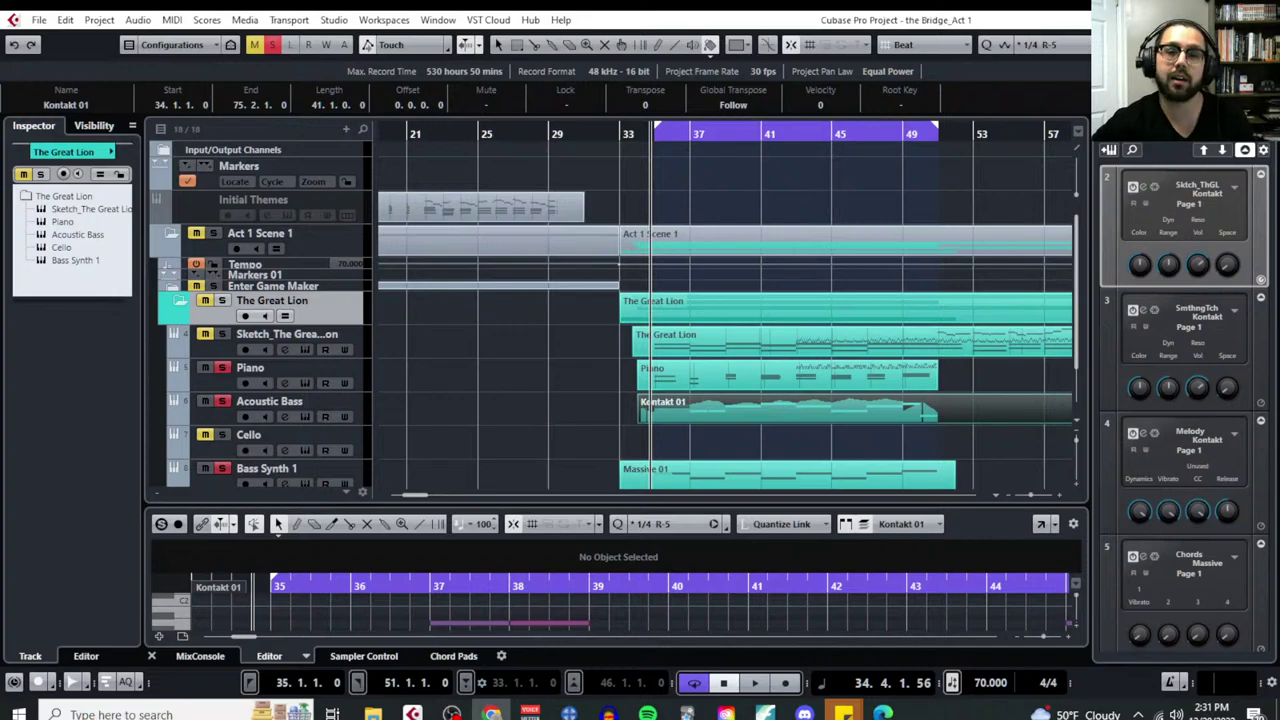
Clear the solo state from every soloed track in the project
left_click(270, 46)
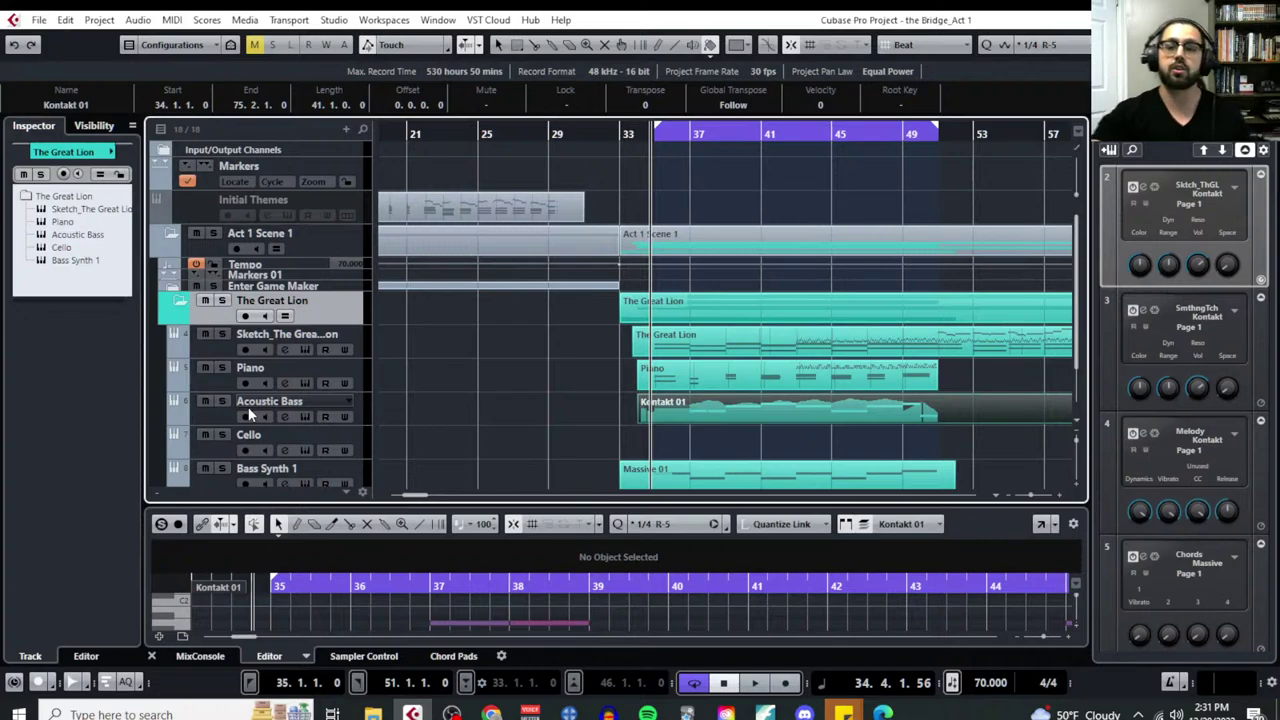
scroll(535, 445, "right", 1)
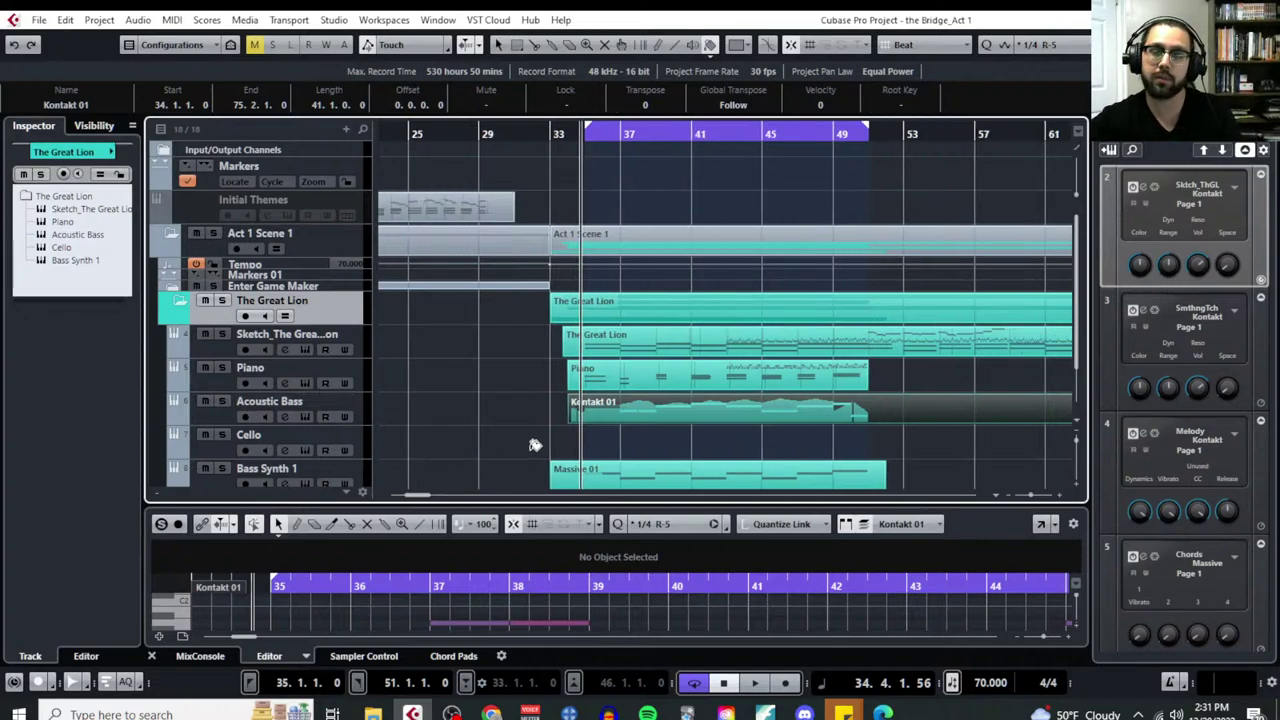
scroll(535, 445, "right", 4)
scroll(535, 445, "left", 2)
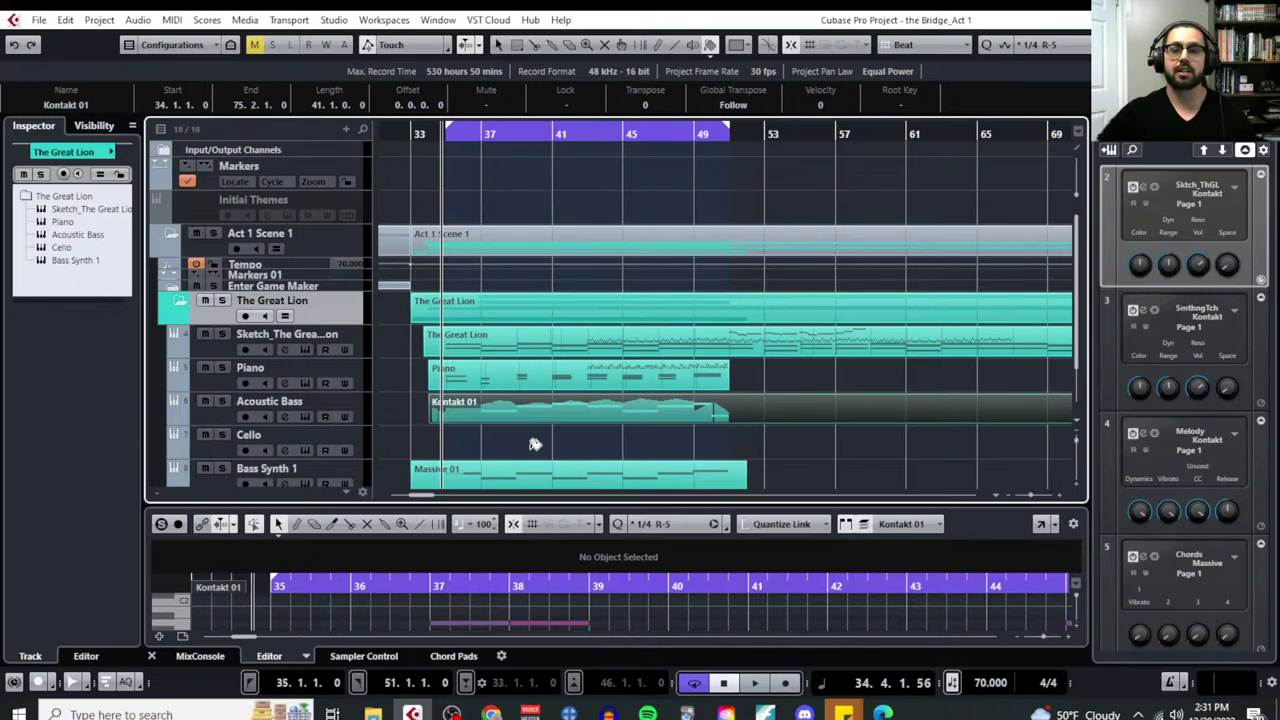
key("g")
key("g")
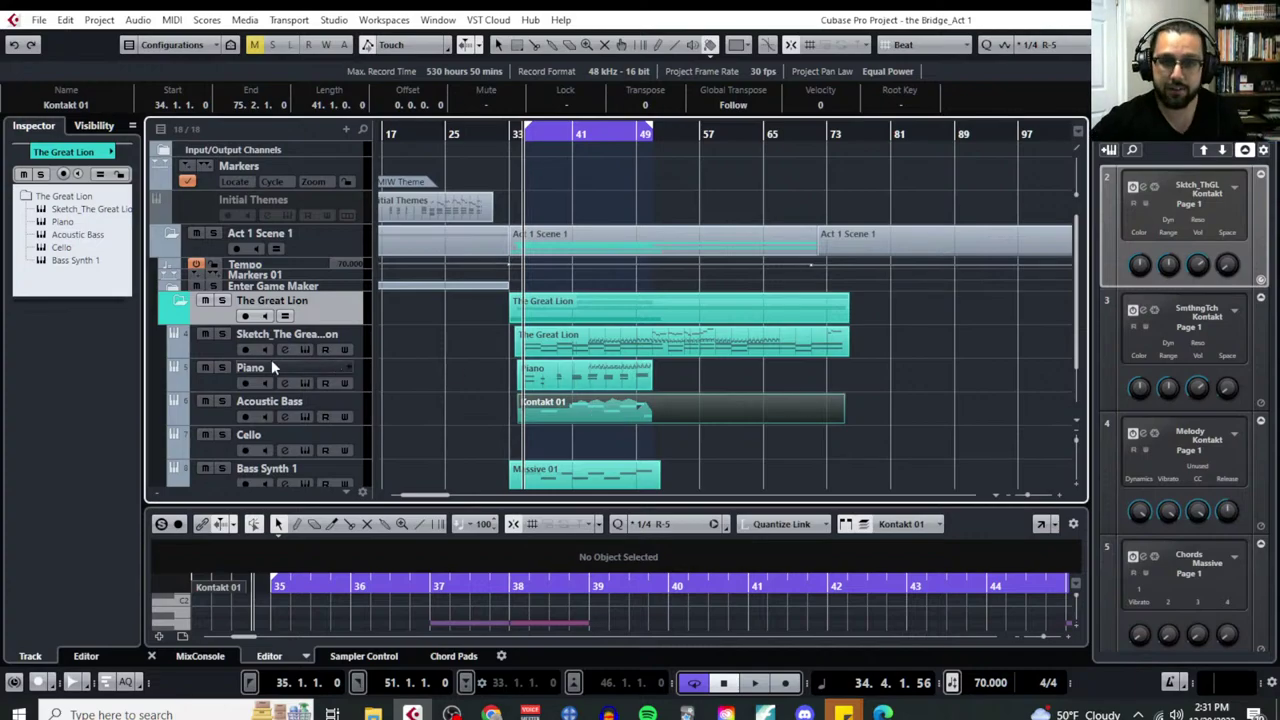
Solo the Great Lion sketch track and open its MIDI part in the Key Editor
left_click(222, 334)
left_click(555, 348)
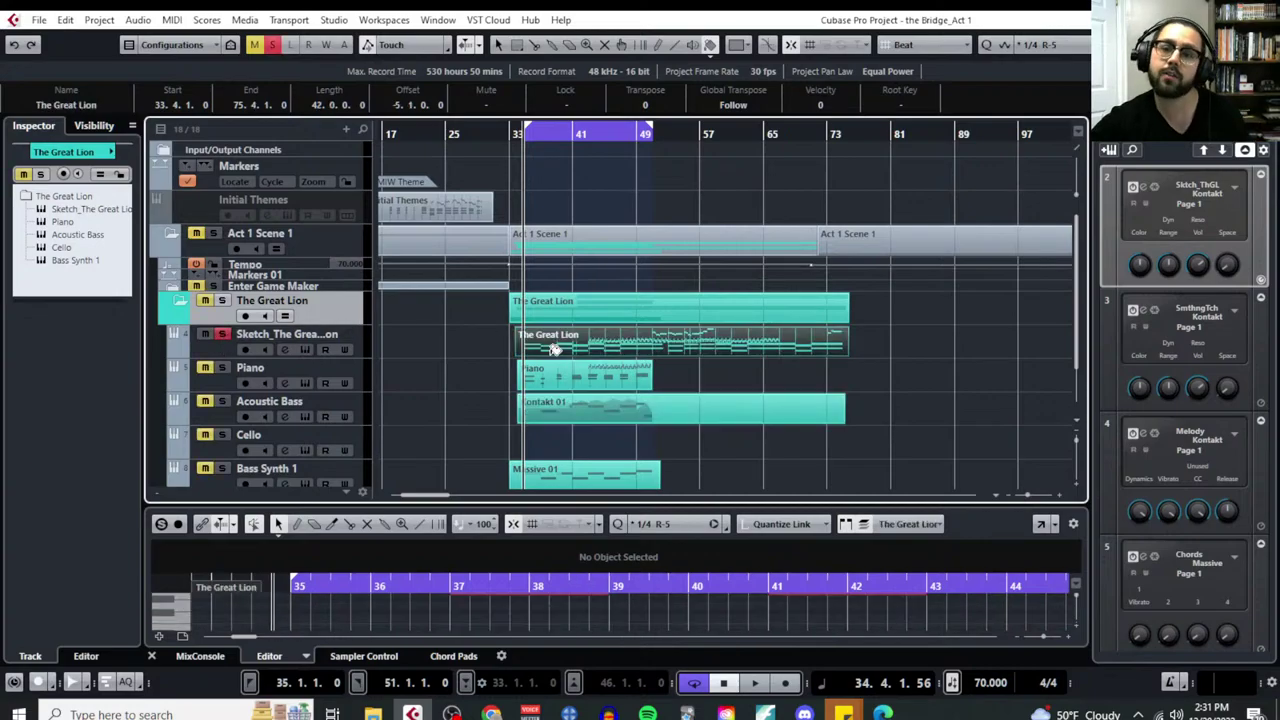
left_click(172, 21)
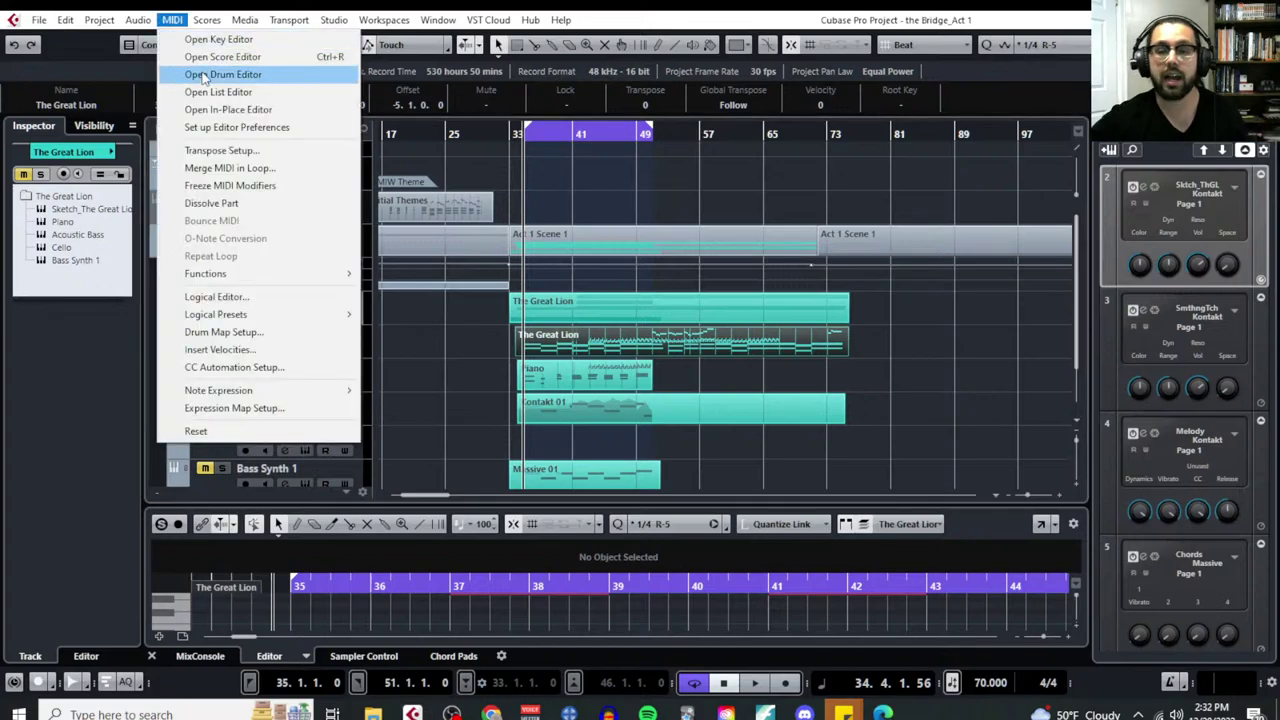
left_click(219, 40)
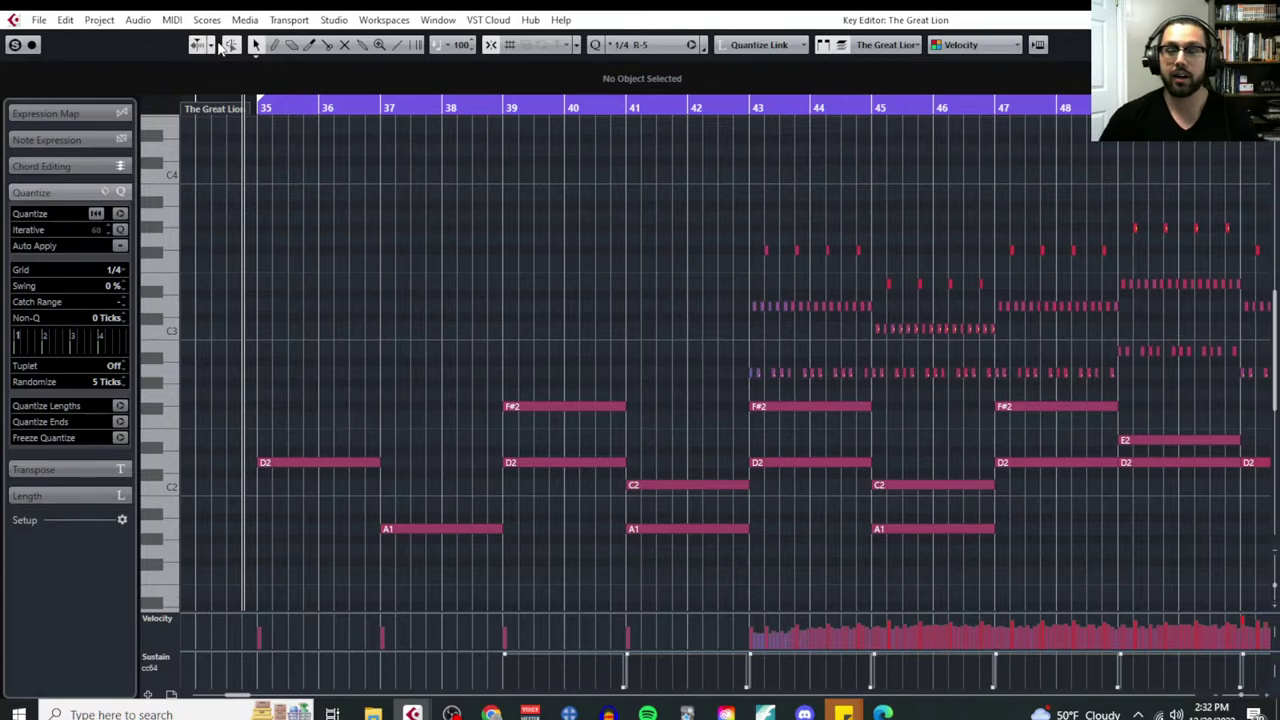
Look over the notes across the whole Great Lion part and close the Key Editor
scroll(916, 427, "down", 3)
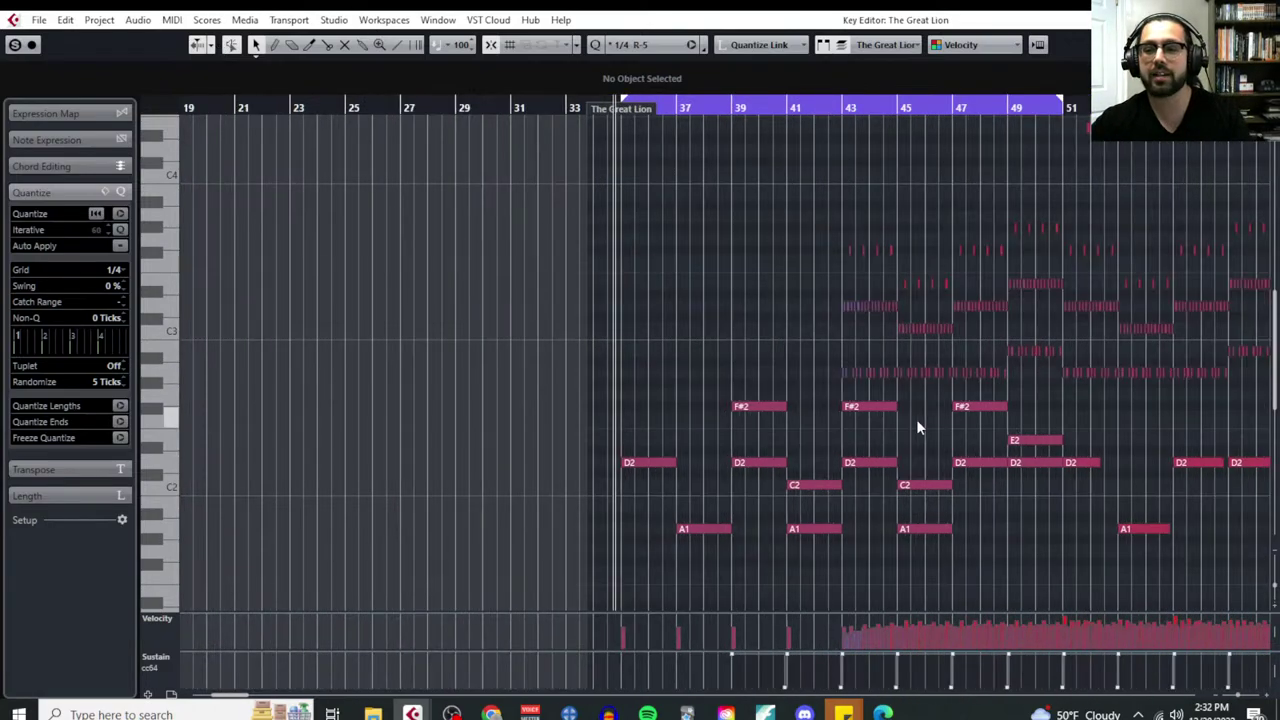
scroll(876, 431, "right", 5)
scroll(683, 300, "down", 4)
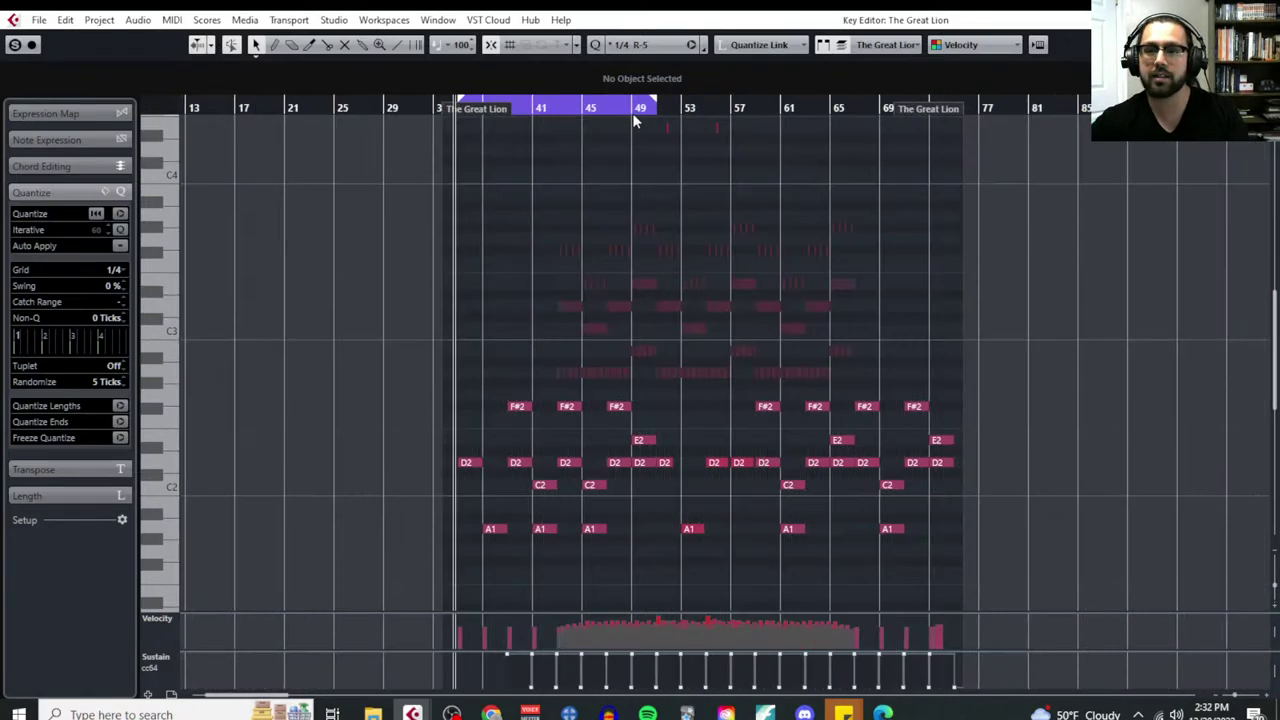
scroll(634, 121, "left", 3)
key("Escape")
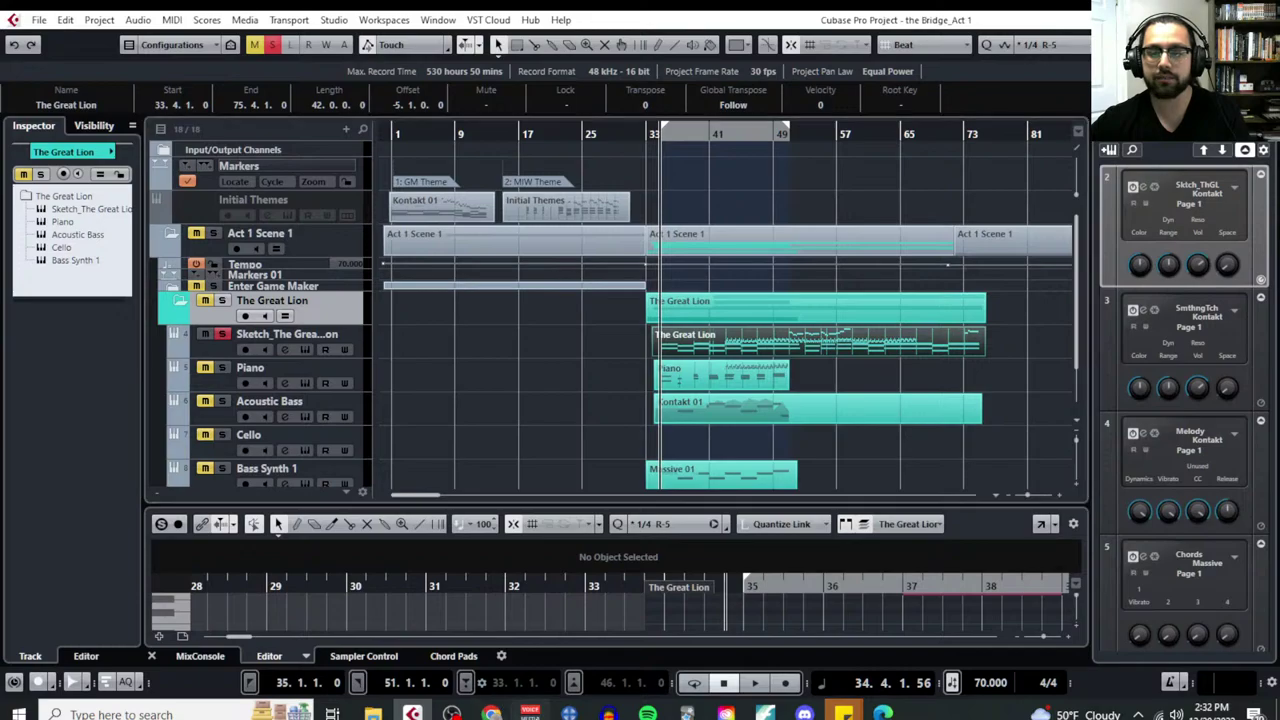
Switch to Voicemeeter to check the audio input and output levels, and return to Cubase
left_click(530, 712)
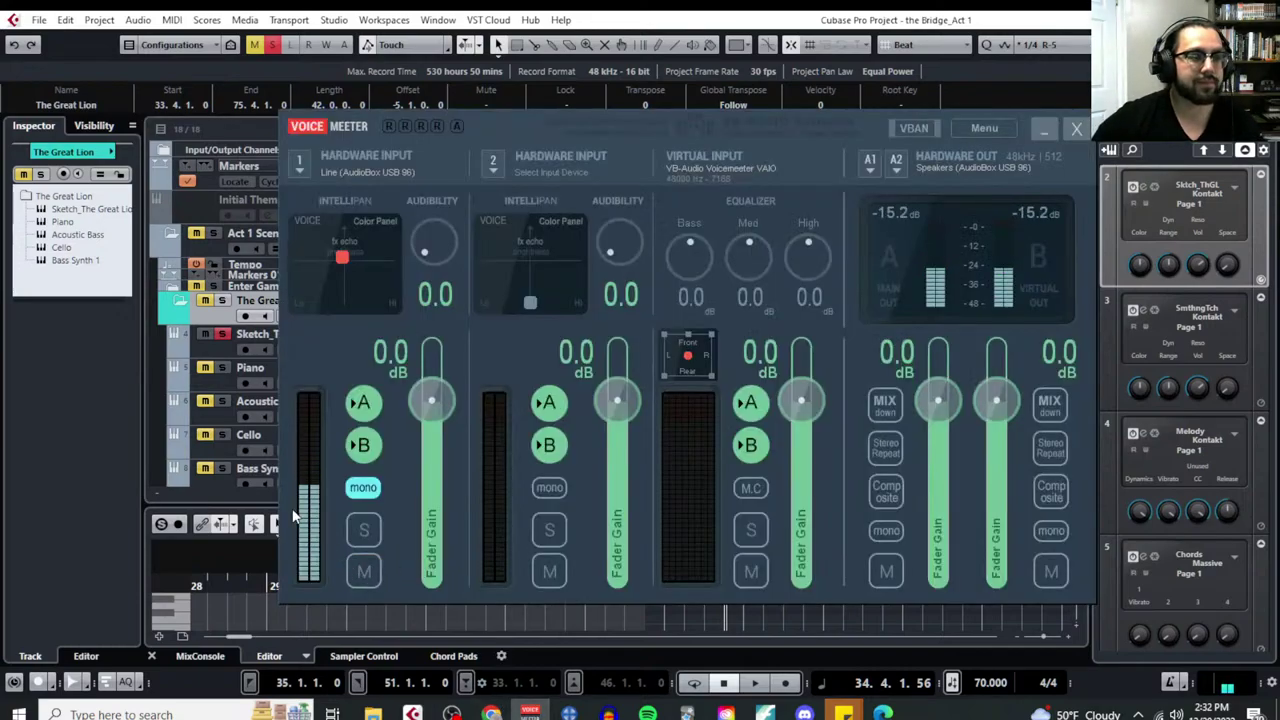
left_click(1043, 128)
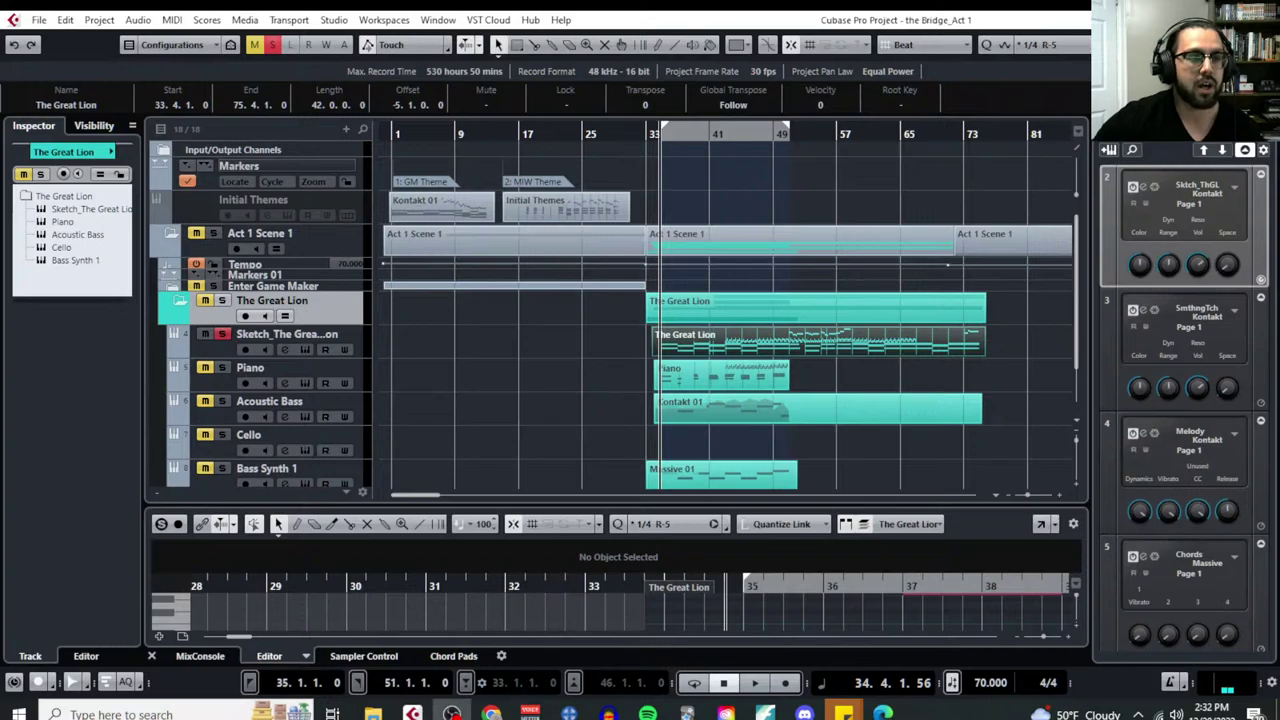
key("alt+Tab")
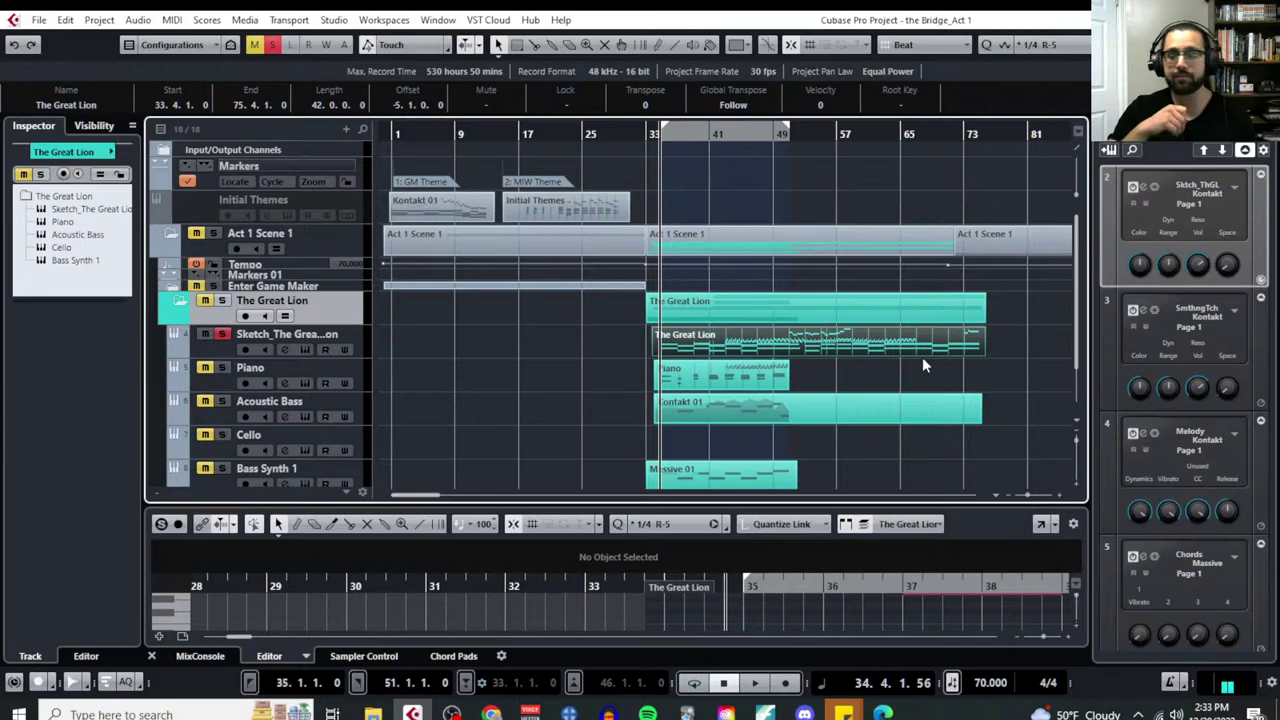
Reopen the Great Lion part in the Key Editor, examine its upper and bass note layers, and close the editor
scroll(903, 420, "down", 2)
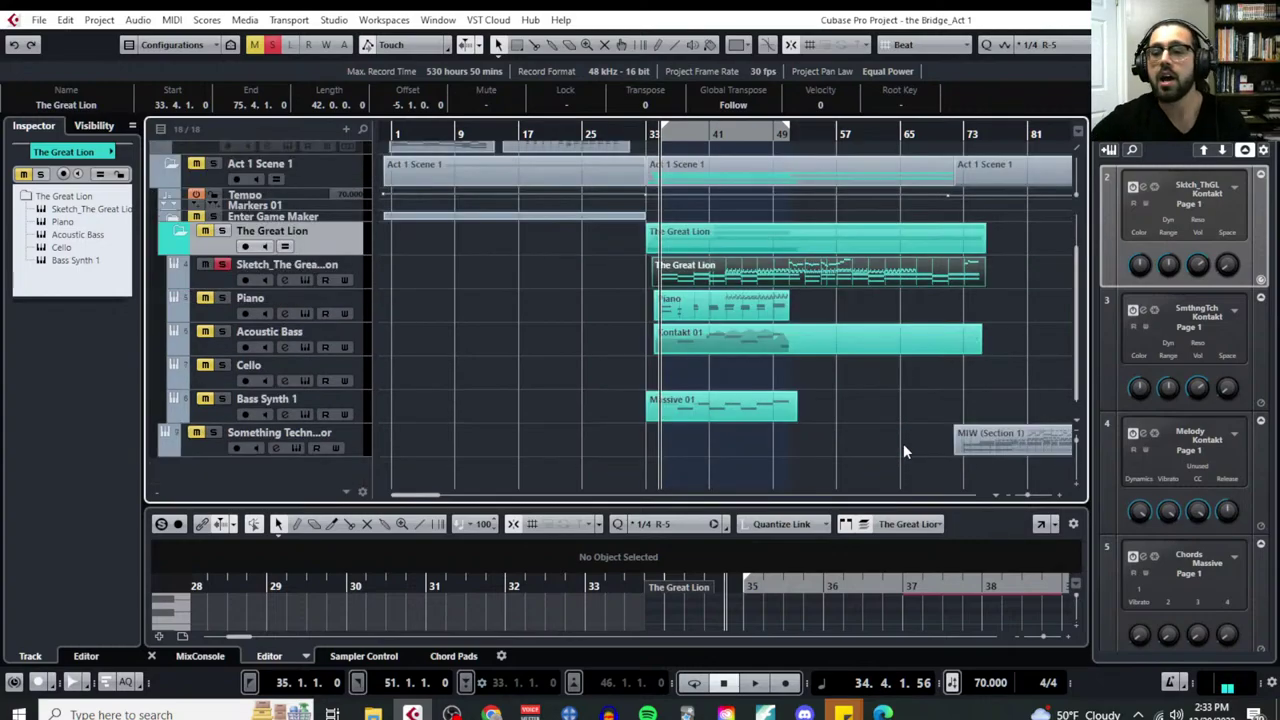
left_click(172, 20)
left_click(205, 40)
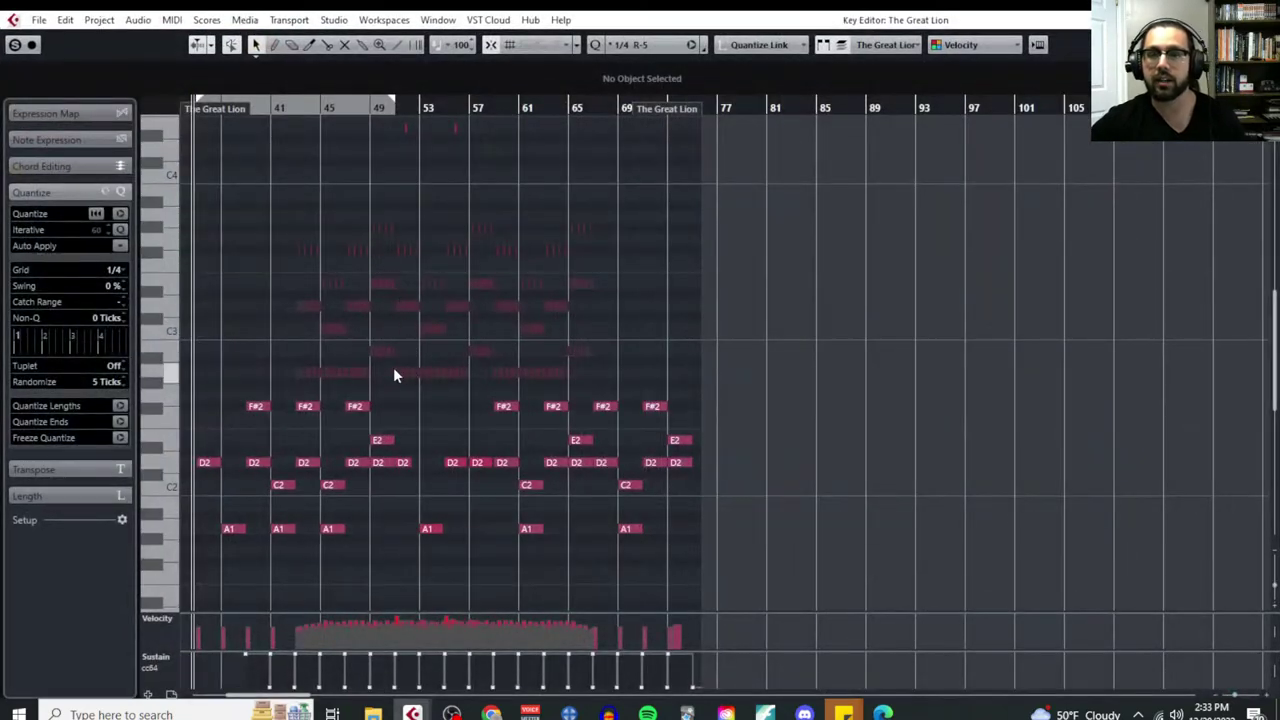
scroll(267, 449, "up", 4)
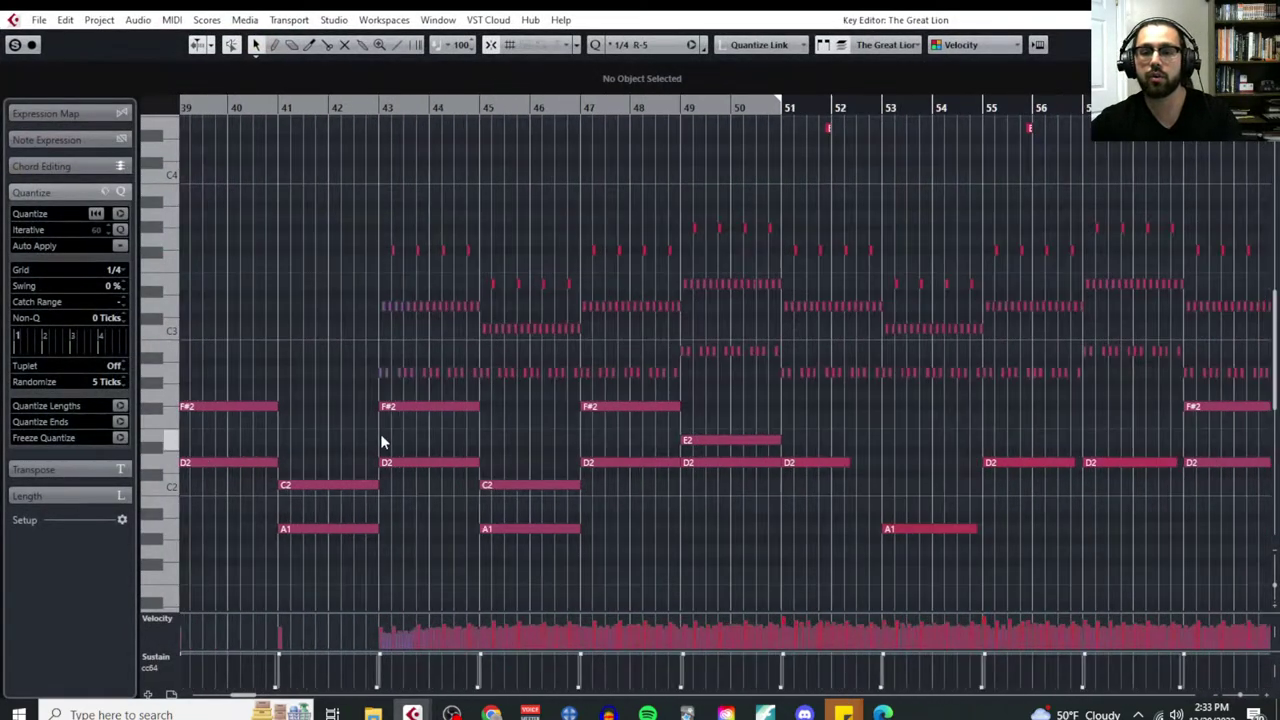
scroll(610, 437, "down", 4)
scroll(610, 437, "down", 3)
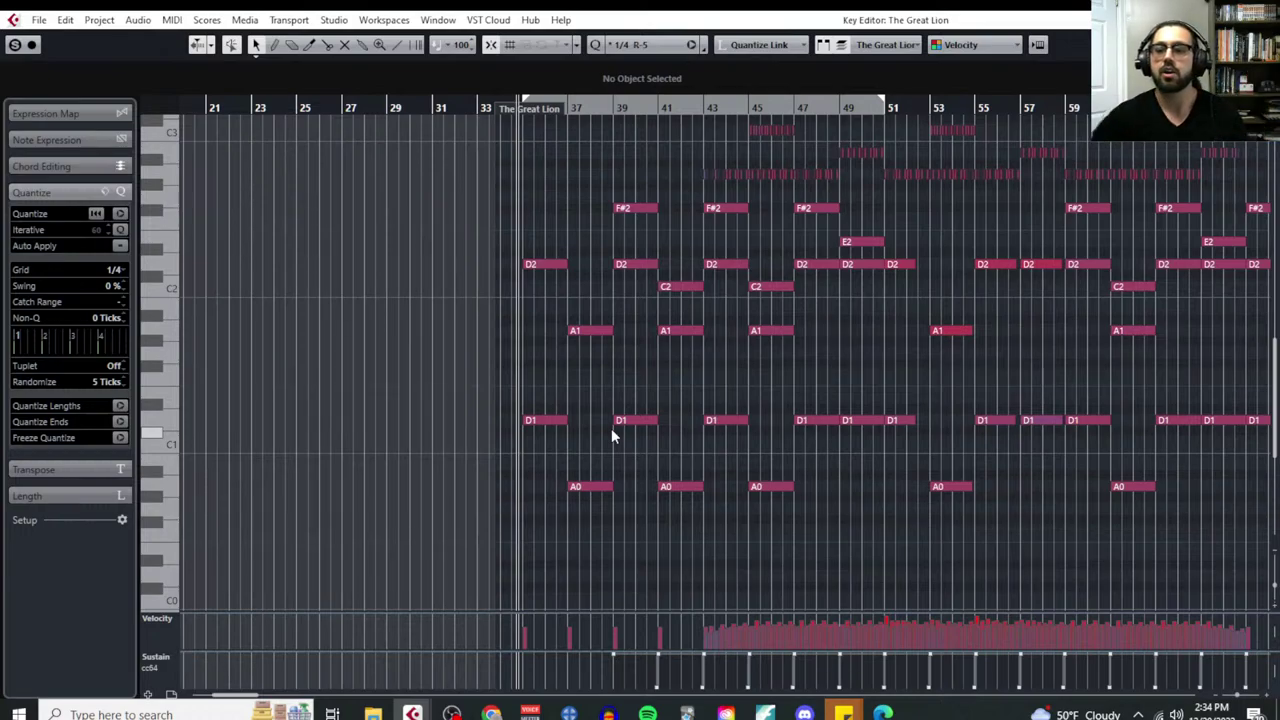
scroll(1050, 515, "up", 4)
scroll(984, 500, "down", 3)
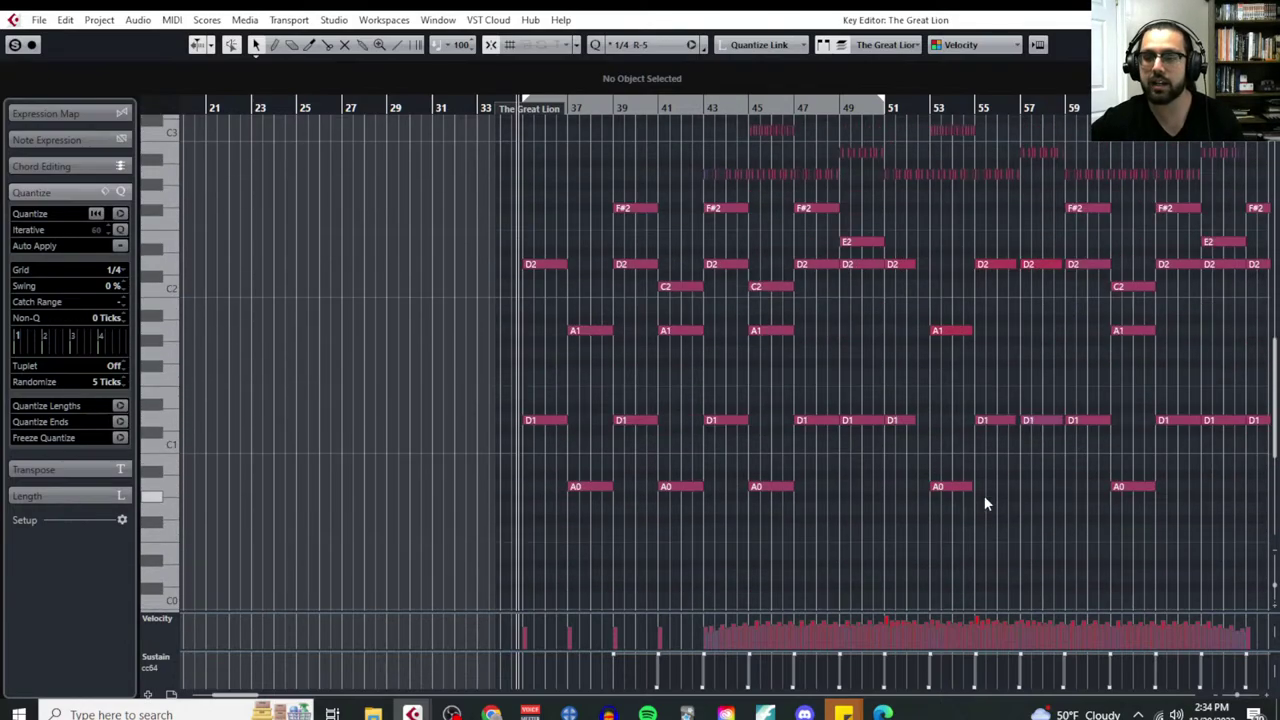
left_click(1262, 20)
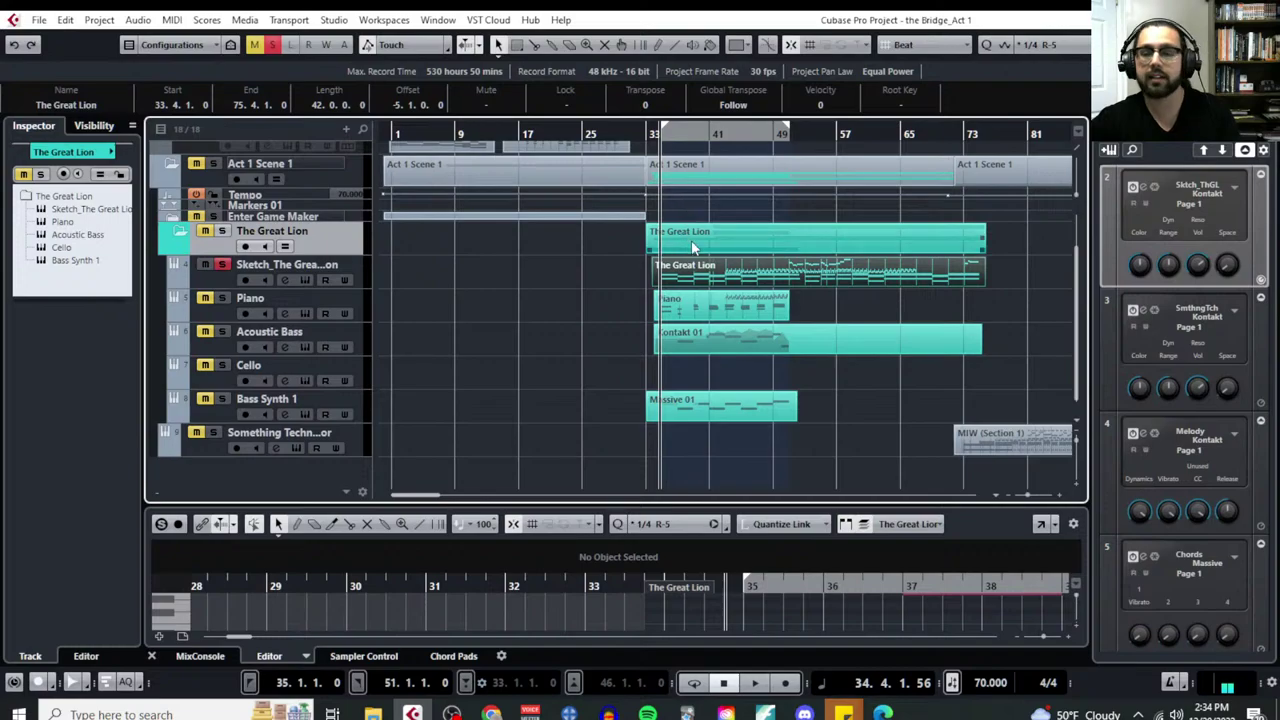
Start playback of the soloed sketch track and show its part in the Key Editor
key("space")
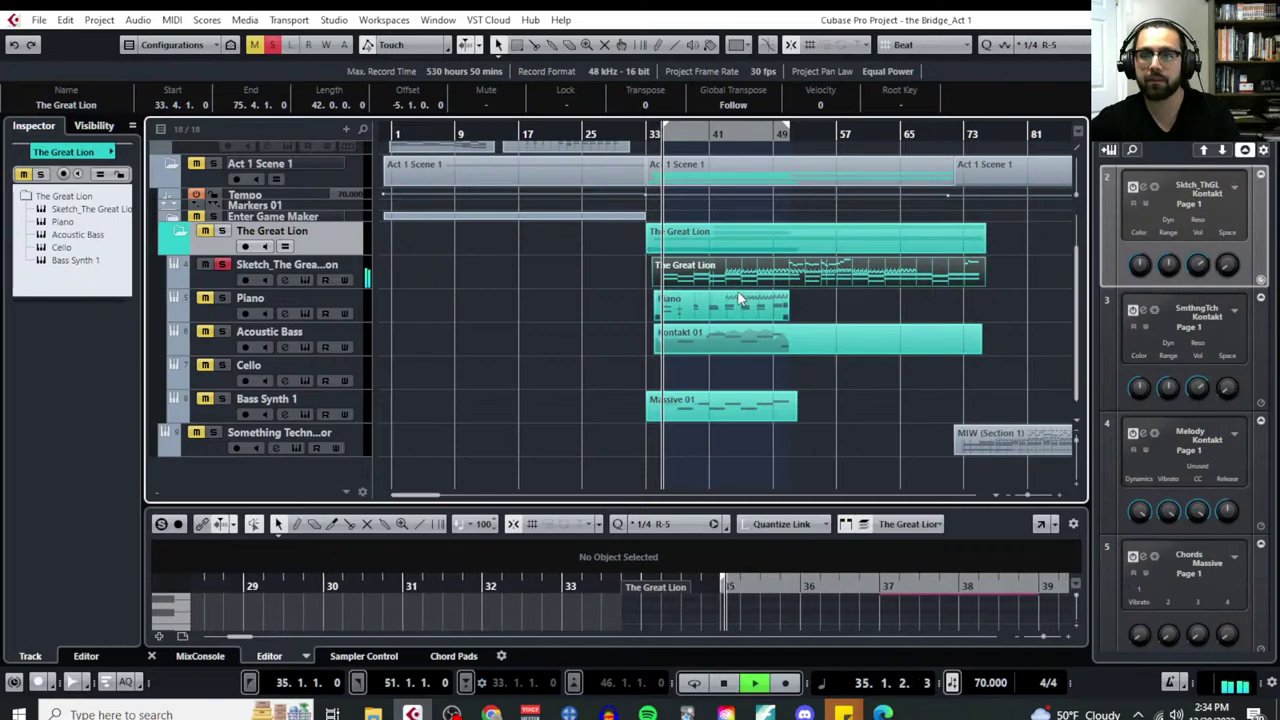
left_click(171, 20)
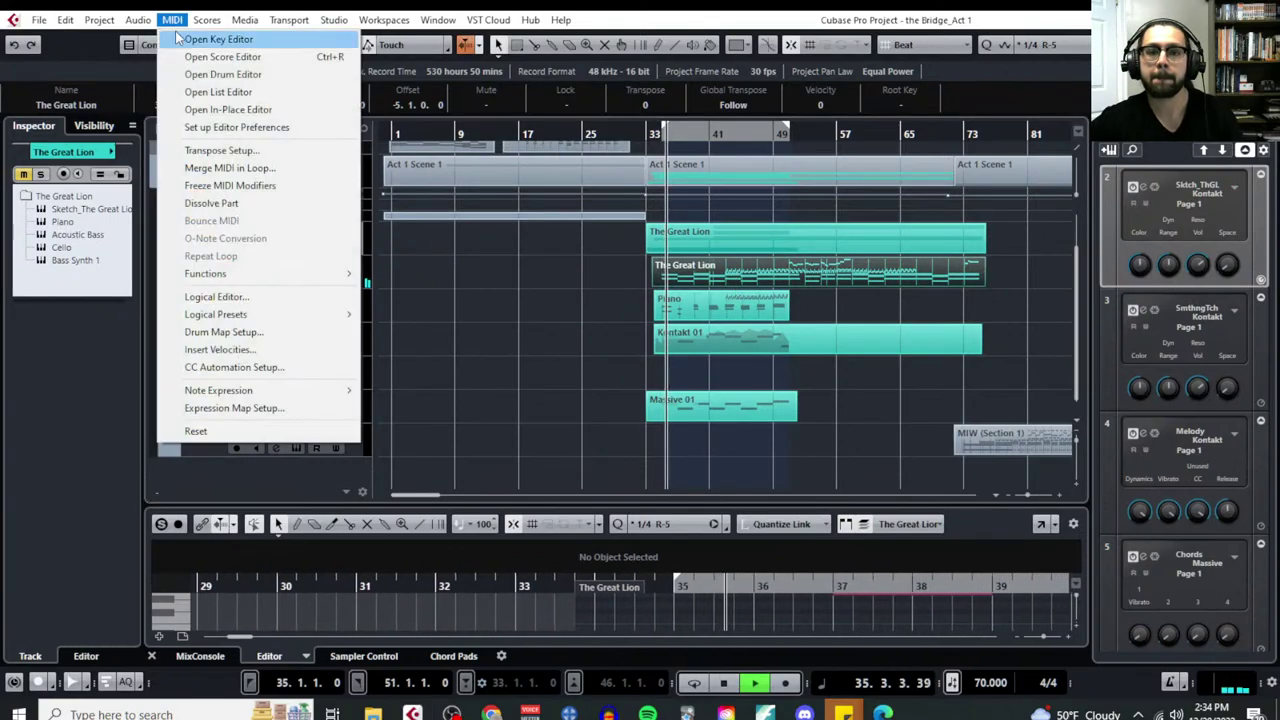
left_click(210, 40)
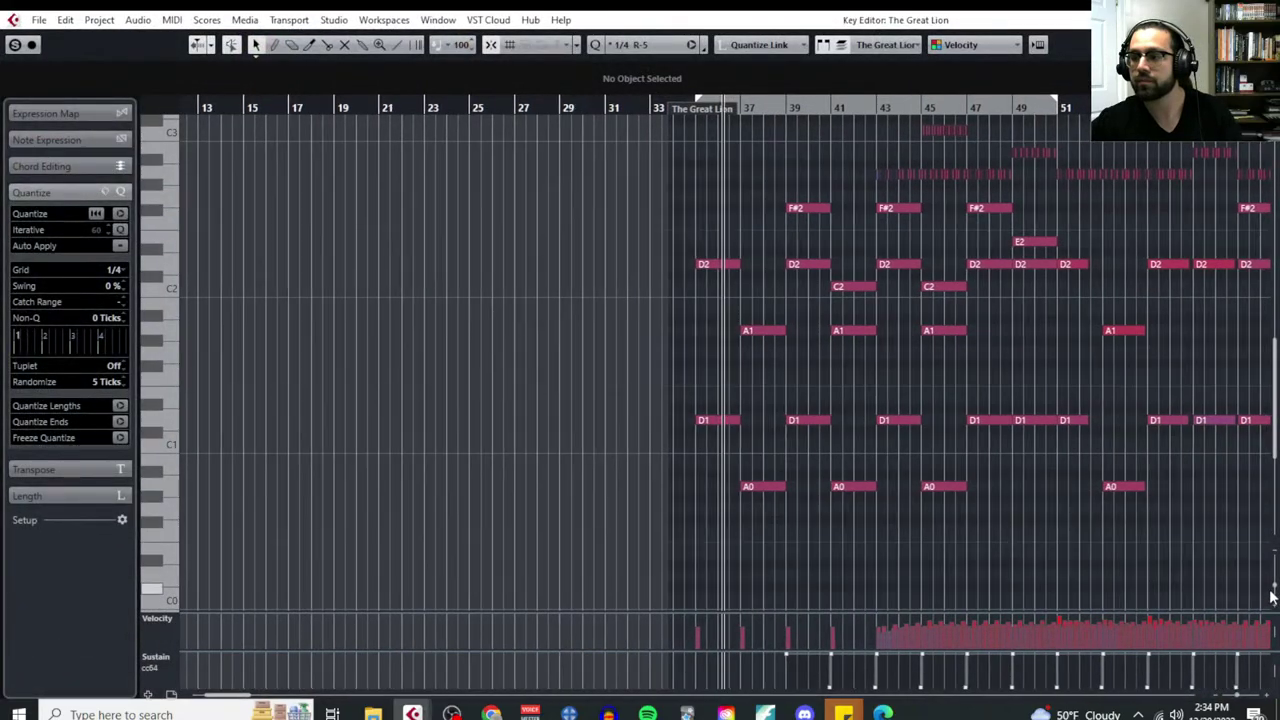
Follow the full pitch range of the Great Lion part during playback and stop near its end
left_click(1274, 596)
scroll(1019, 446, "up", 5)
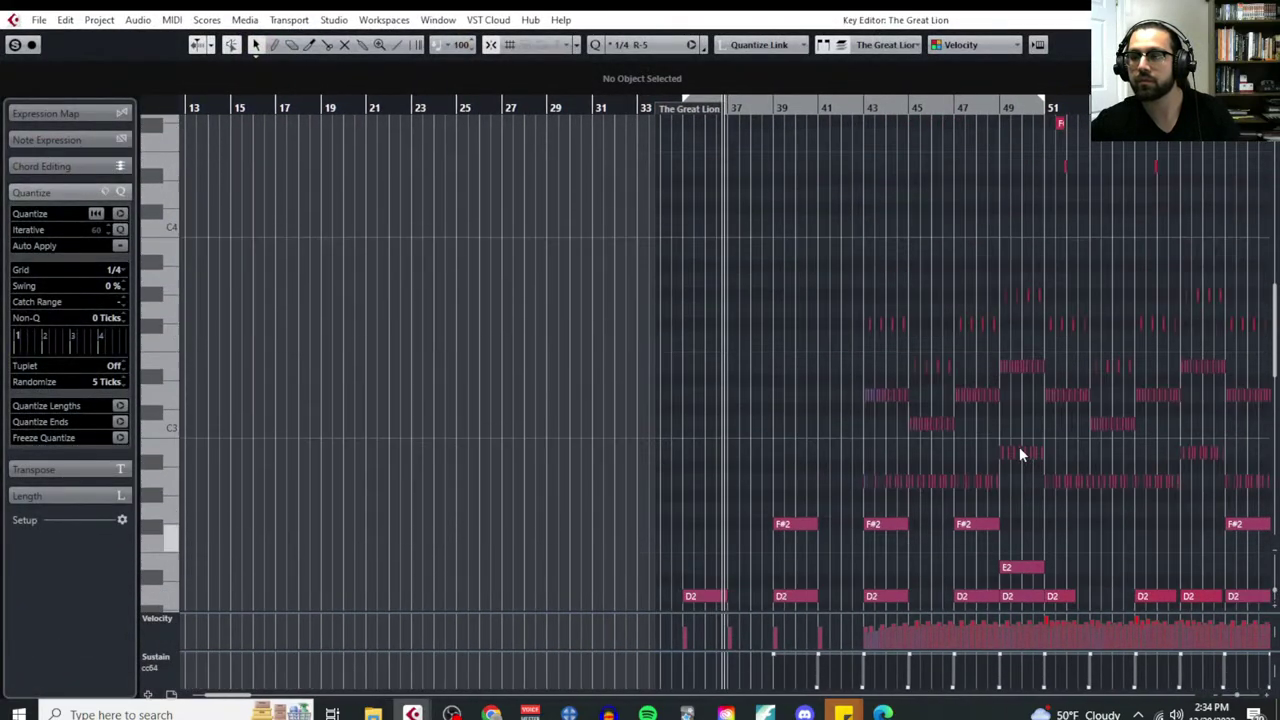
scroll(820, 452, "up", 3)
scroll(817, 455, "up", 2)
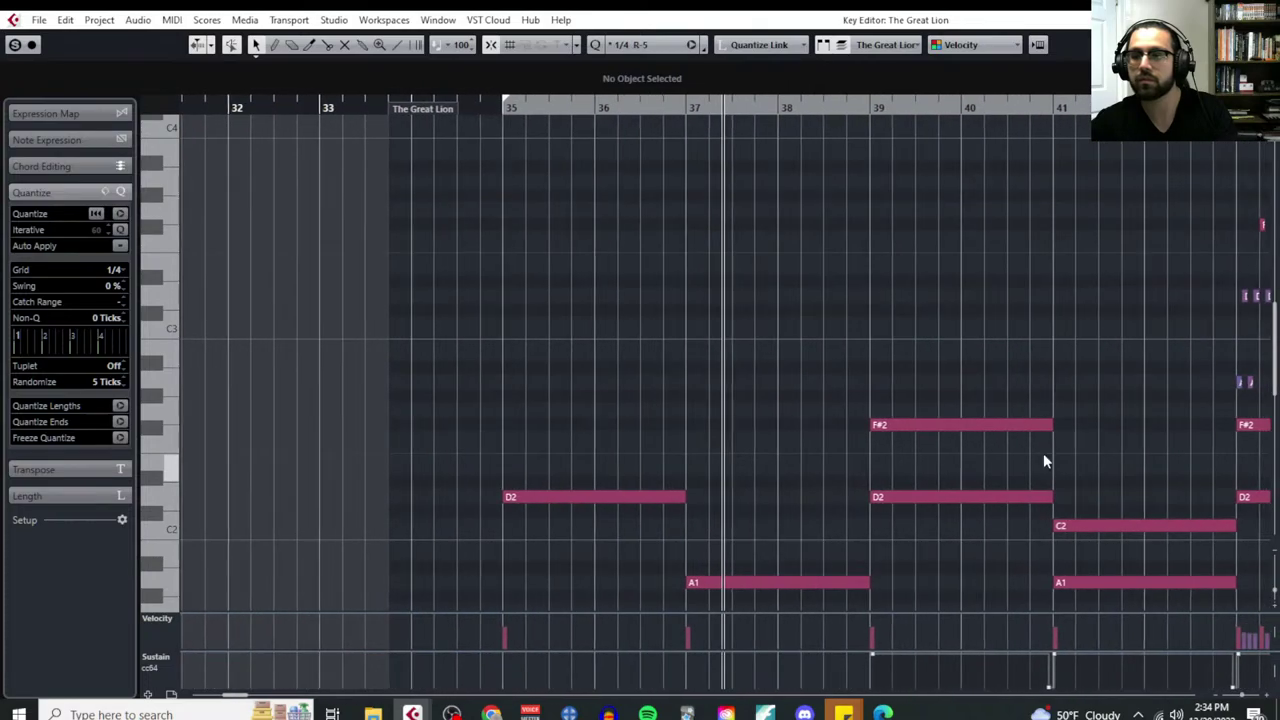
left_click_drag(1274, 596, 1274, 570)
scroll(1008, 411, "down", 2)
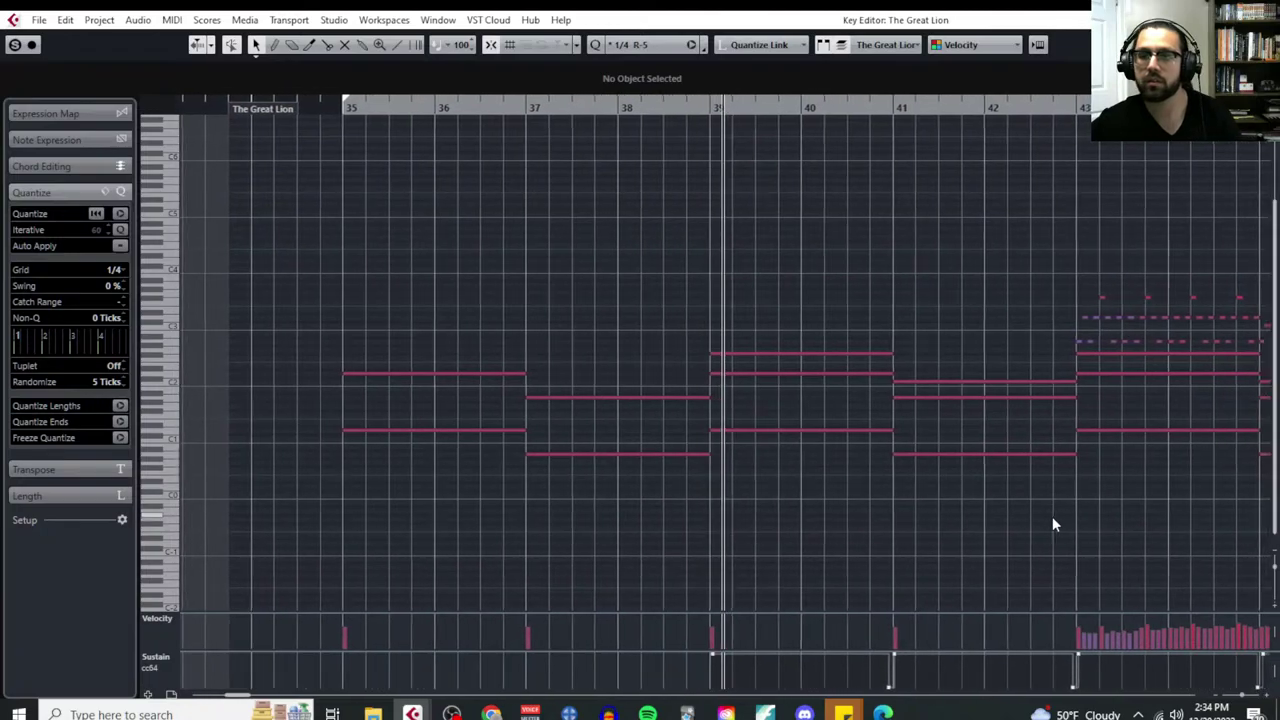
scroll(1052, 516, "up", 3)
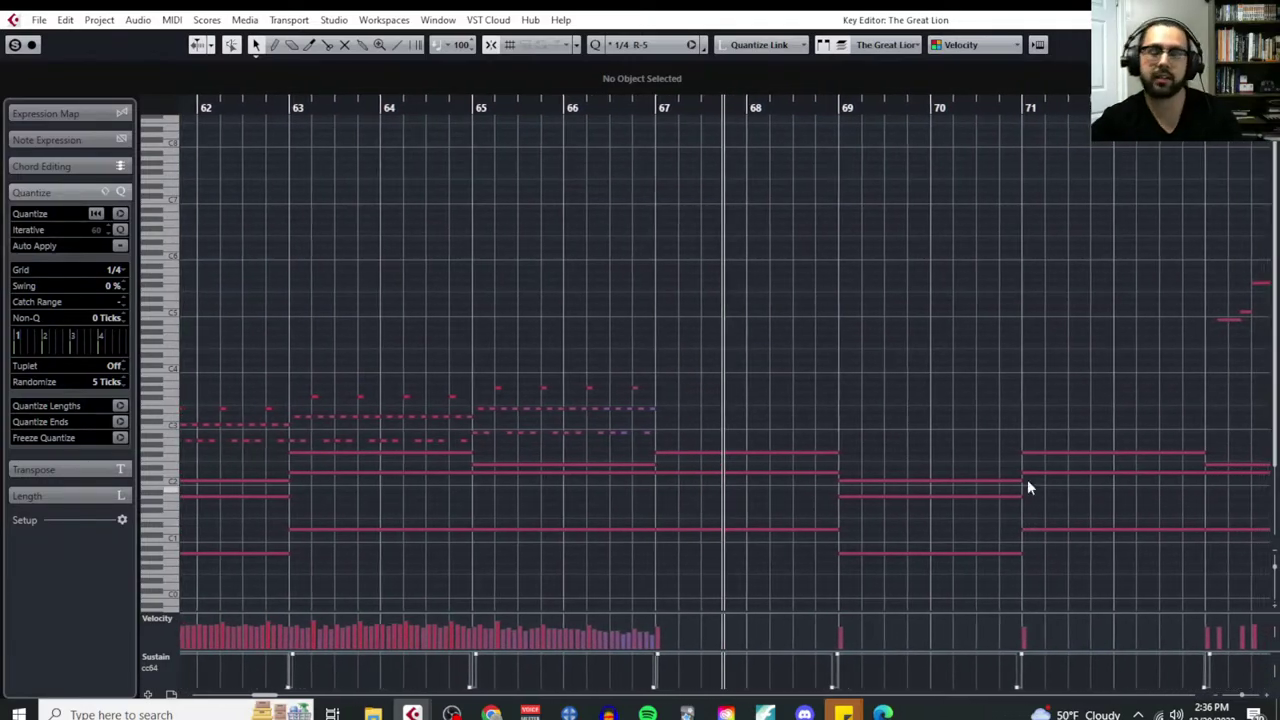
key("g")
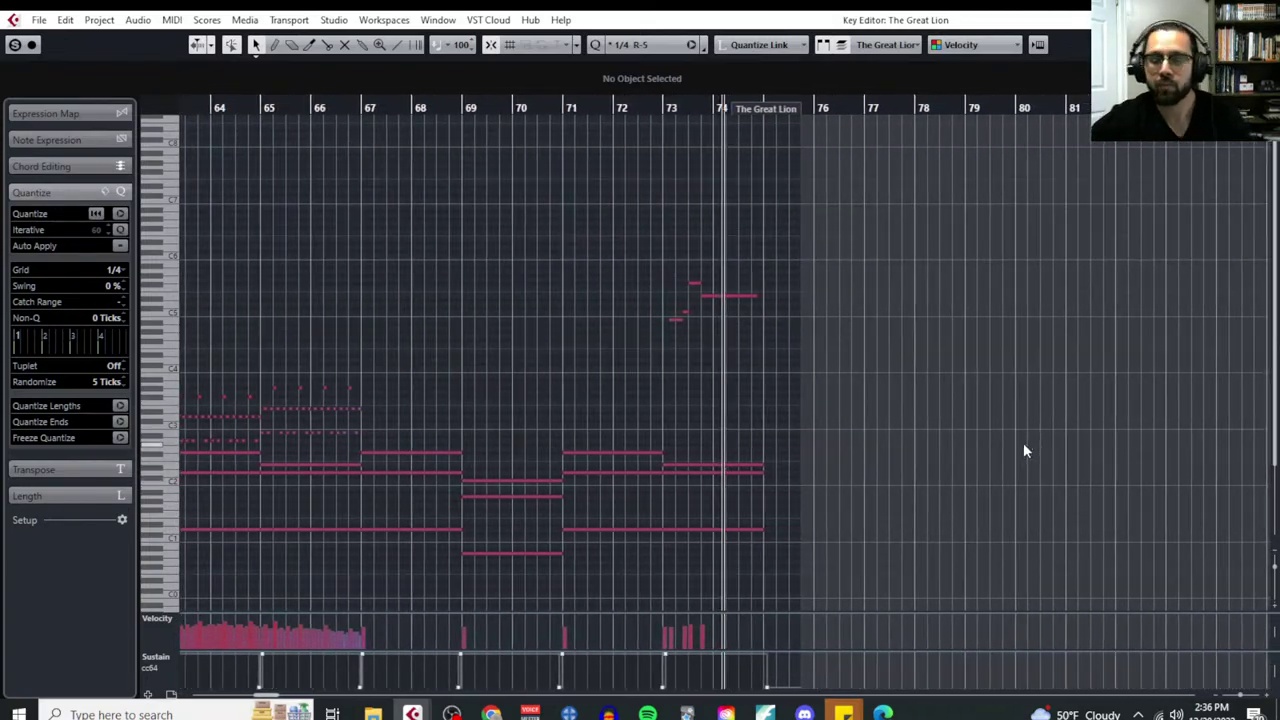
key("space")
key("g")
key("g")
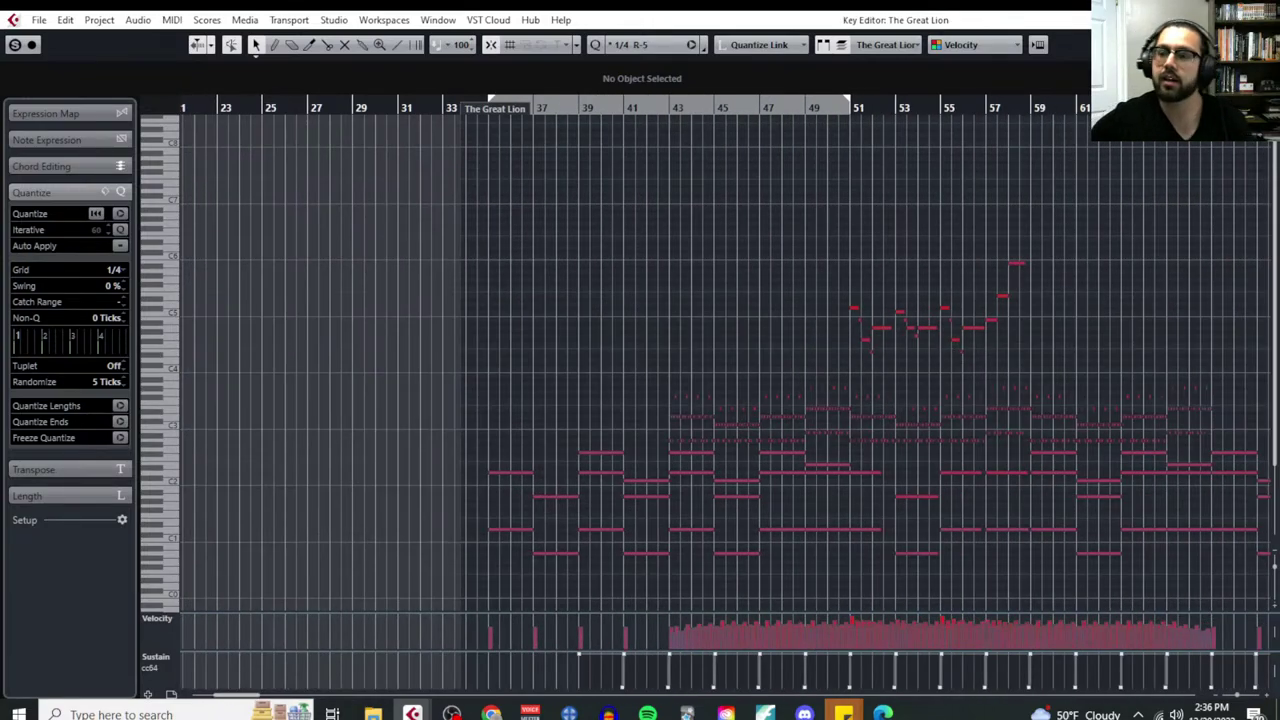
Close the Key Editor and activate the cycle range from bar 35 to bar 51 in the project
key("ctrl+w")
left_click(477, 131)
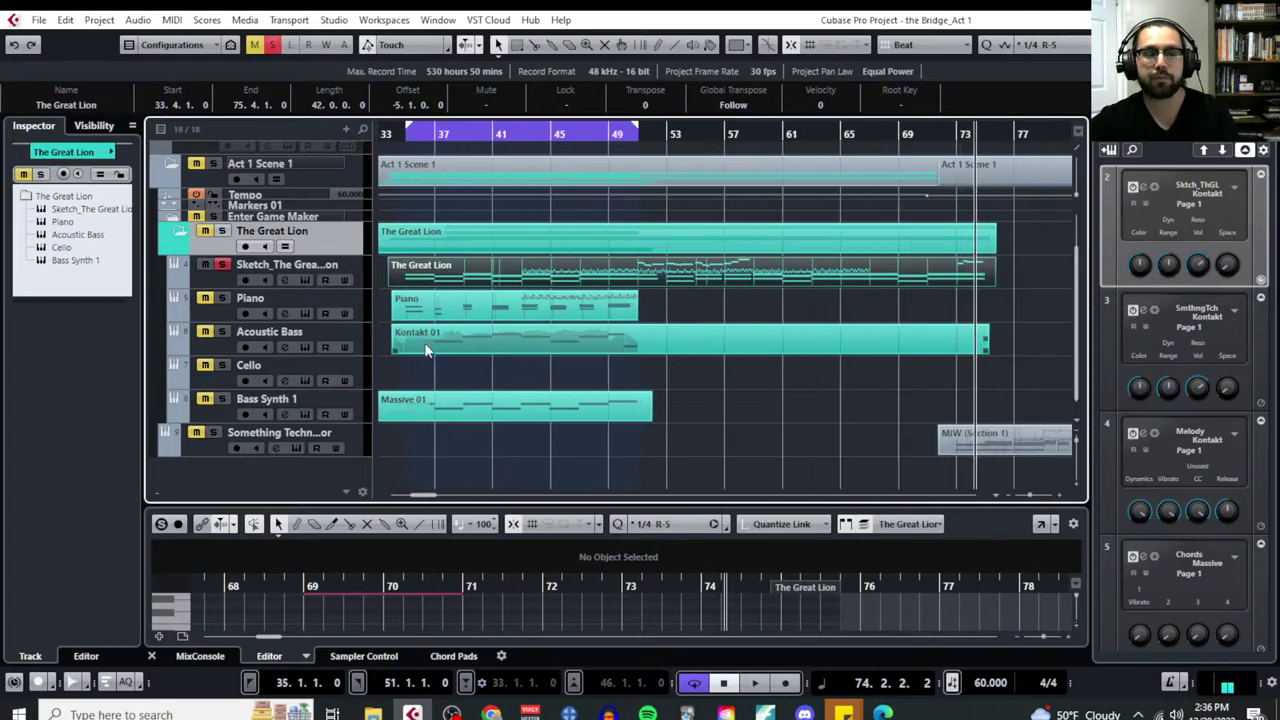
scroll(440, 352, "left", 3)
scroll(638, 370, "right", 3)
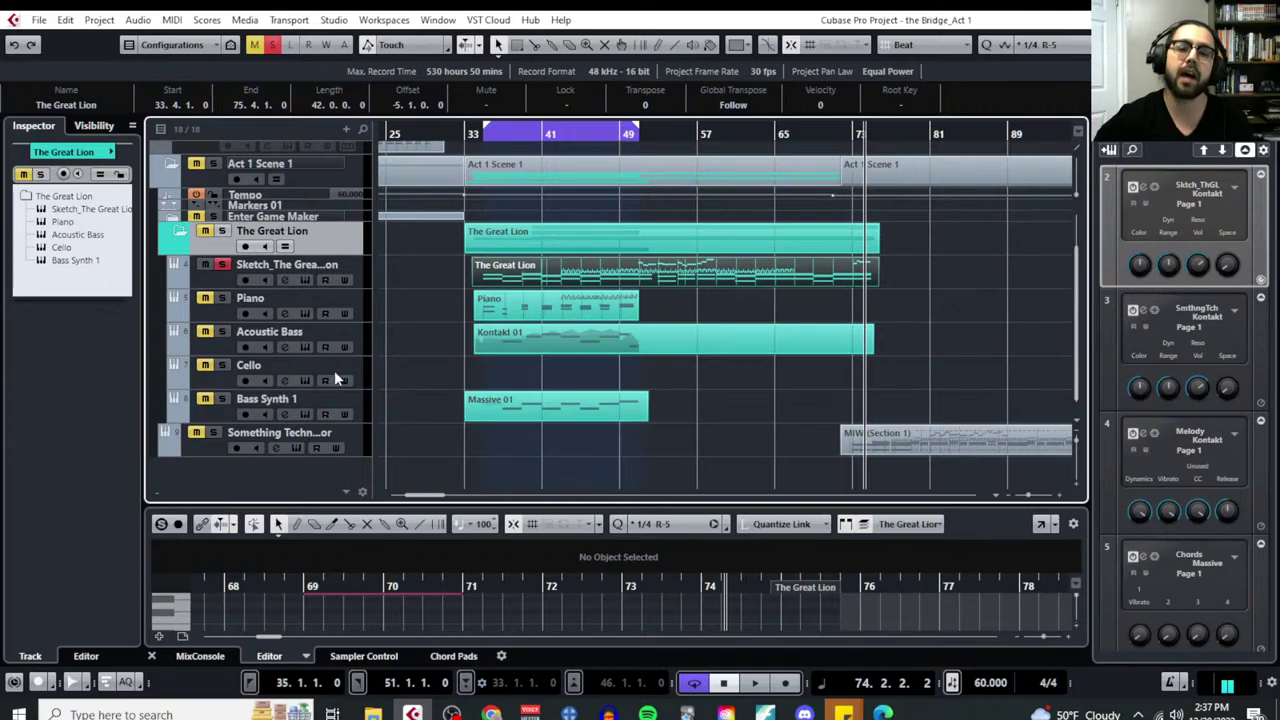
Select the Cello track, deselect the sketch part, and place the playhead at 34.4.1.0
left_click(360, 372)
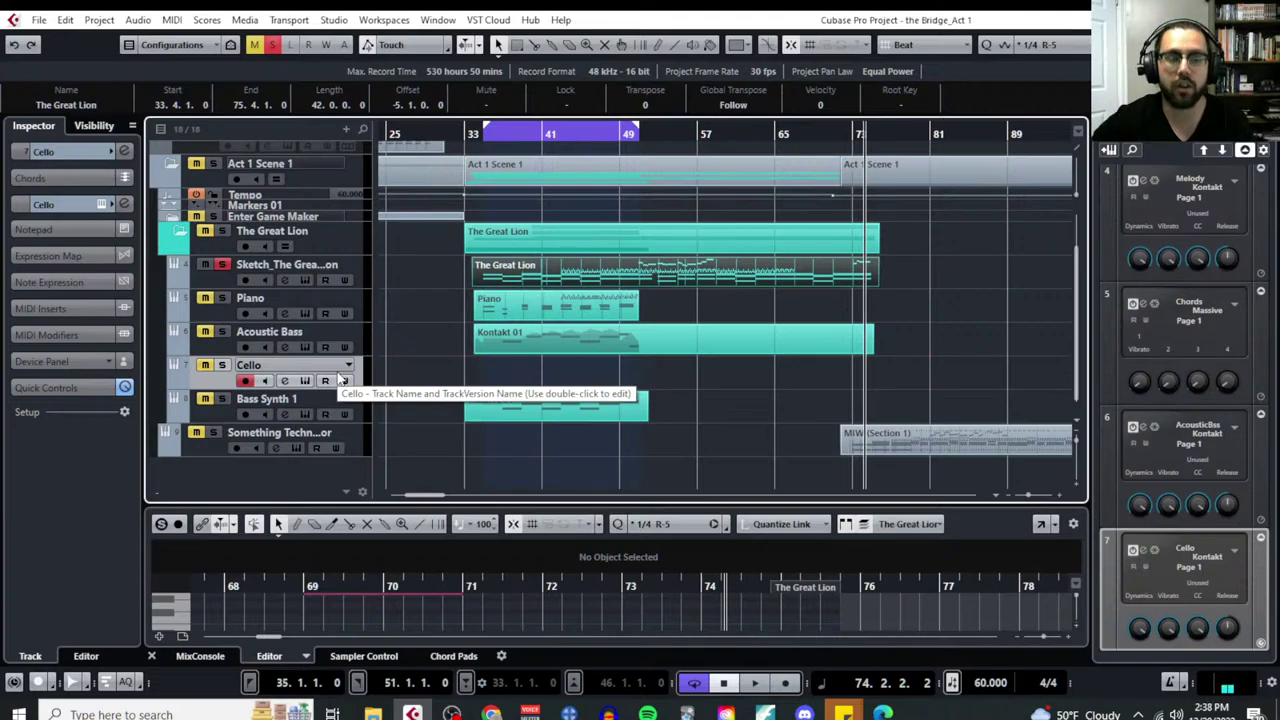
left_click(722, 373)
left_click(480, 134)
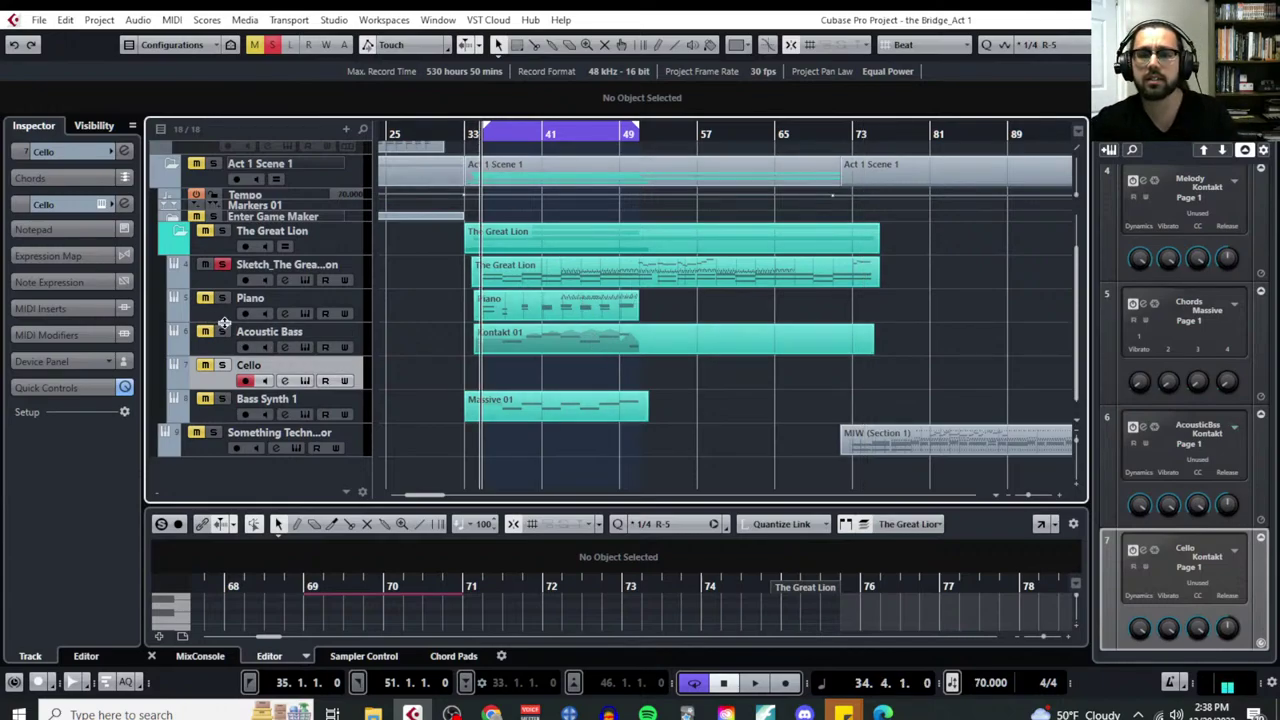
scroll(424, 352, "up", 8, "ctrl")
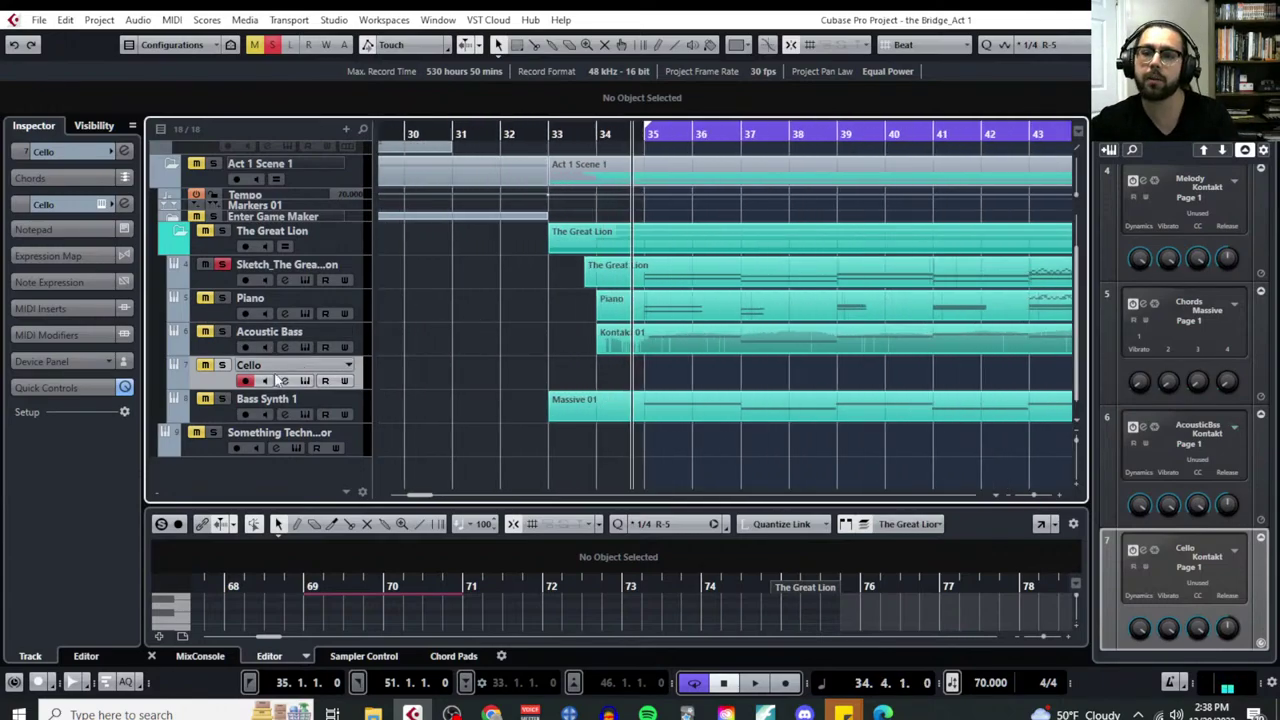
Switch the solo from the sketch track to Bass Synth 1 and open its Massive instrument
left_click(222, 266)
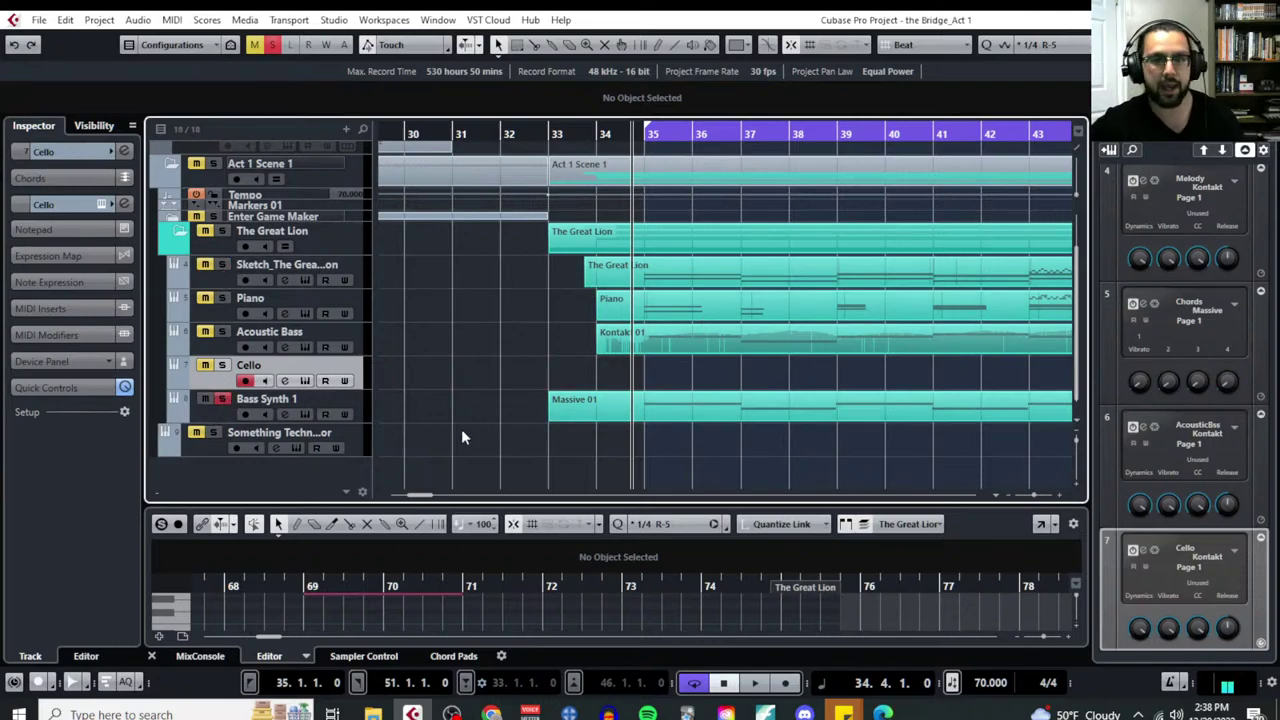
left_click(356, 403)
left_click(305, 414)
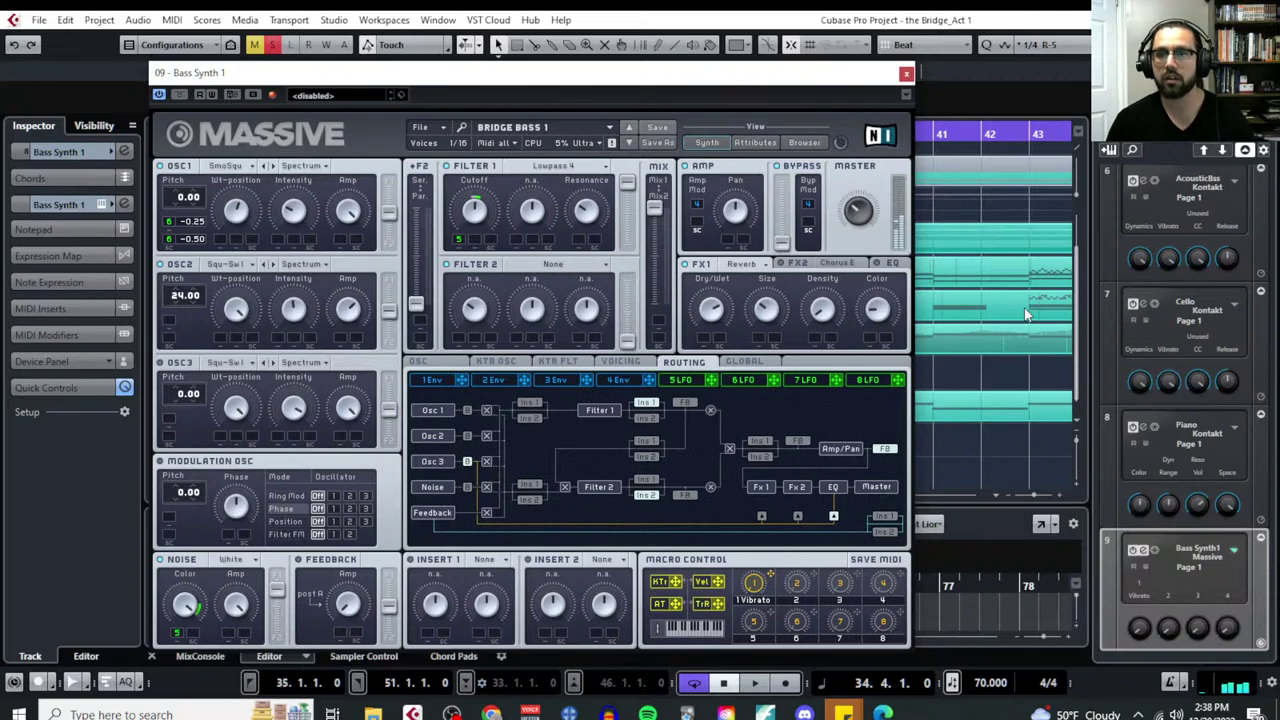
Close the Massive window and play the soloed Bass Synth 1 part from bar 35
left_click(906, 73)
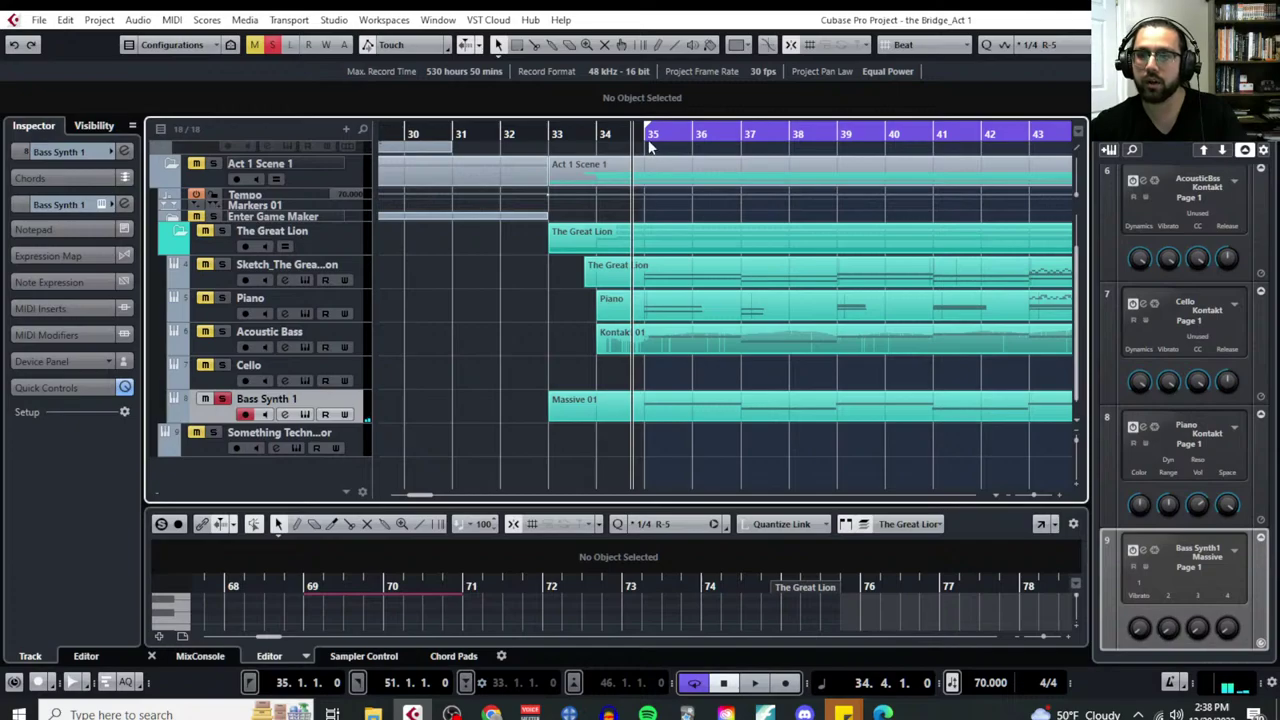
left_click(649, 146)
key("space")
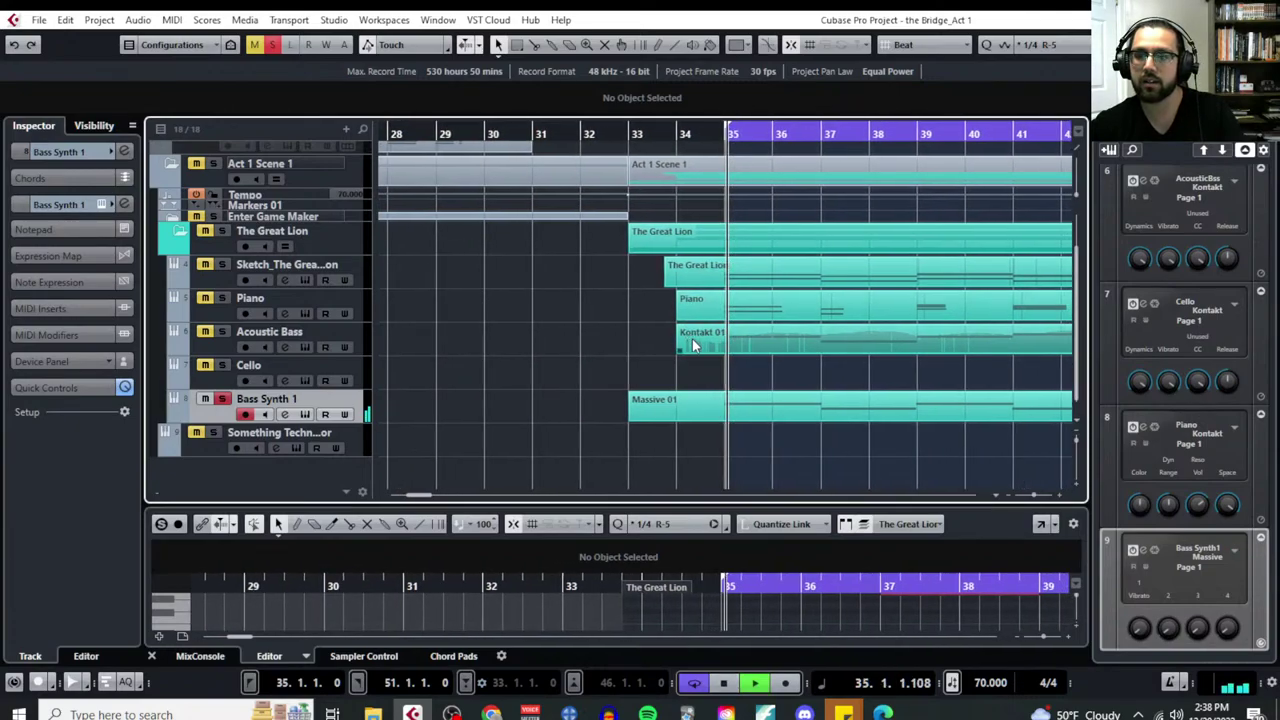
key("g")
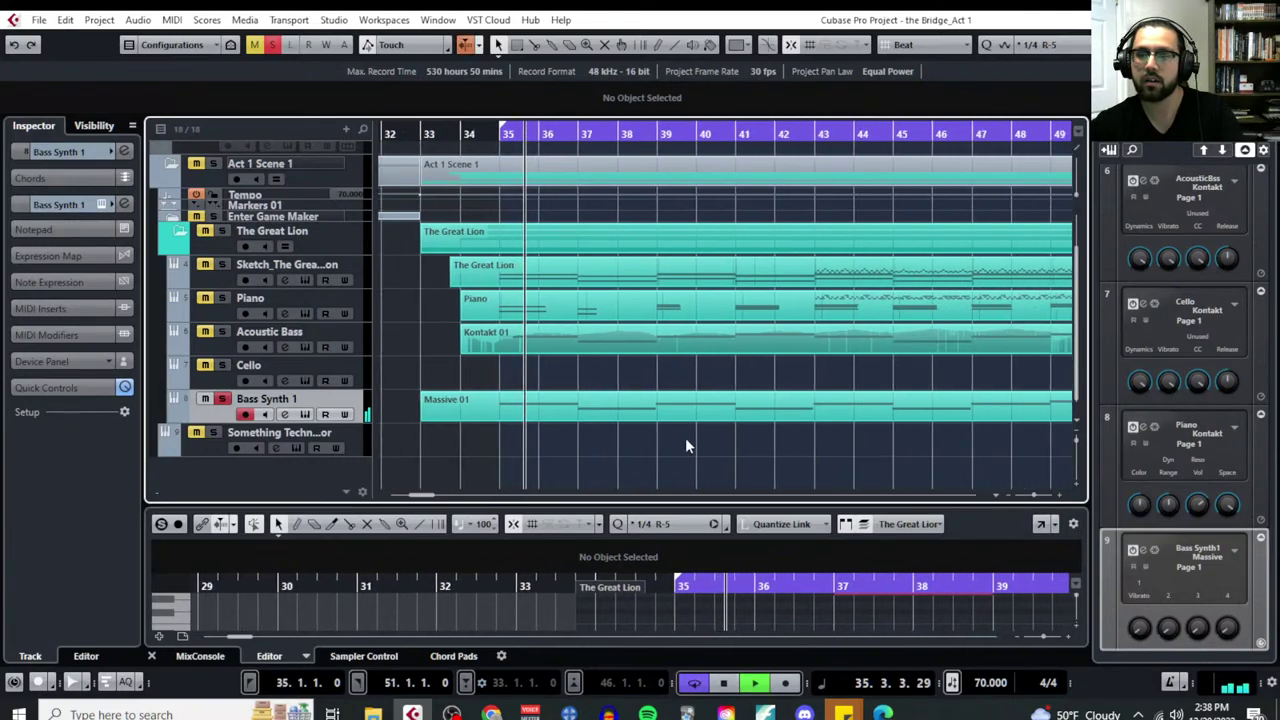
Add the Acoustic Bass and Piano tracks to the solo during playback and stop near the end of the cycle range
left_click(222, 332)
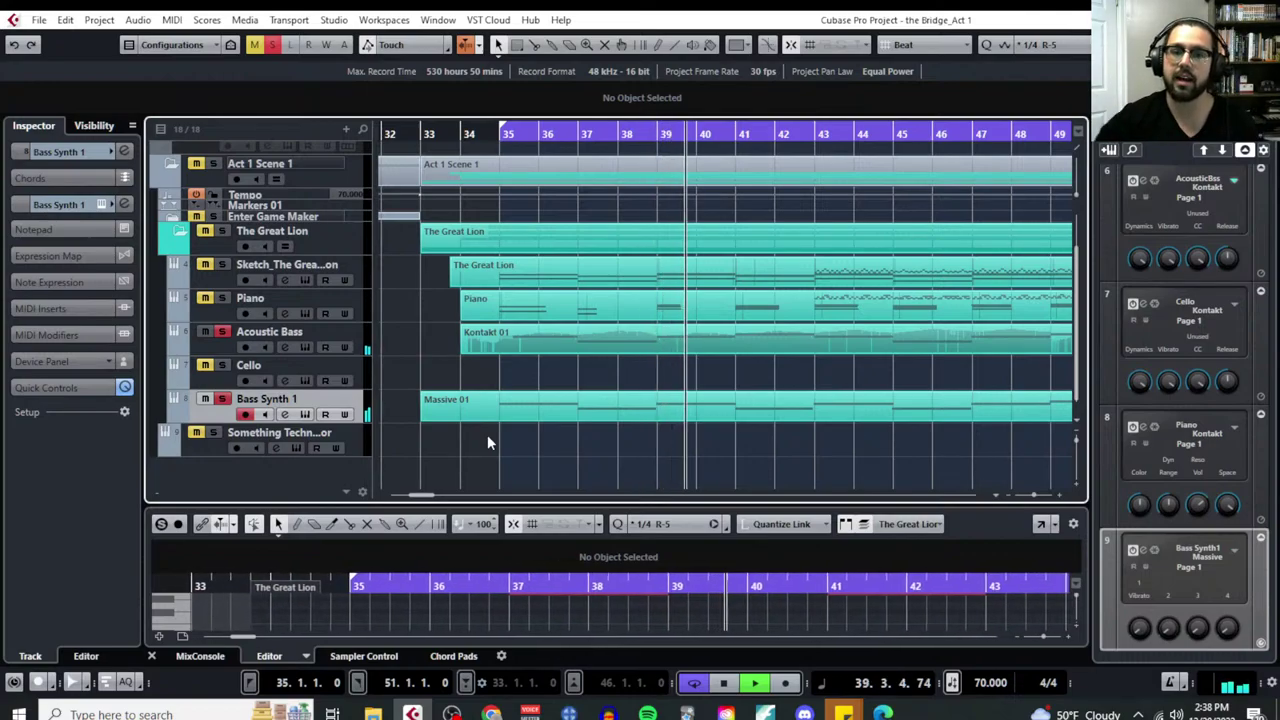
left_click(222, 298)
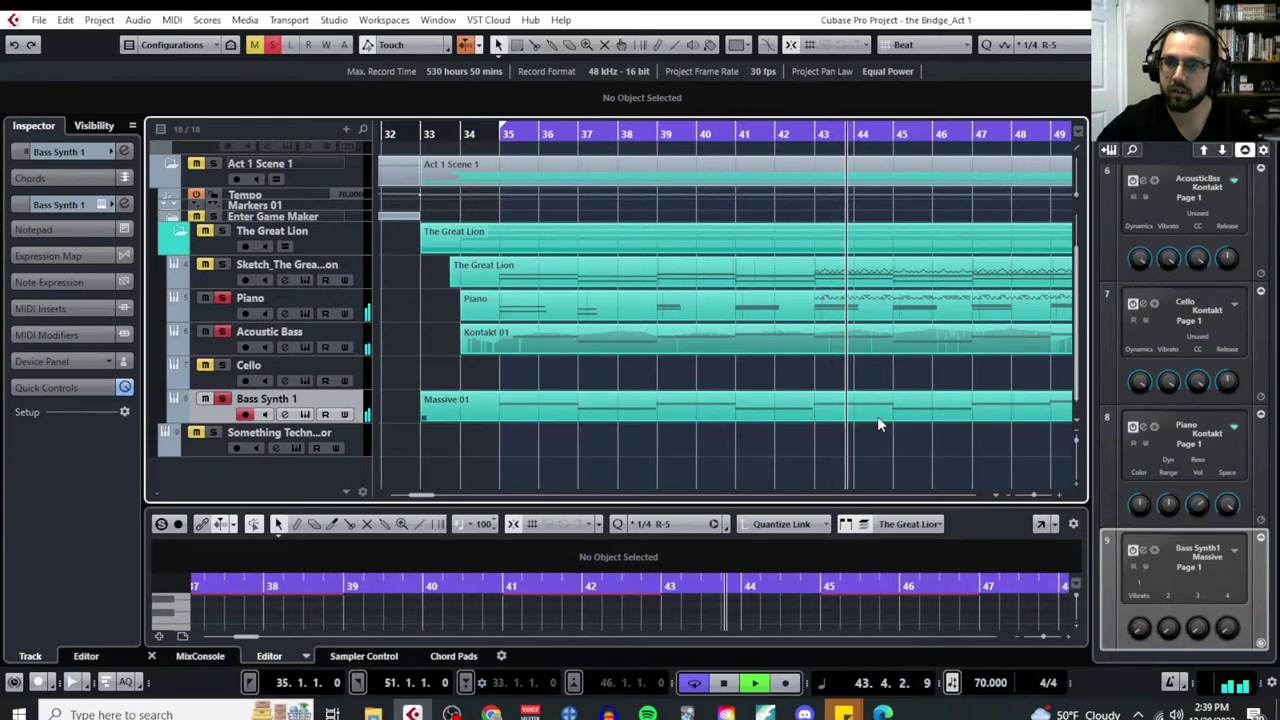
key("g")
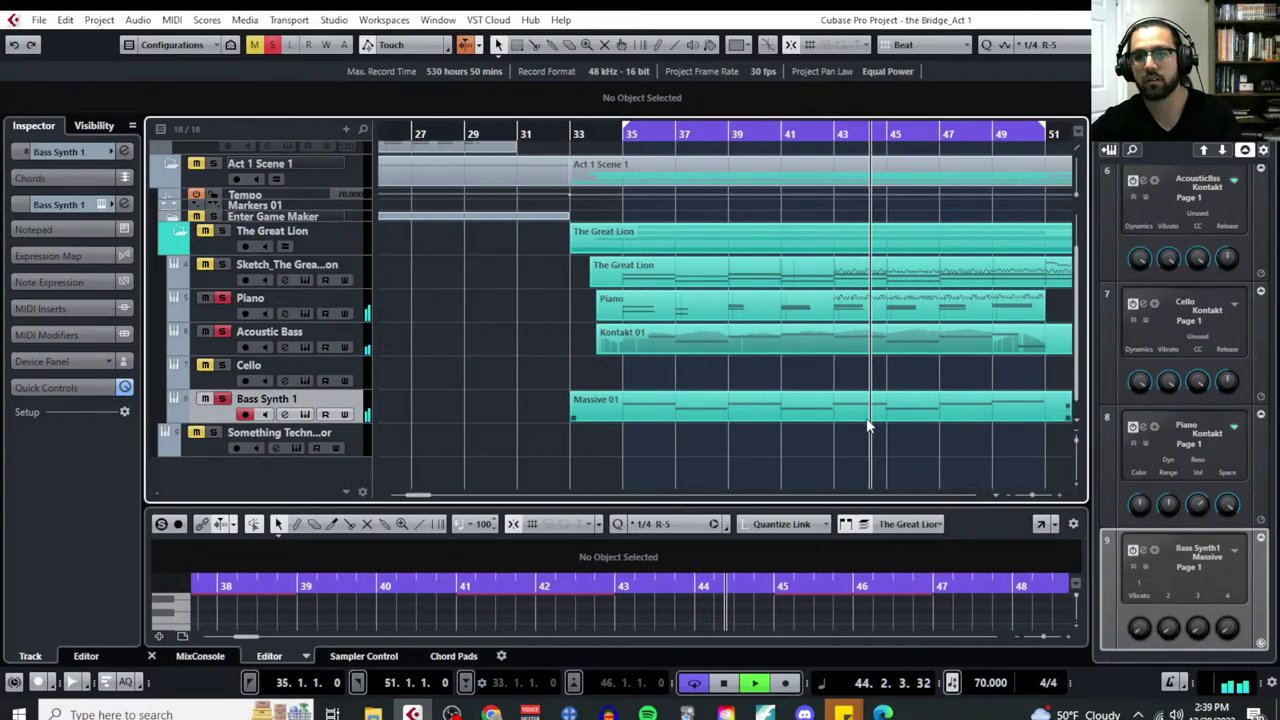
scroll(856, 428, "right", 2)
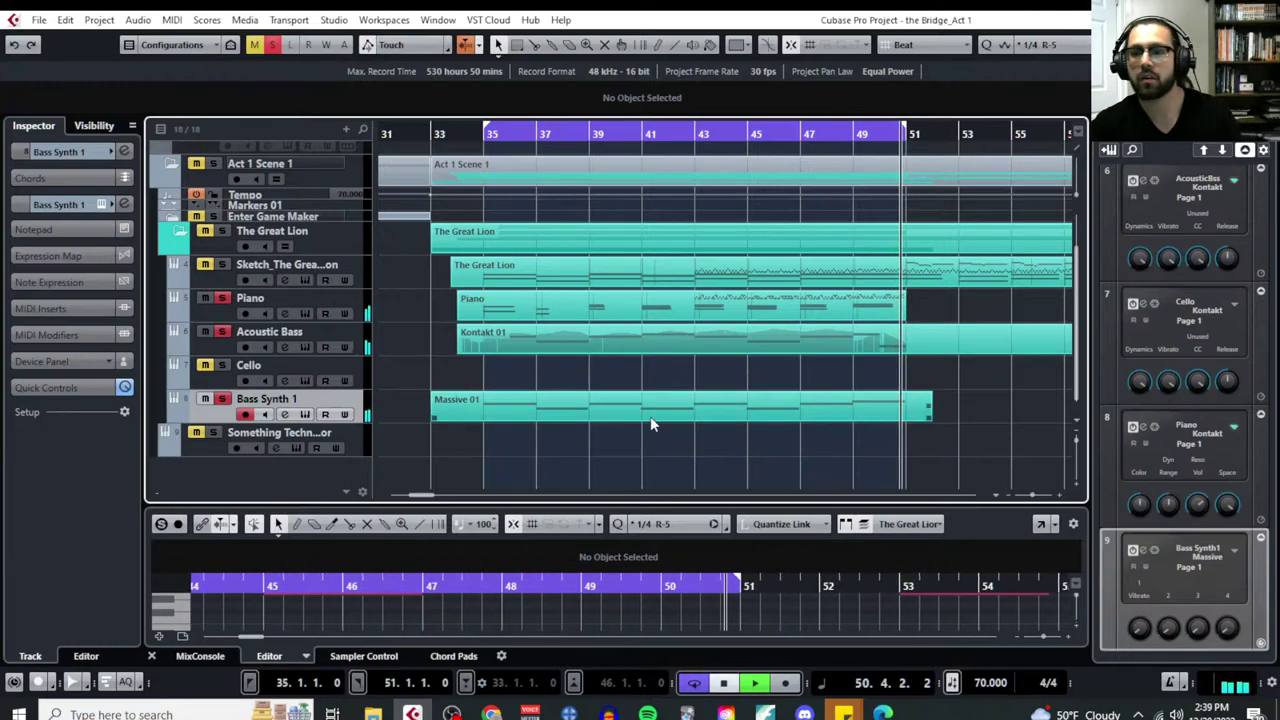
key("space")
Take Bass Synth 1 and Piano out of the solo and listen to the Acoustic Bass alone from bar 47 until just before bar 51
left_click(222, 401)
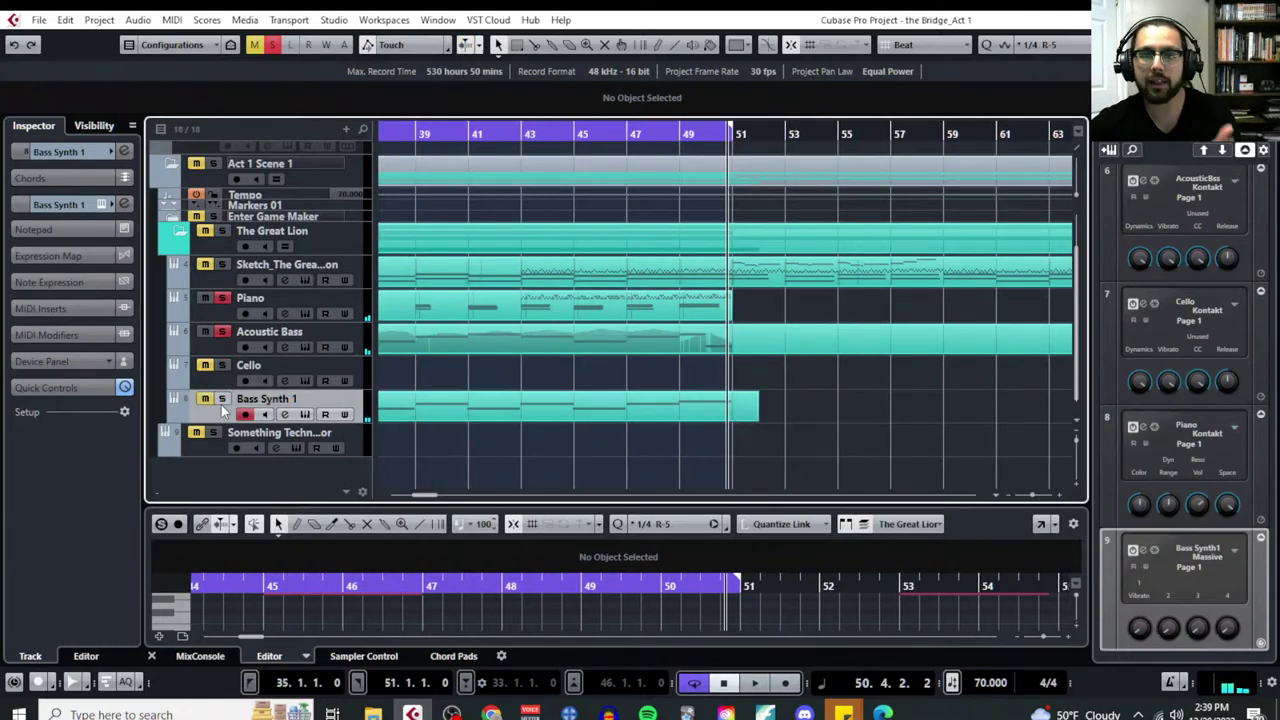
left_click(222, 298)
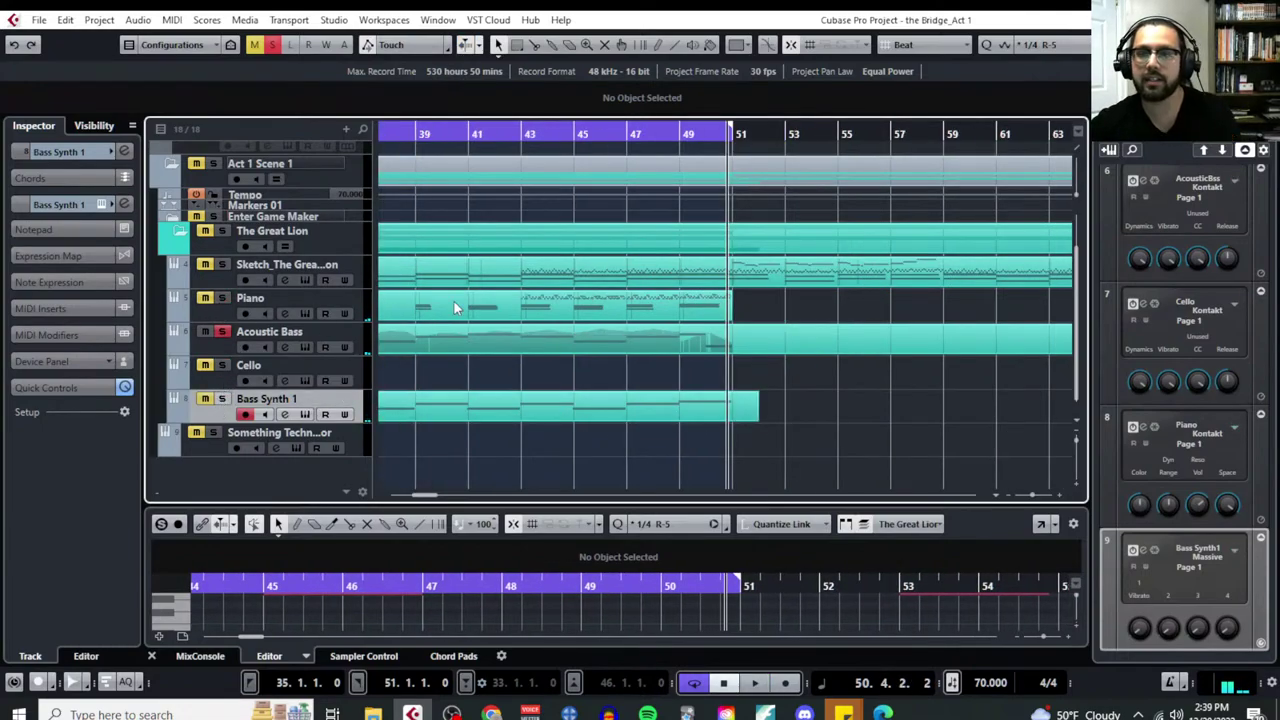
left_click(628, 134)
key("space")
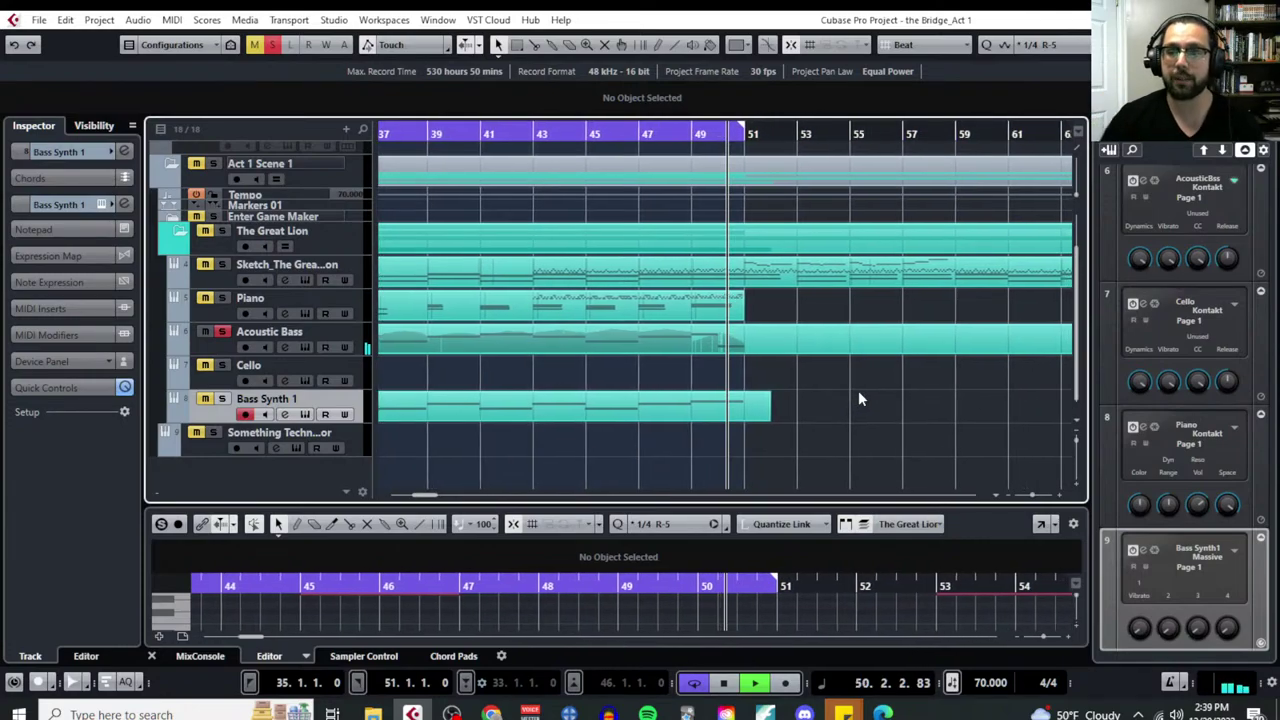
key("space")
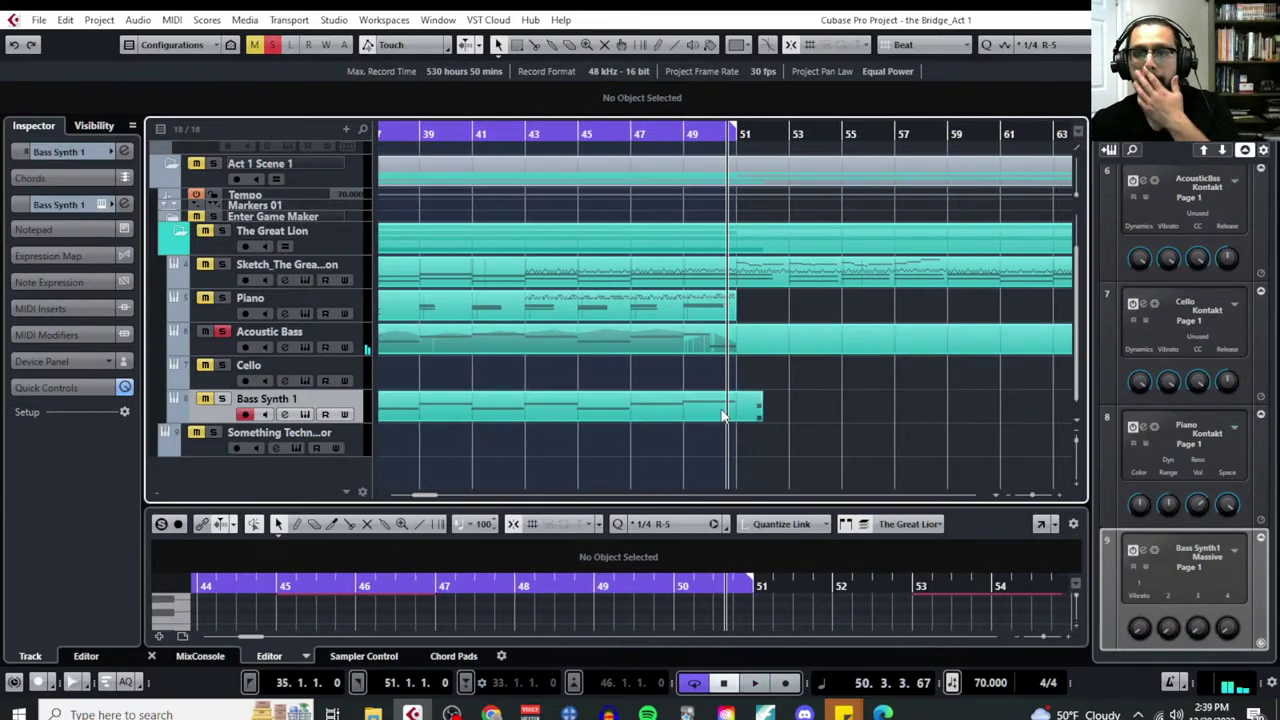
Open the Massive 01 part in the Key Editor and split its last note at bar 50
left_click(720, 412)
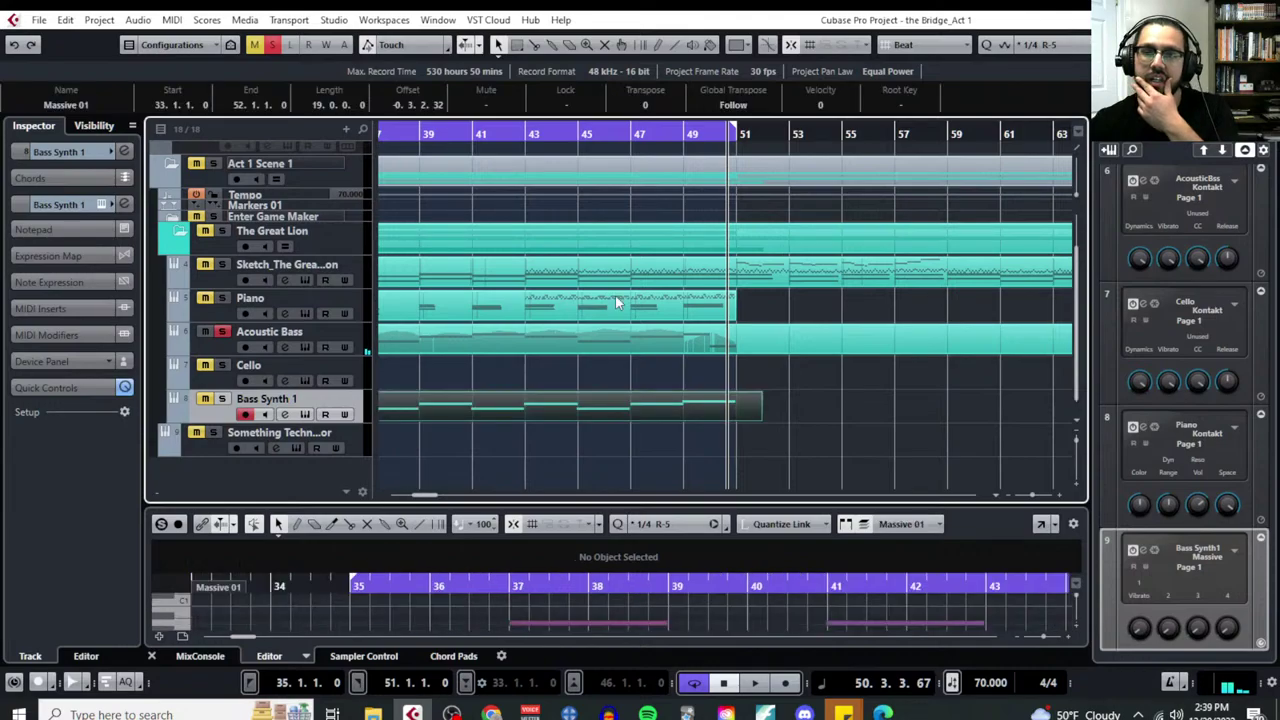
left_click(176, 20)
left_click(180, 44)
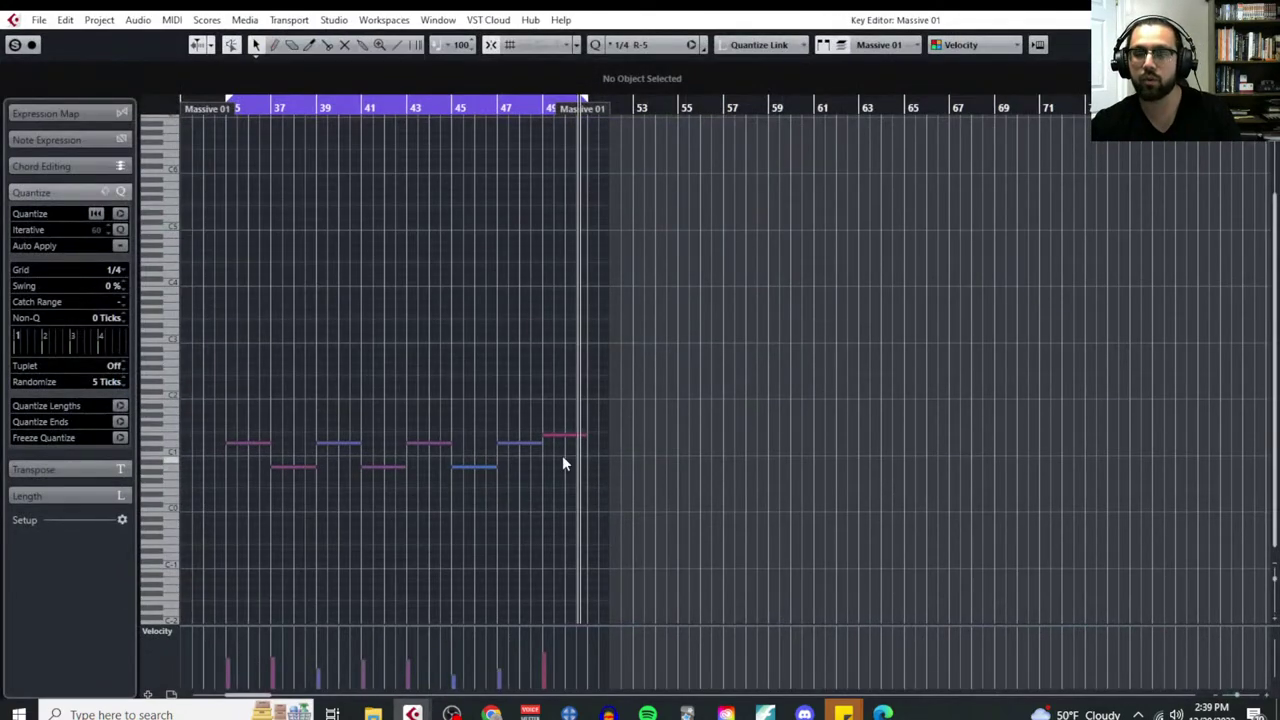
scroll(562, 455, "up", 4, "ctrl")
scroll(562, 460, "up", 2, "ctrl")
right_click(563, 468)
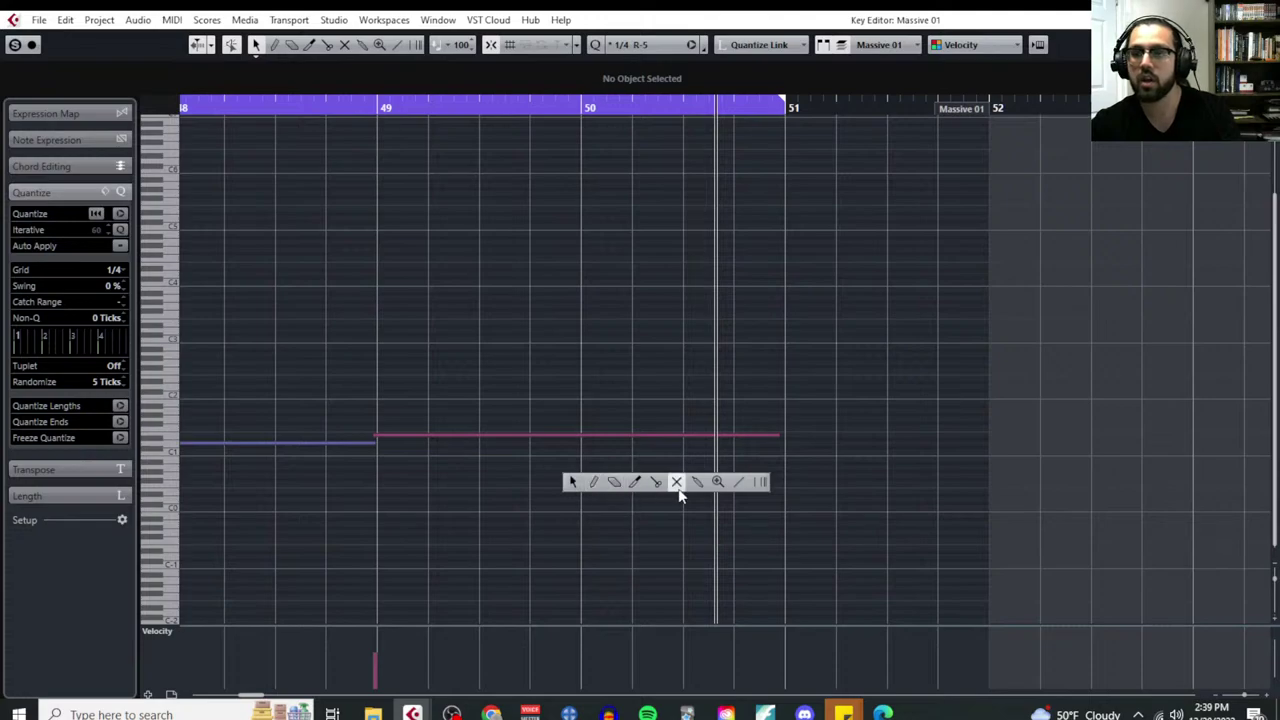
left_click(656, 482)
left_click(586, 437)
right_click(606, 447)
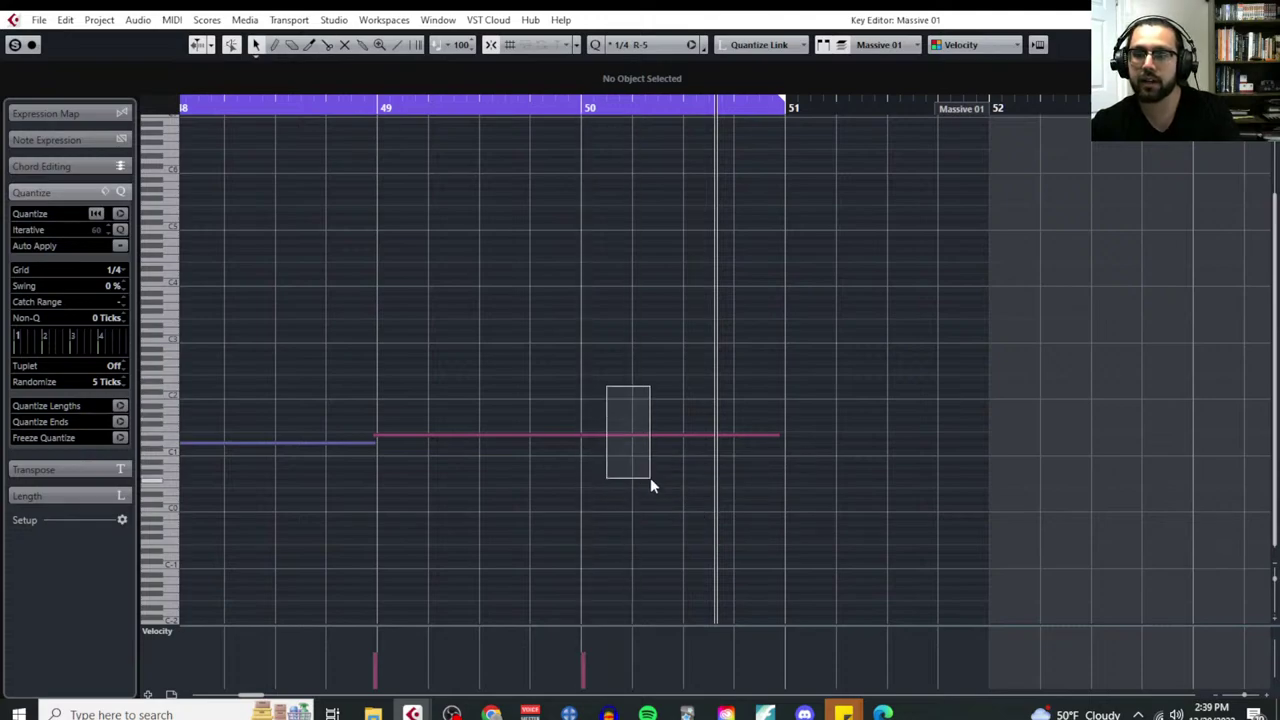
Transpose the split-off note at bar 50 down one octave to E0 and close the Key Editor
left_click(614, 457)
left_click_drag(606, 386, 650, 487)
key("shift+Down")
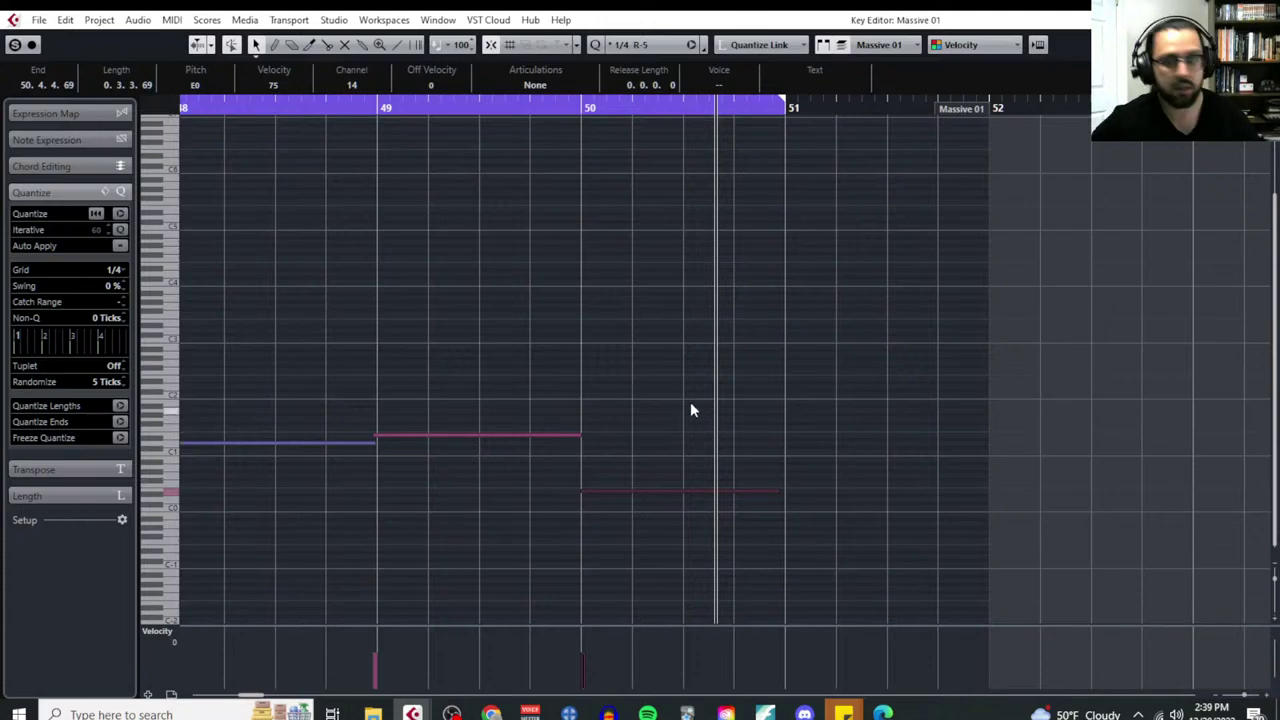
key("Escape")
Solo Bass Synth 1 again and play the passage from 34.4.1.0 together with the Piano and Acoustic Bass
left_click(205, 399)
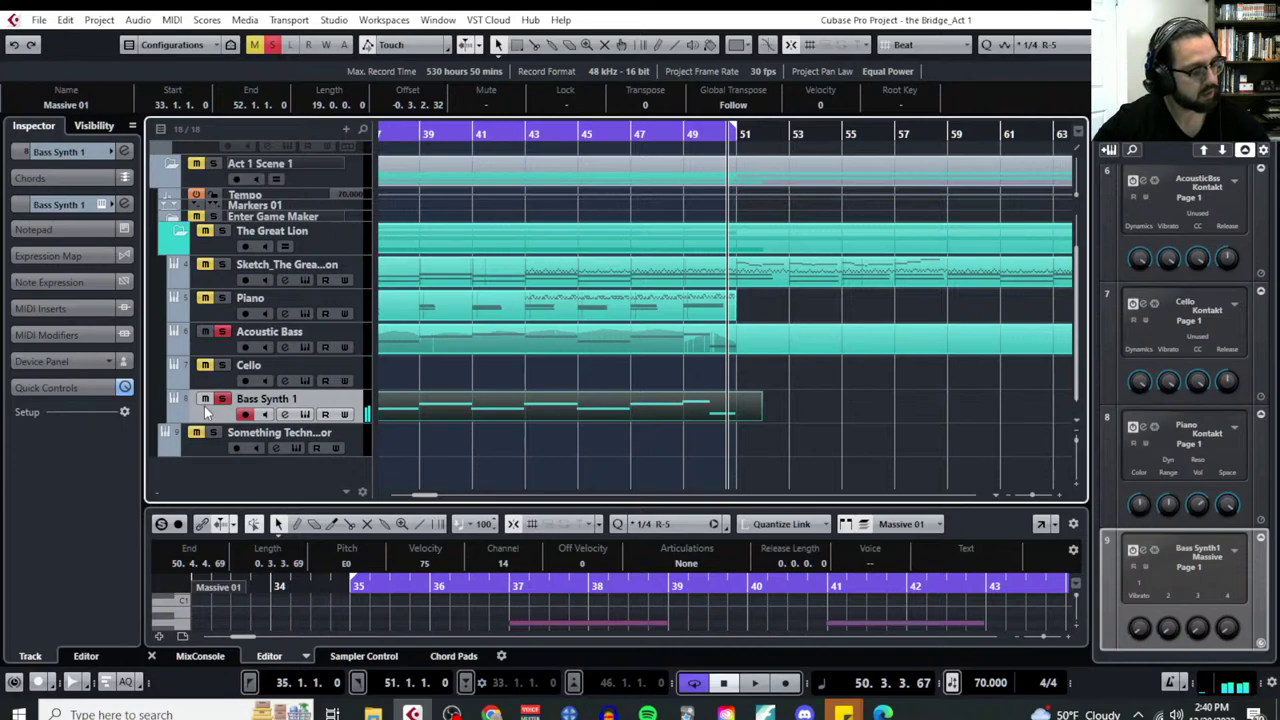
scroll(555, 217, "left", 4)
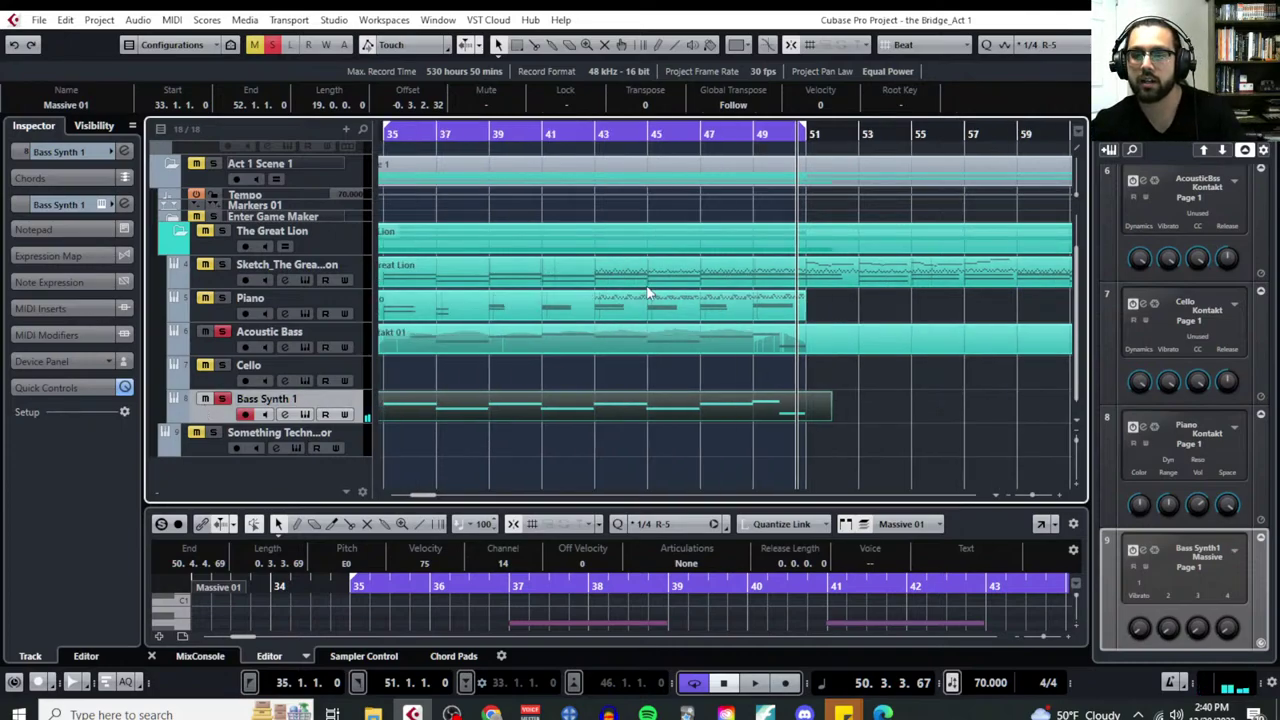
left_click(588, 133)
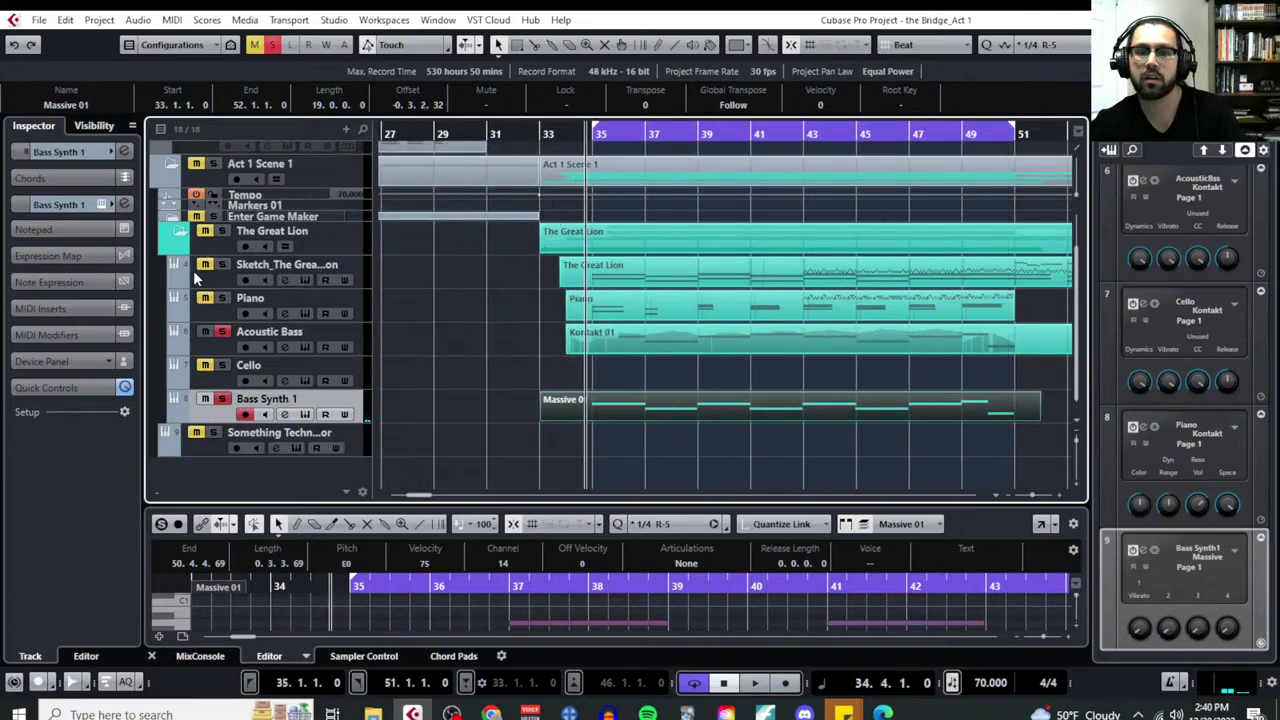
key("space")
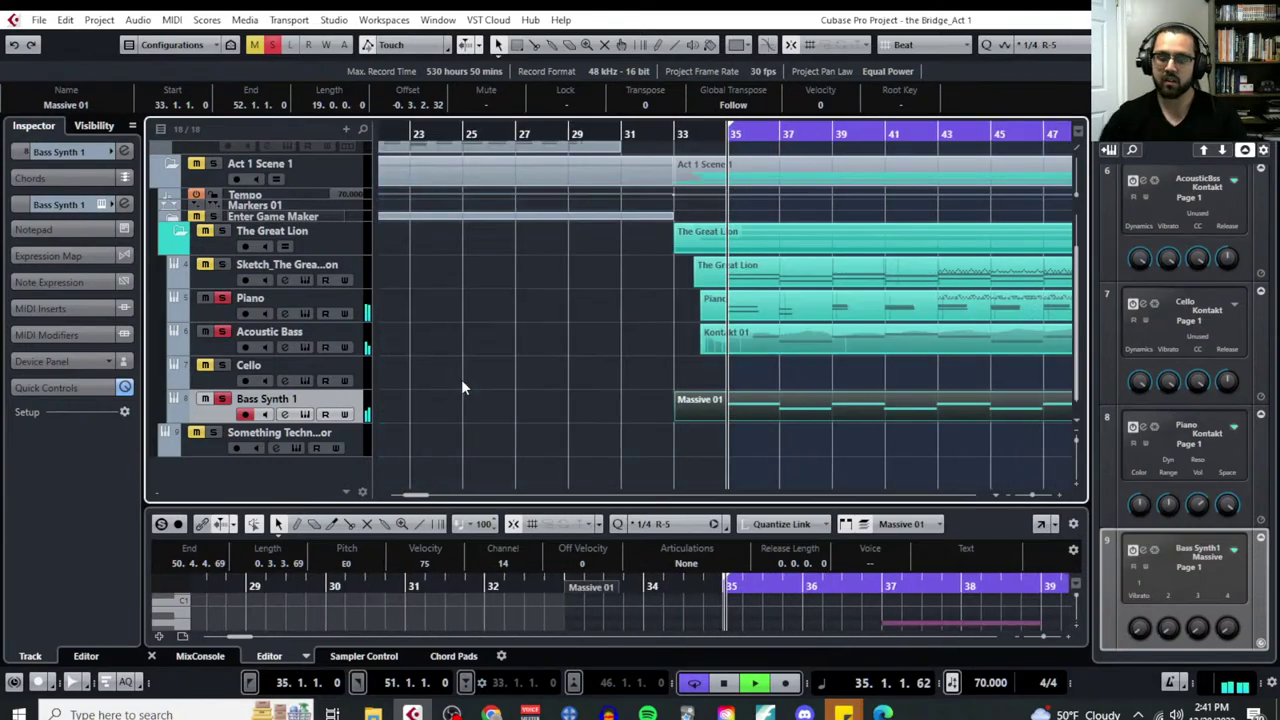
Open the Massive 01 part in the Key Editor with enlarged note rows and examine its pitches through to the end of bar 50
scroll(767, 443, "right", 3)
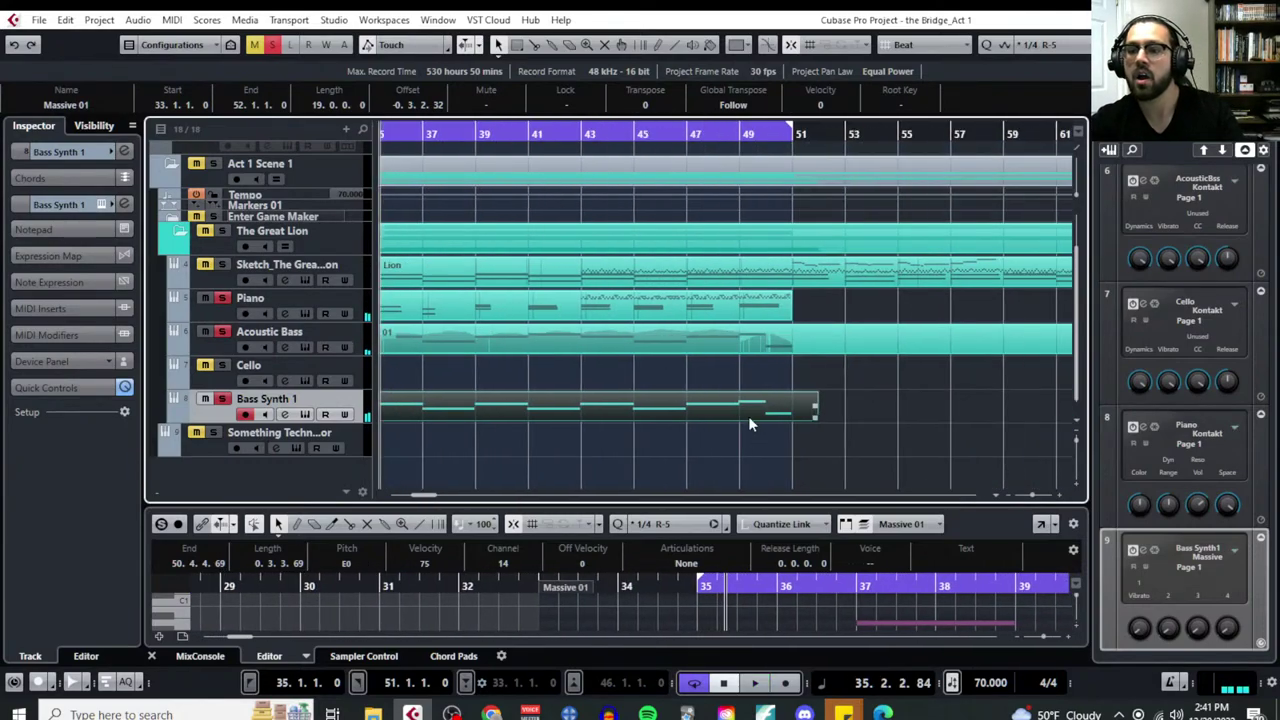
left_click(171, 19)
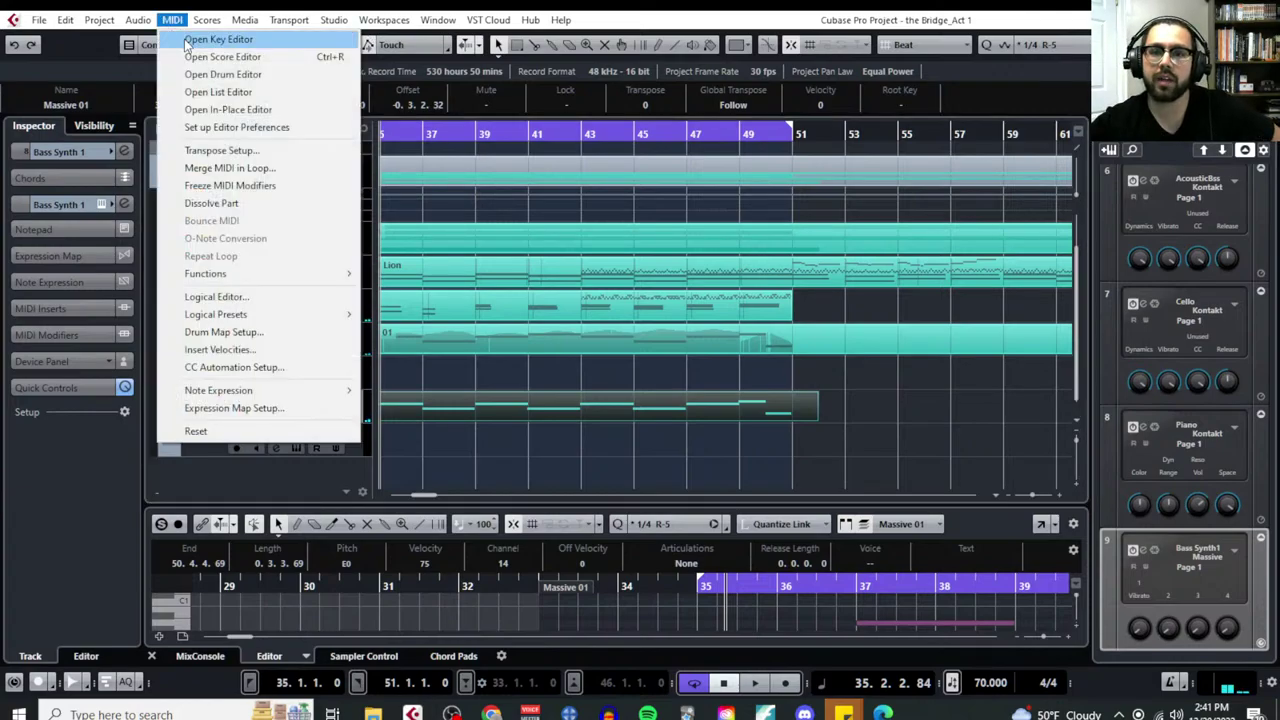
left_click(220, 37)
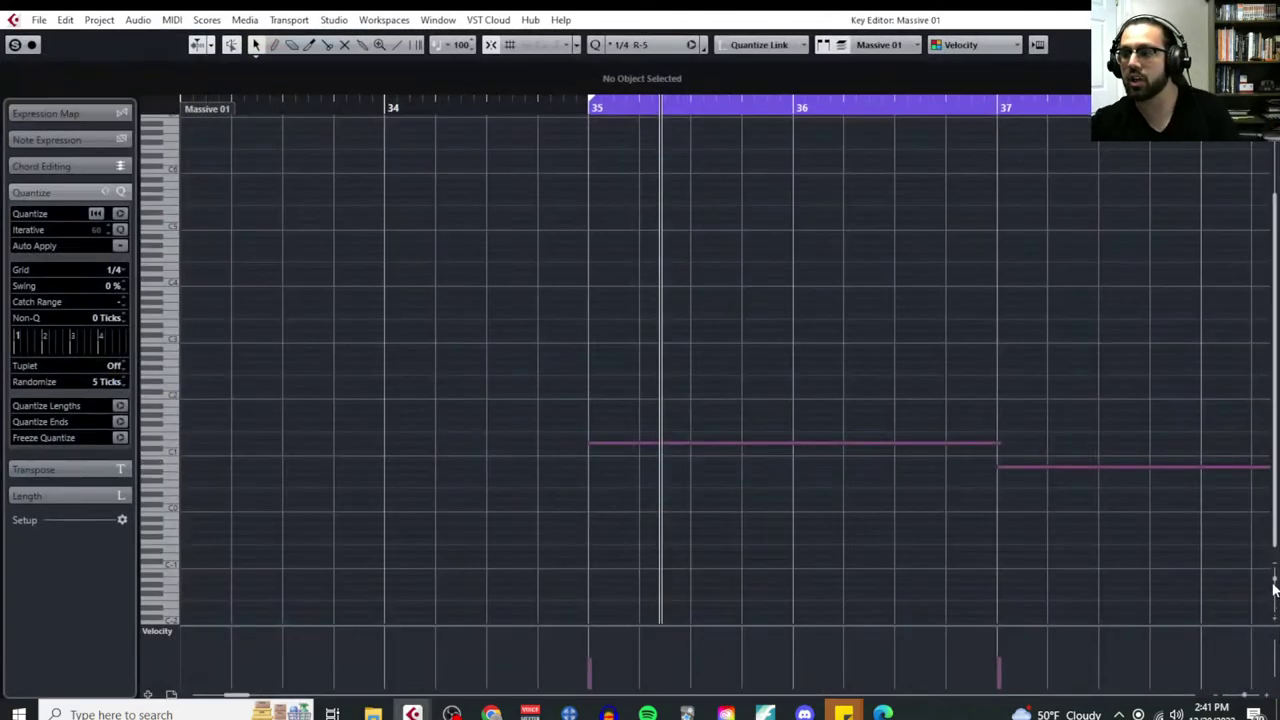
left_click_drag(1274, 585, 1274, 615)
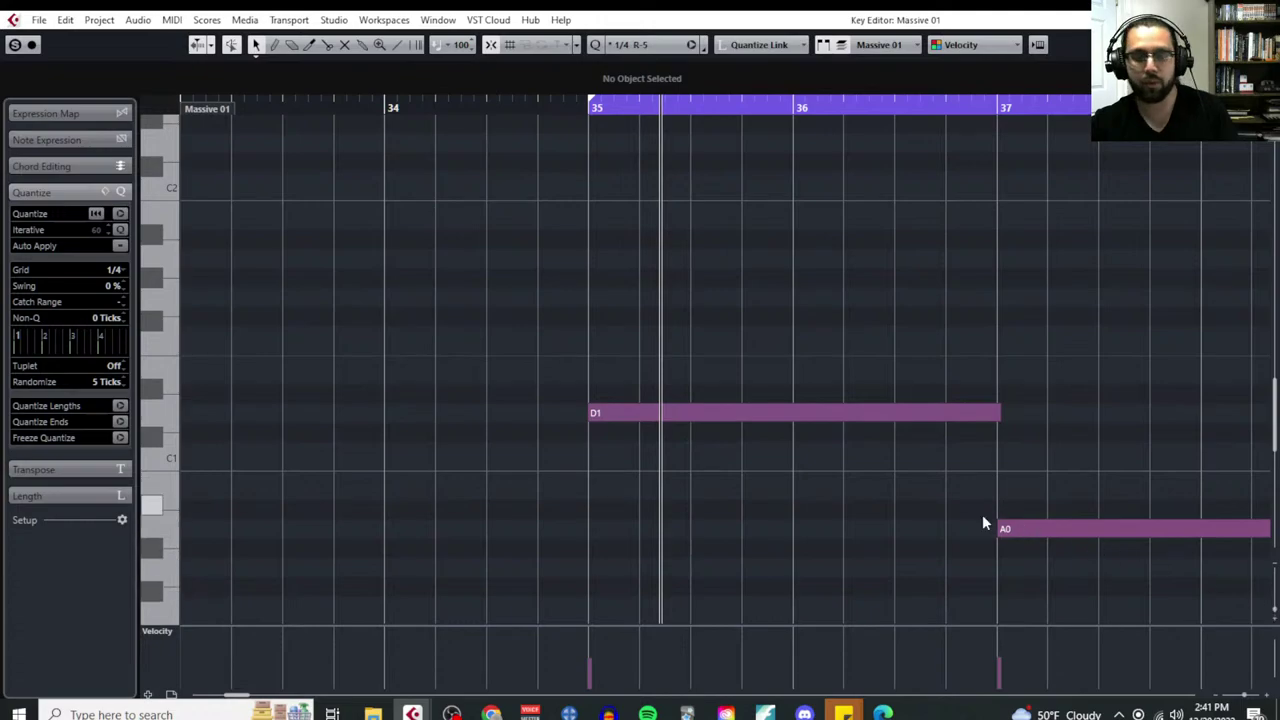
scroll(919, 512, "right", 6)
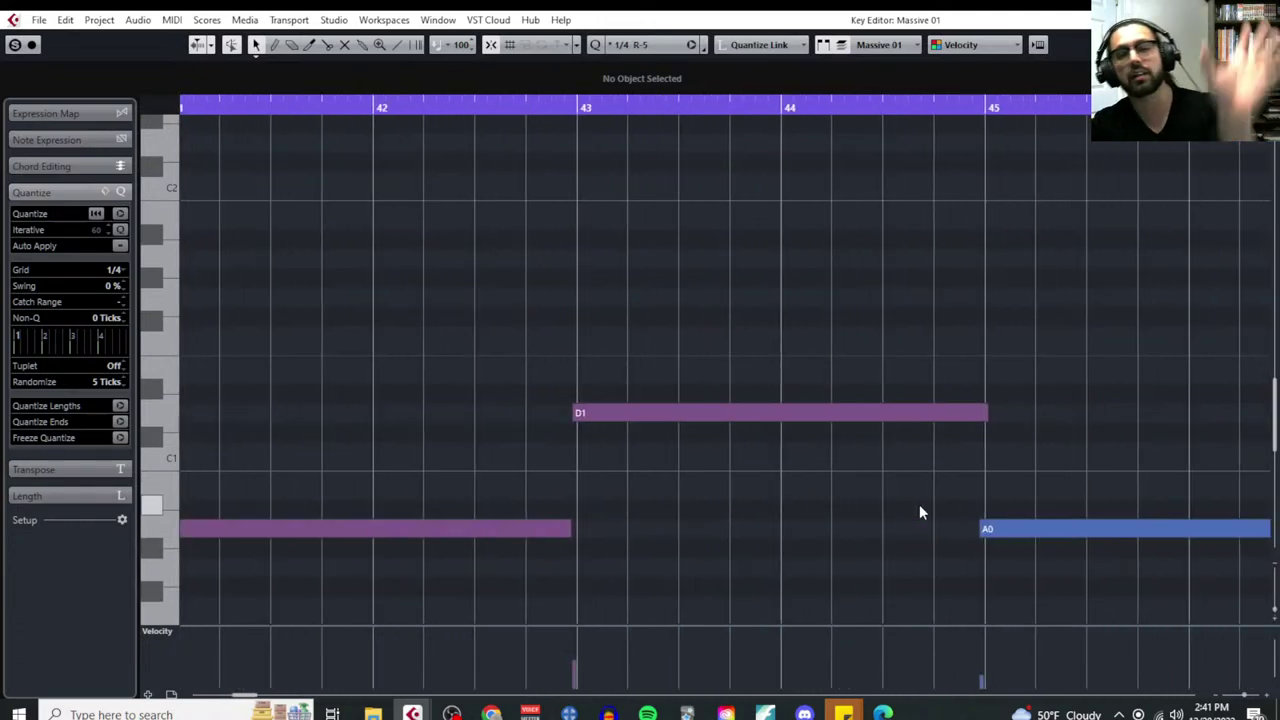
scroll(919, 502, "right", 4)
scroll(919, 502, "down", 3)
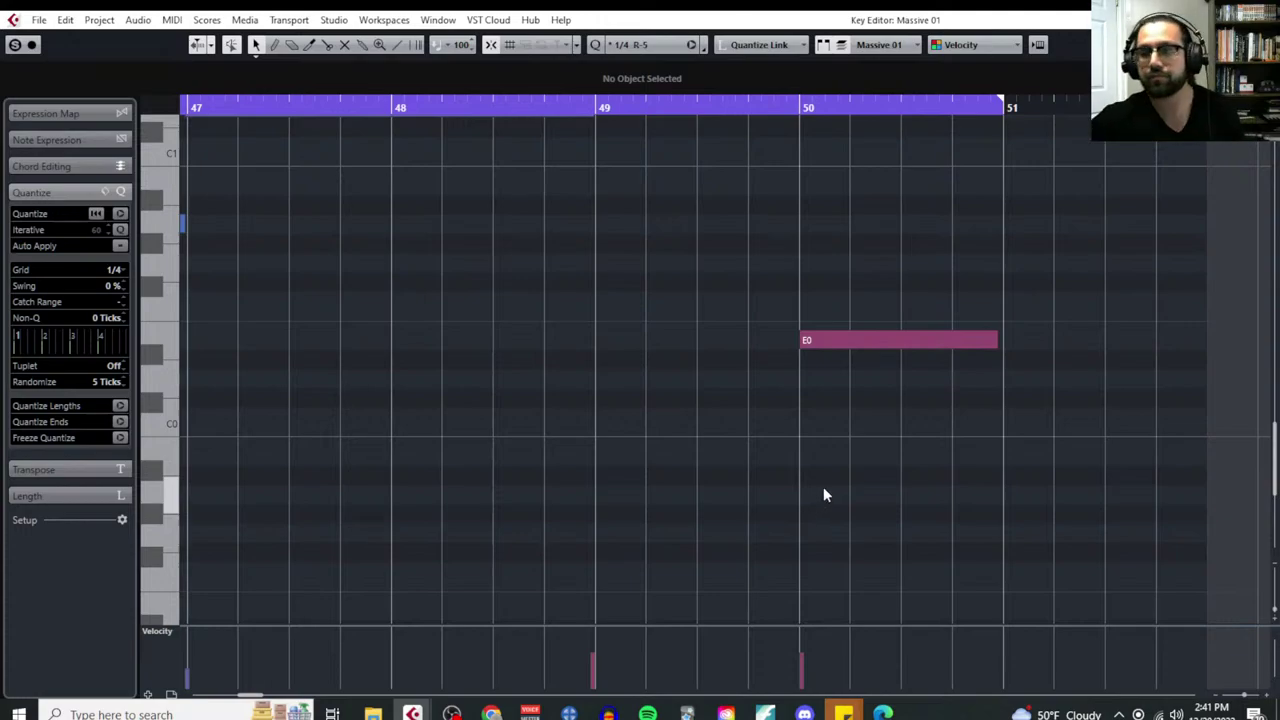
scroll(823, 486, "up", 4)
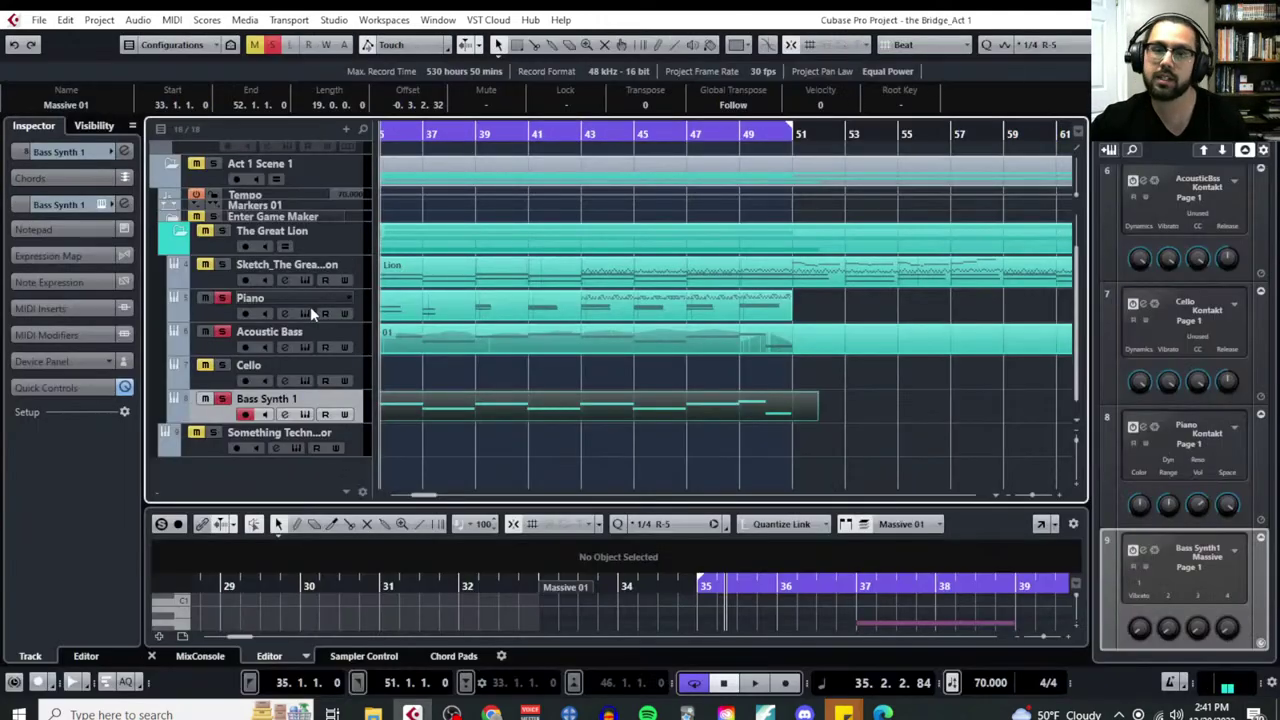
Open the Kontakt instrument of the Acoustic Bass track
left_click(286, 346)
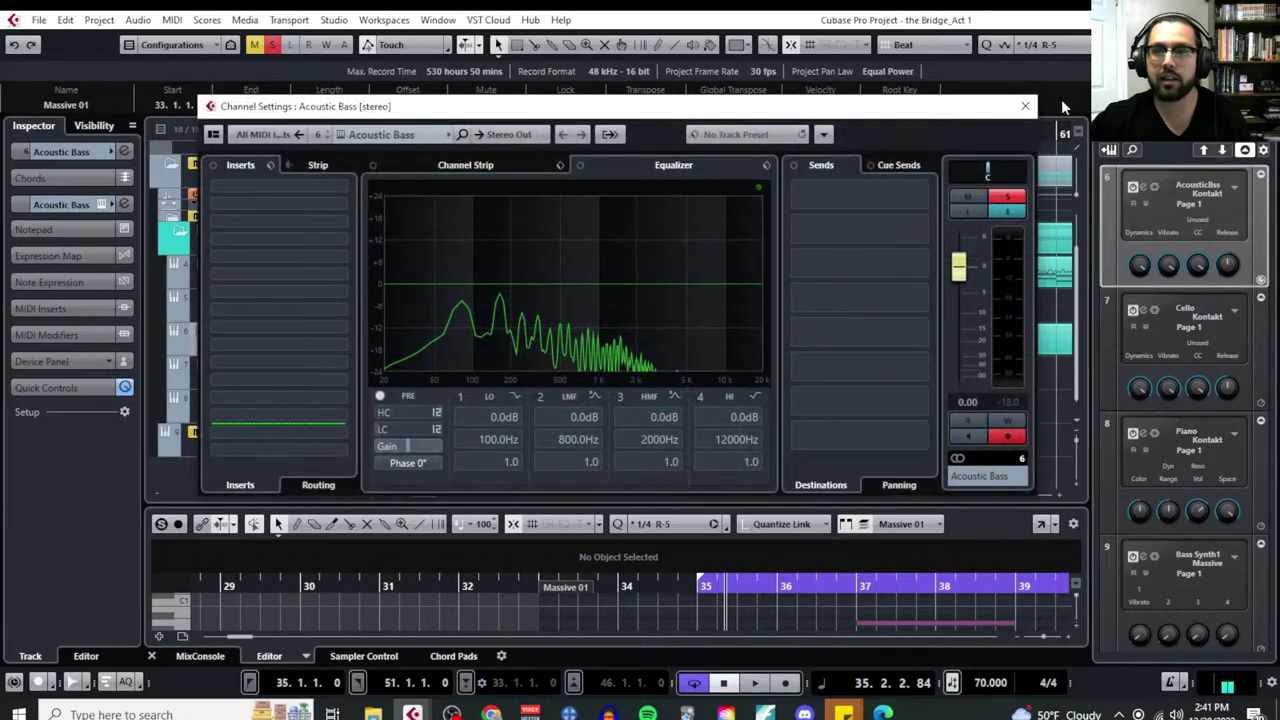
left_click(1027, 106)
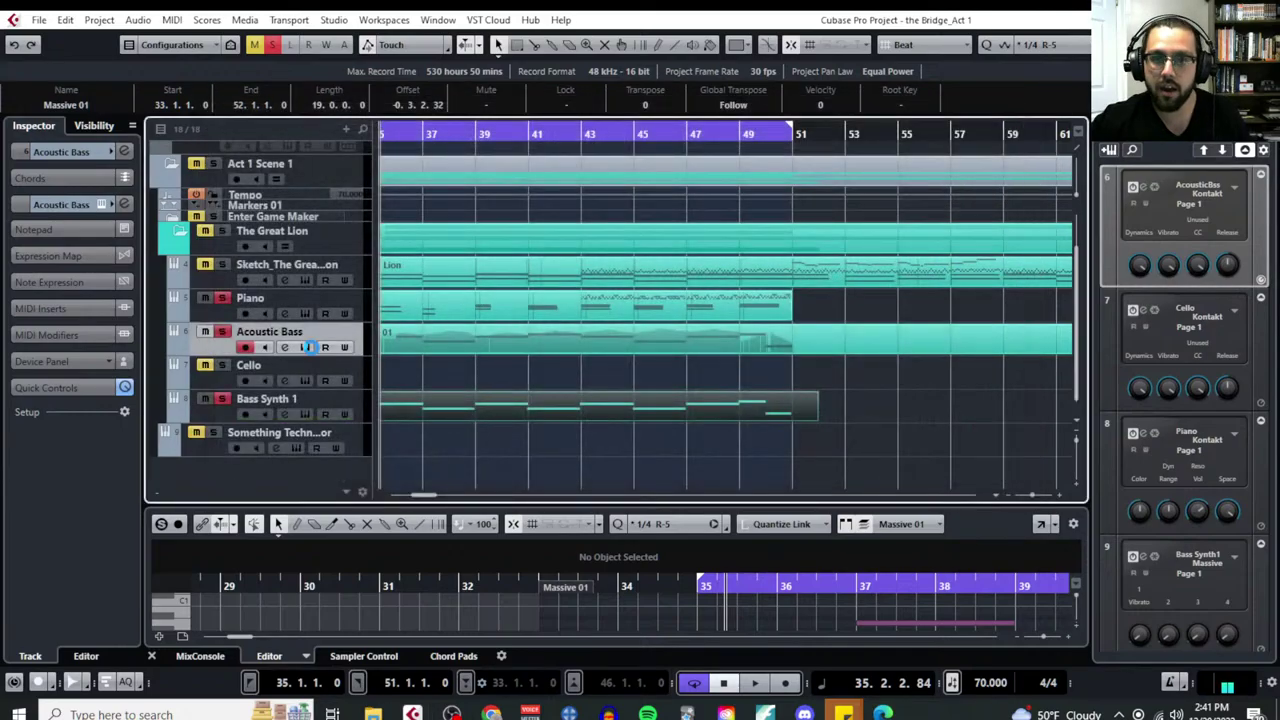
left_click(306, 346)
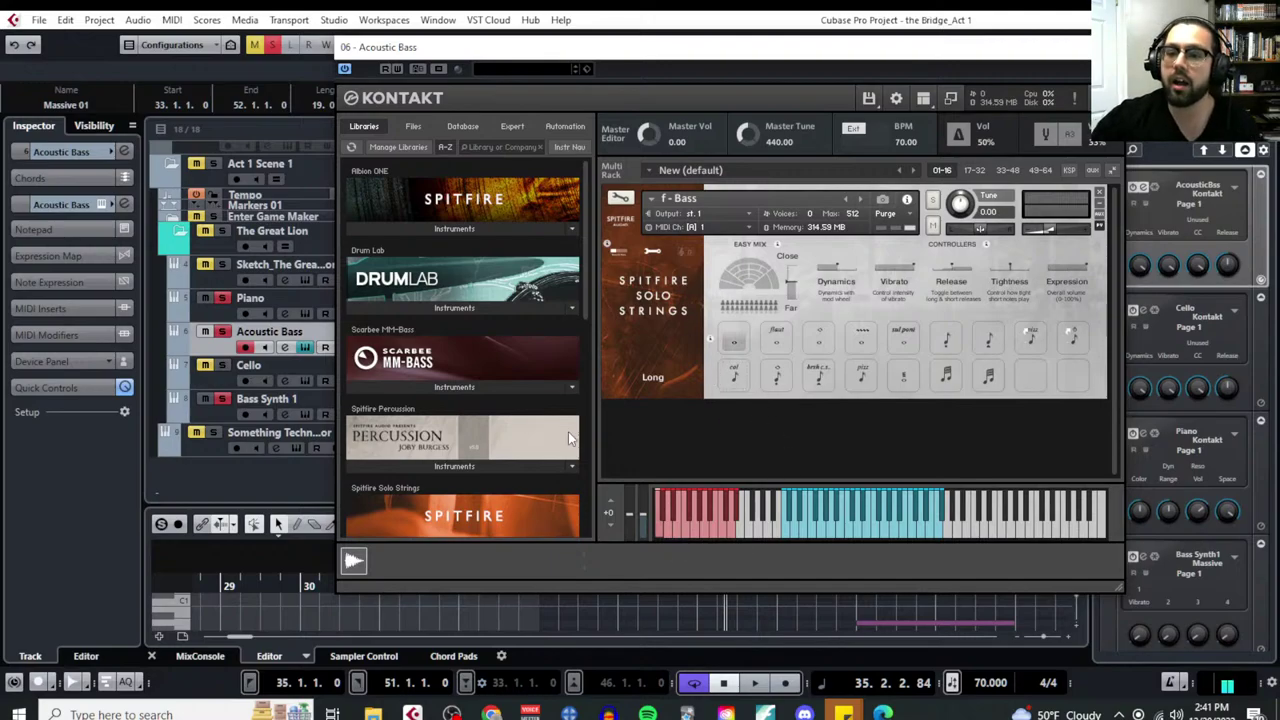
Browse the Legato patches and Other patches folders under the advanced instruments of the Spitfire Solo Strings library
scroll(569, 438, "down", 3)
left_click(485, 372)
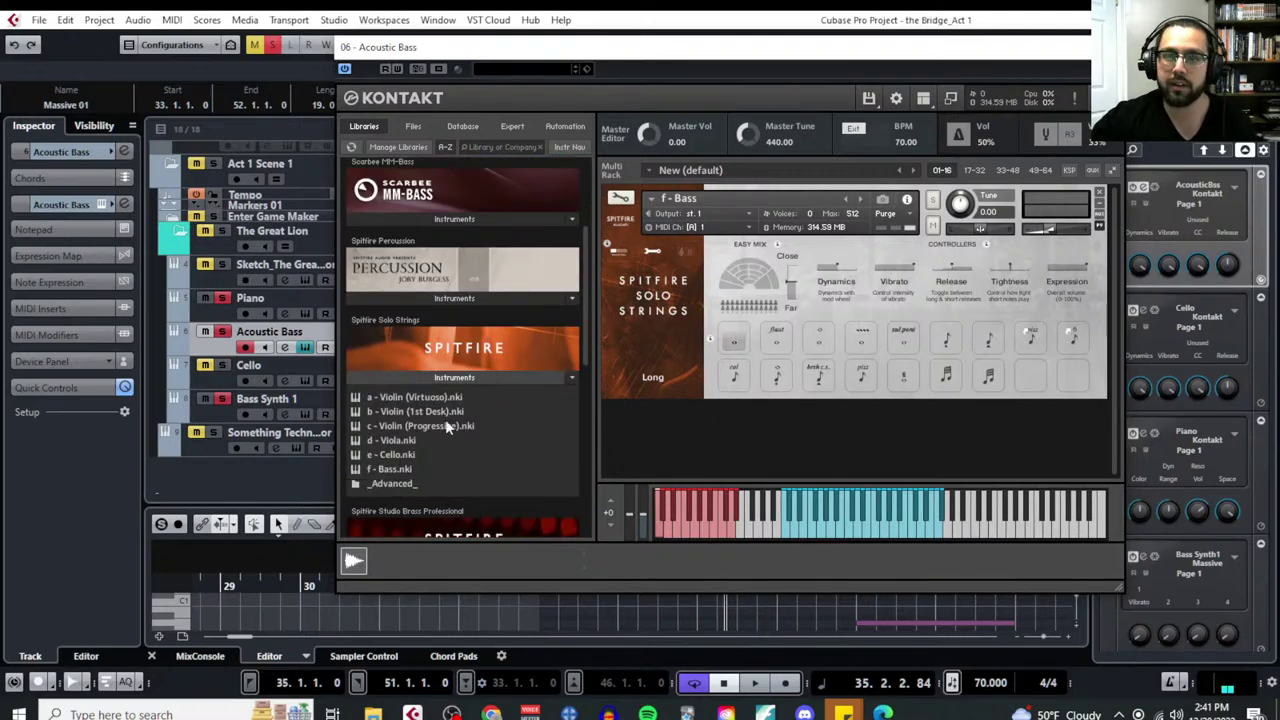
double_click(407, 484)
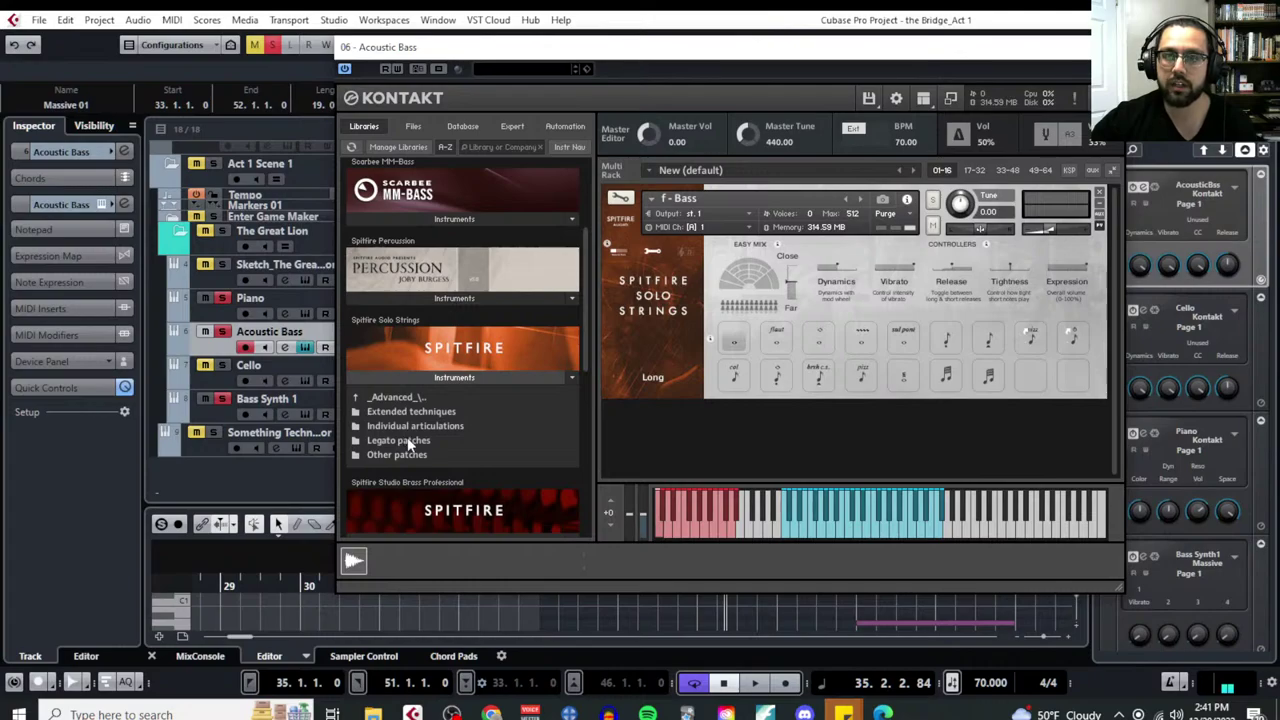
double_click(407, 441)
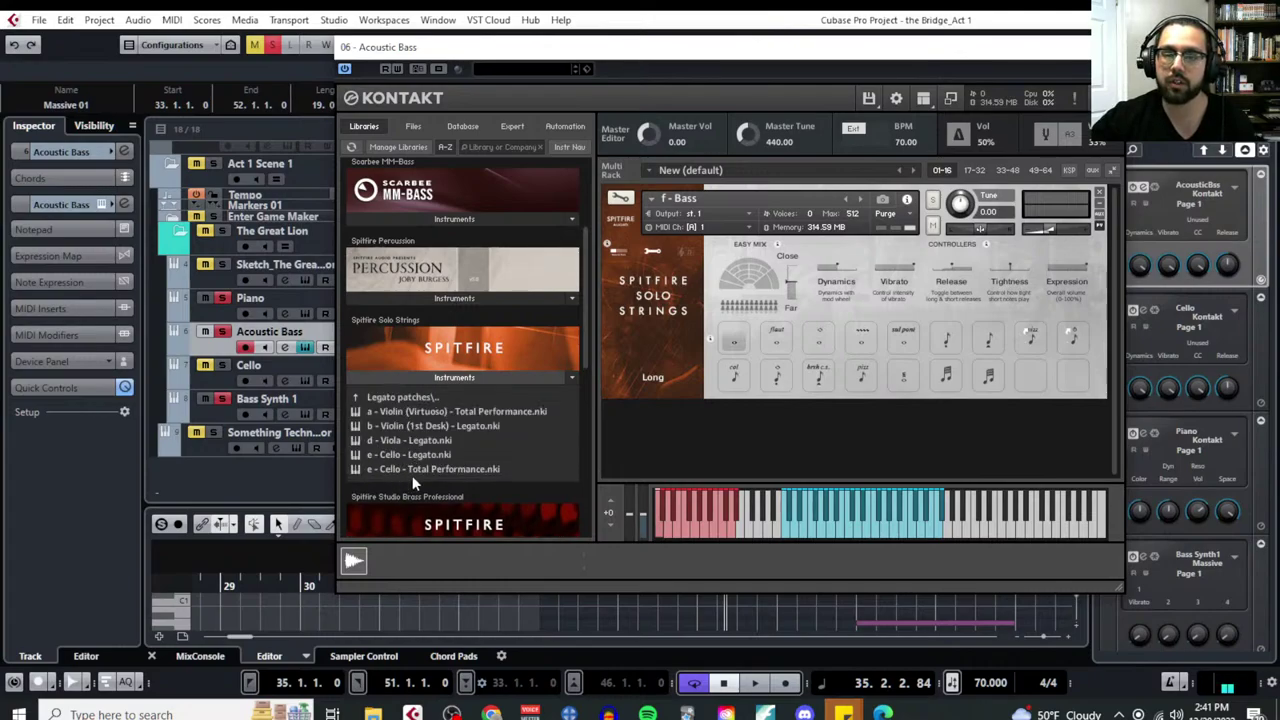
scroll(400, 460, "down", 3)
double_click(386, 328)
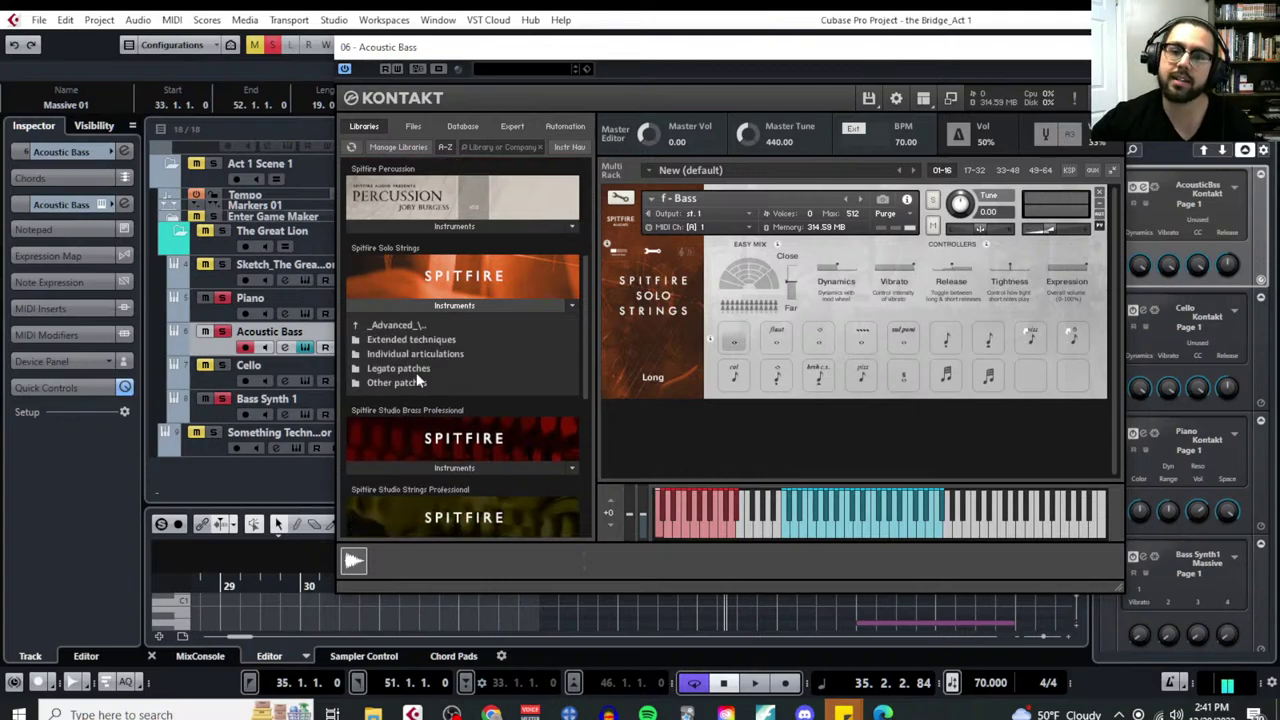
double_click(416, 385)
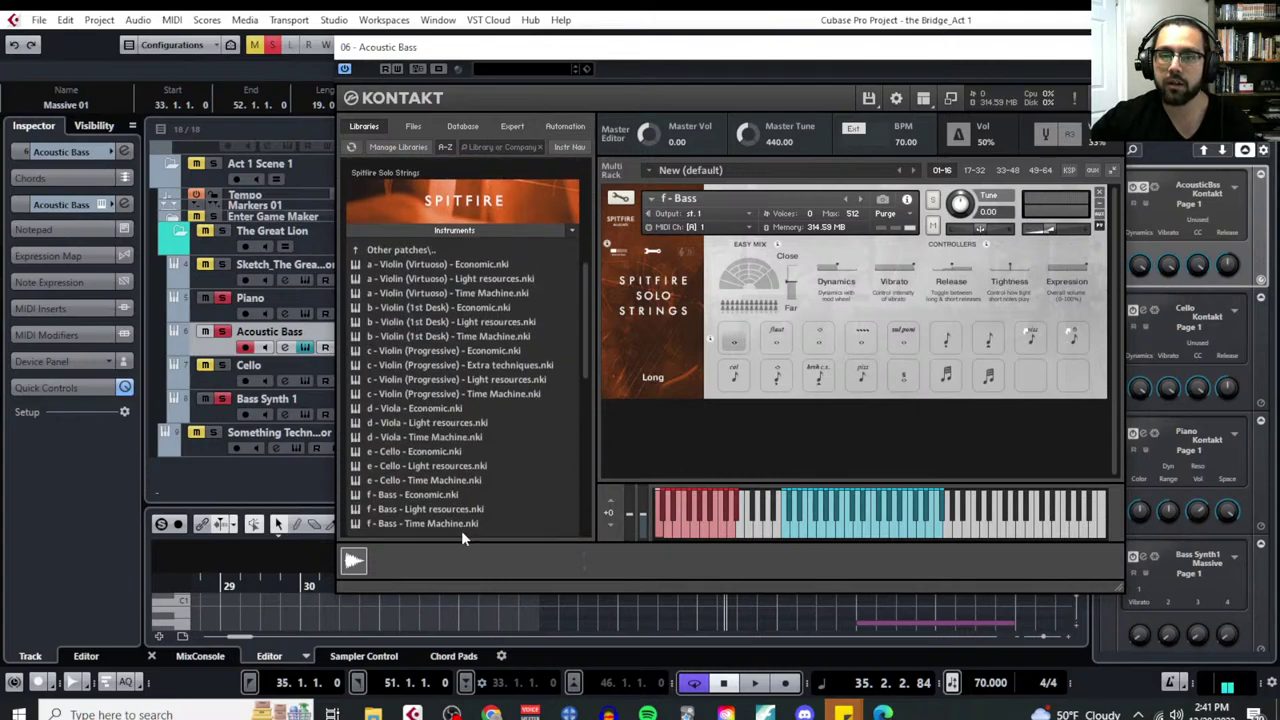
Look through the Other patches folder, go back to the top of the Spitfire Solo Strings instruments and close the Kontakt window
scroll(461, 525, "down", 1)
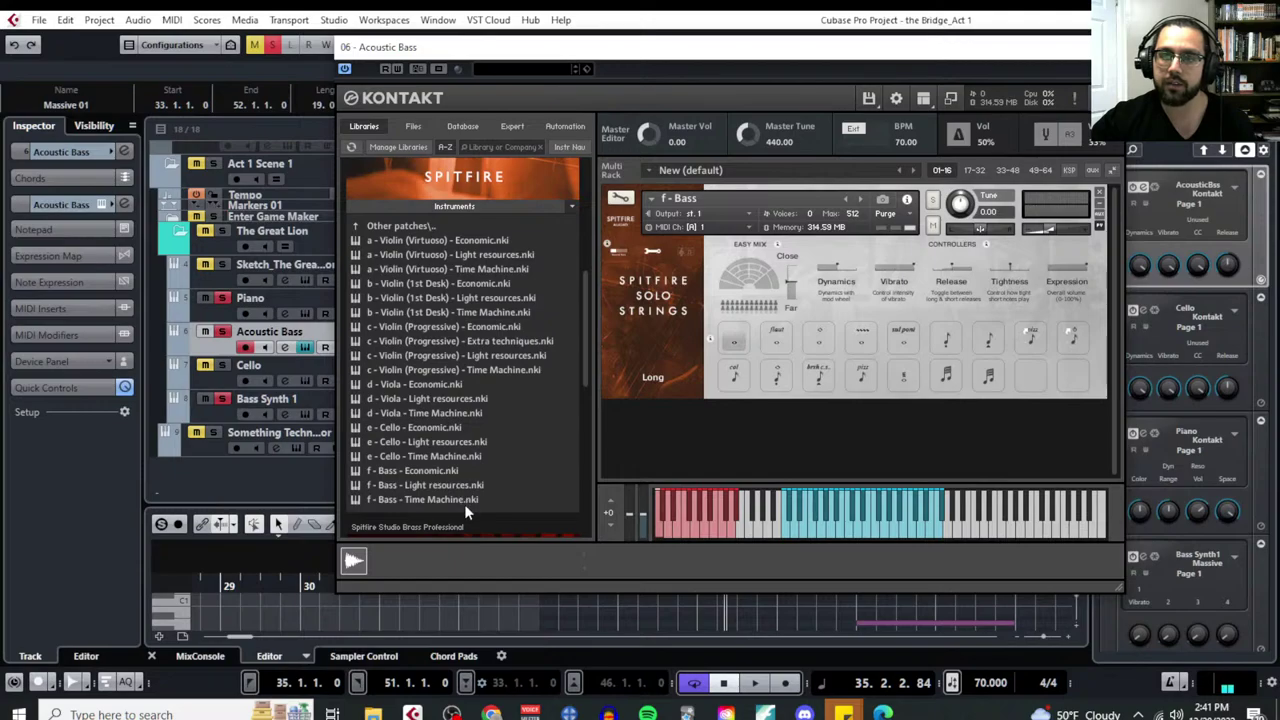
scroll(464, 505, "up", 3)
double_click(387, 349)
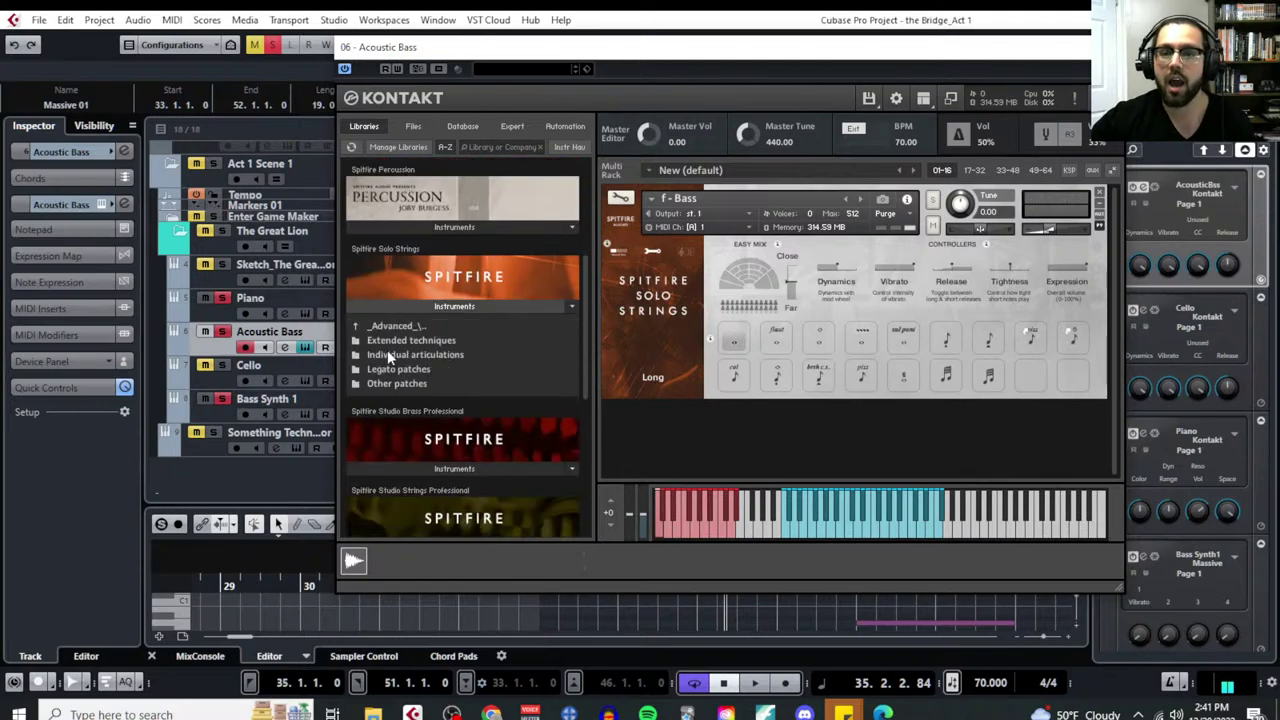
left_click(391, 326)
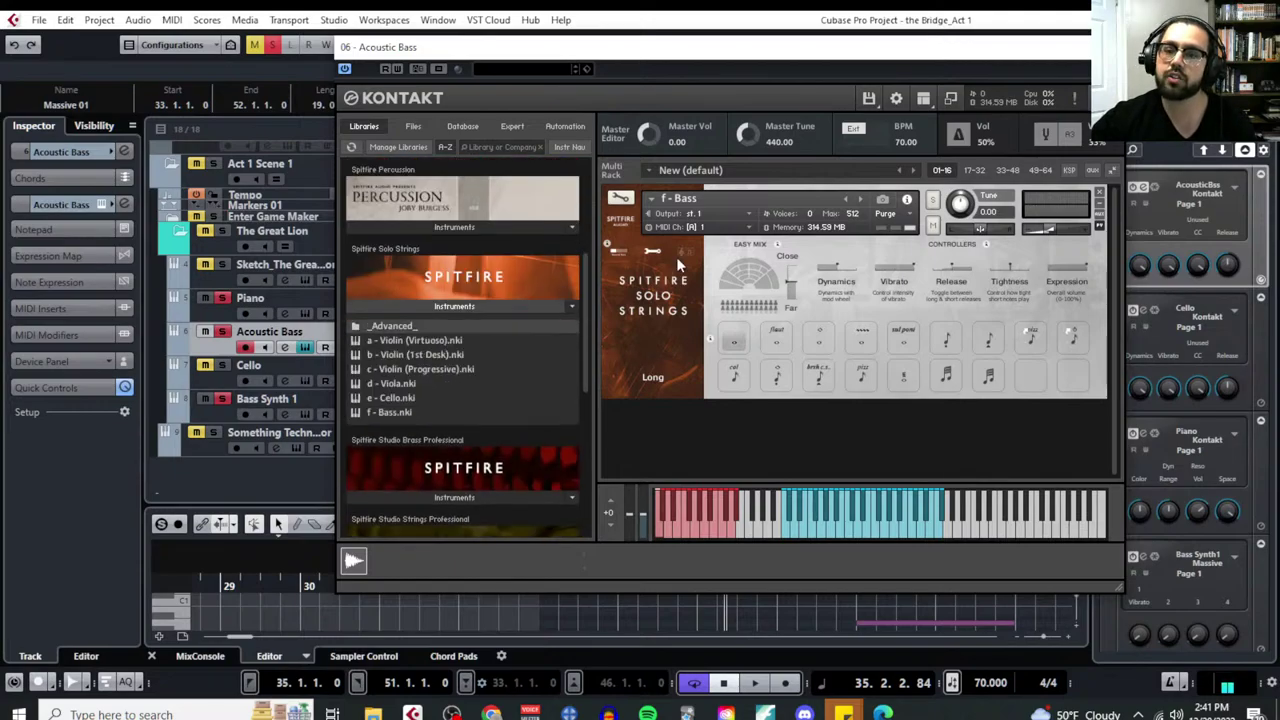
key("ctrl+w")
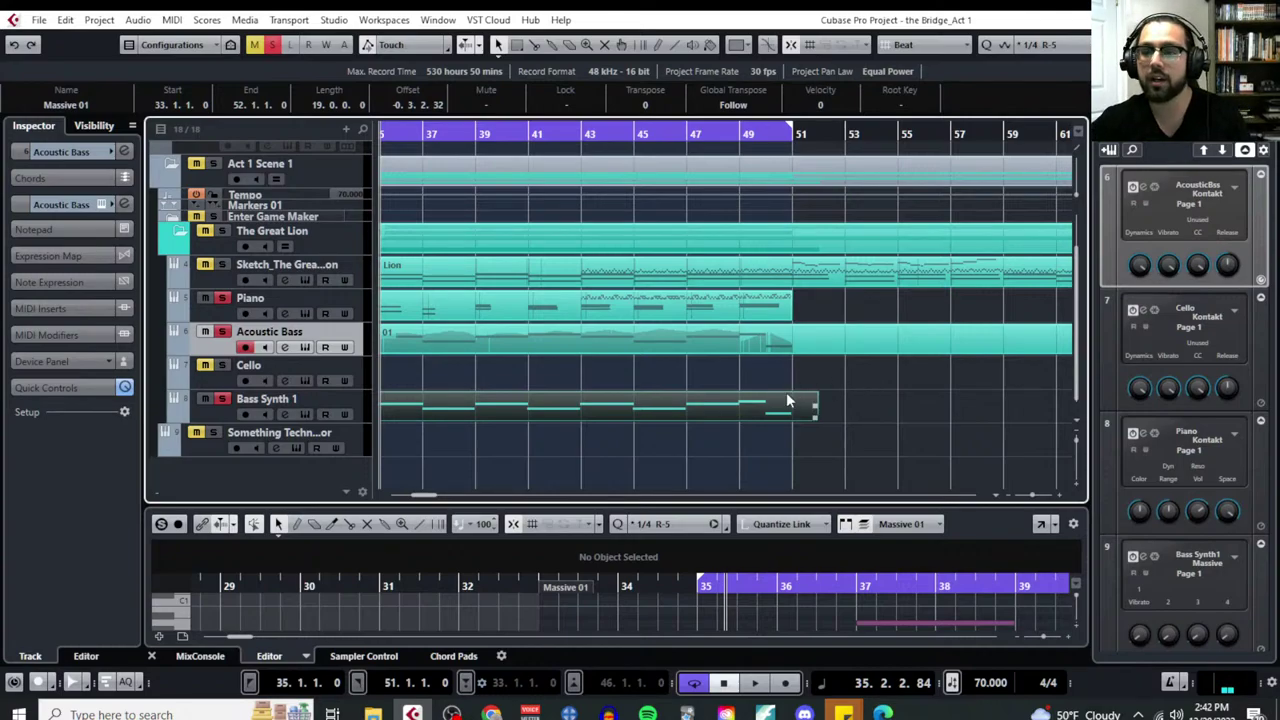
Reopen the Massive 01 part in the Key Editor, lower the E1 note in bar 49 by one octave and play from bar 47
left_click(176, 21)
left_click(205, 37)
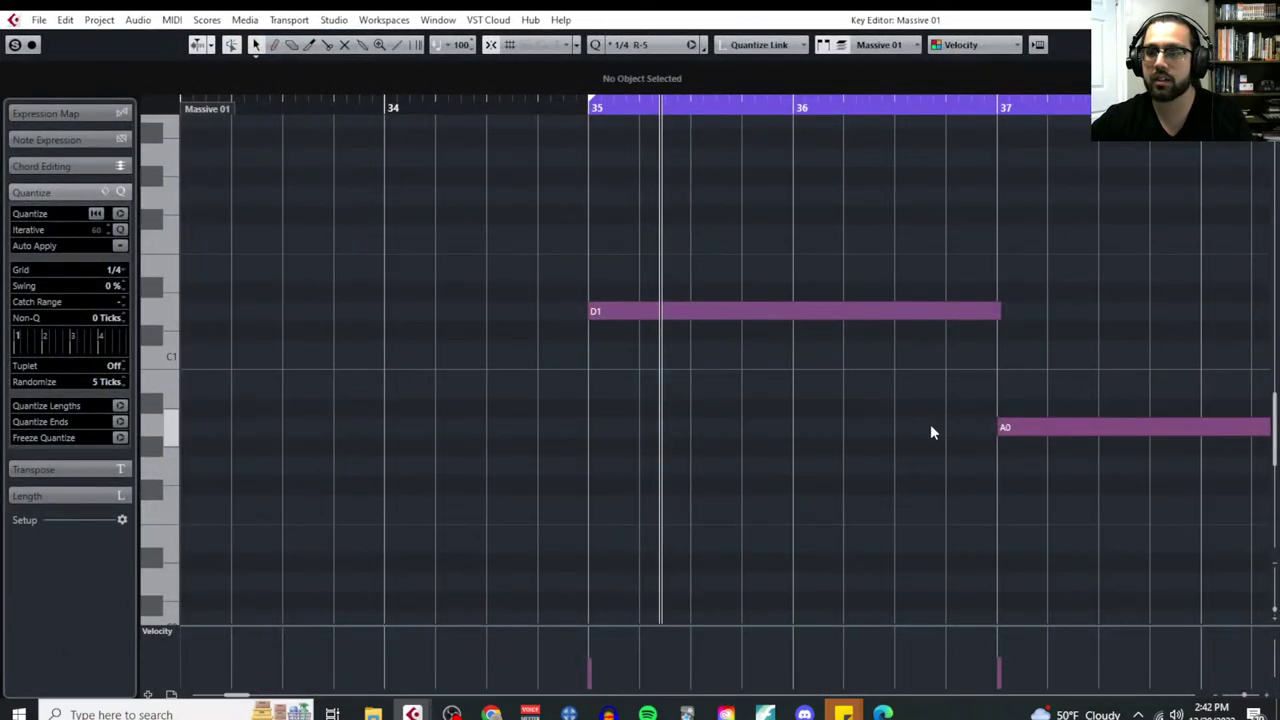
scroll(921, 424, "right", 15)
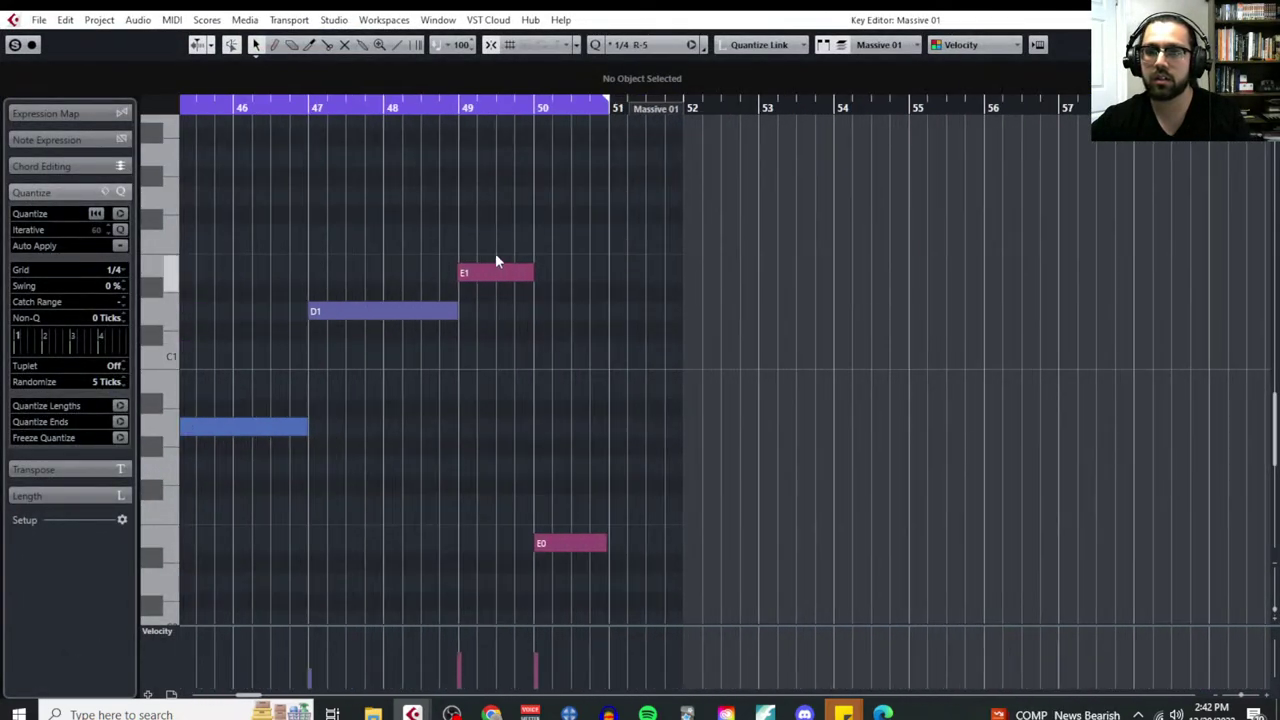
left_click_drag(524, 316, 524, 316)
key("shift+Down")
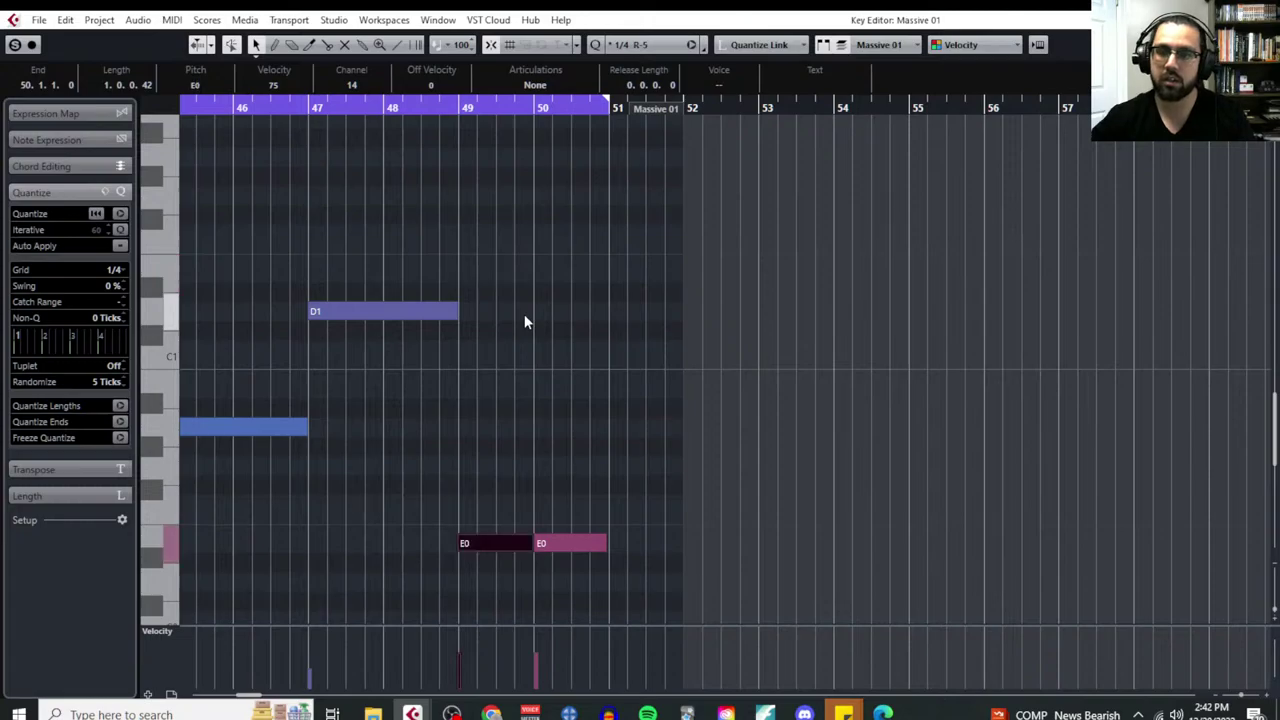
left_click(307, 114)
scroll(500, 285, "left", 7)
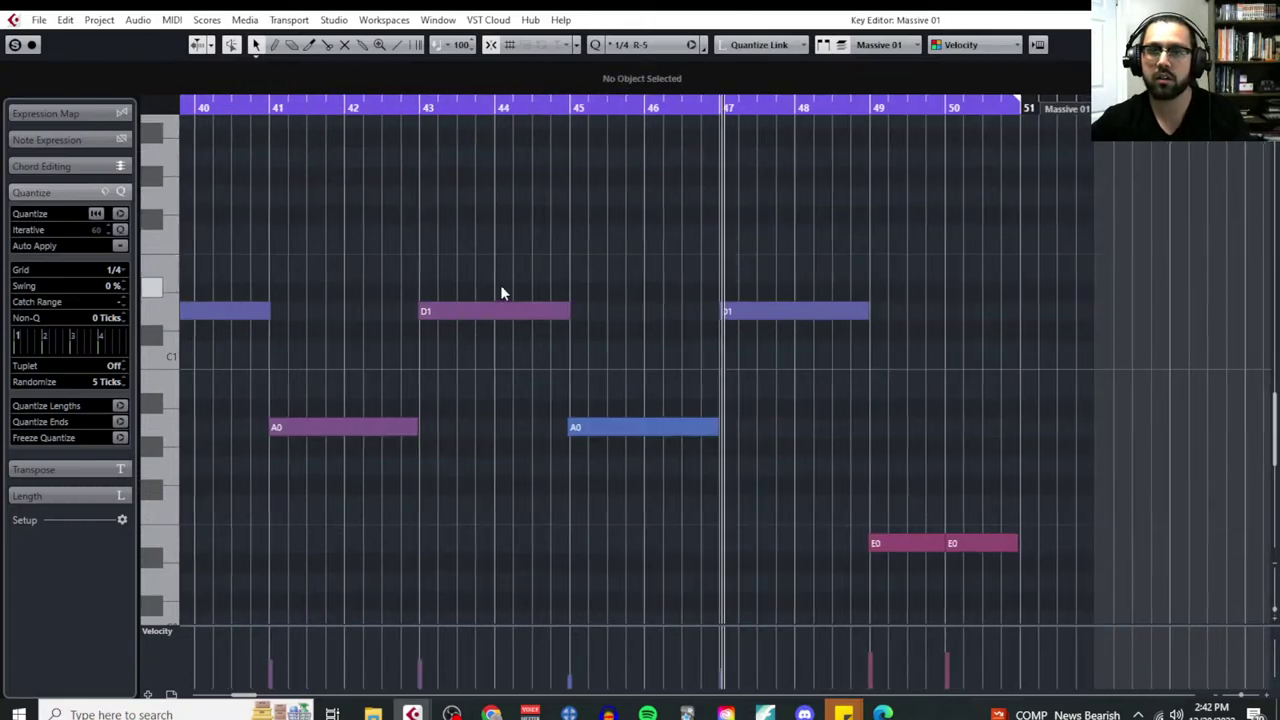
Glue the two E0 notes in bars 49 and 50 into a single note and return to the arrangement
right_click(920, 490)
left_click(984, 475)
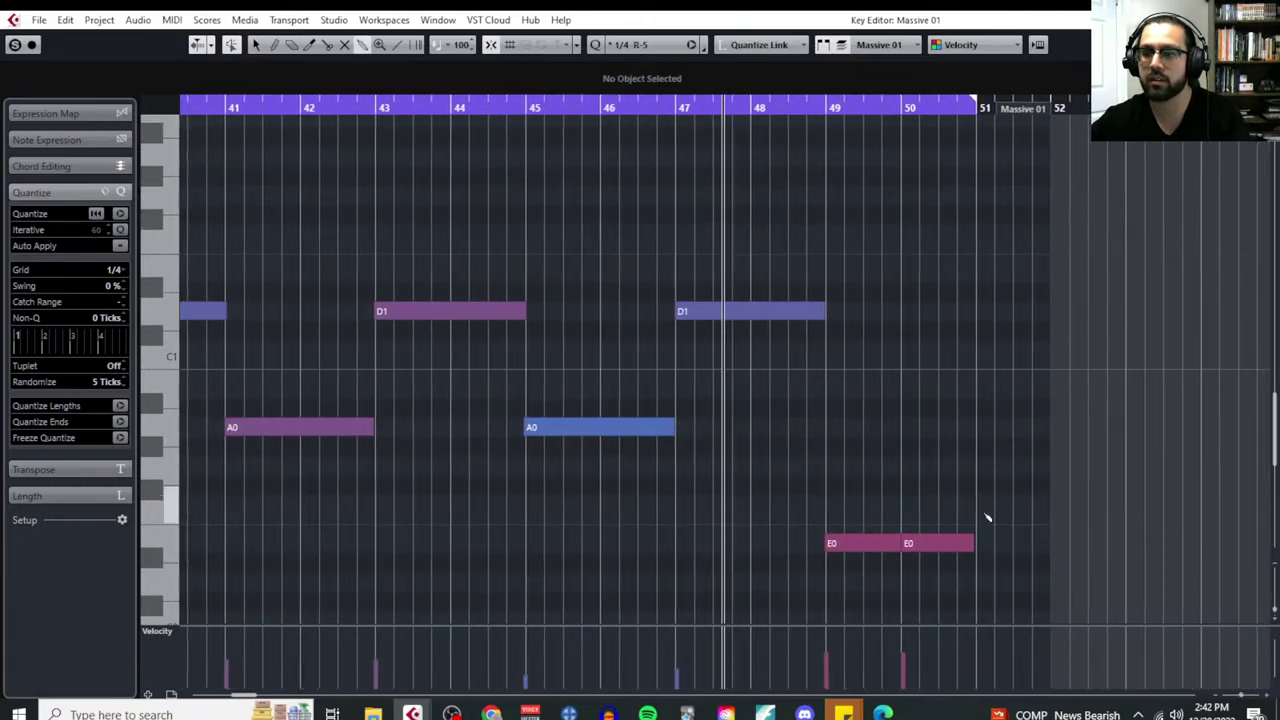
left_click(863, 543)
right_click(920, 470)
left_click(920, 470)
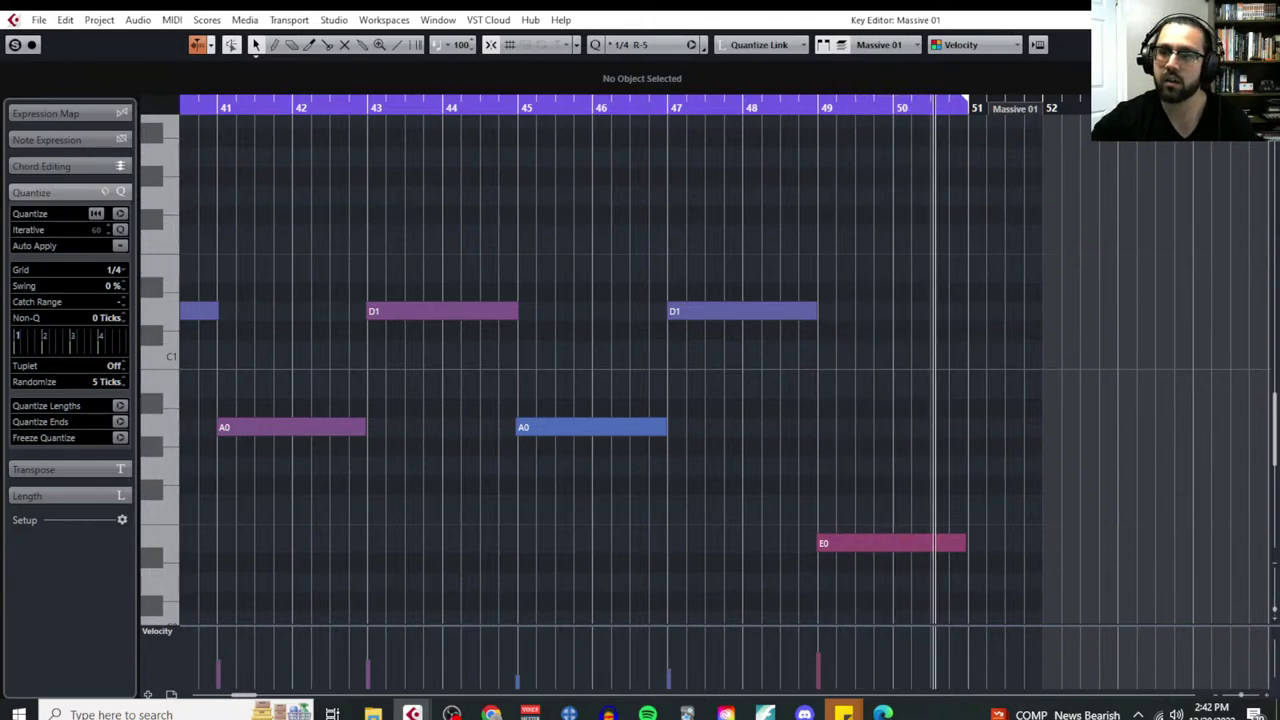
key("Return")
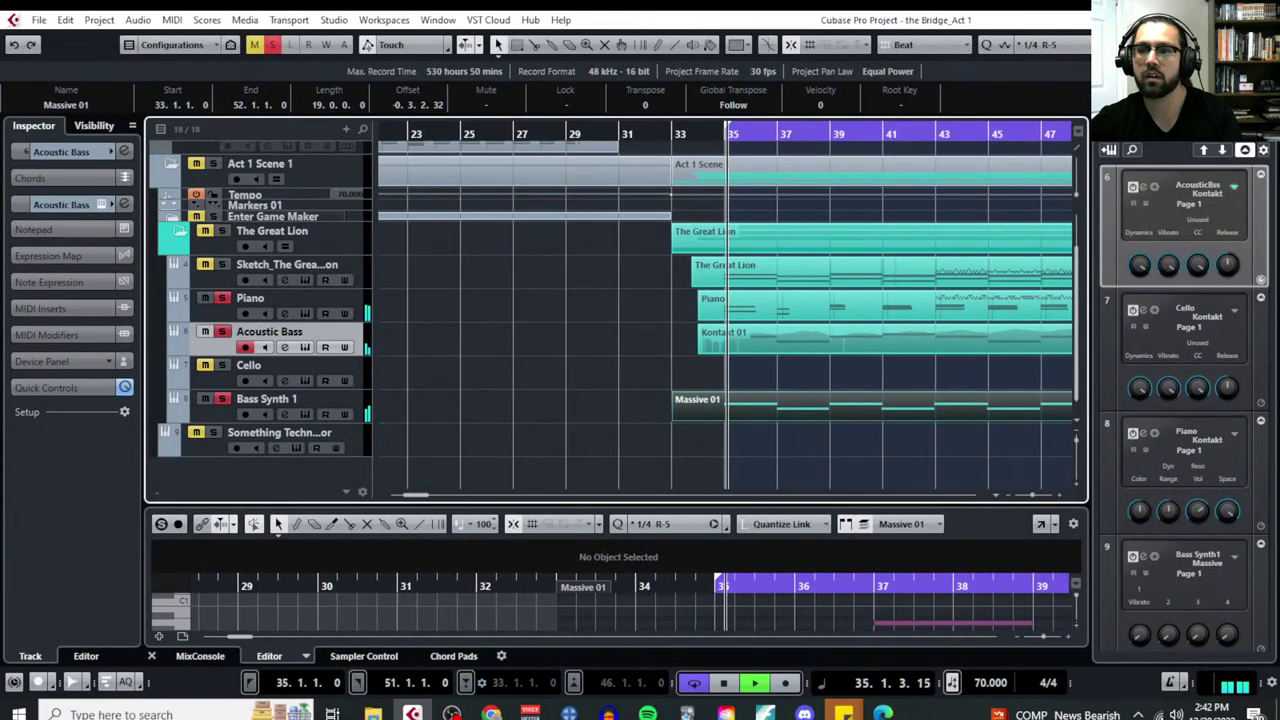
Open the Kontakt 01 part of the Acoustic Bass track in the Key Editor
left_click(680, 346)
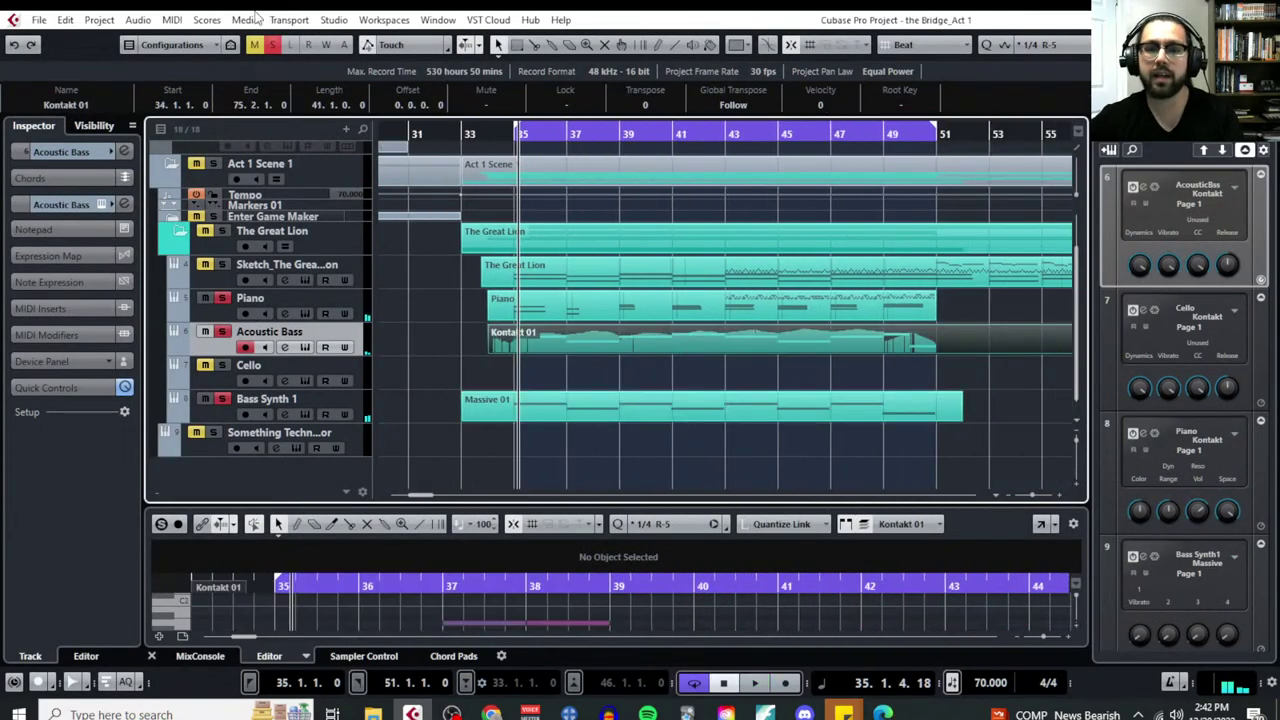
left_click(171, 20)
left_click(200, 38)
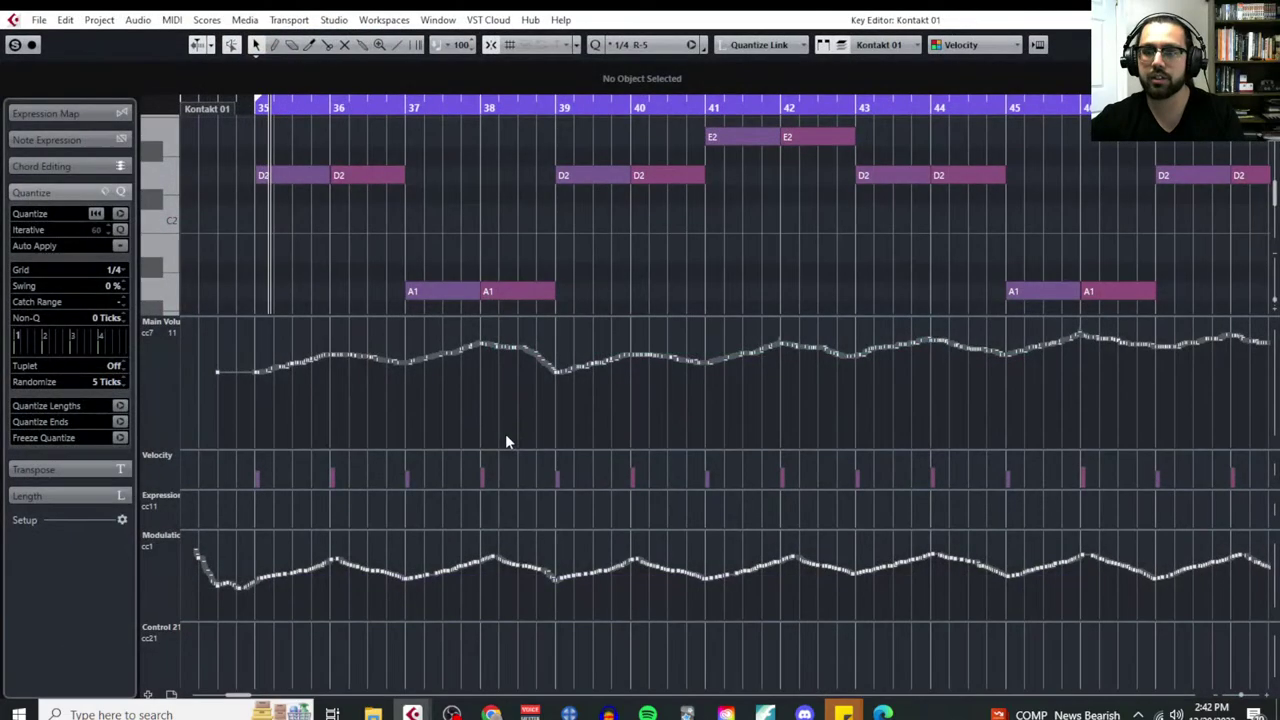
Raise the whole Main Volume (CC 7) curve of the bass part so that its first point sits at 87
left_click_drag(1064, 392, 322, 381)
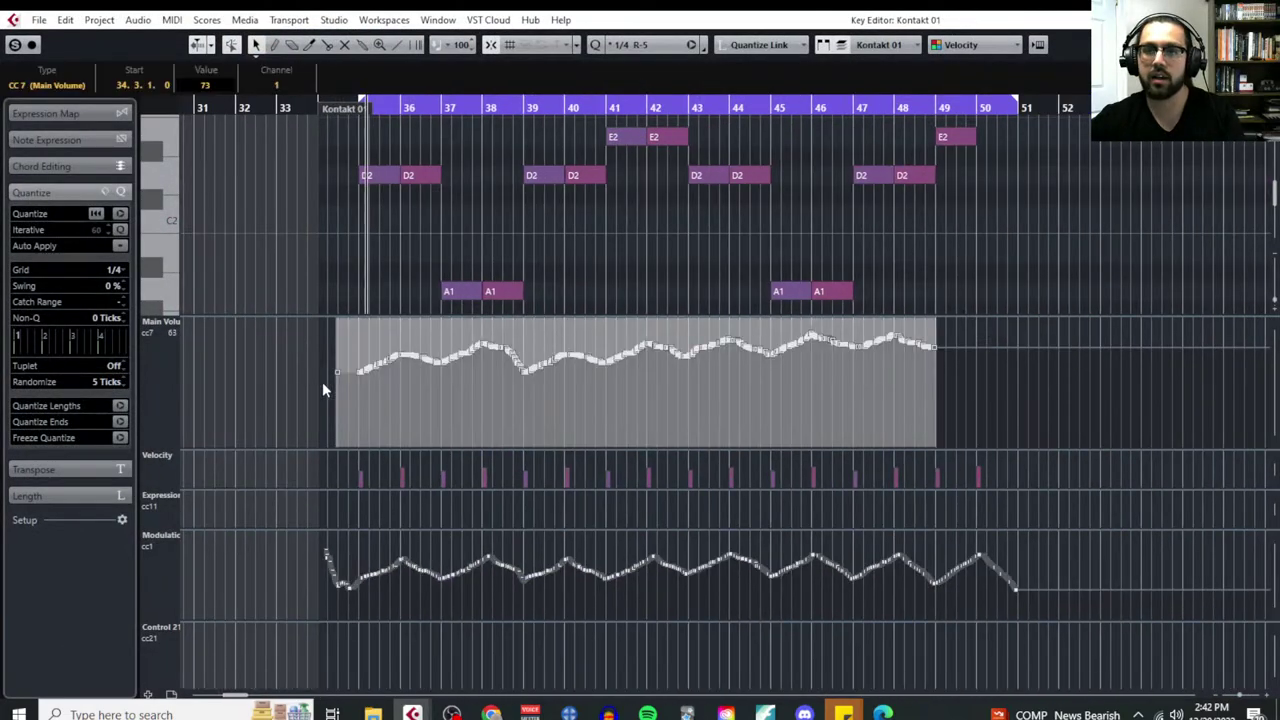
scroll(324, 383, "up", 3)
mouse_move(404, 375)
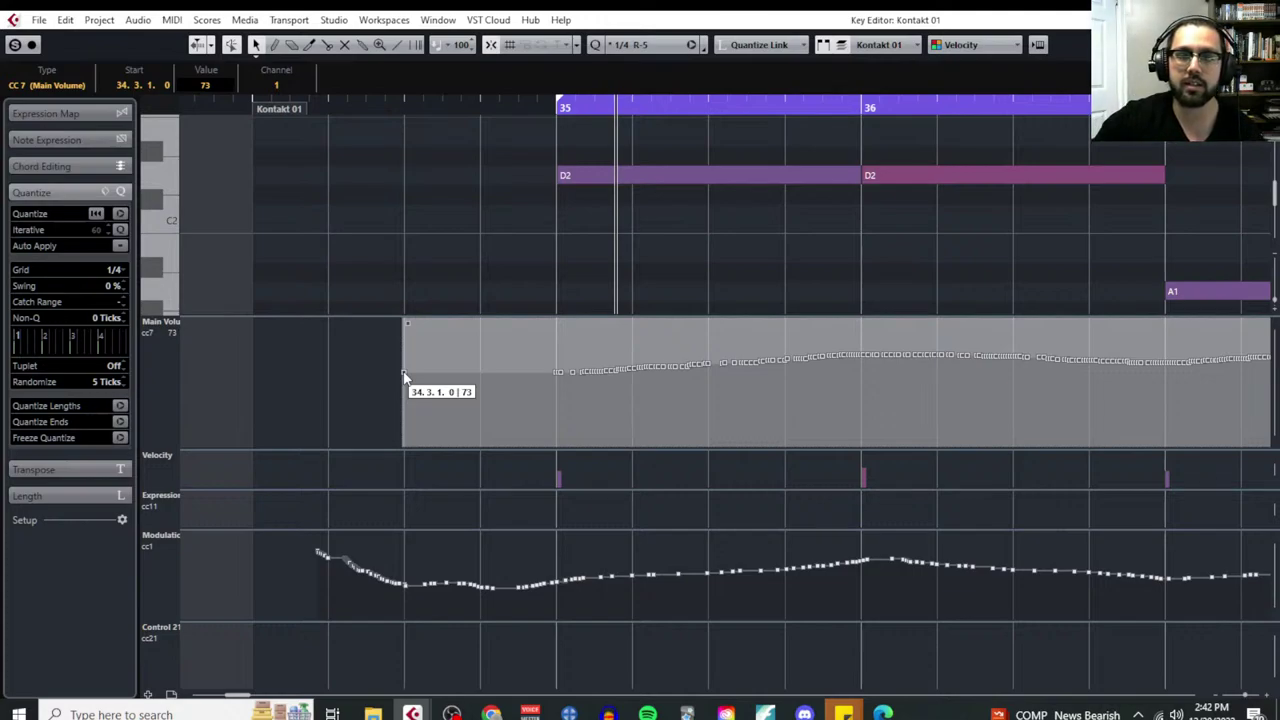
left_click_drag(404, 375, 403, 355)
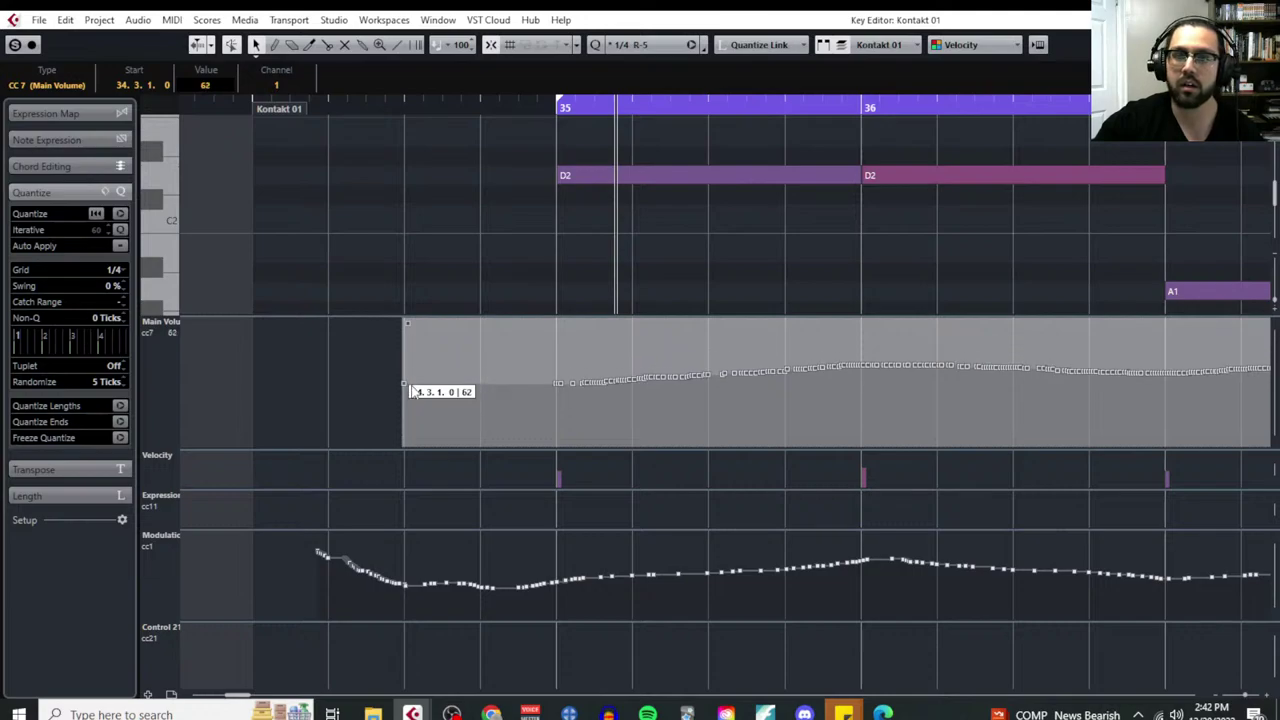
key("g")
key("g")
key("g")
key("g")
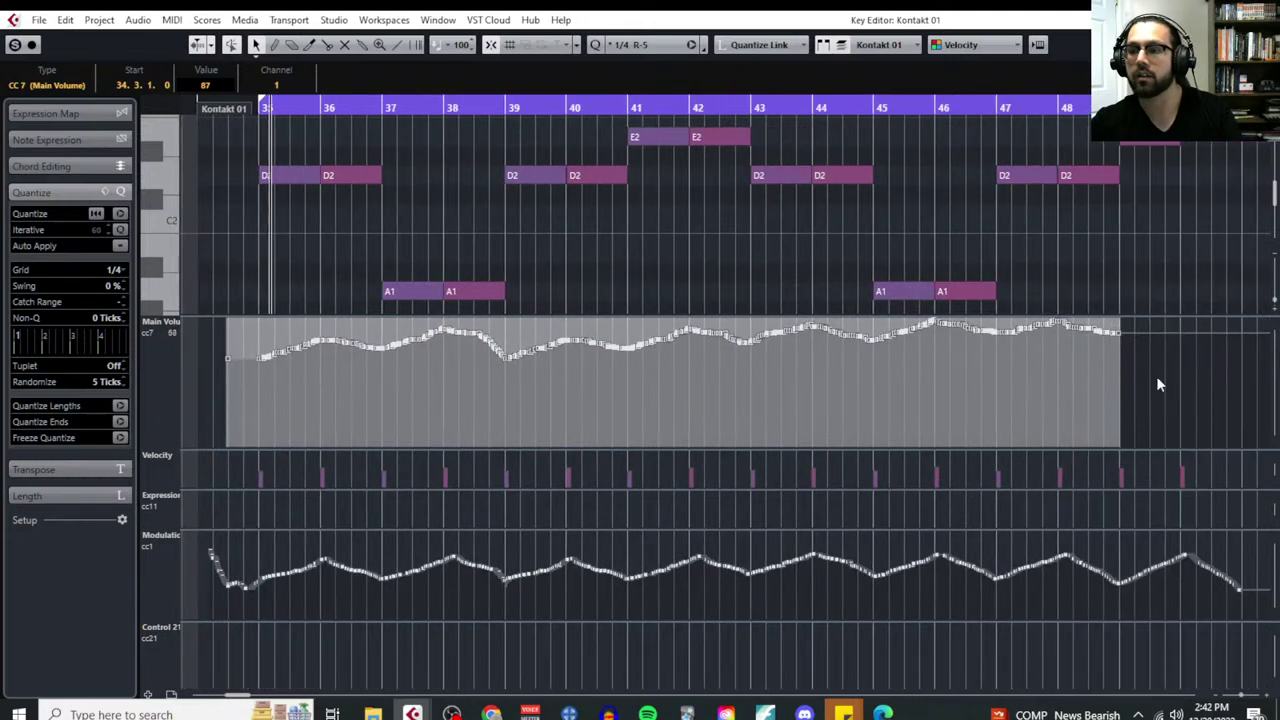
Scale down the Main Volume curve from bar 39 to bar 49, lowering its end while keeping its starting level
left_click_drag(1172, 385, 506, 316)
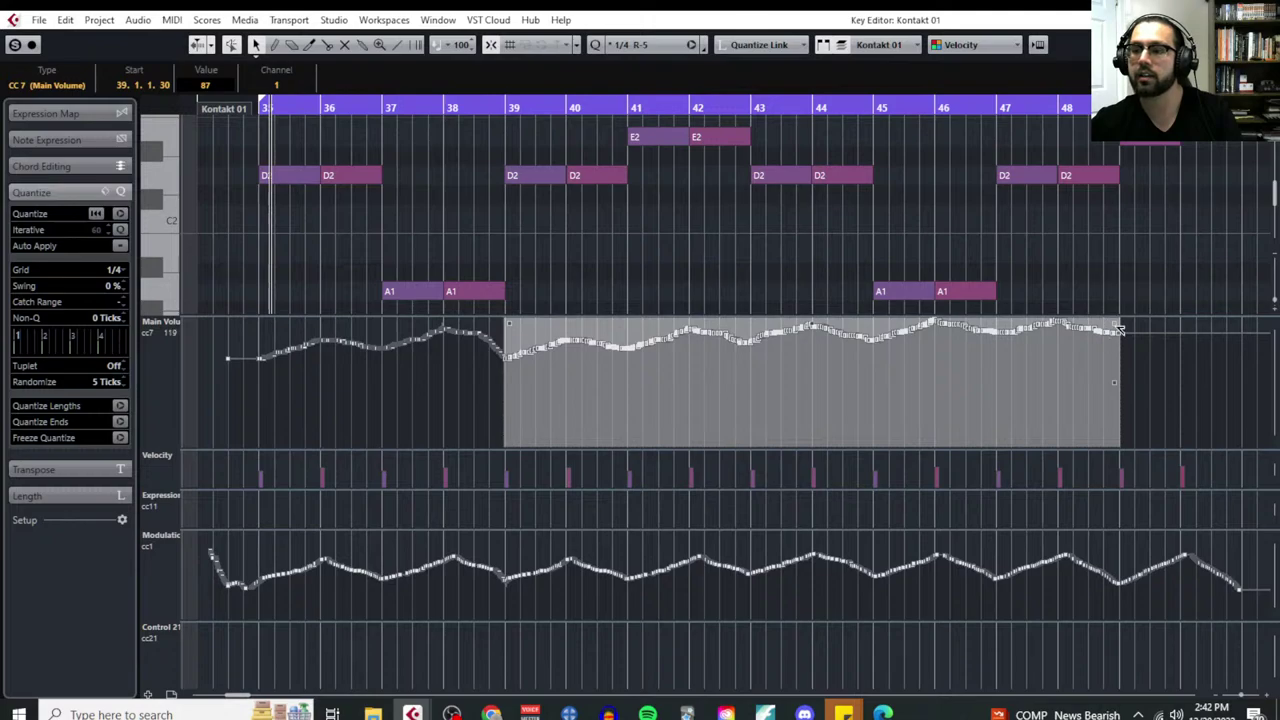
left_click_drag(1120, 330, 1123, 337)
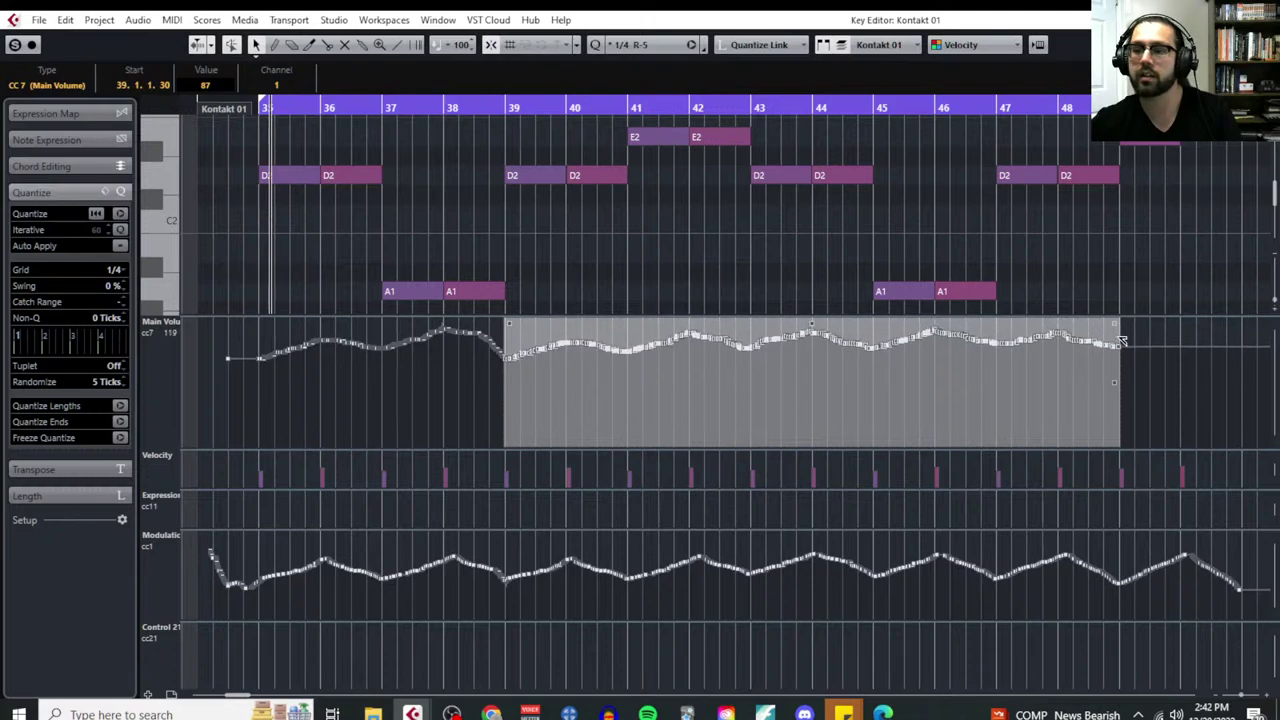
left_click(1168, 365)
Shift the entire Main Volume curve up so that its first point is 90 and play the part through to bar 51
key("h")
key("h")
key("h")
key("h")
key("ctrl+a")
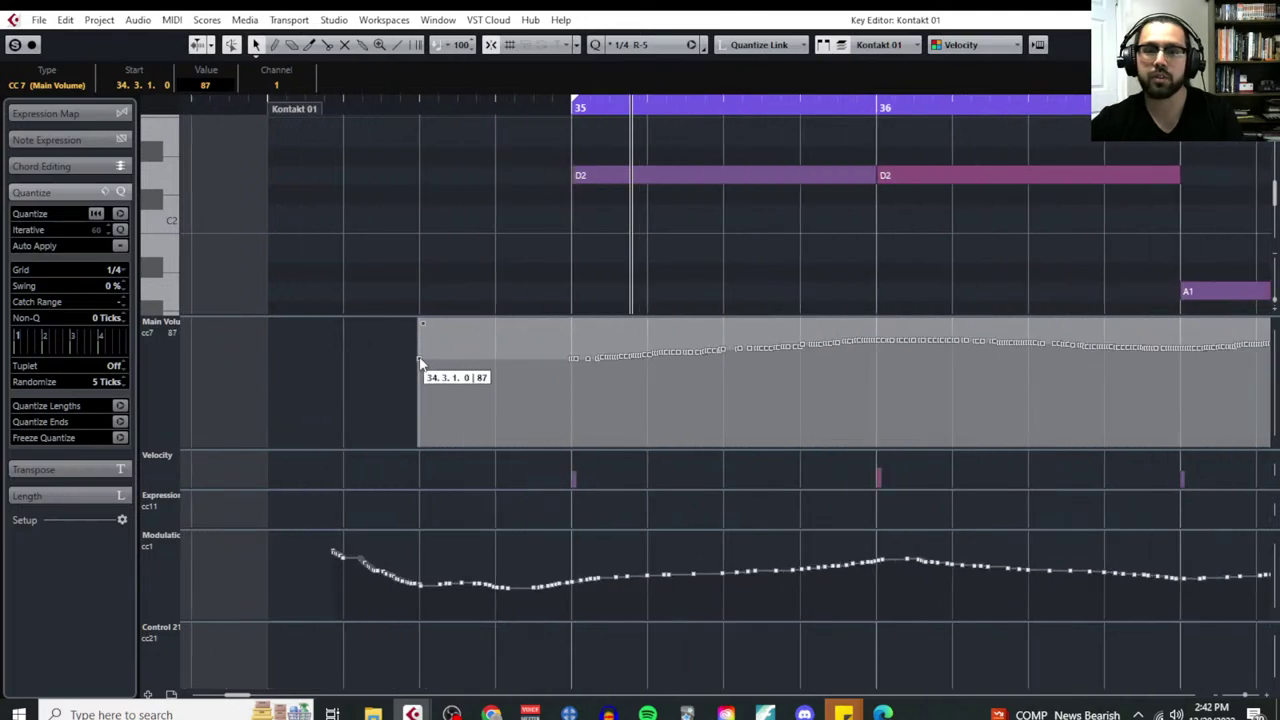
left_click_drag(420, 363, 420, 360)
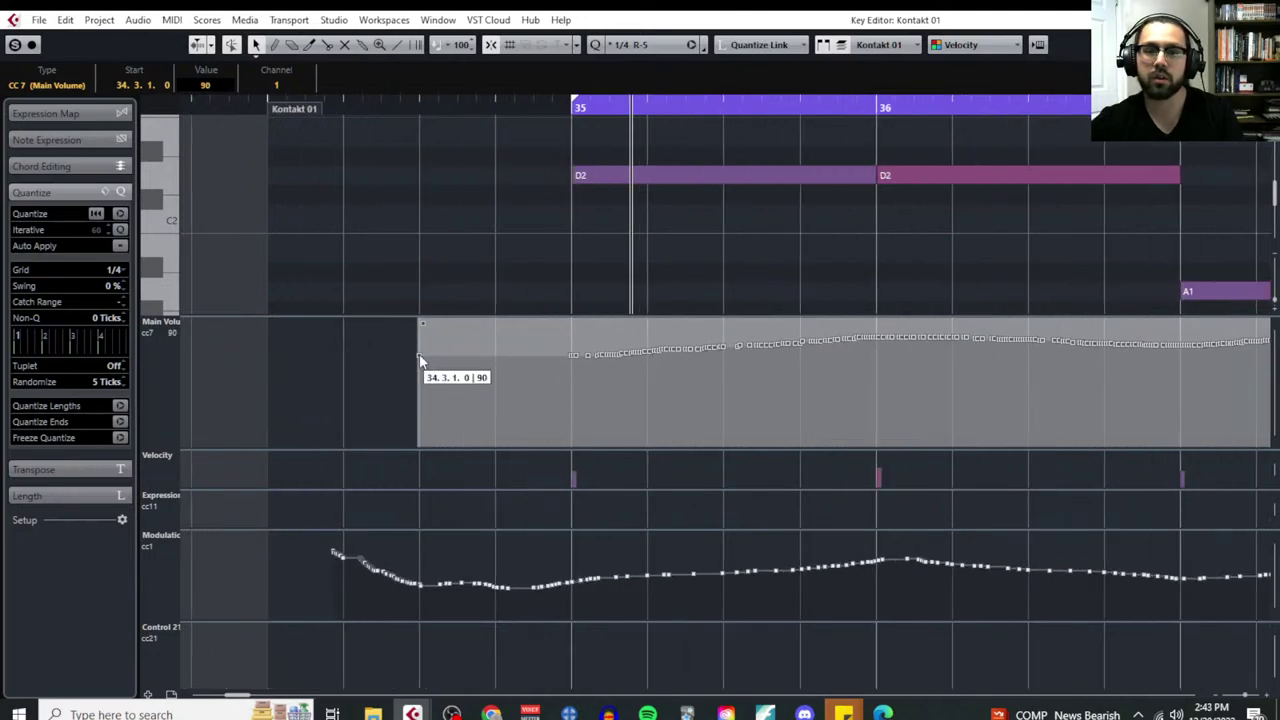
key("g")
key("g")
key("g")
key("g")
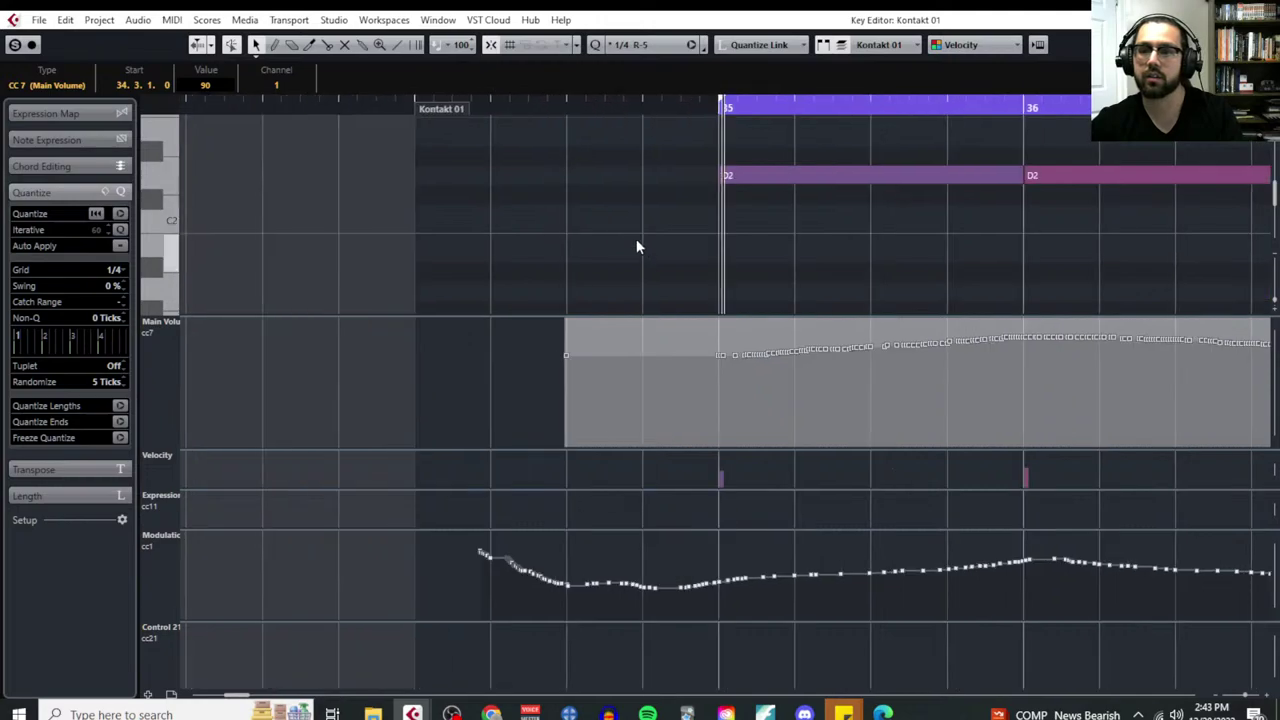
key("g")
key("g")
key("g")
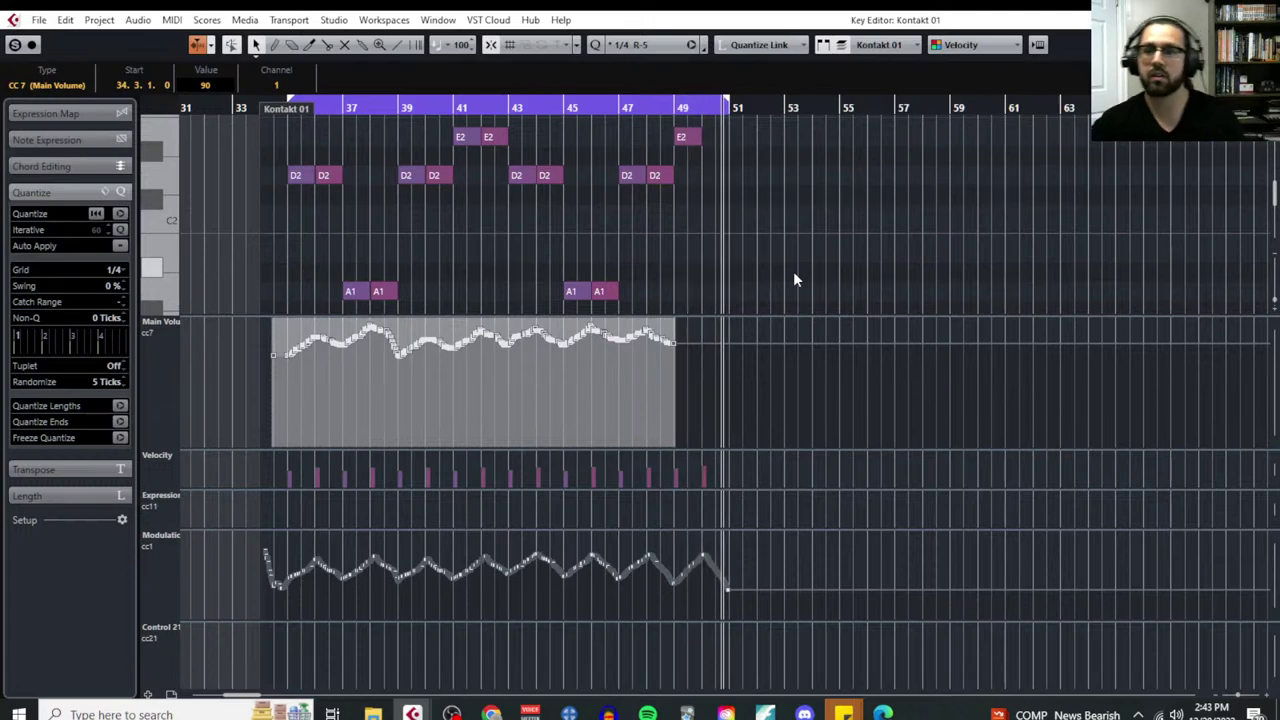
With the grid set to 1/128 Triplet, draw a Main Volume swell that rises from bar 49 and falls towards bar 51
left_click(712, 342)
scroll(633, 365, "up", 5)
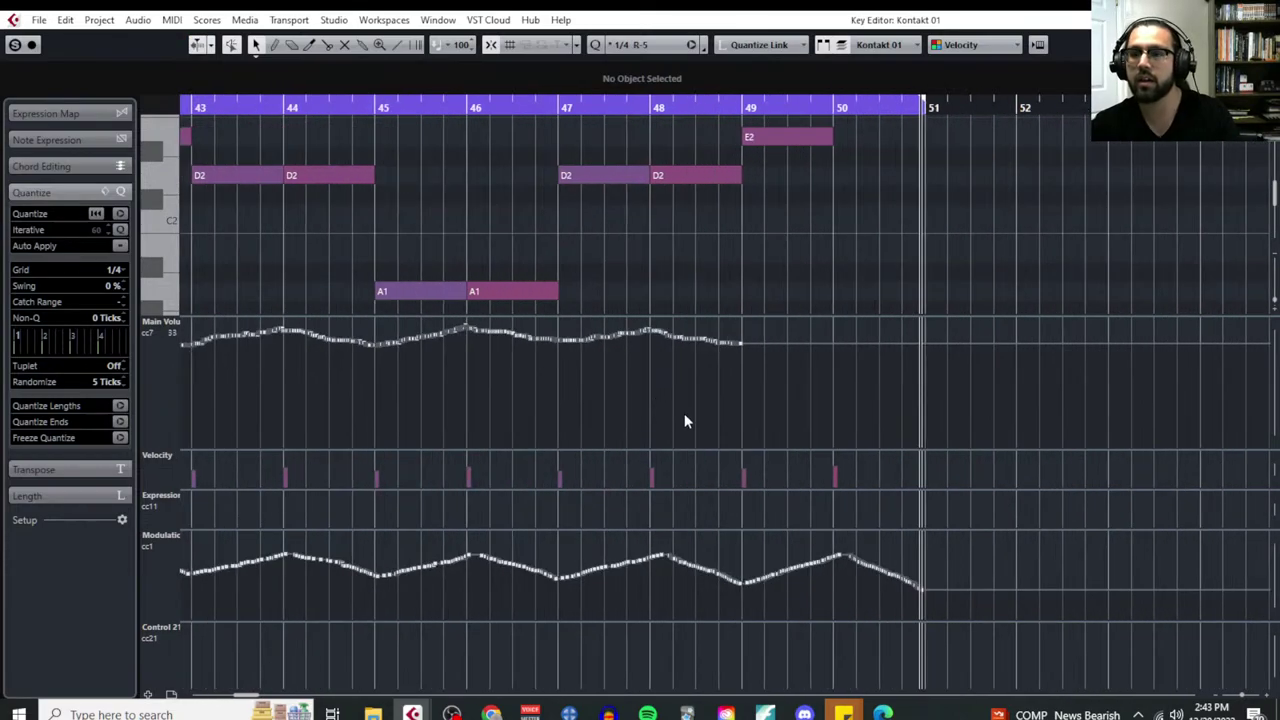
right_click(686, 406)
left_click(691, 400)
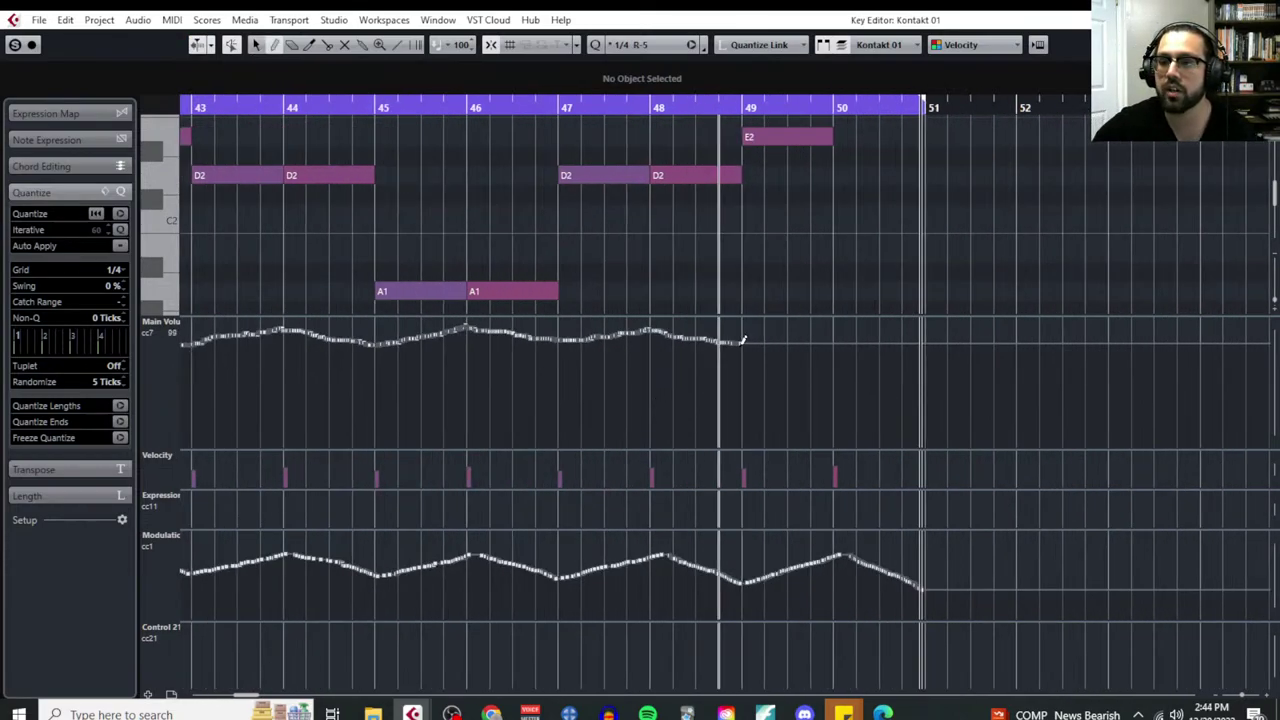
left_click_drag(782, 321, 745, 342)
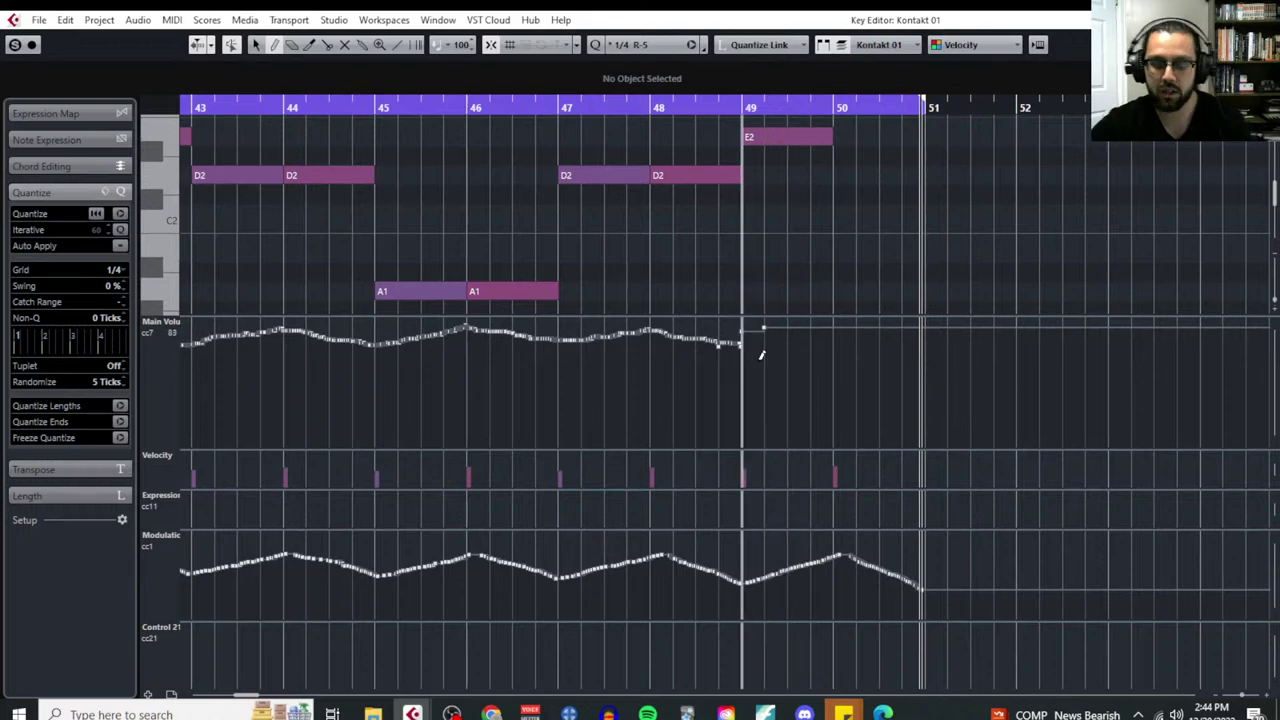
left_click(115, 270)
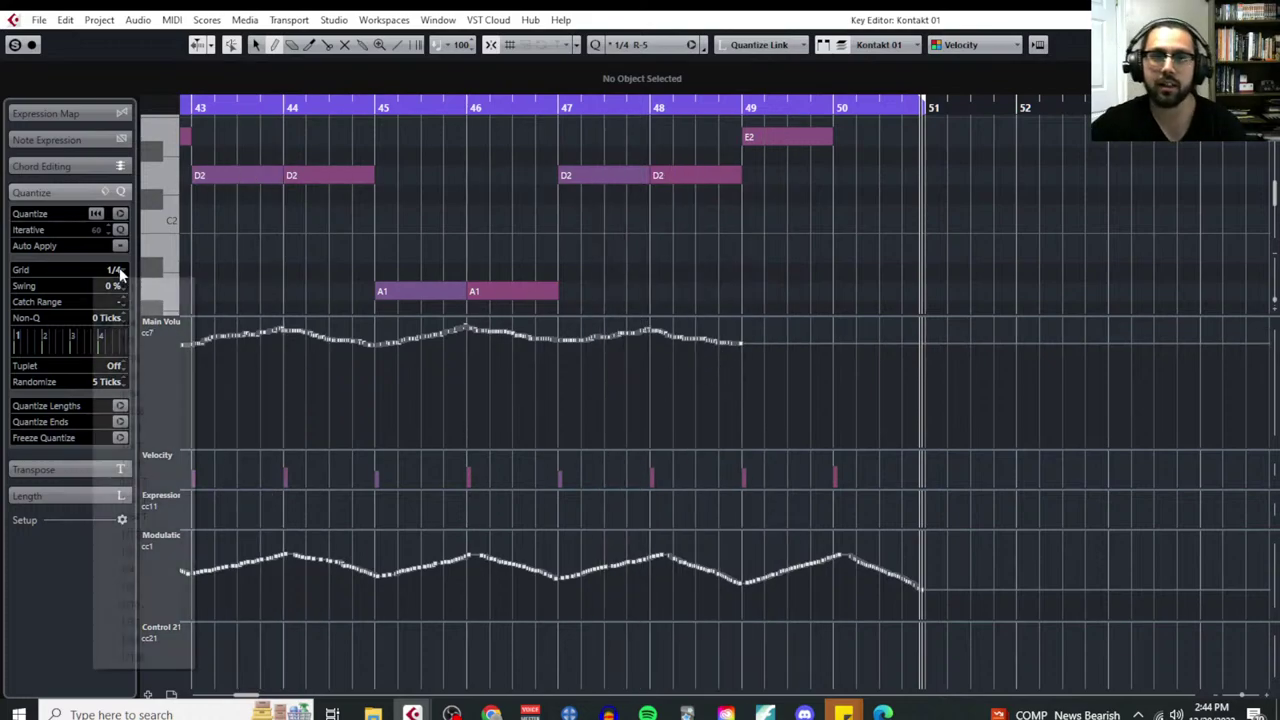
left_click(160, 536)
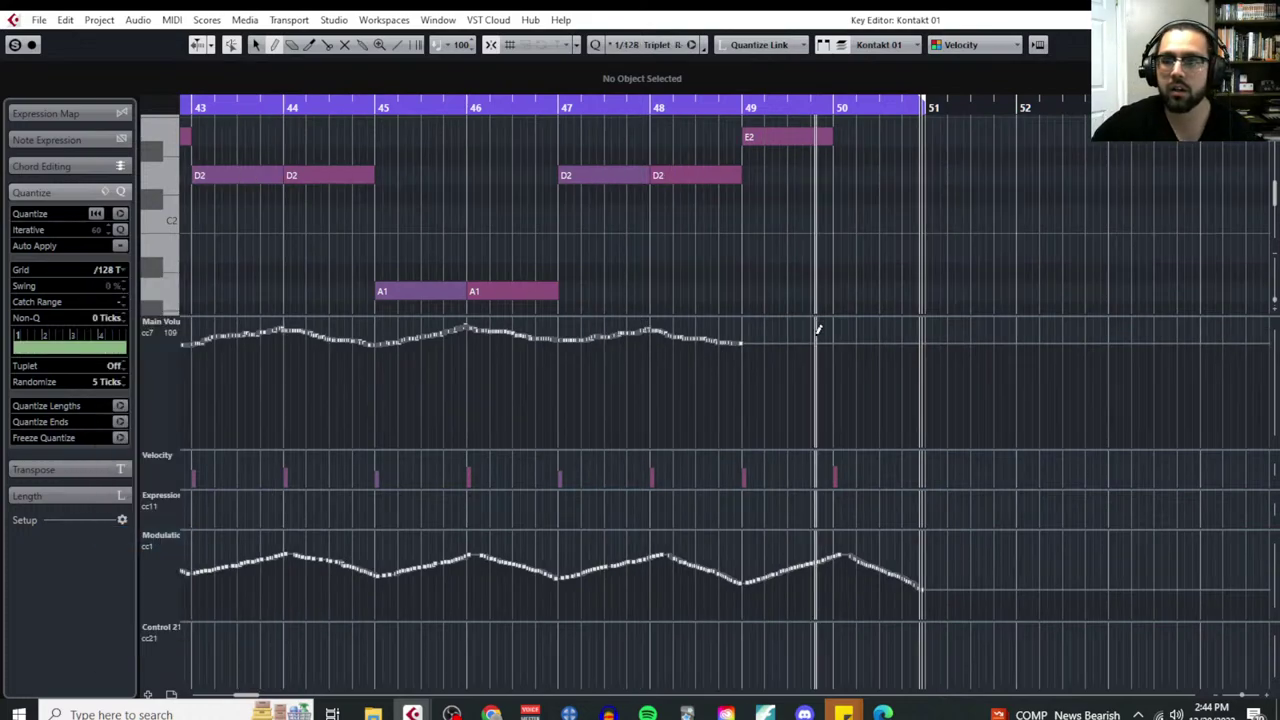
mouse_move(748, 338)
left_mouse_down()
mouse_move(803, 313)
mouse_move(863, 315)
mouse_move(922, 366)
left_mouse_up()
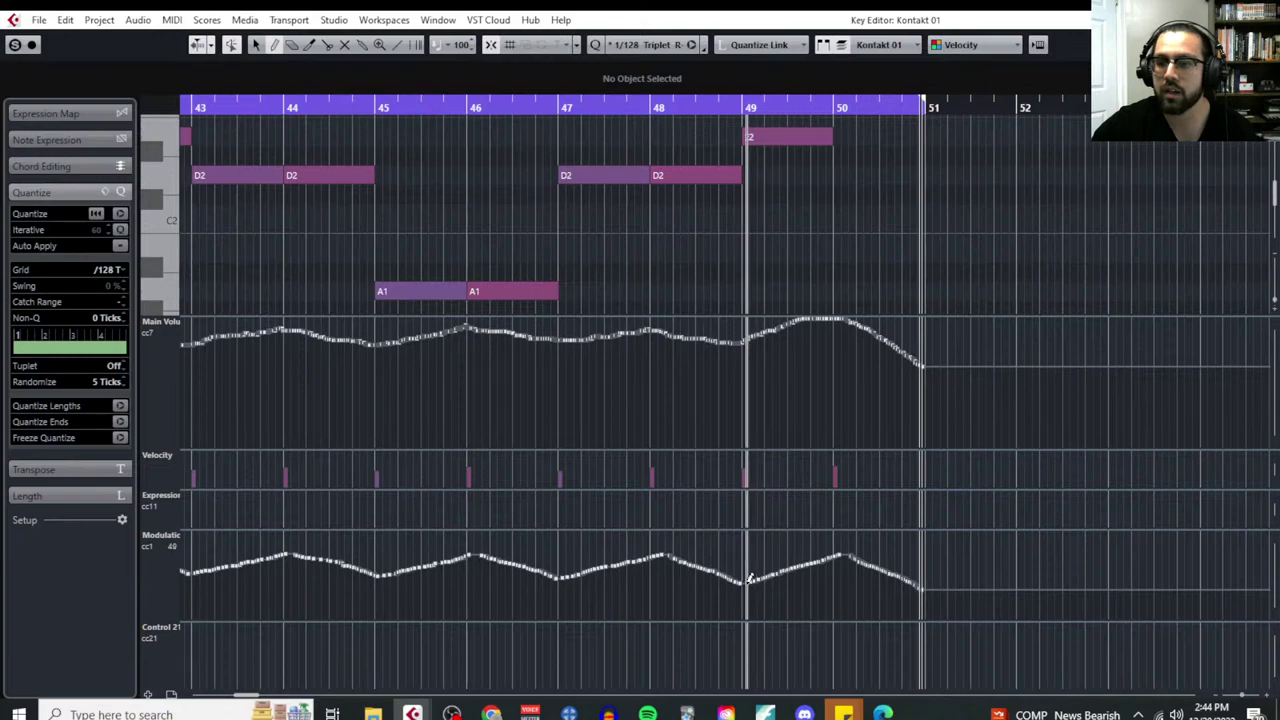
Redraw the Modulation (CC 1) curve over bars 49 and 50 as a stronger swell and play it from bar 48
mouse_move(746, 580)
left_mouse_down()
mouse_move(786, 549)
mouse_move(845, 533)
mouse_move(922, 562)
left_mouse_up()
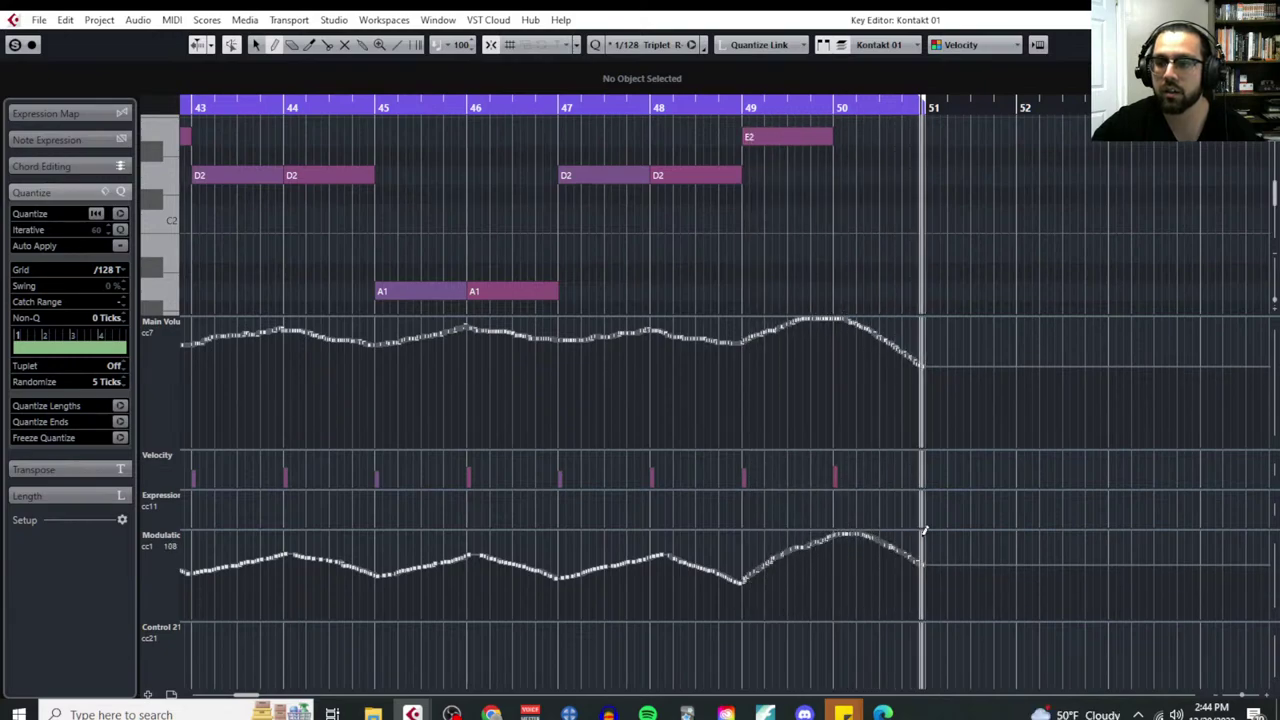
left_click(652, 108)
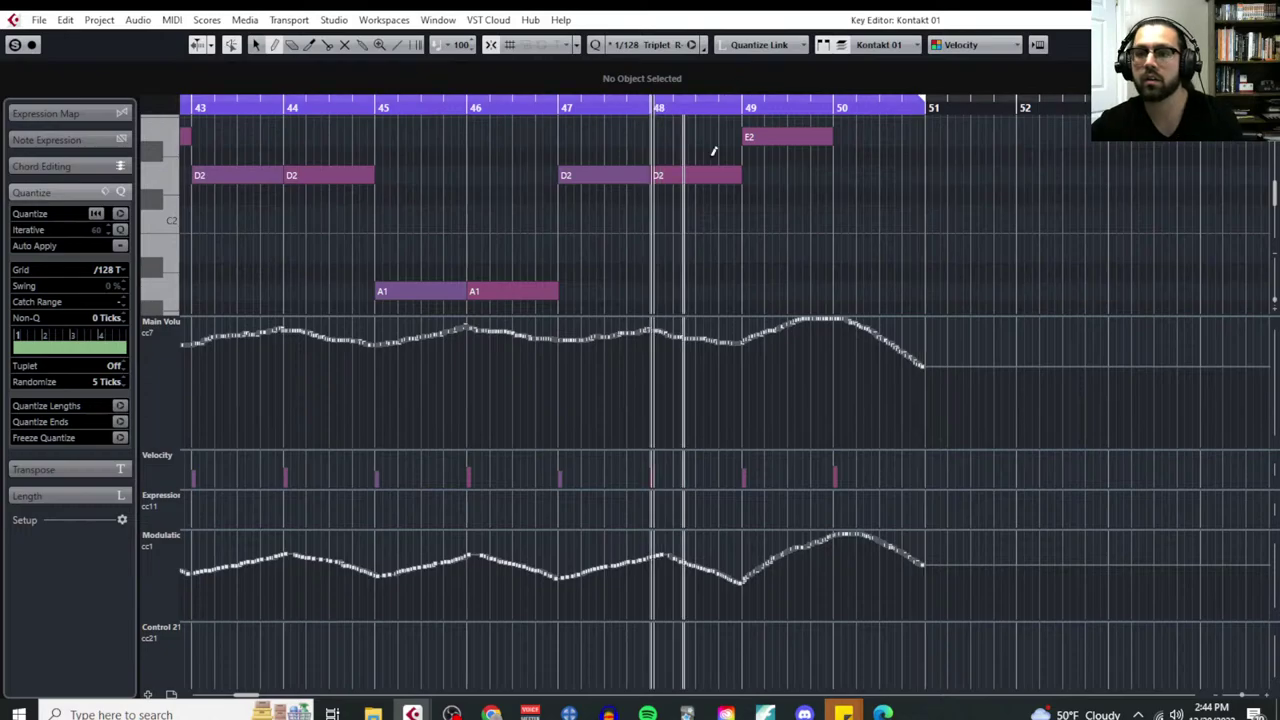
scroll(1077, 245, "left", 2)
key("g")
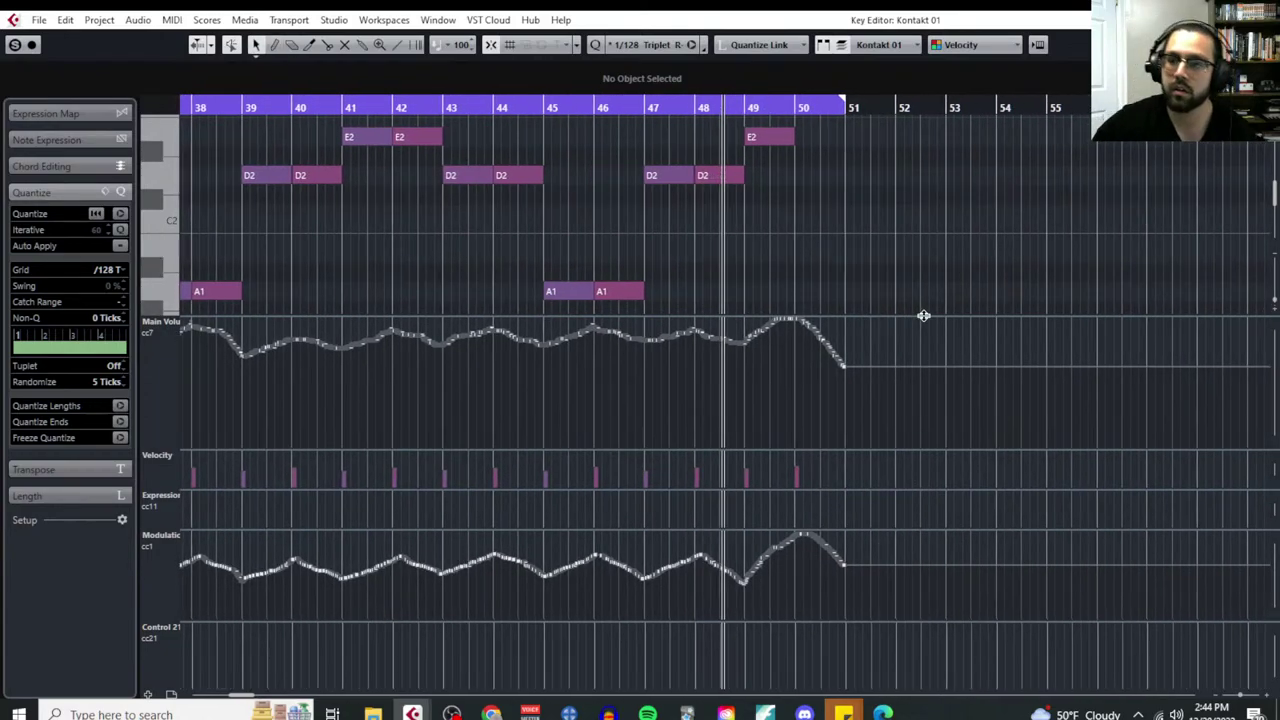
Enlarge the note area above the controller lanes and scale the Modulation curve in bars 49 and 50 down slightly
left_click_drag(924, 316, 937, 414)
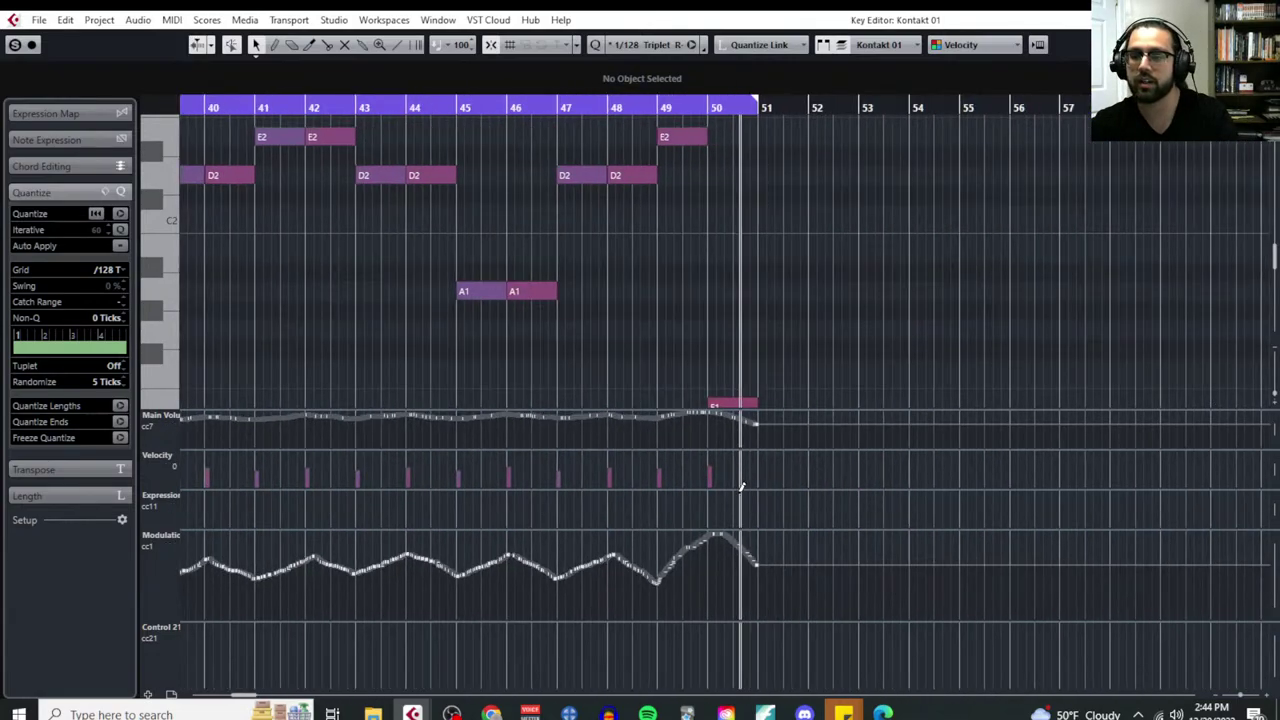
scroll(694, 549, "up", 6)
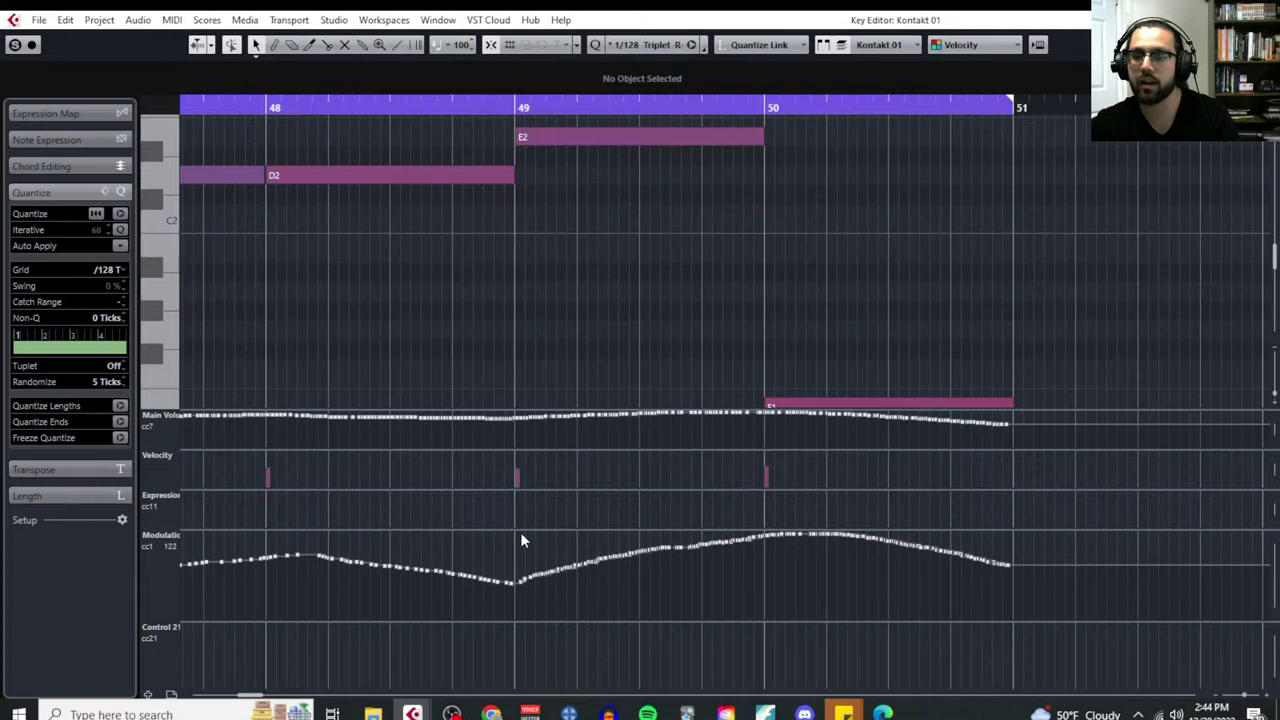
left_click_drag(520, 532, 990, 618)
left_click_drag(1006, 550, 1010, 570)
left_click(911, 302)
scroll(911, 302, "up", 3)
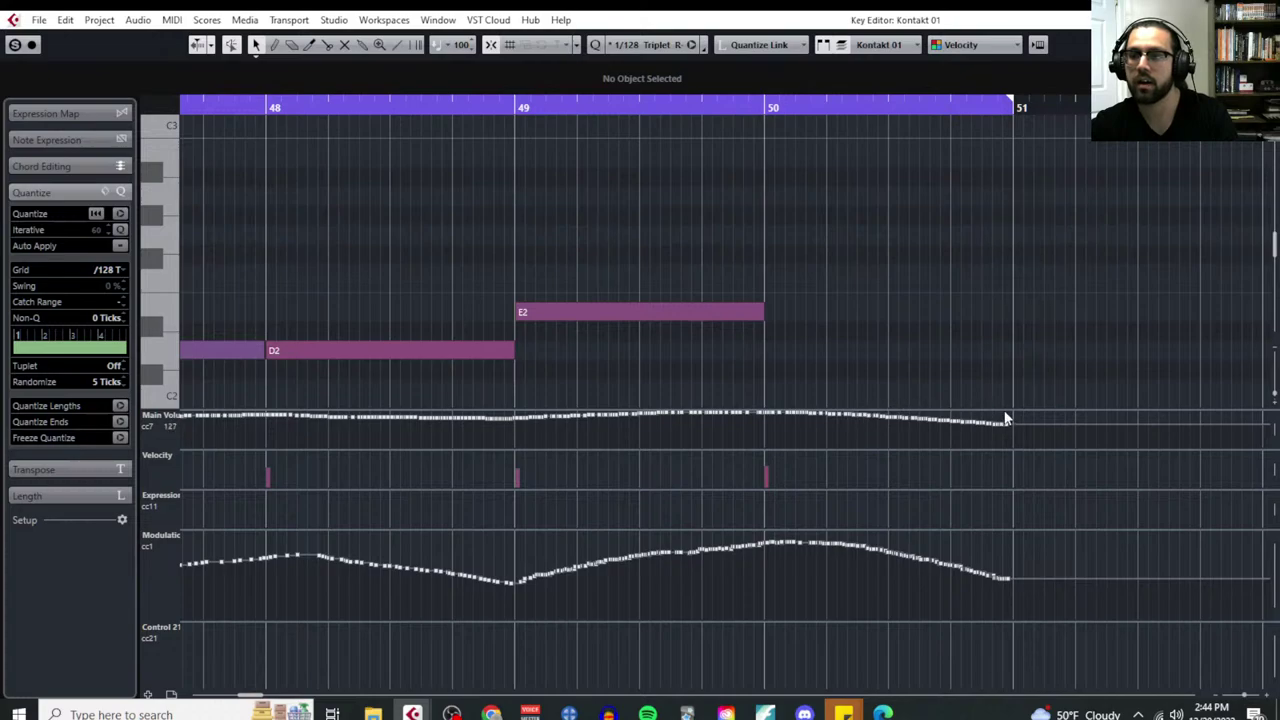
Enlarge the Main Volume lane and redraw the curve so it falls more steeply from bar 50 to bar 51
left_click_drag(1007, 418, 1010, 222)
left_click_drag(1044, 350, 1012, 333)
left_click(516, 308)
right_click(528, 315)
left_click(551, 320)
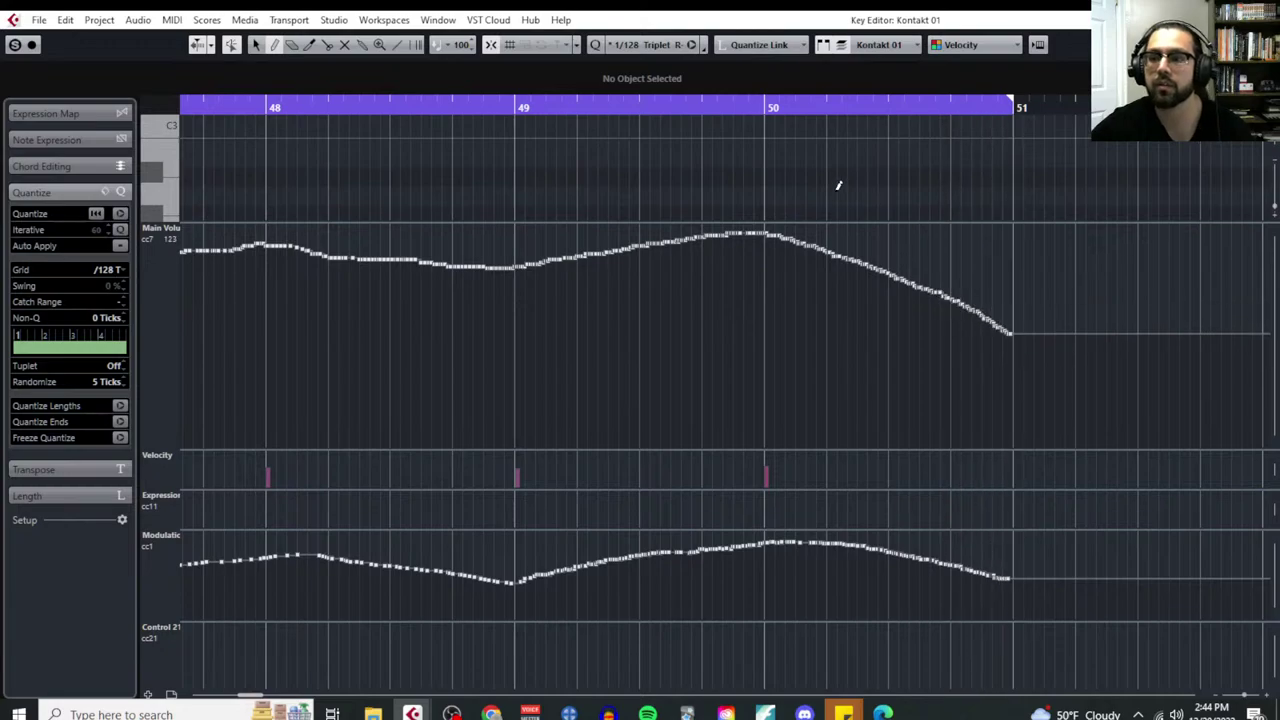
Play the acoustic bass from bar 48 through the ending and shrink the Main Volume lane to restore the note area
left_click(269, 109)
key("g")
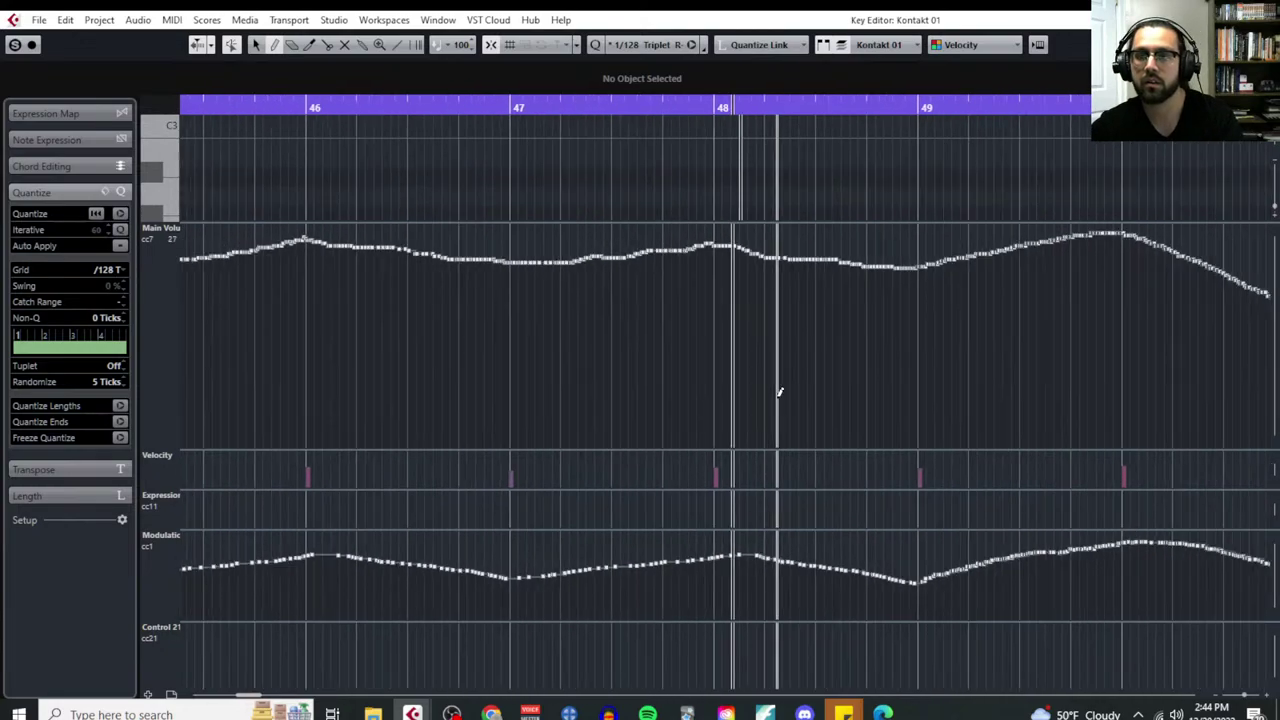
key("g")
key("g")
right_click(895, 268)
left_click(894, 271)
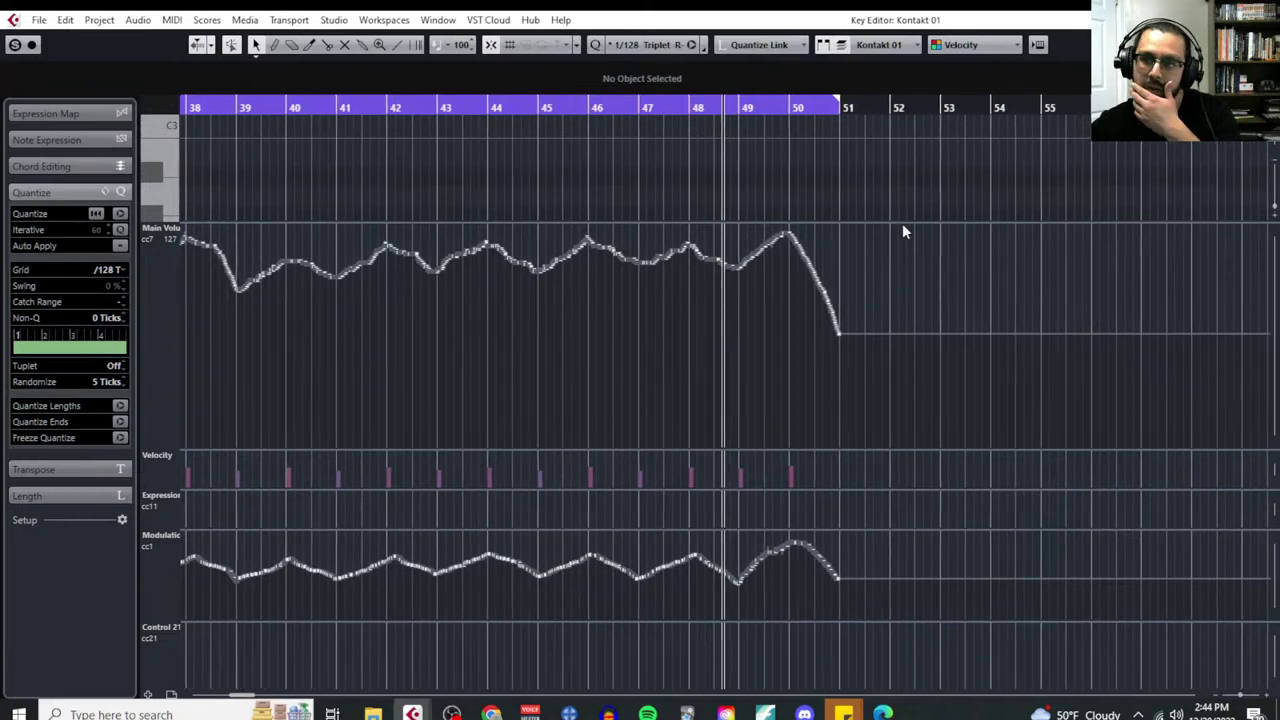
left_click_drag(902, 223, 953, 418)
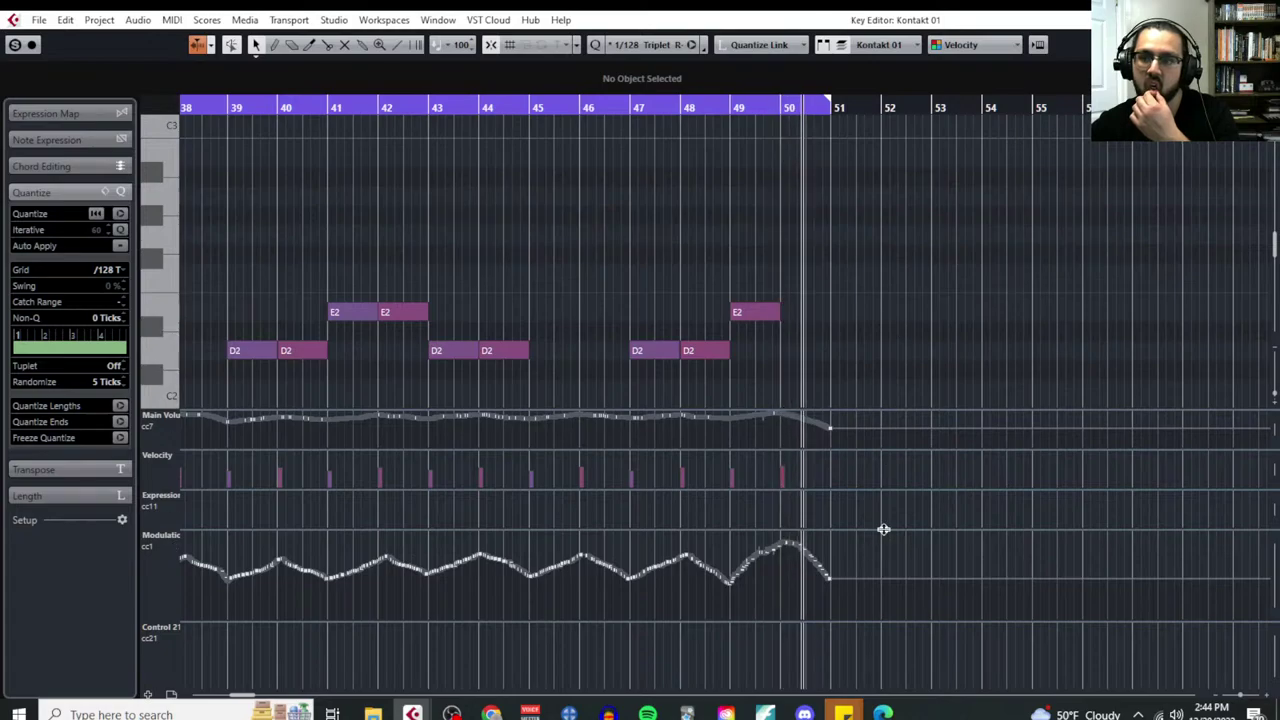
left_click_drag(884, 529, 910, 602)
scroll(1057, 155, "down", 3)
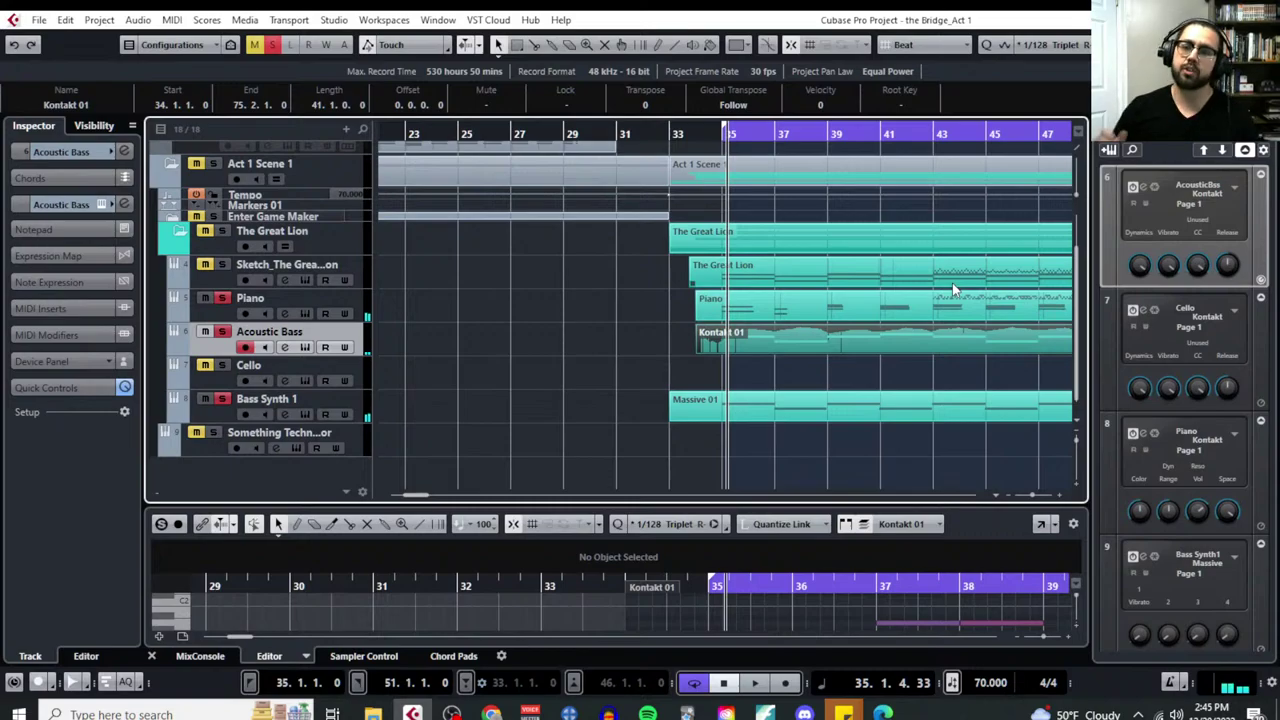
Remove the Cello track from The Great Lion folder in the project window
scroll(571, 409, "right", 3)
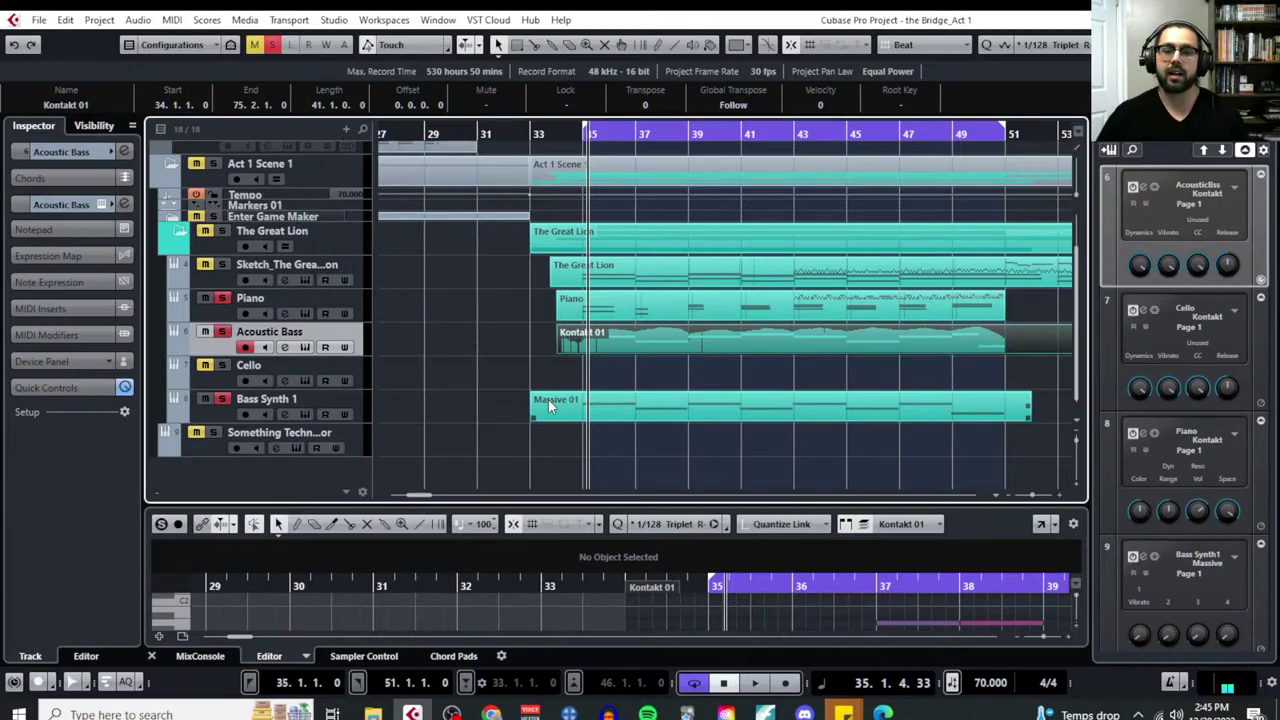
left_click(363, 412)
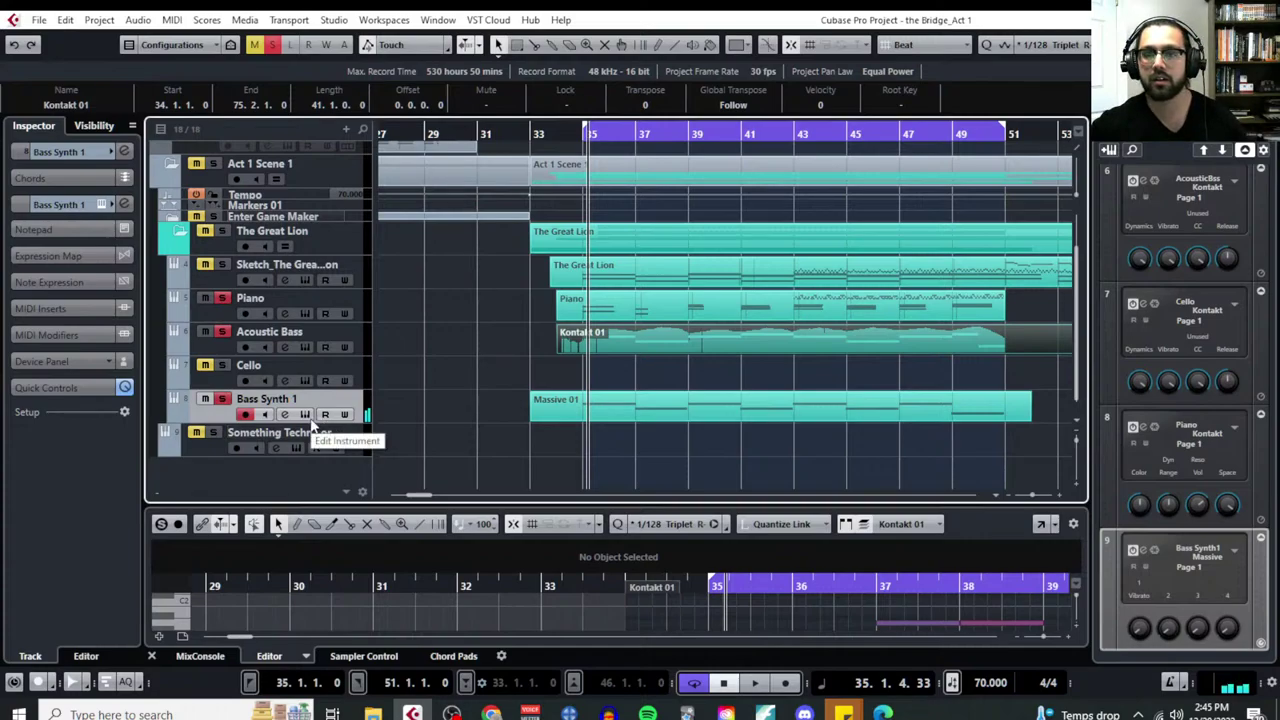
left_click(587, 470)
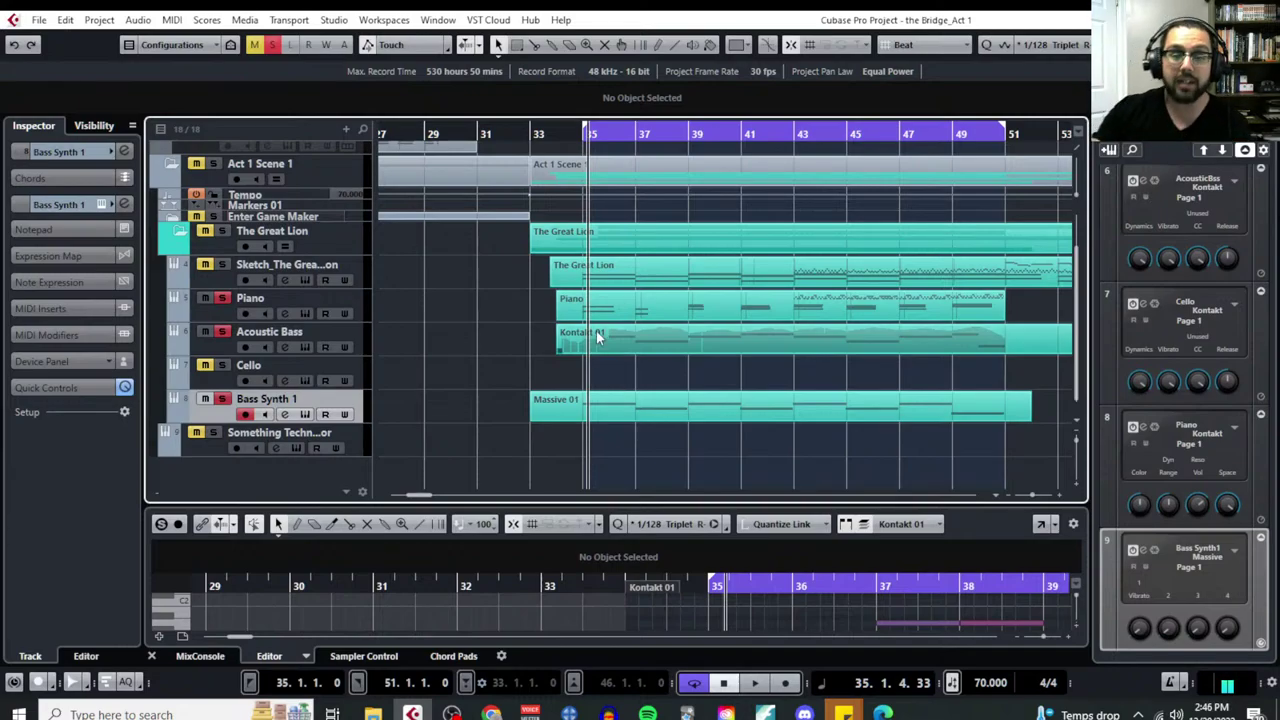
right_click(235, 383)
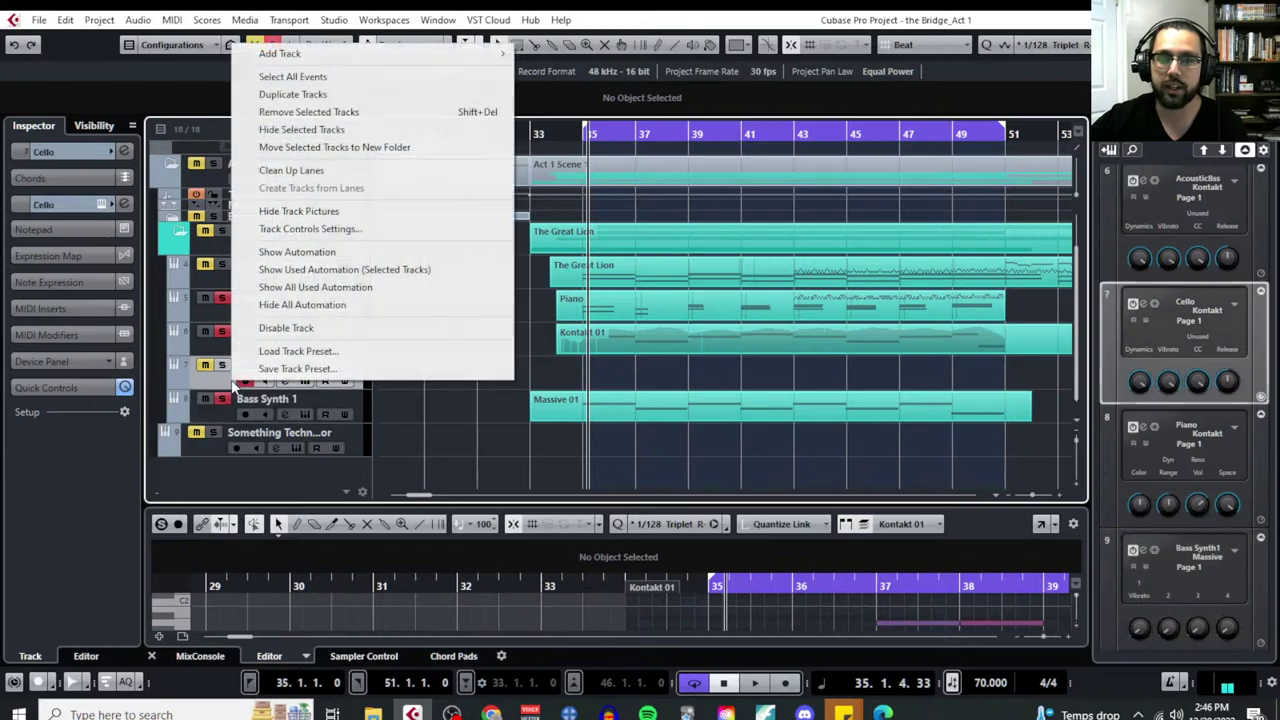
left_click(308, 112)
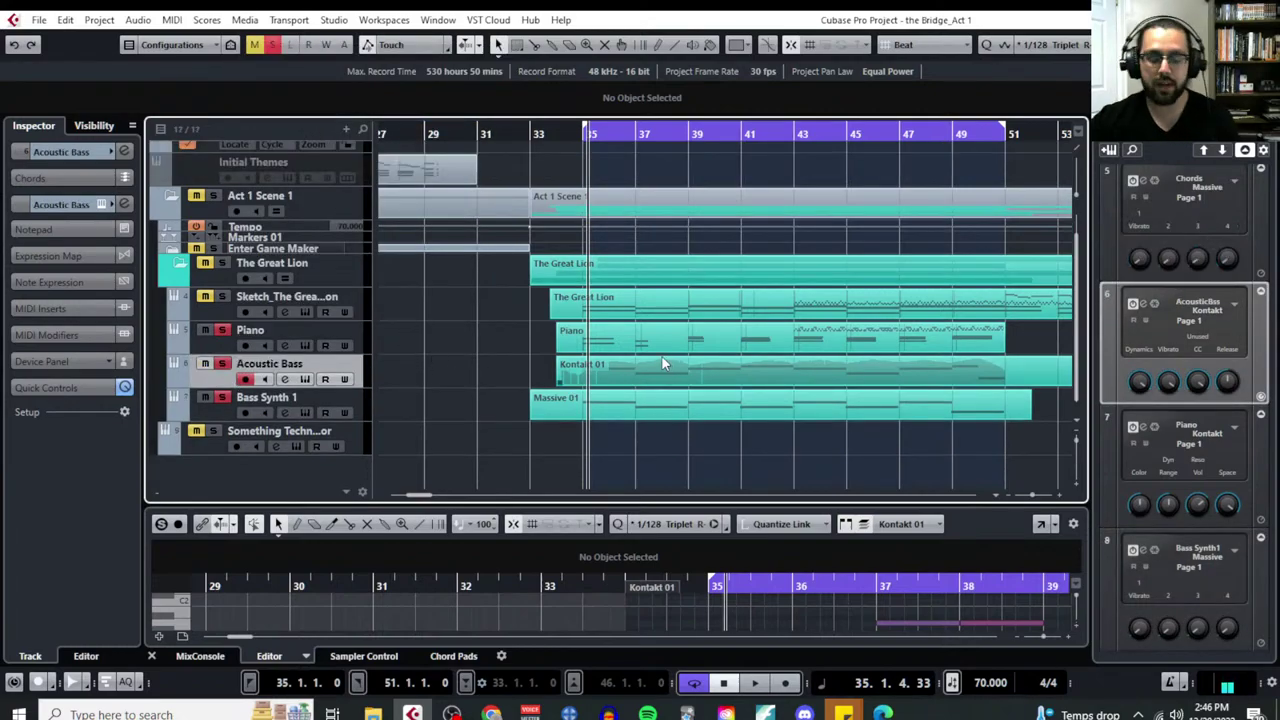
Add one instrument track with the Massive synth directly below the Piano track
scroll(660, 362, "right", 3)
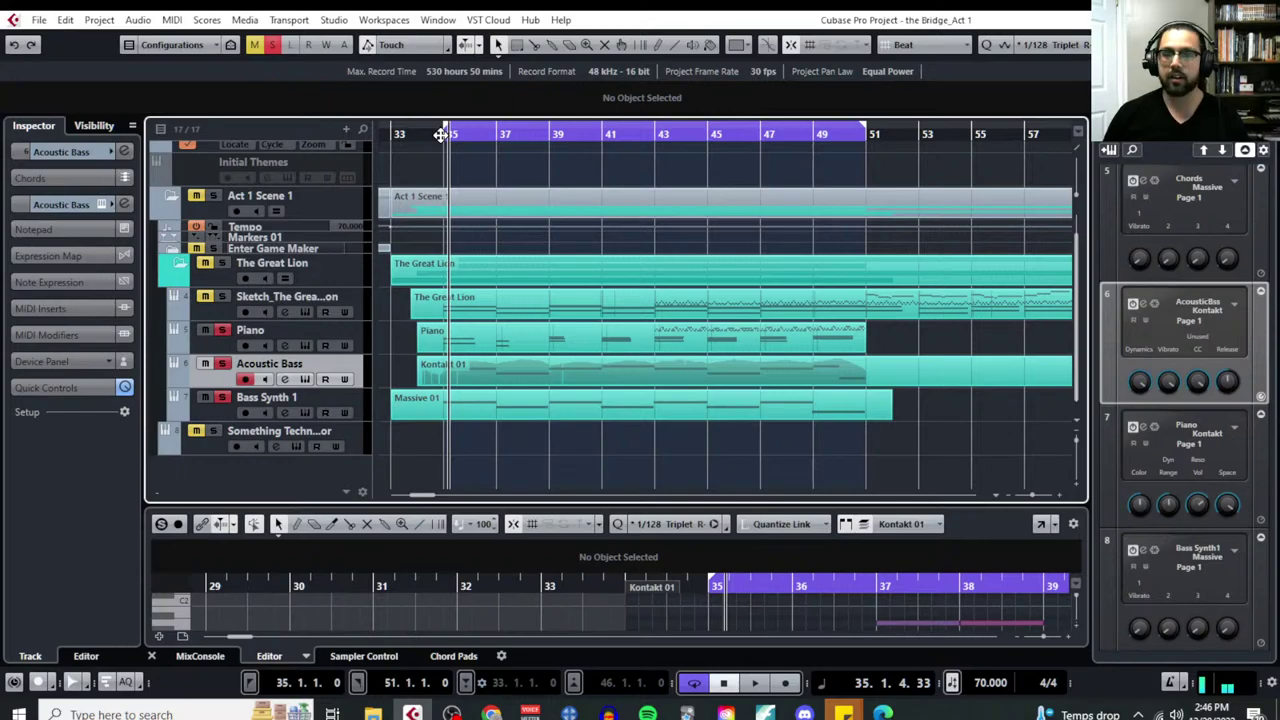
left_click(231, 348)
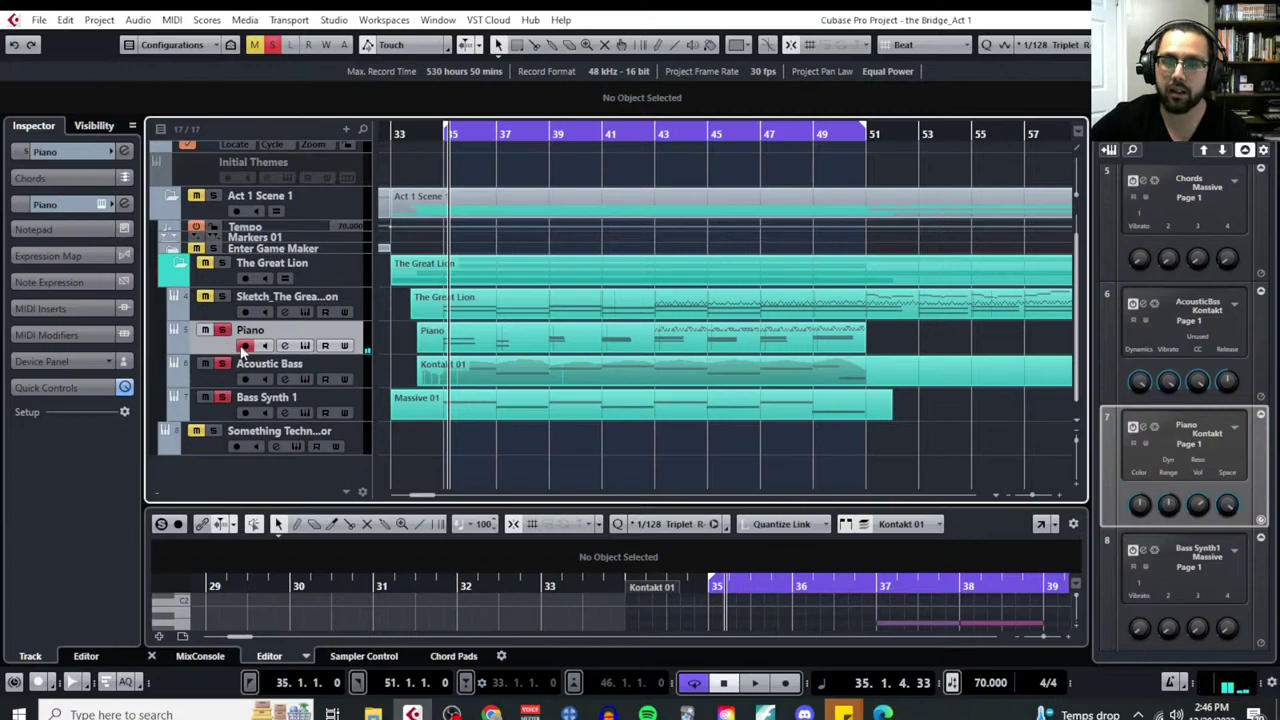
left_click(345, 132)
left_click_drag(420, 165, 445, 178)
left_click(666, 228)
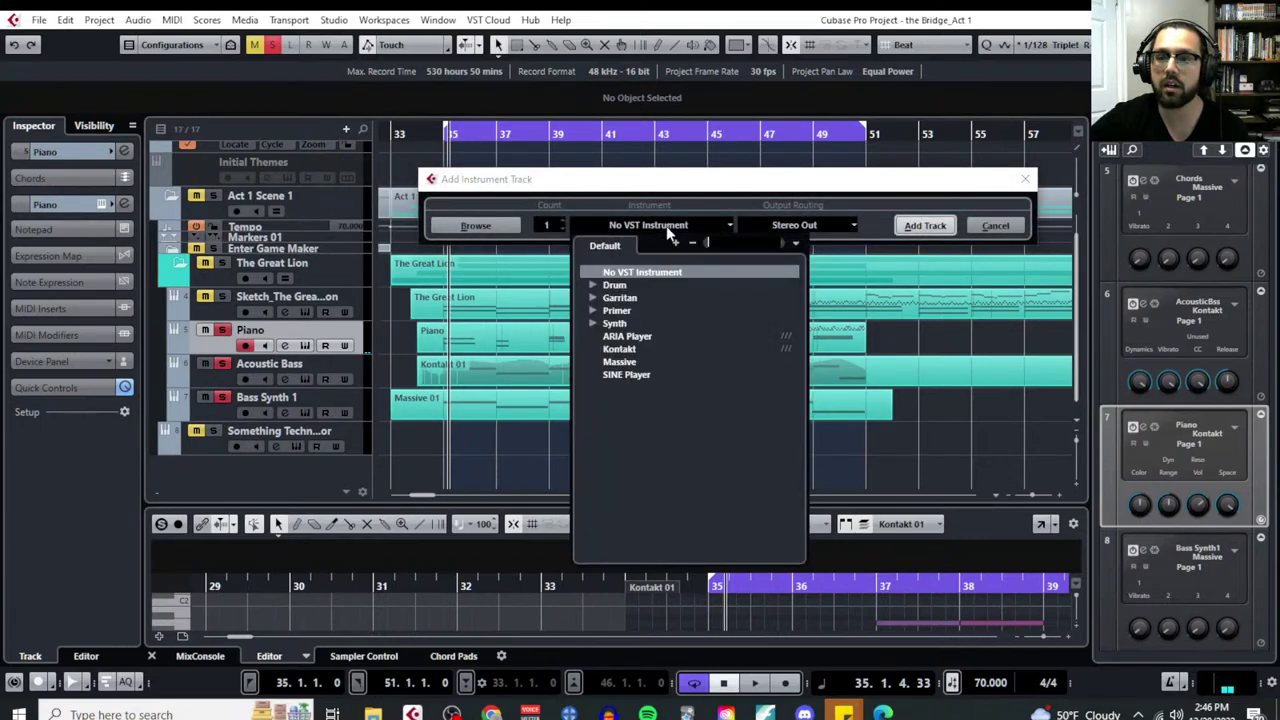
left_click(628, 363)
left_click(924, 225)
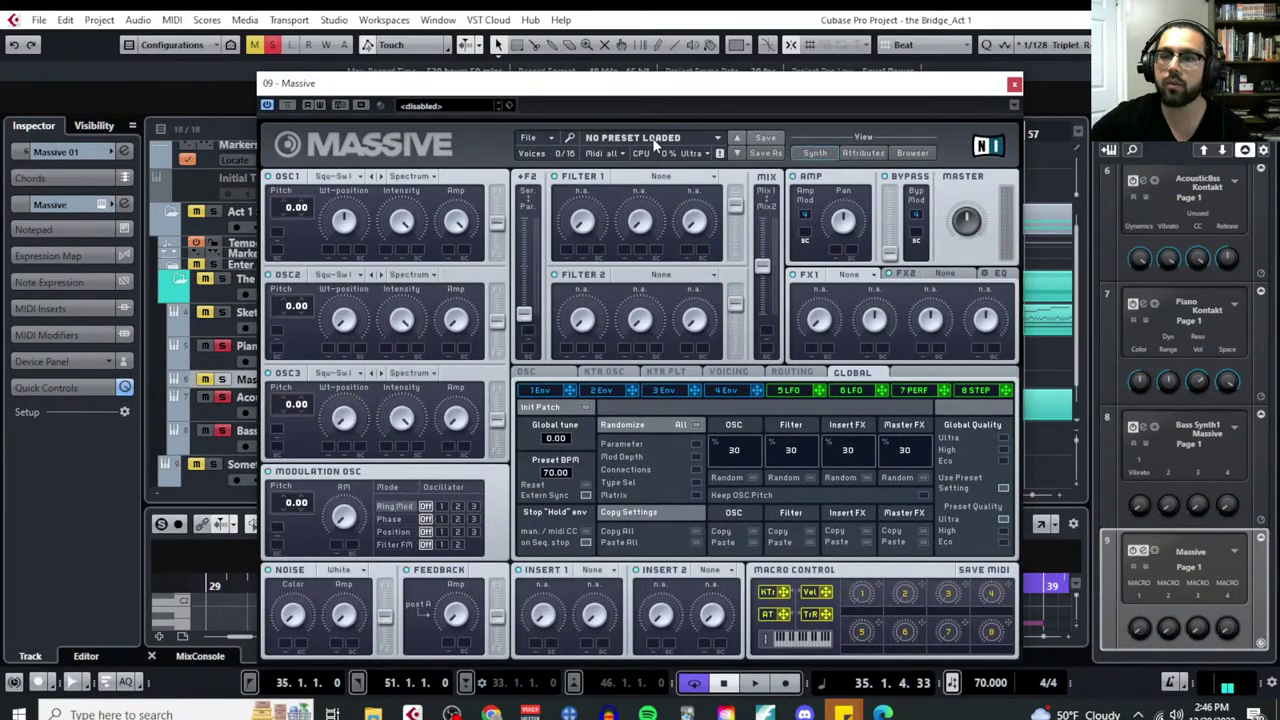
Load the Arctic Bells preset into the new Massive instrument and solo its track
left_click(412, 176)
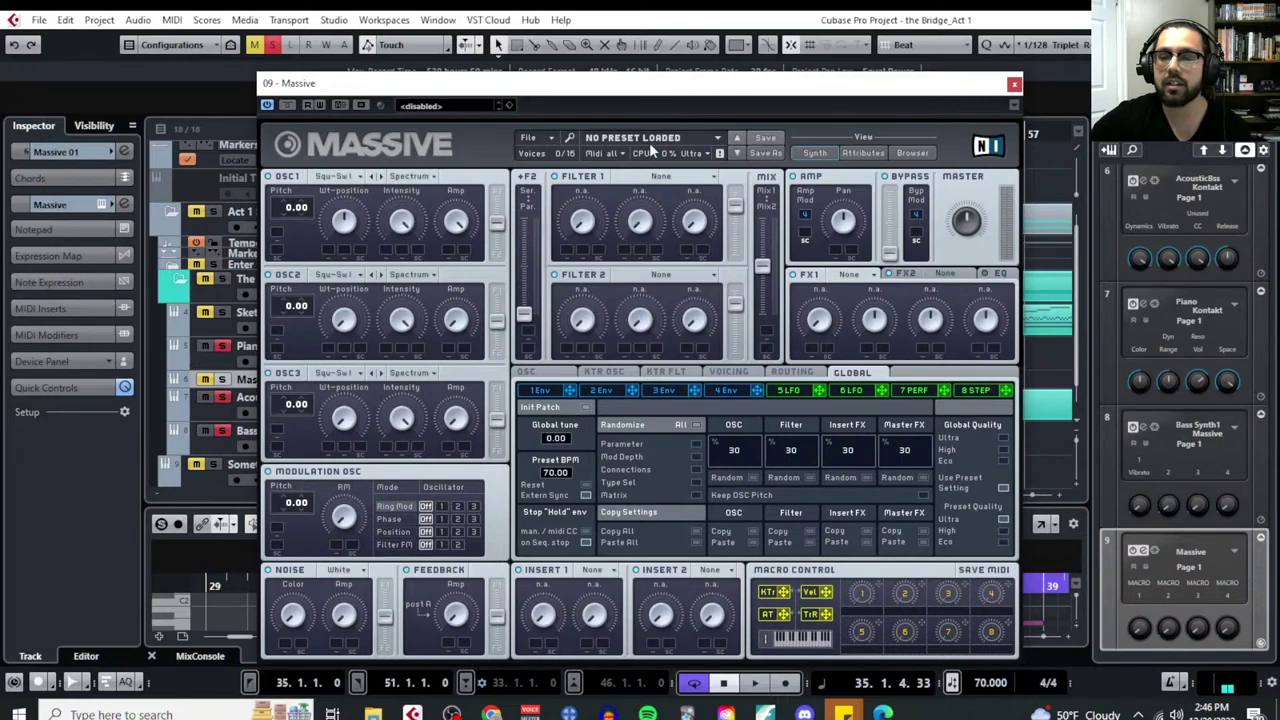
left_click(718, 140)
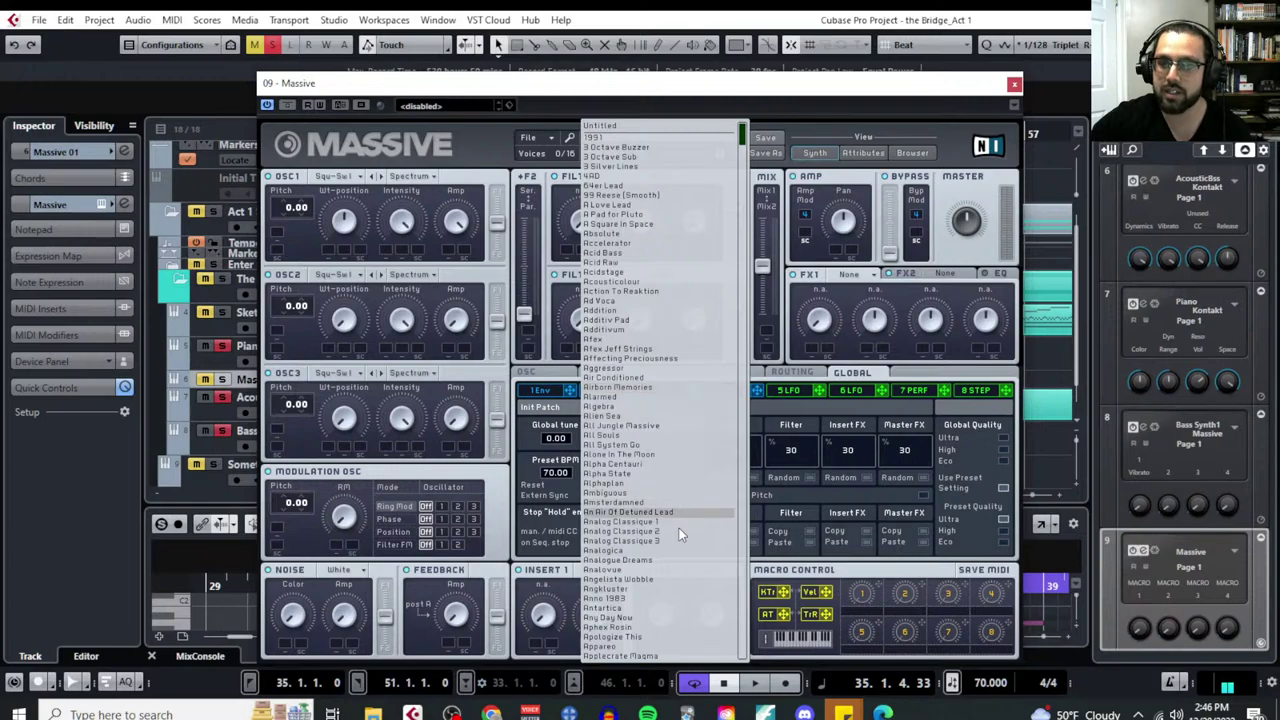
scroll(675, 565, "down", 1)
scroll(676, 560, "down", 3)
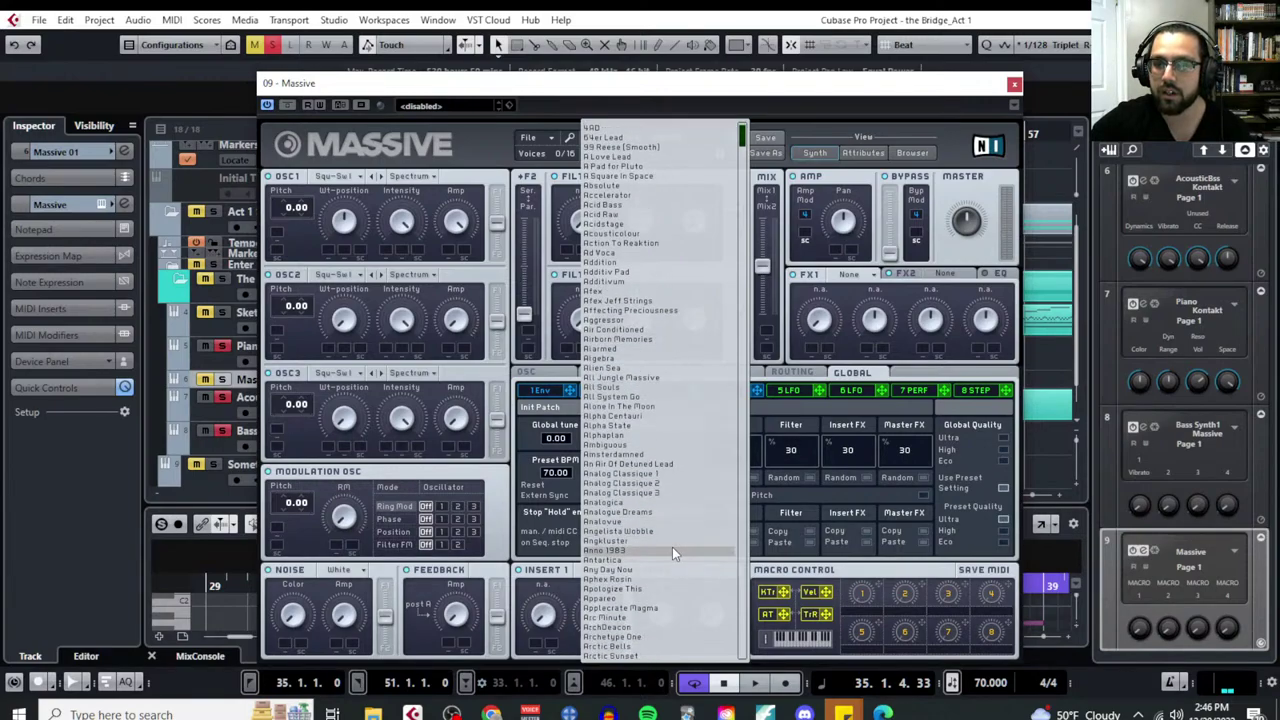
scroll(644, 545, "down", 4)
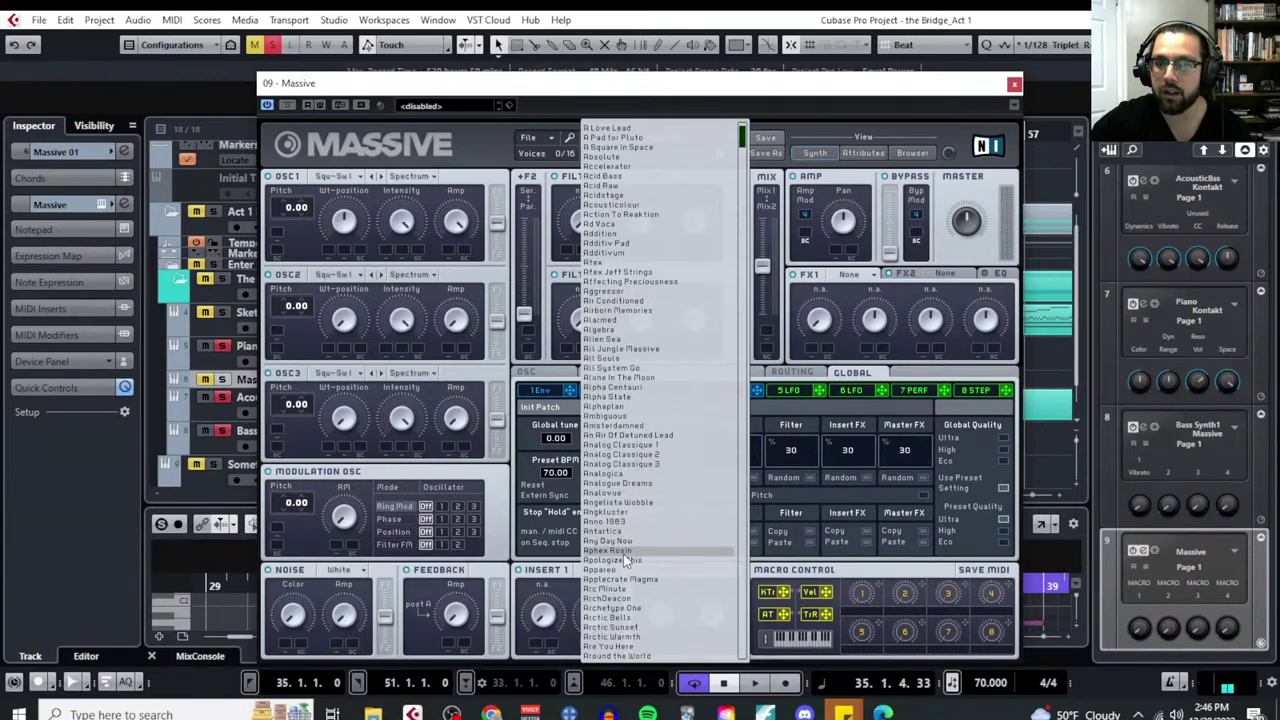
scroll(646, 593, "down", 4)
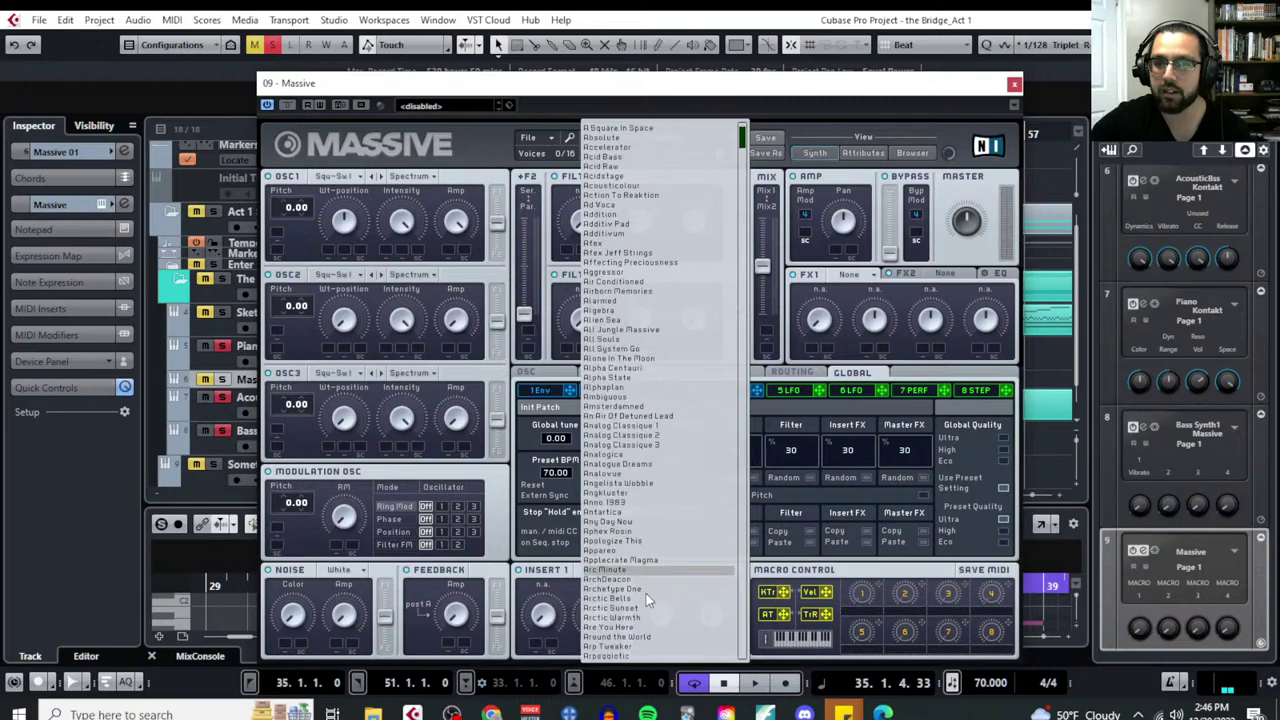
left_click(630, 581)
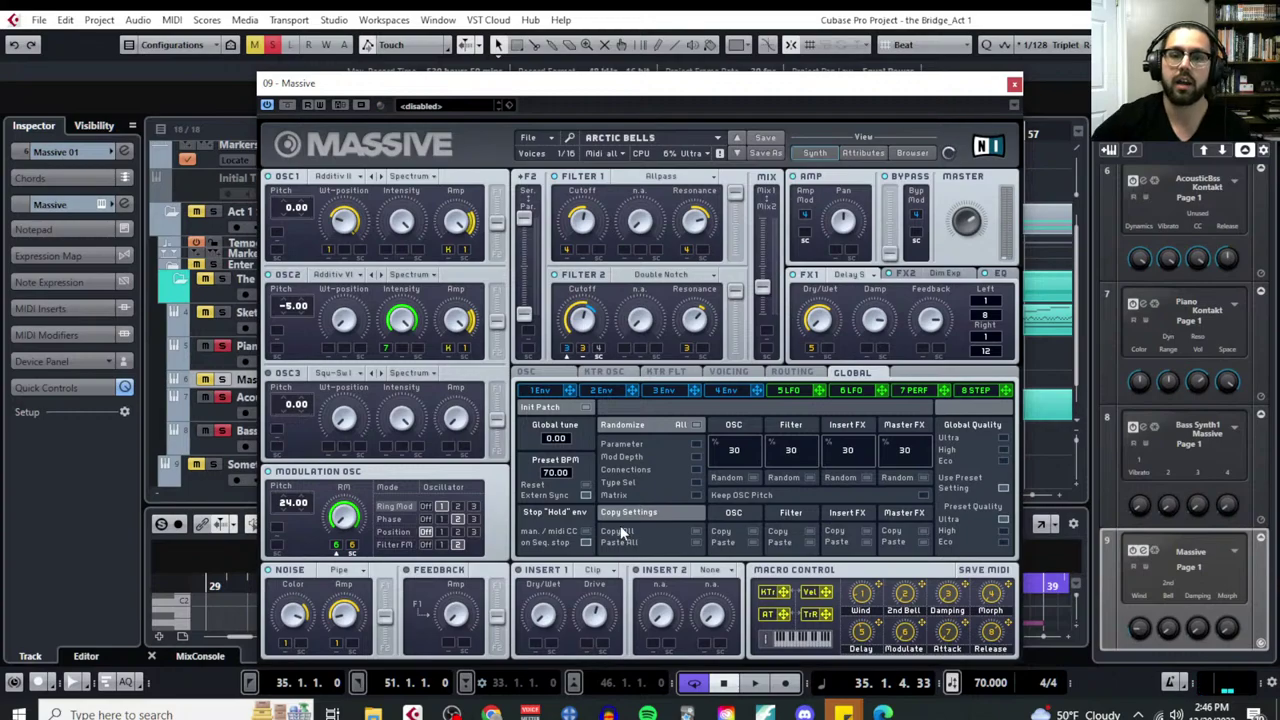
left_click(207, 380)
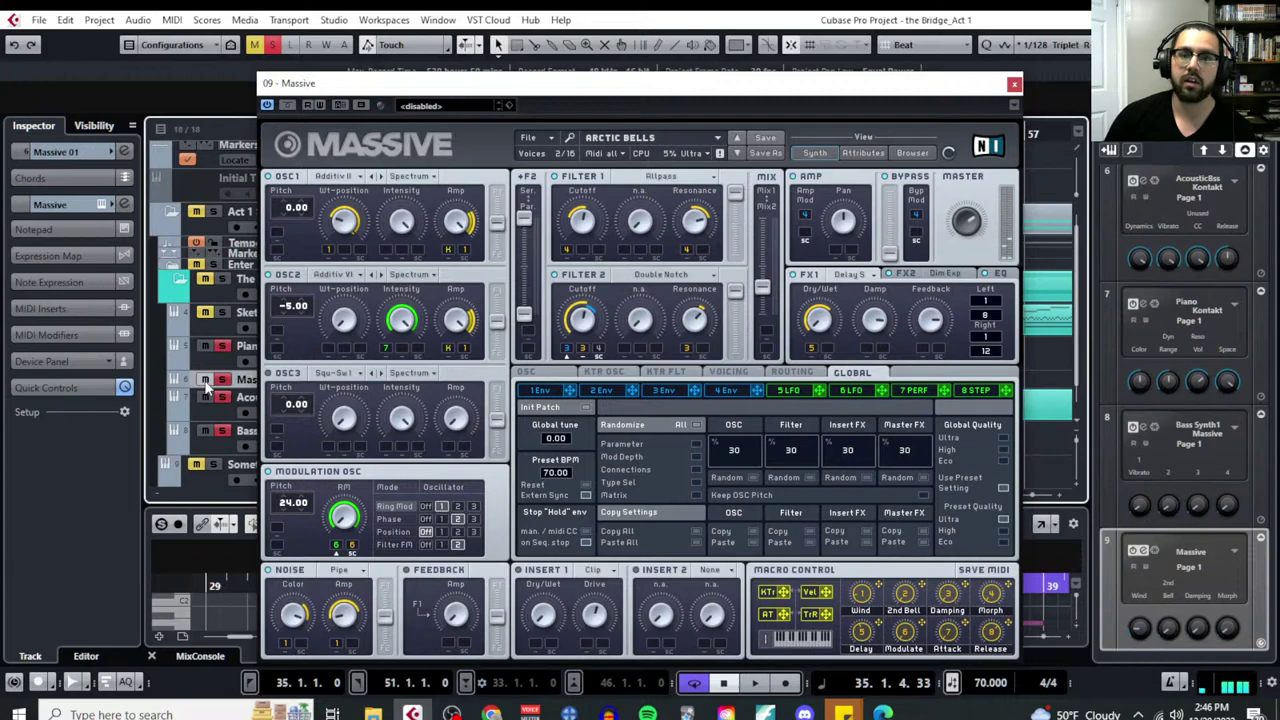
Open Massive's sound browser and look through the Percussion, Other Percussion and Synth Pad categories
left_click(905, 156)
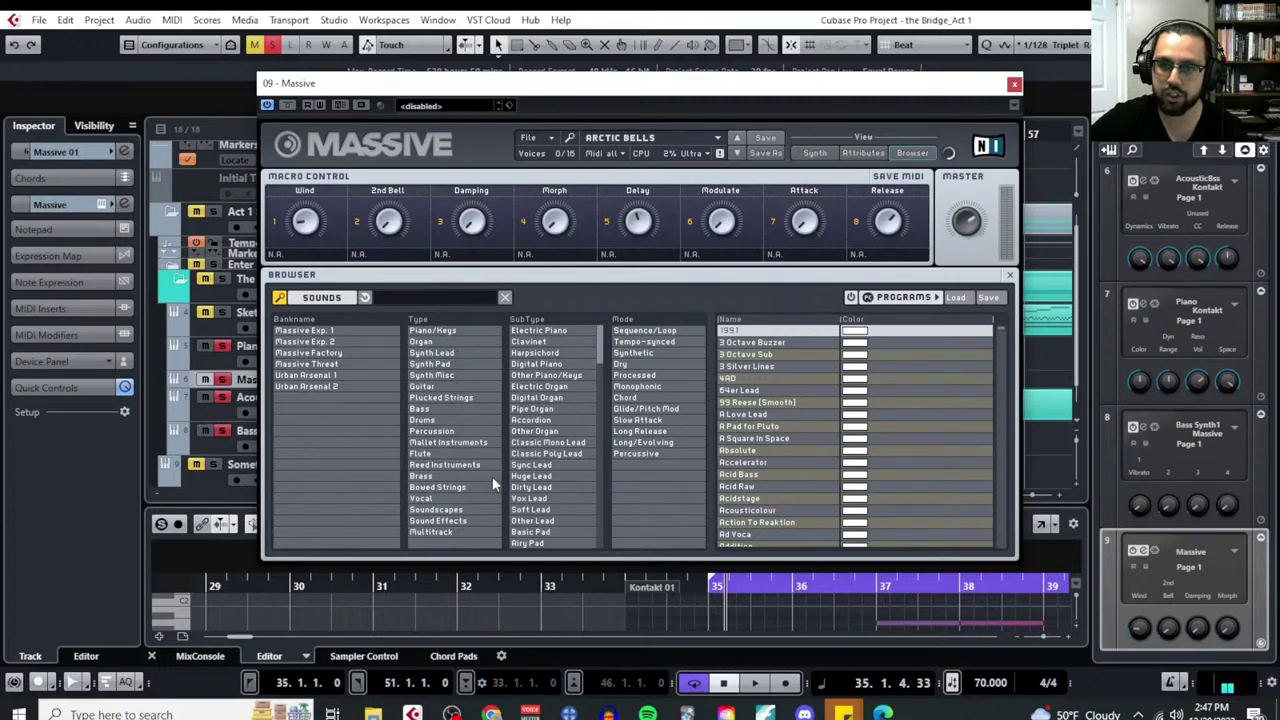
left_click(431, 431)
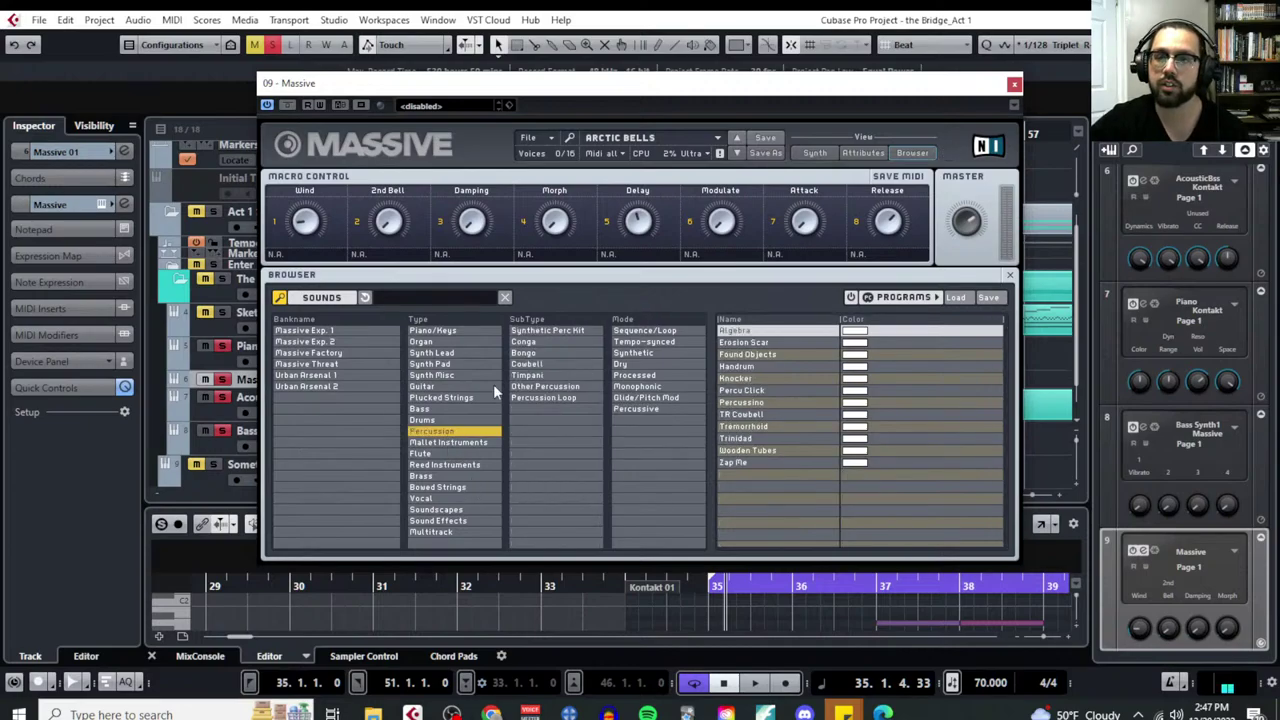
left_click(575, 385)
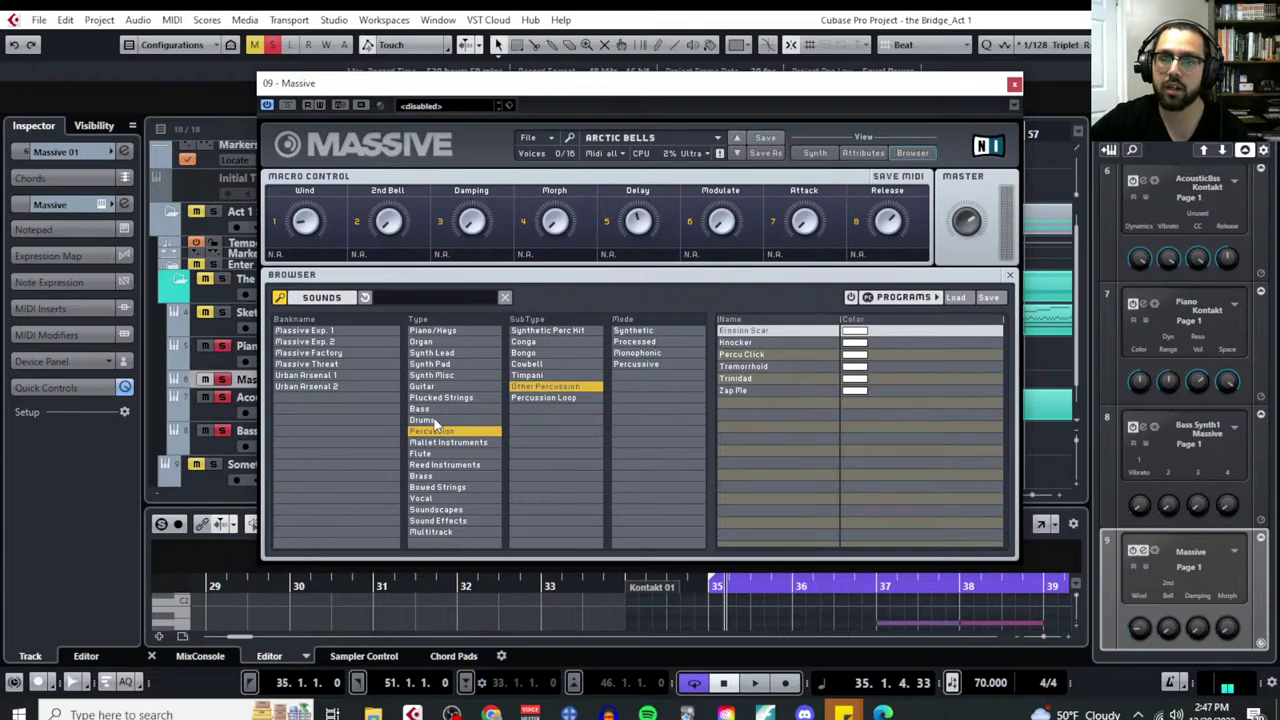
left_click(450, 364)
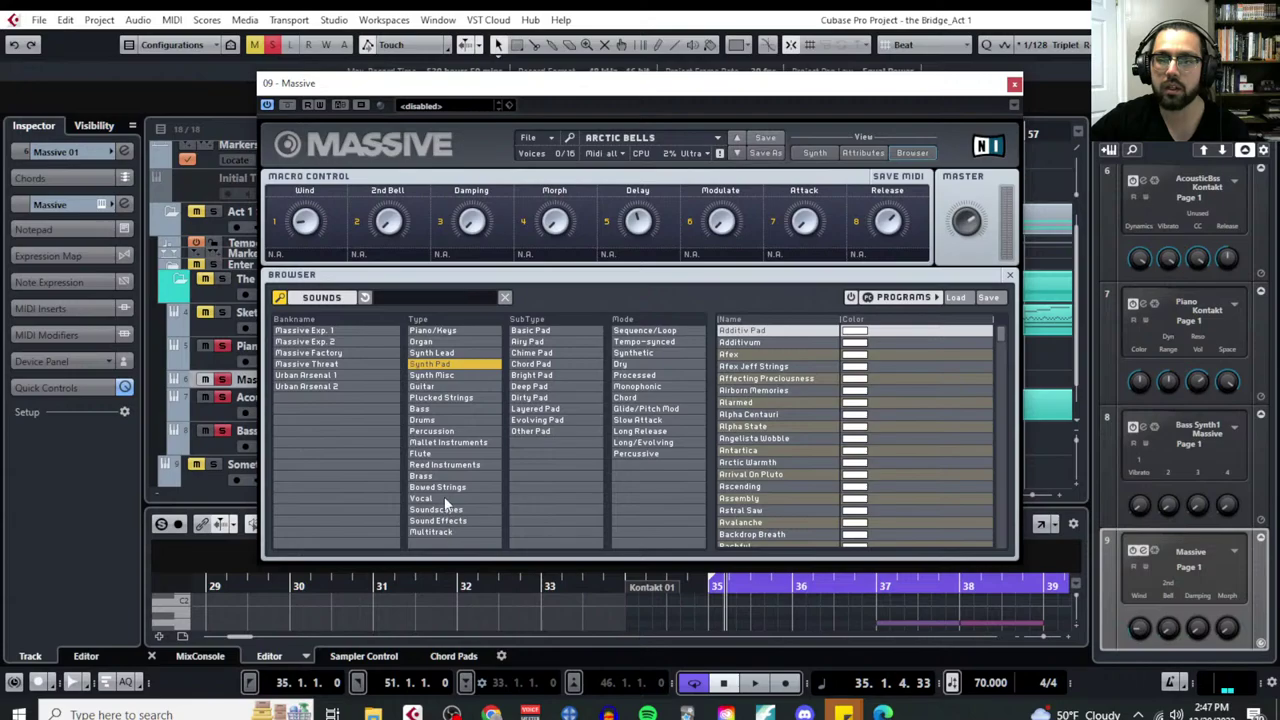
Filter the sounds by Mallet Instruments, Bell and Sequence/Loop and load the Didgeridoo Bell sound
left_click(437, 443)
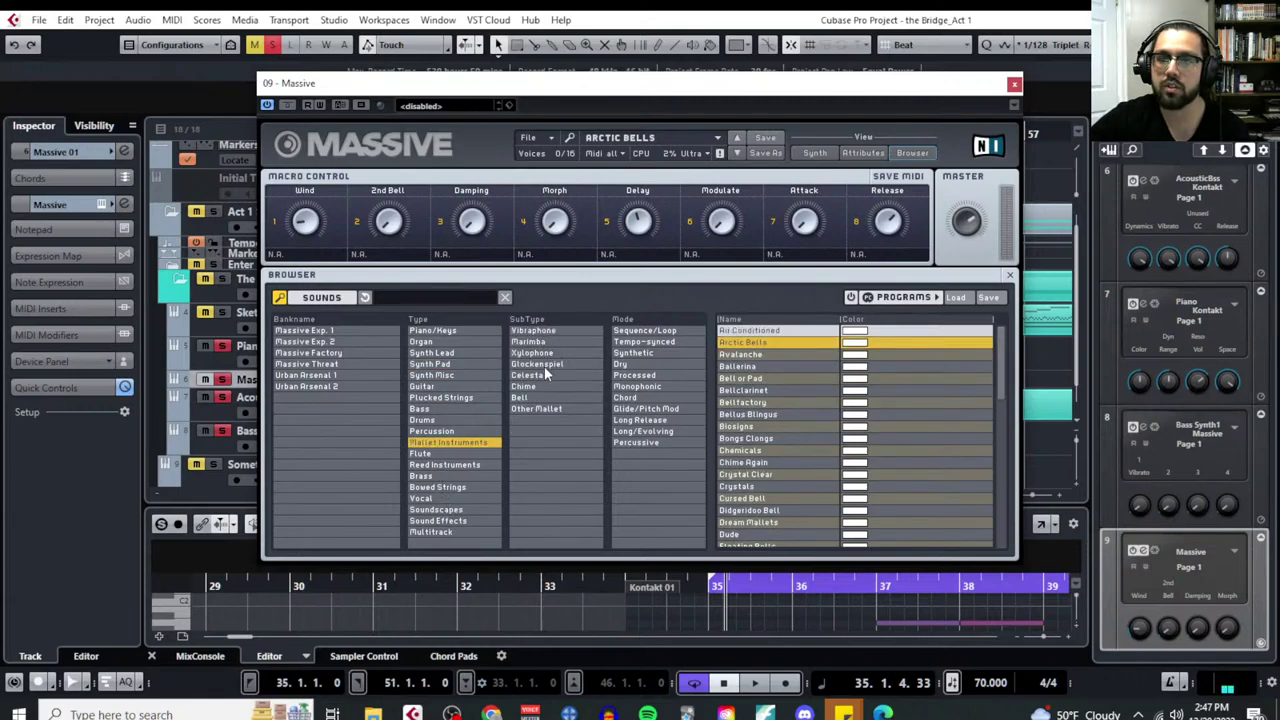
left_click(524, 398)
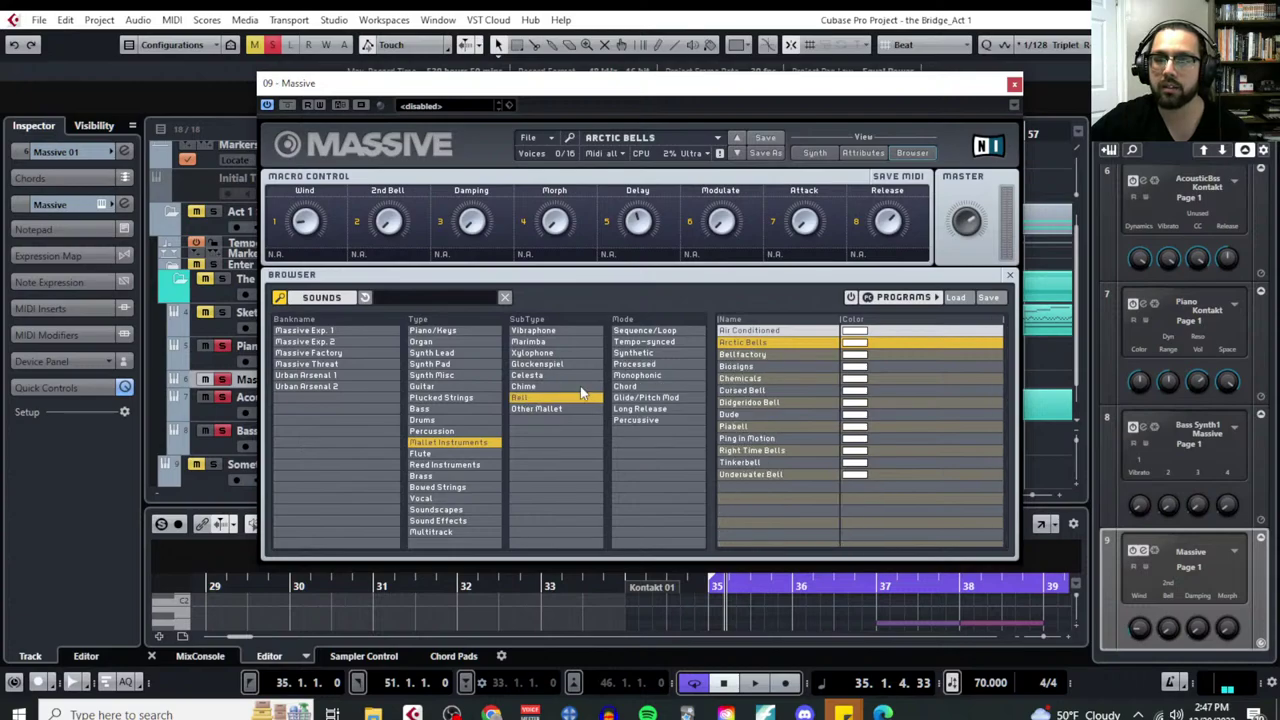
left_click(669, 331)
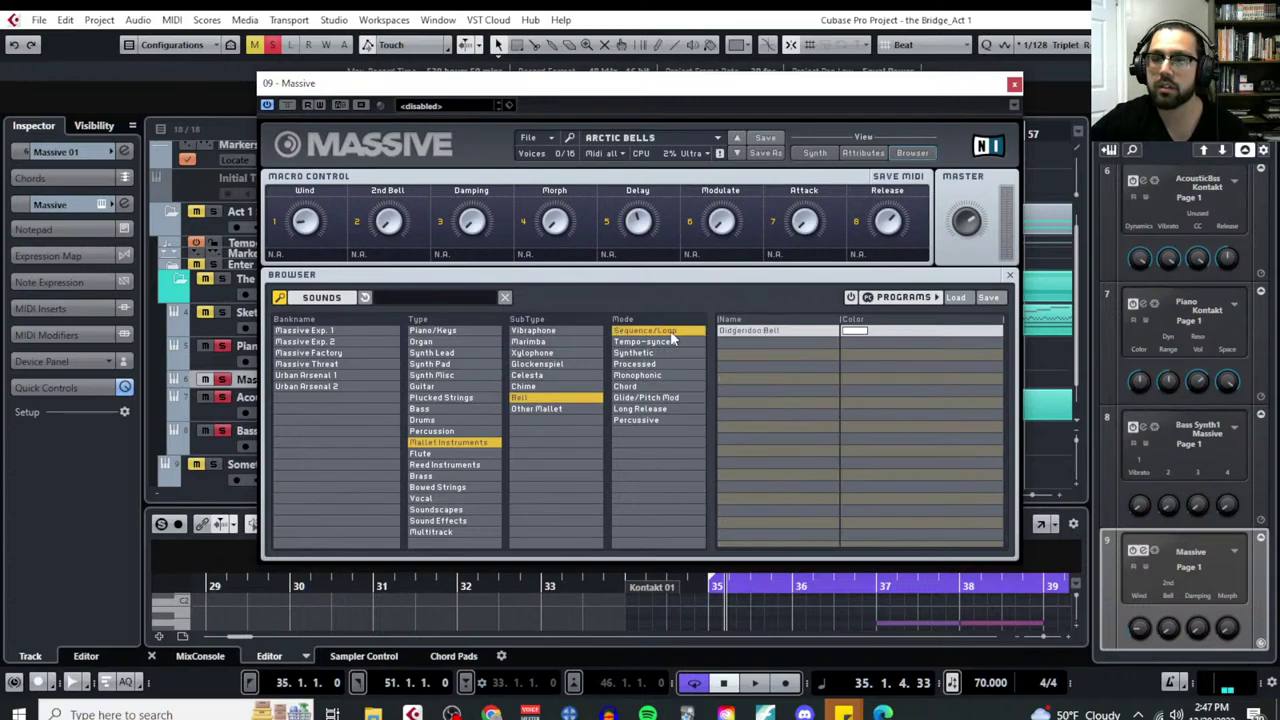
left_click(765, 336)
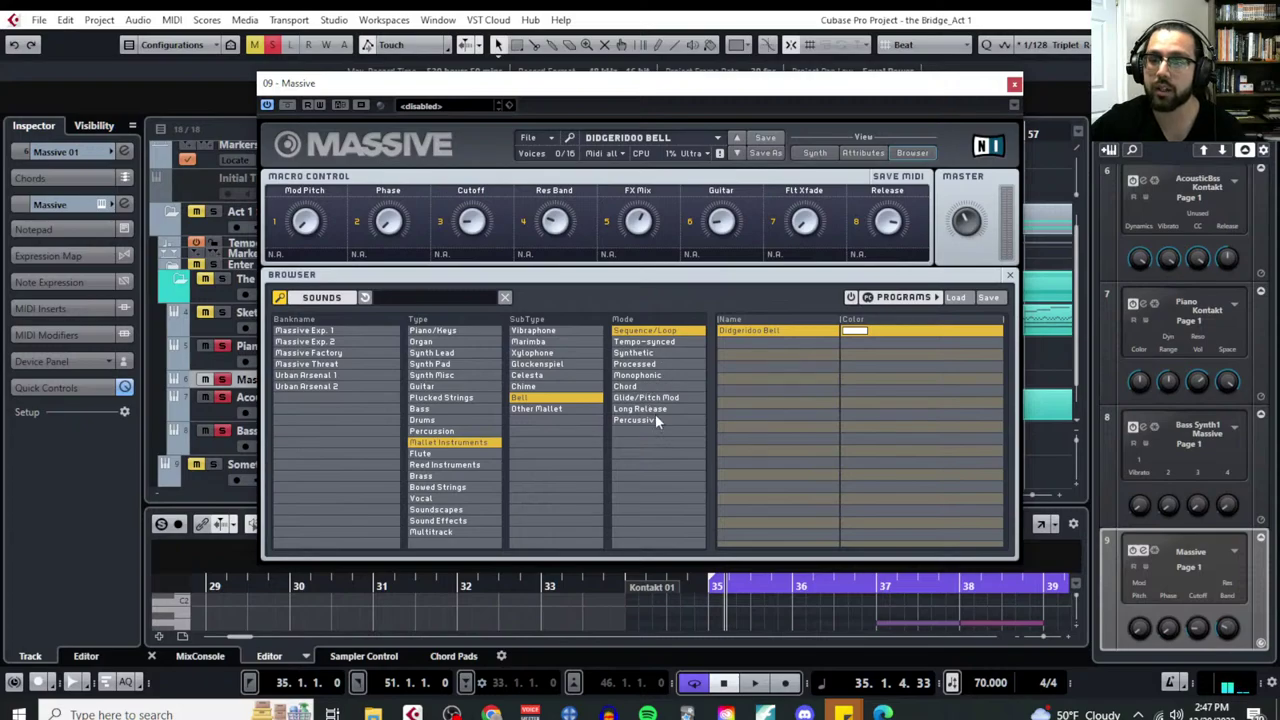
Reset Massive to a new untitled sound, return it to the Synth view and close the instrument window
left_click(1009, 274)
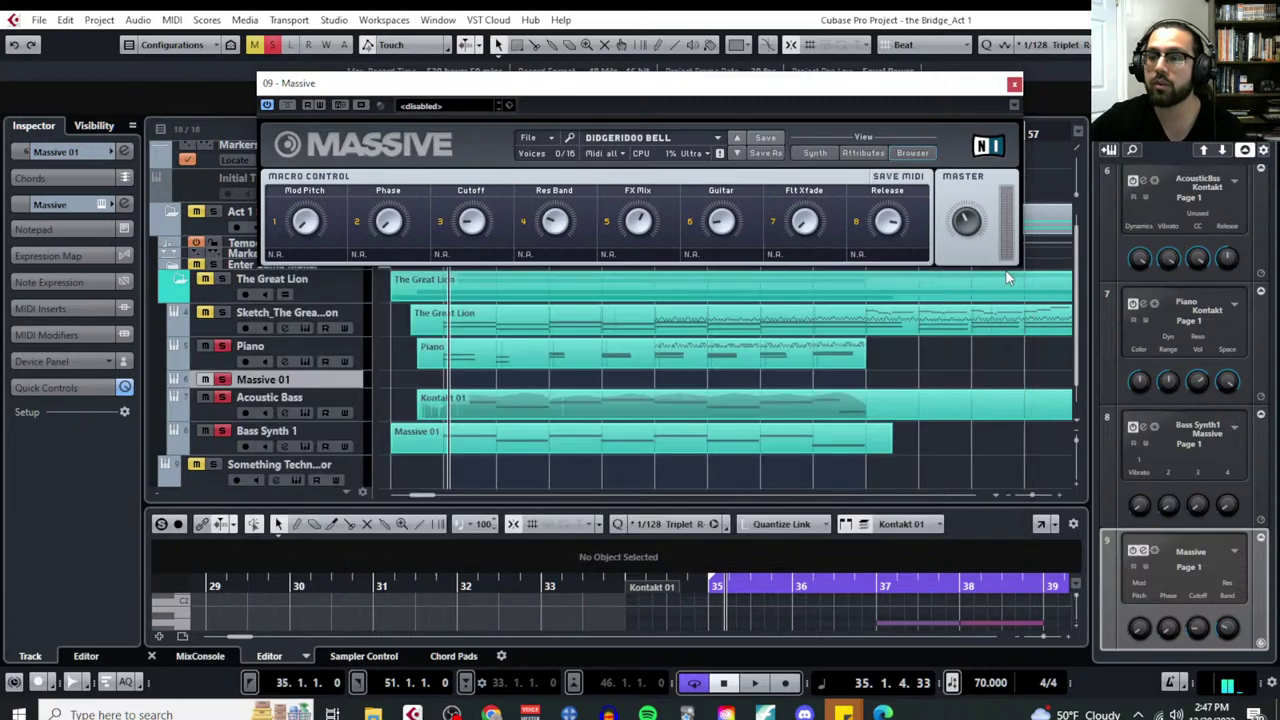
left_click(529, 137)
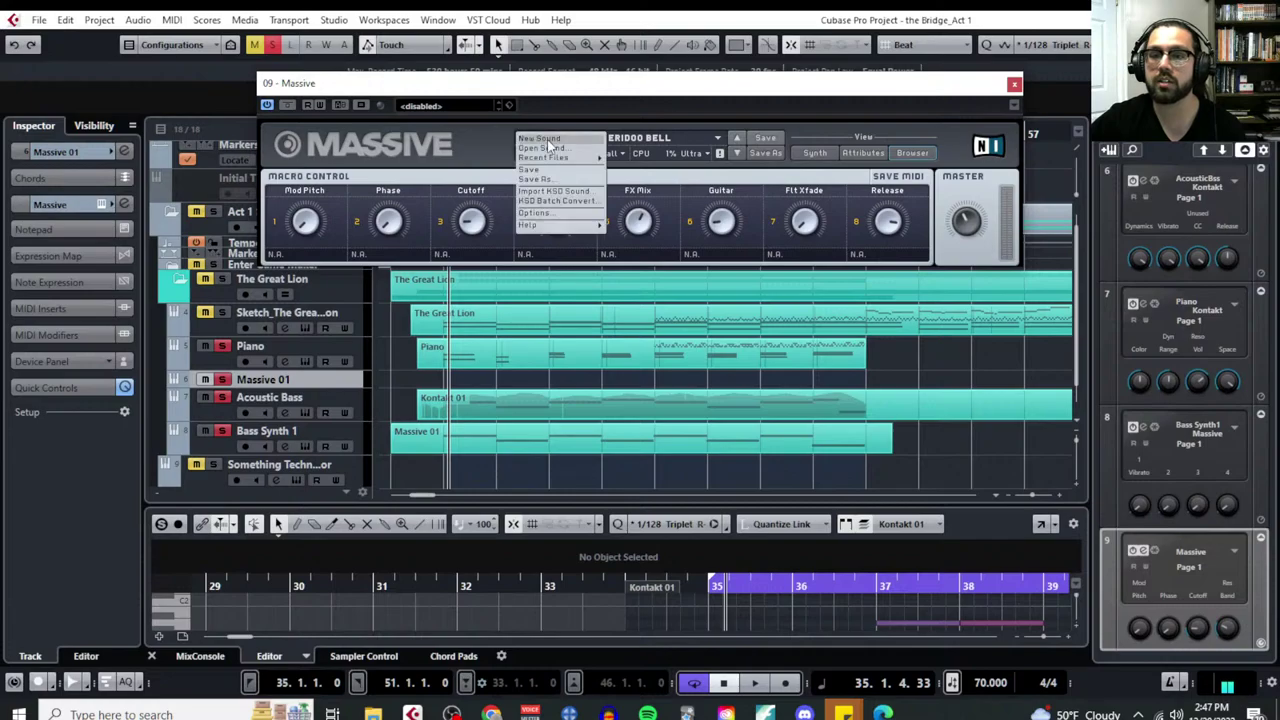
left_click(548, 147)
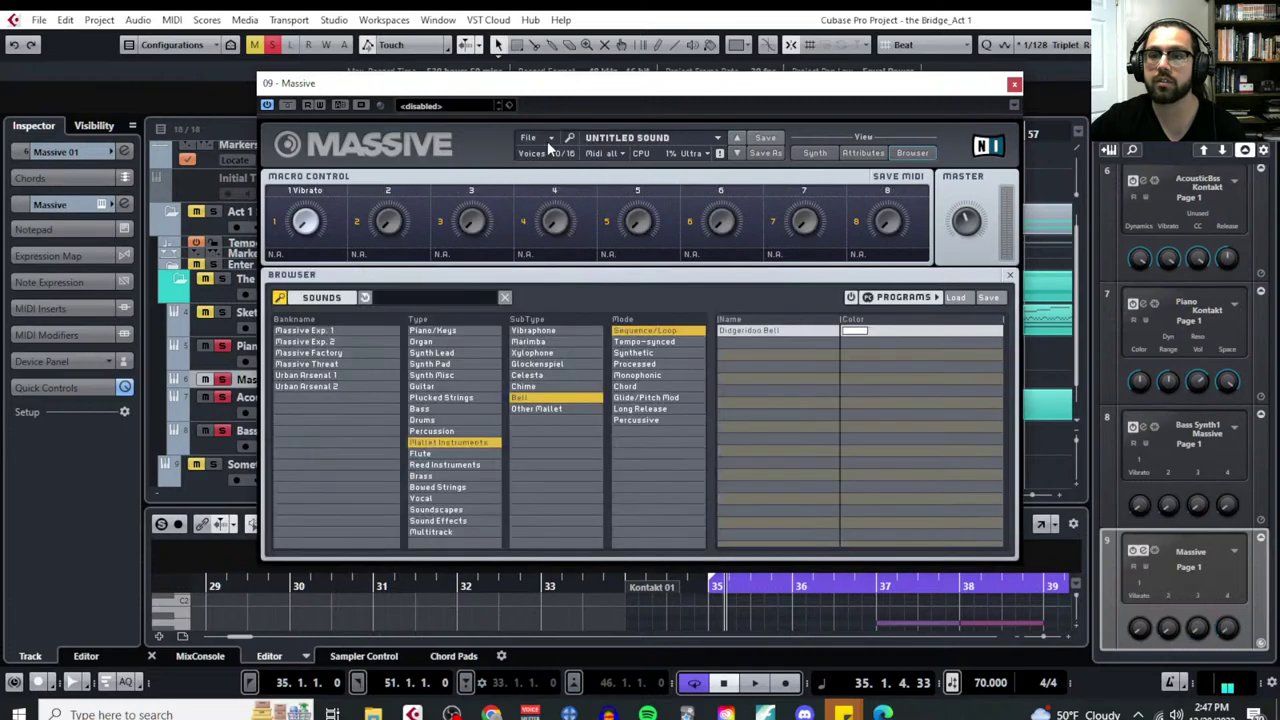
left_click(815, 153)
left_click(1014, 83)
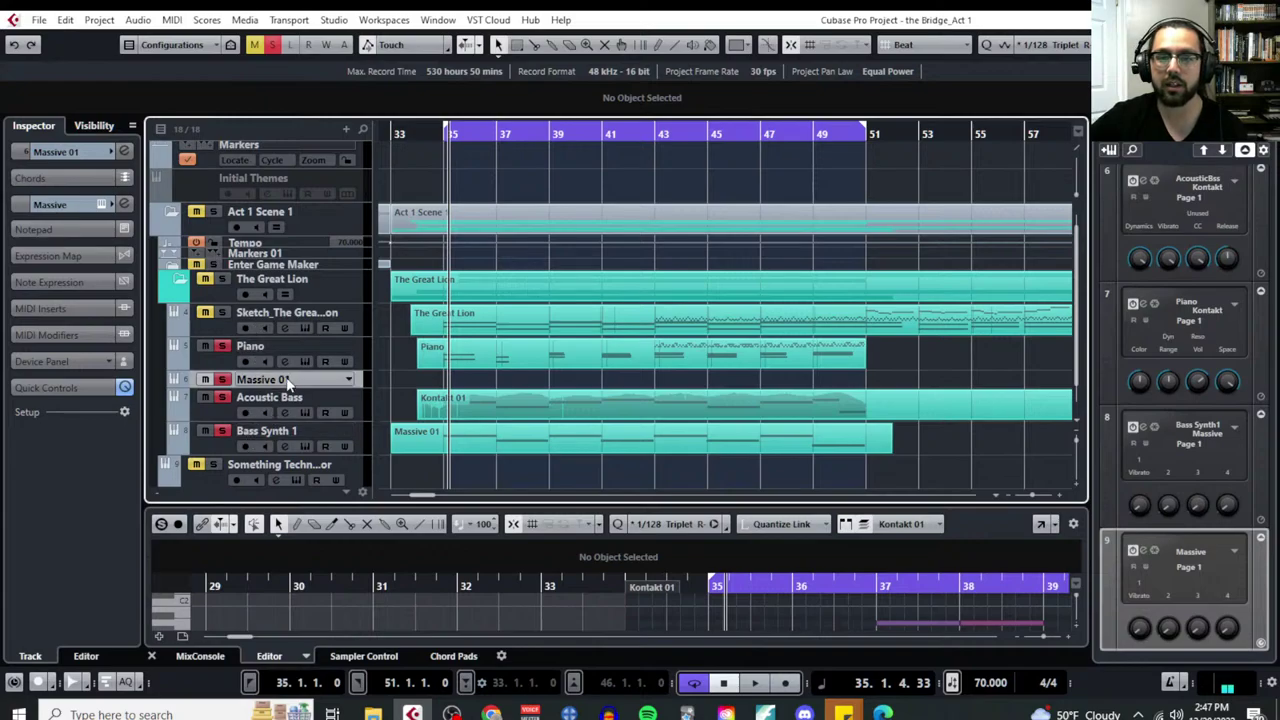
Try the Arctic Bells preset in the Massive 01 track's instrument, then reset Massive to a new sound
left_click_drag(300, 382, 307, 396)
left_click(348, 379)
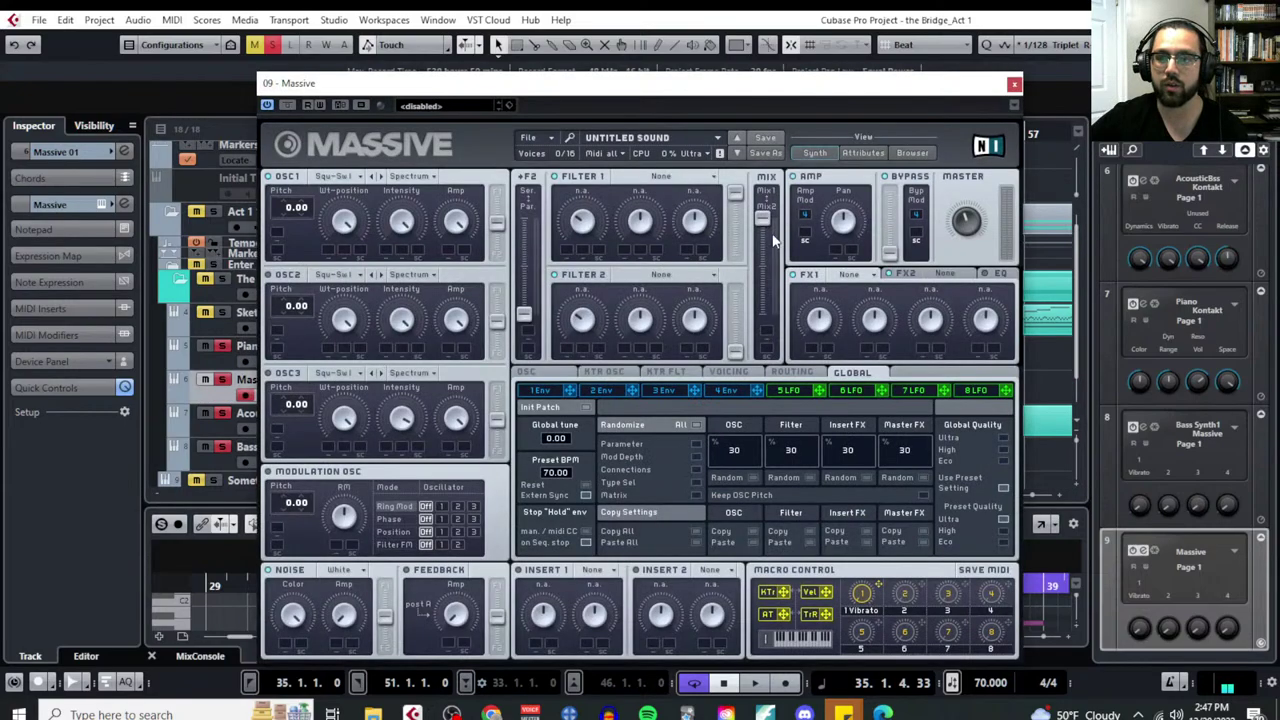
left_click(686, 140)
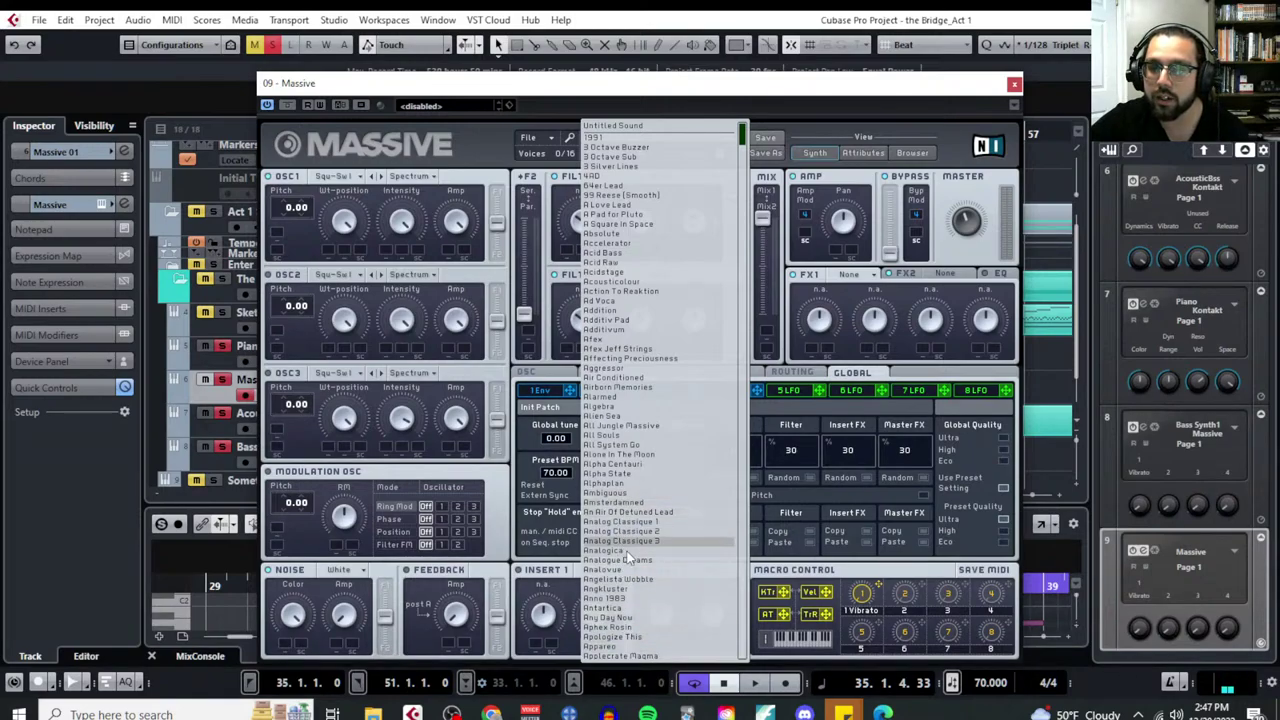
scroll(628, 568, "down", 1)
scroll(628, 569, "down", 1)
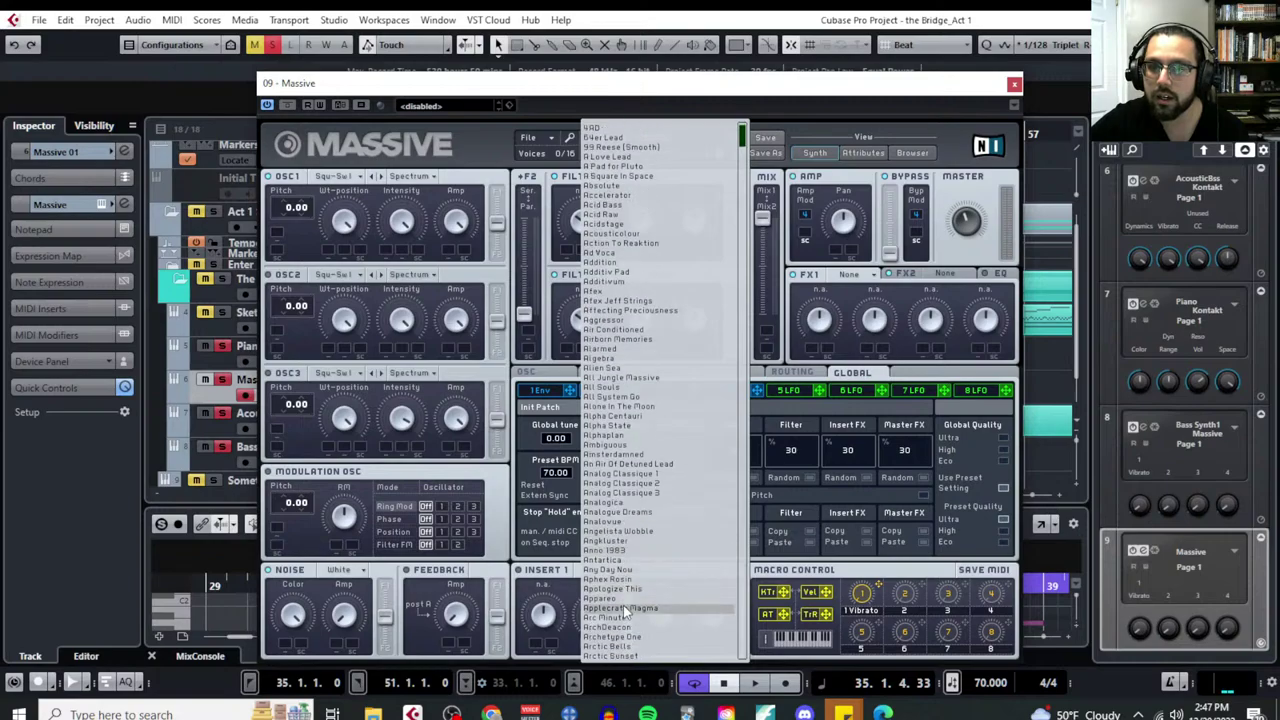
scroll(633, 640, "down", 1)
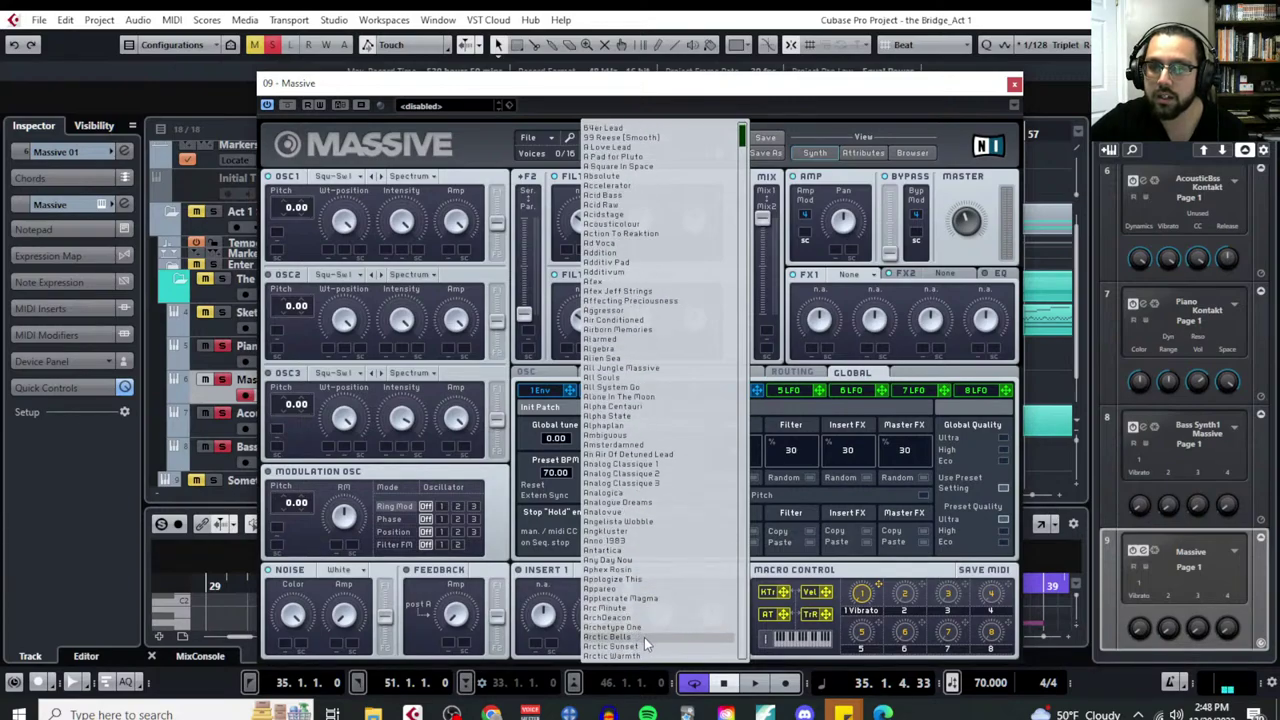
left_click(644, 637)
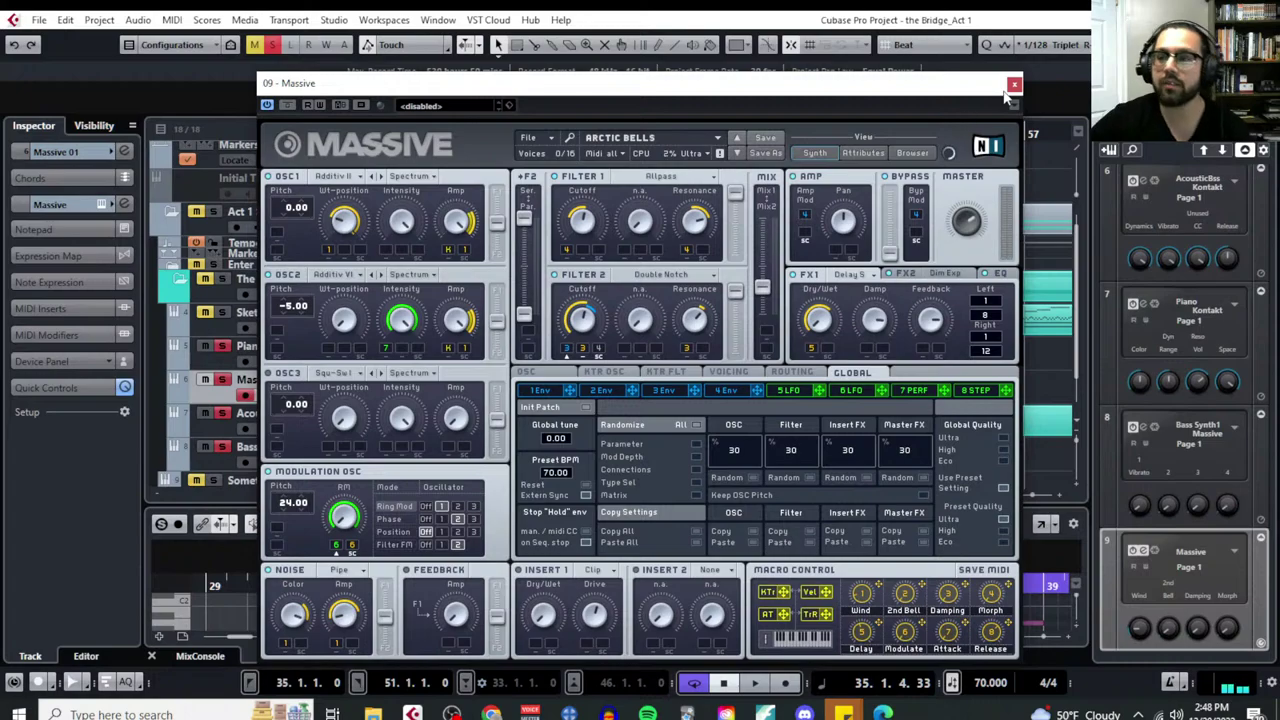
left_click(540, 139)
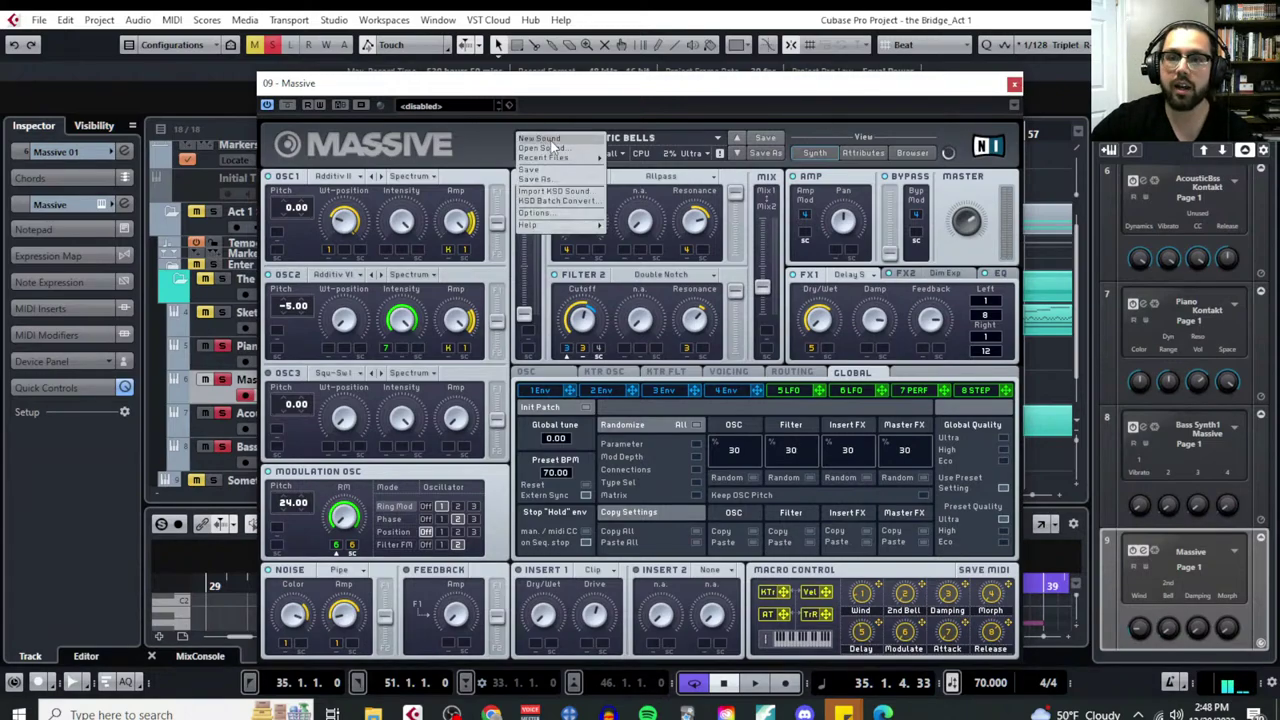
left_click(540, 140)
Switch to the The Bridge_Synth Planning Notes document and delete the "Design:" line at the end of the Sub Bass notes
key("alt+Tab")
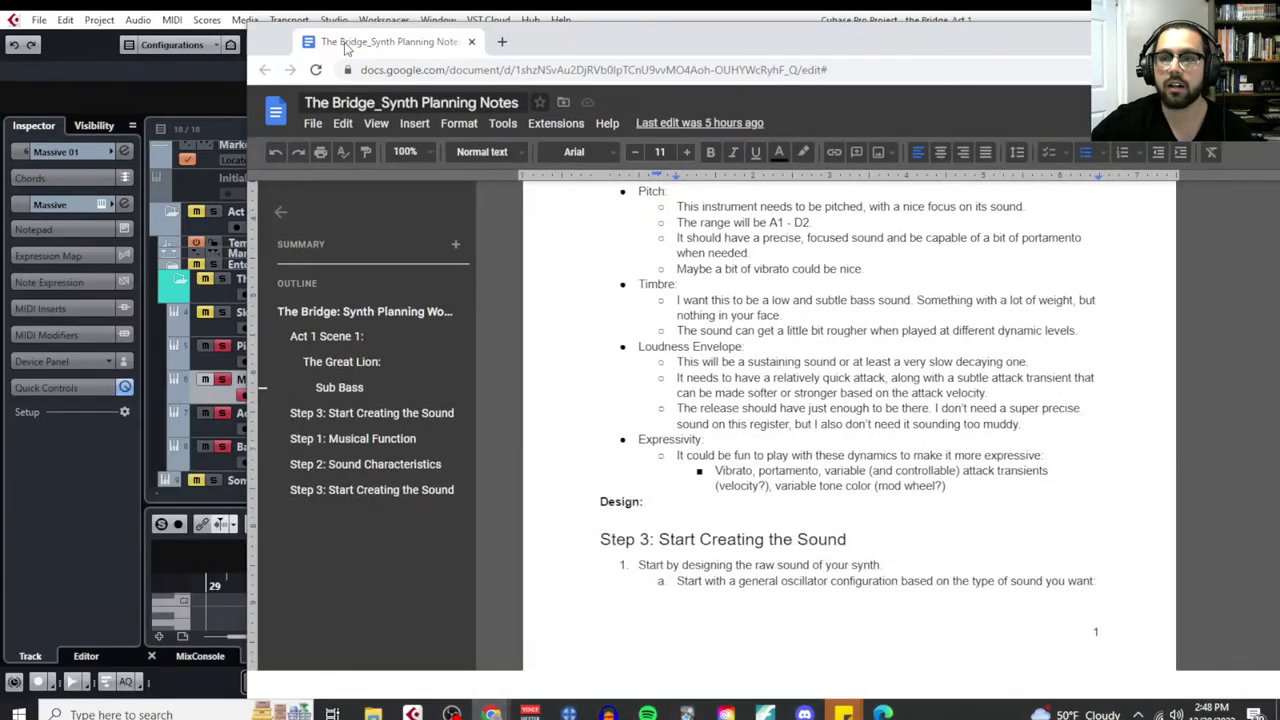
key("super+Up")
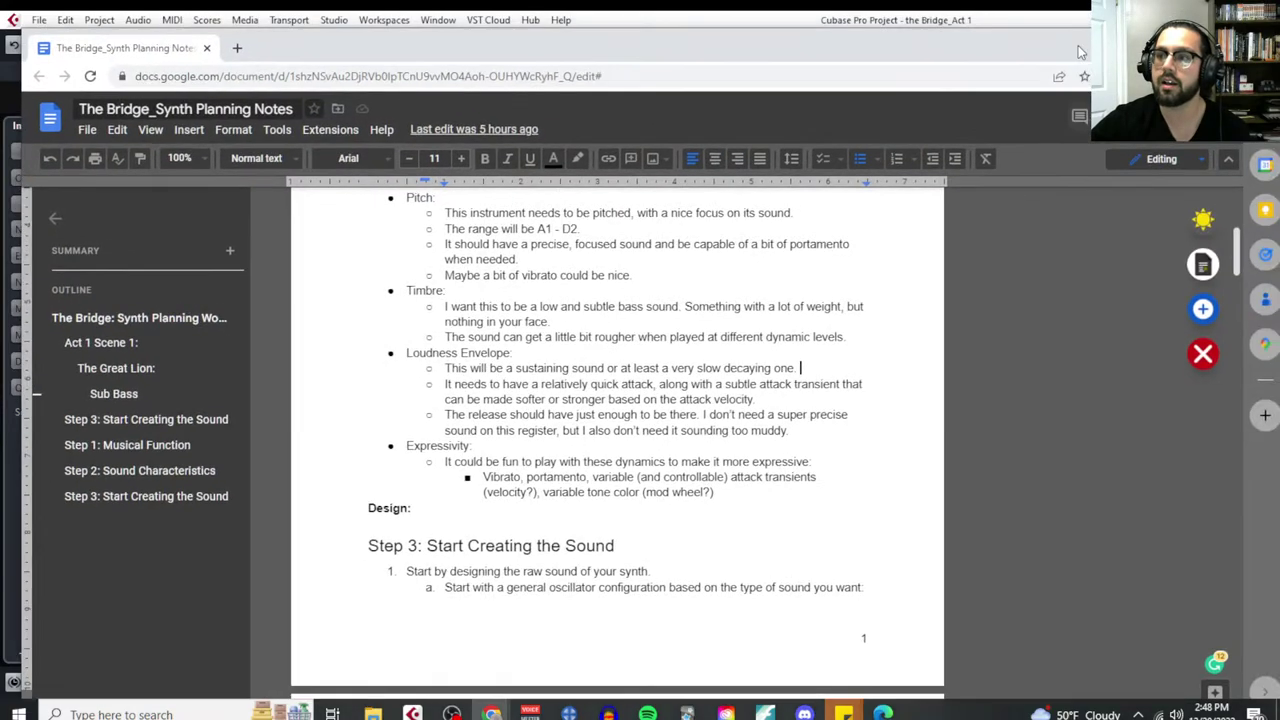
scroll(702, 444, "up", 5)
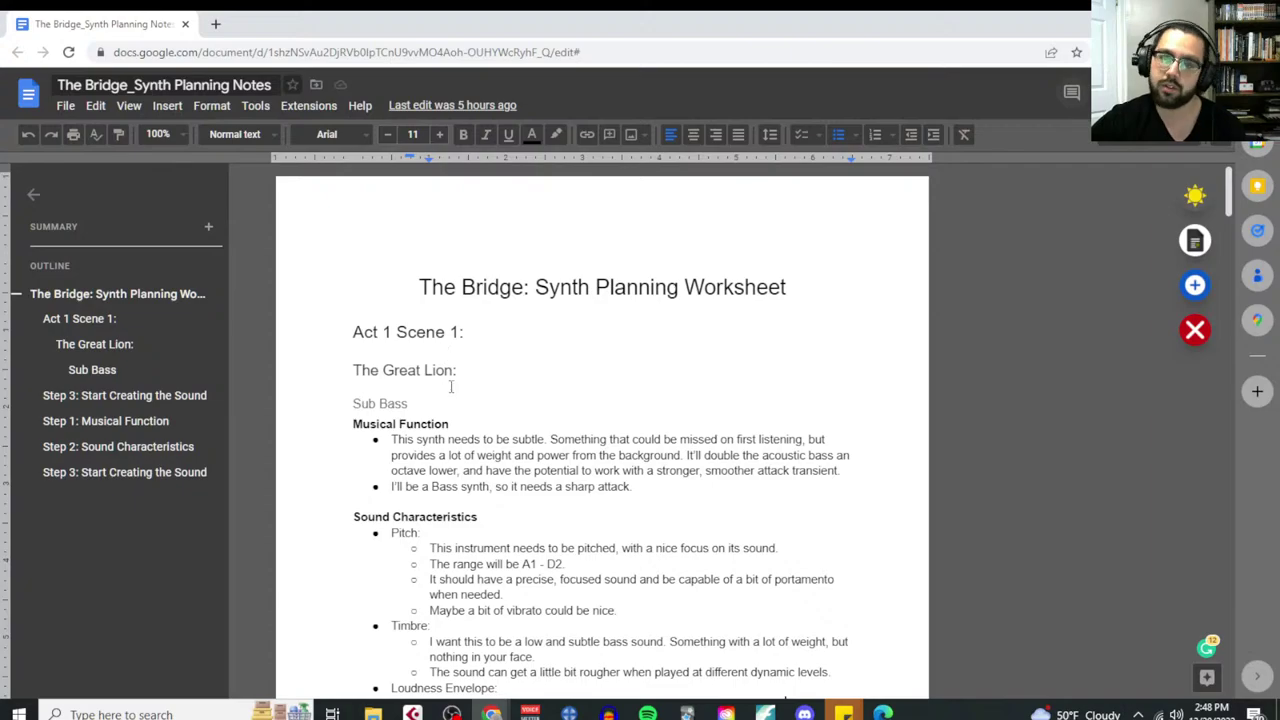
scroll(447, 380, "down", 3)
left_click_drag(409, 244, 316, 211)
scroll(445, 395, "down", 6)
left_click(400, 204)
left_click_drag(399, 204, 301, 212)
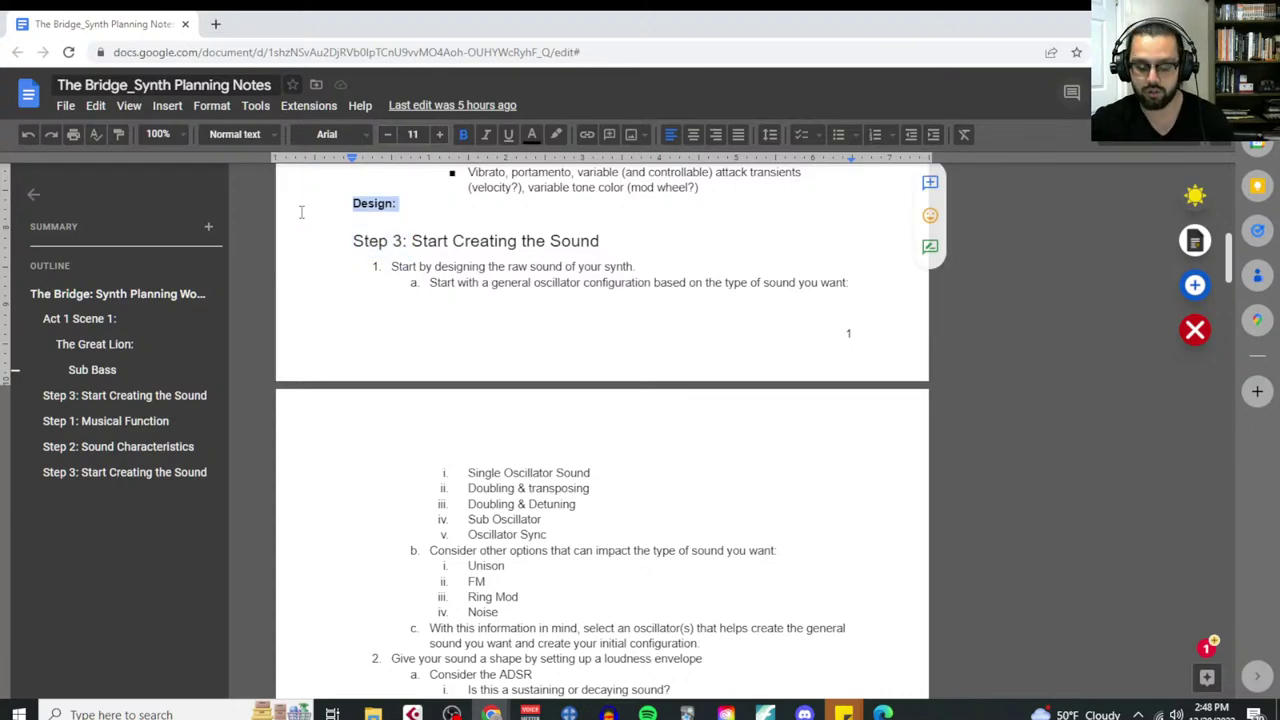
key("BackSpace")
Add "Ringing Bells" as a Heading 4 below the Sub Bass expressivity notes and start a new line under it
scroll(568, 483, "up", 4)
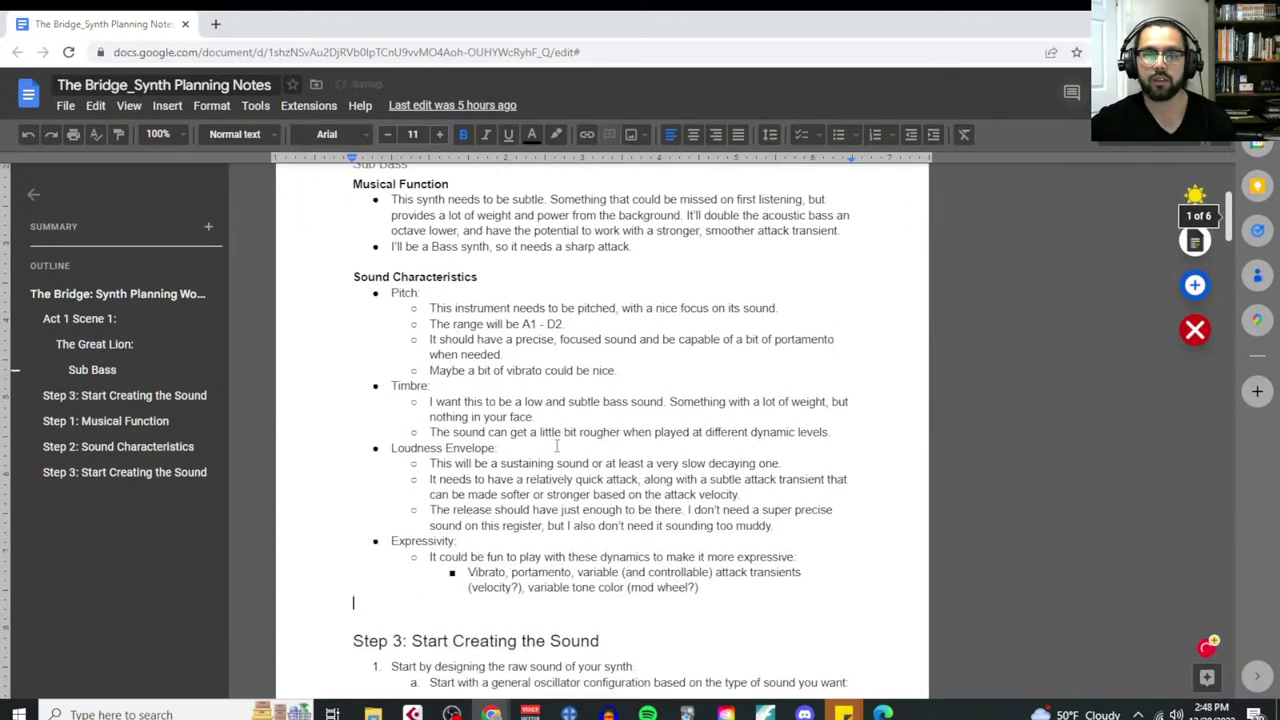
key("ctrl+alt+4")
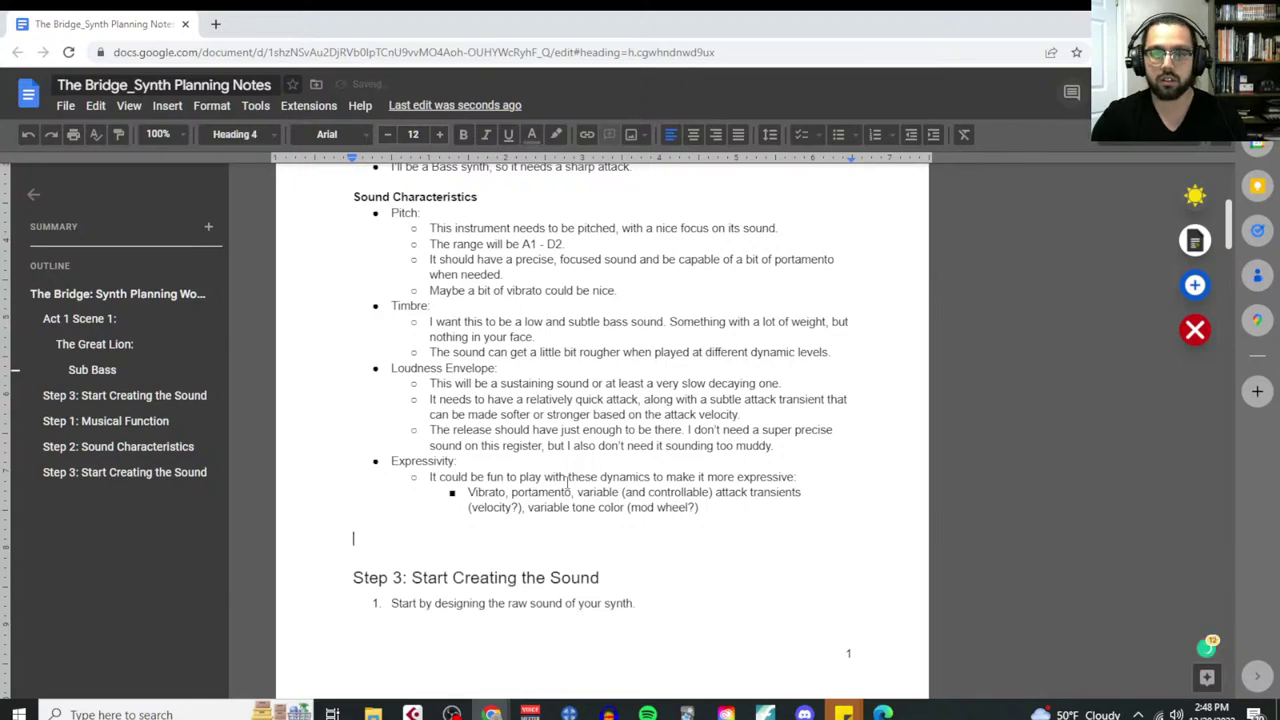
type("Ringing Bells")
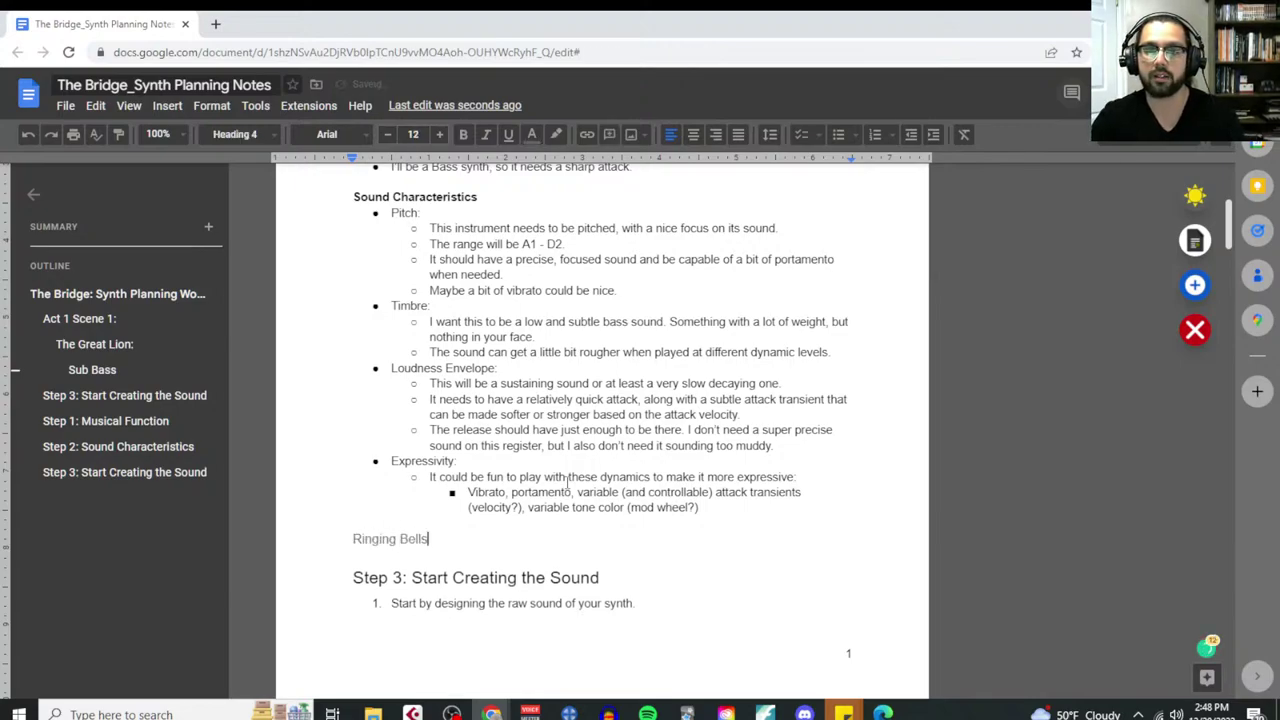
key("Return")
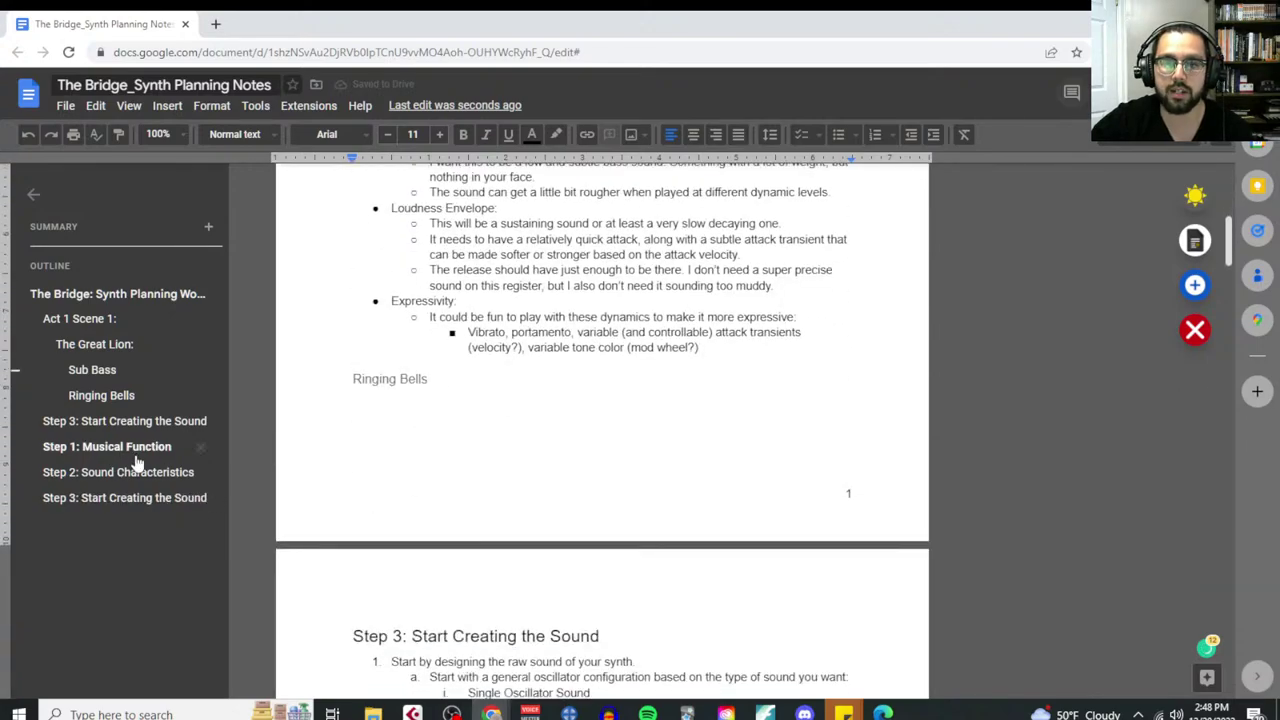
Go to the Step 1: Musical Function section and look over the Melody, Bass, Chordal Accompaniment, Percussion and Textural options
left_click(132, 448)
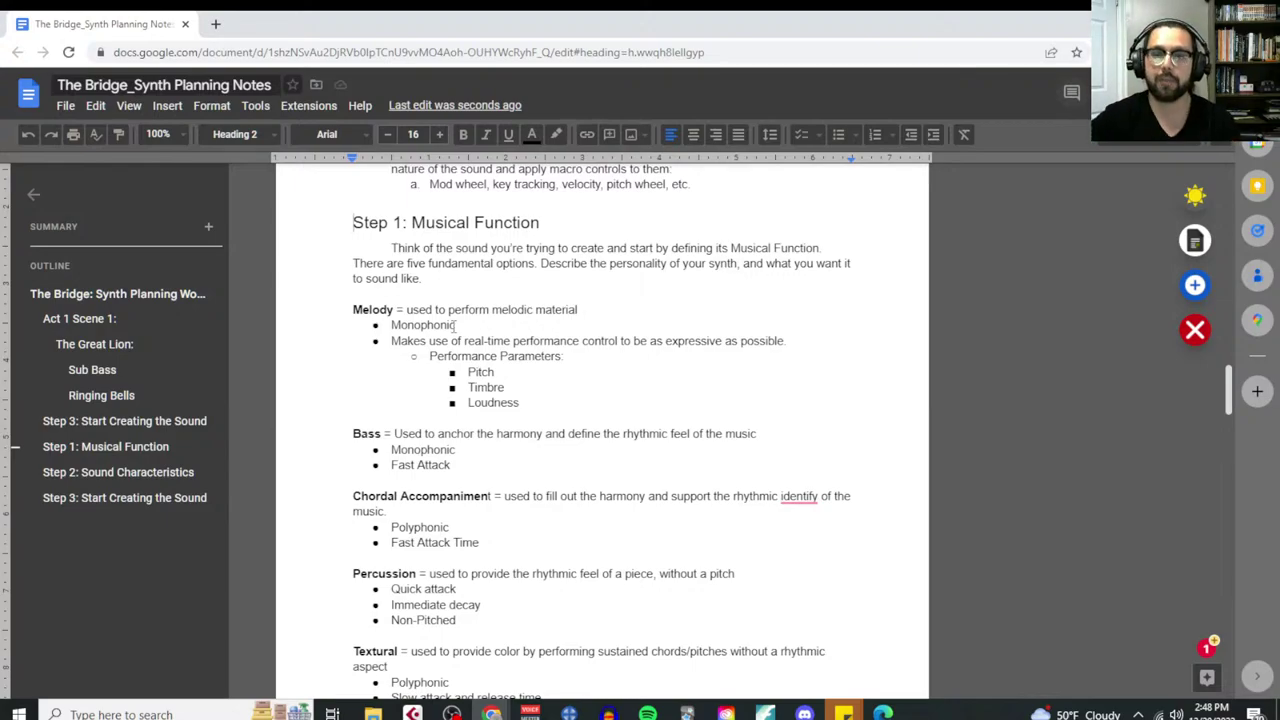
scroll(489, 490, "down", 5)
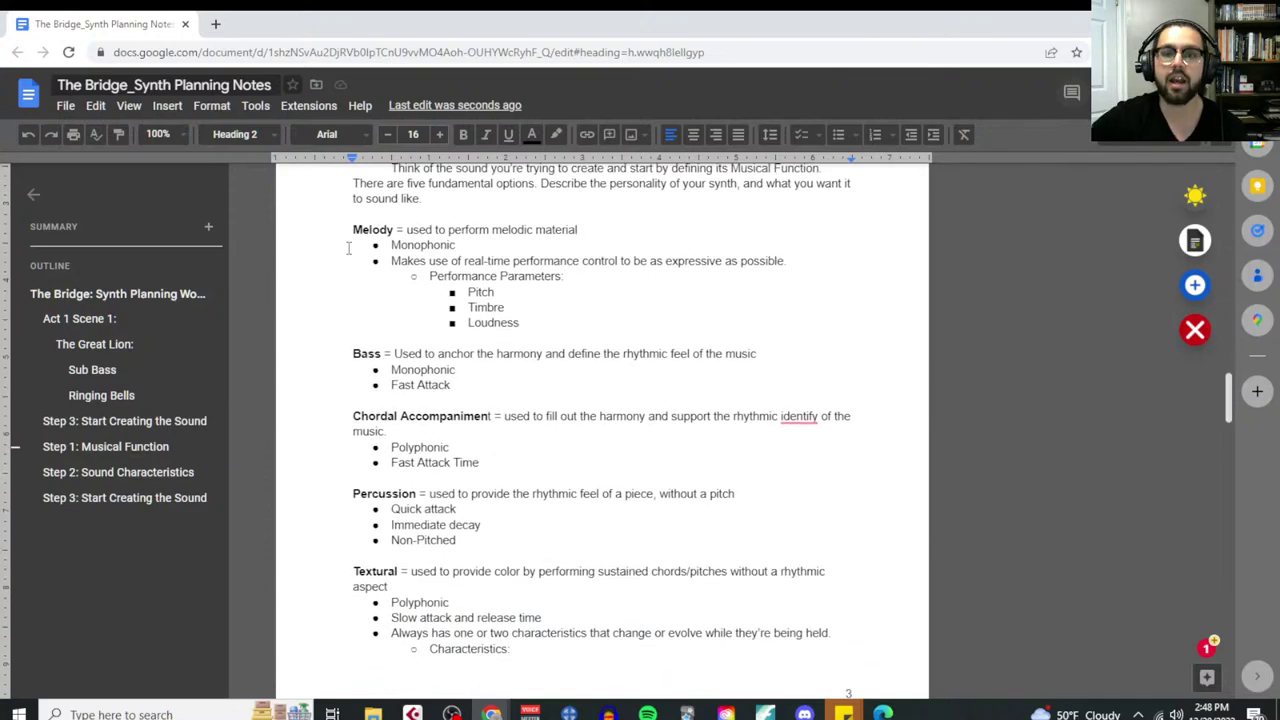
scroll(470, 507, "down", 3)
scroll(470, 507, "up", 5)
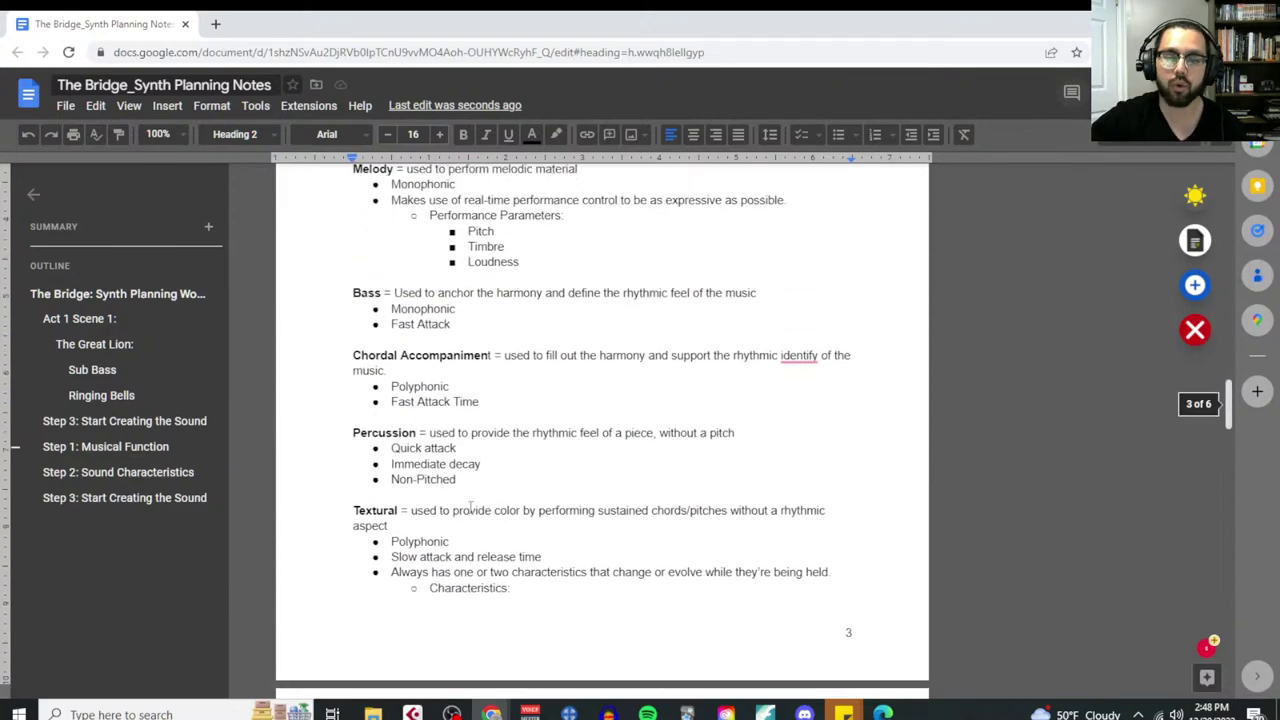
left_click_drag(349, 297, 600, 643)
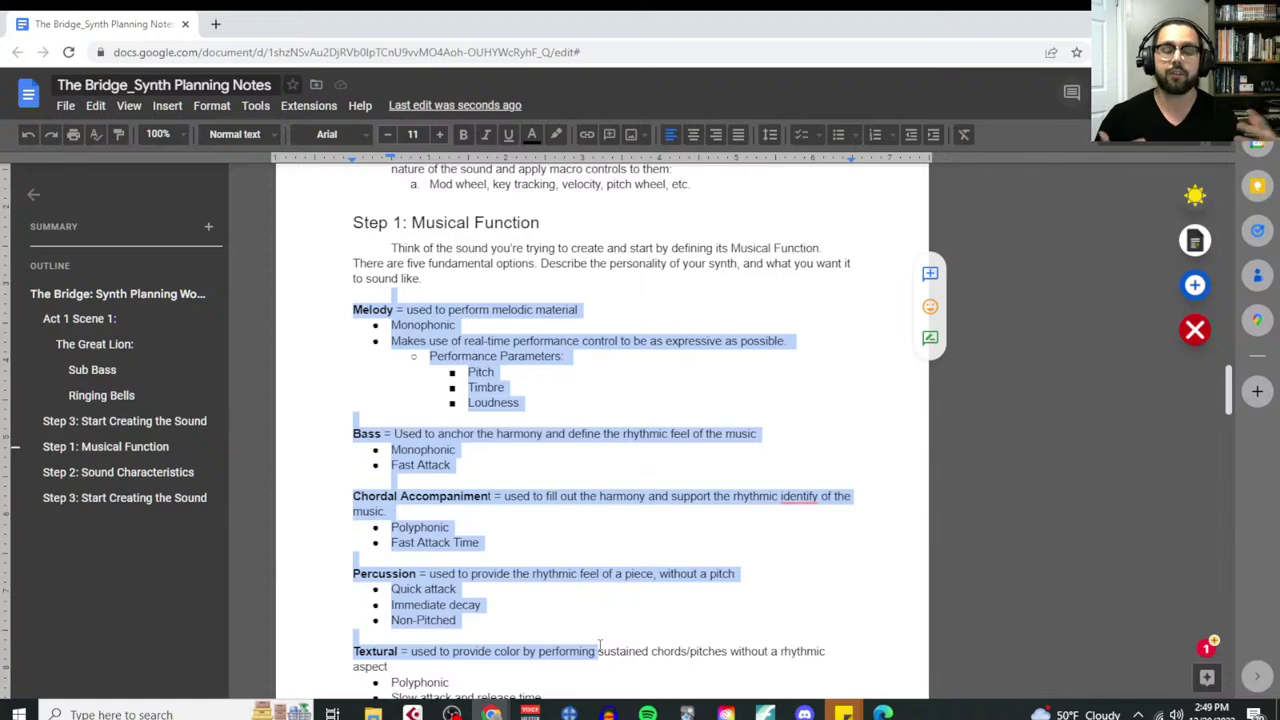
scroll(547, 592, "down", 3)
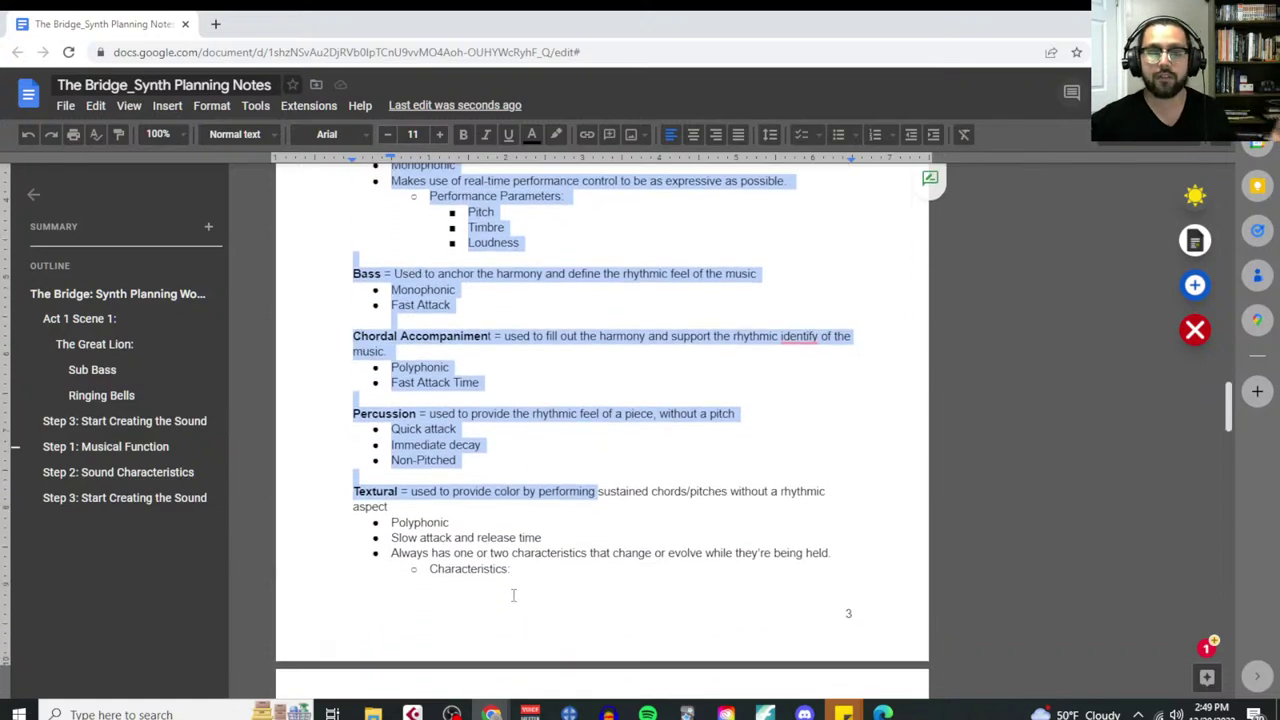
scroll(516, 594, "up", 1)
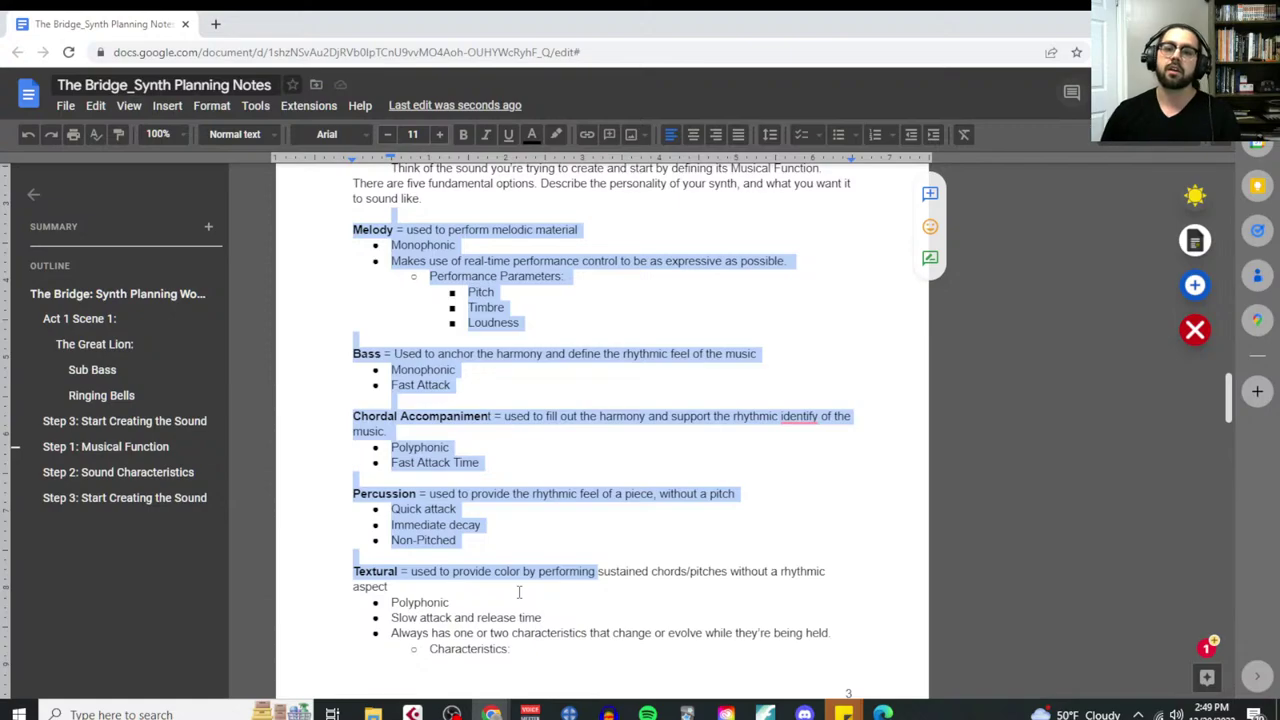
Examine the Melody function's points on monophony, real-time performance control, pitch and timbre
left_click_drag(482, 250, 393, 245)
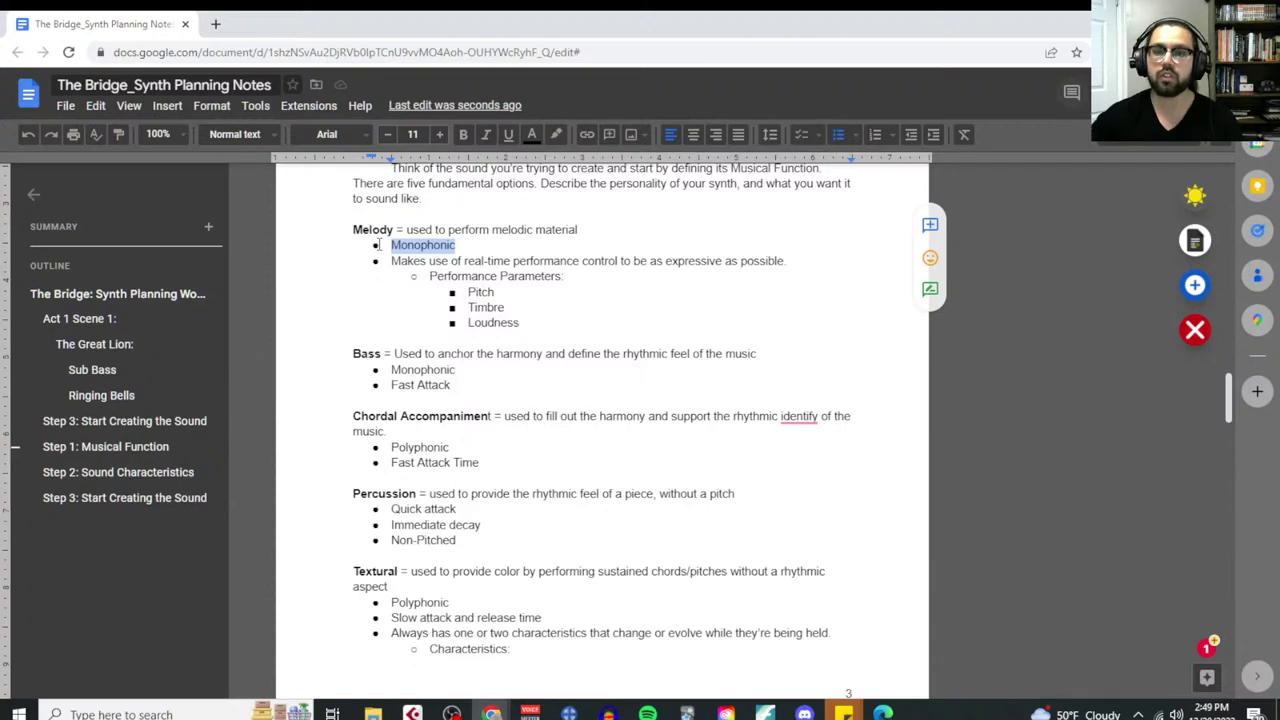
left_click_drag(797, 262, 377, 261)
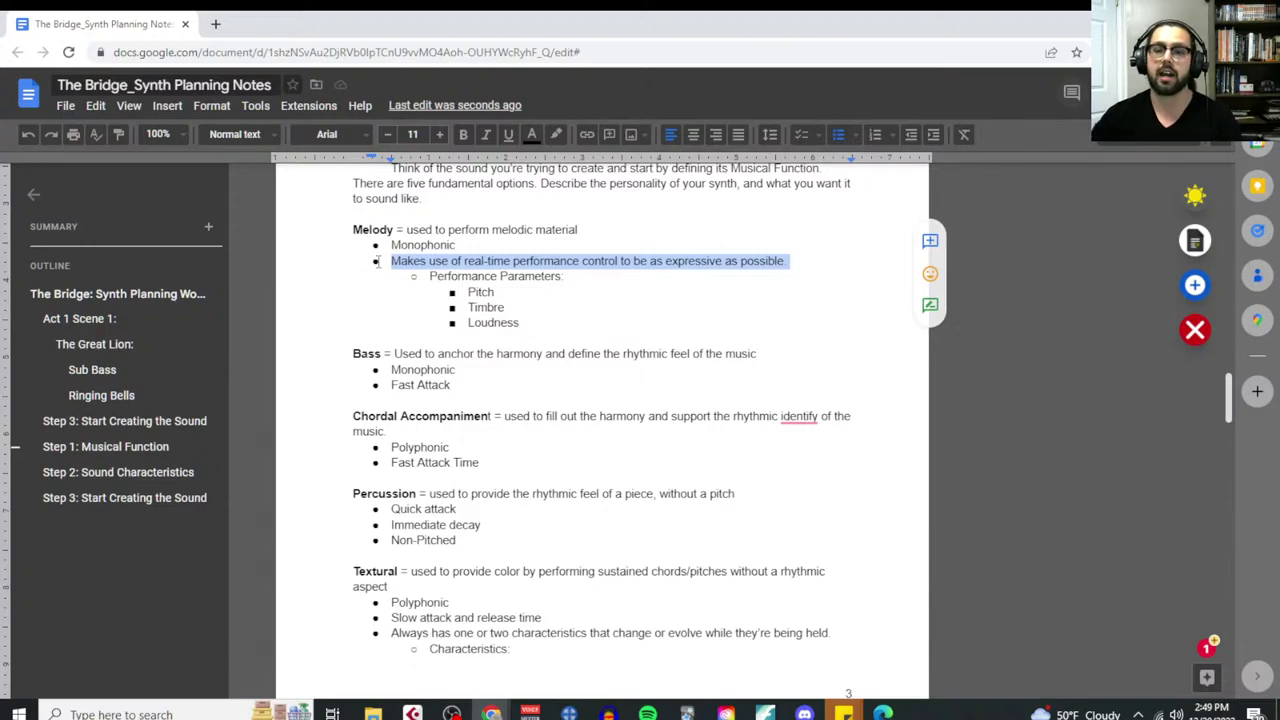
double_click(506, 291)
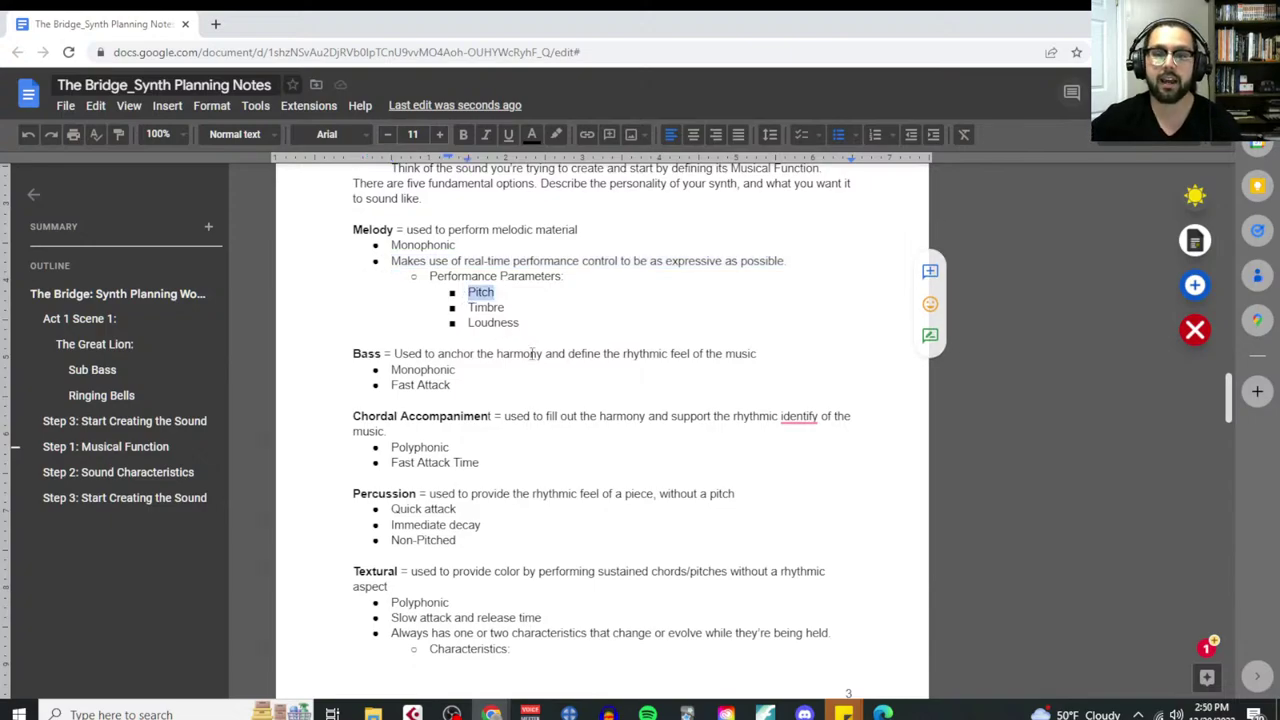
left_click_drag(508, 308, 471, 298)
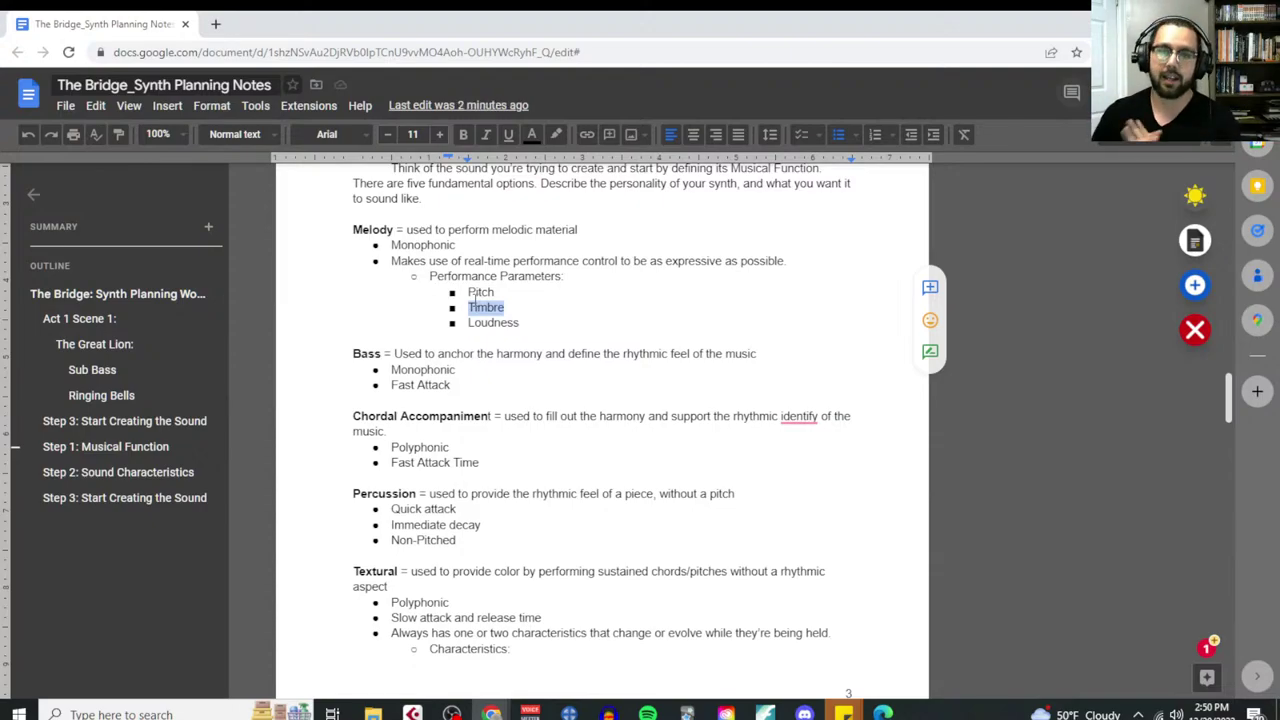
Examine the Bass function and the Chordal Accompaniment's rhythmic identity, harmony, polyphony and attack time points
left_click_drag(490, 386, 376, 341)
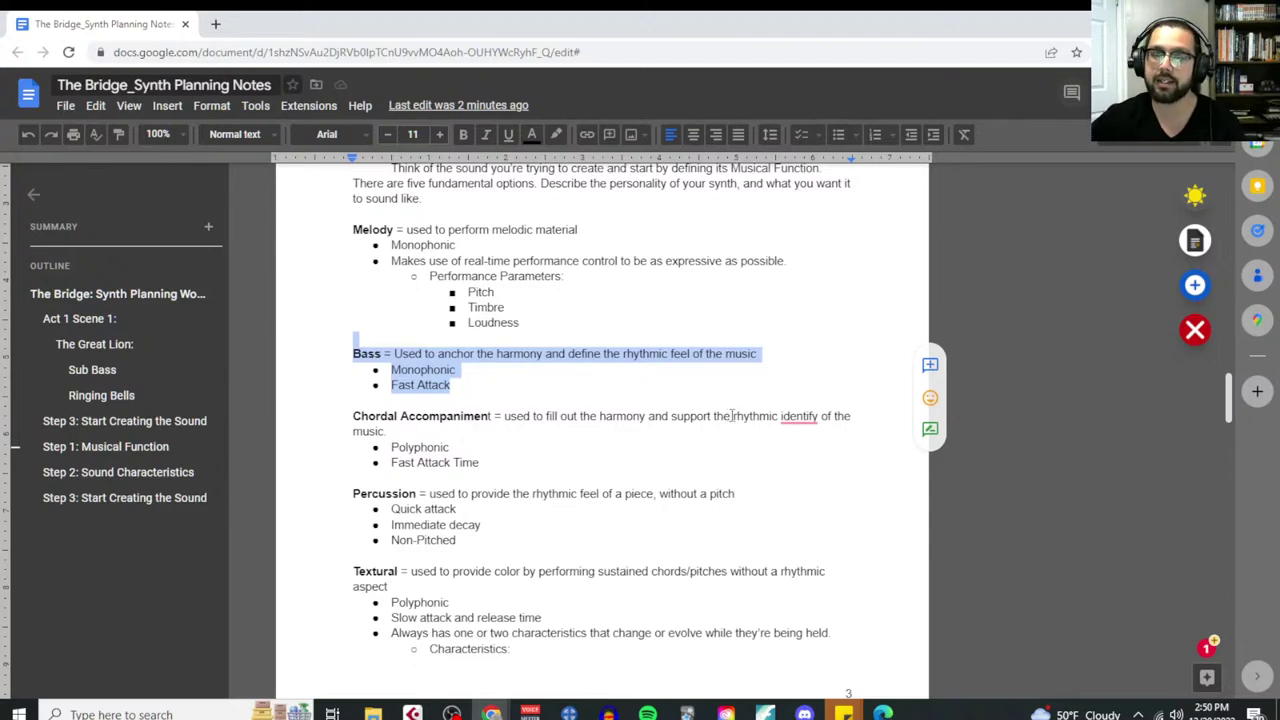
left_click_drag(733, 416, 824, 420)
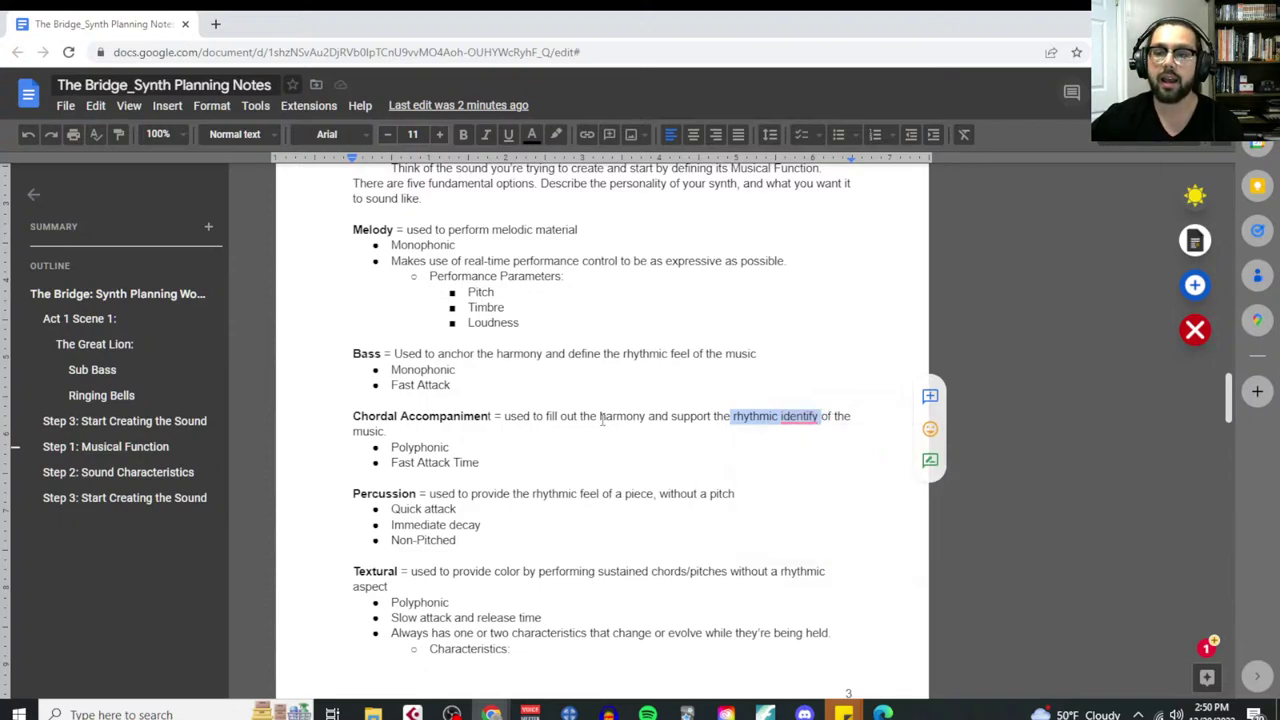
left_click_drag(601, 418, 640, 418)
left_click_drag(458, 447, 399, 463)
left_click_drag(480, 463, 386, 464)
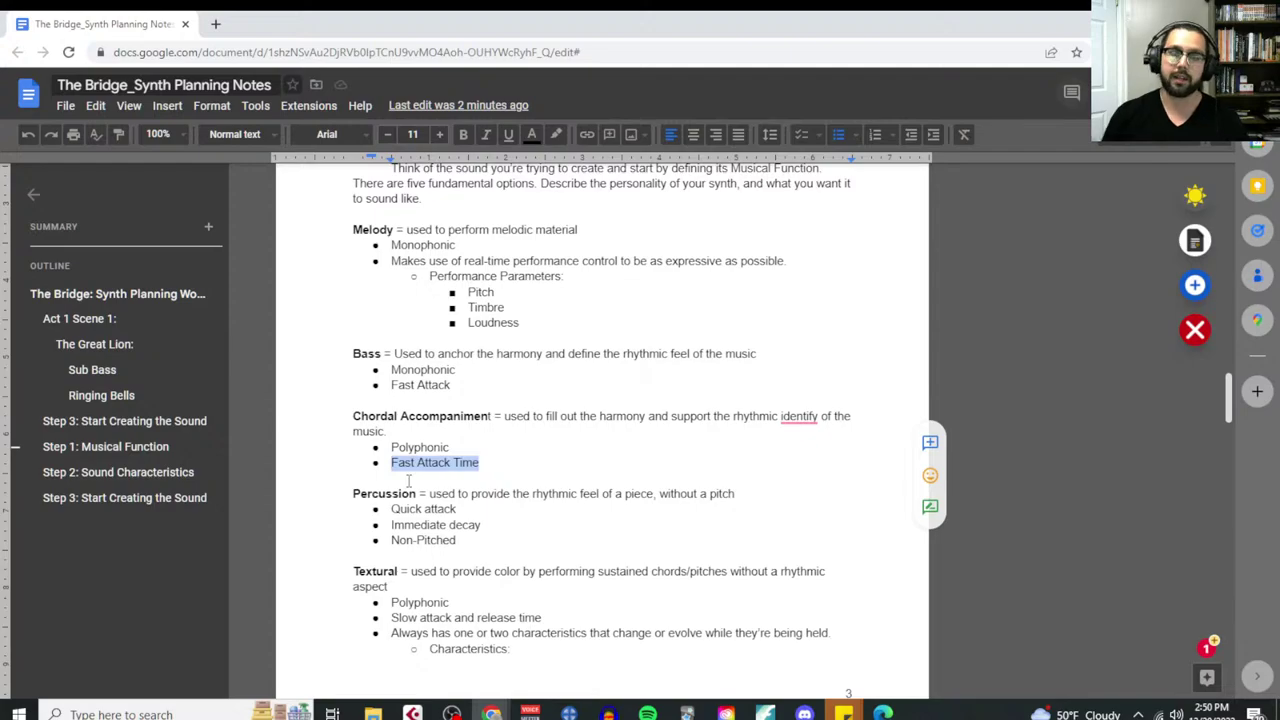
Switch to the Cubase project, select the Piano track and close the Massive instrument window
key("ctrl+super+Right")
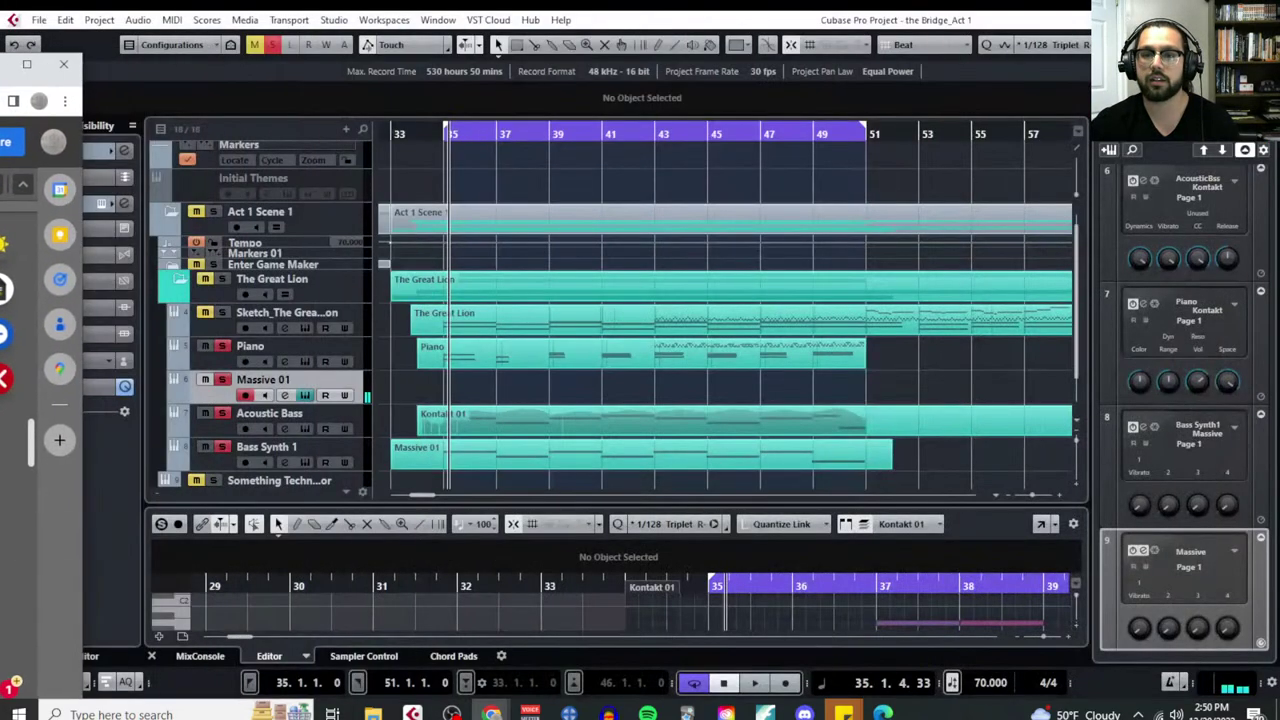
left_click(361, 342)
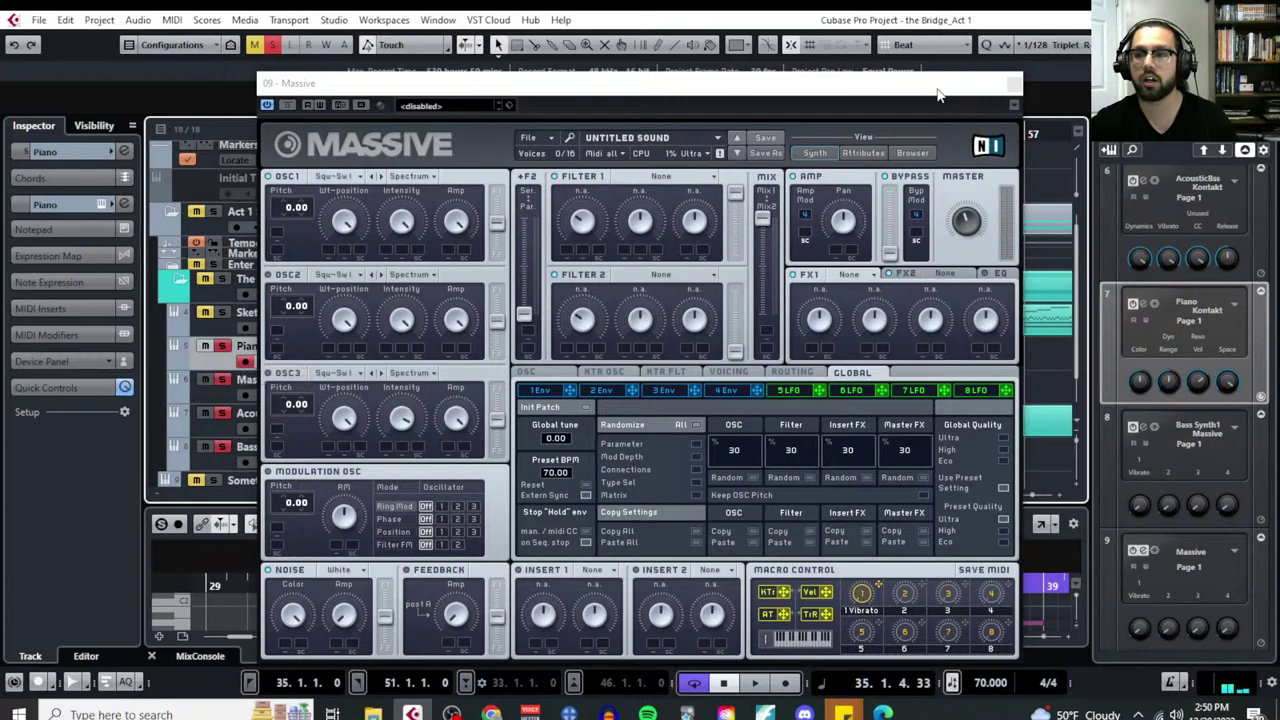
left_click(1013, 83)
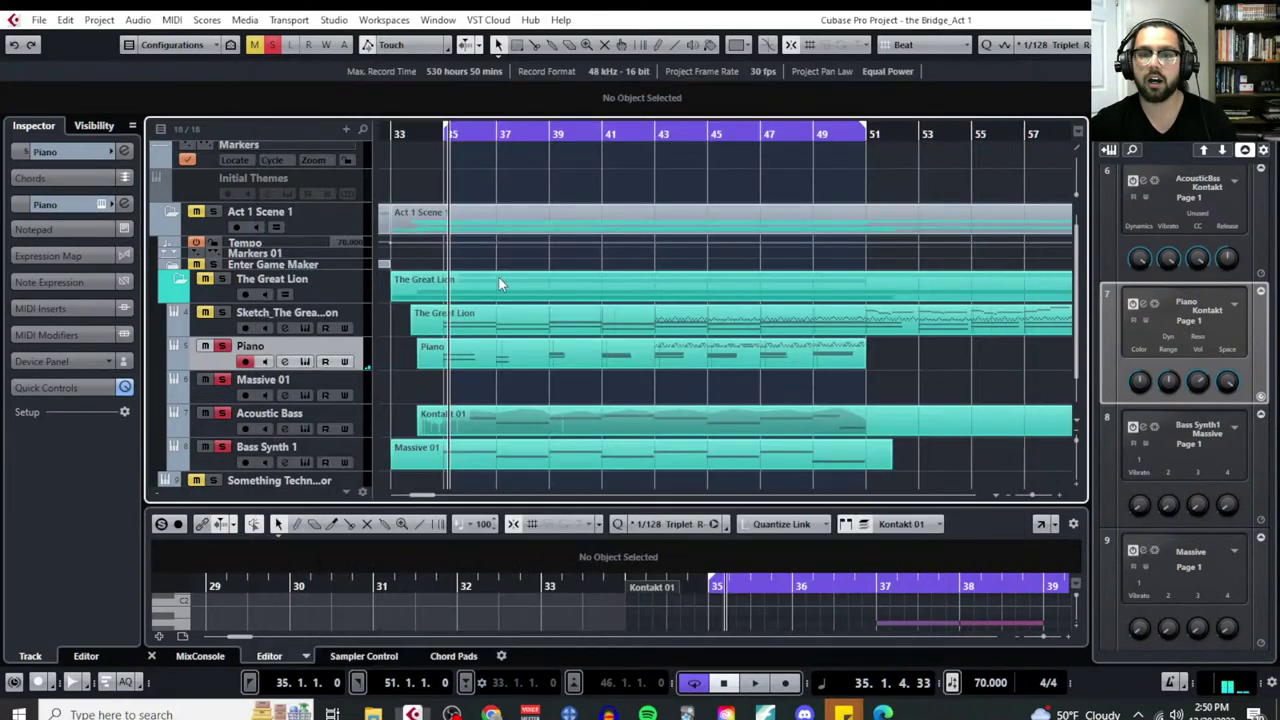
Return to the planning notes and examine the Percussion function's attack and decay and the Textural function's attack and release
left_click(360, 423)
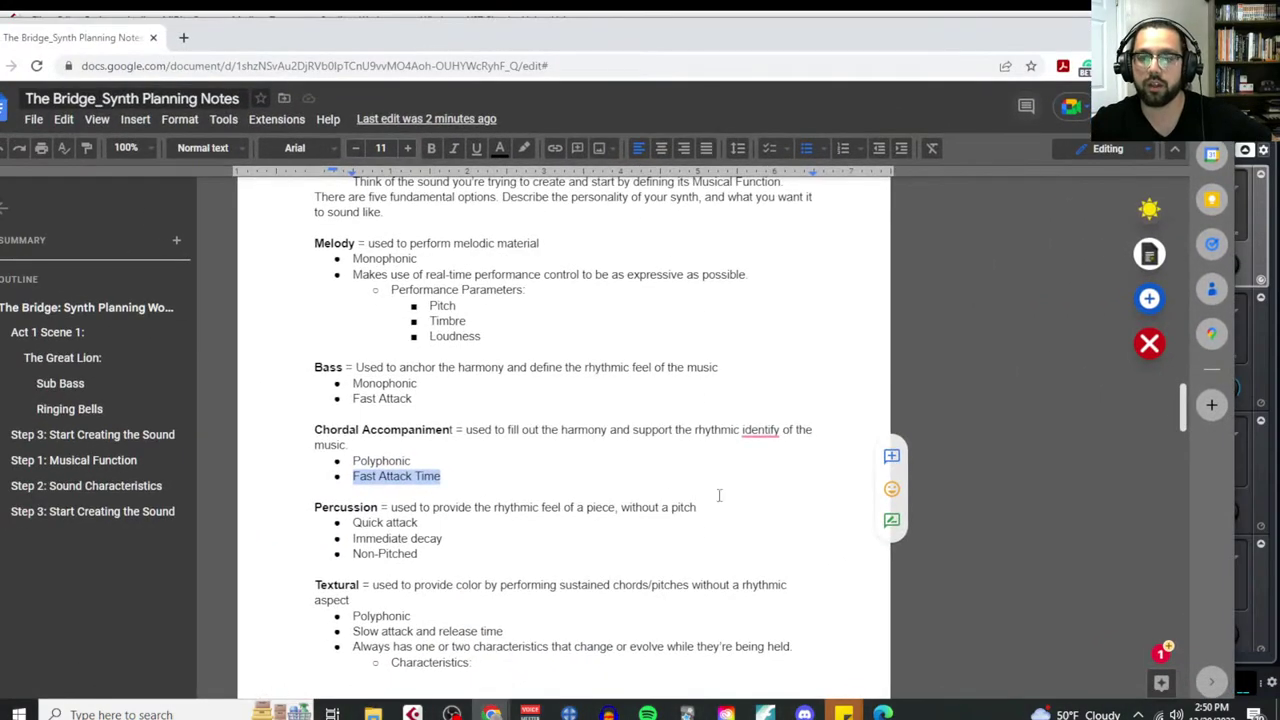
scroll(484, 532, "down", 1)
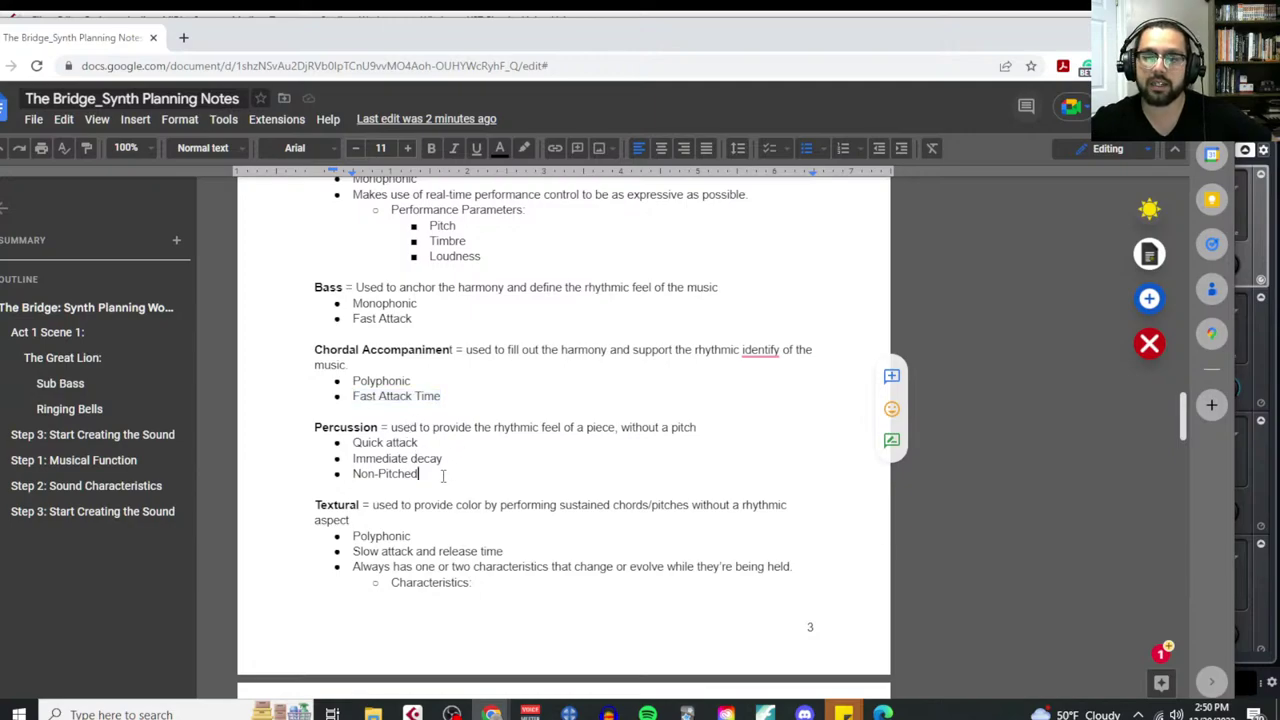
double_click(440, 473)
left_click_drag(448, 461, 339, 447)
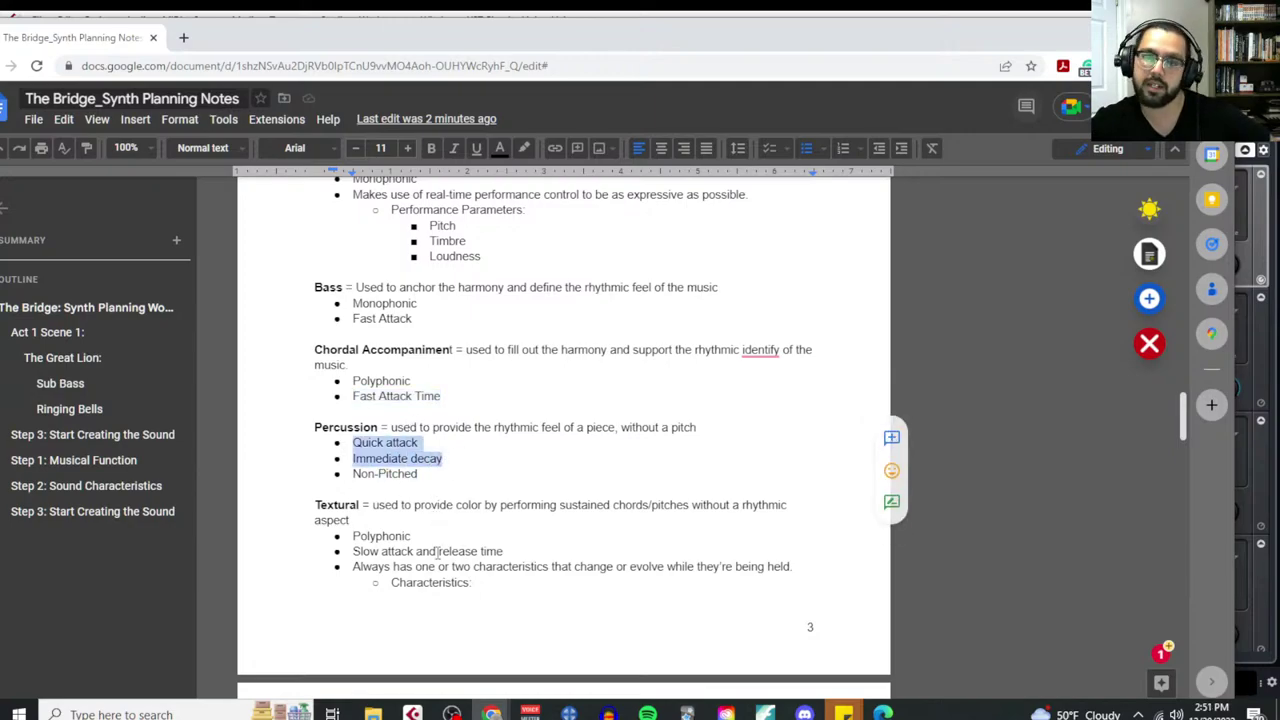
scroll(437, 553, "down", 3)
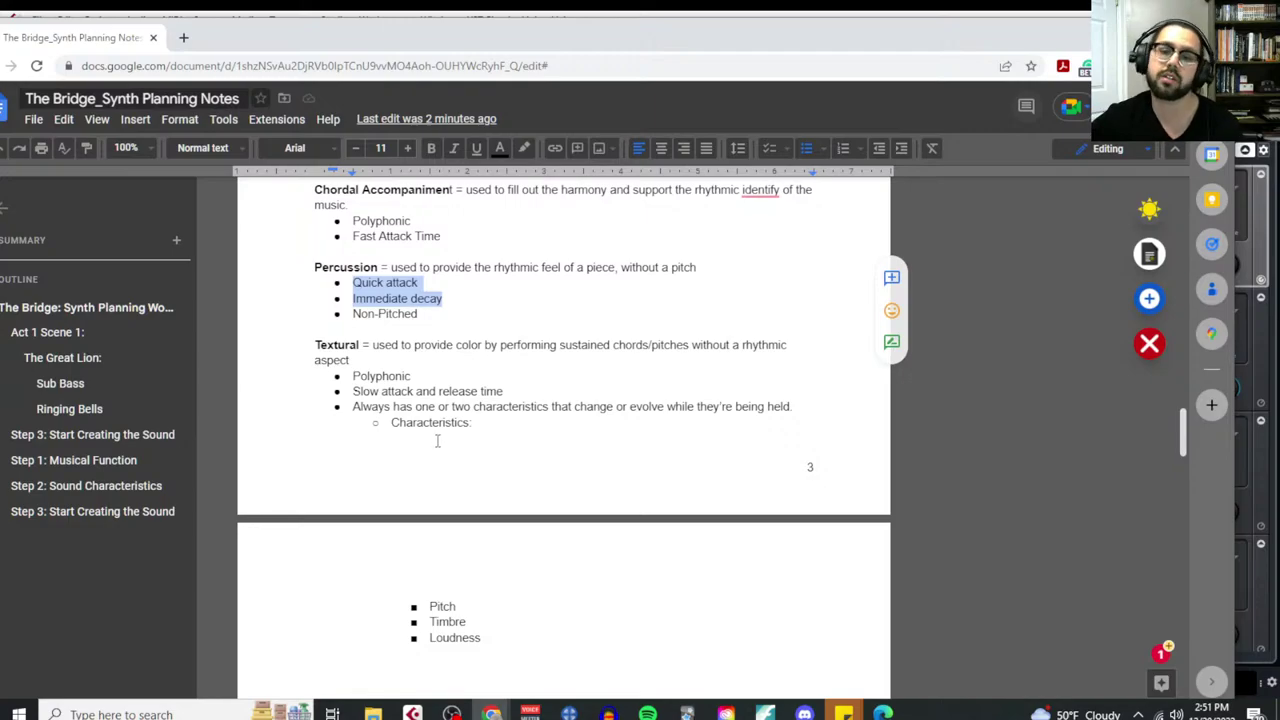
left_click_drag(522, 391, 342, 397)
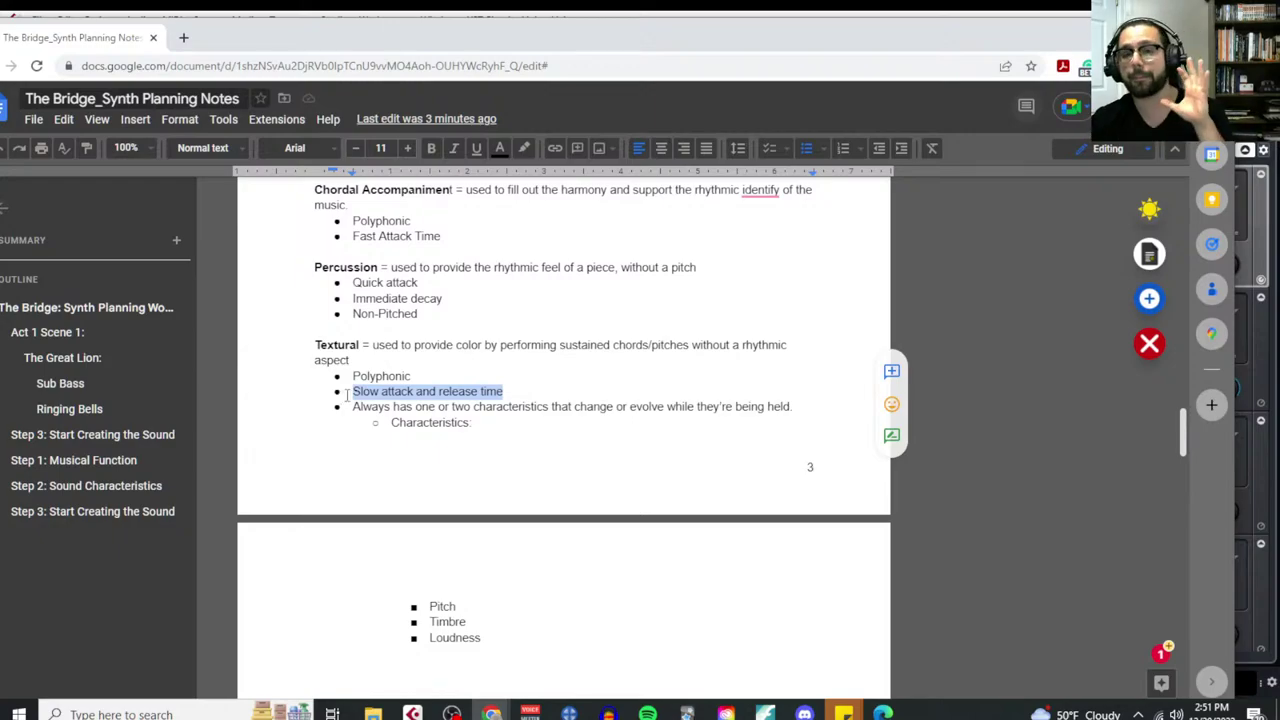
Add a bold "Musical Function:" line under the Ringing Bells heading in the planning notes
scroll(347, 395, "up", 15)
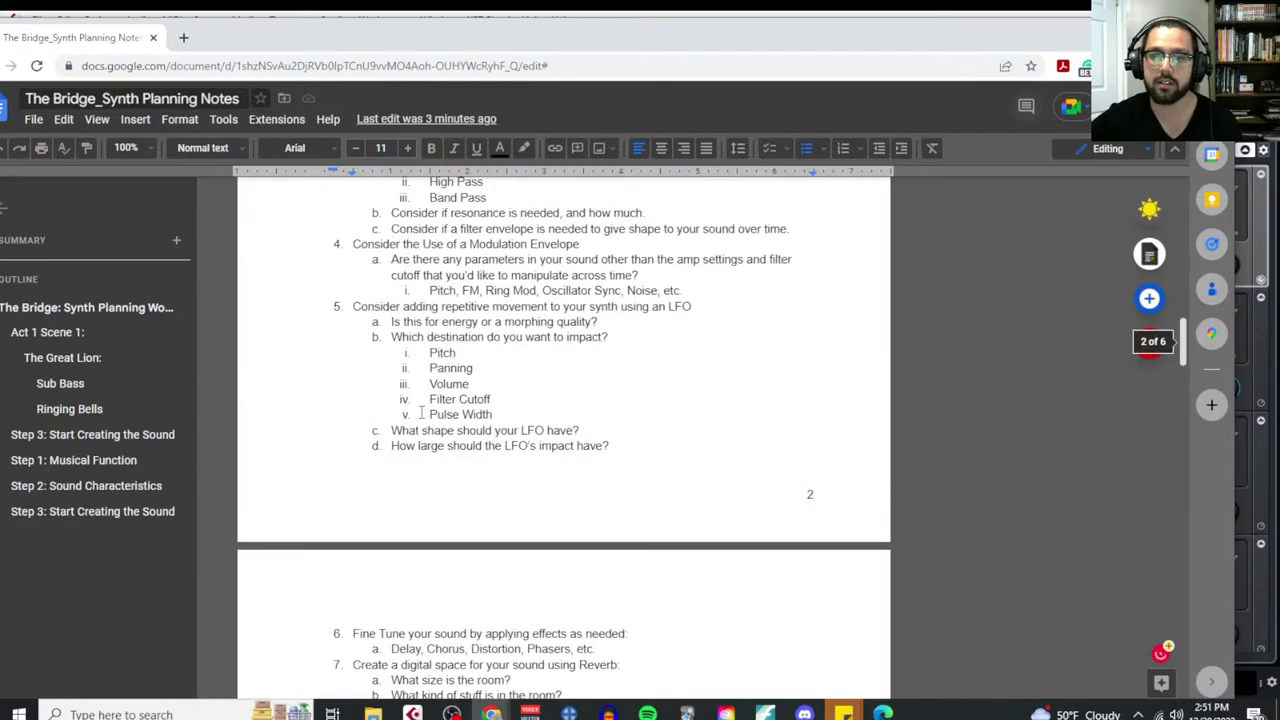
left_click(88, 412)
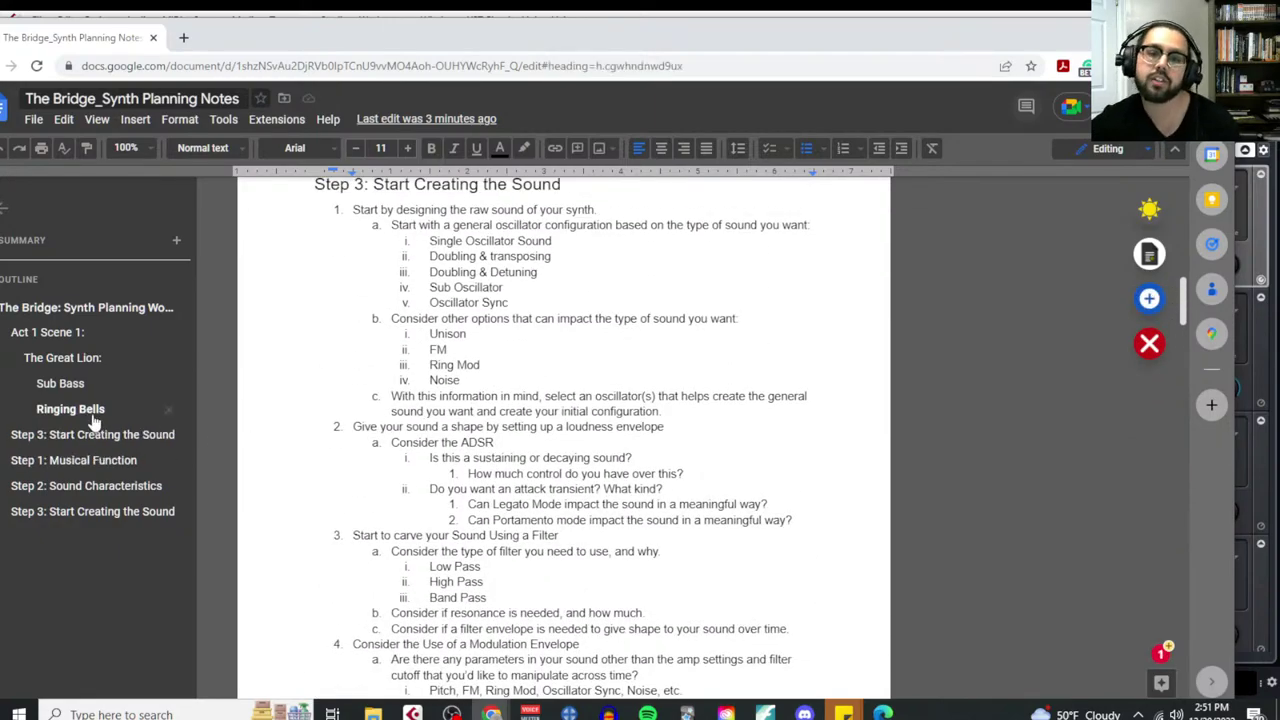
left_click(443, 239)
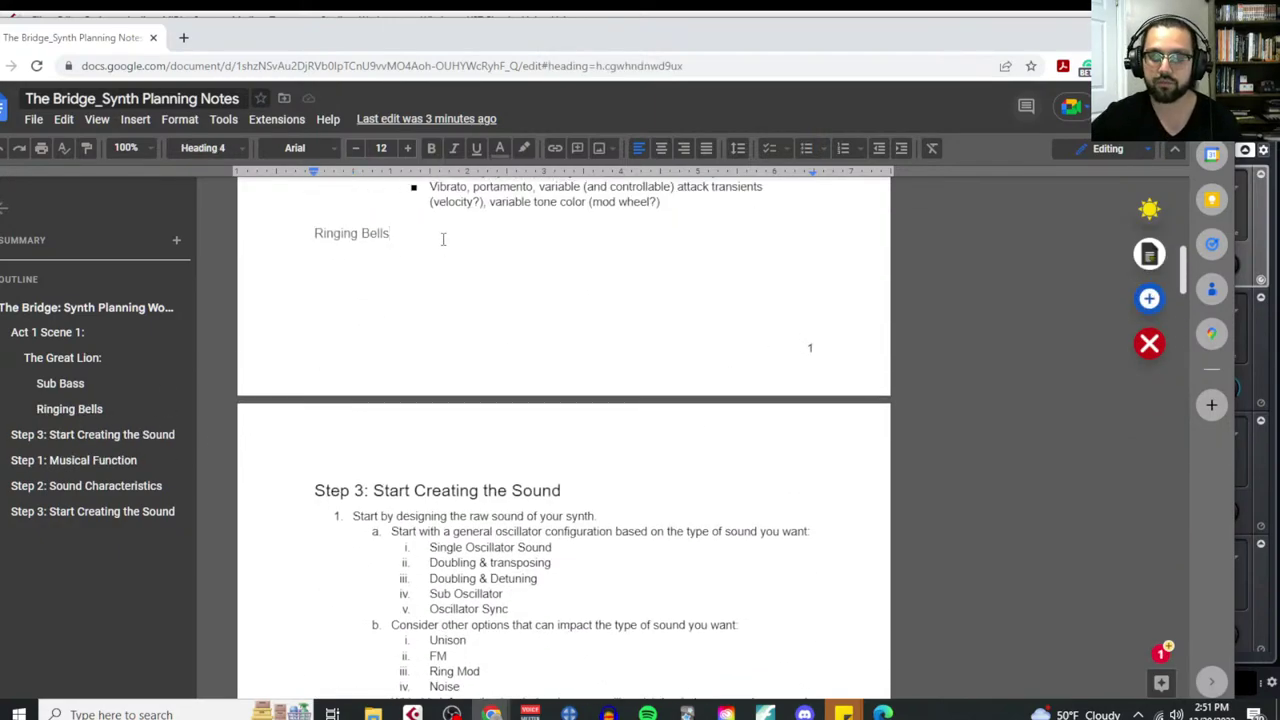
key("Return")
key("ctrl+Home")
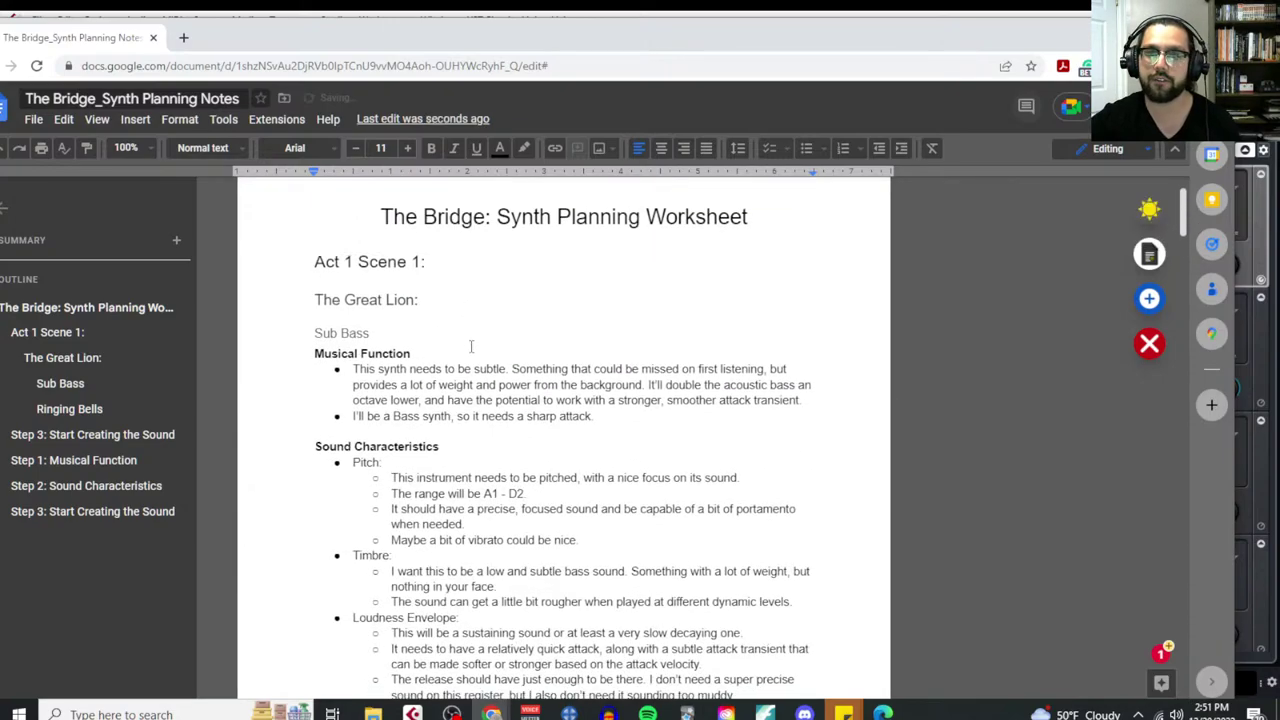
key("ctrl+b")
type("Musi")
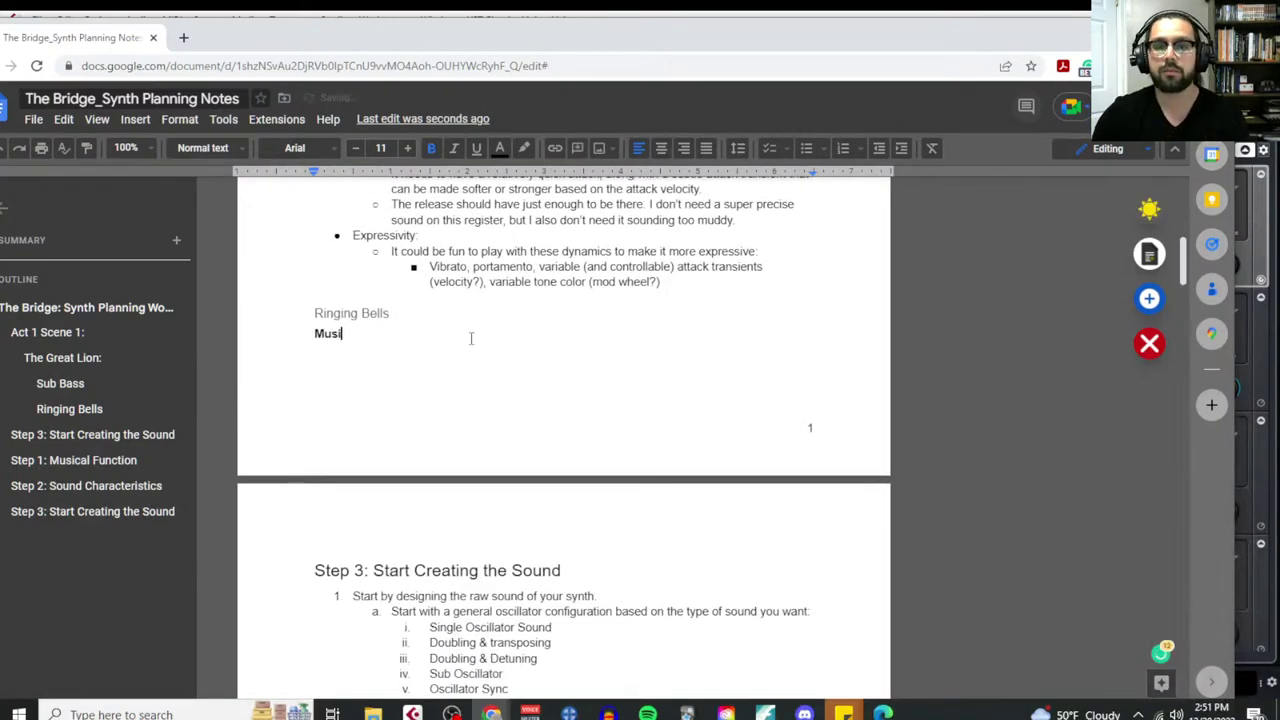
type("cal Function:")
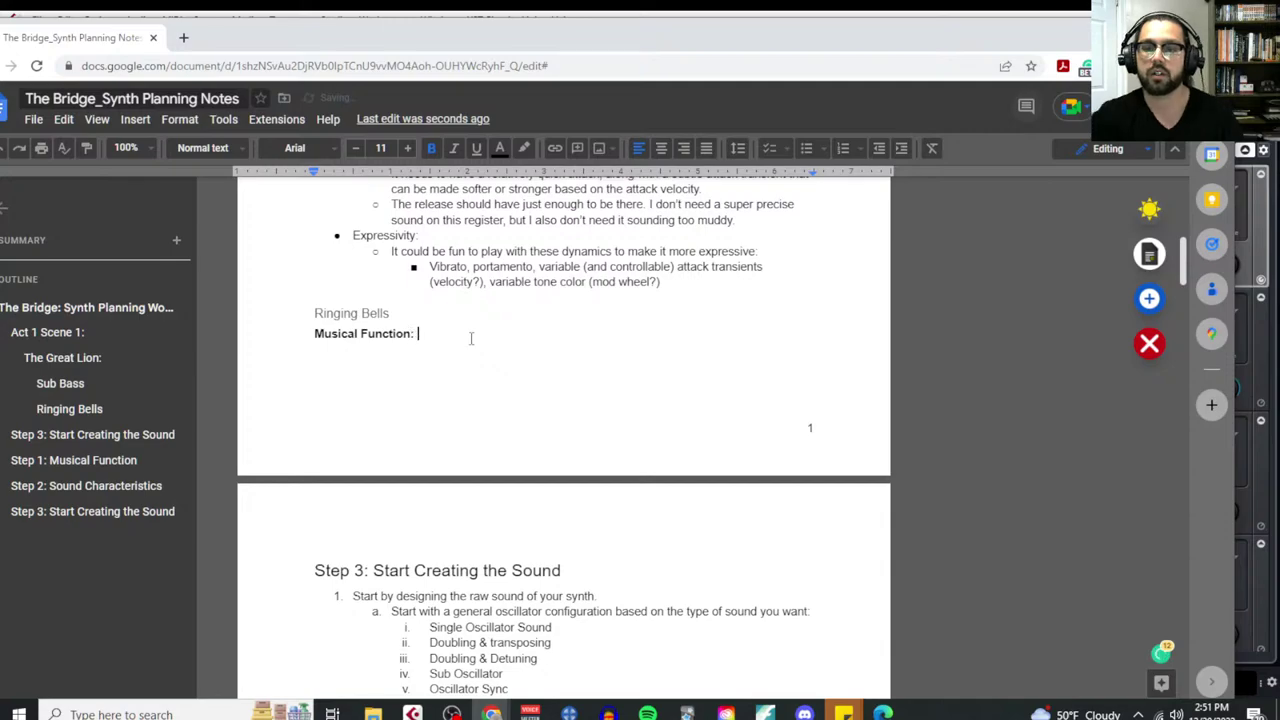
Delete the duplicate "Step 3: Start Creating the Sound" section that sits between Ringing Bells and "Step 1: Musical Function"
scroll(471, 338, "down", 15)
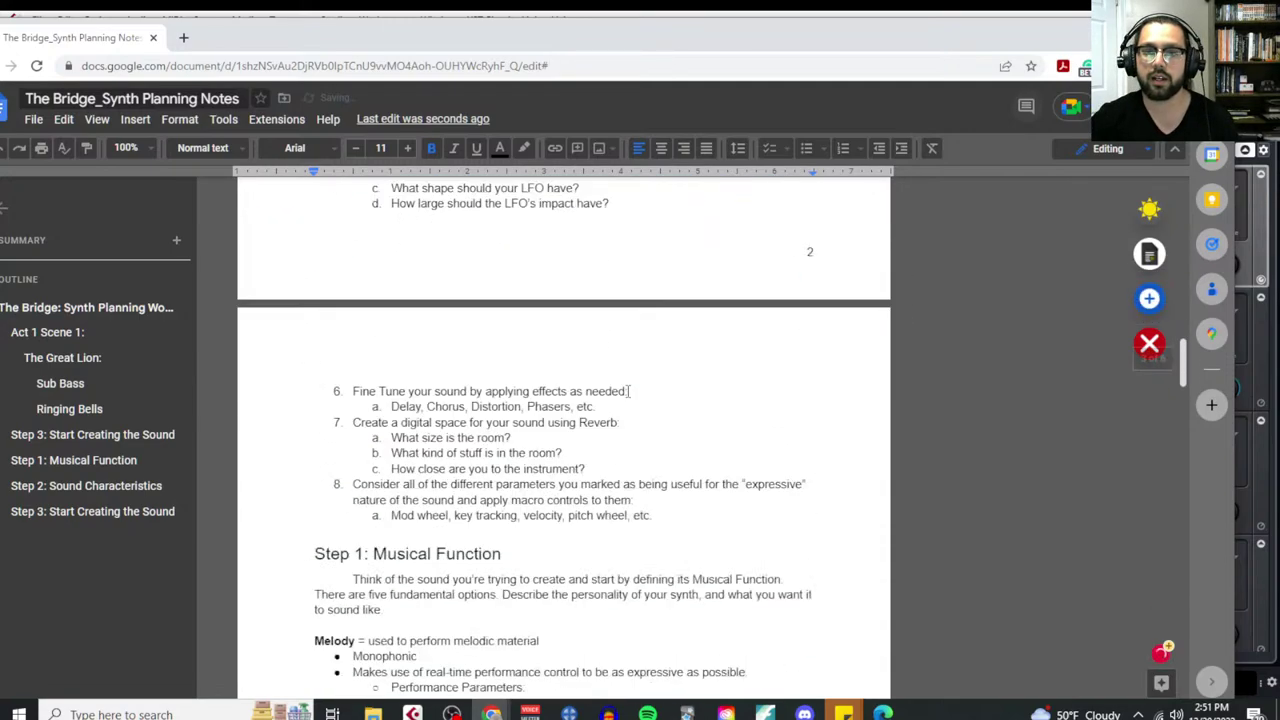
left_click_drag(629, 391, 663, 343)
key("BackSpace")
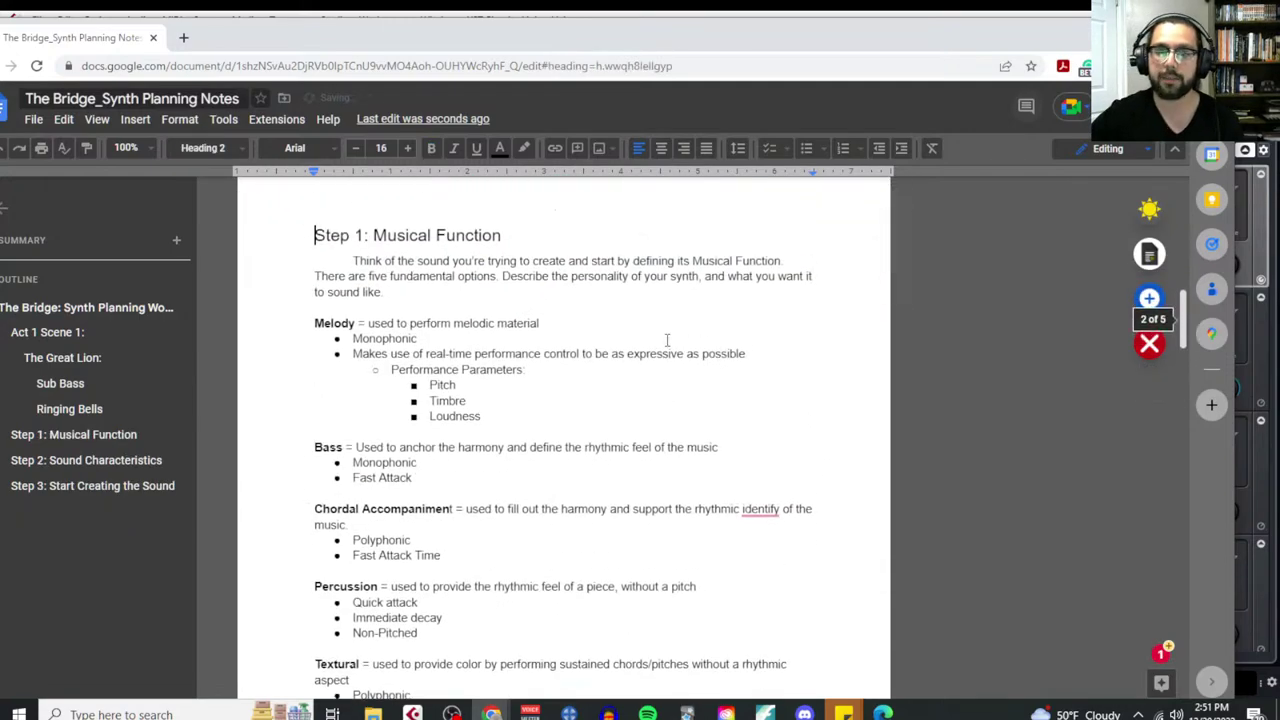
Start a bulleted list under the Ringing Bells Musical Function line with "I want this synth to function as a pedal tone."
scroll(390, 403, "up", 4)
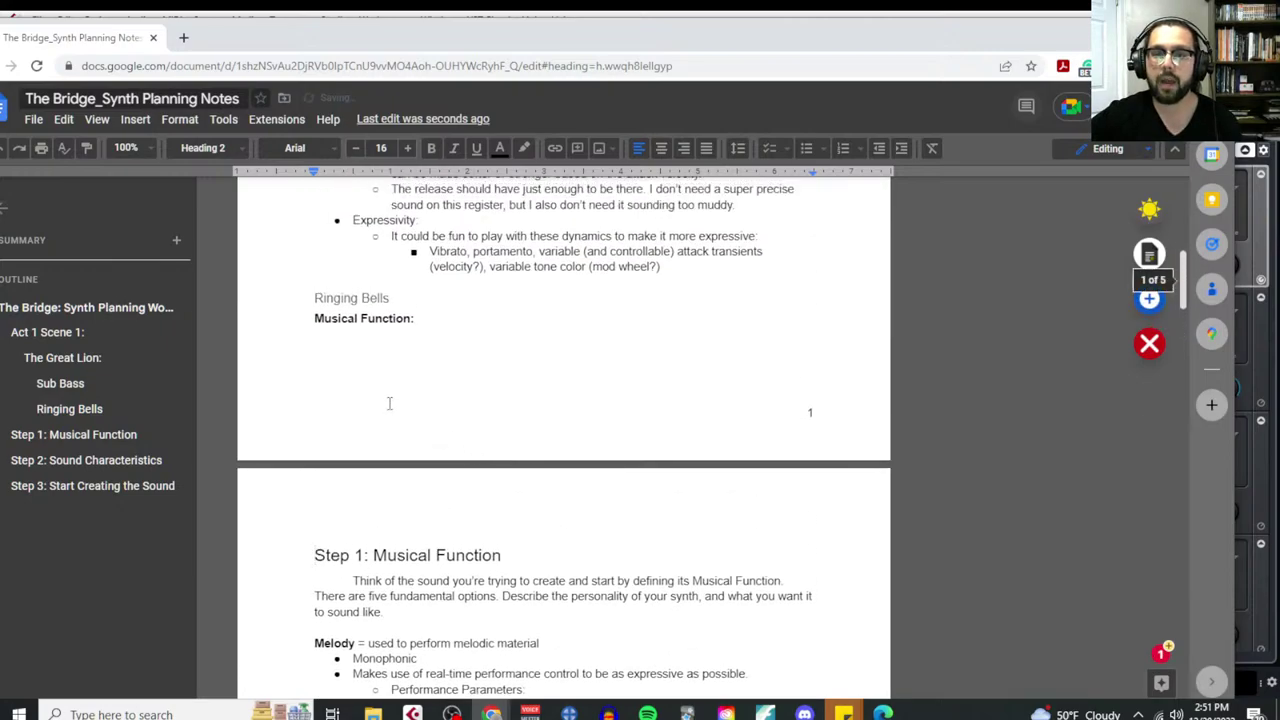
left_click(390, 403)
left_click(806, 148)
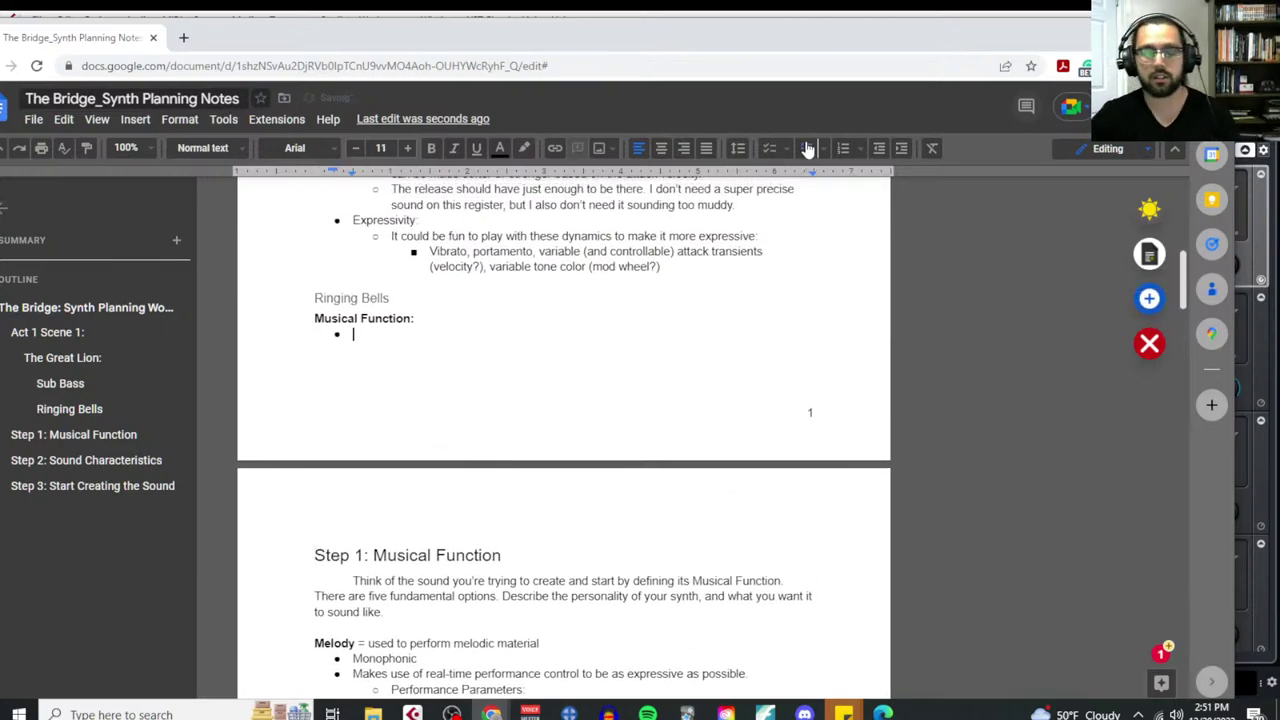
type("I w")
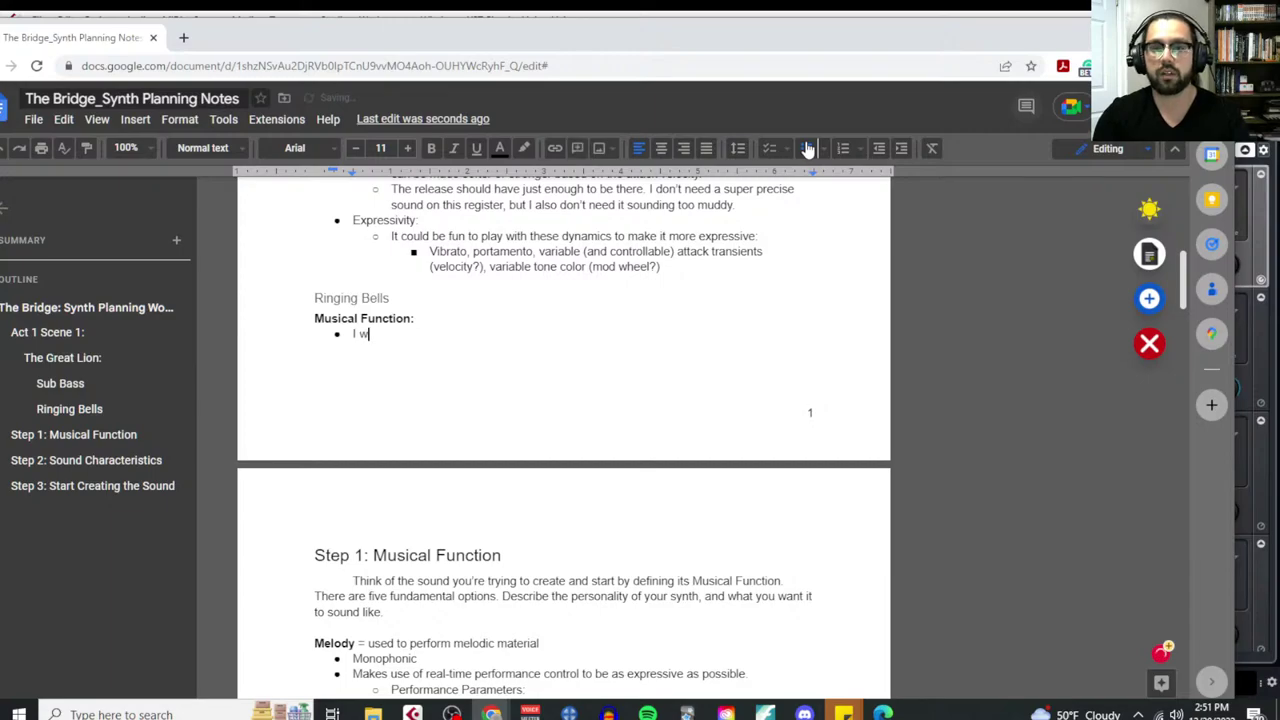
type("ant this synth to ")
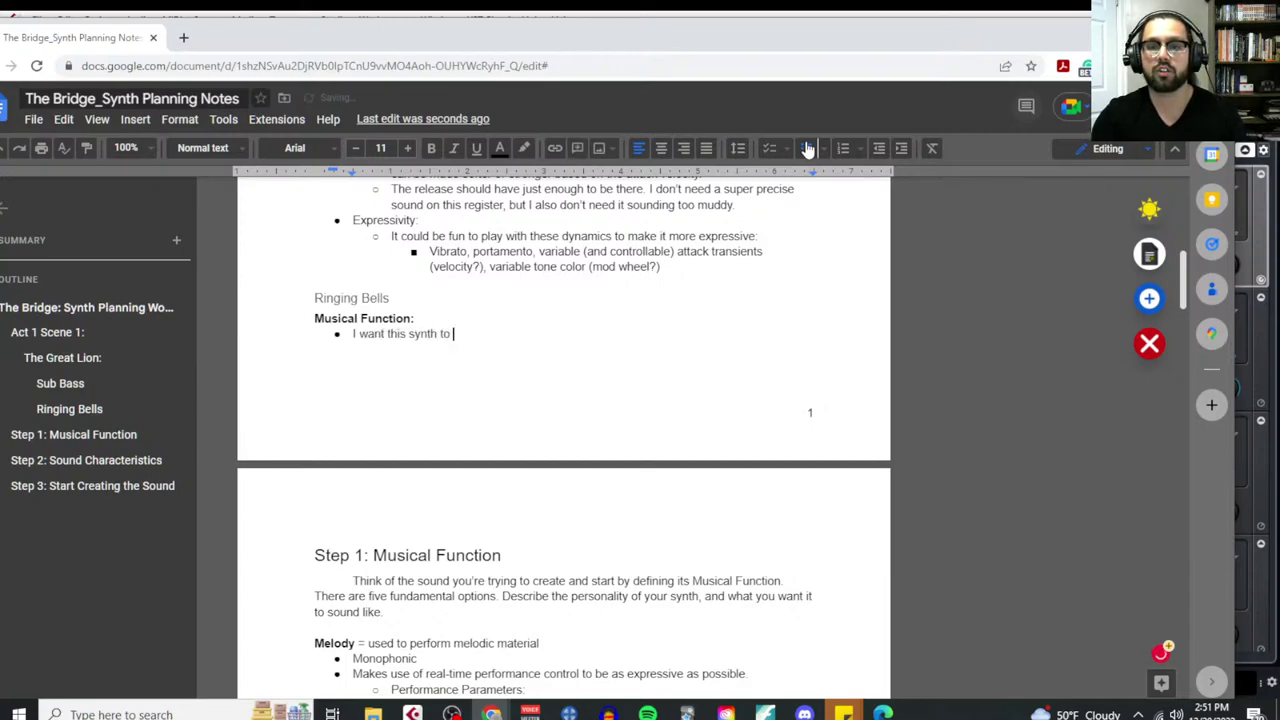
type("function as a pedal tone. Sopmethi")
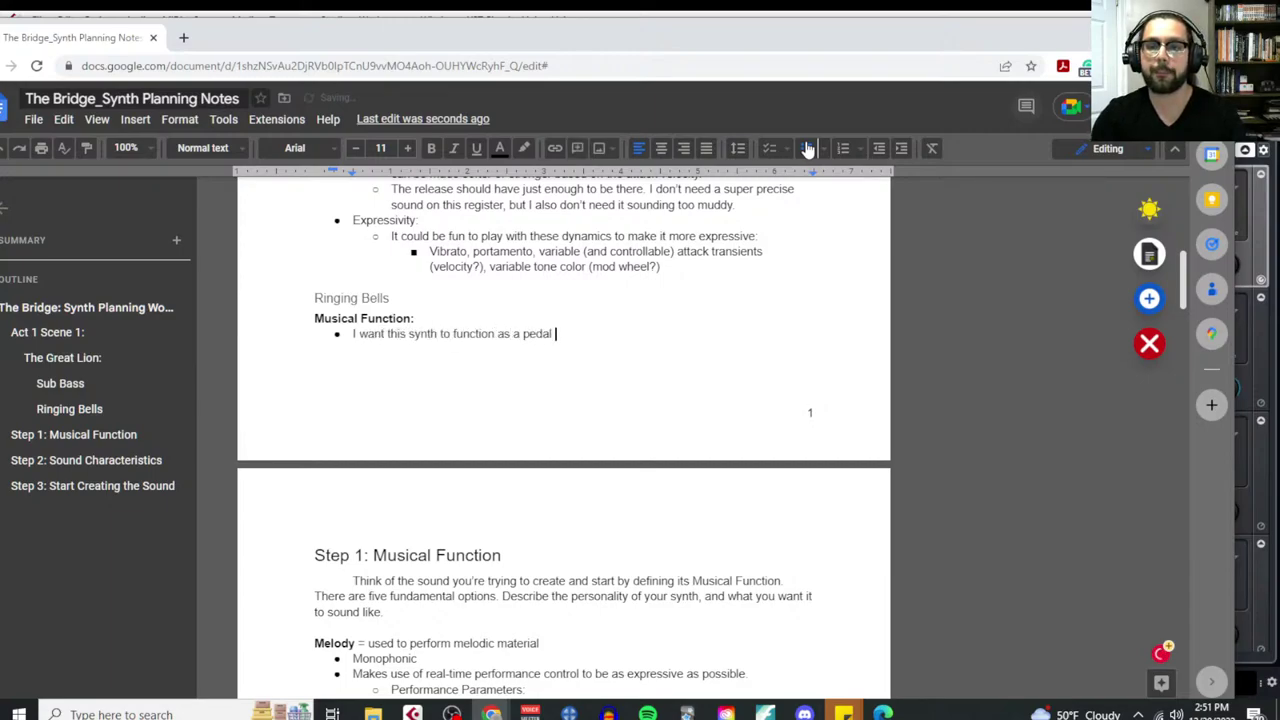
Continue the Musical Function bullet with "Something playing above the other sounds,", correcting the misspelled start of the sentence
key("BackSpace")
key("BackSpace")
key("BackSpace")
key("BackSpace")
key("BackSpace")
key("BackSpace")
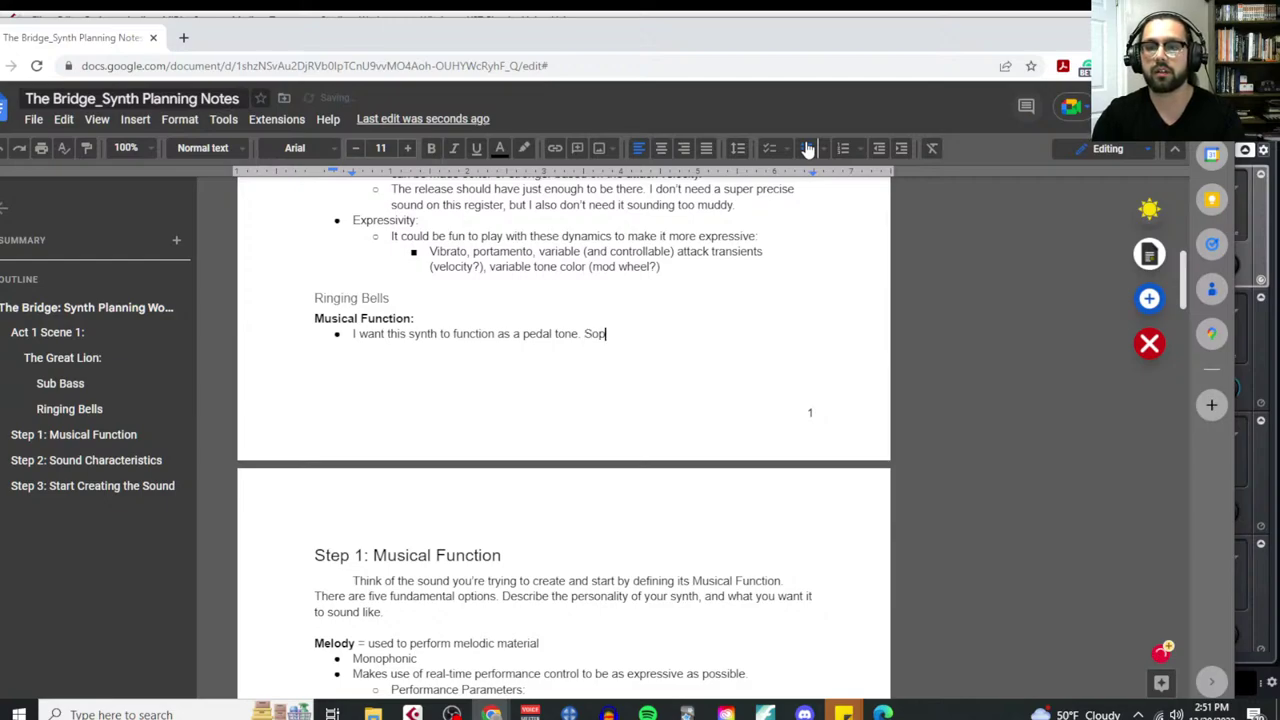
type("omething")
key("BackSpace")
key("BackSpace")
key("BackSpace")
key("BackSpace")
key("BackSpace")
key("BackSpace")
key("BackSpace")
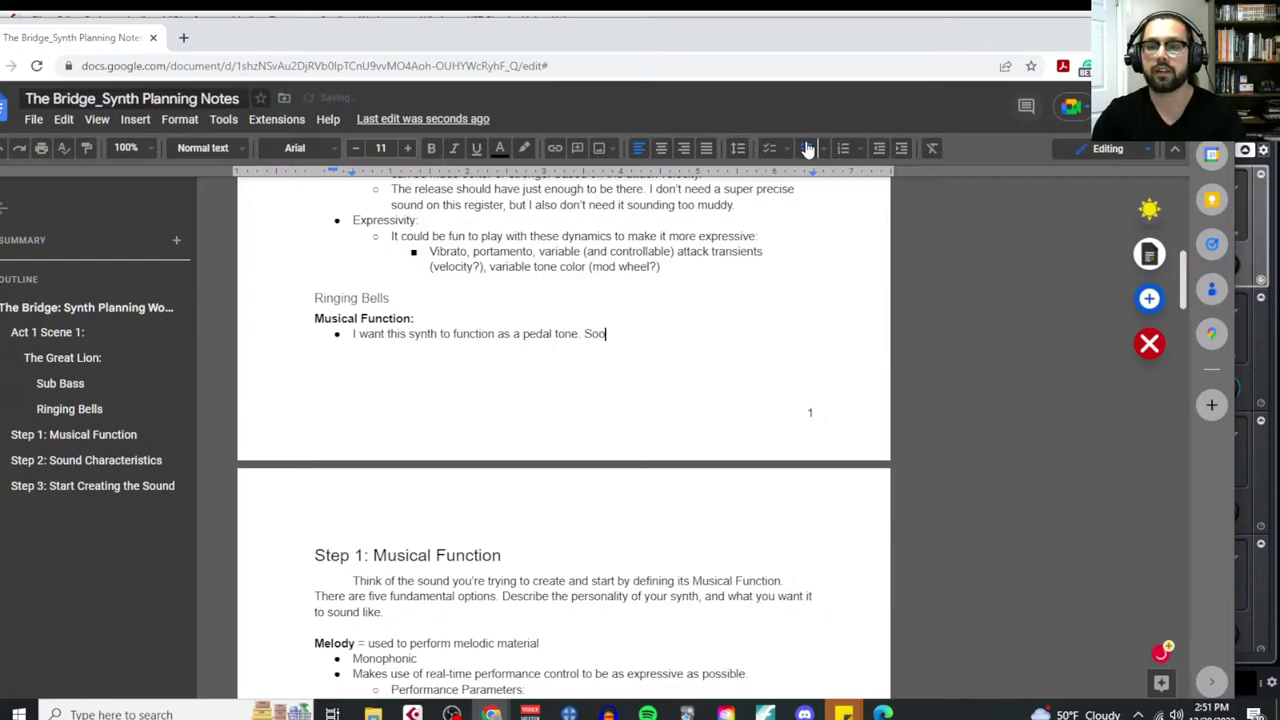
type("mething playin")
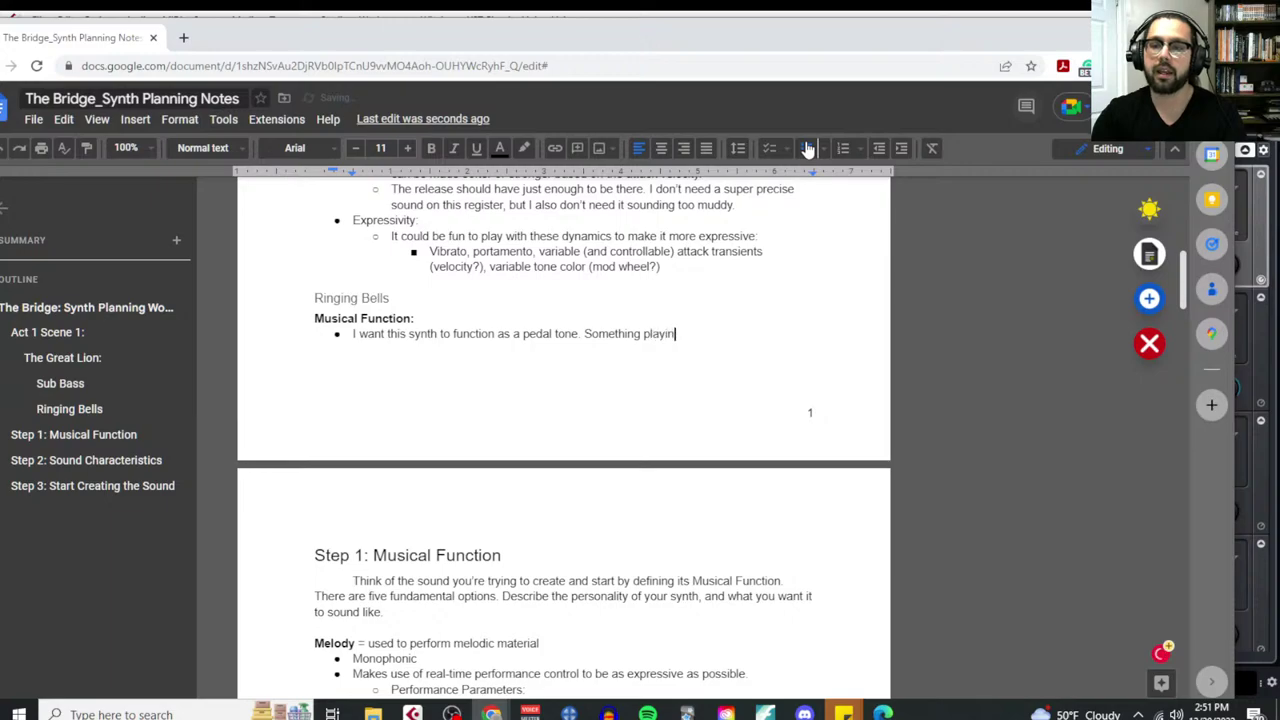
type("g above the other sound")
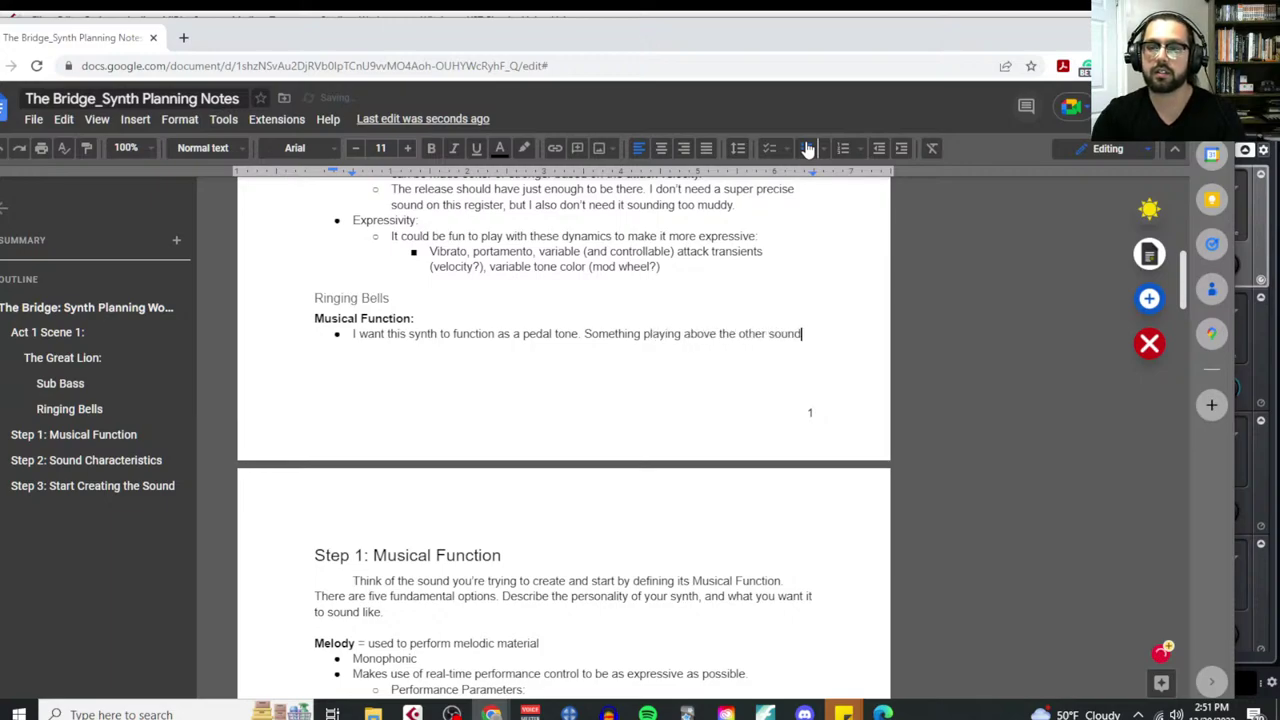
type("s, ")
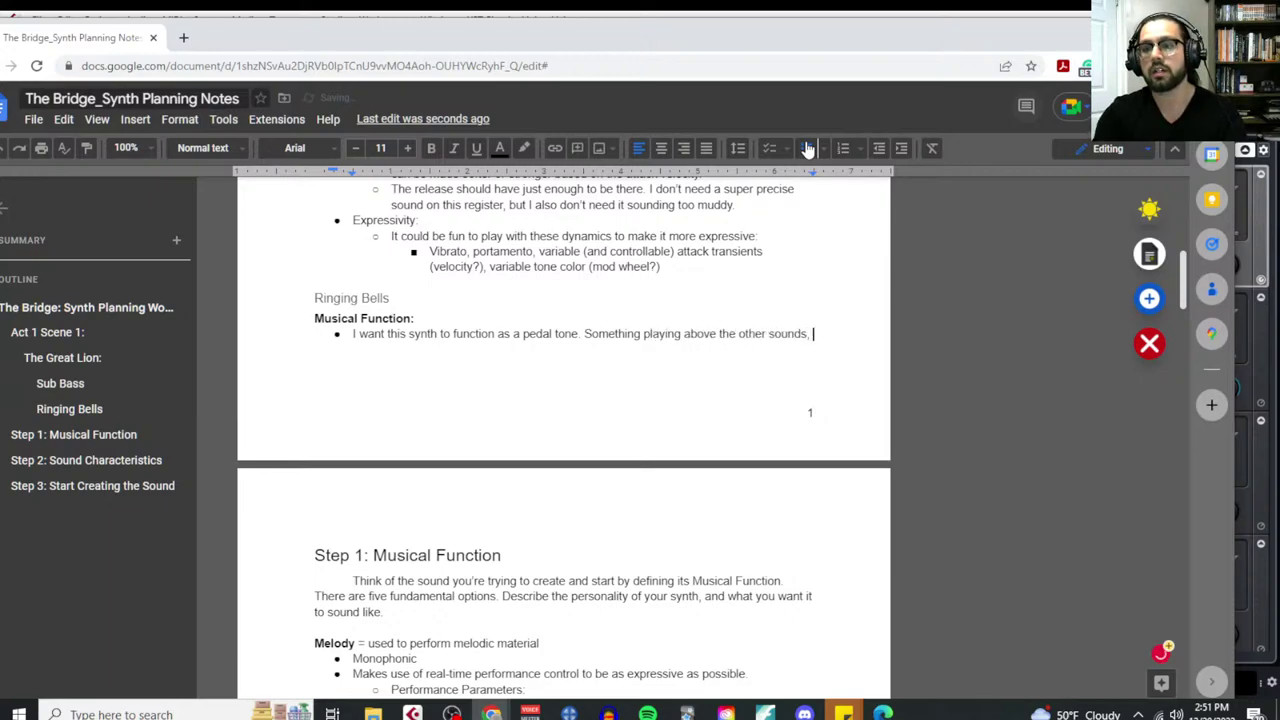
Complete the bullet's second sentence with "that sounds a bit like a ringing bell (glockenspiel playing tremolo)"
type("that sounds")
key("BackSpace")
key("BackSpace")
key("BackSpace")
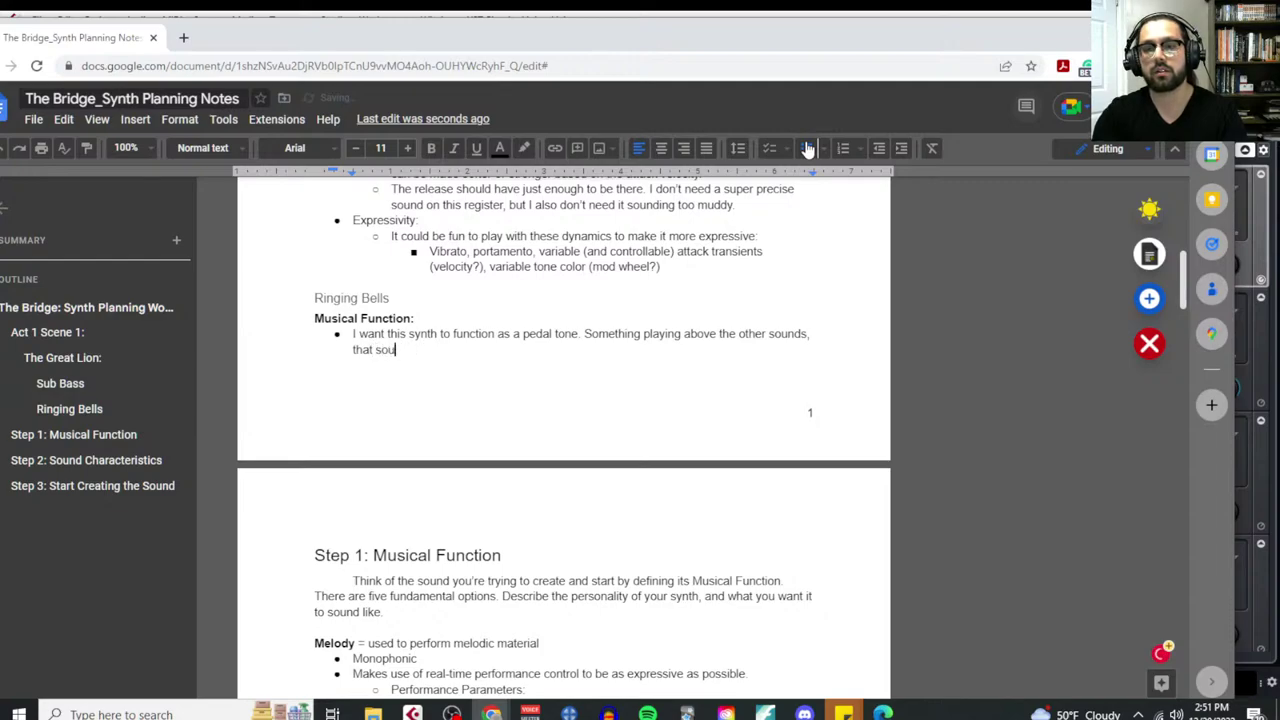
type("nds a bit like ")
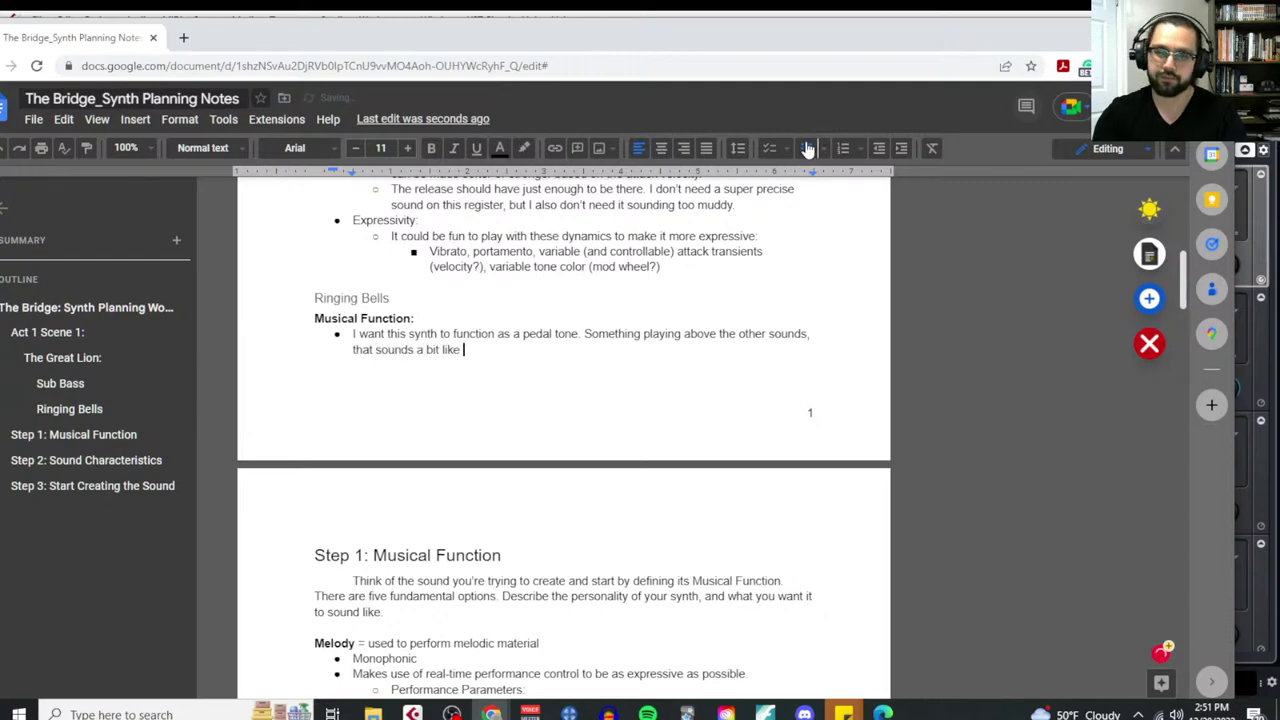
type("an alarm")
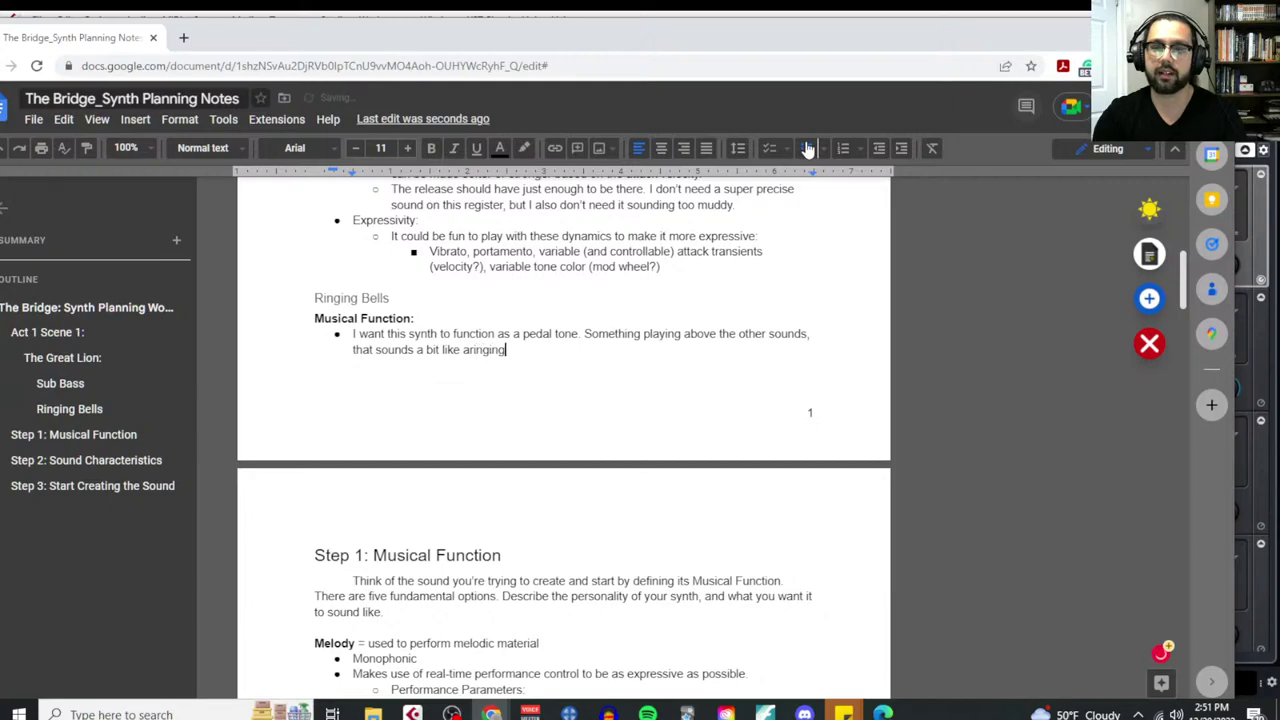
key("BackSpace")
key("BackSpace")
key("BackSpace")
key("BackSpace")
key("BackSpace")
key("BackSpace")
key("BackSpace")
type("ringing bell")
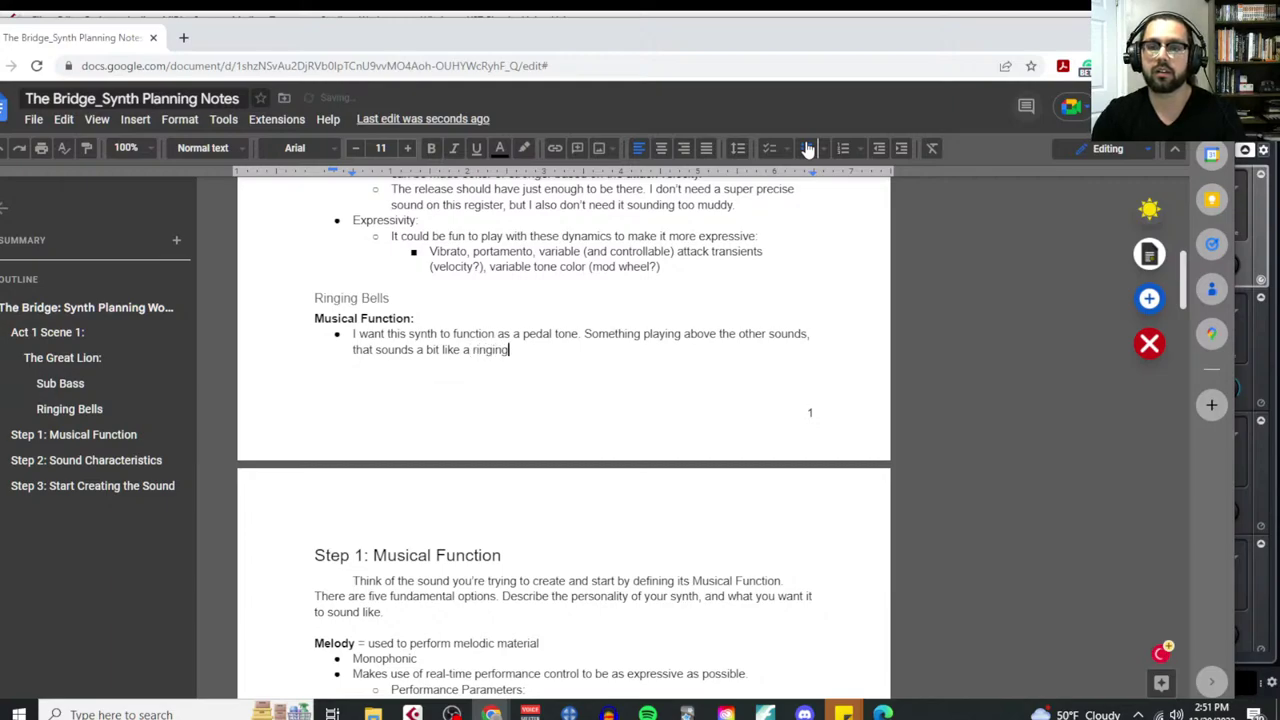
type(" (glo")
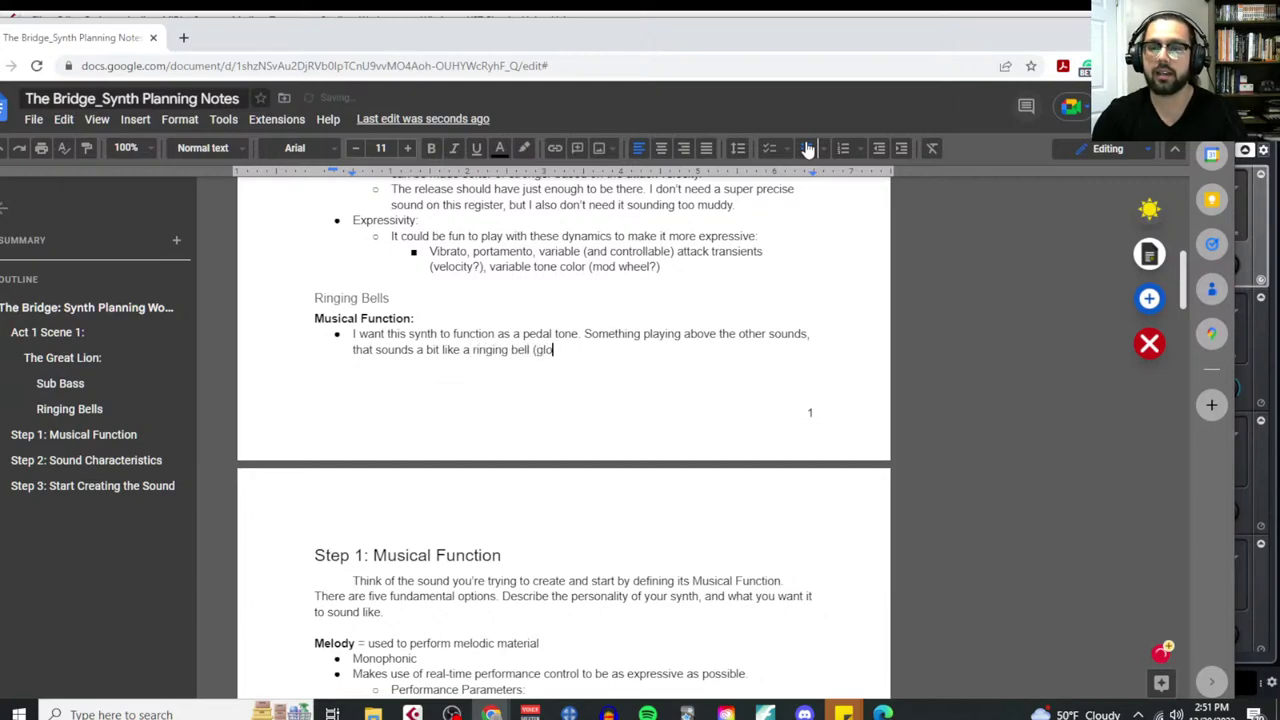
type("ckenspiel ")
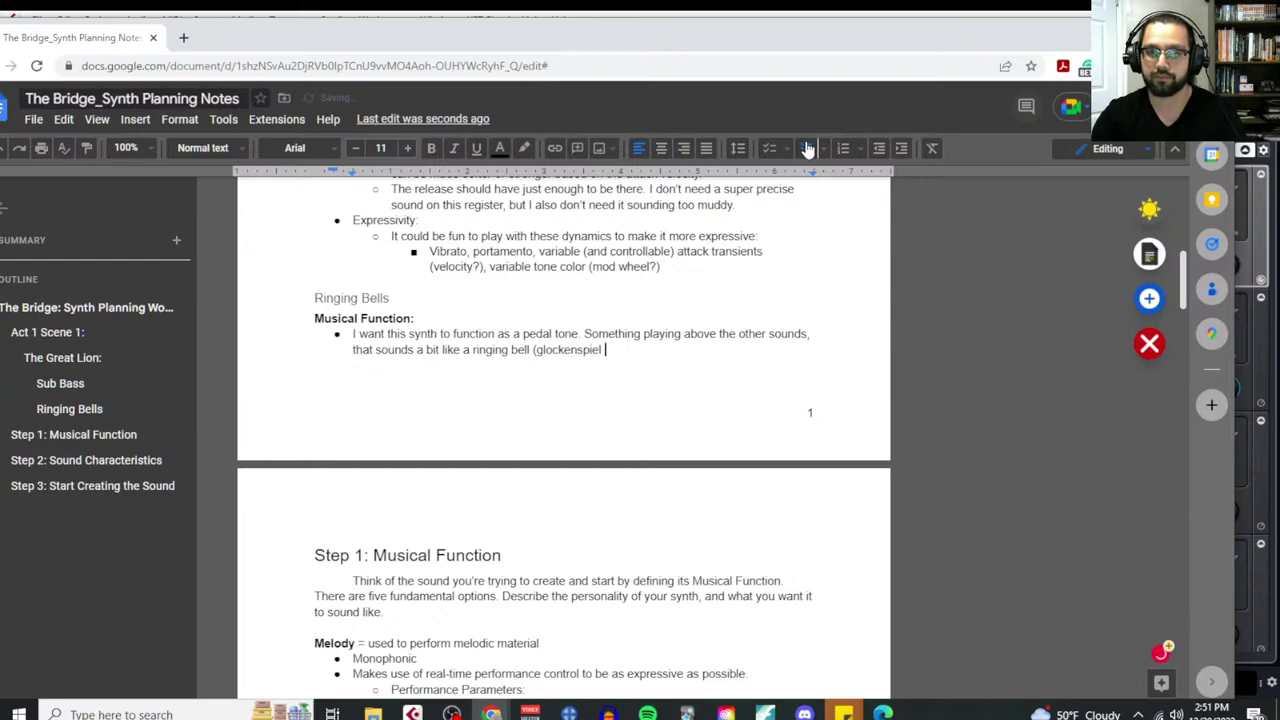
type("playing tremolo")
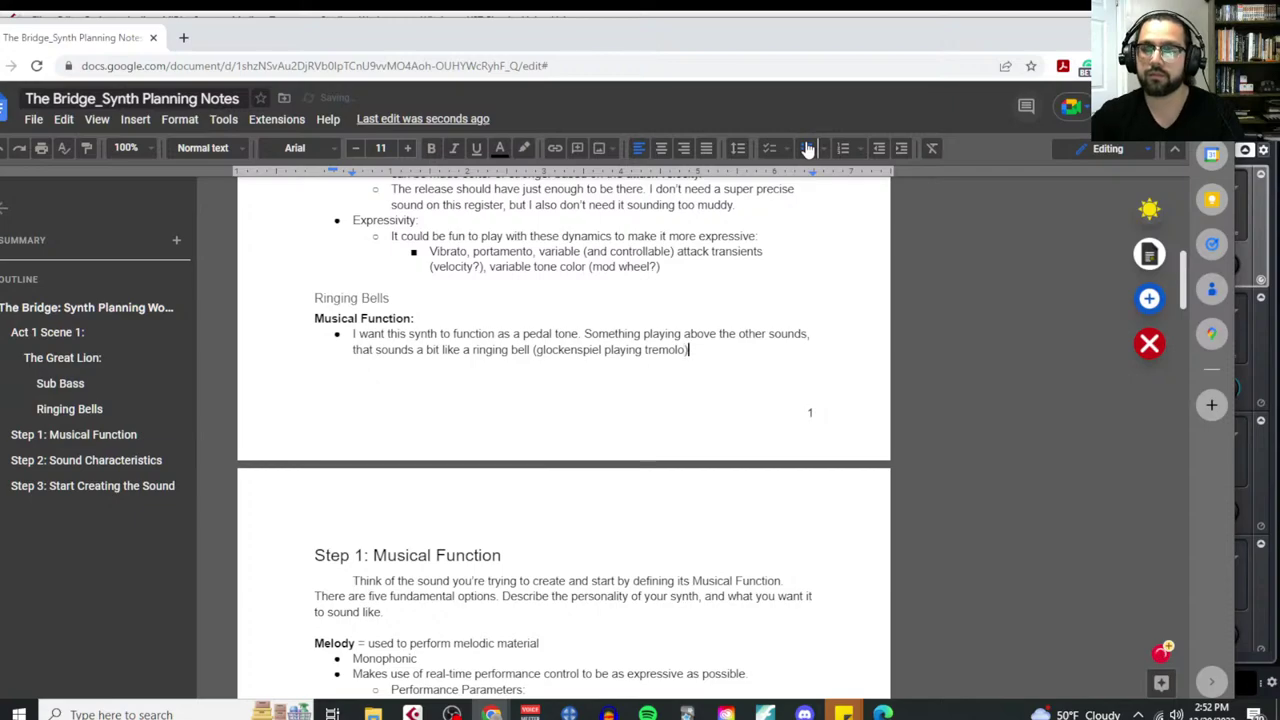
Insert "e.g., the" before "glockenspiel" inside the parentheses of the Musical Function bullet
left_click(537, 356)
type("e.g.,")
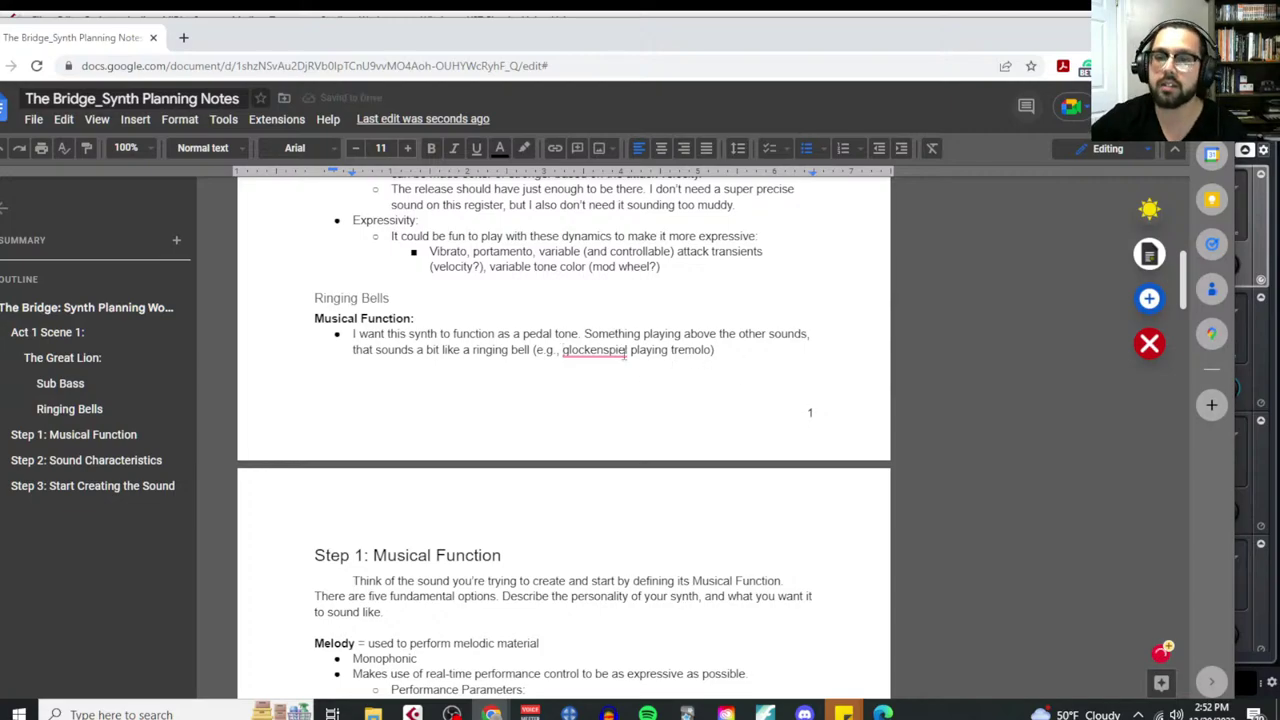
mouse_move(622, 352)
left_click(620, 389)
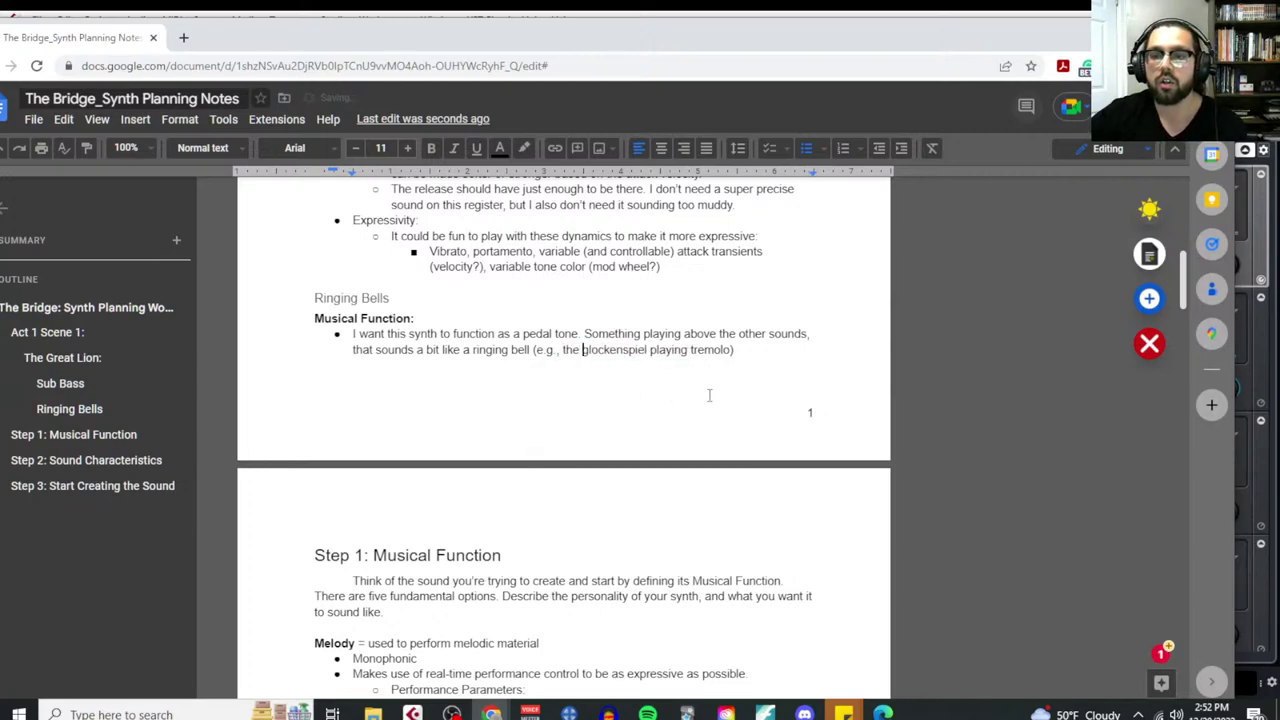
left_click(759, 351)
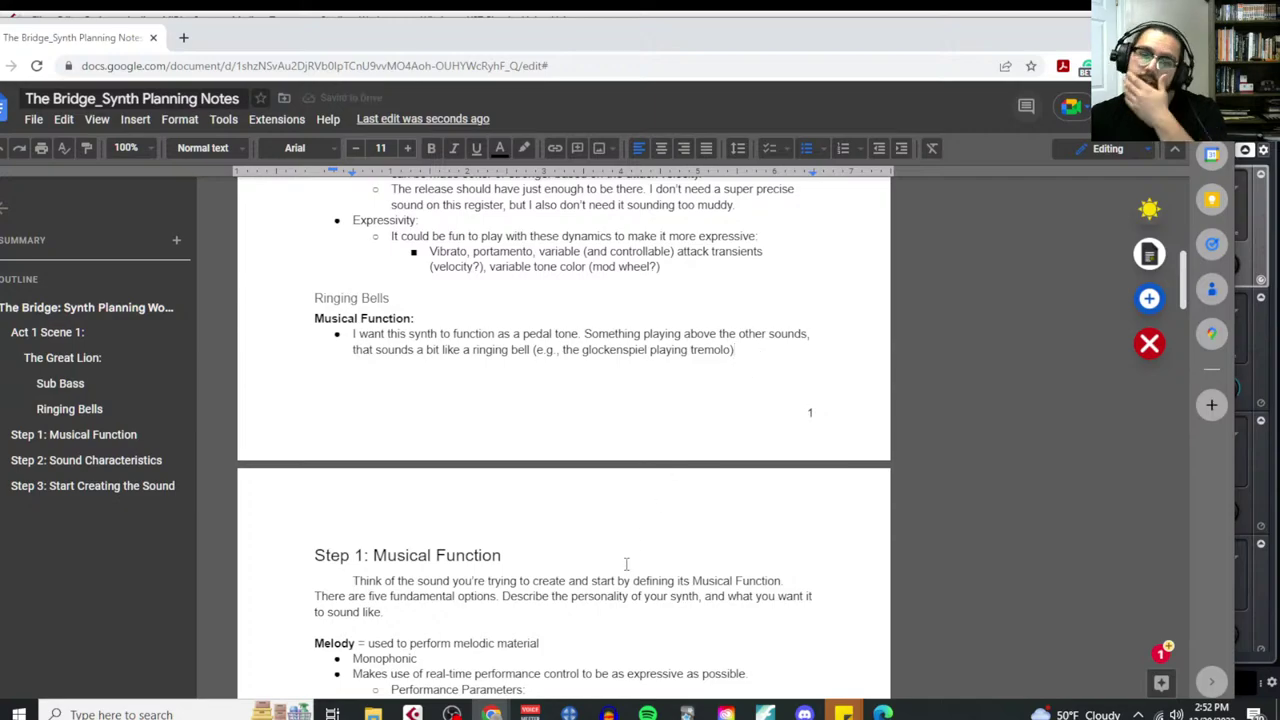
Examine the five musical function descriptions under Step 1, especially the Textural function's evolving characteristics, to compare with the Ringing Bells bullet
scroll(626, 563, "down", 3)
scroll(538, 549, "down", 1)
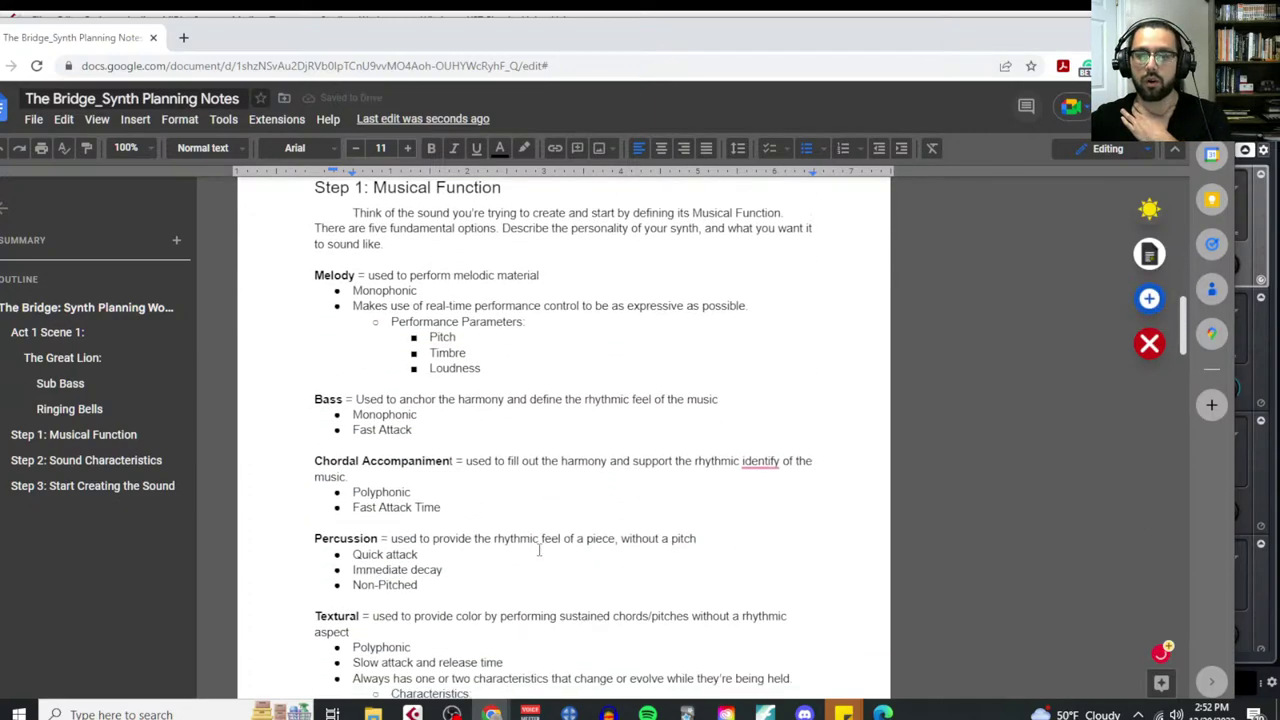
scroll(413, 598, "down", 1)
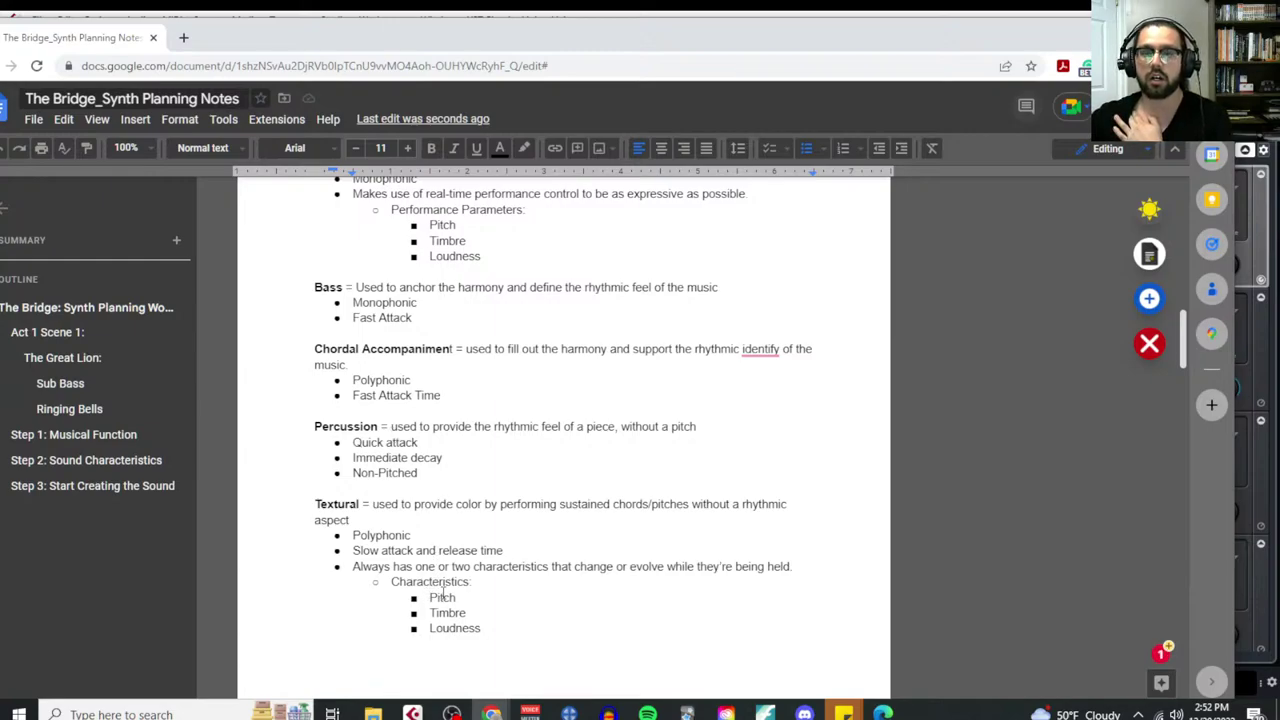
scroll(515, 600, "down", 1)
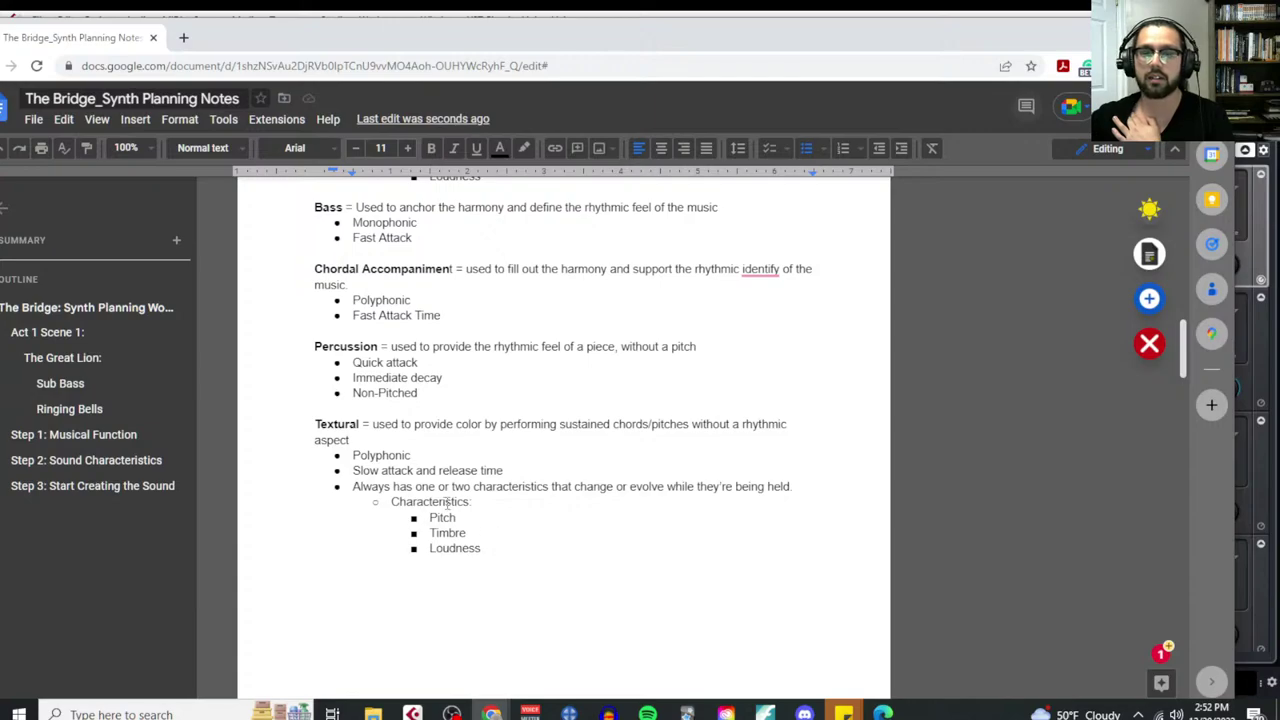
scroll(516, 474, "up", 4)
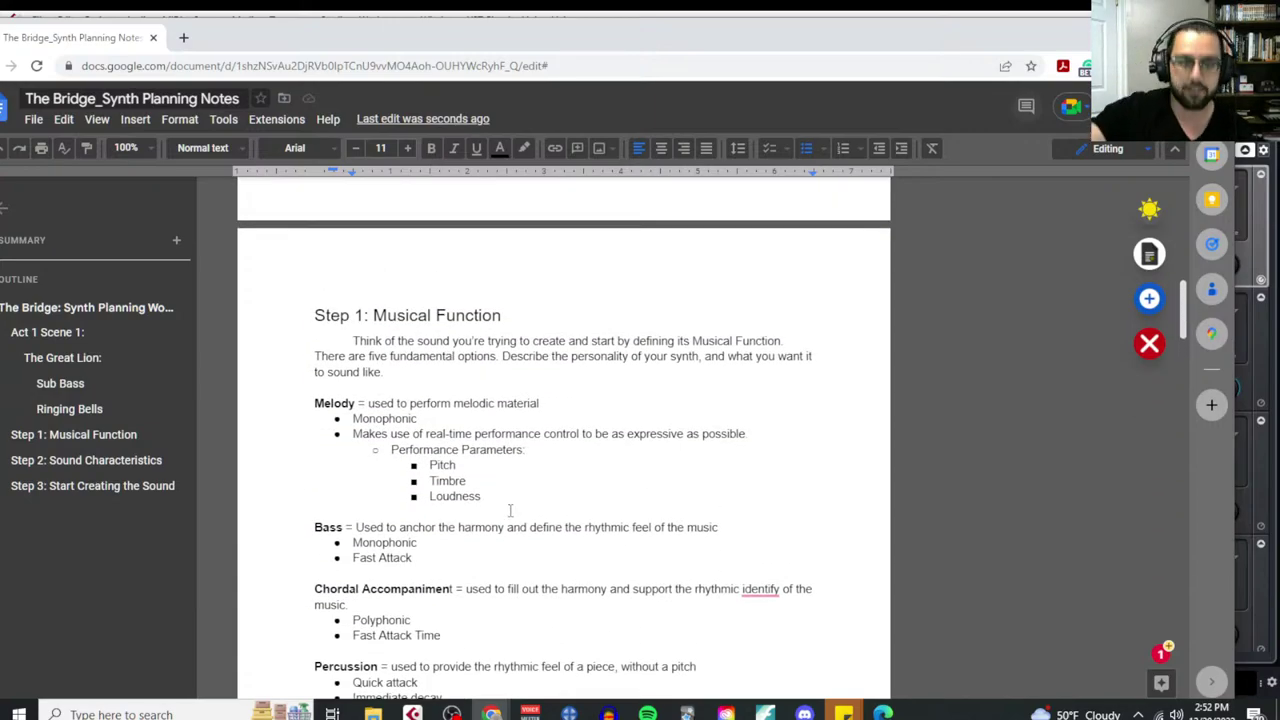
scroll(511, 520, "down", 2)
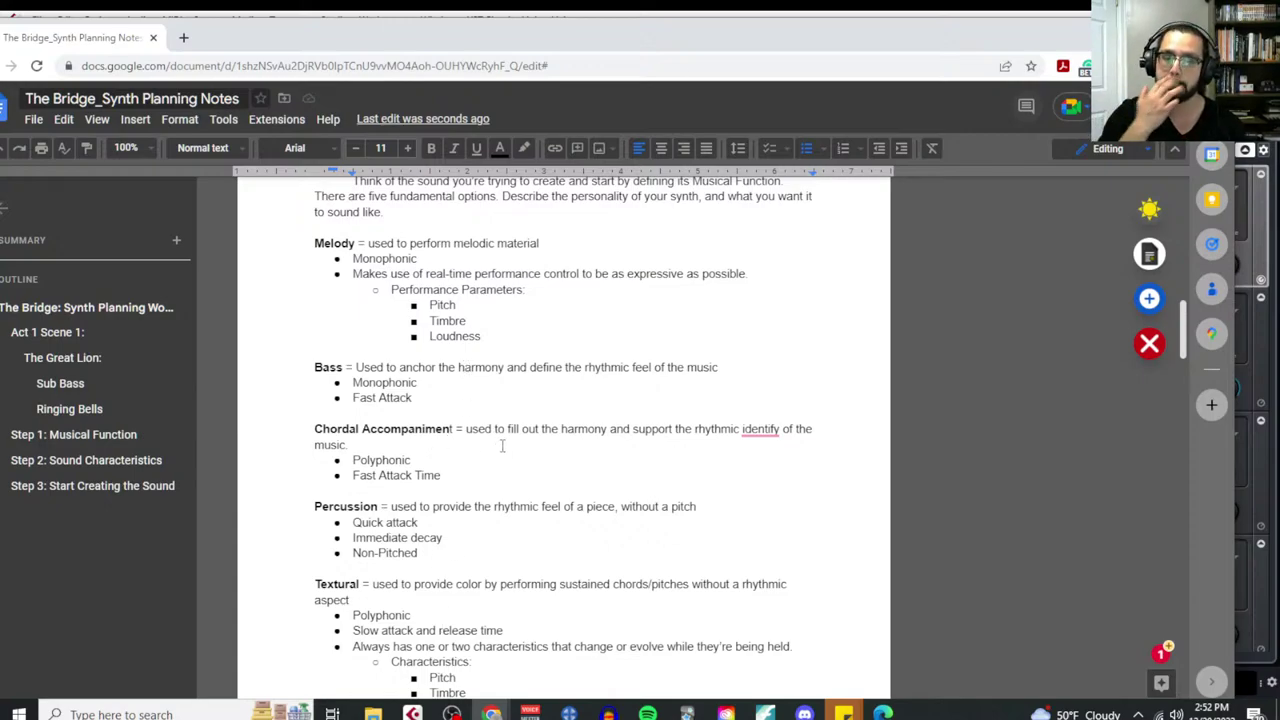
scroll(535, 450, "down", 1)
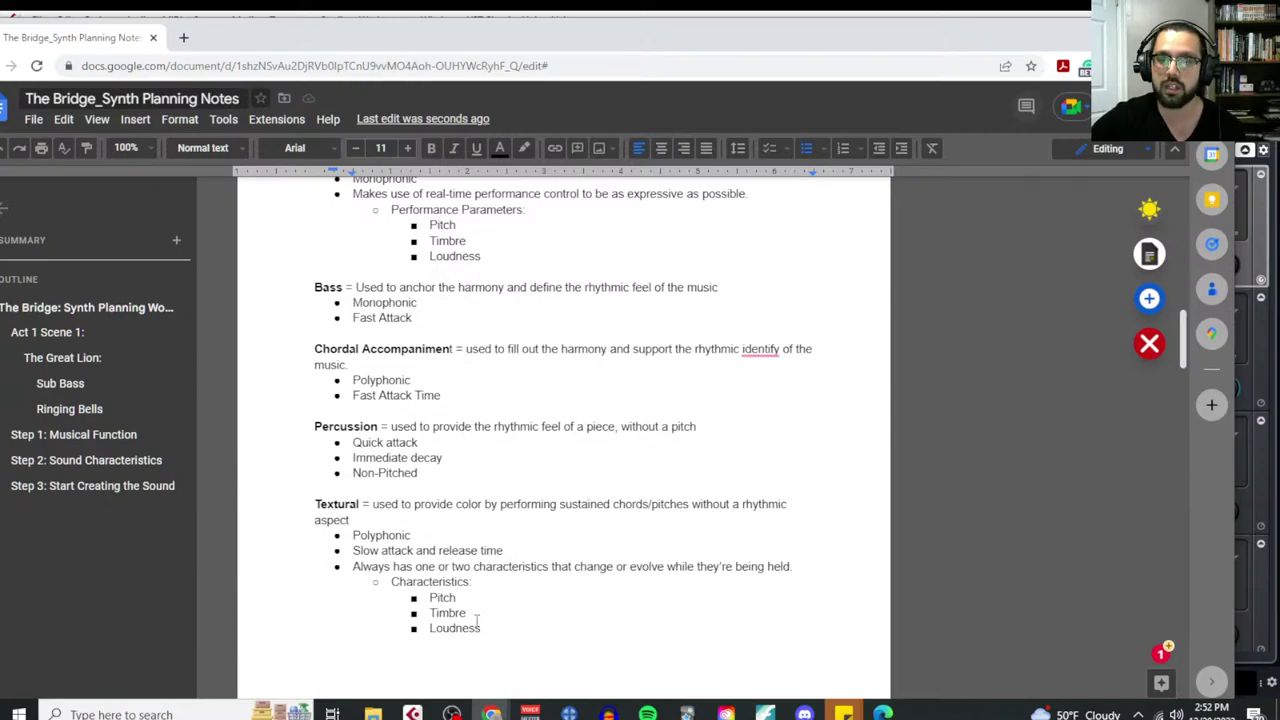
left_click_drag(481, 628, 400, 580)
scroll(456, 593, "up", 5)
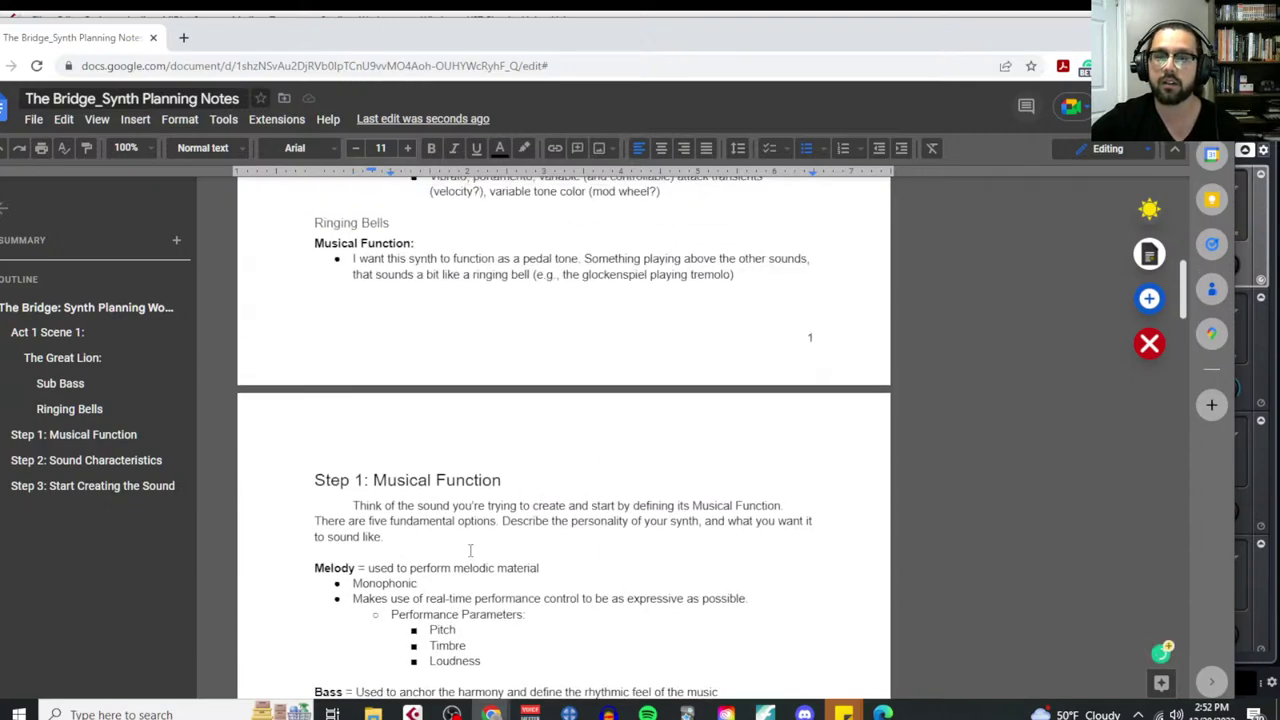
Add a second Musical Function bullet under Ringing Bells starting with "It will be a combination of textural/chordal."
scroll(470, 550, "up", 4)
scroll(594, 545, "down", 3)
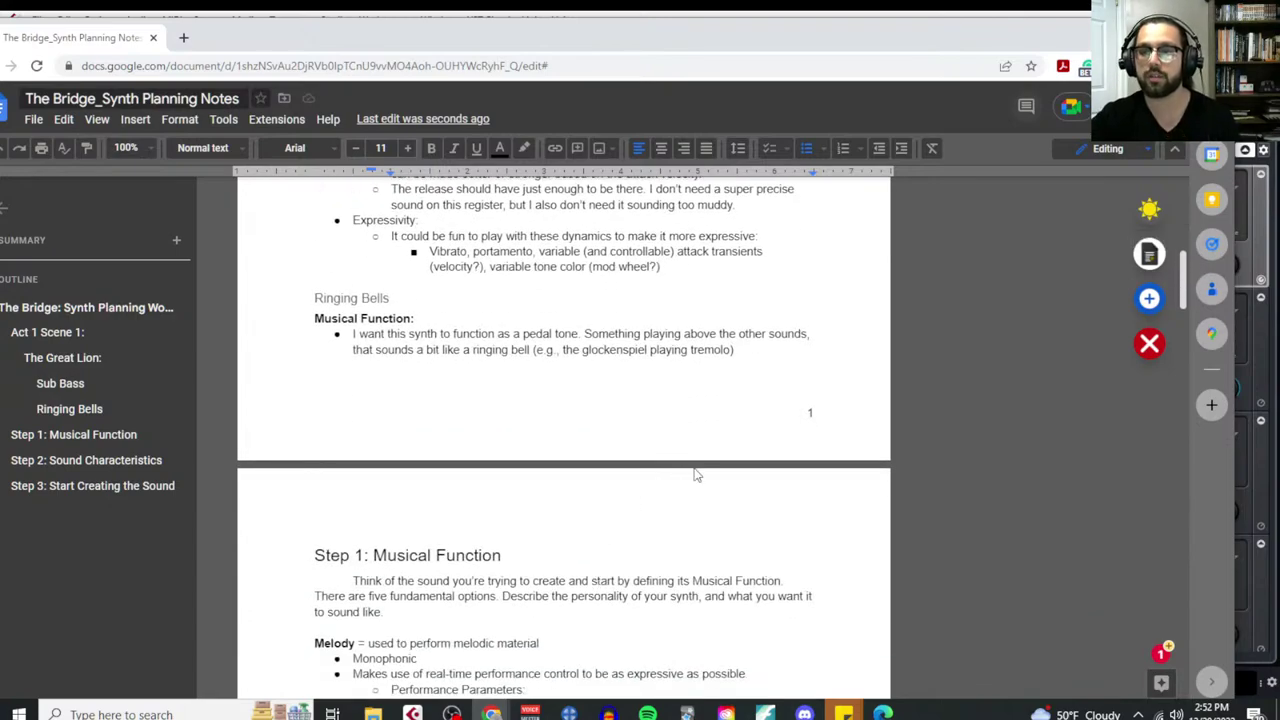
left_click(757, 353)
key("Return")
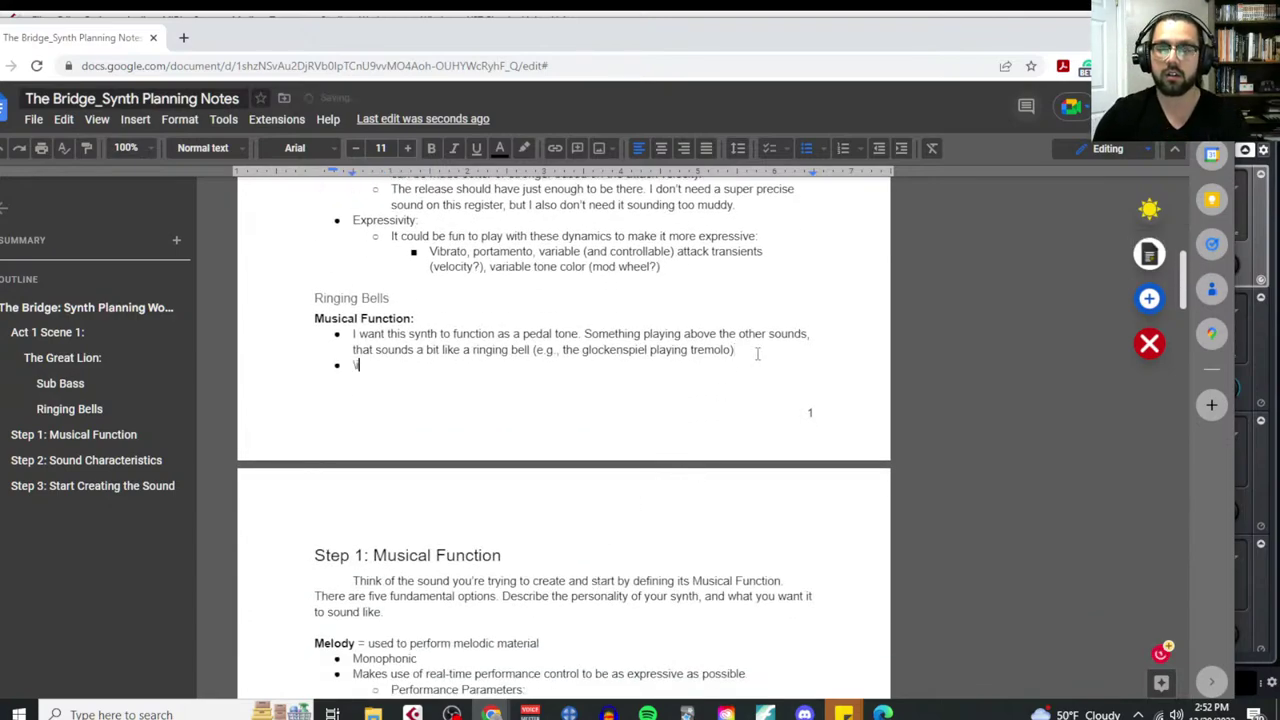
type("\\it will ")
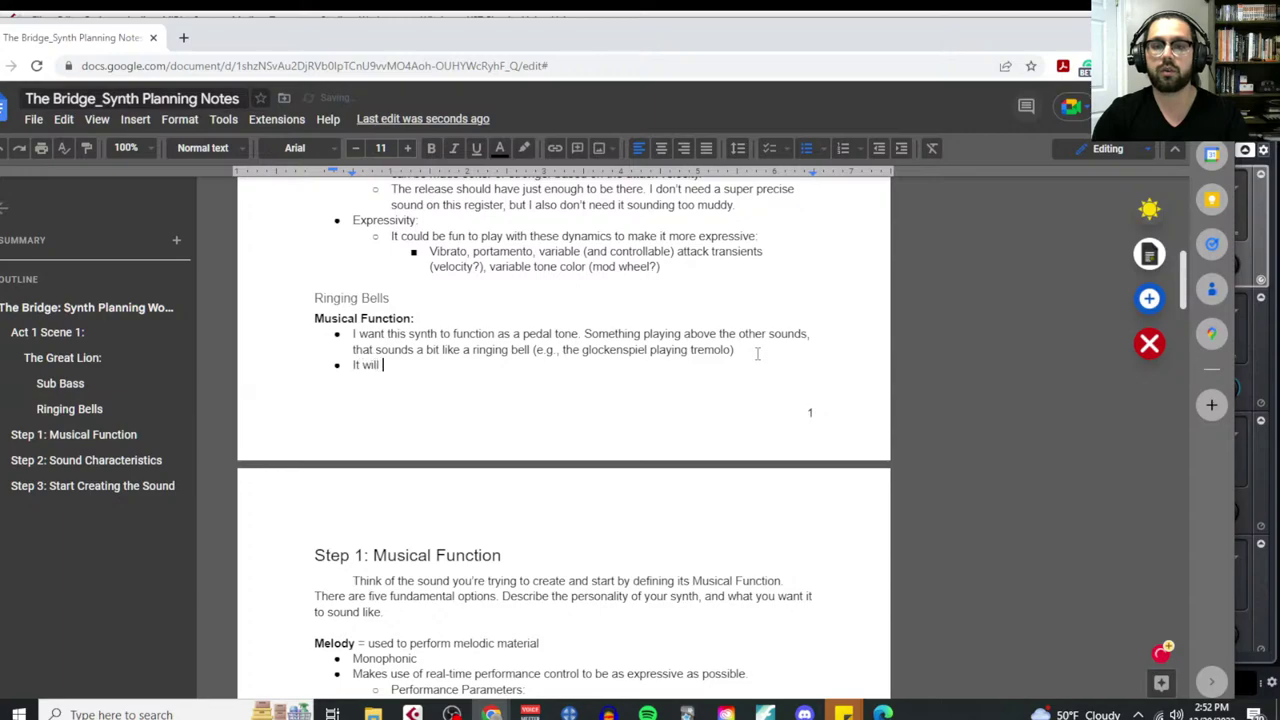
type("be a combination o")
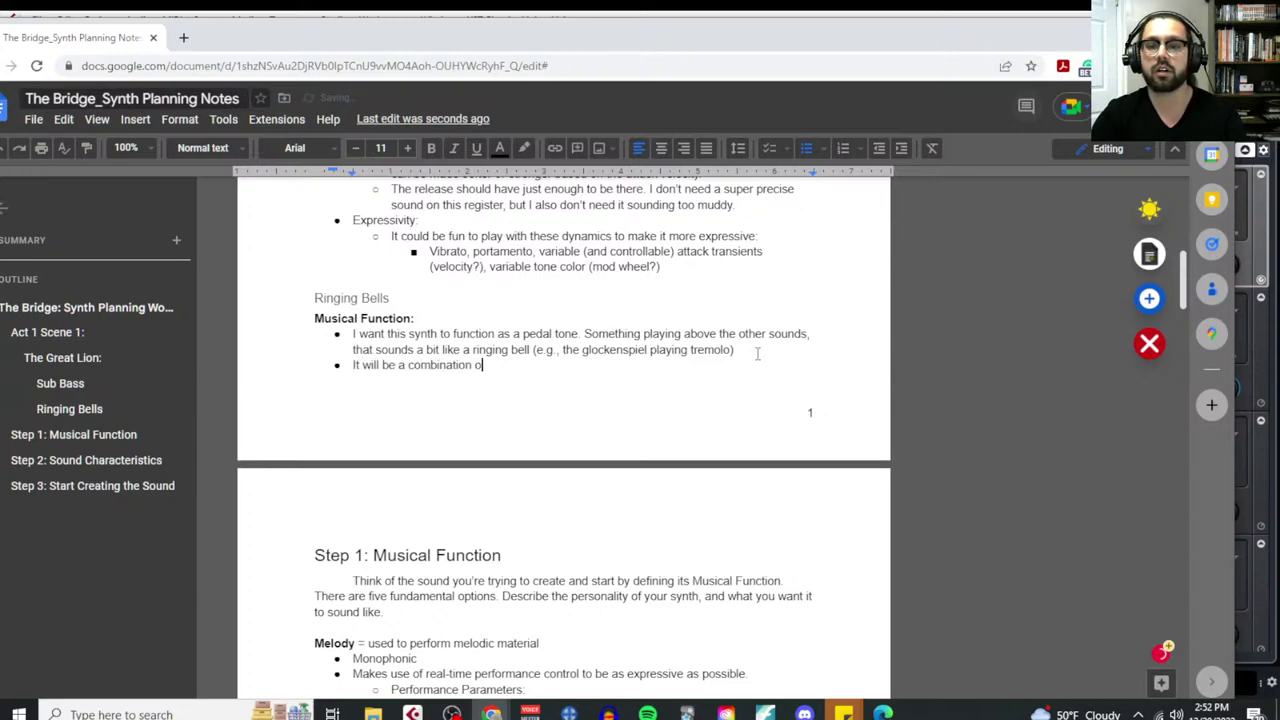
type("f texturesnation of textureal")
key("BackSpace")
key("BackSpace")
key("BackSpace")
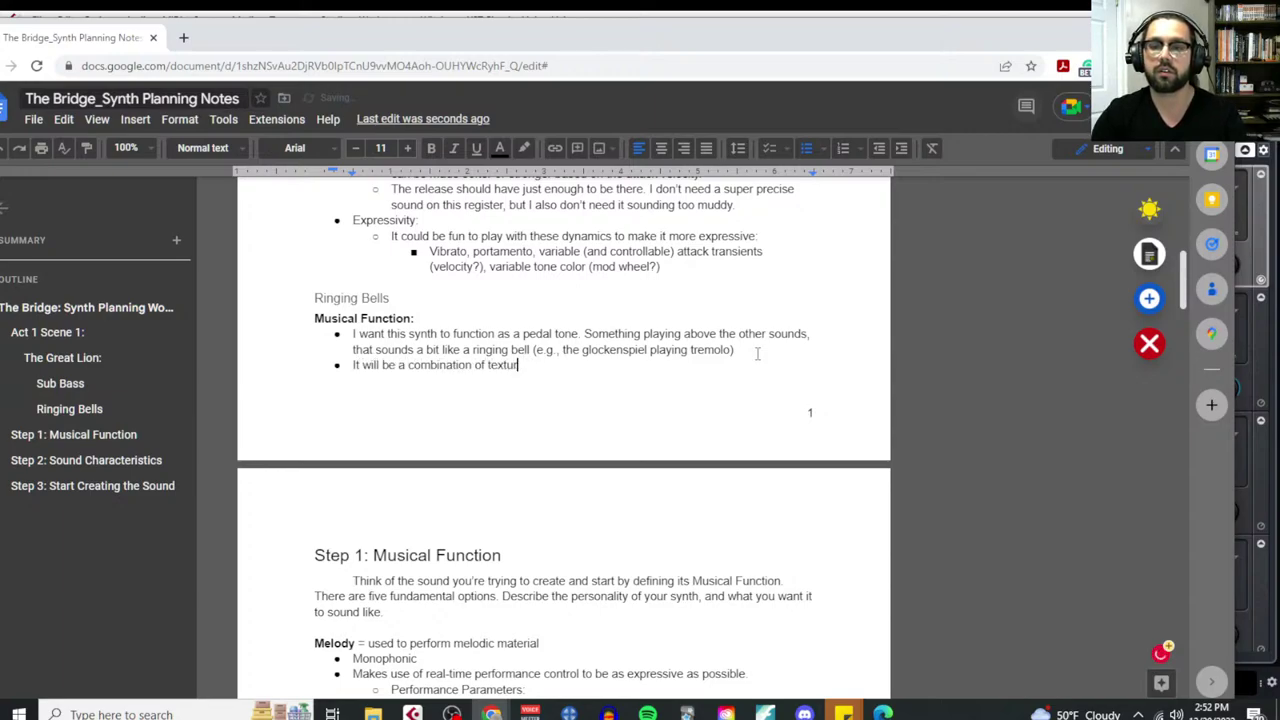
type("al/chordal. I want")
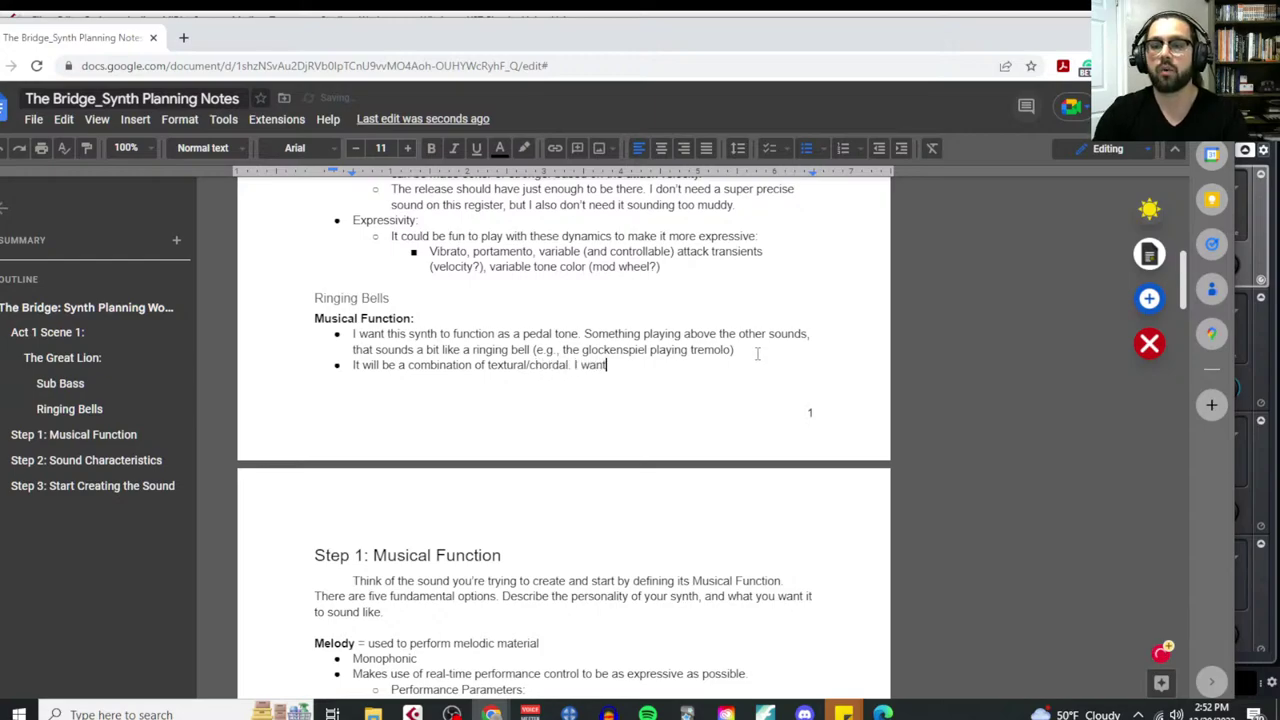
Continue the new bullet with the sentence "I want it to primarily add color and texture to the sound,"
type(" it to primarily ")
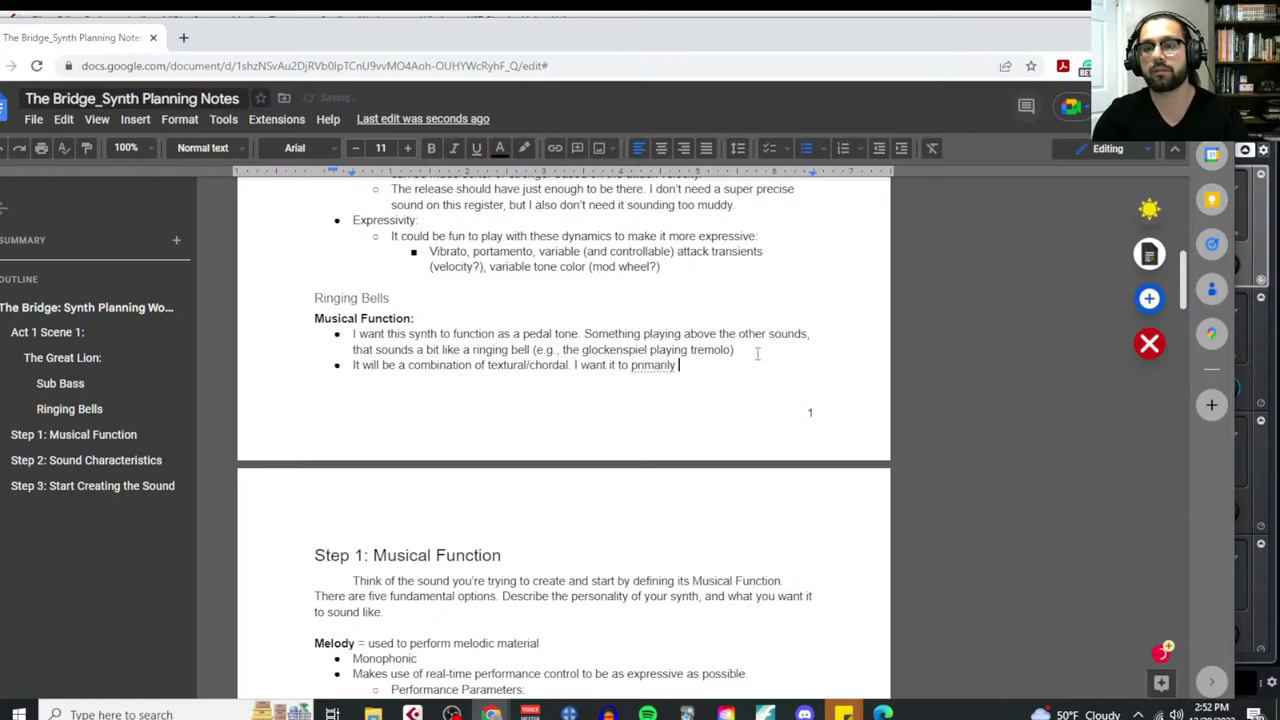
type("add color and te")
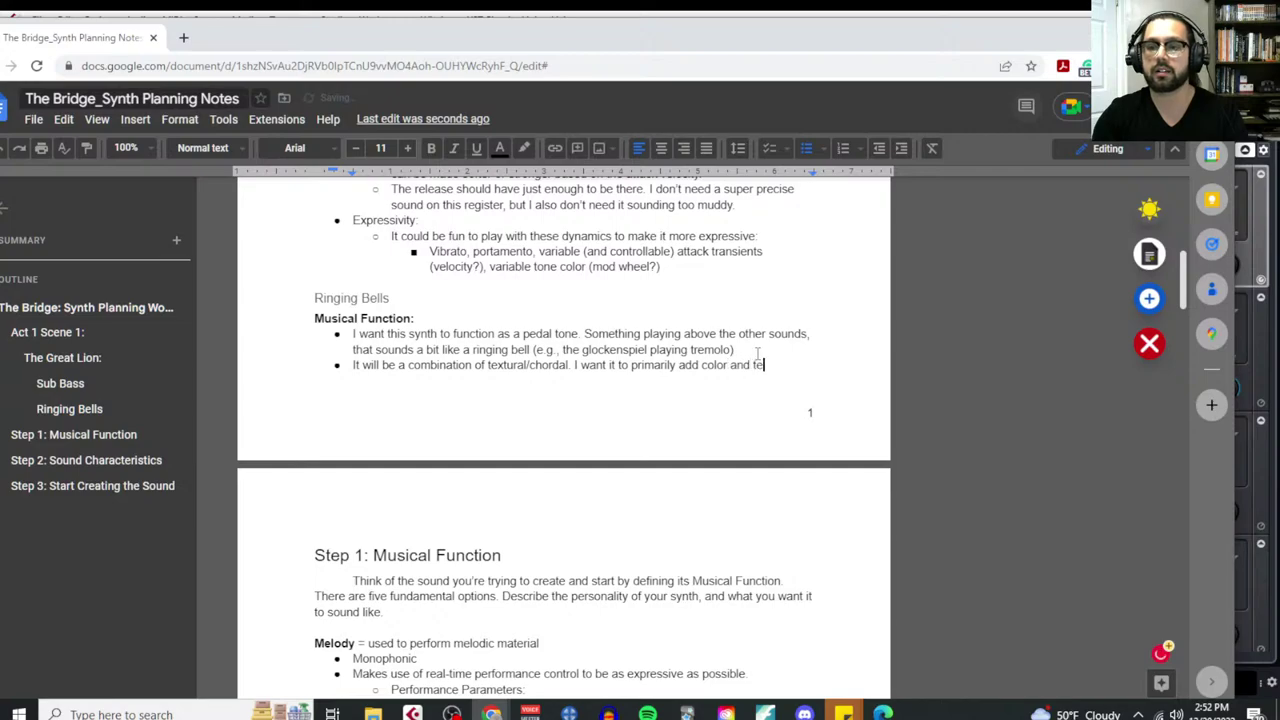
type("xture to the sound, but I wa")
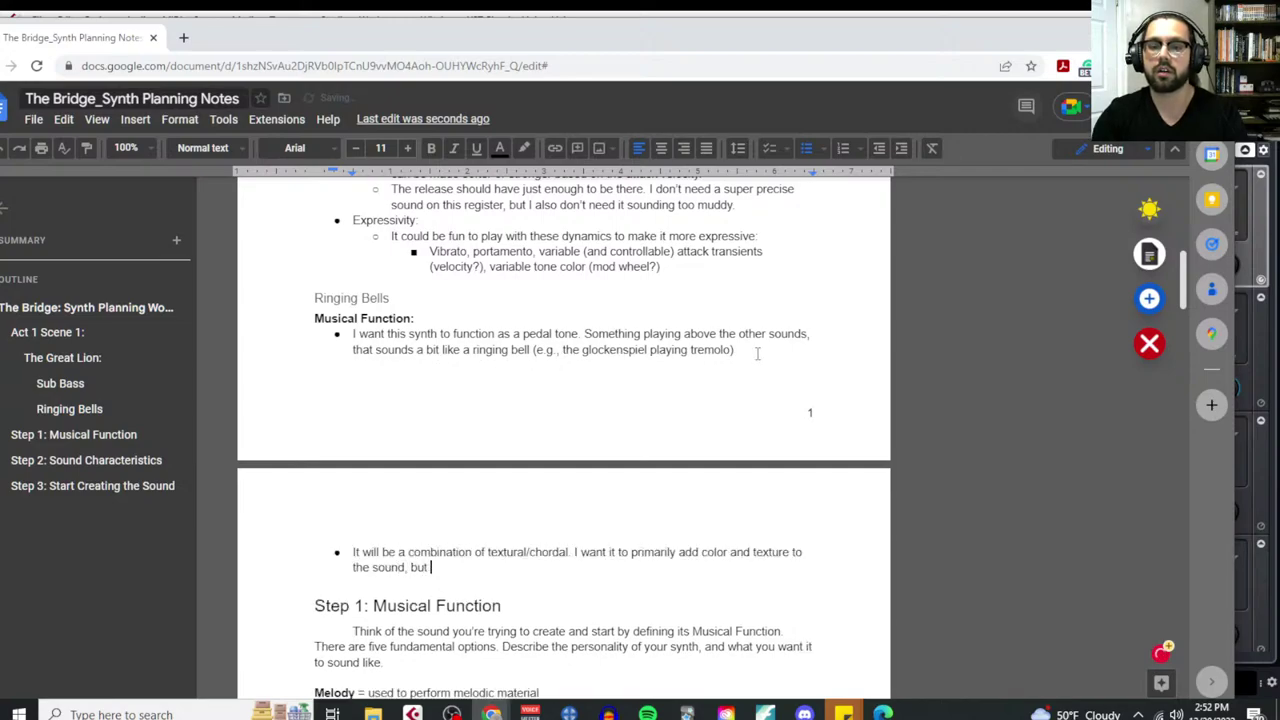
Finish the sentence with "but I also want it to have a morphing quality over time."
type("lso want it to ")
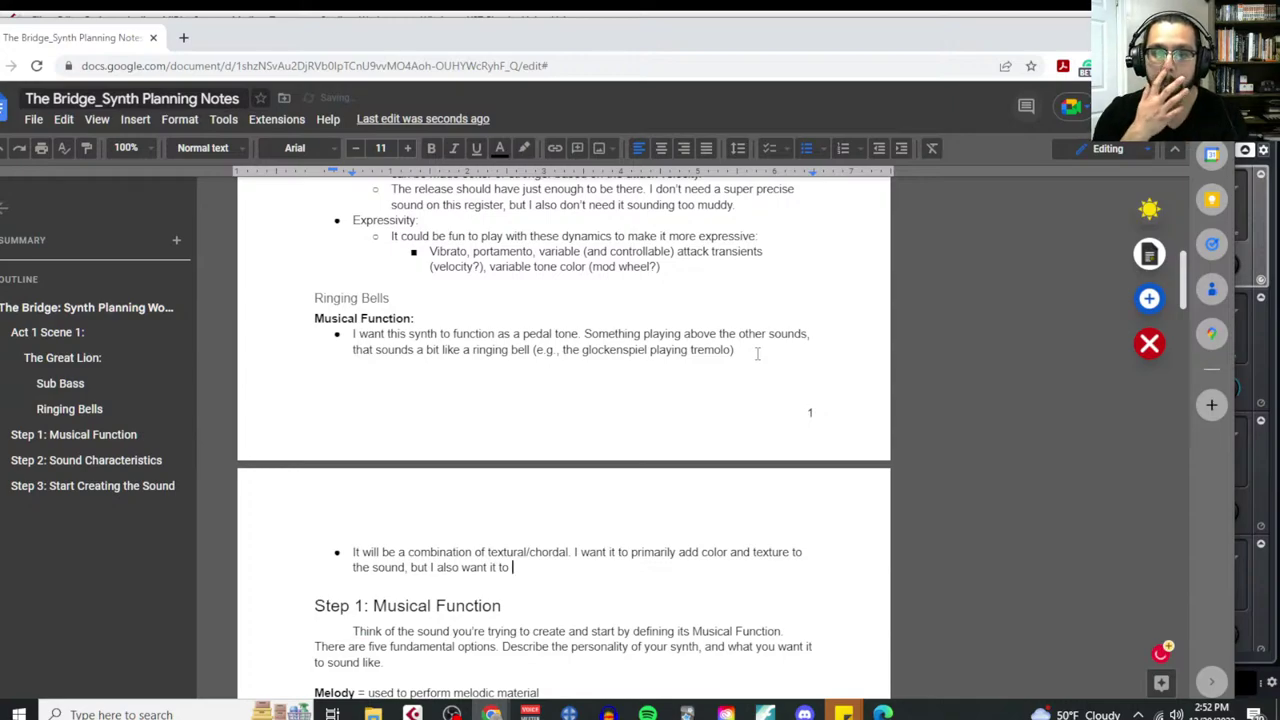
type("sound li")
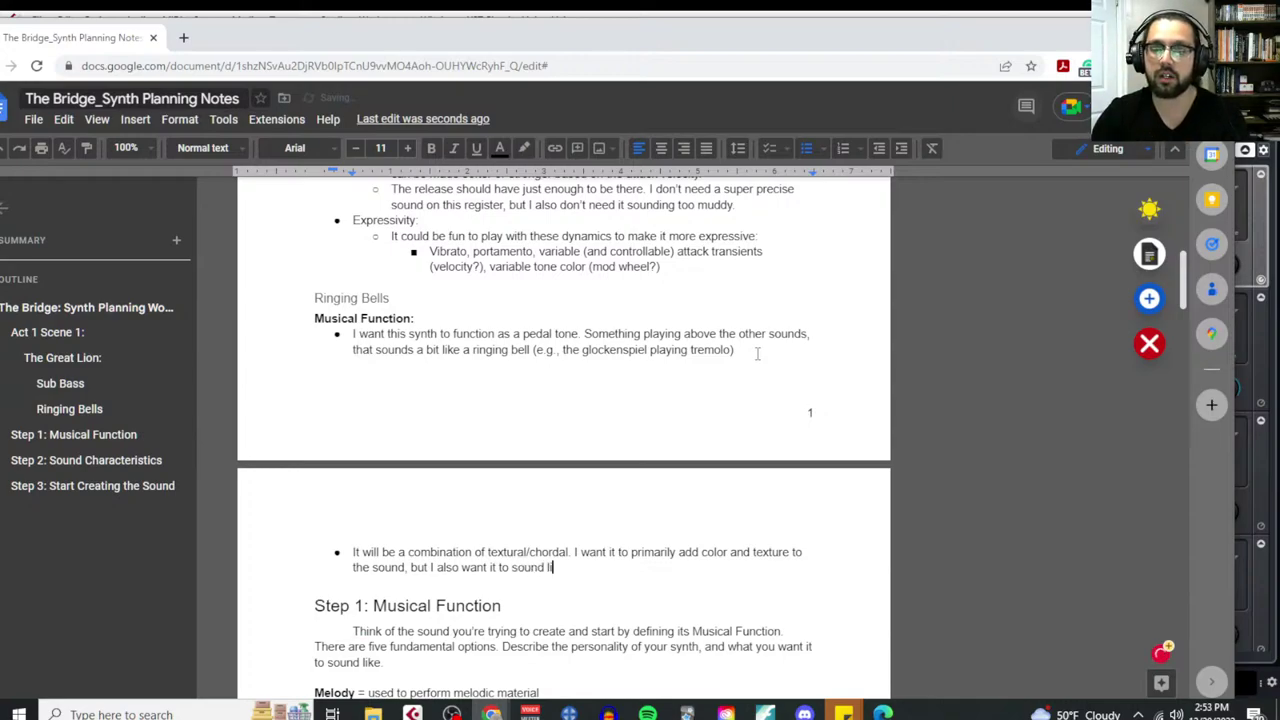
key("BackSpace")
key("BackSpace")
key("BackSpace")
key("BackSpace")
key("BackSpace")
key("BackSpace")
key("BackSpace")
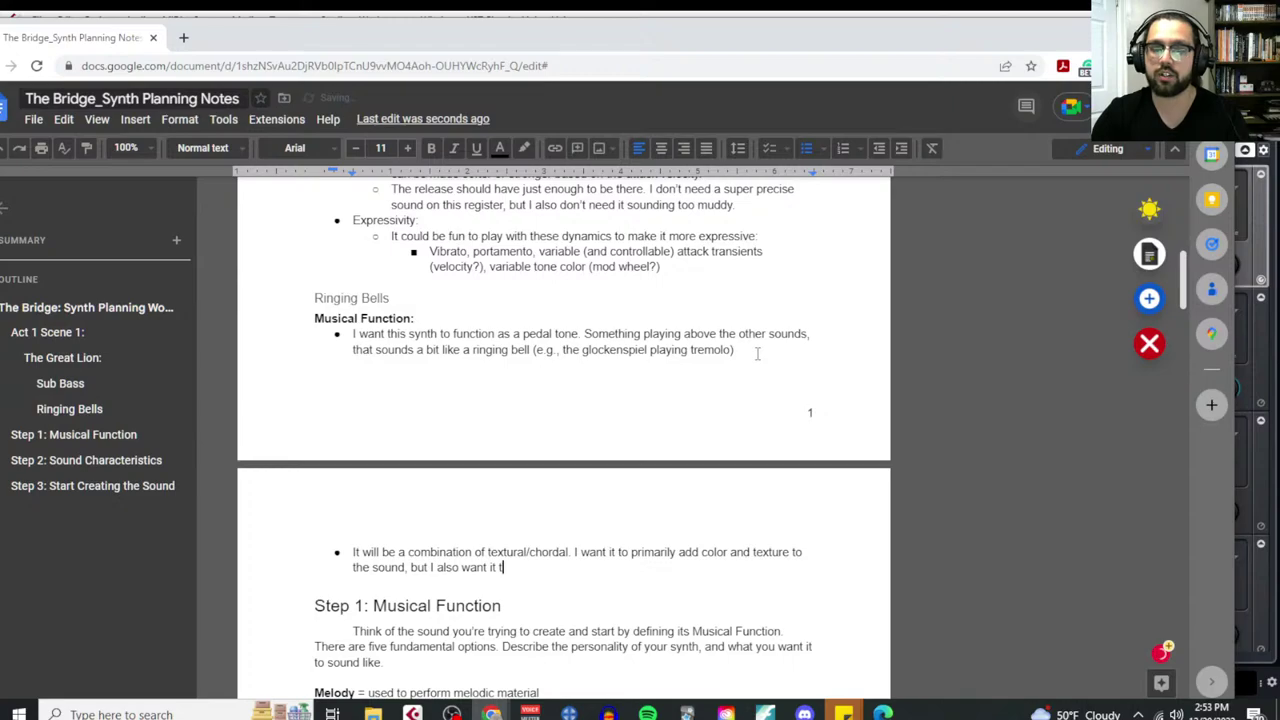
type("o have a ")
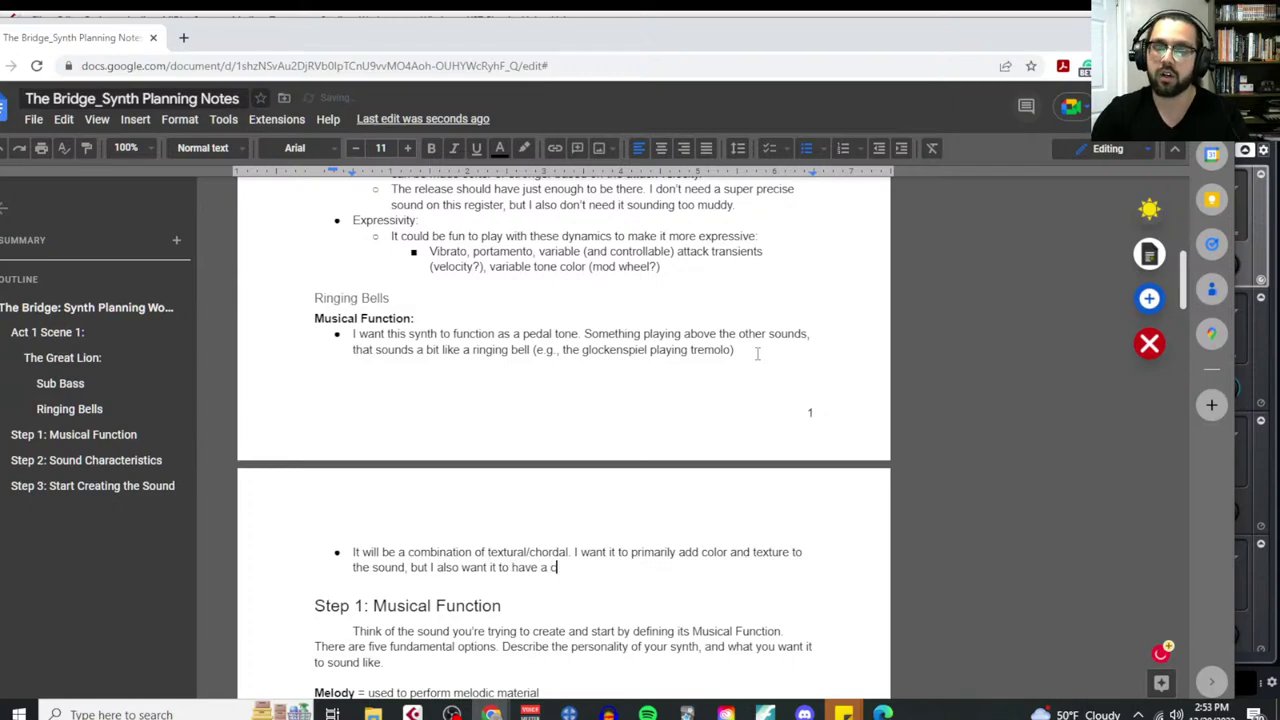
type("morphing qu")
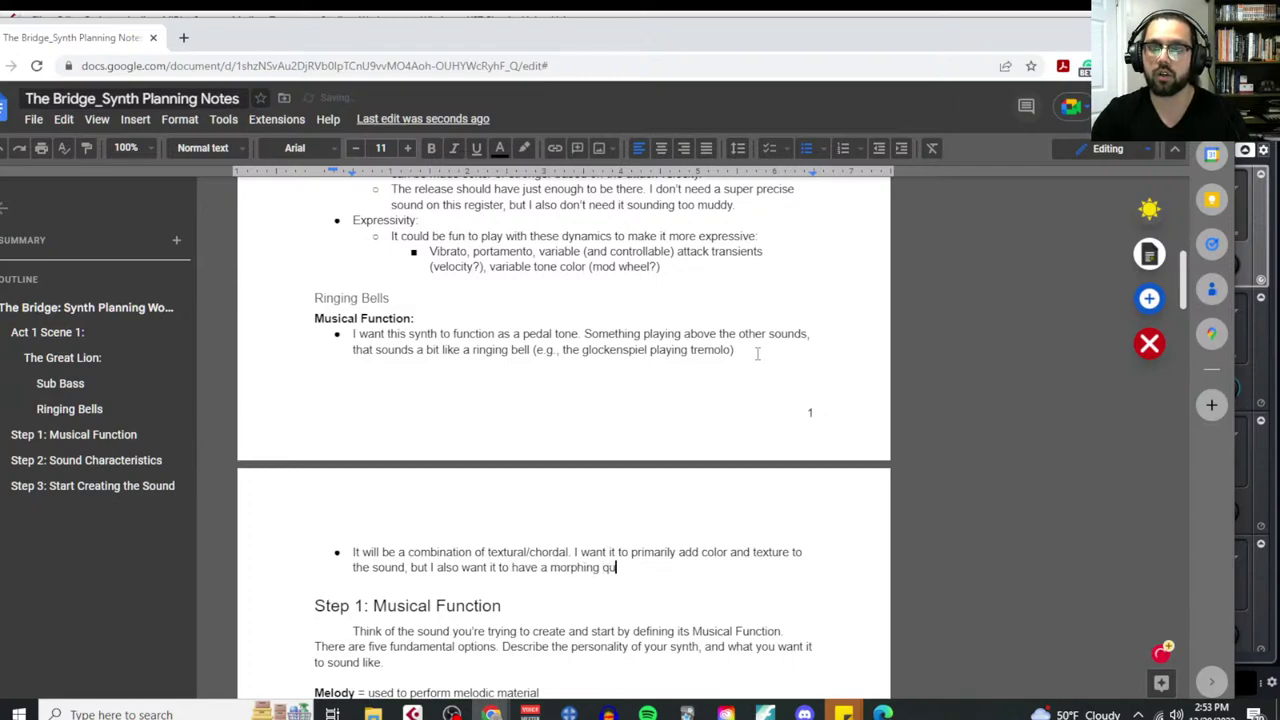
type("ality over time.")
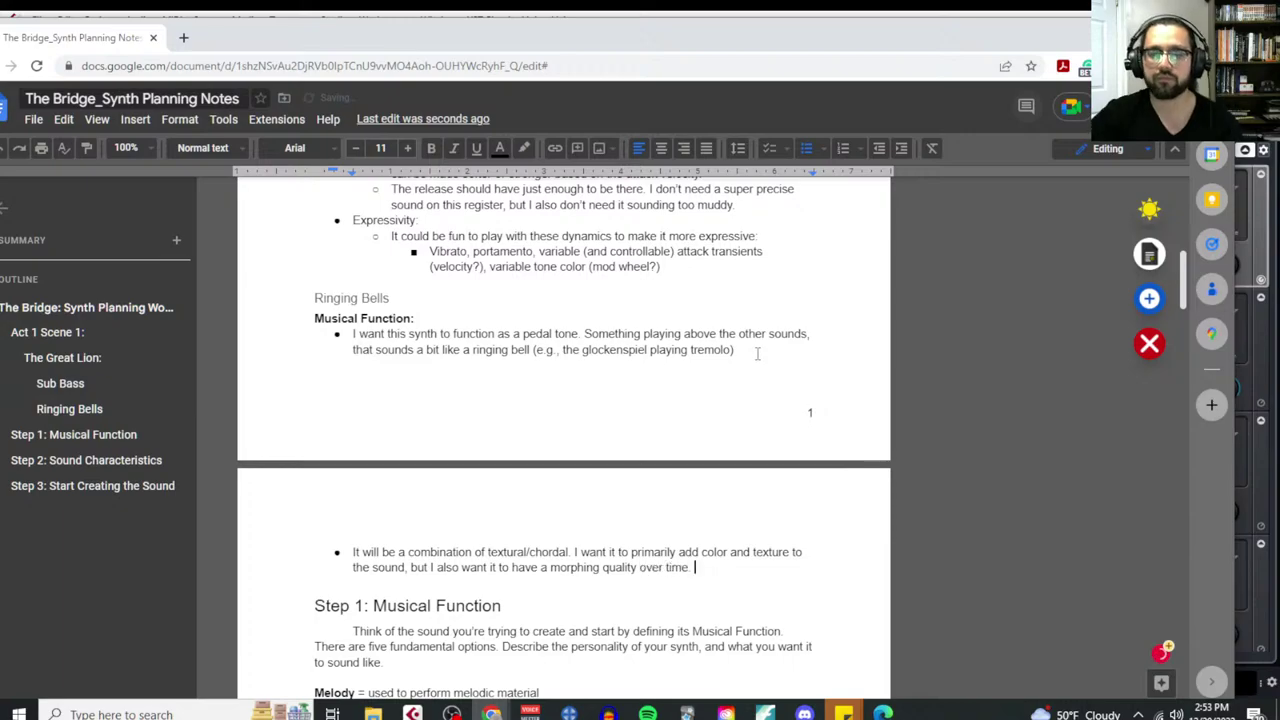
Copy the Pitch, Timbre Characteristics, Loudness Envelope and Expressivity questions from Step 2: Sound Characteristics
scroll(680, 451, "down", 6)
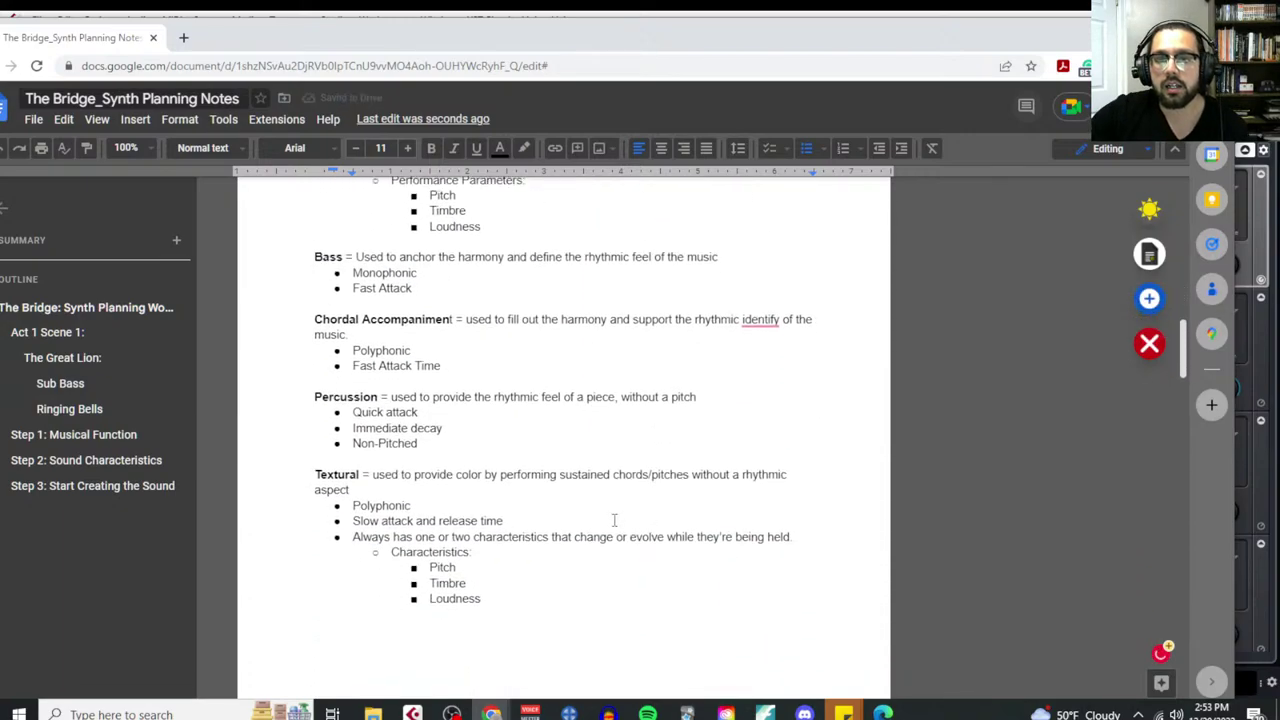
scroll(540, 548, "down", 4)
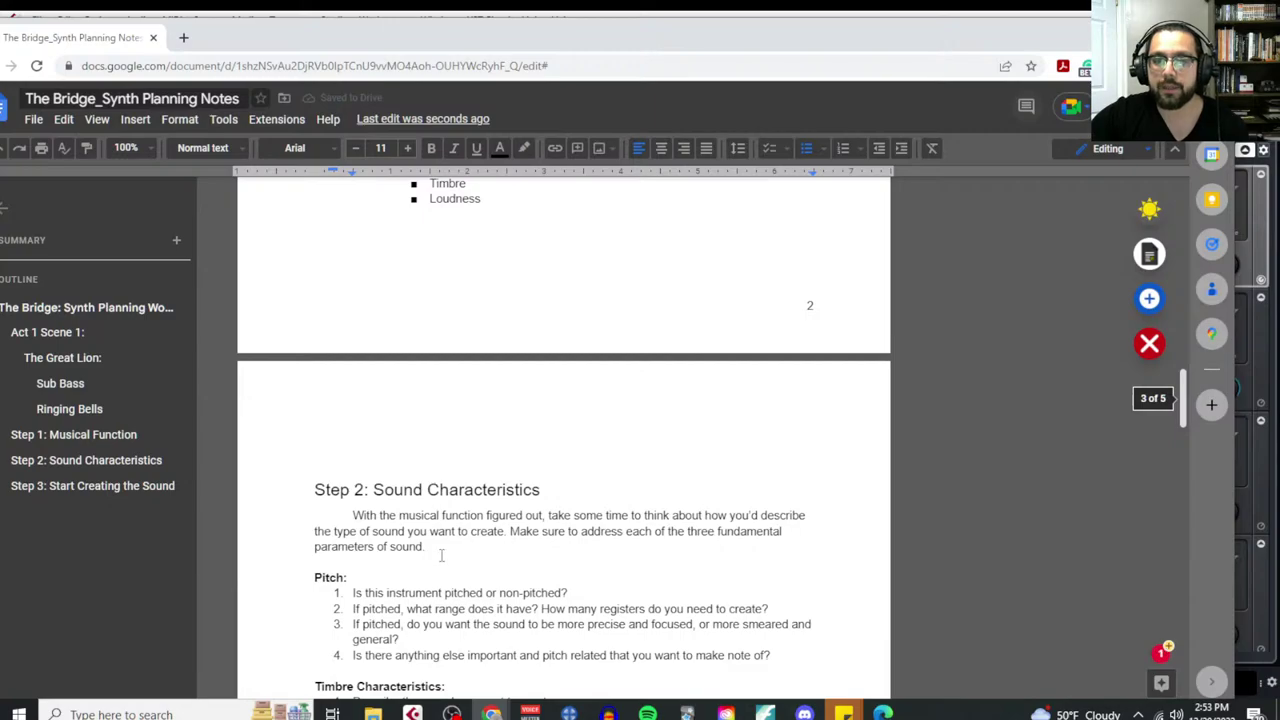
scroll(442, 556, "down", 2)
scroll(448, 577, "down", 2)
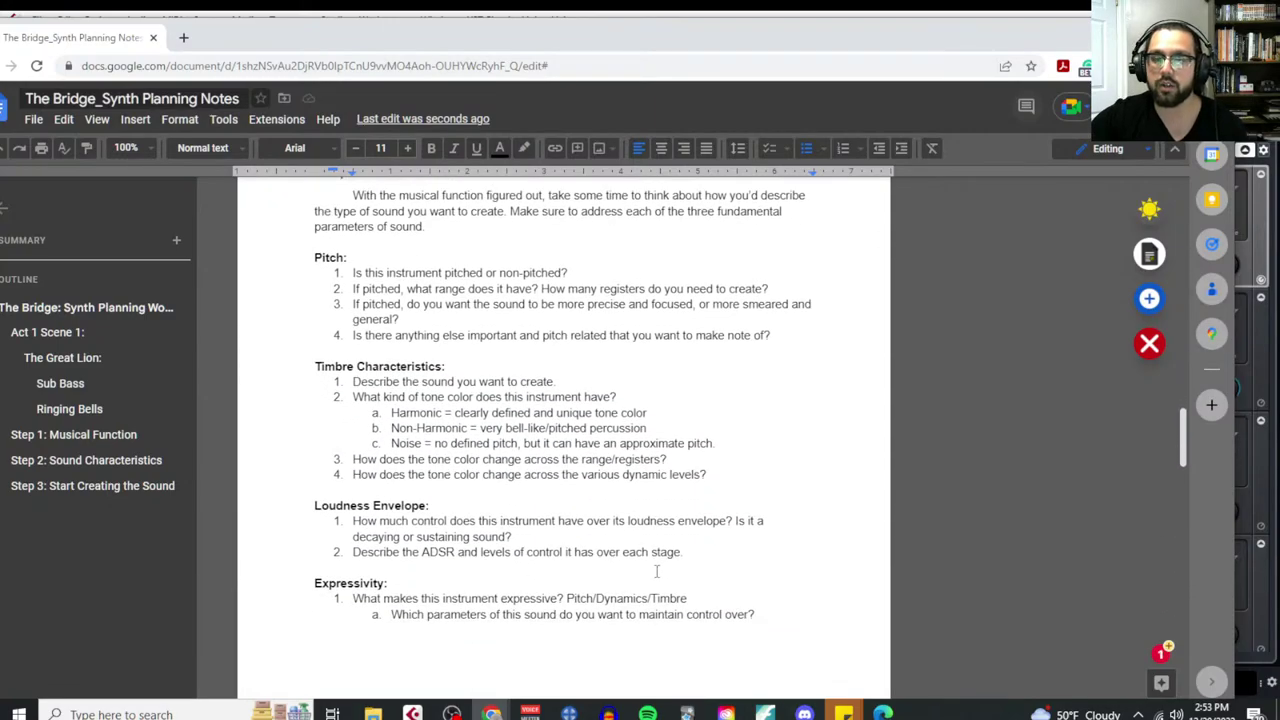
scroll(760, 580, "down", 1)
left_click_drag(762, 539, 316, 243)
key("ctrl+c")
Paste the copied sound characteristics questions below the last Musical Function bullet of Ringing Bells, outside the bullet list
scroll(380, 418, "up", 1)
scroll(607, 549, "up", 4)
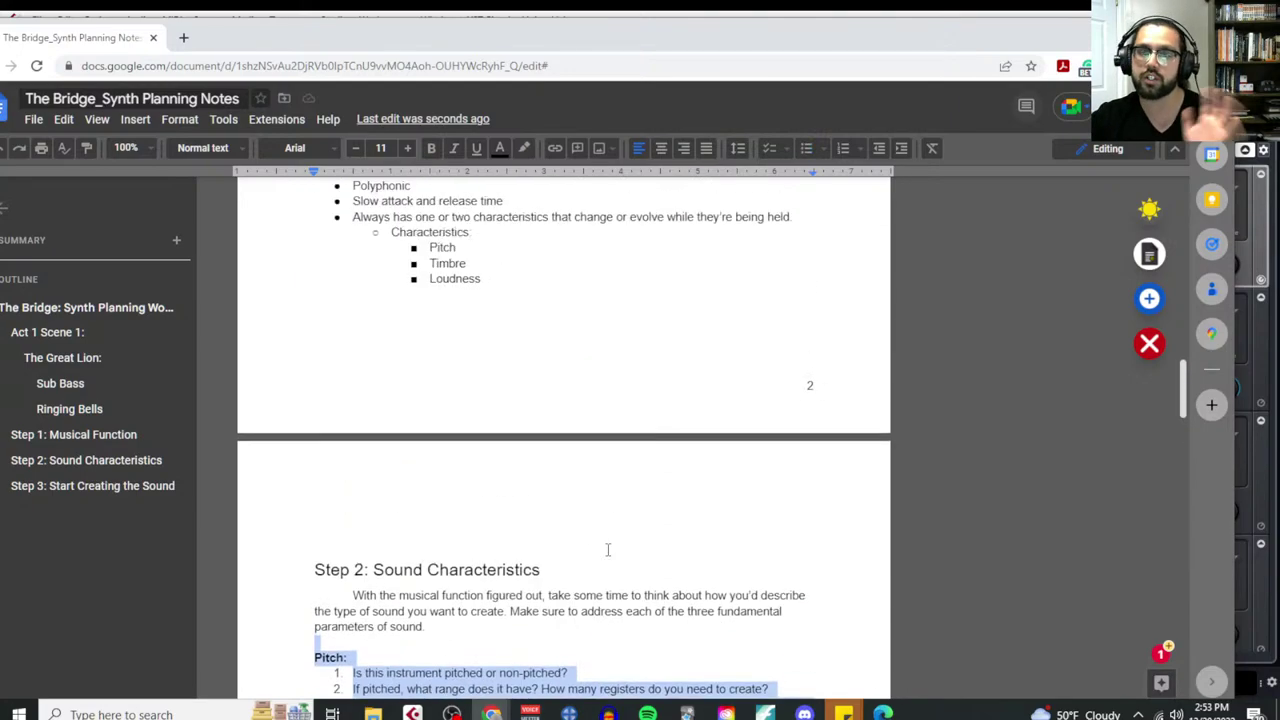
scroll(607, 549, "up", 15)
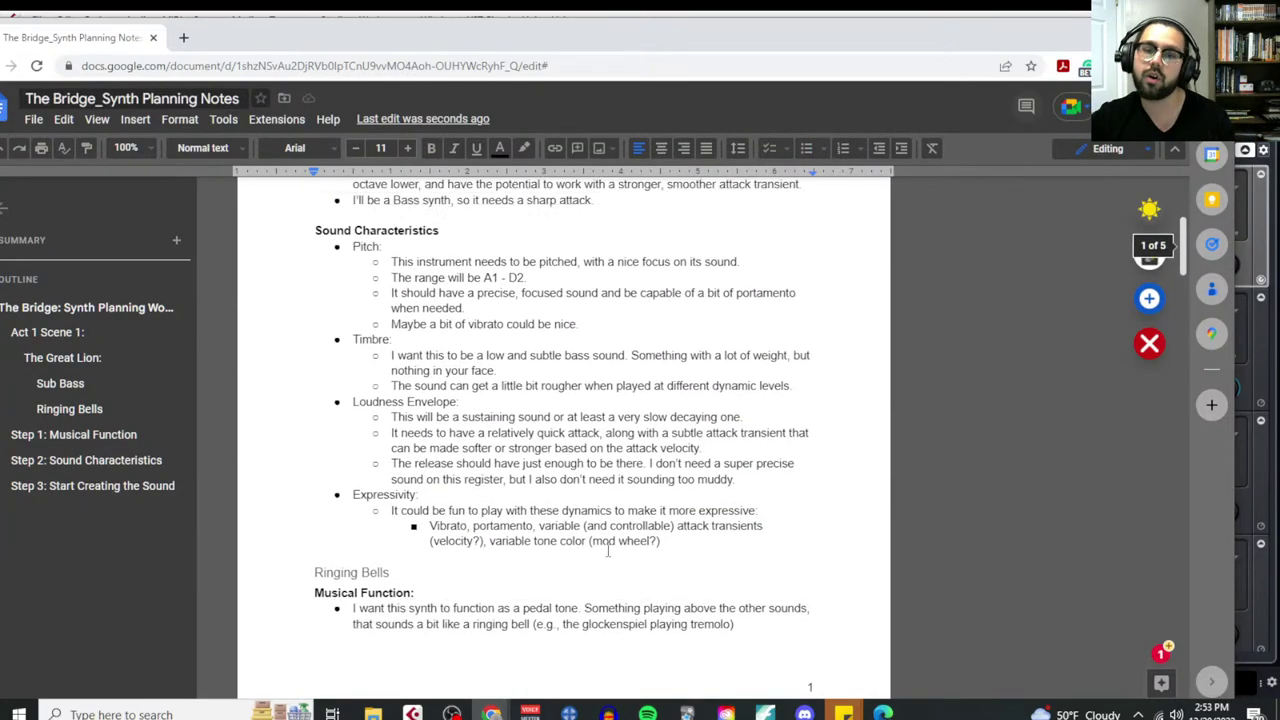
scroll(607, 549, "up", 3)
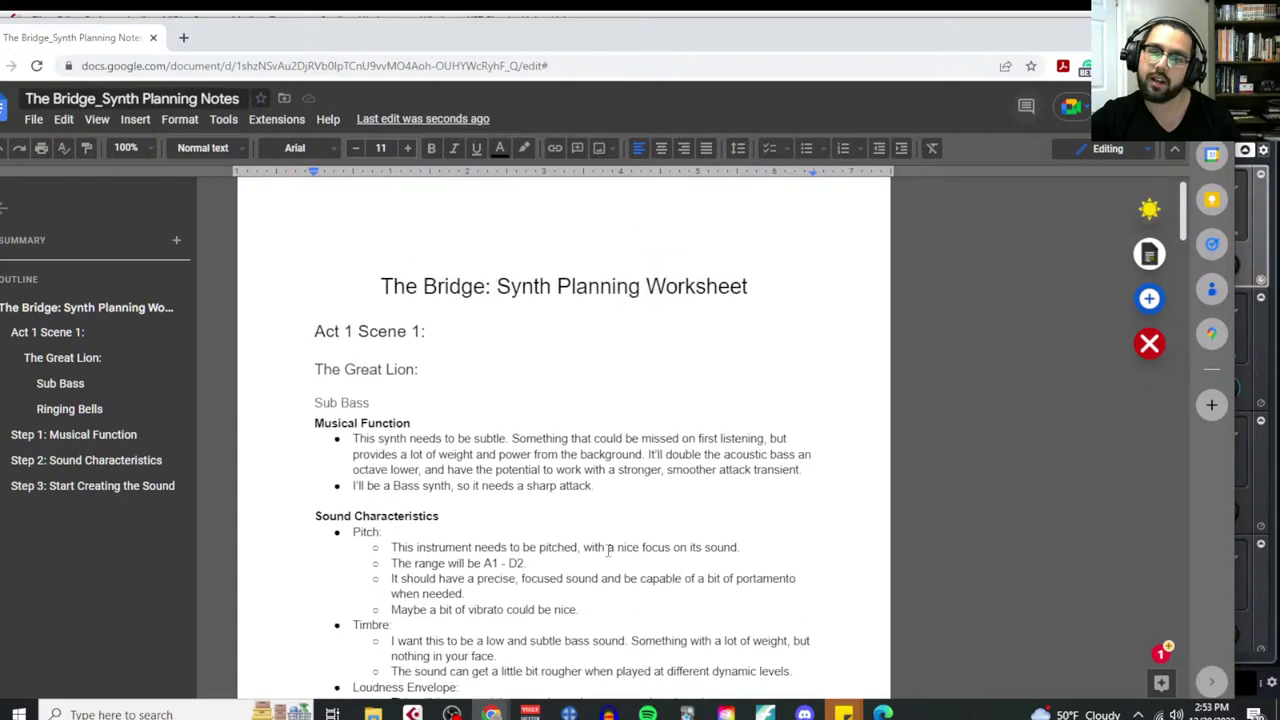
scroll(607, 549, "down", 9)
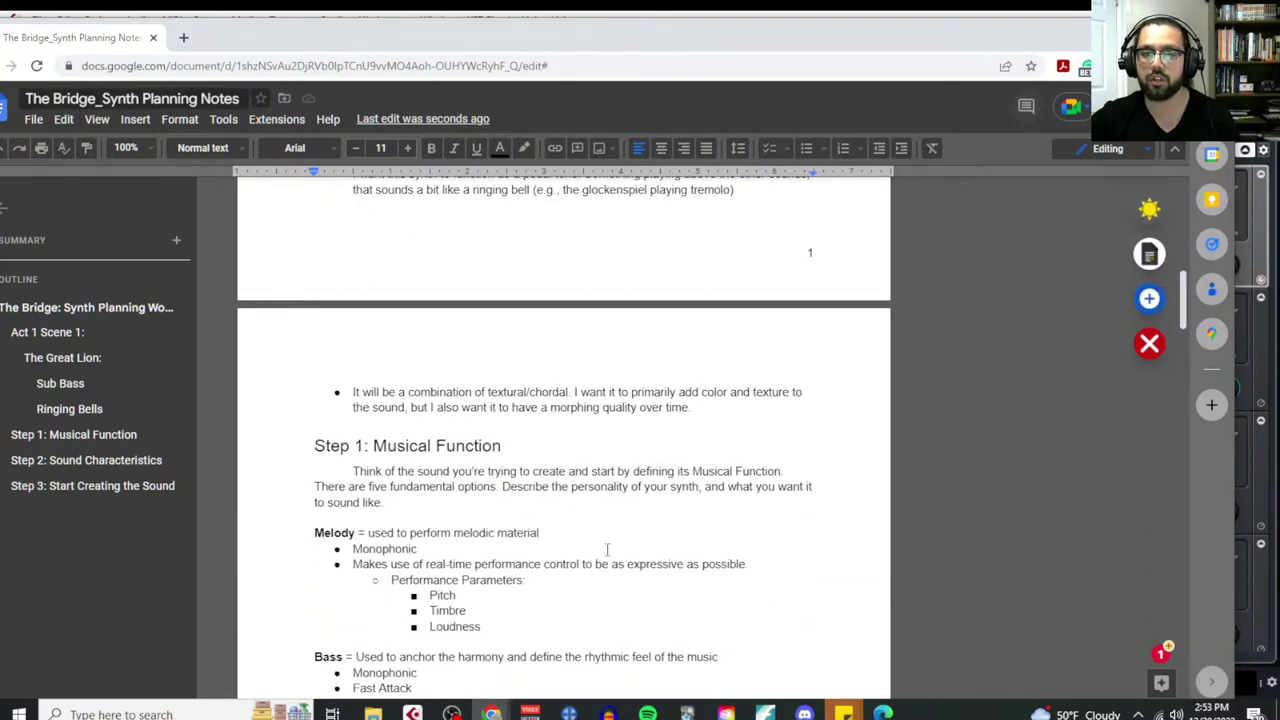
scroll(688, 560, "up", 3)
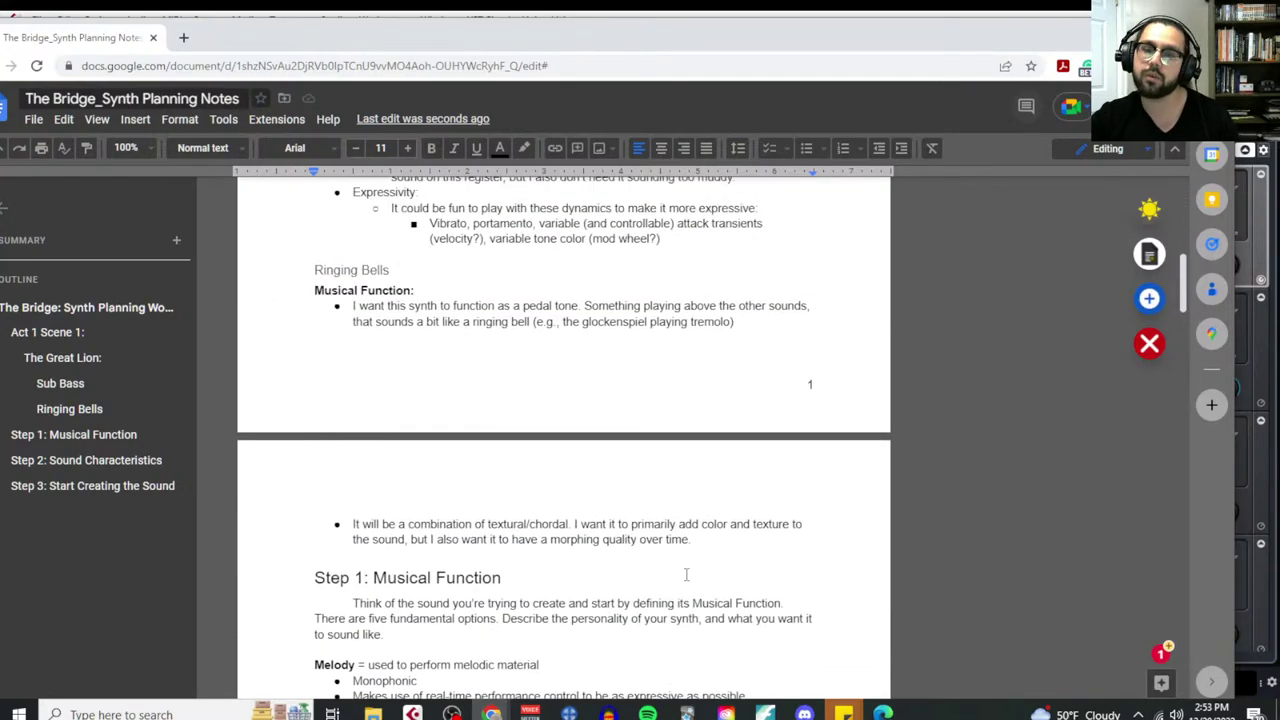
scroll(727, 475, "down", 2)
left_click(727, 475)
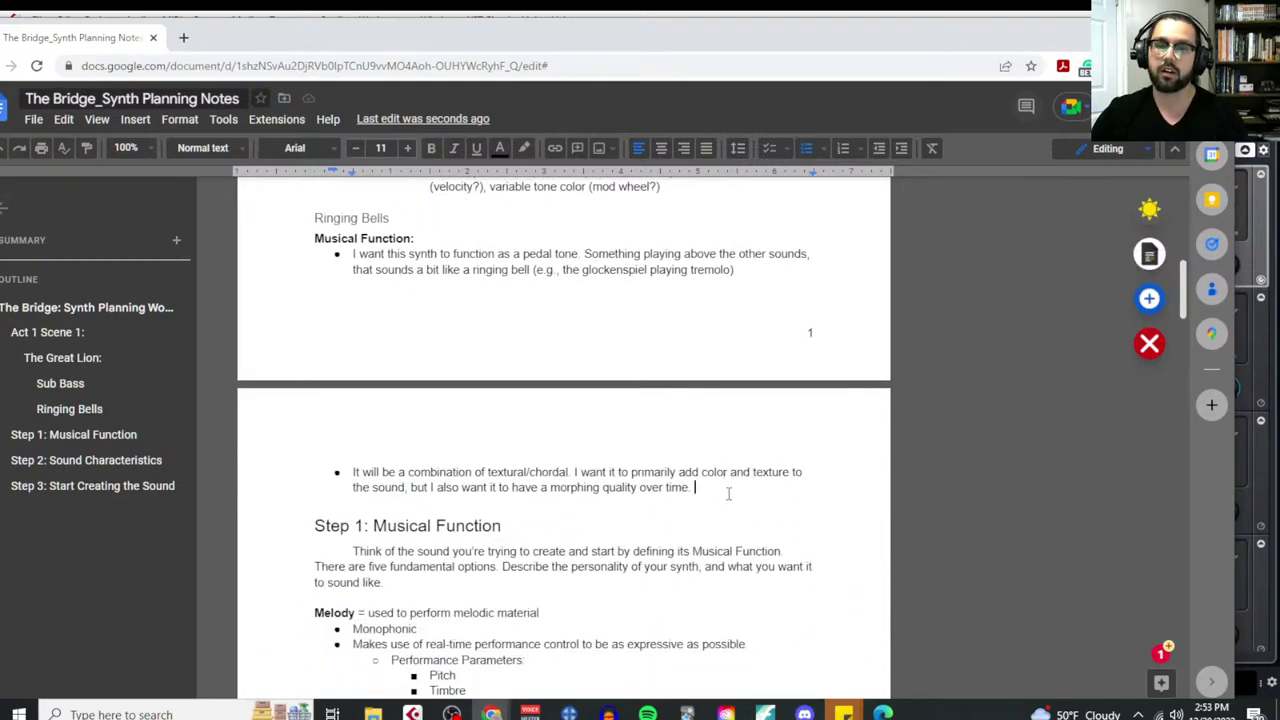
key("Return")
key("Return")
key("ctrl+v")
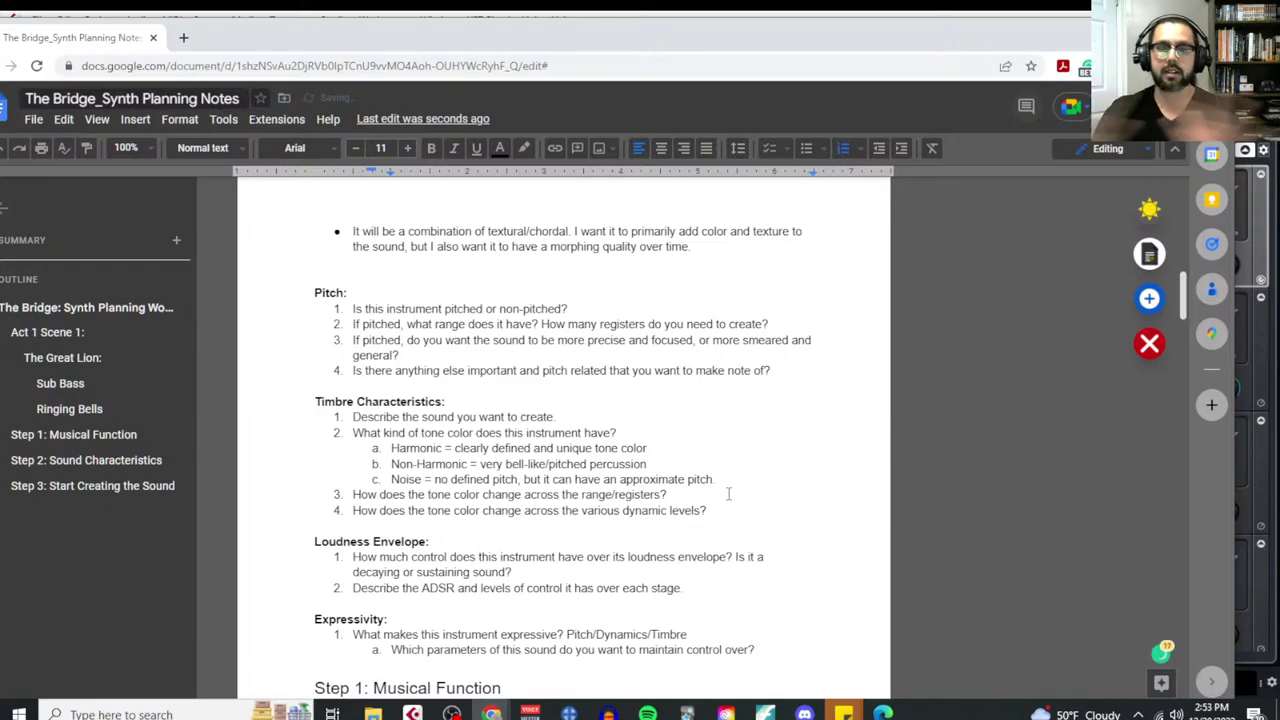
Add a bold "Sound Characteristics" heading directly above the pasted Pitch questions, leaving a blank line after the Musical Function bullets
scroll(728, 493, "up", 5)
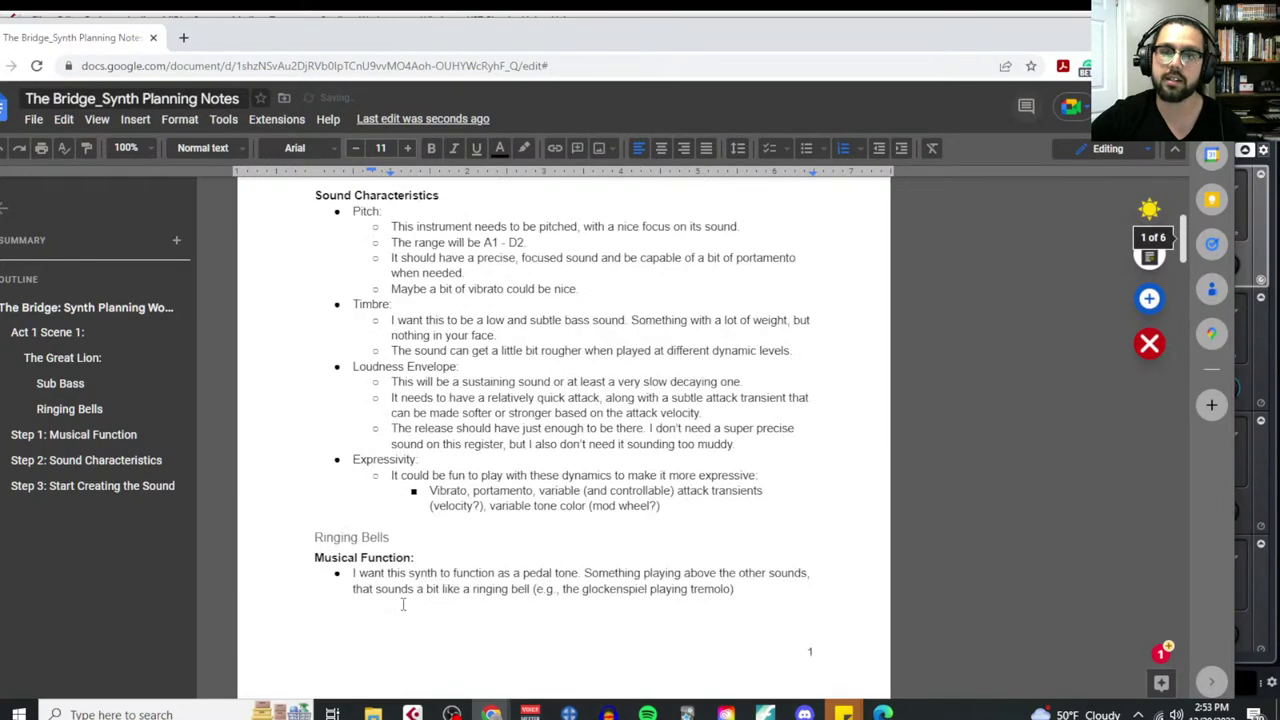
scroll(403, 604, "up", 3)
scroll(404, 600, "down", 5)
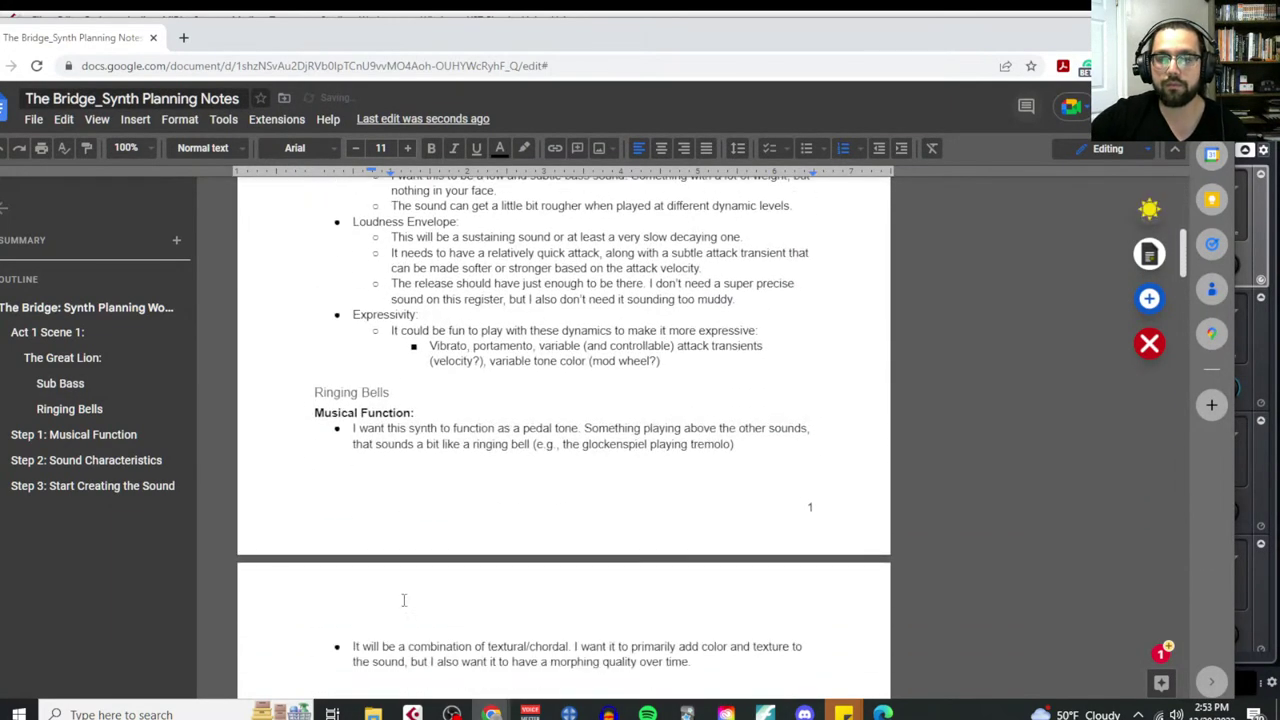
scroll(404, 600, "down", 3)
scroll(404, 585, "up", 1)
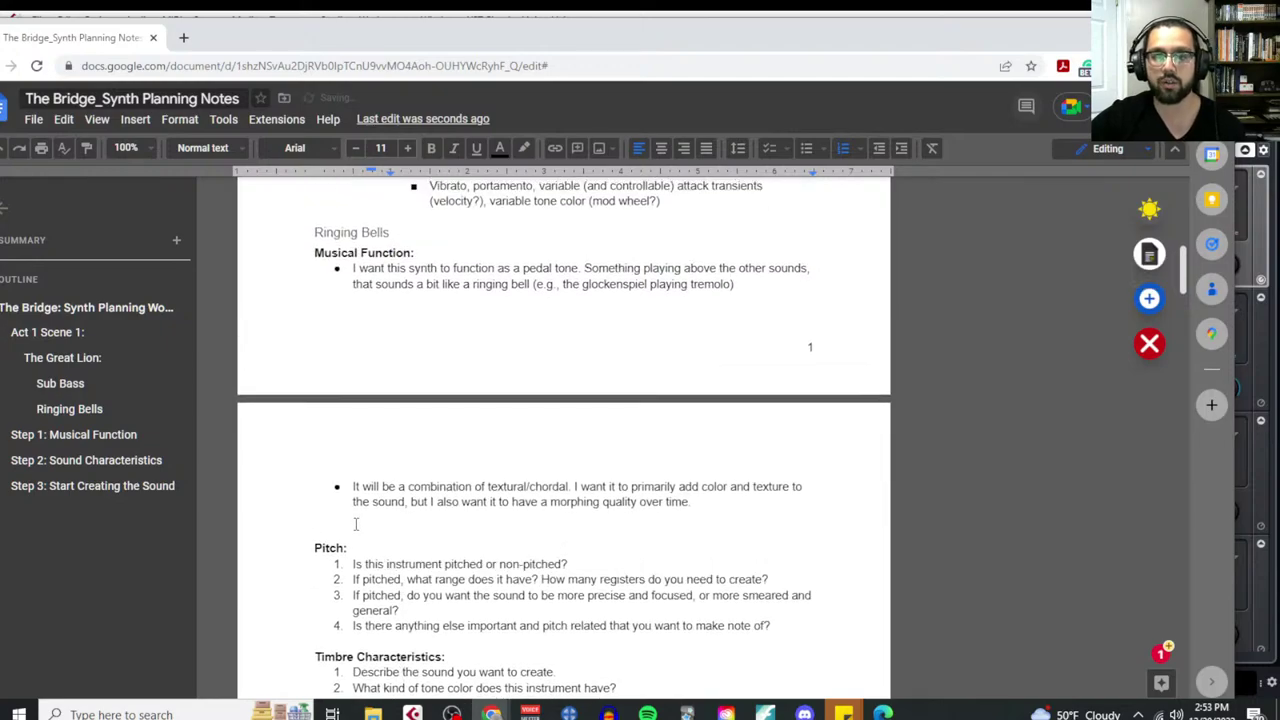
left_click(355, 524)
type("Sound")
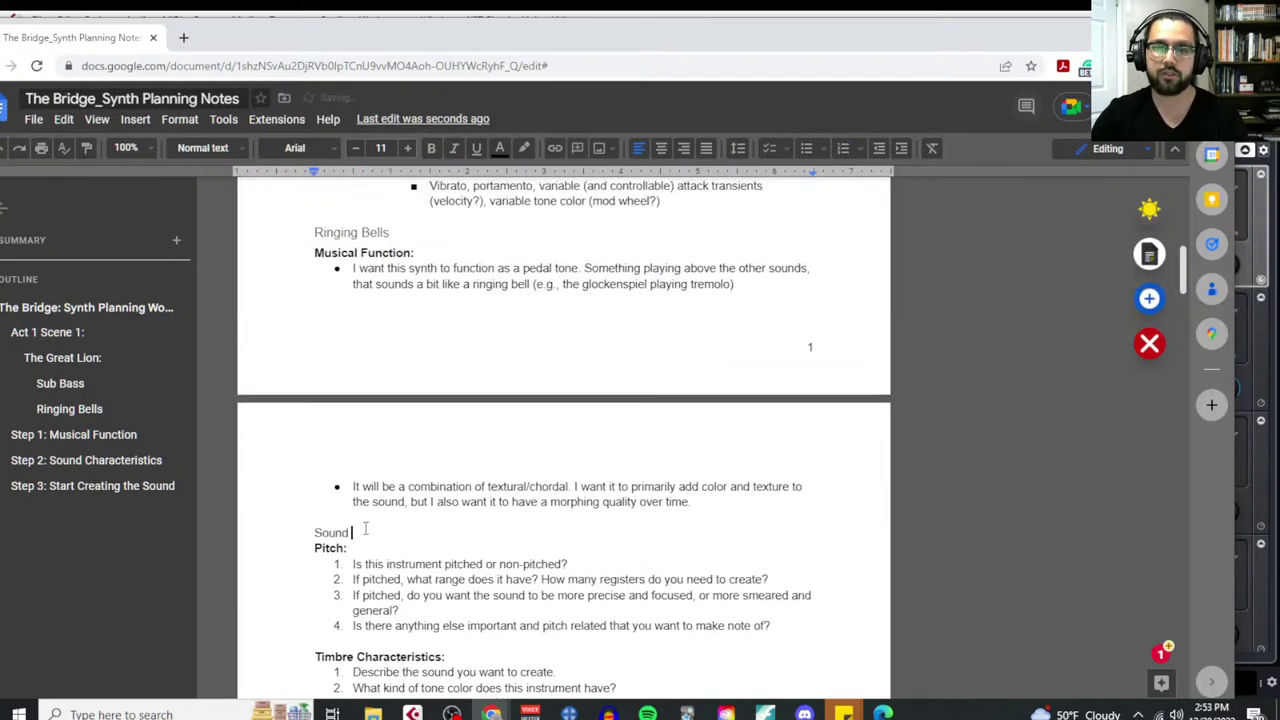
key("BackSpace")
key("BackSpace")
key("BackSpace")
key("BackSpace")
key("BackSpace")
key("BackSpace")
key("BackSpace")
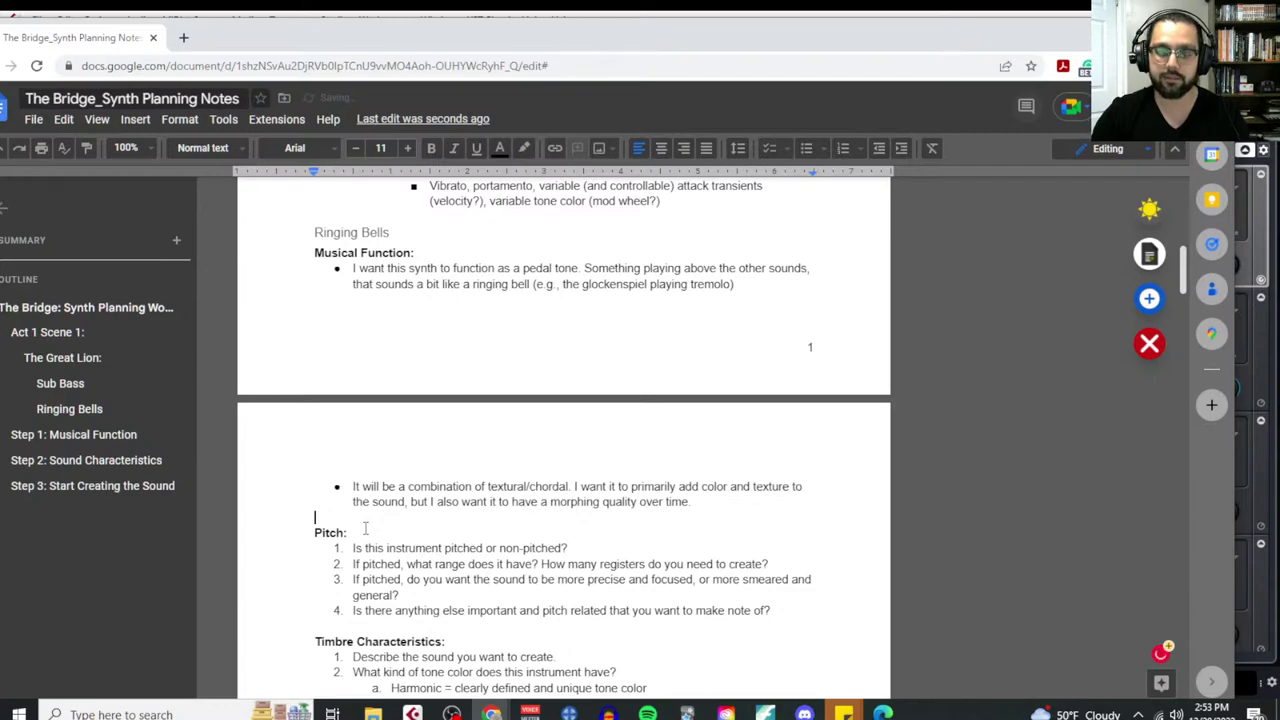
type("Sound Charac")
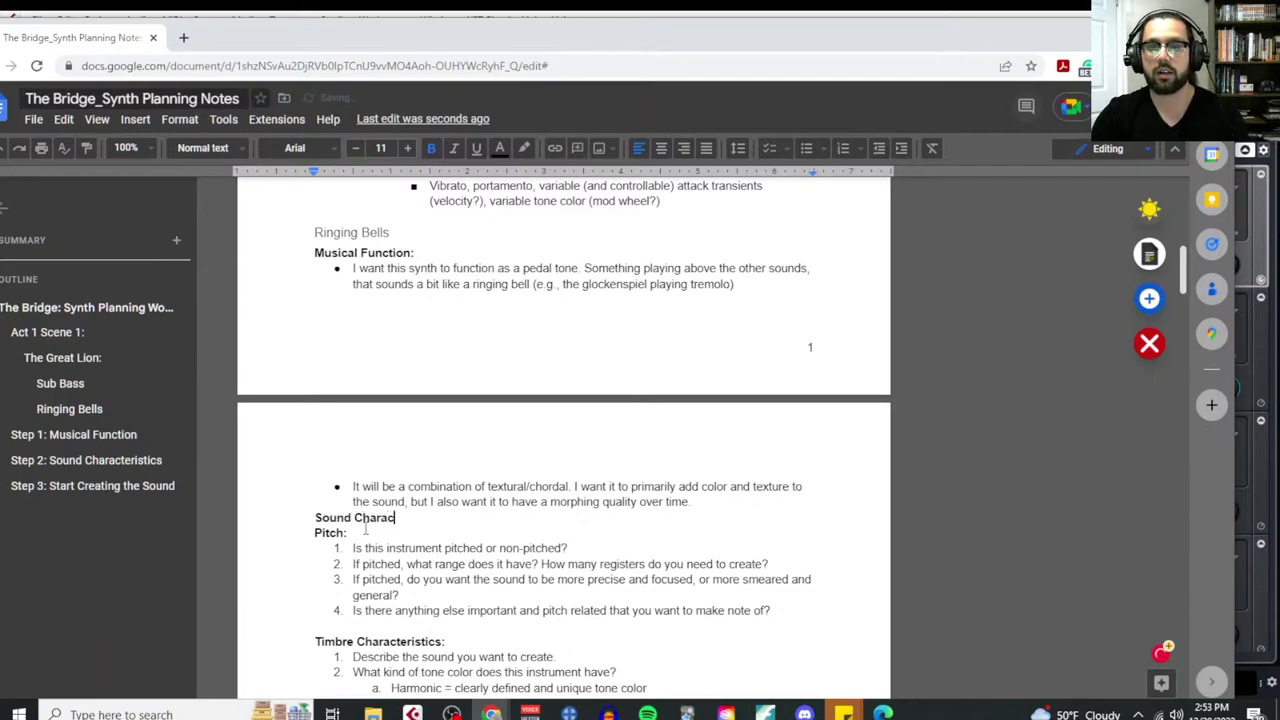
type("teristics")
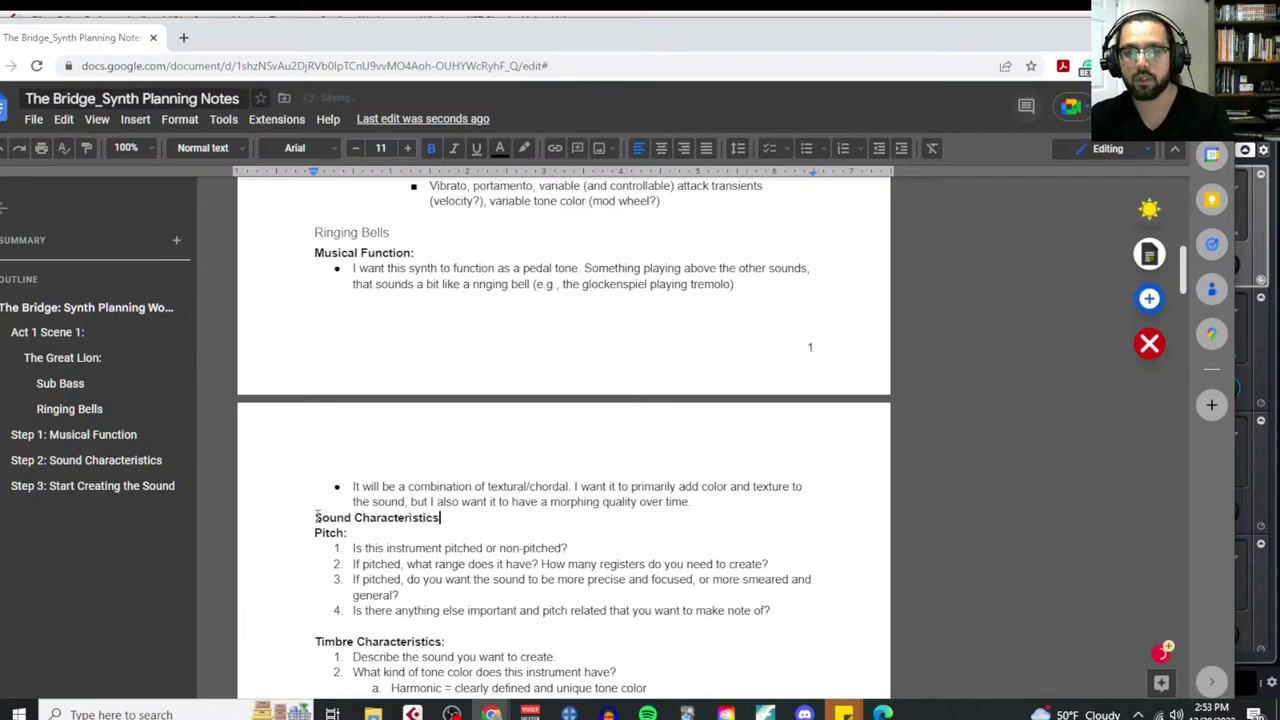
key("Return")
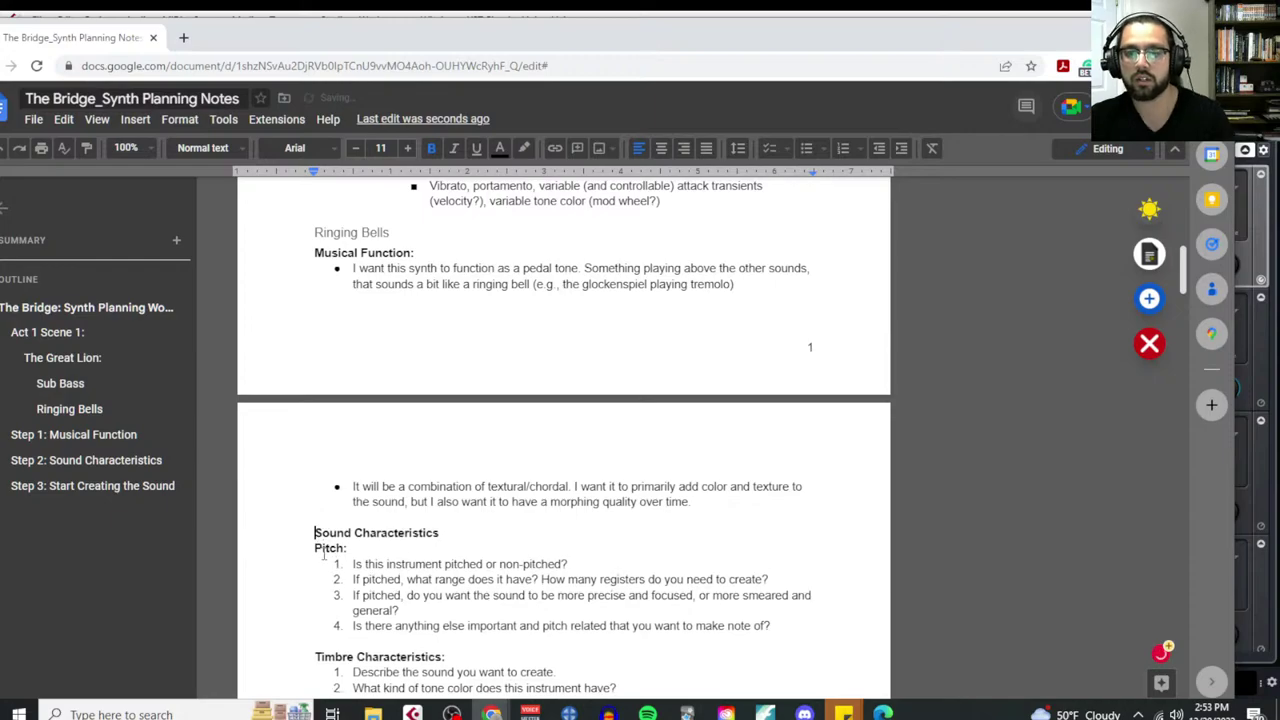
Turn the pasted Pitch heading into a plain-text bullet and its four numbered questions into indented bullets beneath it
left_click(806, 149)
left_click_drag(387, 548, 772, 626)
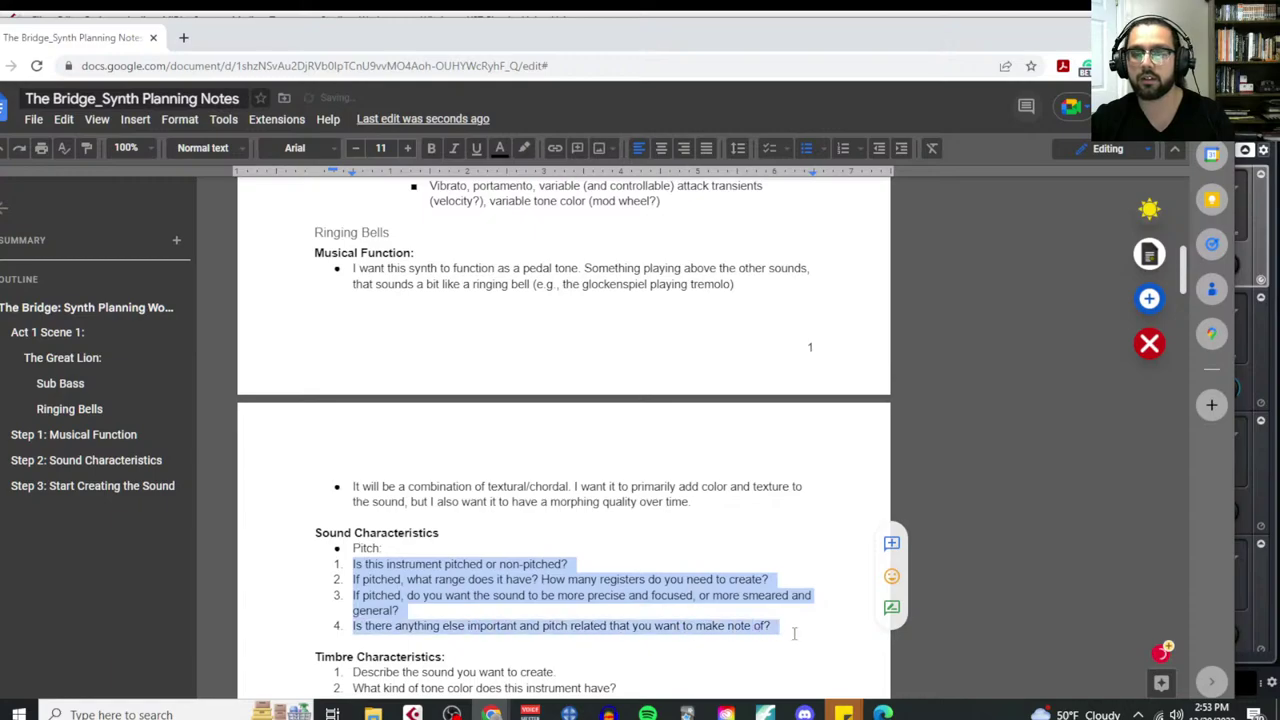
left_click(900, 149)
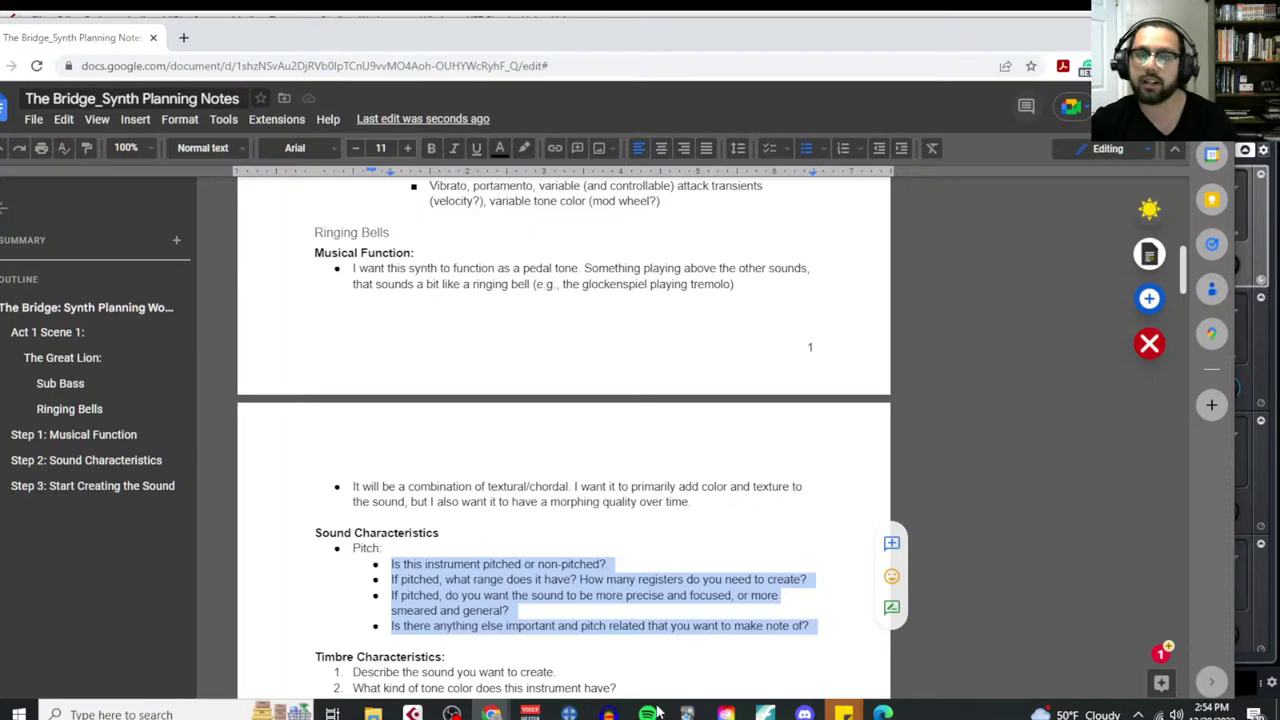
Switch to Cubase, open the Massive 01 track's synth, load the Arctic Bells preset, and make that track active for playing
left_click(412, 713)
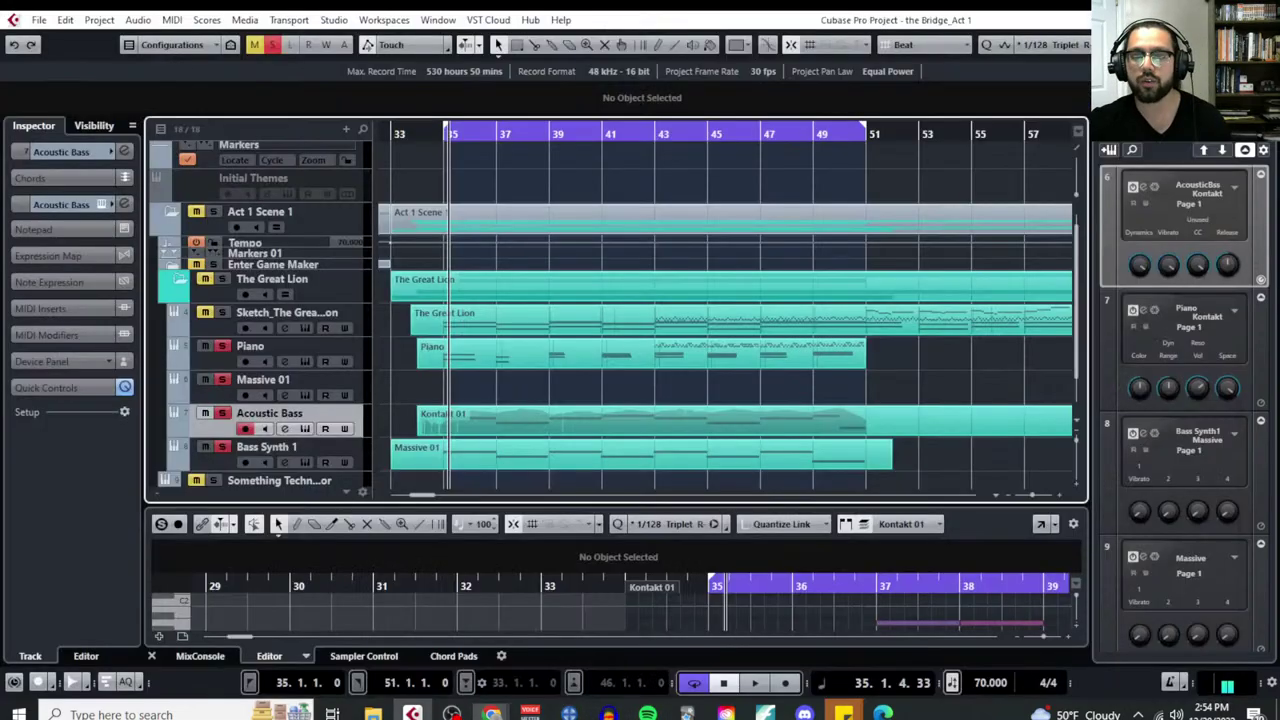
left_click(305, 395)
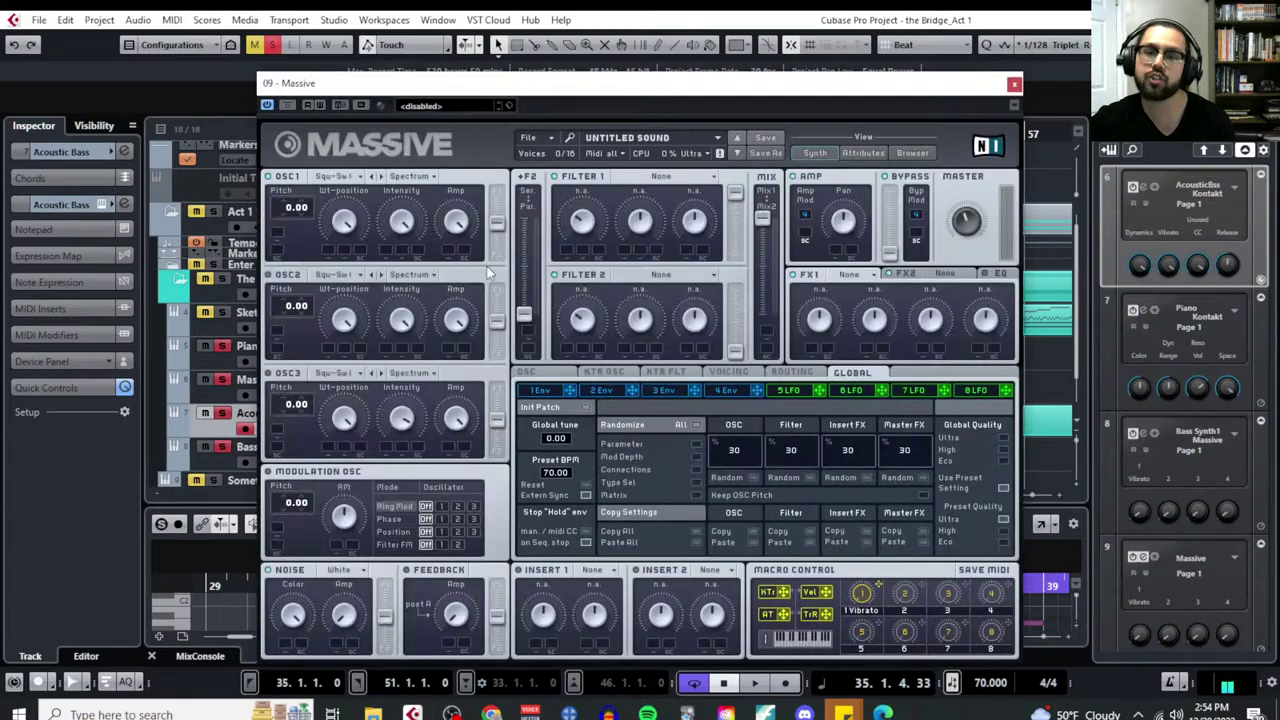
left_click(666, 140)
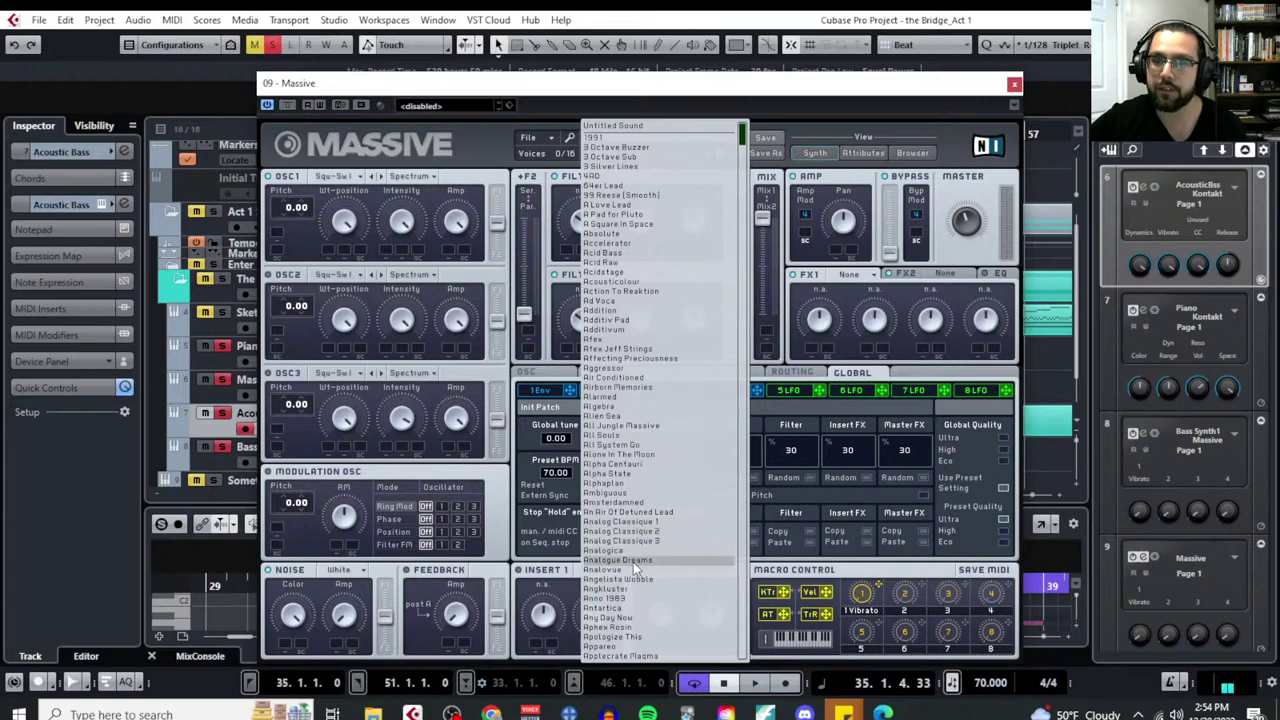
scroll(635, 590, "down", 1)
scroll(635, 591, "down", 1)
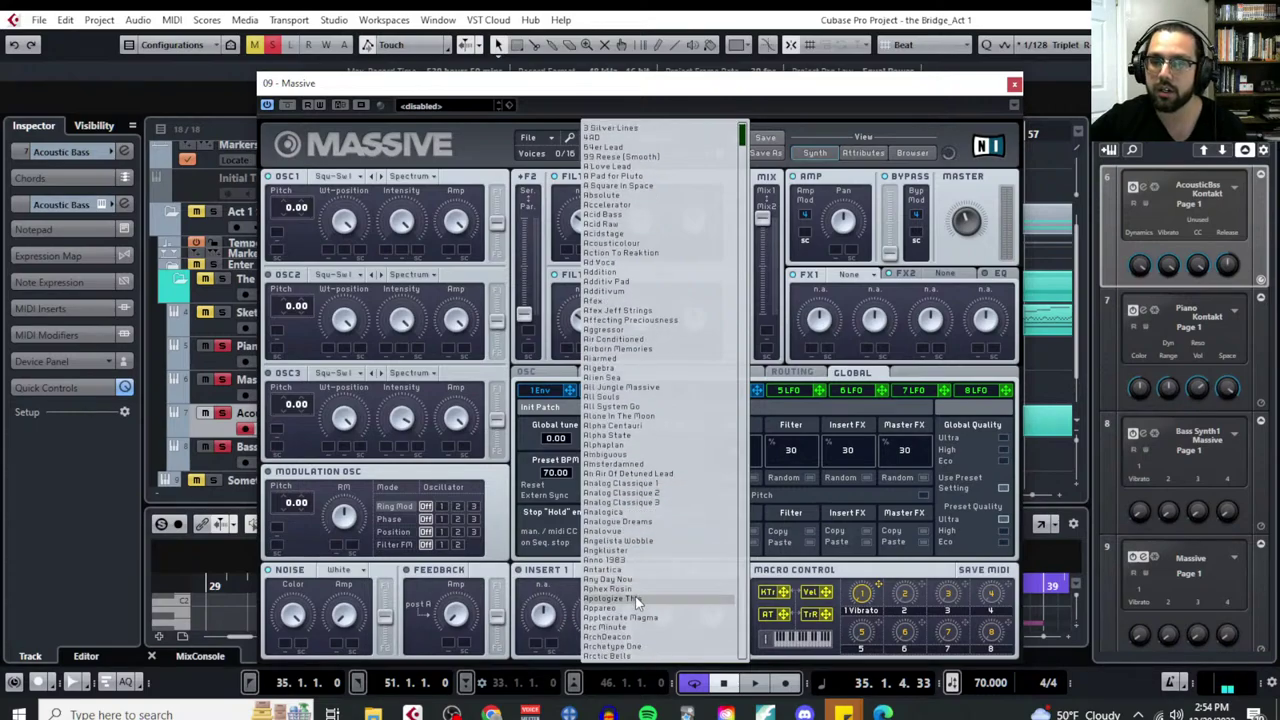
left_click(645, 657)
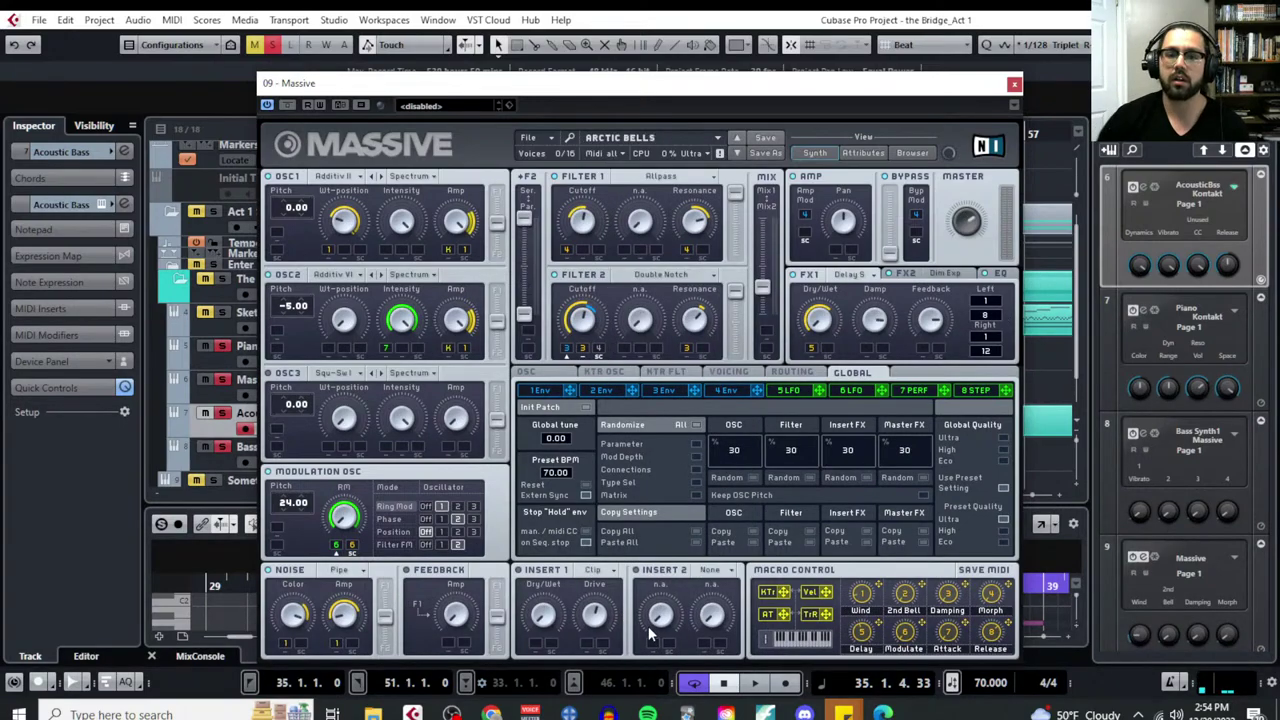
left_click(233, 400)
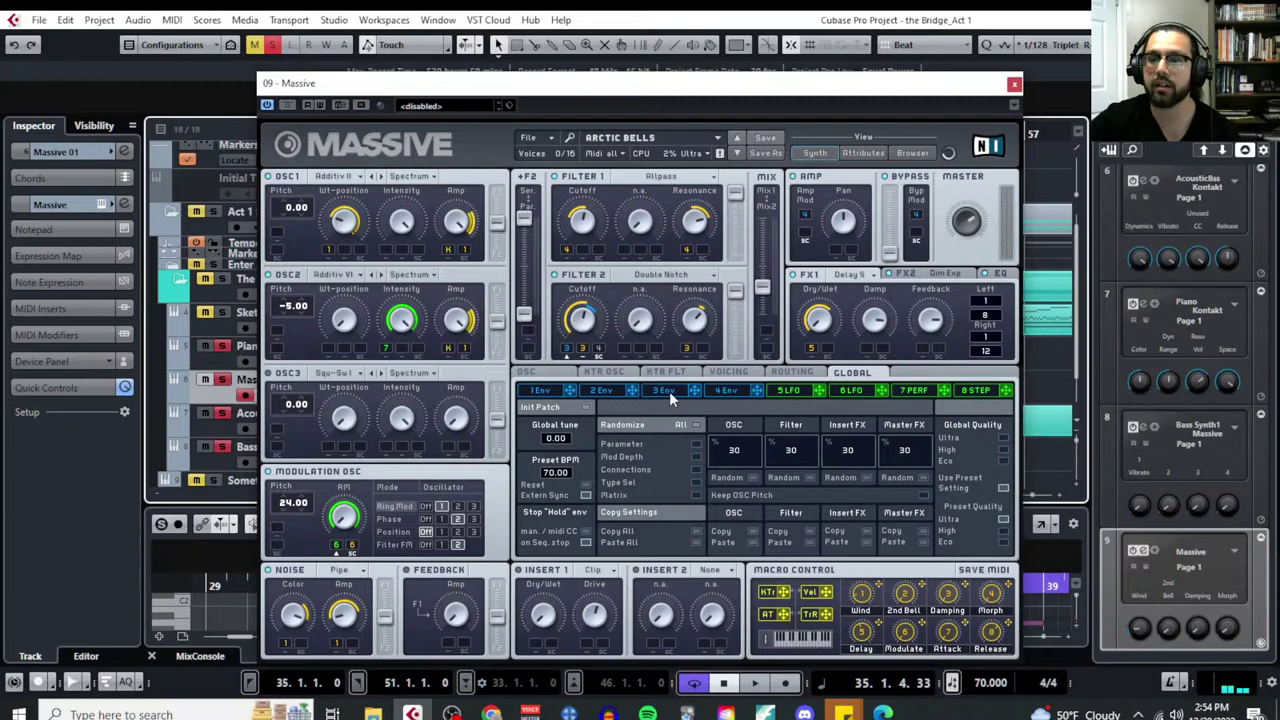
Examine the shapes of envelopes 4, 3 and 2 in the Arctic Bells patch
left_click(729, 392)
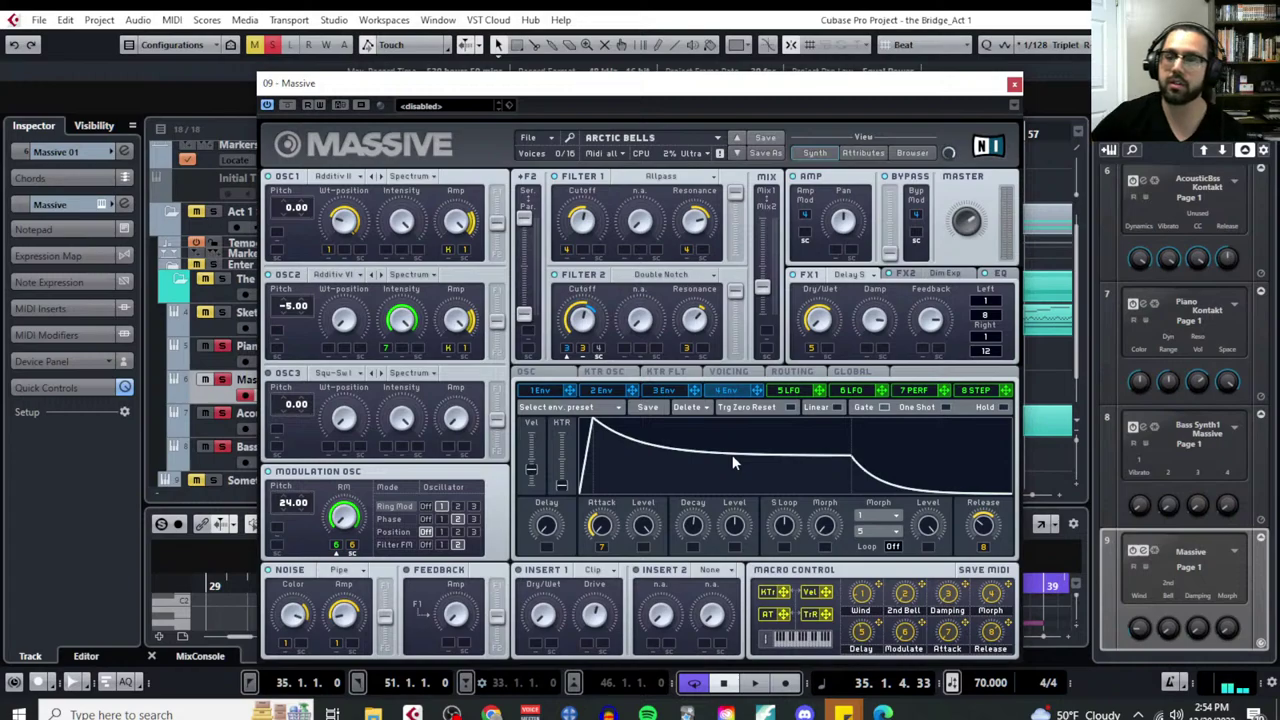
left_click(660, 391)
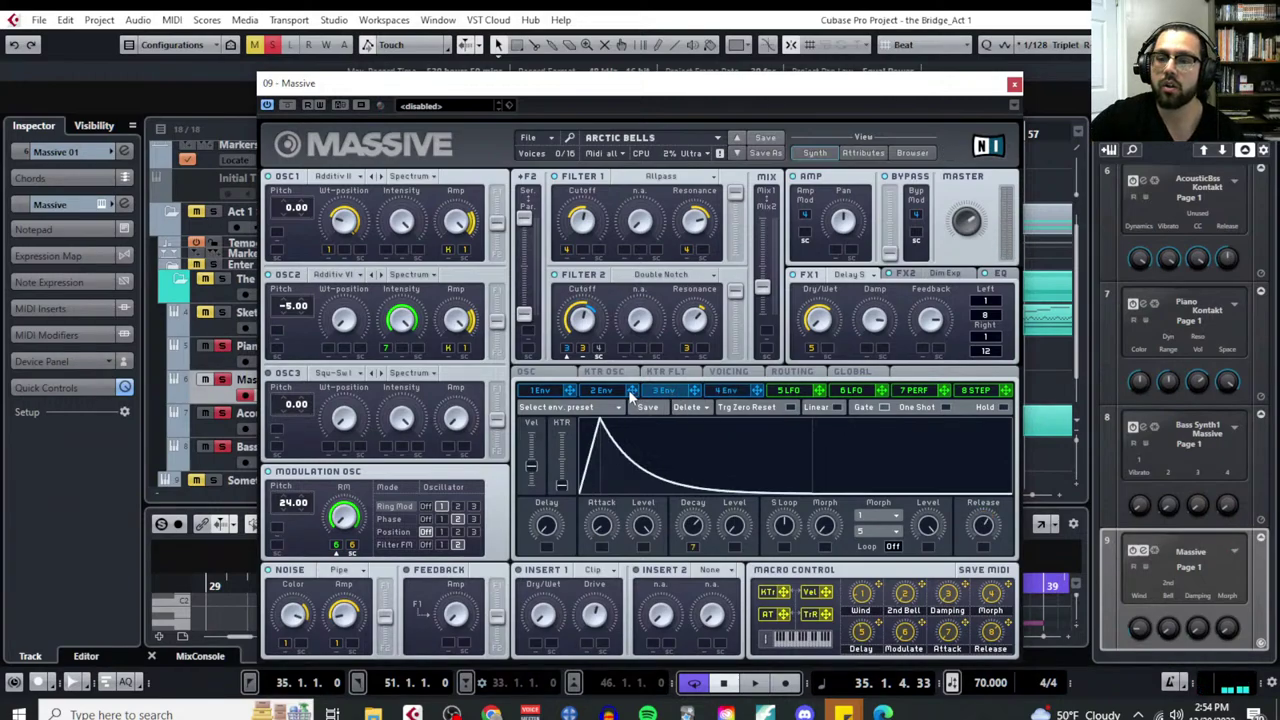
left_click(605, 391)
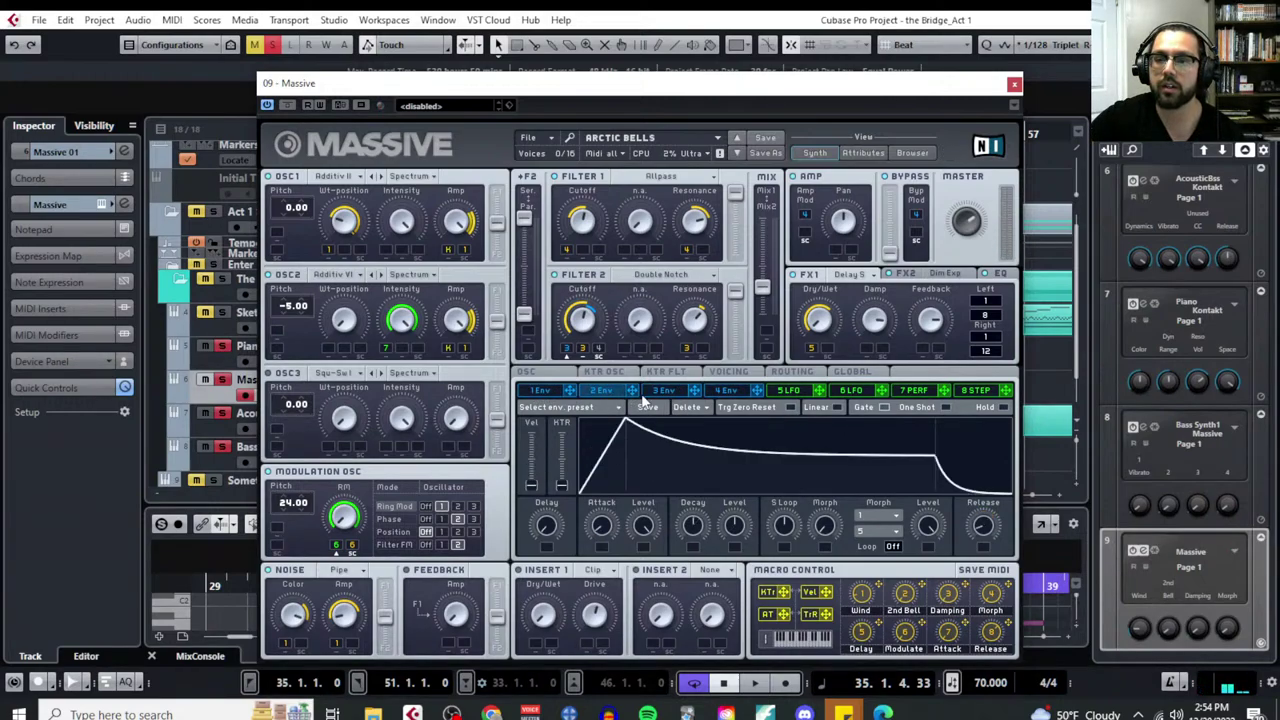
left_click(660, 394)
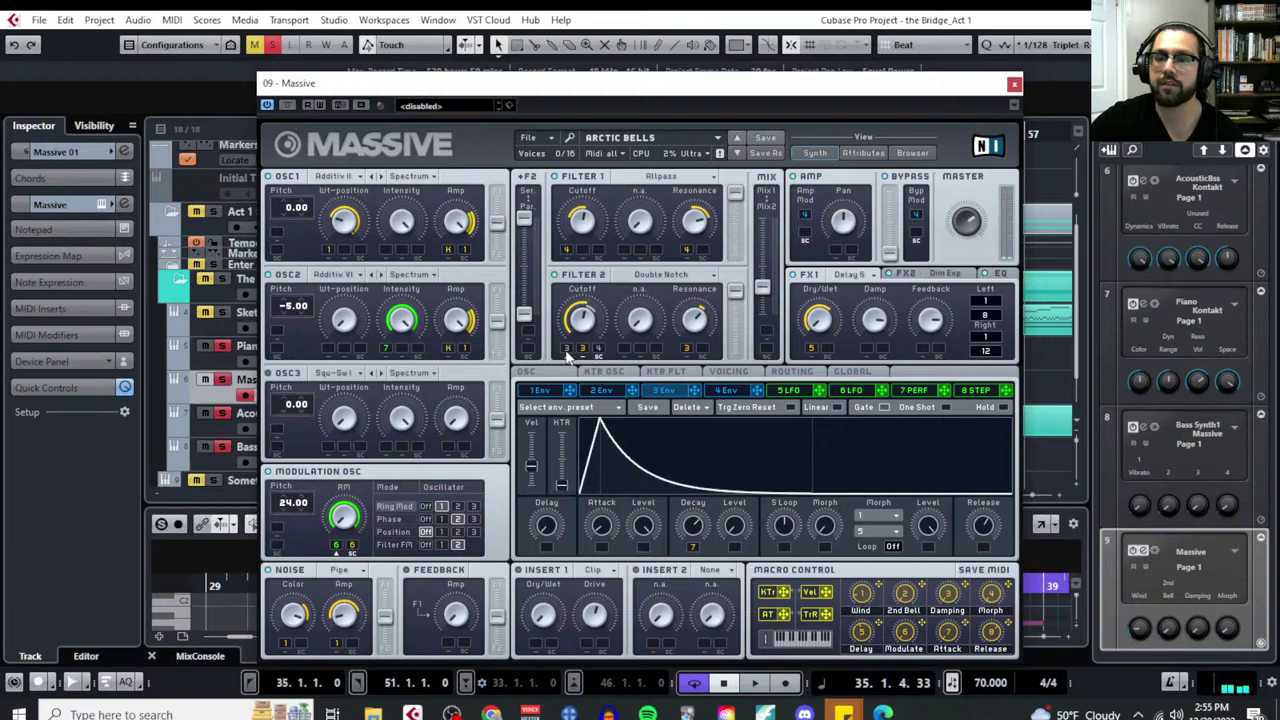
Unmute the first modulation slot on Filter 2's cutoff and show the FX2 Dimension Expander settings
right_click(570, 350)
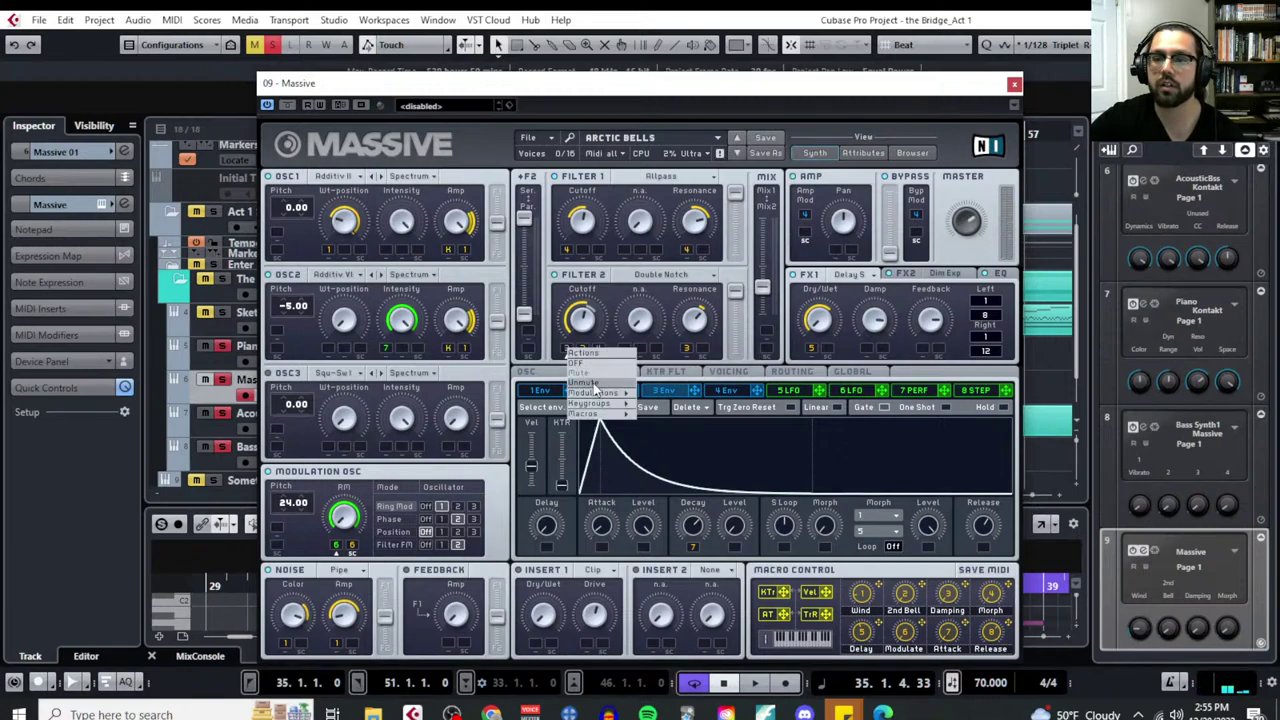
left_click(586, 372)
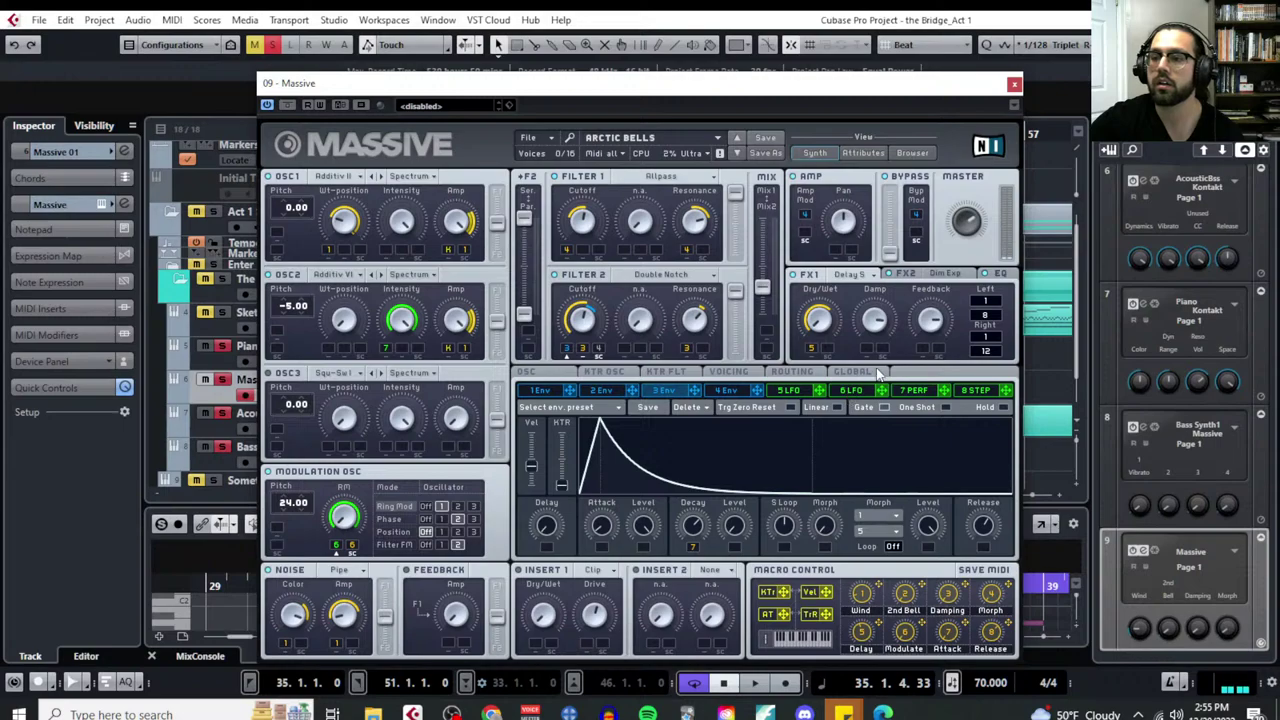
left_click(947, 279)
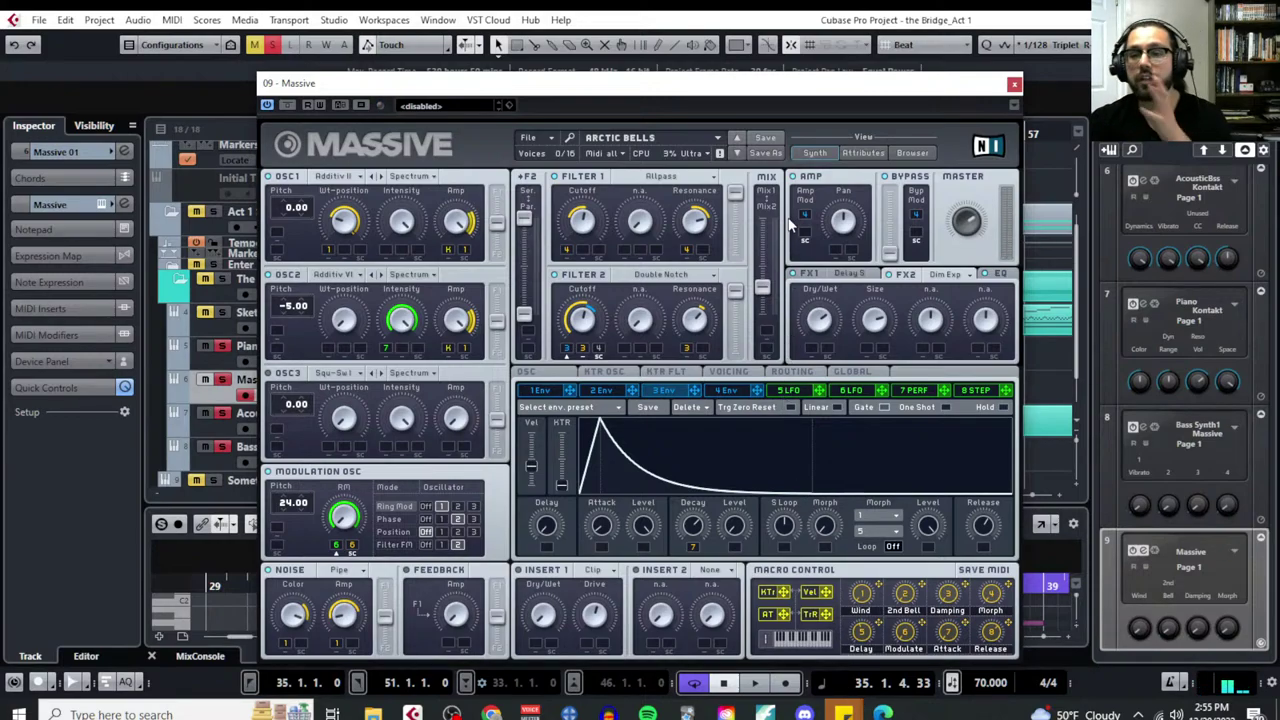
Close the Massive window and return to the Pitch questions under Ringing Bells in the Bridge Synth Planning Notes document in Chrome
left_click(1014, 83)
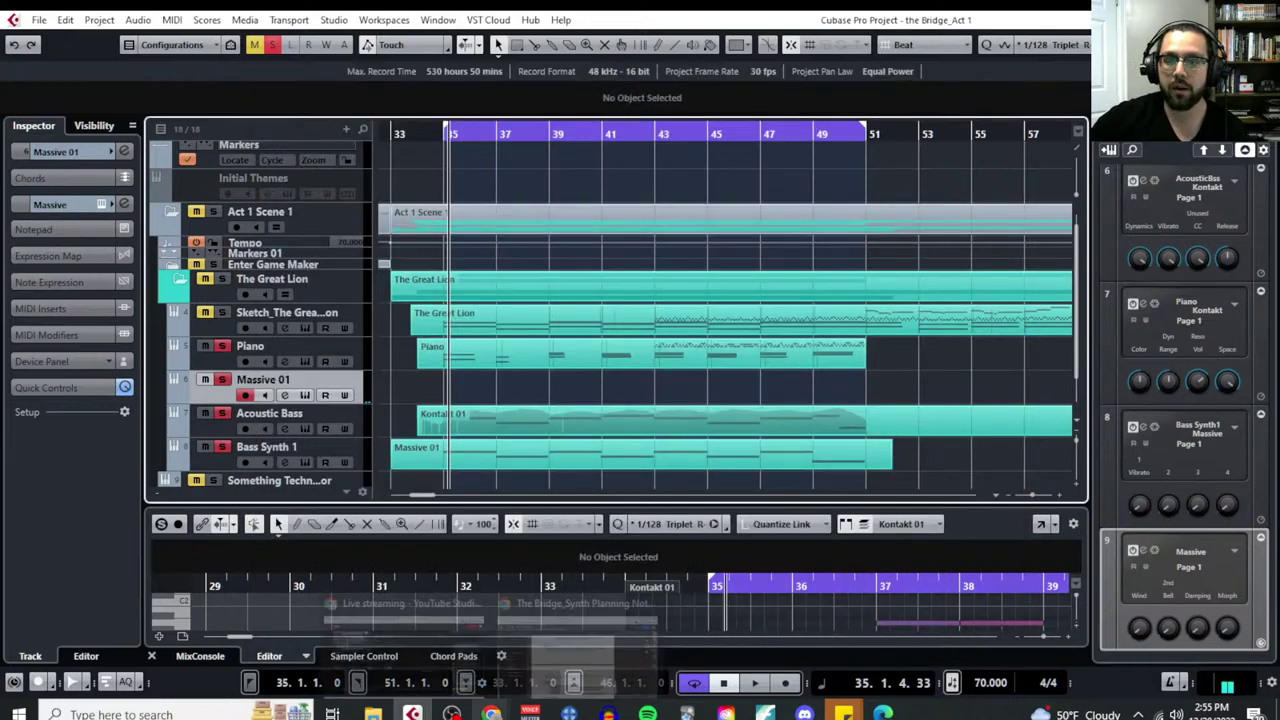
mouse_move(491, 714)
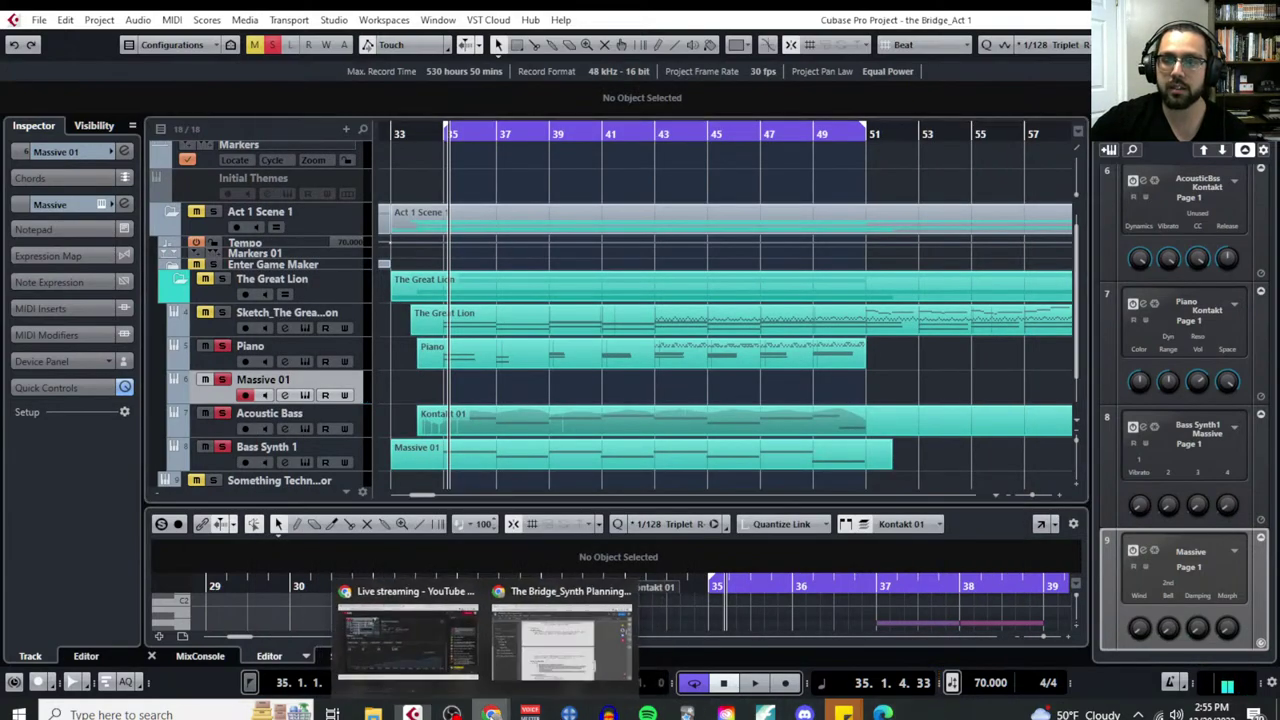
left_click(562, 645)
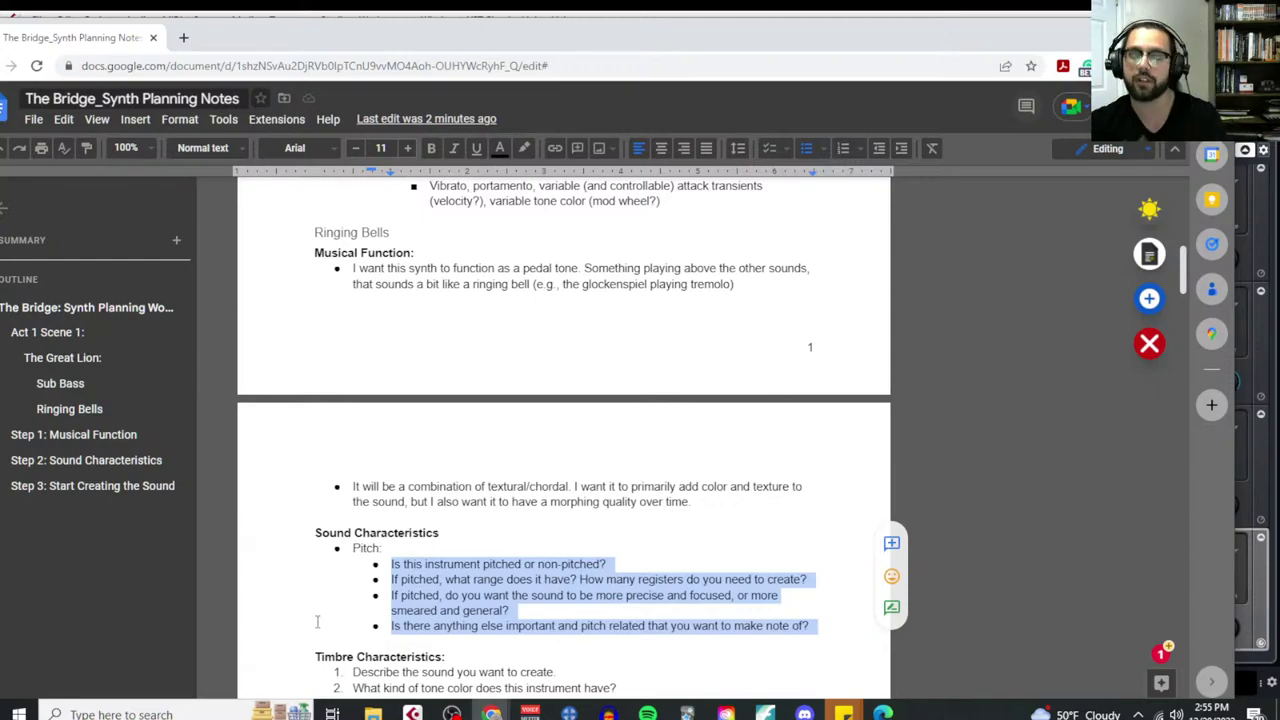
scroll(314, 614, "down", 3)
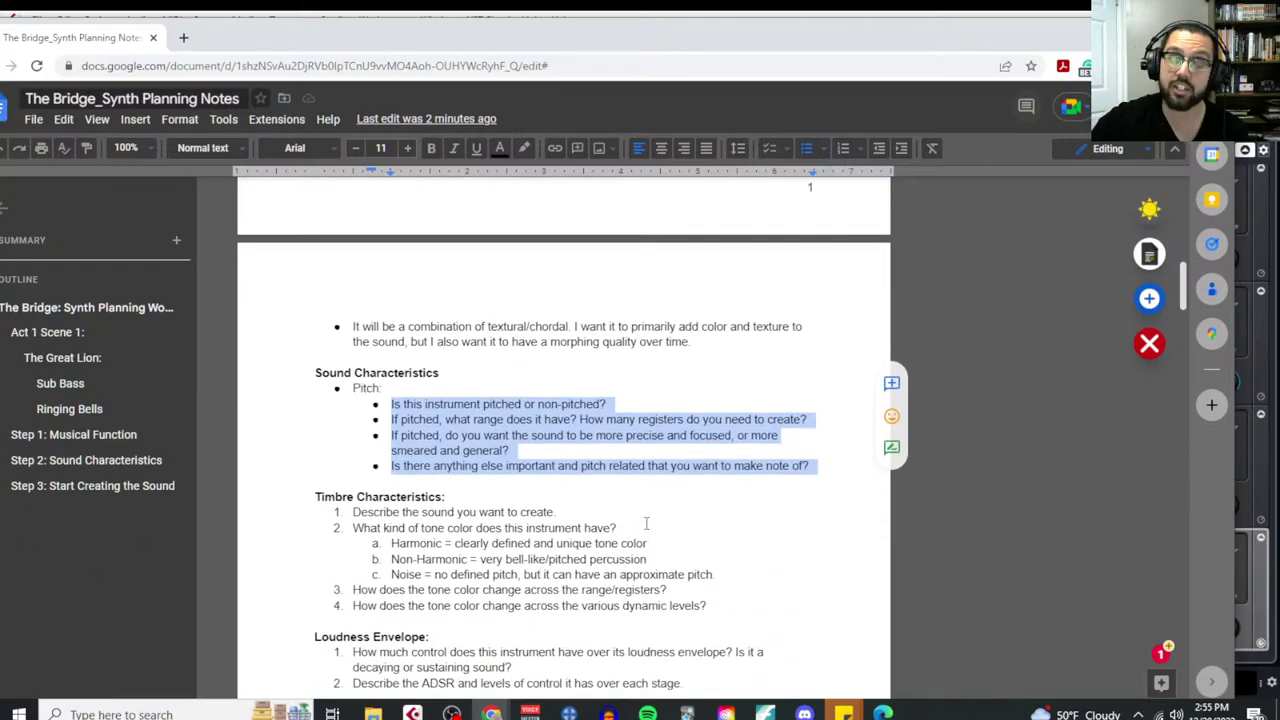
left_click(631, 480)
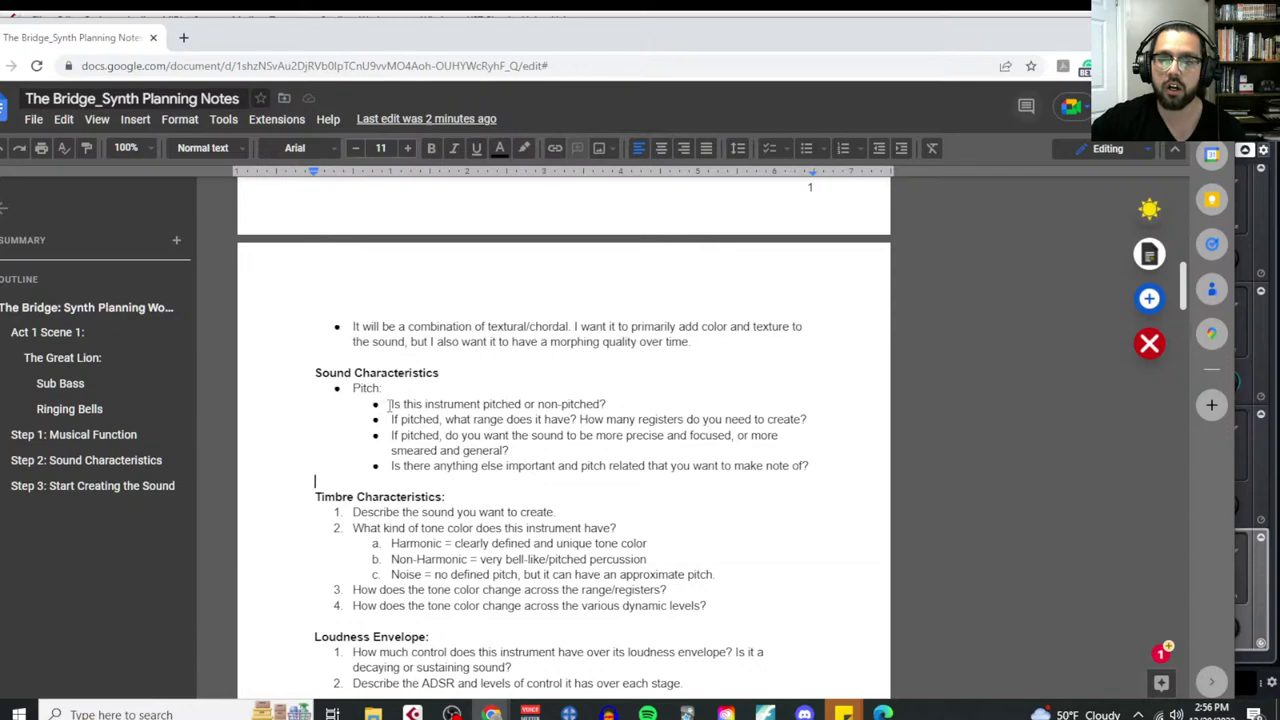
Add a first sub-bullet under Pitch reading "This synth needs to have a definite pitch, something nice and crisp like a bell."
left_click(391, 405)
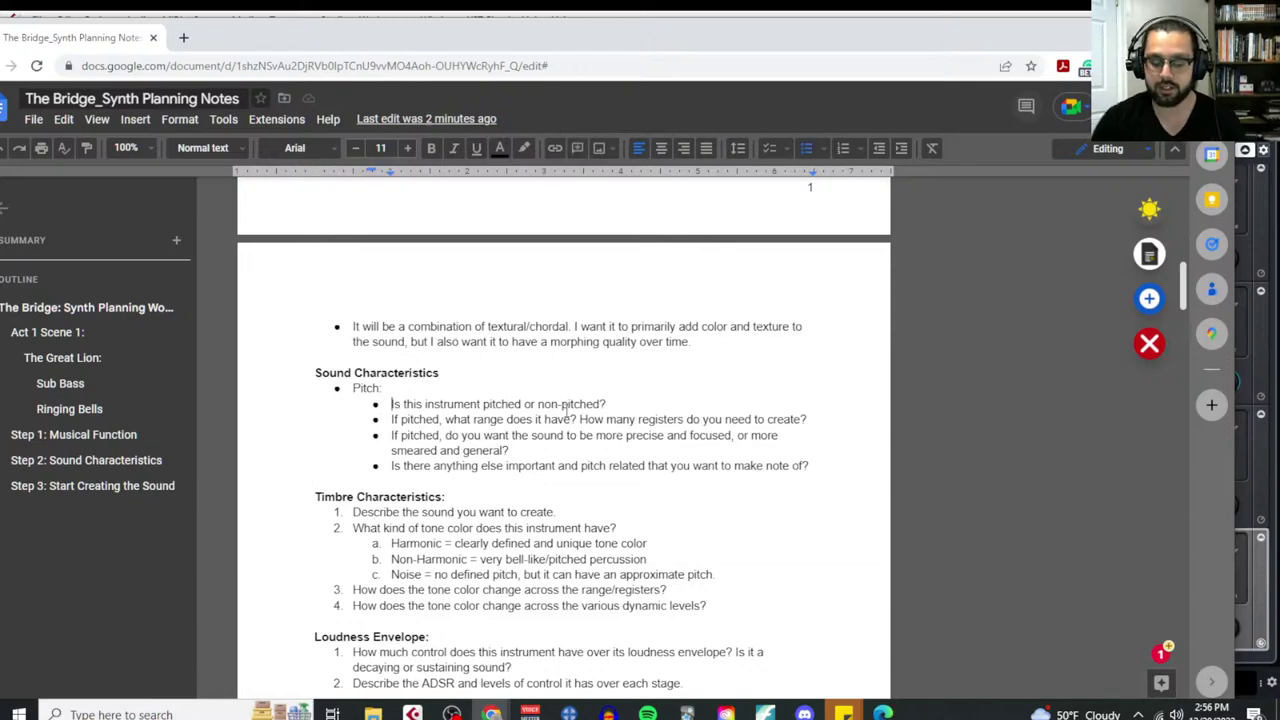
key("Return")
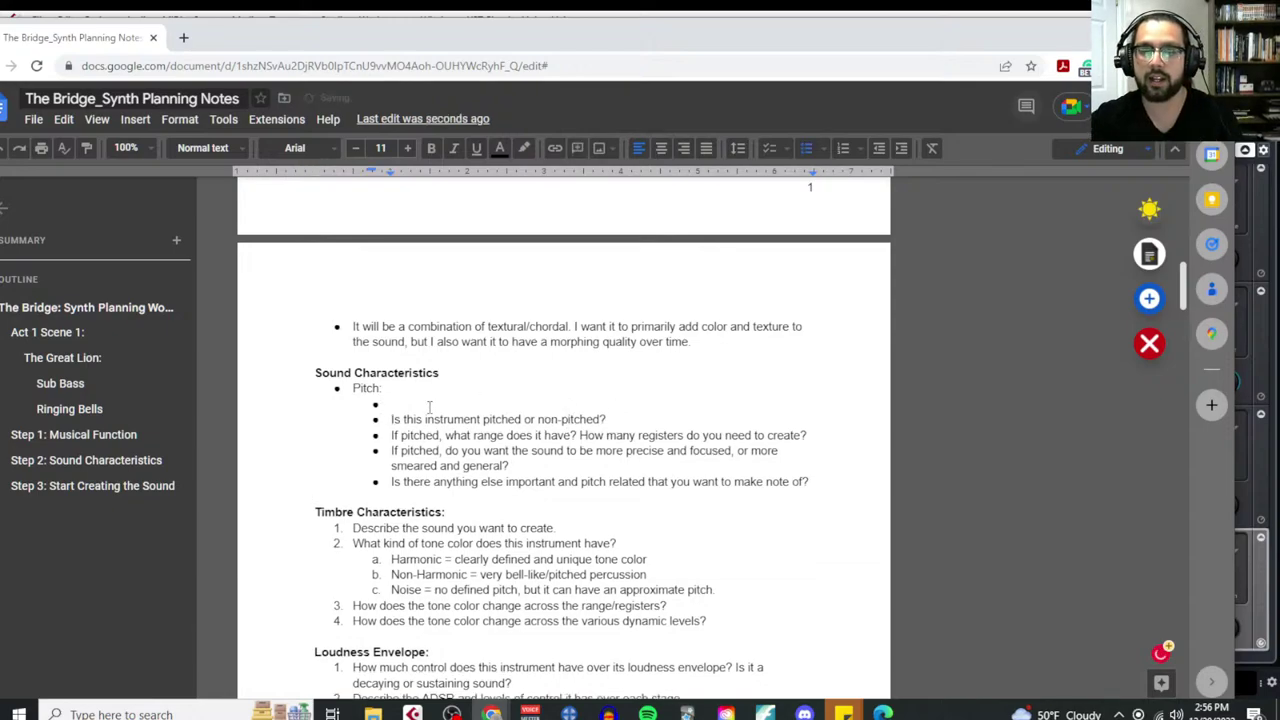
left_click(433, 404)
type("This synth ne")
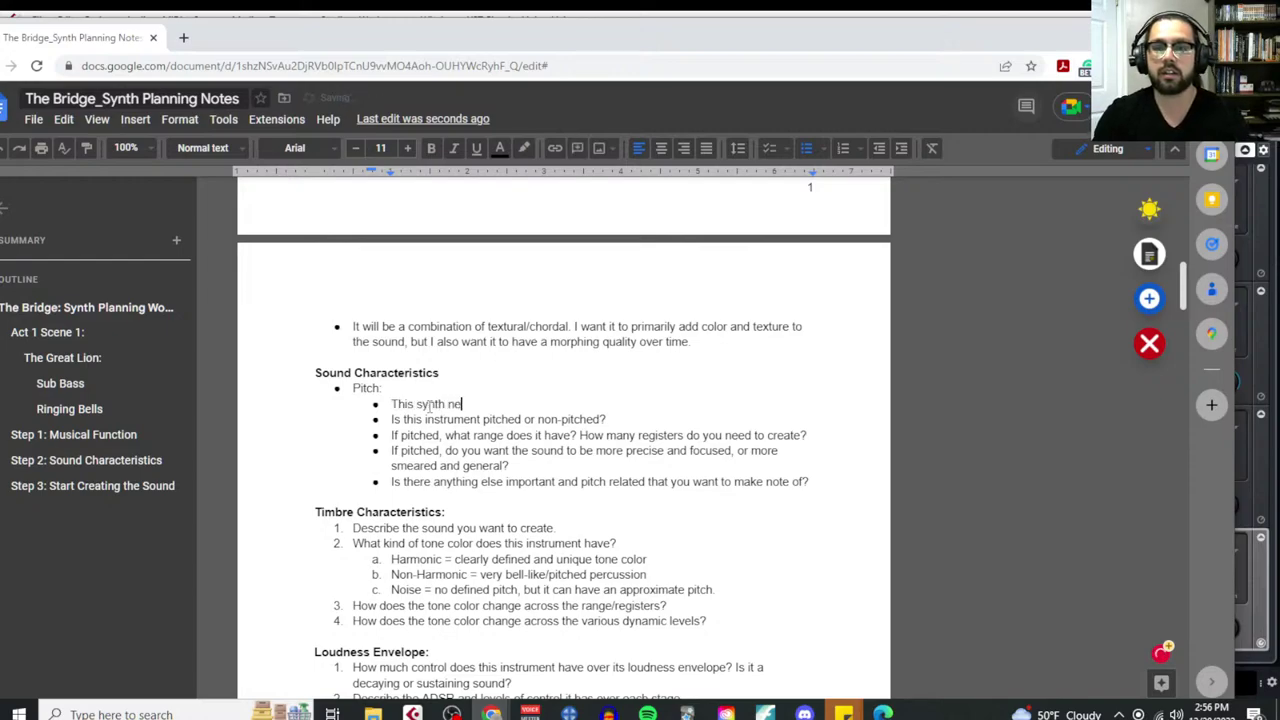
type("eds to have d")
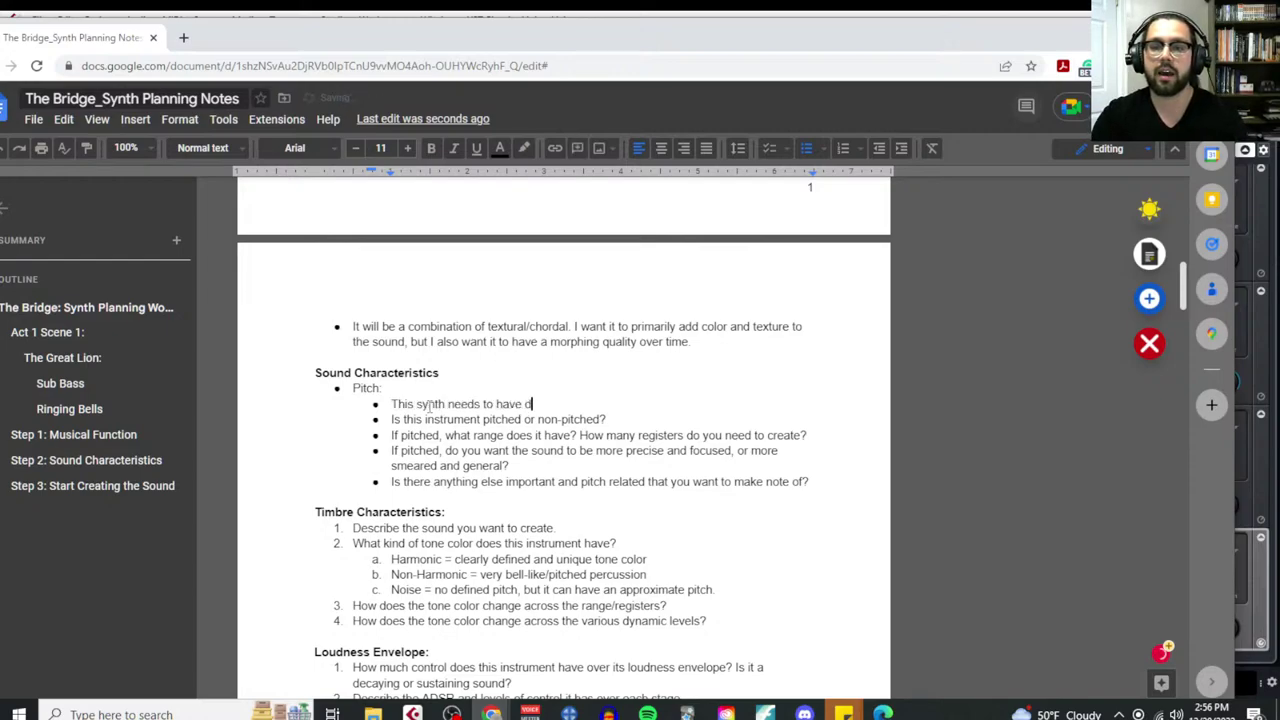
type("efinite pitch, somethi")
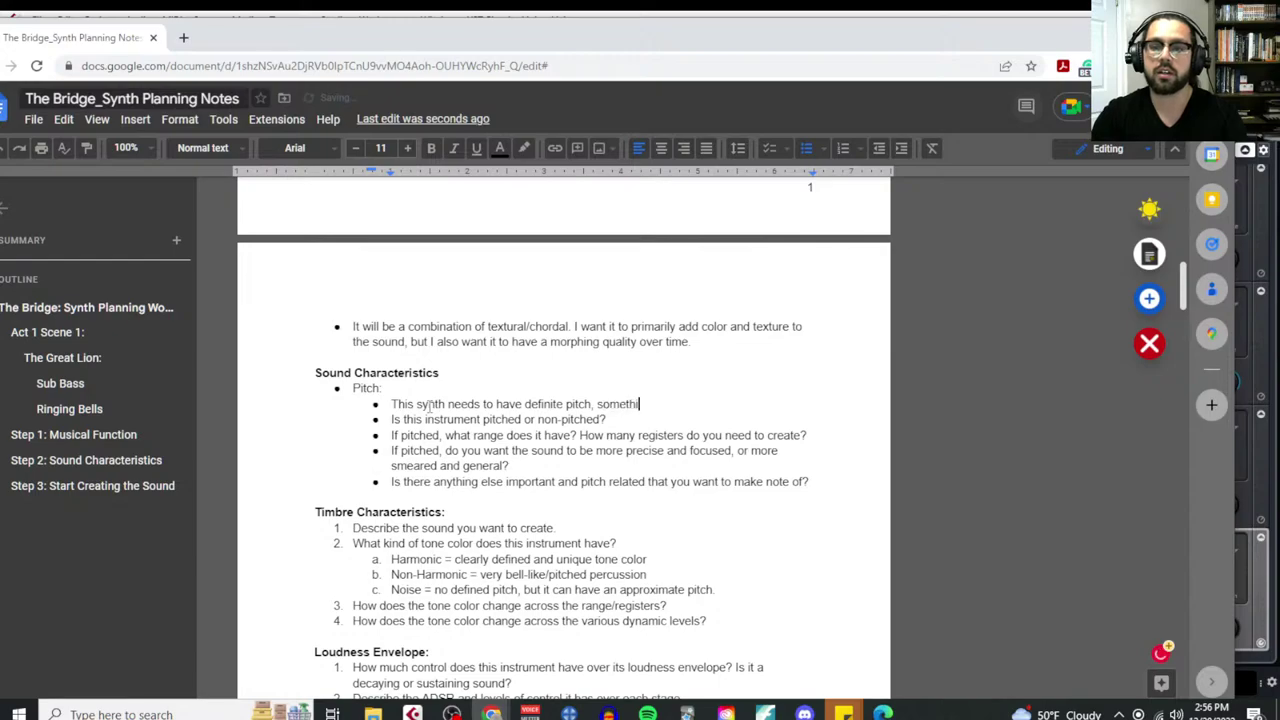
type("ng nice and cr")
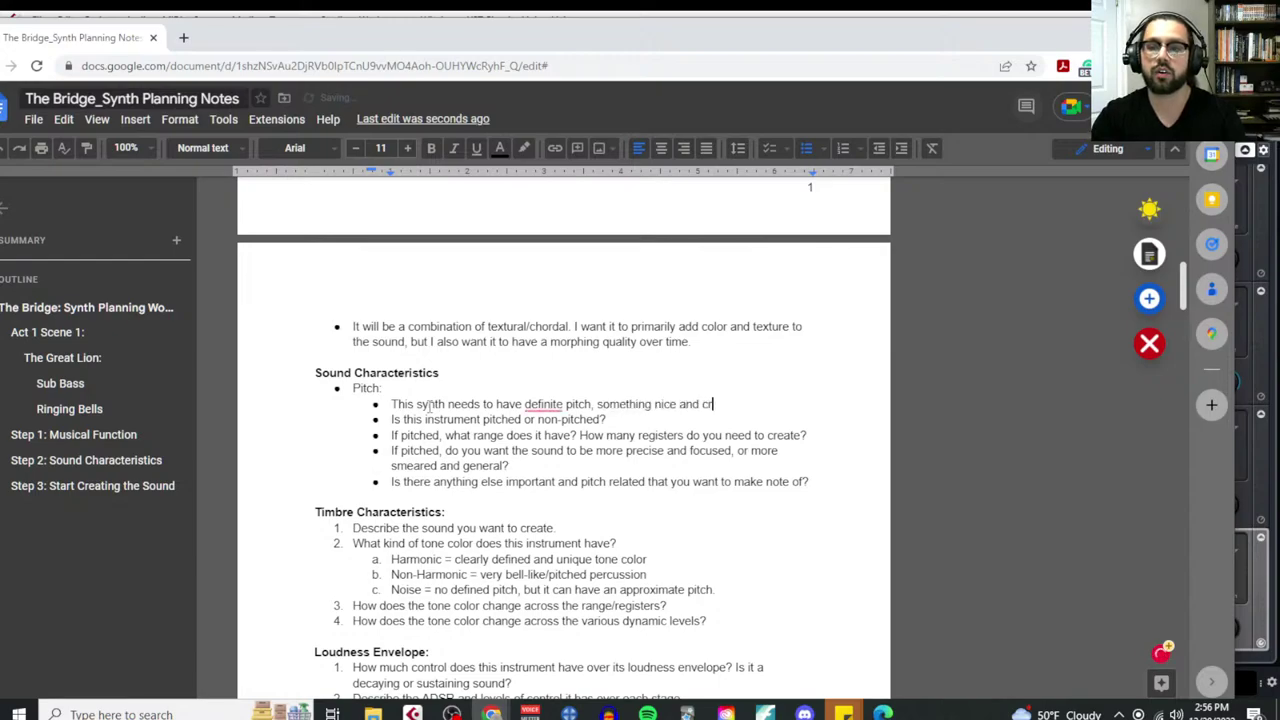
type("isp like a bell.")
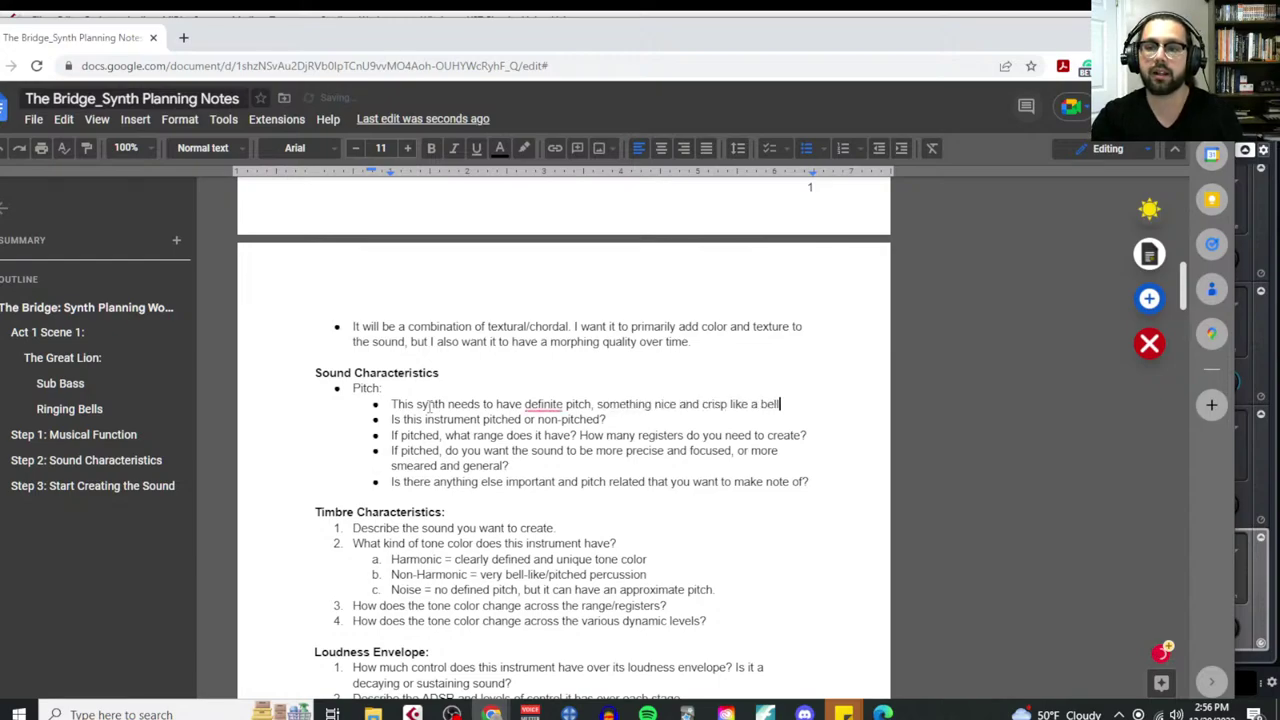
key("BackSpace")
key("BackSpace")
left_click(543, 404)
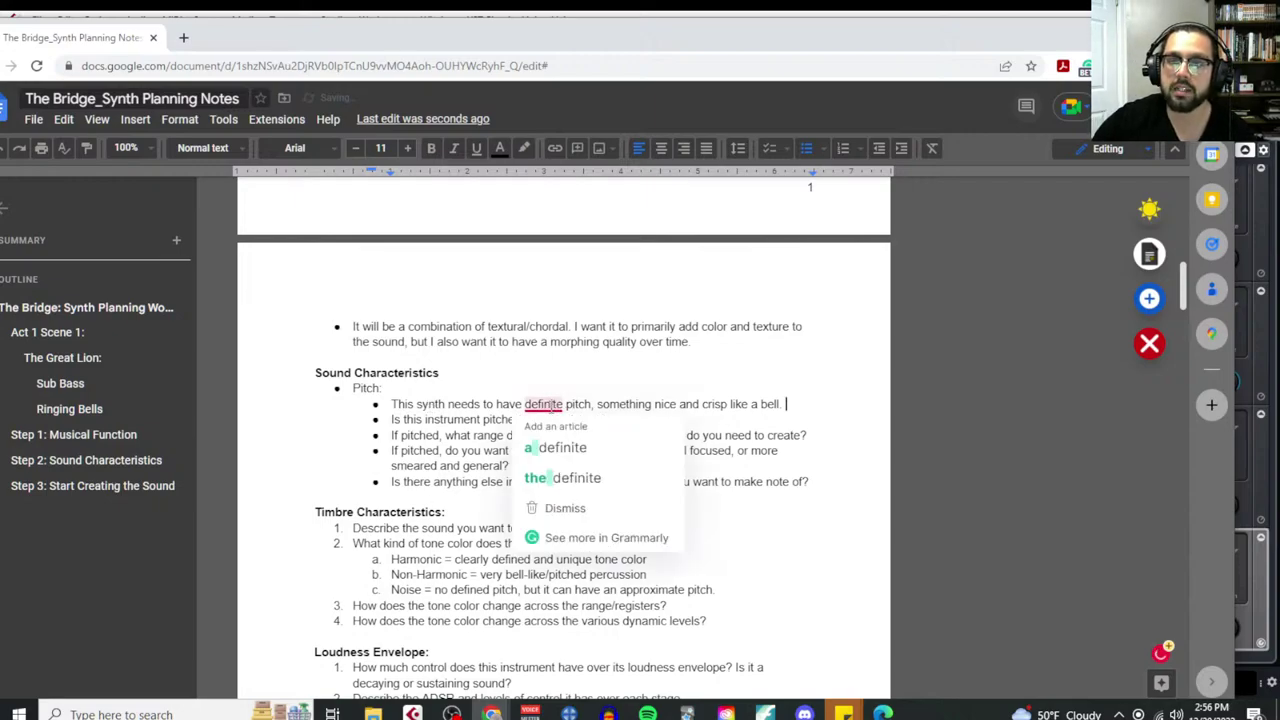
left_click(562, 446)
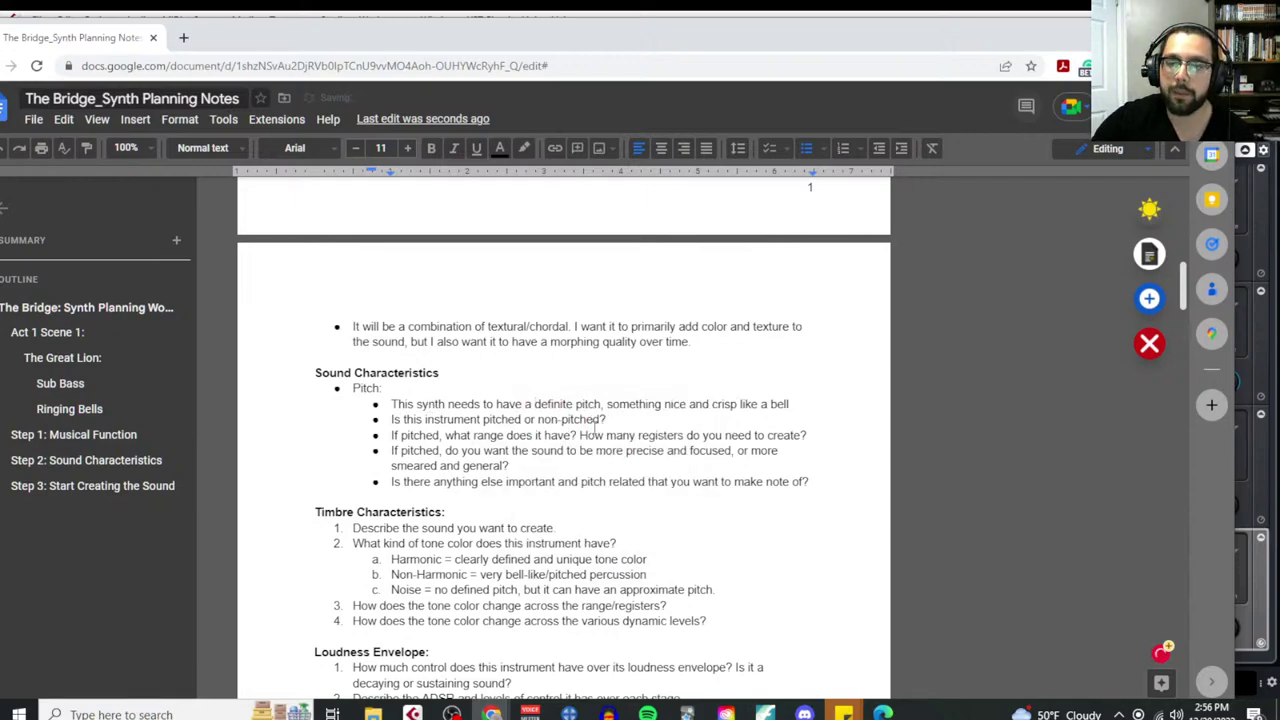
Delete the four template questions beneath the new definite-pitch answer in the Pitch list
left_click_drag(636, 419, 382, 420)
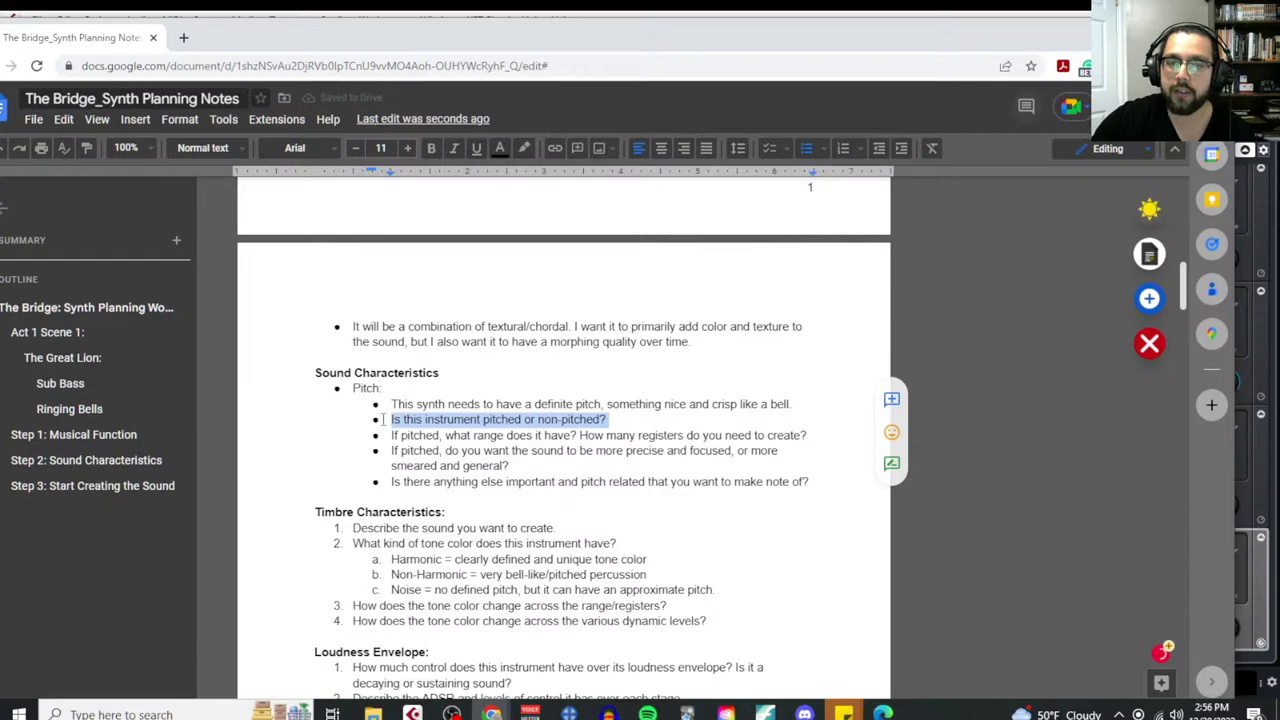
key("BackSpace")
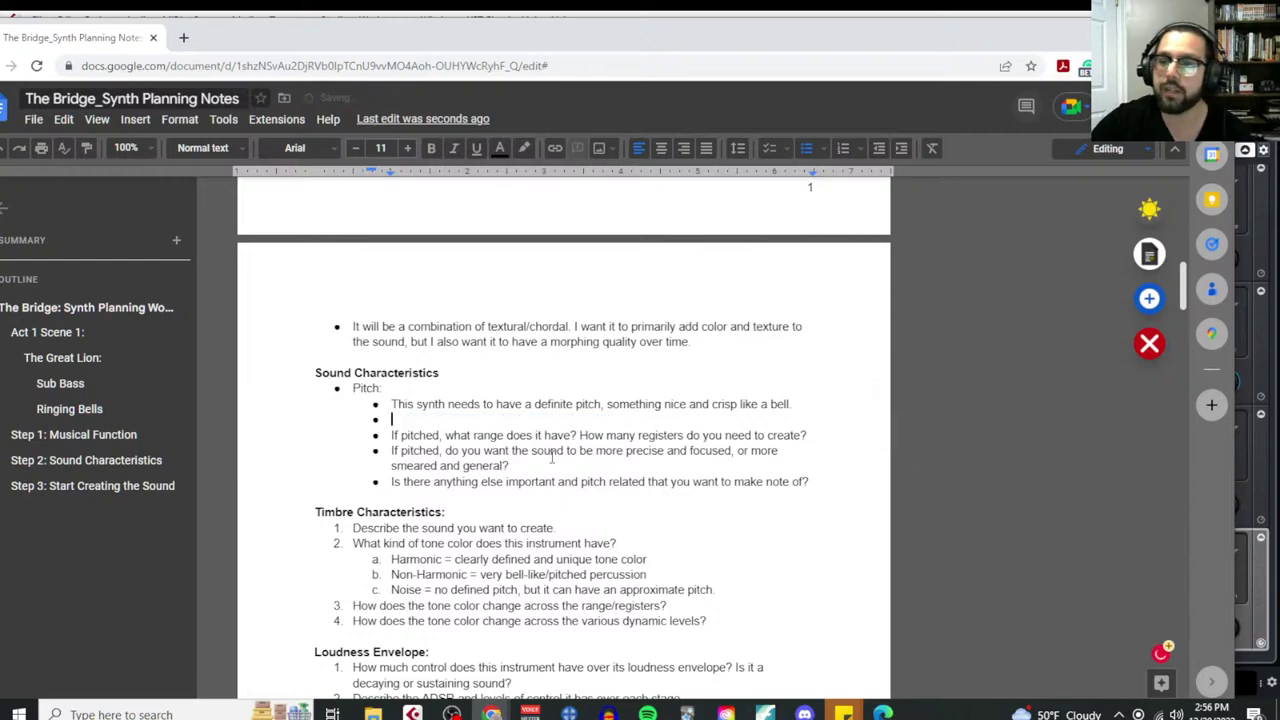
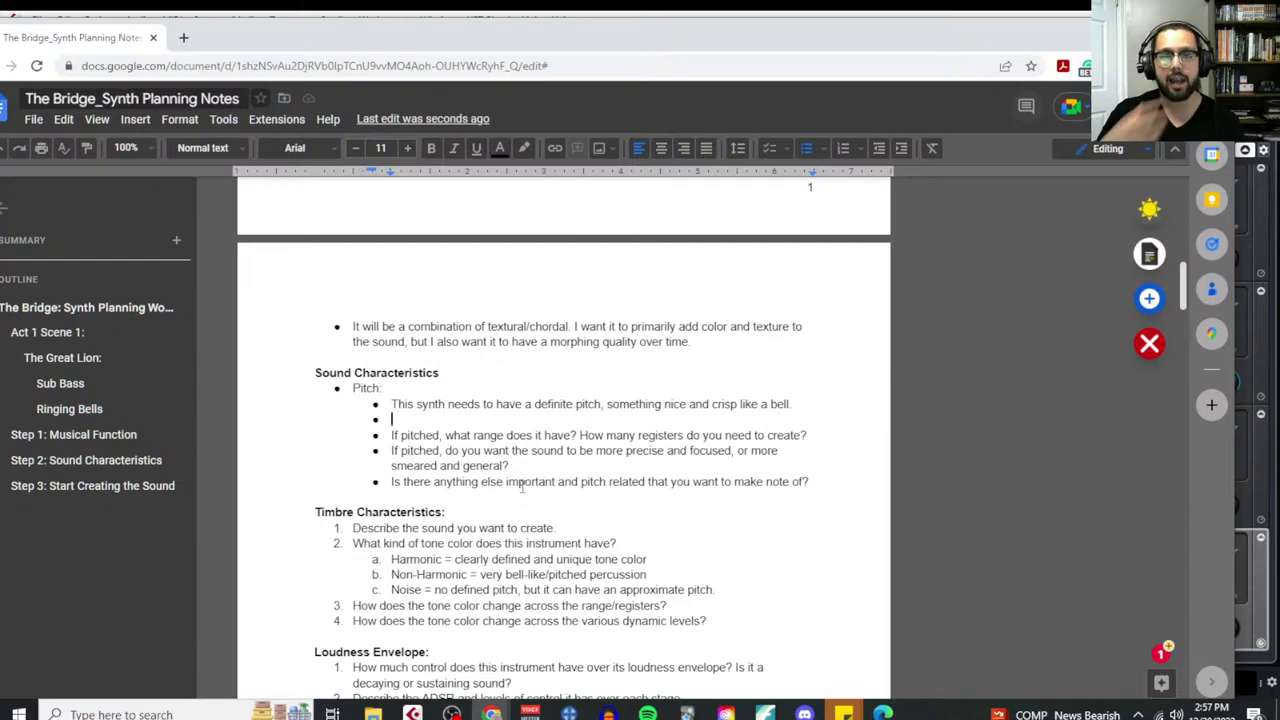
scroll(560, 417, "down", 1)
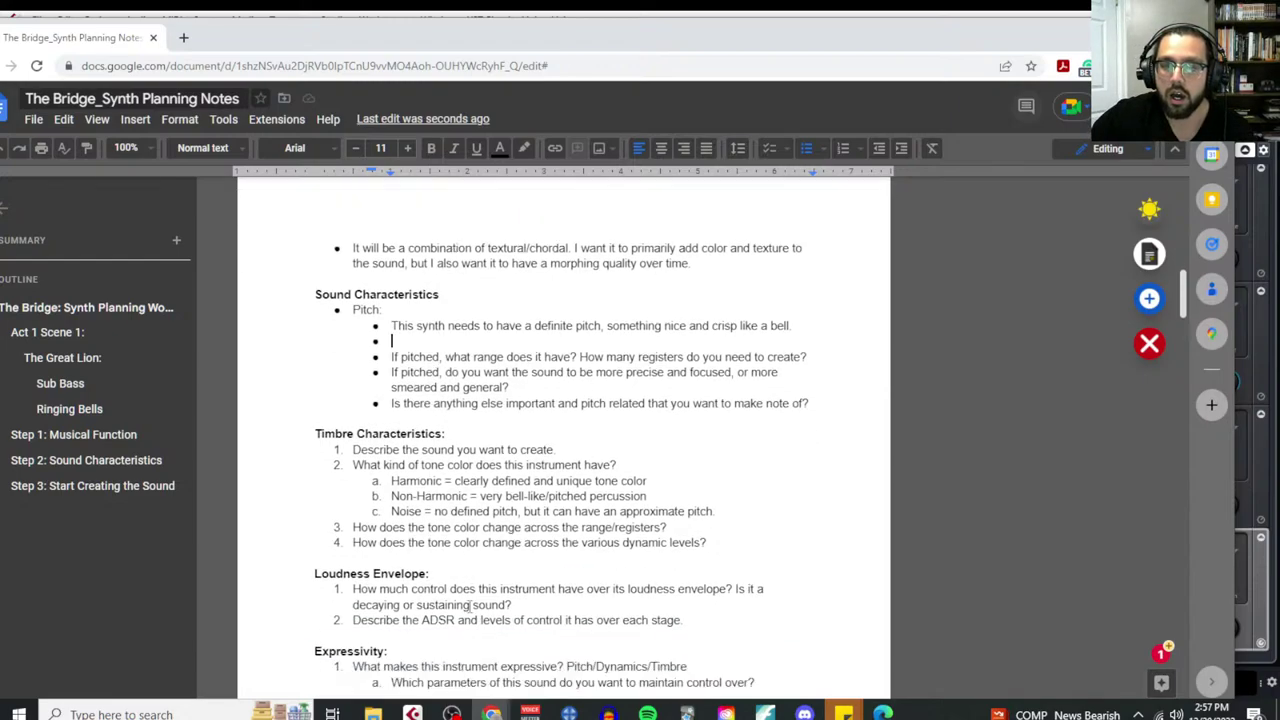
left_click_drag(810, 401, 380, 348)
key("BackSpace")
key("BackSpace")
key("BackSpace")
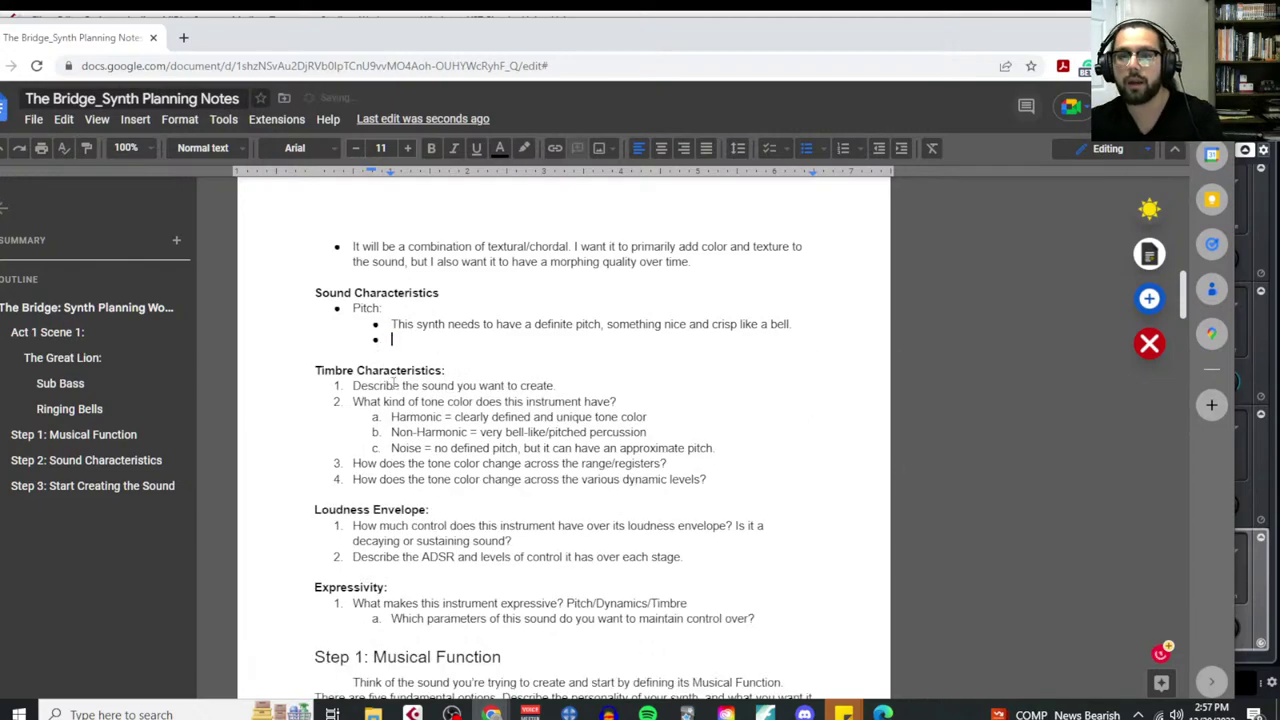
Outdent the definite-pitch answer so it sits as a bullet on the same level as Pitch
key("Up")
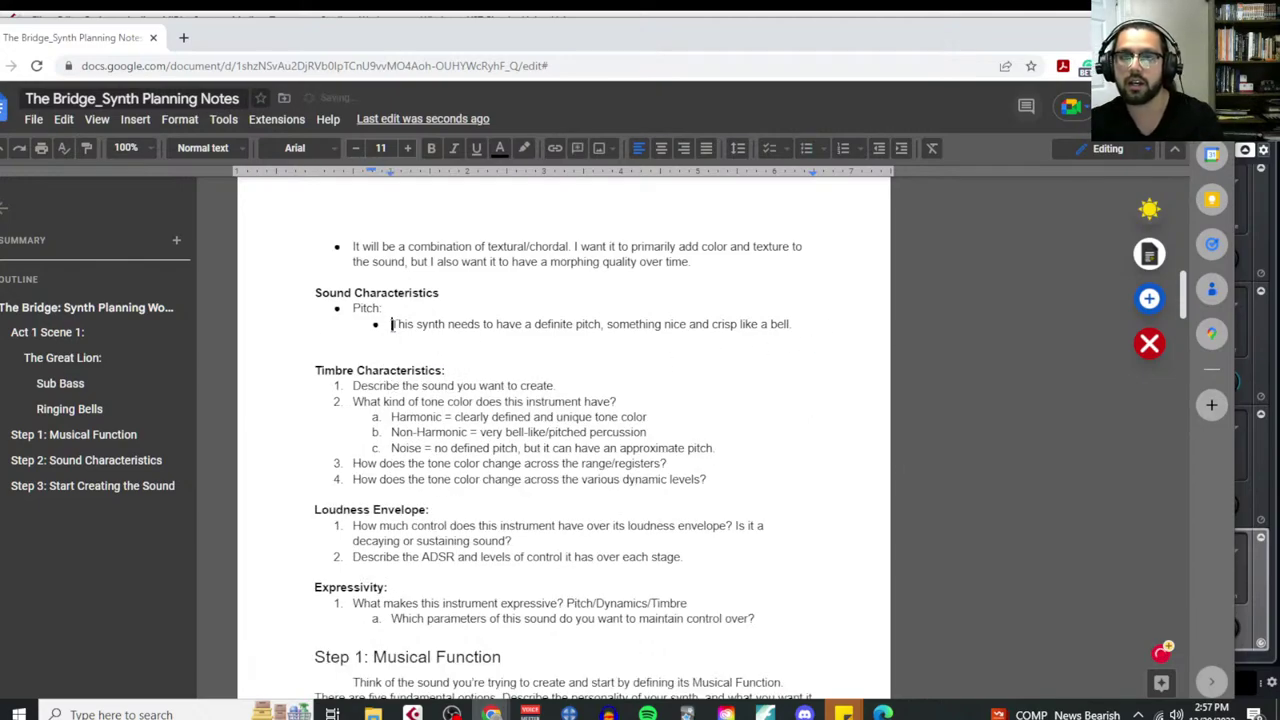
left_click(879, 148)
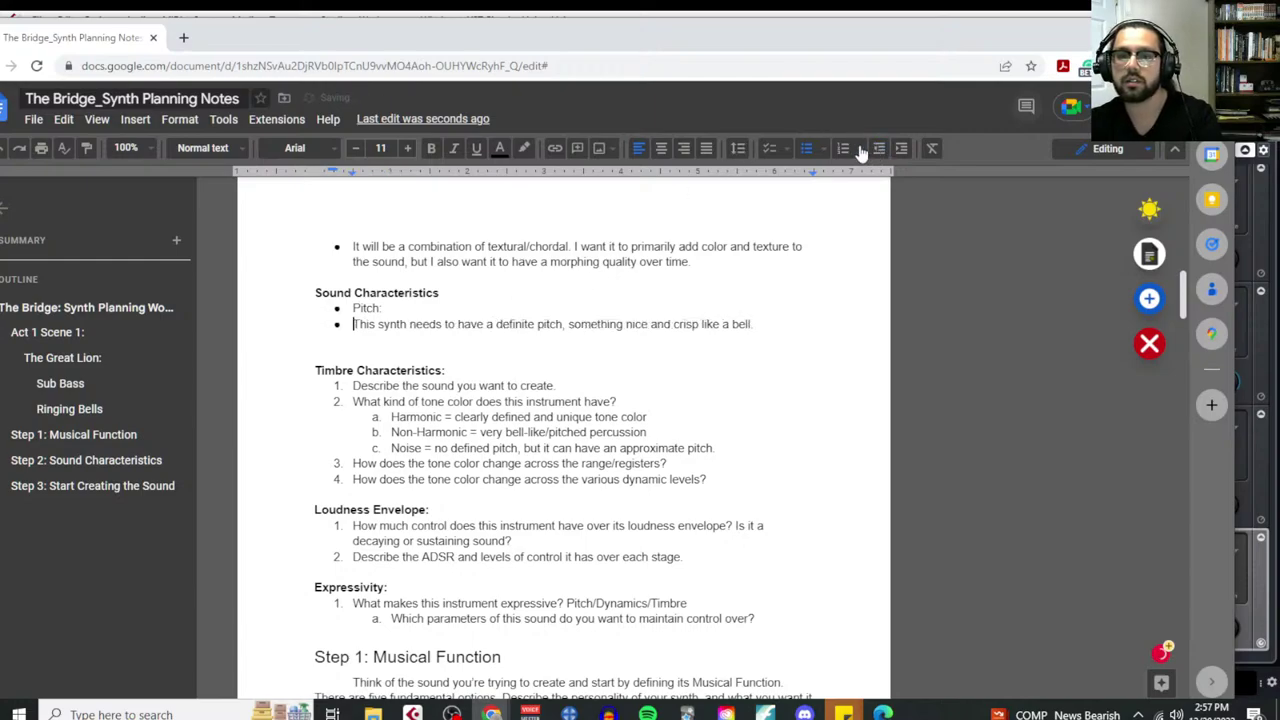
key("BackSpace")
key("BackSpace")
key("Return")
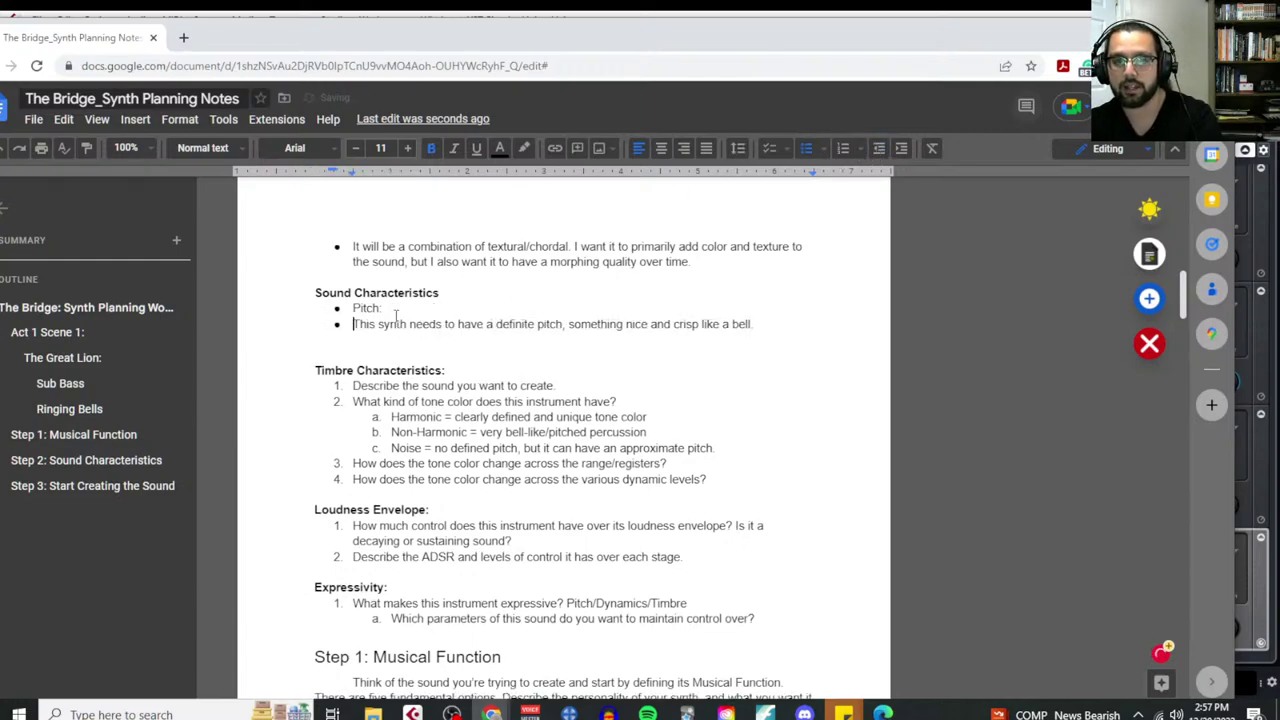
Indent the definite-pitch answer beneath Pitch and add a "Timbre:" bullet below it on the same level as Pitch
key("Tab")
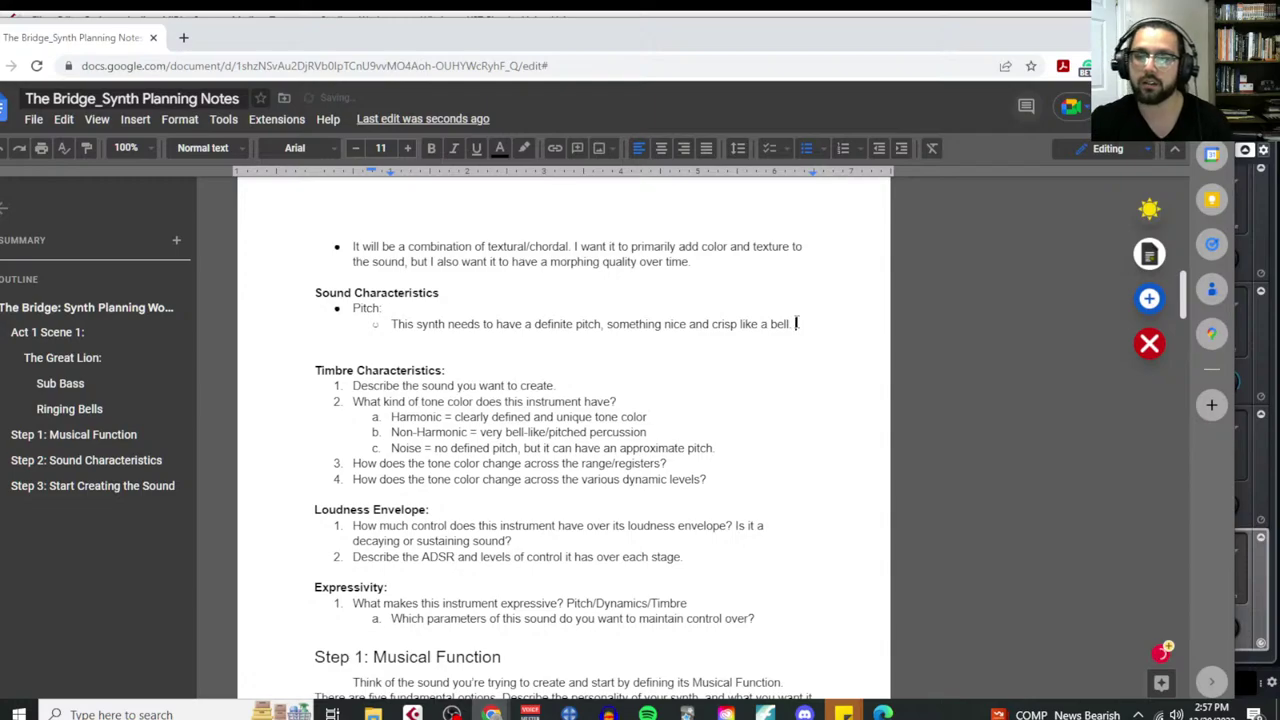
left_click(797, 324)
key("Return")
key("shift+Tab")
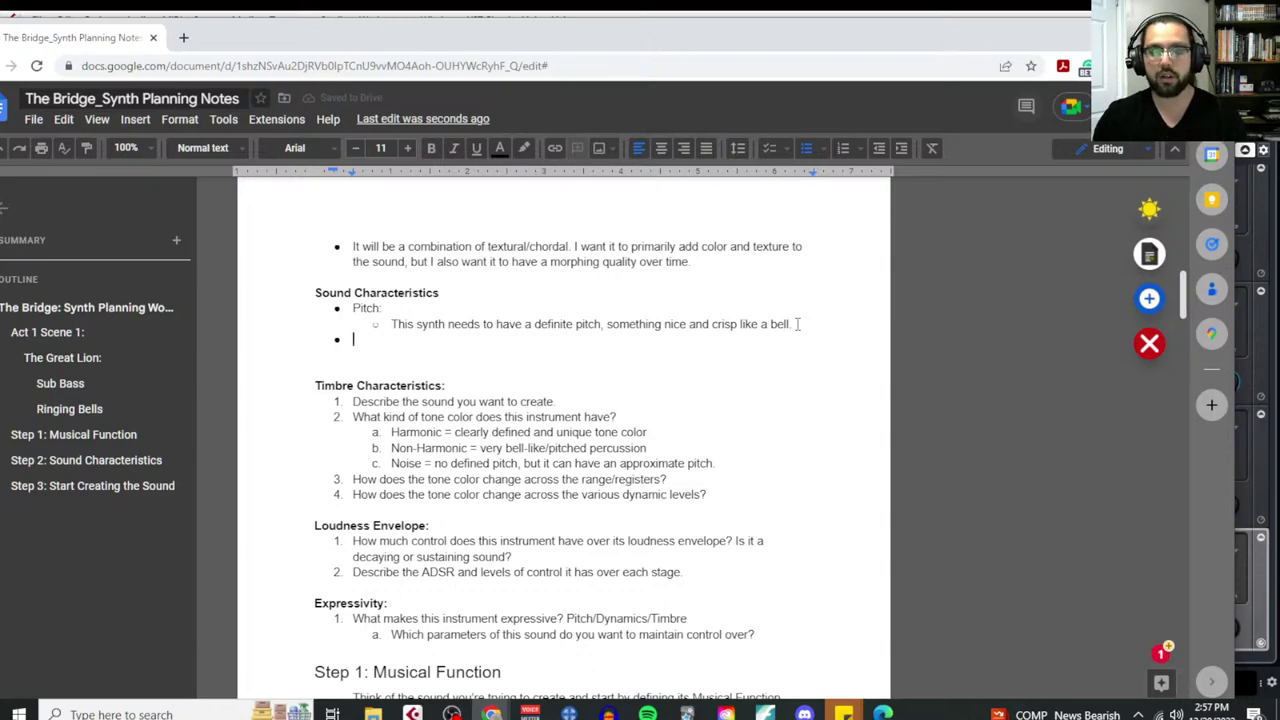
type("Timbre")
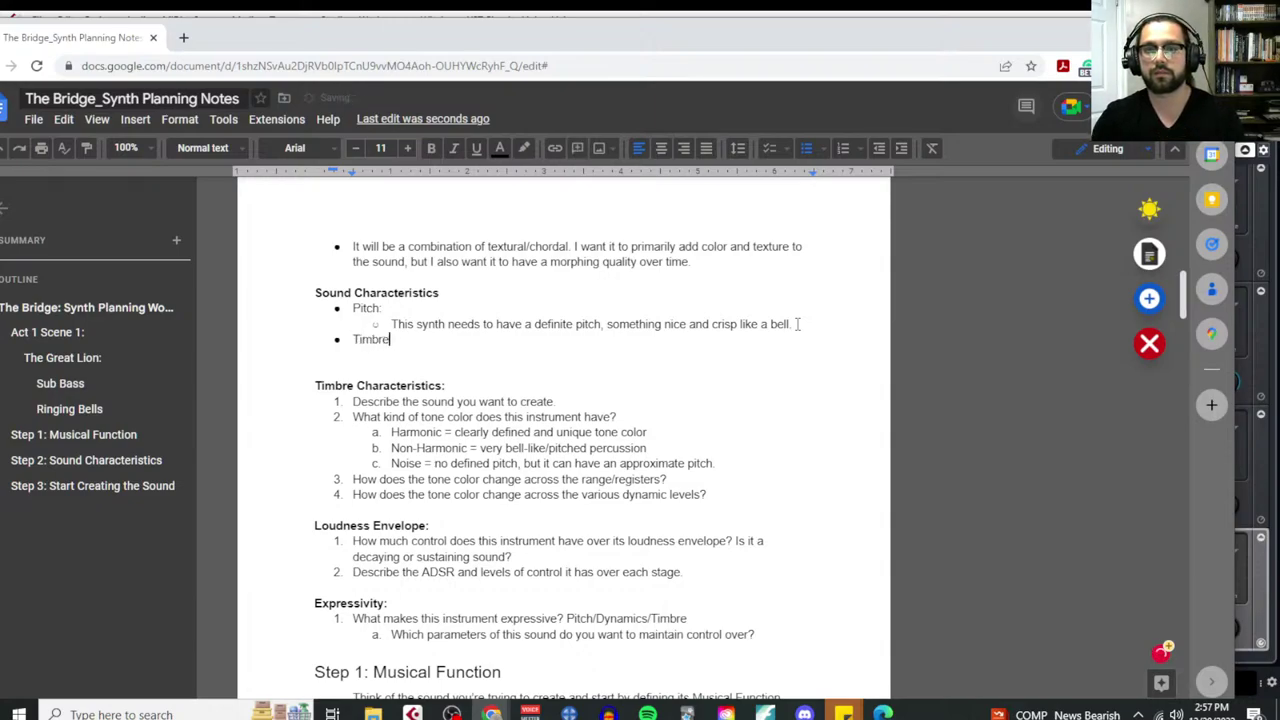
type(":")
Add a sub-bullet under Timbre reading "I want this to sound like a chime/bell. Something like a glockenspiel being played with tremolo"
key("Return")
key("Tab")
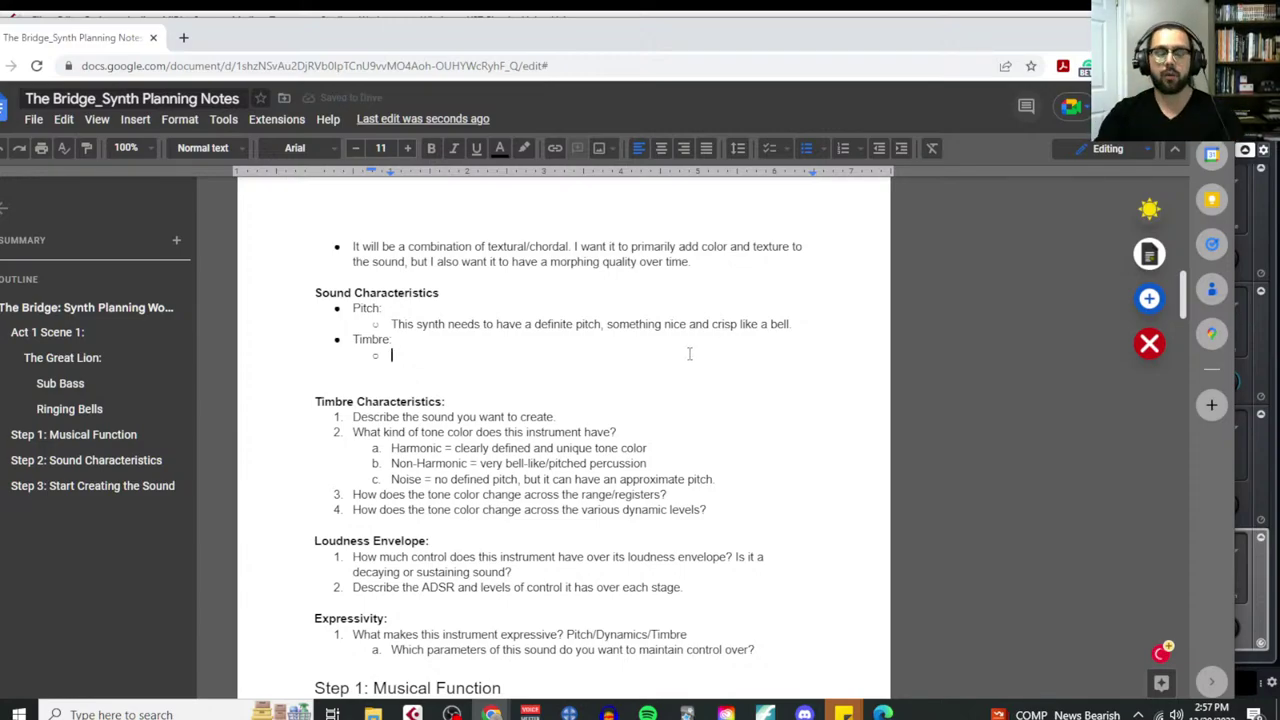
type("I want this to soun")
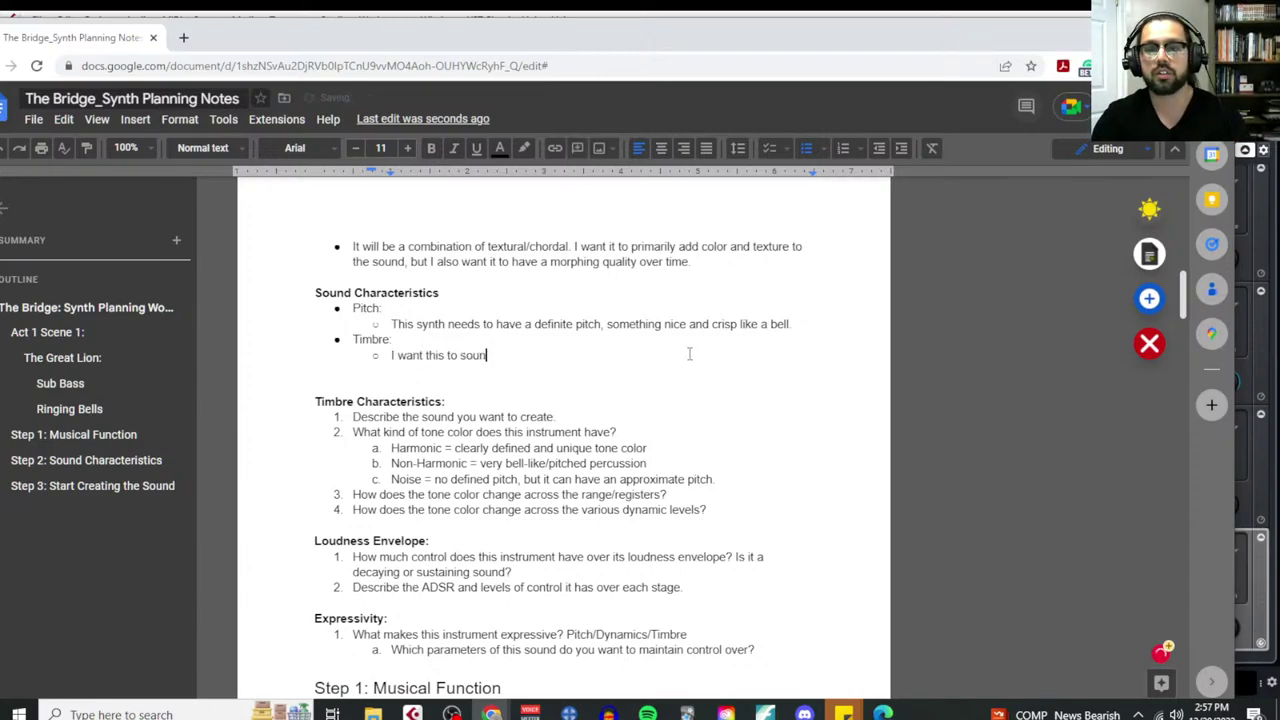
type("d like a chime/")
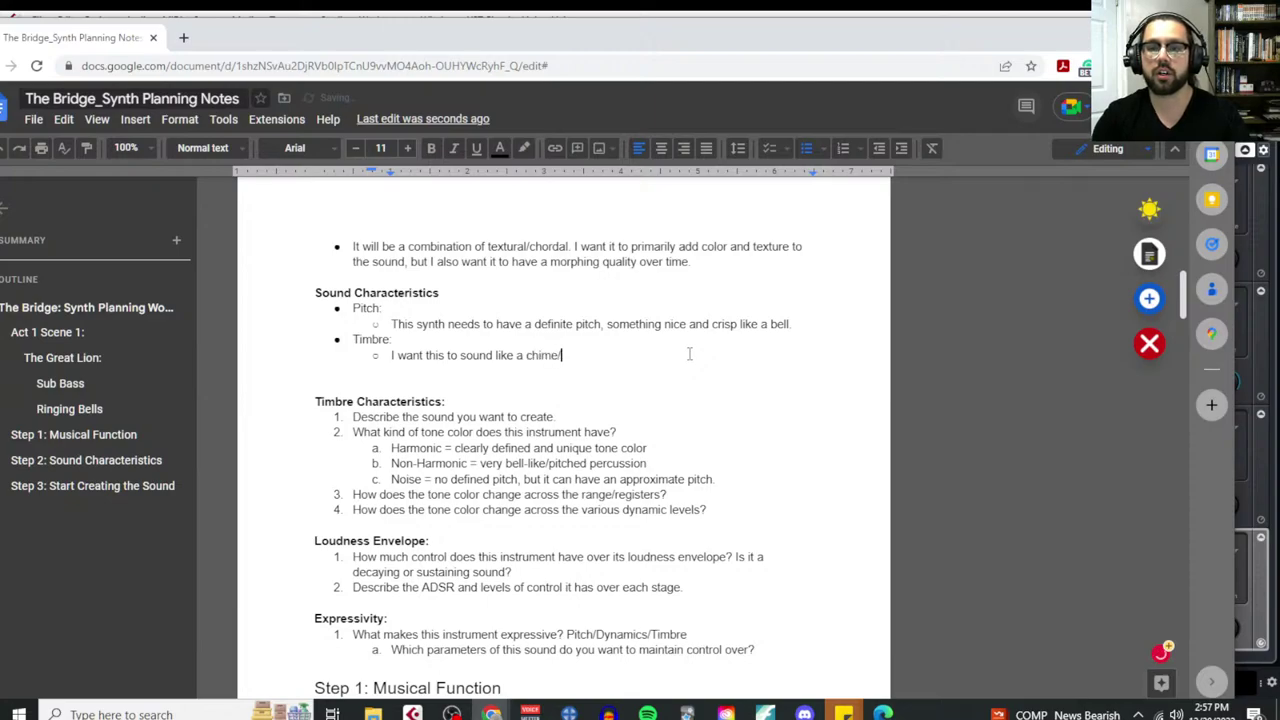
type("bell. Something li")
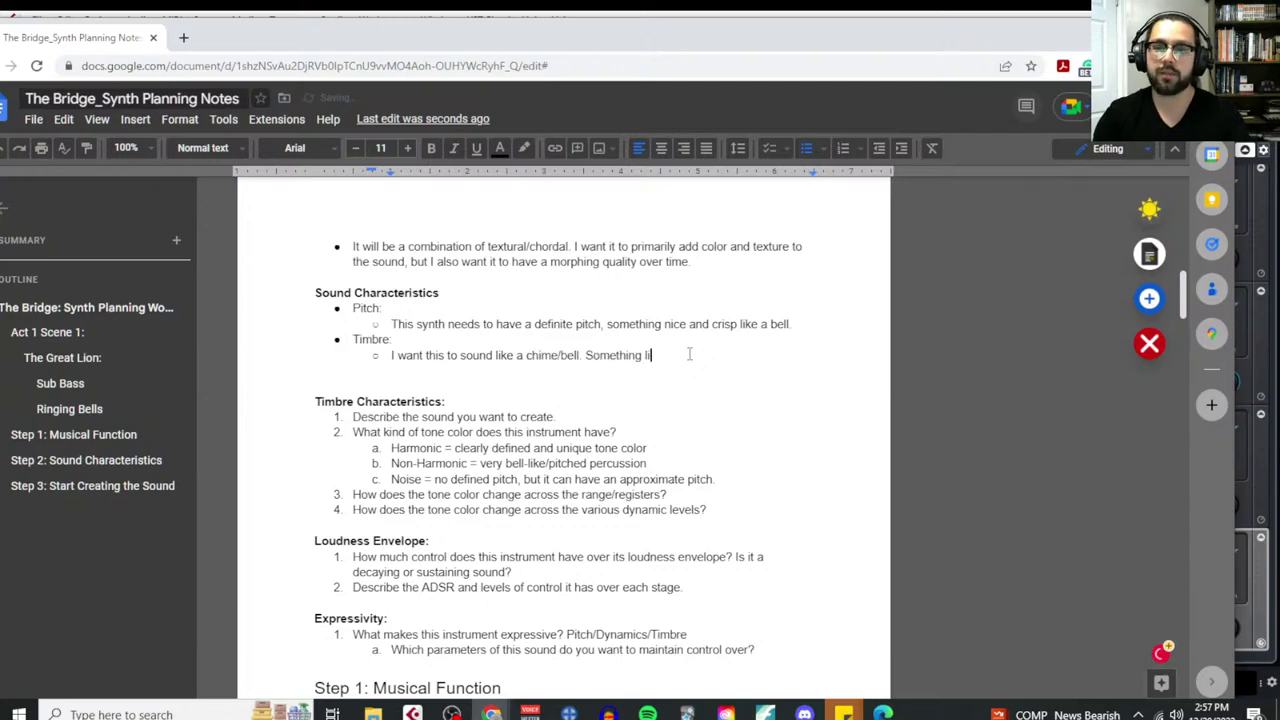
type("ke a glockens")
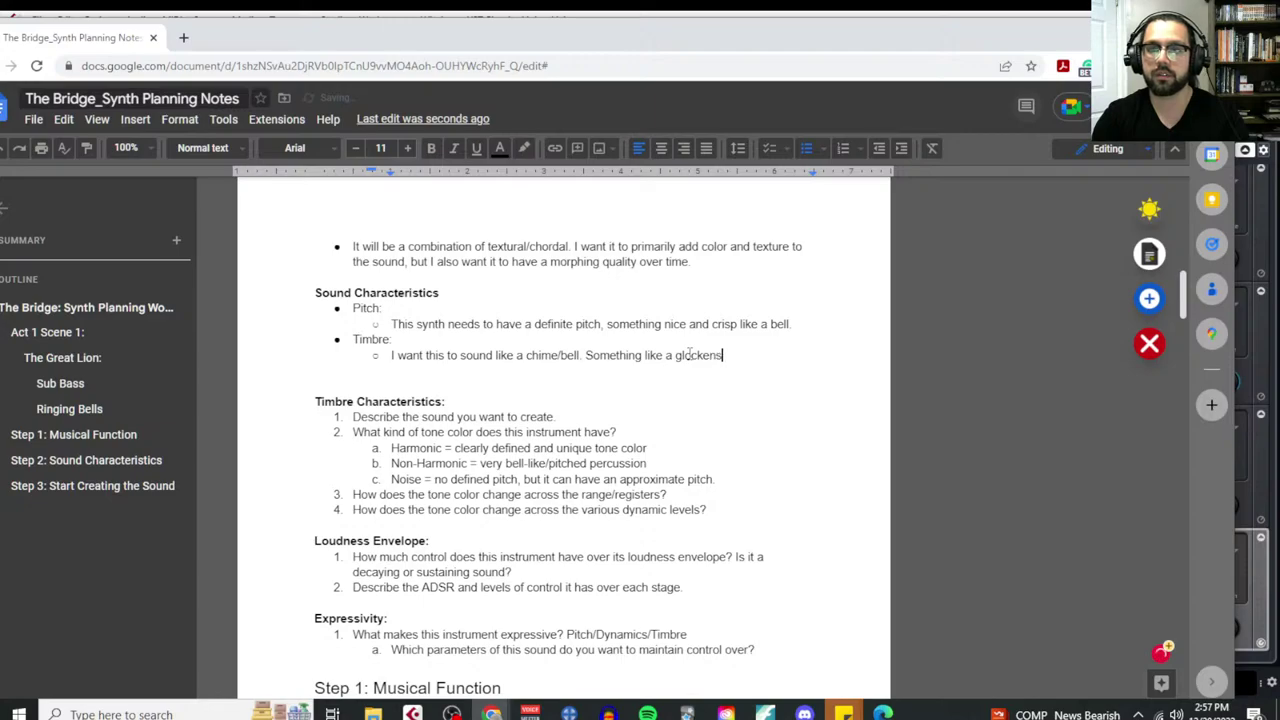
type("piel being played ")
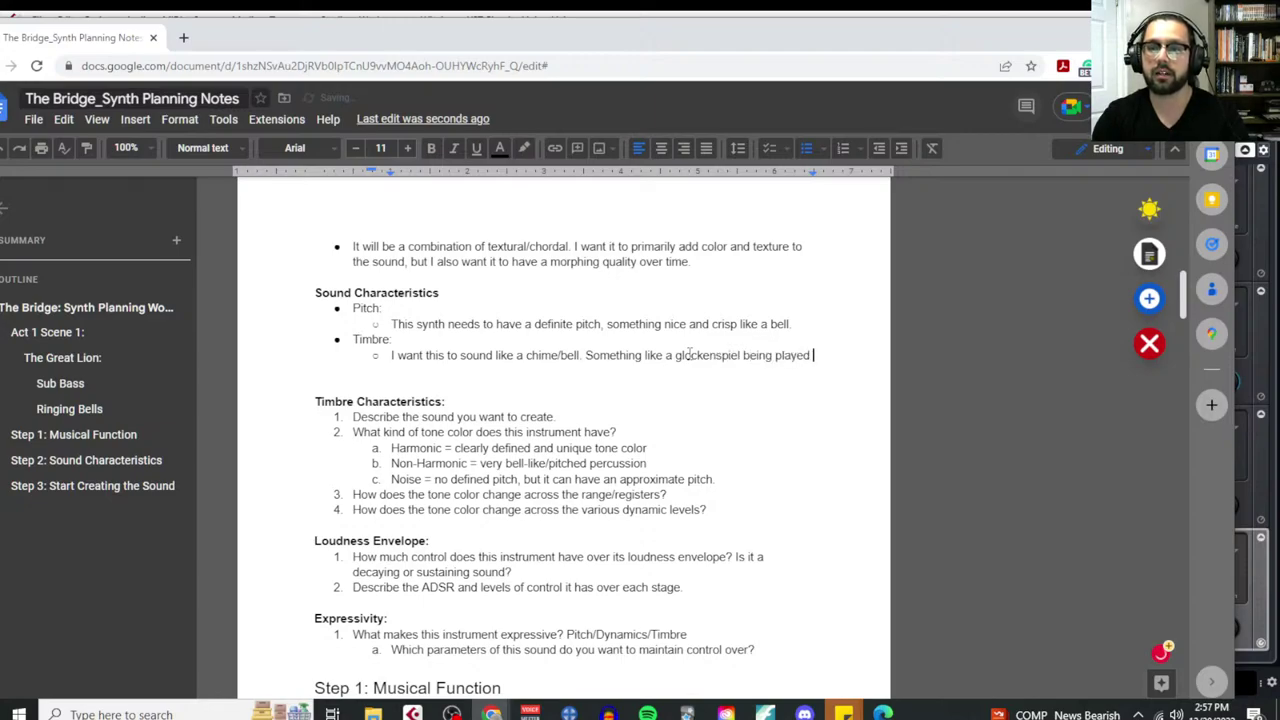
type("with tremlol")
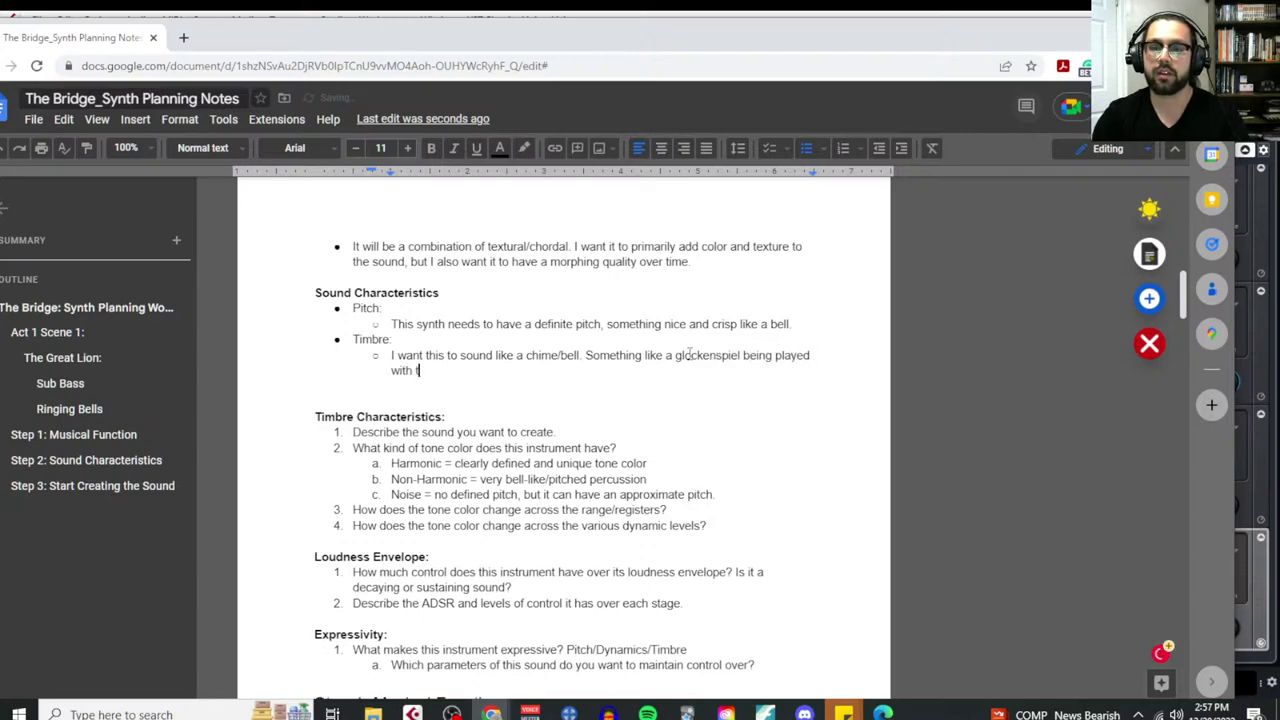
key("BackSpace")
key("BackSpace")
key("BackSpace")
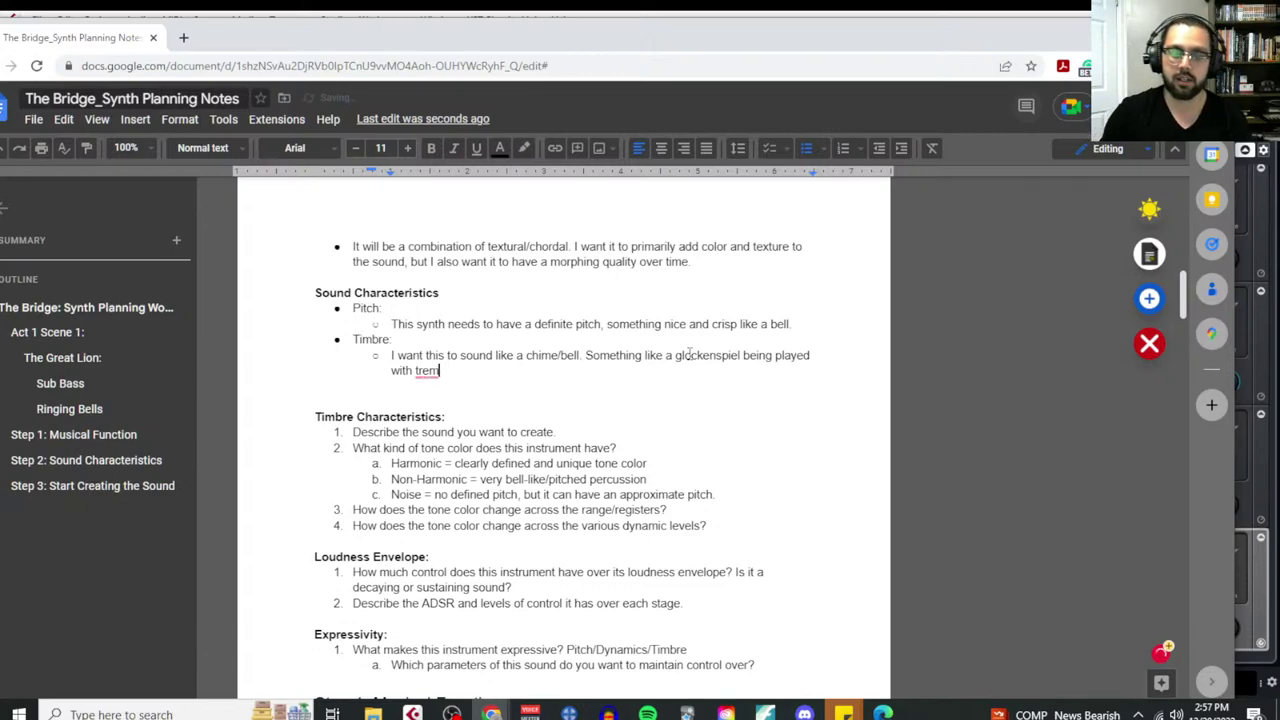
type("l")
key("BackSpace")
type("ol")
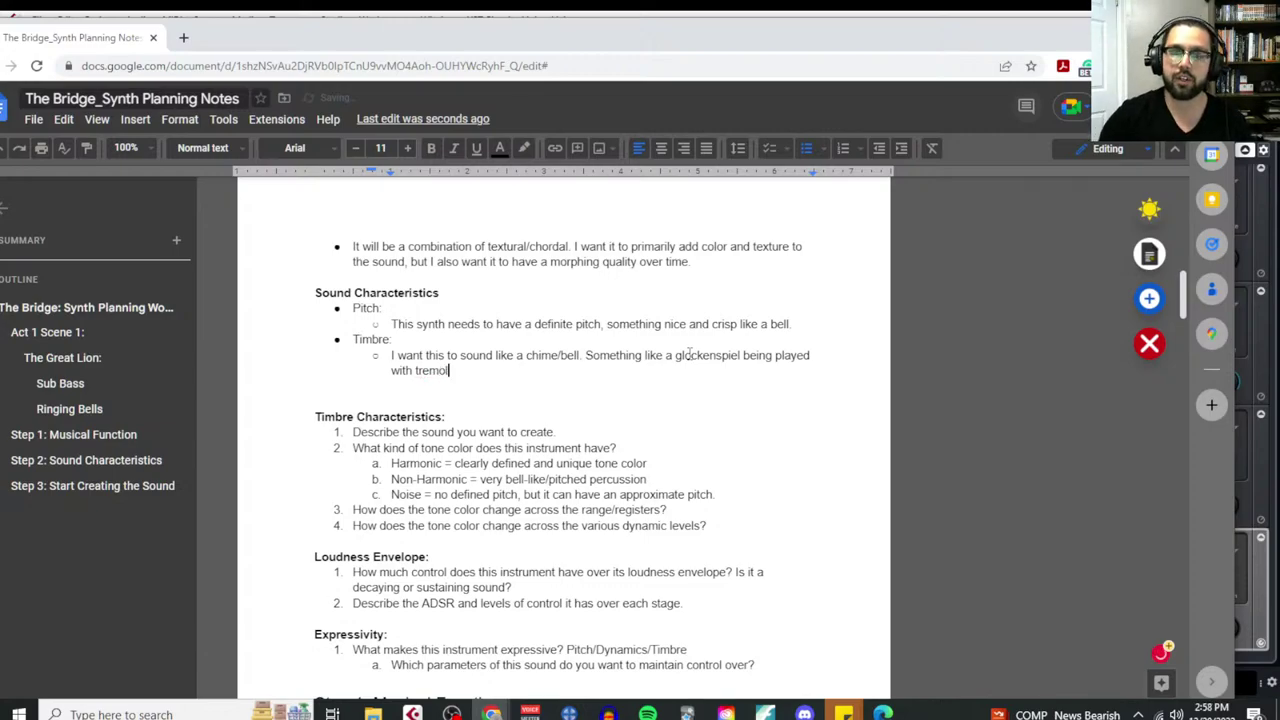
type("o")
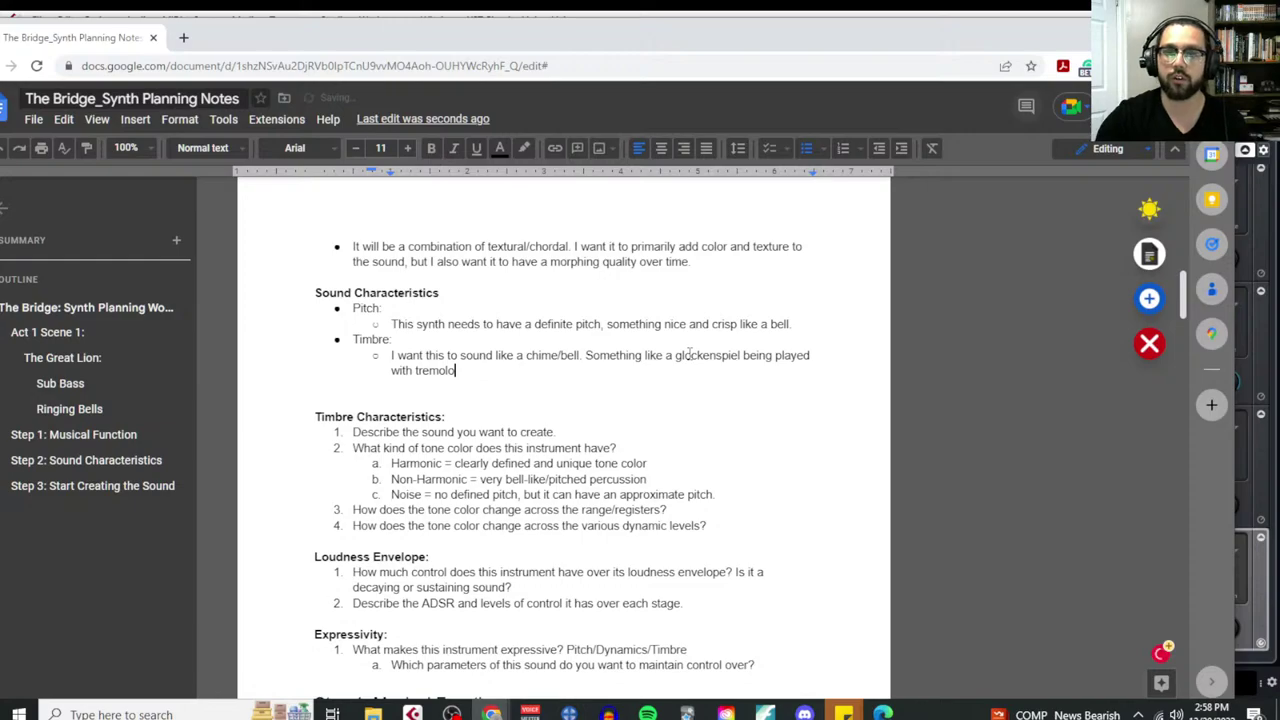
Switch to Cubase and add one instrument track with Kontakt as the instrument, routed to Stereo Out
key("alt+Tab")
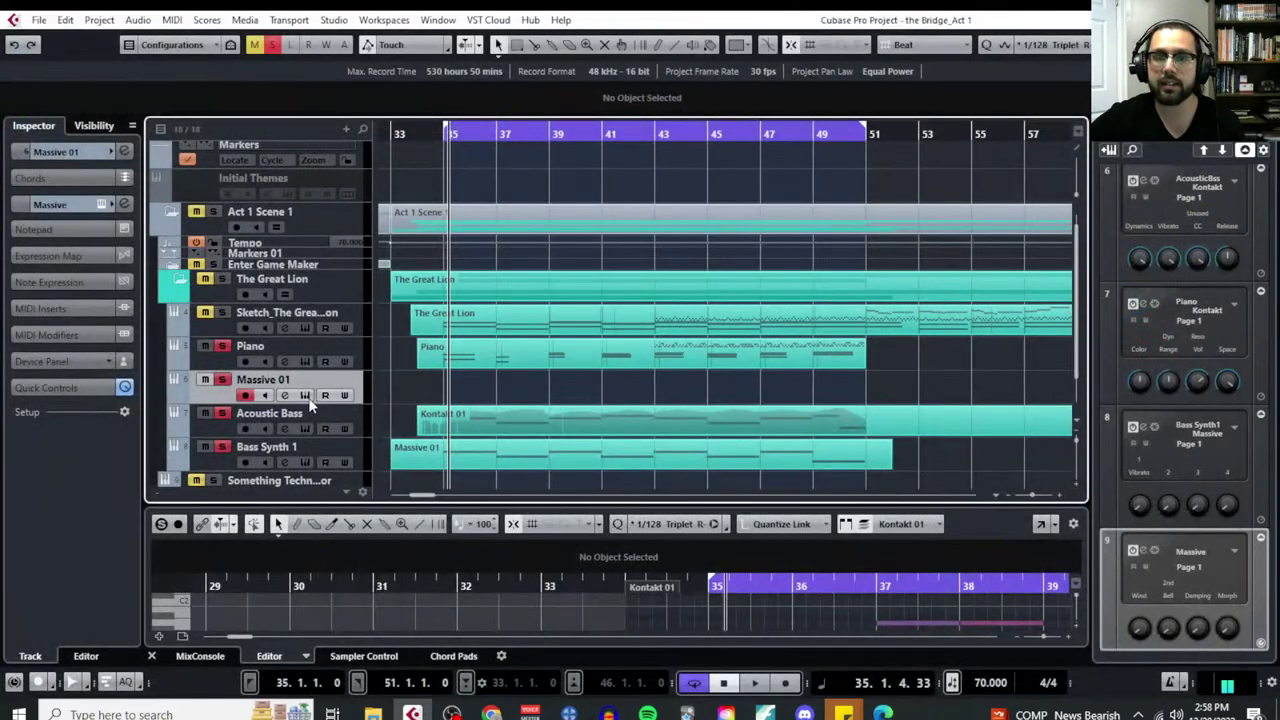
left_click(347, 130)
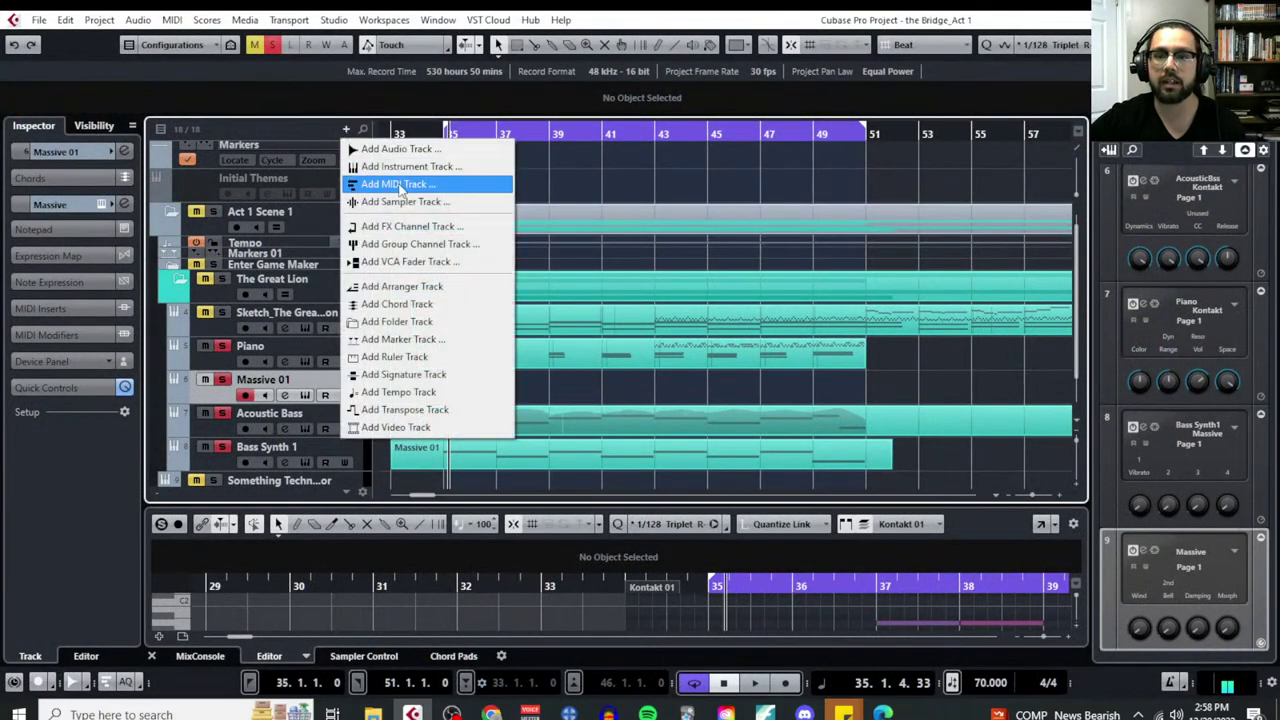
left_click(400, 170)
left_click(636, 230)
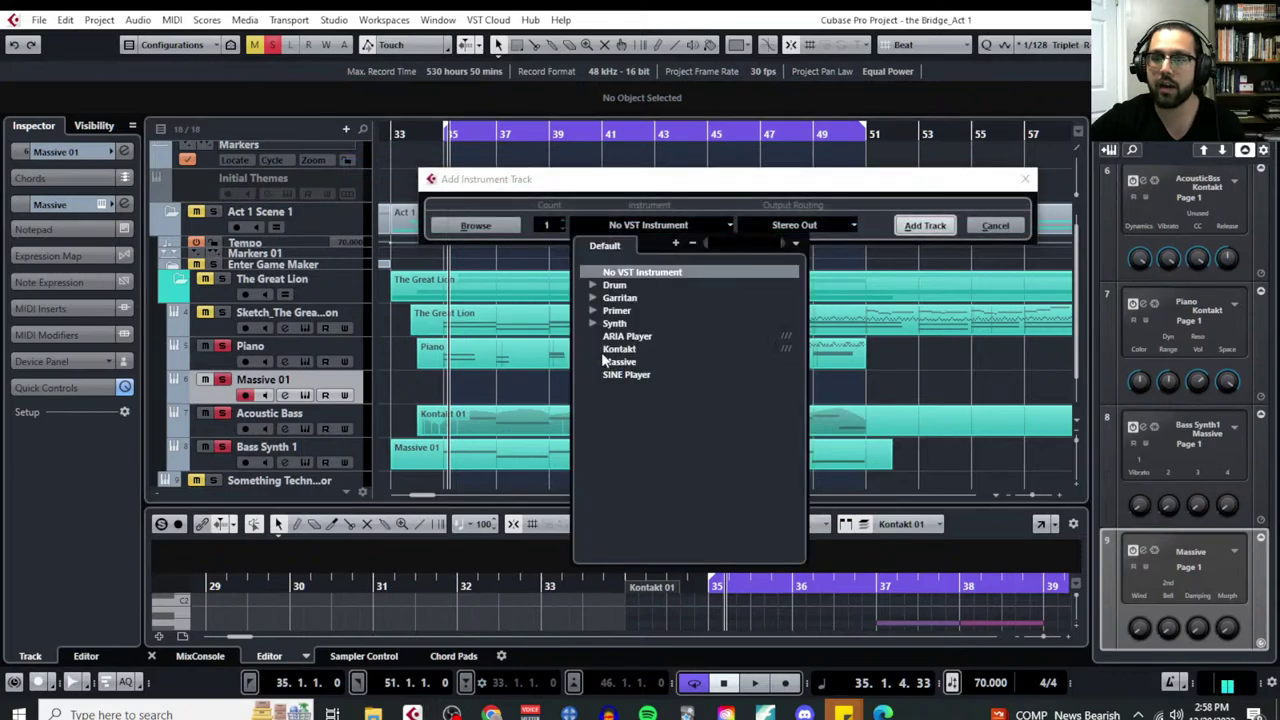
left_click(613, 356)
left_click(636, 222)
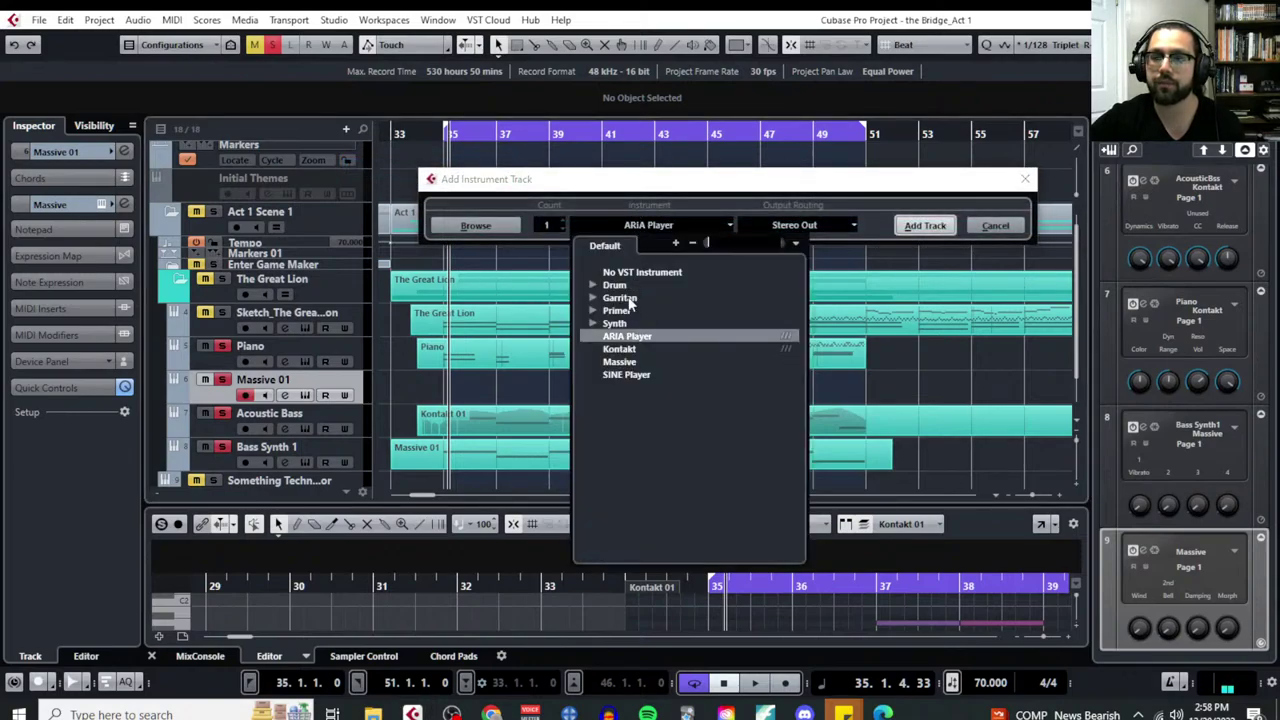
left_click(630, 348)
left_click(920, 228)
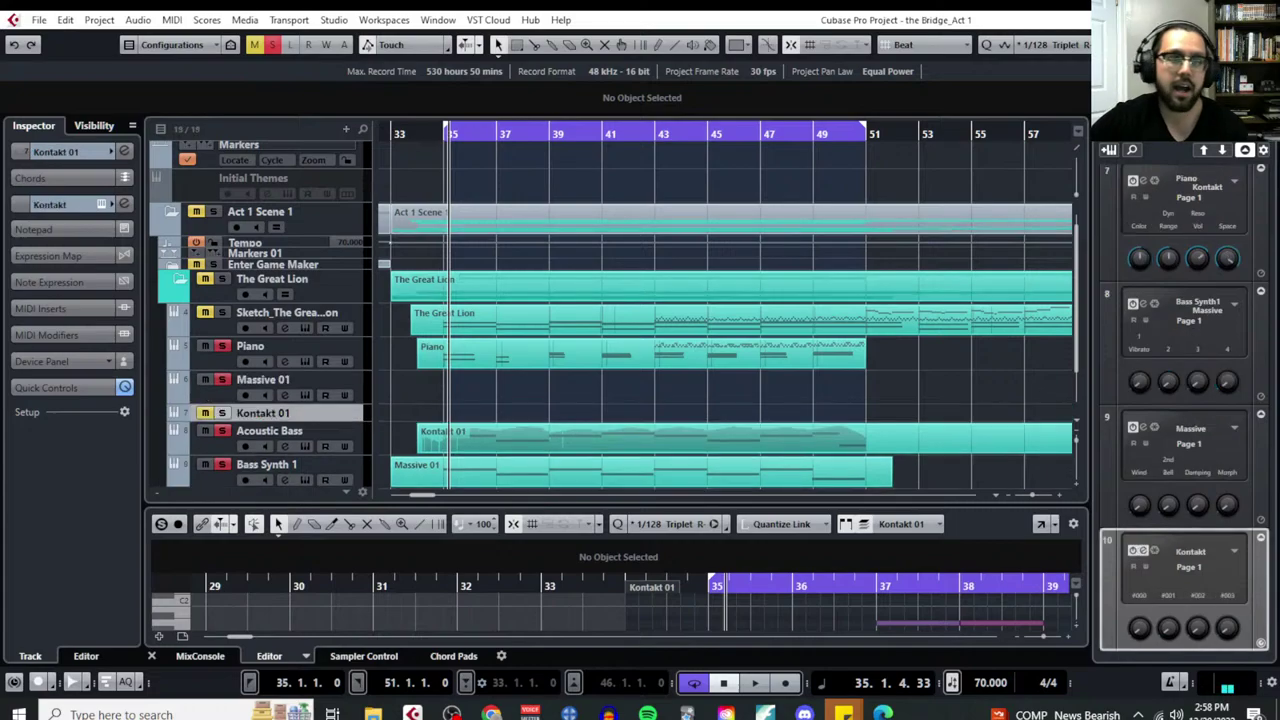
Load the Tuned - Glockenspiel instrument from the Spitfire Percussion library's individual instruments and dismiss the Spitfire Help message
scroll(323, 541, "down", 2)
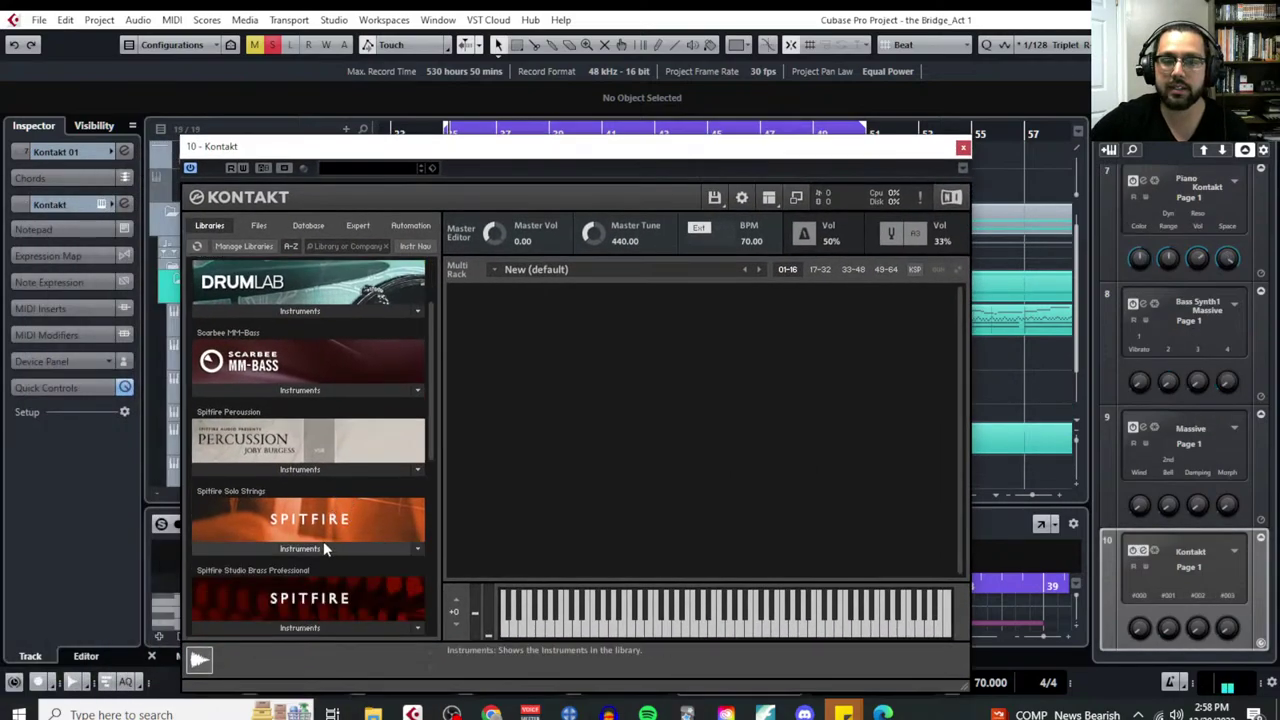
left_click(309, 470)
left_click(245, 489)
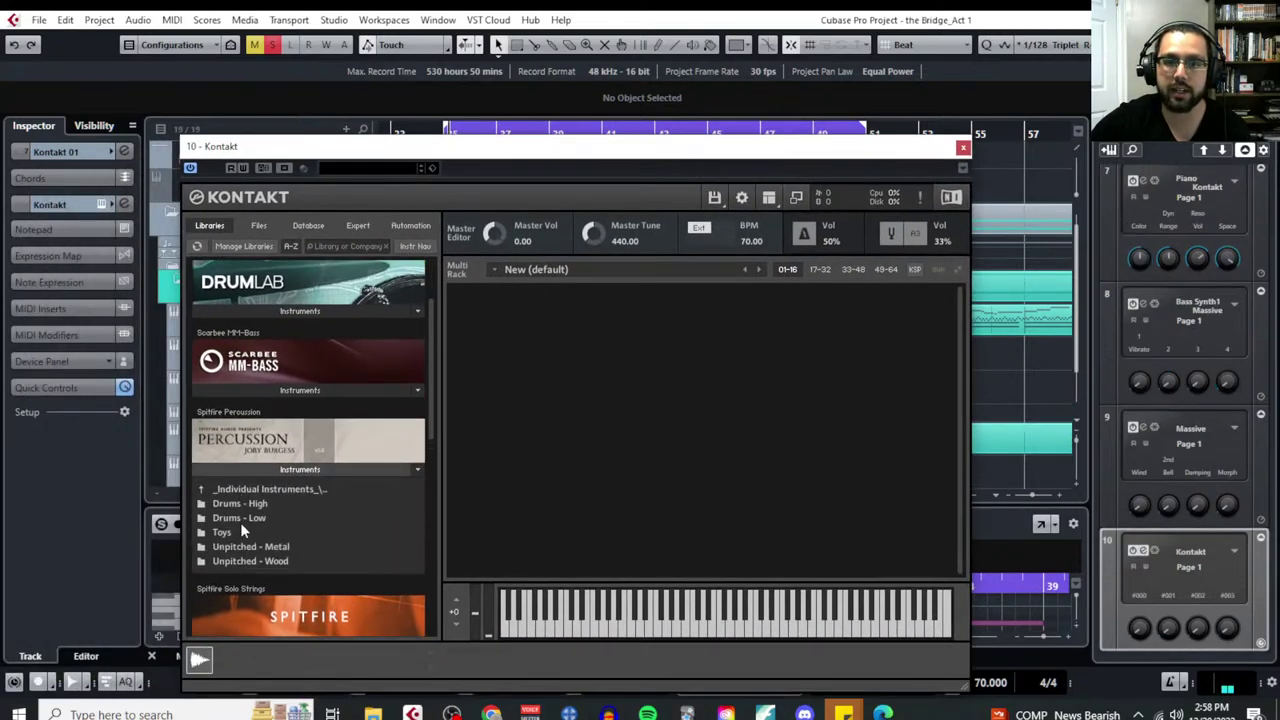
left_click(251, 494)
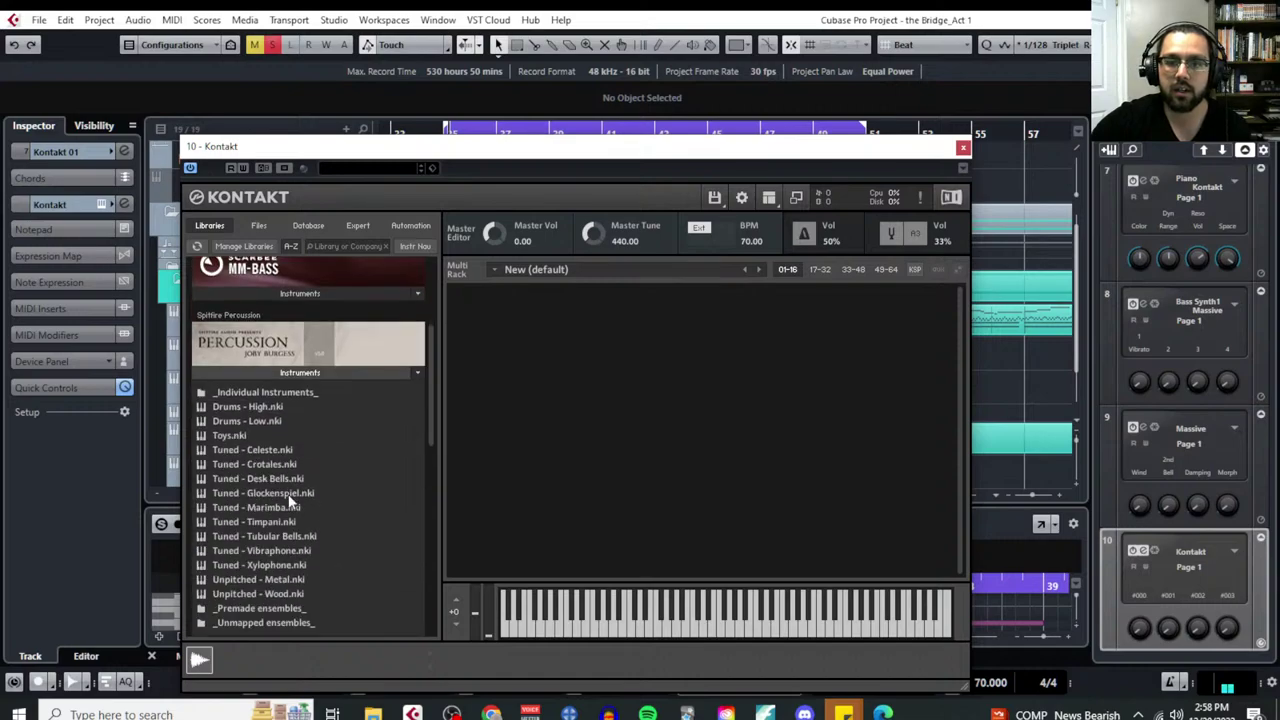
left_click(289, 496)
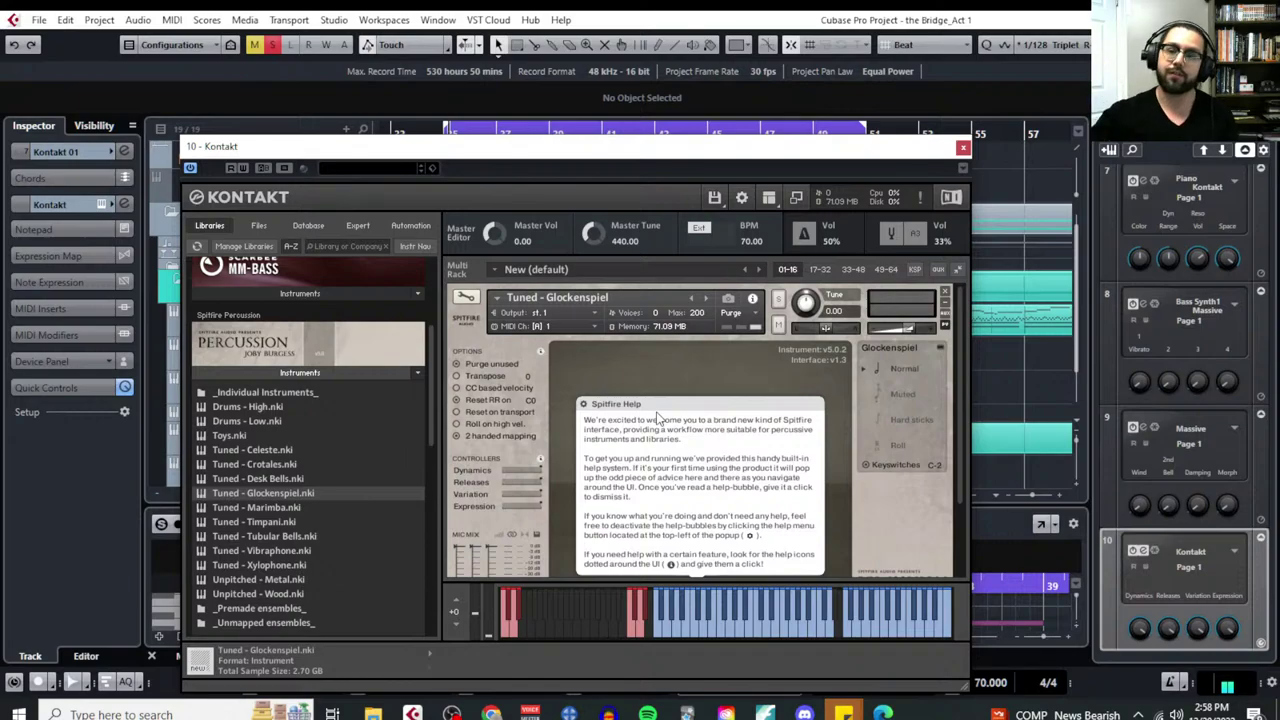
left_click(663, 408)
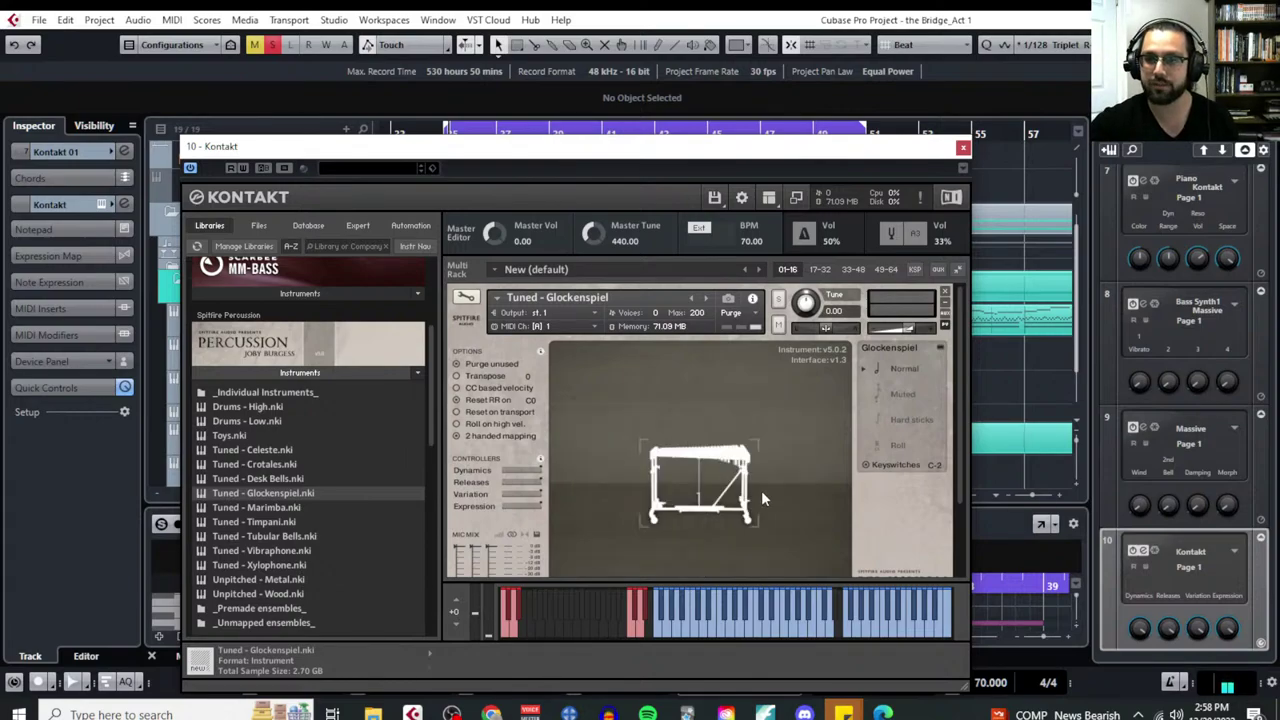
Switch the glockenspiel to the Roll articulation and solo the Kontakt 01 track to audition it
left_click(927, 449)
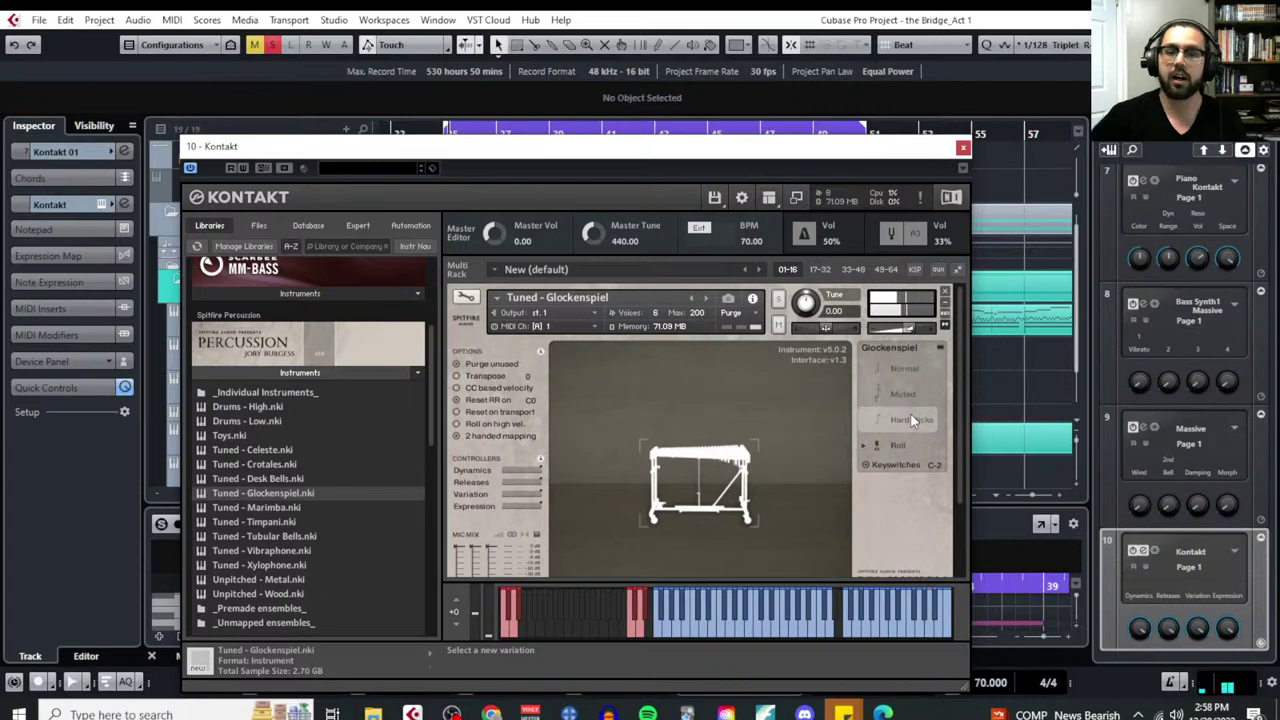
left_click_drag(651, 146, 856, 120)
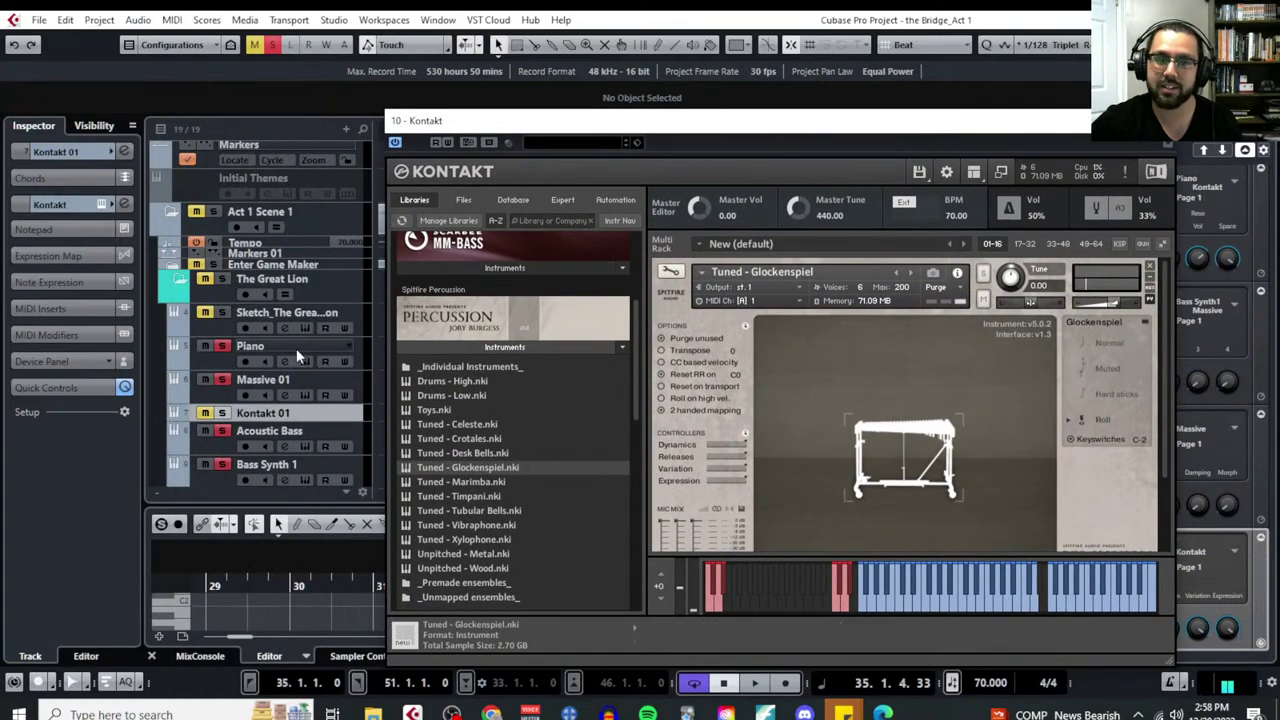
left_click(221, 412)
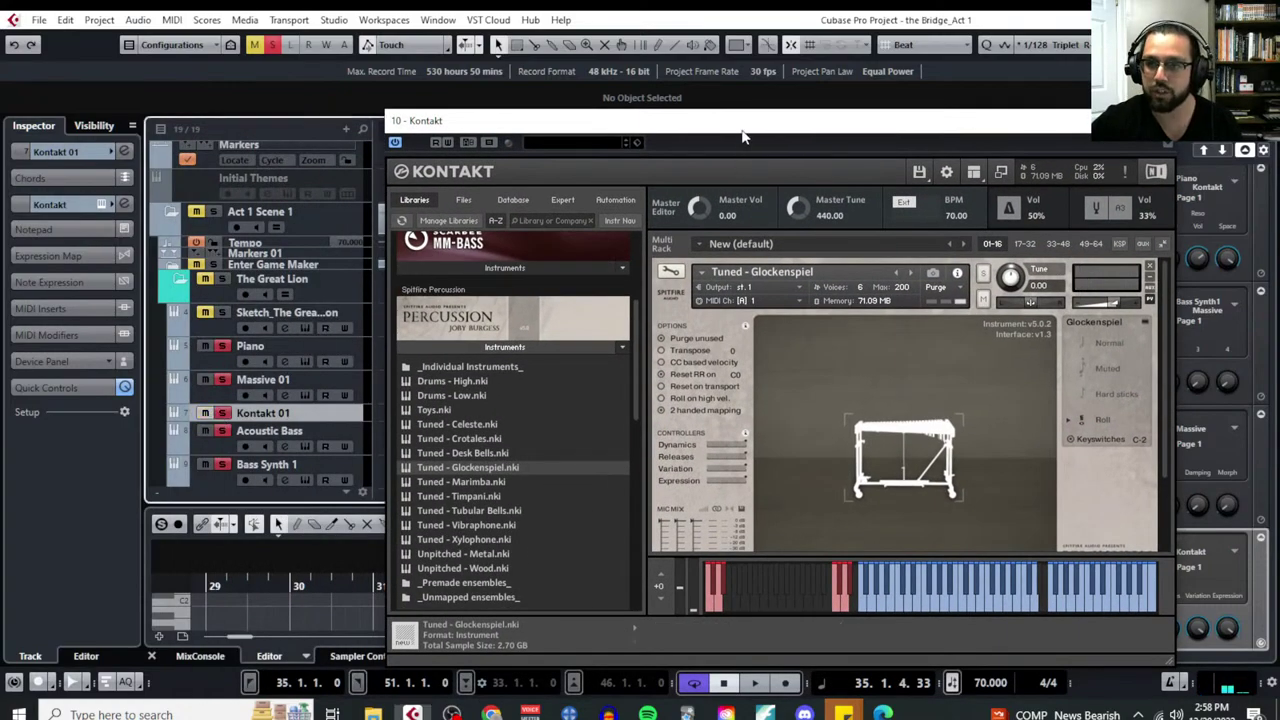
left_click_drag(743, 137, 597, 135)
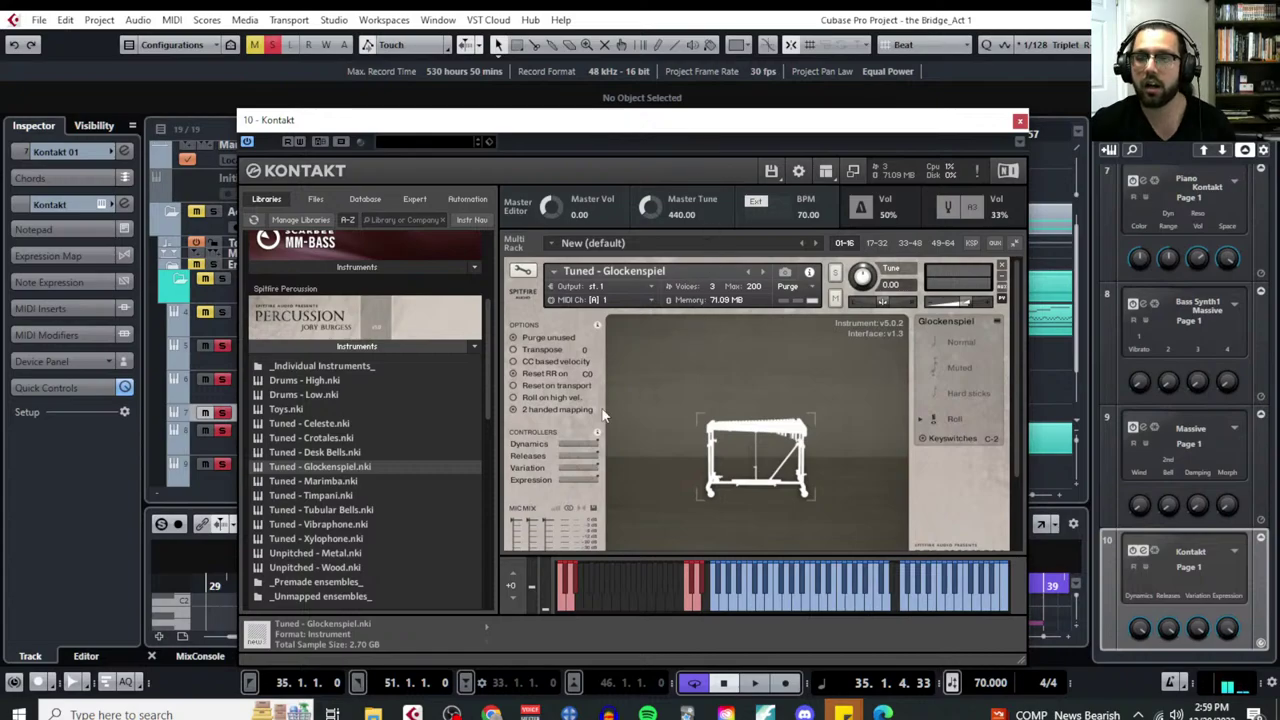
Raise the glockenspiel's Variation controller to its maximum and inspect the microphone mix settings
scroll(604, 416, "down", 1)
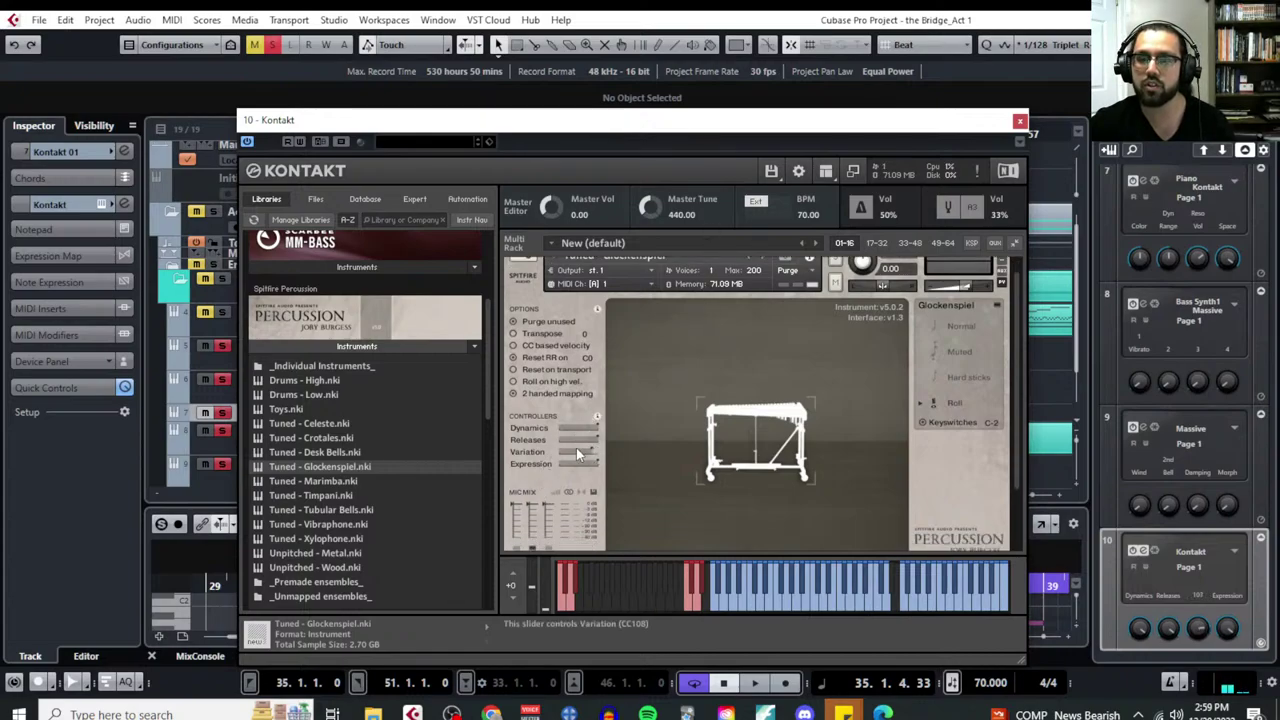
left_click_drag(580, 452, 645, 453)
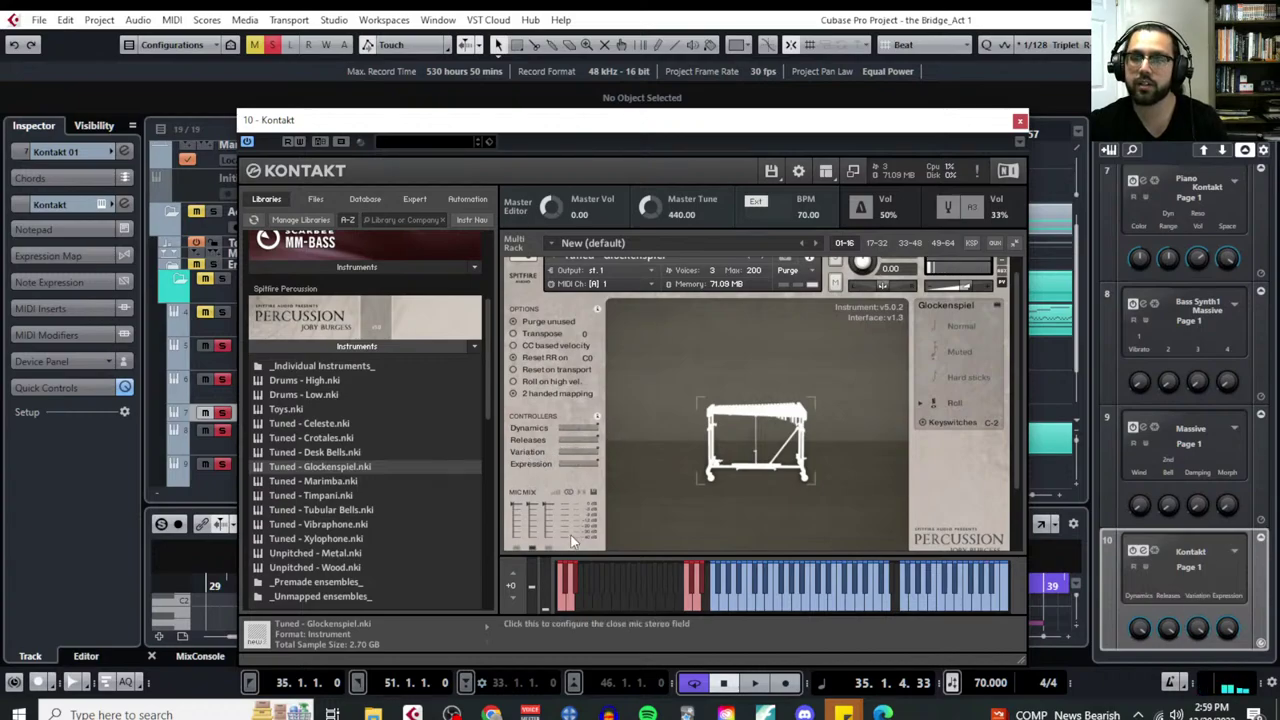
scroll(569, 528, "down", 1)
scroll(569, 528, "down", 1)
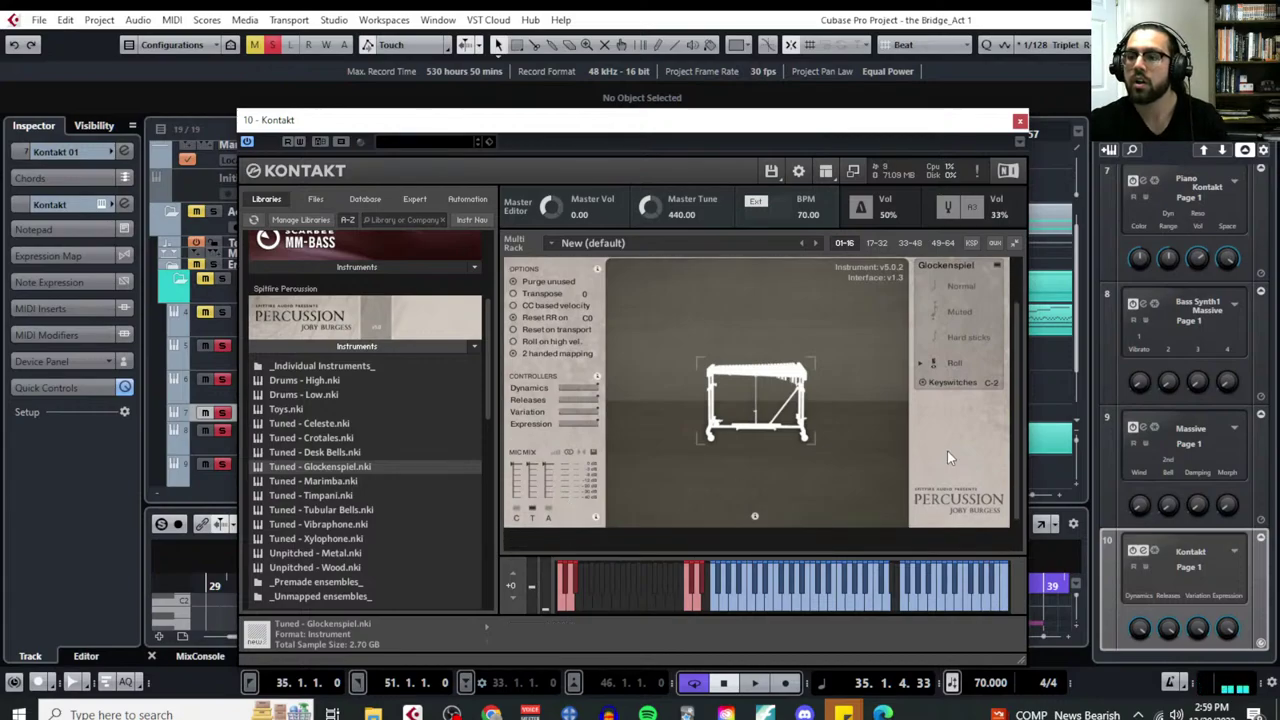
Close the Kontakt window and remove the Kontakt 01 track from the project
left_click(1019, 120)
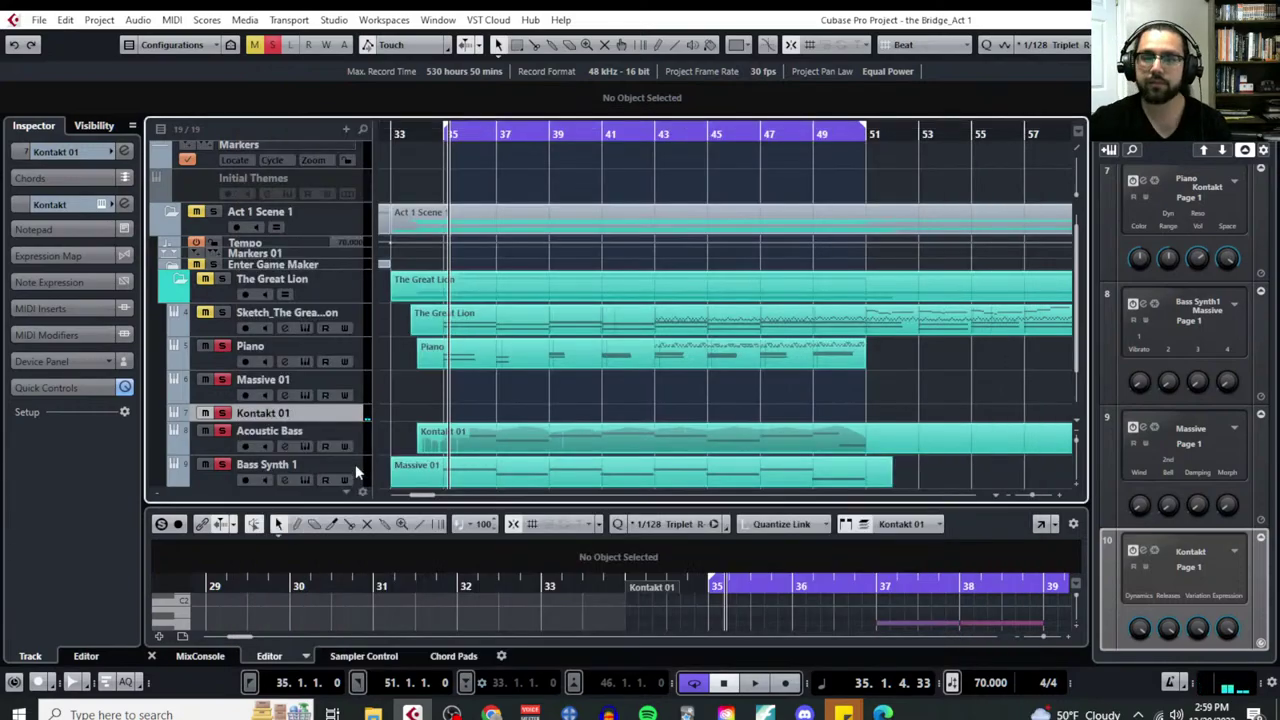
right_click(338, 415)
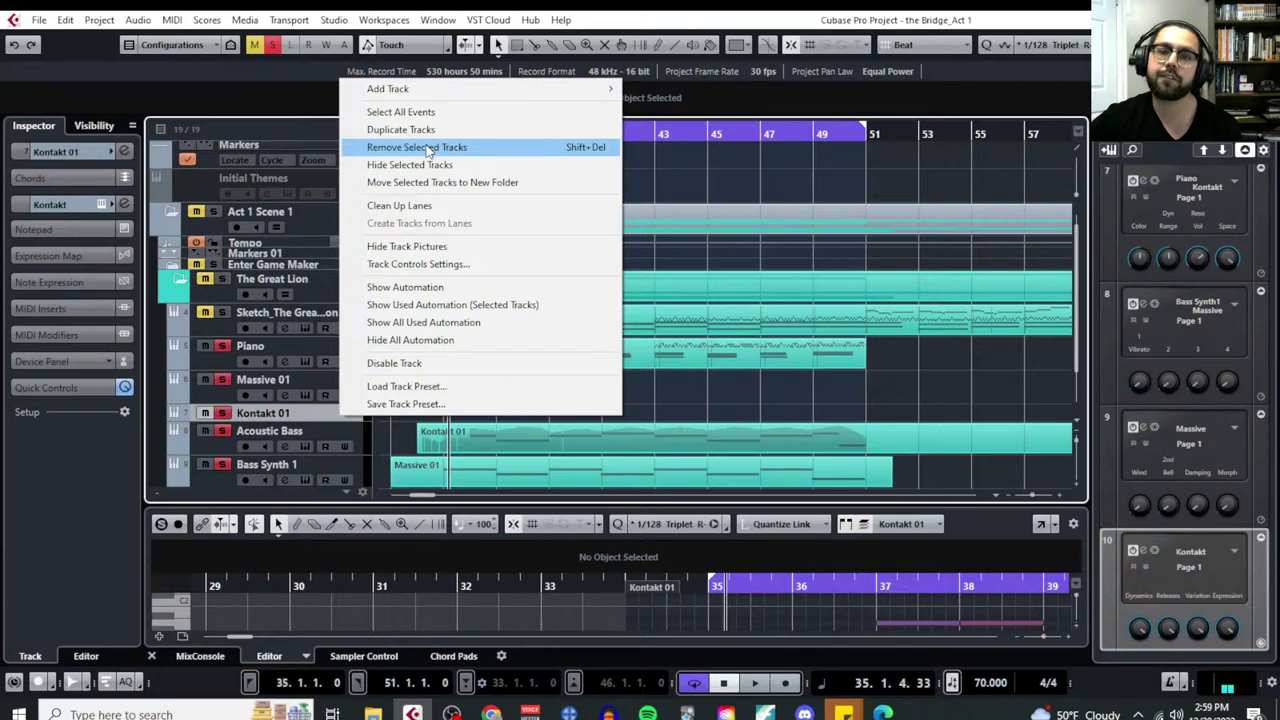
left_click(430, 150)
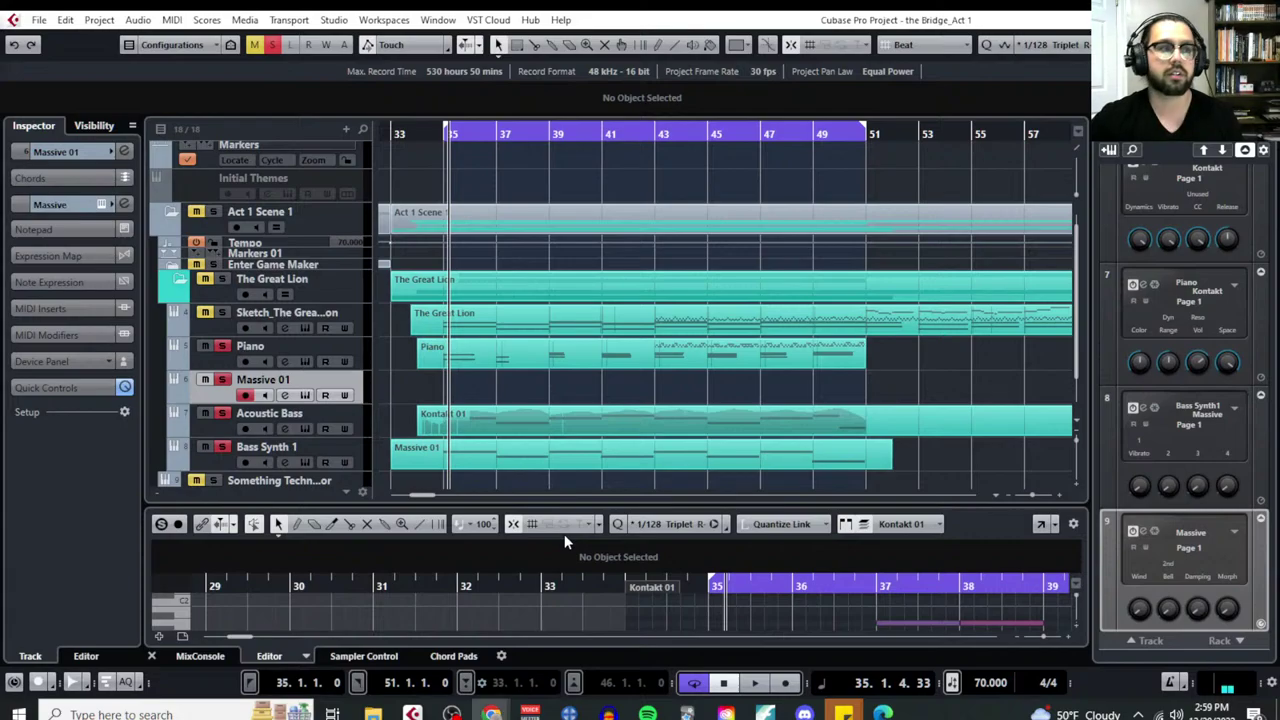
Switch to the Bridge planning notes in Google Docs and review the harmonic, non-harmonic and noise tone color options under Timbre Characteristics
key("alt+Tab")
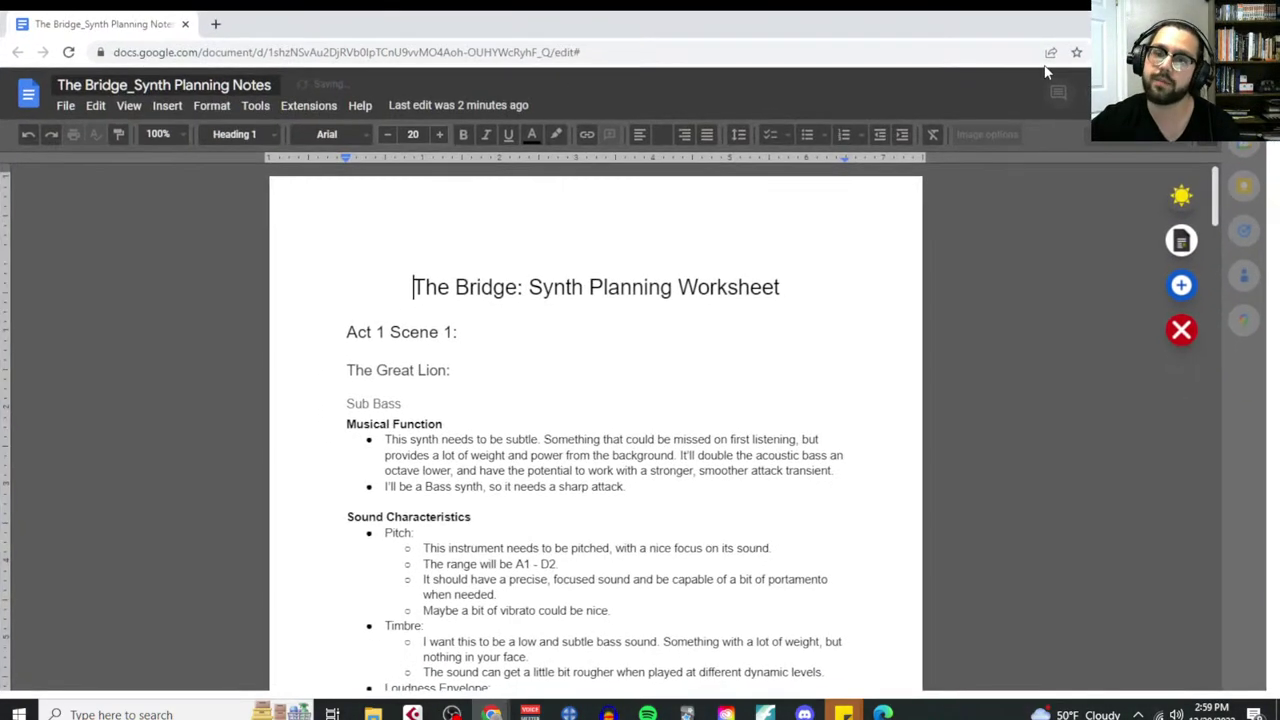
scroll(527, 580, "down", 12)
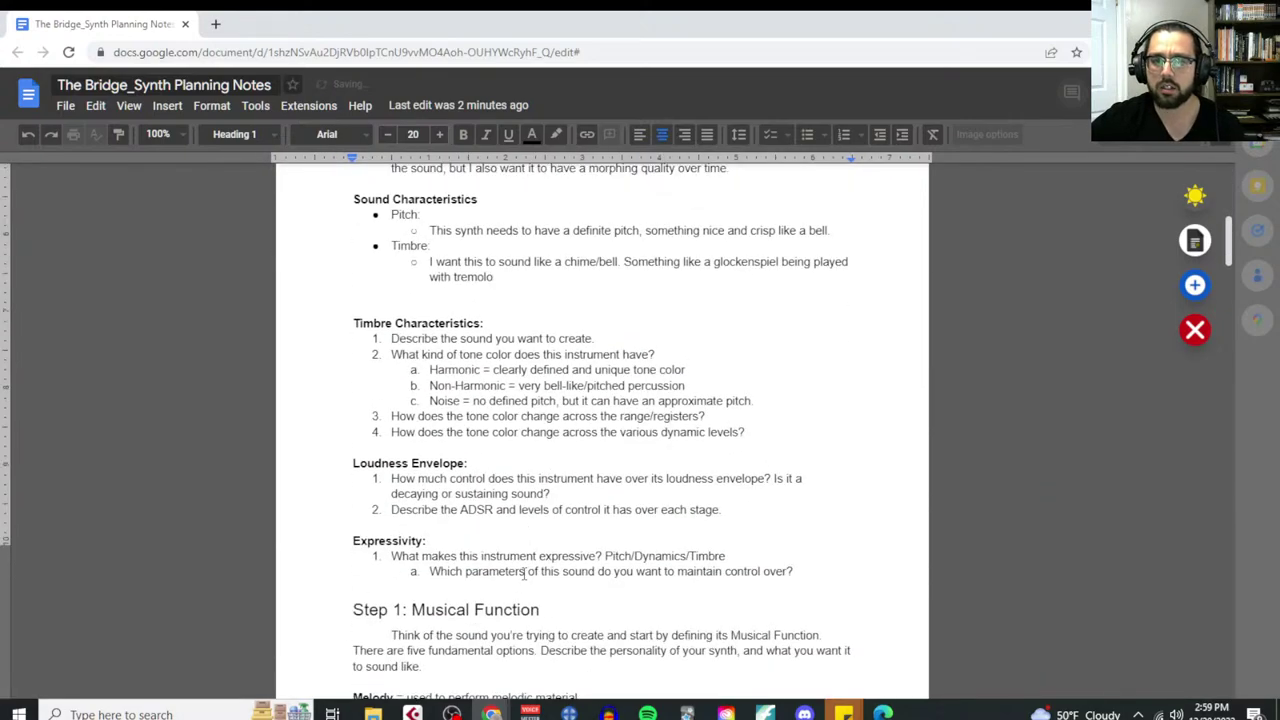
scroll(545, 480, "up", 1)
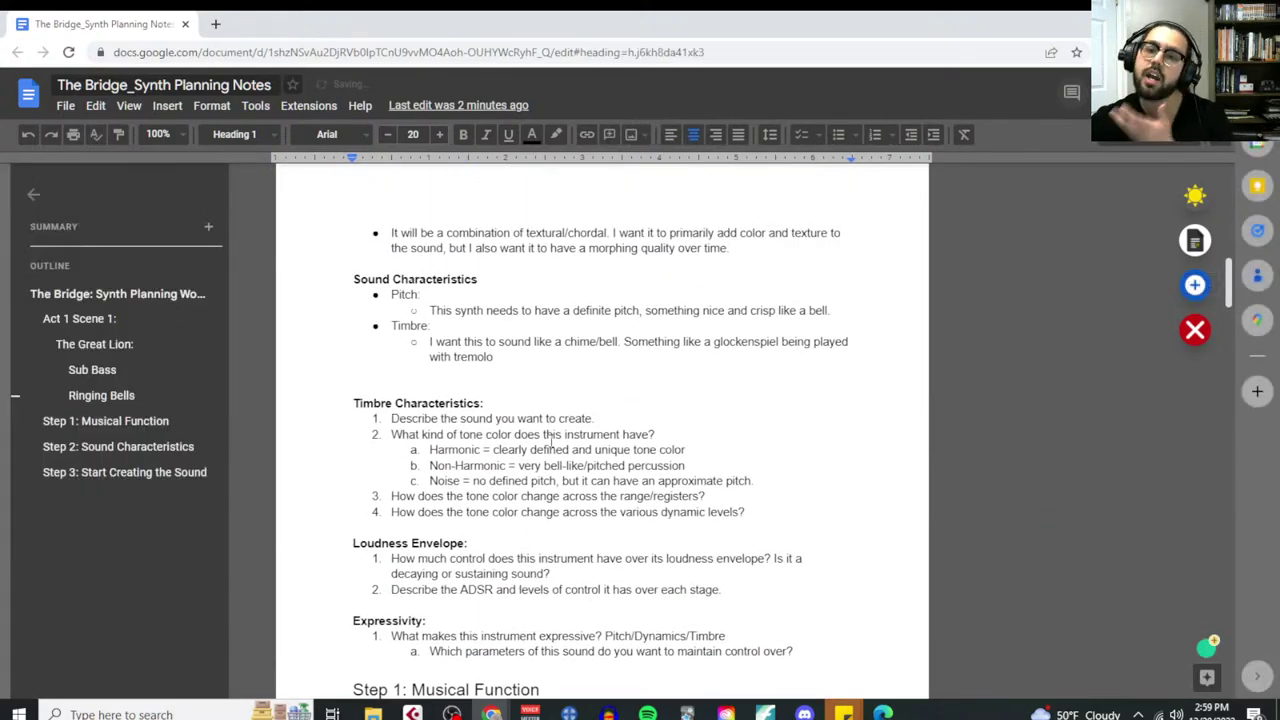
left_click(547, 358)
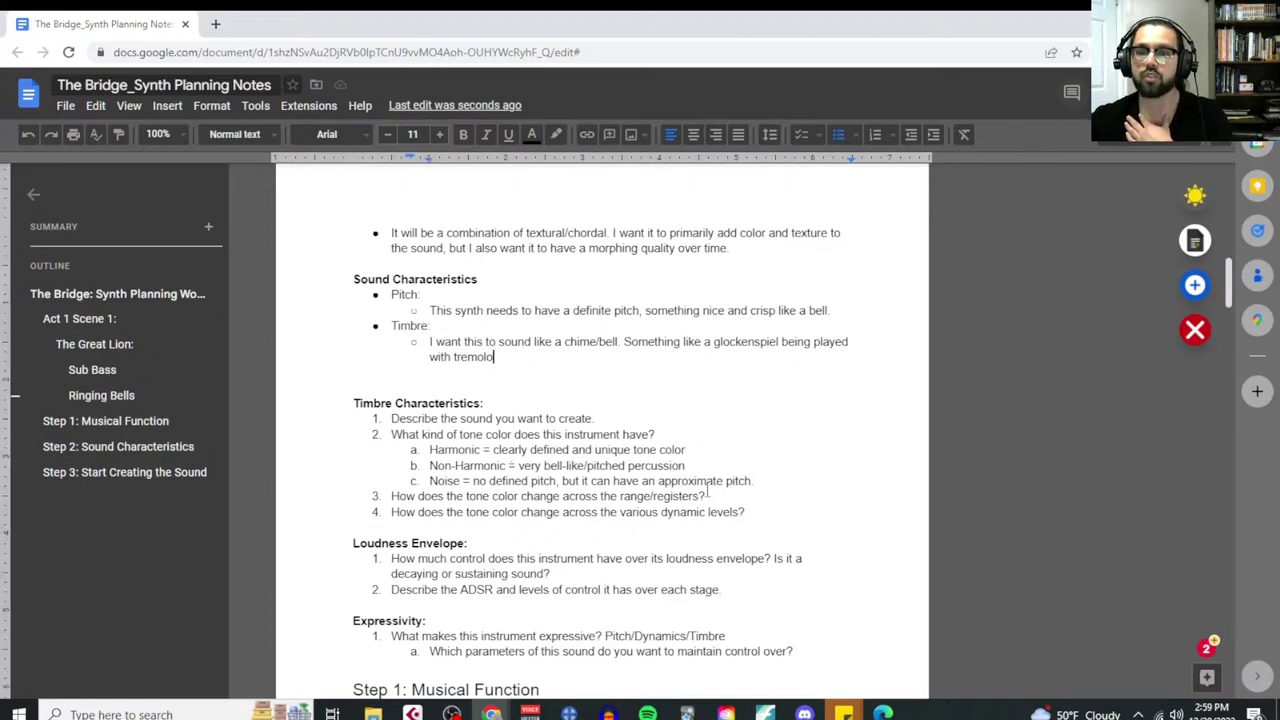
left_click_drag(756, 481, 432, 452)
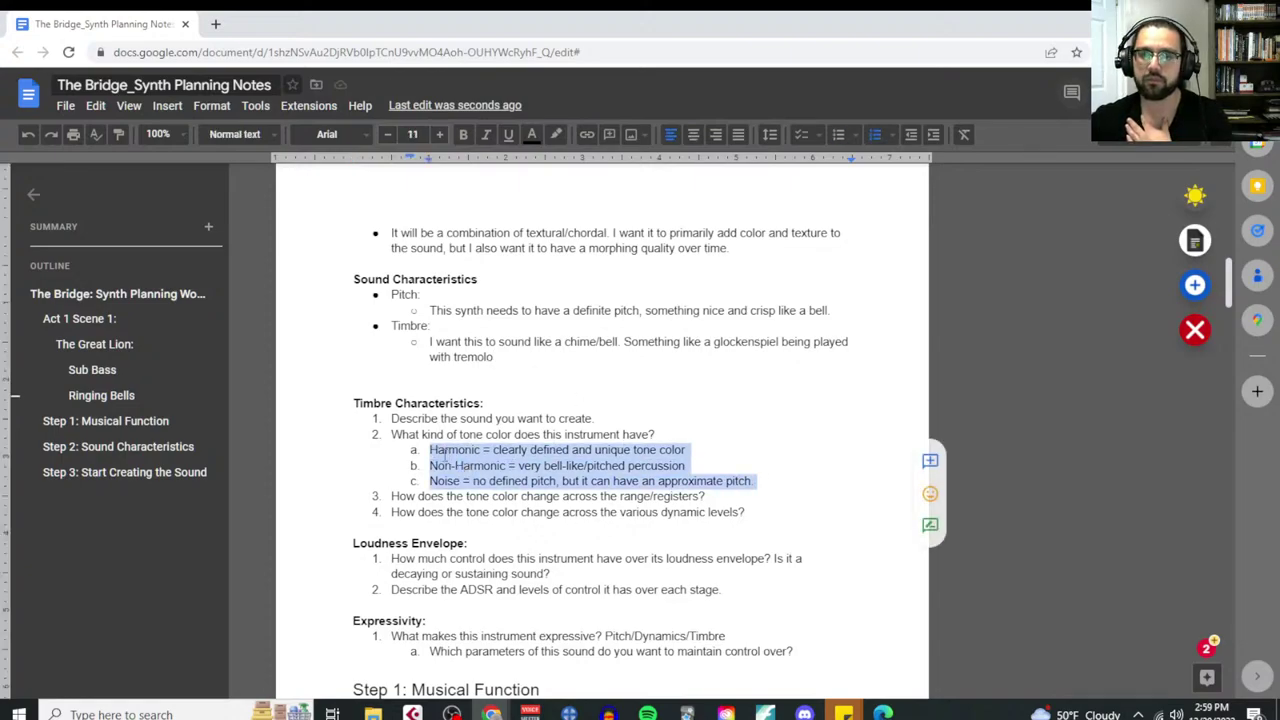
Add a second Timbre sub-bullet for Ringing Bells: "This instrument will probably need to work with a bit of noise in the sound, and preferably something"
left_click(513, 360)
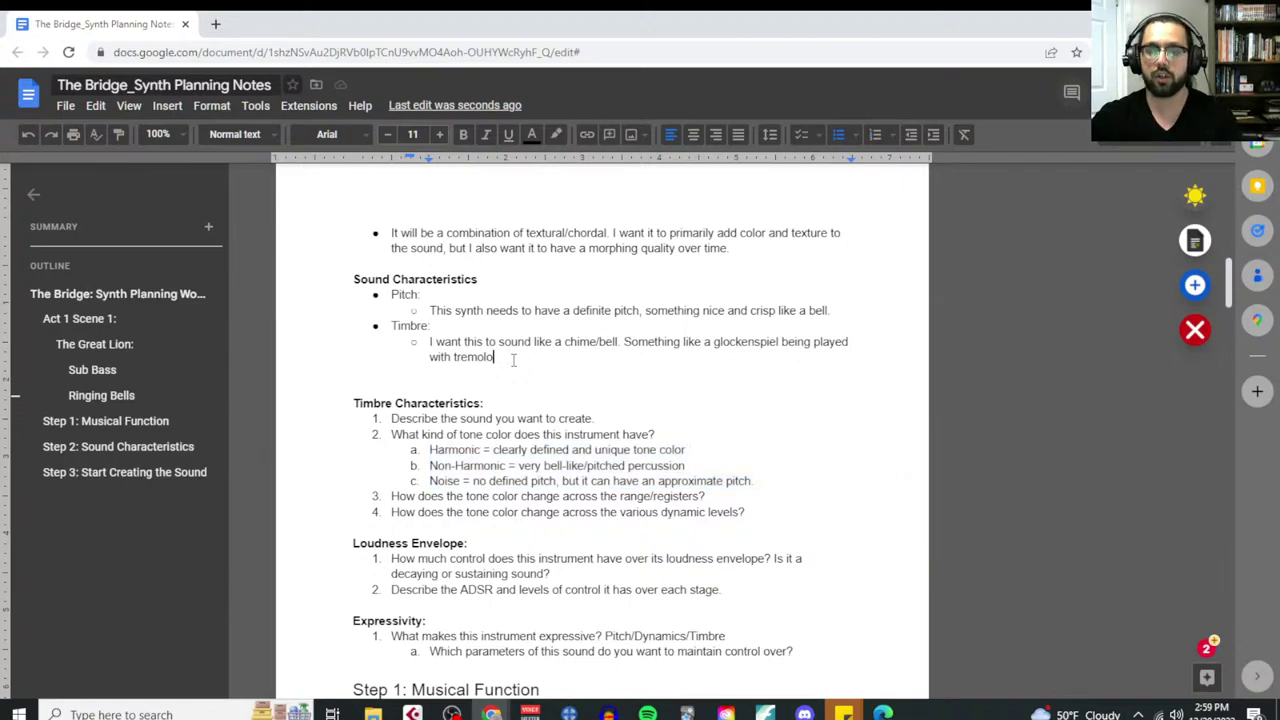
key("Return")
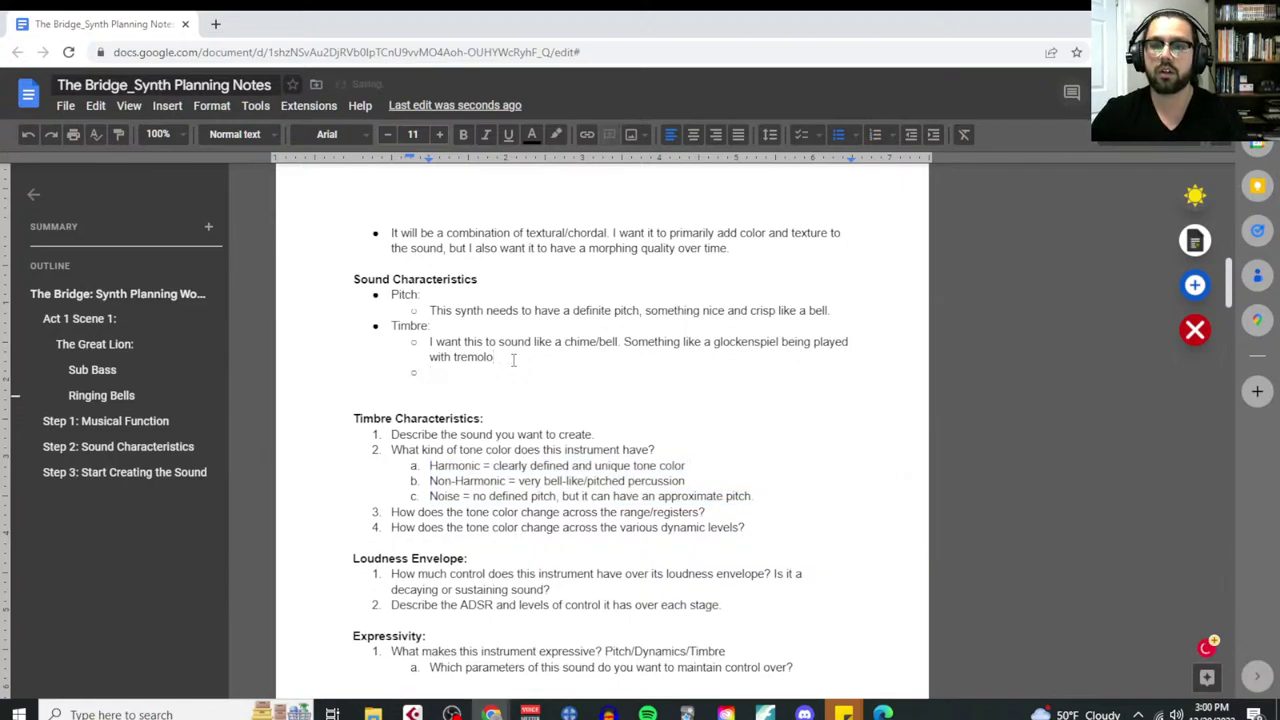
type("W")
key("BackSpace")
type("This instrume")
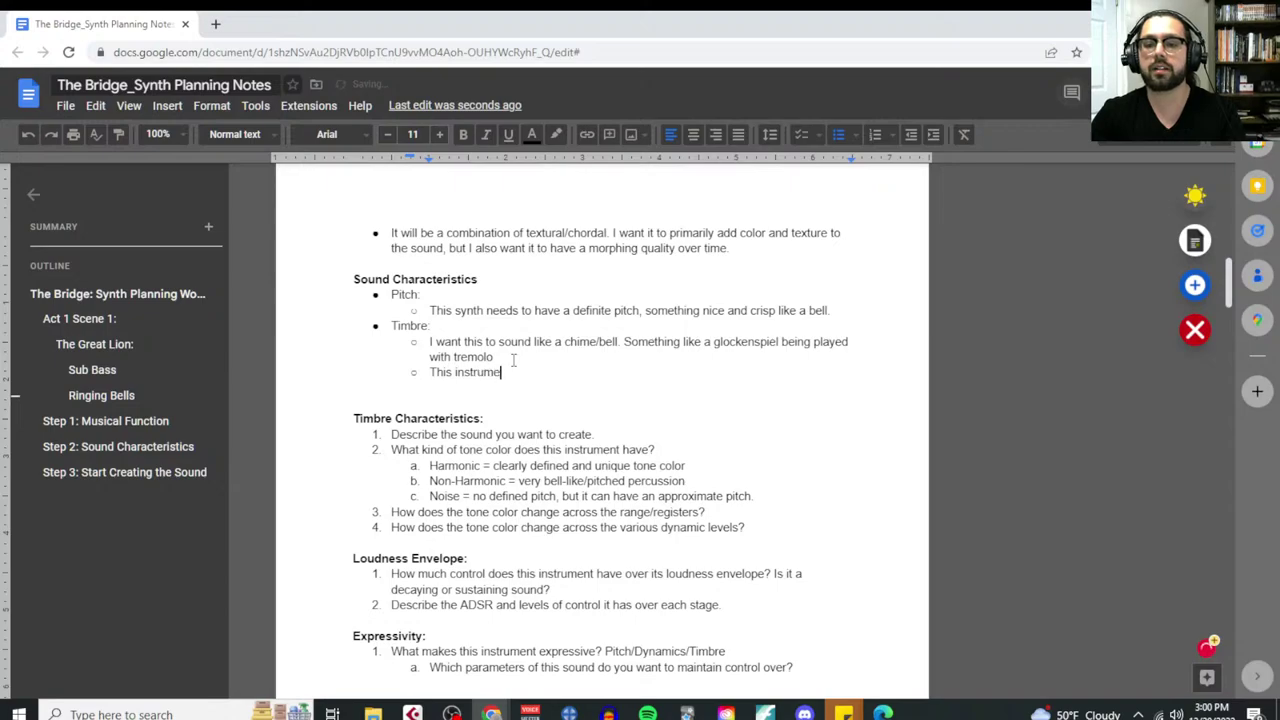
type("nt will probably ")
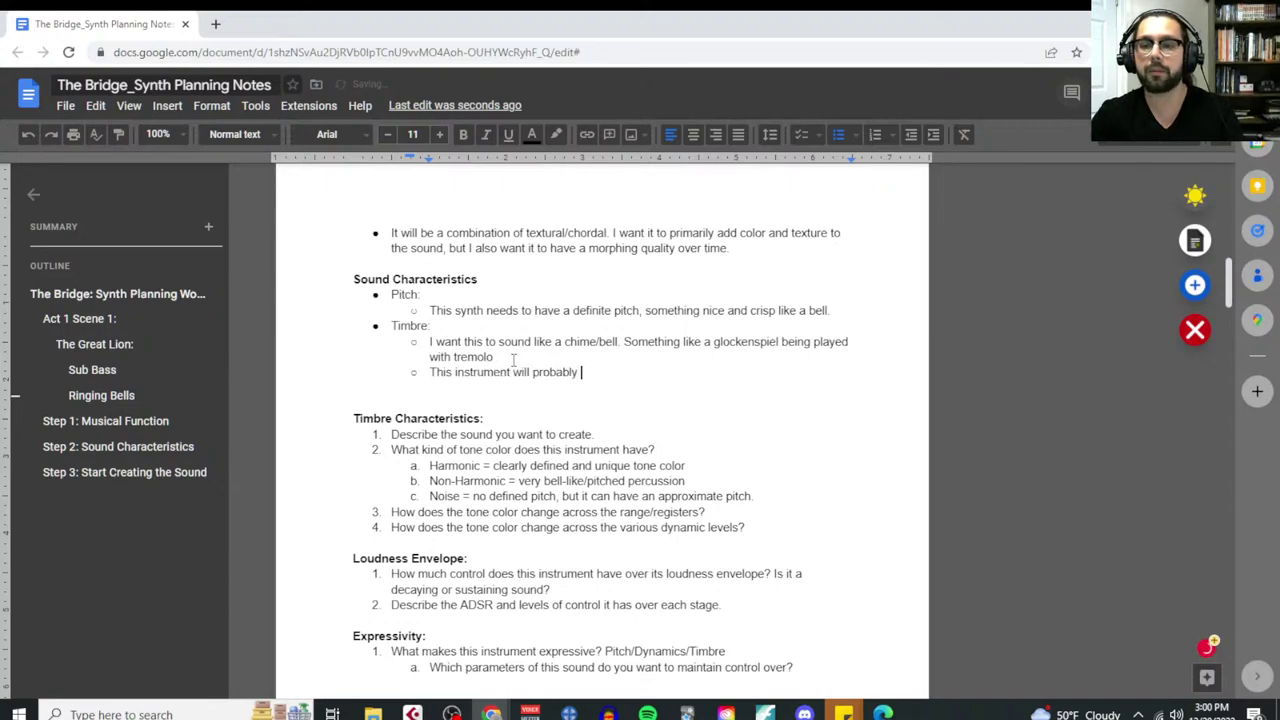
type("need ")
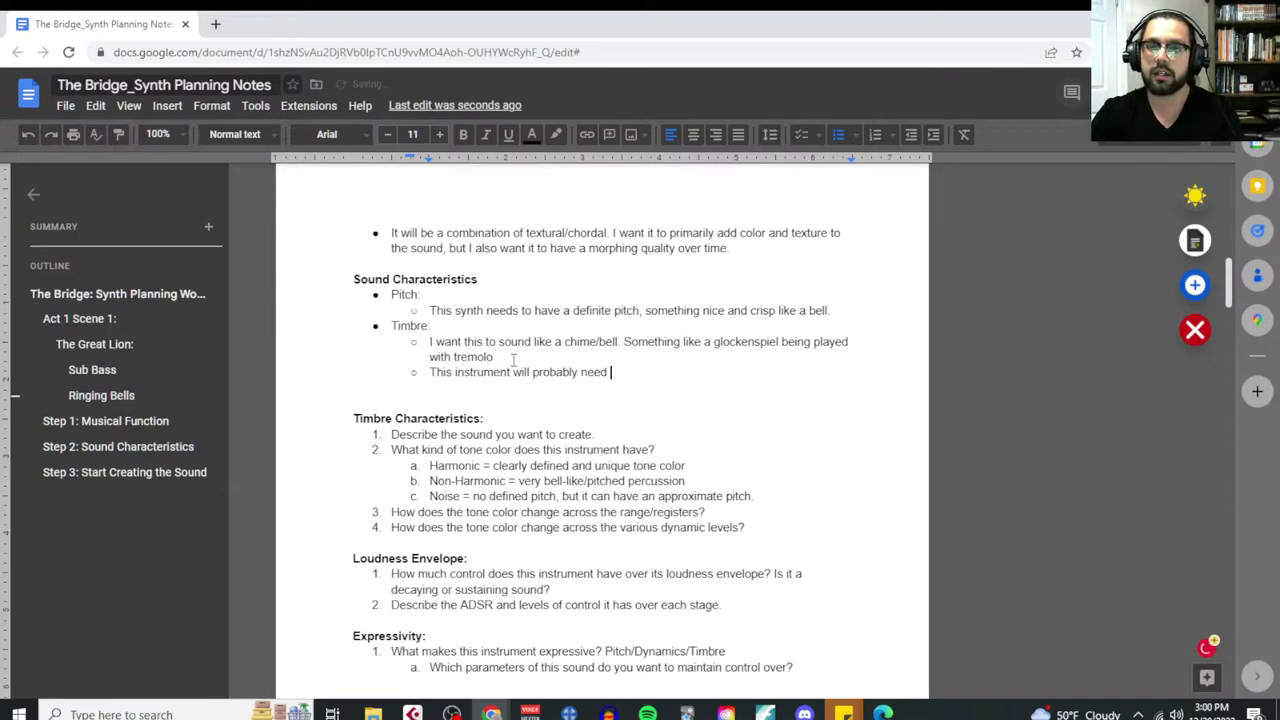
type("to work with a bit of no")
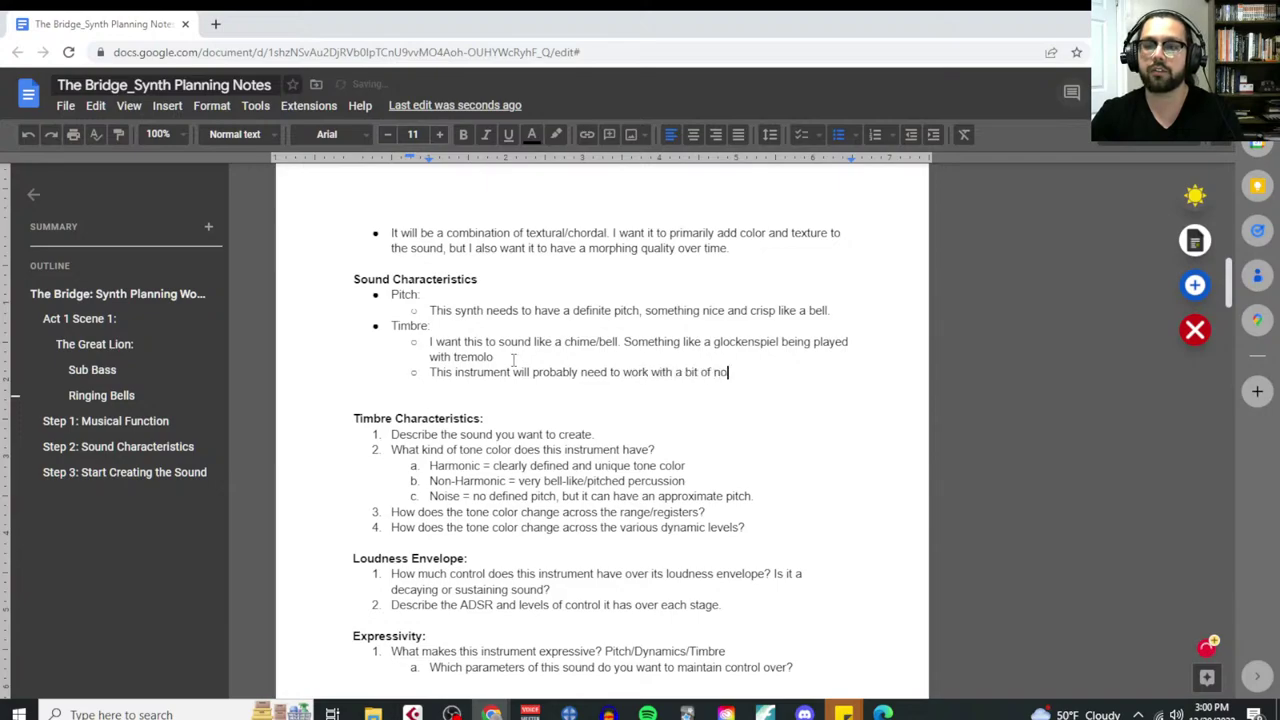
type("ise in the sound, ")
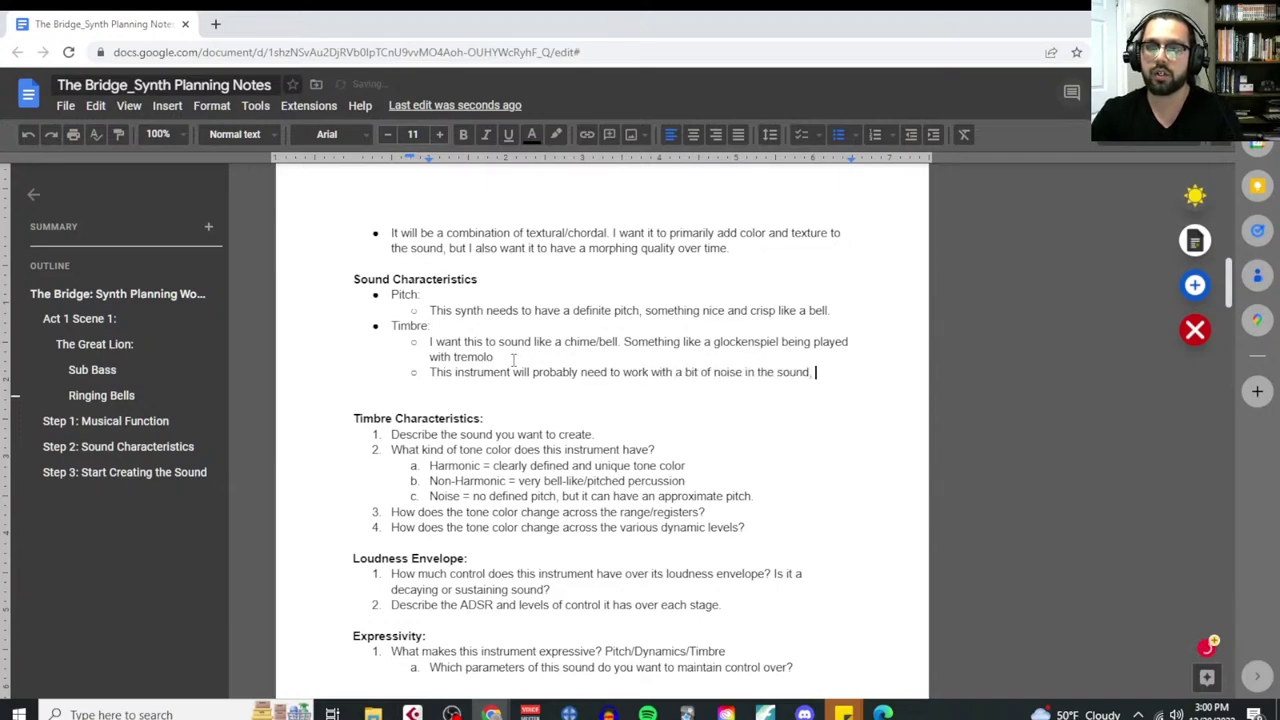
type("and preferably somethin")
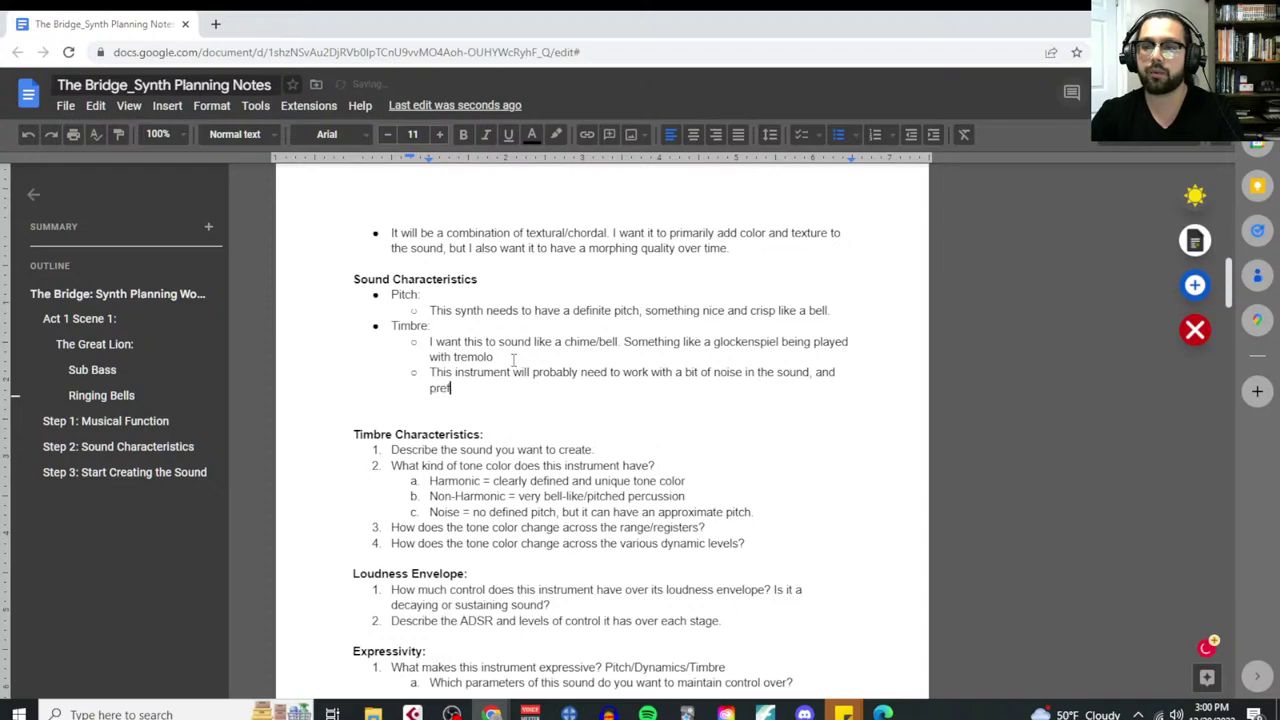
Finish the second Timbre bullet under Sound Characteristics with "preferably oscillators with non-harmonic partials."
key("BackSpace")
key("BackSpace")
key("BackSpace")
key("BackSpace")
key("BackSpace")
key("BackSpace")
key("BackSpace")
key("BackSpace")
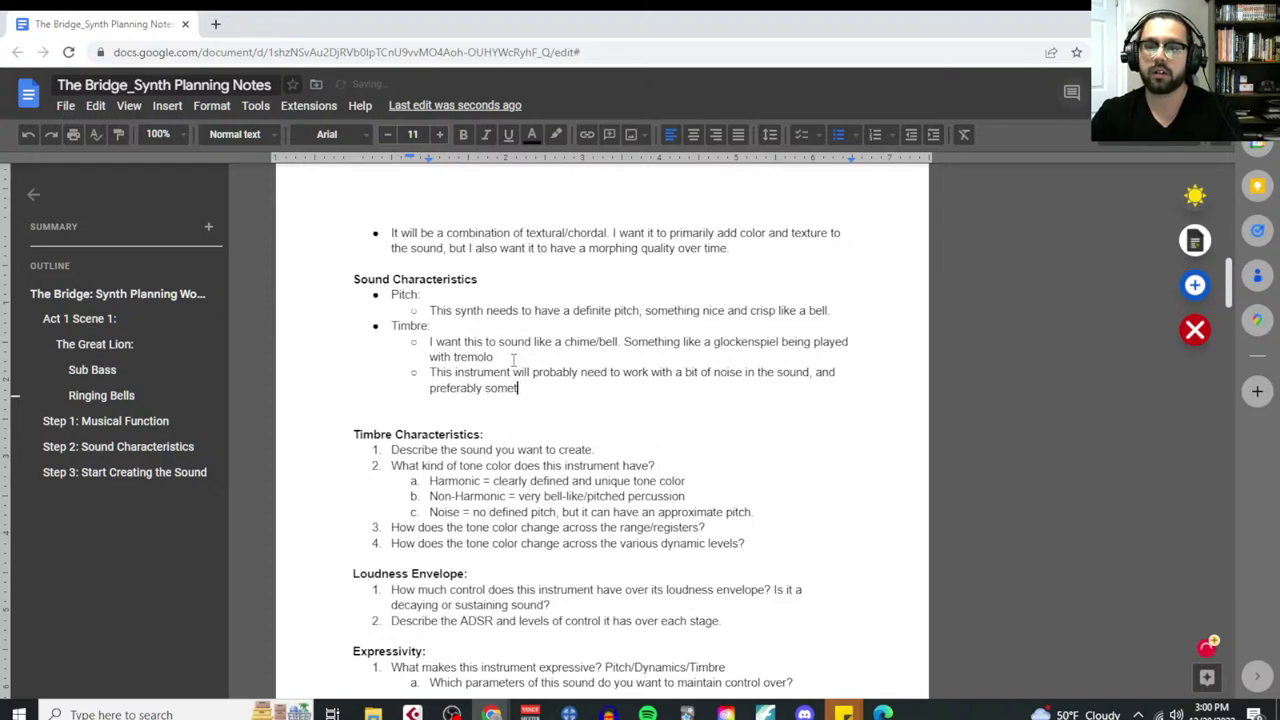
type("as")
key("BackSpace")
key("BackSpace")
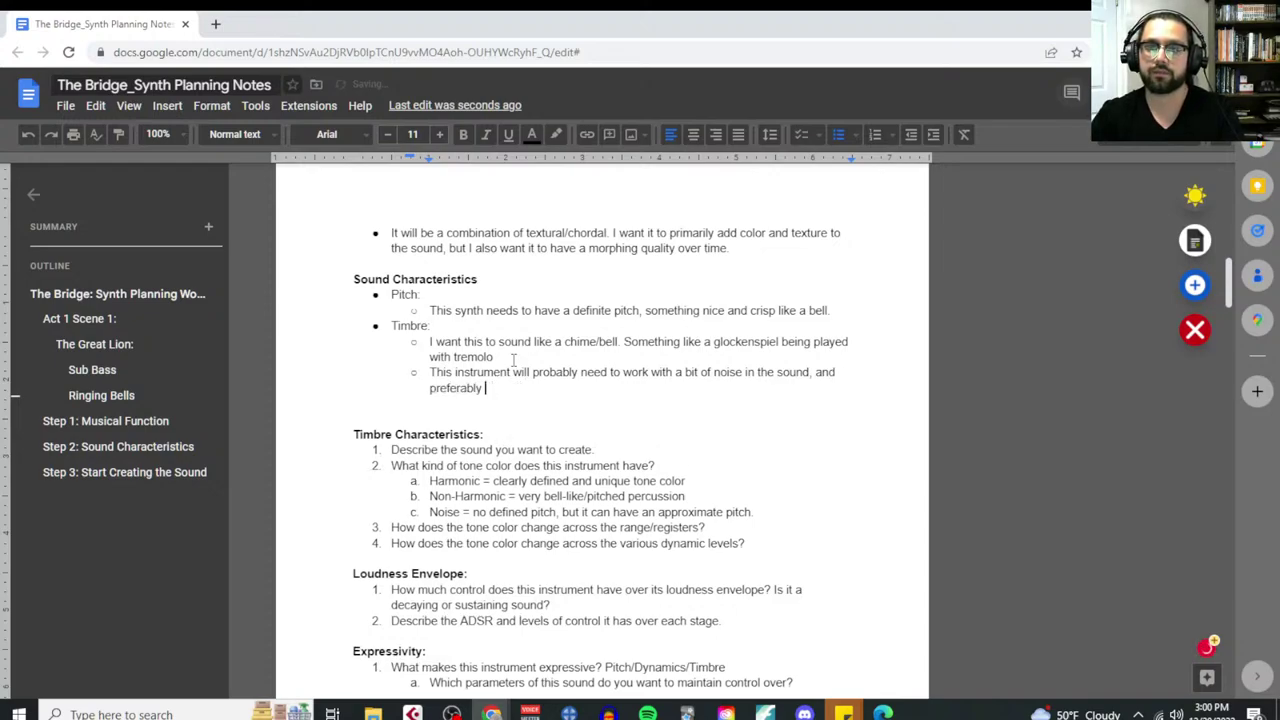
type("oscillators with non")
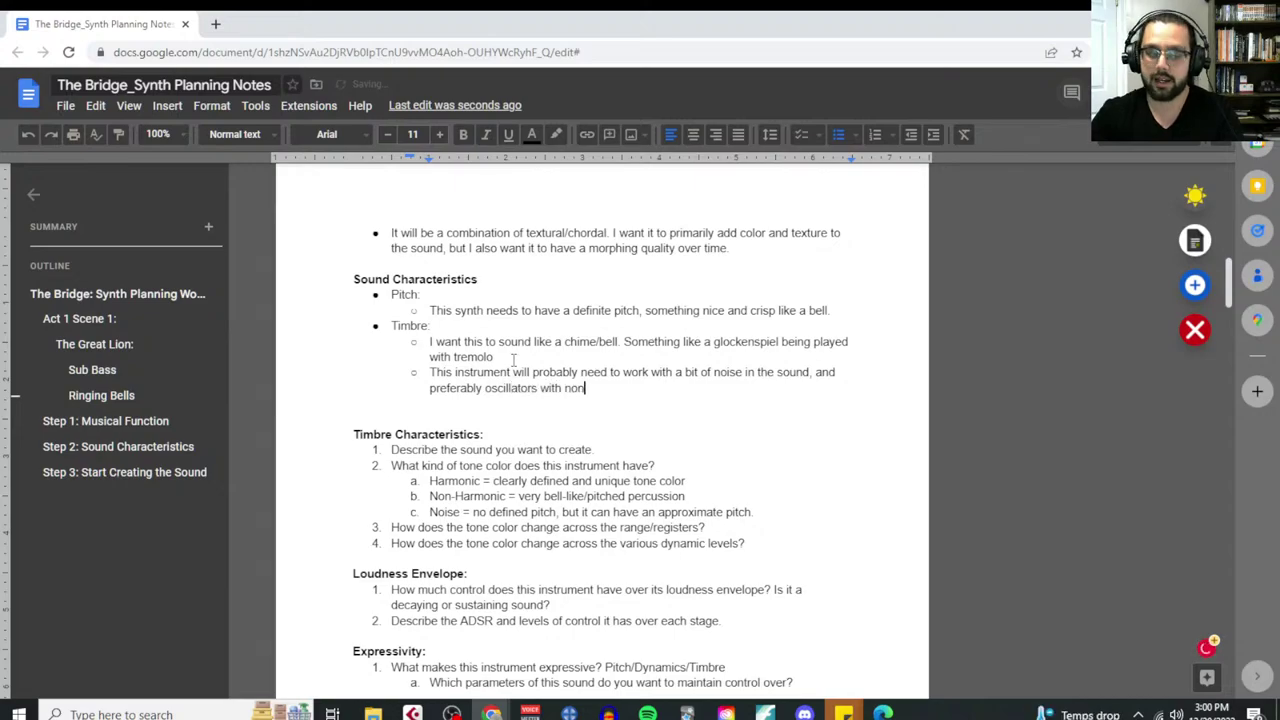
type("-harmonic partials.")
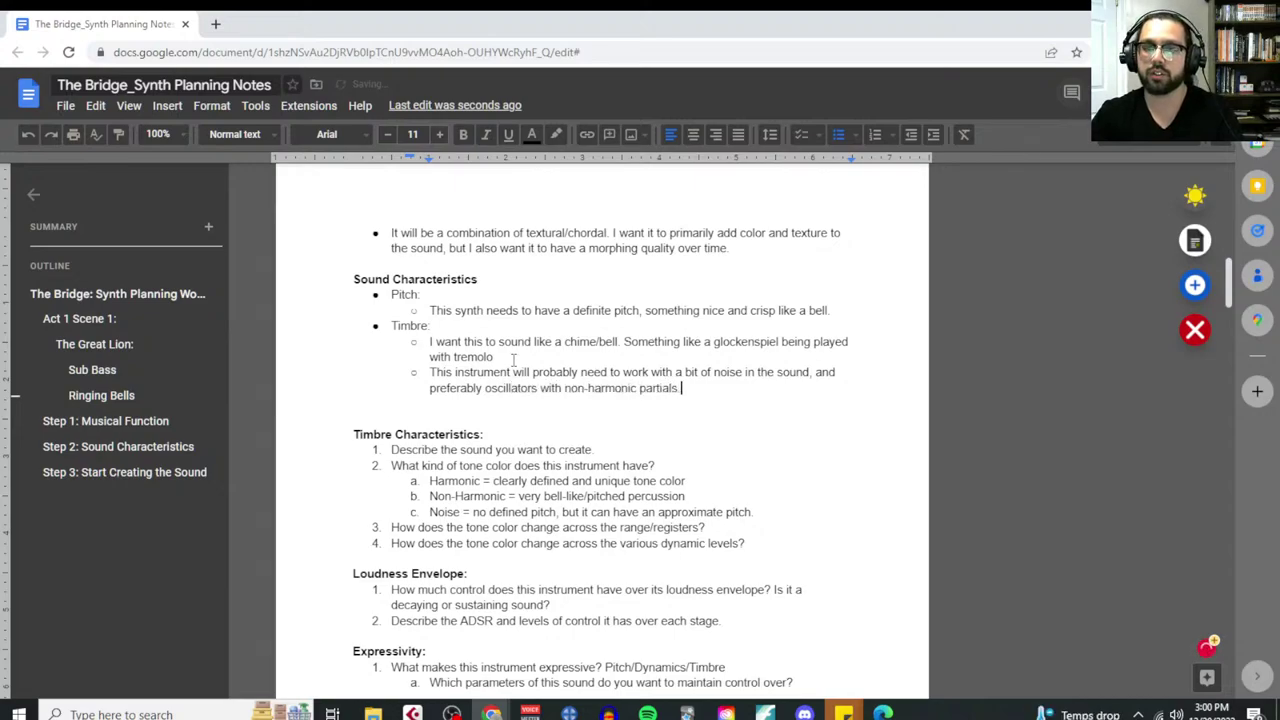
Remove the word "and" before "preferably" in the second Timbre bullet
scroll(570, 493, "down", 1)
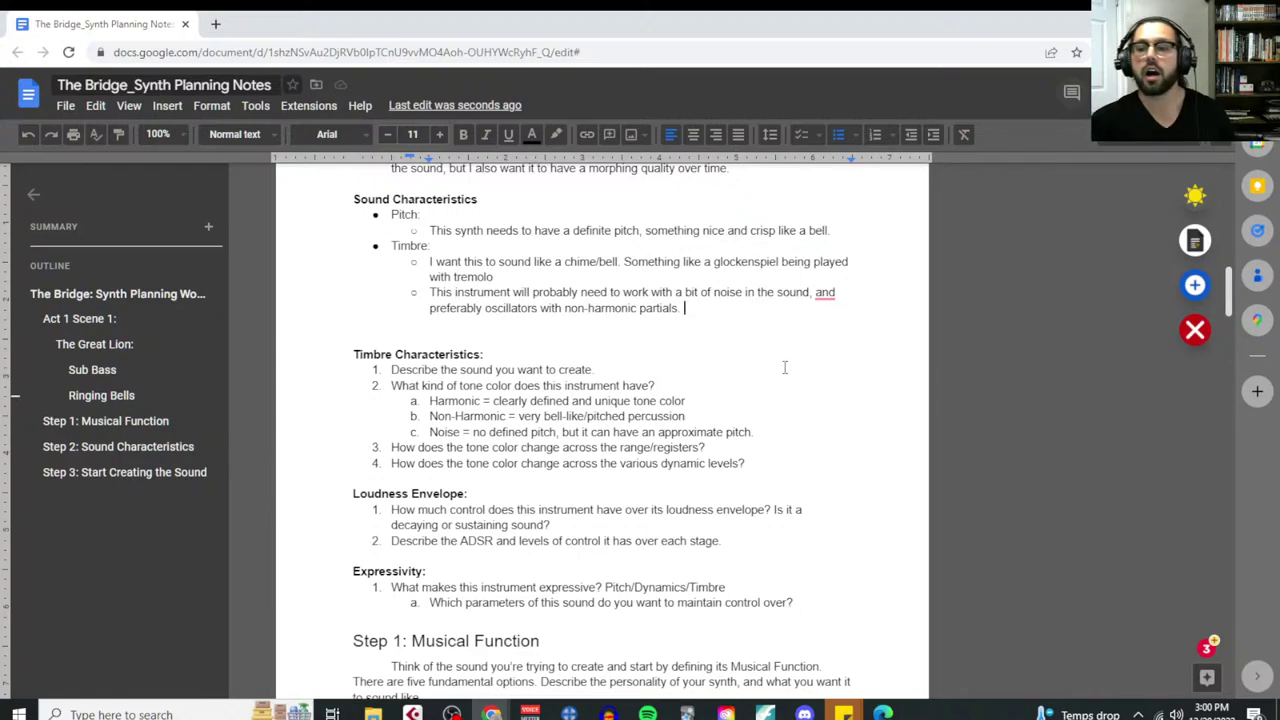
mouse_move(824, 294)
left_click(838, 340)
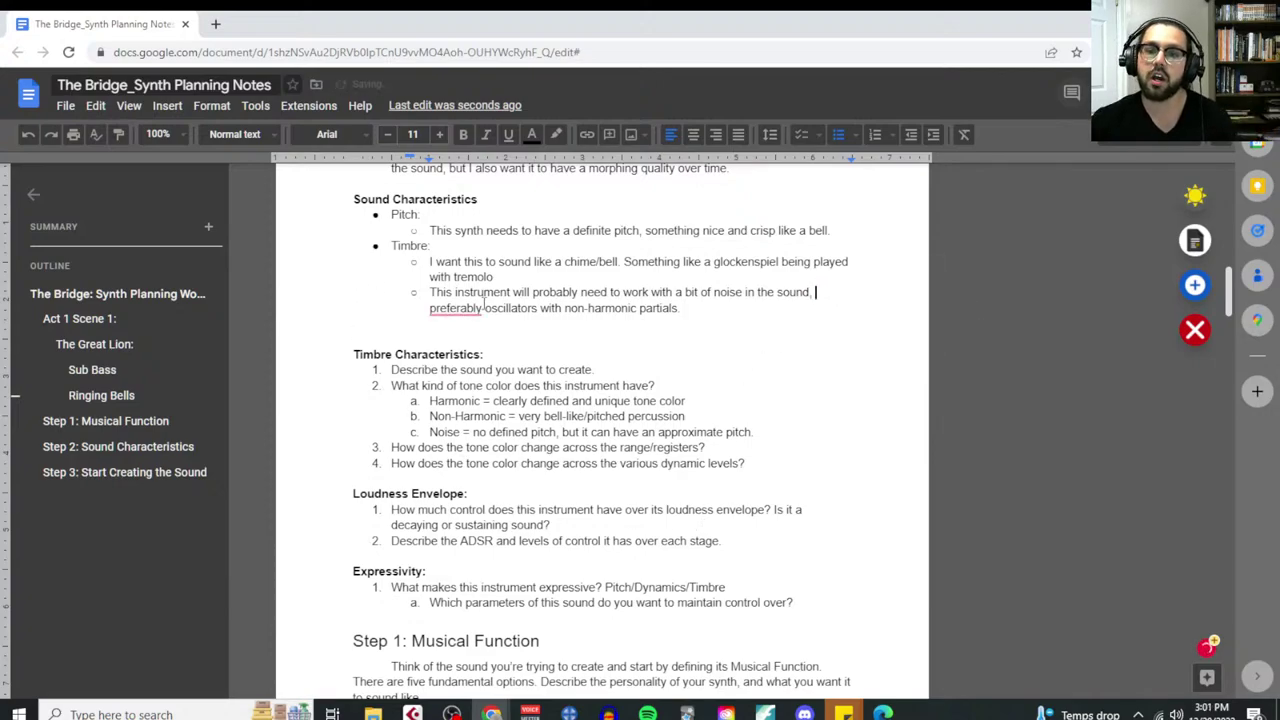
double_click(455, 308)
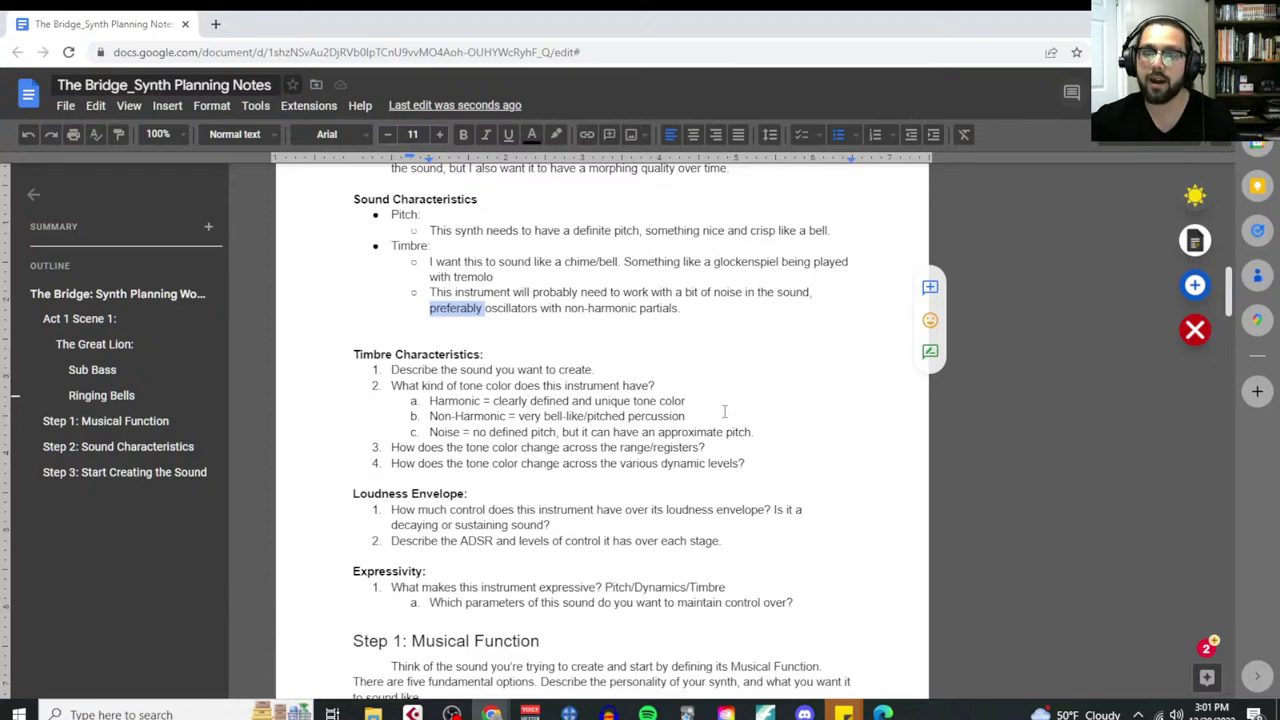
Review the Timbre Characteristics template questions and delete that whole section, including its heading
left_click_drag(700, 418, 402, 419)
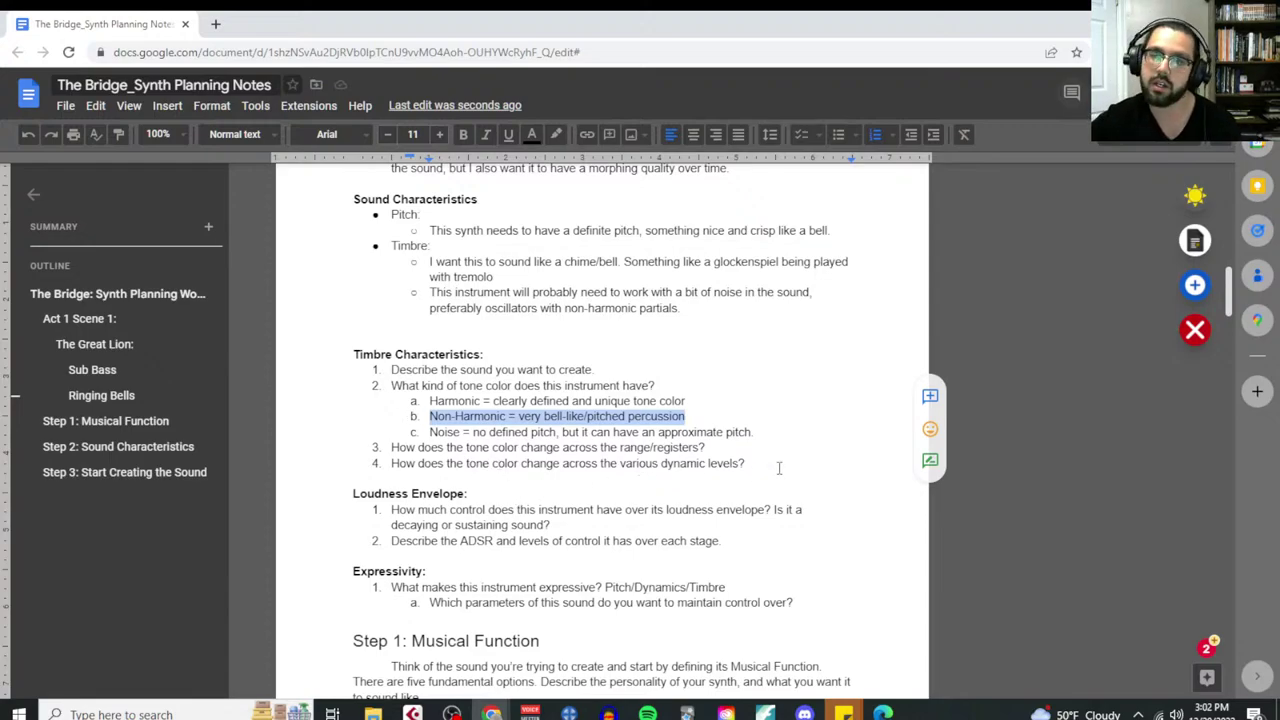
triple_click(672, 447)
left_click_drag(752, 463, 348, 461)
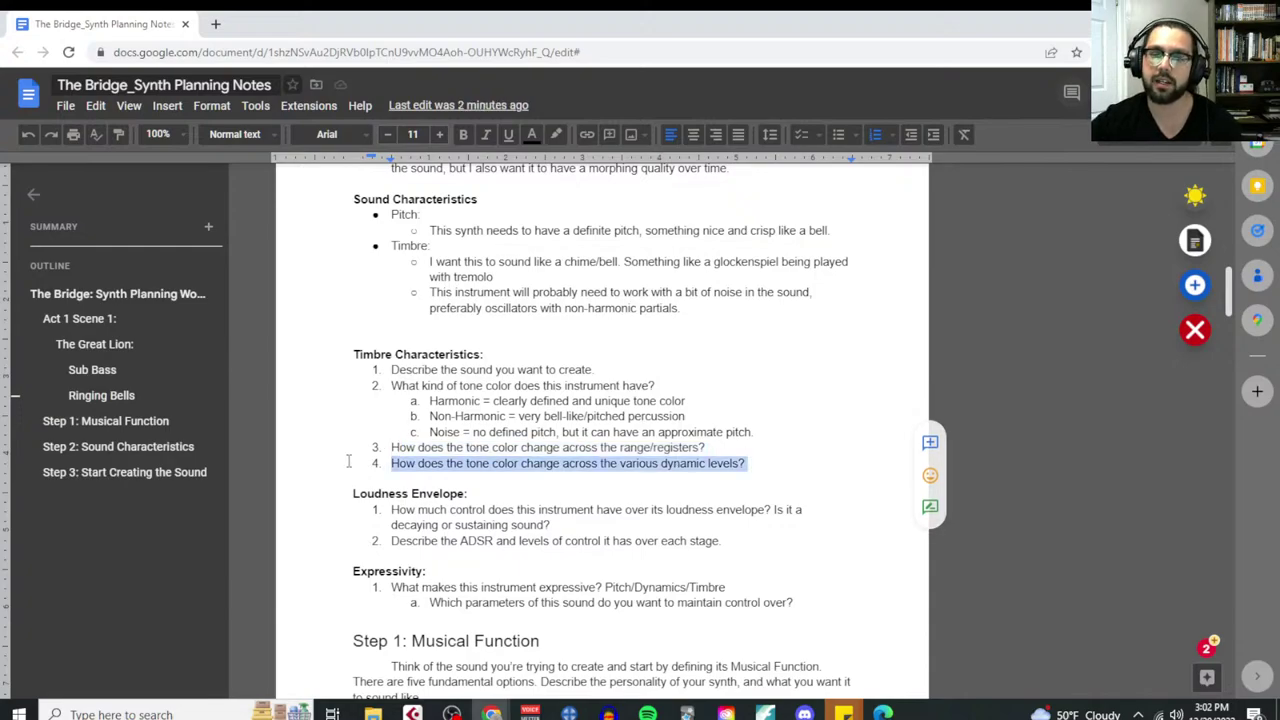
left_click(754, 466)
left_click_drag(754, 466, 342, 356)
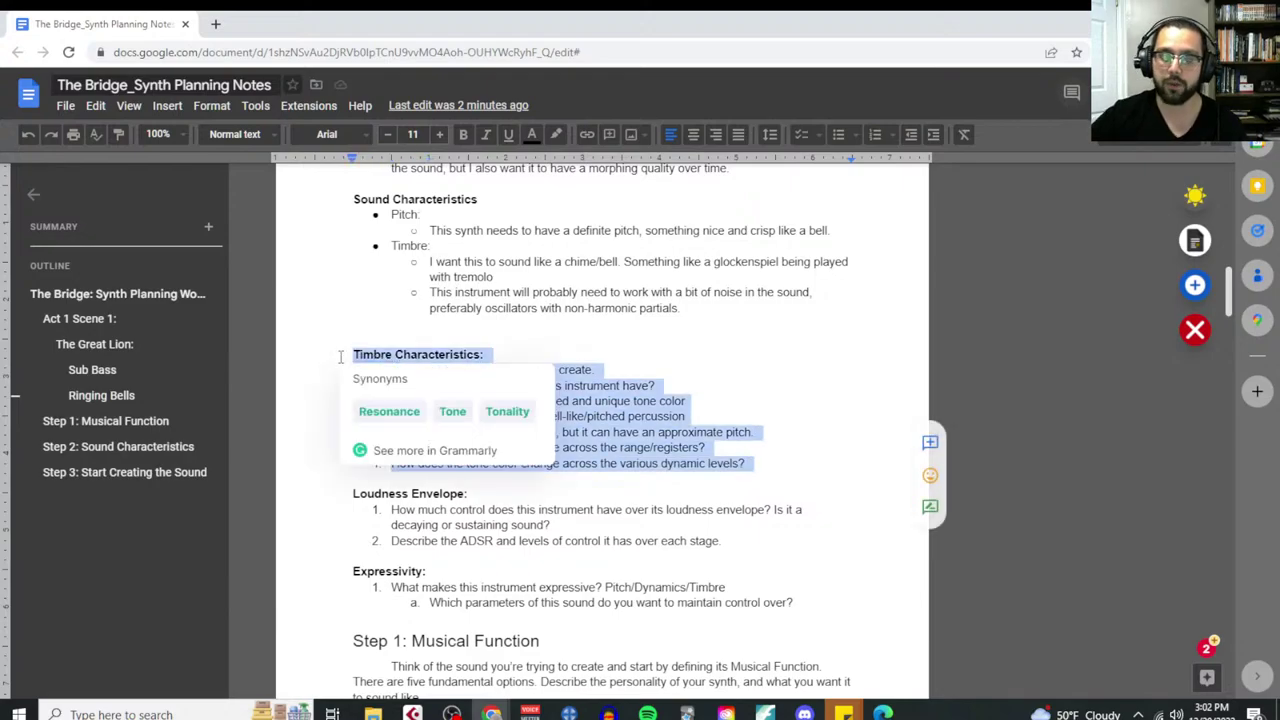
key("BackSpace")
key("BackSpace")
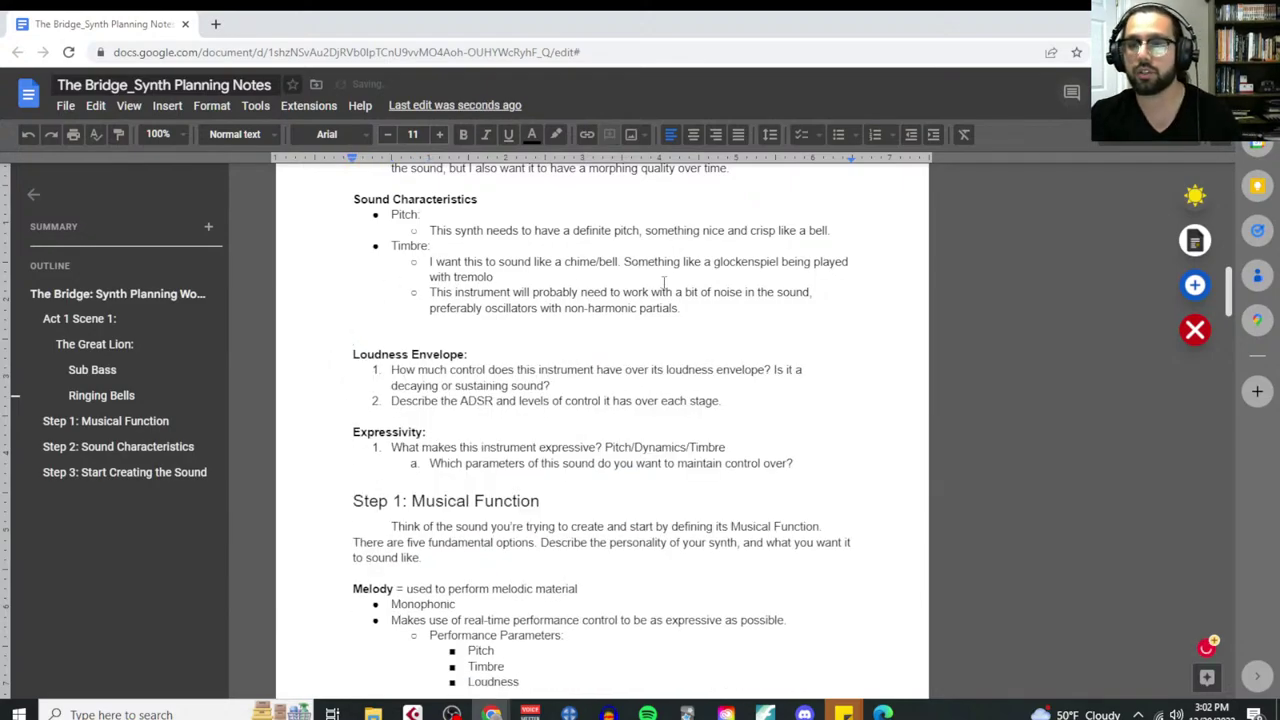
Add a bold "Loudness Envelope" heading below the Timbre notes, outside the bulleted list
left_click(690, 298)
key("Return")
key("Return")
key("Return")
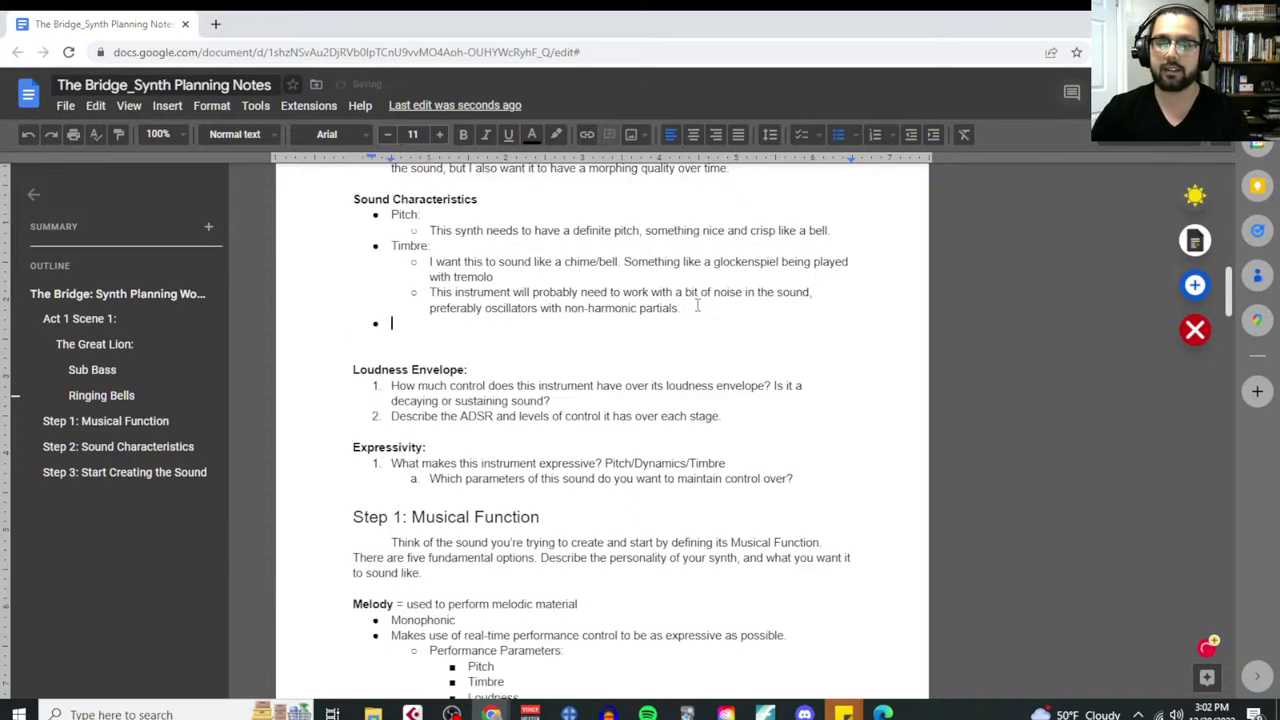
type("S")
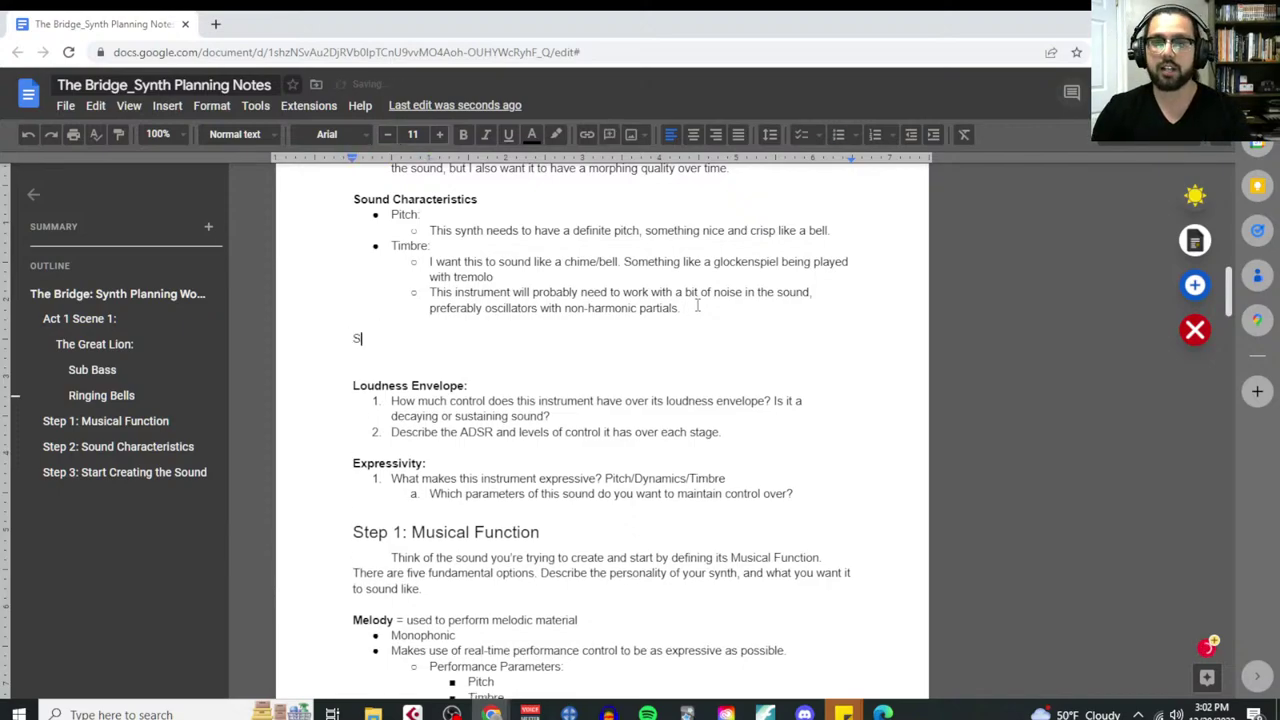
key("BackSpace")
key("ctrl+b")
type("Sou")
key("BackSpace")
key("BackSpace")
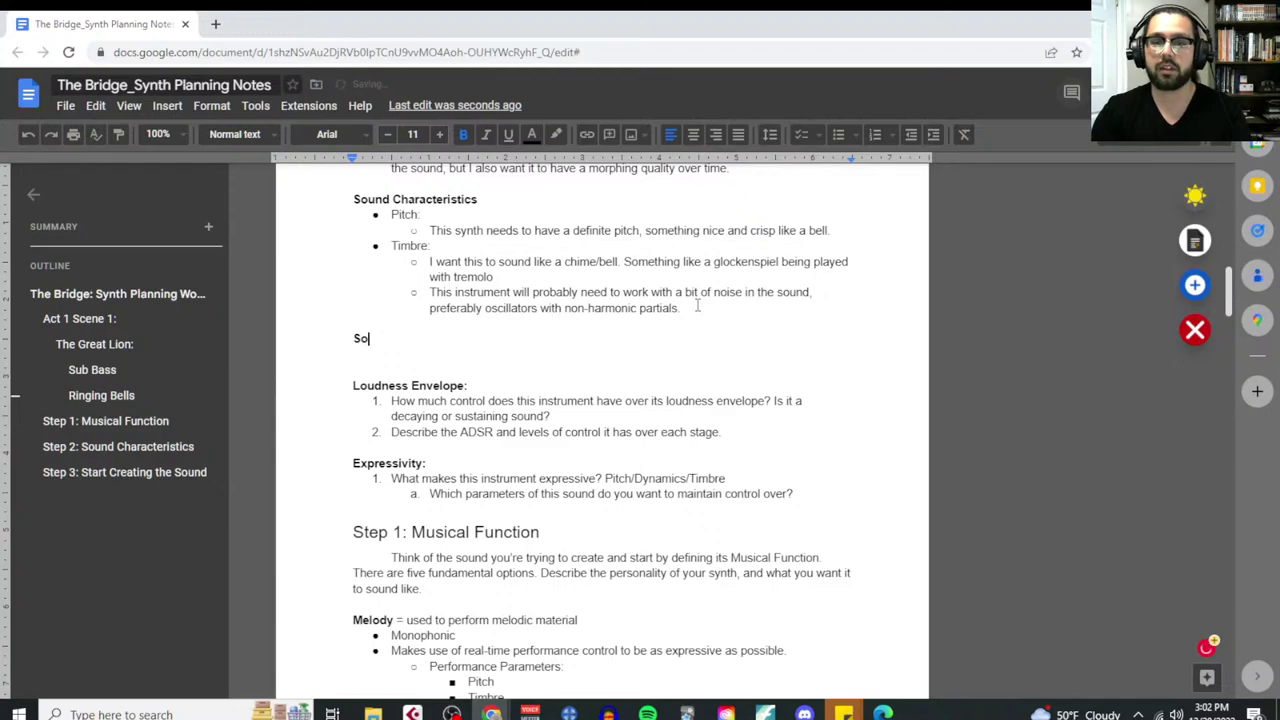
key("BackSpace")
type("Loudness")
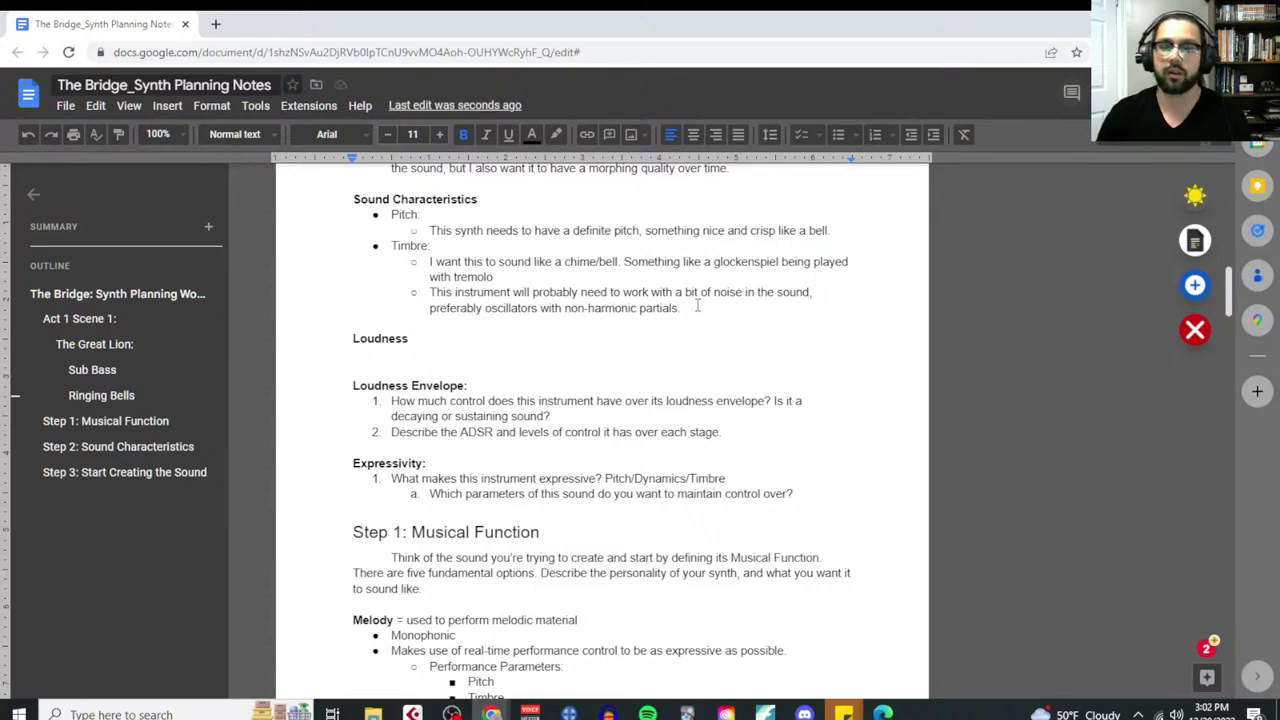
type("Envelope")
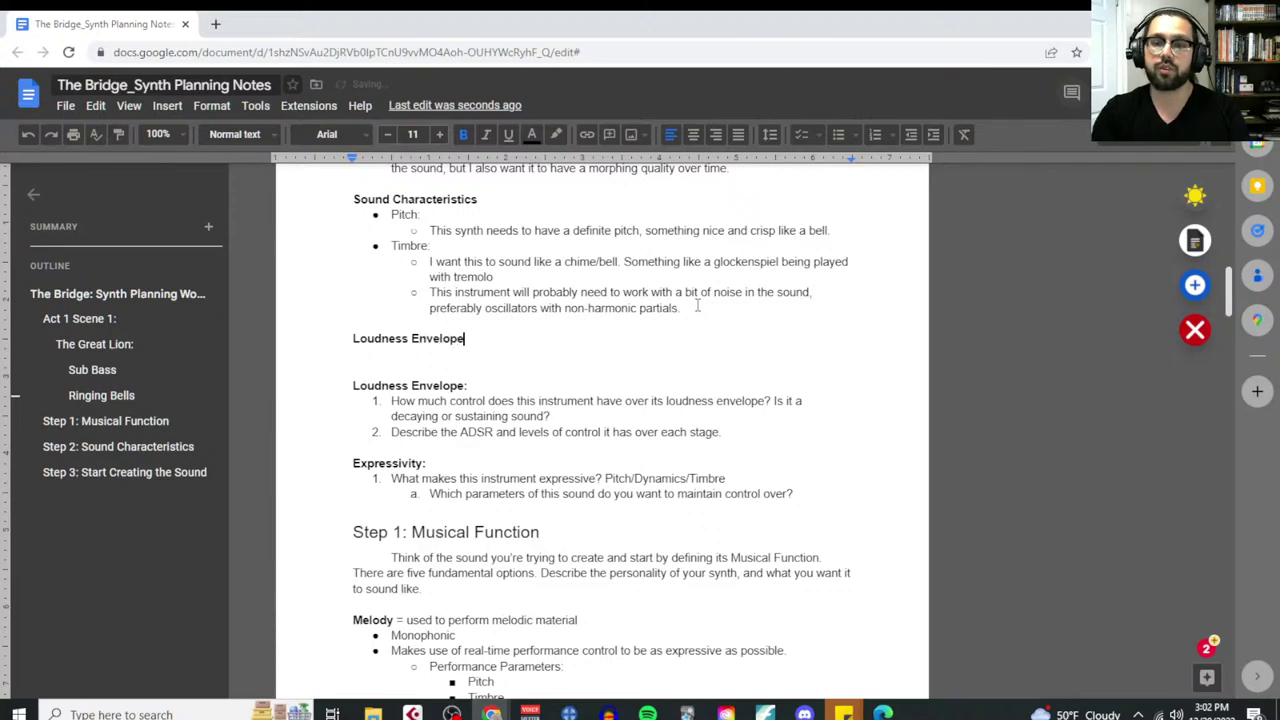
key("Return")
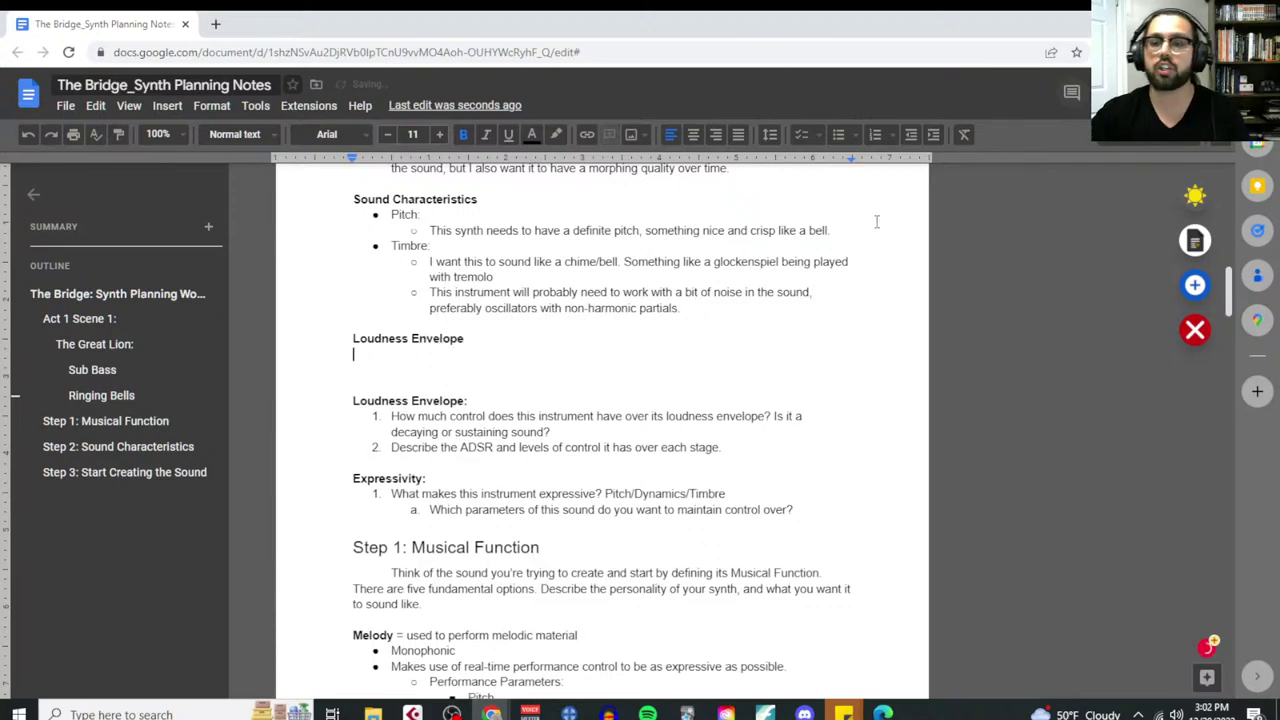
Start a bulleted list under the new Loudness Envelope heading with the non-bold text "Needs to be a Decaying Instrument."
left_click(838, 136)
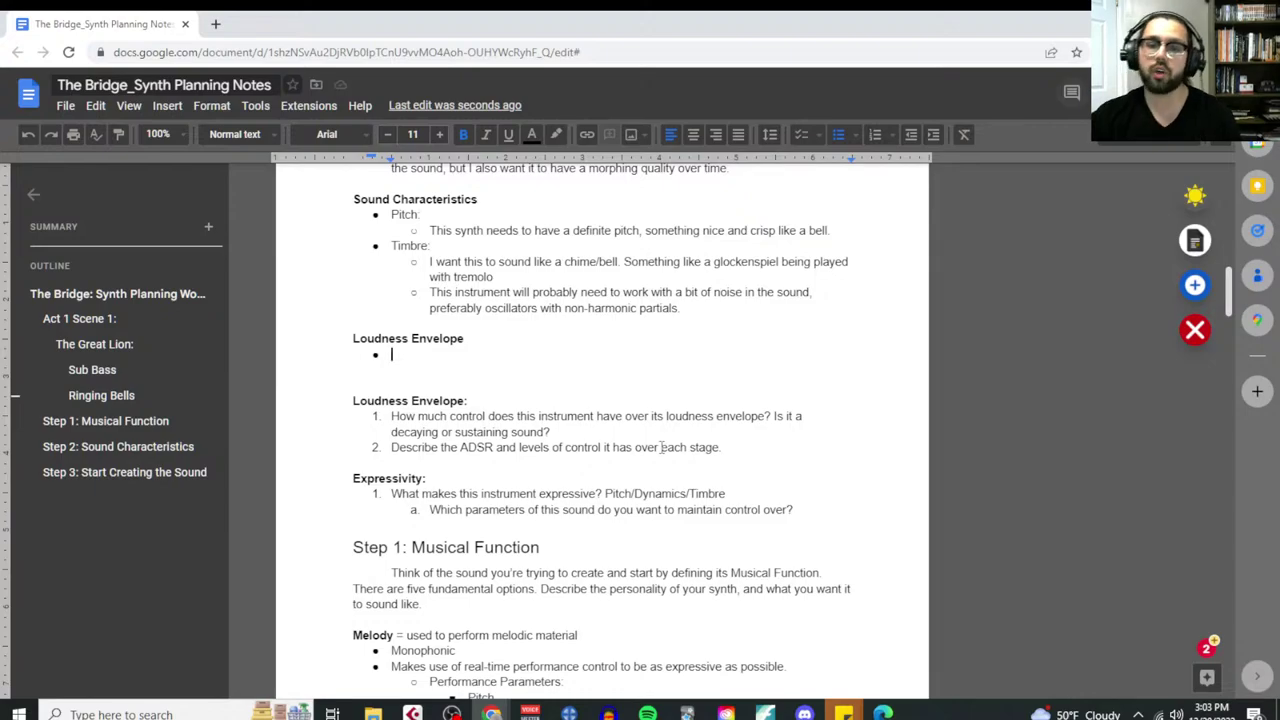
type("Needs")
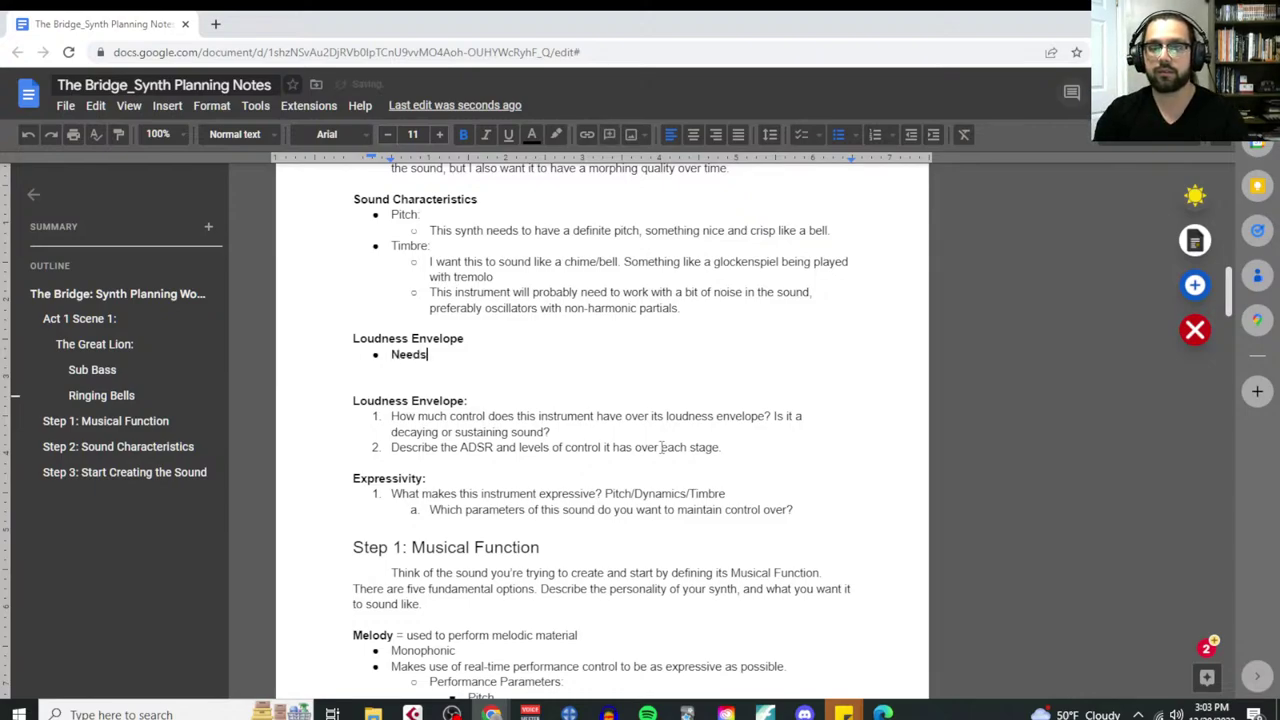
key("BackSpace")
key("BackSpace")
key("BackSpace")
key("BackSpace")
key("BackSpace")
type("Needs to be a Dec")
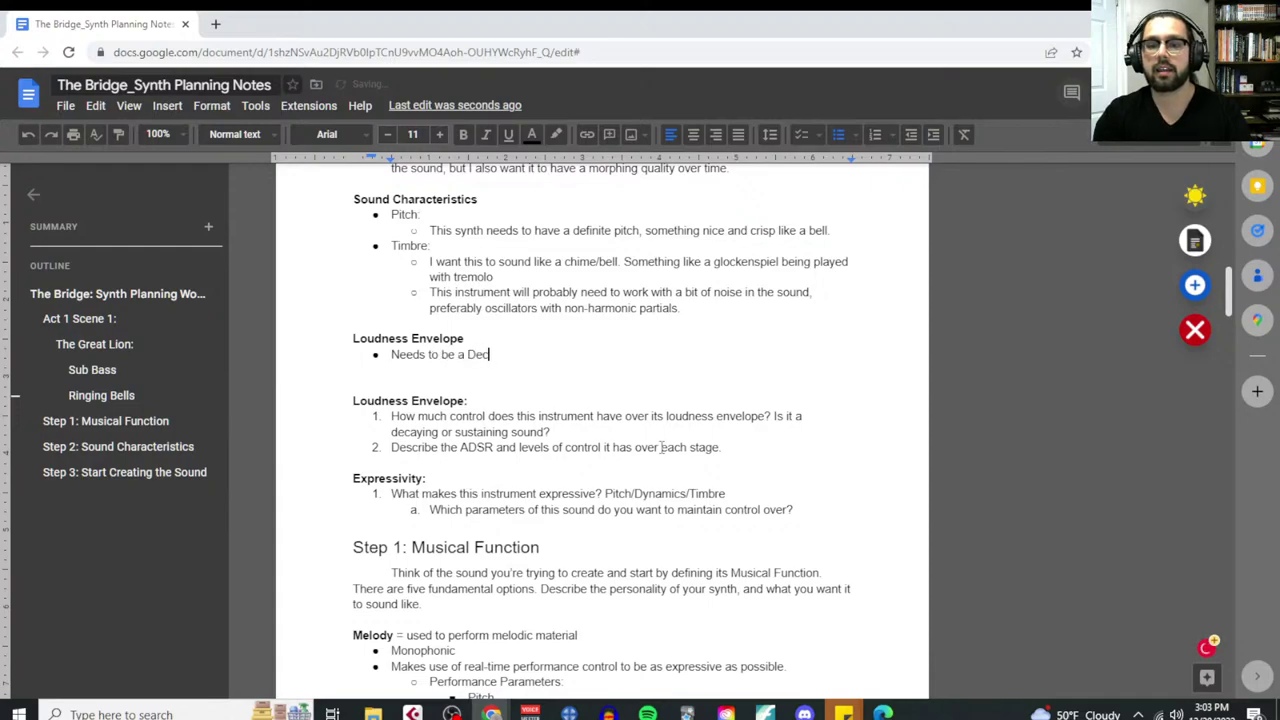
type("aying Instrumen")
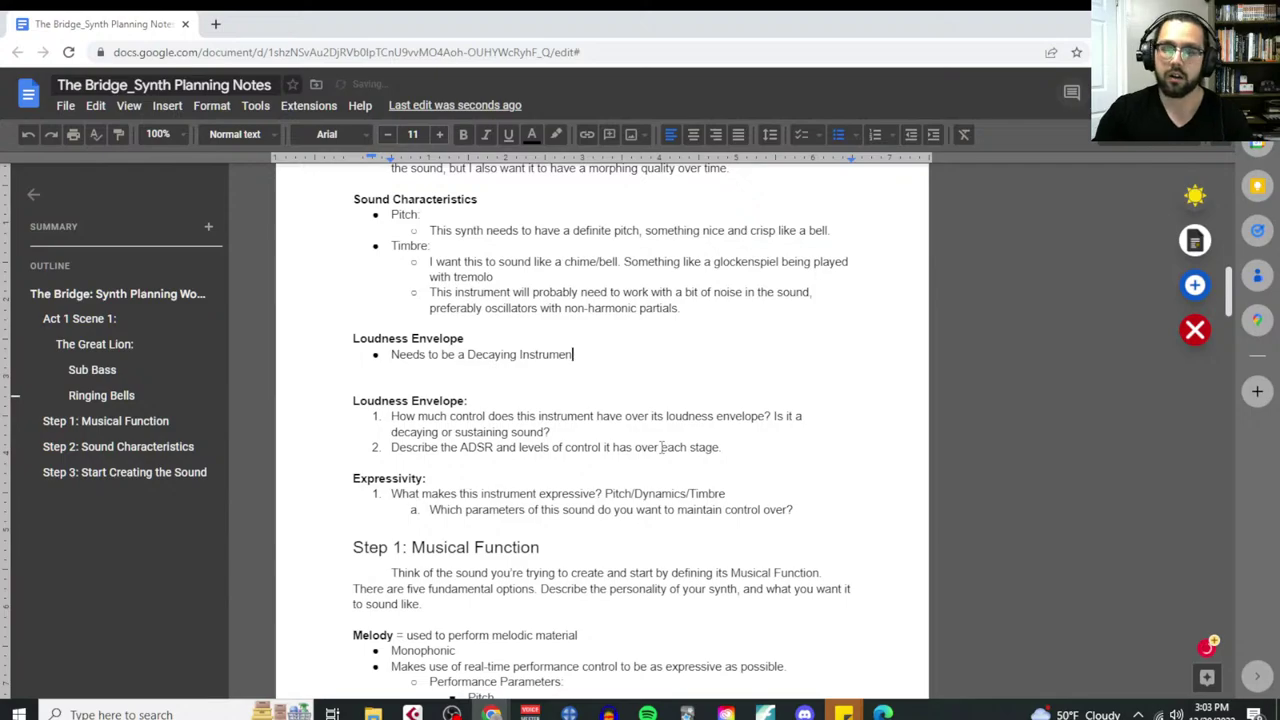
type("t")
key("Return")
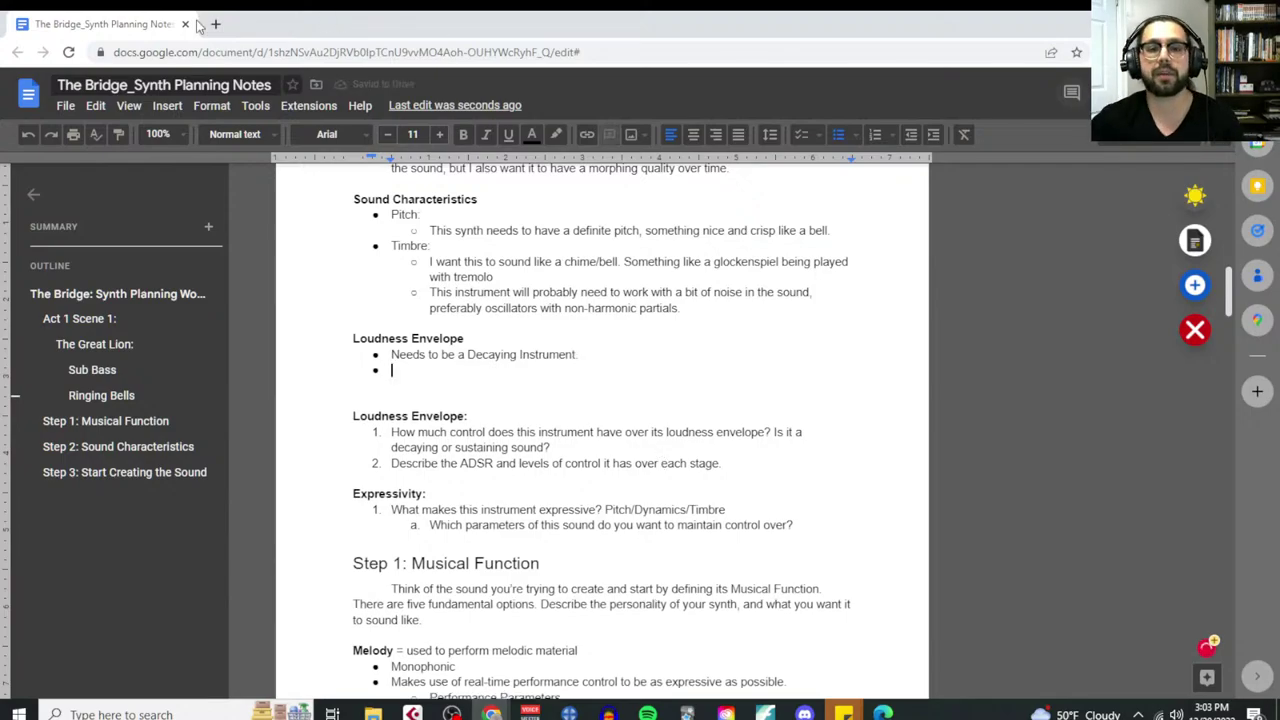
Switch to Cubase and compare the Piano and Acoustic Bass tracks by selecting each, finishing on Piano
key("alt+Tab")
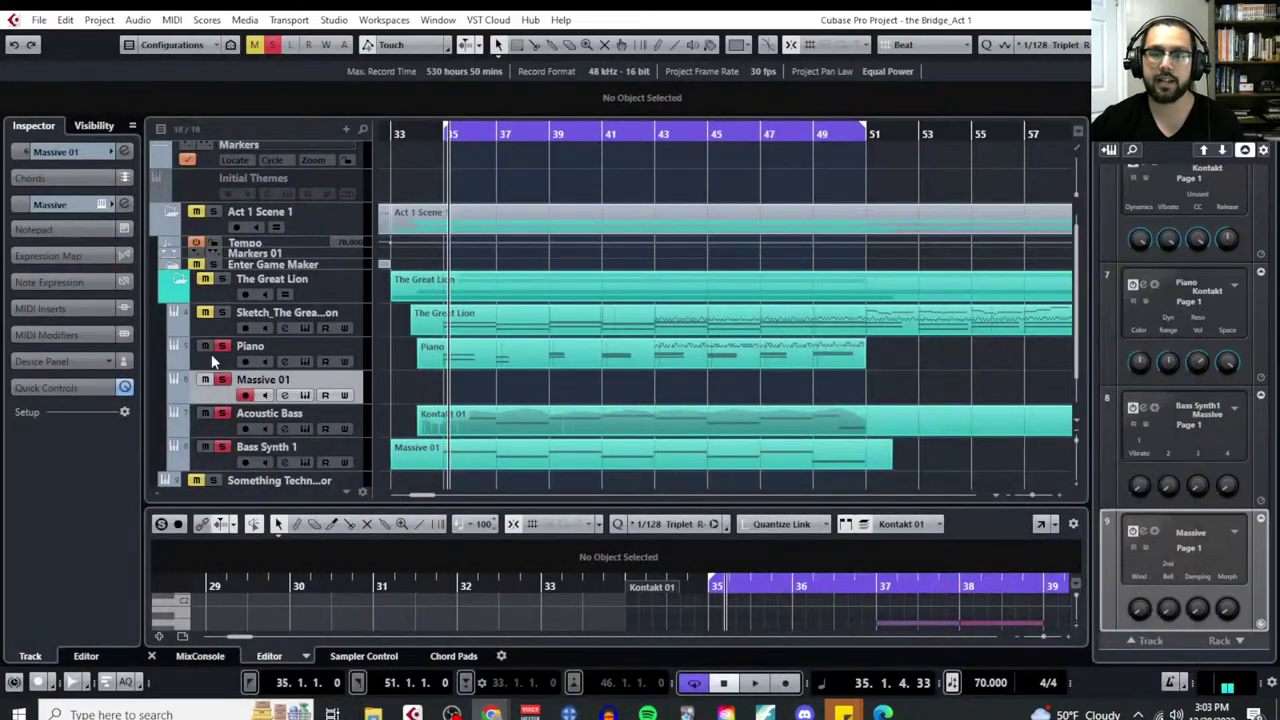
left_click(212, 362)
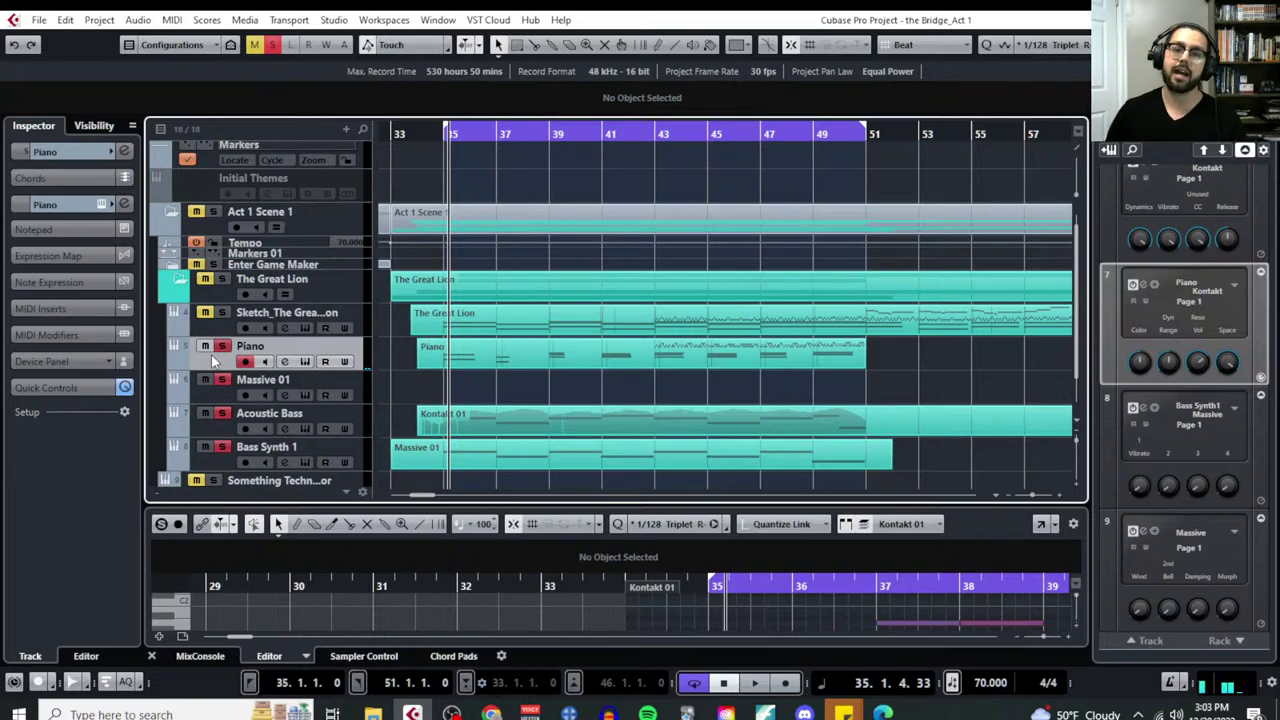
left_click(228, 430)
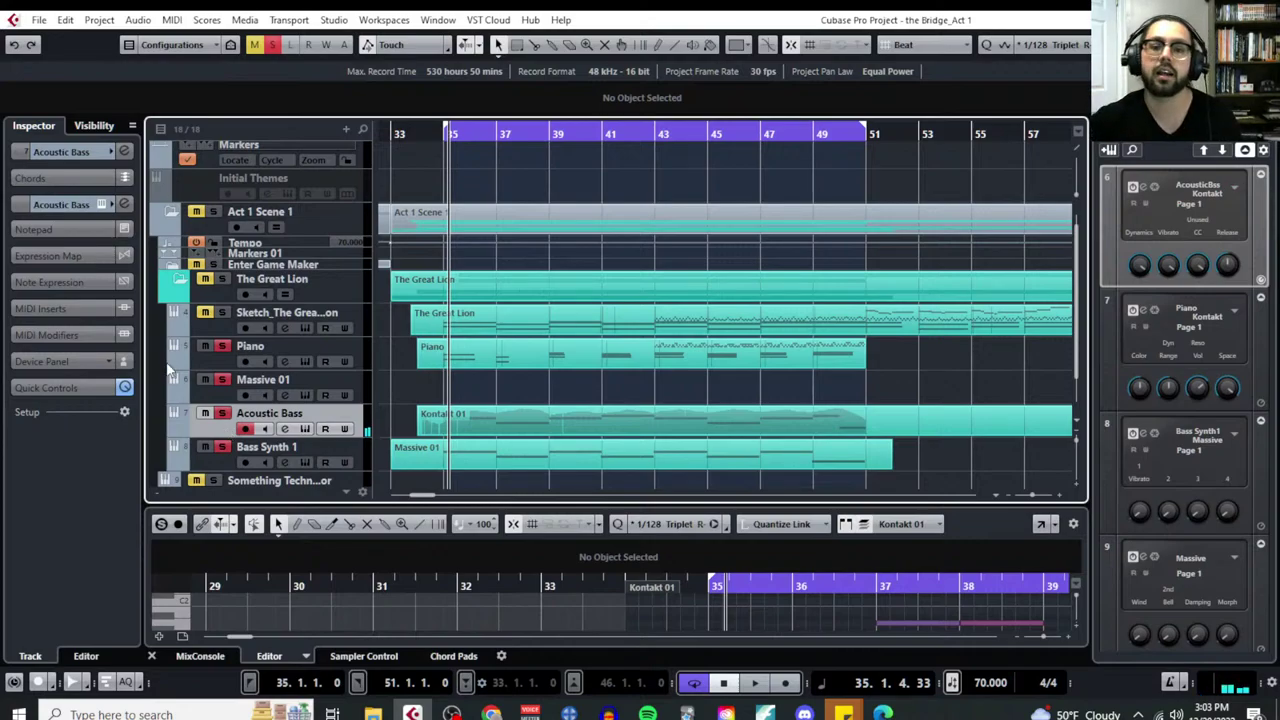
left_click(215, 372)
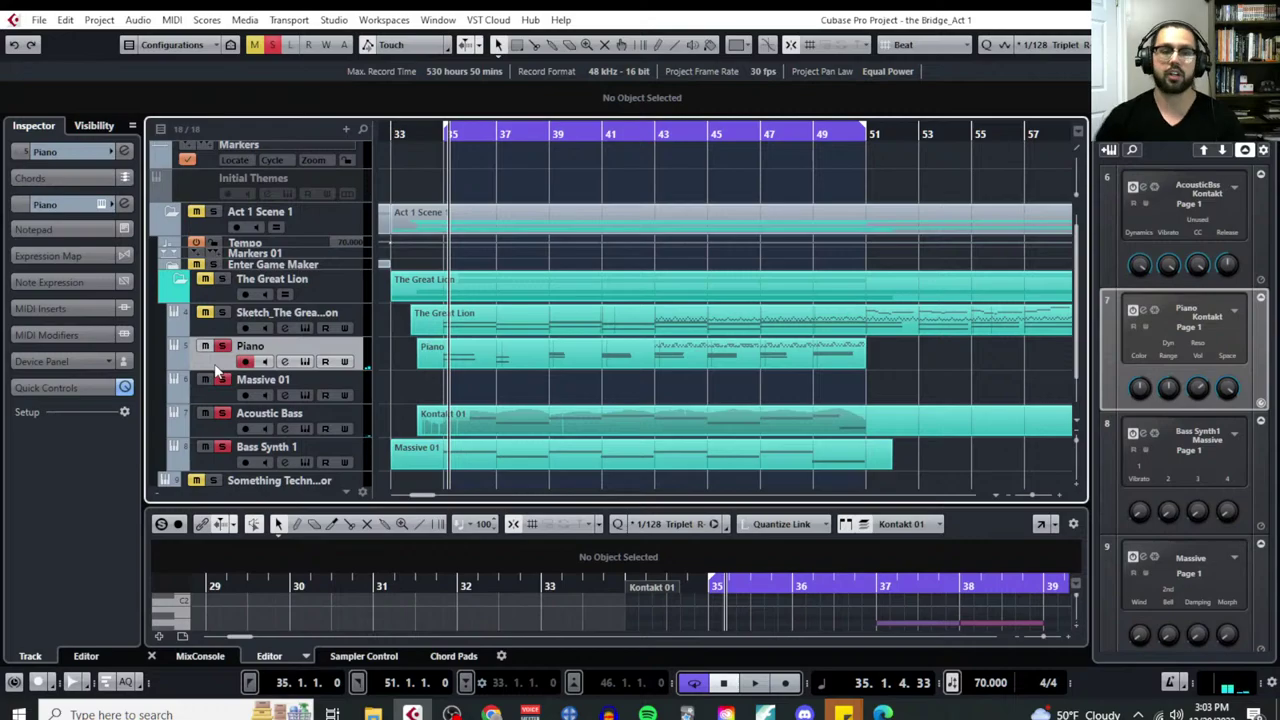
Back in Google Docs, add the Loudness Envelope bullet "Strong attack transient, with a very quick decay to a low sustain level. Possibly a bit of release"
key("alt+Tab")
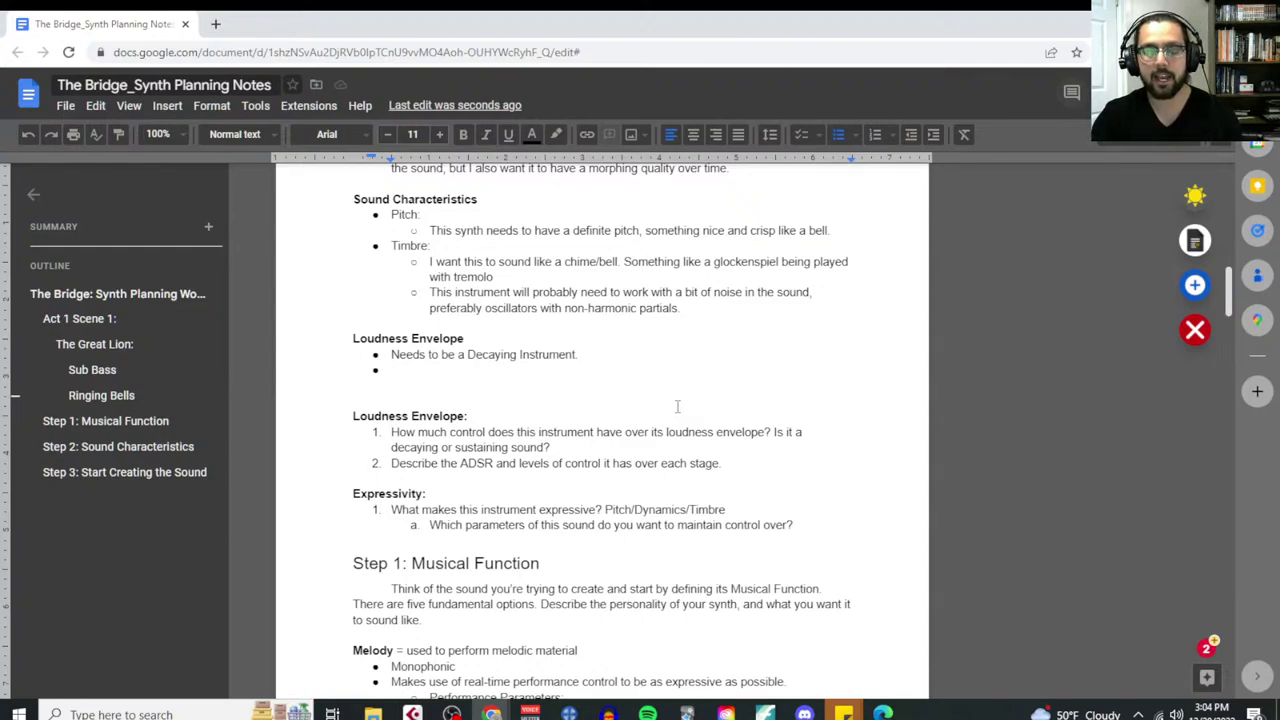
type("Strong attack ")
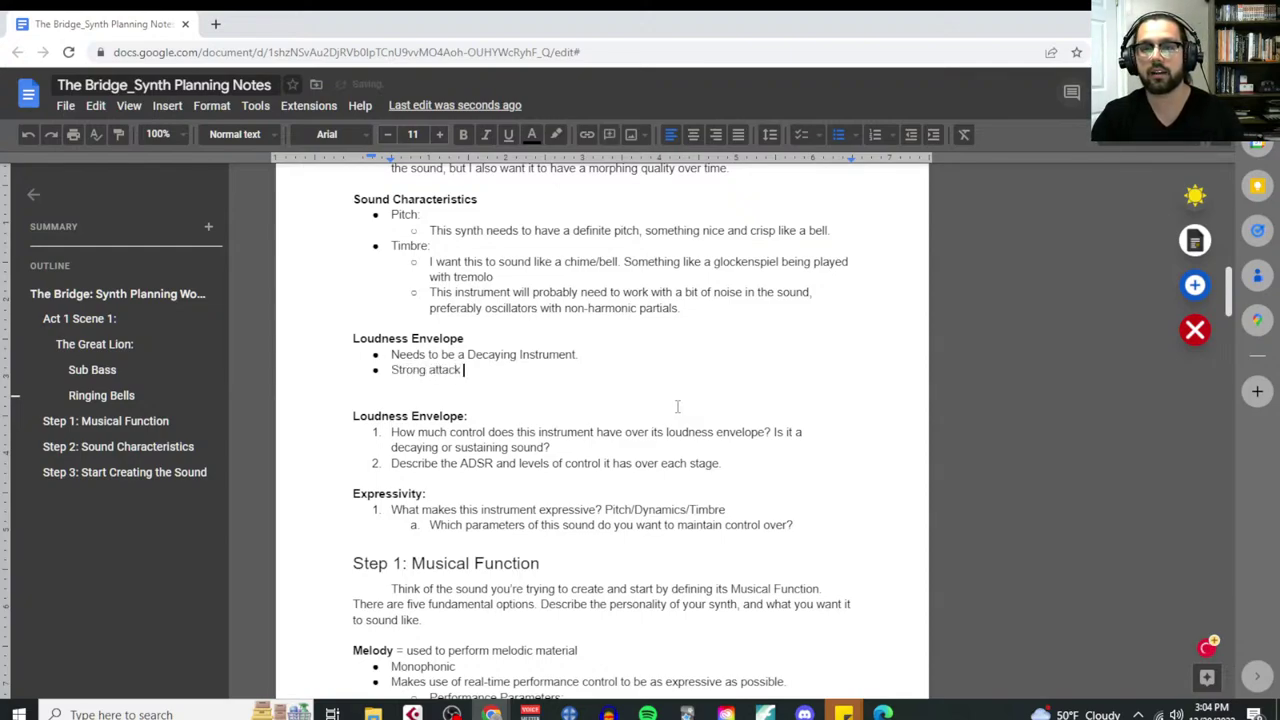
type("transient, with ")
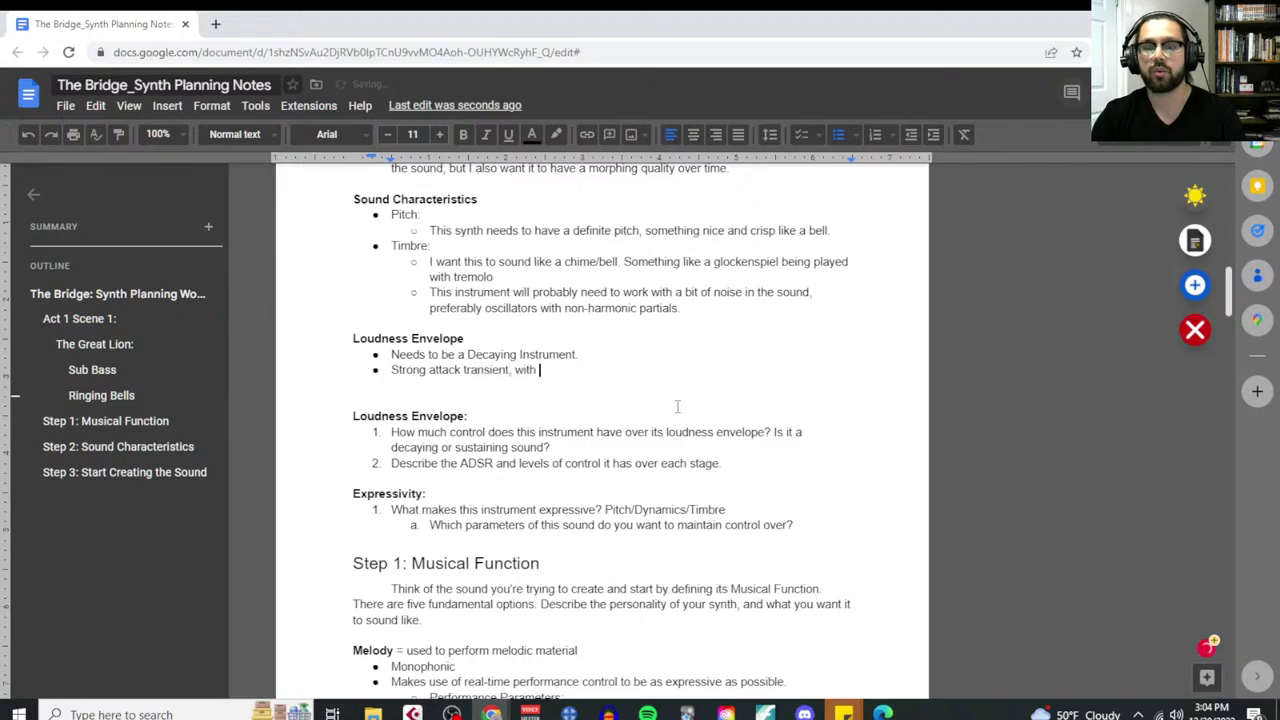
type("a very quick decay ")
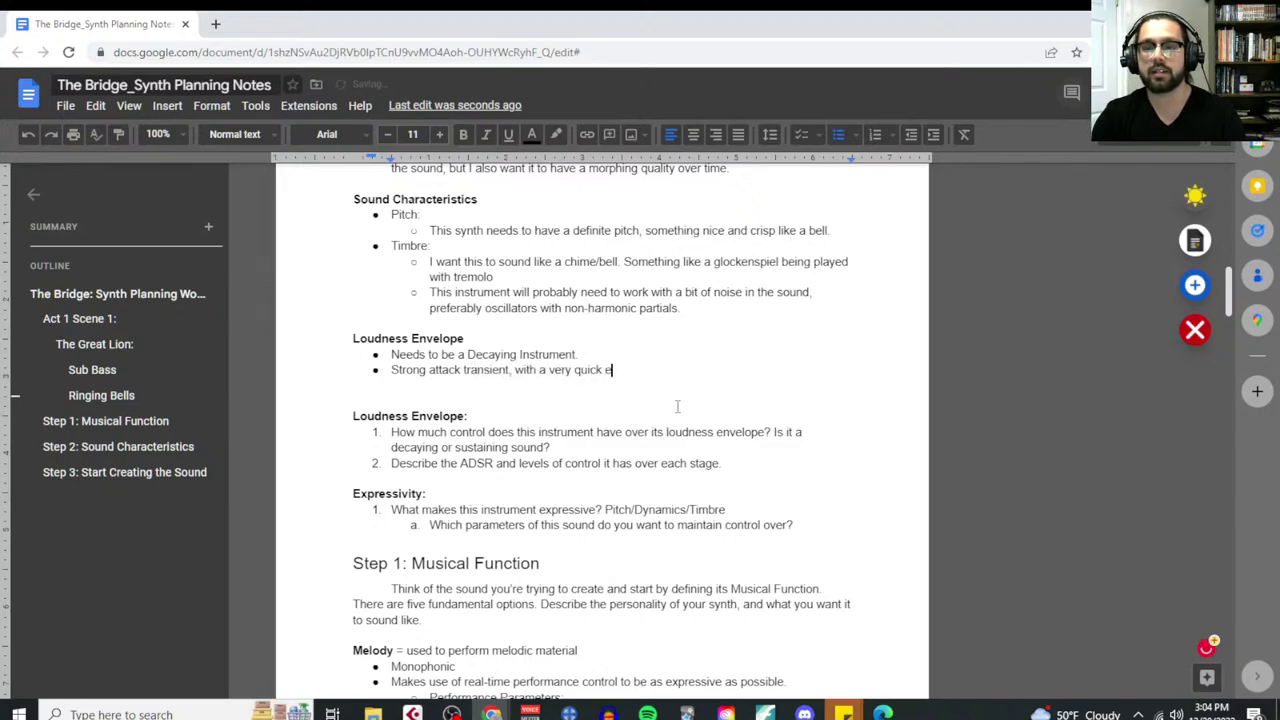
type("to a l")
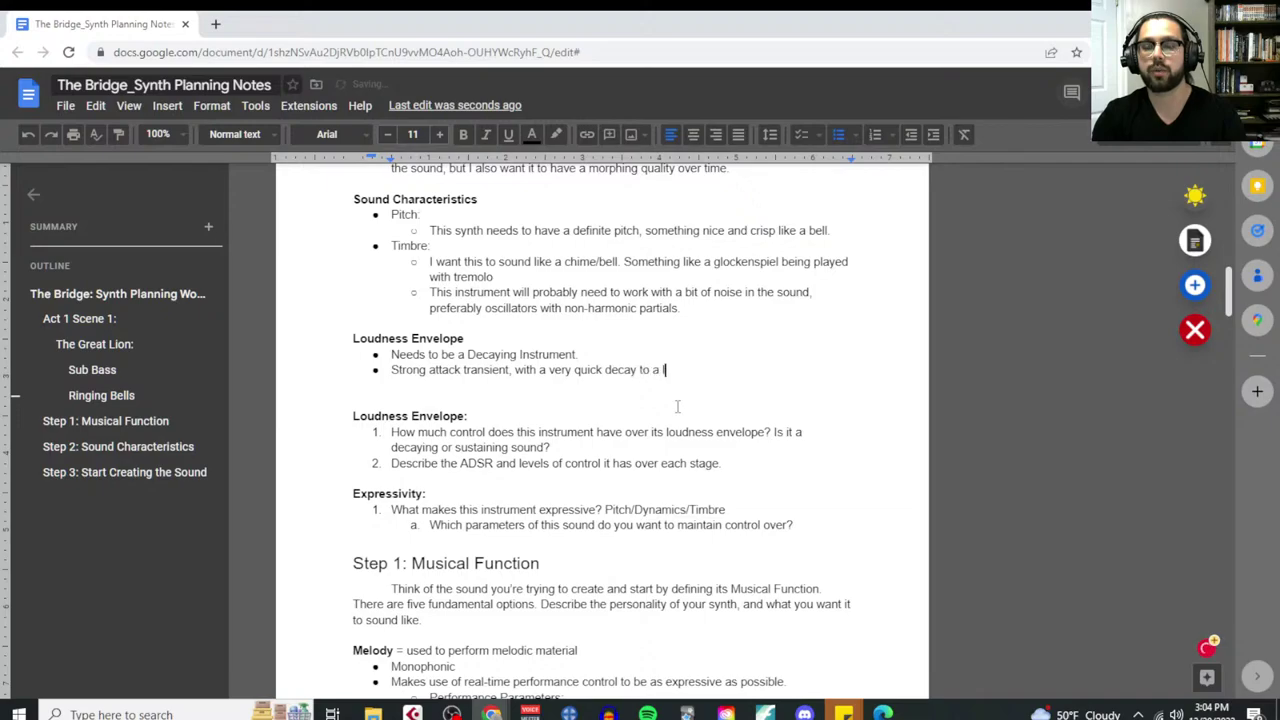
type("ow sustain level. P")
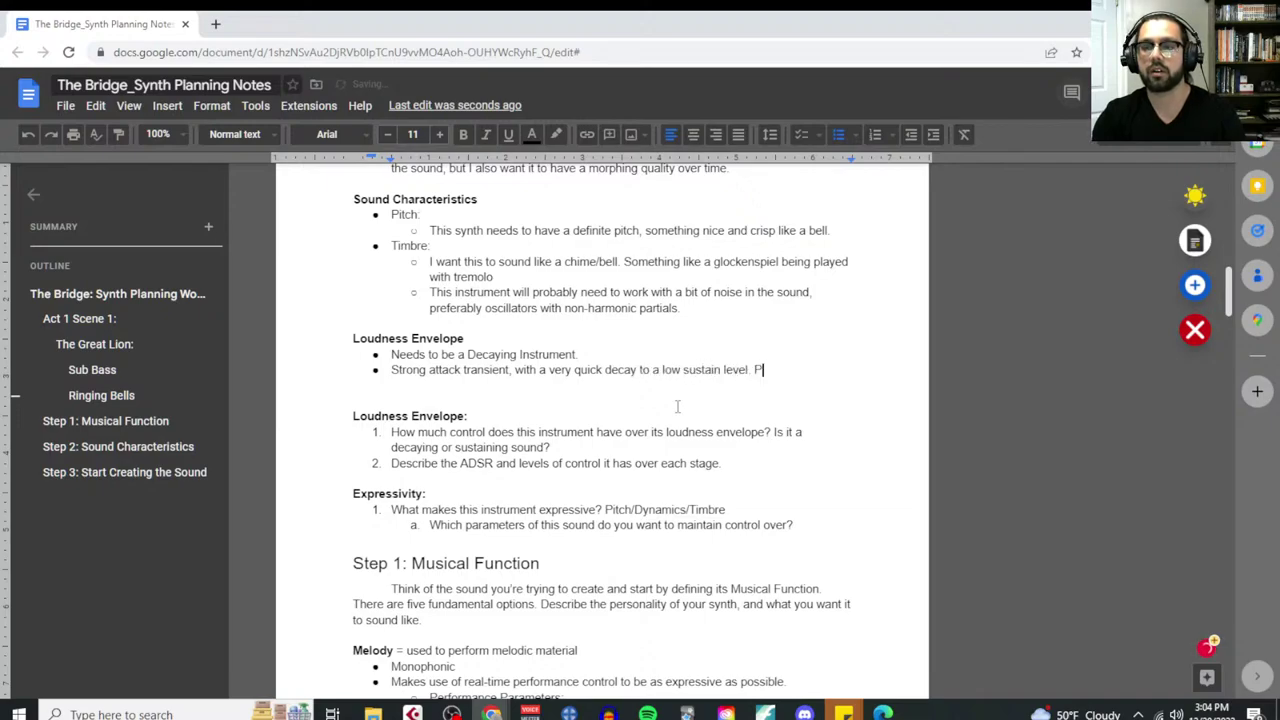
type("ossibly a bit of")
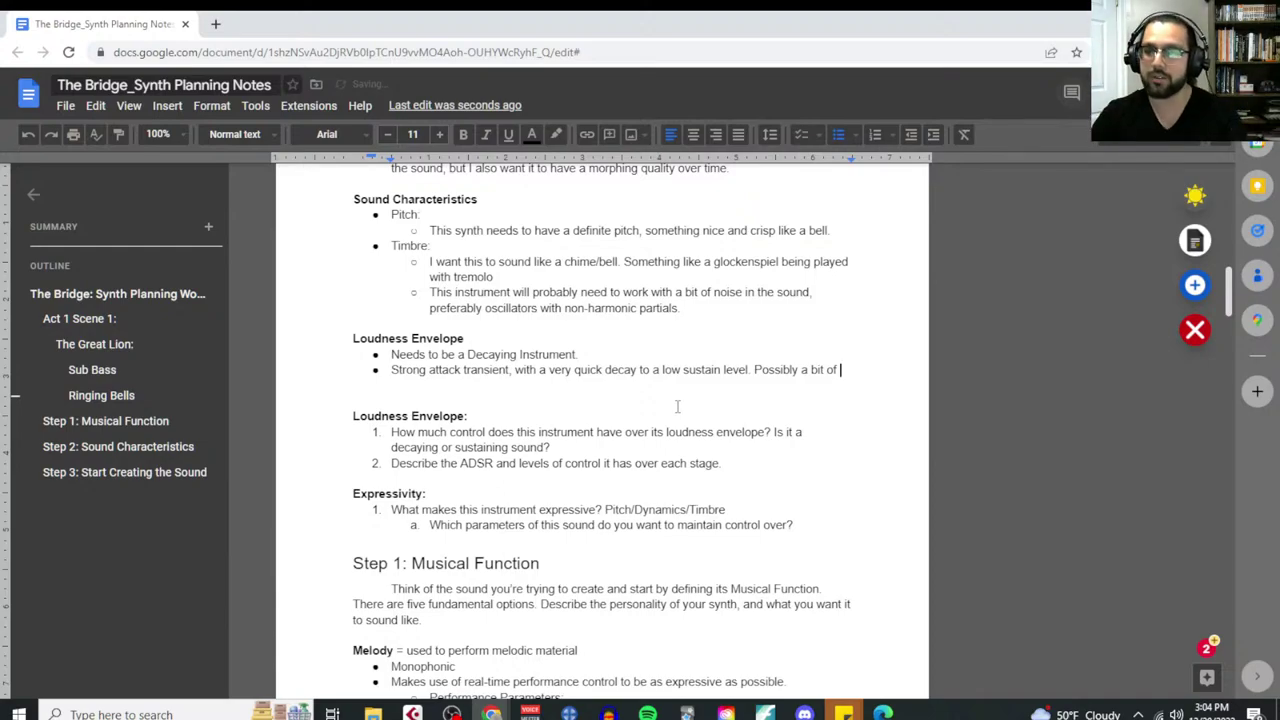
type("release.")
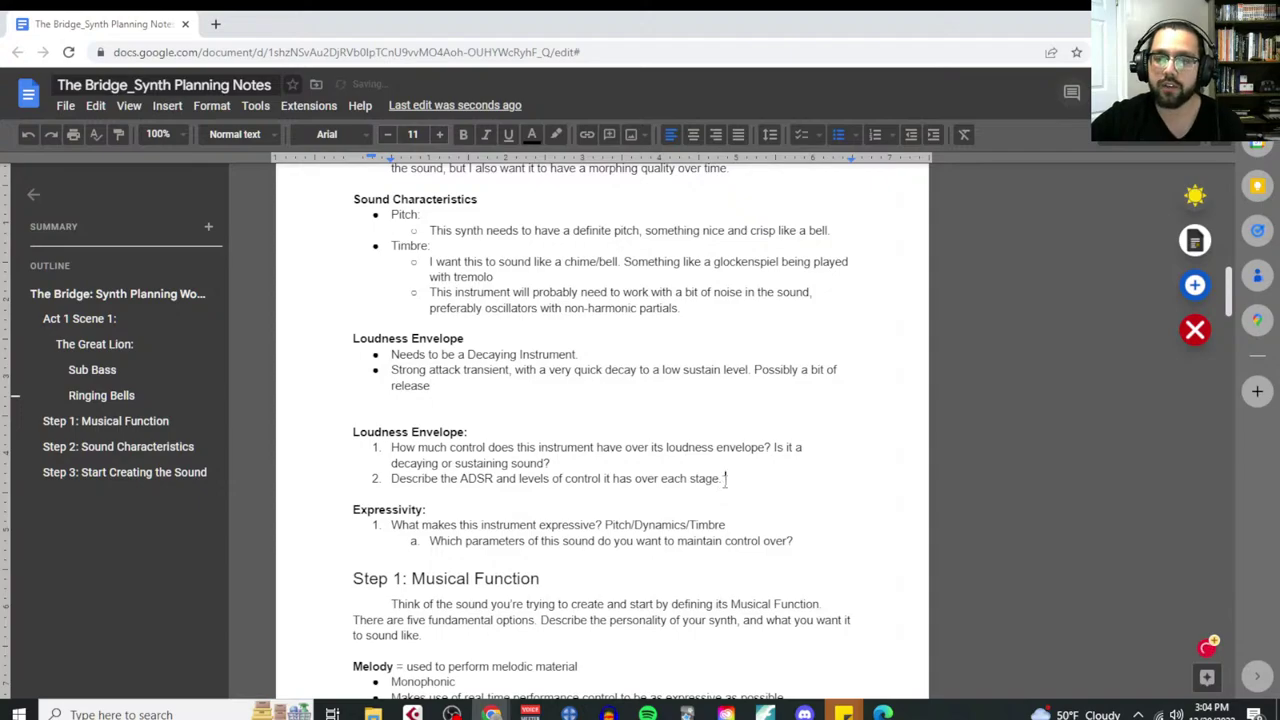
Delete the template Loudness Envelope heading and its two numbered questions above the Expressivity section
left_click_drag(723, 480, 328, 427)
key("BackSpace")
key("BackSpace")
key("BackSpace")
key("BackSpace")
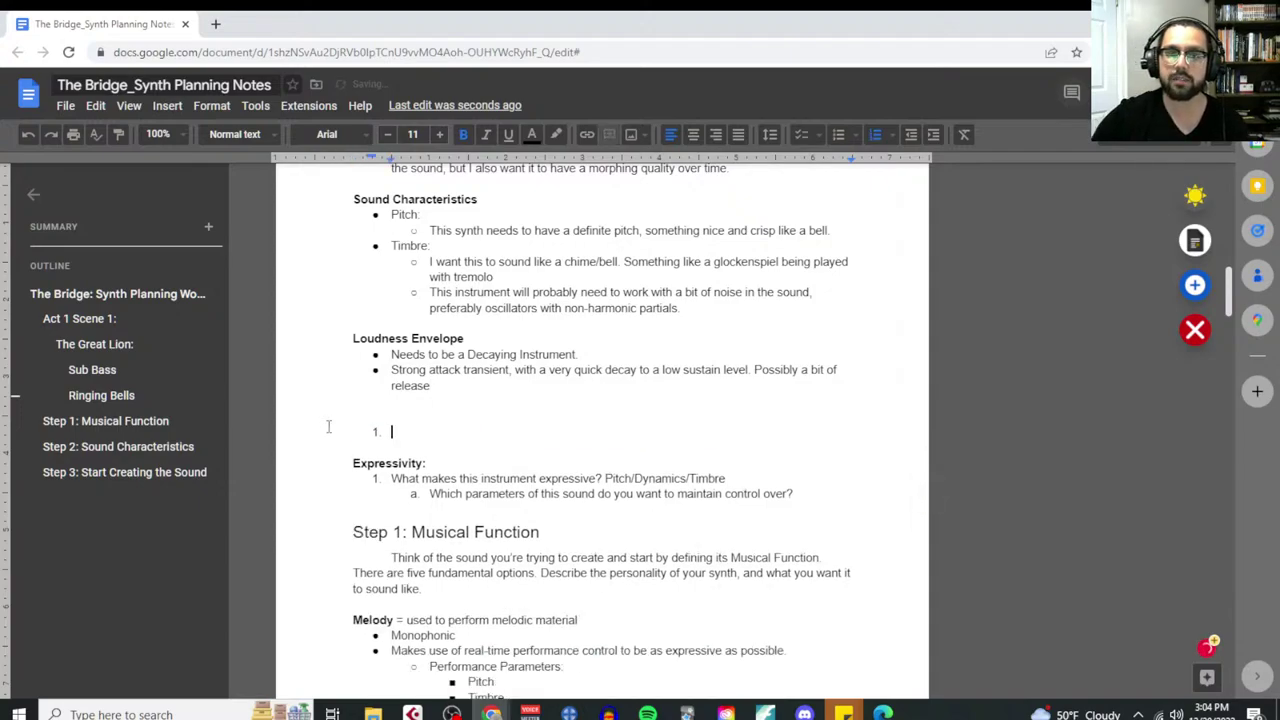
Remove the leftover empty numbered line and change the ending of the last Loudness Envelope bullet to "Possibly a bit of a release"
key("BackSpace")
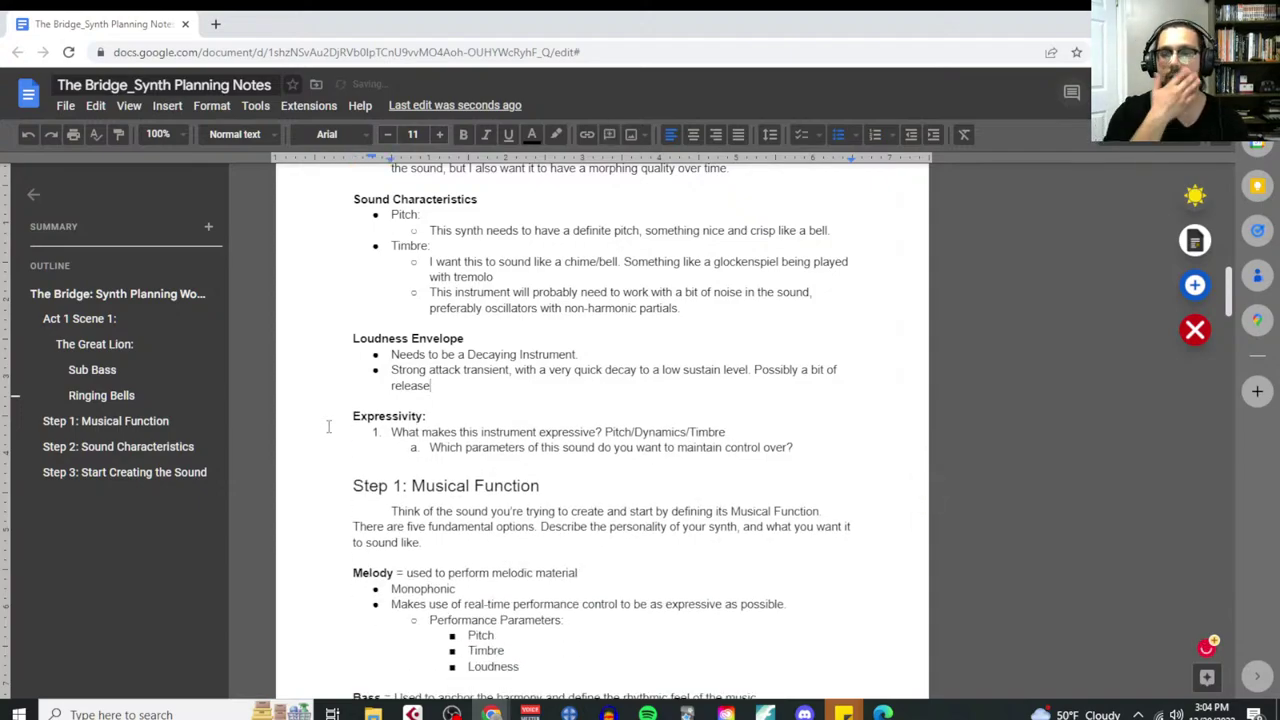
left_click(400, 385)
left_click(488, 428)
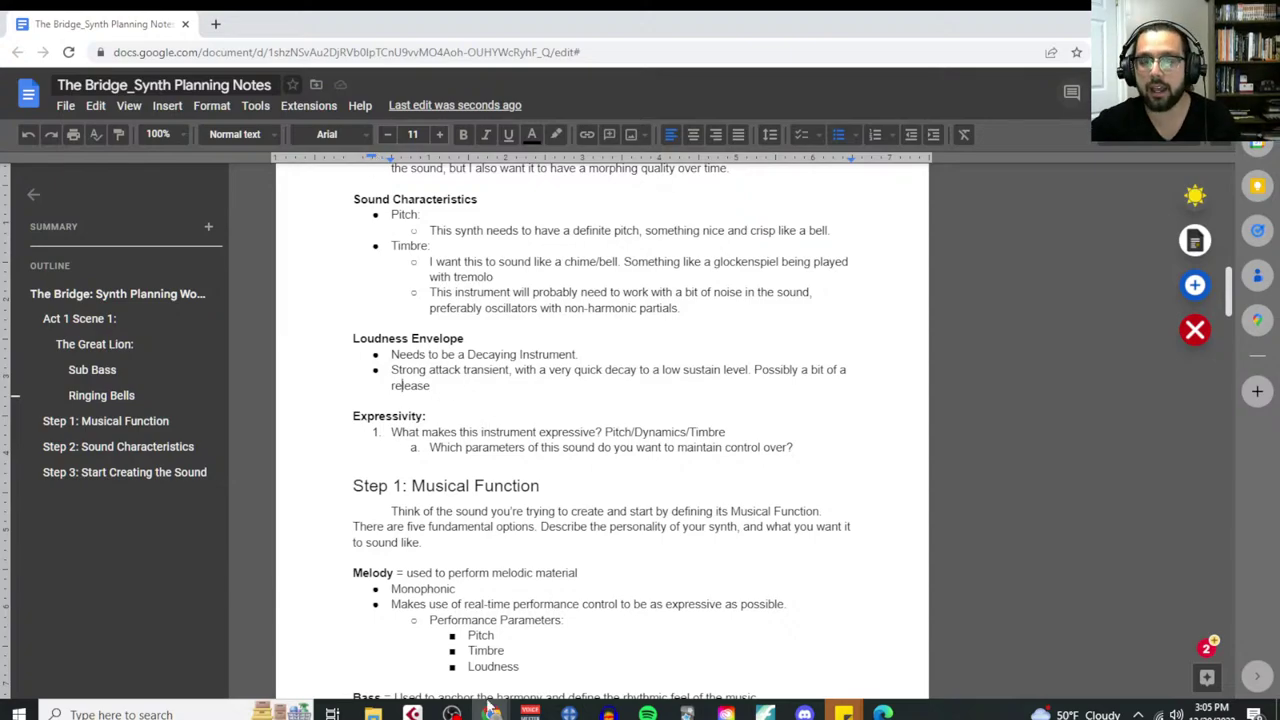
Switch to Cubase and select the Acoustic Bass track
left_click(412, 714)
left_click(220, 425)
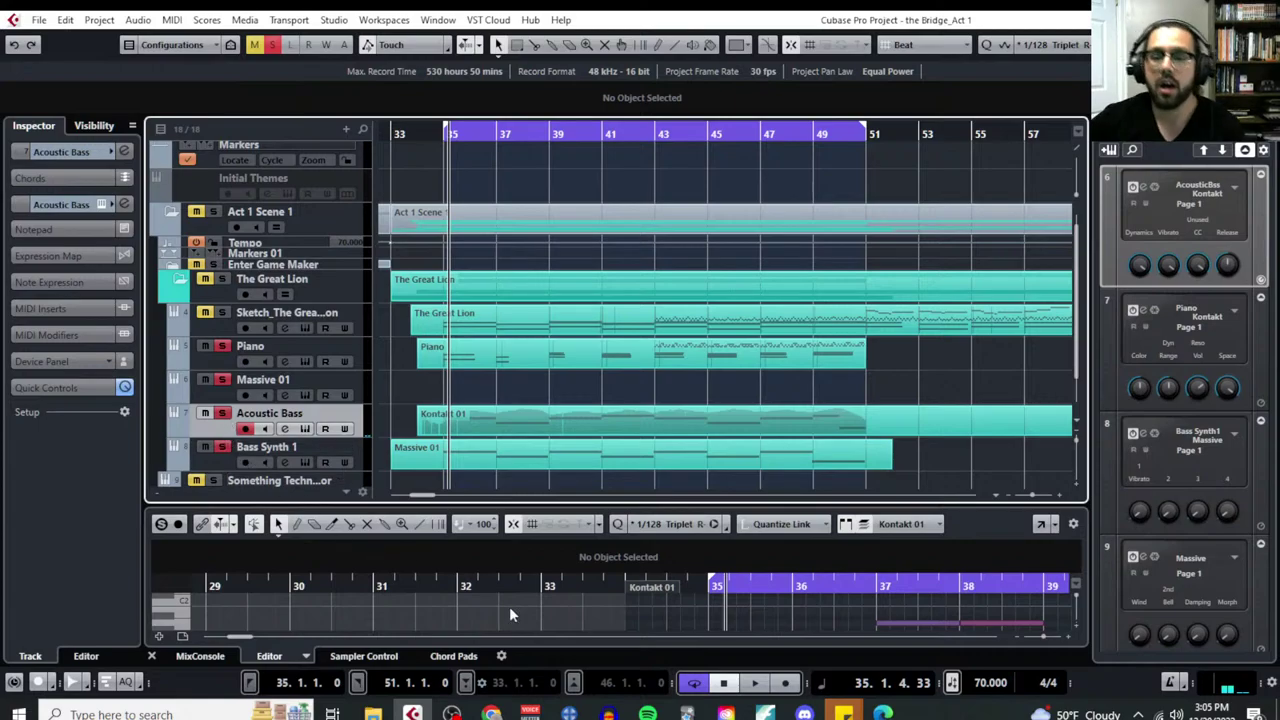
Back in Google Docs, delete the template question and its sub-question under the Expressivity heading, keeping the empty first list item
mouse_move(491, 712)
left_click(603, 650)
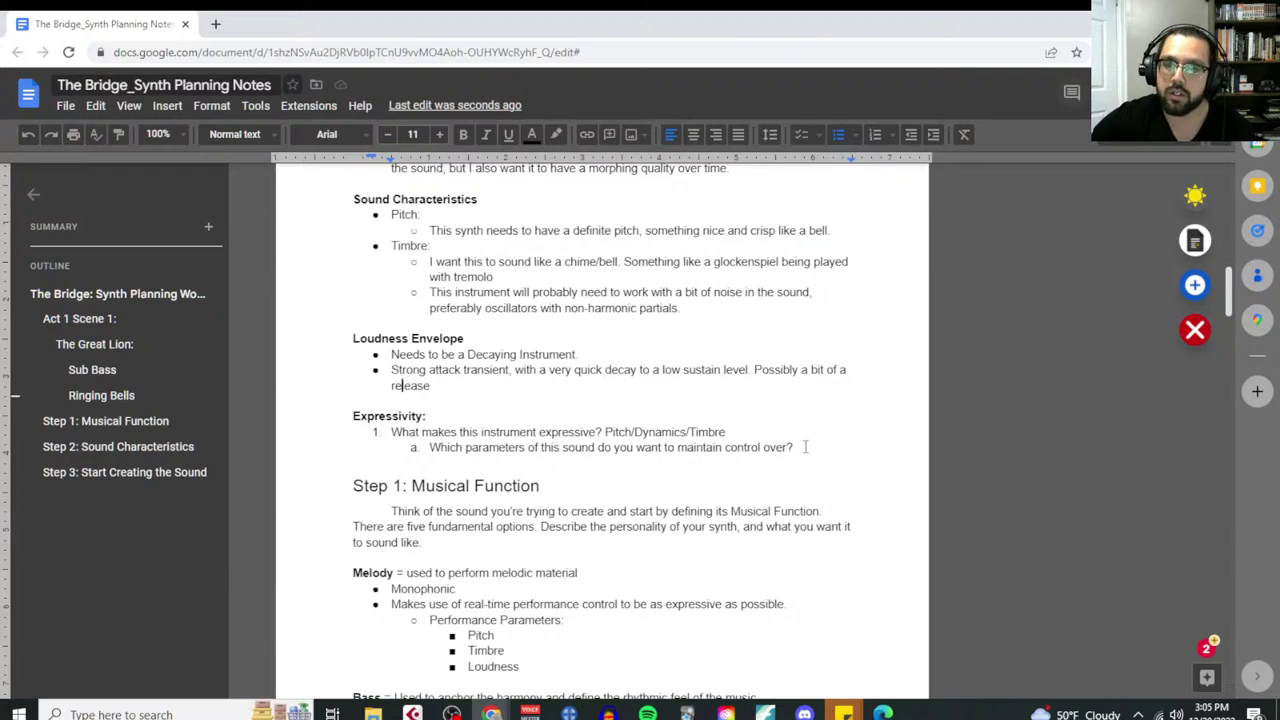
left_click_drag(798, 447, 386, 440)
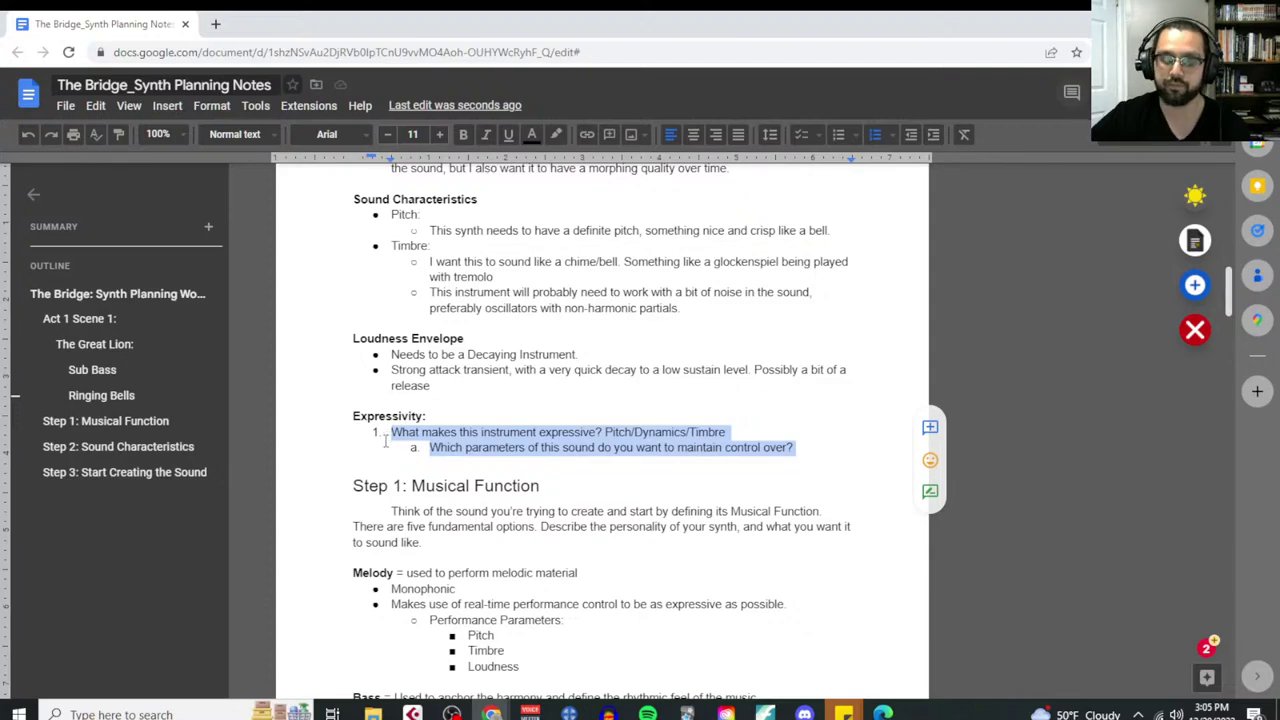
key("BackSpace")
type("I want the te")
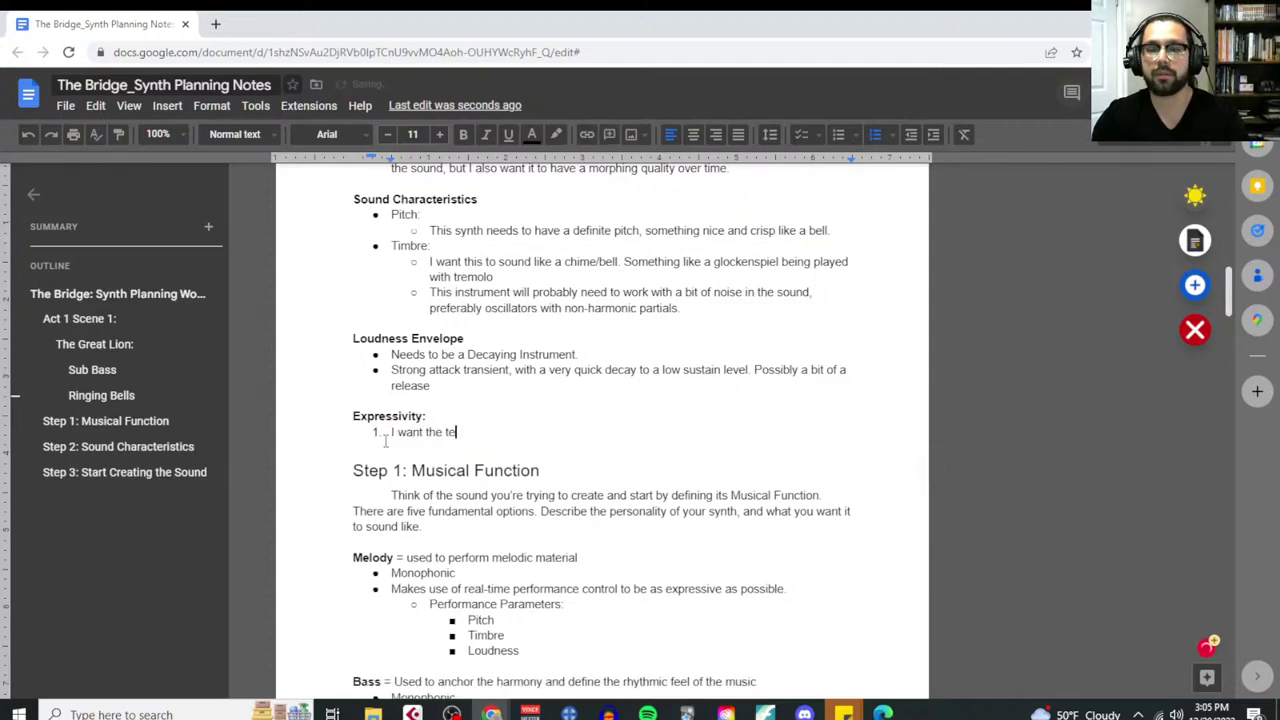
key("BackSpace")
type("imbre to ")
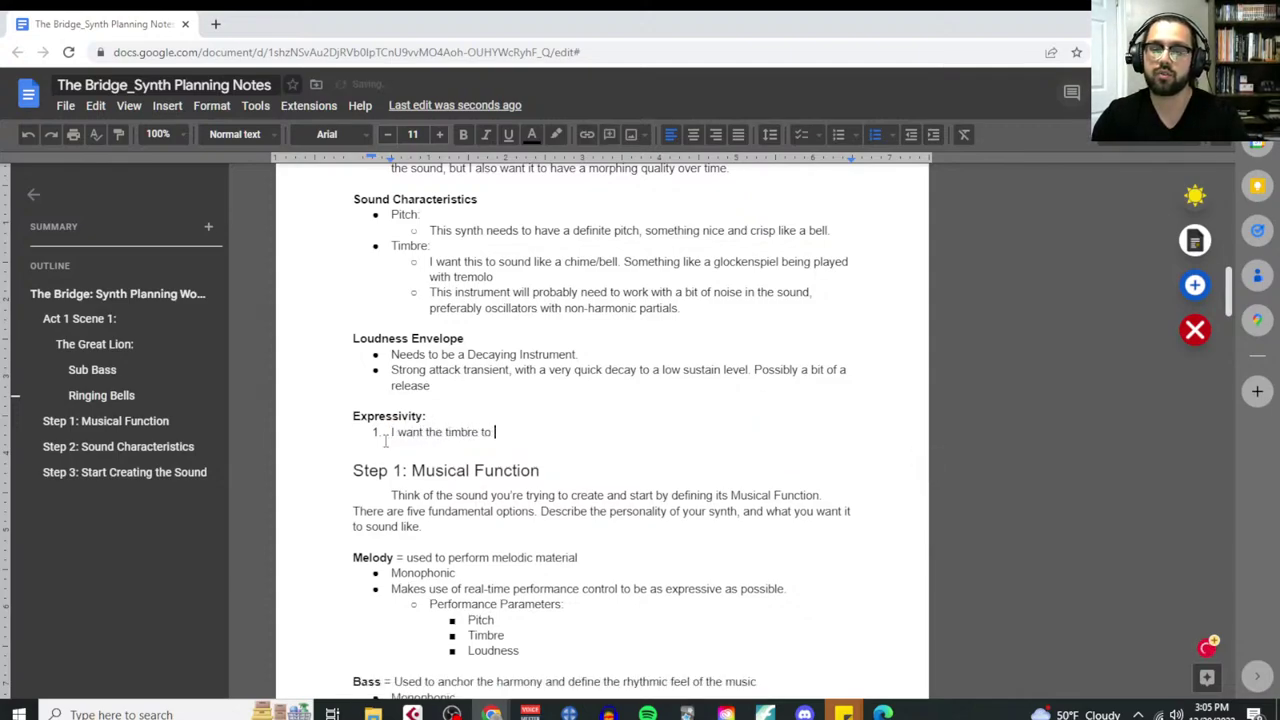
type("get a bit brighter ")
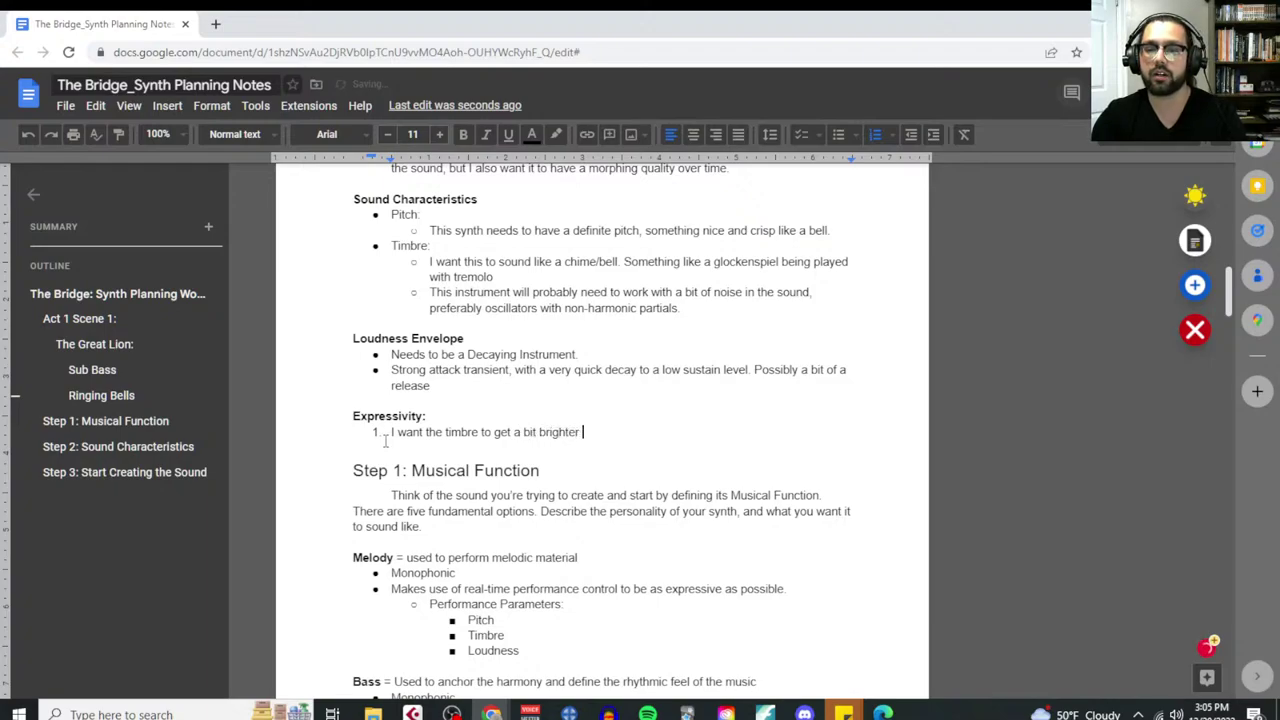
type("as the veloc")
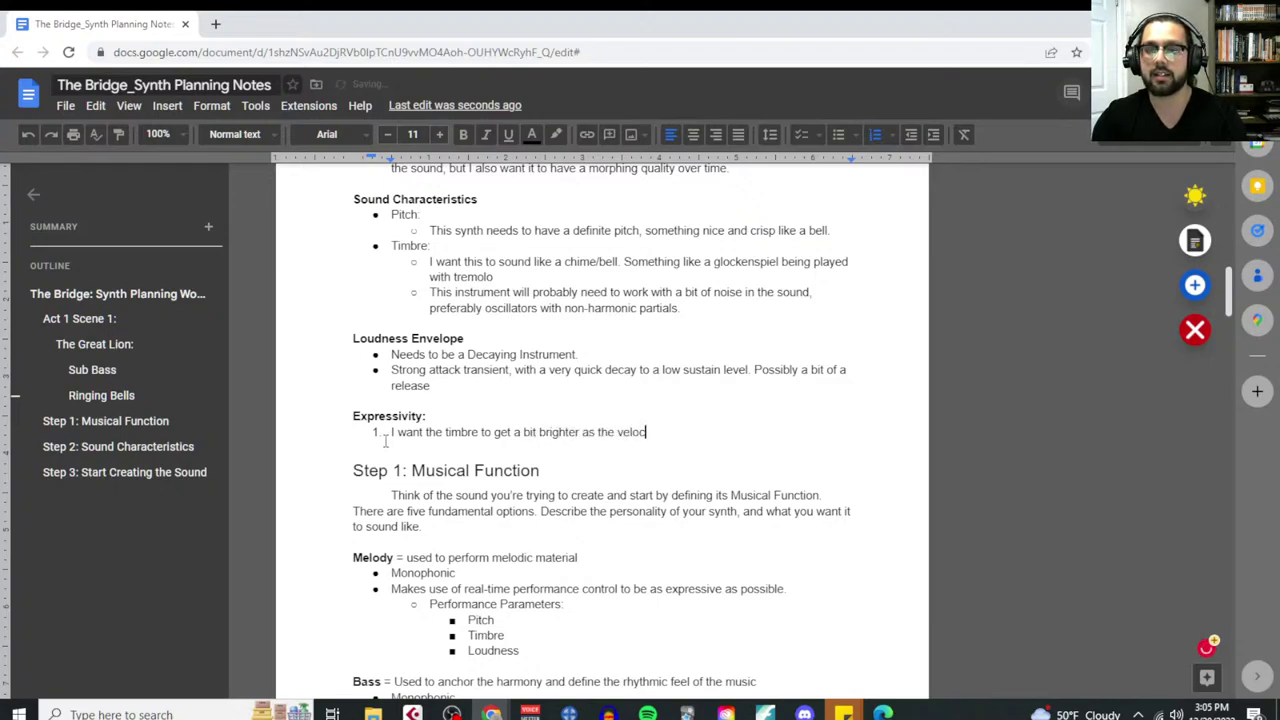
type("ity goes up.")
key("Return")
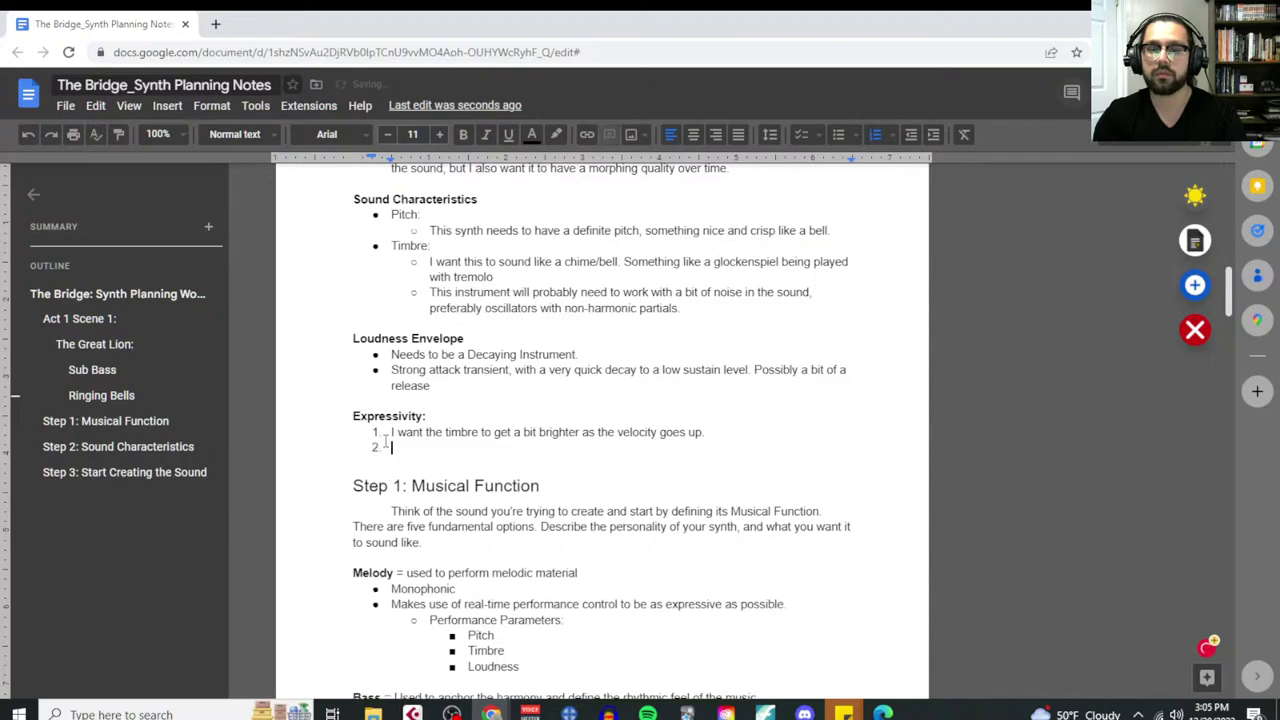
type("I want the")
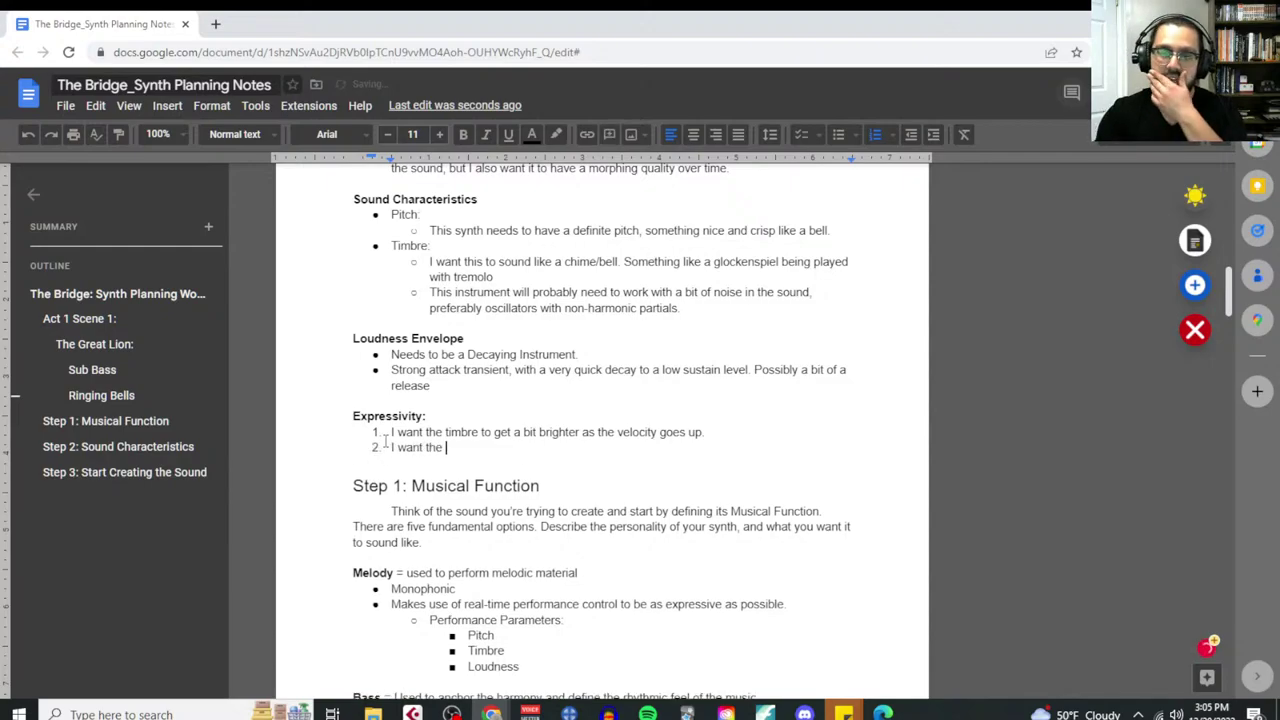
key("BackSpace")
key("BackSpace")
key("BackSpace")
key("BackSpace")
key("BackSpace")
key("BackSpace")
key("BackSpace")
key("BackSpace")
key("BackSpace")
key("BackSpace")
key("BackSpace")
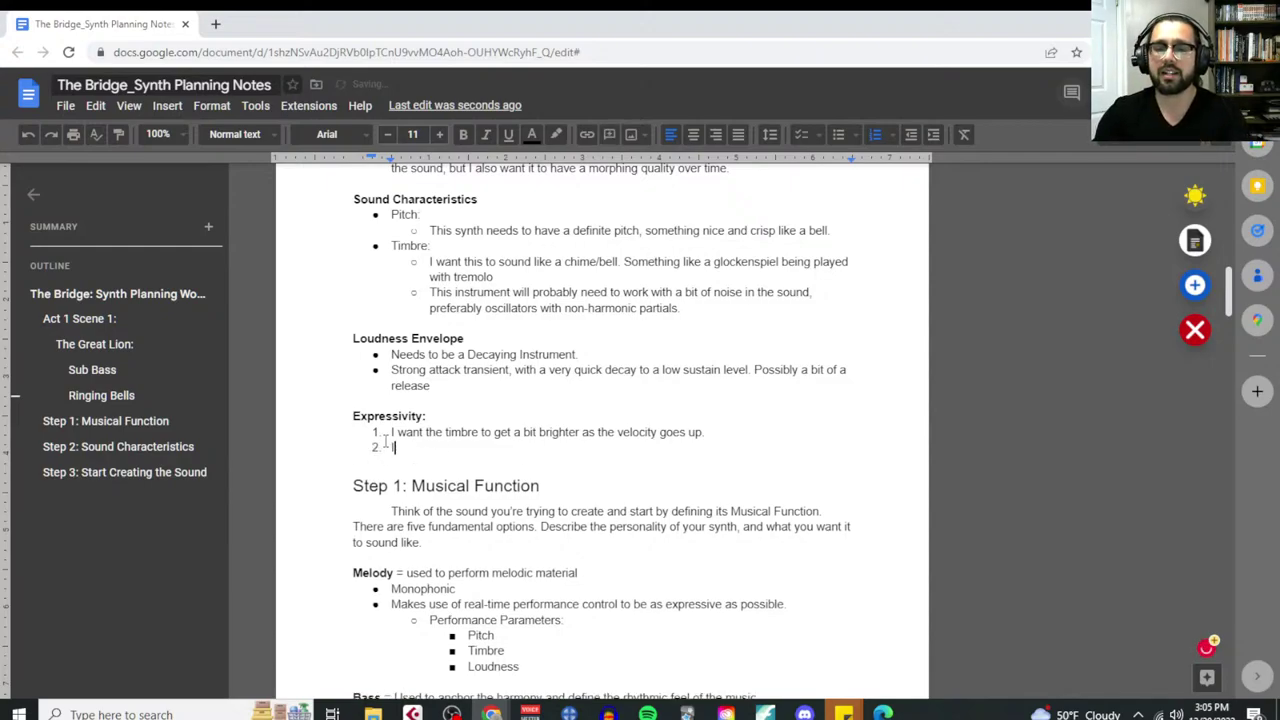
key("BackSpace")
key("BackSpace")
key("BackSpace")
key("BackSpace")
key("BackSpace")
key("BackSpace")
key("BackSpace")
key("BackSpace")
key("BackSpace")
key("BackSpace")
key("BackSpace")
key("BackSpace")
key("BackSpace")
key("BackSpace")
key("BackSpace")
key("BackSpace")
key("BackSpace")
key("BackSpace")
key("BackSpace")
key("BackSpace")
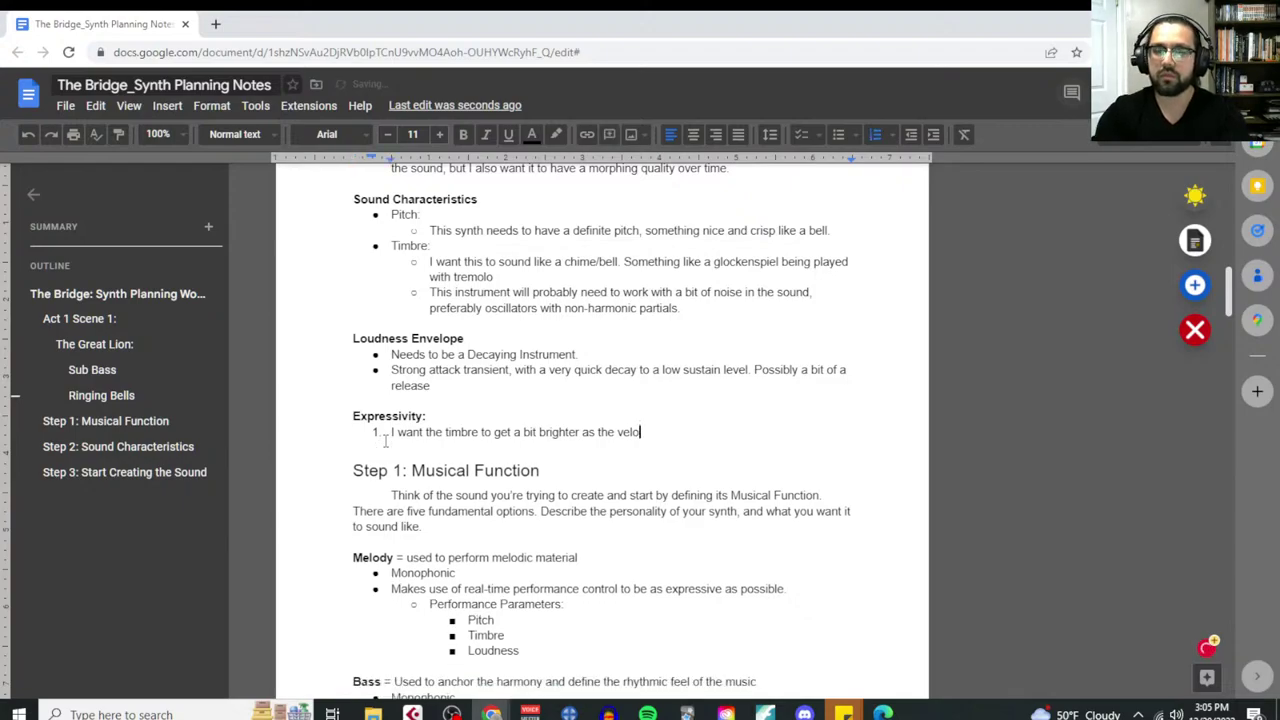
key("BackSpace")
key("BackSpace")
key("BackSpace")
key("BackSpace")
key("BackSpace")
key("BackSpace")
key("BackSpace")
key("BackSpace")
key("BackSpace")
key("BackSpace")
key("BackSpace")
key("BackSpace")
key("BackSpace")
key("BackSpace")
key("BackSpace")
key("BackSpace")
key("BackSpace")
key("BackSpace")
key("BackSpace")
key("BackSpace")
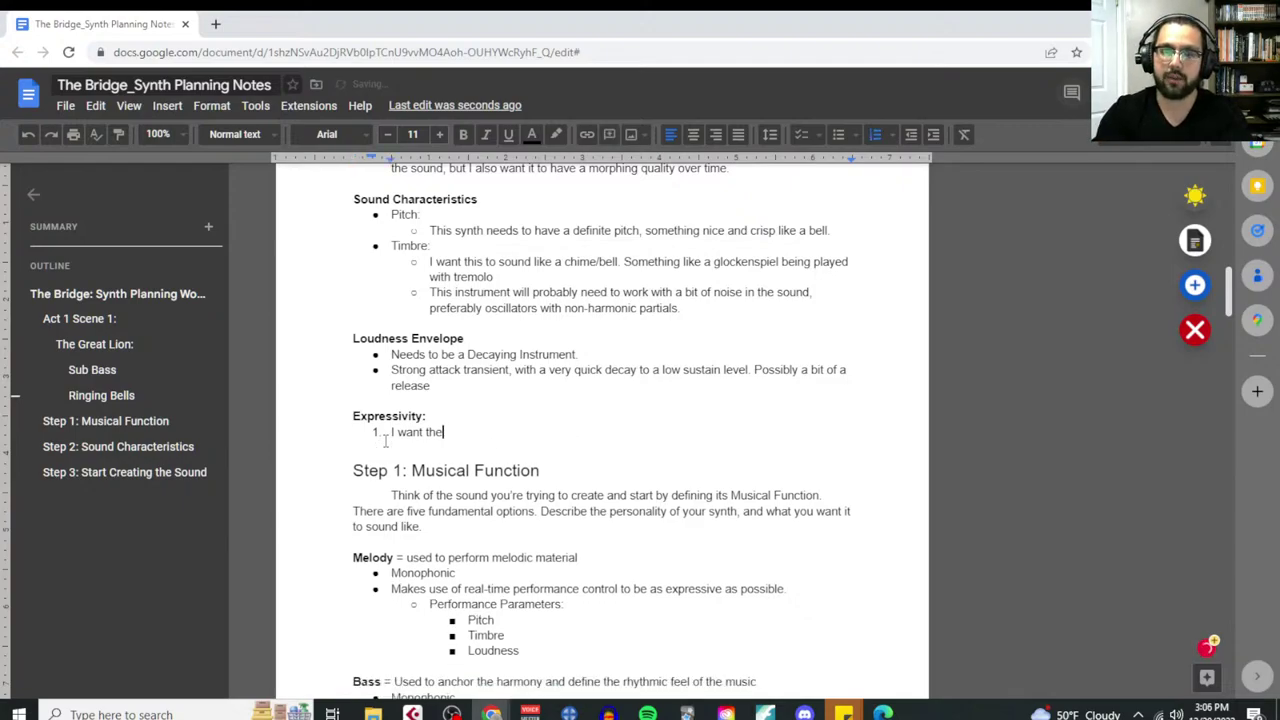
key("BackSpace")
key("BackSpace")
key("BackSpace")
key("BackSpace")
key("BackSpace")
key("BackSpace")
key("BackSpace")
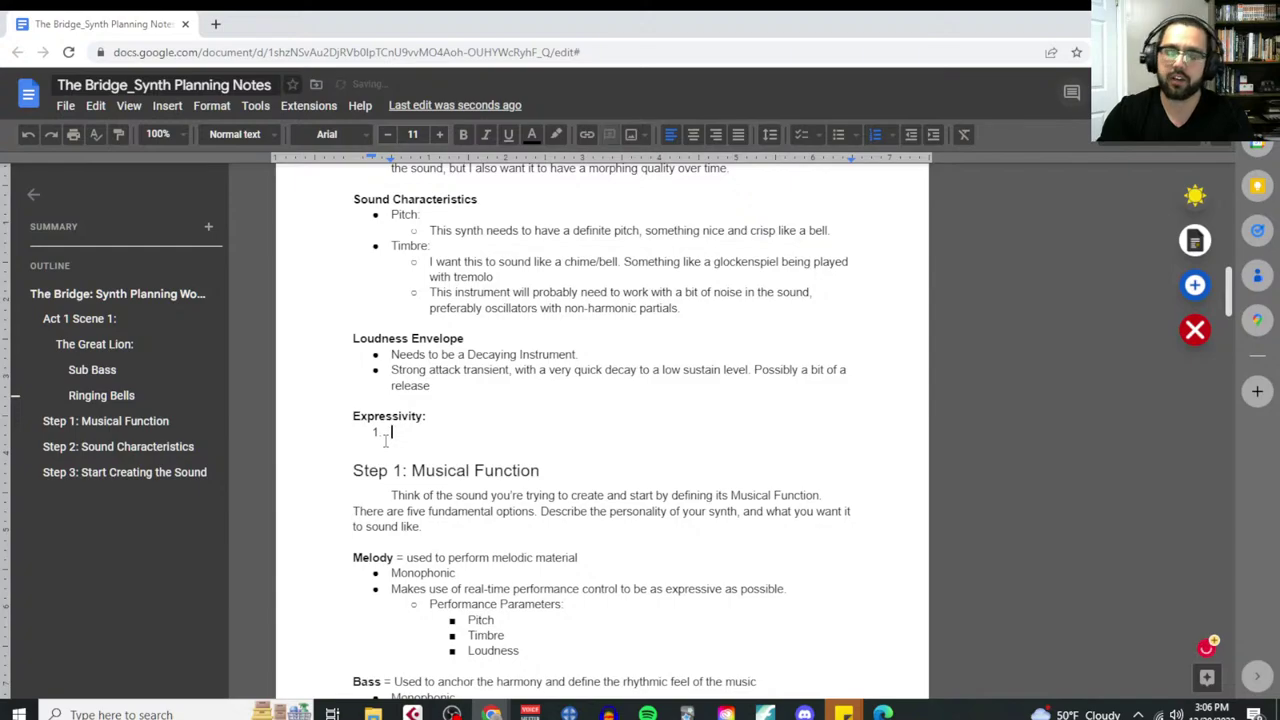
Write the first numbered Expressivity item as "Manipulate brightness of the sound, panning, volume"
type("manip")
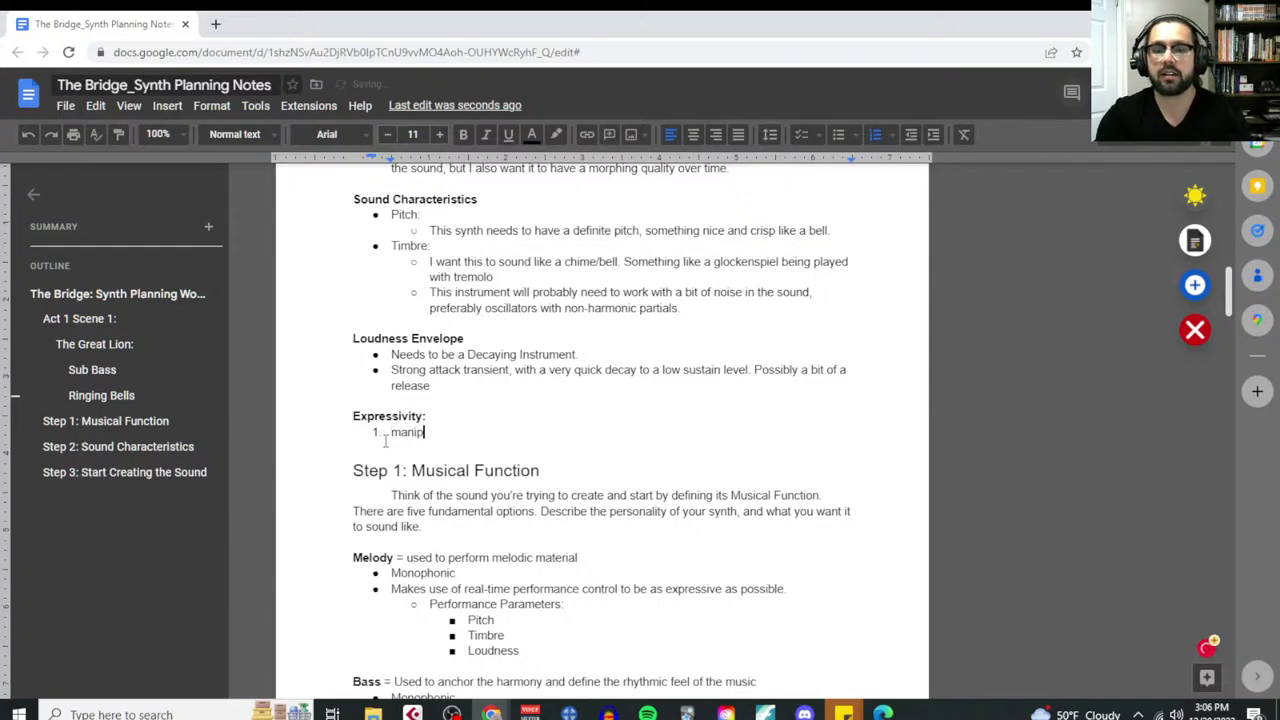
type("ulate brightness if")
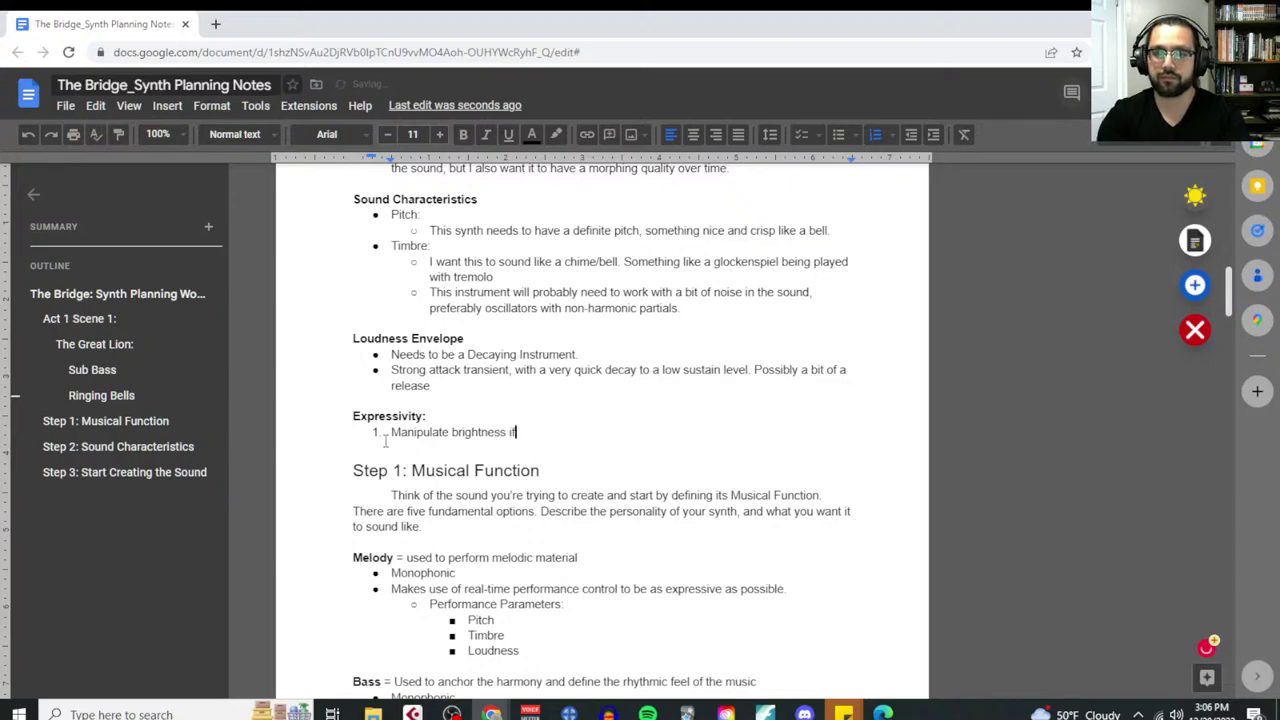
key("BackSpace")
key("BackSpace")
type("of the sound, pann")
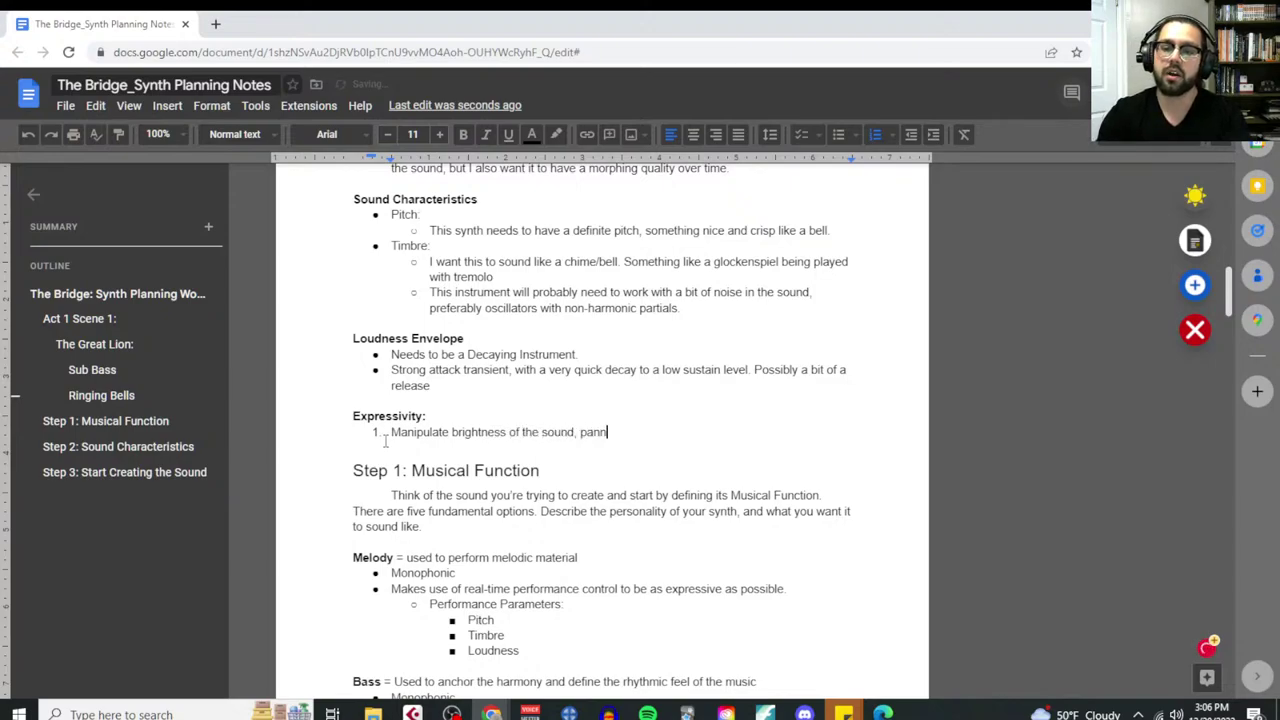
type("ing, volume,")
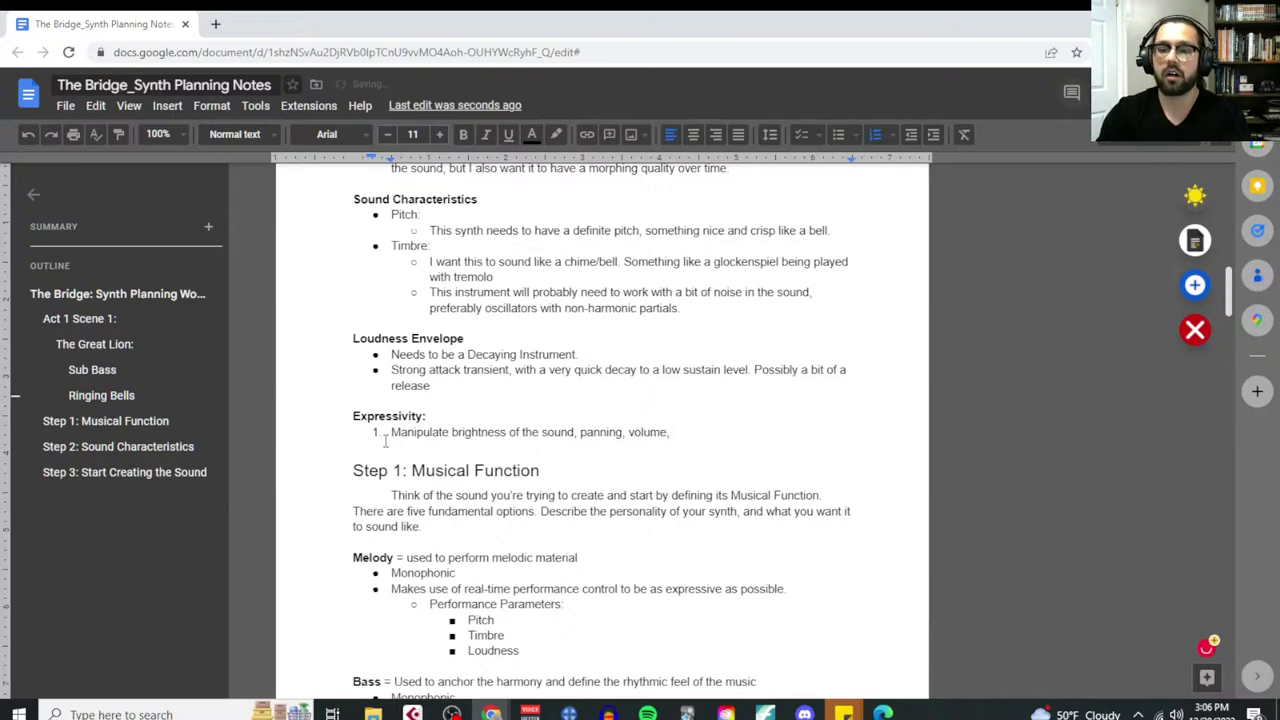
key("BackSpace")
key("BackSpace")
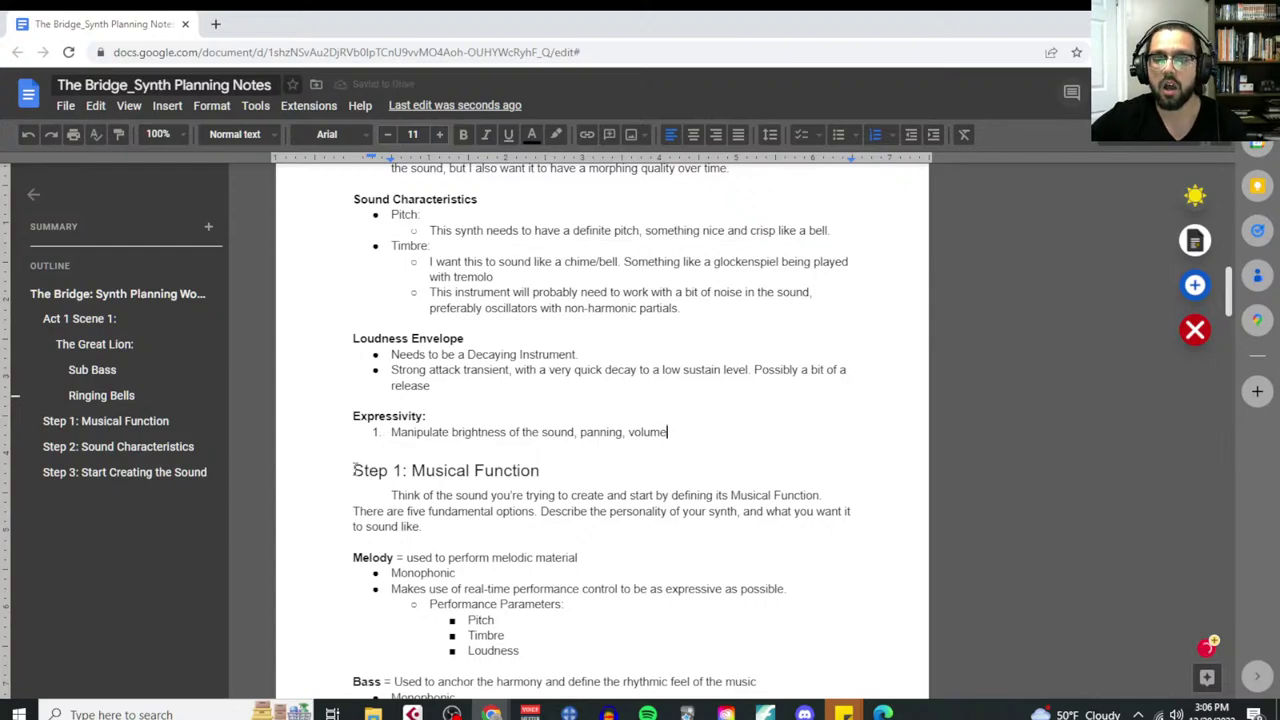
Review the "Step 3: Start Creating the Sound" section and highlight its first item about designing the raw sound of the synth
left_click(354, 470)
scroll(354, 468, "down", 8)
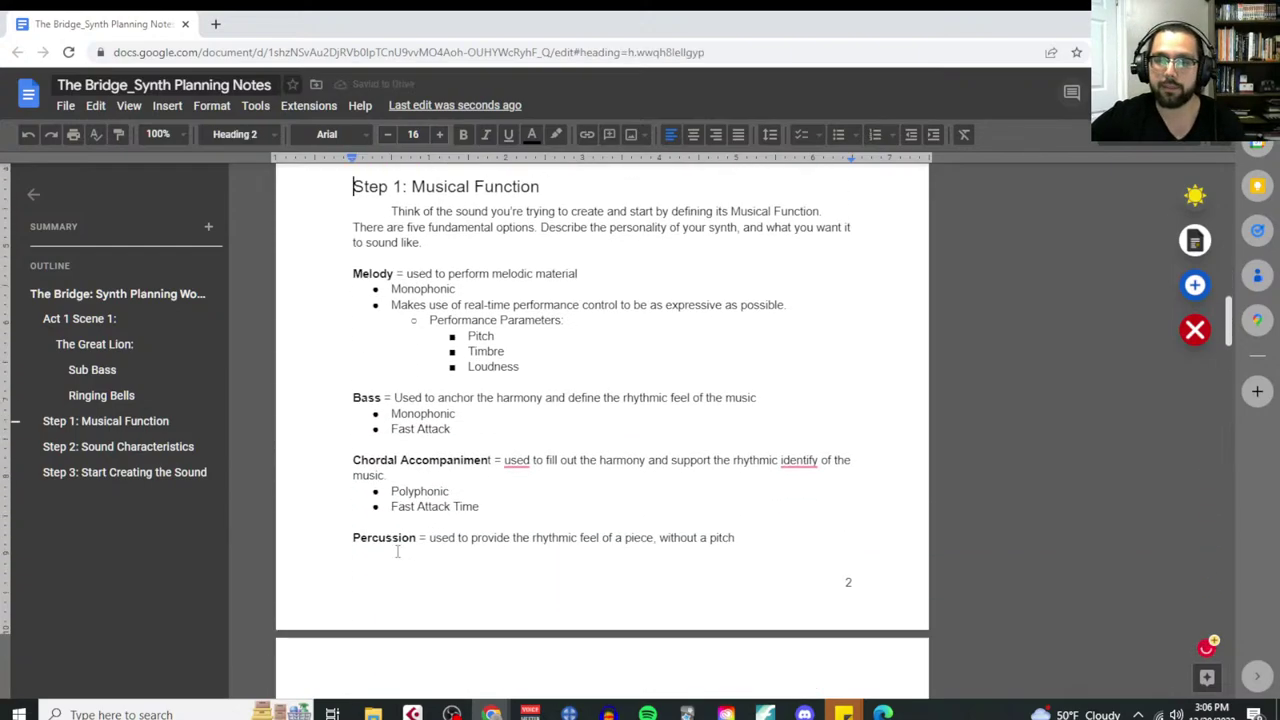
scroll(397, 551, "down", 12)
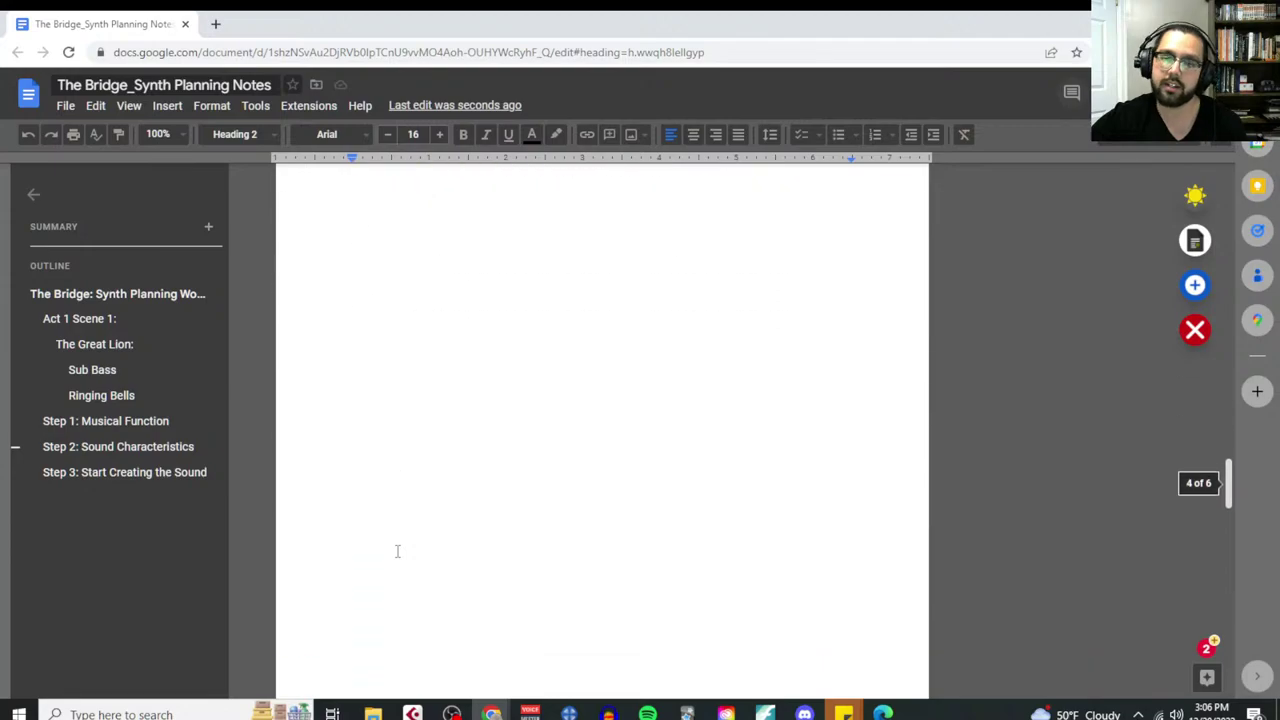
scroll(397, 551, "down", 3)
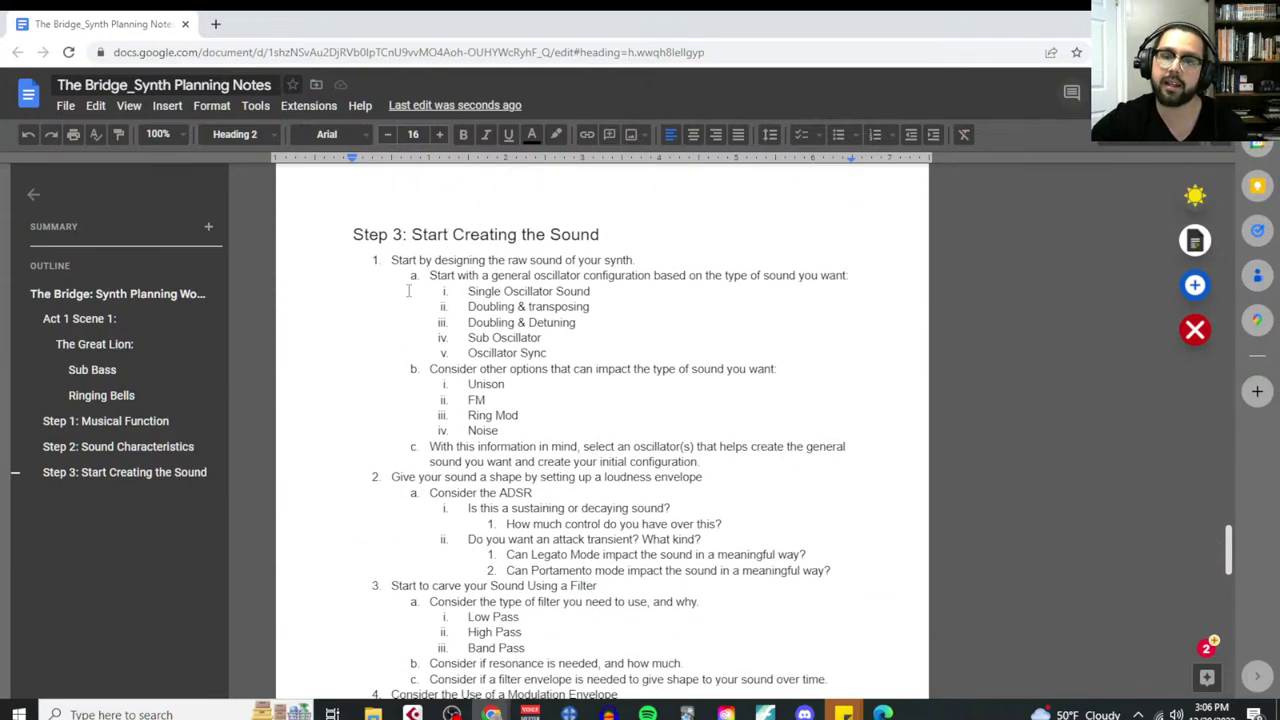
left_click_drag(393, 260, 772, 460)
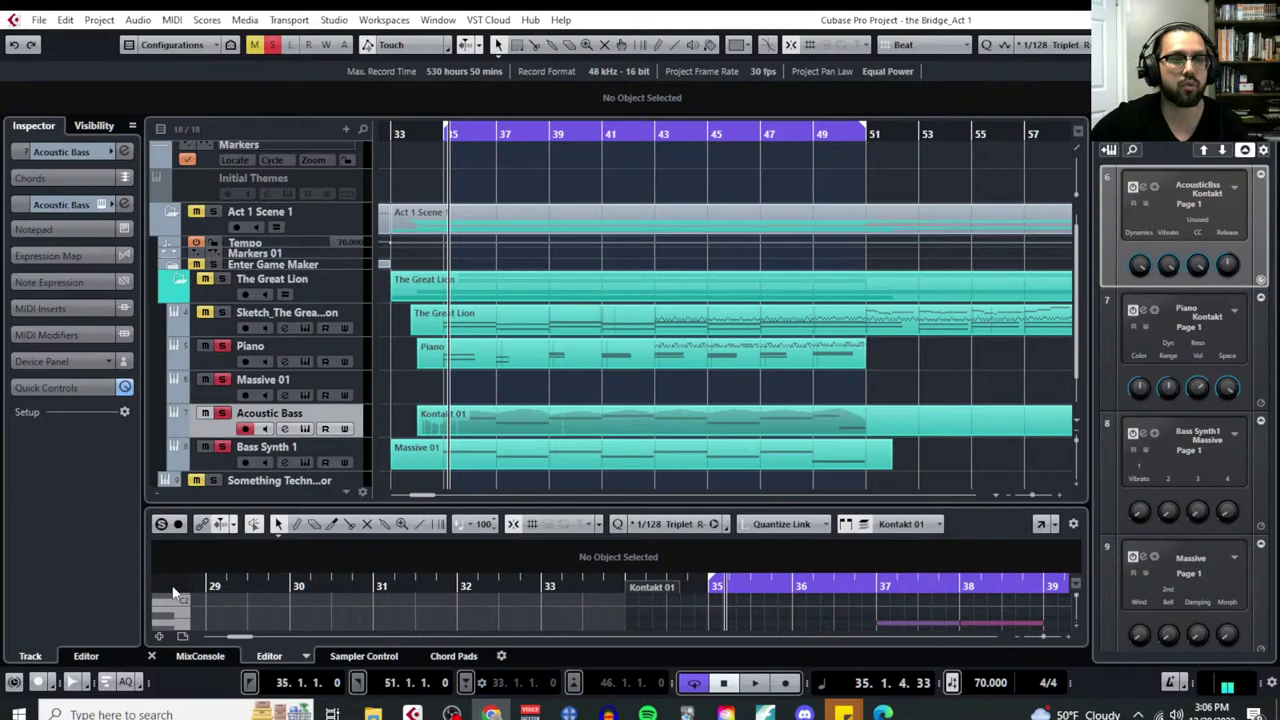
Switch to Cubase, select the Piano track and play the arrangement from bar 35 until just before bar 51
scroll(616, 399, "down", 2)
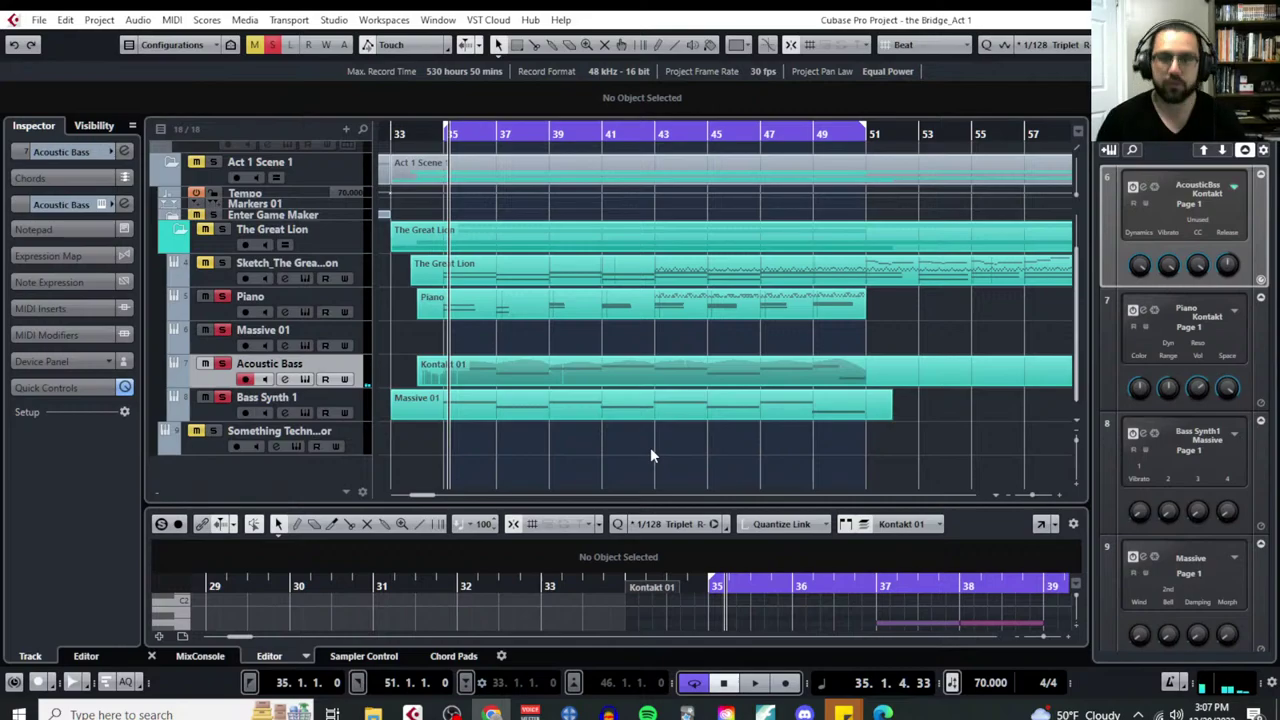
left_click(211, 315)
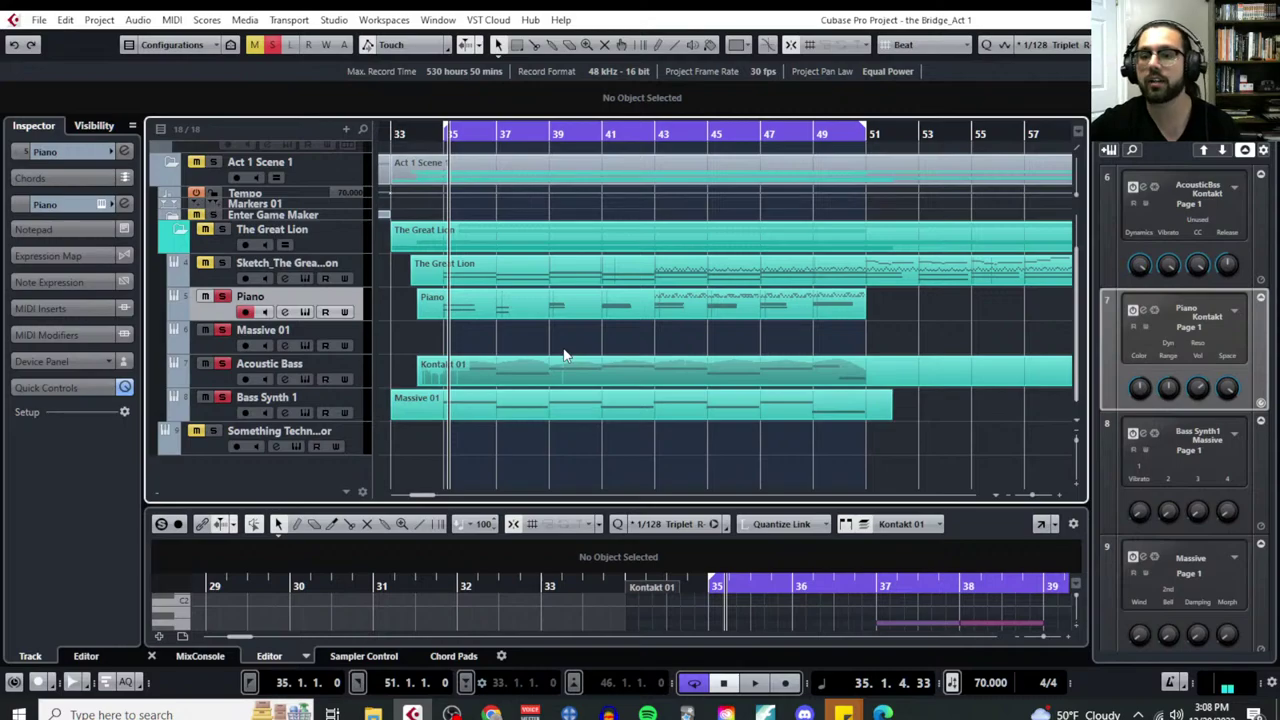
left_click(442, 134)
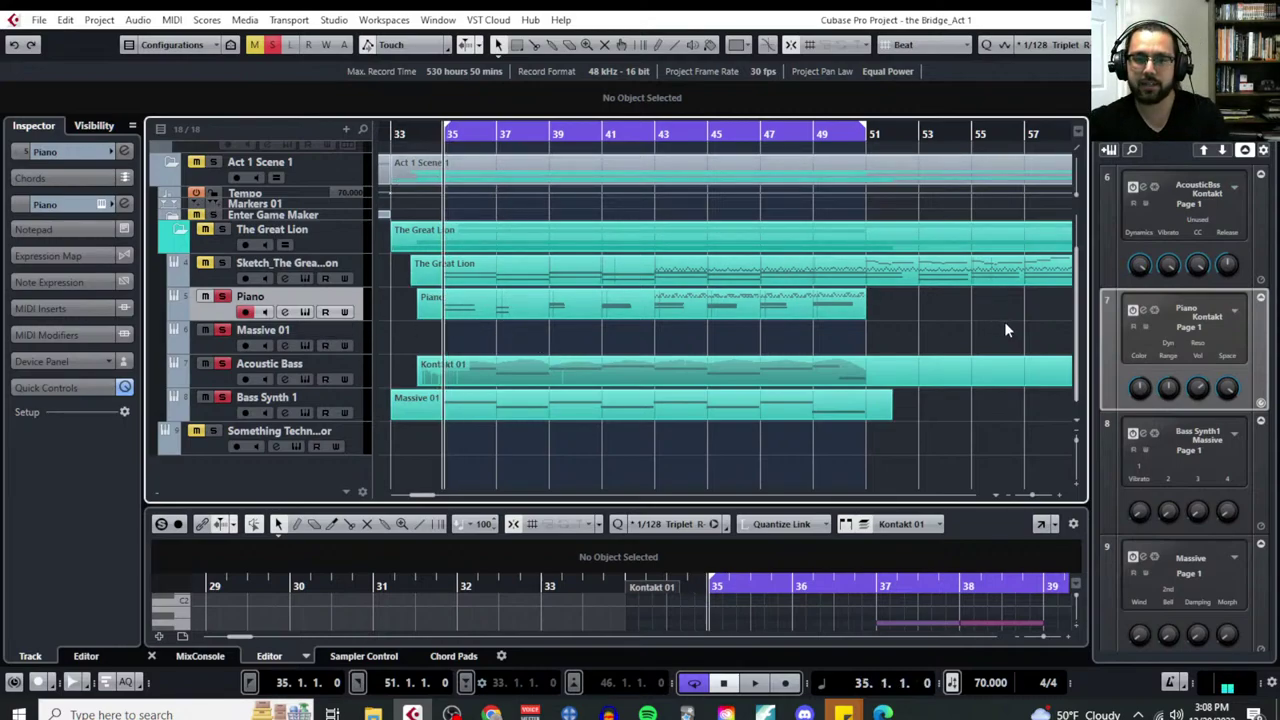
key("space")
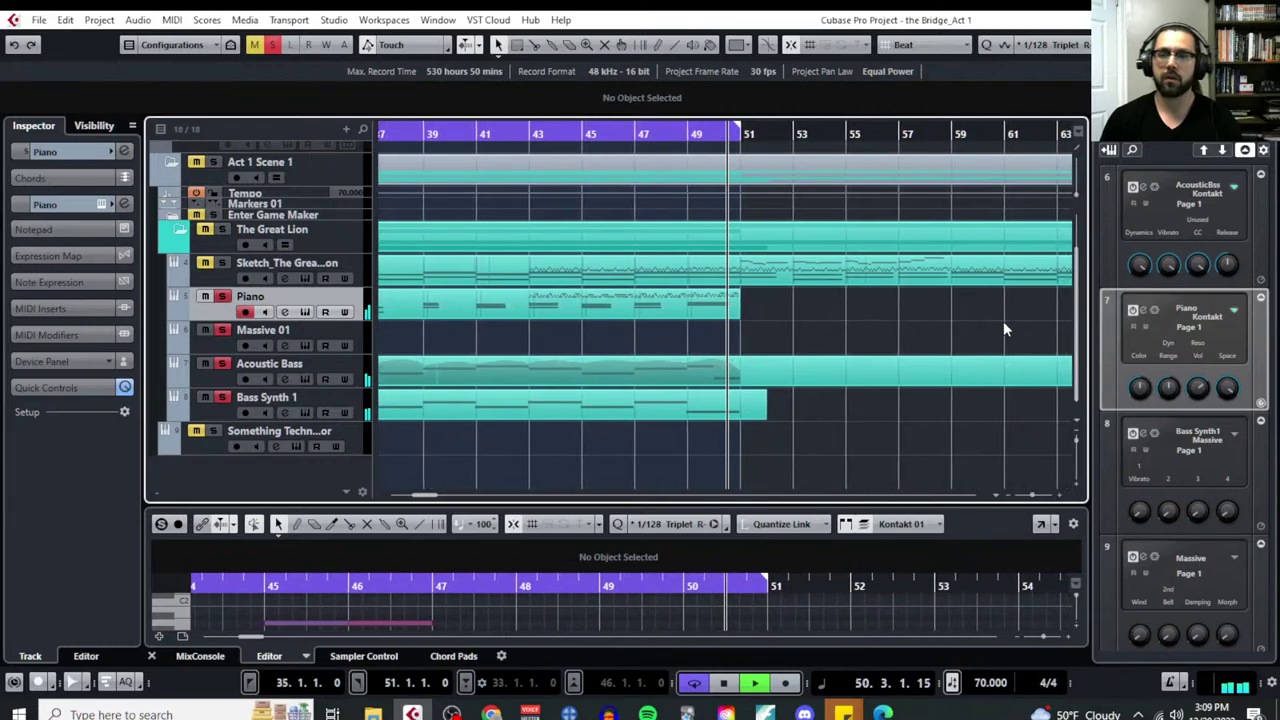
key("space")
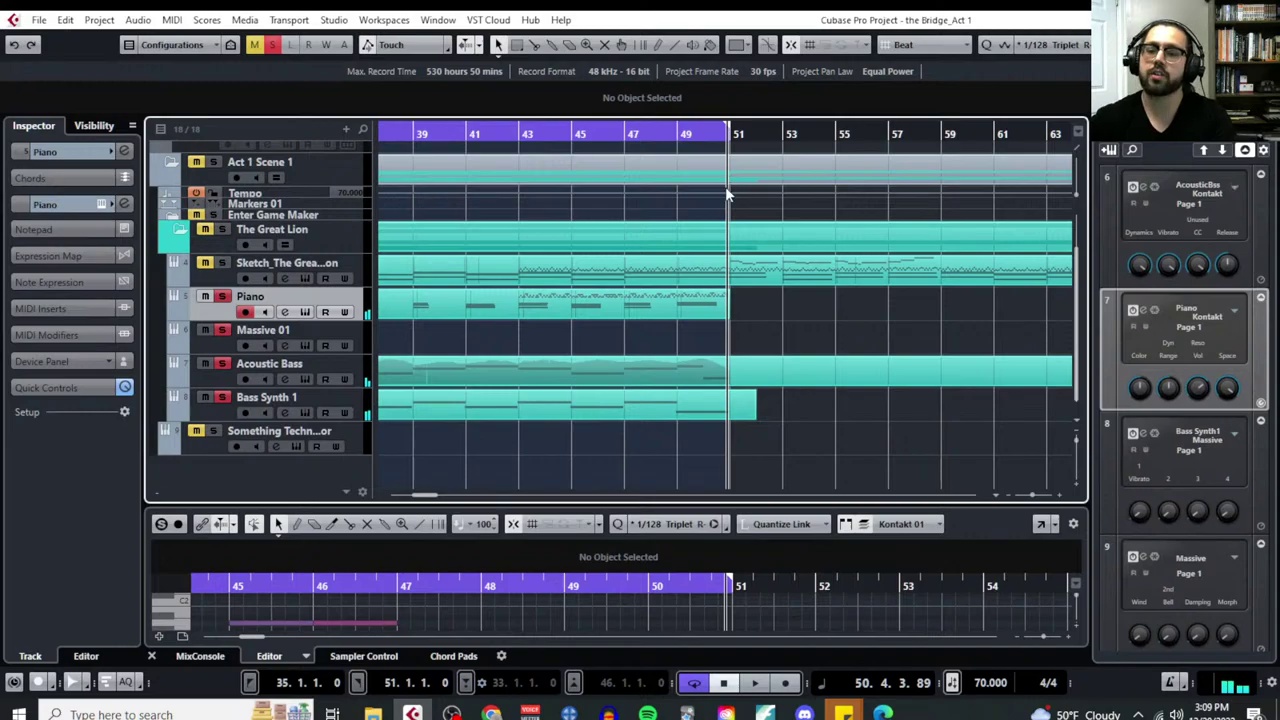
Rename the Massive 01 track as "Ringing Bell 1"
scroll(764, 329, "left", 5)
scroll(764, 329, "right", 2)
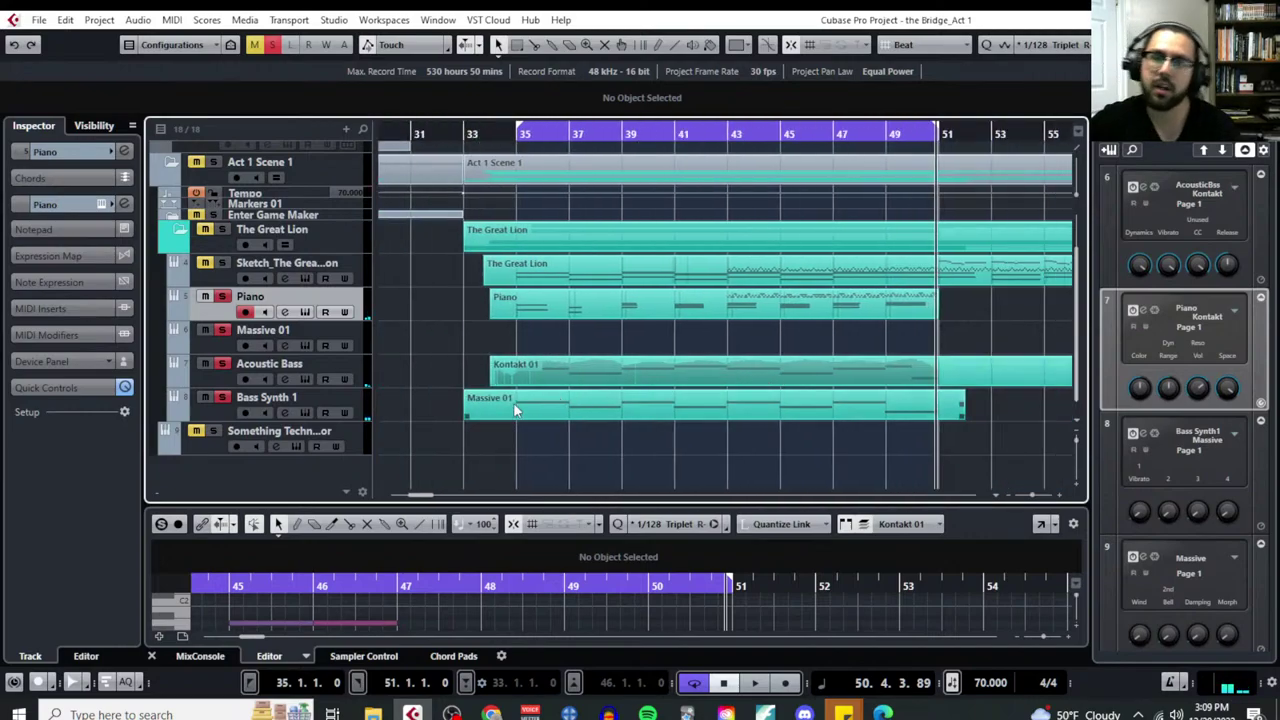
double_click(300, 330)
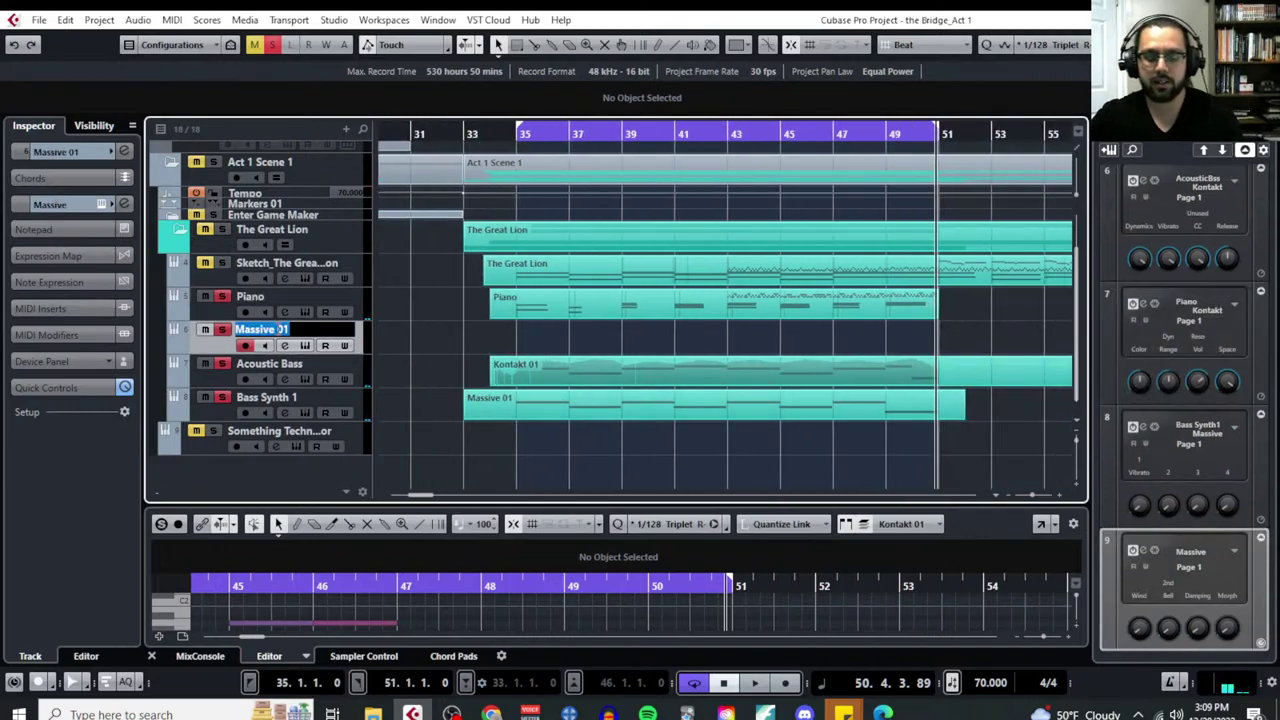
type("Ringing Bell")
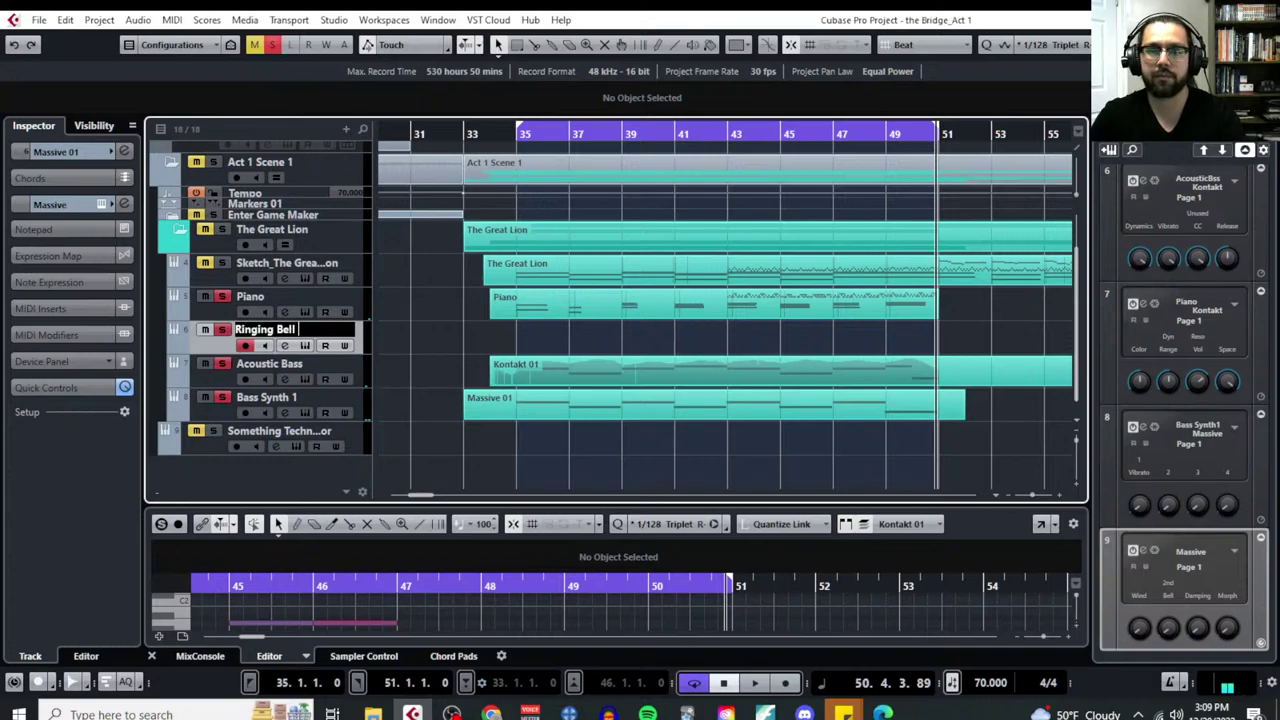
type(" 1")
key("Return")
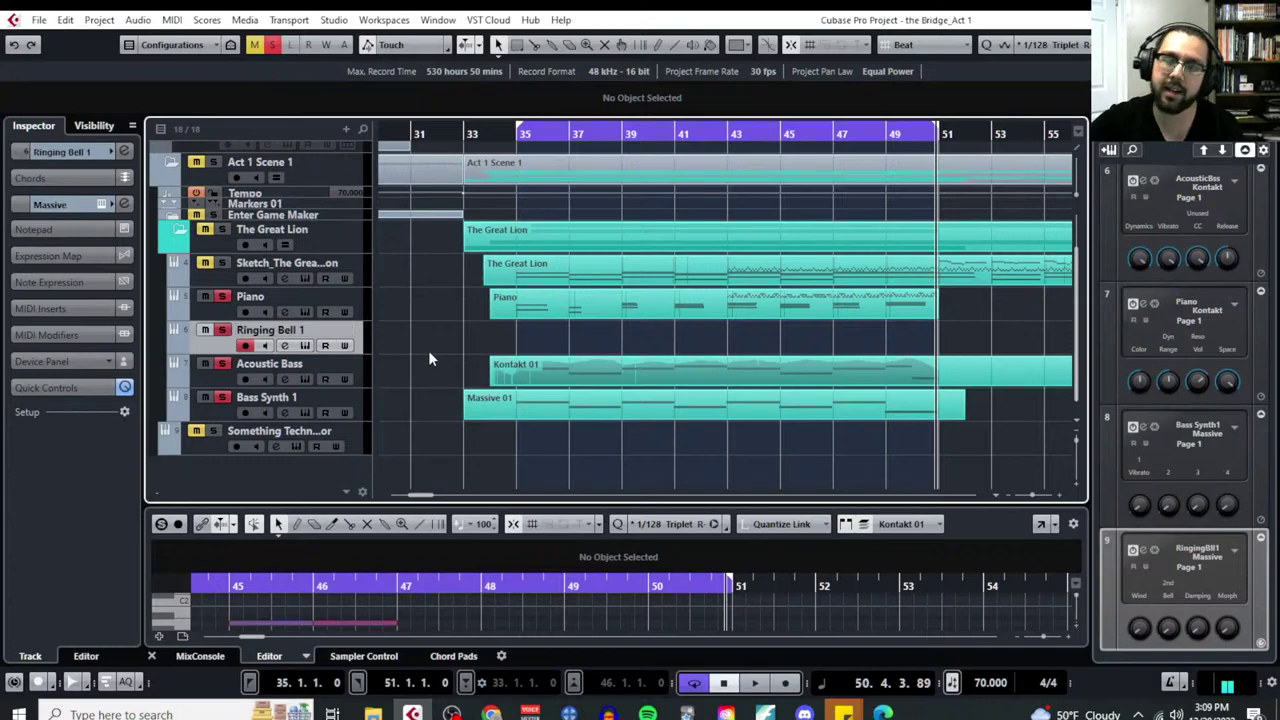
Examine the Arctic Bells preset on the Ringing Bell 1 track, checking the wavetables of oscillators 1 and 2 and the performer modulator
left_click(307, 347)
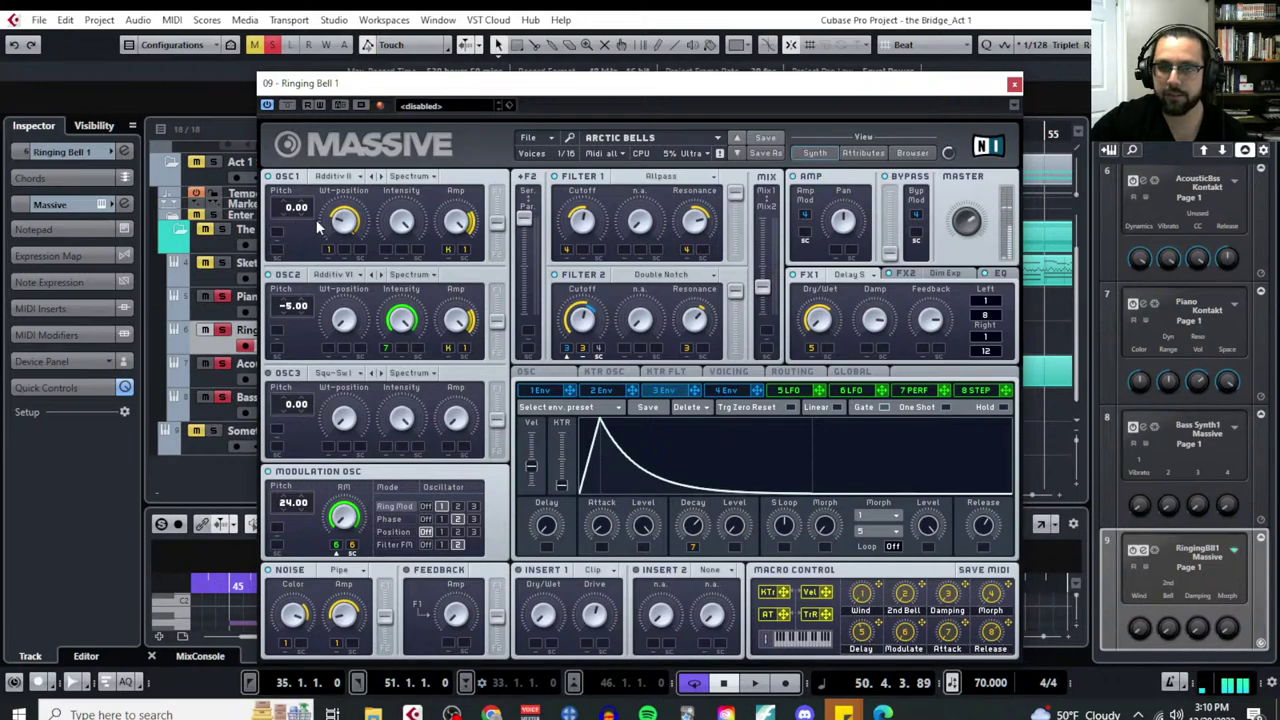
left_click(349, 181)
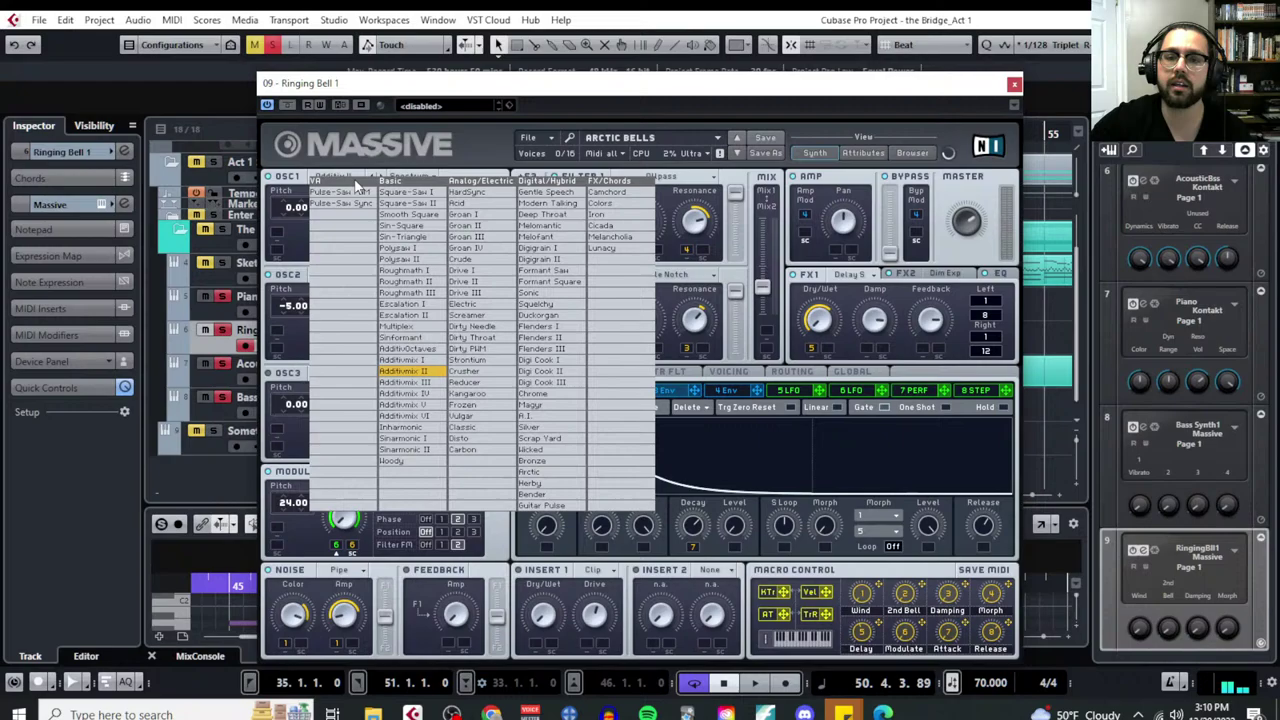
left_click(425, 377)
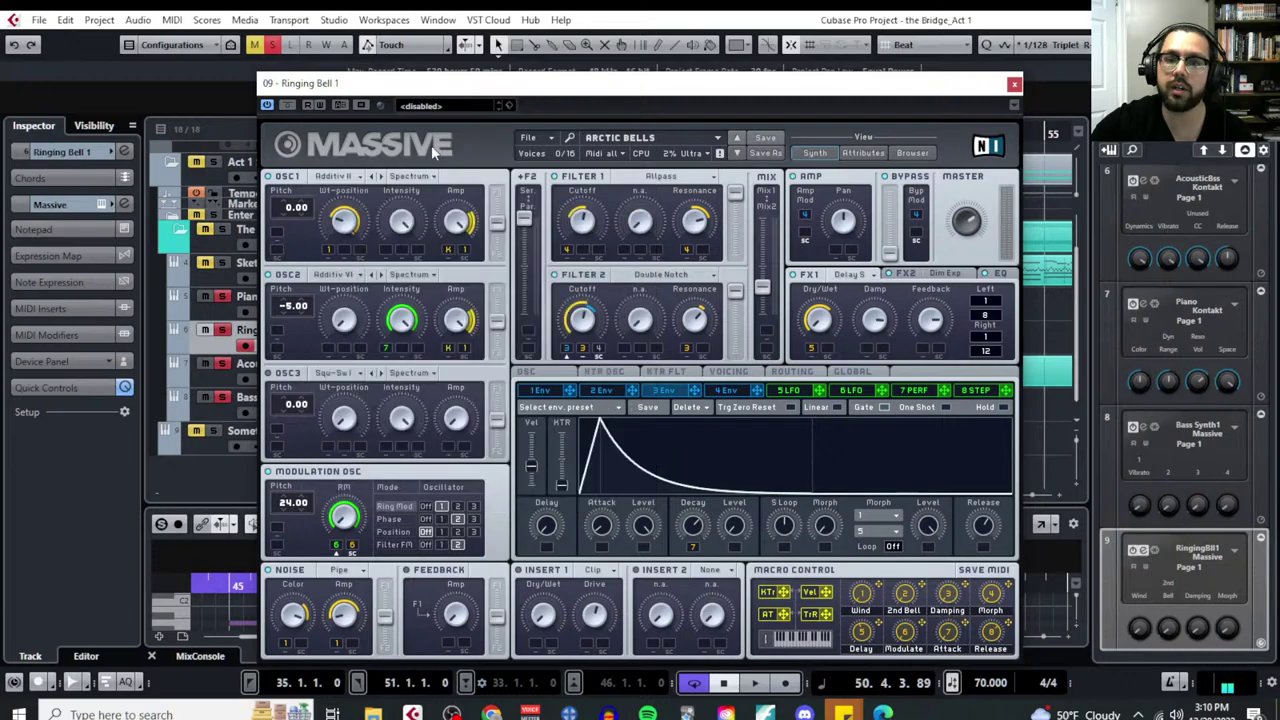
left_click(341, 277)
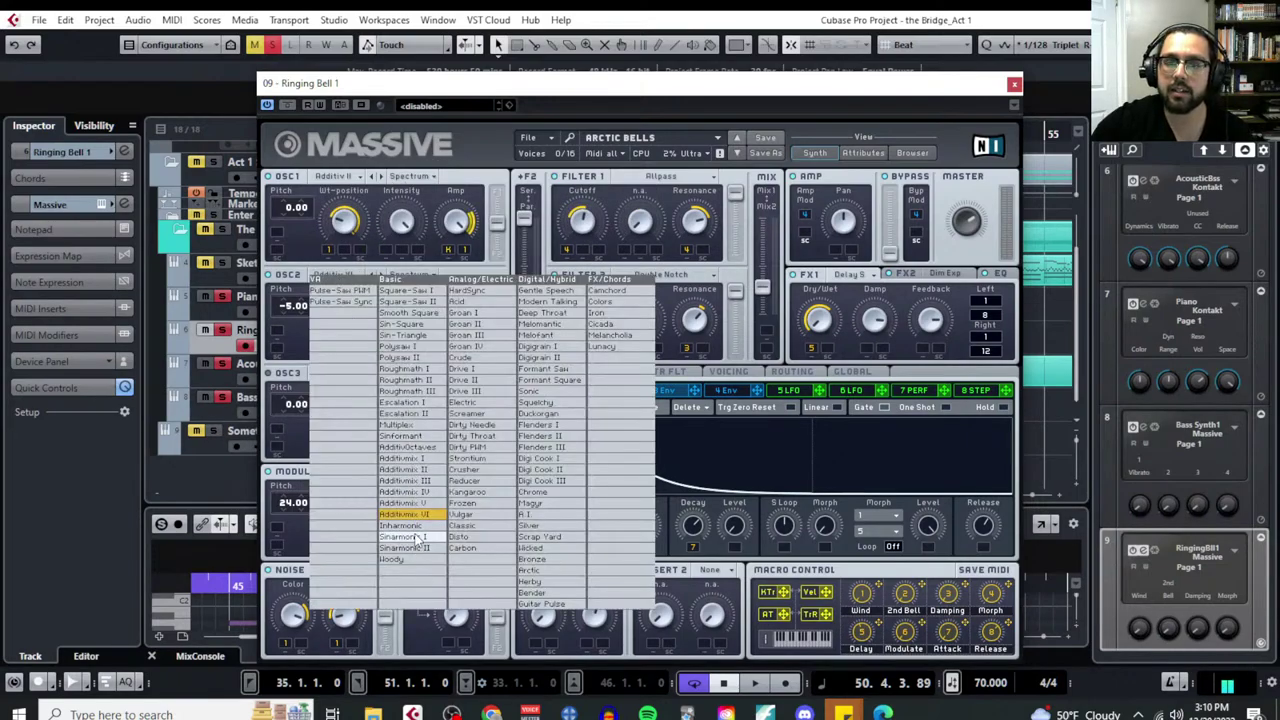
left_click(489, 105)
left_click(489, 105)
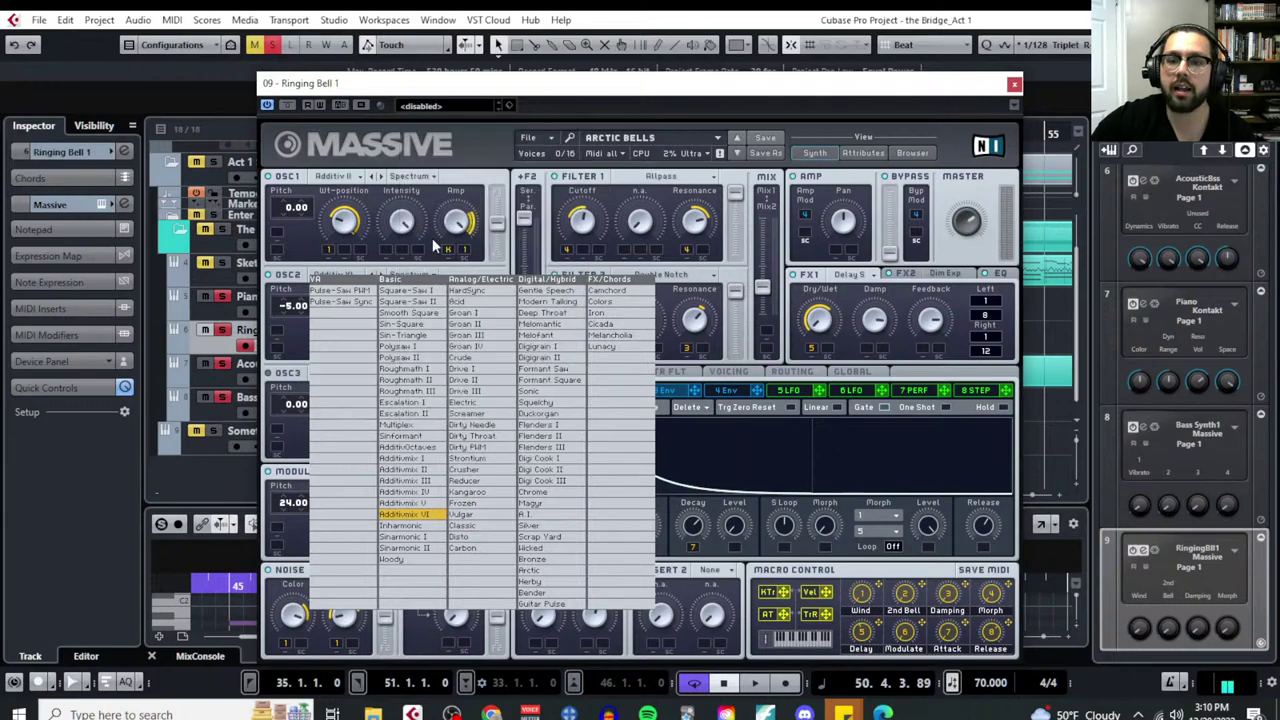
left_click(453, 140)
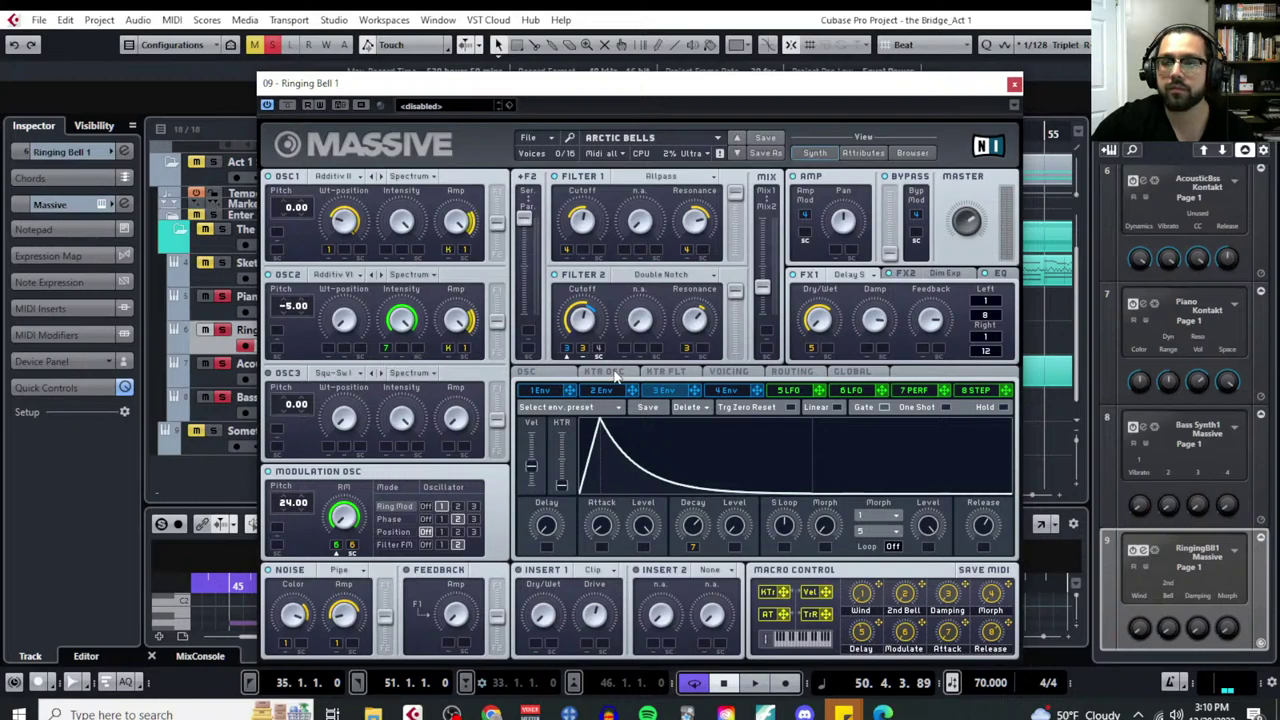
left_click(914, 391)
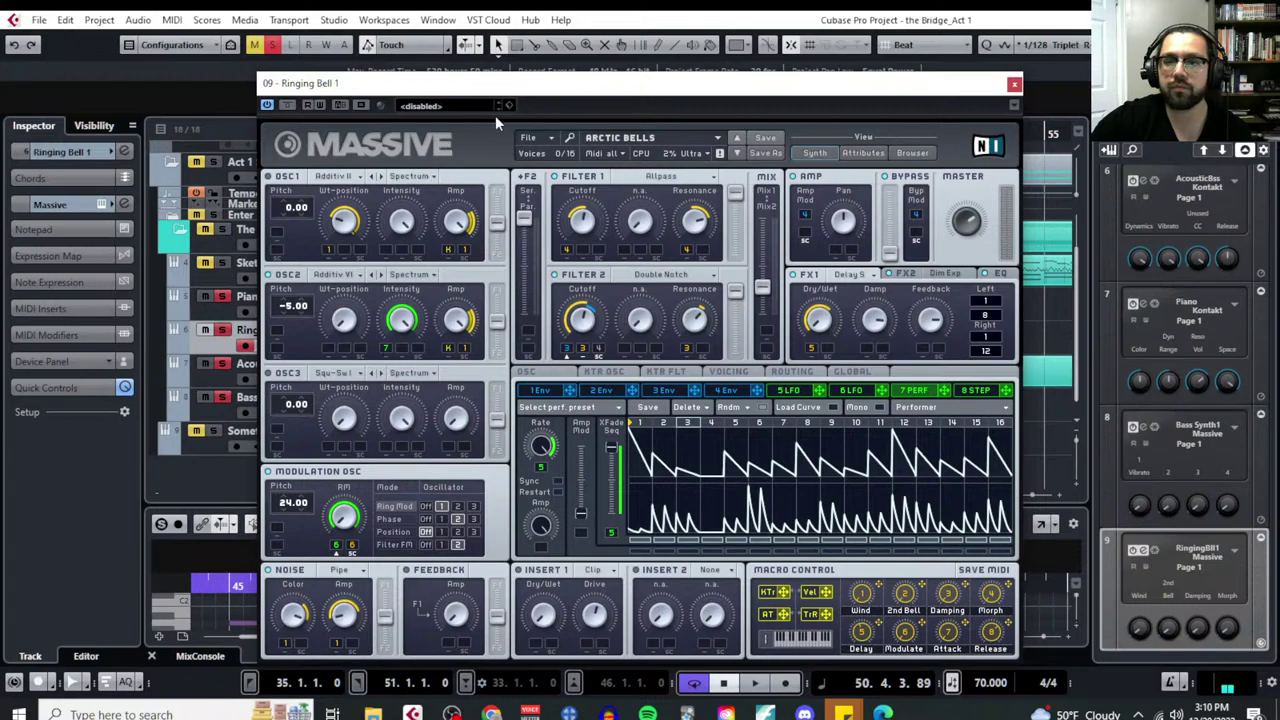
left_click(1014, 84)
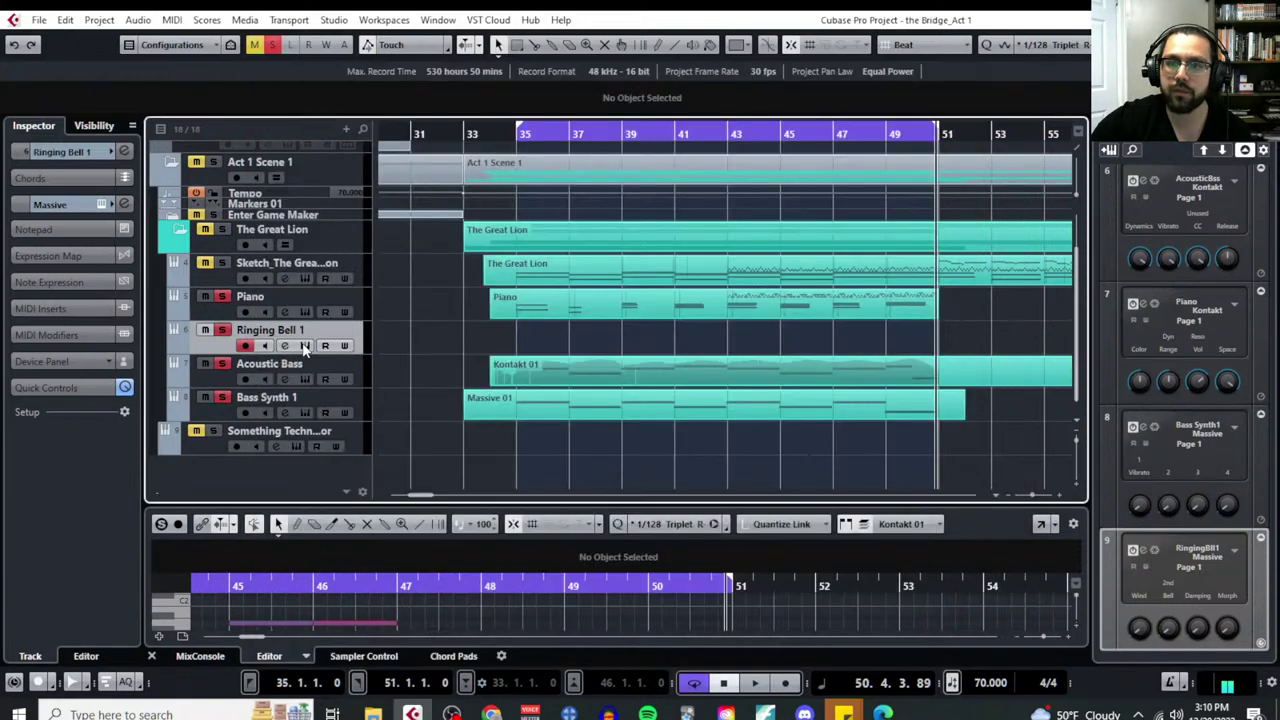
Duplicate the Ringing Bell 1 track, rename the original "Arctic Bells" and name the copy "Ringing Bell 1"
right_click(360, 343)
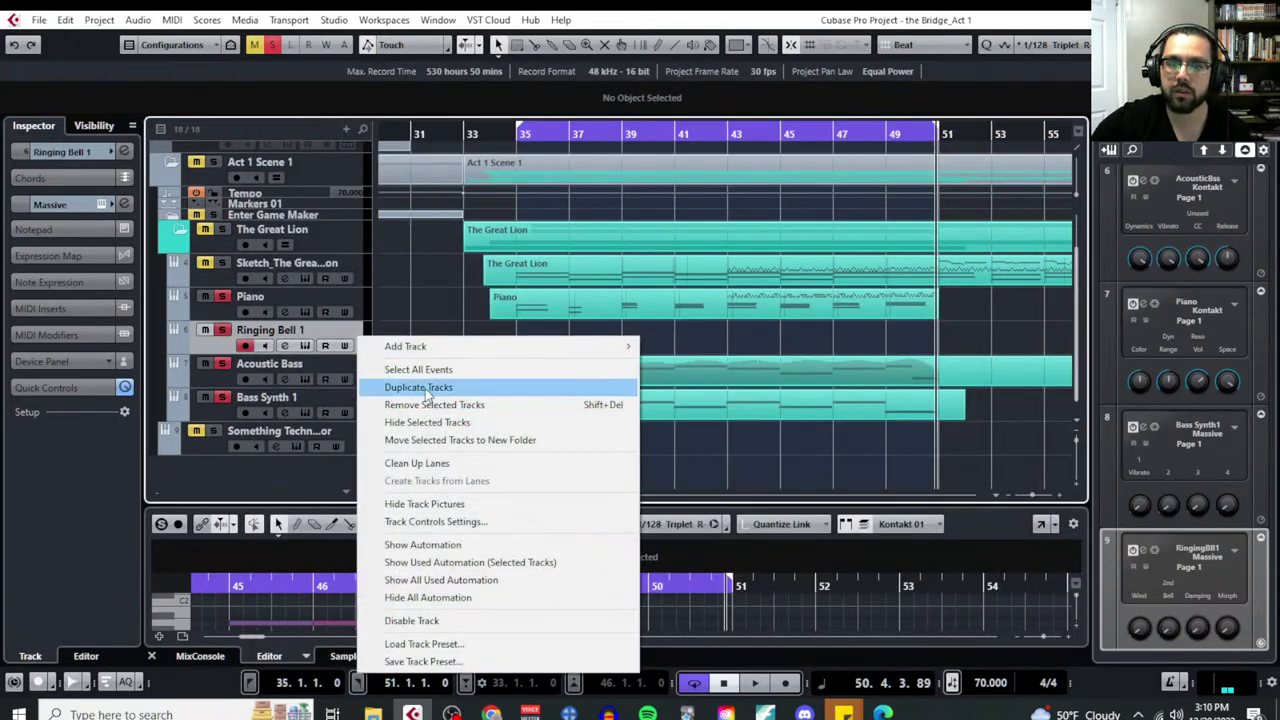
left_click(416, 387)
double_click(288, 336)
type("Ar")
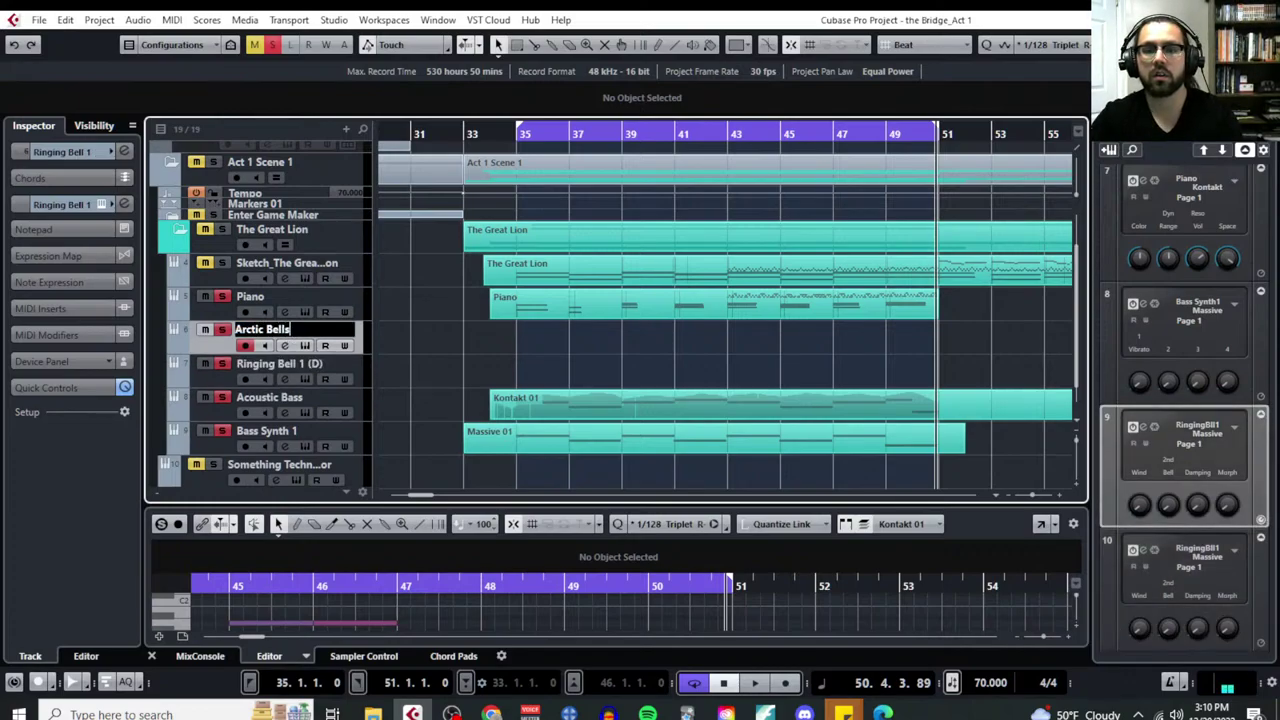
type("ctic Bells")
double_click(326, 363)
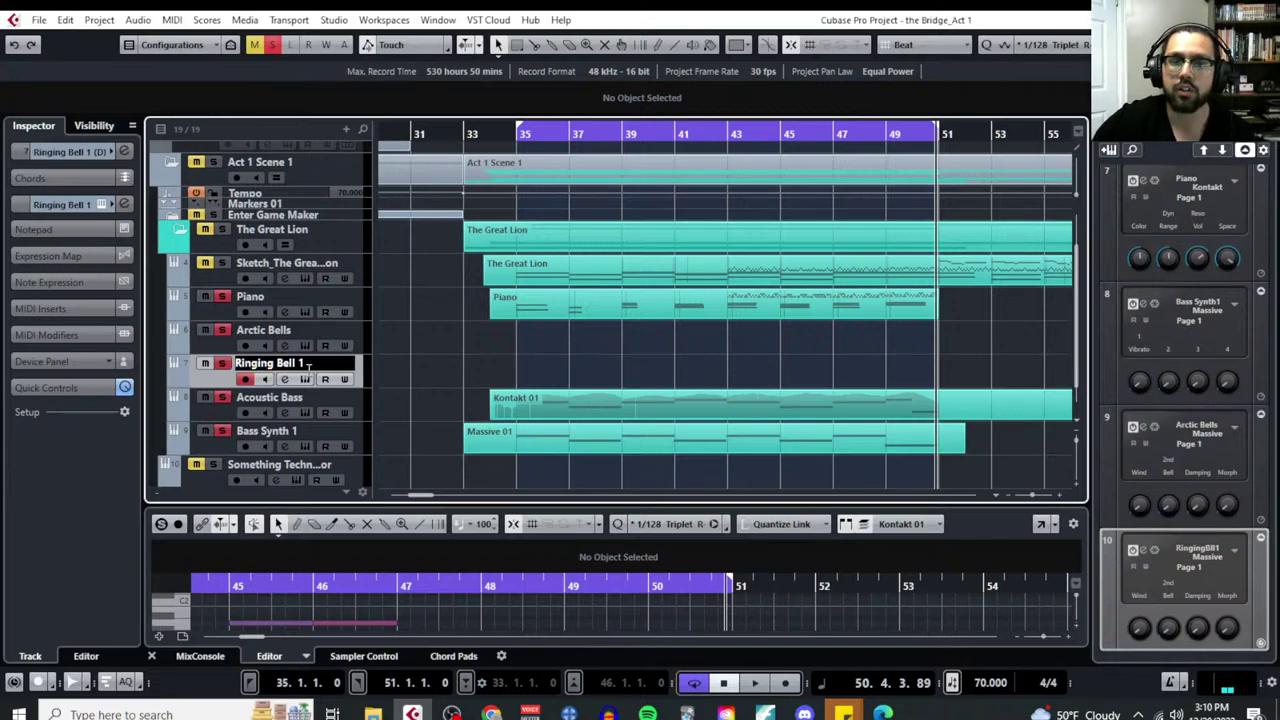
Start a new blank sound in the Massive instance of the new Ringing Bell 1 track
left_click(305, 379)
left_click(632, 141)
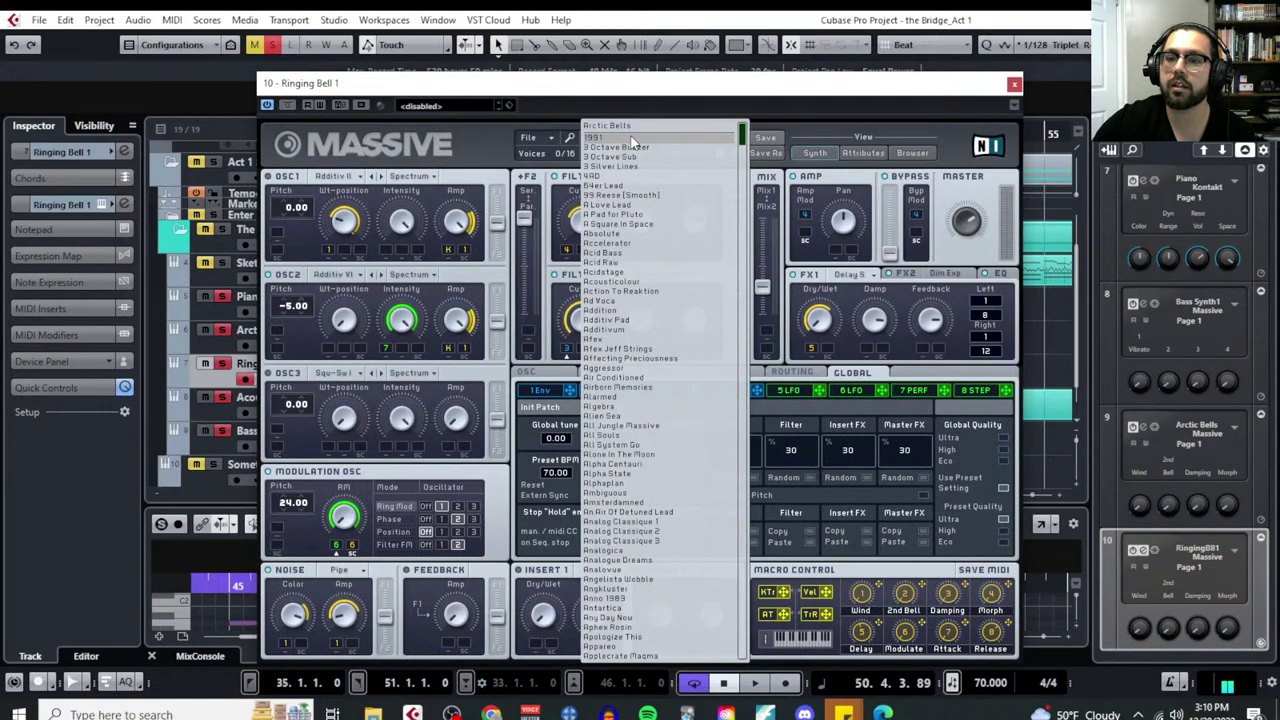
left_click(550, 138)
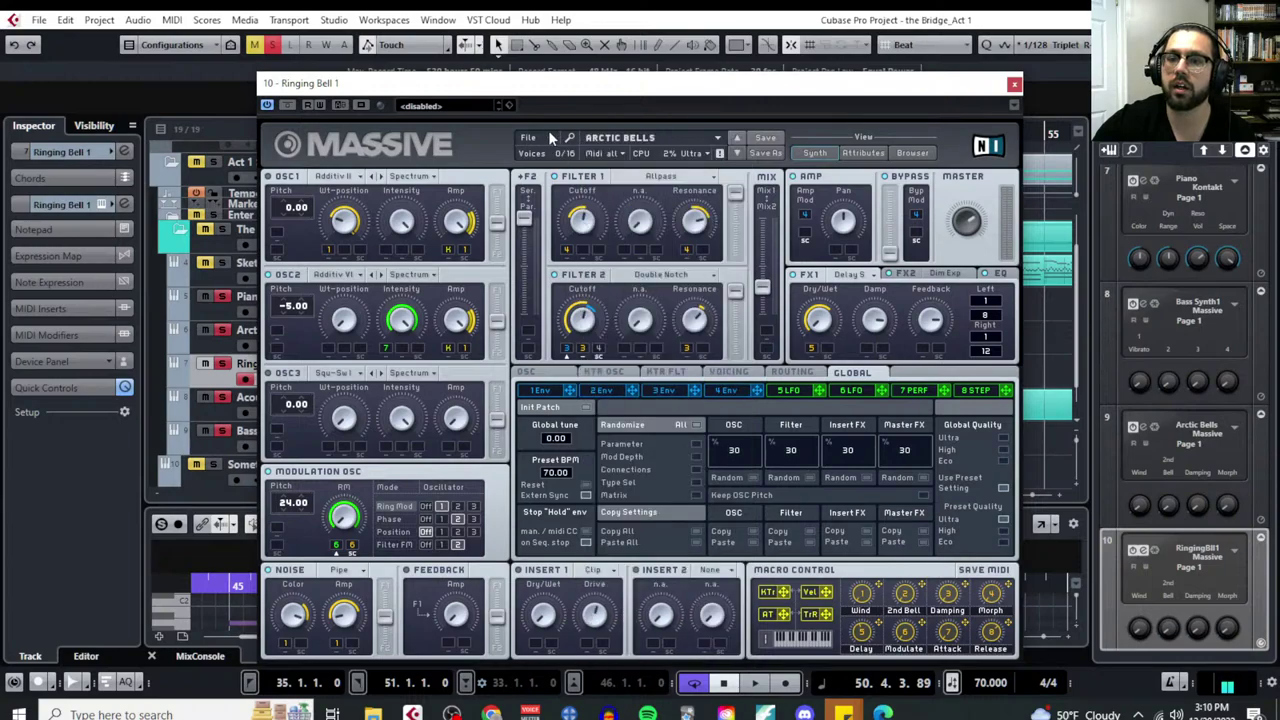
left_click(550, 138)
left_click(559, 141)
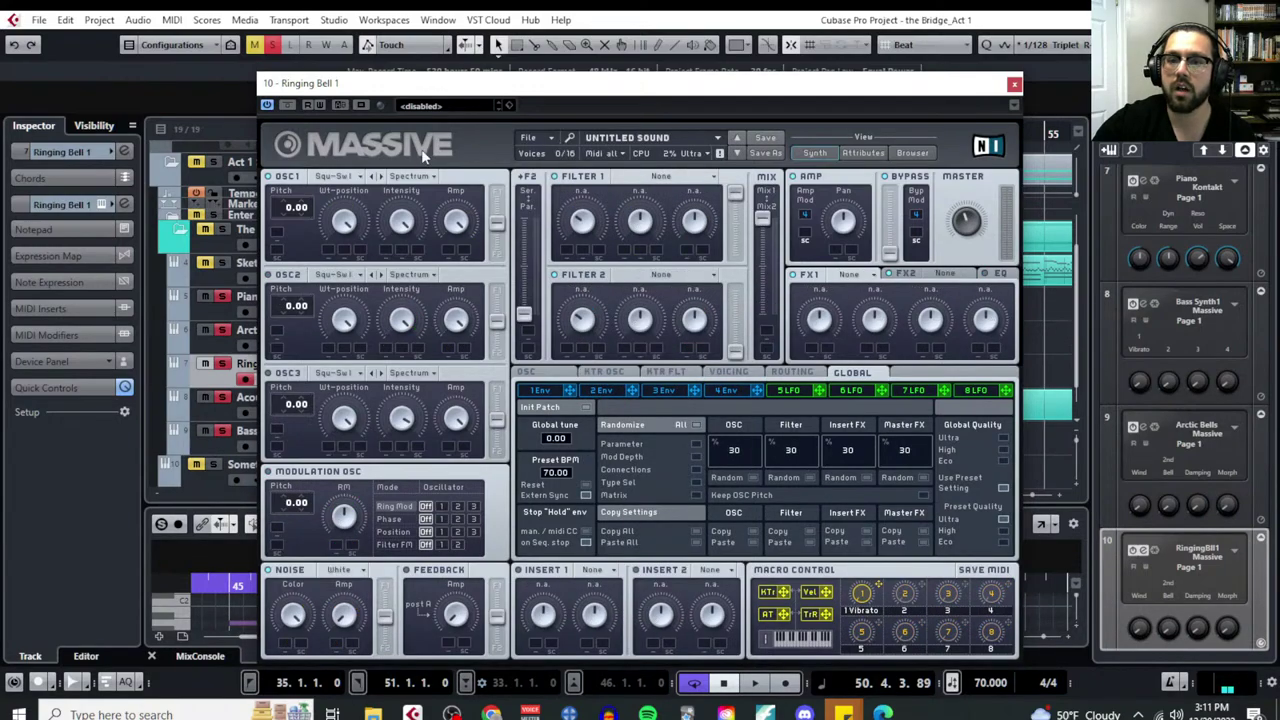
Set oscillator 1 of the blank sound to the Additivmix II wavetable and close the synth
left_click(348, 178)
left_click(424, 385)
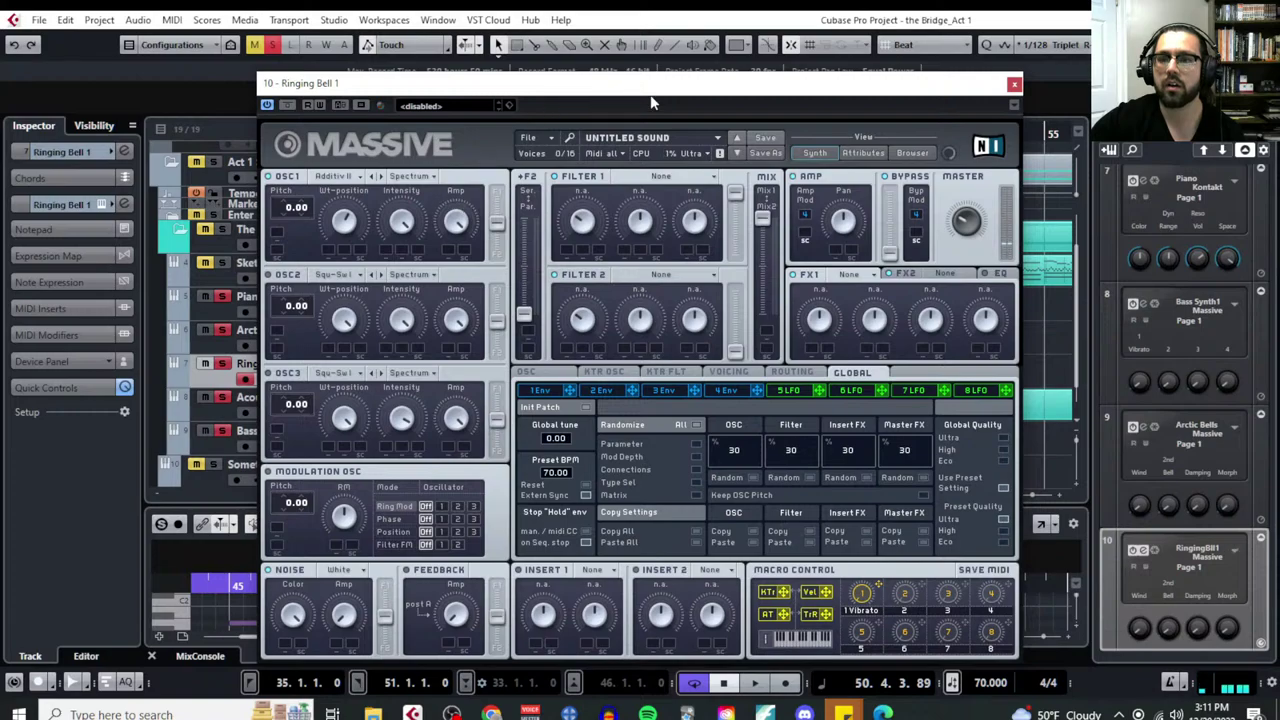
left_click(1014, 83)
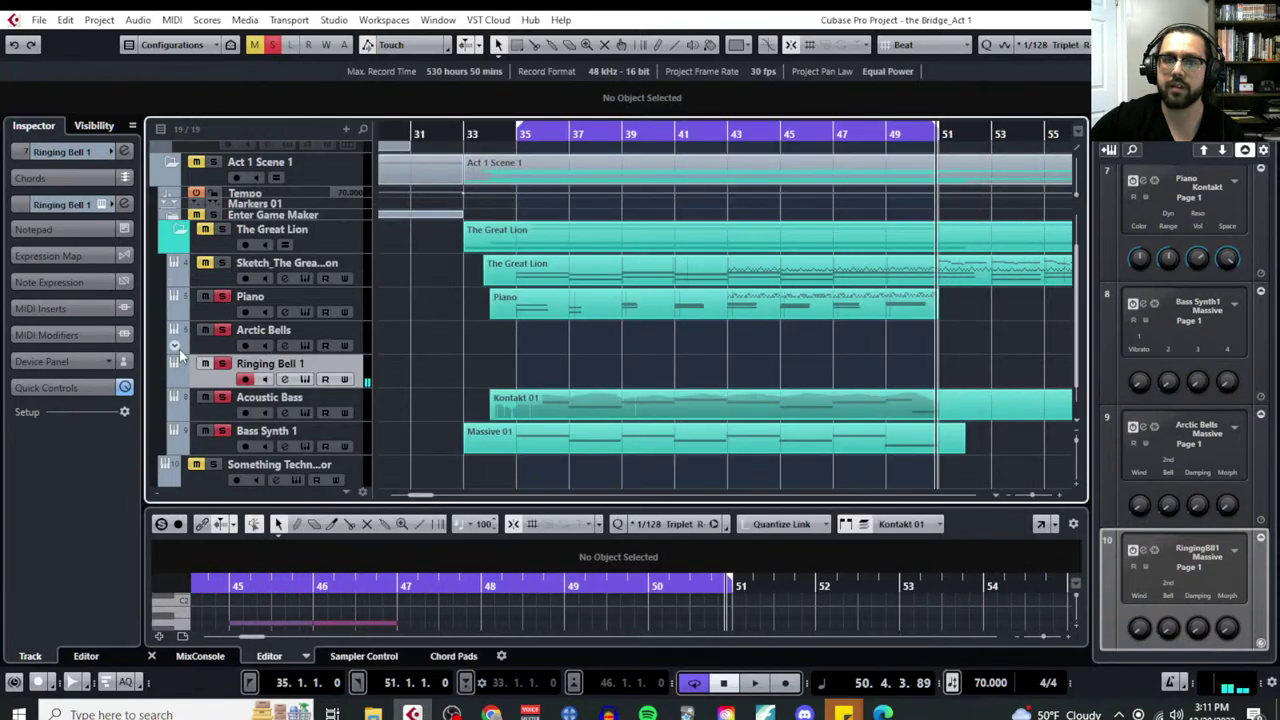
Check the oscillator settings in the Arctic Bells track's Massive instance as a reference
left_click(291, 347)
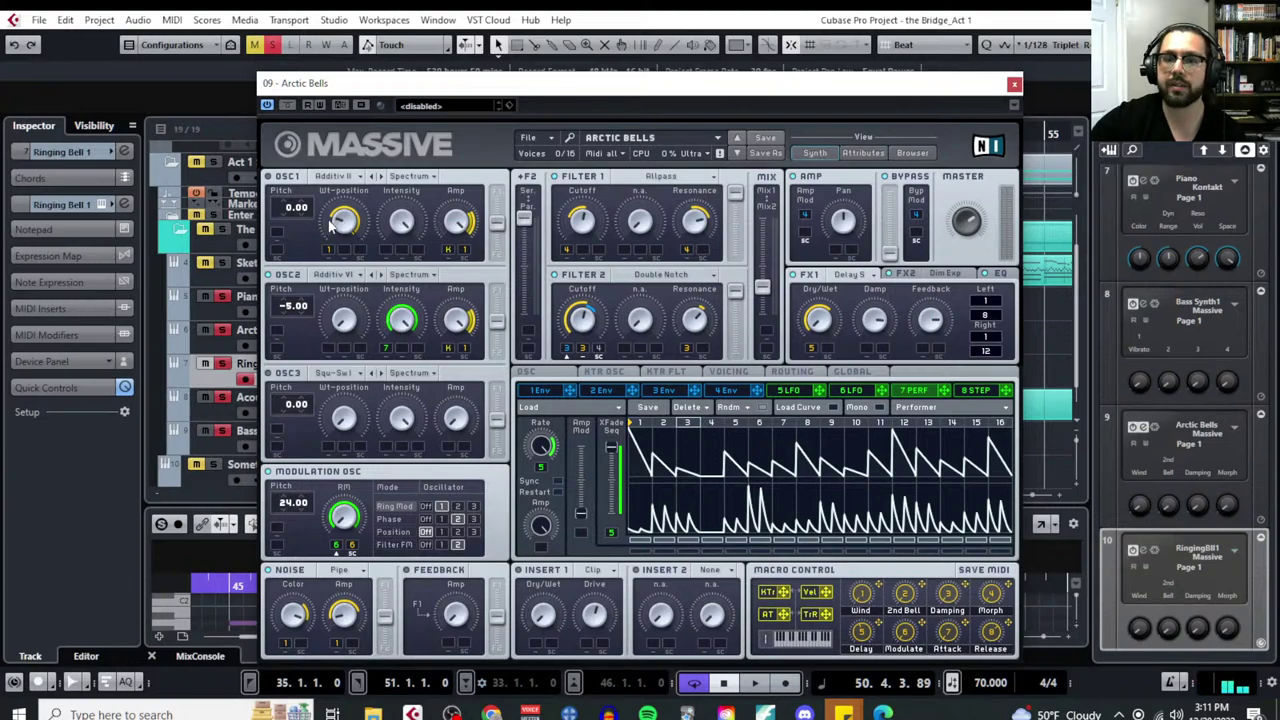
left_click(1013, 84)
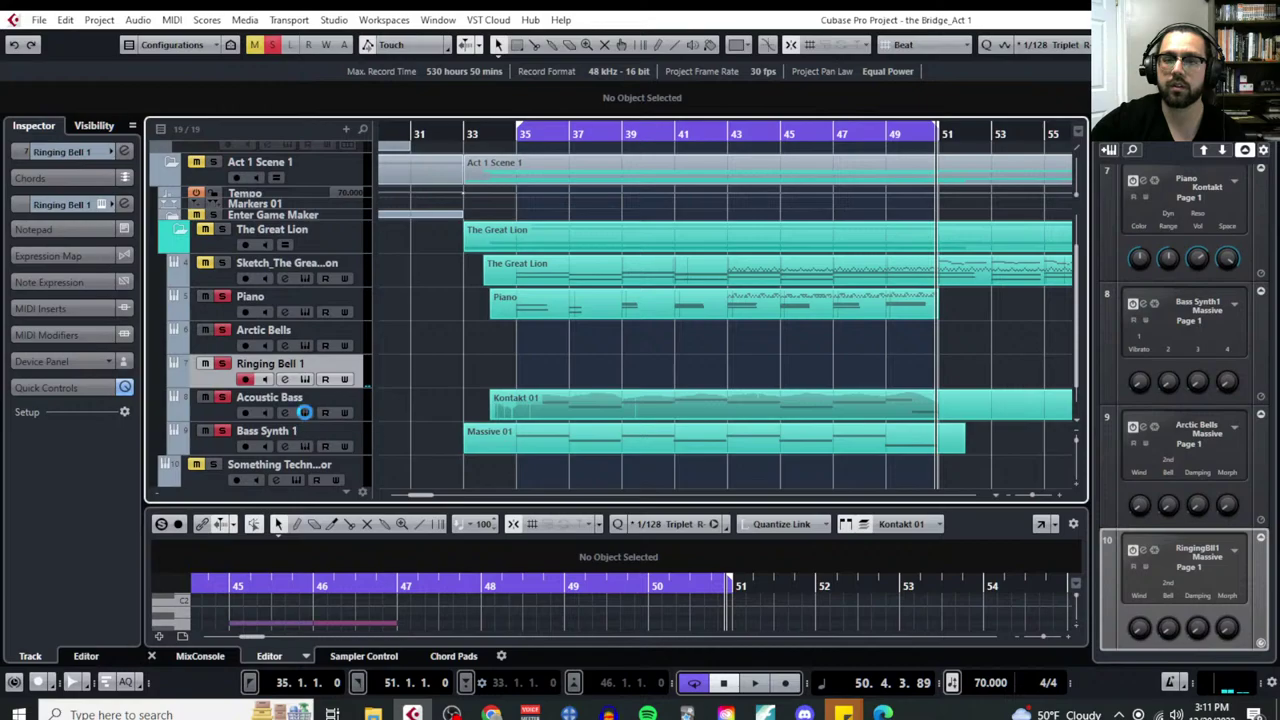
left_click(304, 412)
left_click(304, 412)
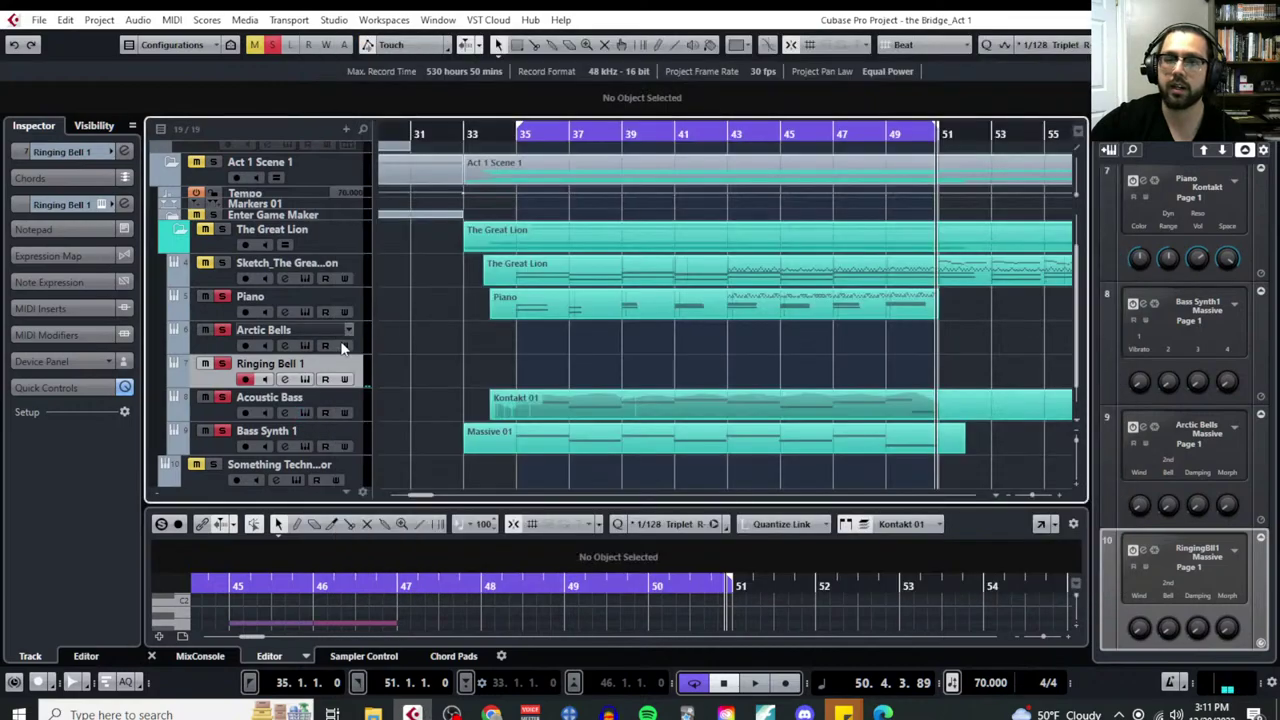
Set Ringing Bell 1's oscillator 2 to the Additivmix VI wavetable with a pitch of -5.00
left_click(304, 379)
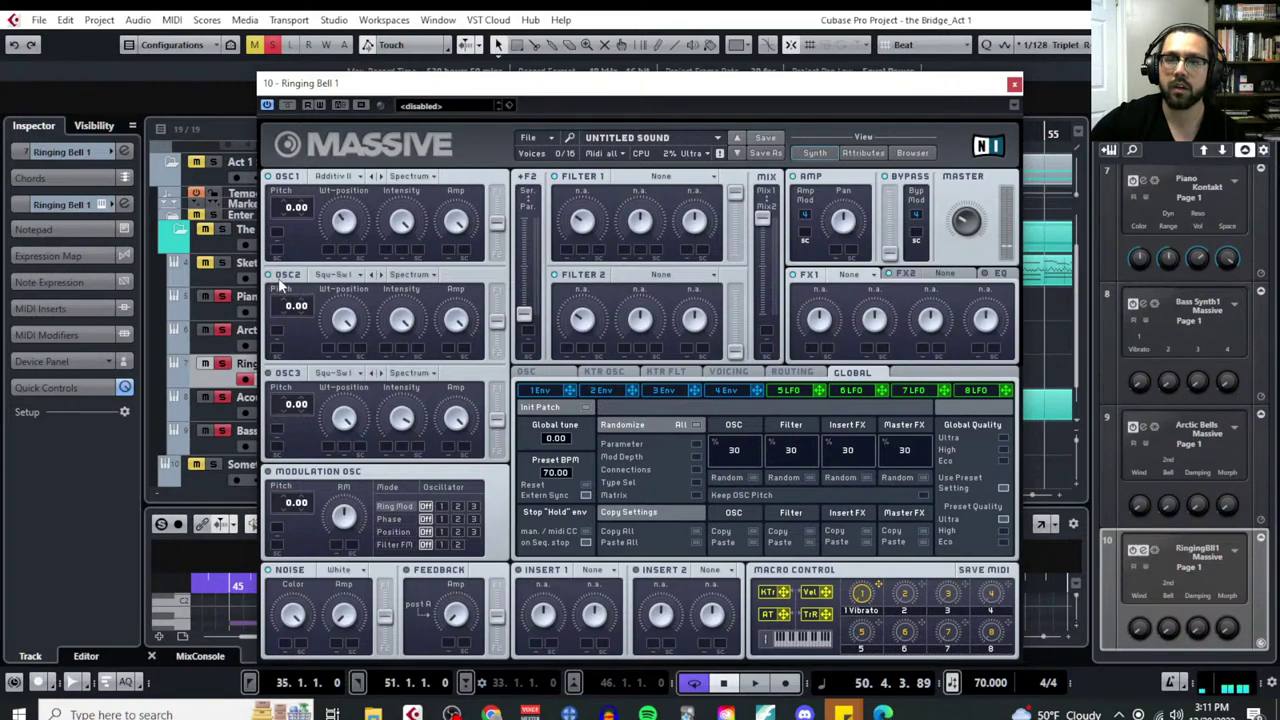
left_click(340, 277)
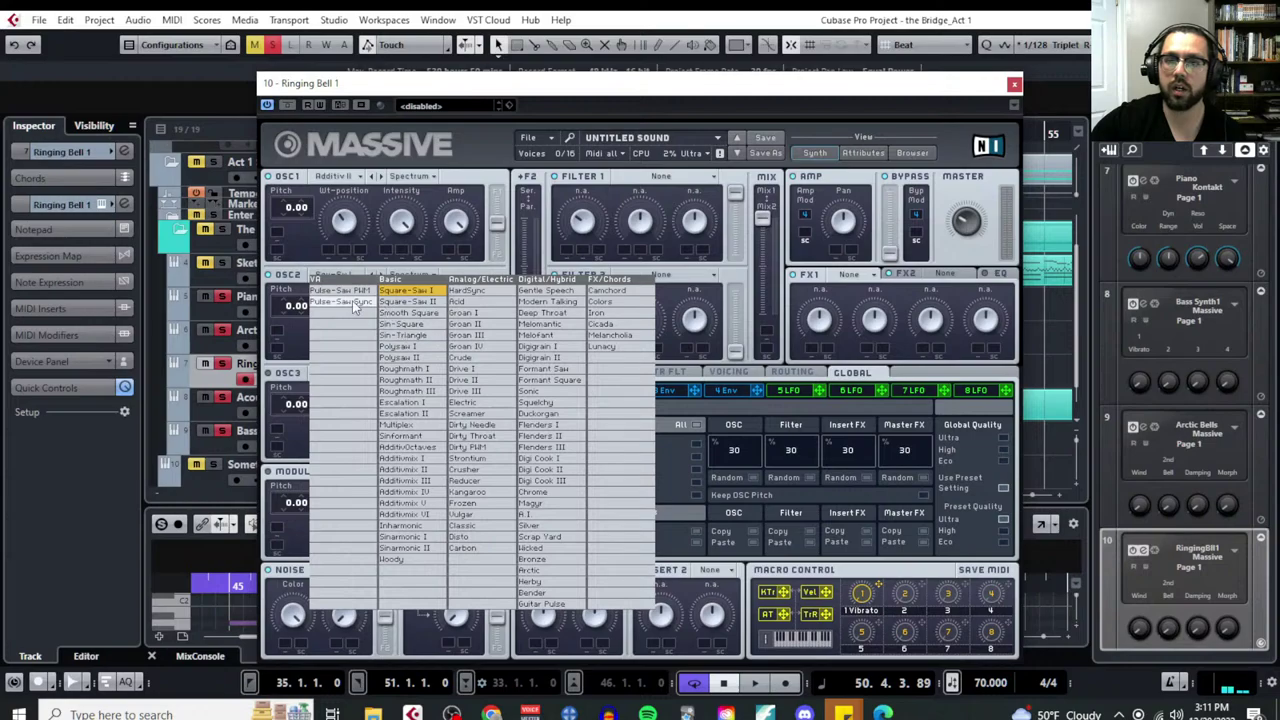
left_click(405, 514)
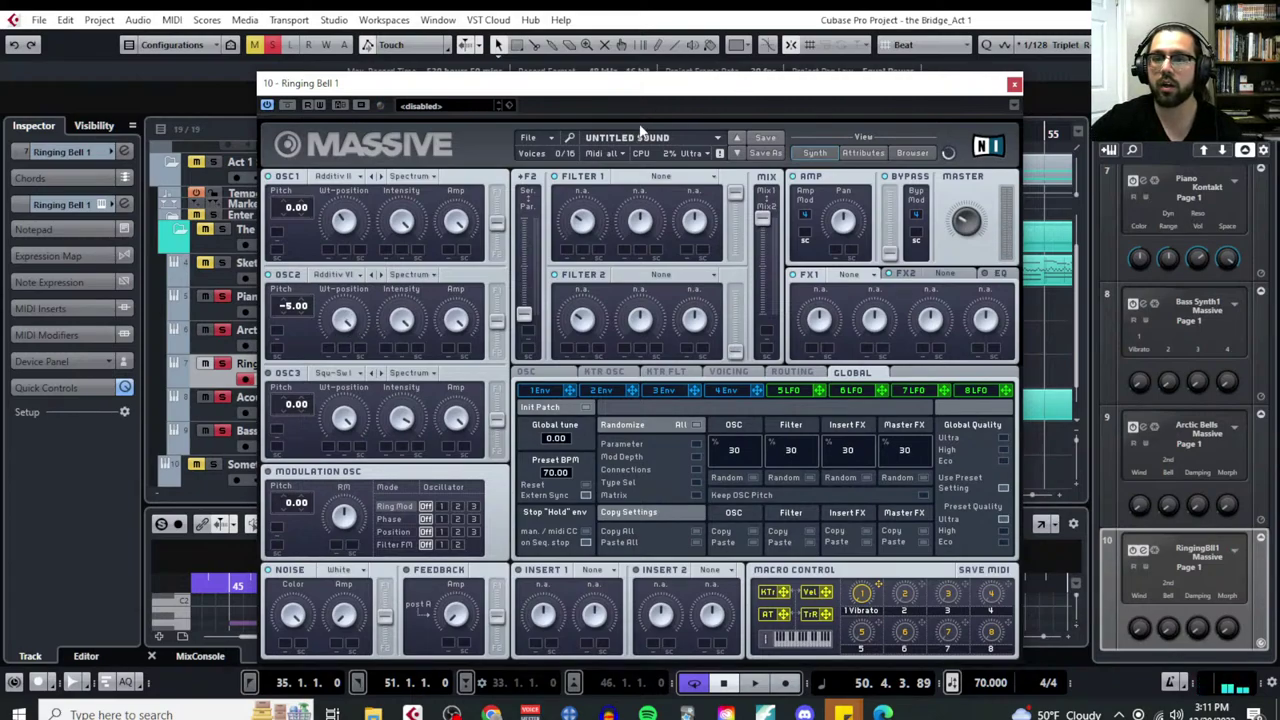
key("ctrl+w")
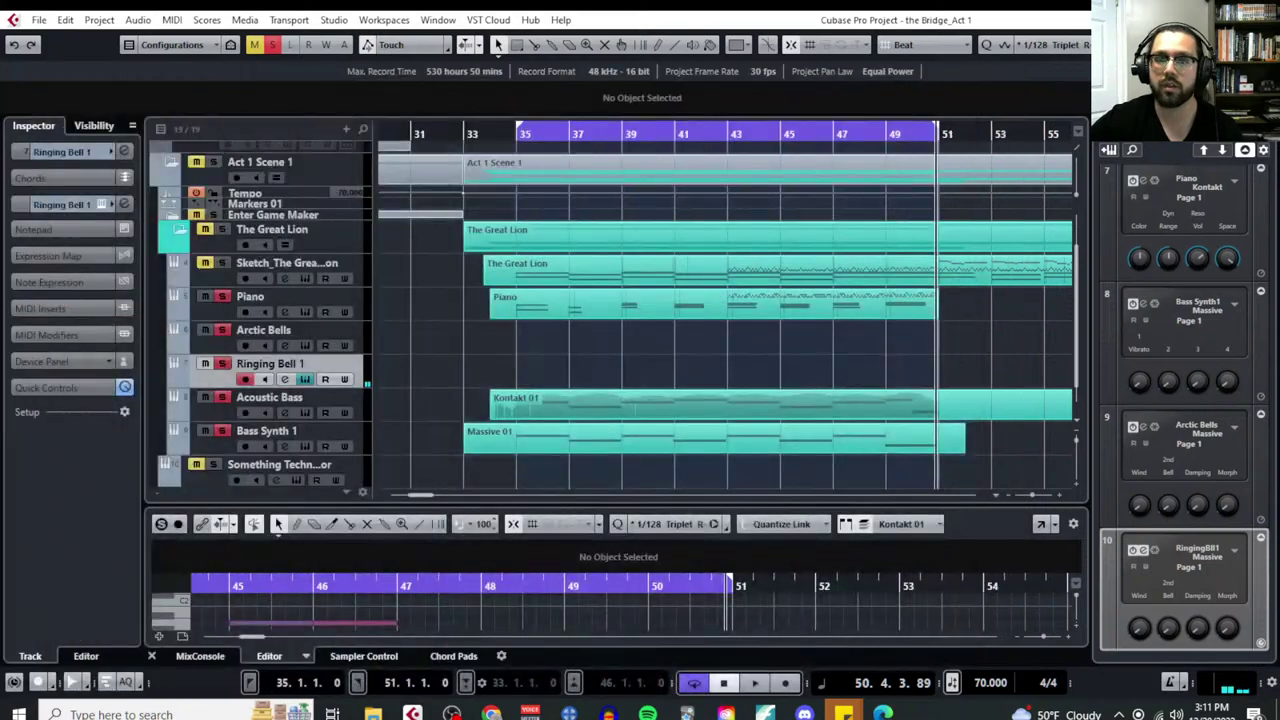
Compare the Arctic Bells synth settings with those of Ringing Bell 1
left_click(305, 345)
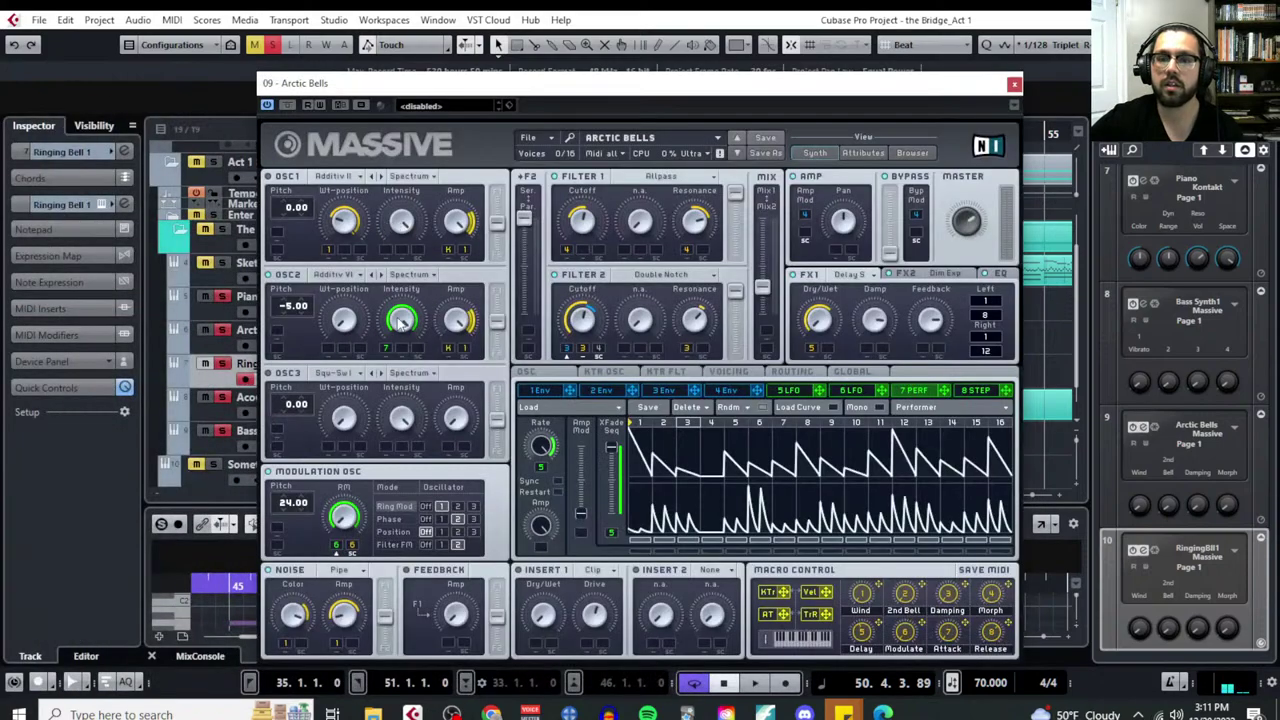
left_click(101, 204)
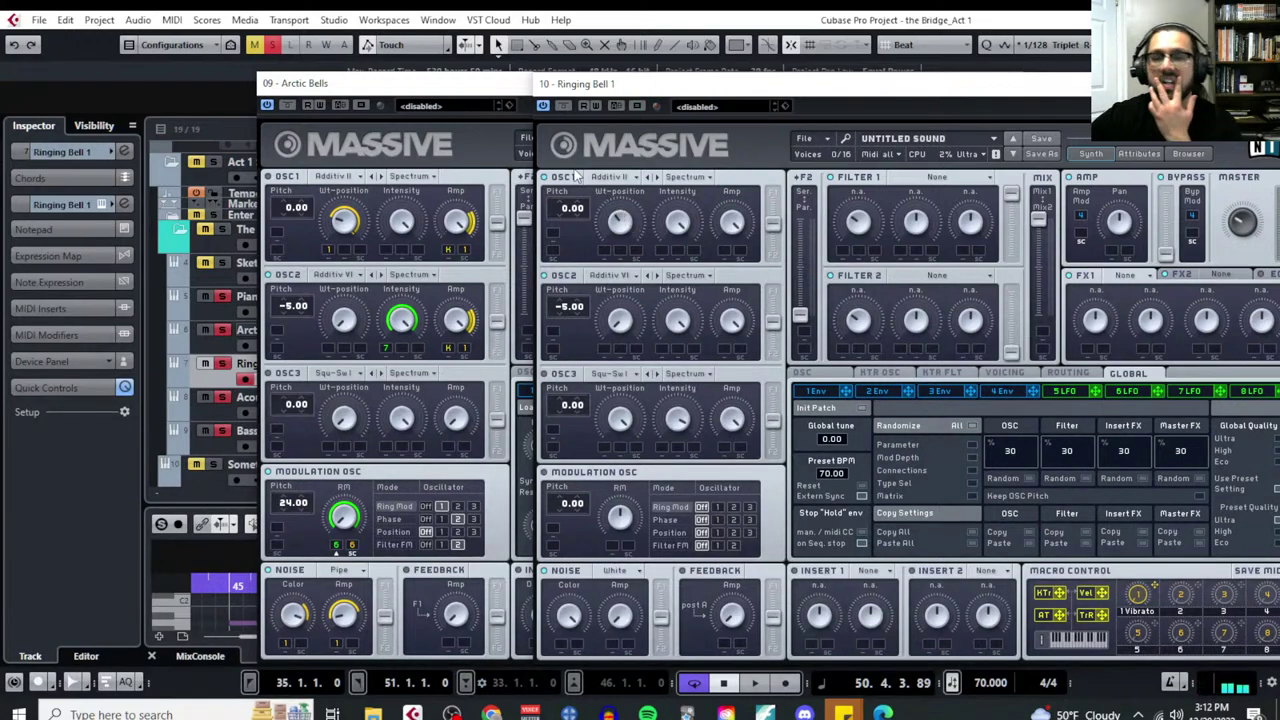
left_click(505, 105)
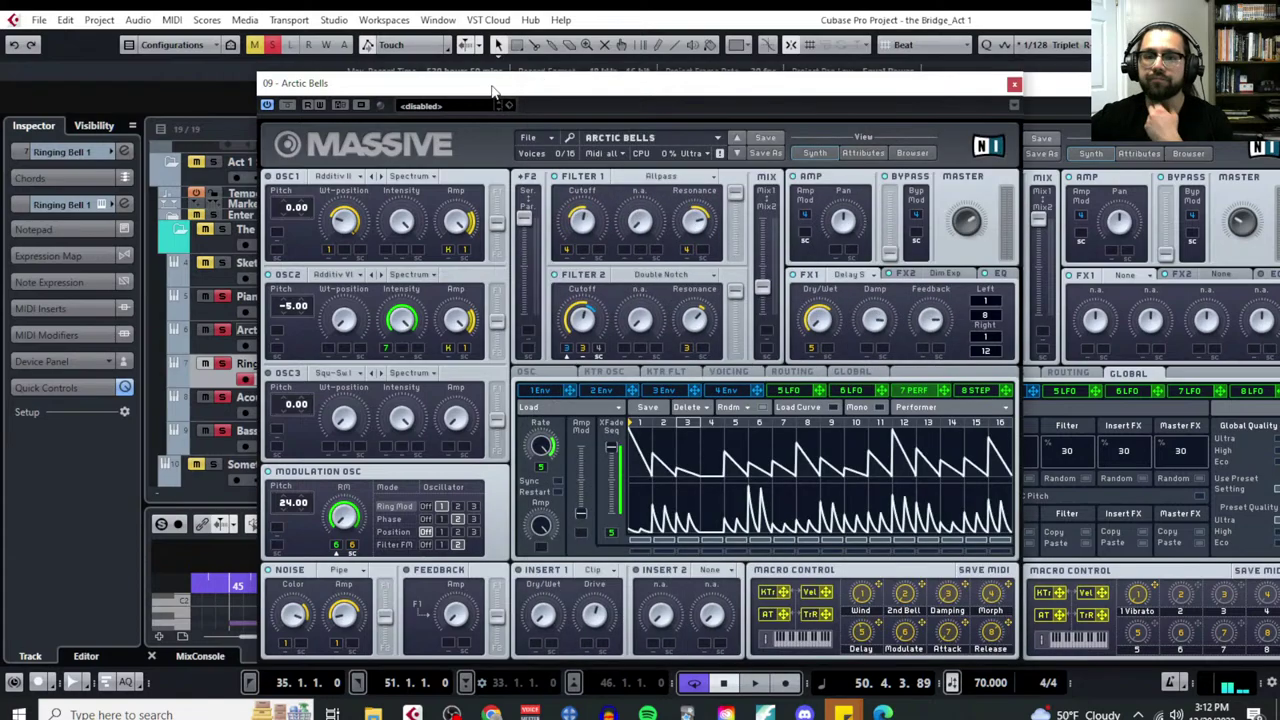
left_click(1017, 87)
left_click_drag(927, 87, 743, 80)
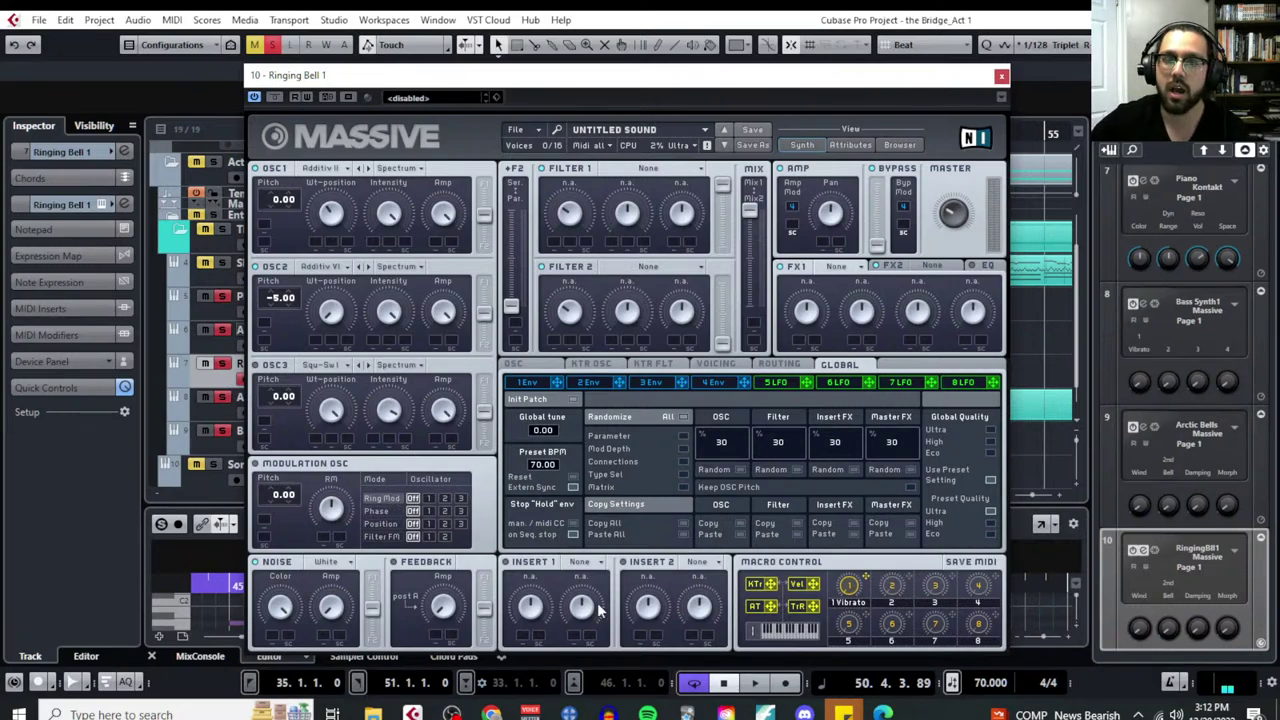
key("ctrl+w")
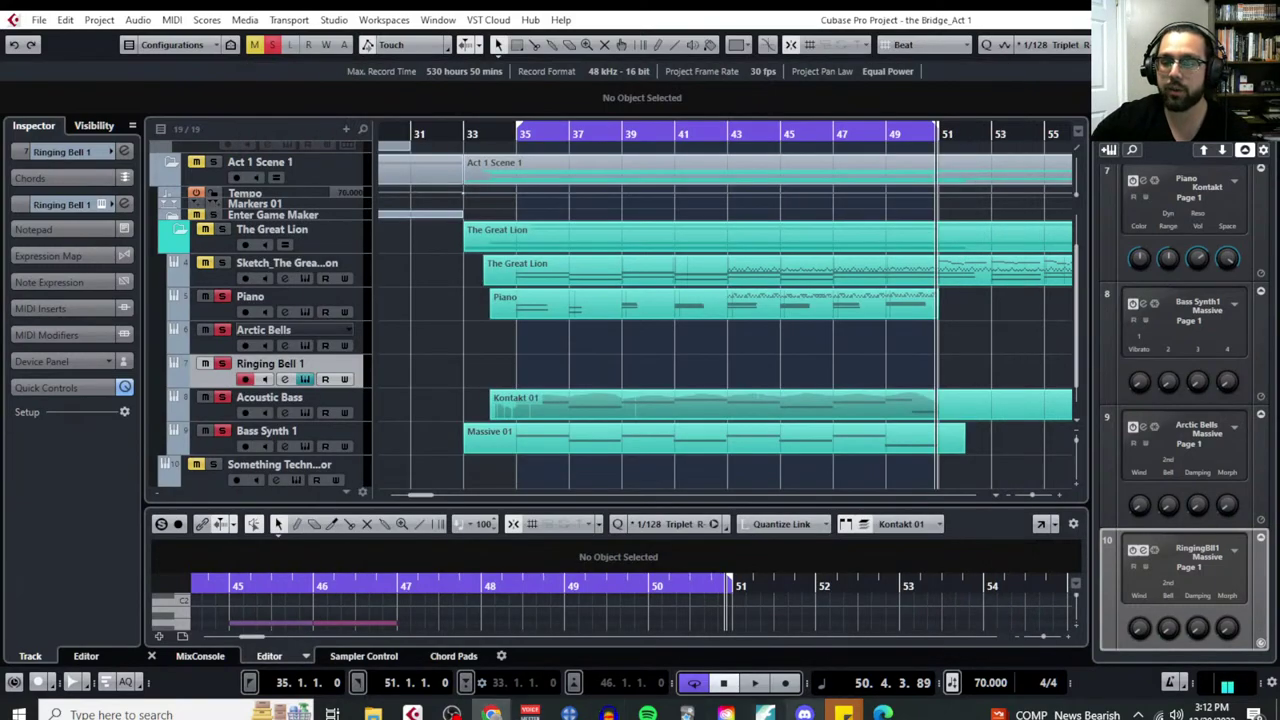
Arrange the Arctic Bells and Ringing Bell 1 synth windows side by side so both oscillator sections can be seen
left_click(304, 345)
left_click_drag(514, 84, 388, 86)
left_click(605, 72)
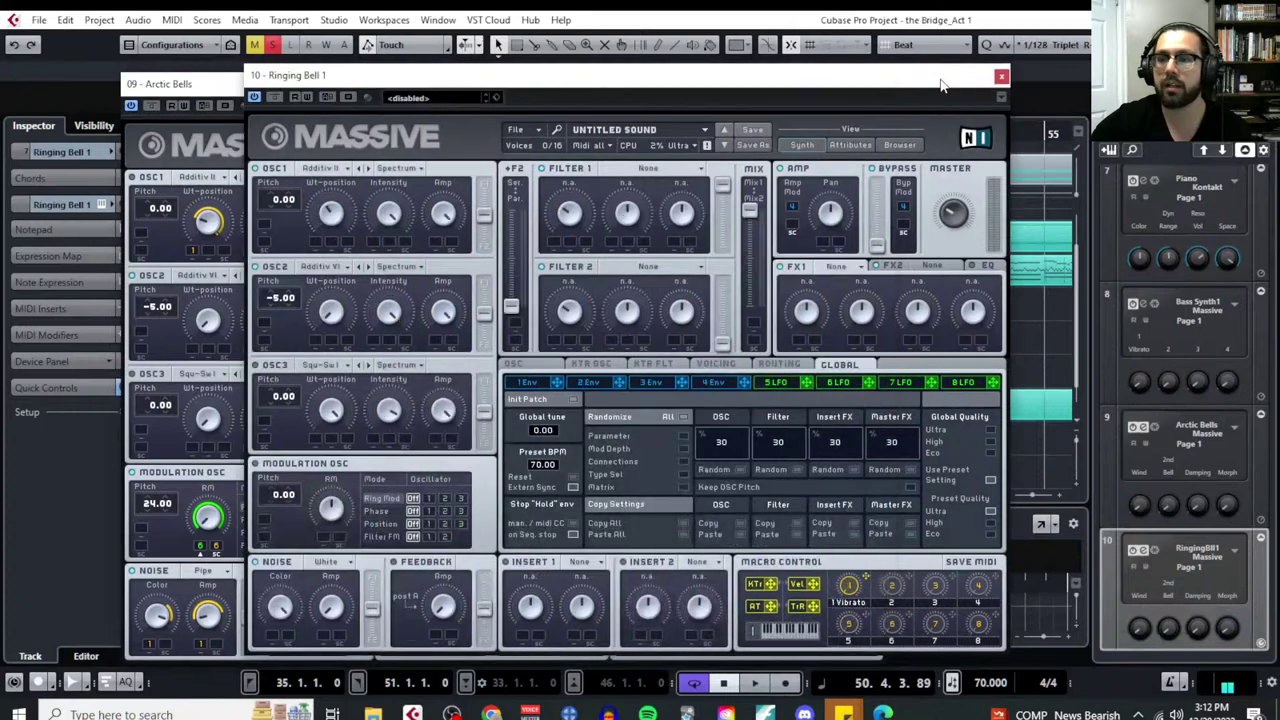
left_click_drag(538, 78, 663, 83)
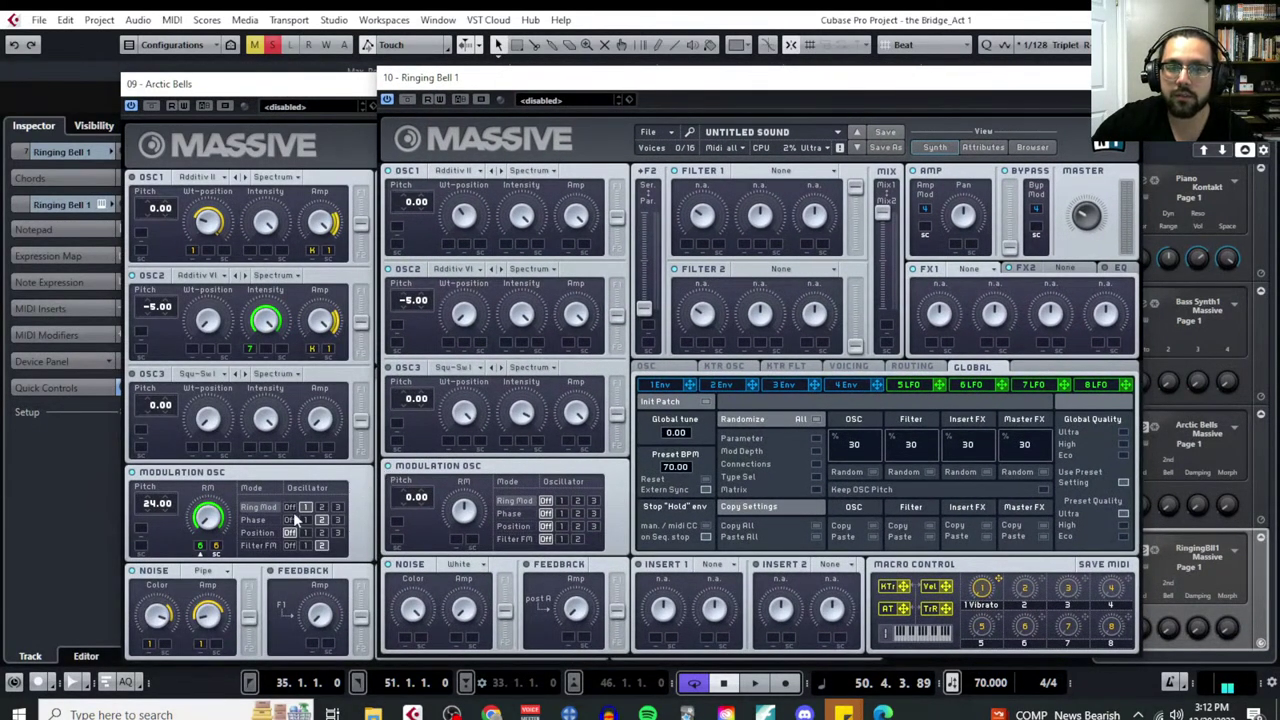
In Ringing Bell 1's modulation oscillator, assign Ring Mod to oscillator 1 and Phase to oscillator 2, checking against Arctic Bells
left_click(562, 500)
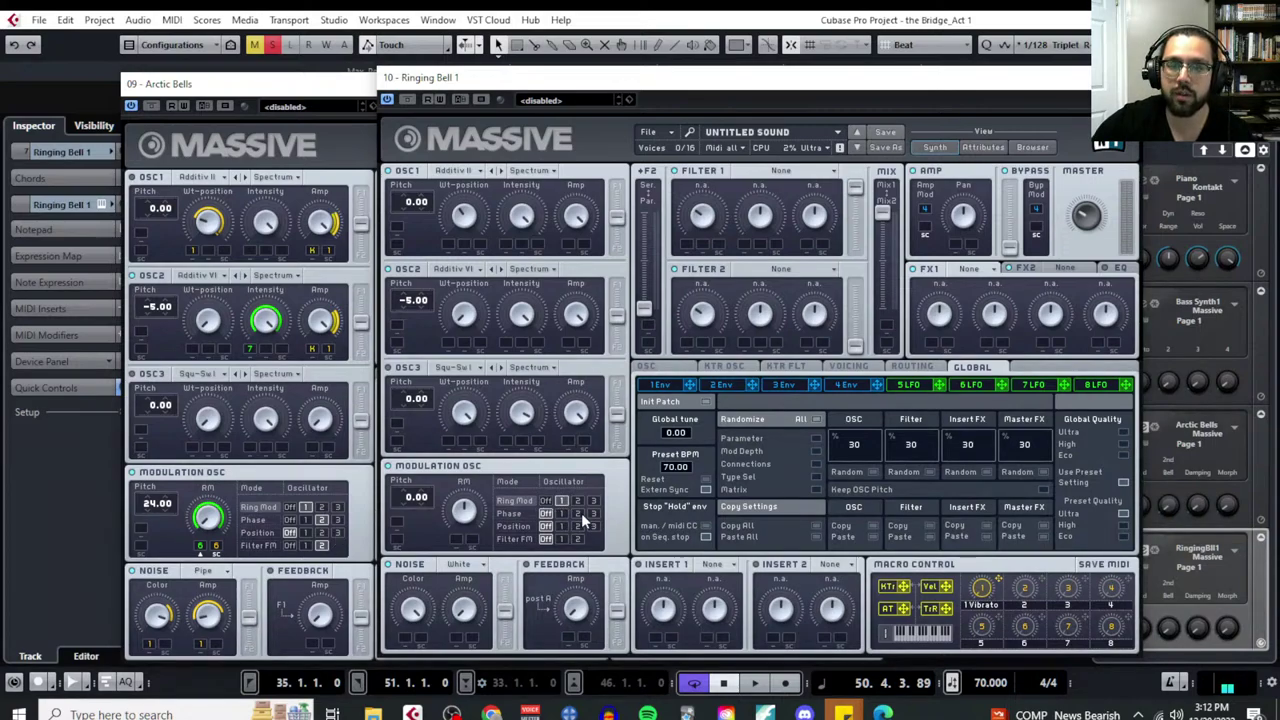
left_click(578, 513)
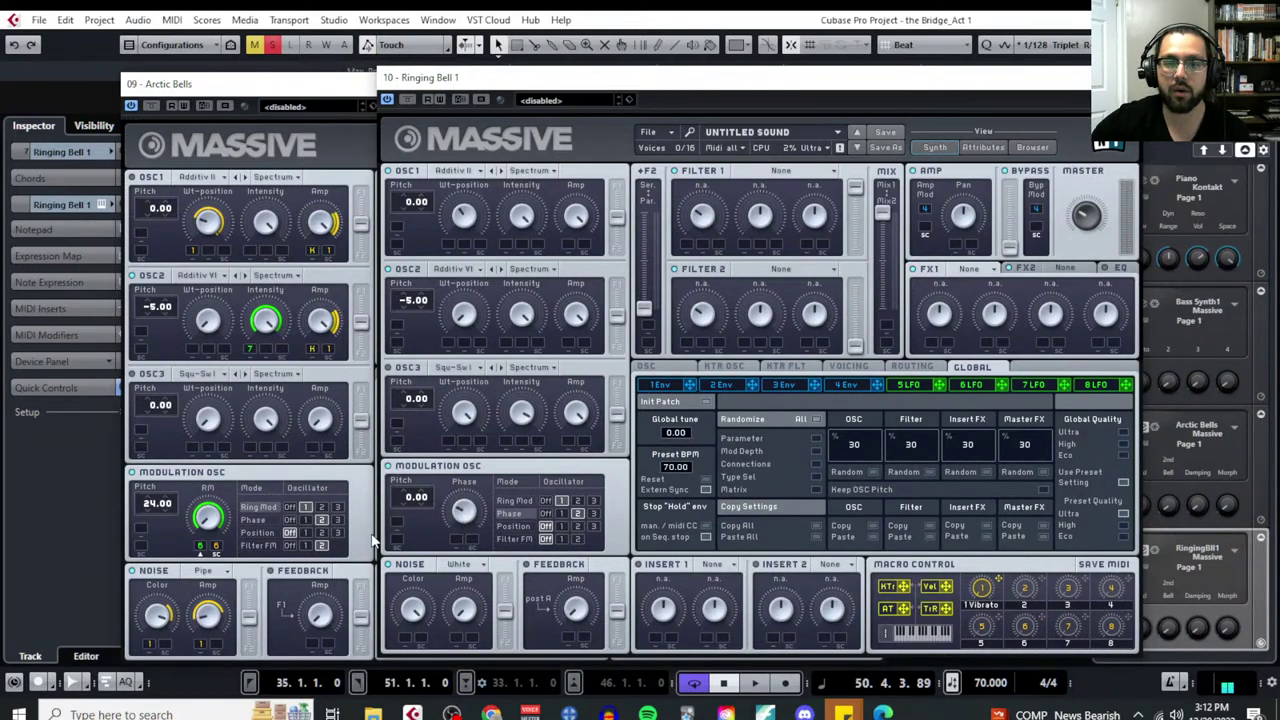
left_click(254, 512)
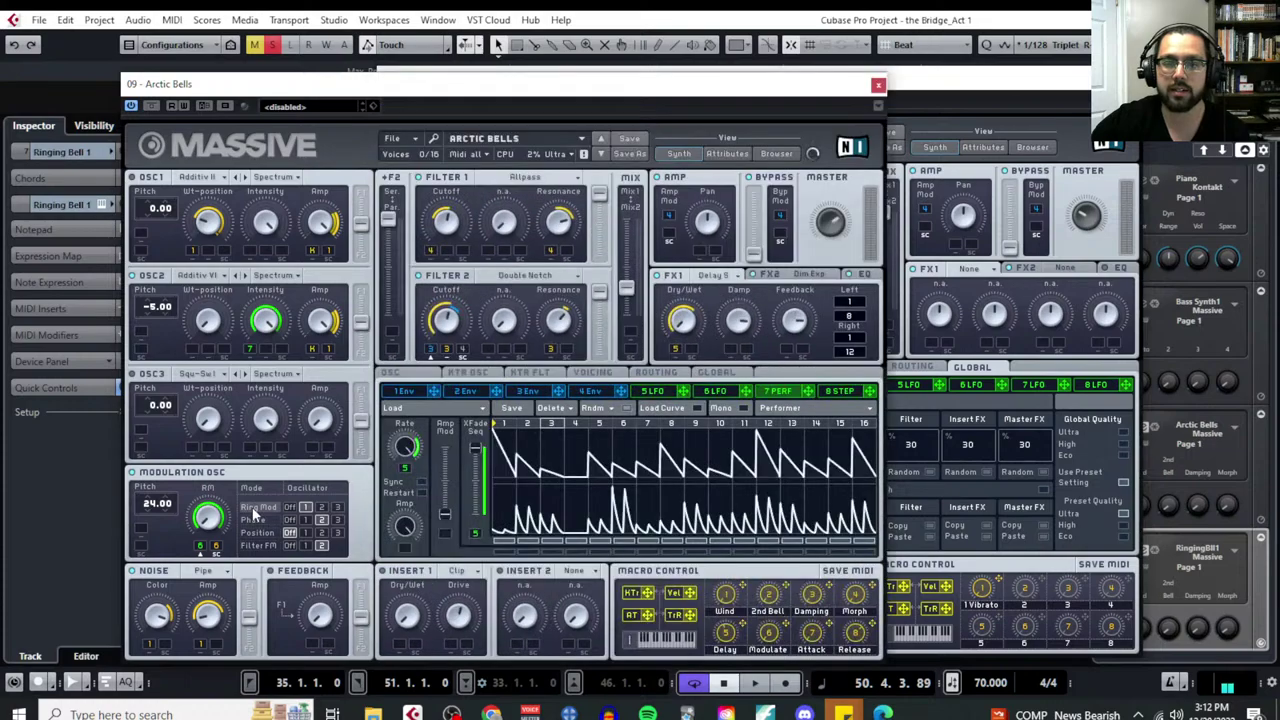
left_click(1030, 97)
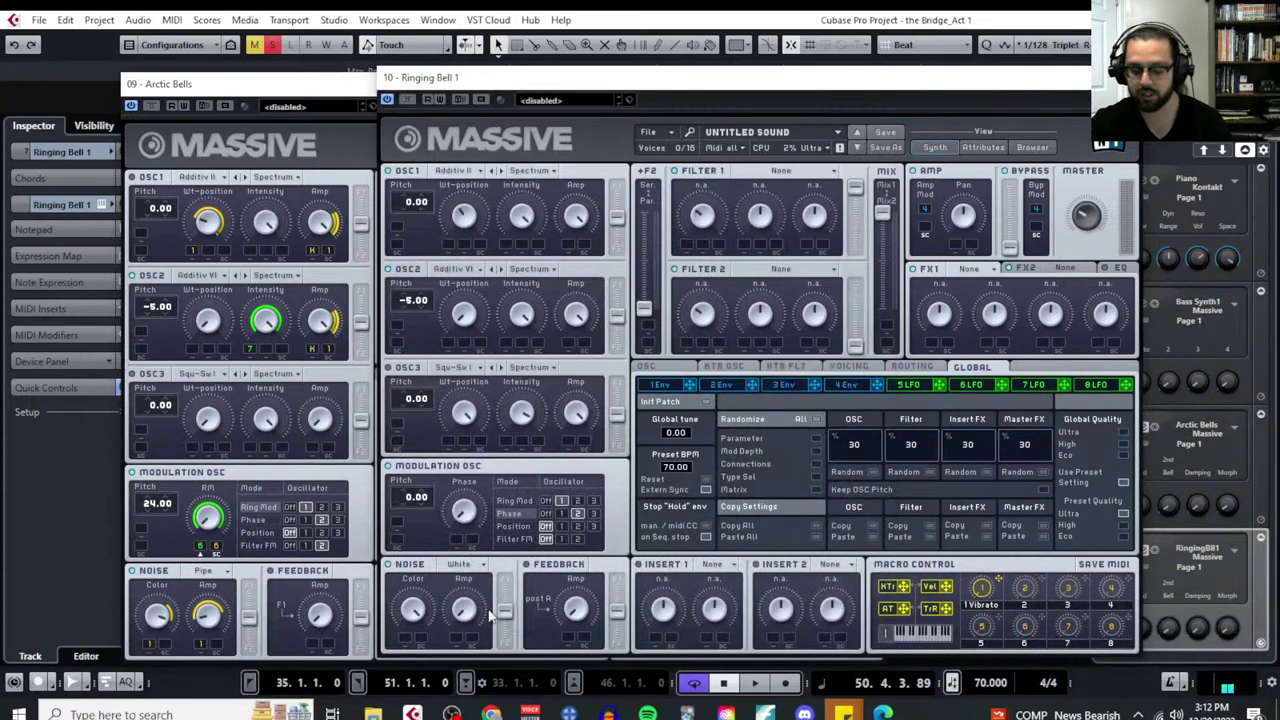
left_click(282, 563)
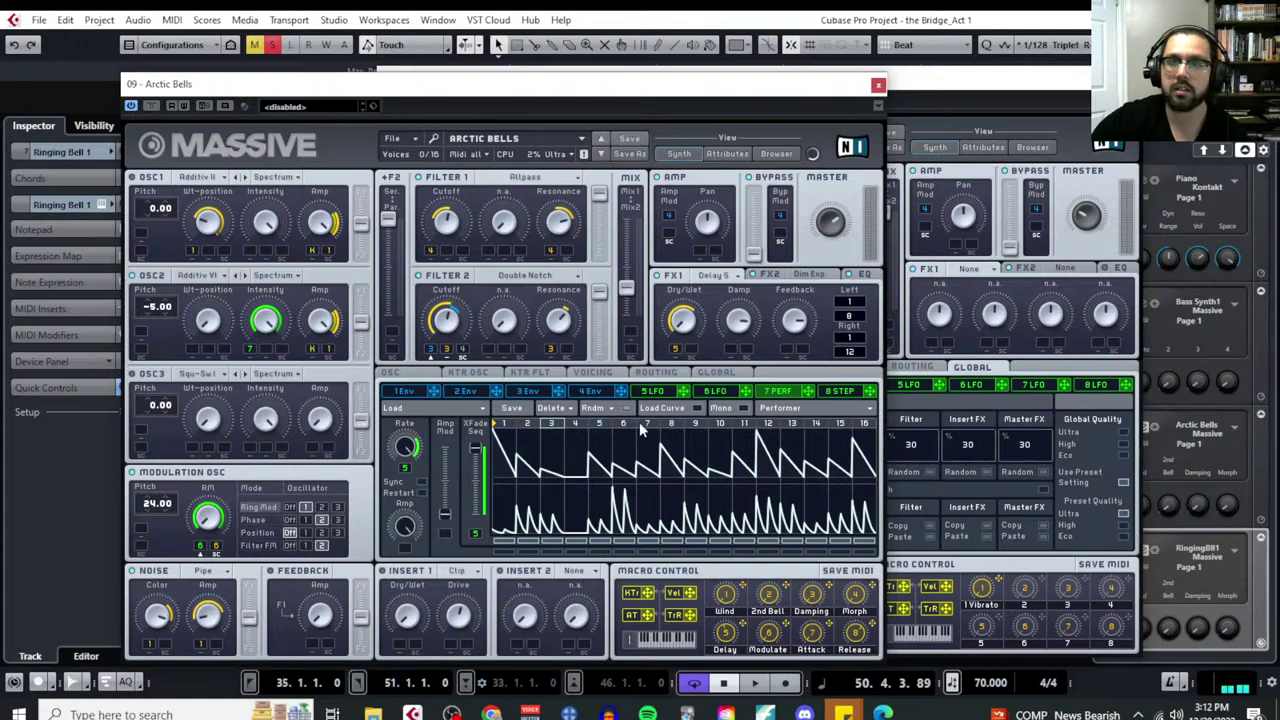
Copy Arctic Bells' LFO 6 settings into Ringing Bell 1's LFO 6 and set its modulation oscillator pitch to 24.00
left_click(716, 392)
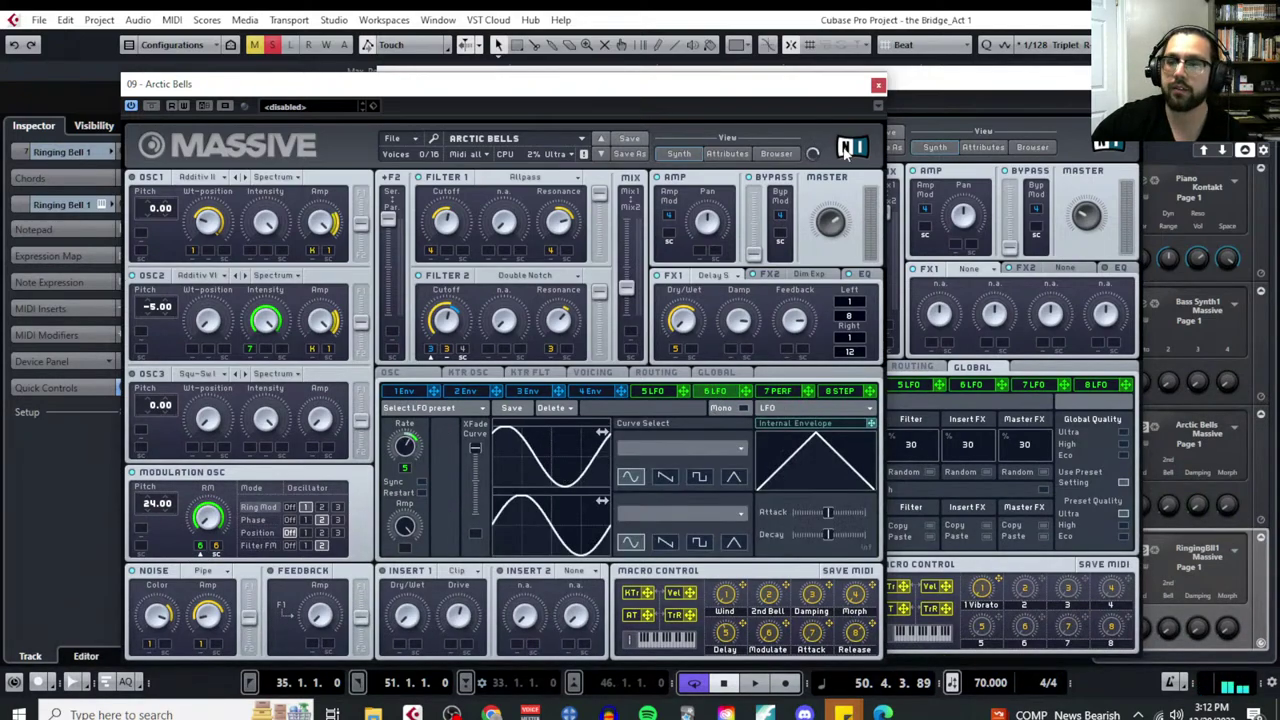
left_click(998, 84)
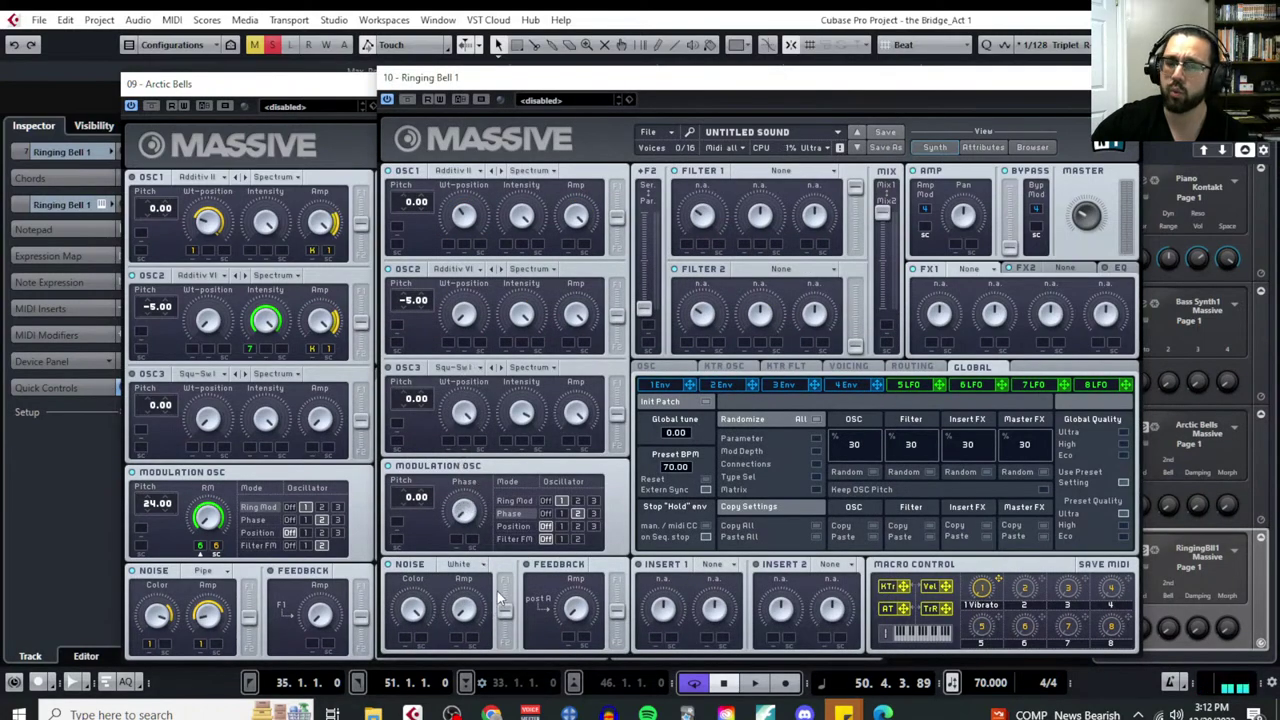
left_click(280, 478)
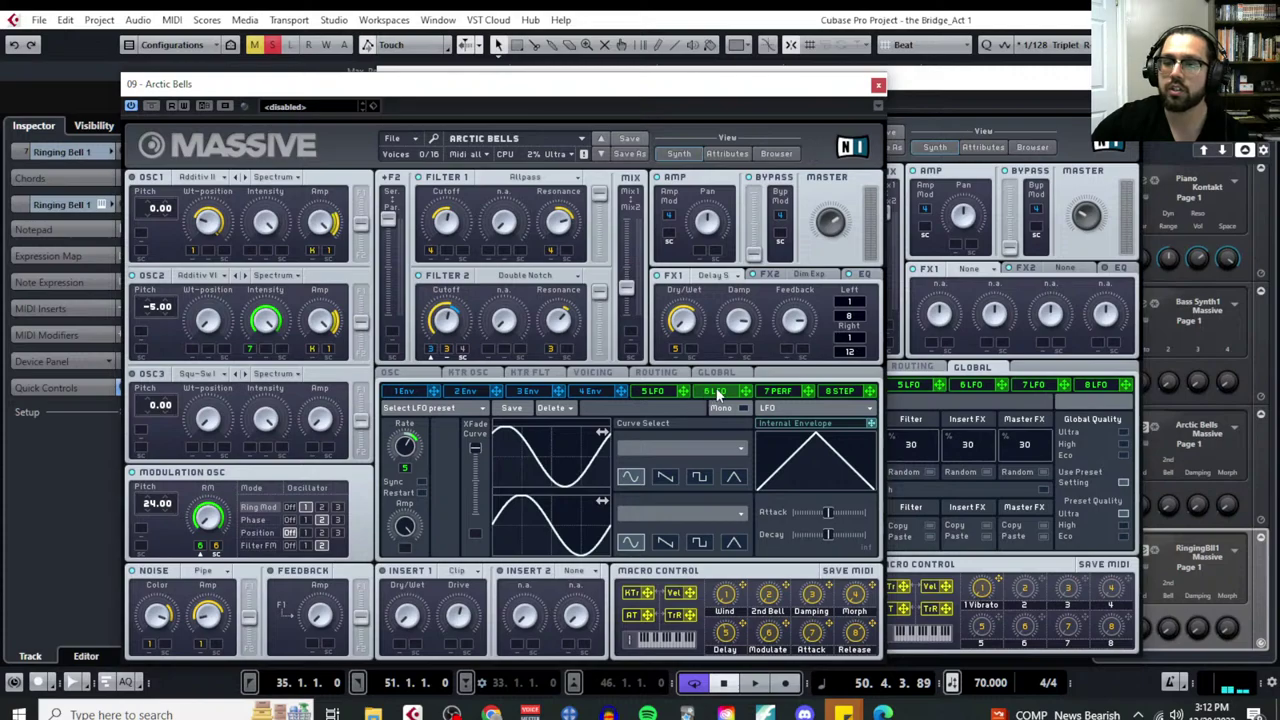
left_click(481, 406)
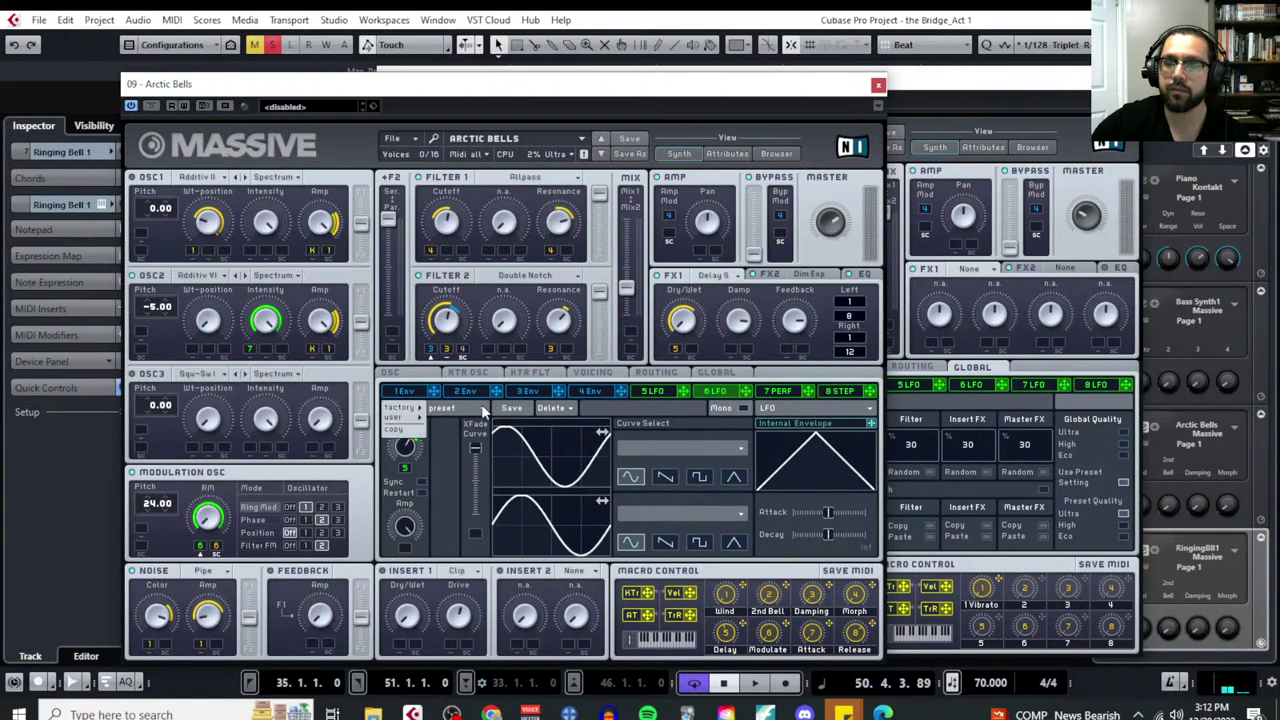
mouse_move(410, 420)
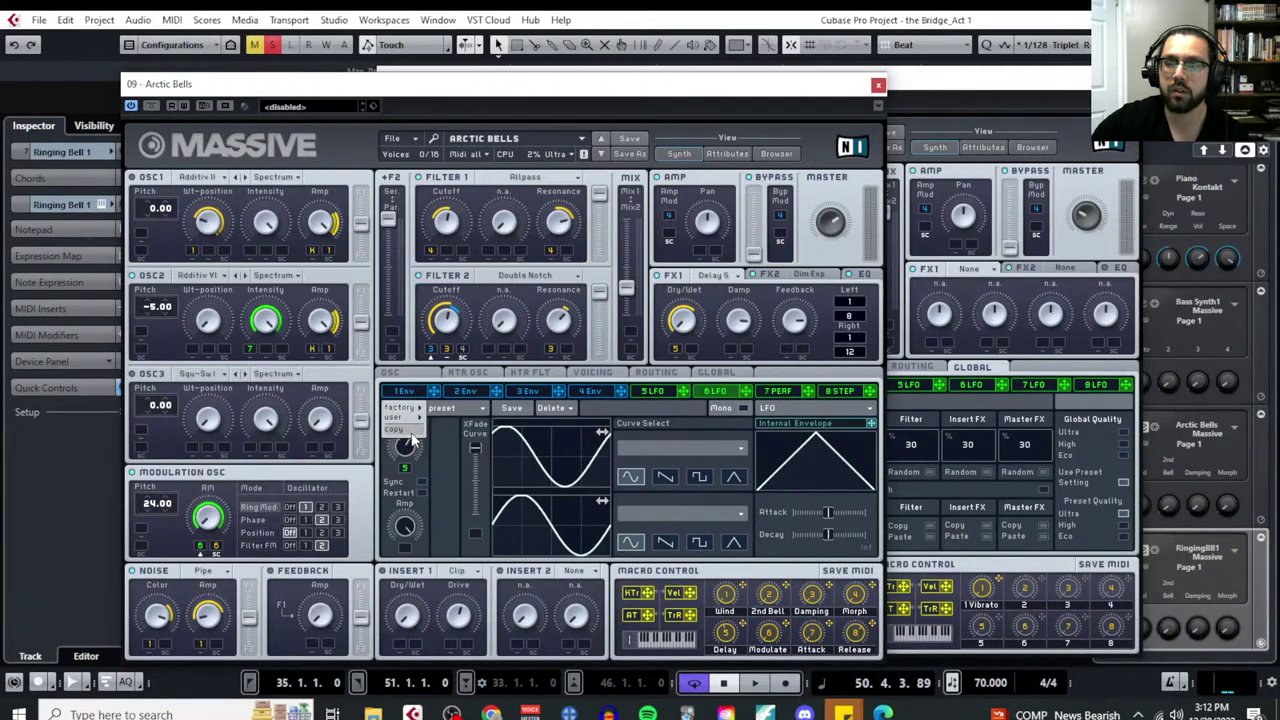
left_click(1030, 92)
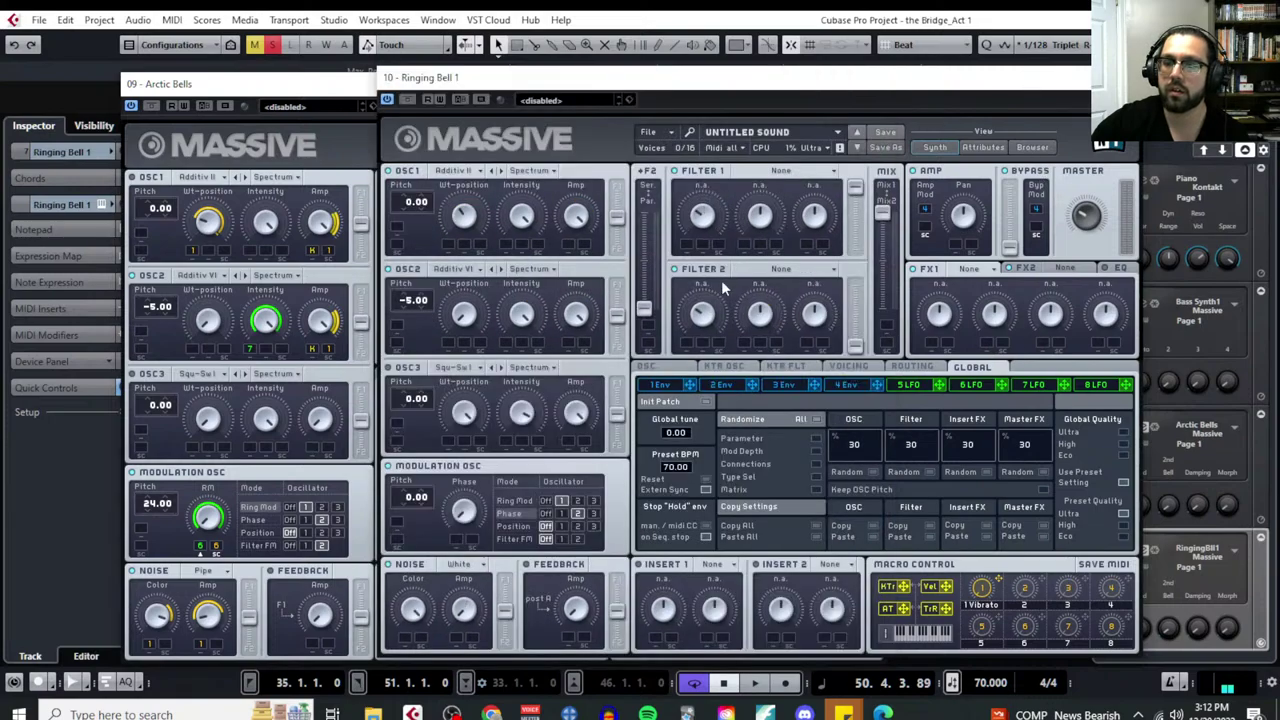
left_click(979, 384)
left_click(732, 409)
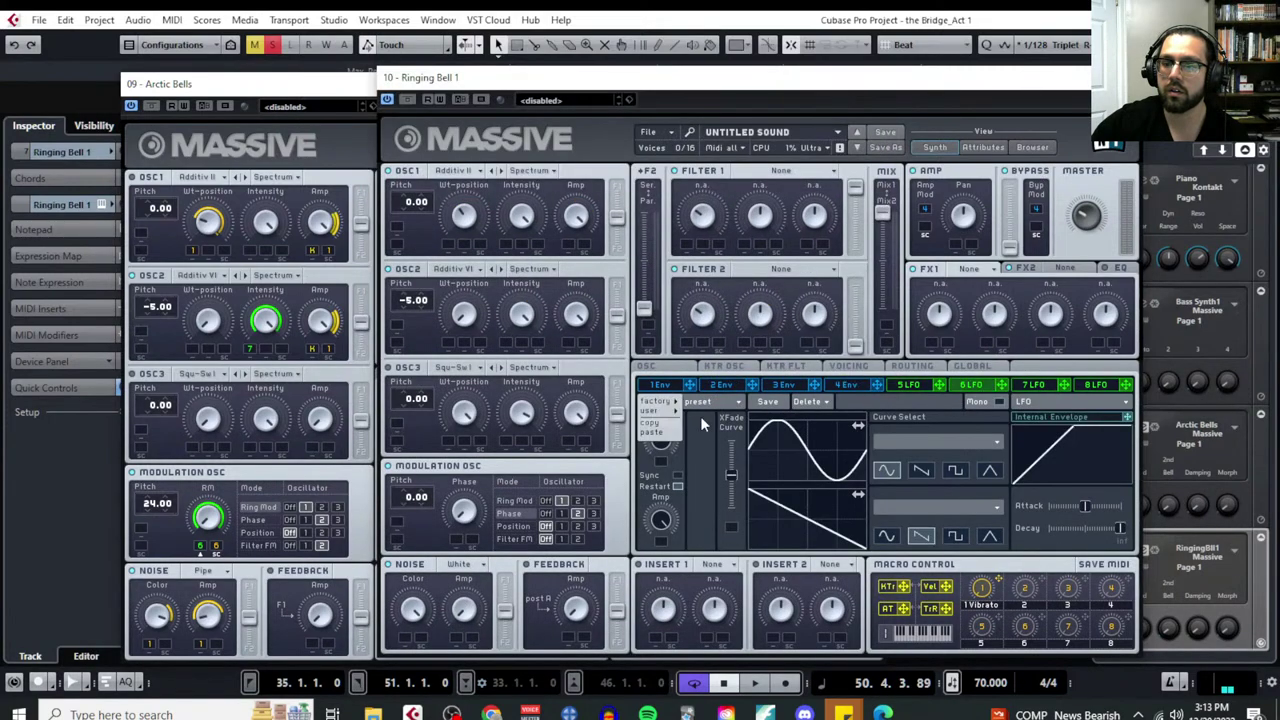
left_click(662, 434)
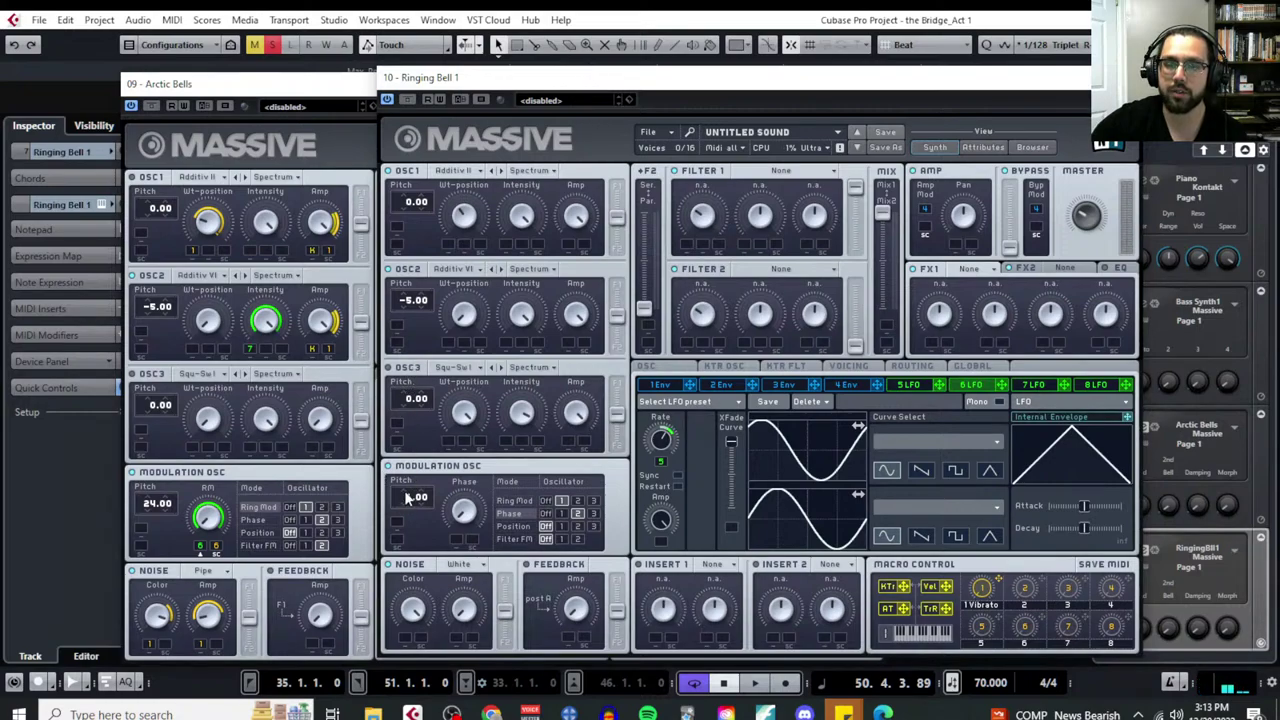
left_click_drag(408, 498, 410, 450)
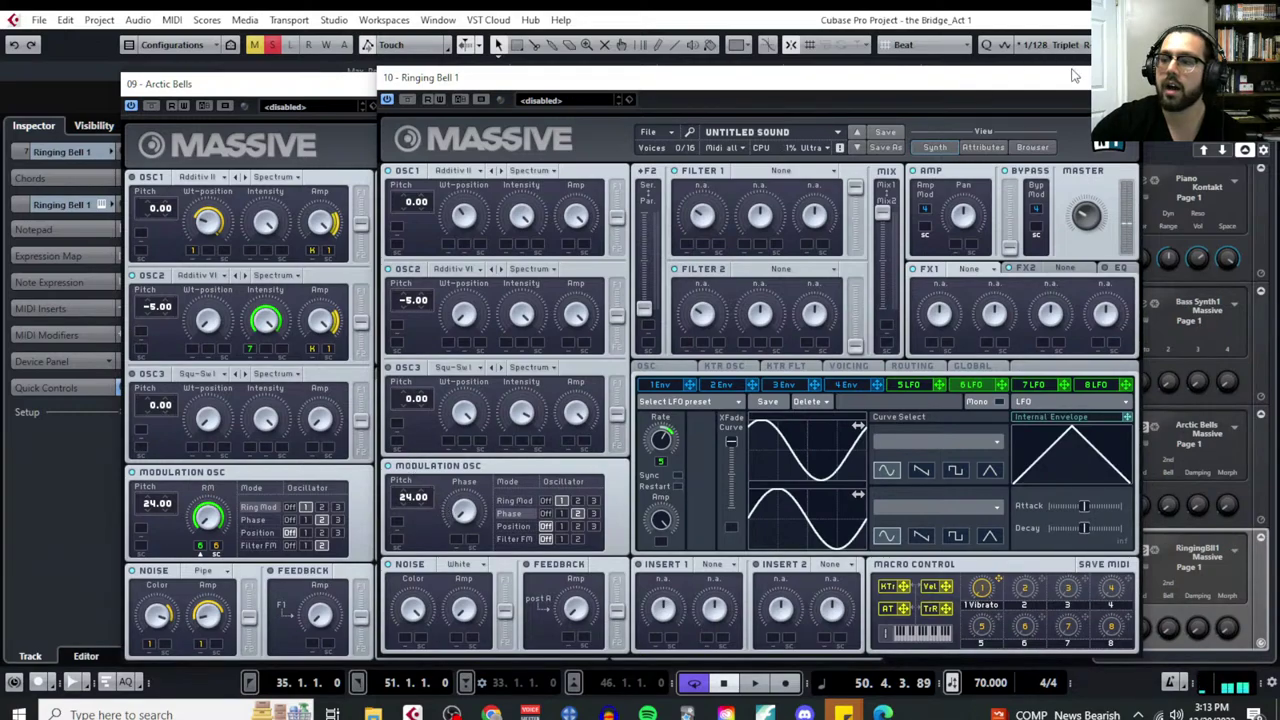
Audition the Arctic Bells track and examine its envelope 4 and envelope 2 settings
left_click(1131, 77)
left_click_drag(405, 83, 736, 85)
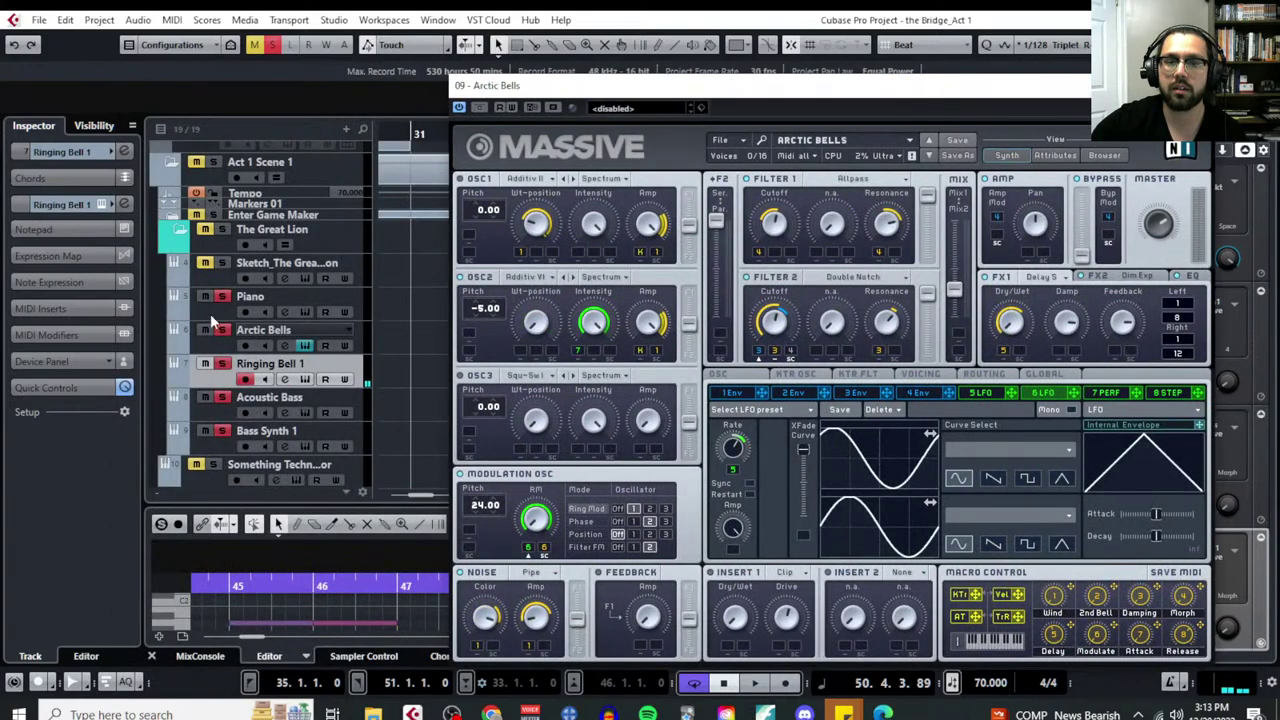
left_click(219, 346)
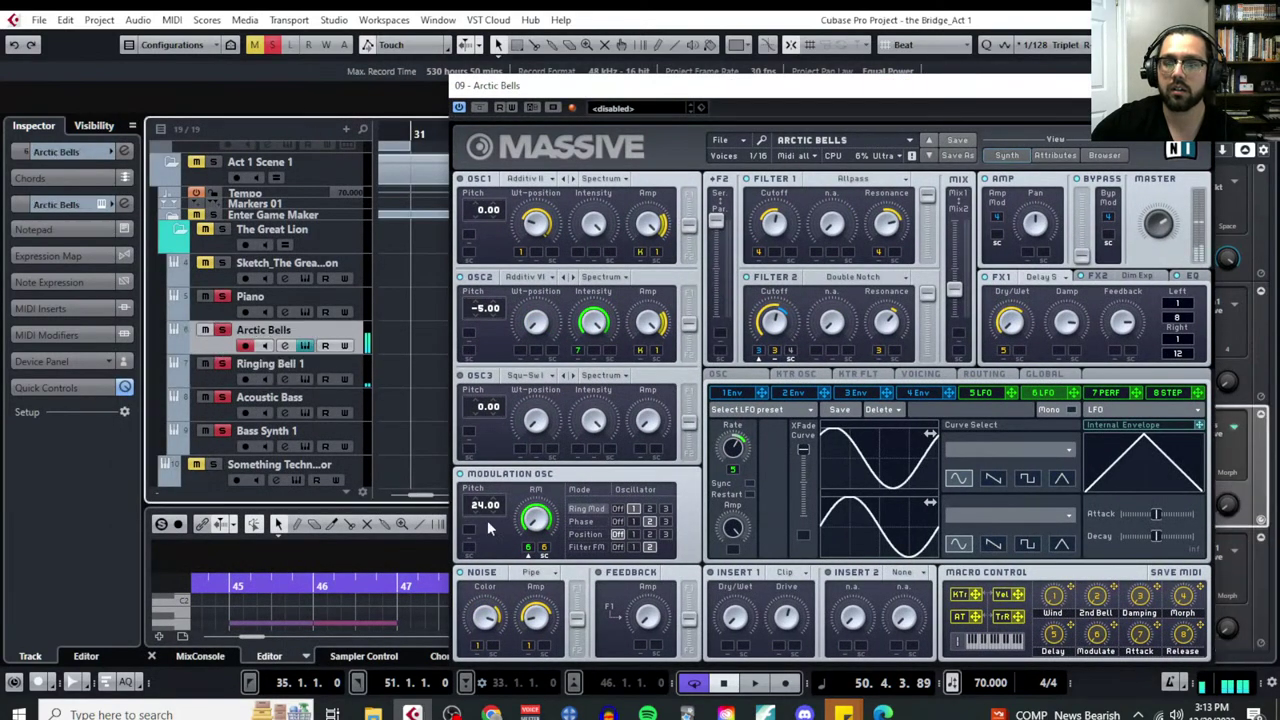
left_click(920, 394)
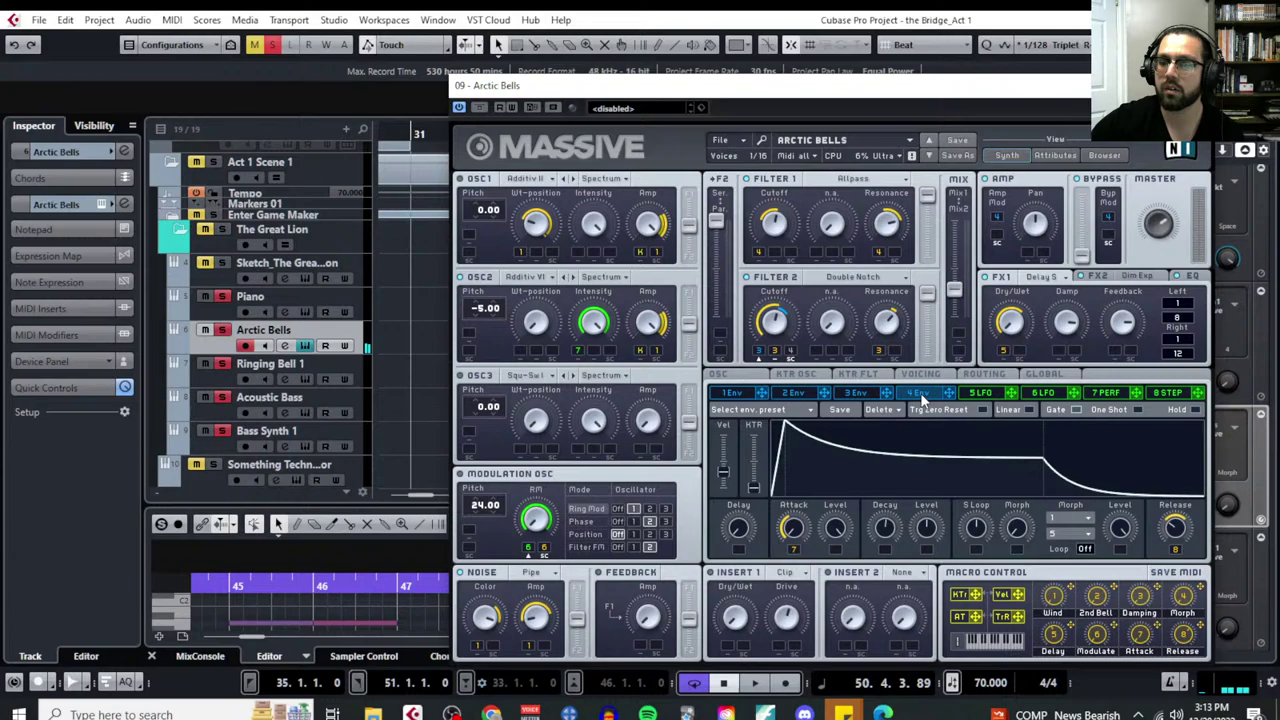
left_click(782, 394)
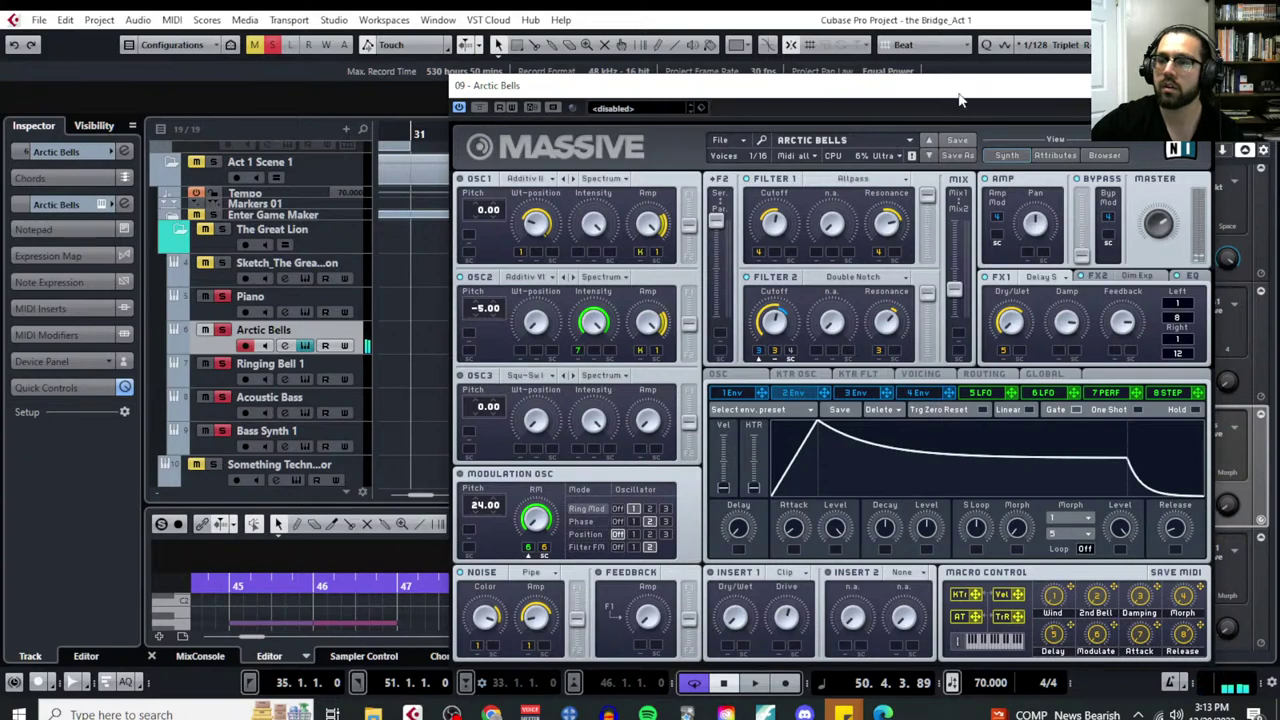
left_click_drag(967, 91, 510, 90)
left_click(631, 86)
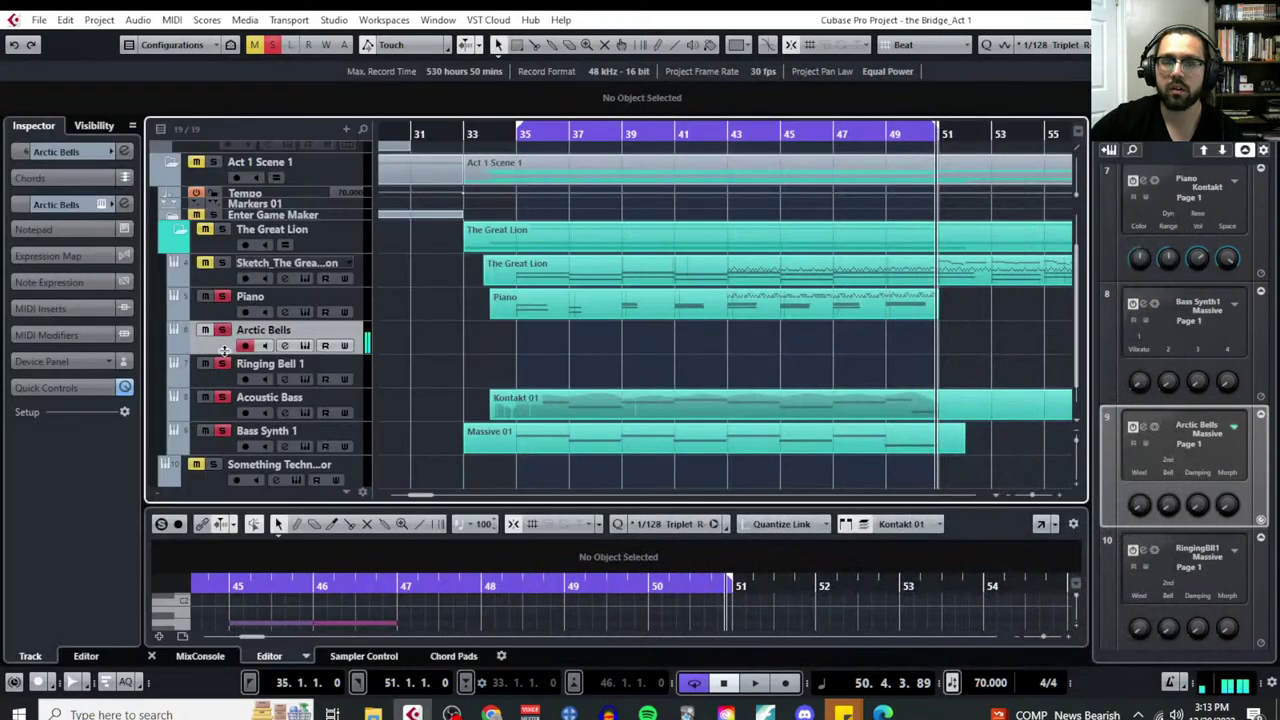
In Ringing Bell 1, slightly shorten envelope 4's attack and set filter 1 to Bandpass
left_click(304, 379)
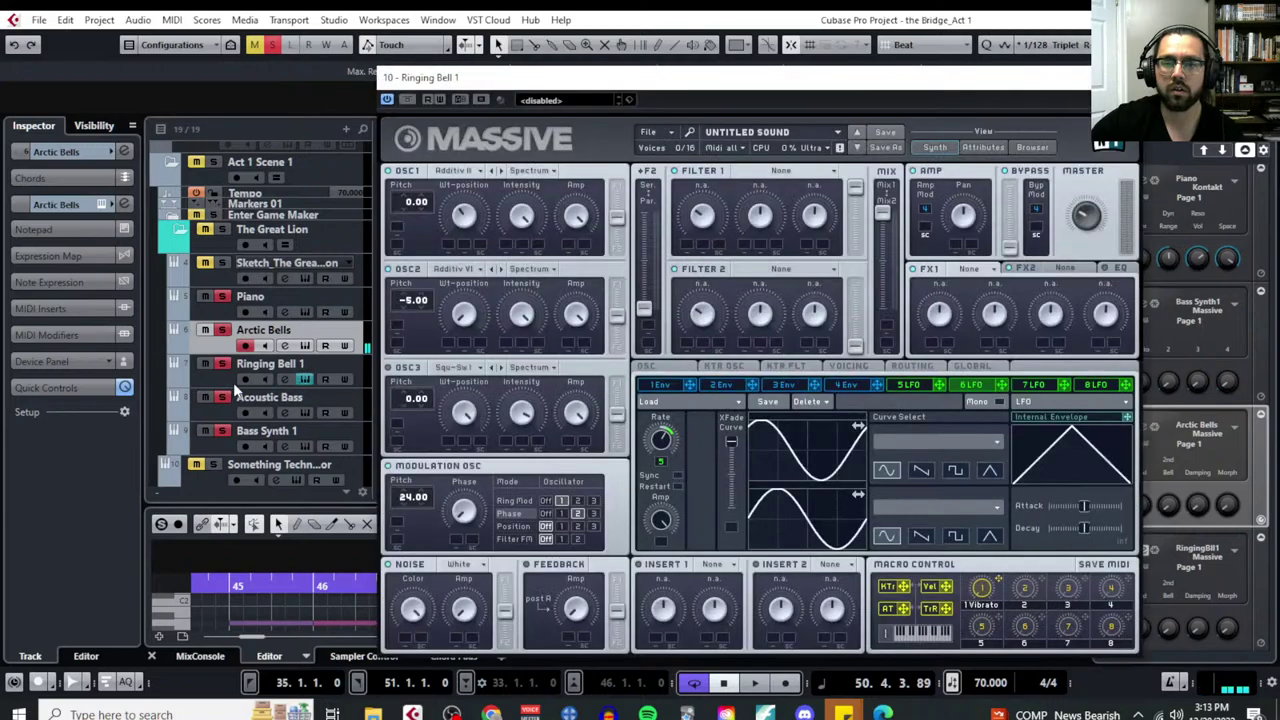
left_click(848, 385)
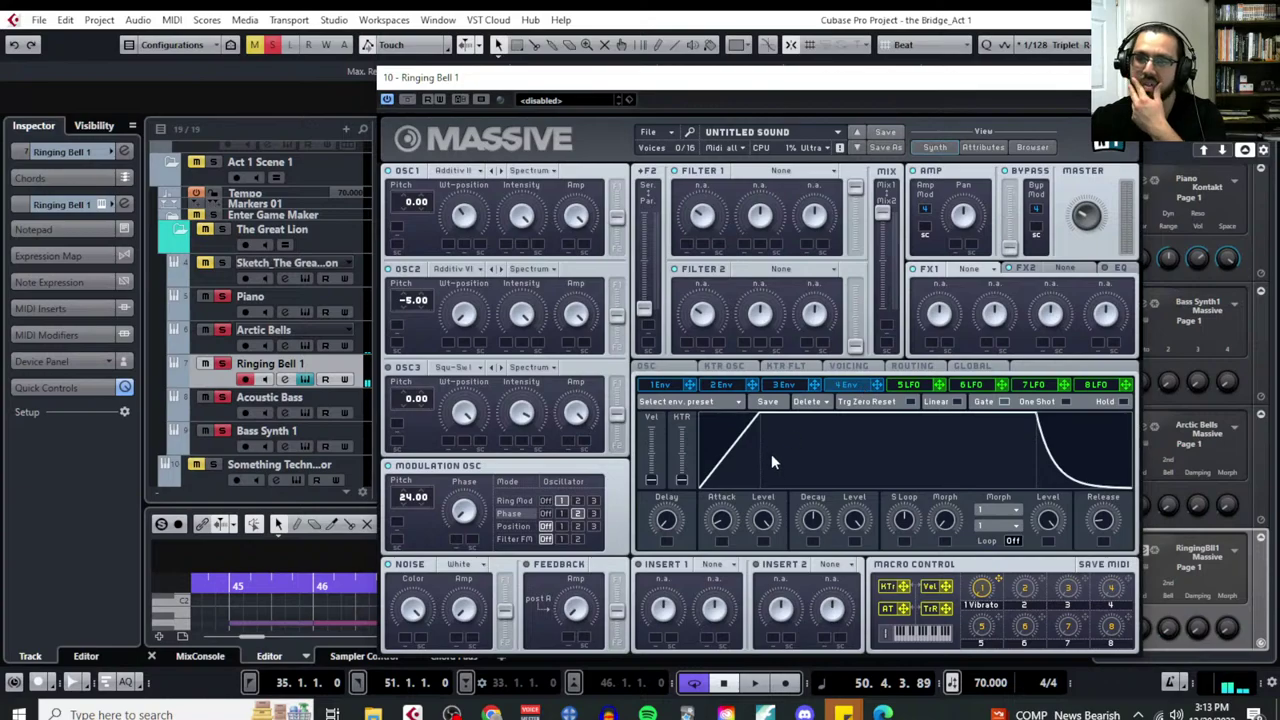
left_click_drag(722, 528, 717, 524)
left_click(762, 172)
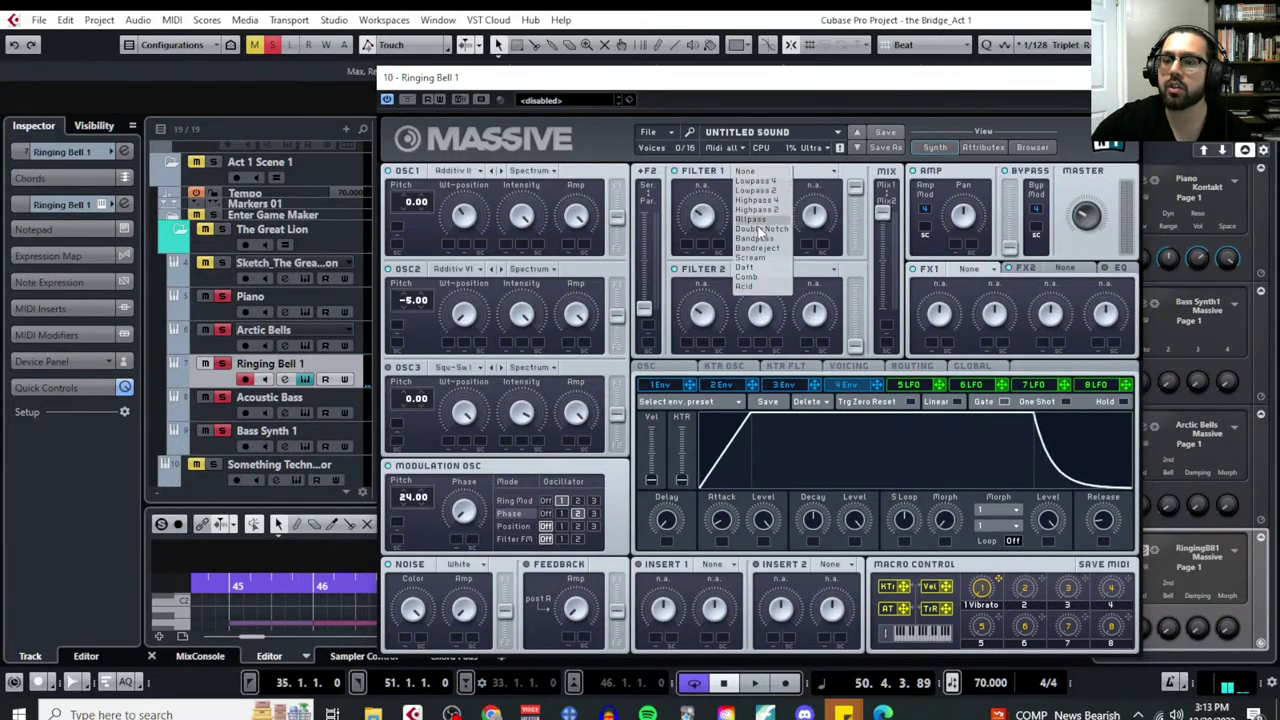
left_click(740, 238)
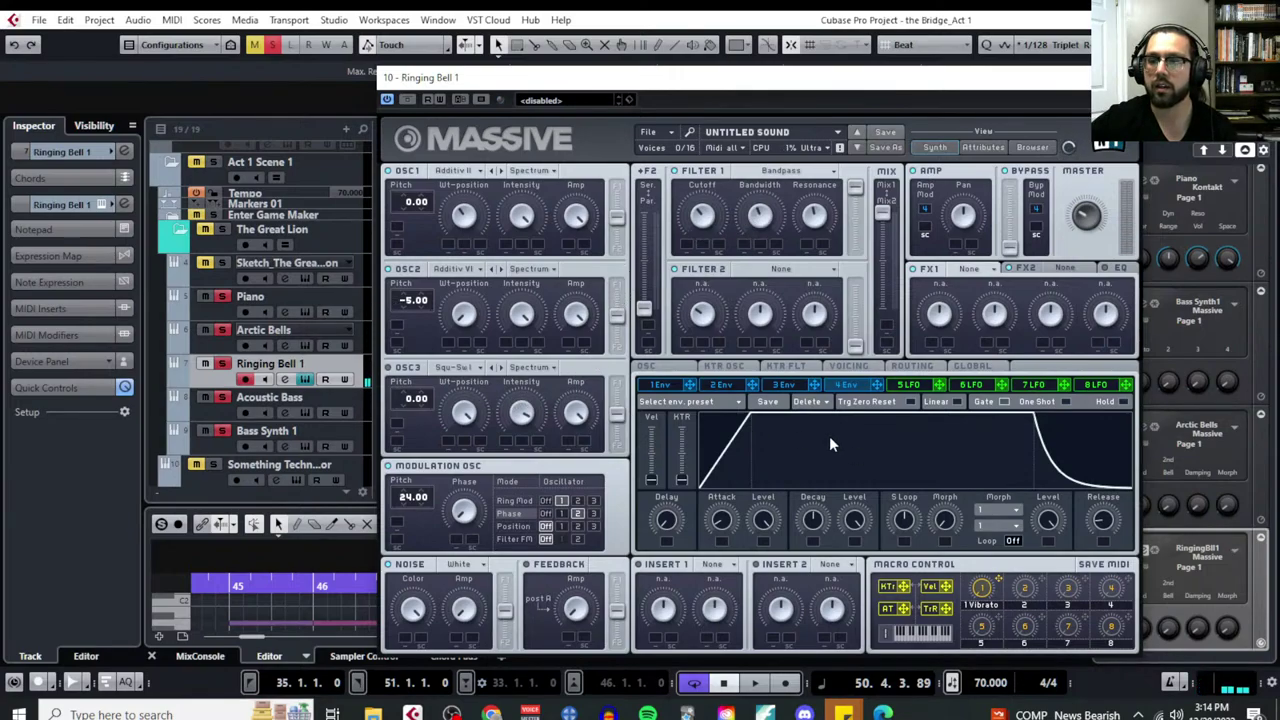
Shape Ringing Bell 1's envelope 4 with a very short attack, a zero decay level and a slightly longer decay
left_click_drag(884, 428, 780, 434)
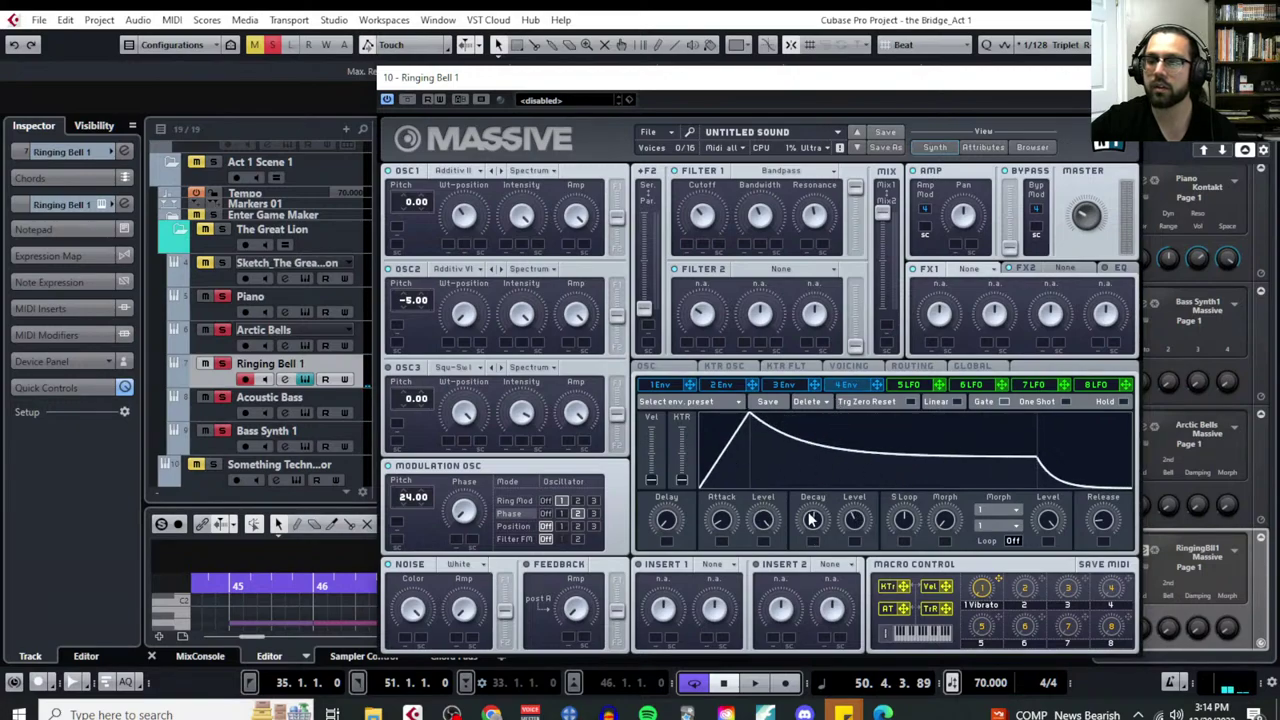
left_click_drag(720, 522, 717, 538)
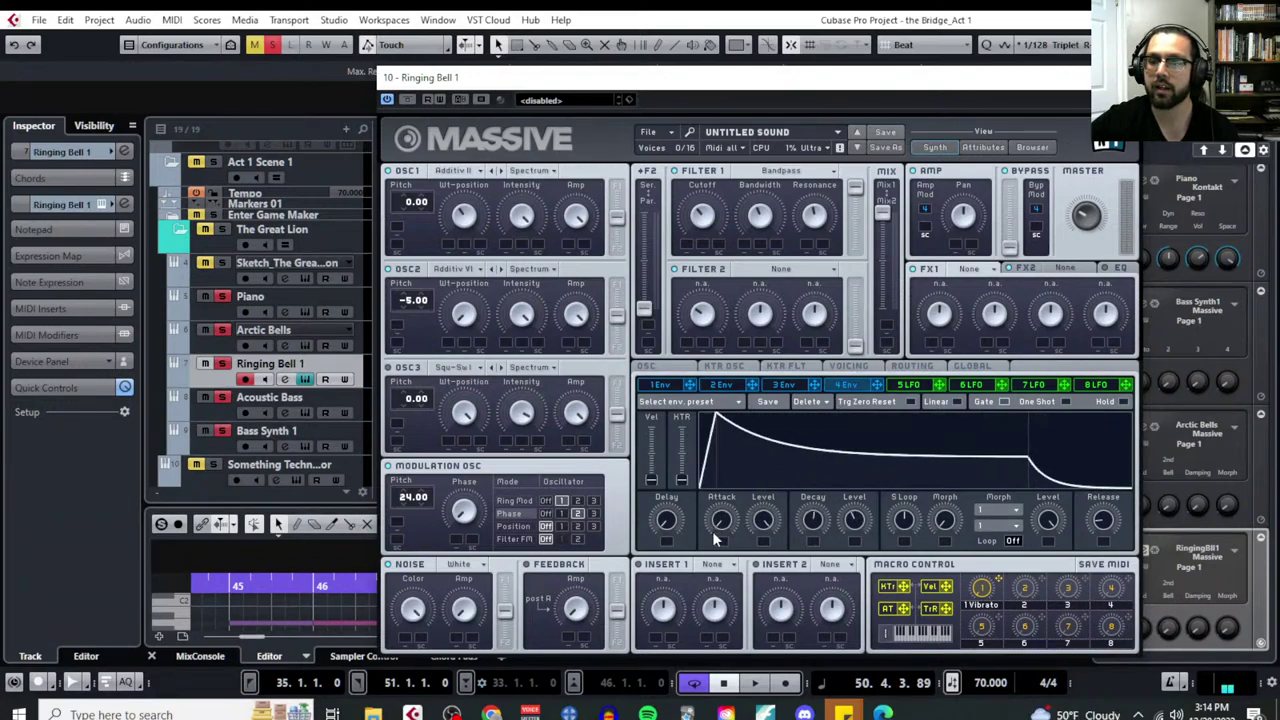
left_click_drag(856, 522, 872, 635)
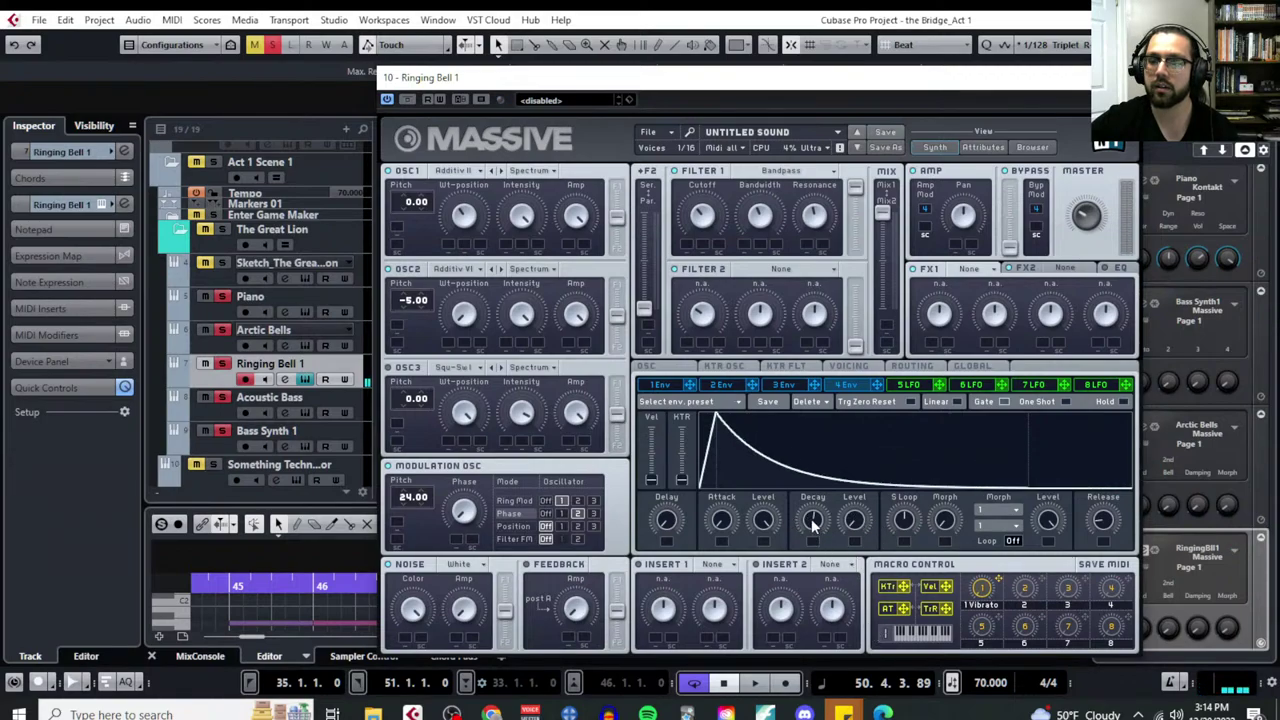
left_click_drag(813, 524, 808, 523)
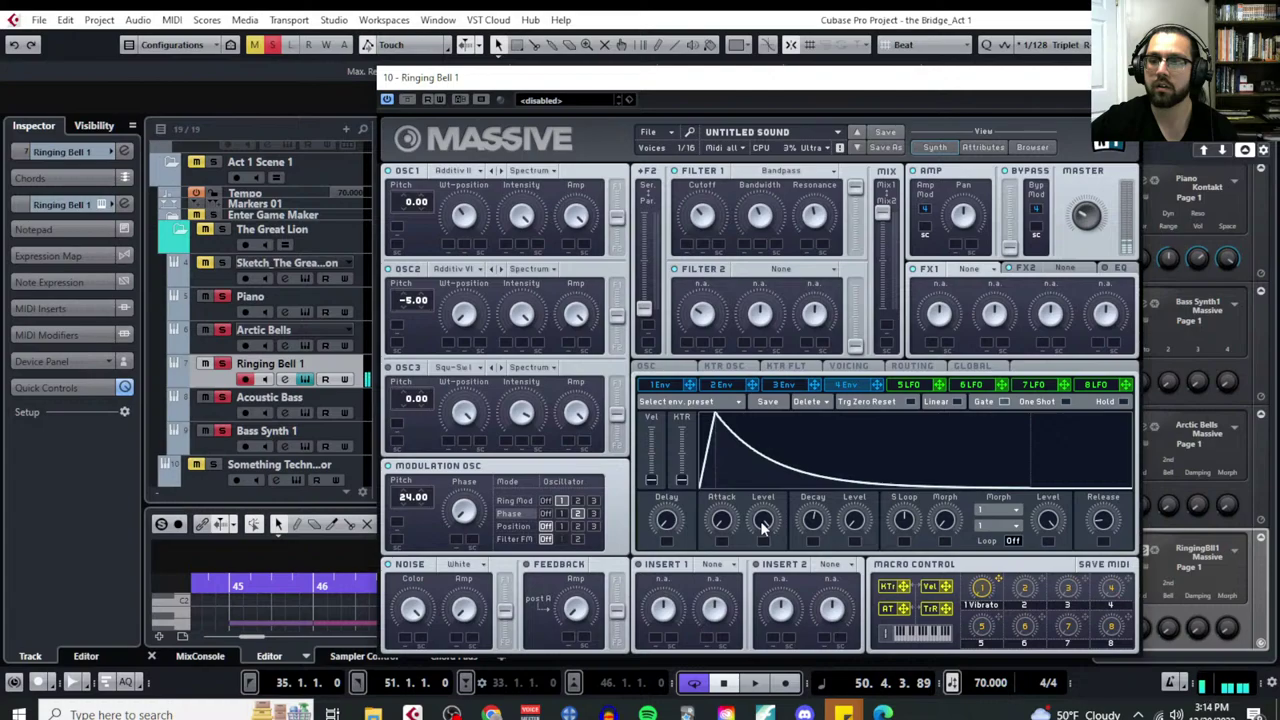
Show the modulation oscillator's Ring Mod amount, set the noise type to Metallic and modulate the noise amp with envelope 4
left_click(560, 500)
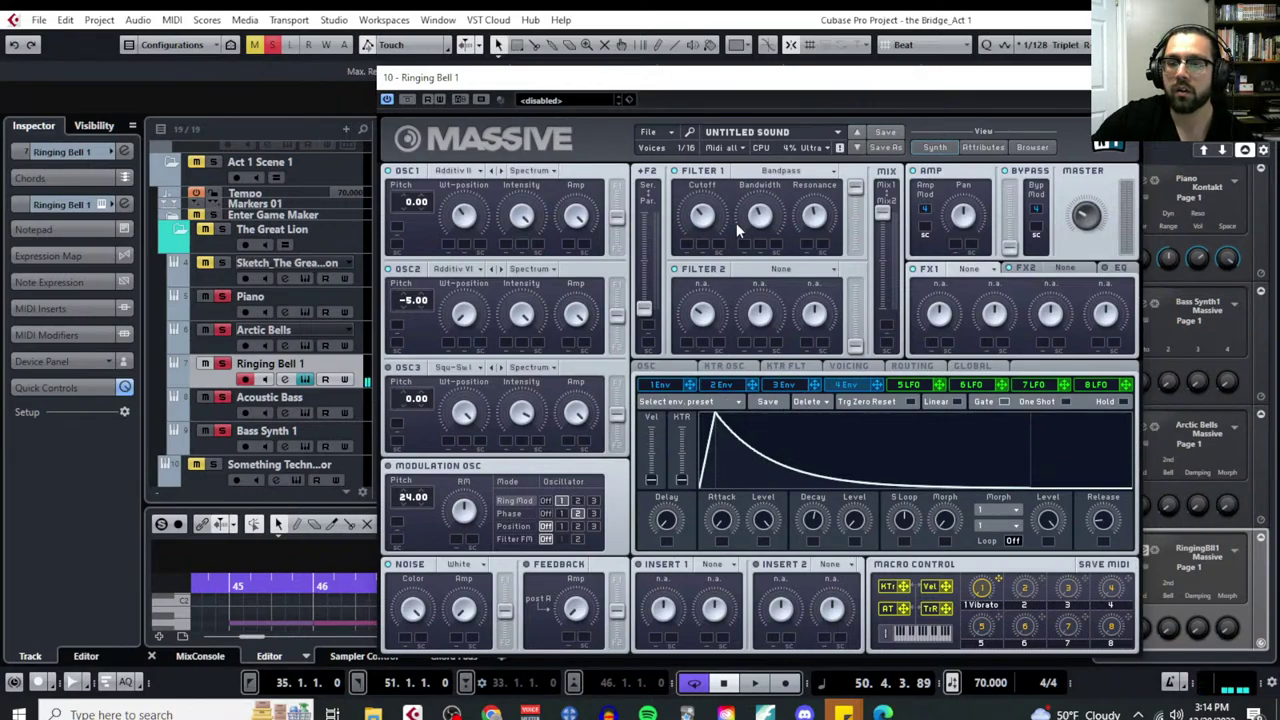
left_click(476, 565)
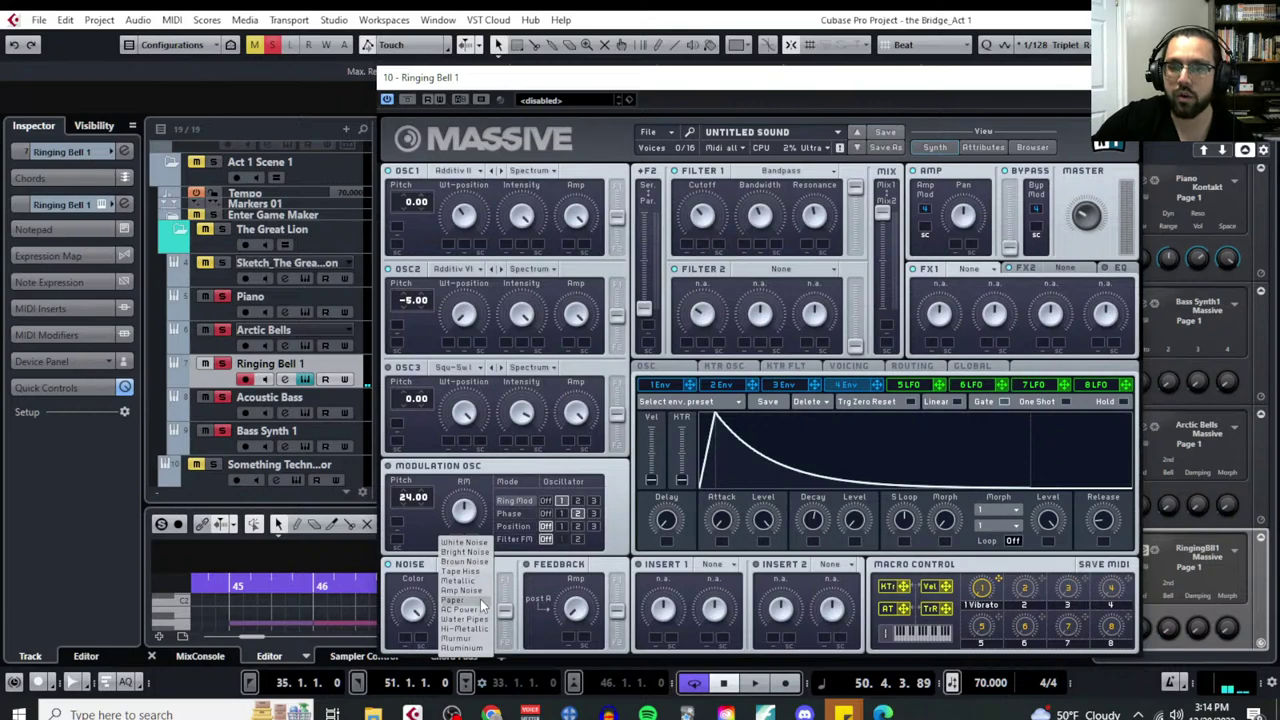
left_click(460, 580)
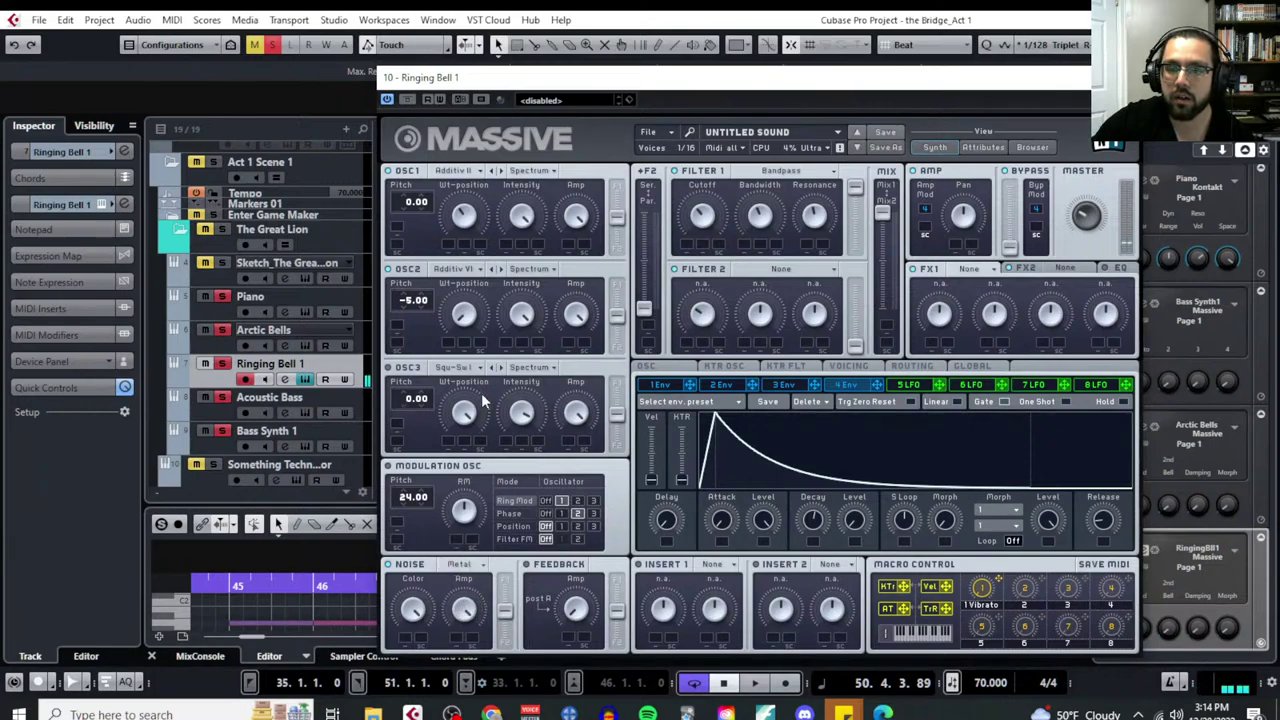
left_click(476, 566)
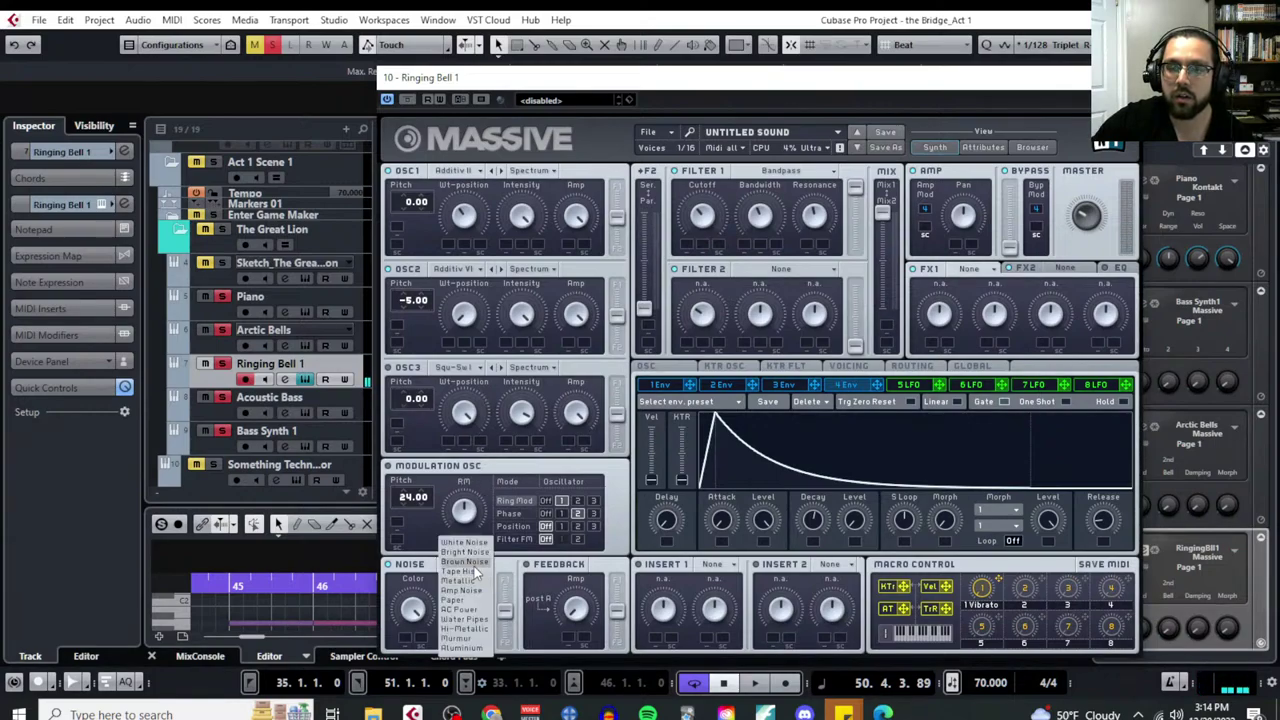
left_click(520, 570)
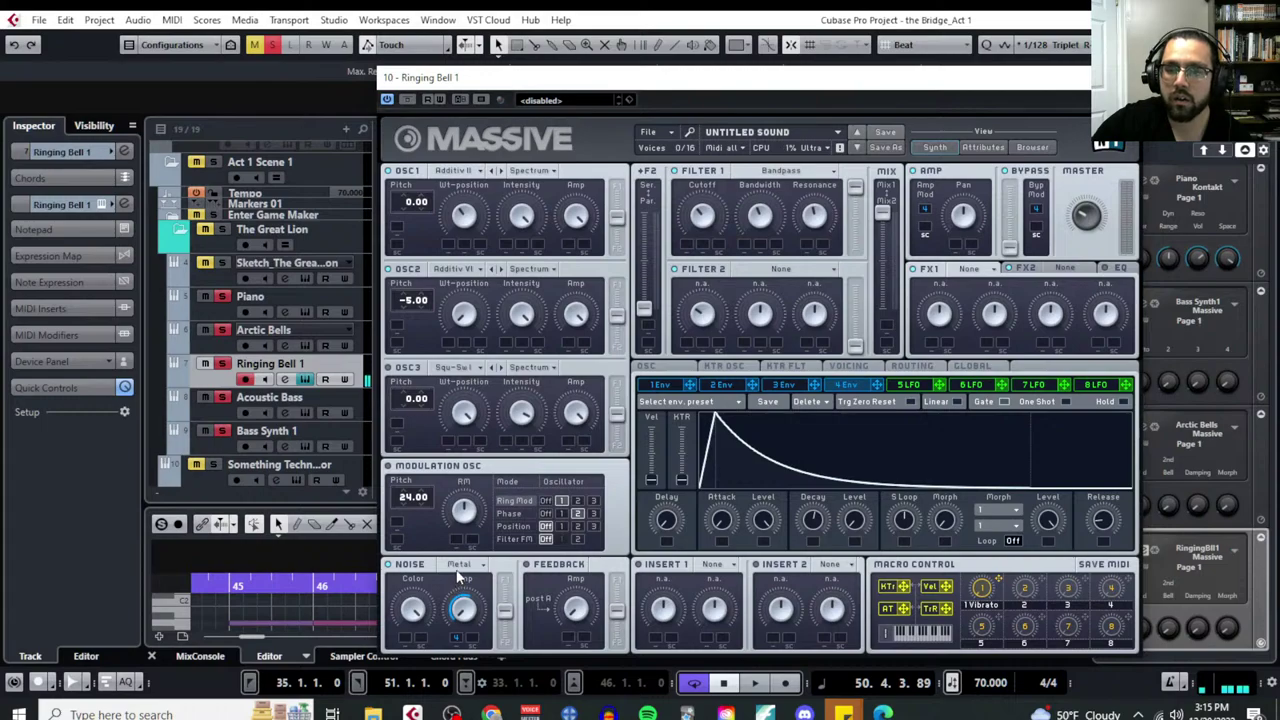
Try the Aluminium and White Noise types in Ringing Bell 1's noise section
left_click(461, 564)
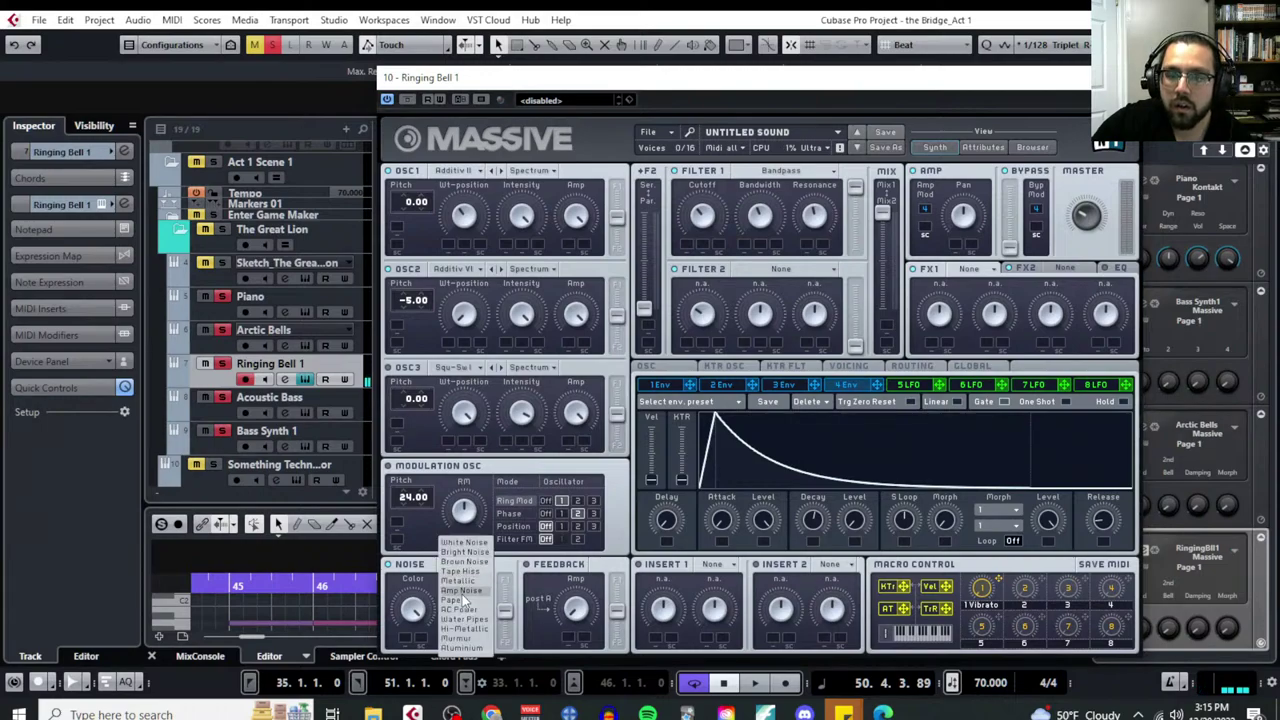
left_click(479, 649)
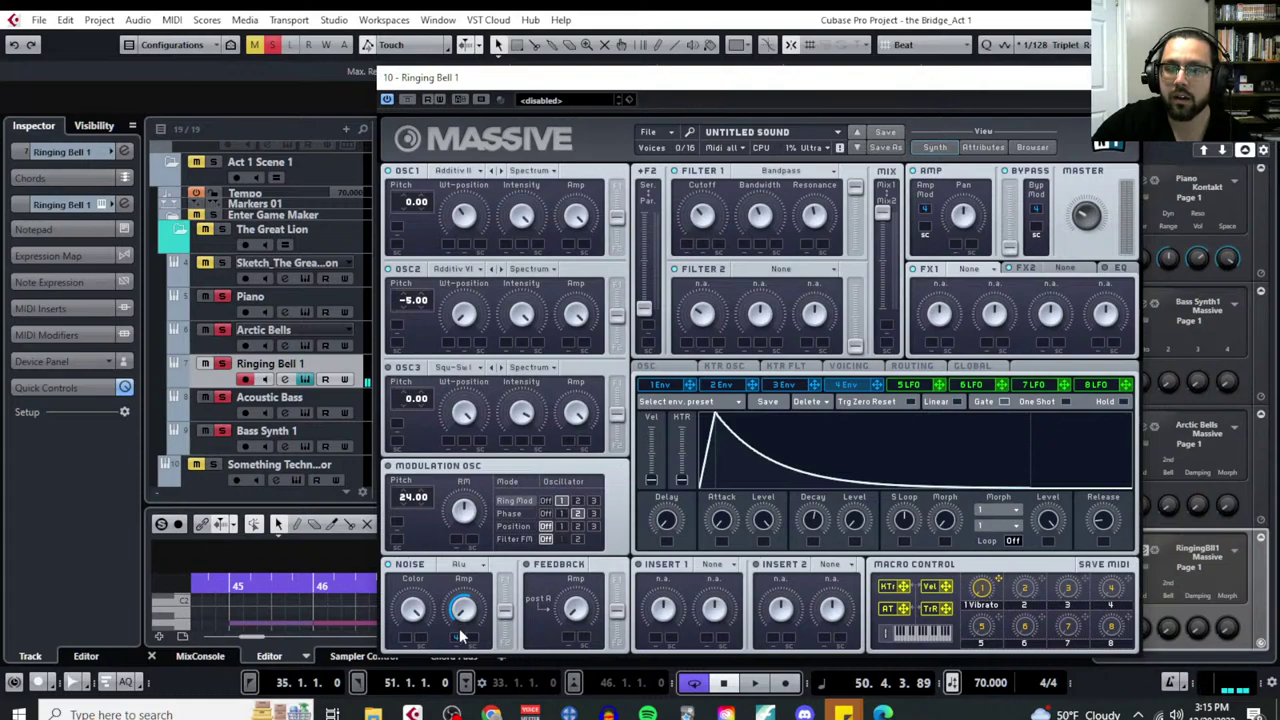
left_click(463, 566)
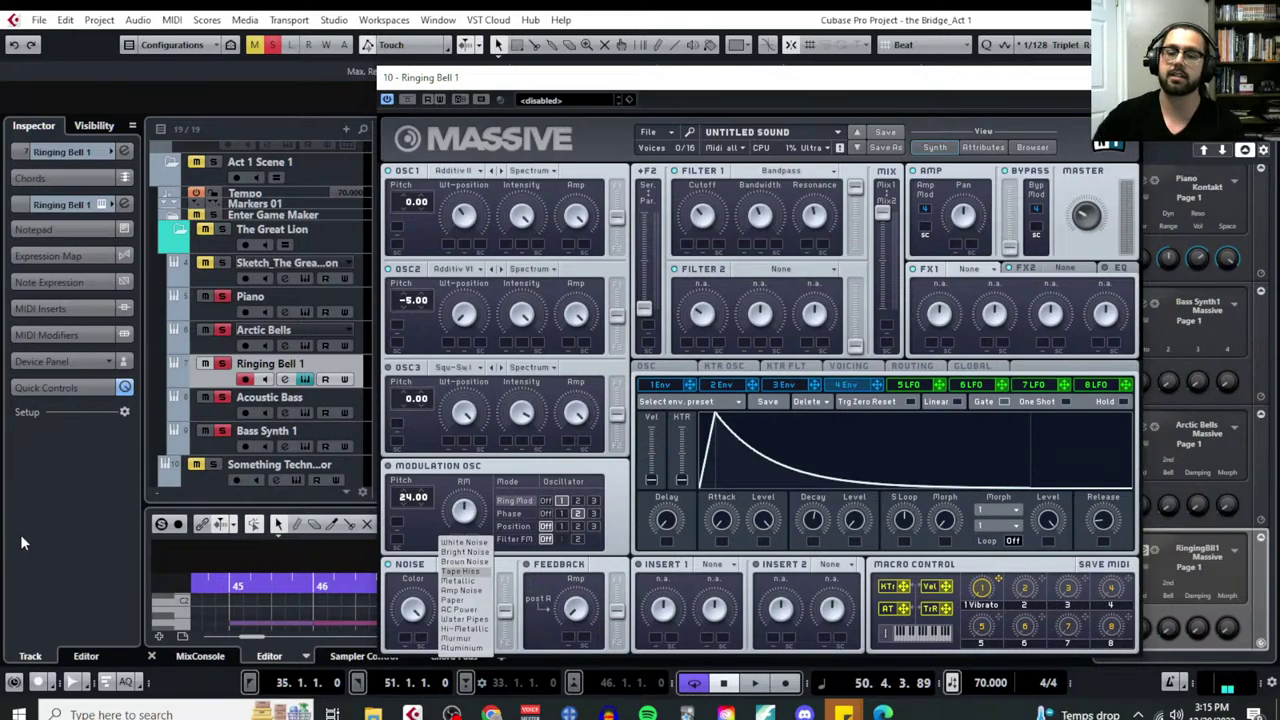
left_click(573, 472)
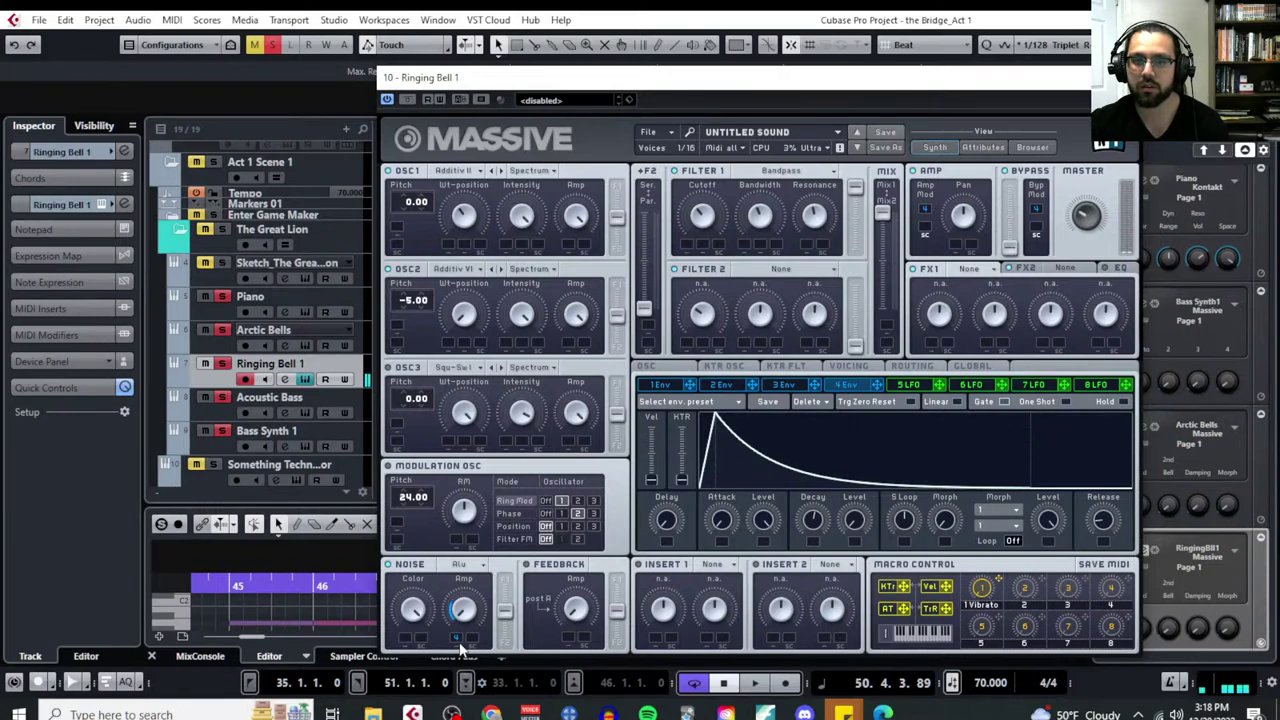
left_click(469, 565)
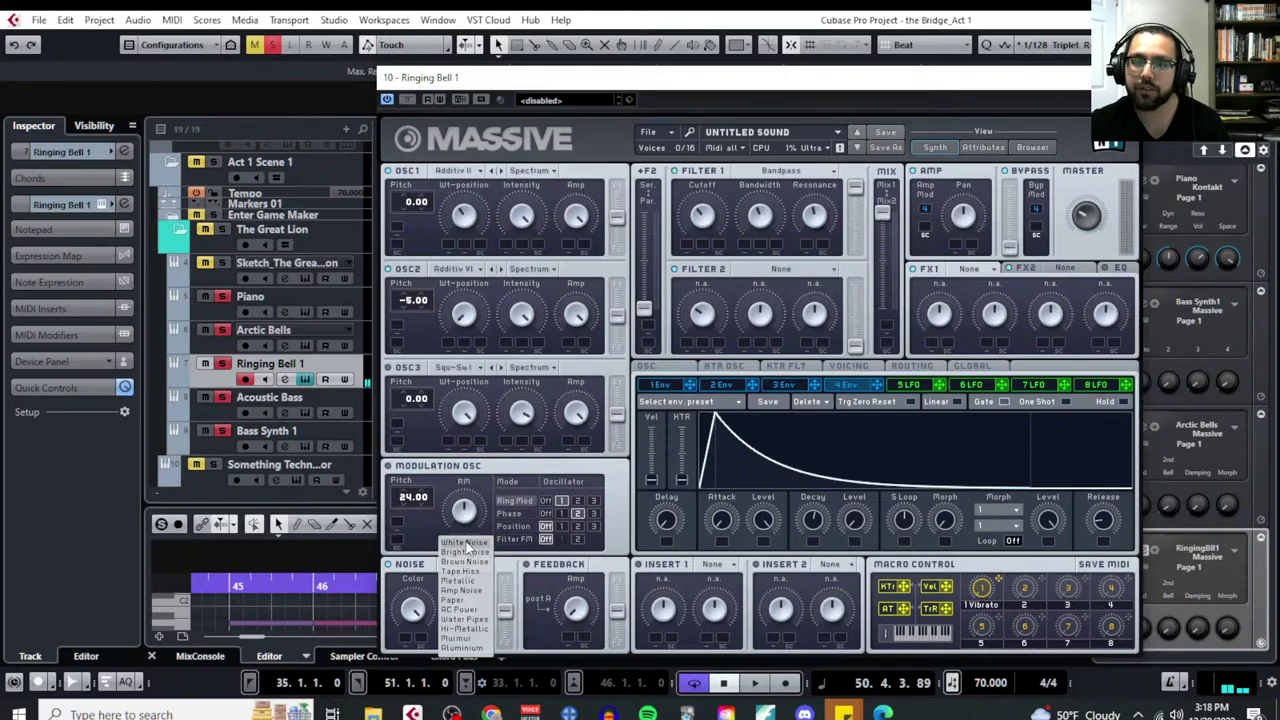
left_click(468, 548)
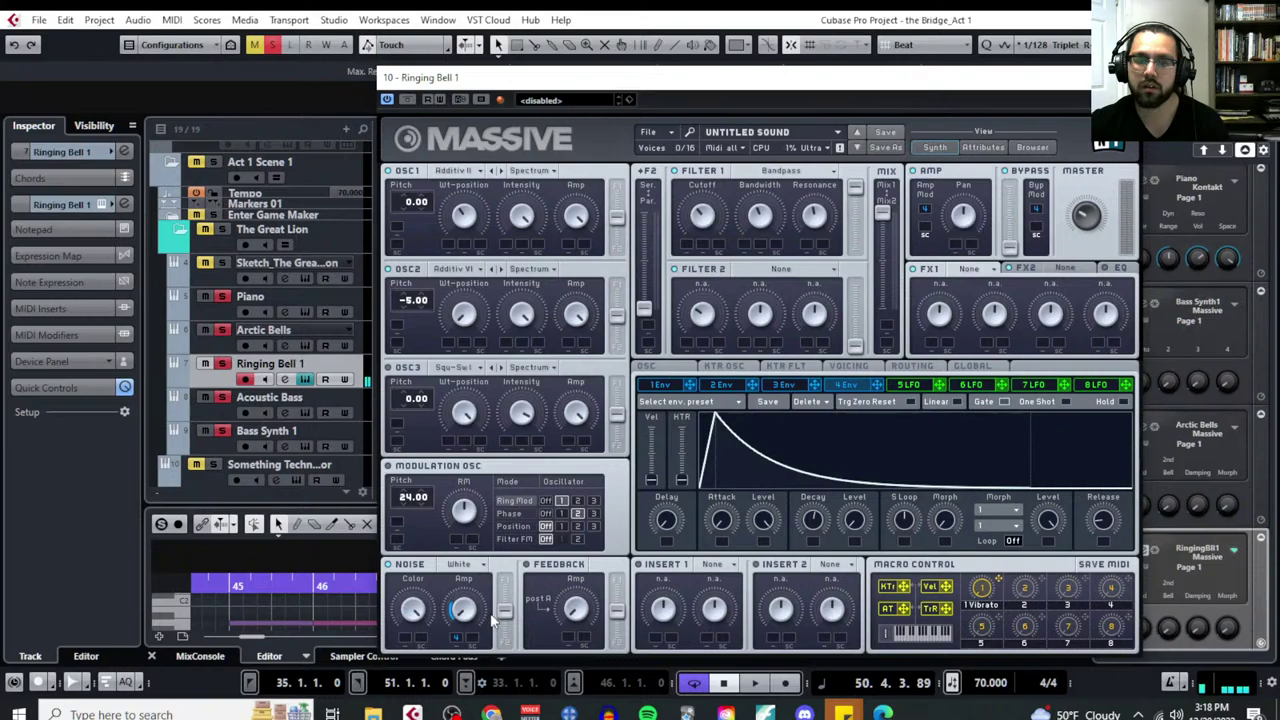
Set Ringing Bell 1's noise type to Hi-Metallic and raise the noise amp
left_click(474, 566)
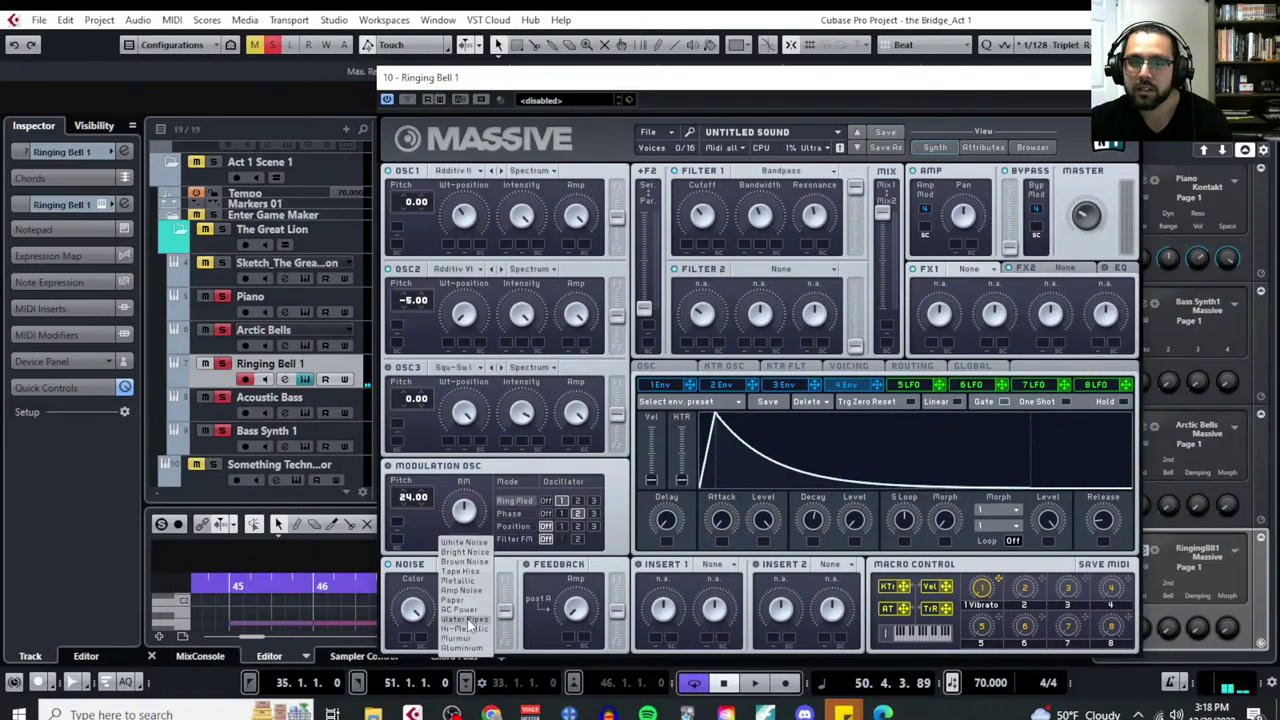
left_click(480, 630)
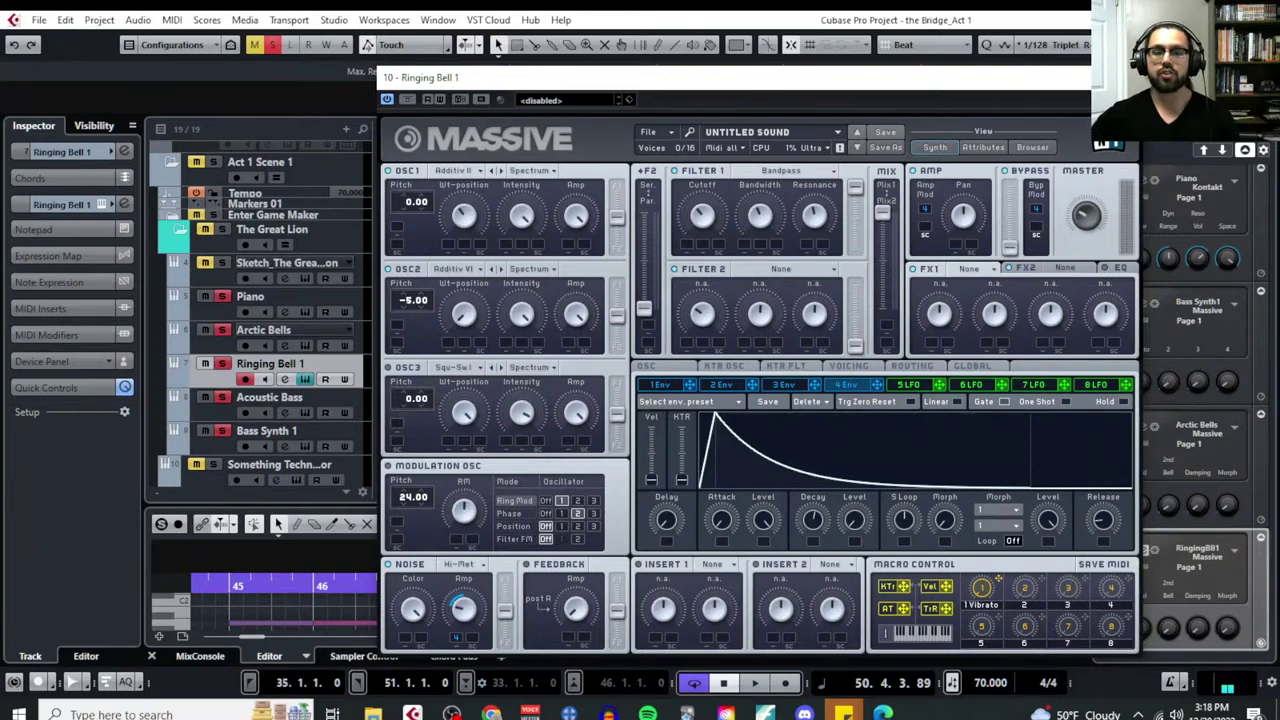
Switch to the Piano track and back to Ringing Bell 1, lower its noise amp slightly, and show the FX1 effect types
left_click(223, 306)
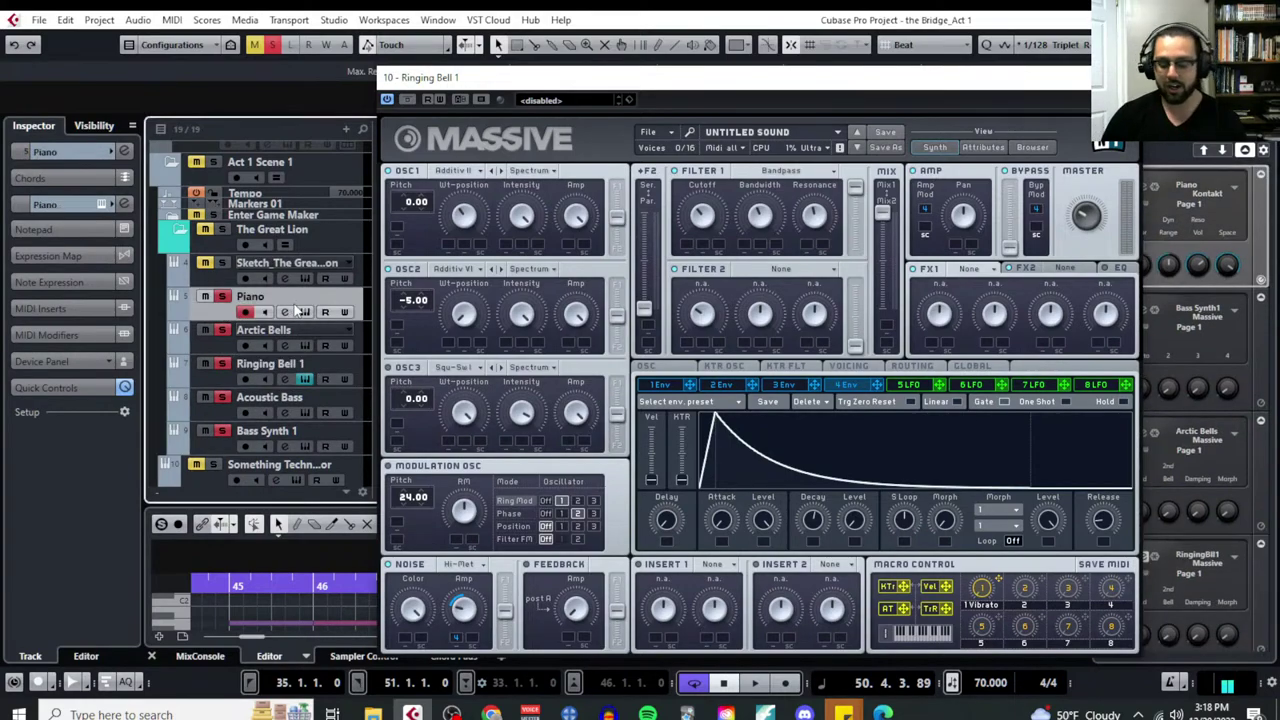
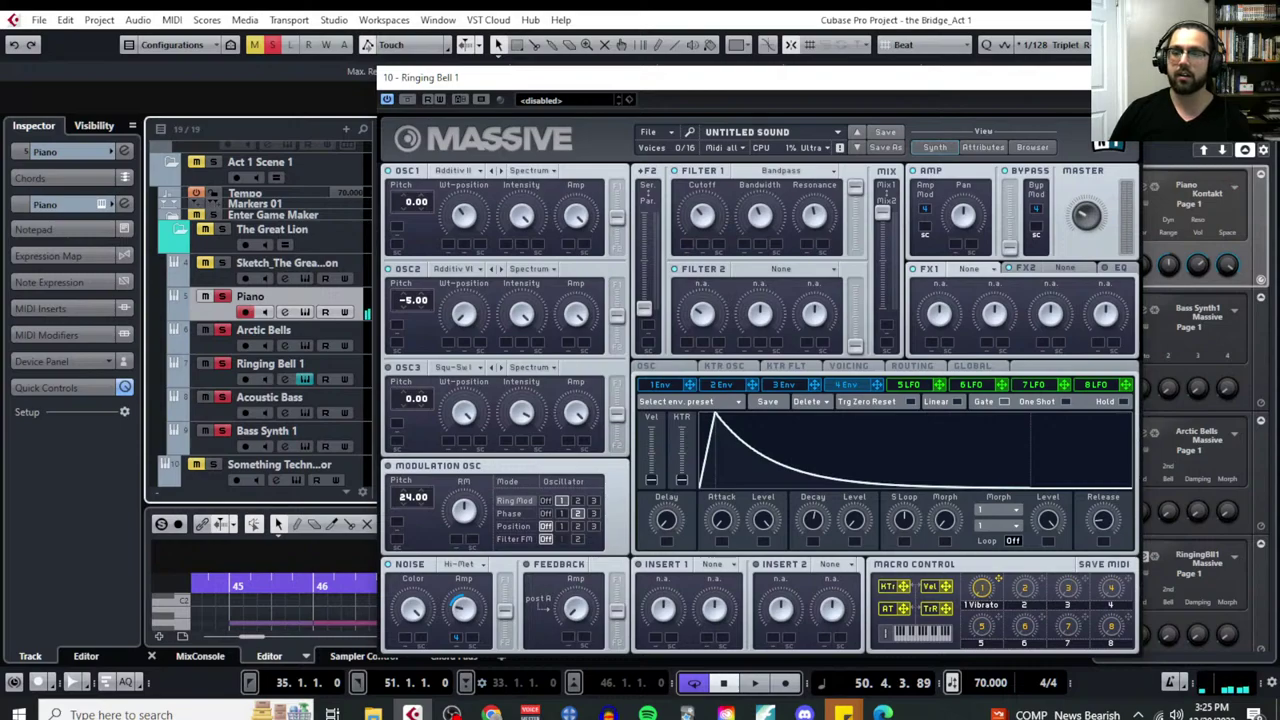
left_click(212, 384)
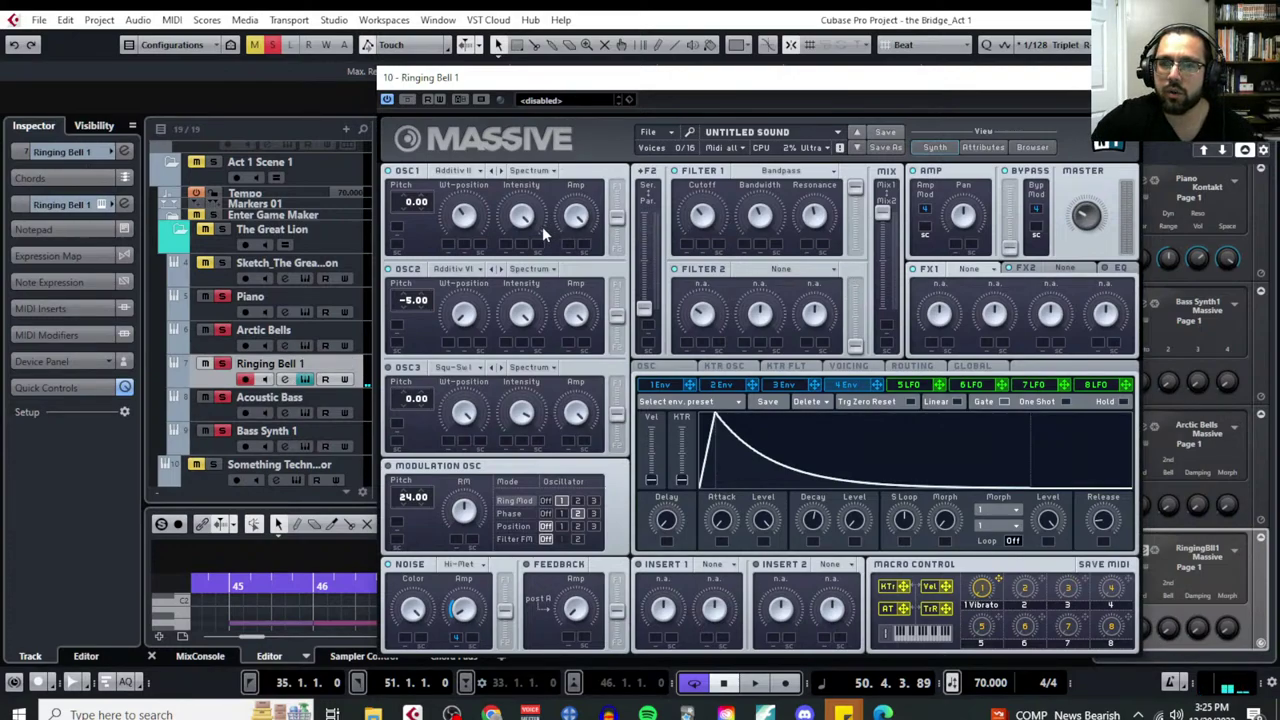
left_click(968, 269)
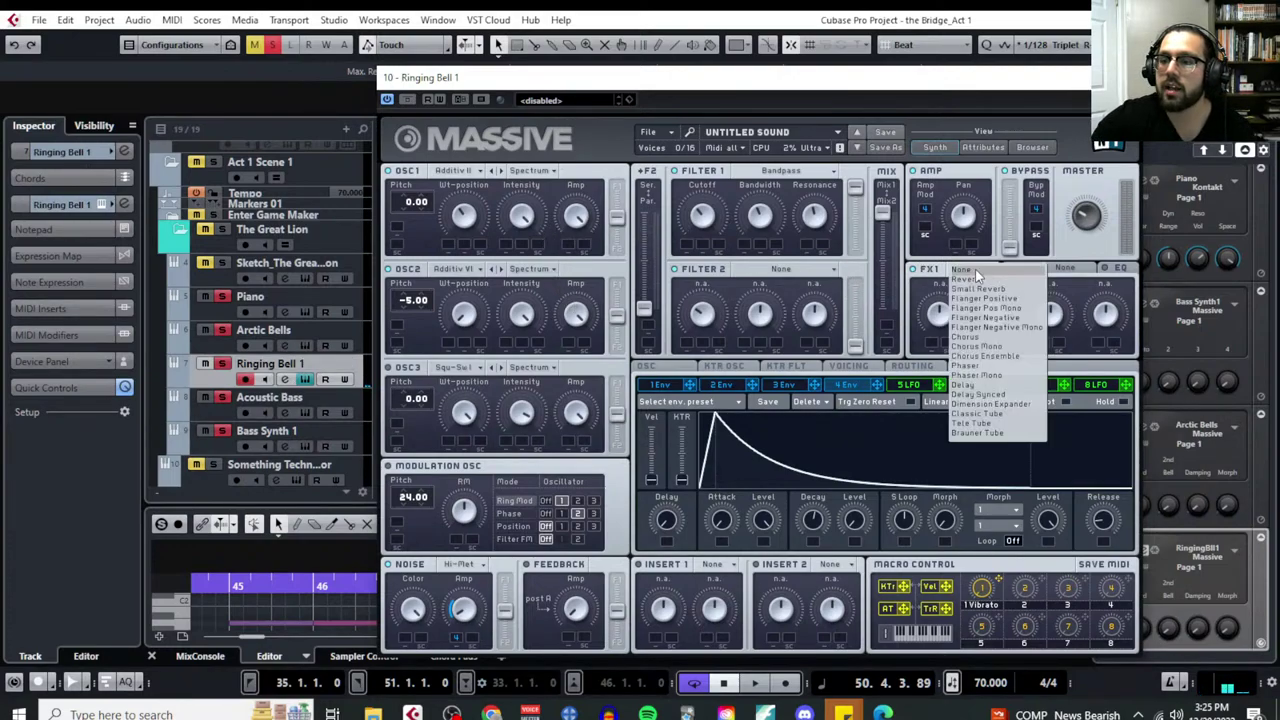
Check the FX1 effect choices in Bass Synth 1's Massive patch, then close it and reposition the Ringing Bell 1 window
left_click(221, 444)
left_click(290, 446)
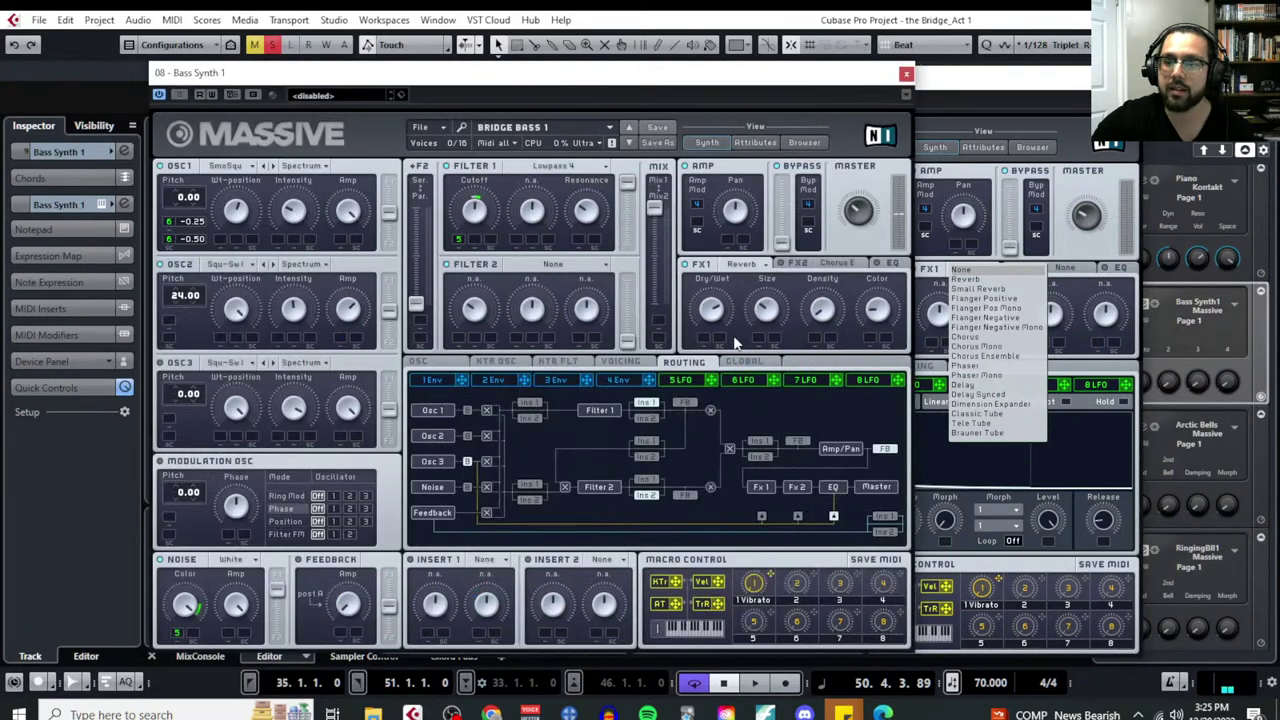
left_click(752, 263)
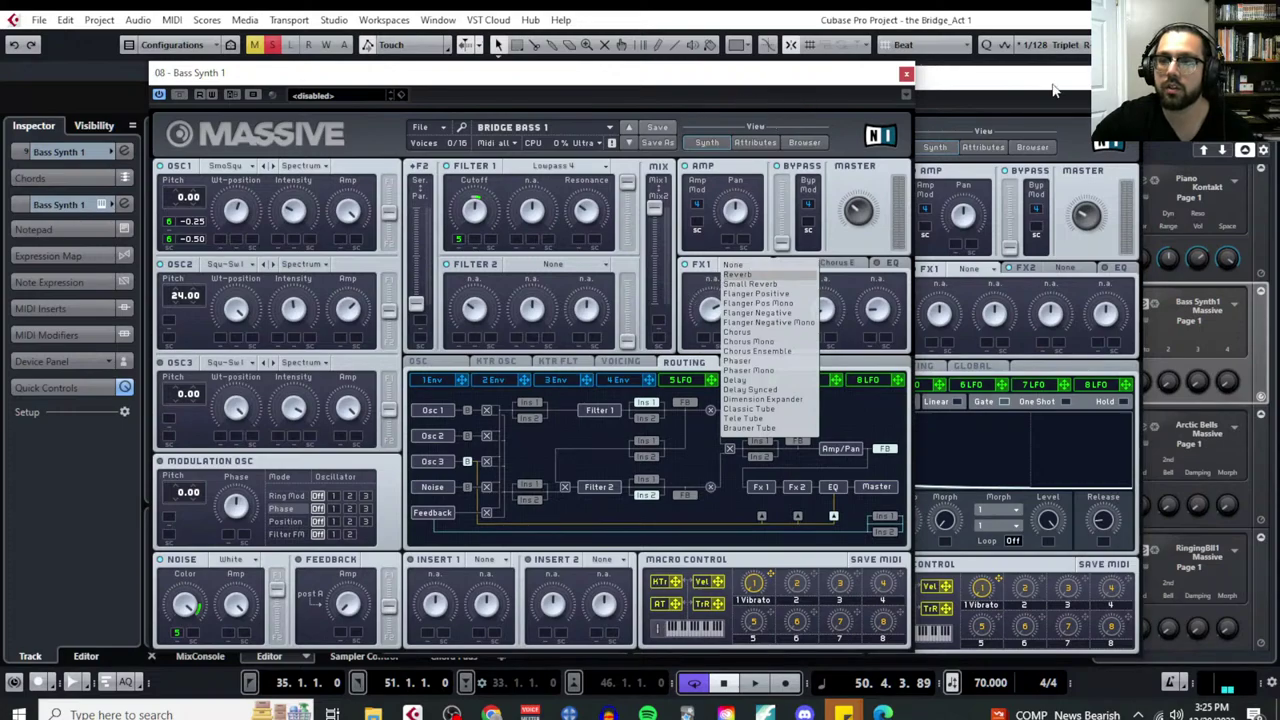
left_click_drag(1053, 90, 1062, 217)
left_click(748, 80)
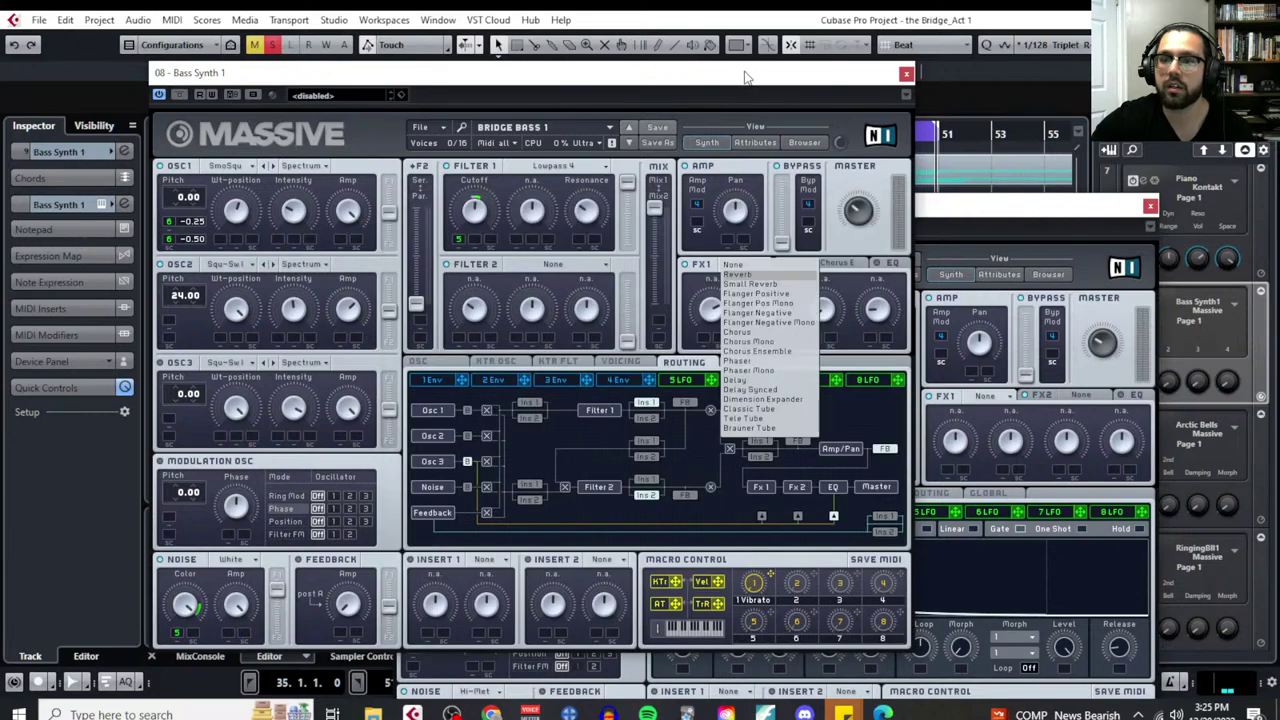
left_click(905, 77)
left_click_drag(640, 205, 747, 97)
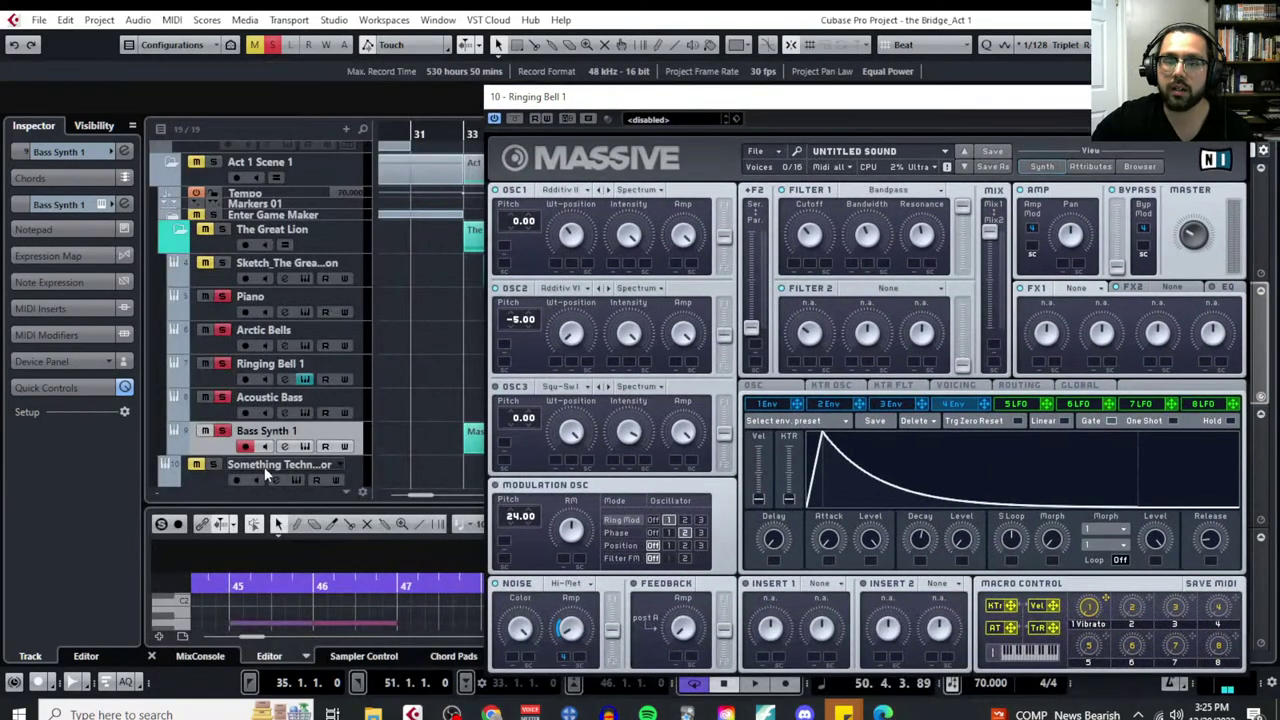
Reload the sound file Bridge Bass 1.nmsv in Bass Synth 1's Massive and close the plugin window
left_click(305, 446)
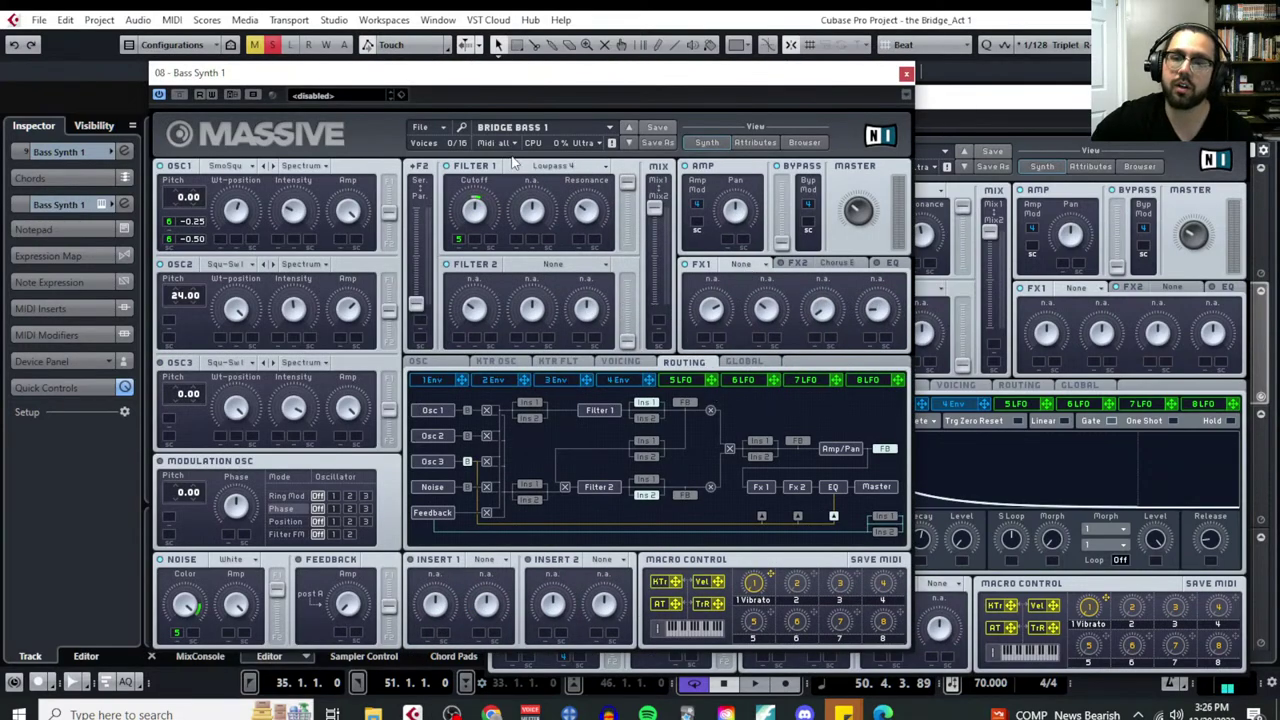
left_click(440, 128)
mouse_move(445, 150)
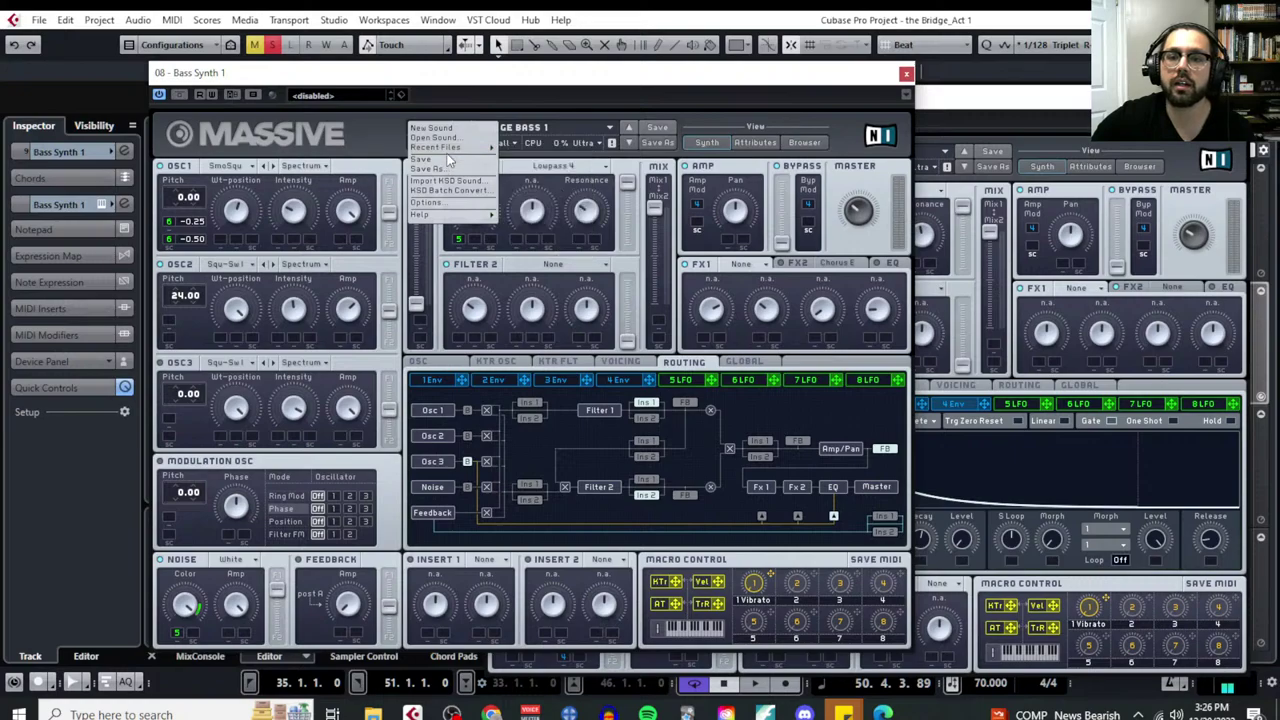
left_click(440, 137)
left_click(457, 149)
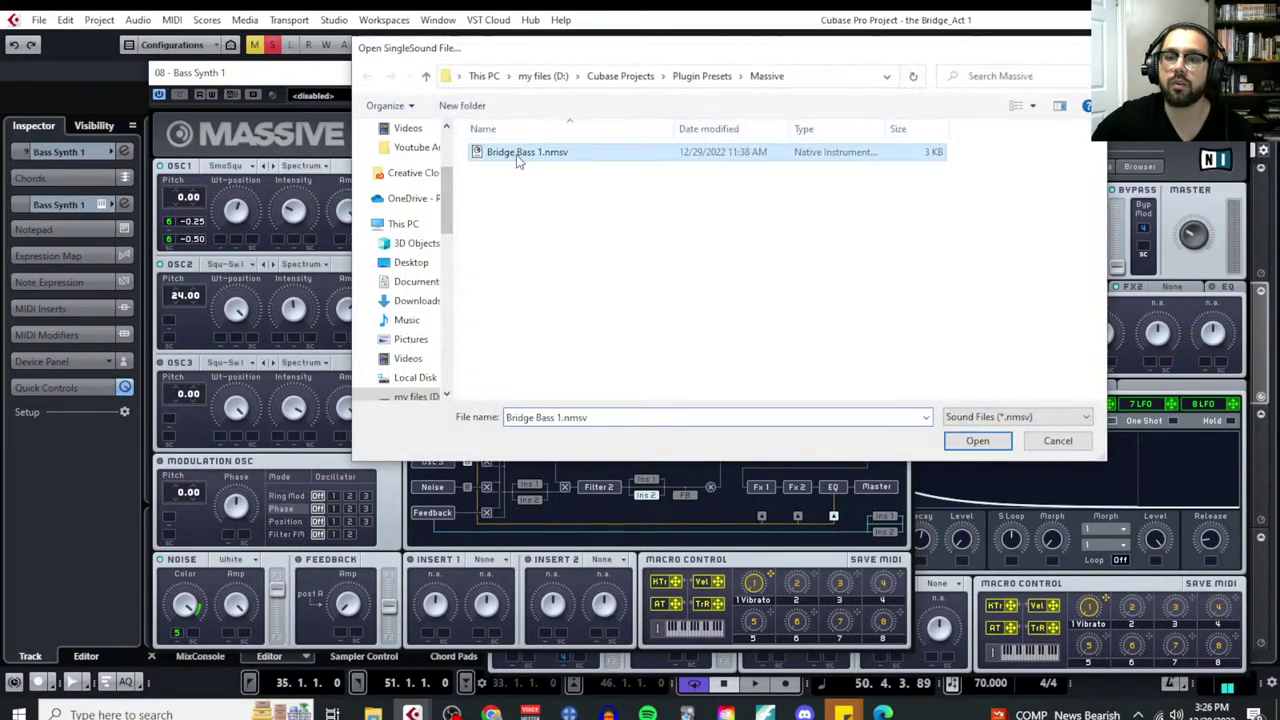
left_click(973, 440)
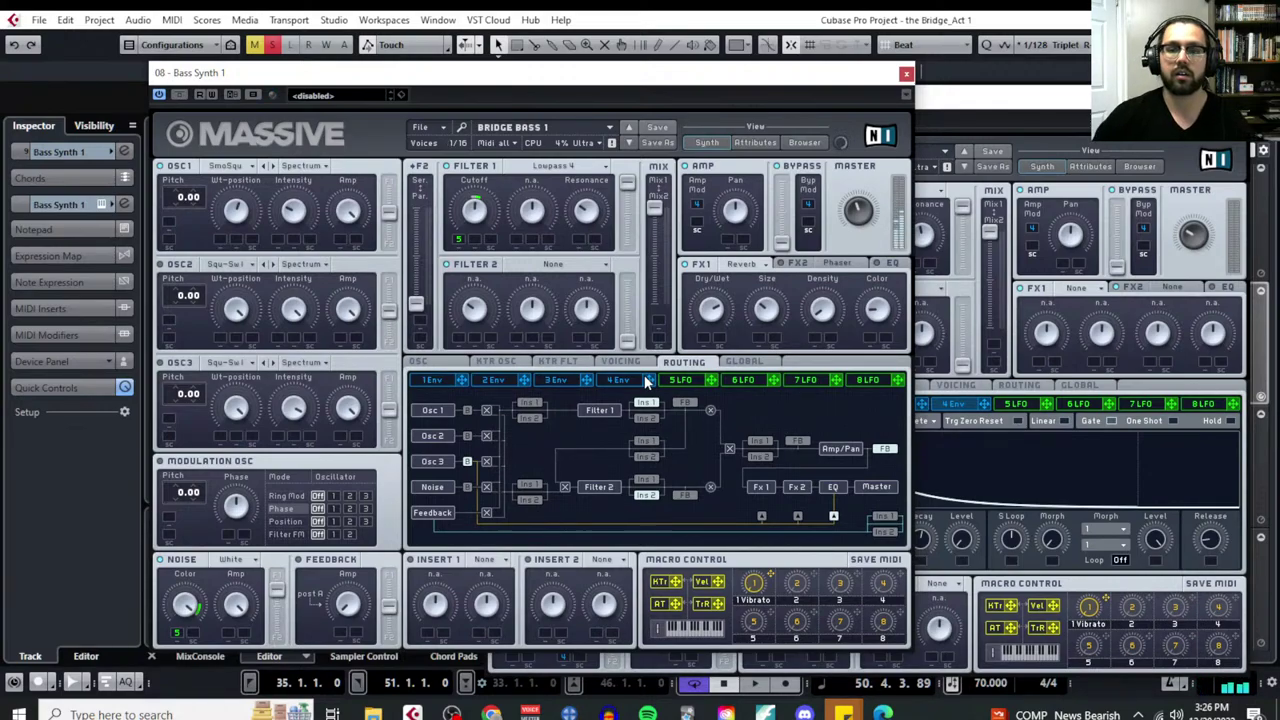
left_click(906, 75)
Move the Ringing Bell 1 window higher and briefly reopen Bass Synth 1's Massive to check its reloaded patch
left_click_drag(1012, 92, 975, 52)
left_click(305, 448)
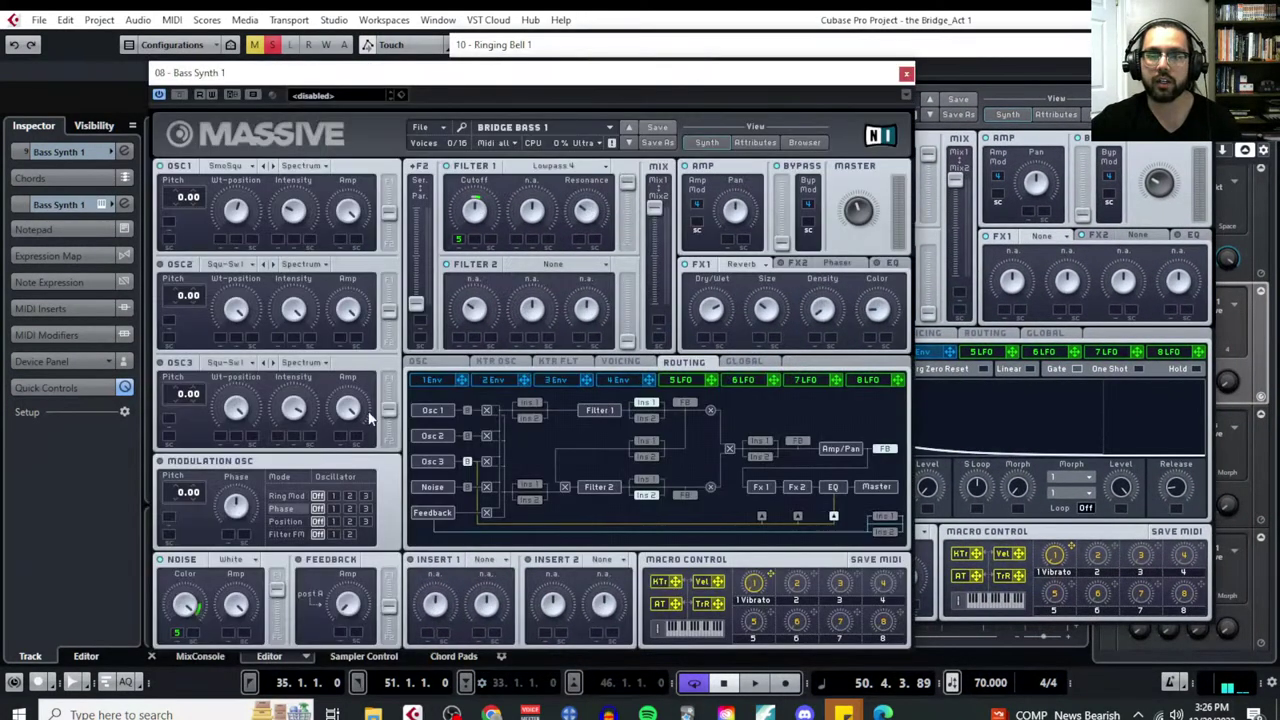
left_click(906, 73)
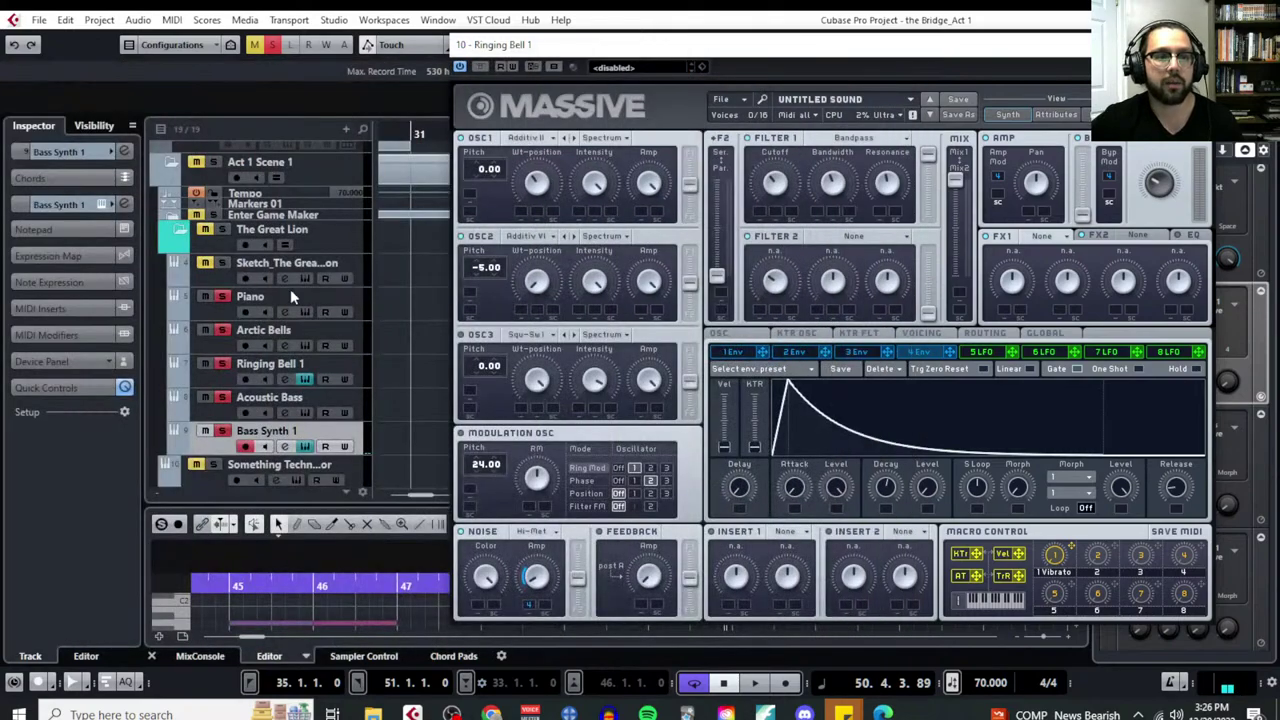
Set Ringing Bell 1's FX1 to Reverb, raise its density and lower its color
left_click(1040, 237)
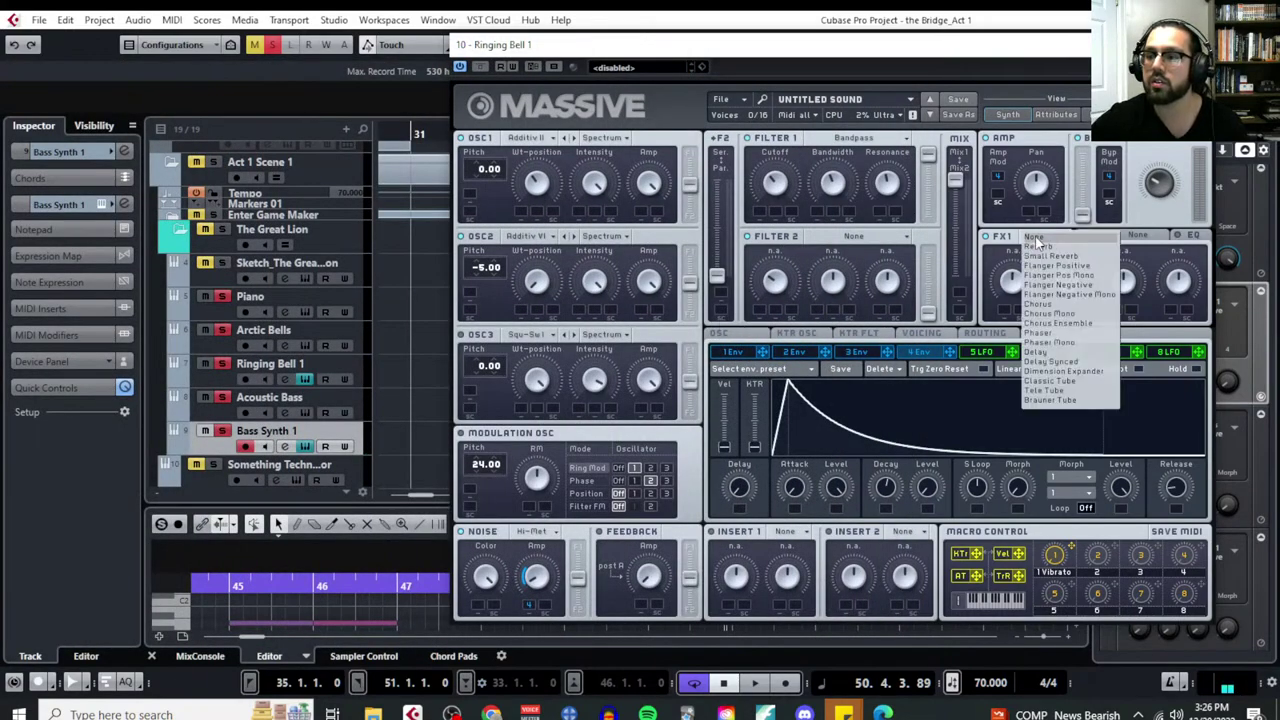
left_click(1038, 246)
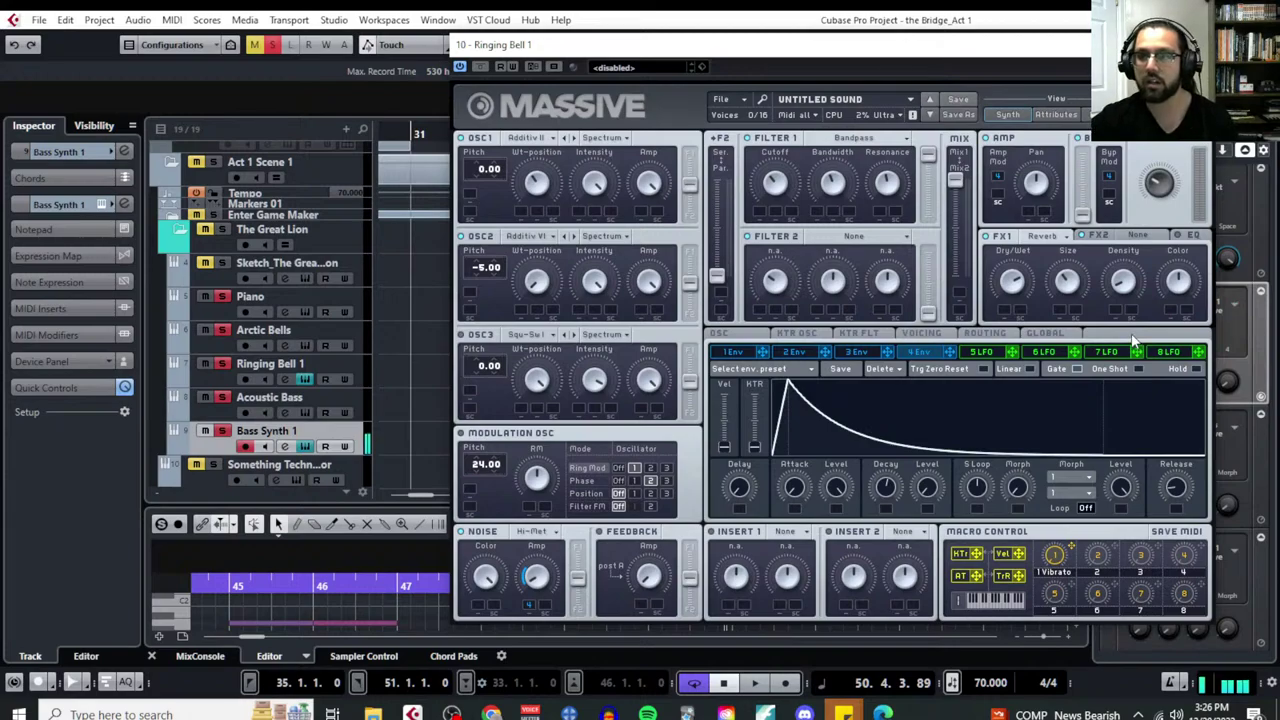
left_click(226, 380)
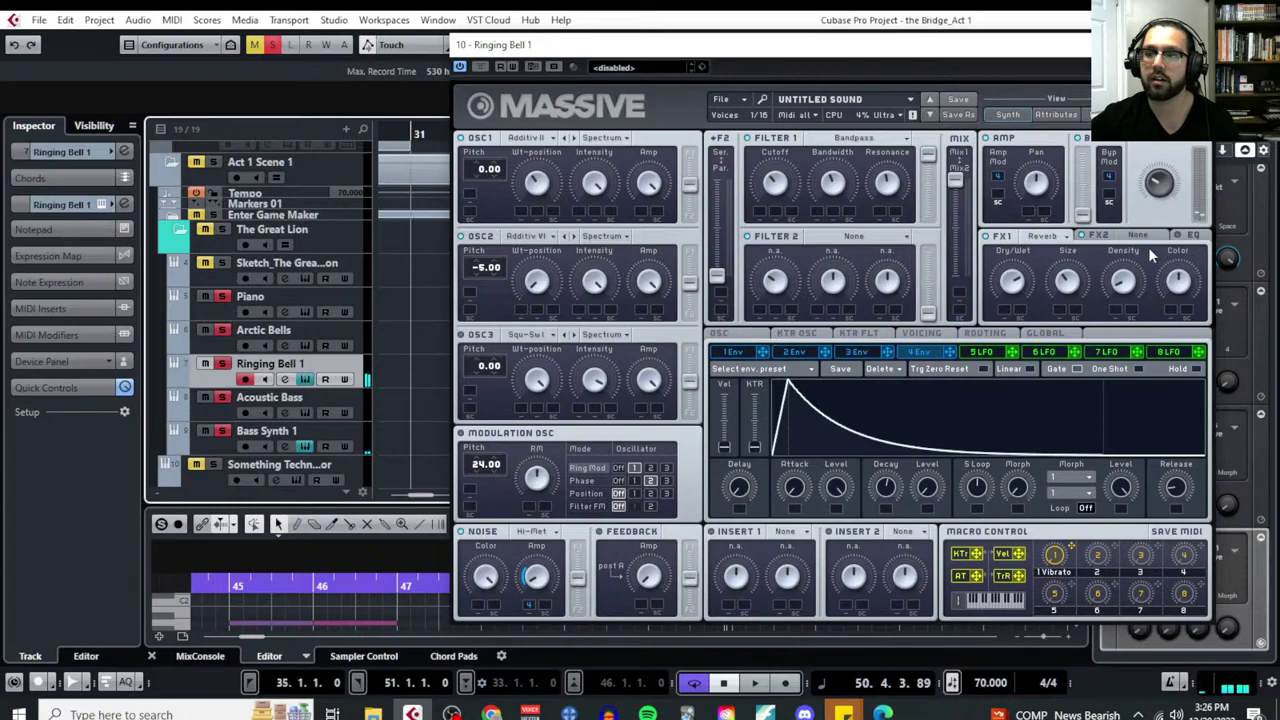
left_click_drag(1124, 272, 1123, 262)
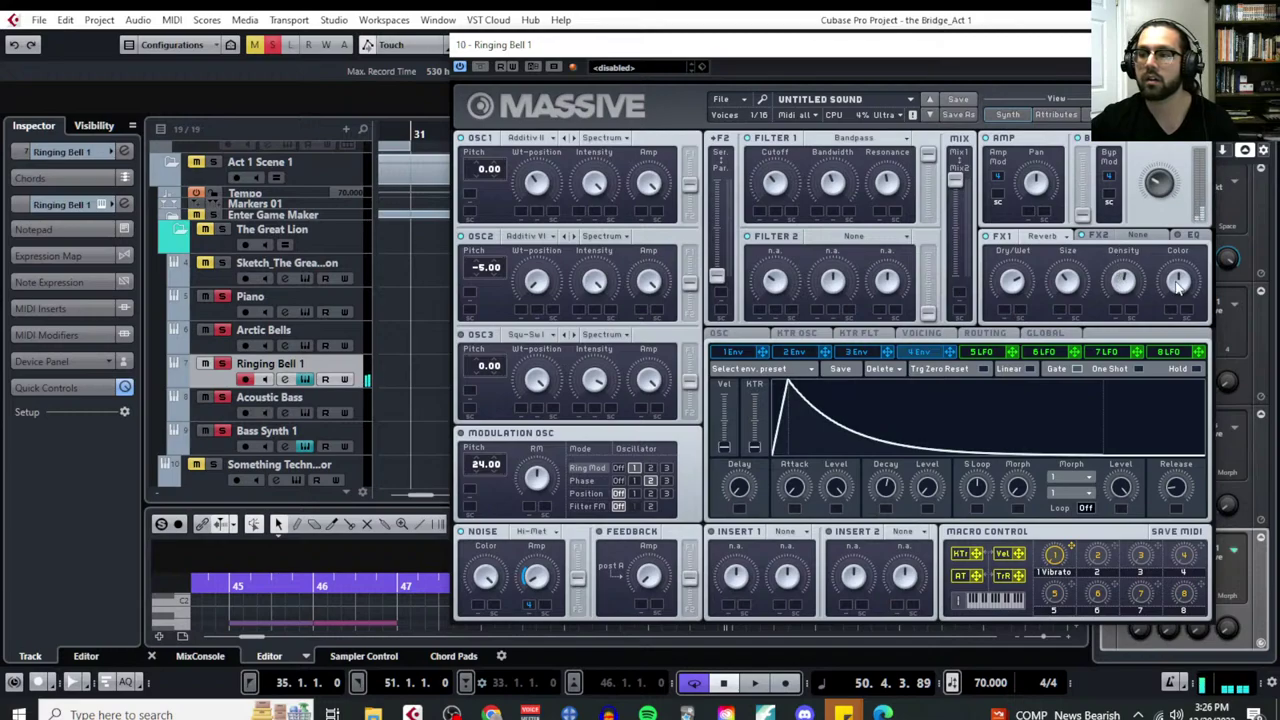
left_click_drag(1178, 286, 1180, 340)
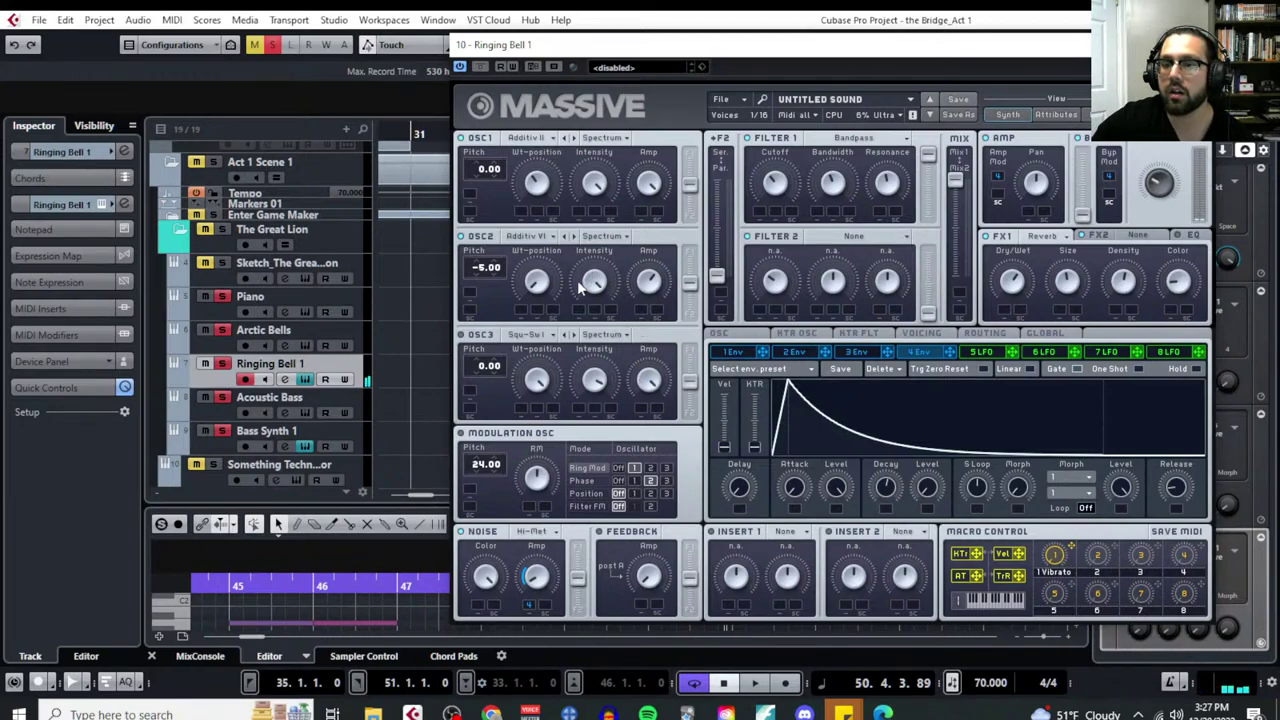
Change Ringing Bell 1's modulator 5 from LFO to Performer and randomize its step curves repeatedly
left_click(984, 354)
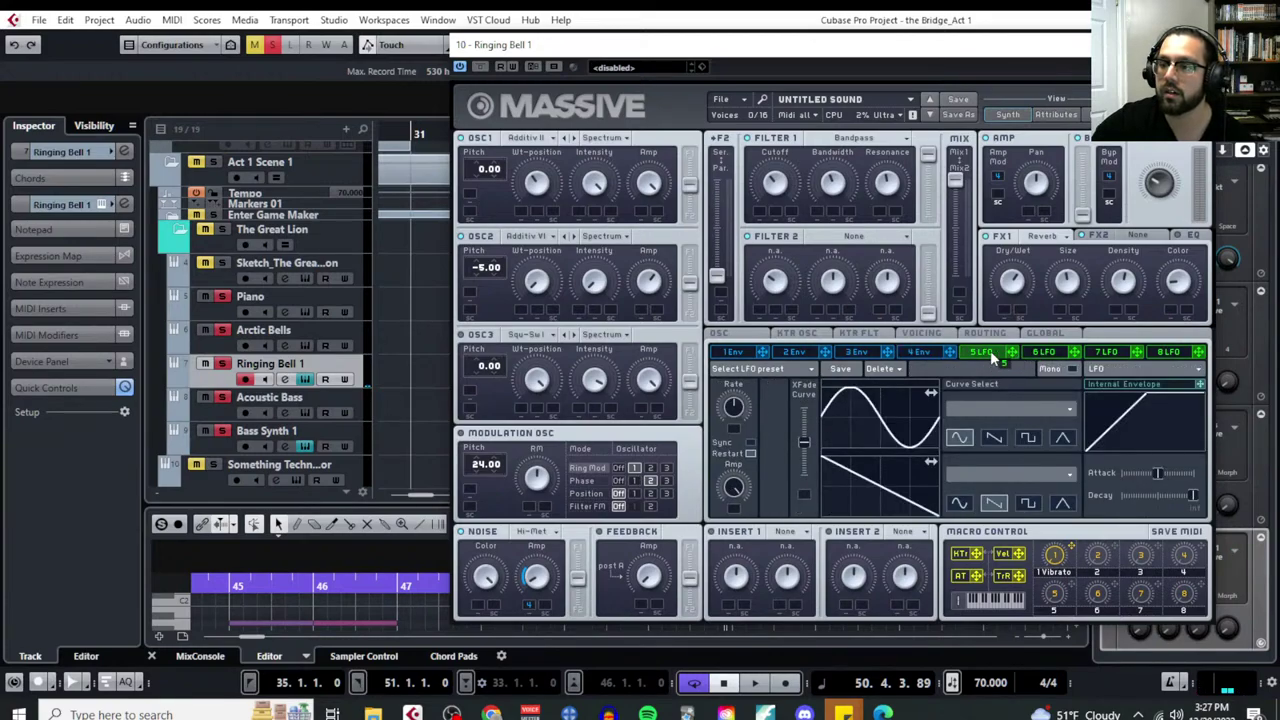
left_click(1108, 368)
left_click(1110, 385)
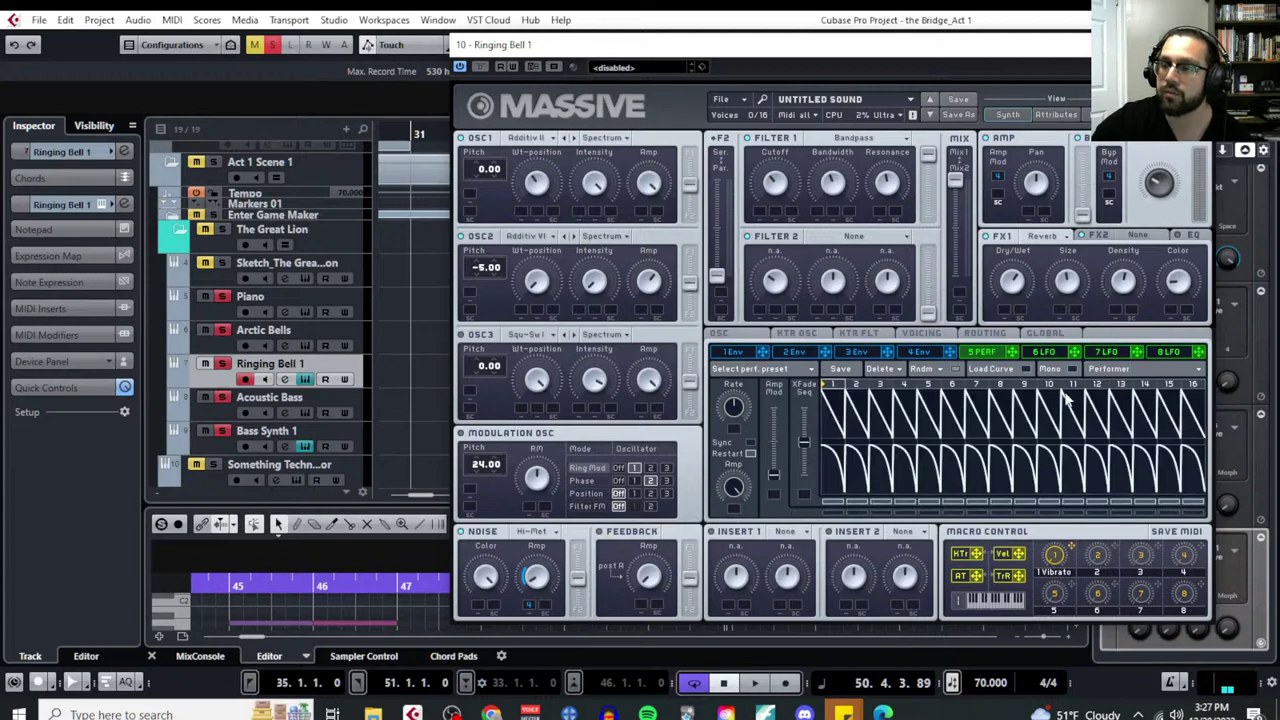
left_click(956, 370)
left_click(956, 370)
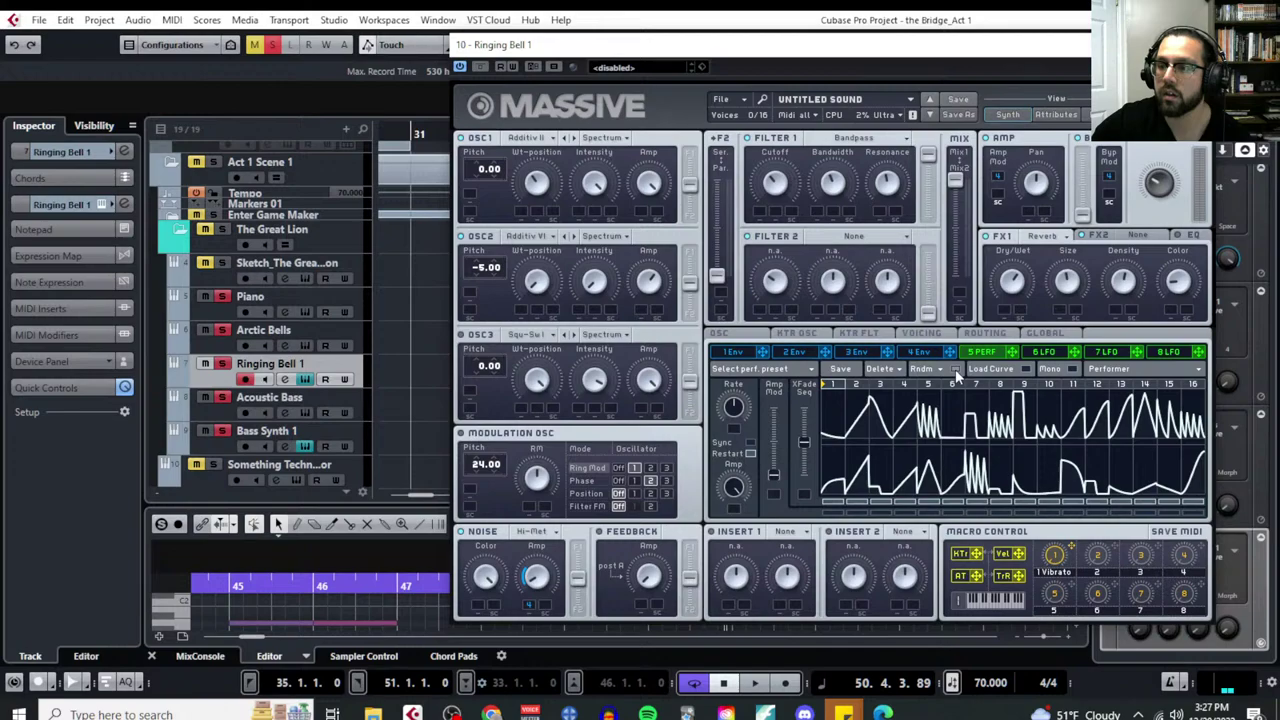
left_click(956, 370)
left_click(956, 370)
left_click(956, 370)
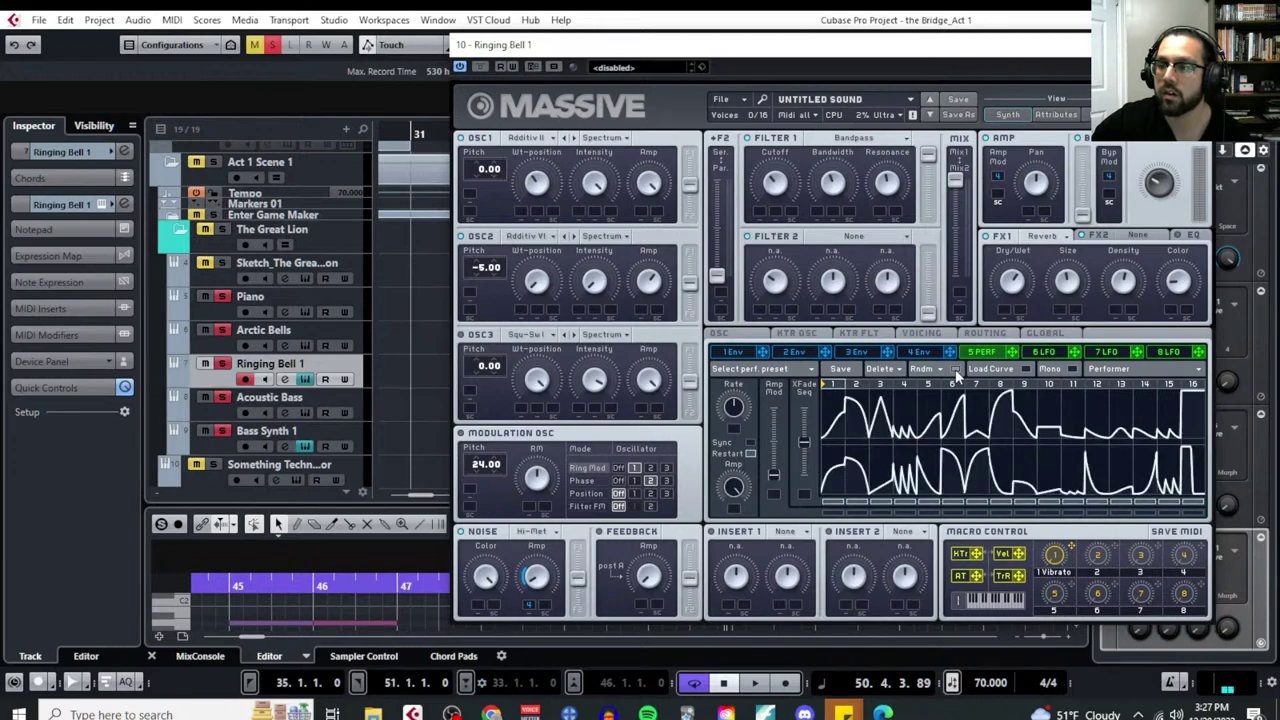
left_click(956, 370)
left_click(956, 370)
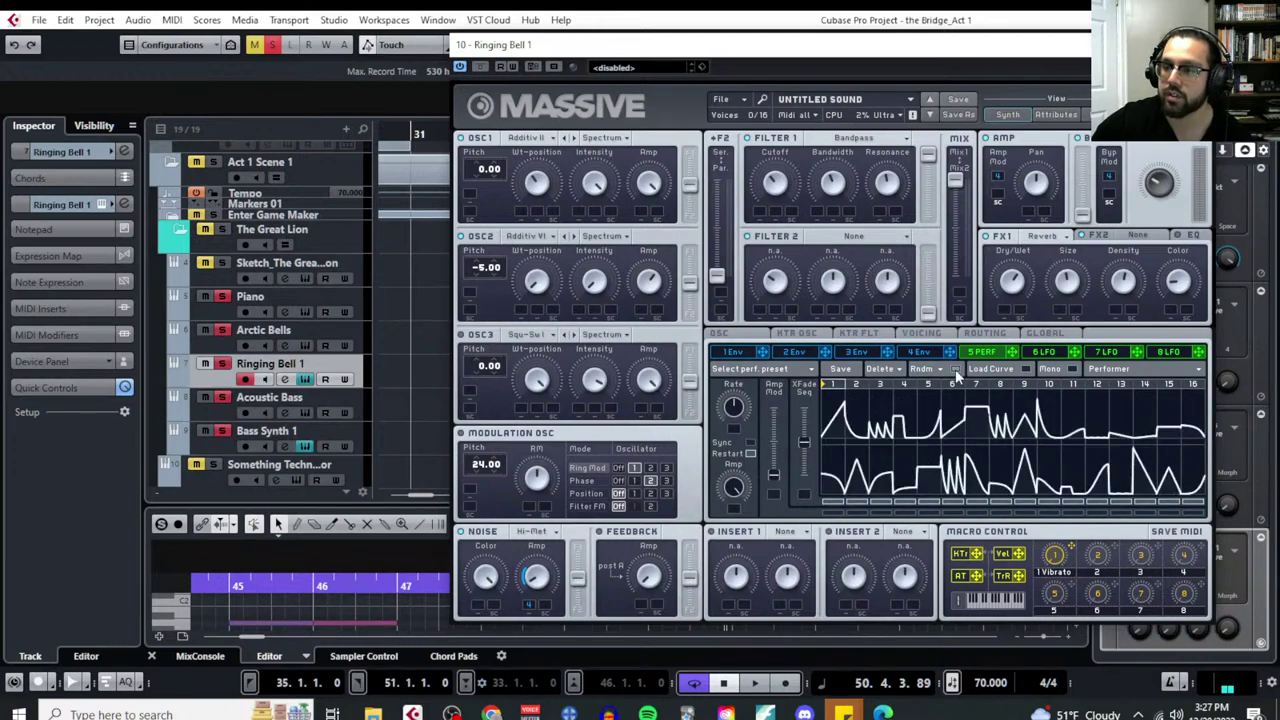
left_click(956, 370)
left_click(956, 370)
left_click(956, 370)
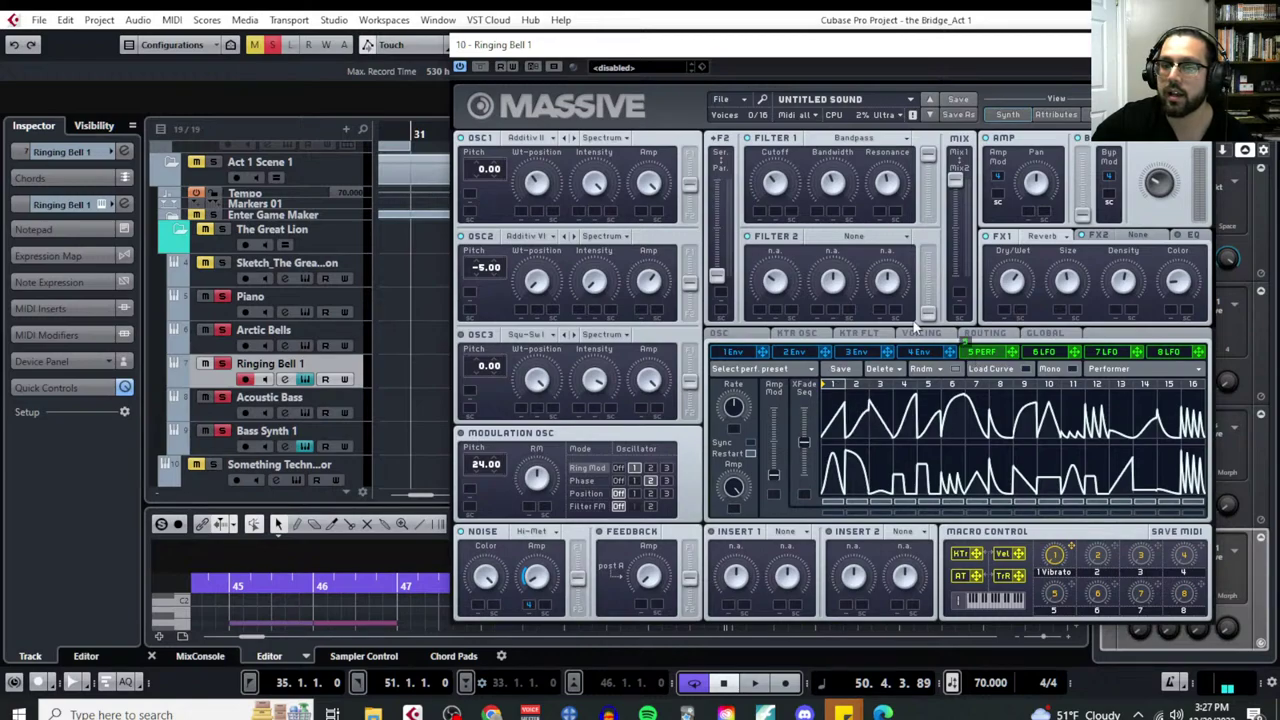
Assign performer 5 to the OSC1 and OSC2 intensity and LFO 6's rate, with its crossfade raised fully
left_click_drag(912, 325, 575, 205)
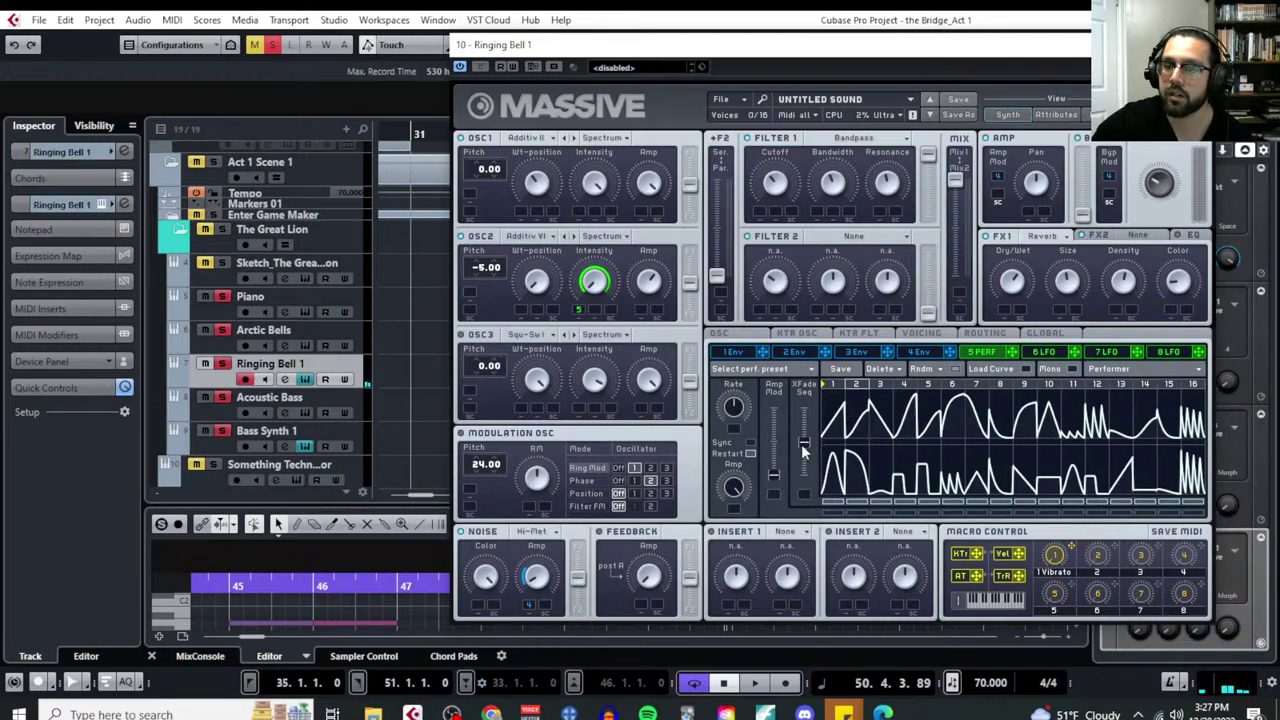
left_click_drag(801, 444, 805, 354)
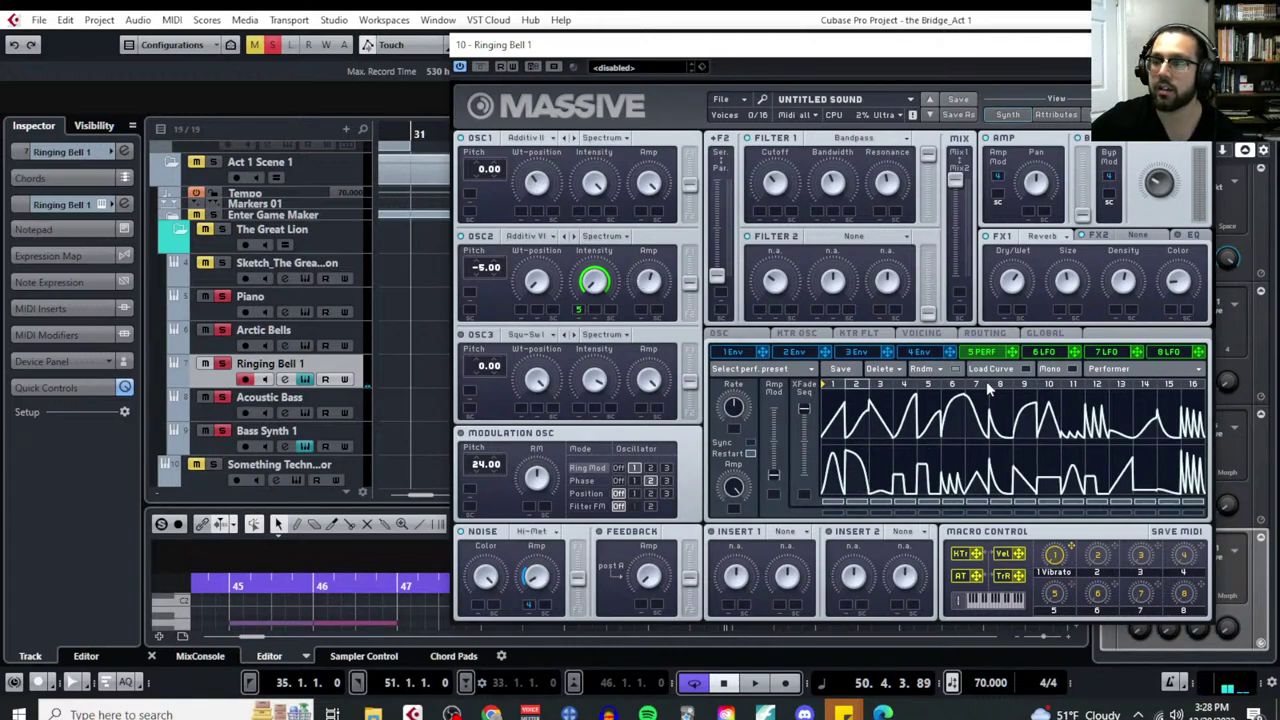
left_click_drag(668, 192, 594, 183)
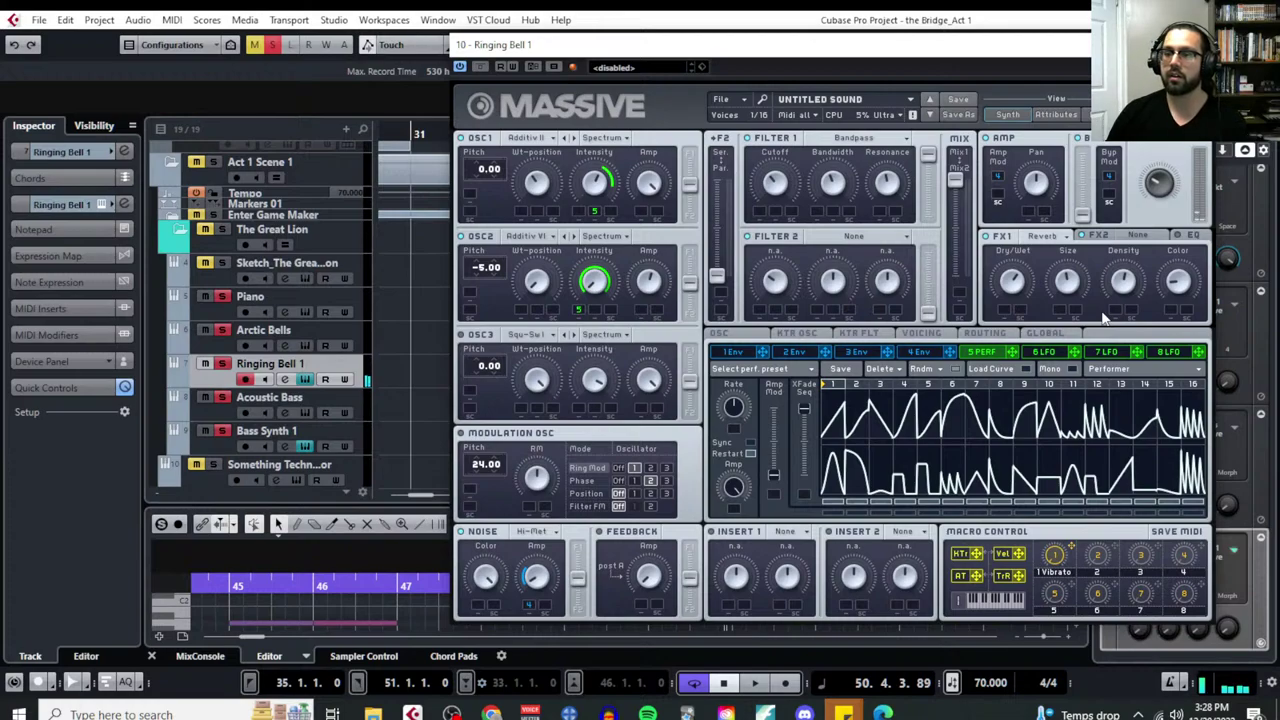
left_click(1042, 354)
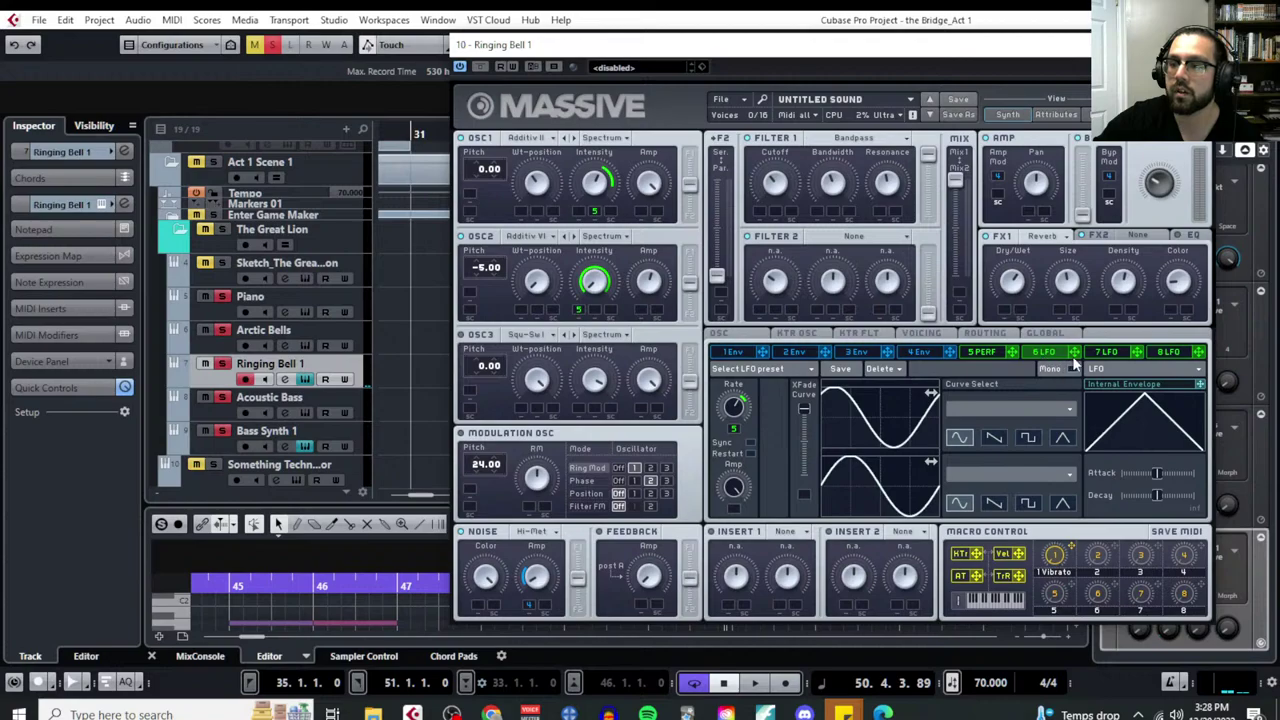
Set Ringing Bell 1's FX2 to Delay and raise envelope 4's decay level to about the middle
left_click(1140, 236)
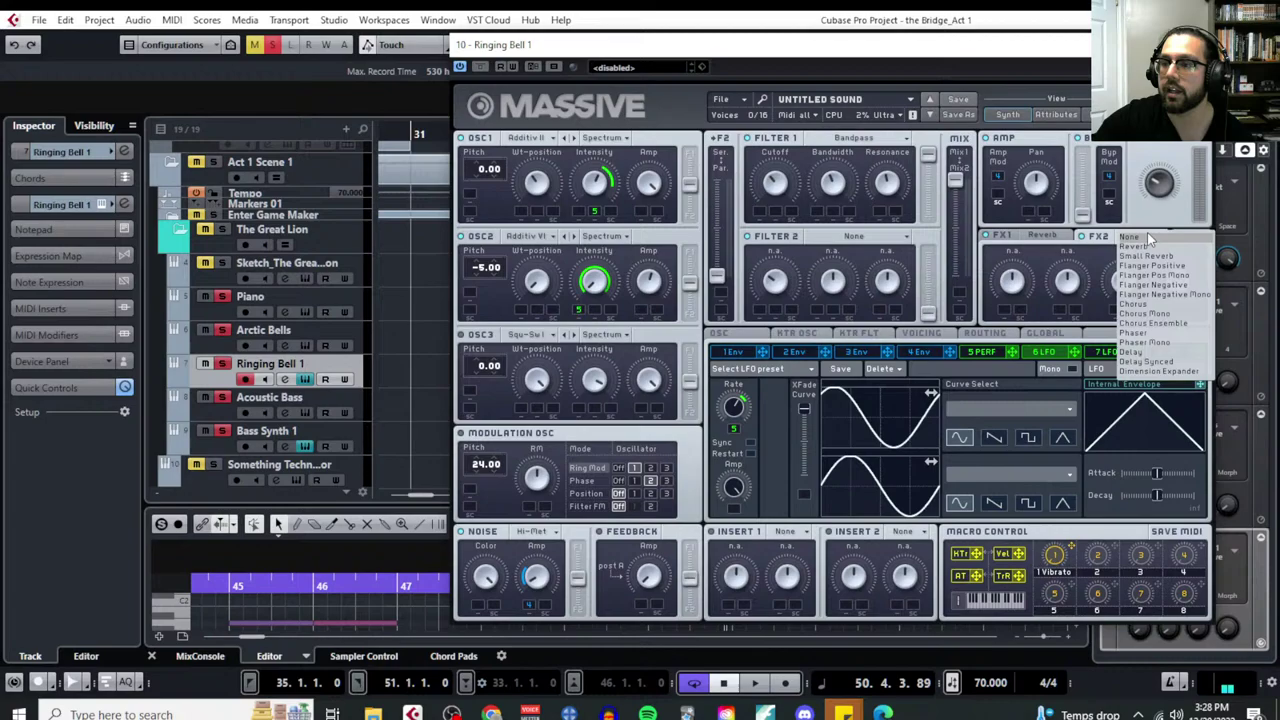
left_click(1147, 352)
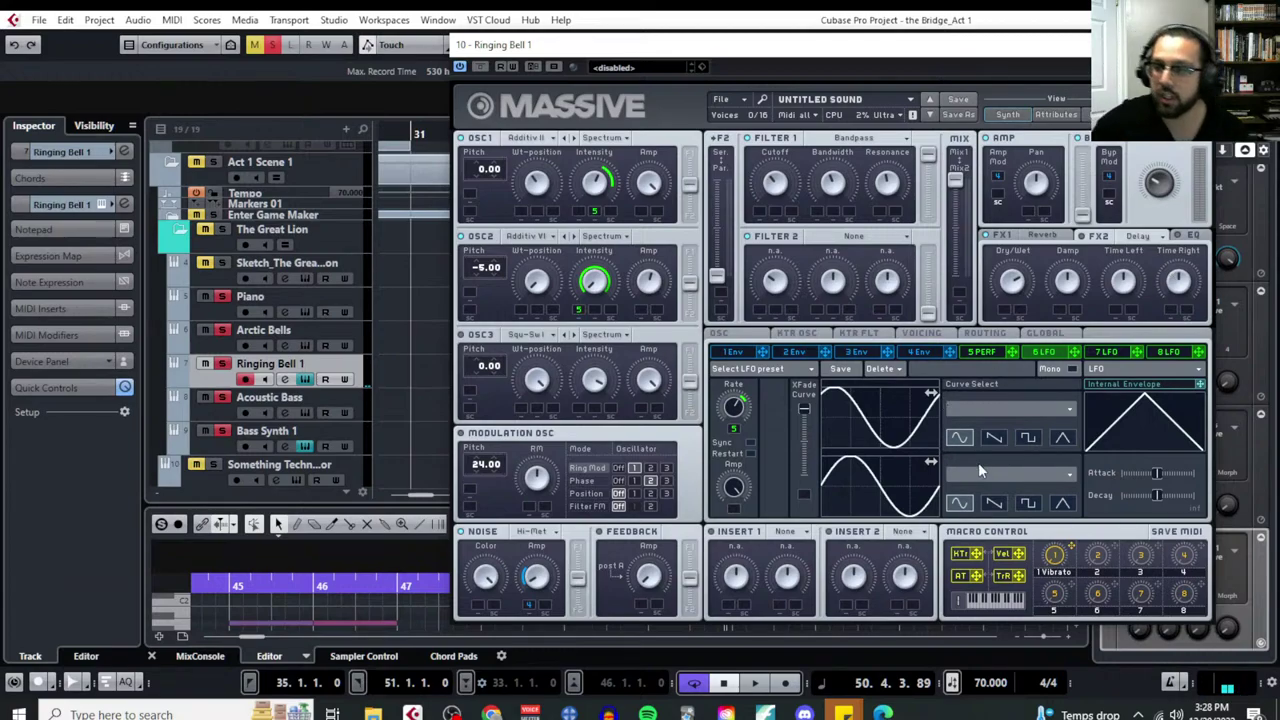
left_click(917, 353)
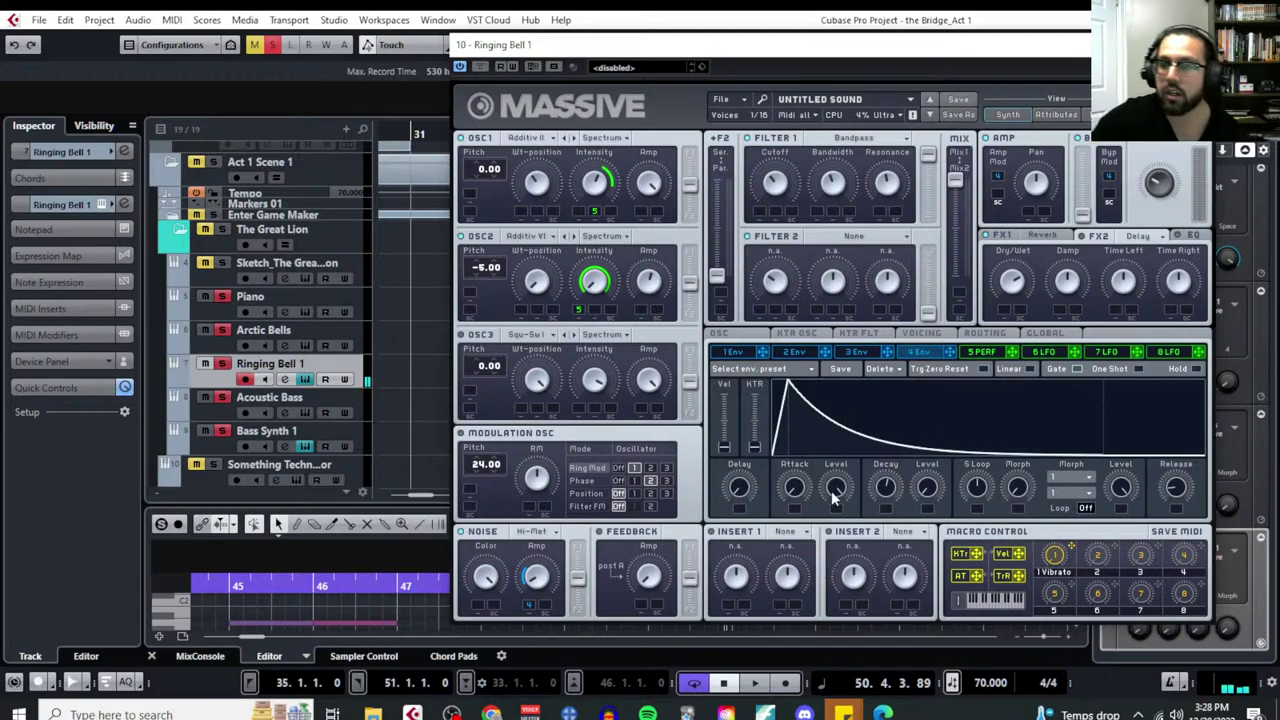
left_click_drag(927, 492, 926, 437)
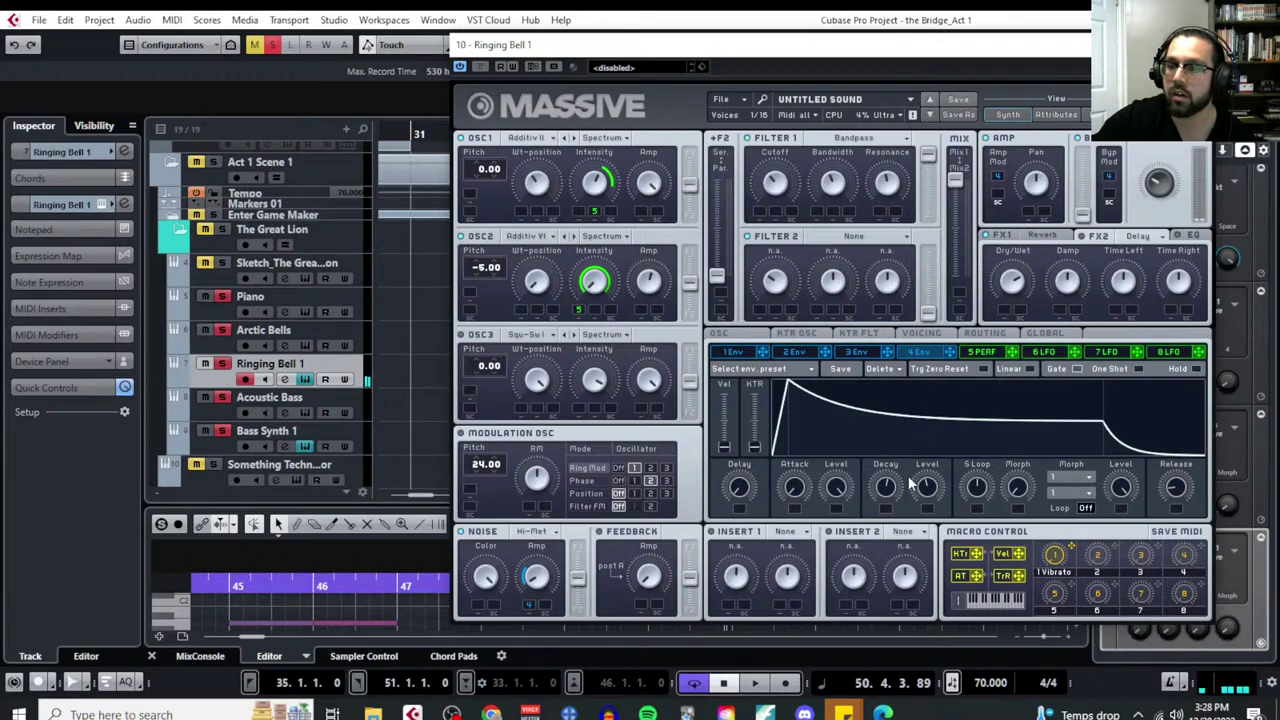
Modulate Ringing Bell 1's OSC1 amp with LFO 6
left_click(1050, 355)
left_click_drag(1076, 357, 998, 198)
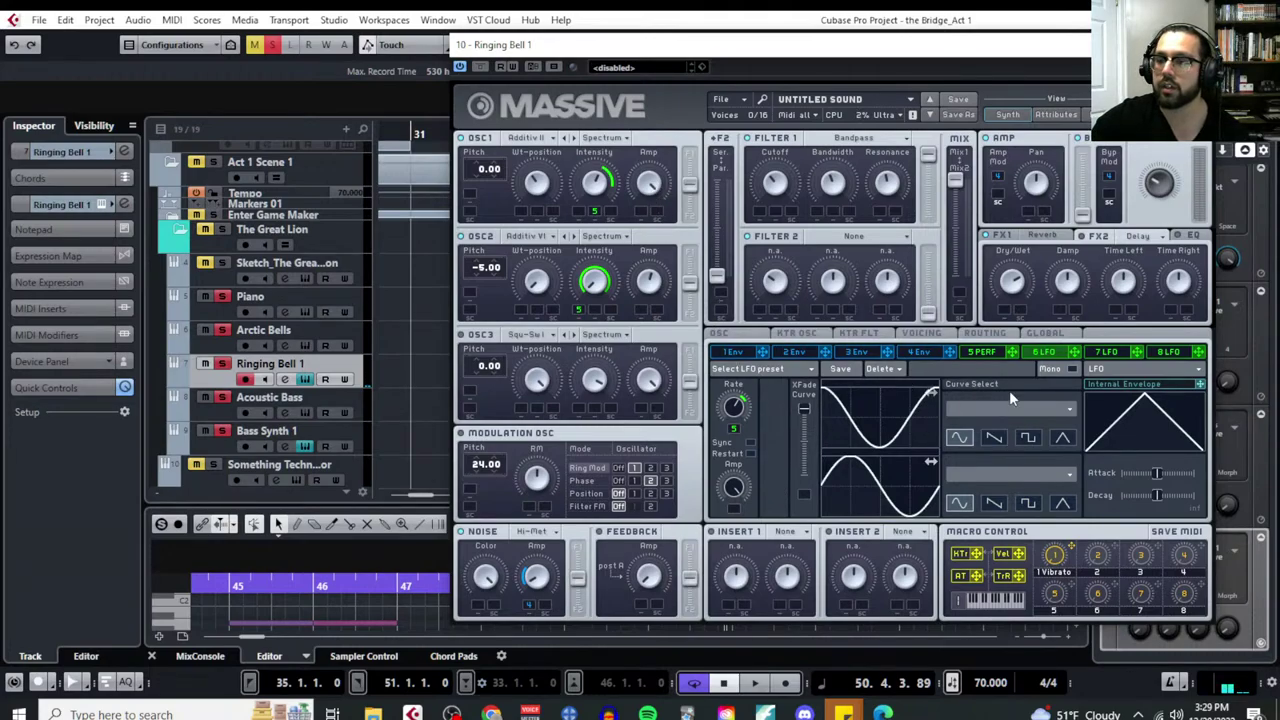
left_click_drag(1080, 353, 680, 352)
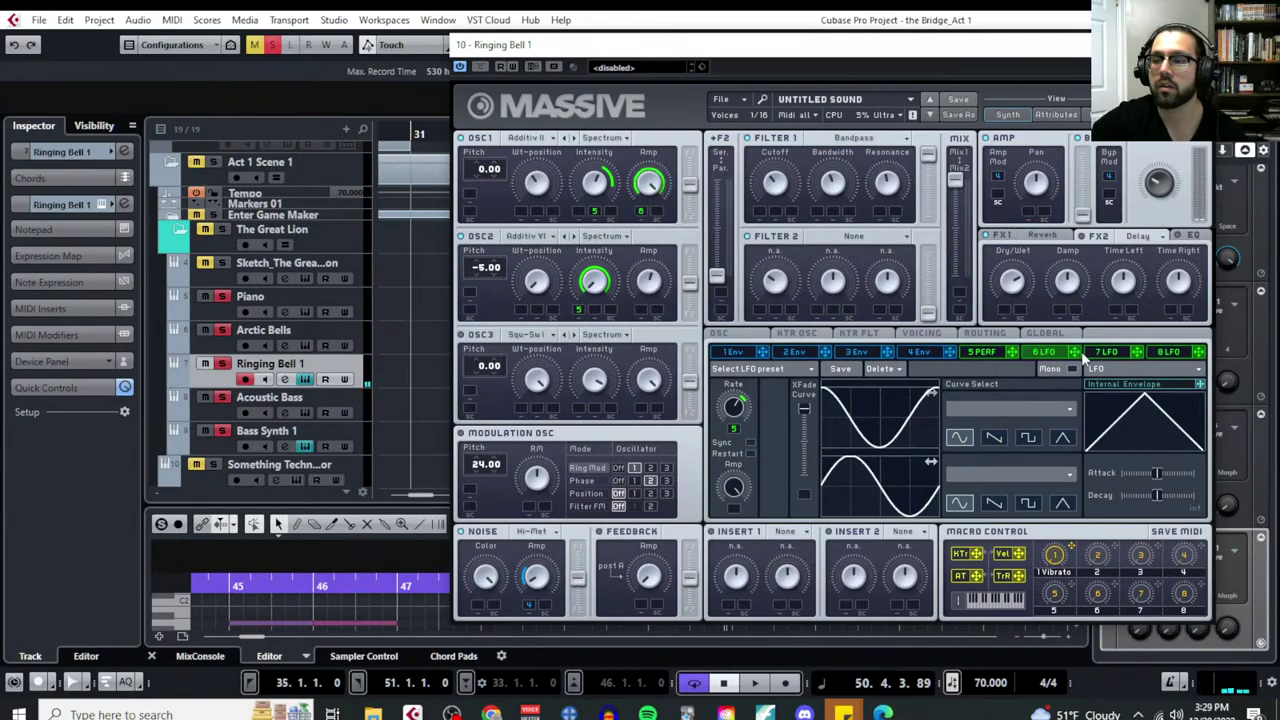
Modulate Ringing Bell 1's OSC2 amp with LFO 6 and change LFO 6's first curve to a falling sawtooth
left_click_drag(1080, 353, 686, 548)
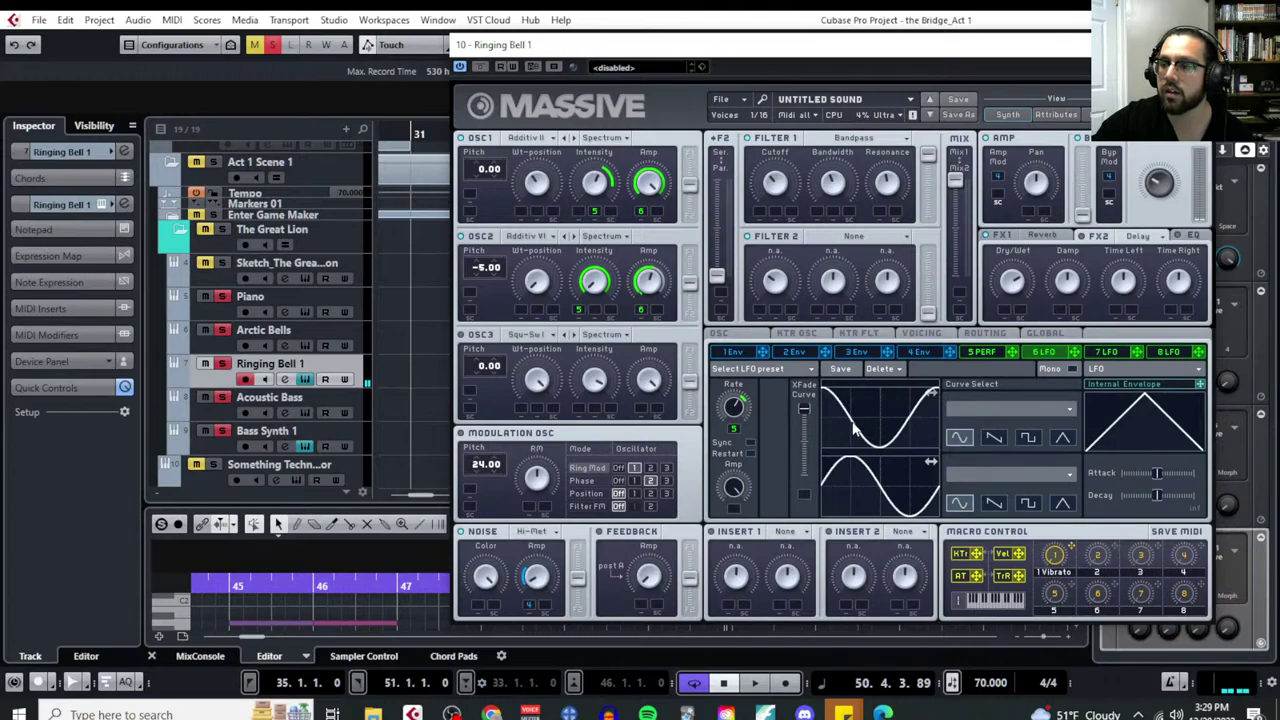
left_click(996, 442)
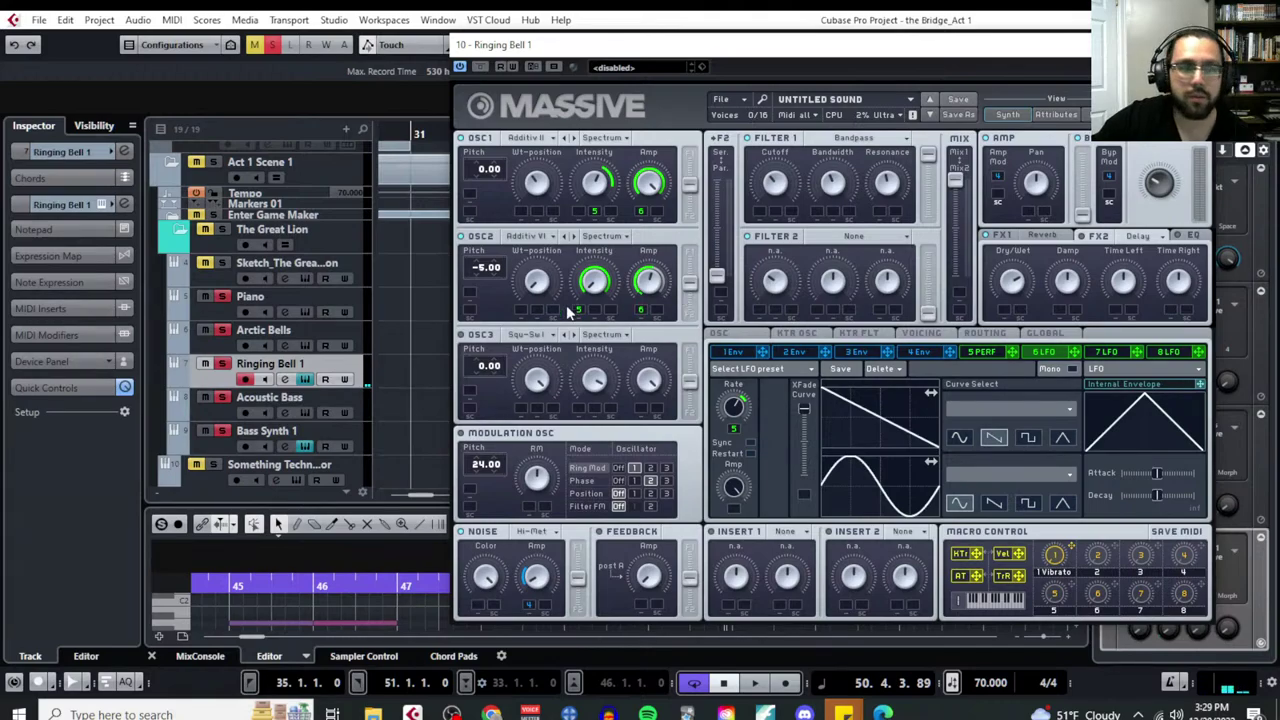
left_click(305, 446)
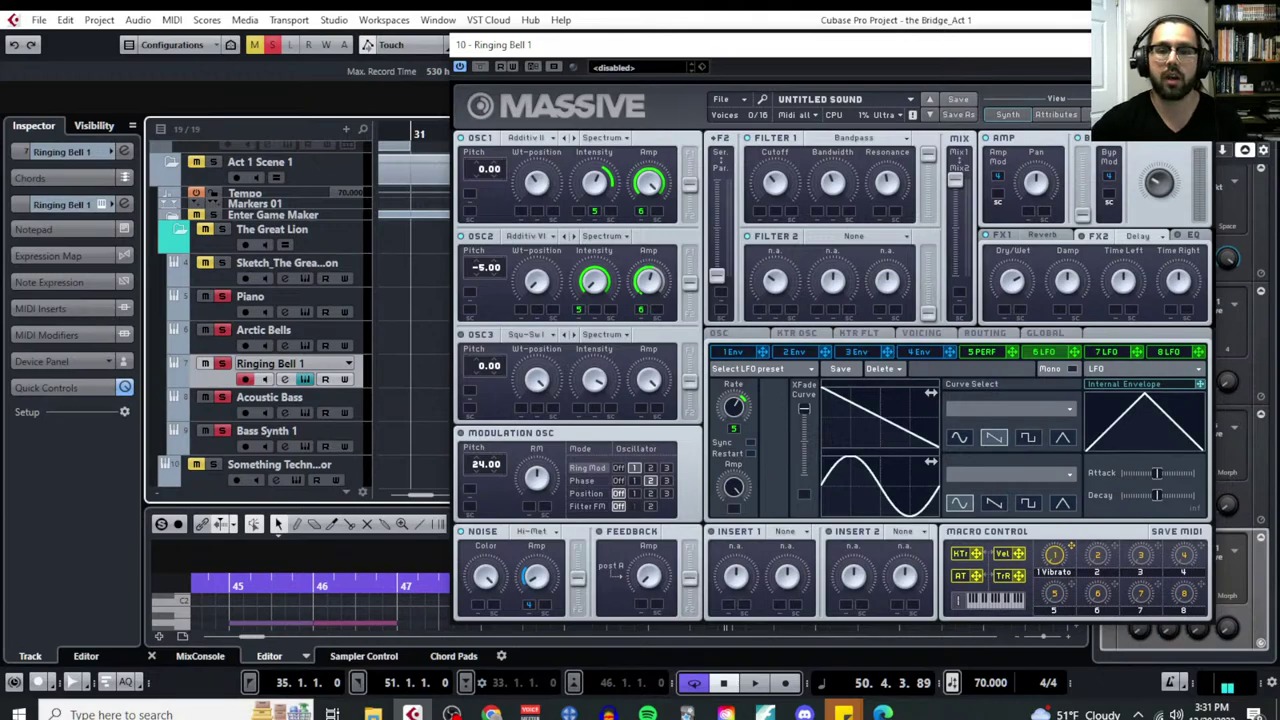
Select the Piano track for comparison, shift the Massive window slightly, and return to the Ringing Bell 1 track
left_click(208, 318)
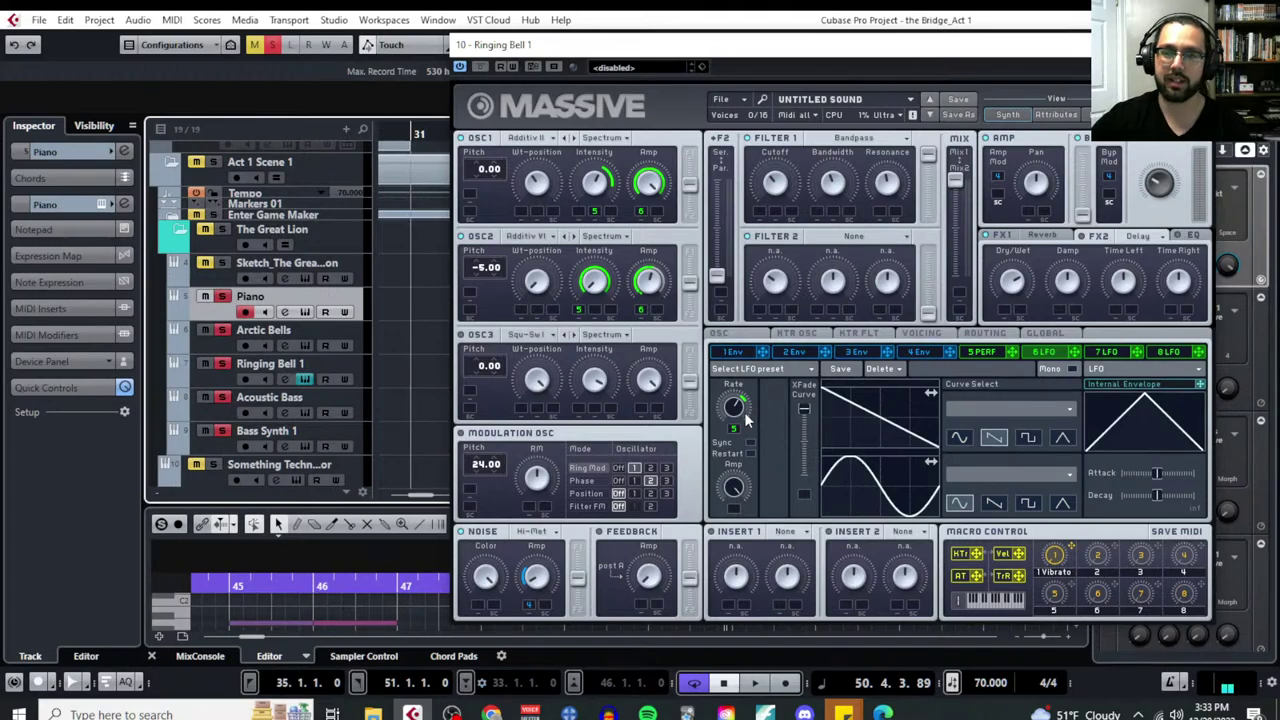
mouse_move(781, 47)
left_mouse_down()
mouse_move(778, 36)
mouse_move(797, 40)
mouse_move(758, 49)
left_mouse_up()
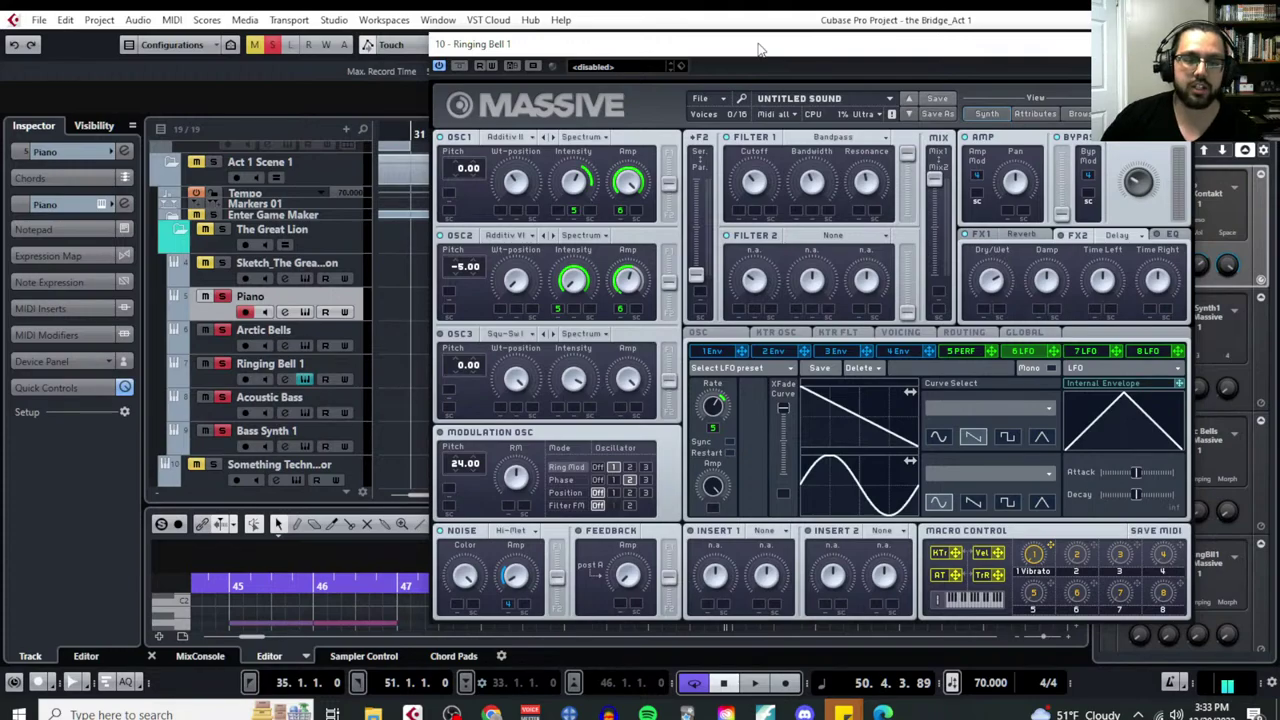
left_click(214, 379)
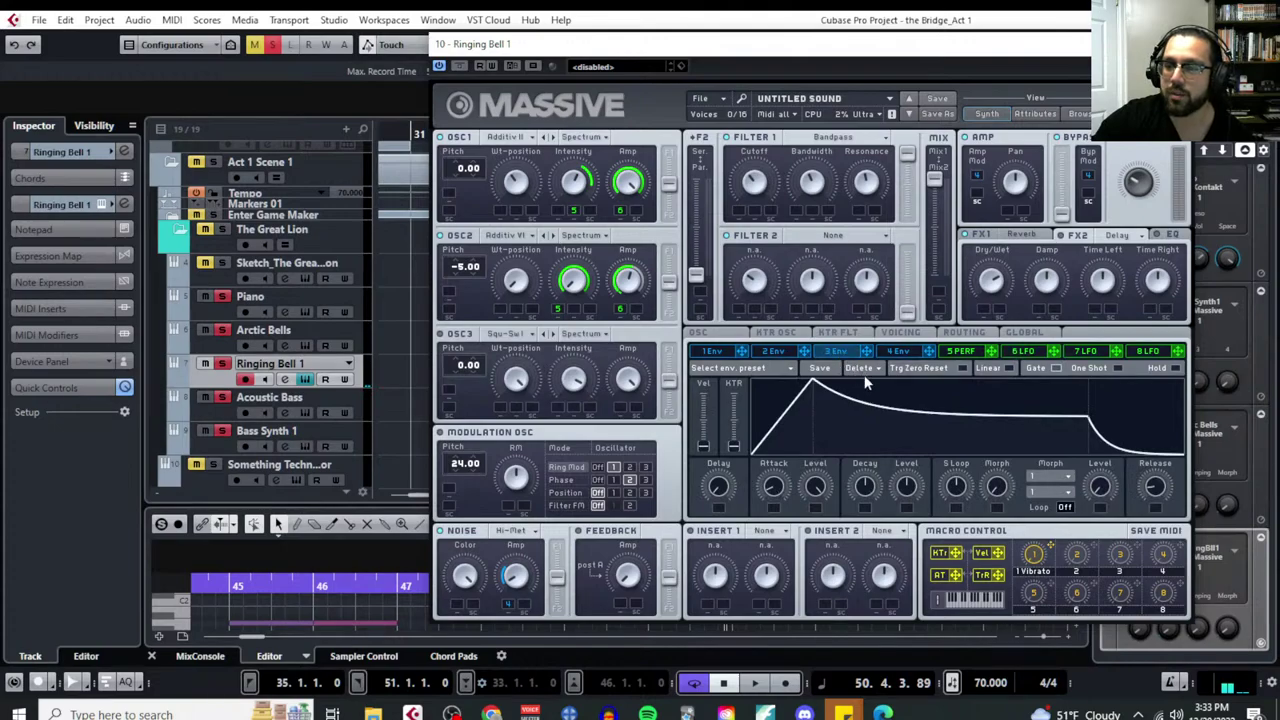
Mute LFO 6's modulation of the OSC1 and OSC2 amps to compare the sound, and unmute both
right_click(621, 214)
left_click(648, 238)
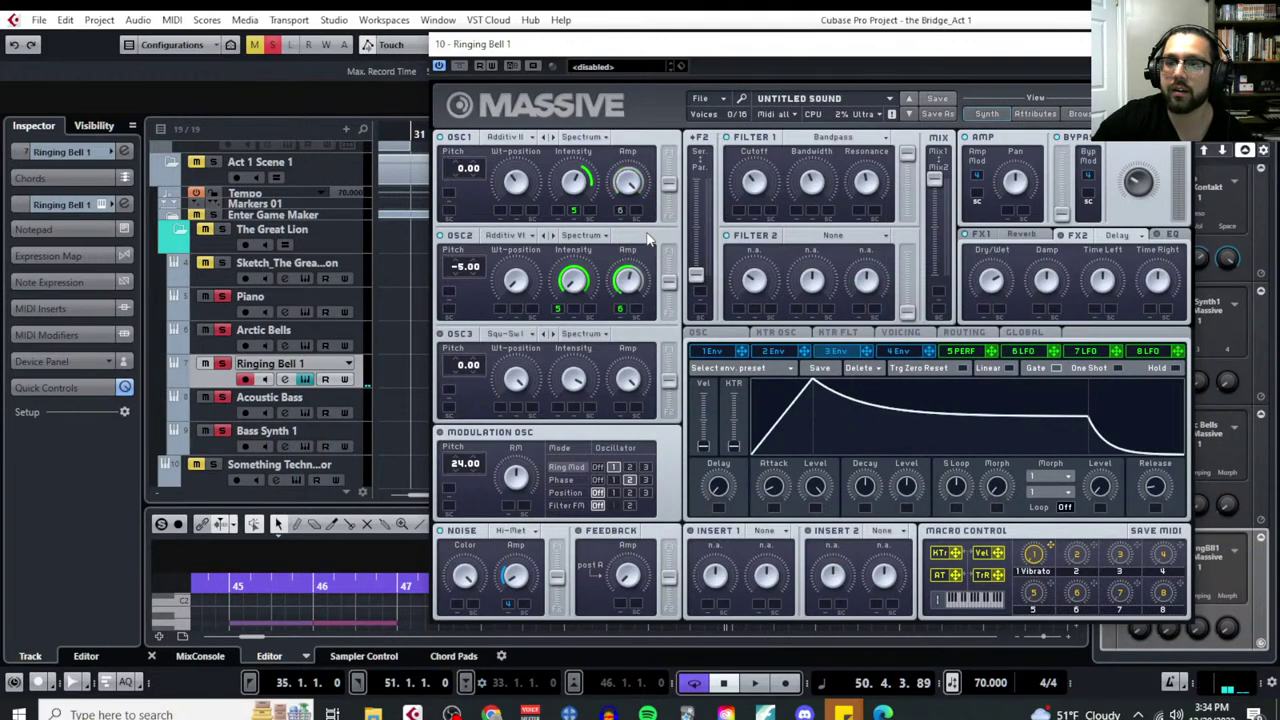
right_click(621, 310)
left_click(636, 340)
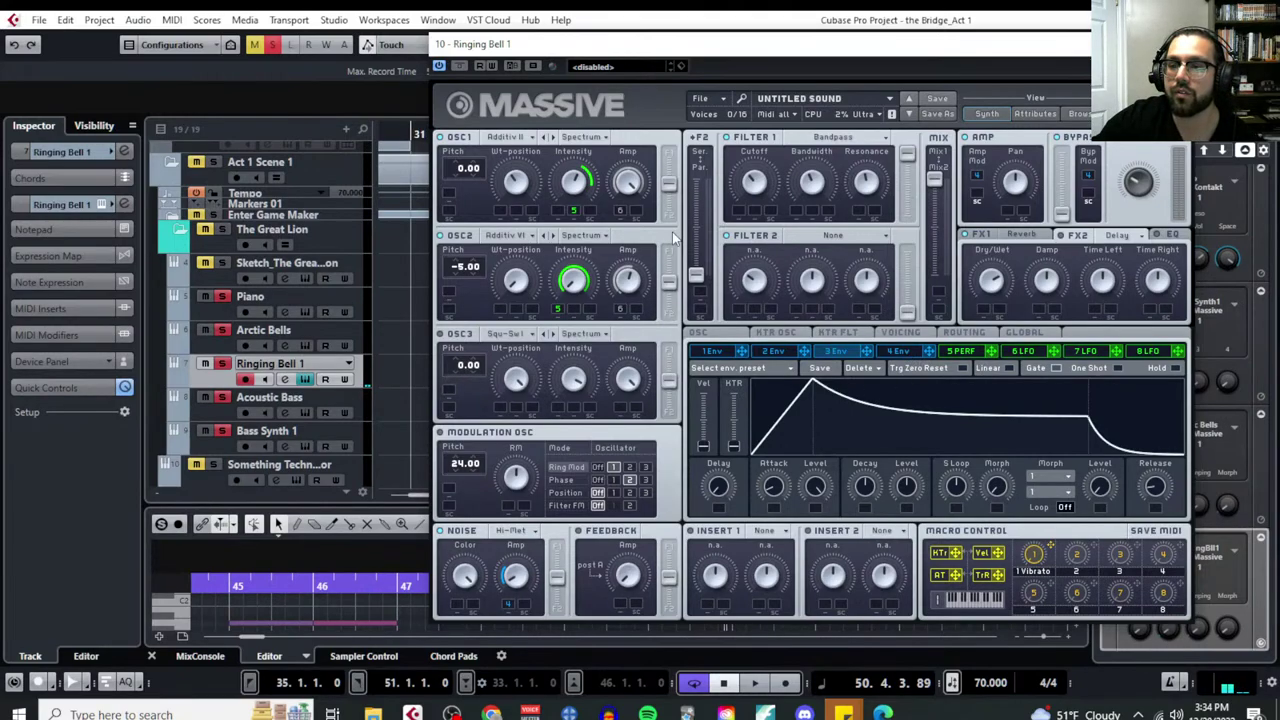
right_click(615, 213)
left_click(640, 248)
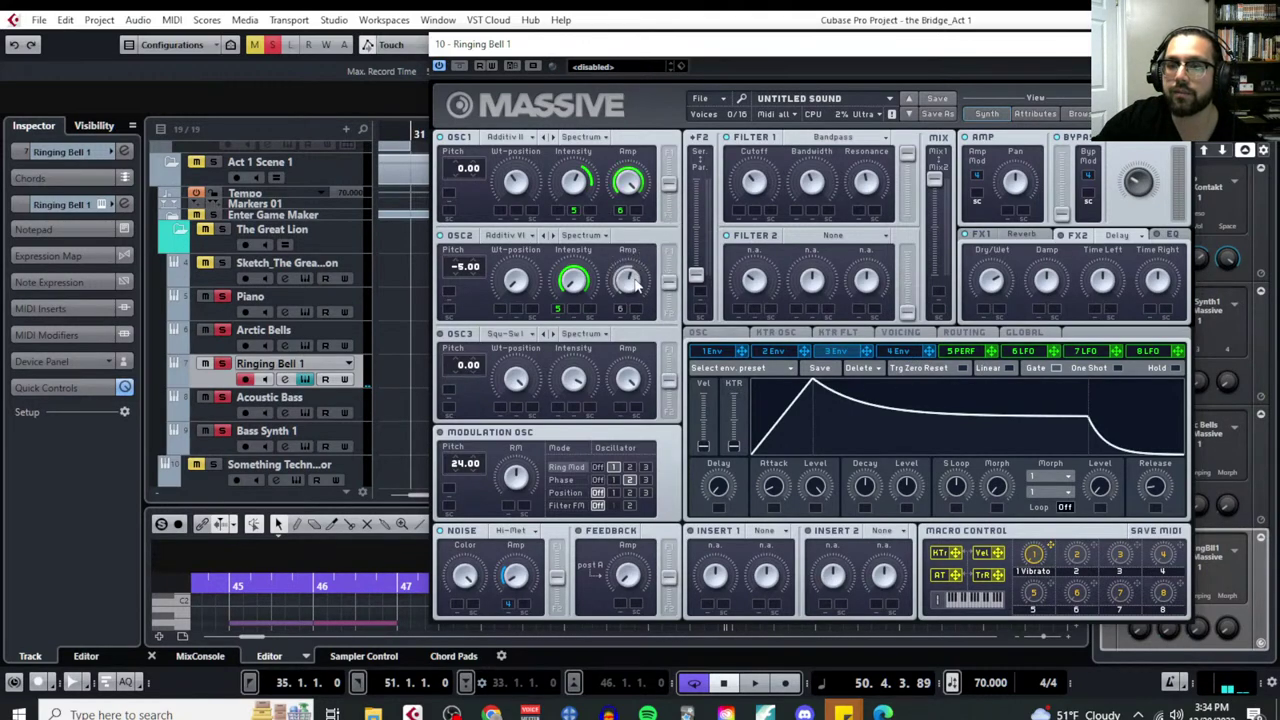
right_click(624, 308)
left_click(636, 342)
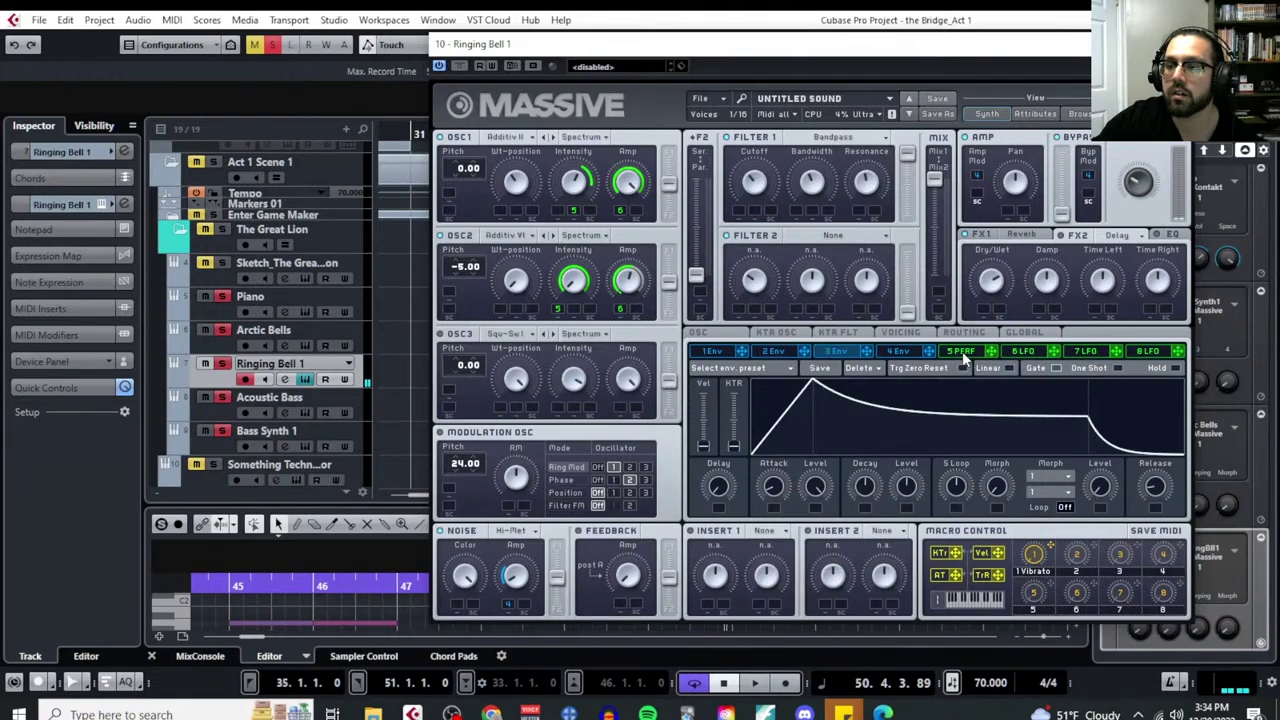
Try modulating Filter 1's cutoff with LFO 6, check the LFO's settings, and remove the cutoff modulation
left_click(901, 352)
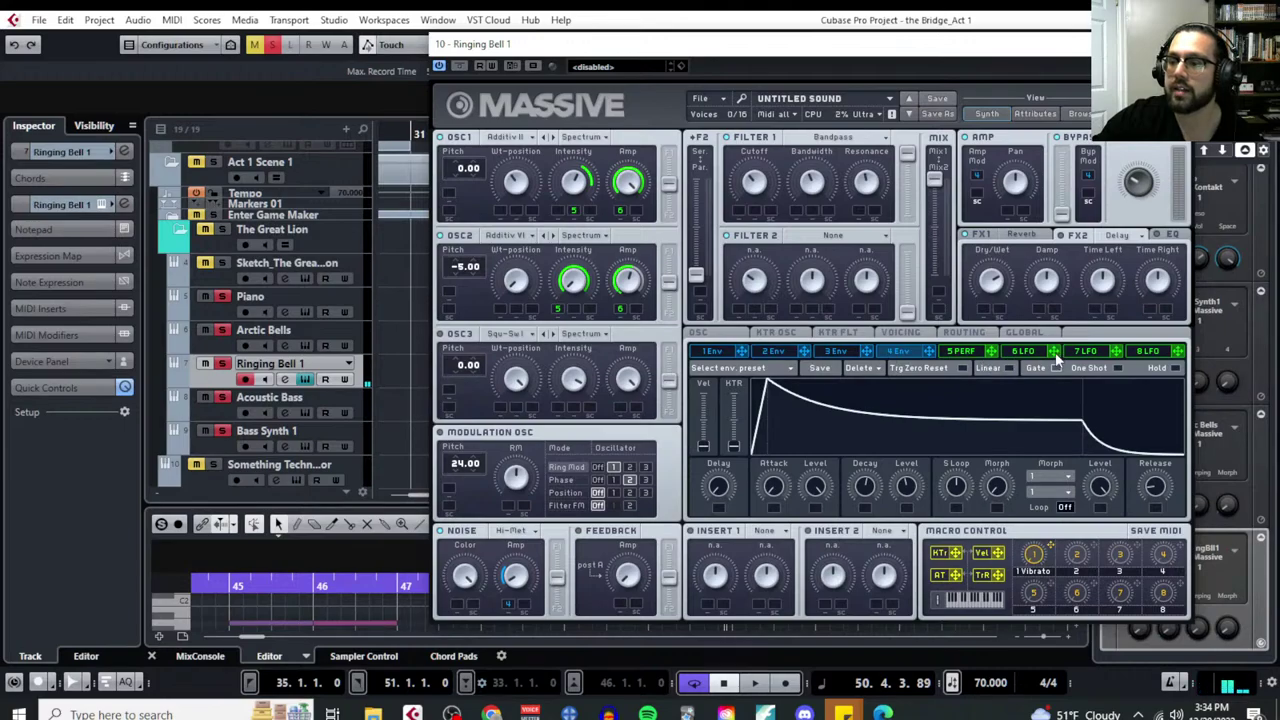
left_click_drag(1055, 358, 740, 195)
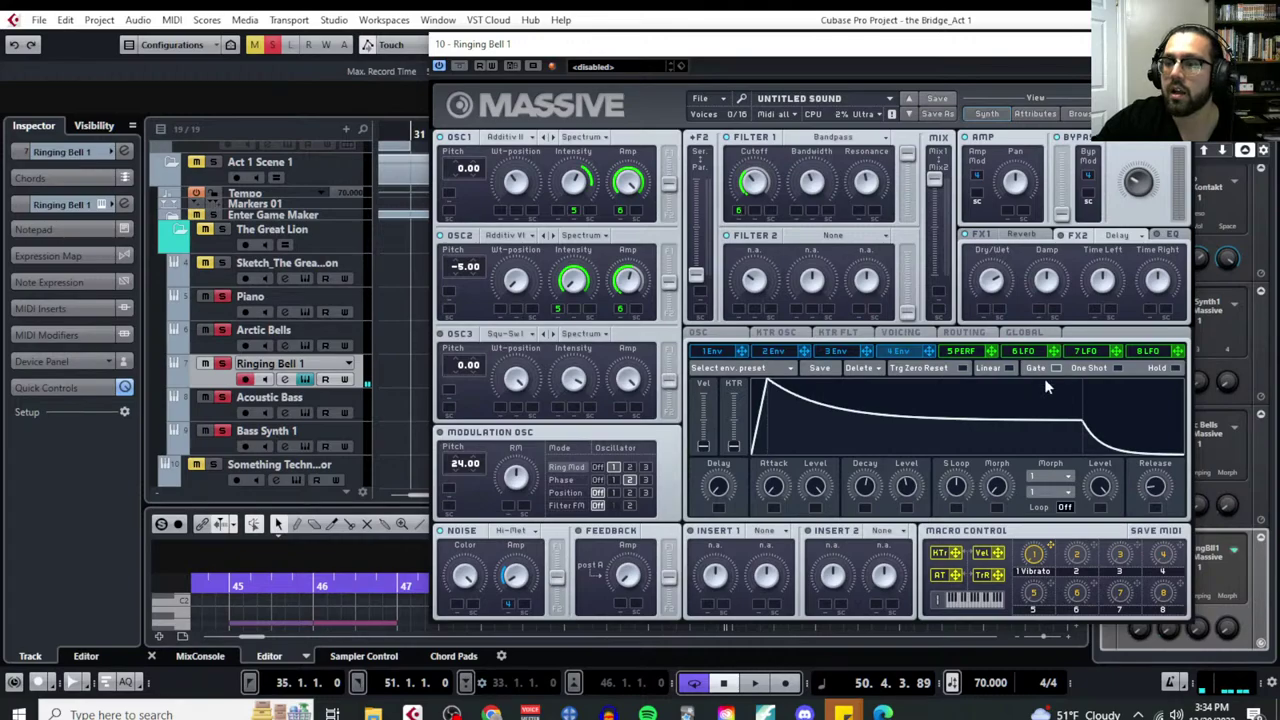
left_click(1021, 354)
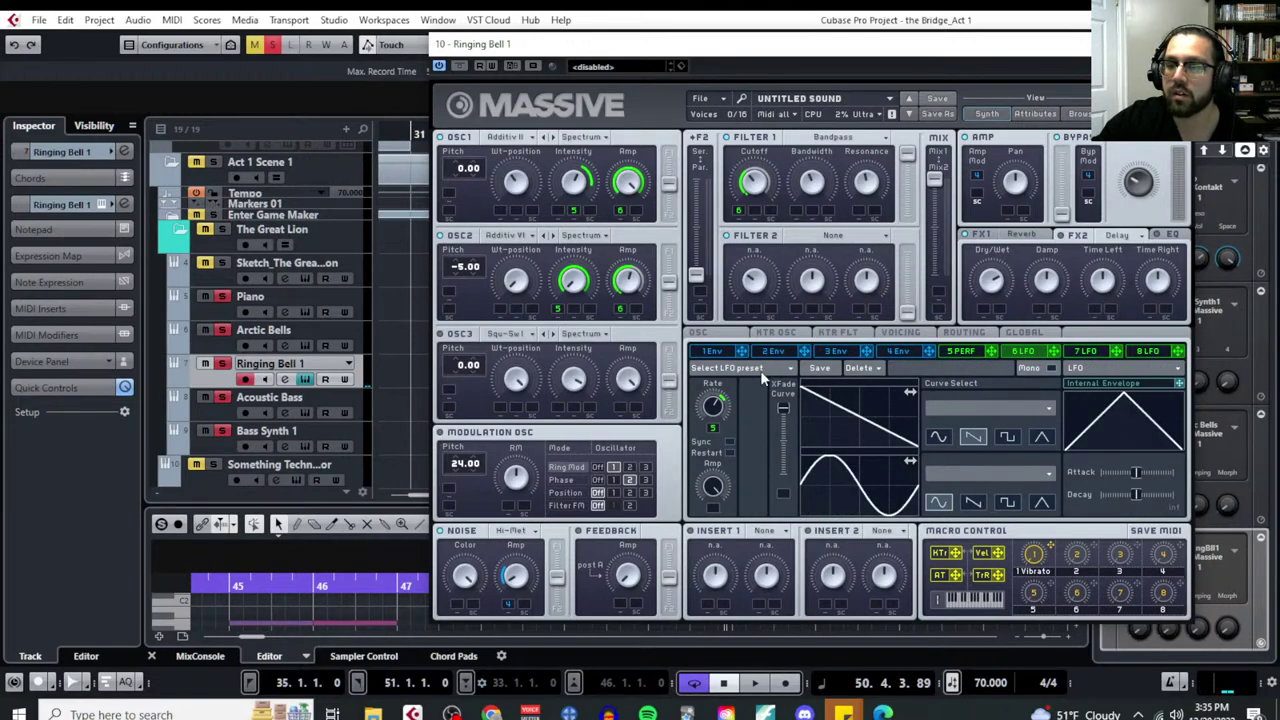
left_click(760, 370)
left_click(748, 417)
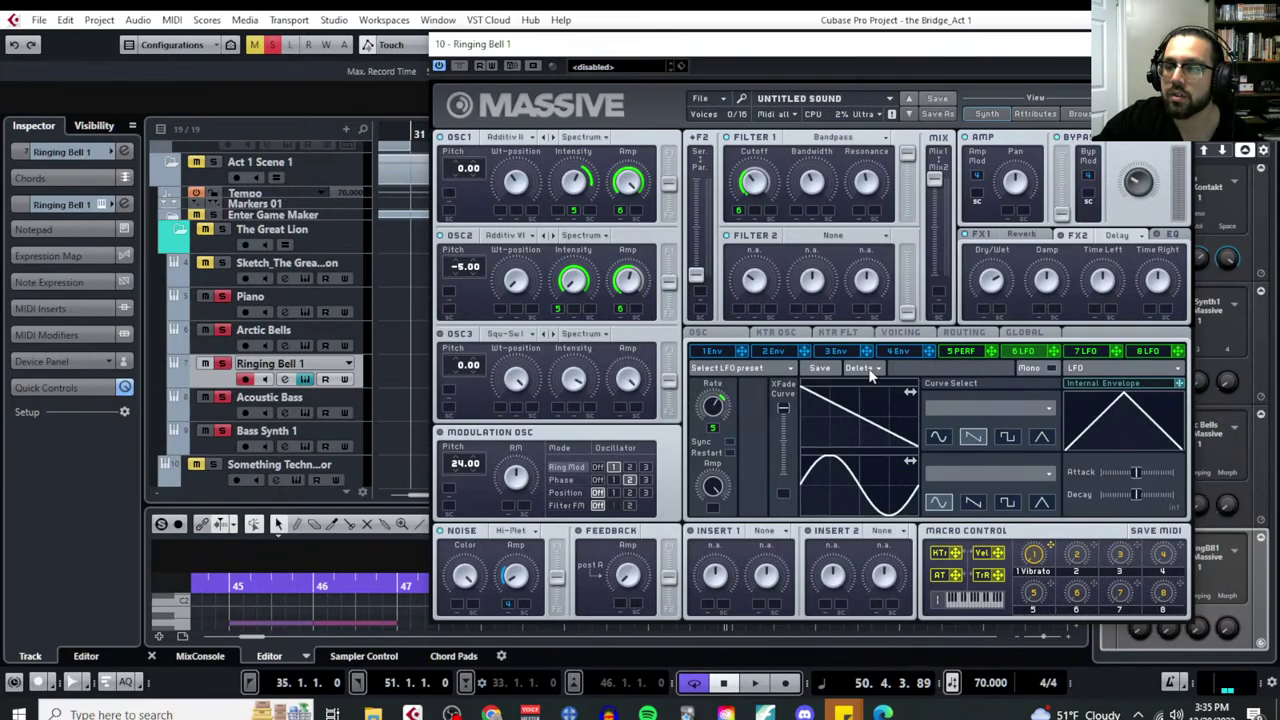
left_click(1053, 369)
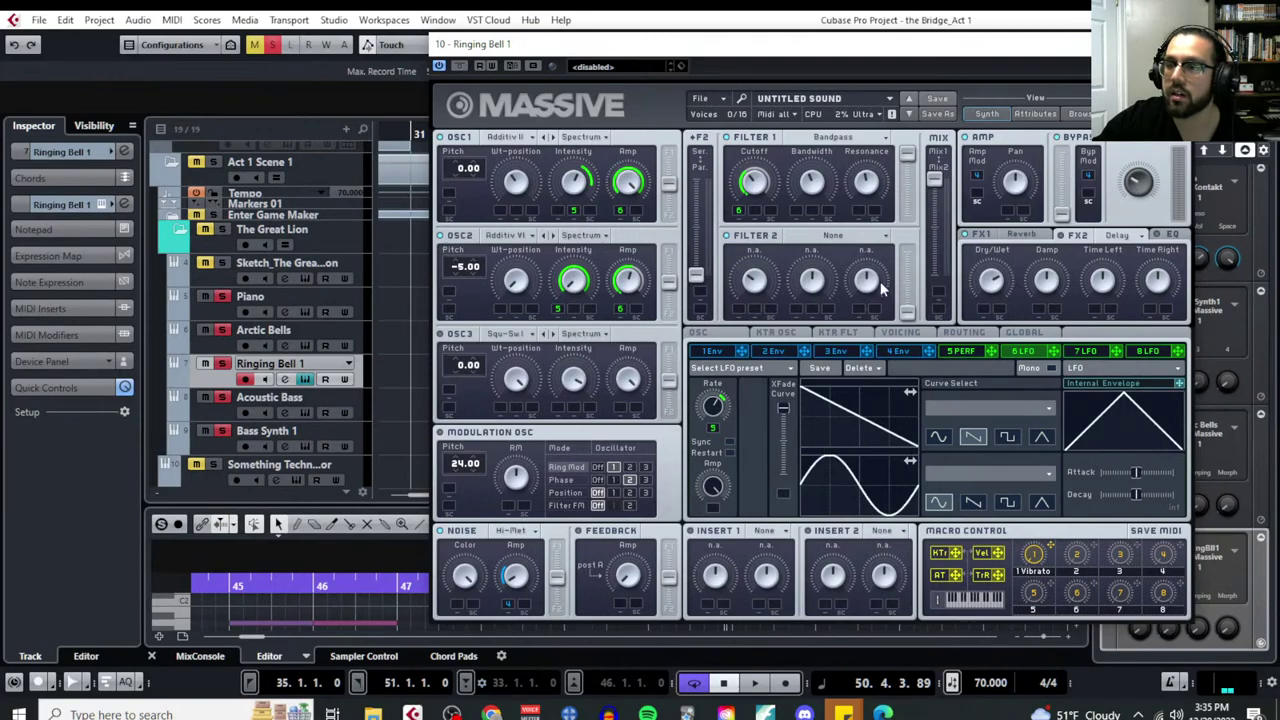
right_click(736, 212)
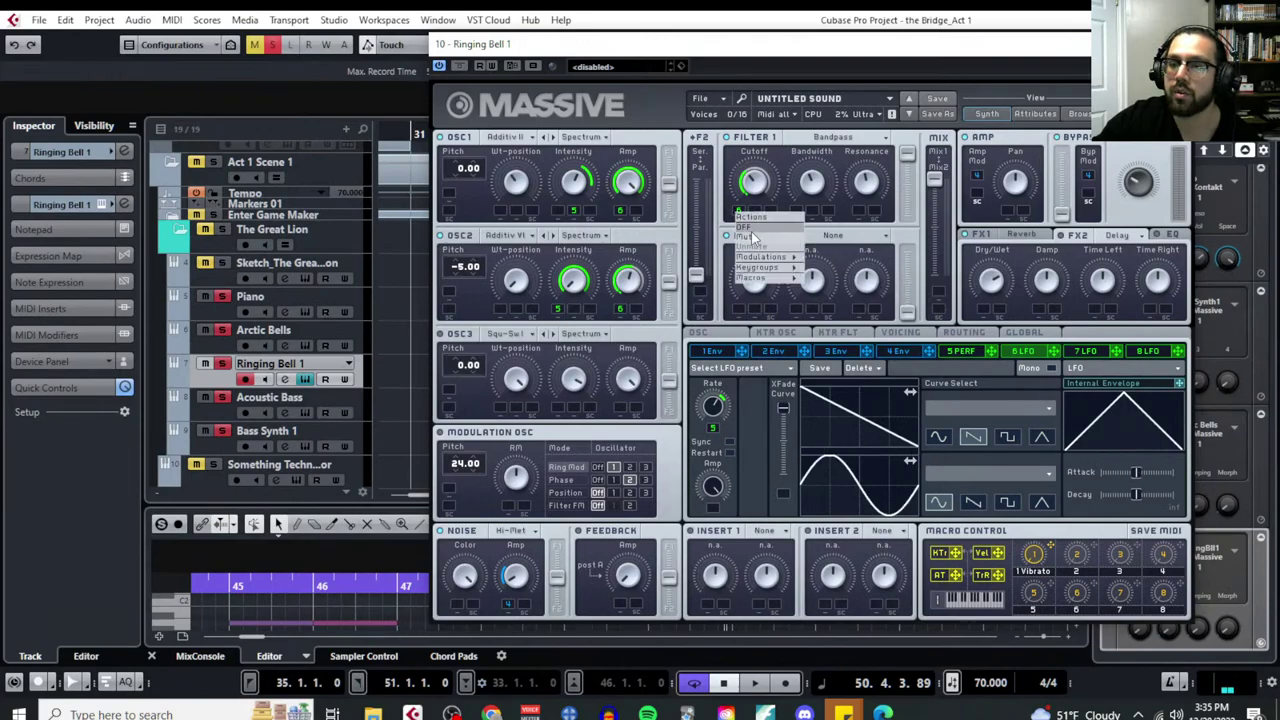
left_click(752, 236)
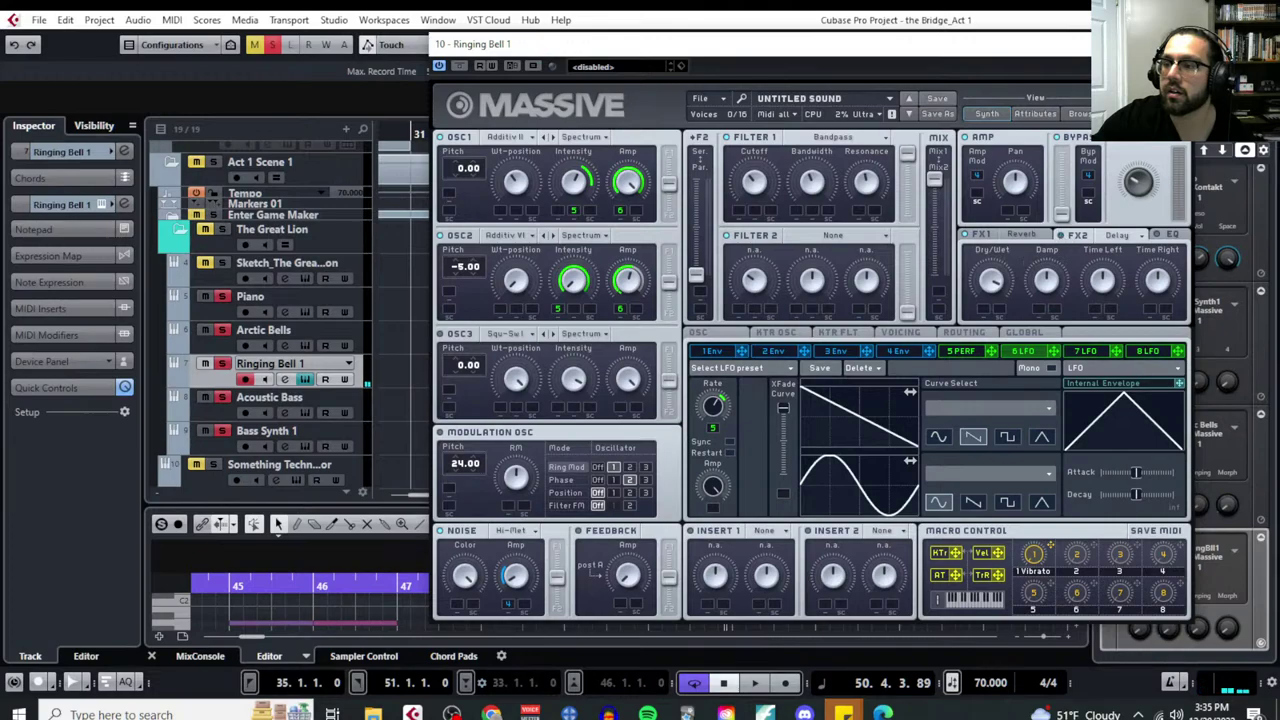
Close Ringing Bell 1's Massive window and play back the looped section from bar 35 to bar 51
key("ctrl+w")
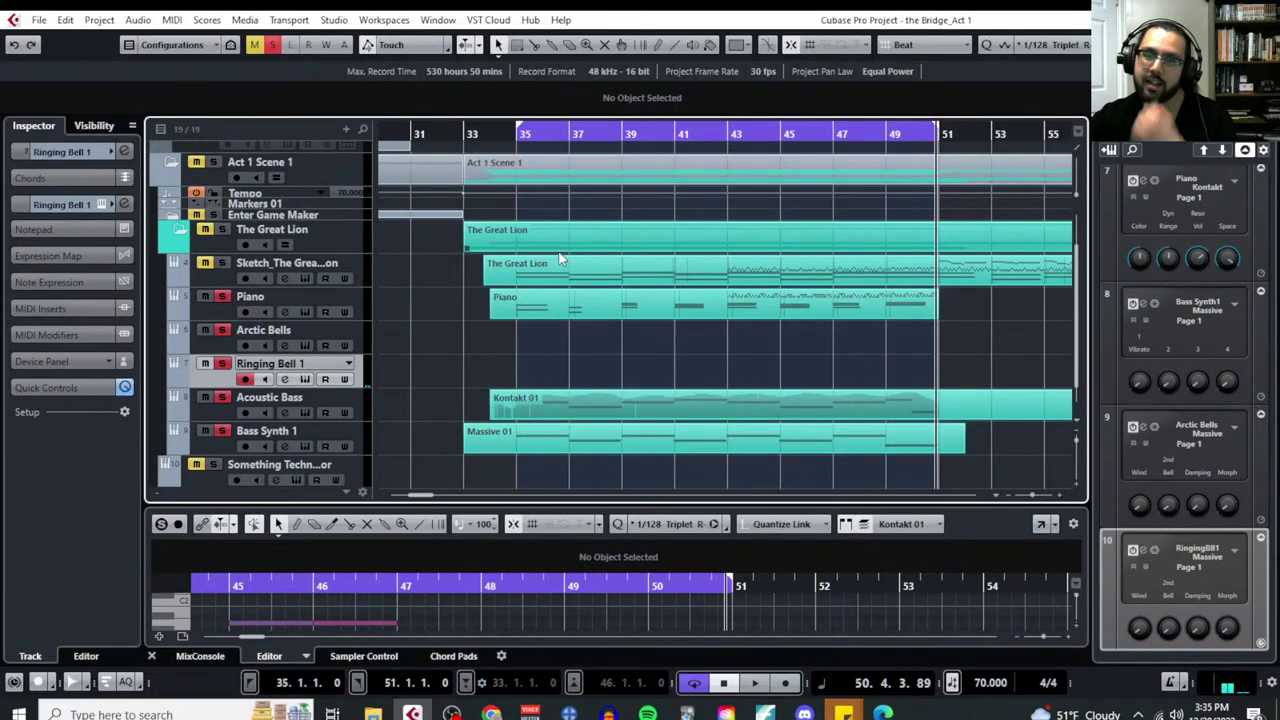
key("space")
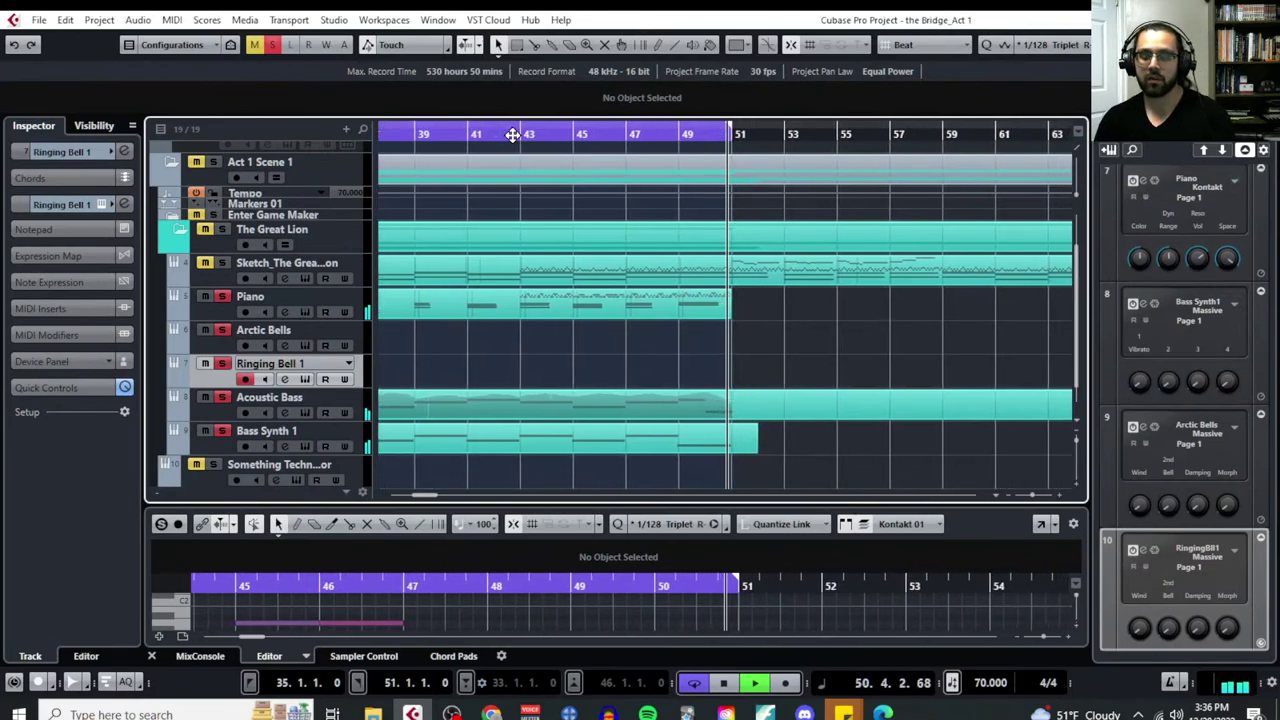
key("space")
scroll(688, 285, "left", 5)
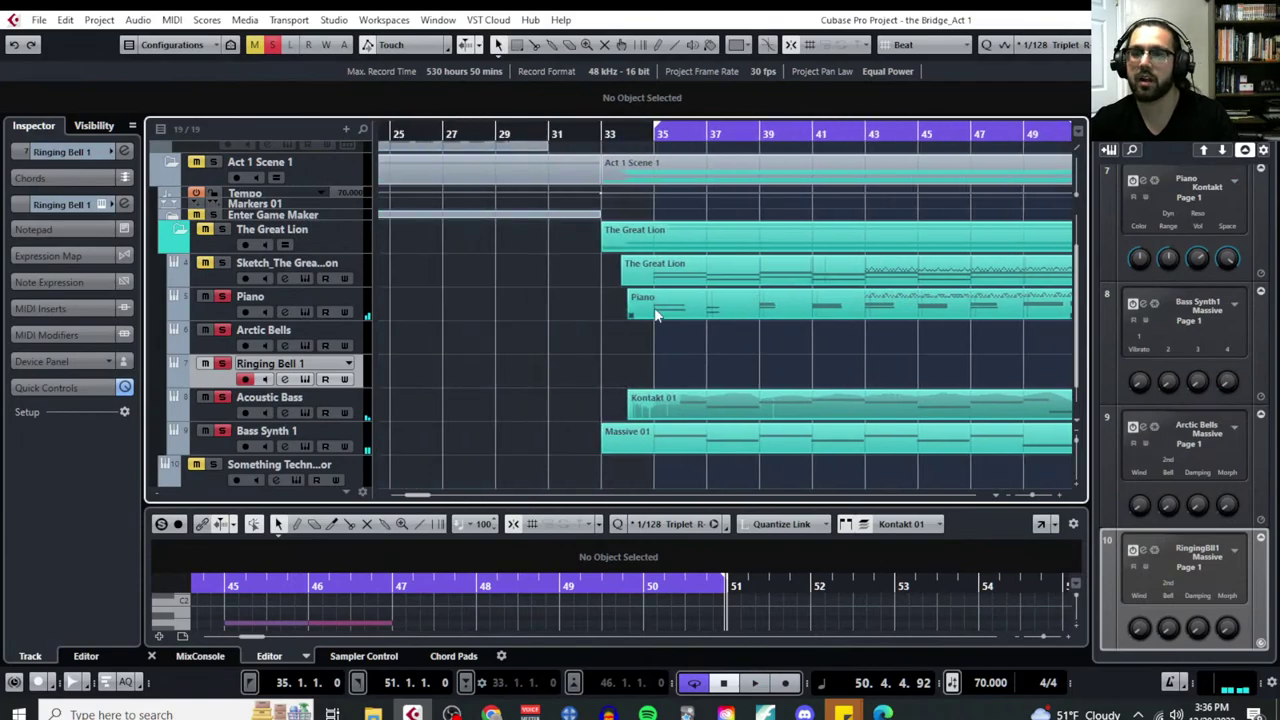
Select the Arctic Bells track, inspect its Massive patch, and close the instrument window
left_click(355, 347)
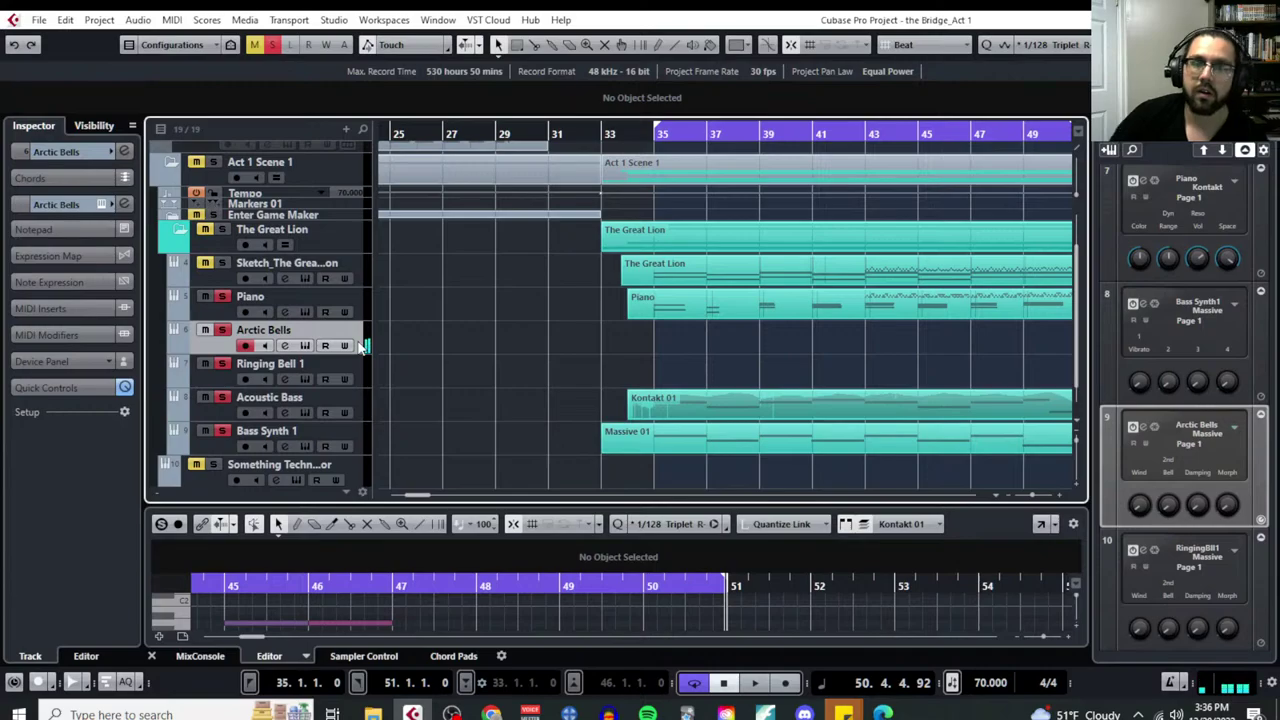
left_click(305, 346)
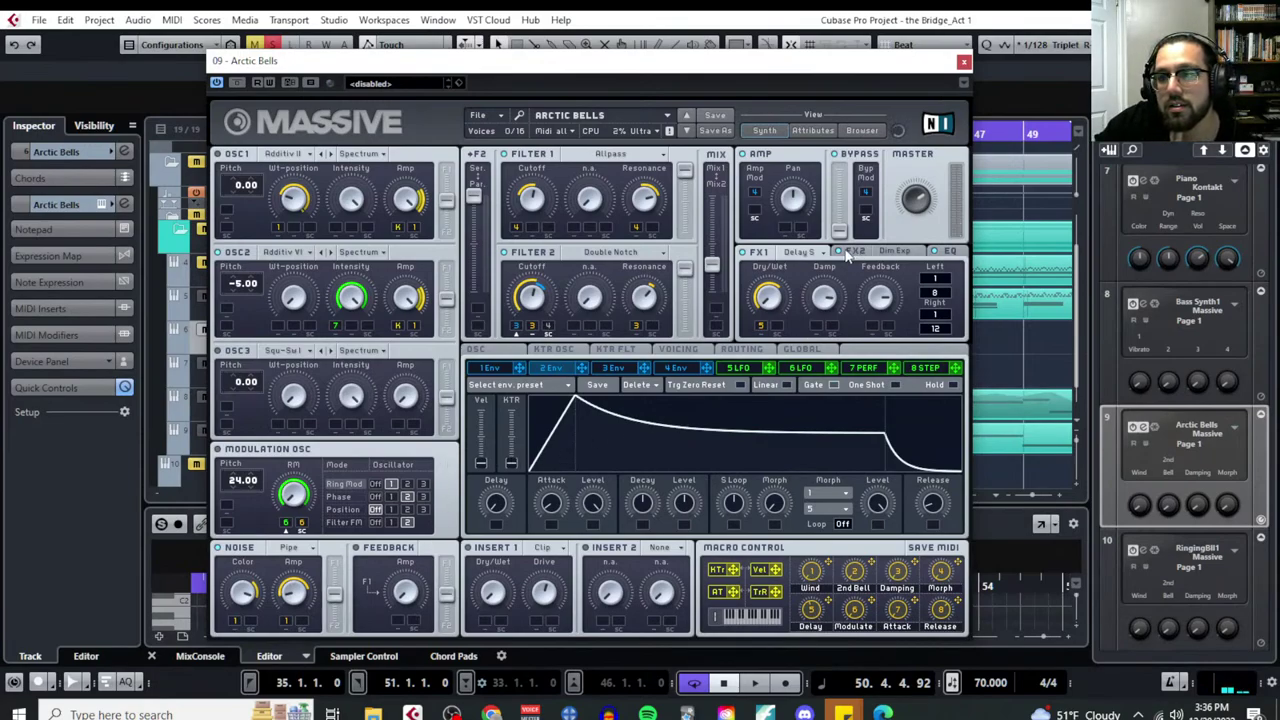
left_click(963, 61)
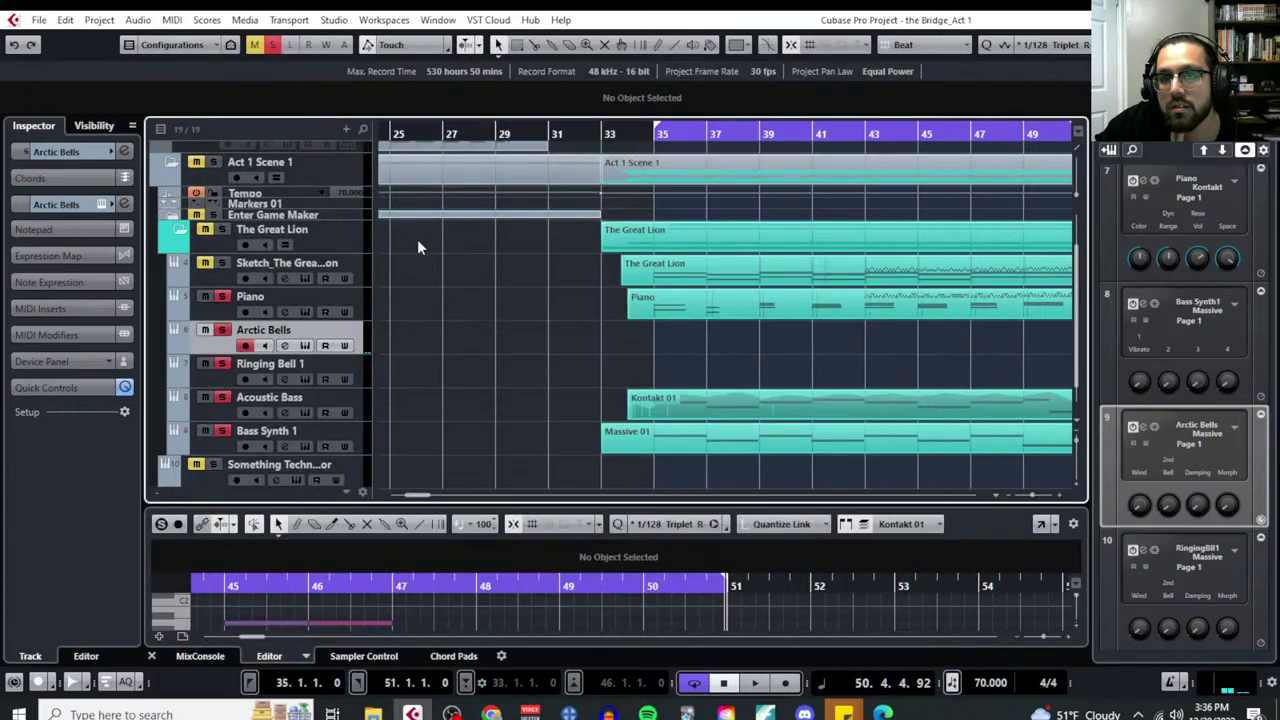
Reopen Ringing Bell 1's Massive patch and reduce performer 5's modulation range on the OSC1 intensity
left_click(306, 379)
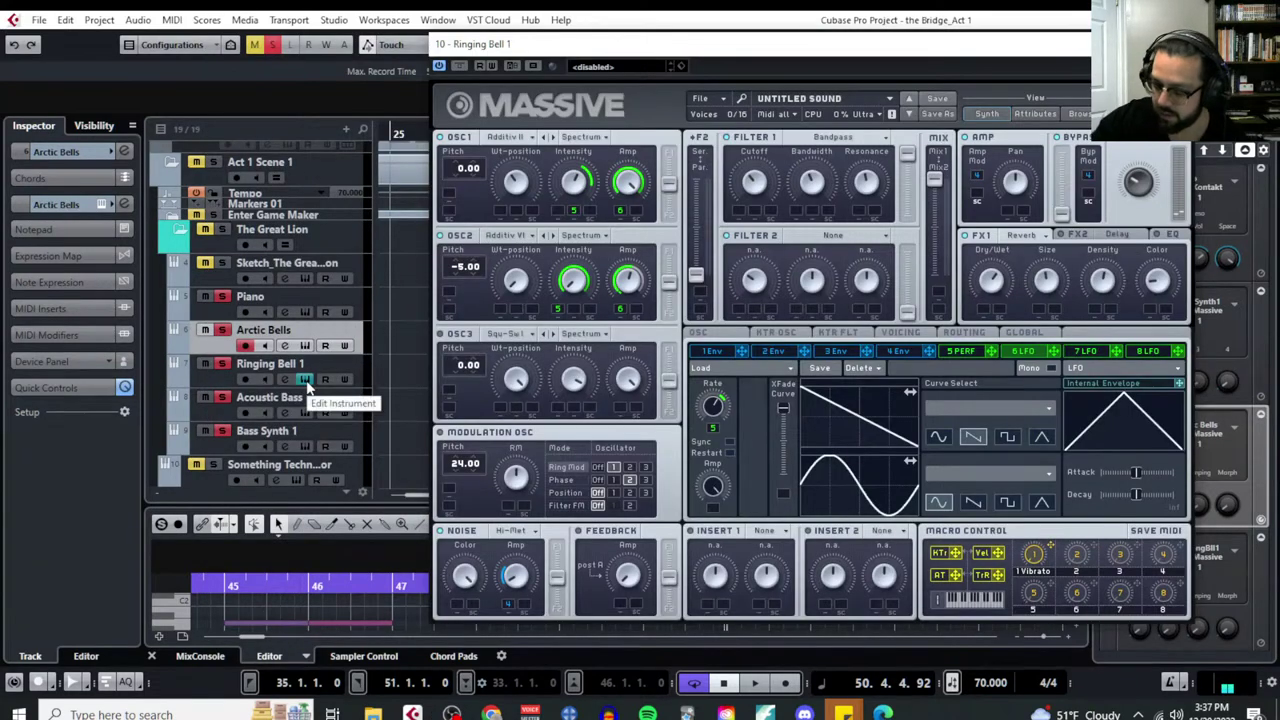
left_click(234, 378)
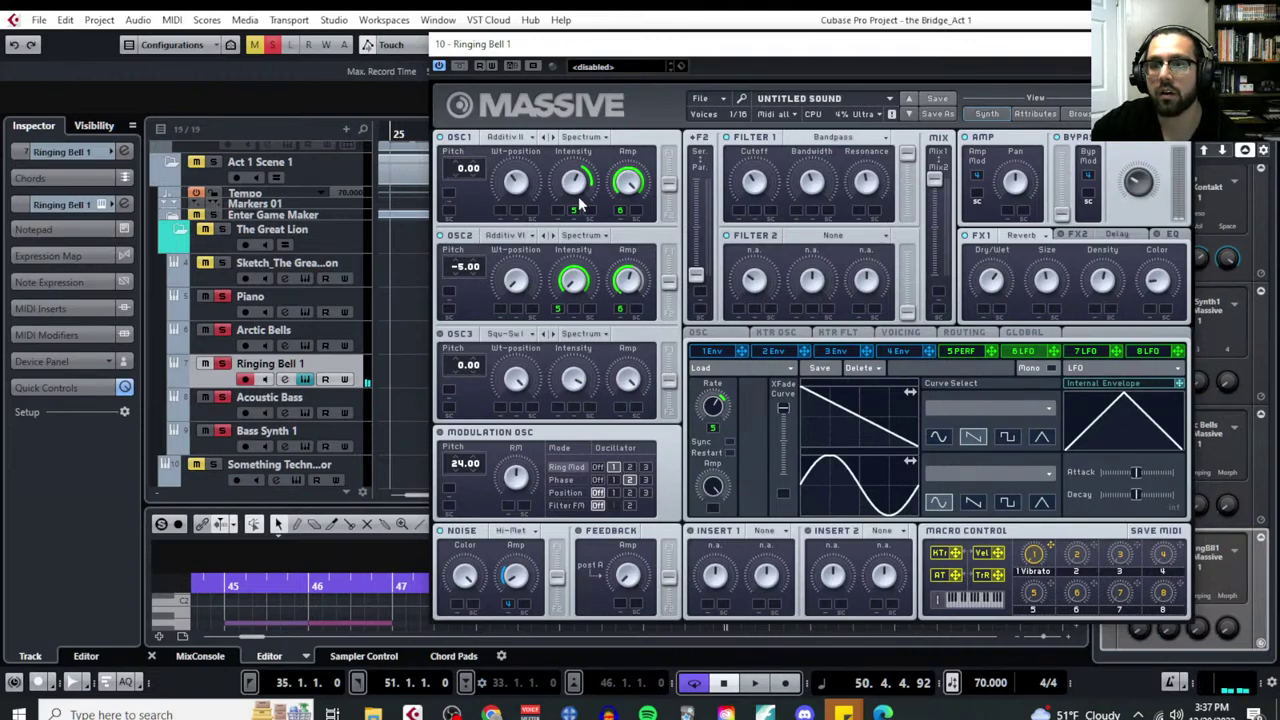
left_click_drag(575, 207, 578, 215)
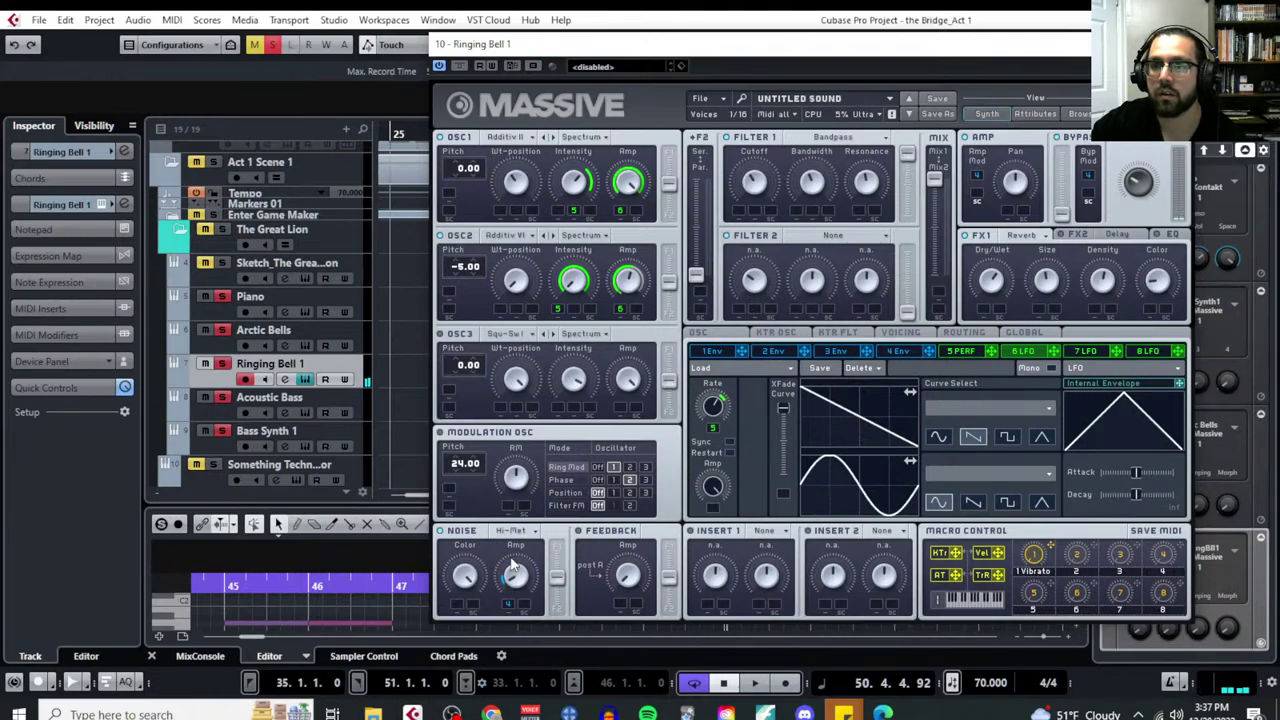
Alternate between the Arctic Bells and Ringing Bell 1 tracks to compare their sounds
left_click(236, 350)
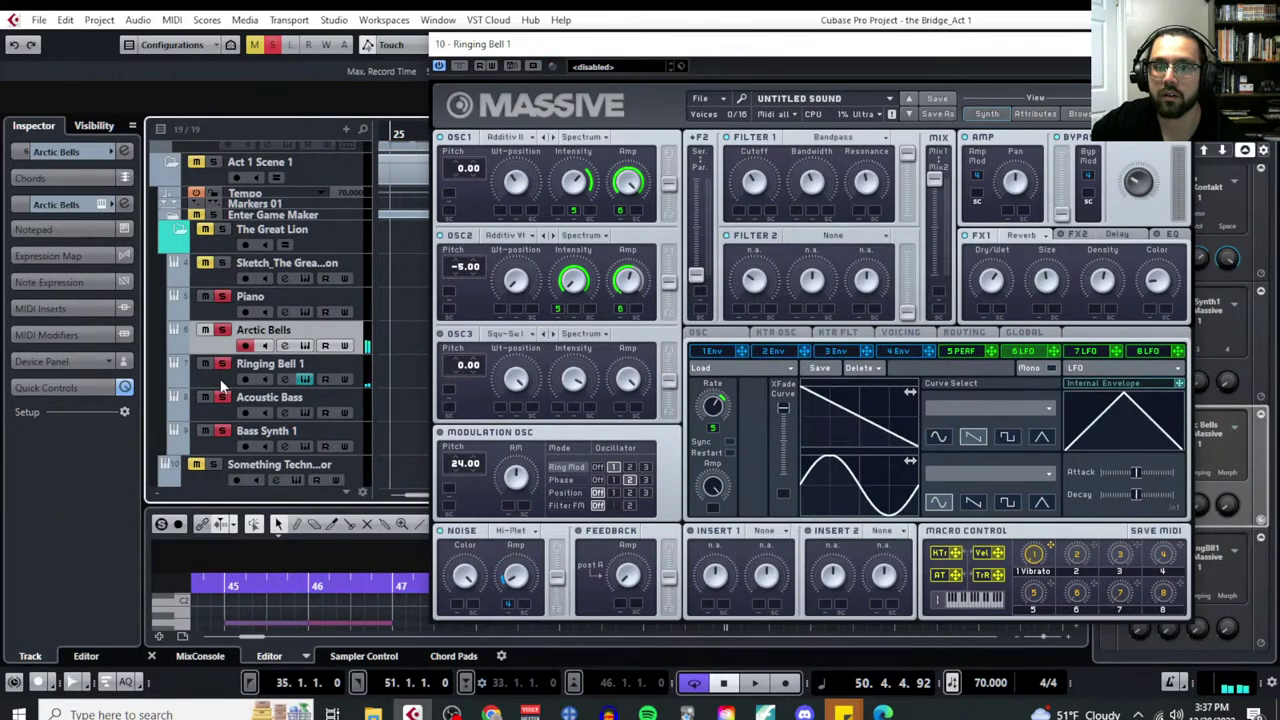
left_click(220, 379)
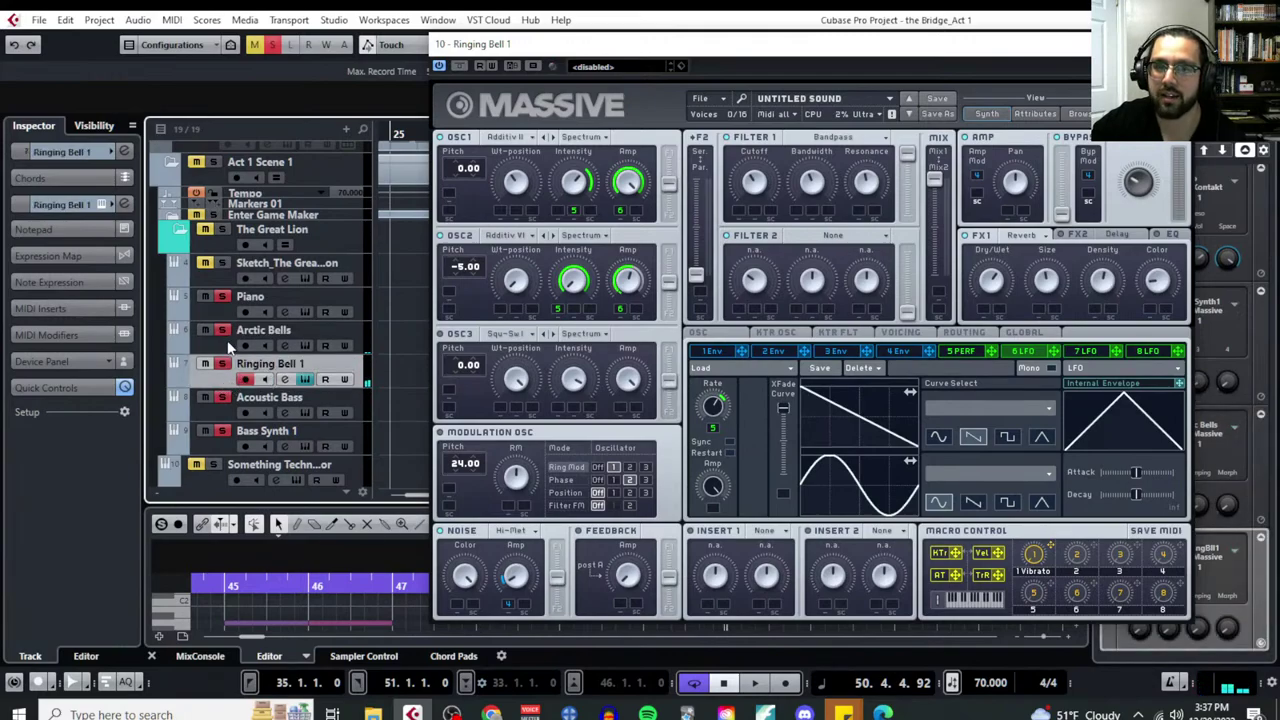
left_click(229, 349)
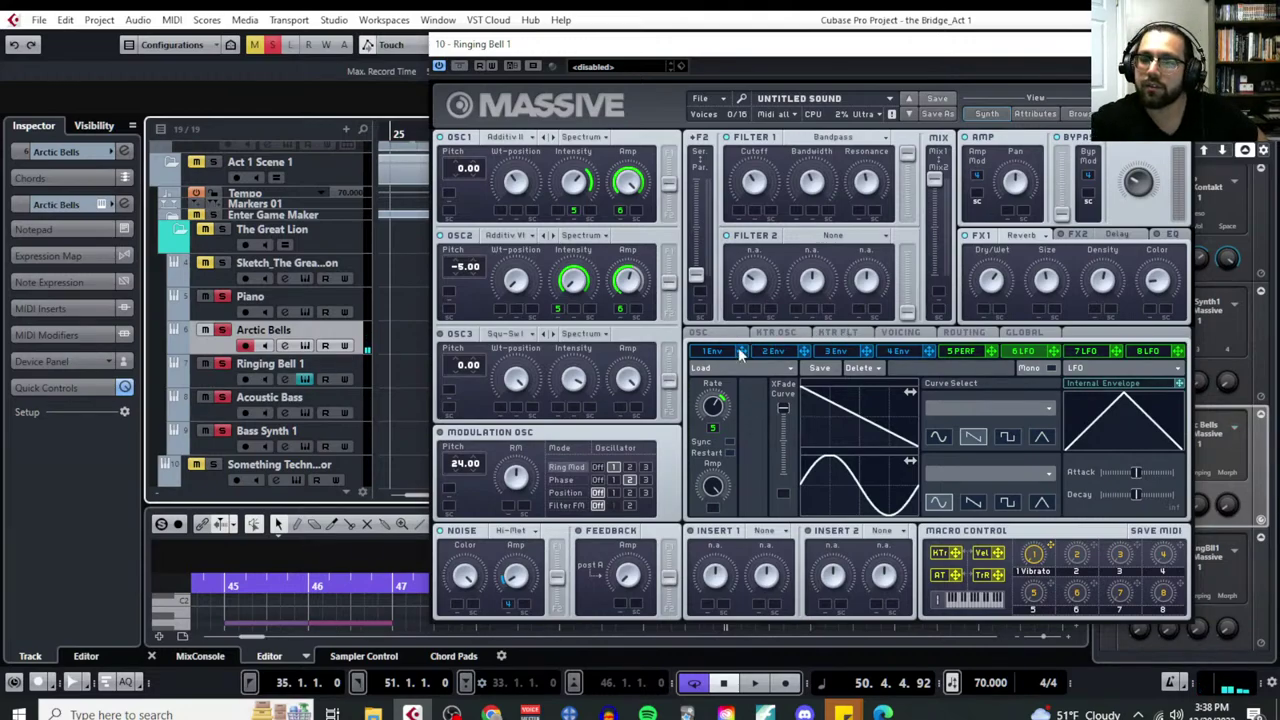
left_click(210, 378)
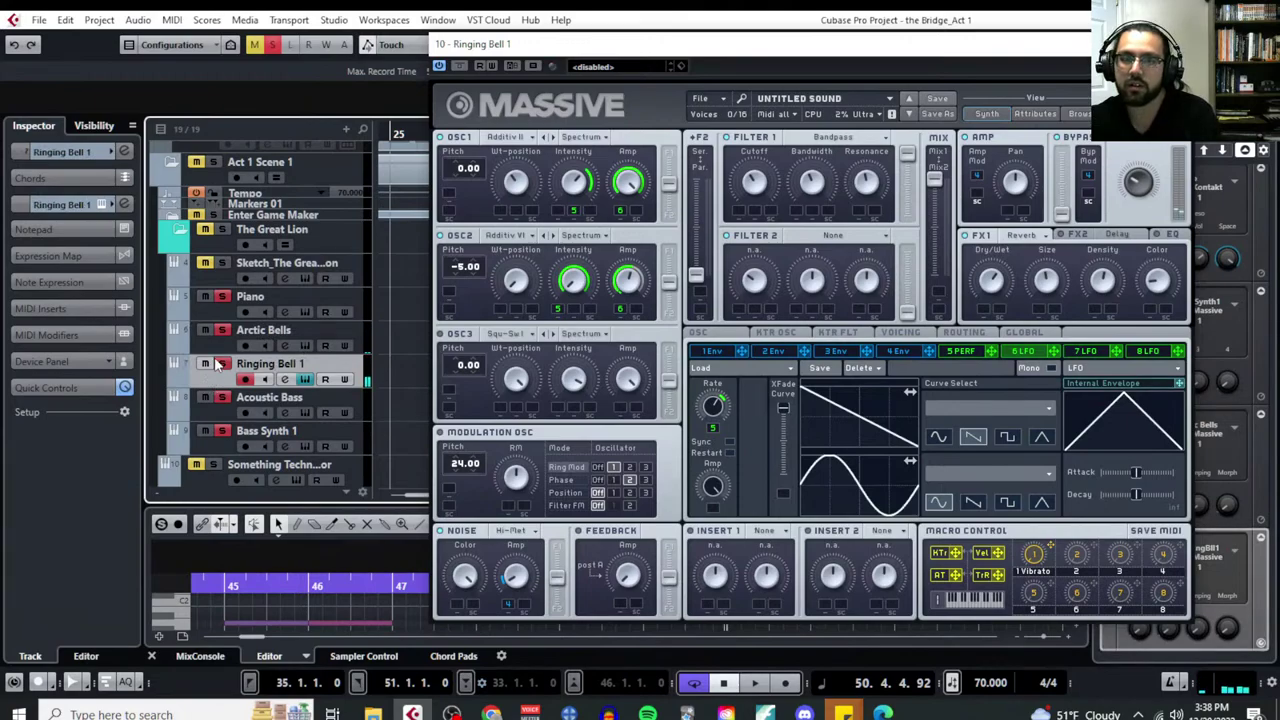
Draw an empty MIDI part on the Arctic Bells track from bar 35 to bar 51 and open it in the Key Editor
left_click(217, 352)
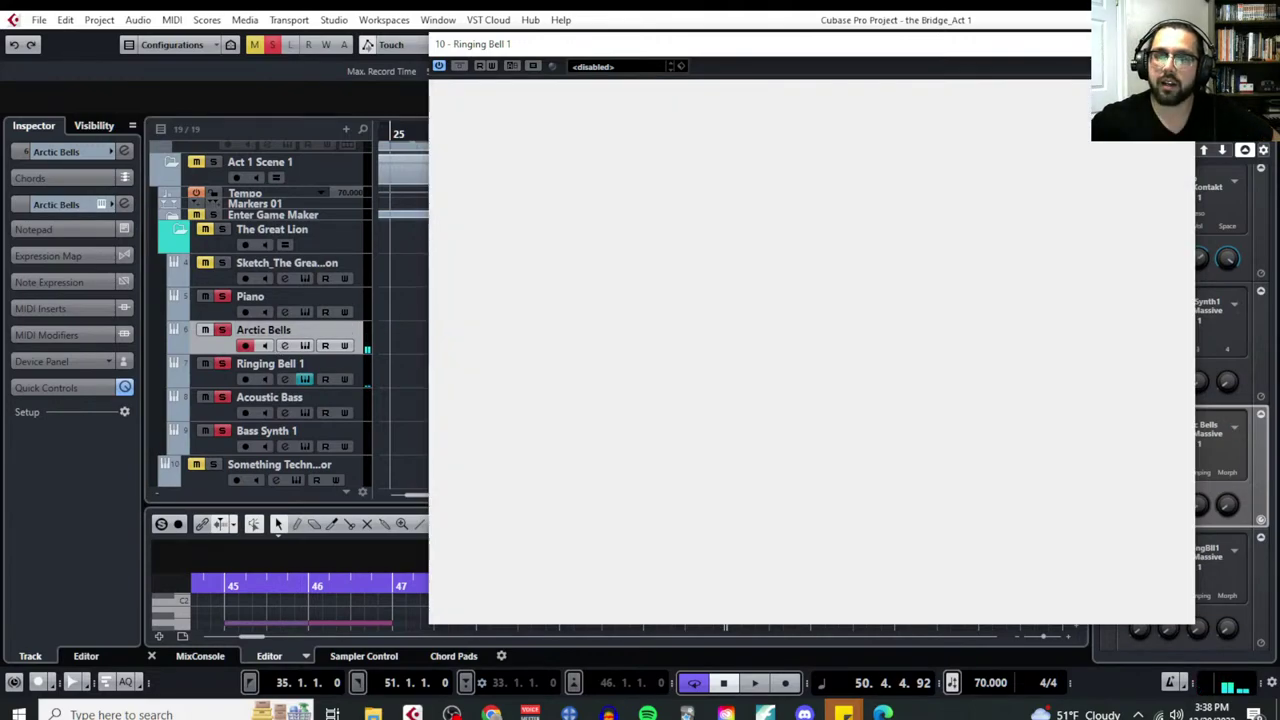
right_click(652, 362)
left_click(816, 362)
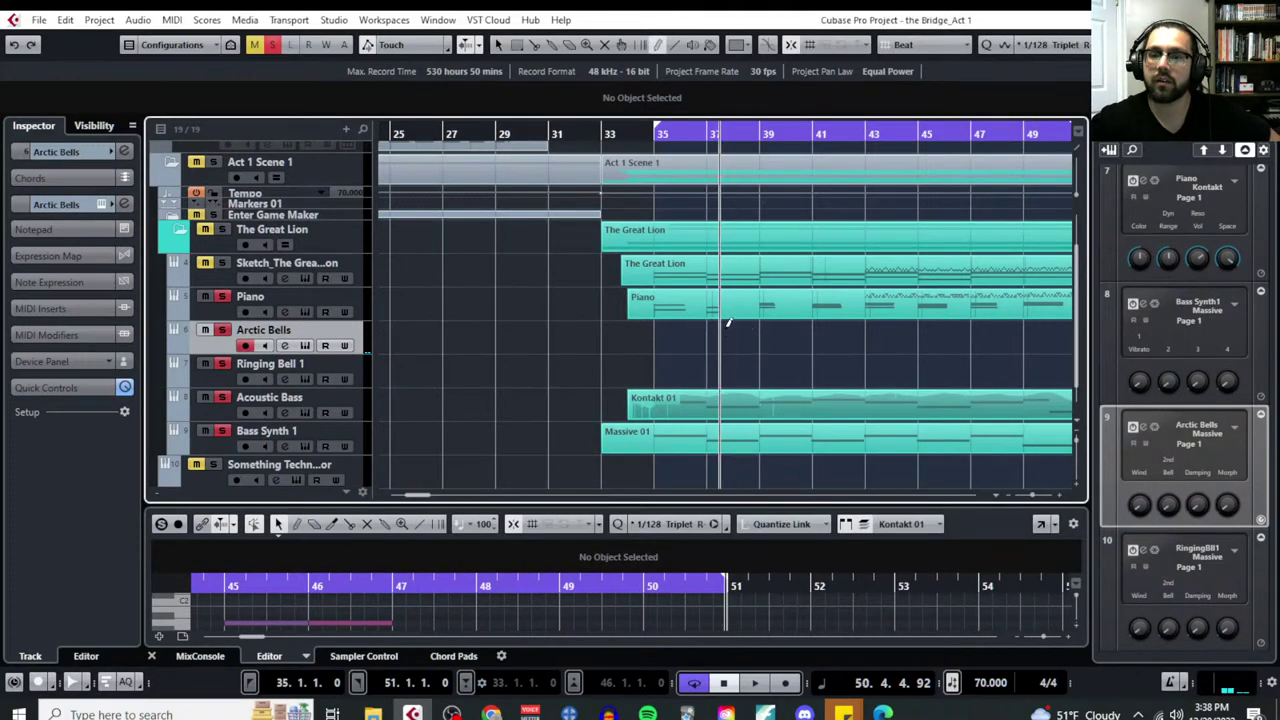
mouse_move(657, 335)
left_mouse_down()
mouse_move(1050, 335)
mouse_move(860, 334)
left_mouse_up()
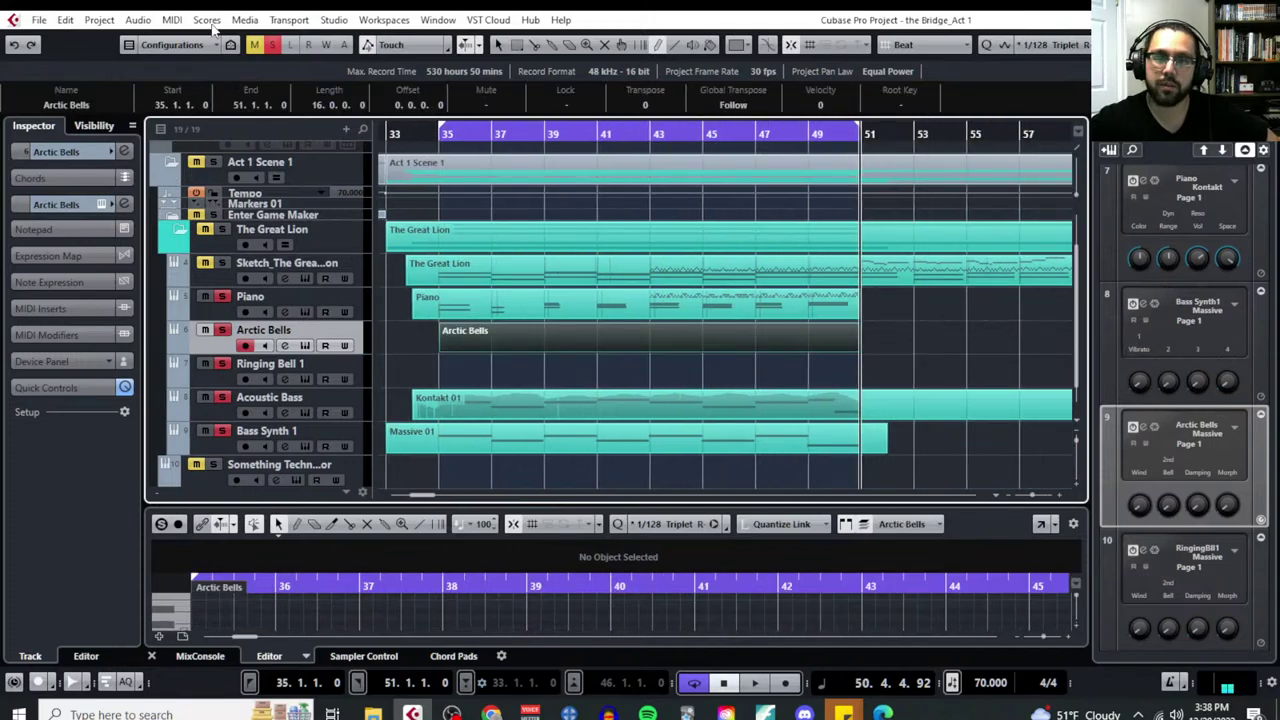
left_click(172, 19)
left_click(188, 43)
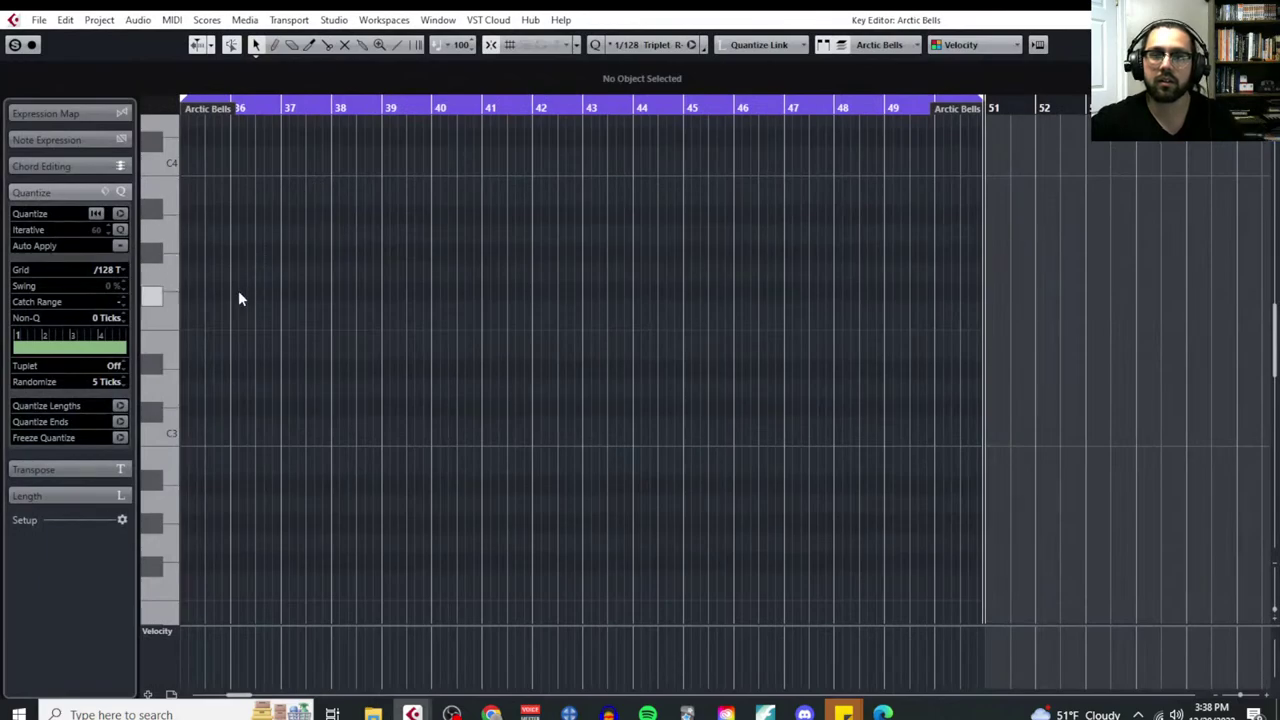
scroll(230, 382, "up", 3)
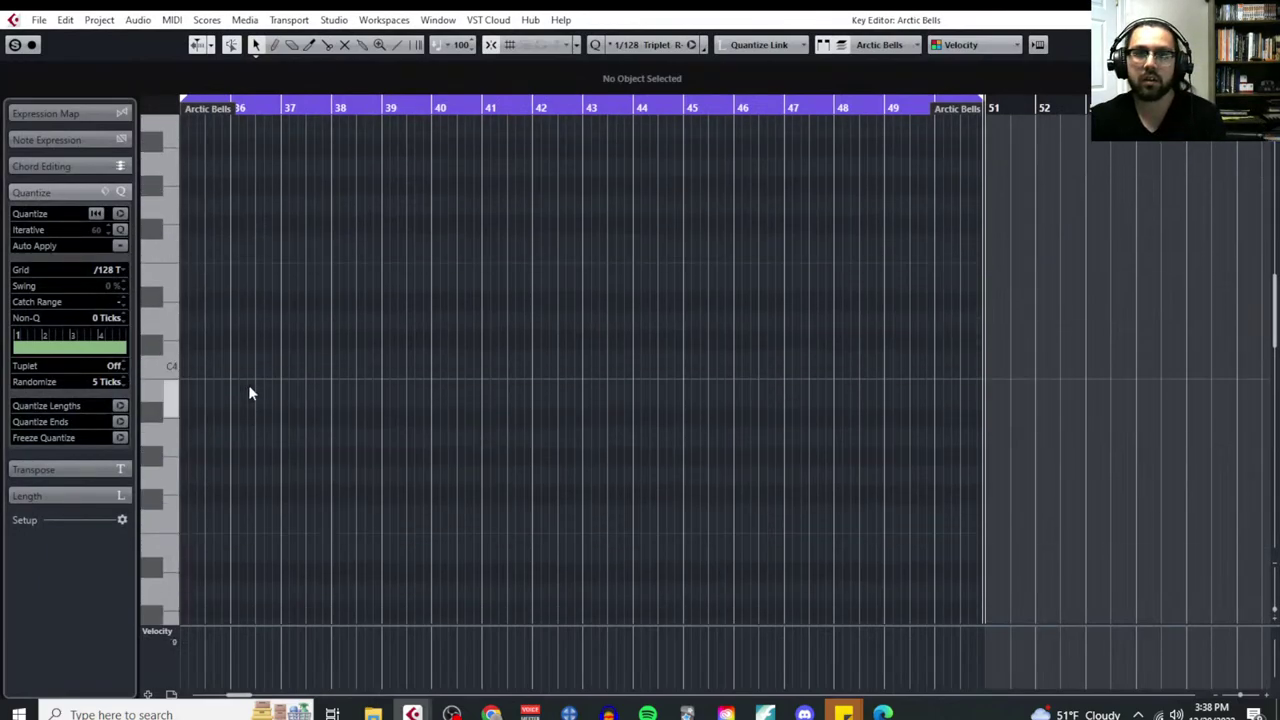
Set the quantize grid to 1/1 and draw an A5 note from bar 35 to bar 43
scroll(250, 390, "up", 4)
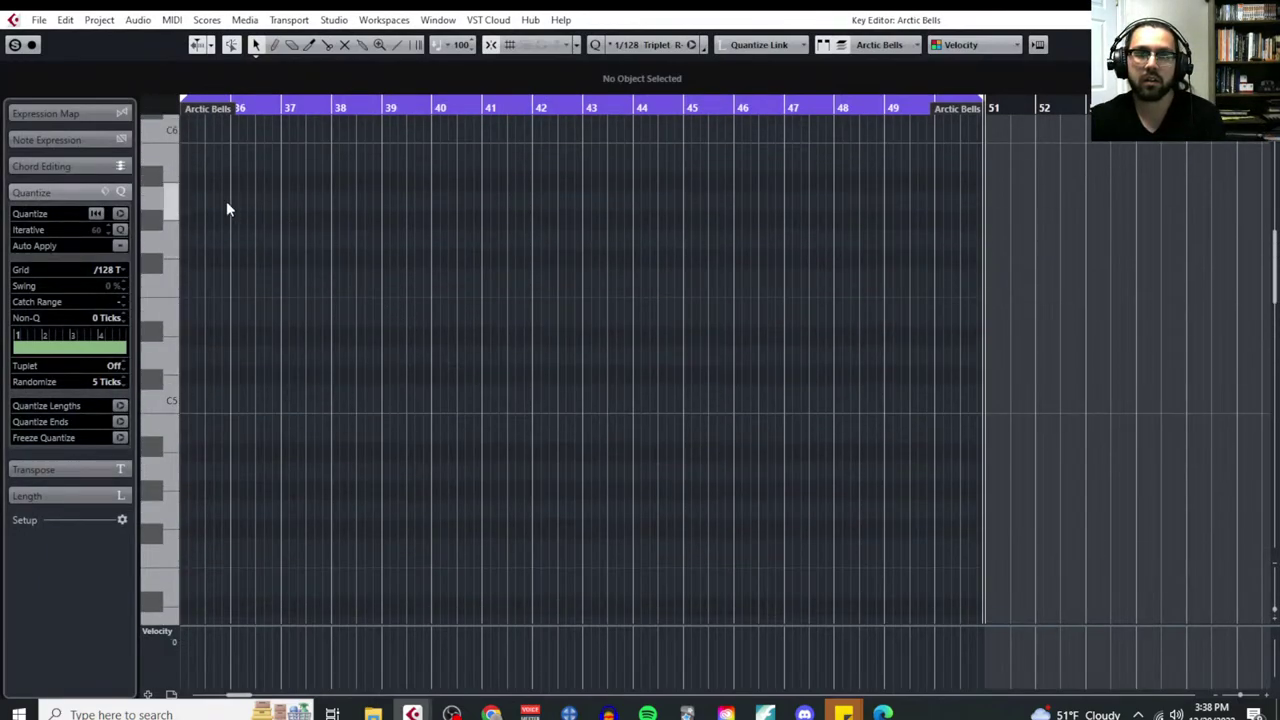
right_click(226, 206)
left_click(254, 210)
key("h")
key("h")
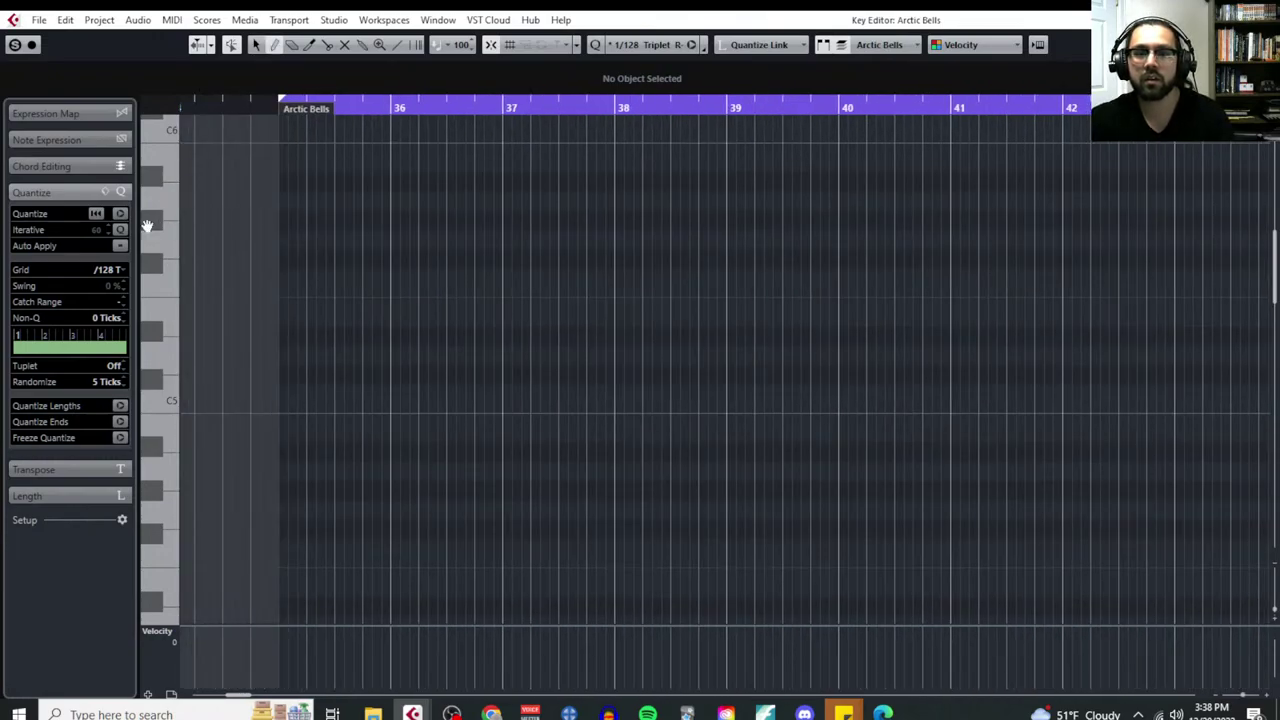
left_click(117, 270)
left_click(126, 289)
left_click_drag(306, 198, 1175, 195)
key("g")
key("g")
key("g")
scroll(600, 280, "left", 3)
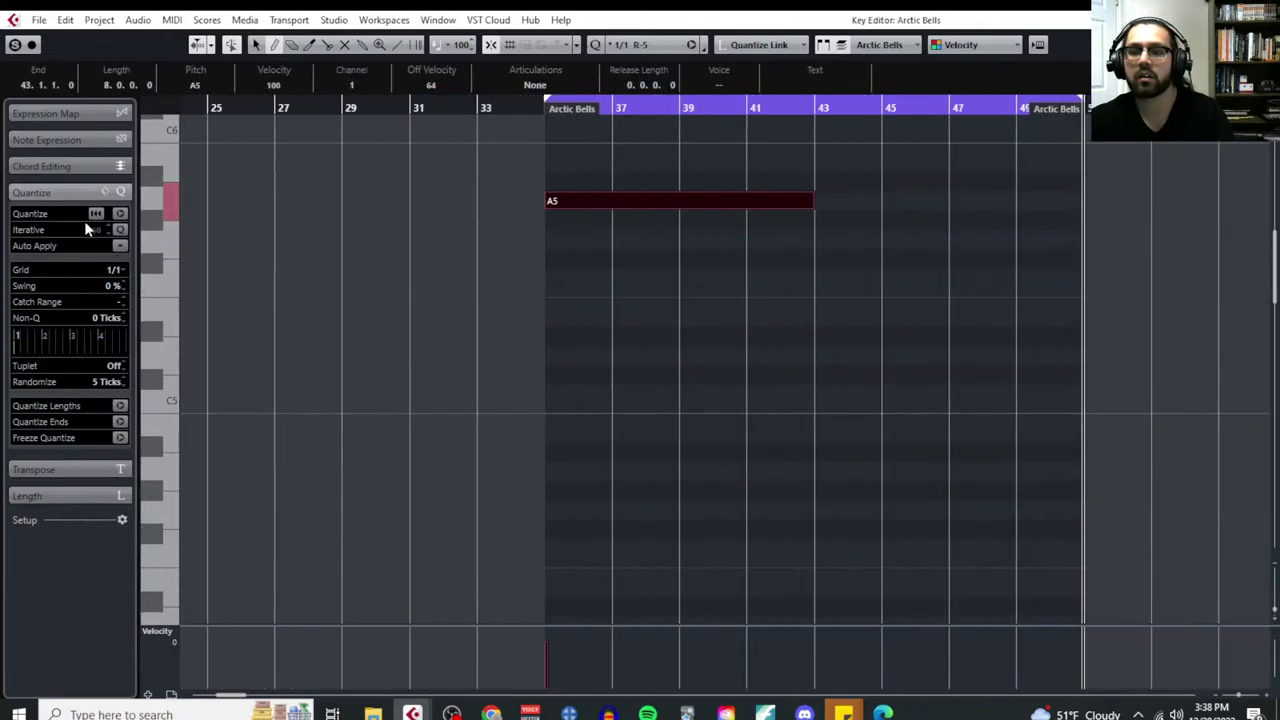
Set the quantize grid to 1/16, split the long A5 note into repeated eighth notes, and play them back
left_click(117, 270)
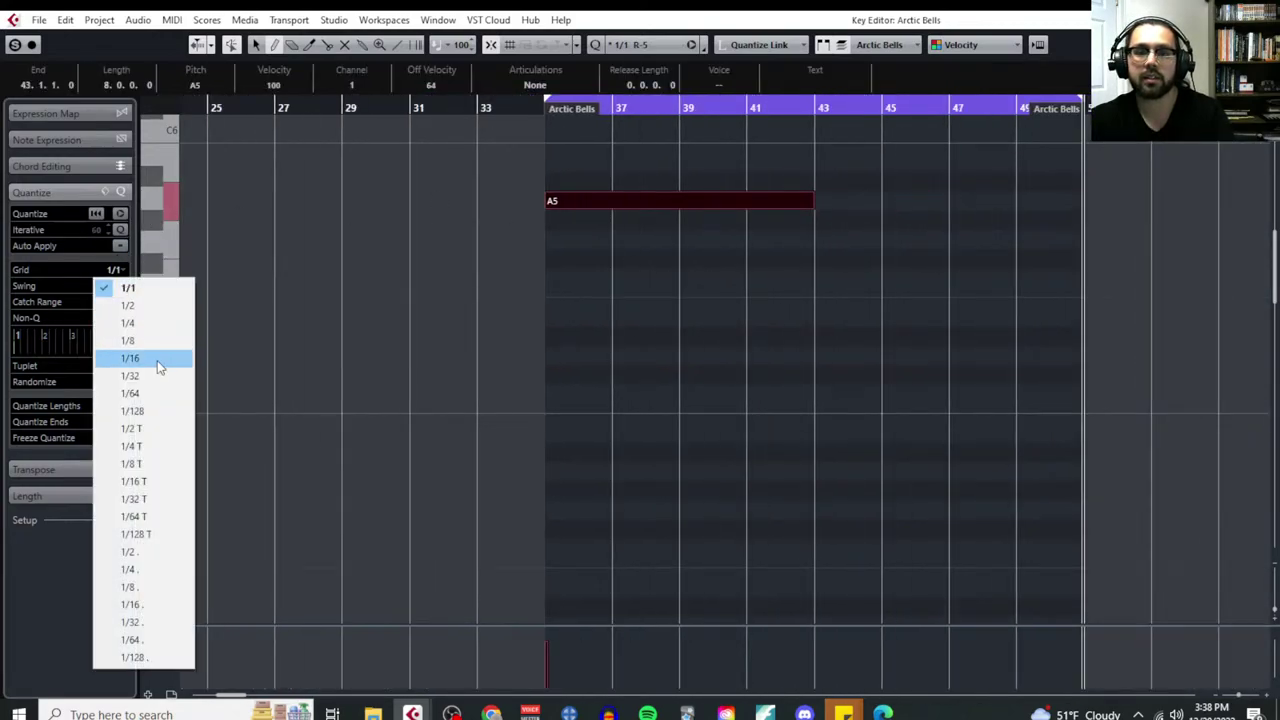
left_click(157, 360)
key("h")
key("h")
key("h")
right_click(403, 250)
left_click(492, 250)
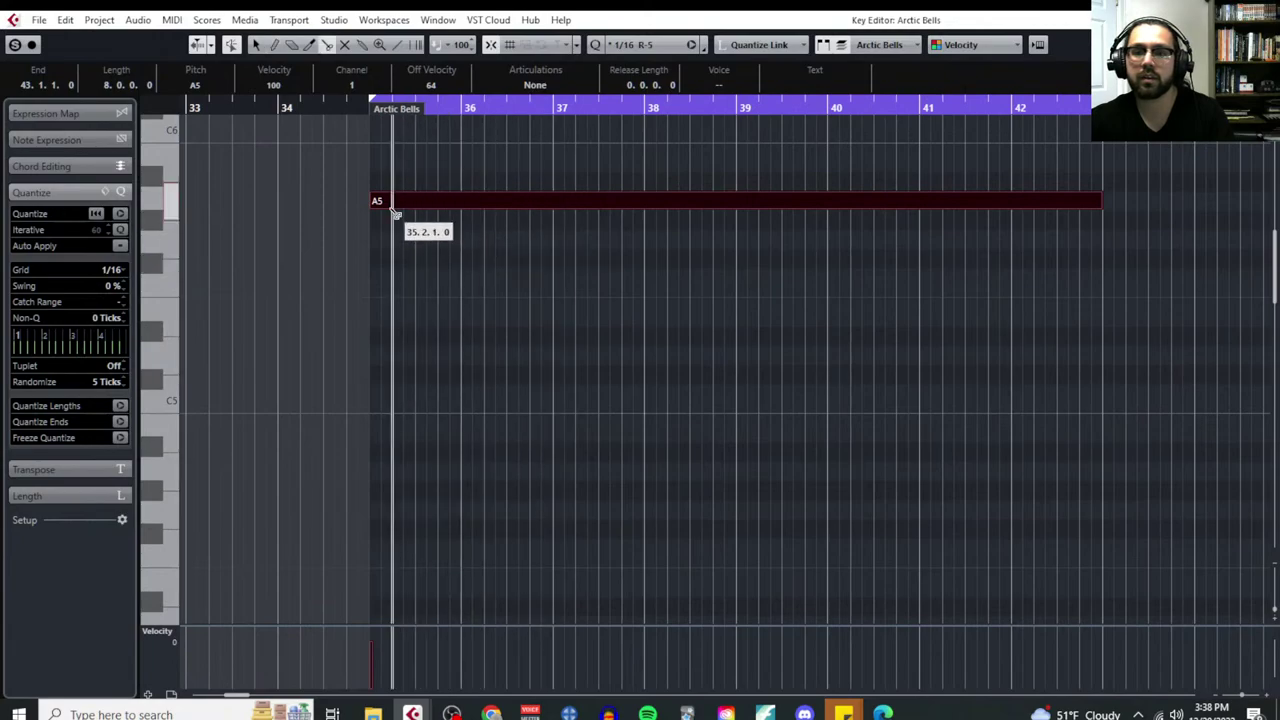
left_click(388, 201, "alt")
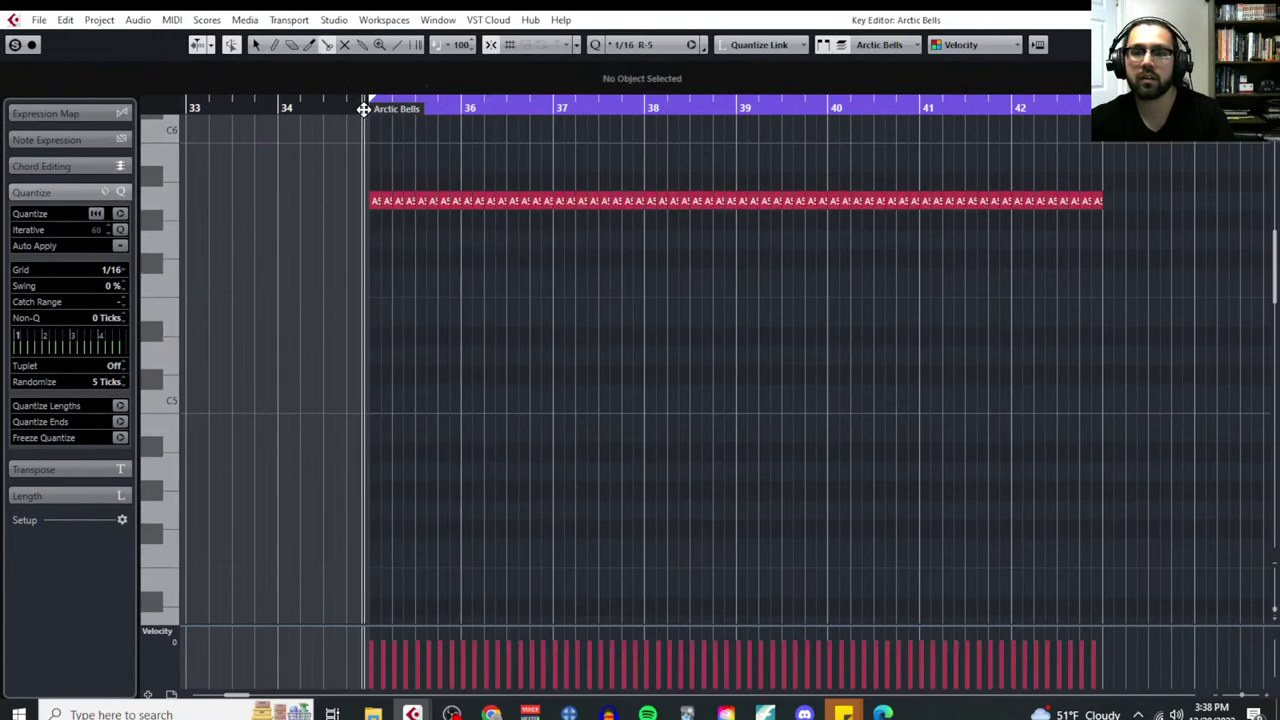
scroll(400, 128, "left", 4)
key("space")
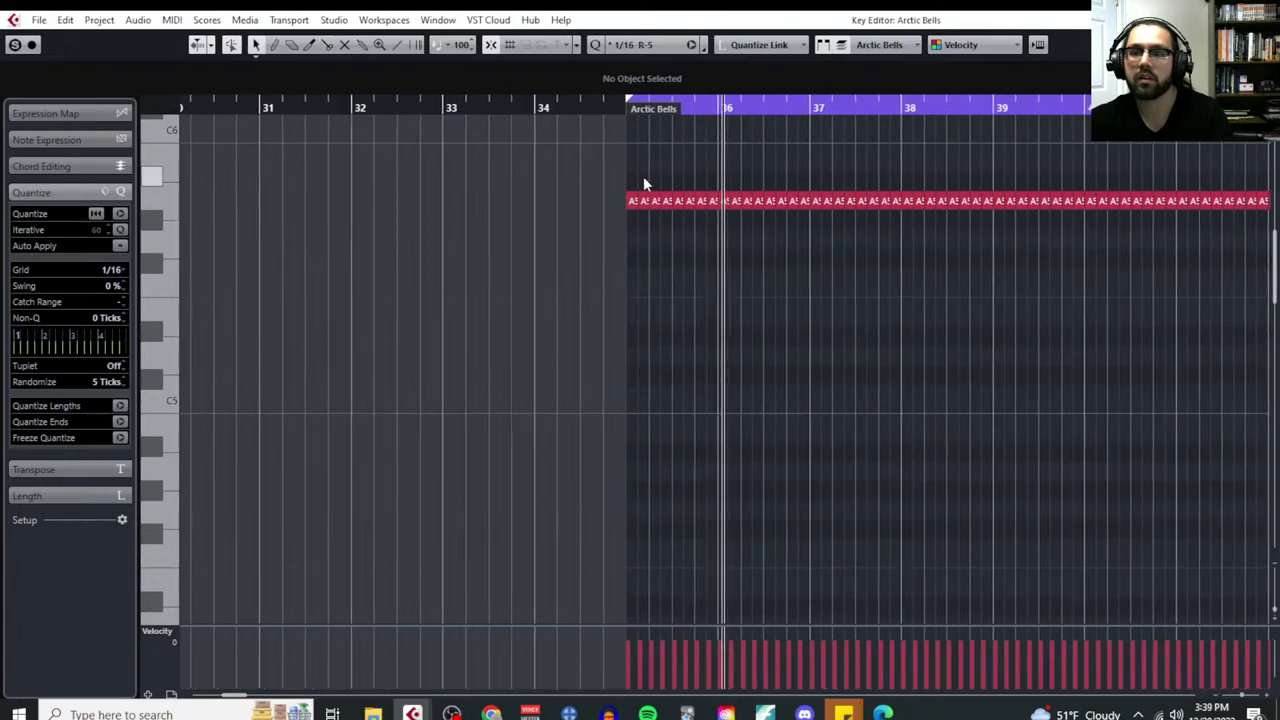
Ramp the A5 notes' velocities down across bar 35 and back up from about 63 across bar 36
left_click_drag(634, 176, 708, 227)
left_click_drag(691, 634, 711, 650)
left_click(723, 491)
scroll(637, 371, "right", 3)
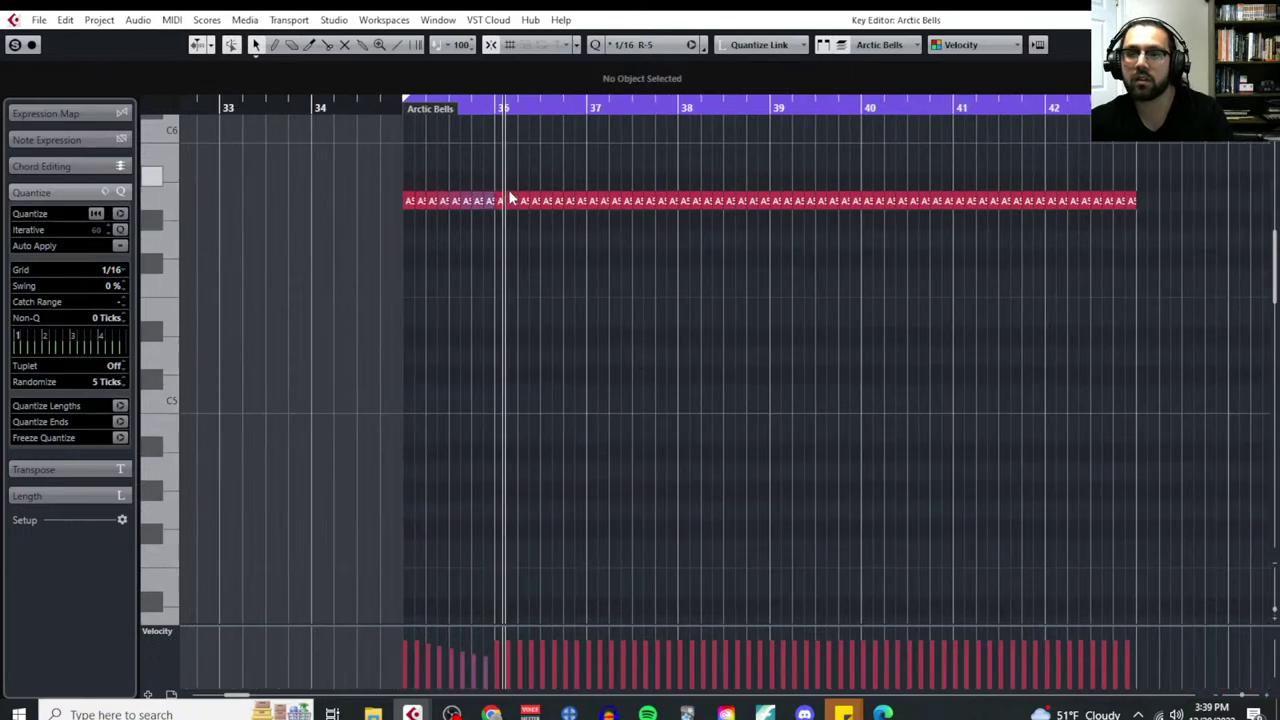
left_click_drag(505, 185, 578, 236)
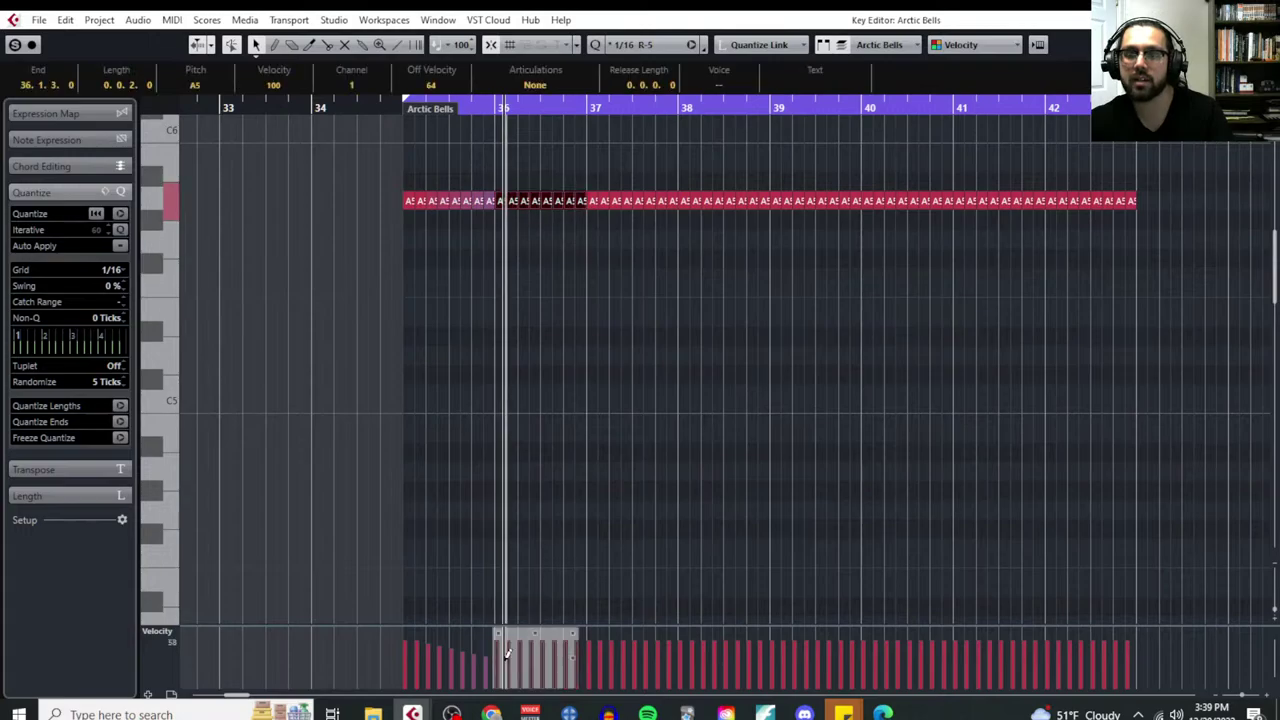
left_click_drag(497, 638, 510, 670)
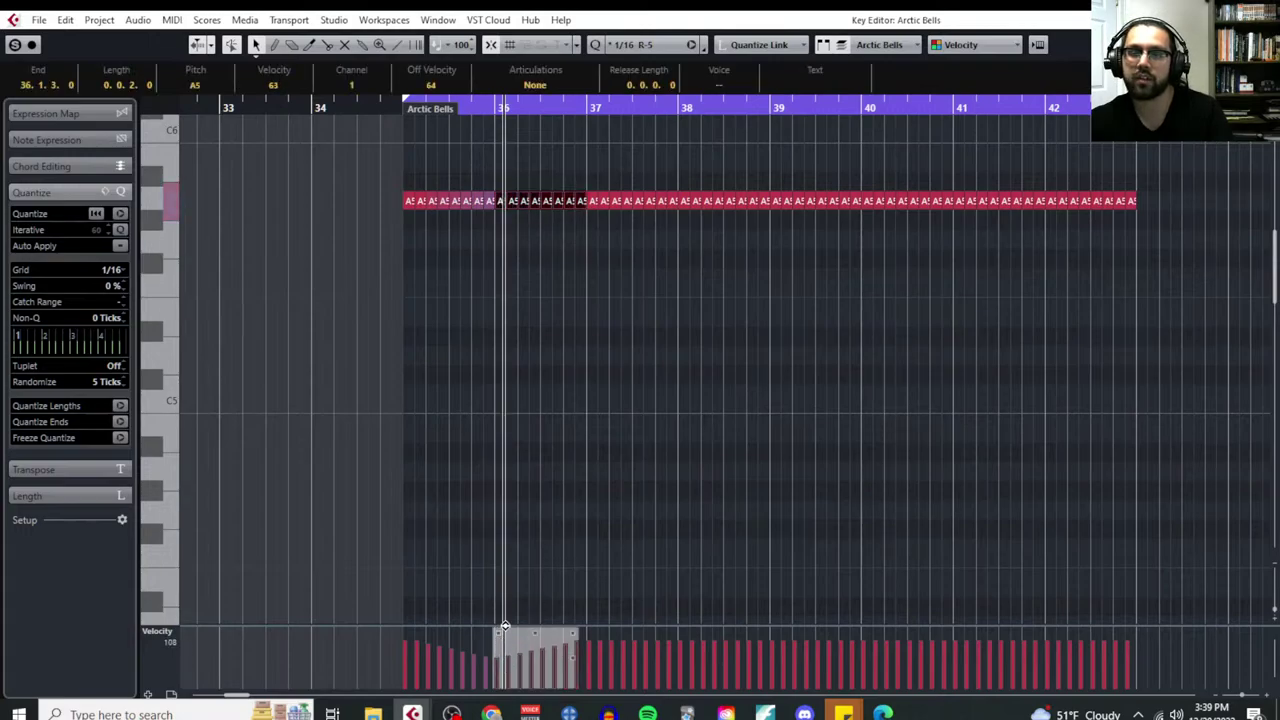
scroll(500, 223, "left", 3)
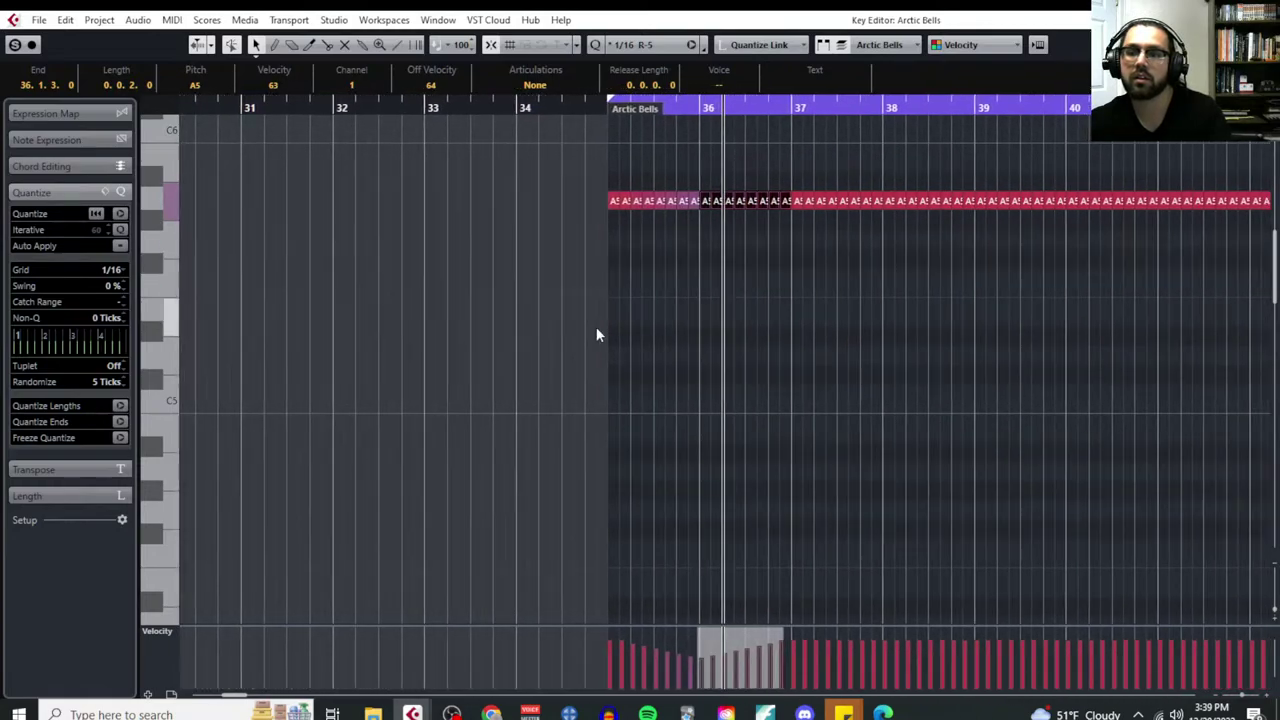
left_click(746, 350)
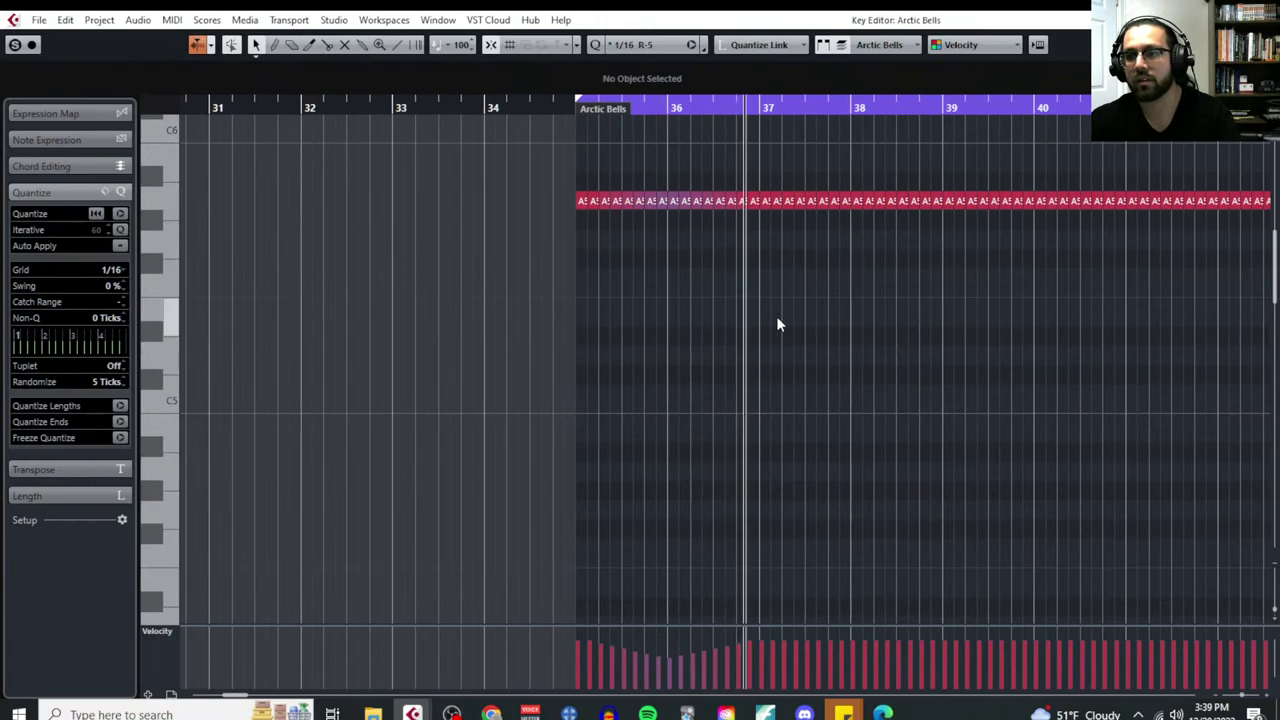
Delete all notes from the Arctic Bells part and return to the project window
key("g")
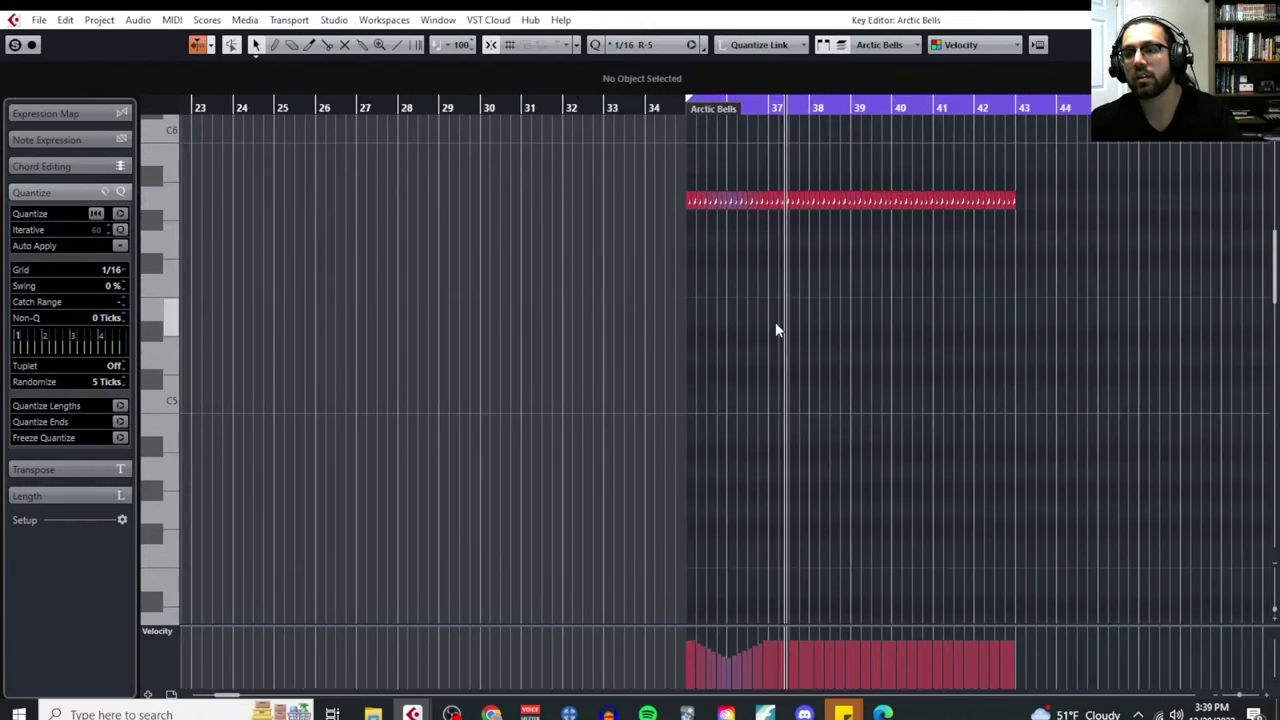
key("ctrl+a")
key("Delete")
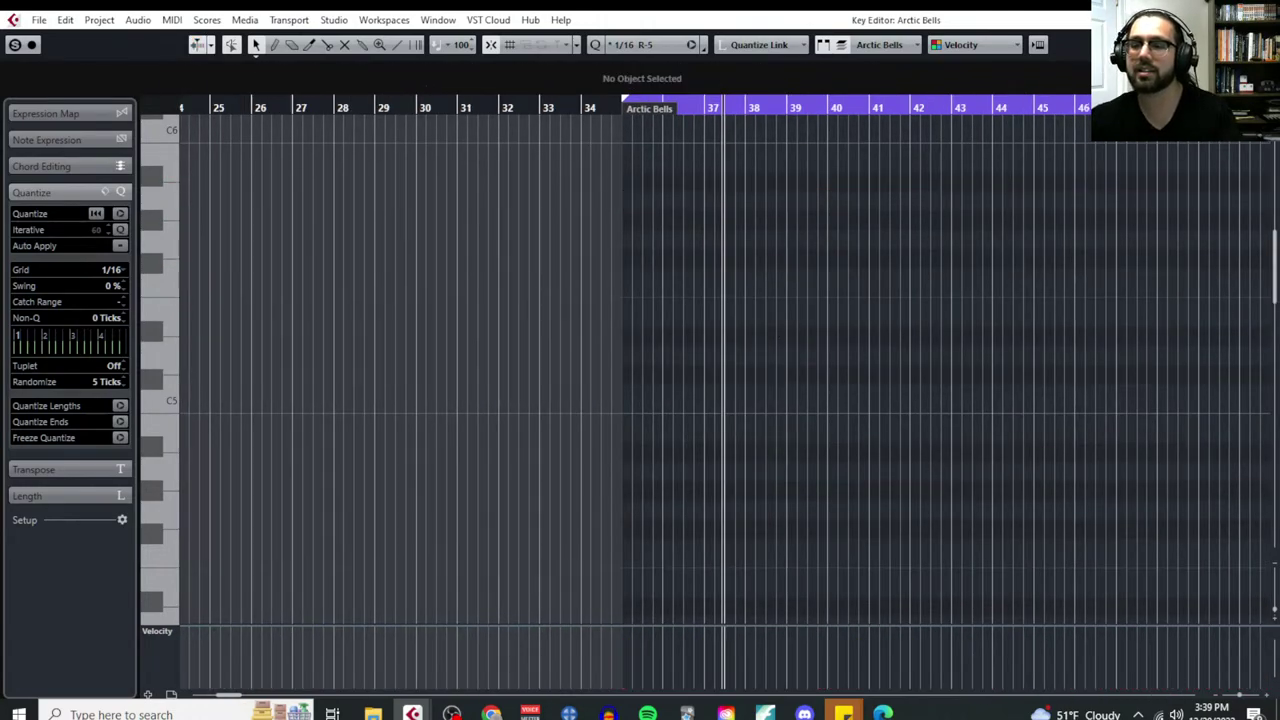
key("Return")
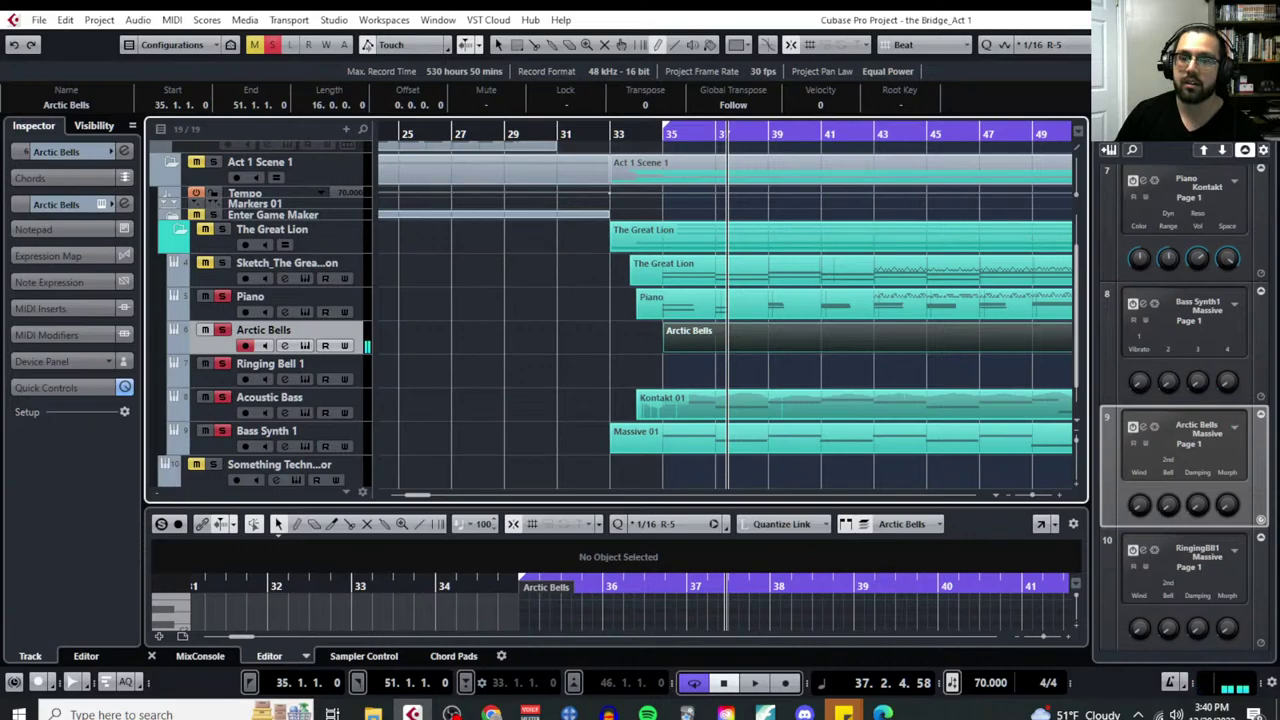
Open the Arctic Bells Massive patch and examine its LFO, key tracking, oscillator, global and routing settings
left_click(306, 347)
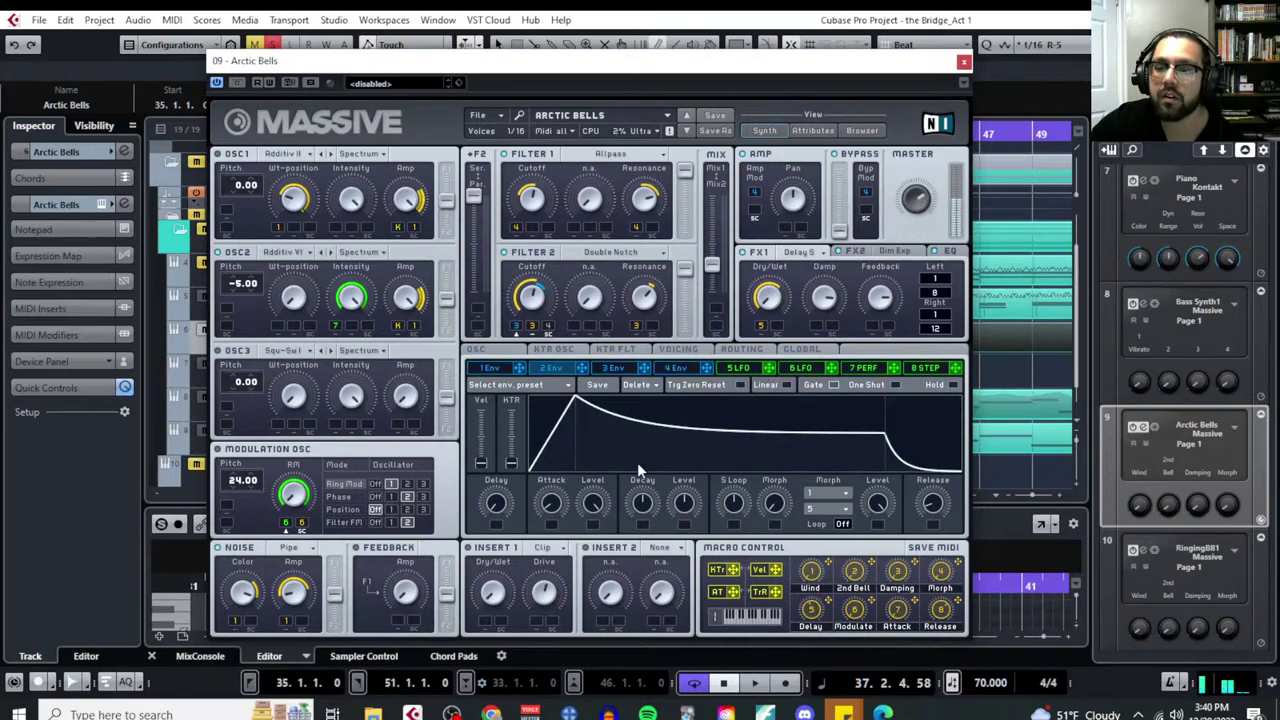
left_click(802, 369)
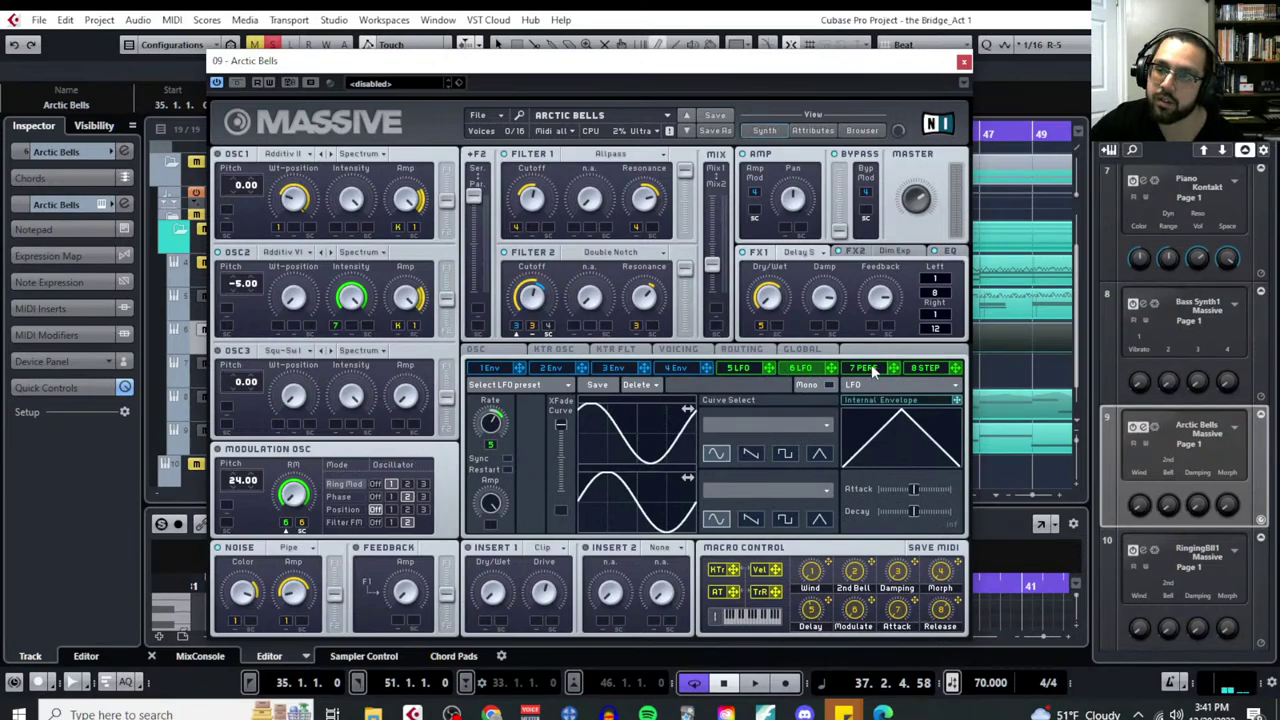
left_click(732, 371)
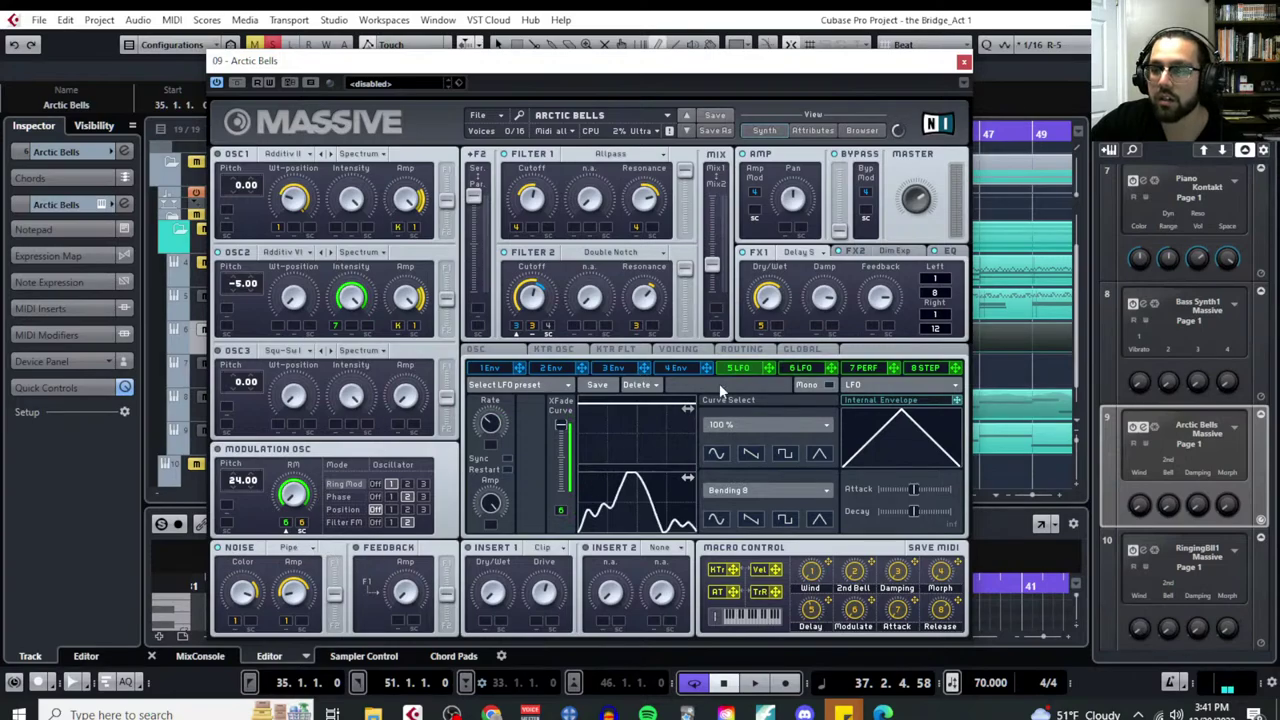
left_click(700, 356)
left_click(628, 352)
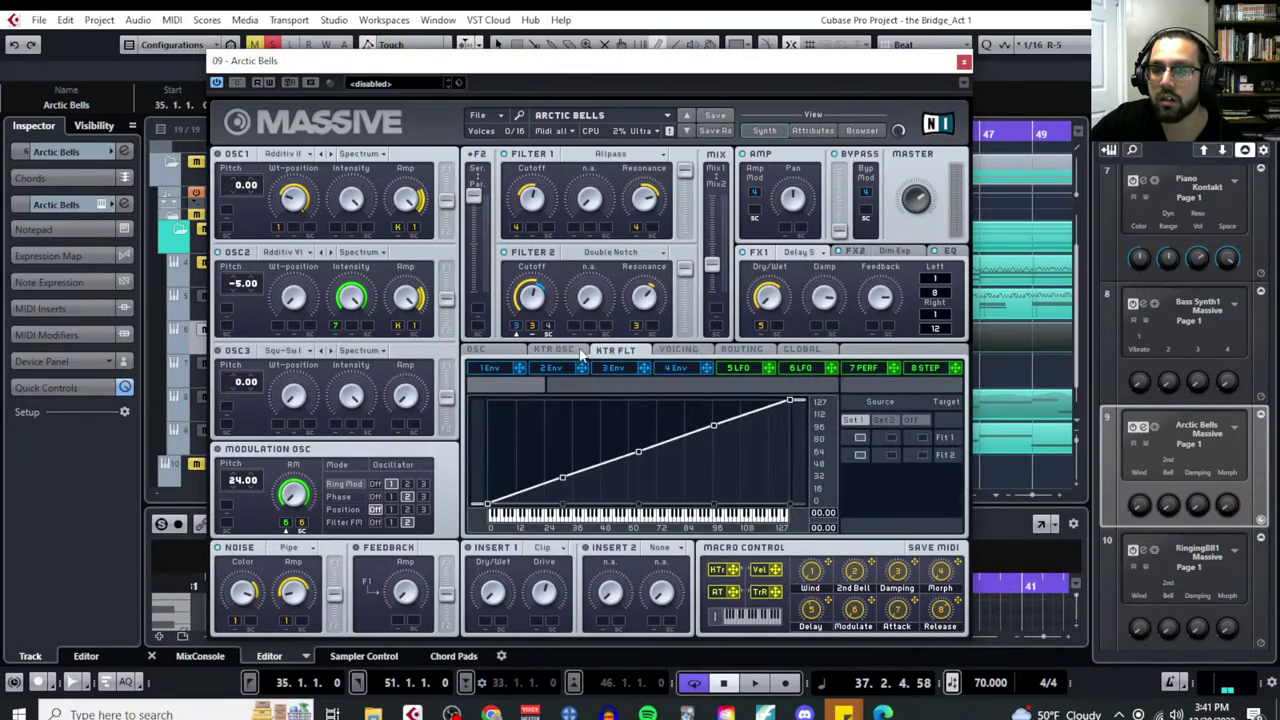
left_click(558, 352)
left_click(500, 356)
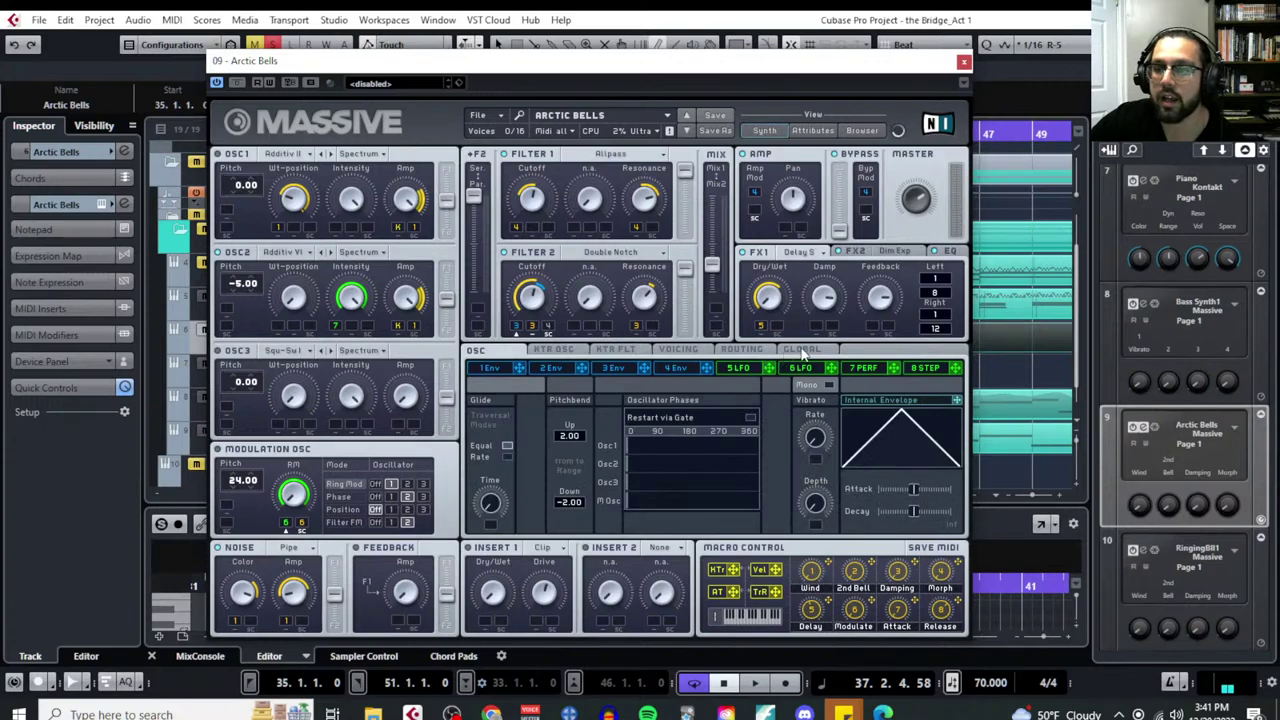
left_click(805, 352)
left_click(745, 352)
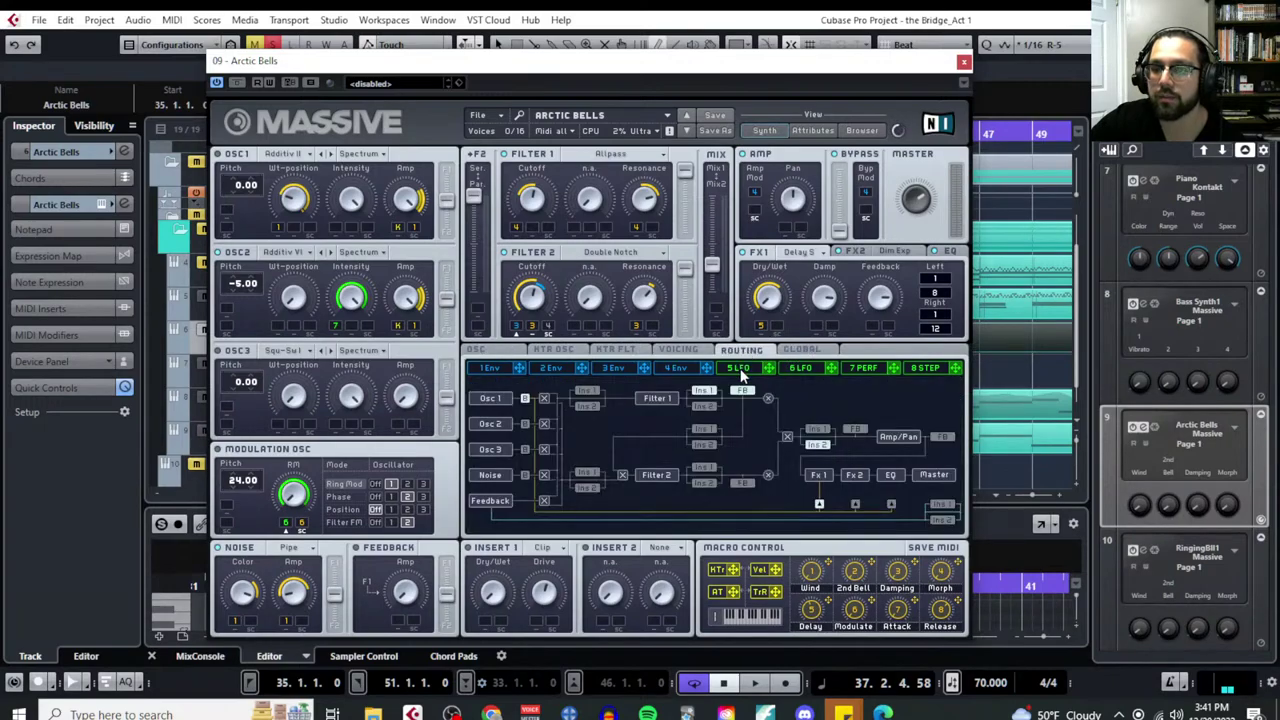
left_click(738, 368)
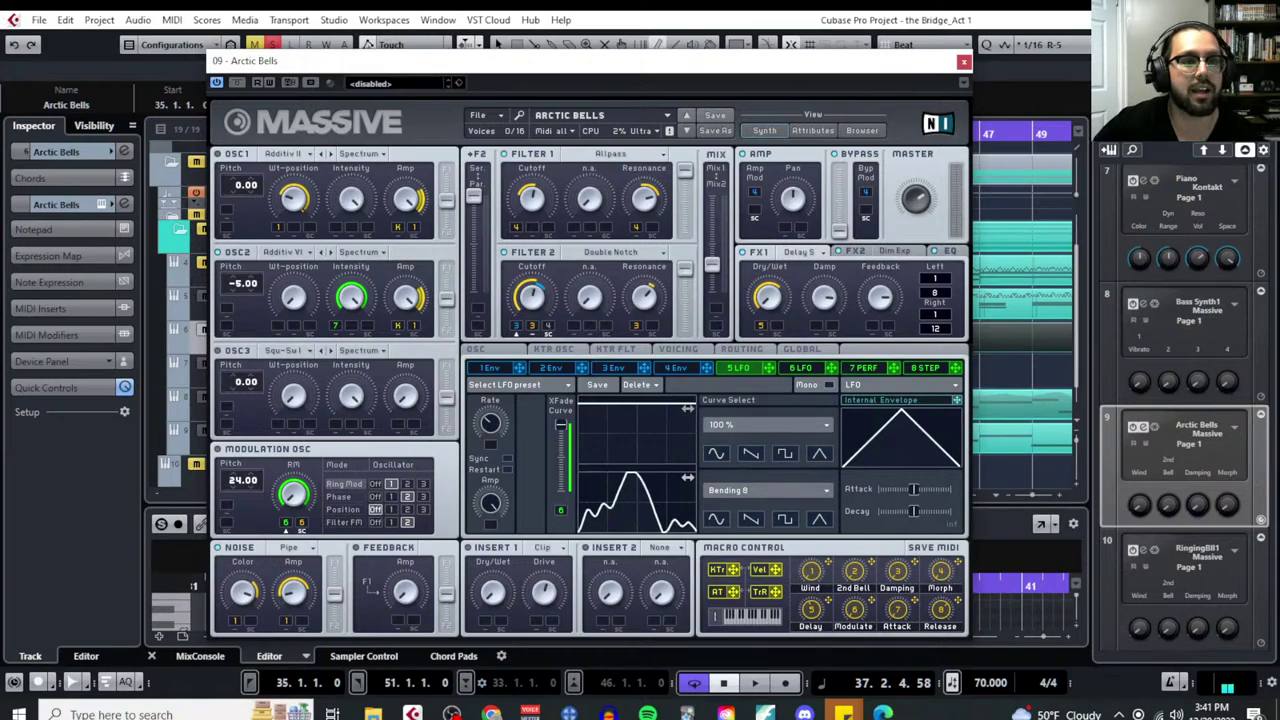
Switch to Chrome, play Call of Silence on YouTube in full screen, and return to Cubase
left_click(491, 714)
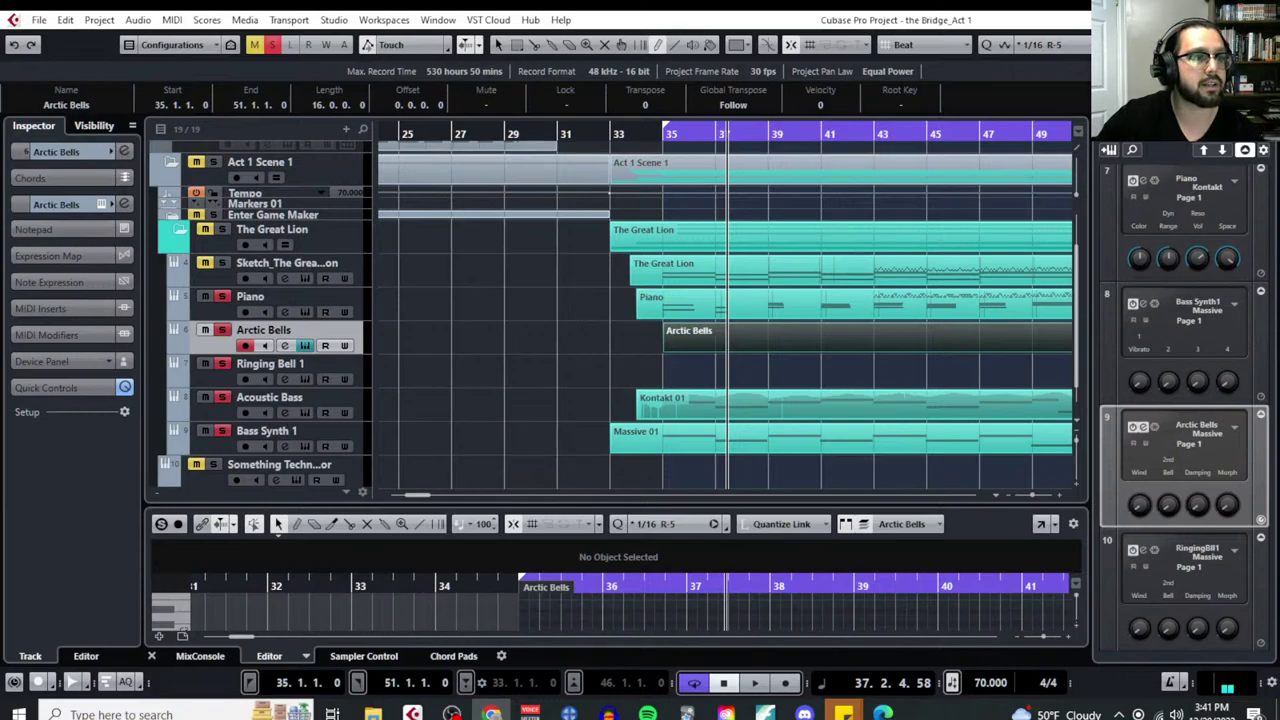
left_click(491, 714)
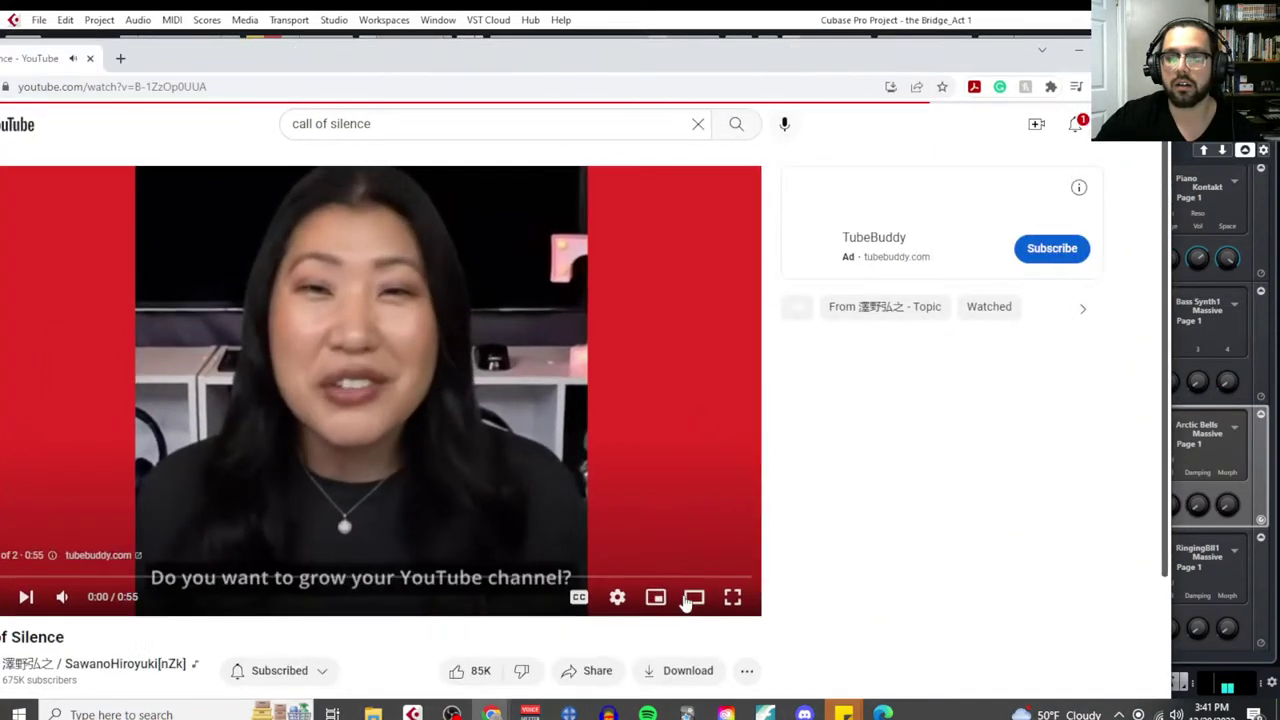
left_click(732, 597)
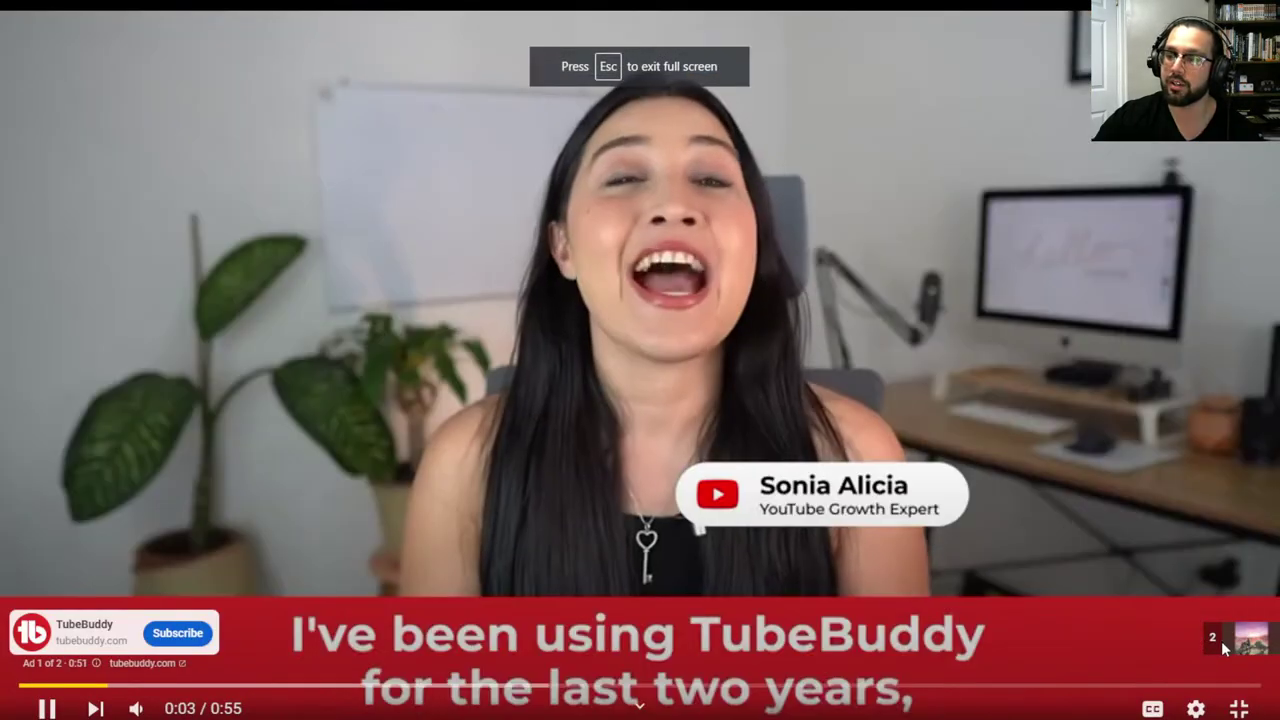
left_click(1216, 641)
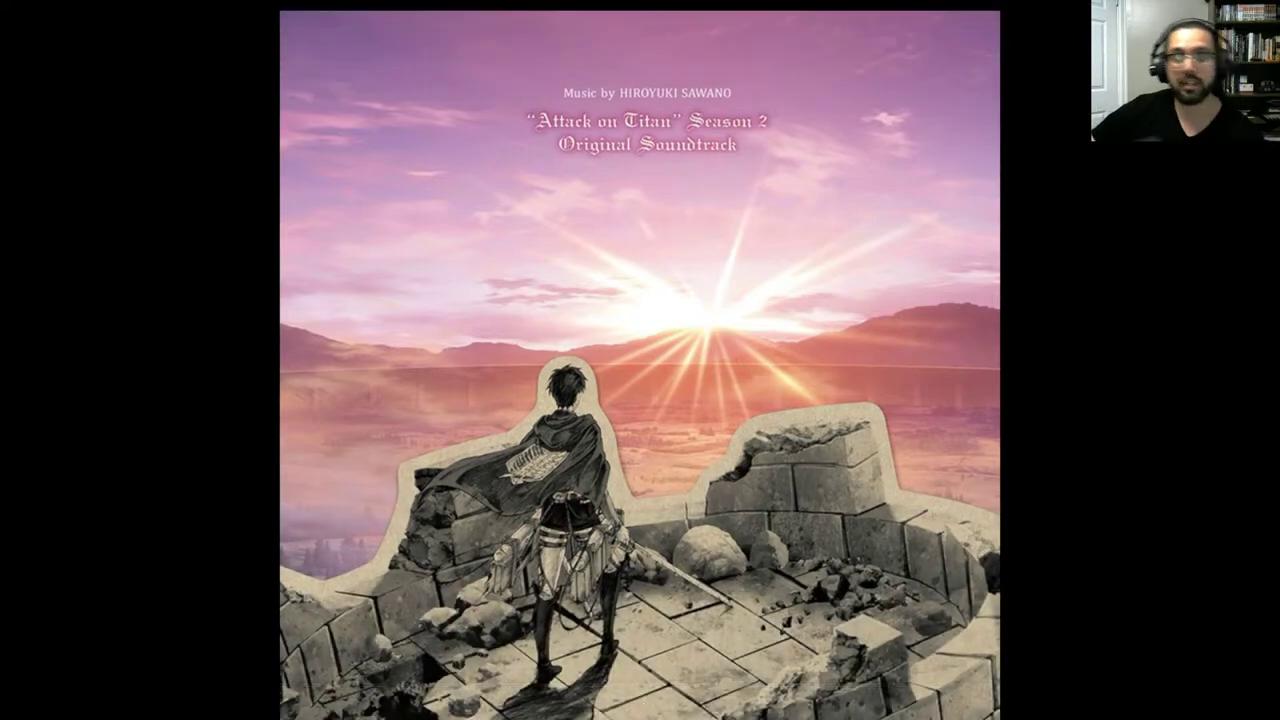
mouse_move(993, 33)
left_click(640, 66)
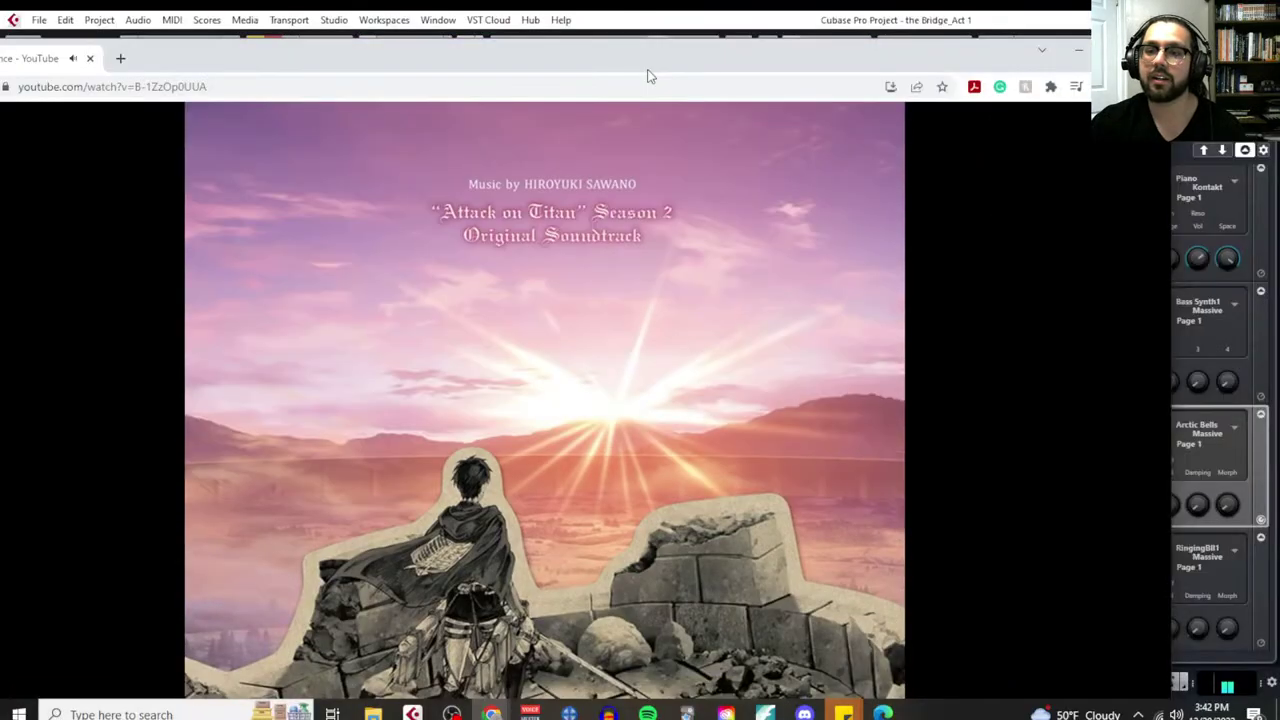
left_click(1078, 49)
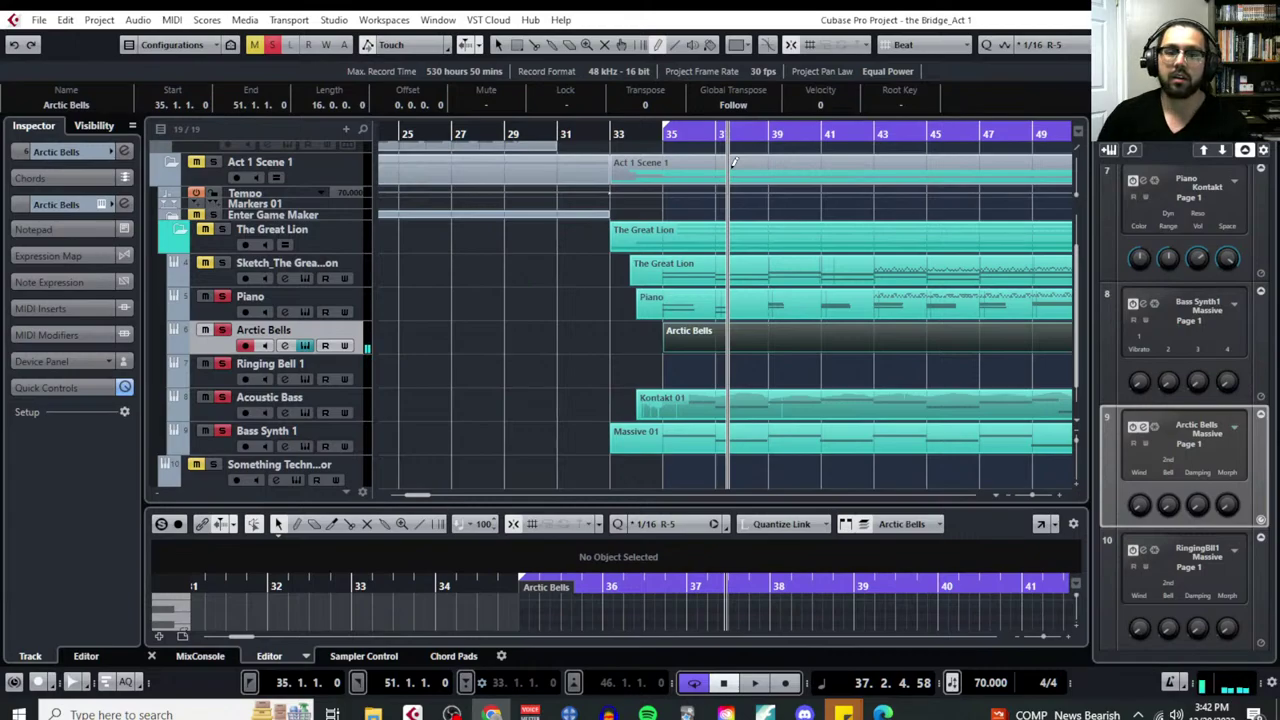
Close the Arctic Bells instrument, open Ringing Bell 1's Massive patch, and adjust the OSC1 intensity
left_click(233, 385)
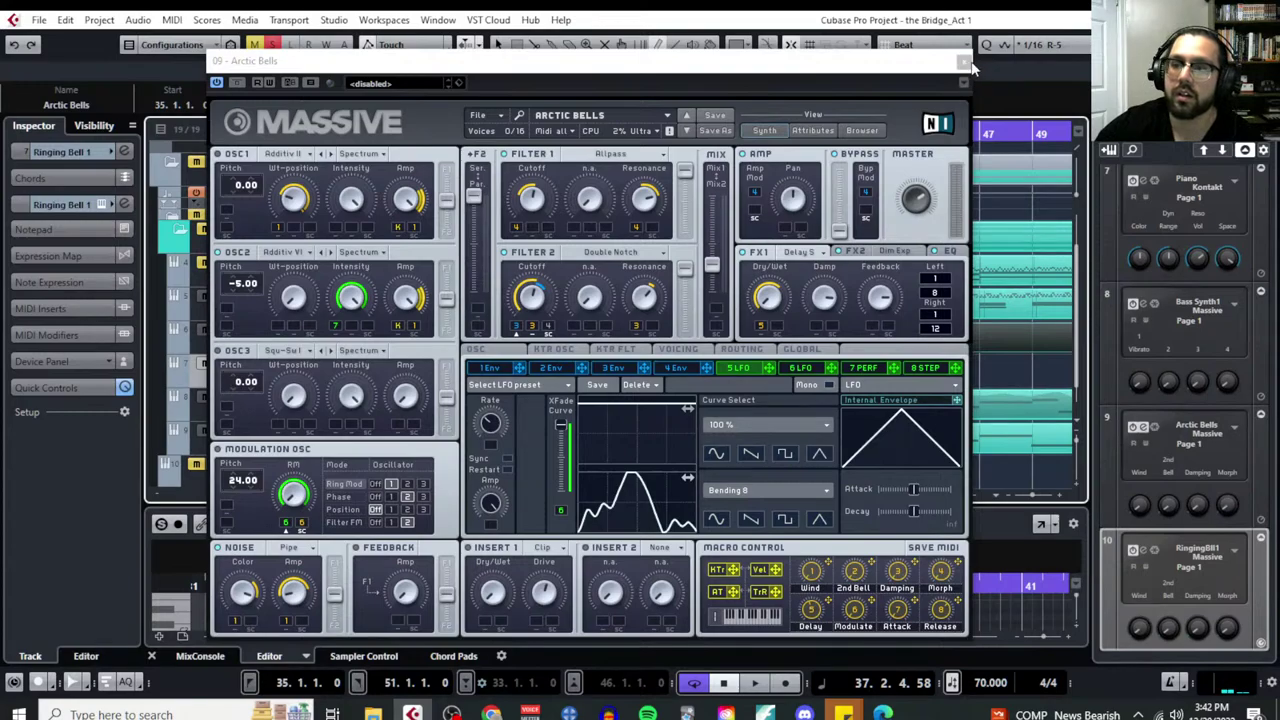
left_click(963, 62)
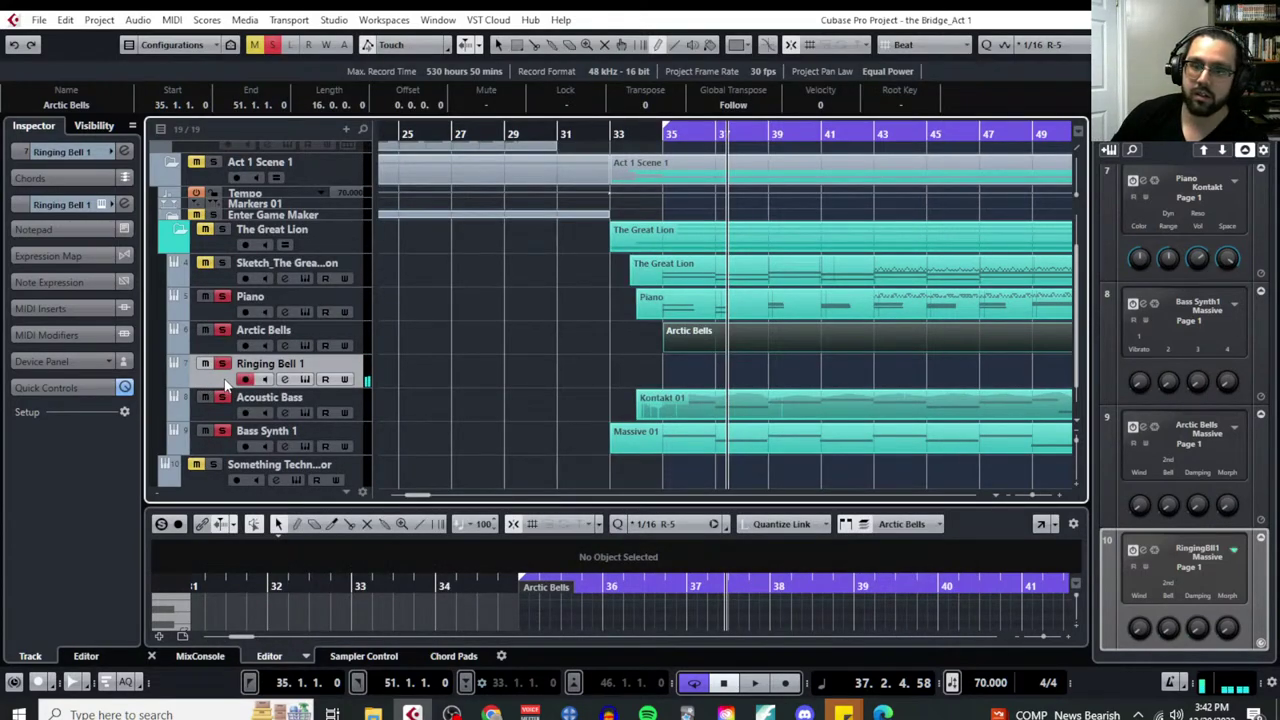
left_click(306, 380)
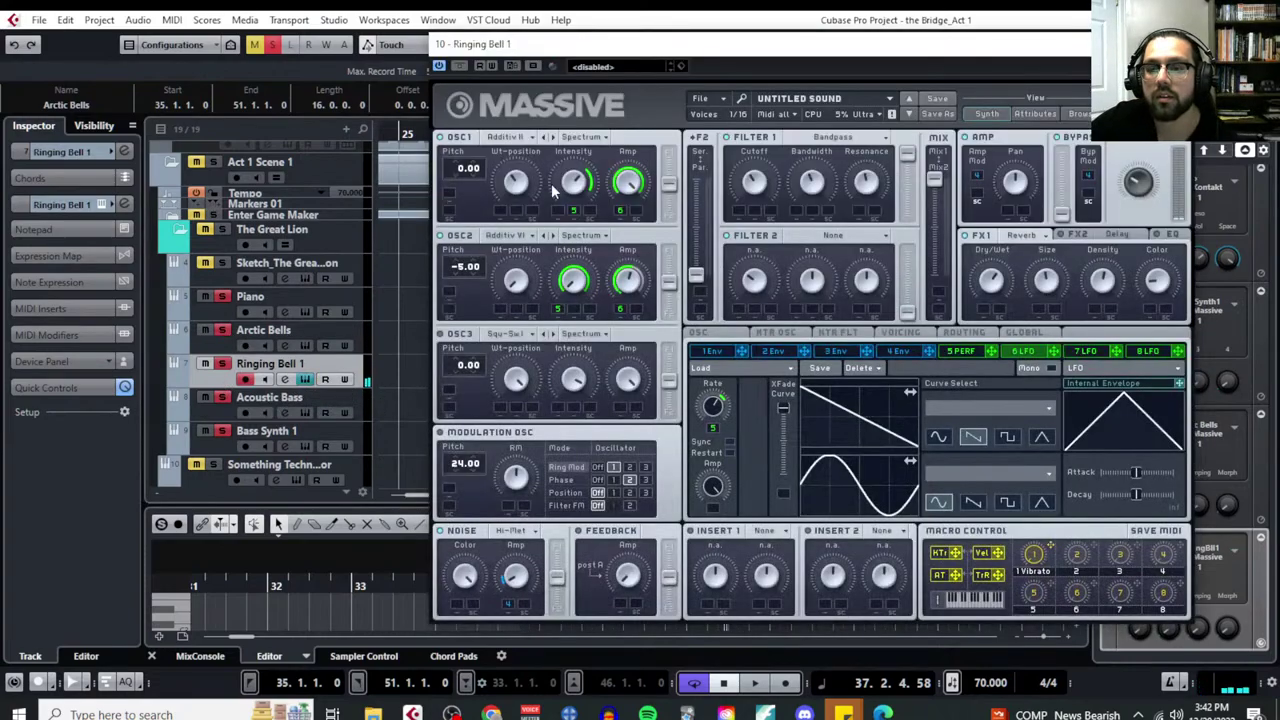
left_click_drag(574, 184, 580, 230)
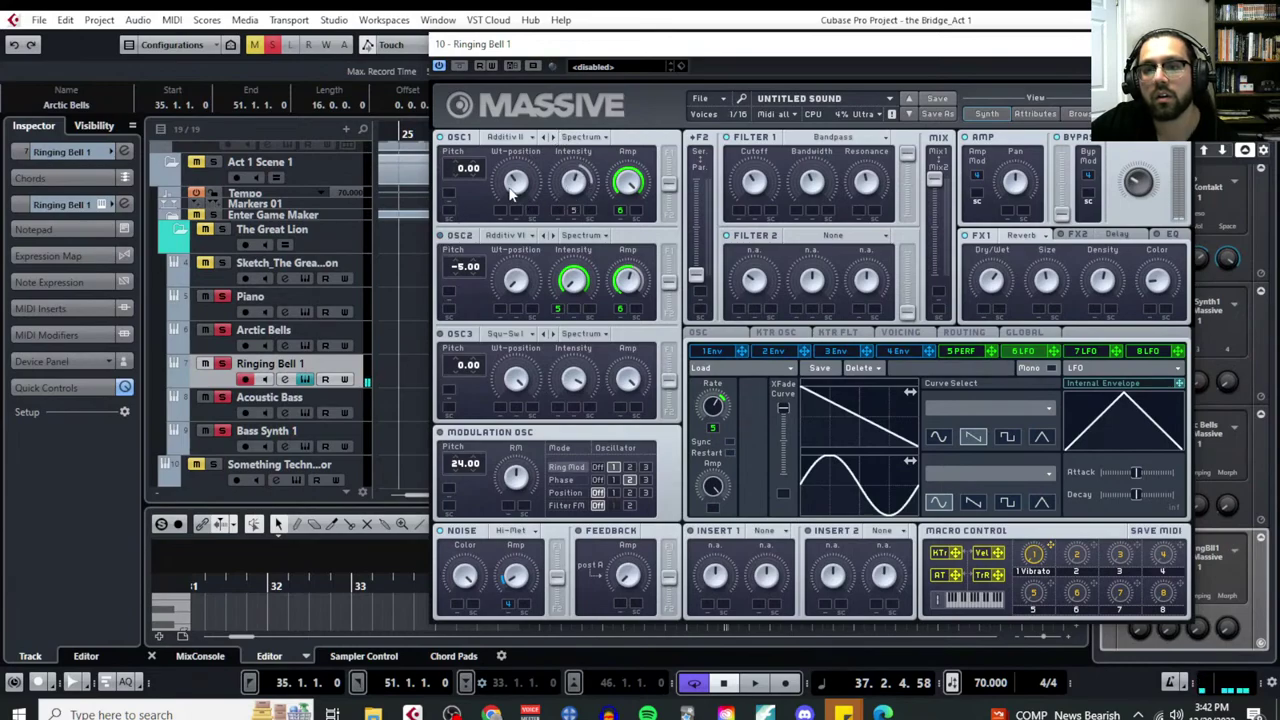
Set the OSC2 pitch of Ringing Bell 1 to 12.00
mouse_move(474, 263)
left_mouse_down()
mouse_move(465, 245)
mouse_move(470, 266)
left_mouse_up()
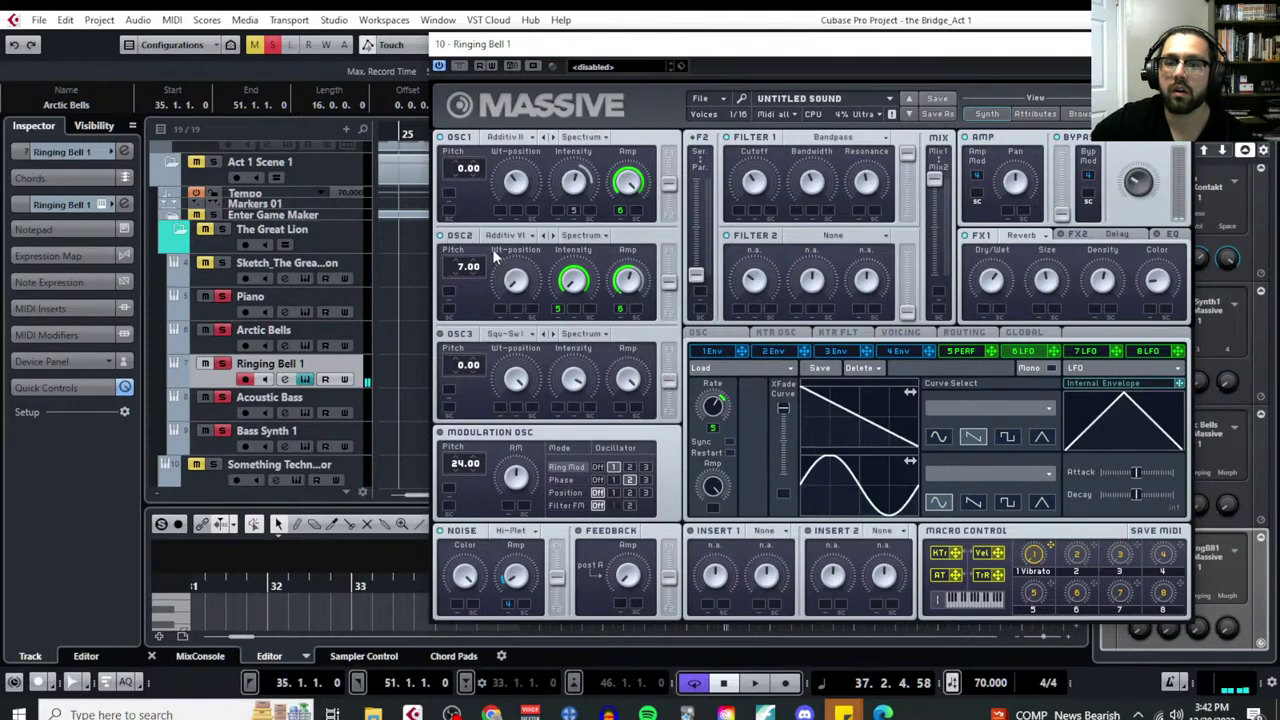
scroll(468, 265, "up", 4)
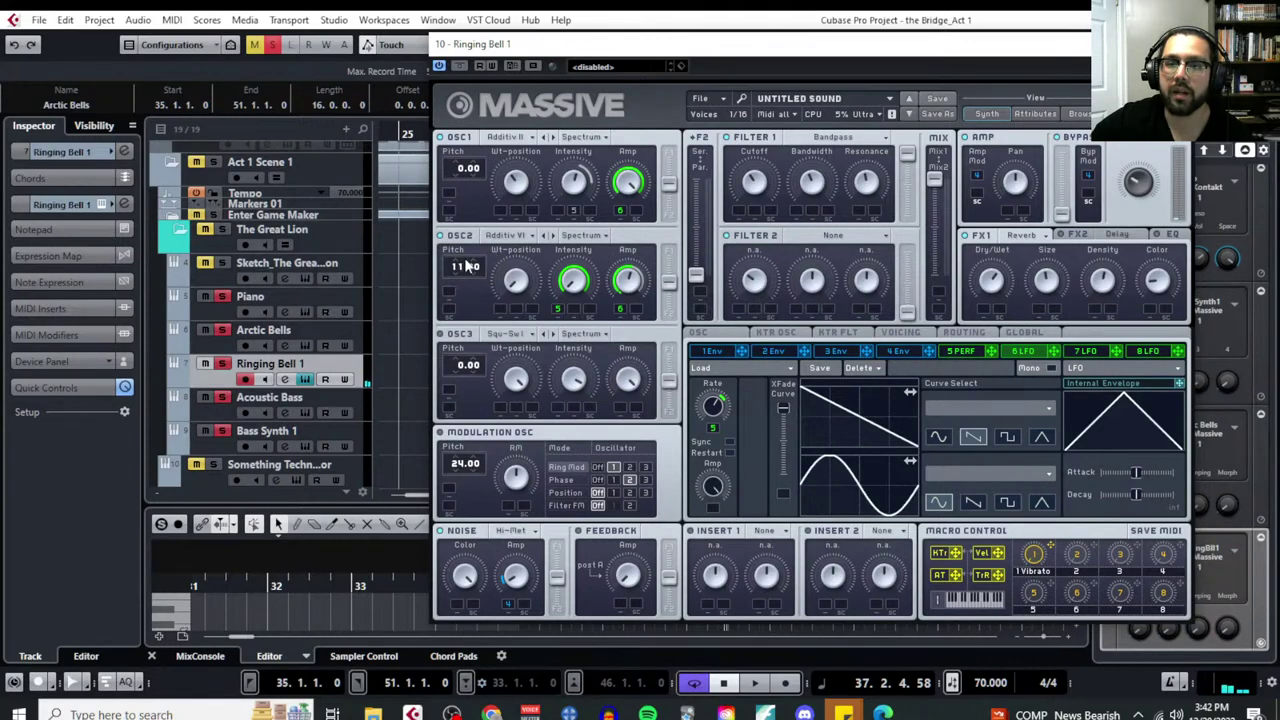
scroll(468, 265, "up", 1)
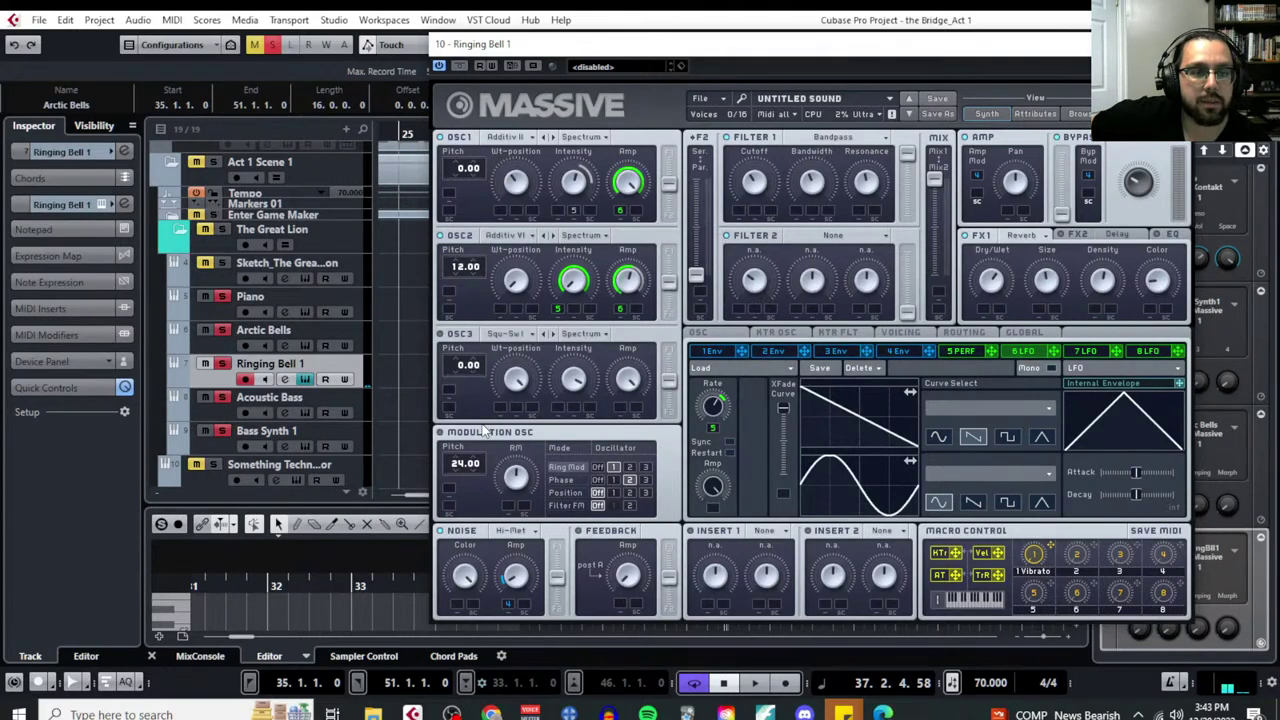
Check the FX2 effect choices in the Ringing Bell 1 patch and display the delay's settings
left_click(1134, 236)
left_click(1132, 238)
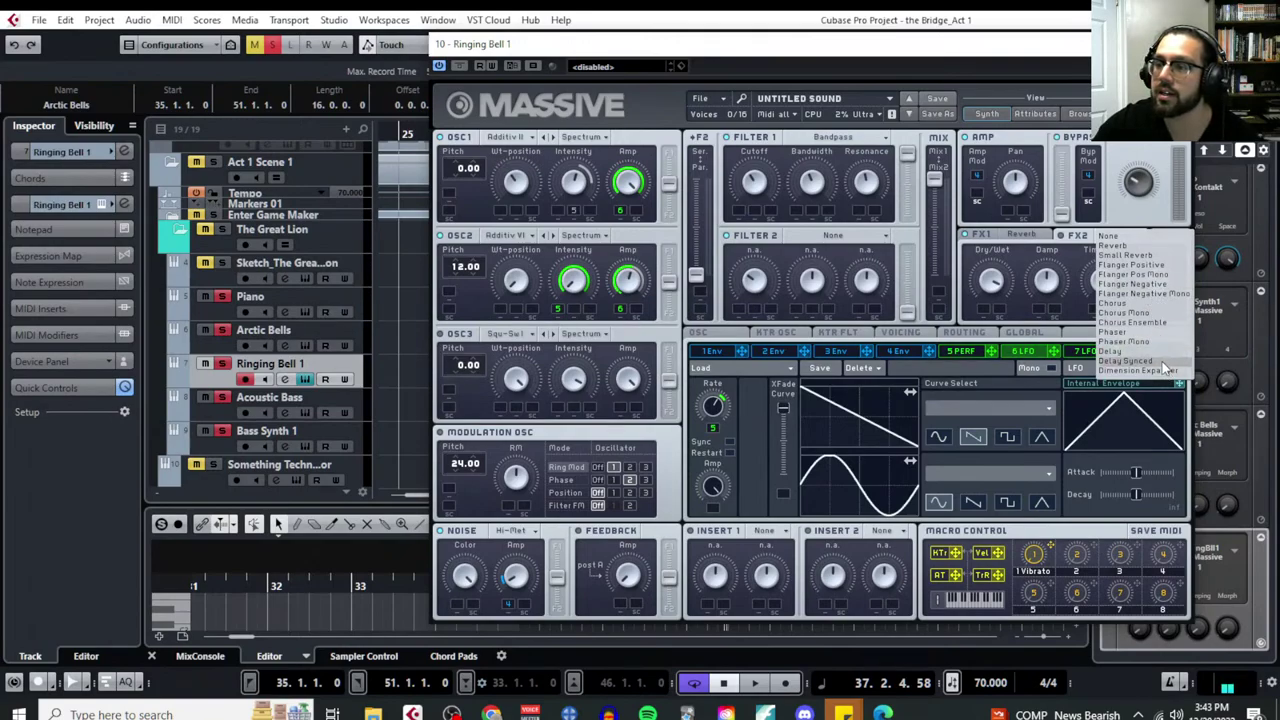
left_click(1066, 253)
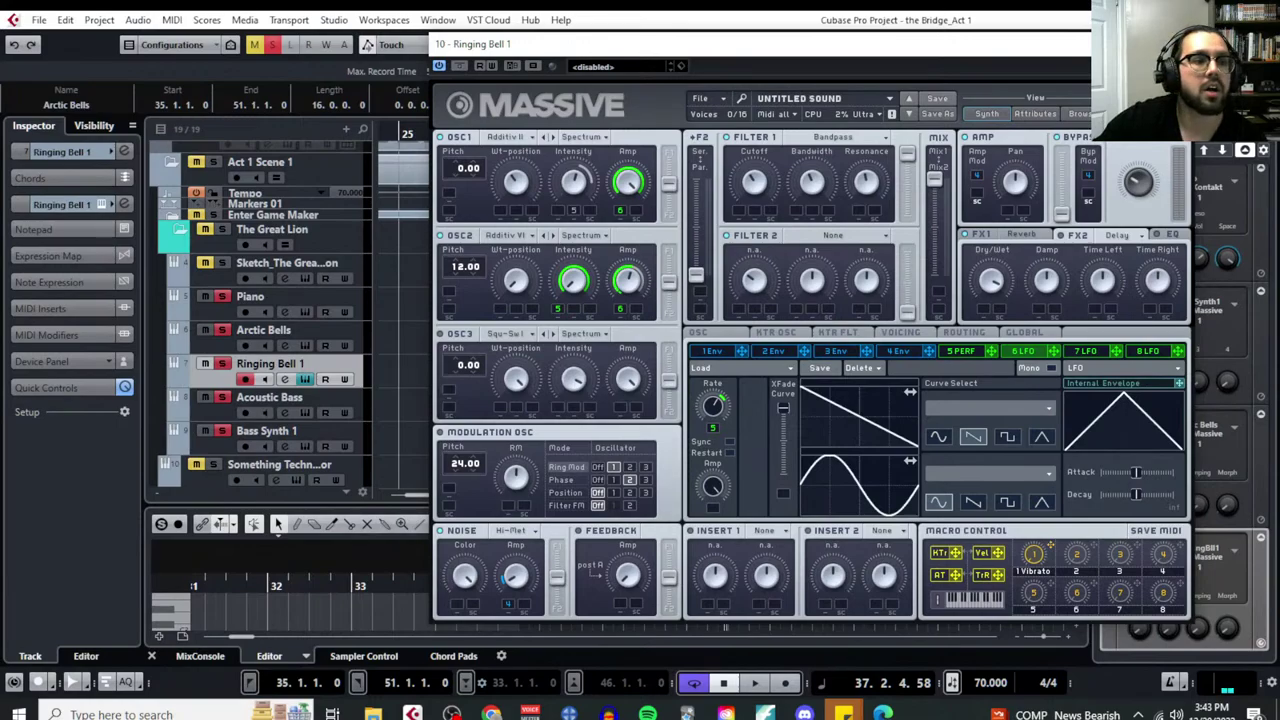
key("Escape")
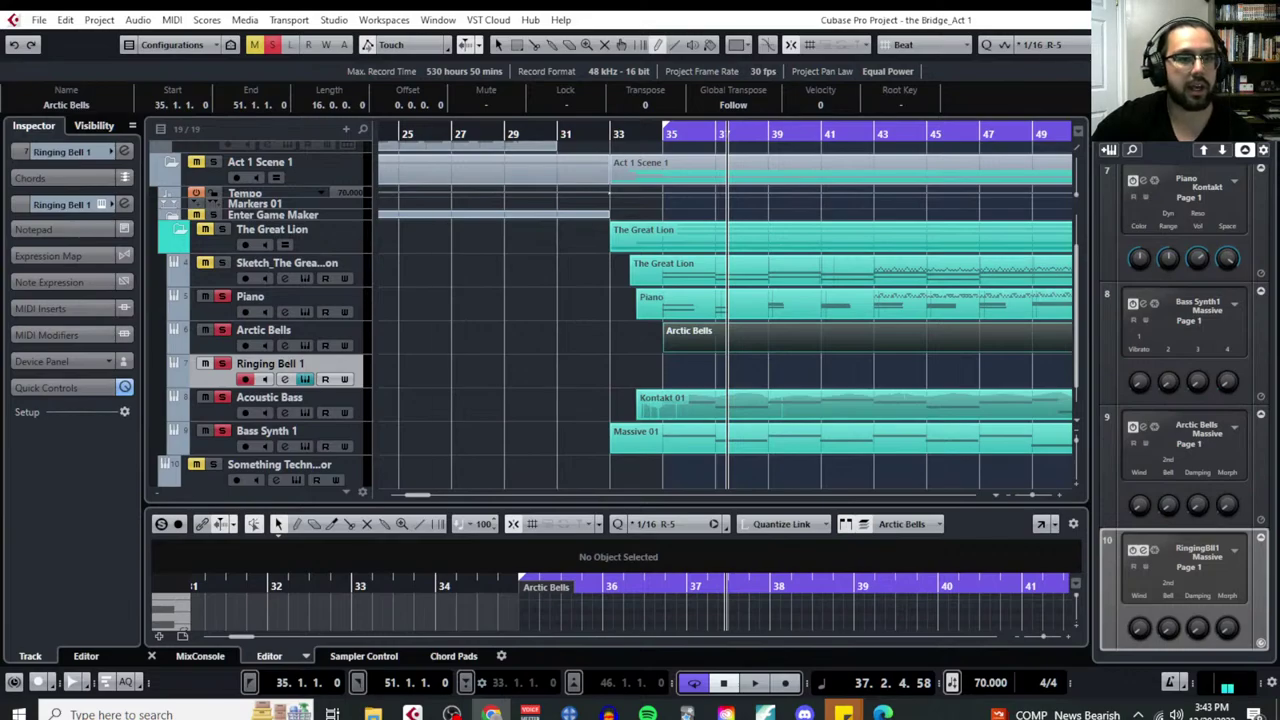
key("e")
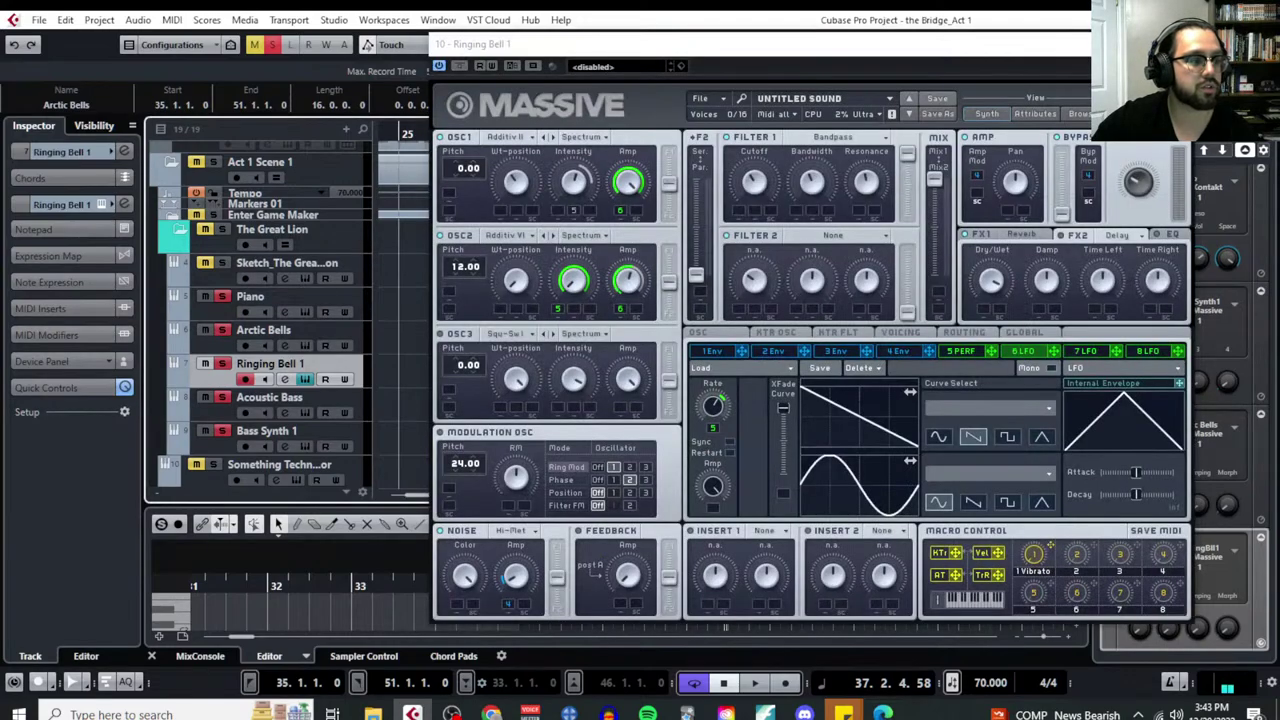
Launch Syntorial and look through its Native Instruments Massive lesson list for material on delay
key("super+s")
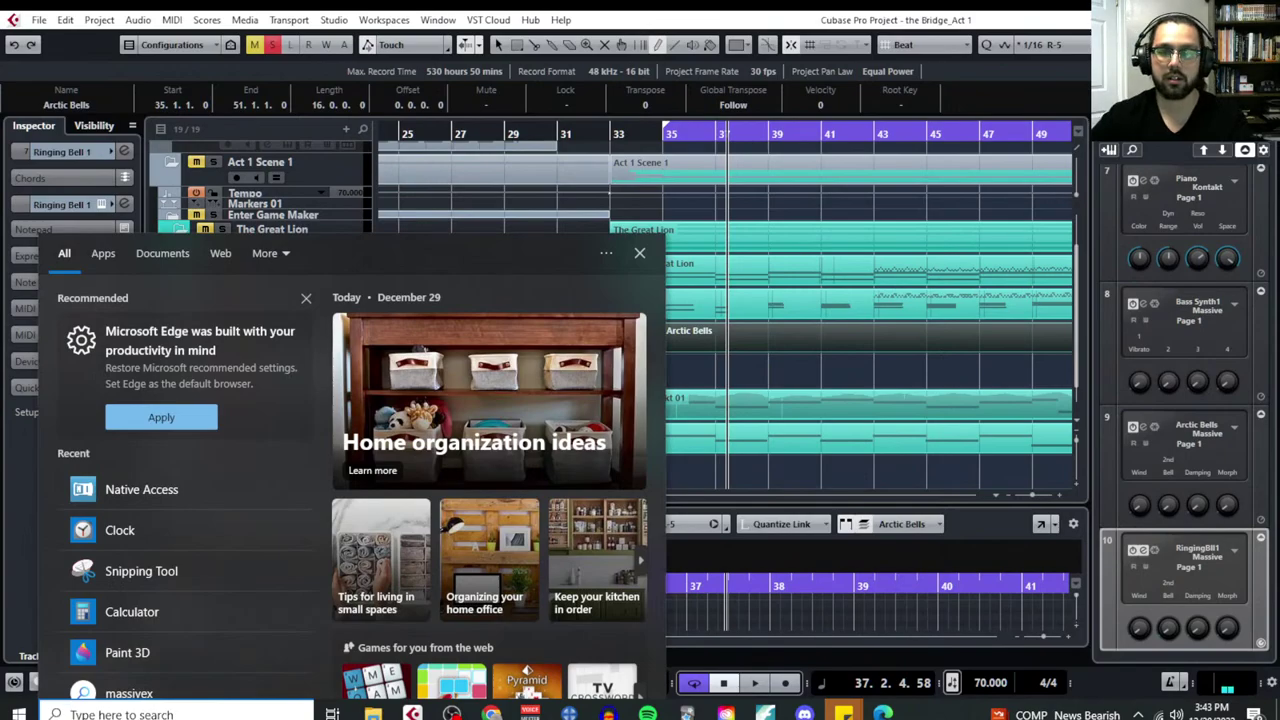
type("syntorial")
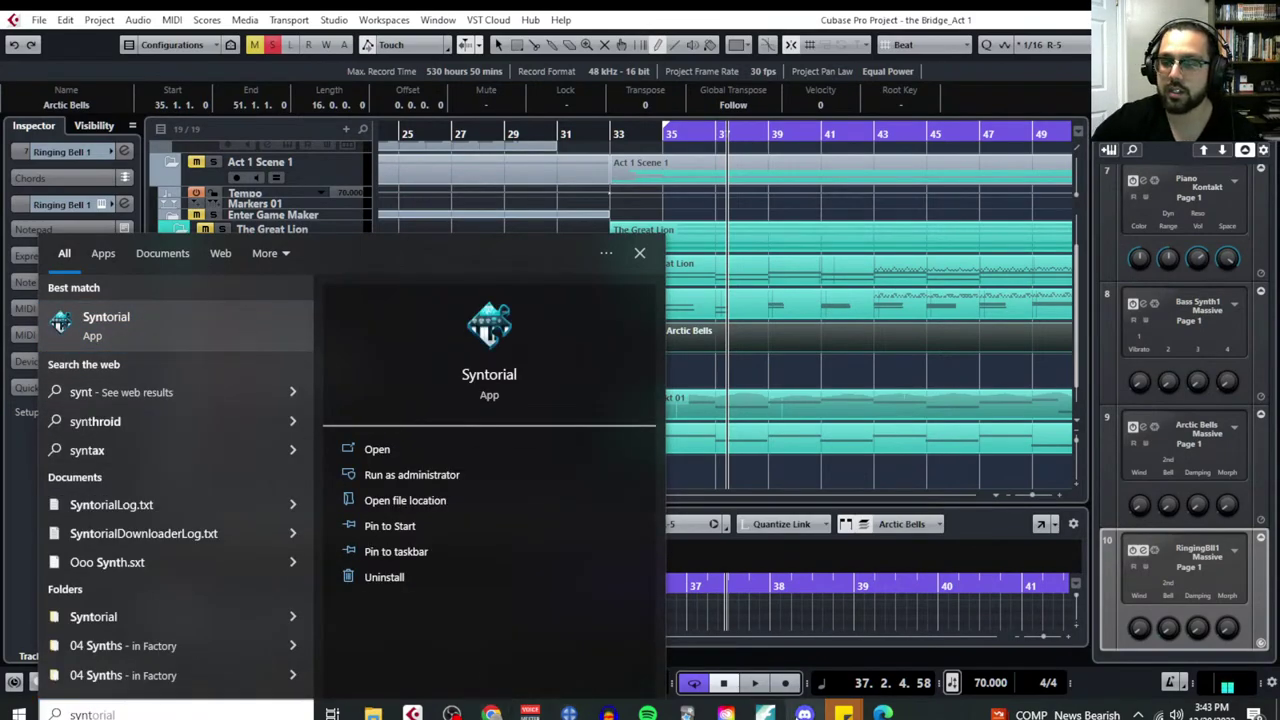
key("Return")
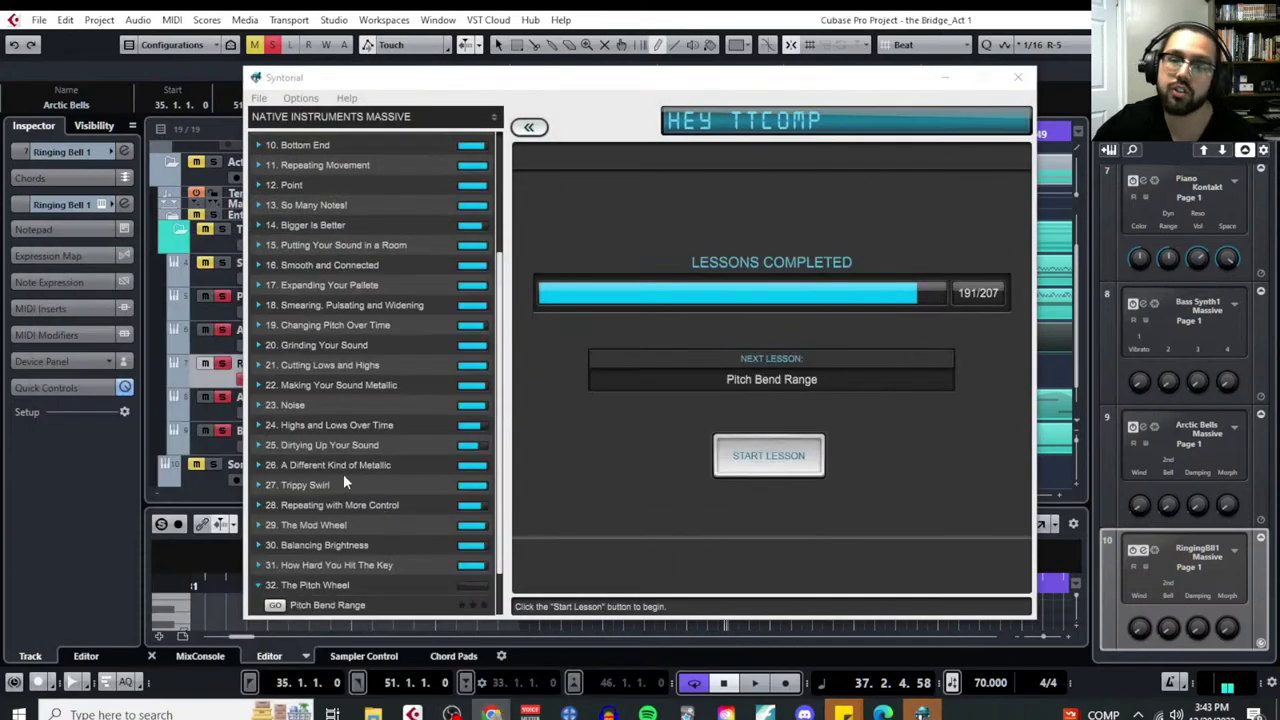
scroll(340, 480, "up", 2)
scroll(321, 356, "up", 2)
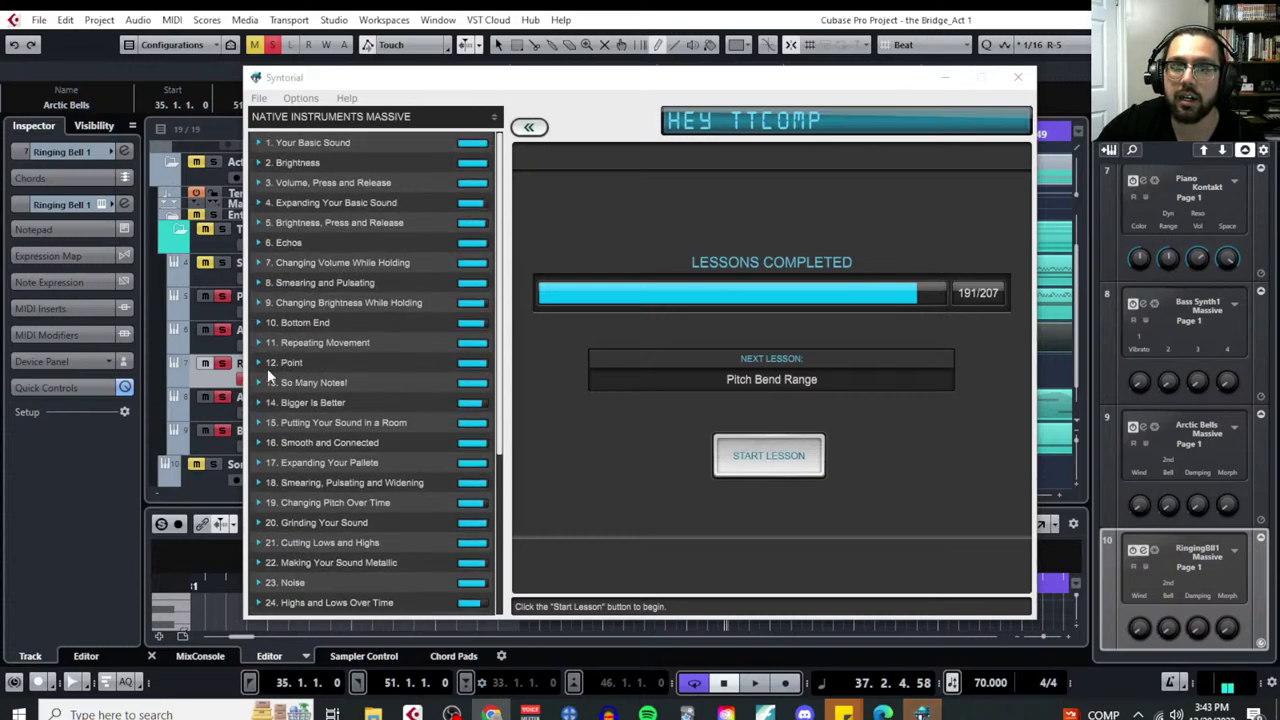
scroll(269, 419, "down", 1)
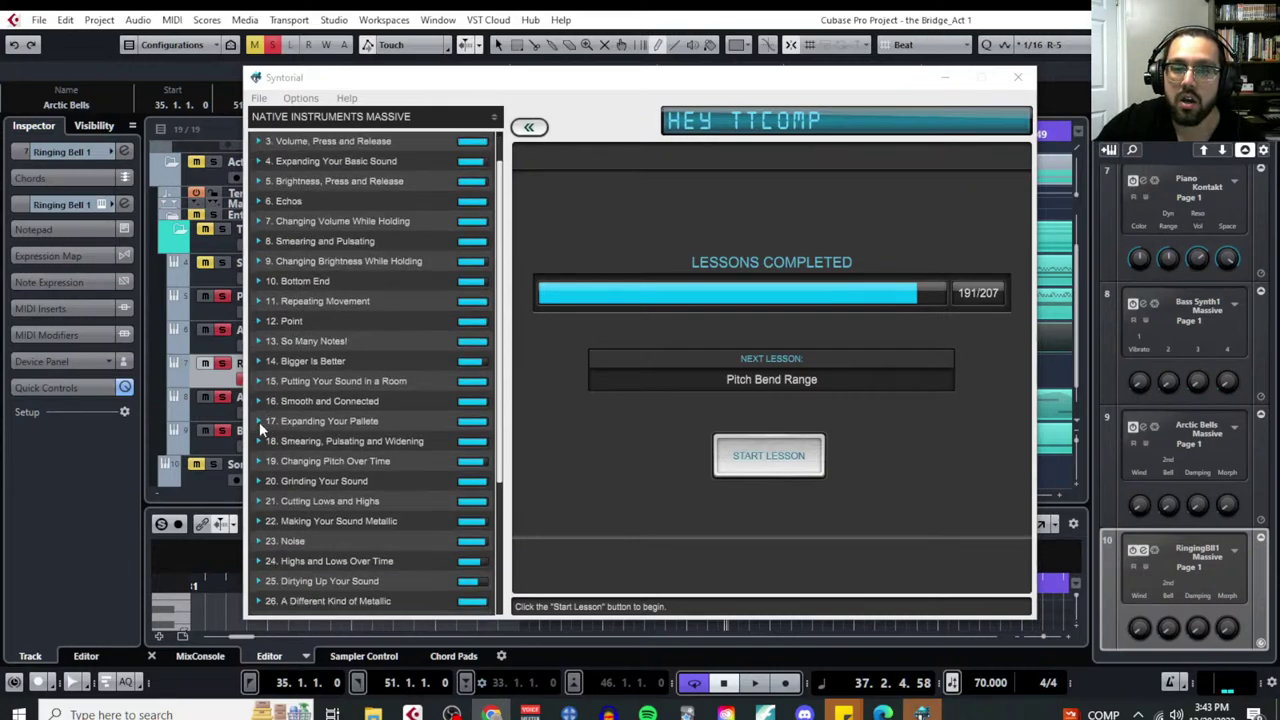
scroll(266, 423, "down", 1)
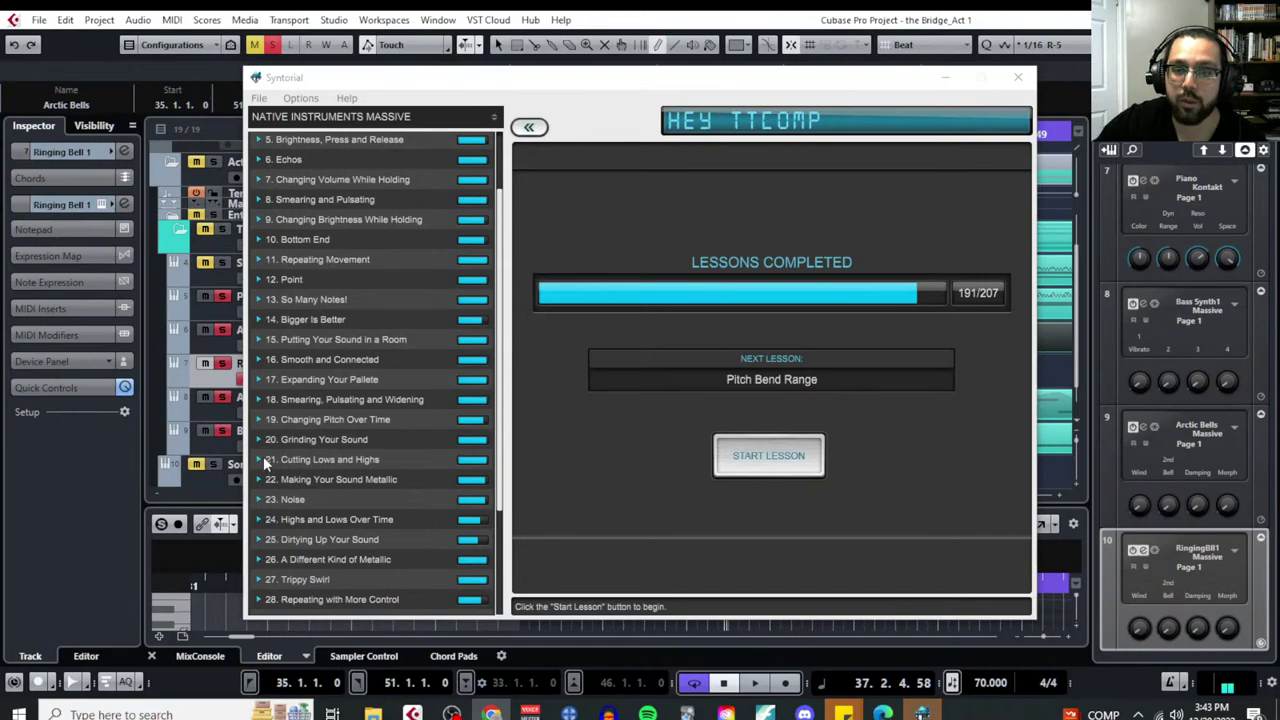
scroll(267, 463, "down", 1)
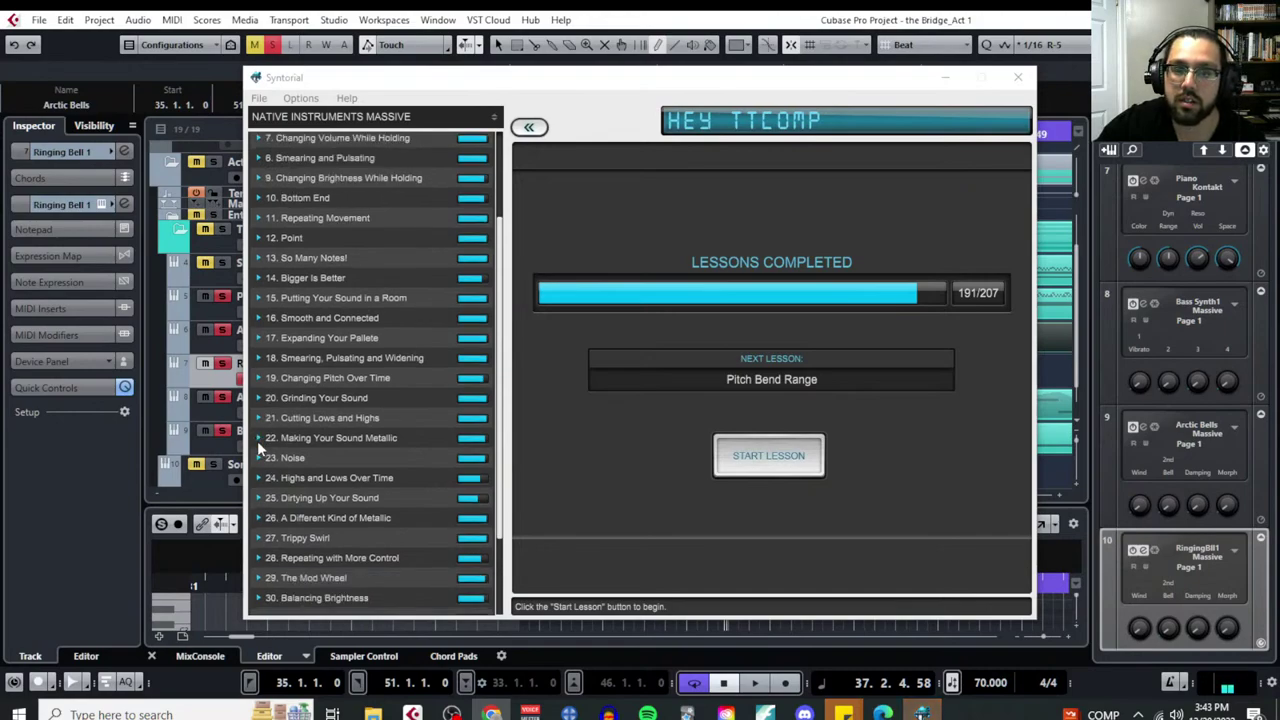
scroll(260, 440, "down", 1)
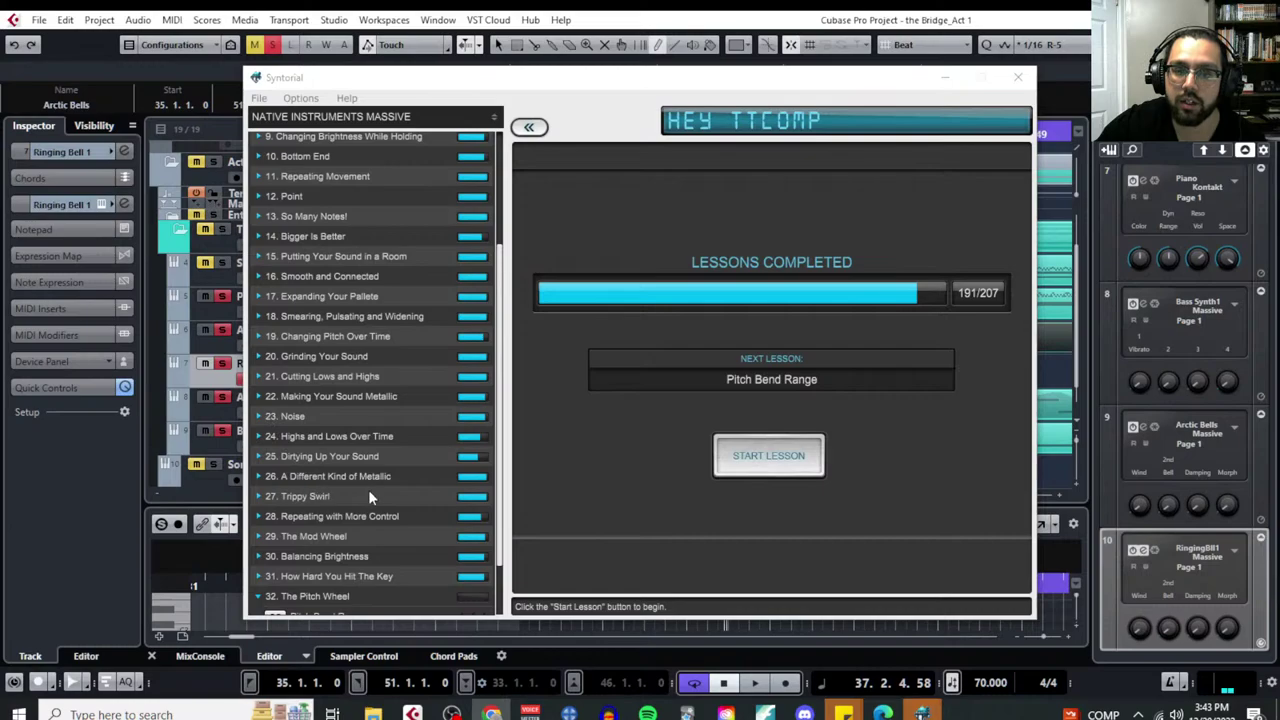
scroll(384, 525, "down", 2)
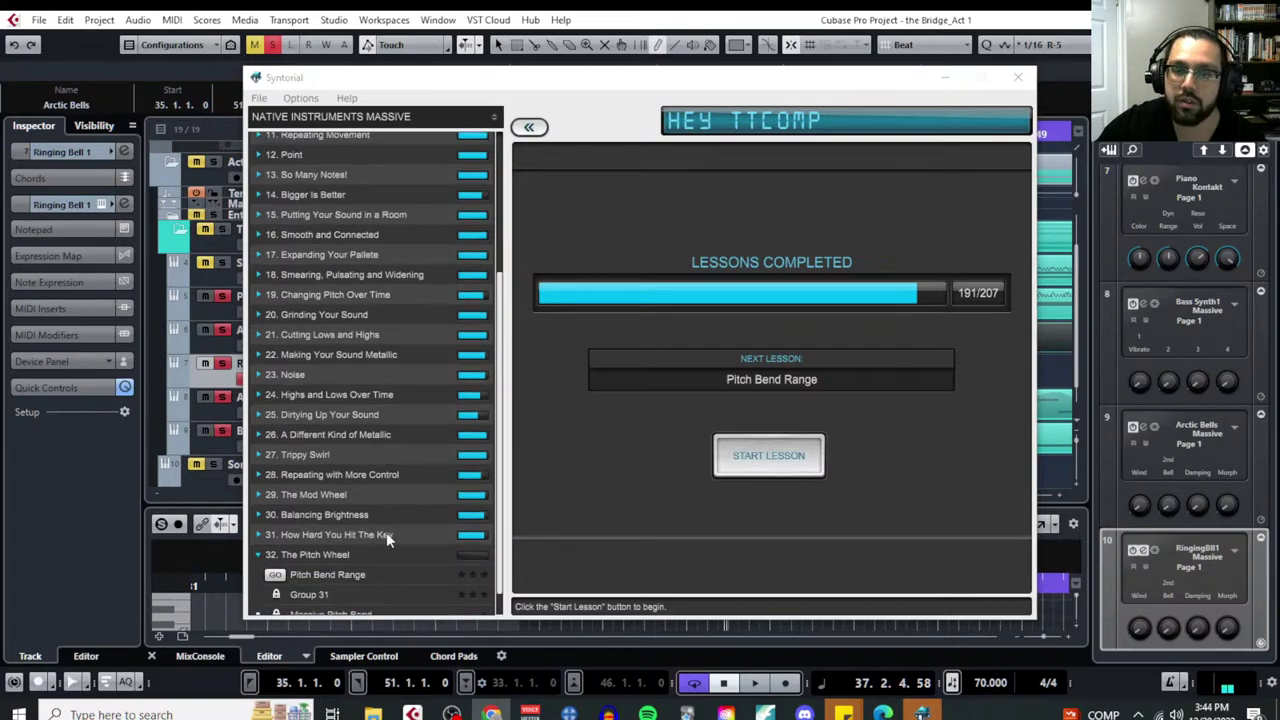
scroll(386, 538, "up", 10)
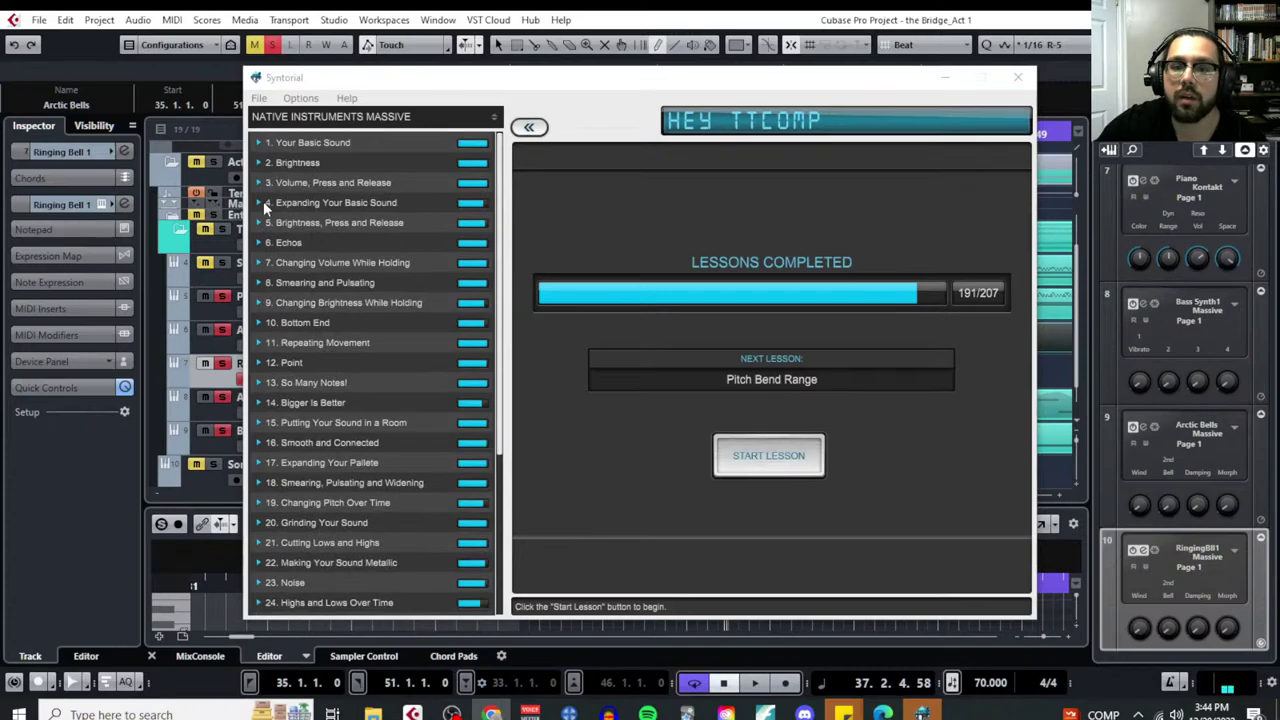
Watch the Massive Delay lesson in the Echos section, close it, and return to Cubase
left_click(260, 243)
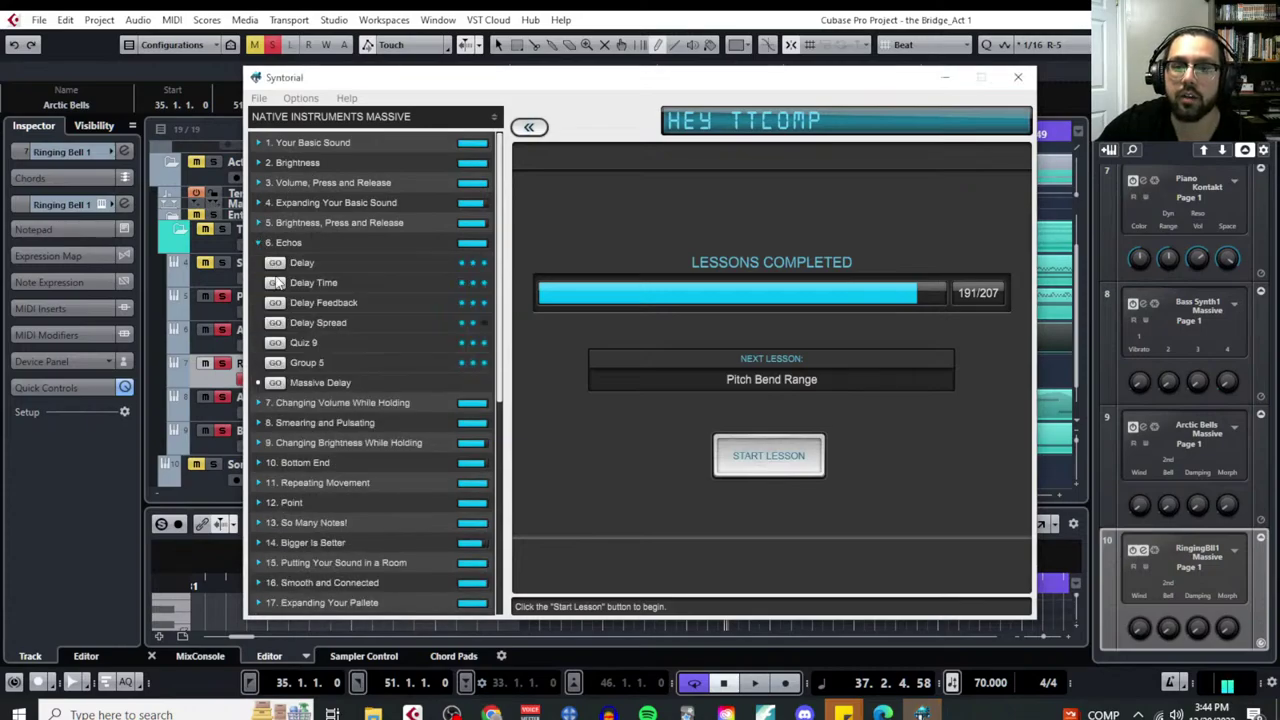
left_click(275, 382)
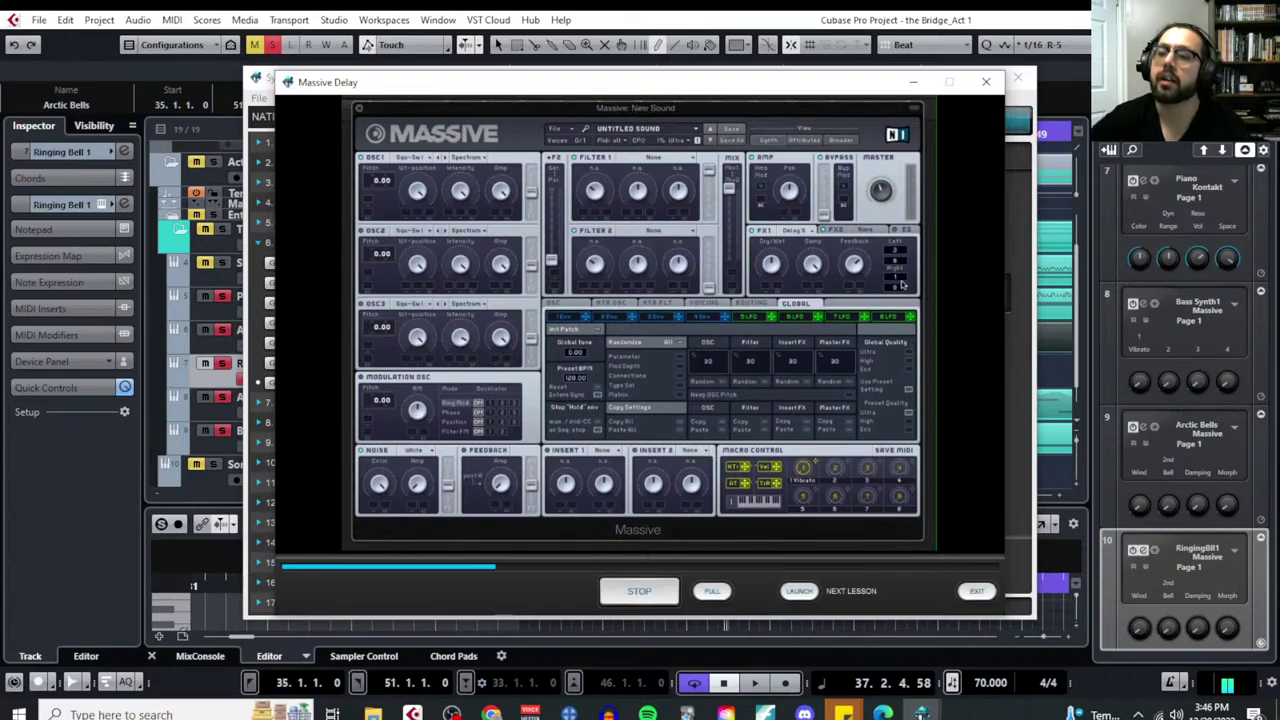
left_click(985, 81)
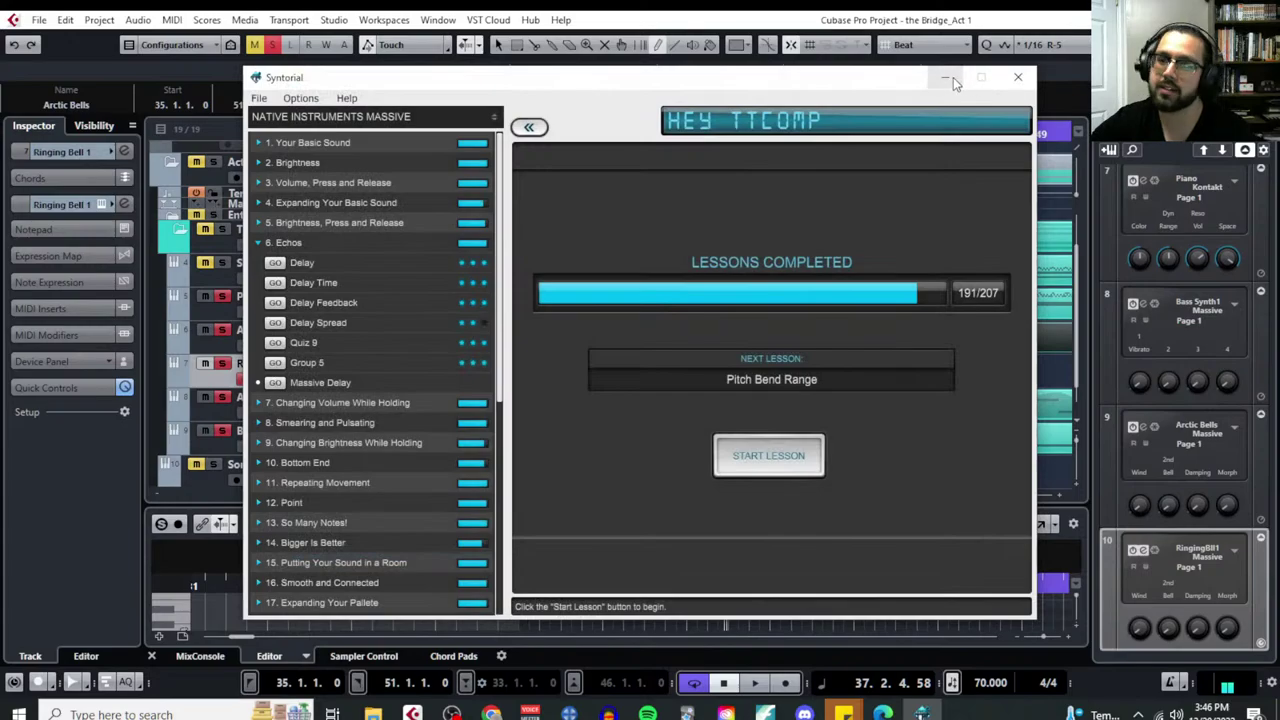
left_click(950, 77)
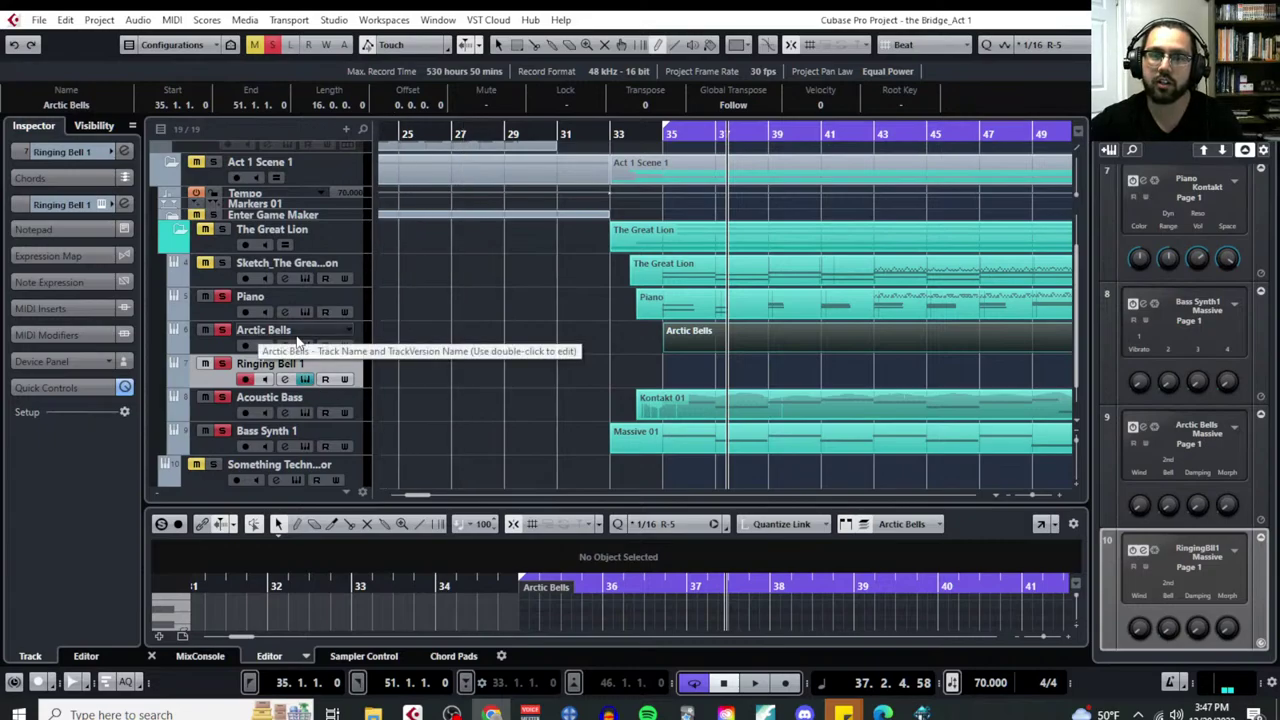
Reopen Ringing Bell 1's Massive patch and switch its FX2 effect to Delay Synced
left_click(304, 379)
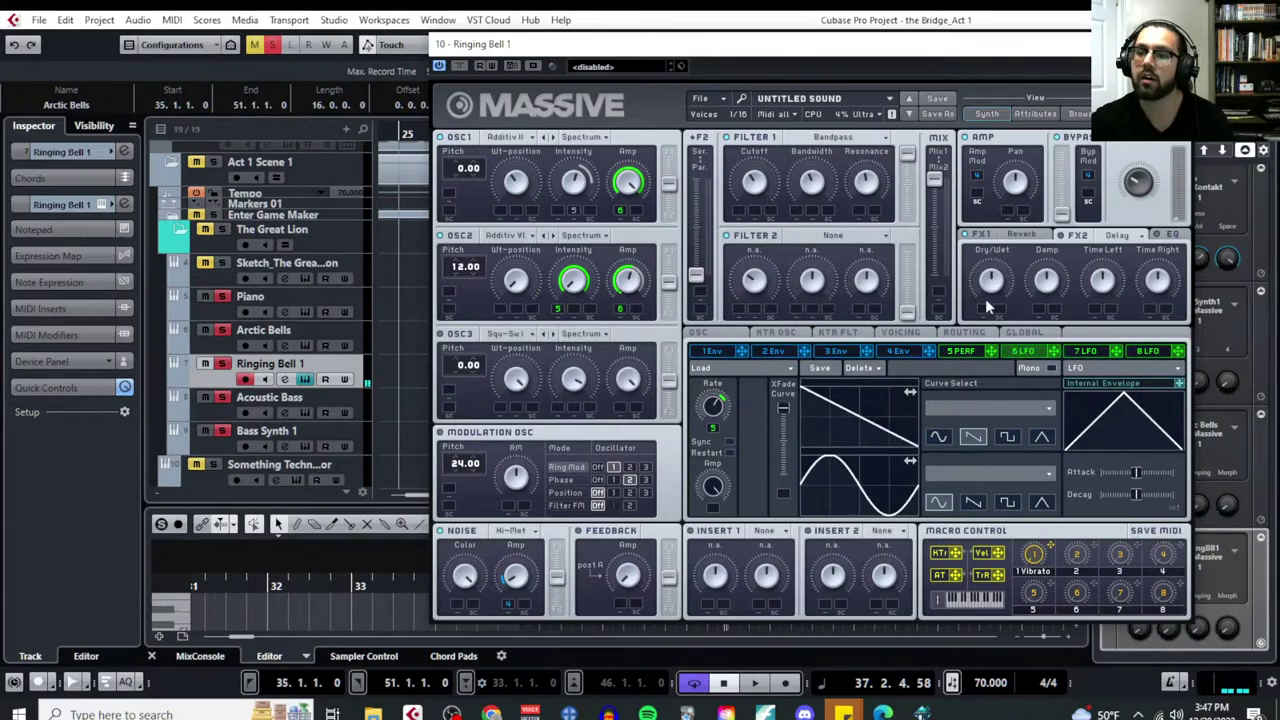
left_click_drag(995, 290, 1012, 368)
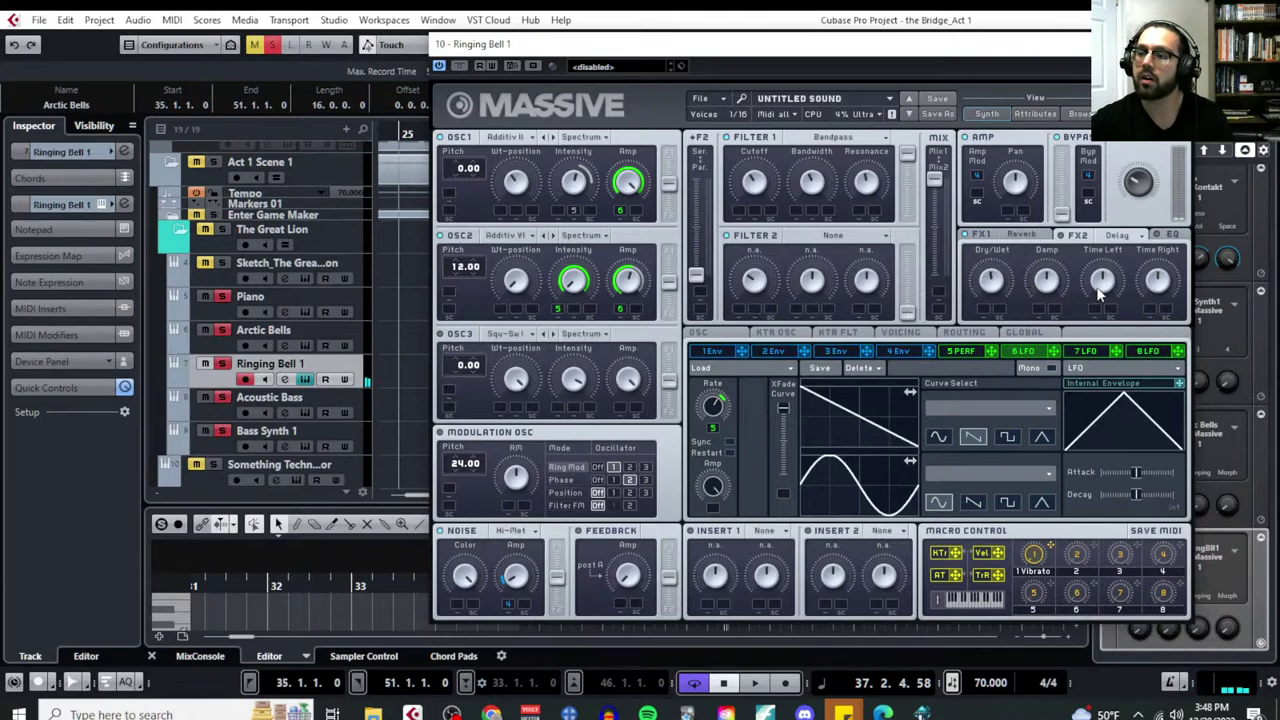
left_click(1130, 238)
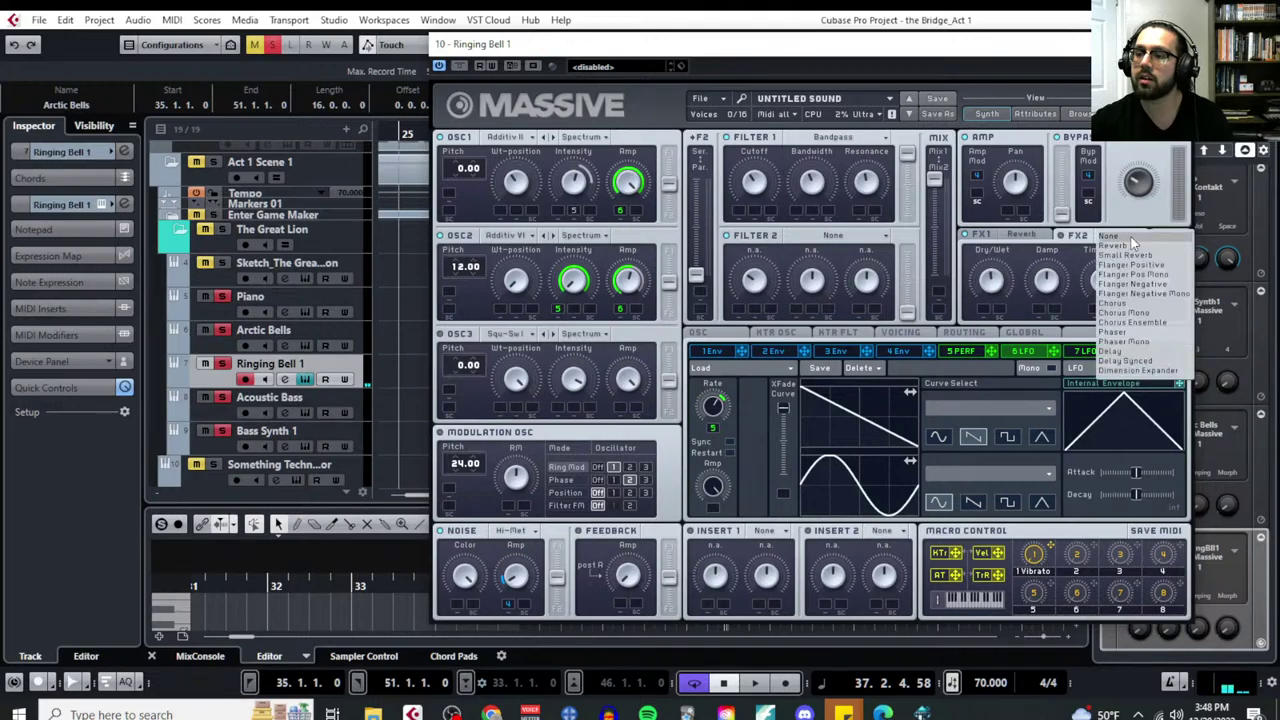
left_click(1132, 360)
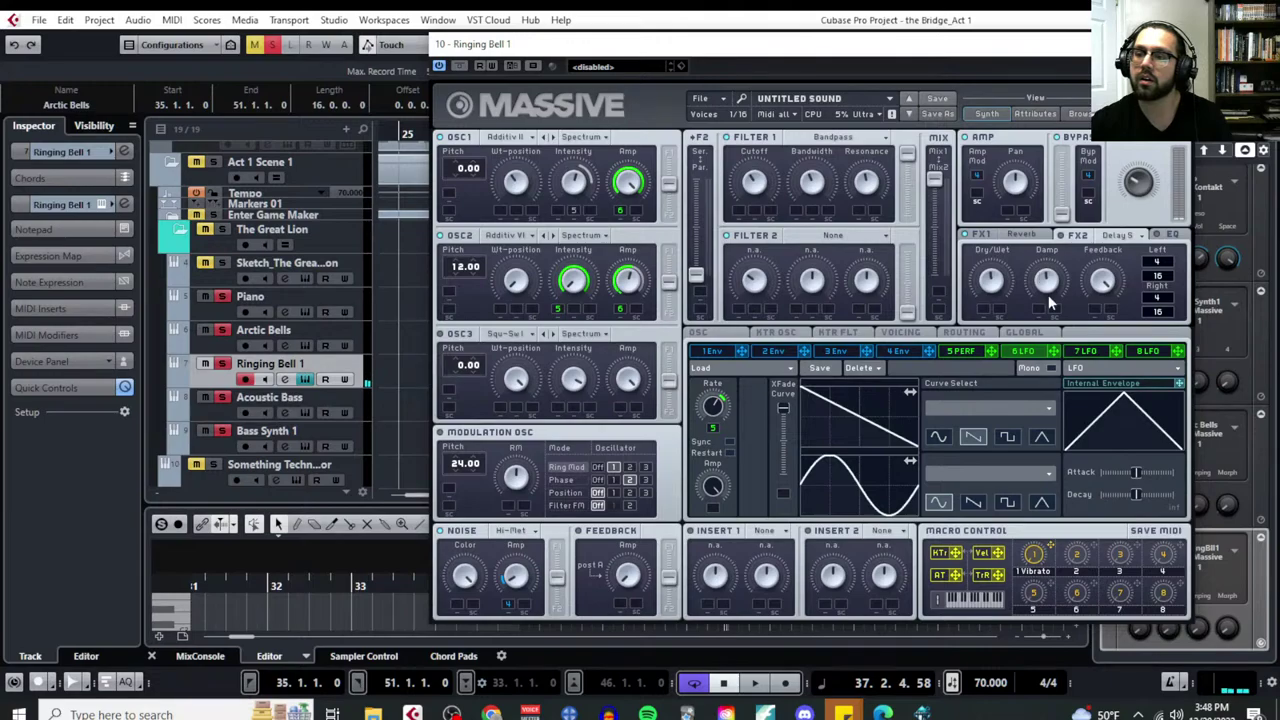
Set the FX2 synced delay's left and right times to 1/16
left_click_drag(1170, 266, 1170, 276)
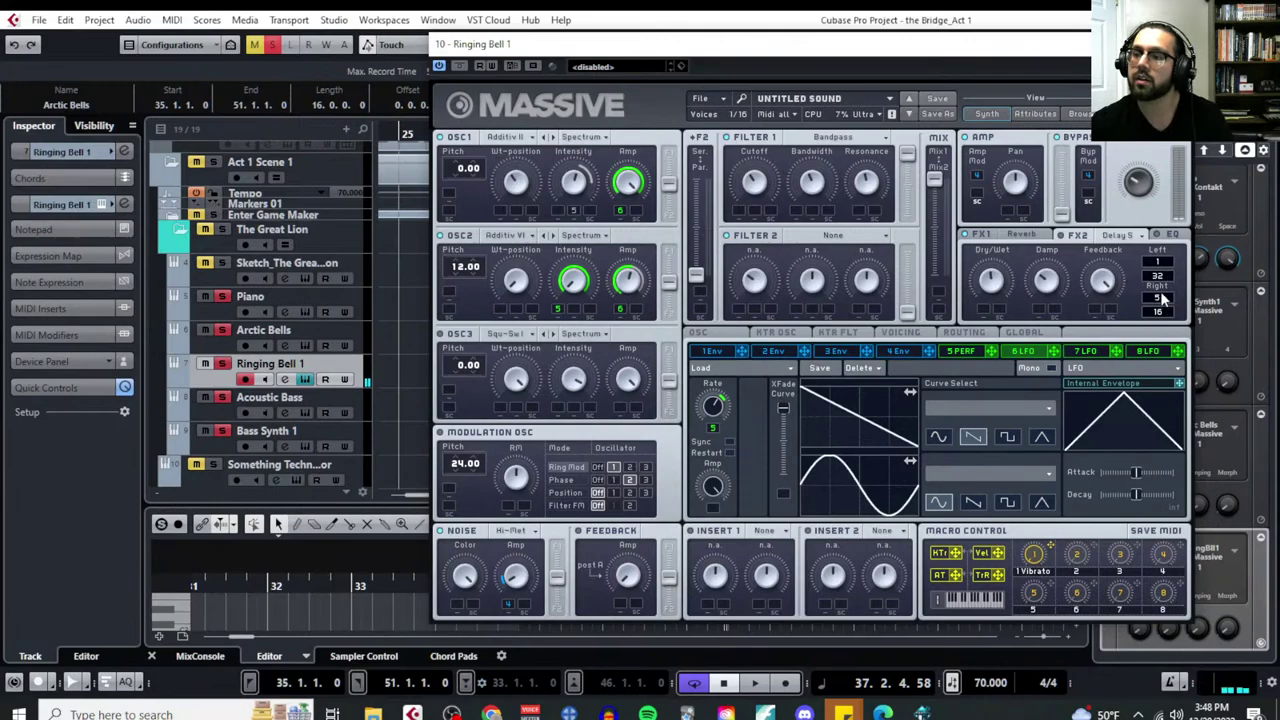
mouse_move(1166, 298)
left_mouse_down()
mouse_move(1170, 312)
mouse_move(1148, 311)
left_mouse_up()
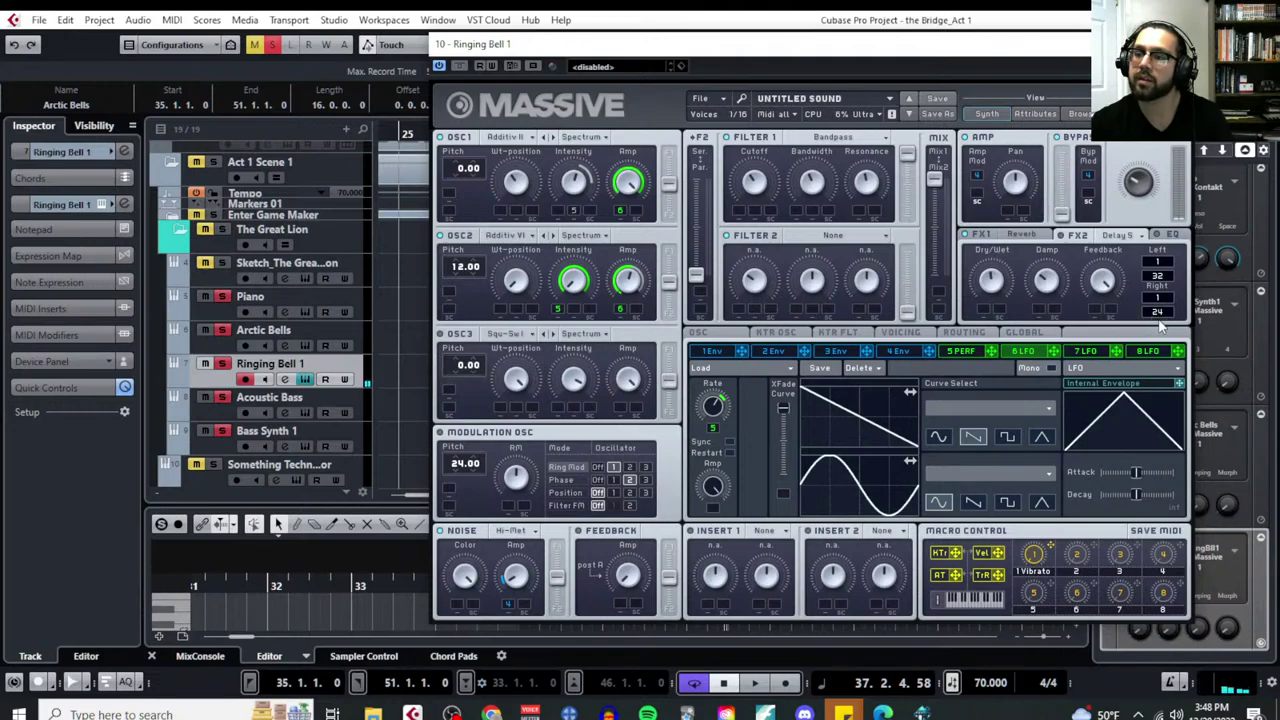
left_click_drag(1160, 320, 1162, 330)
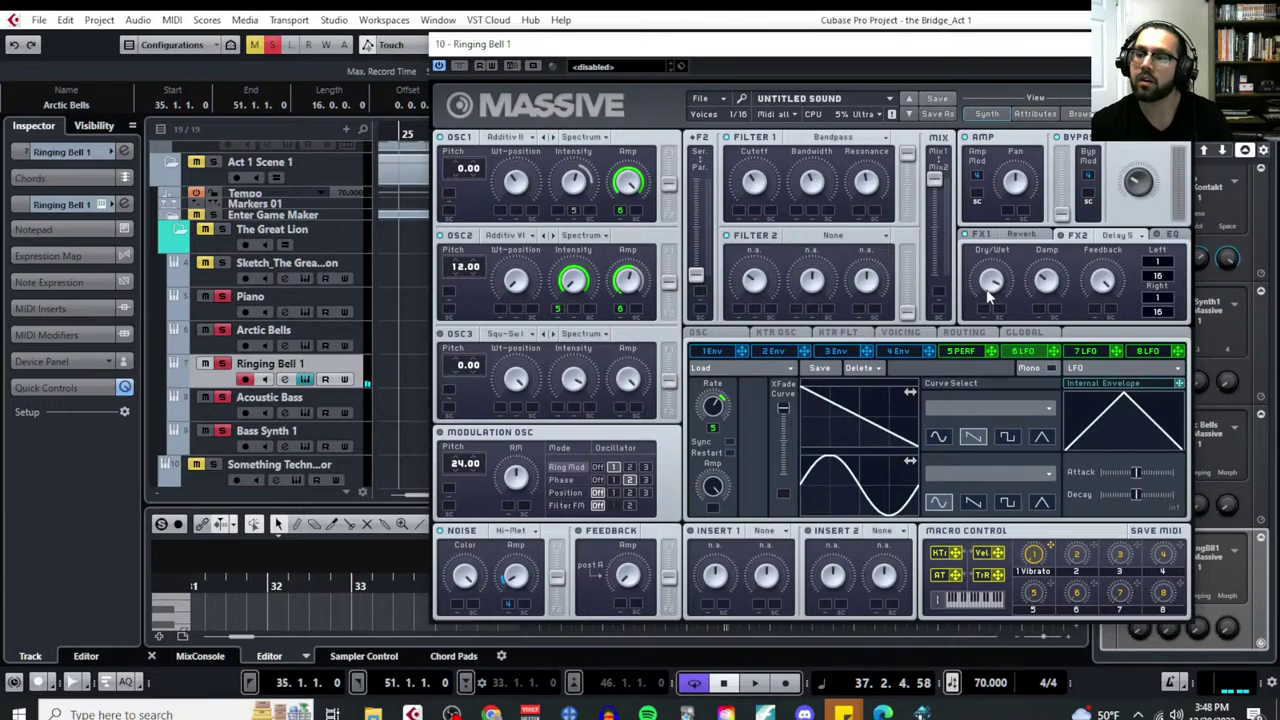
Reshape envelope 3 with its decay level at zero, a shorter decay, and adjusted attack and release
left_click(838, 353)
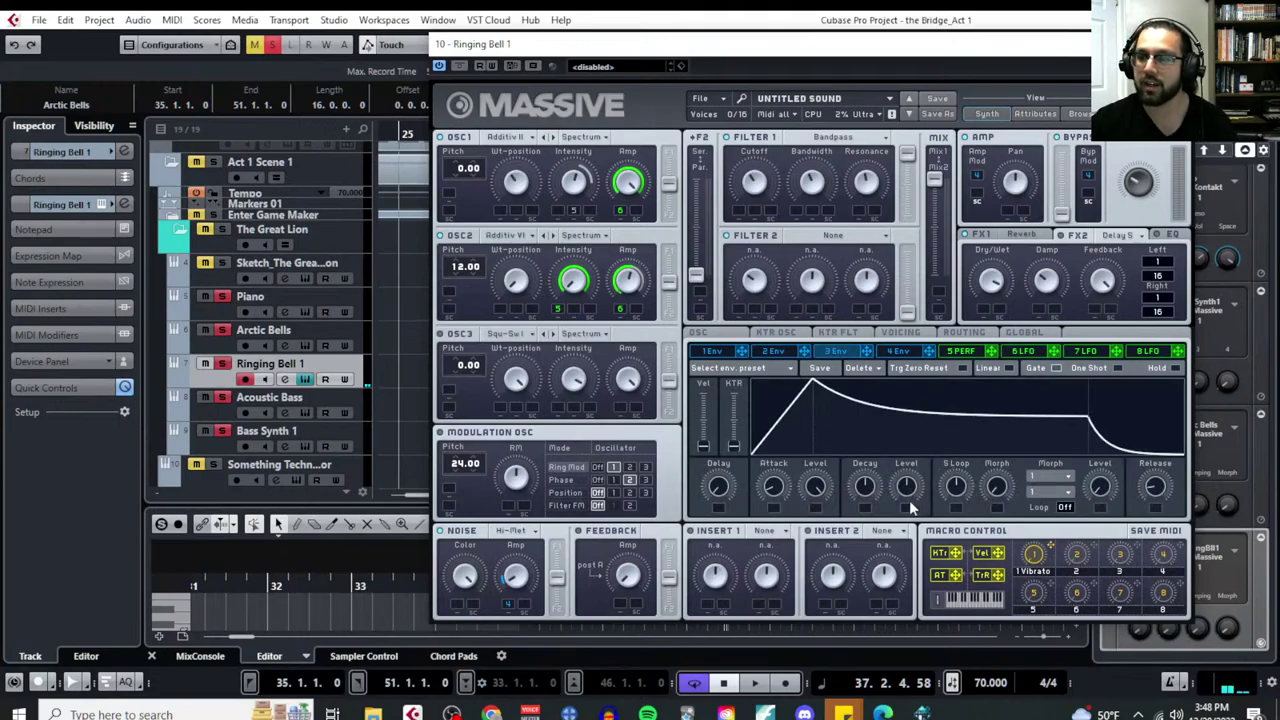
left_click_drag(865, 488, 865, 470)
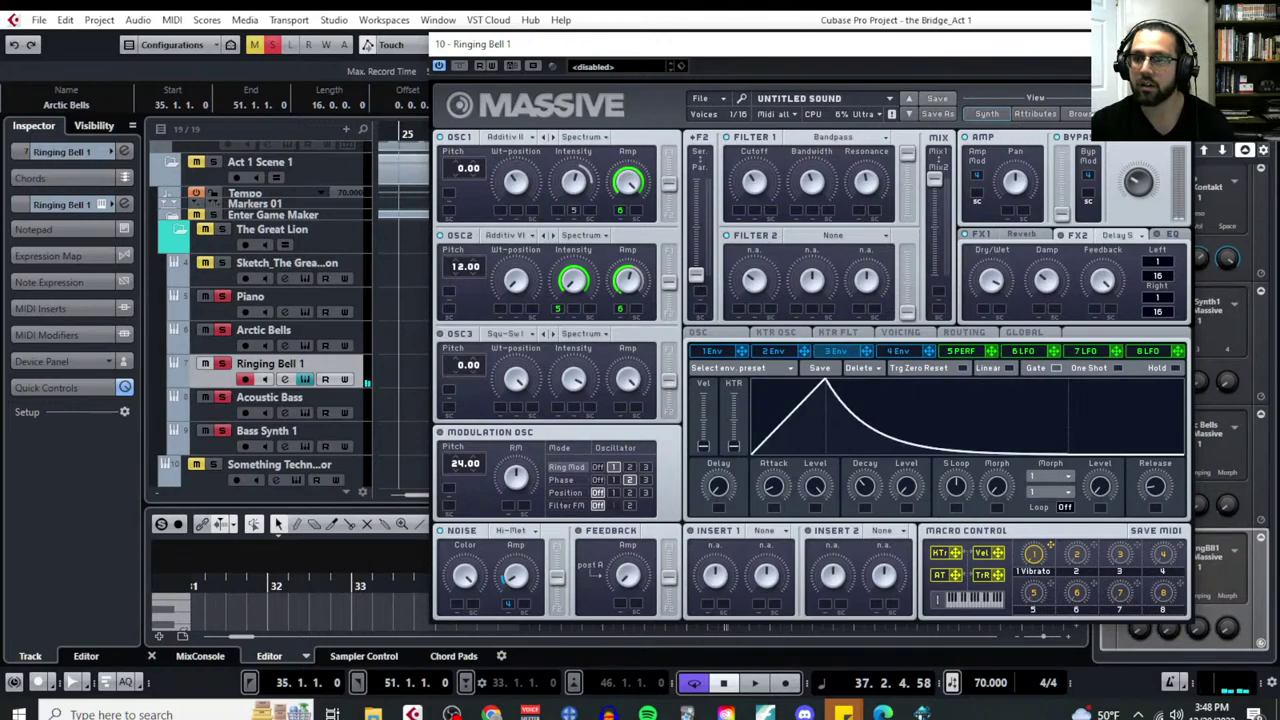
left_click_drag(870, 490, 872, 520)
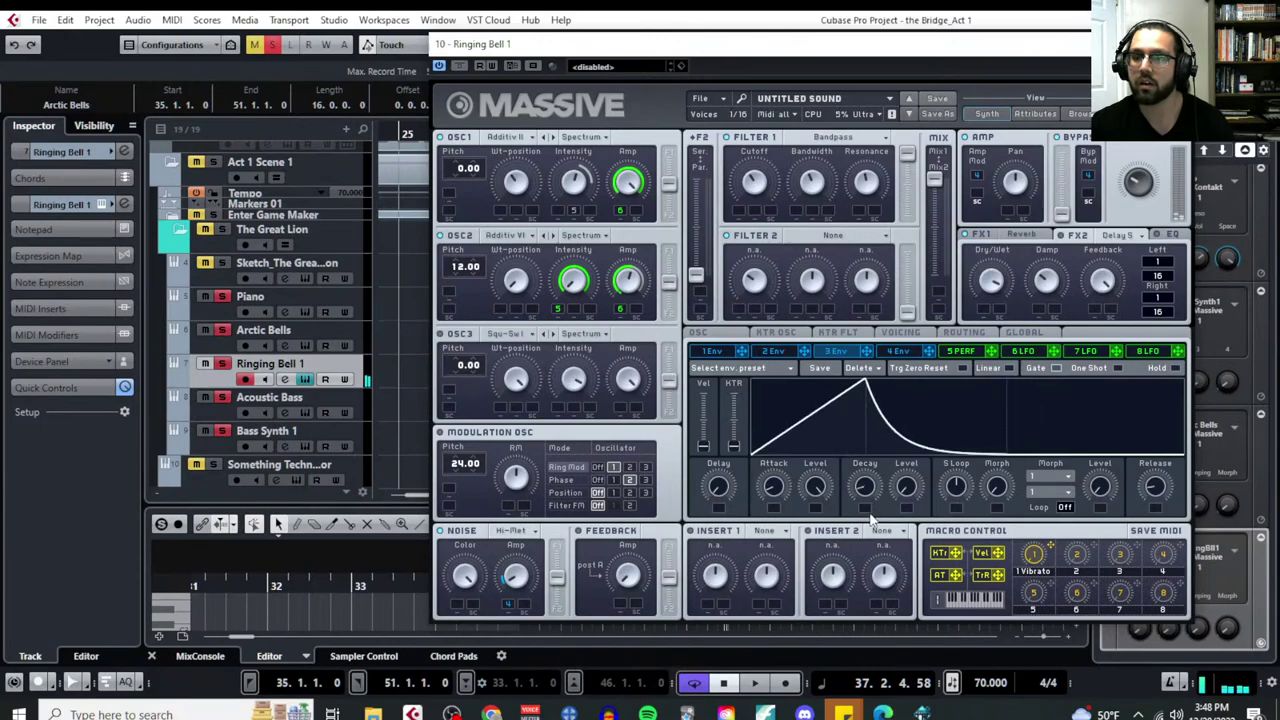
left_click_drag(1162, 494, 1160, 452)
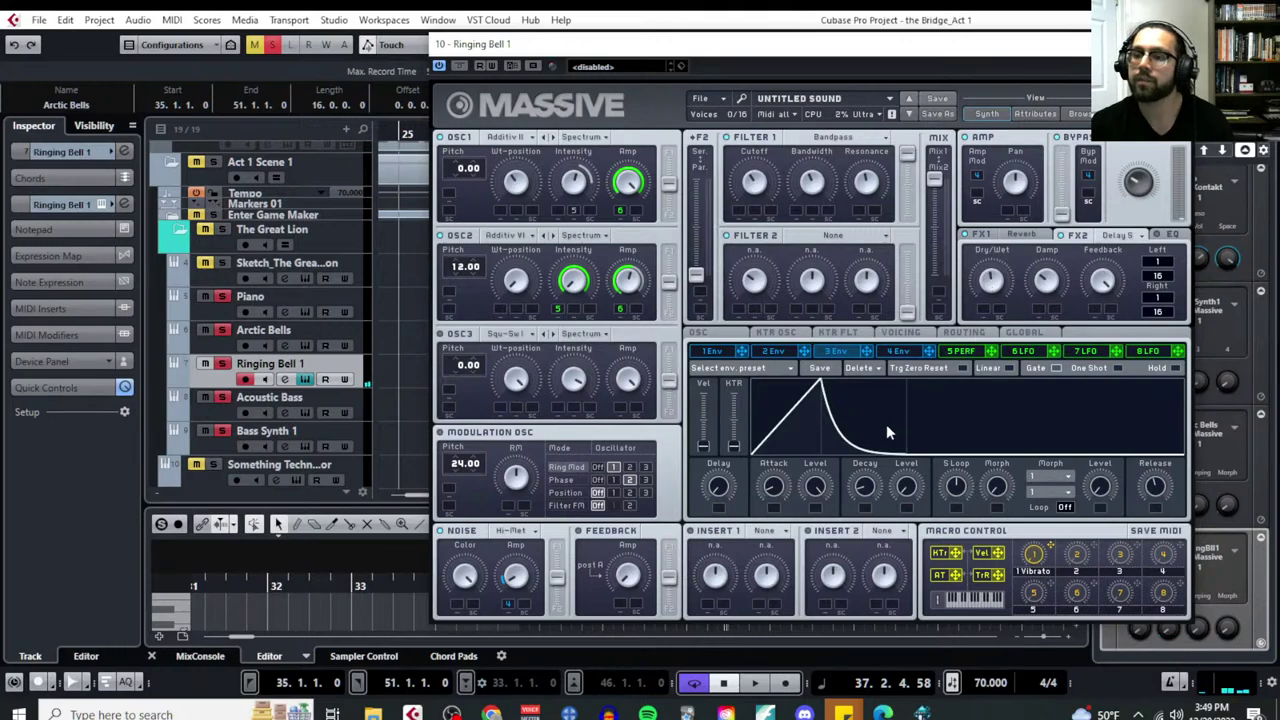
mouse_move(776, 495)
left_mouse_down()
mouse_move(782, 508)
mouse_move(777, 490)
left_mouse_up()
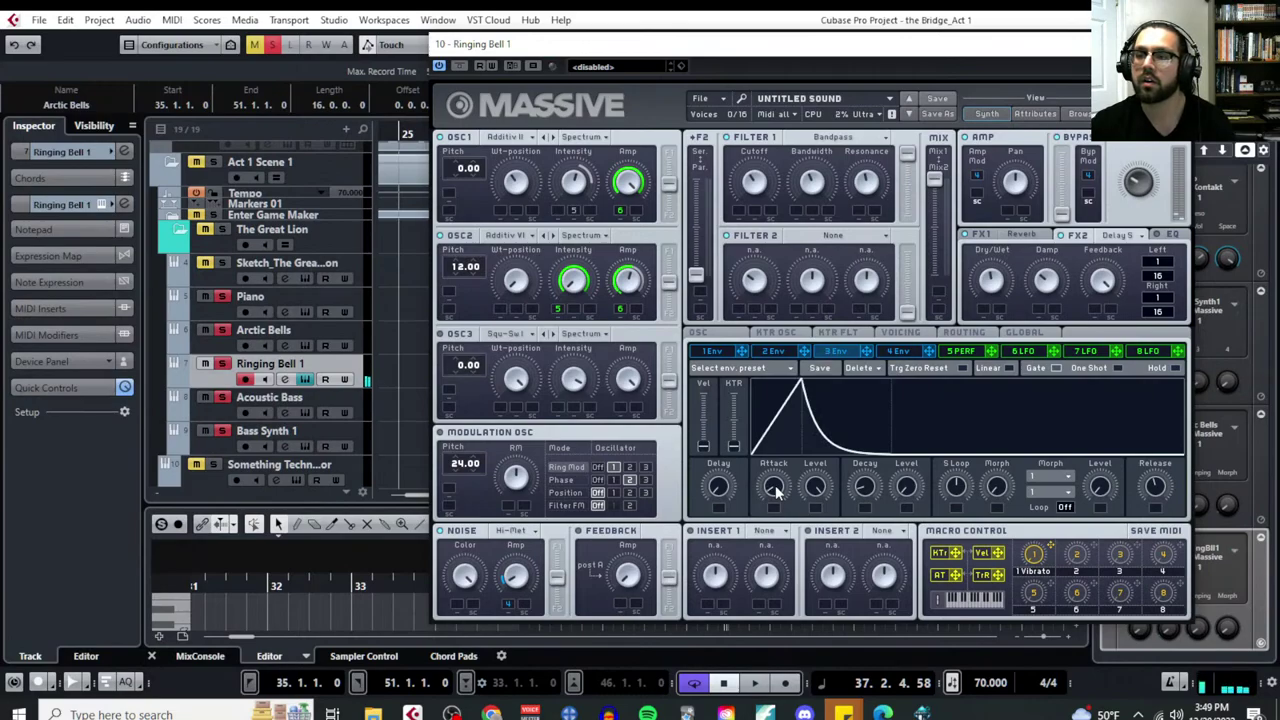
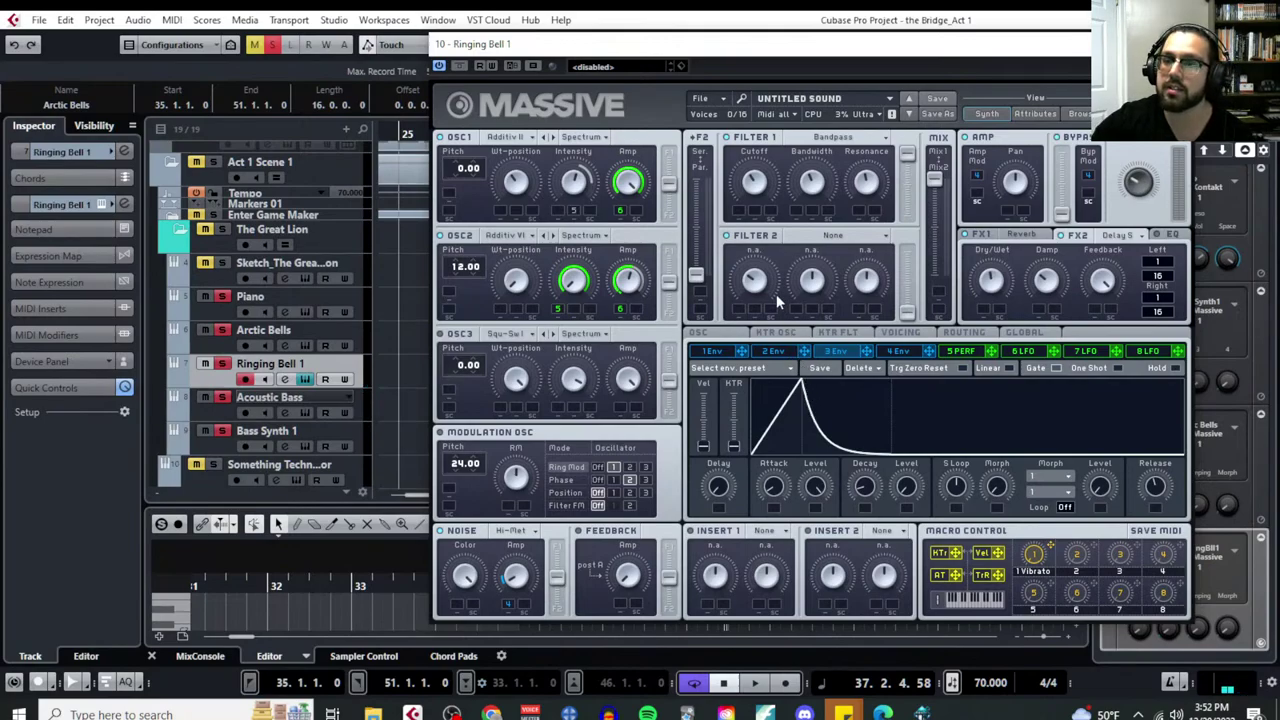
Compare envelope 4 with envelope 3, lower envelope 4's decay level to zero and shorten its decay
left_click(899, 355)
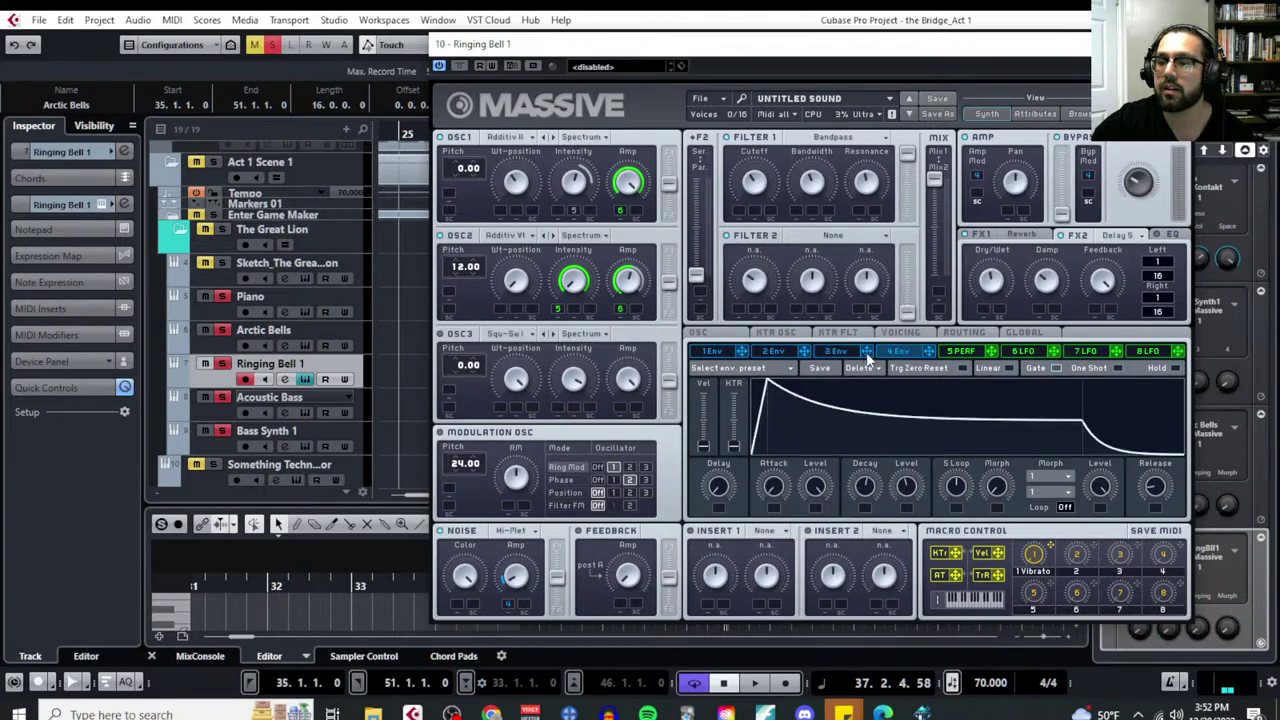
left_click(843, 355)
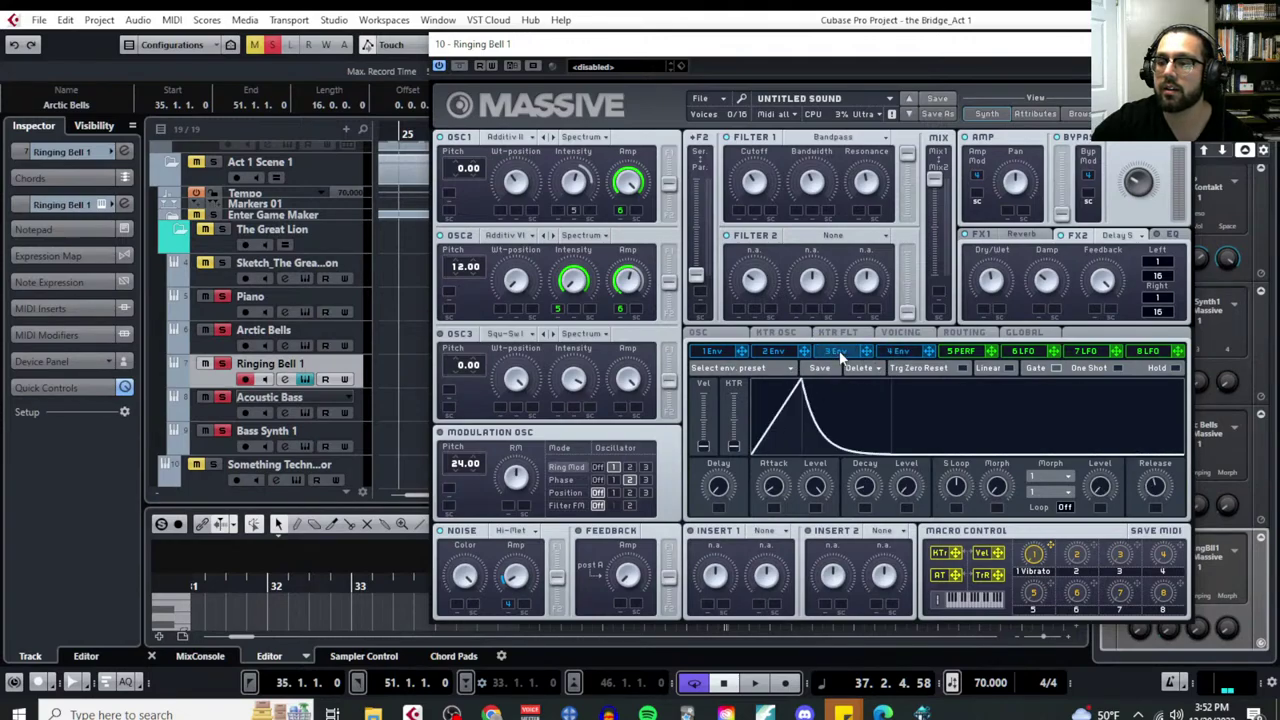
left_click(899, 355)
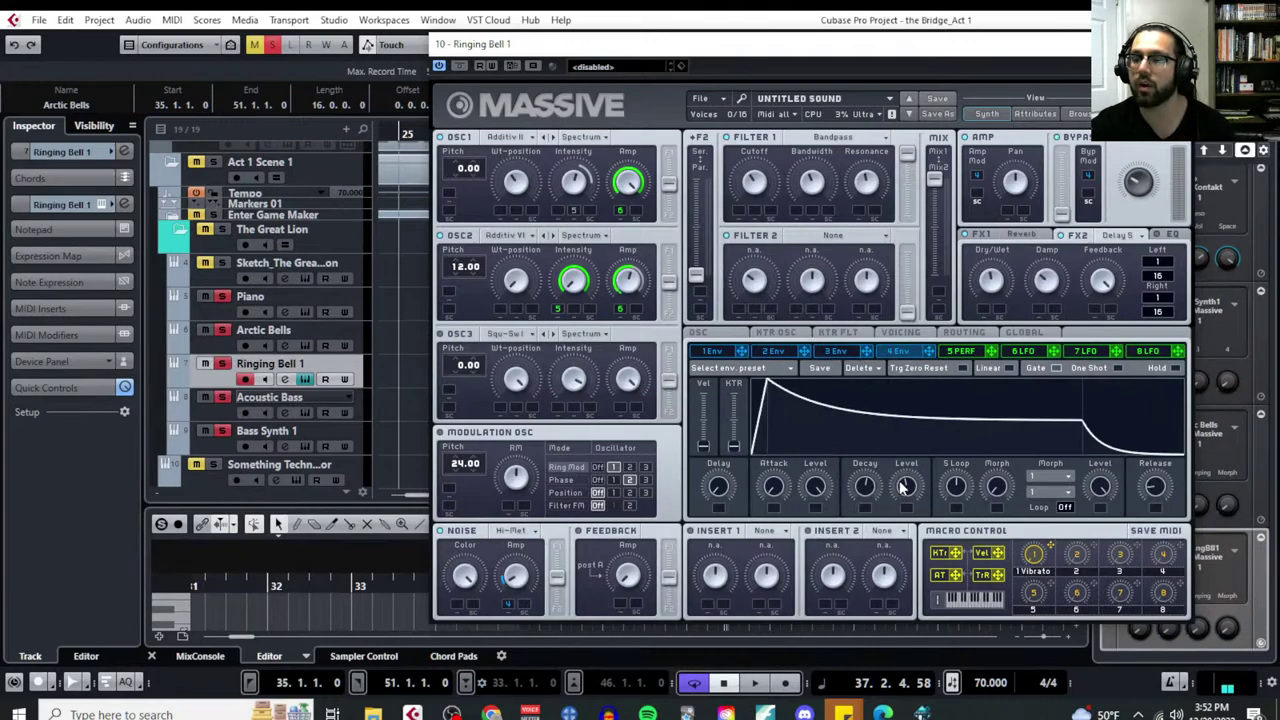
left_click_drag(905, 488, 919, 553)
left_click_drag(872, 496, 872, 522)
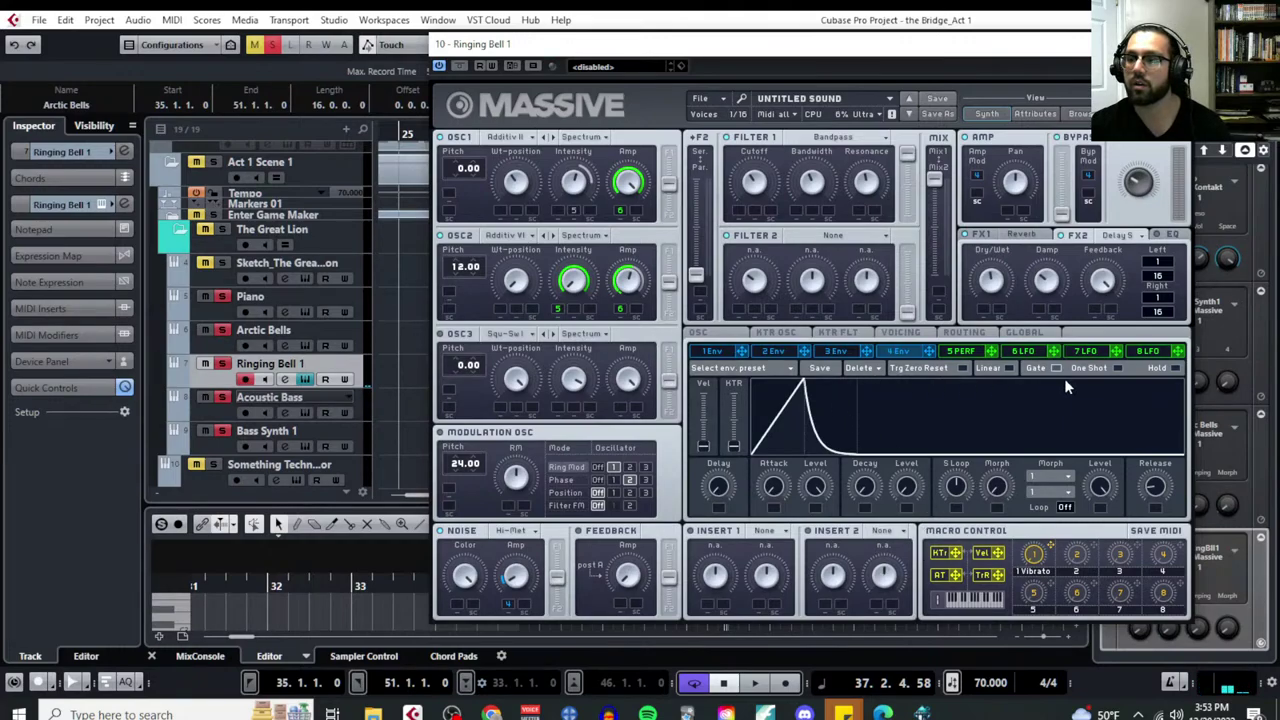
Try a higher decay level on envelope 4, return it to zero, and give the envelope a shorter attack and longer decay
left_click_drag(910, 487, 925, 393)
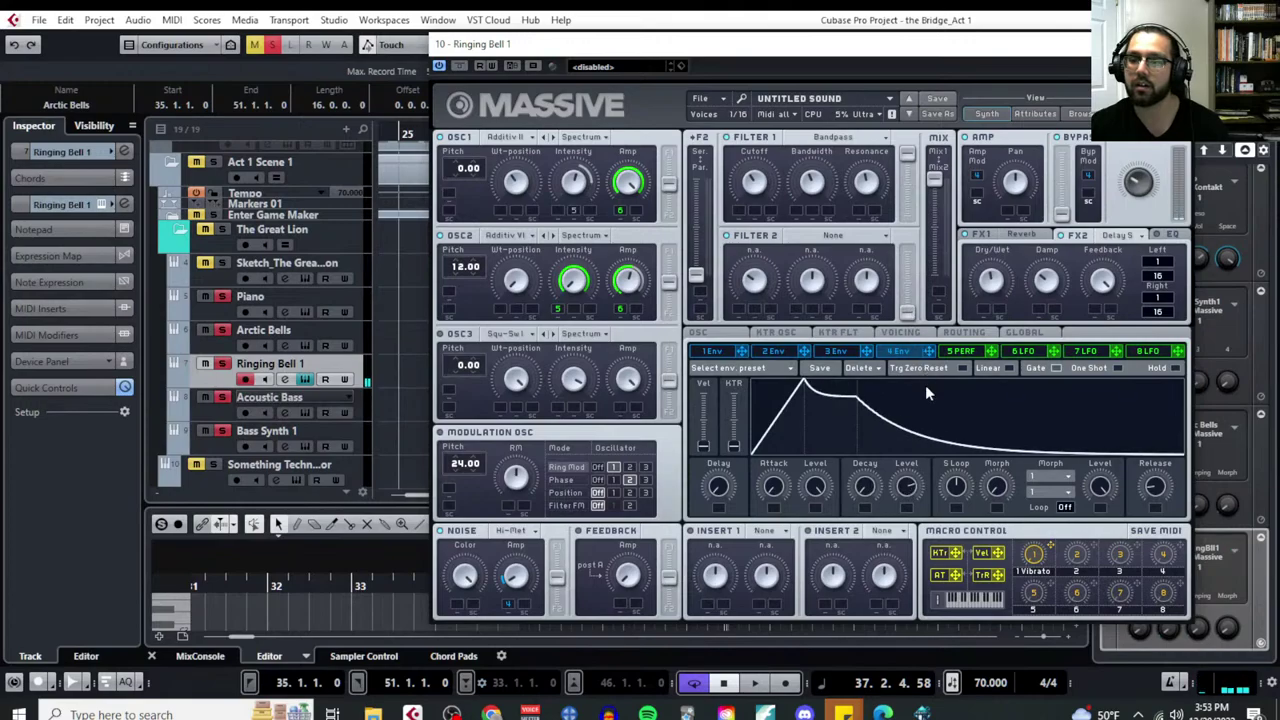
left_click_drag(908, 487, 935, 572)
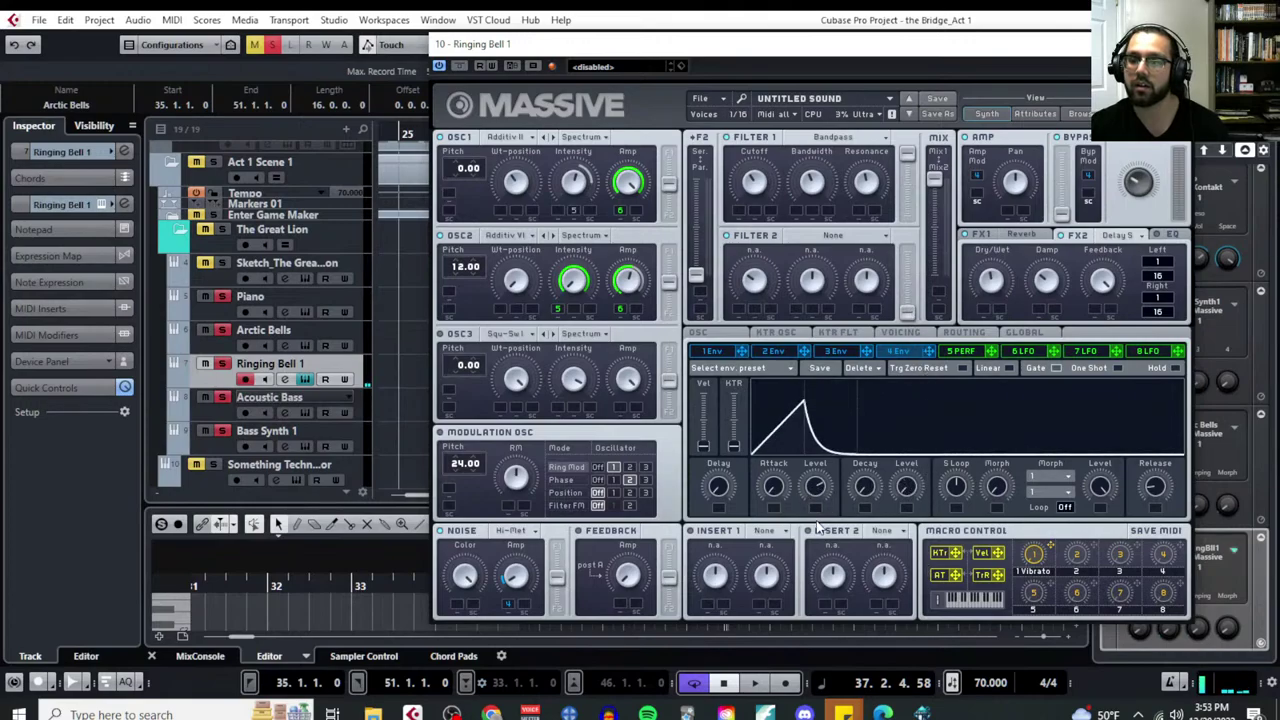
left_click_drag(865, 487, 864, 405)
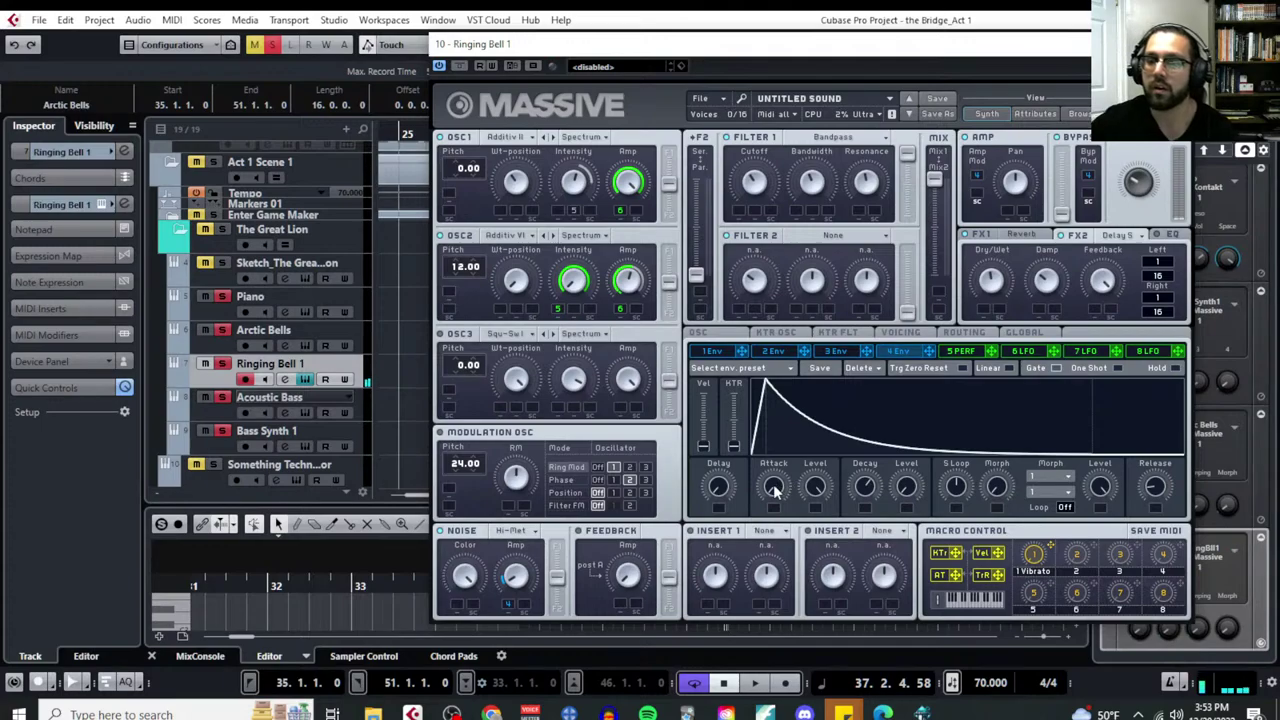
Review envelopes 3 and 4, the Performer and LFO 6, and remove LFO 6's modulation from the OSC1 and OSC2 amps
left_click(836, 351)
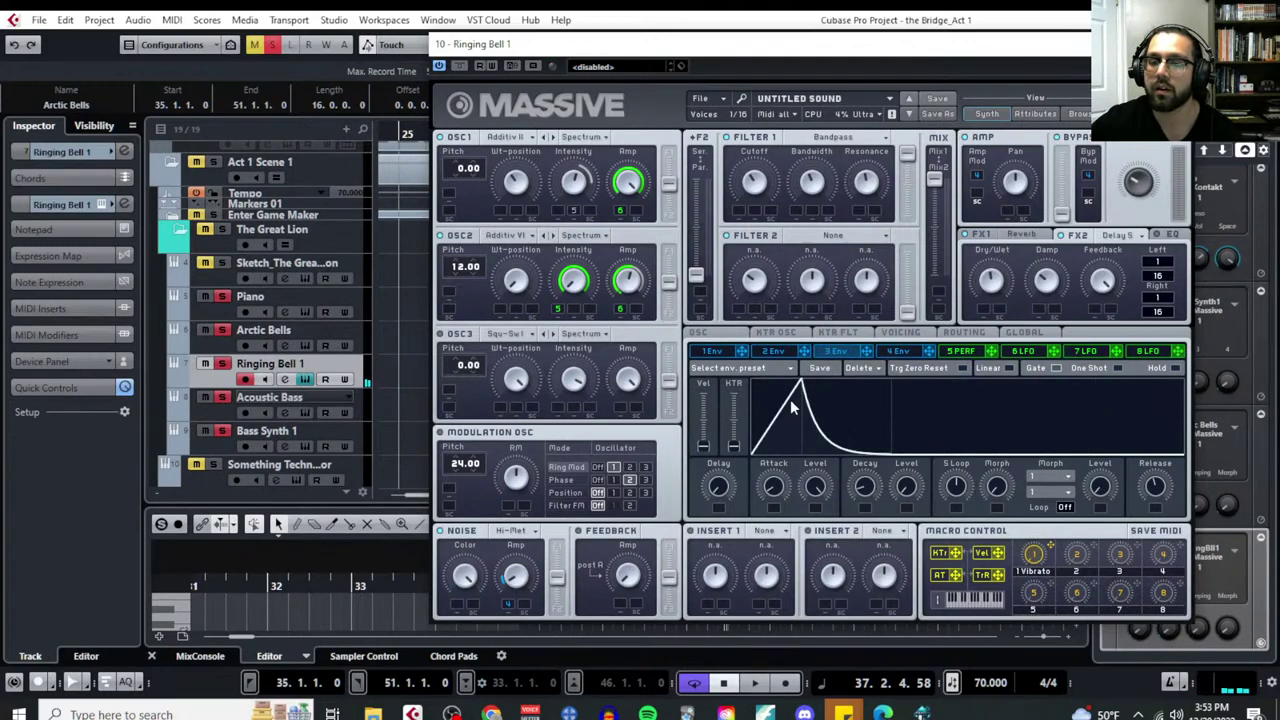
left_click(915, 356)
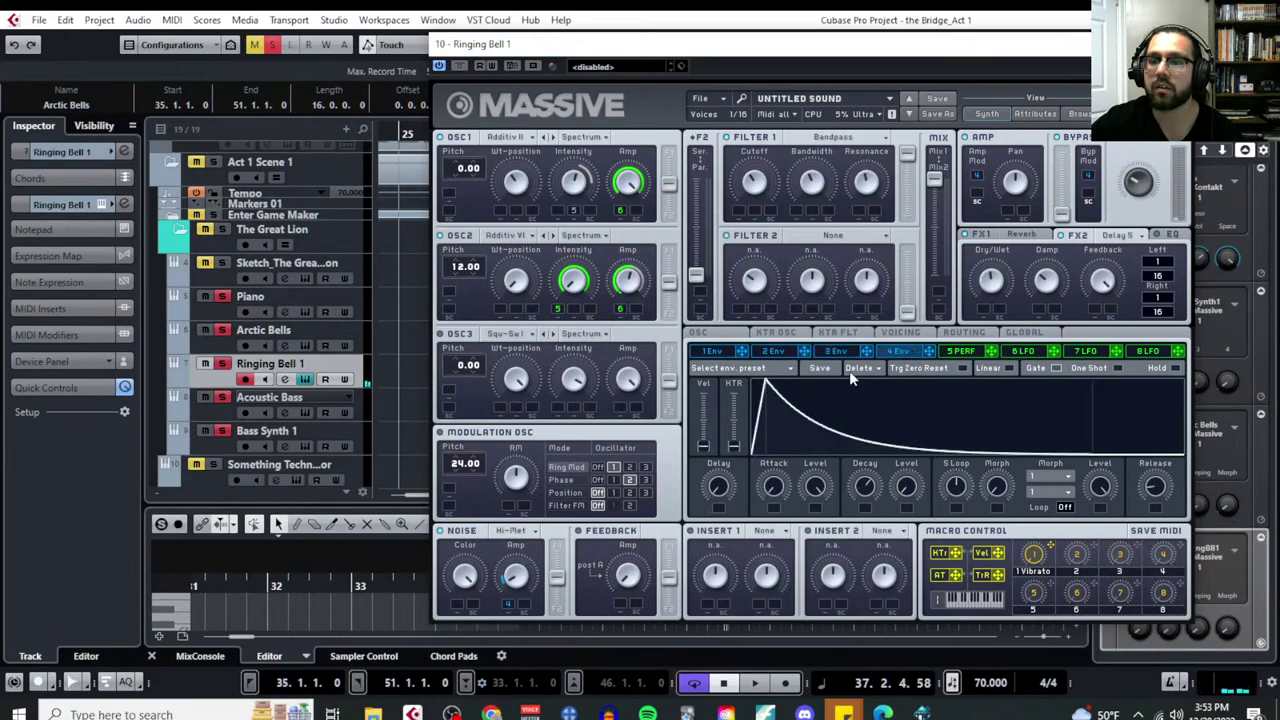
left_click(1017, 356)
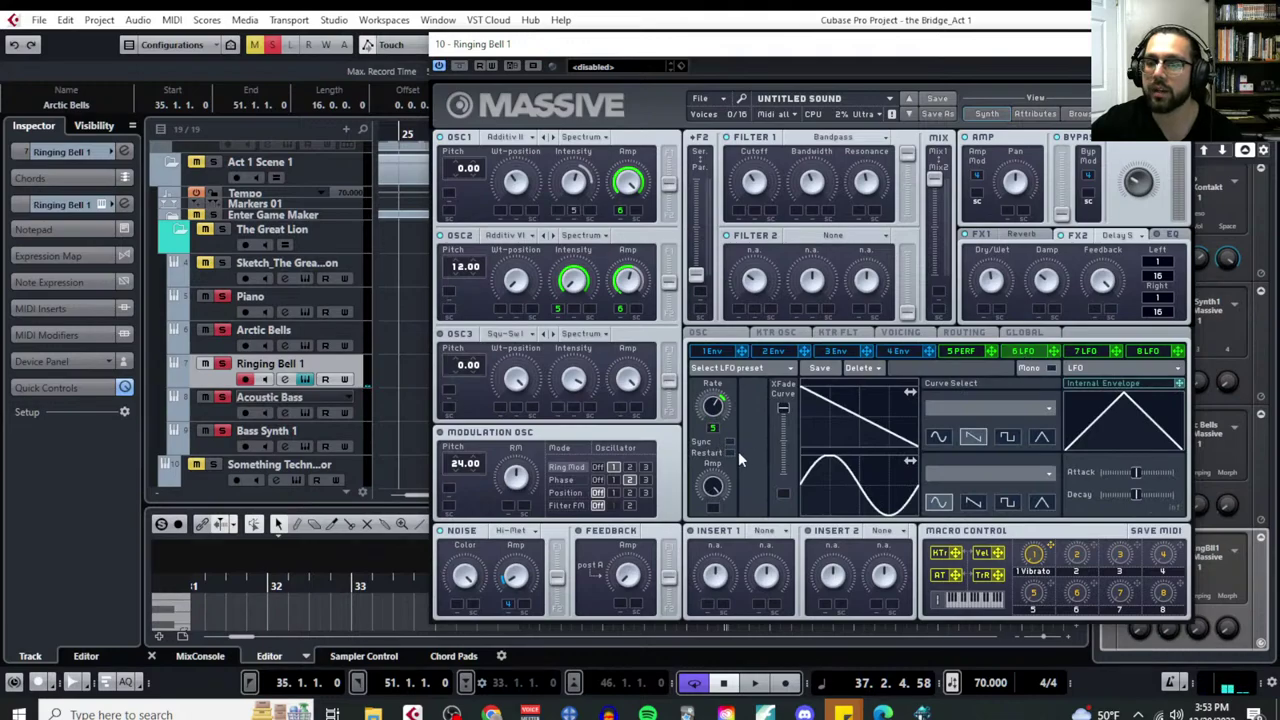
left_click(966, 352)
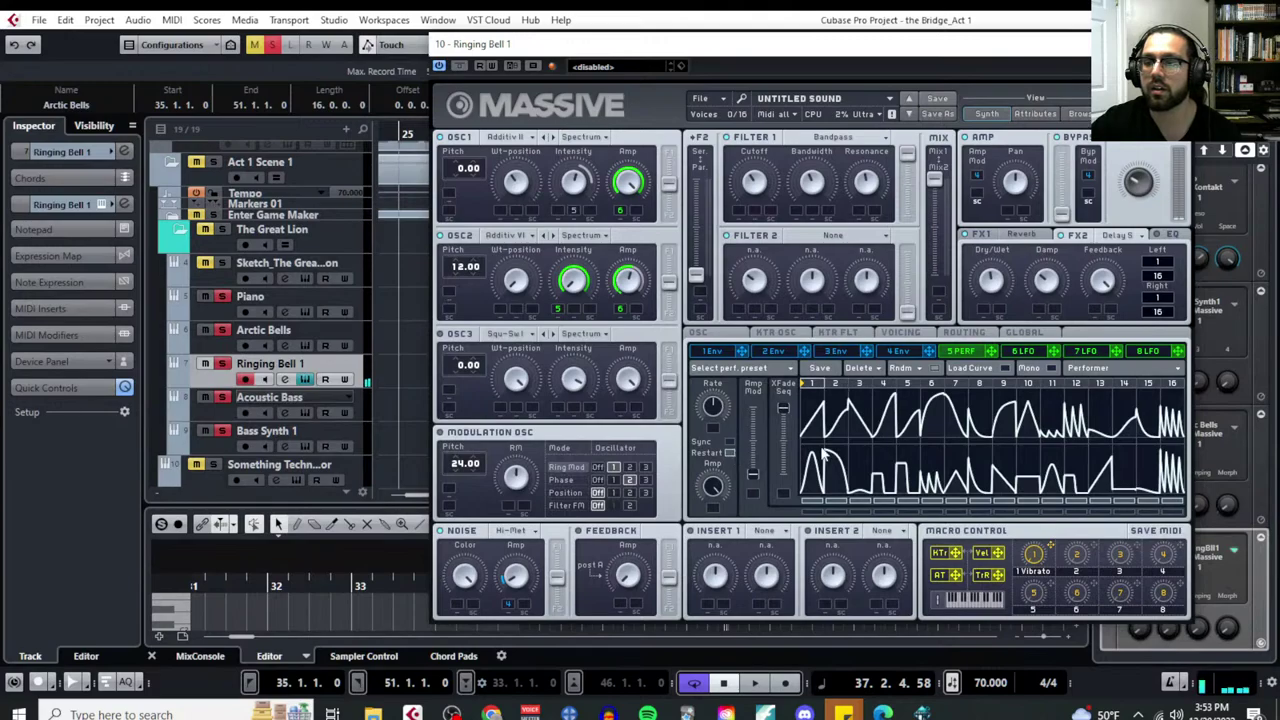
left_click(1023, 351)
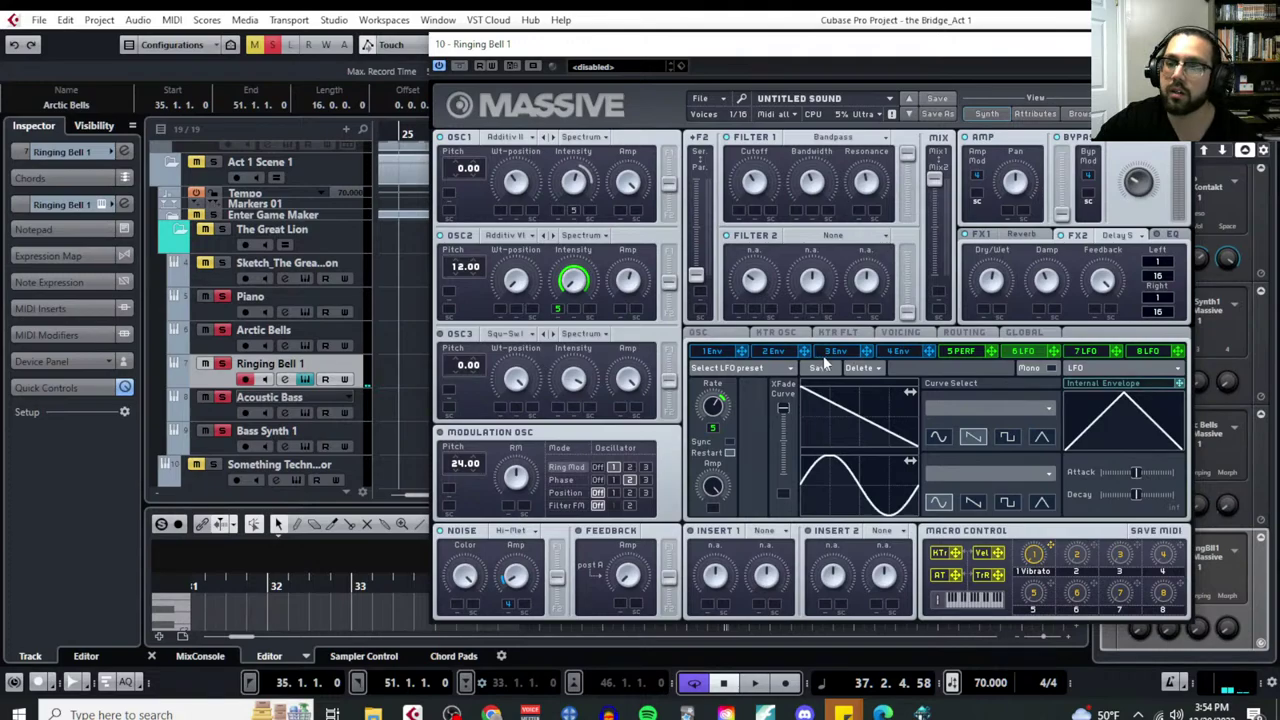
Compare envelope 4 with envelope 3 and reshape envelope 3 with a quicker attack, longer decay and slightly raised decay level
left_click(909, 349)
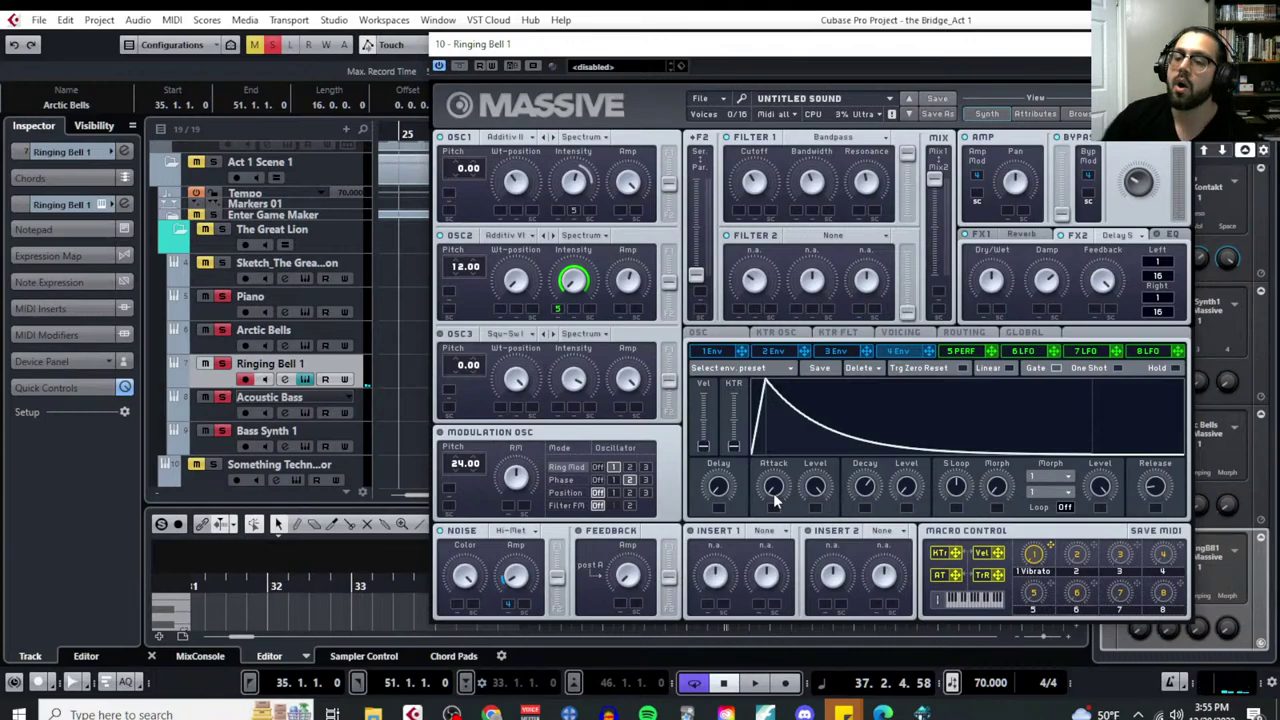
left_click(834, 351)
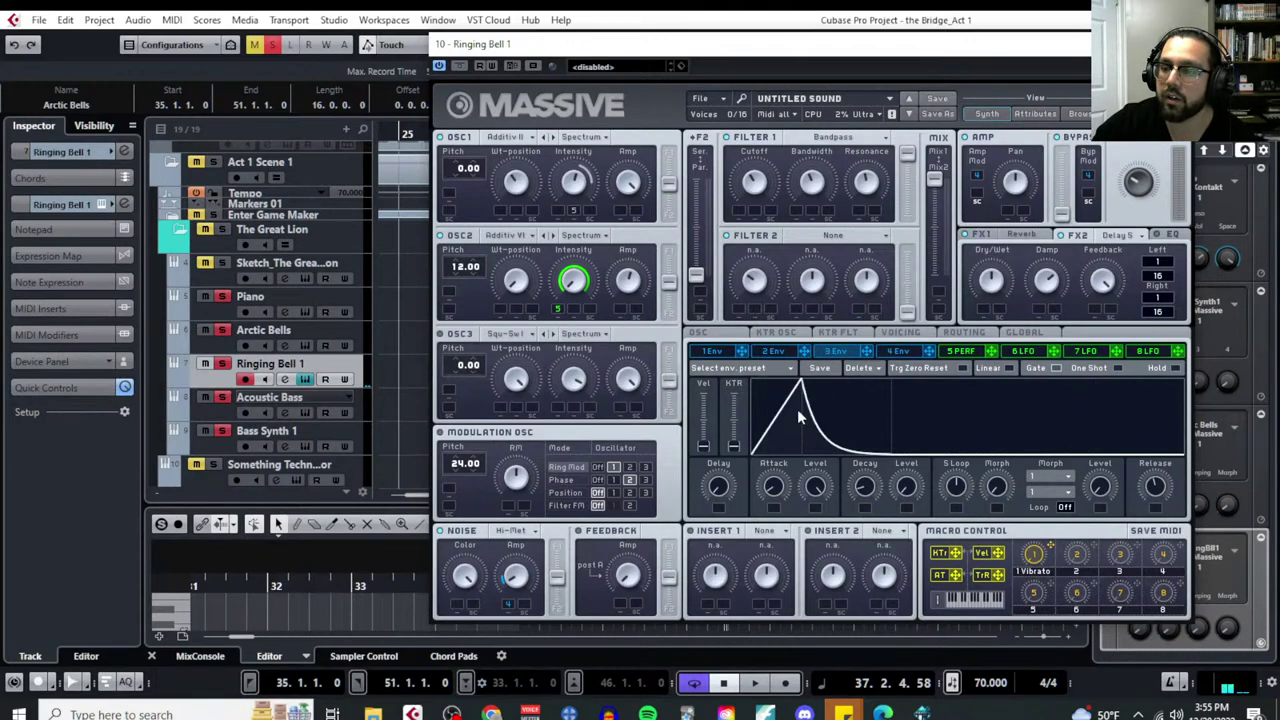
left_click_drag(798, 384, 777, 390)
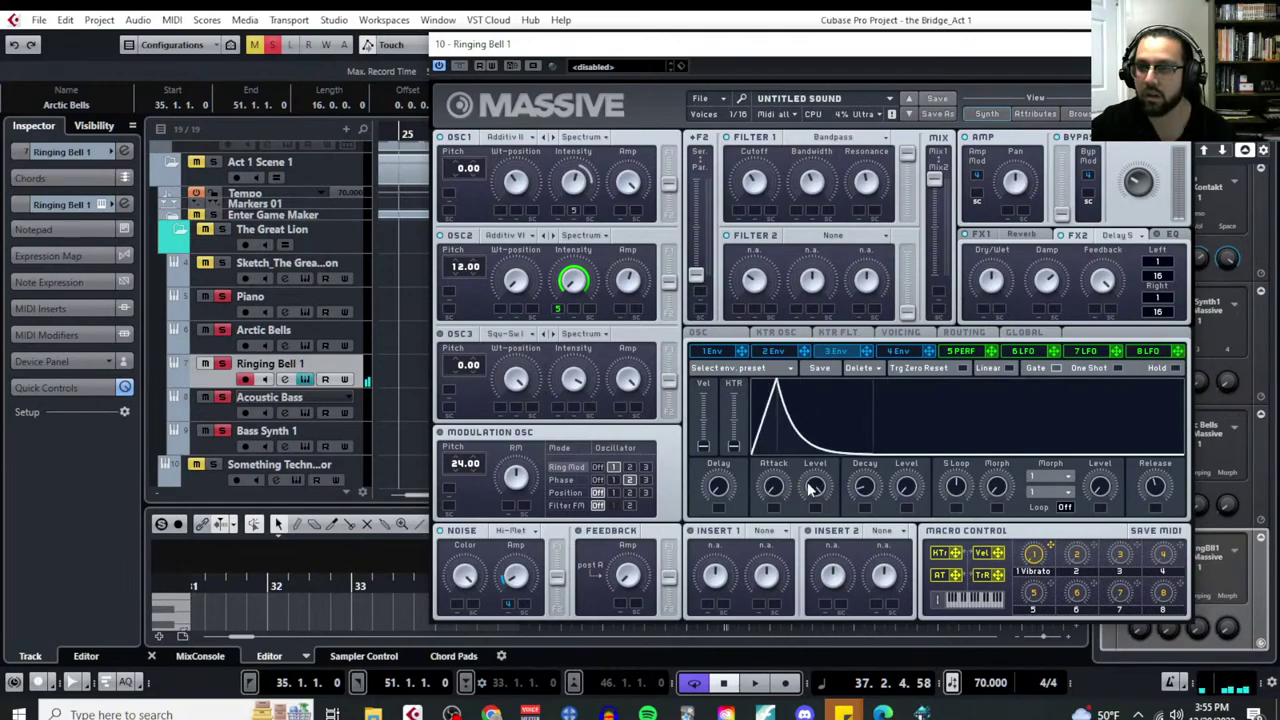
left_click_drag(858, 488, 912, 467)
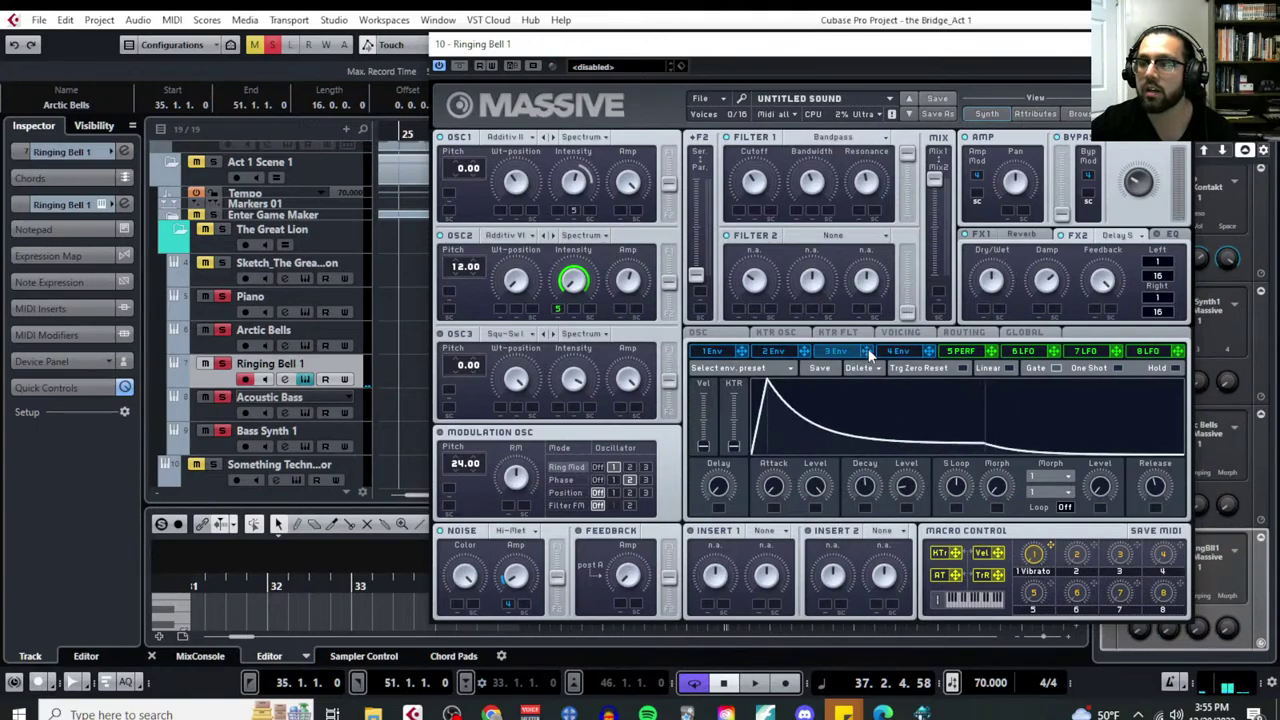
Assign envelope 3 to the FX2 delay's dry/wet and fine-tune the envelope's attack, decay and decay level
left_click_drag(868, 355, 987, 280)
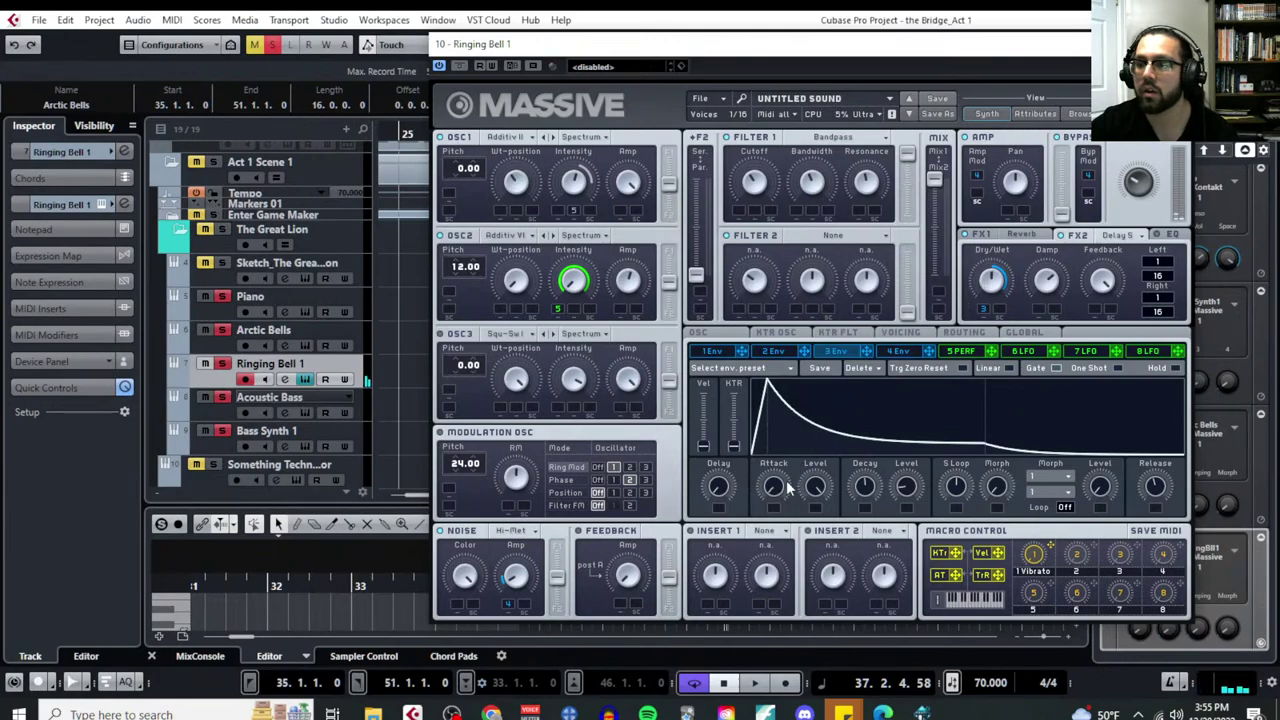
left_click_drag(788, 487, 781, 512)
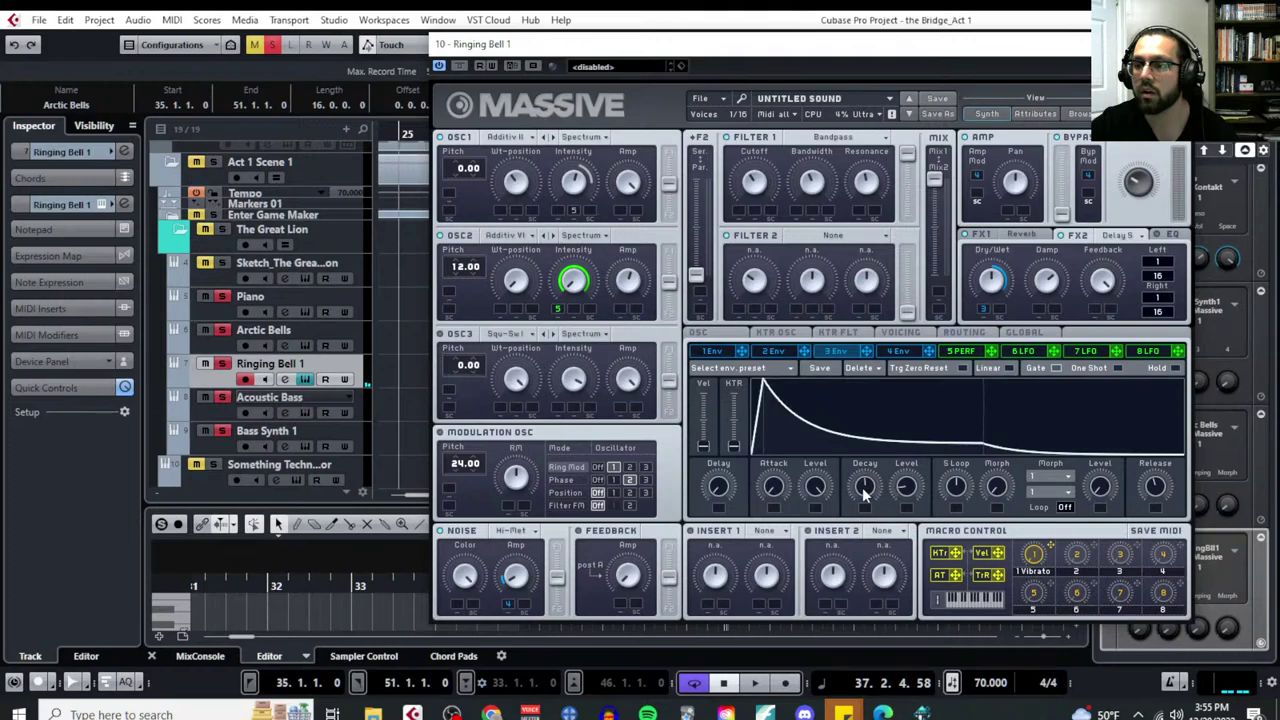
left_click_drag(865, 490, 912, 483)
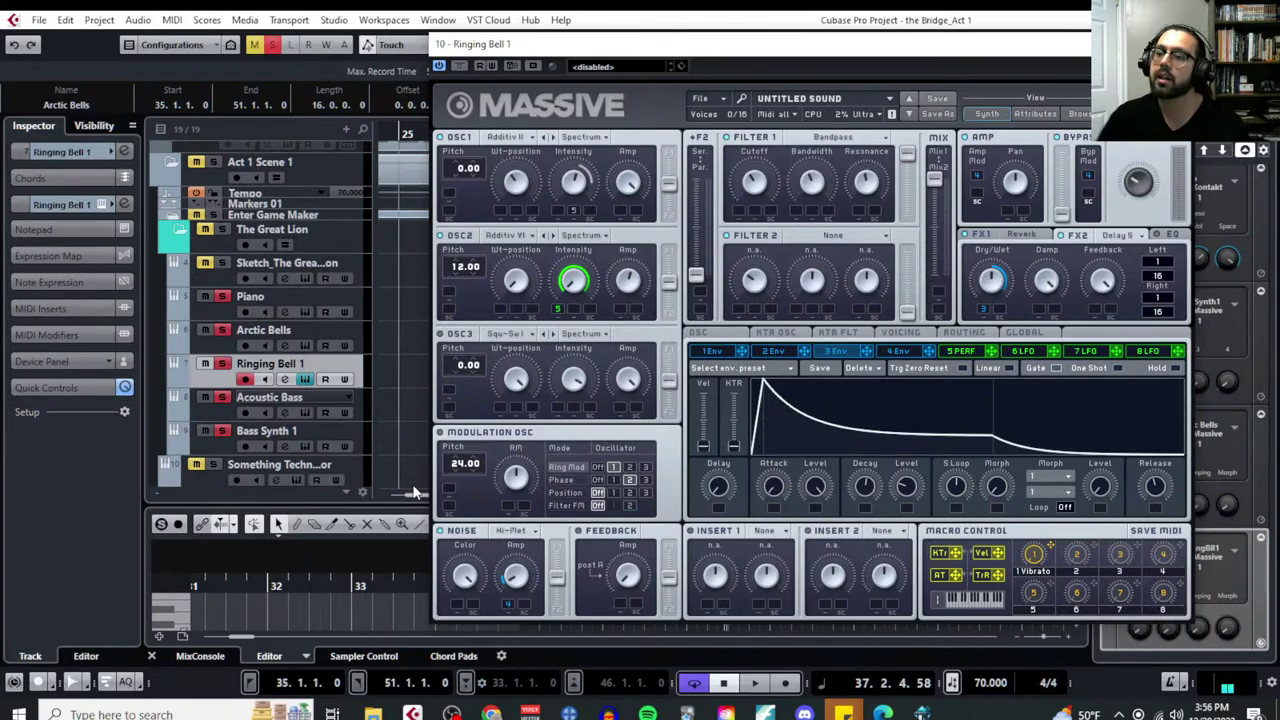
Reselect Delay Synced for FX2 and set its left time to 1/16 and right time to 1/32
left_click(1130, 235)
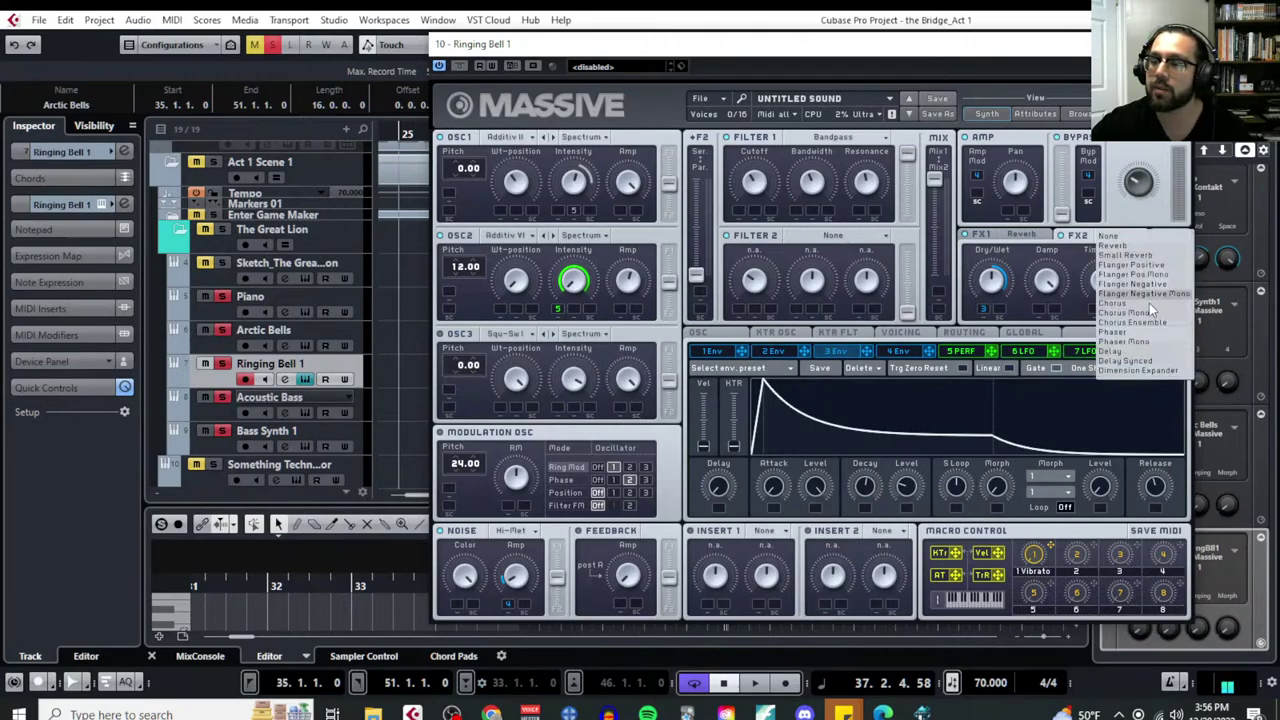
left_click(1160, 362)
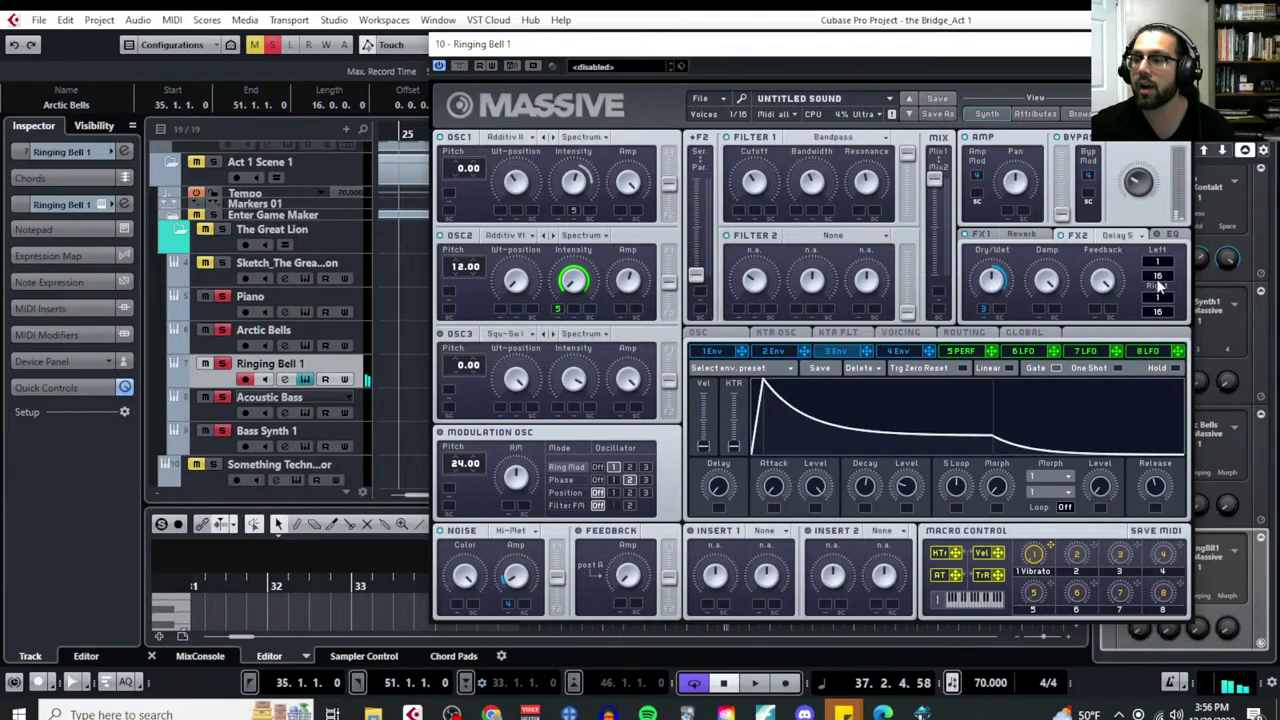
scroll(1157, 280, "down", 2)
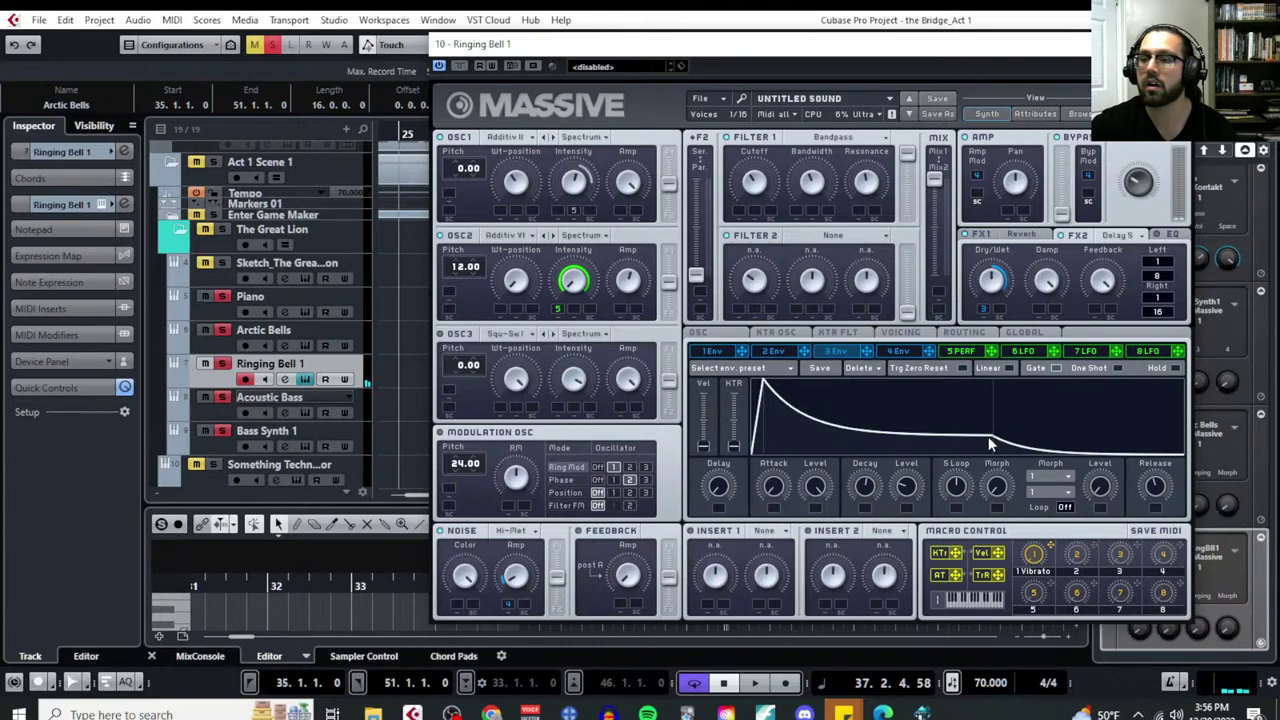
left_click_drag(1165, 283, 1171, 271)
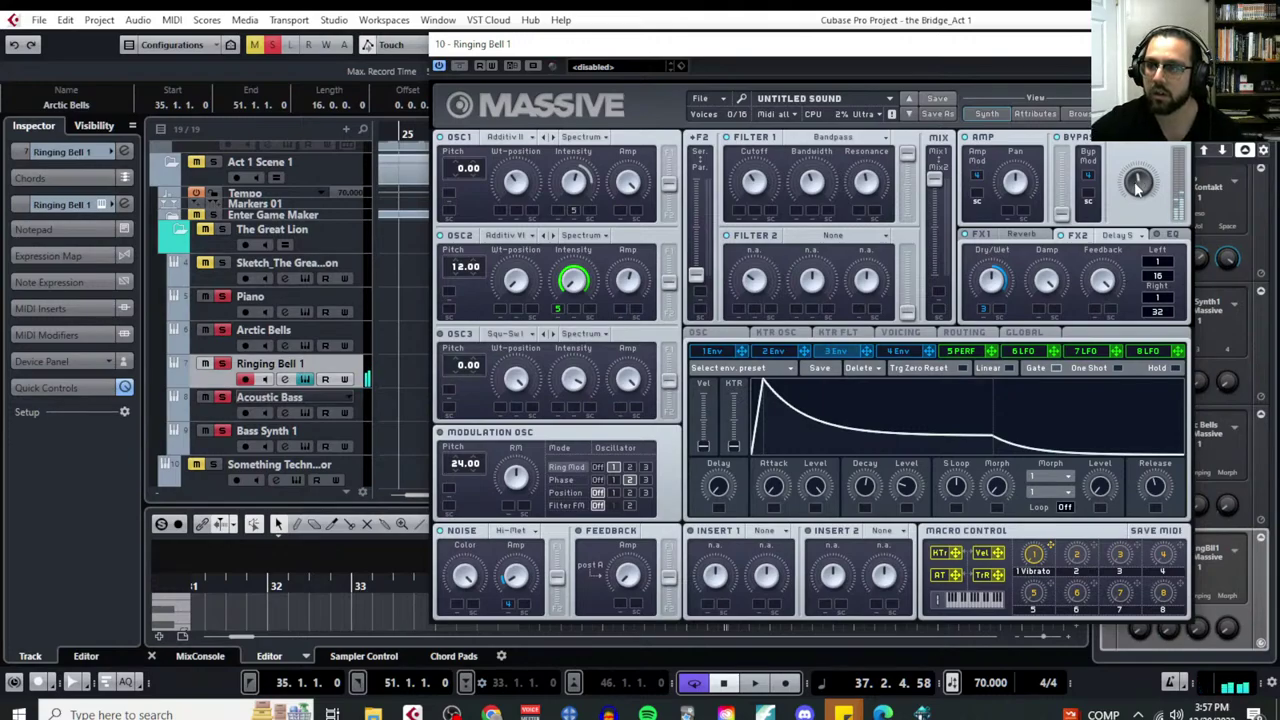
Save the Massive sound as "Ringing Bell 1 (Draft)" in the Massive plugin presets folder and close the instrument window
left_click(886, 356)
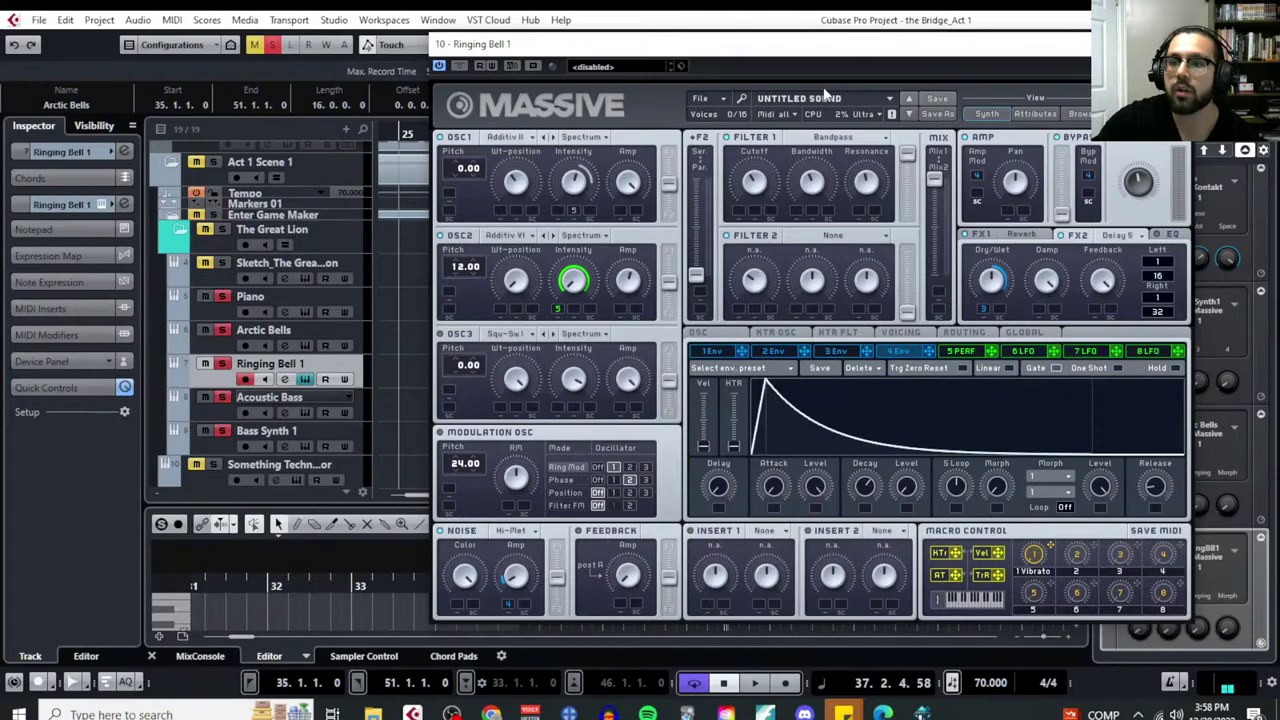
left_click(704, 99)
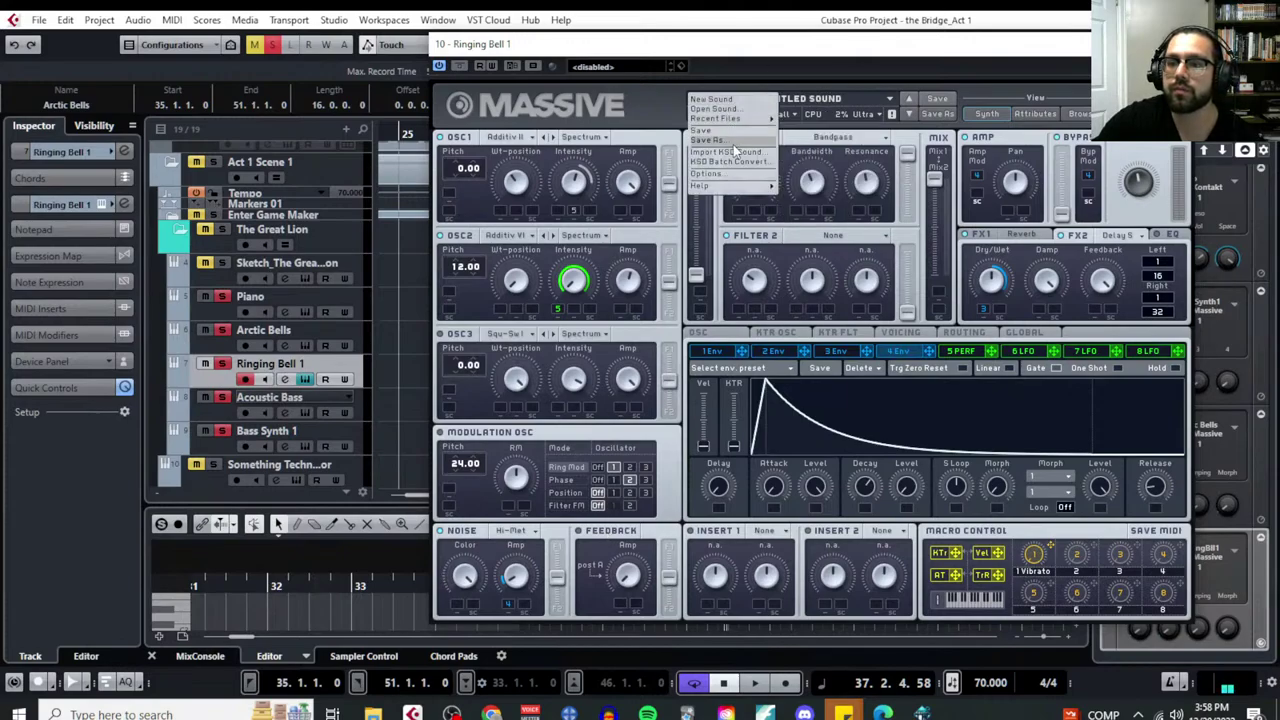
left_click(734, 143)
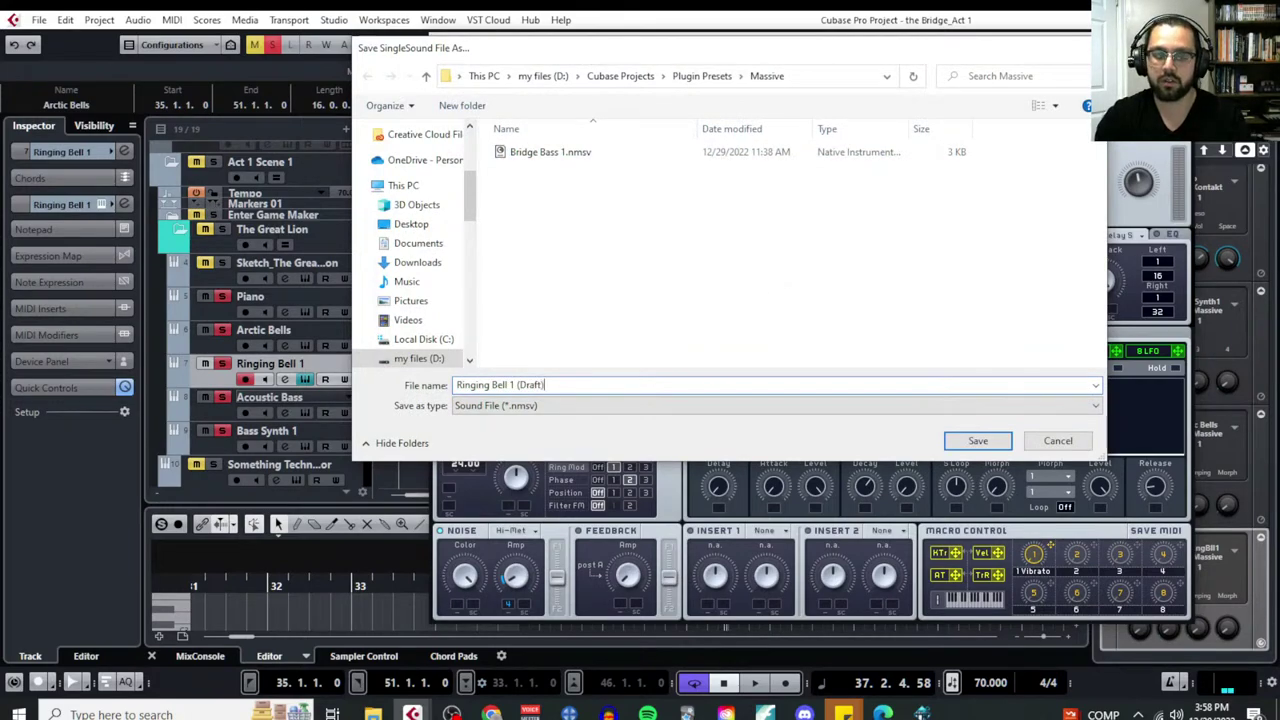
left_click(975, 442)
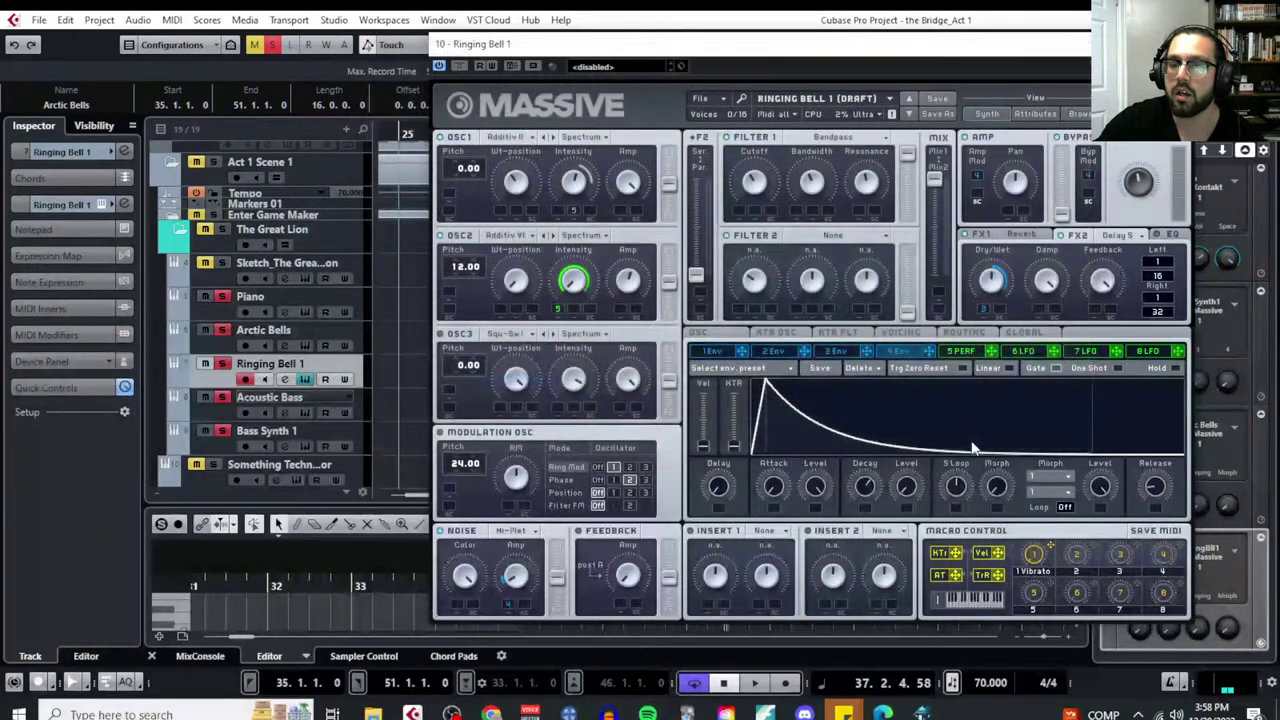
key("ctrl+w")
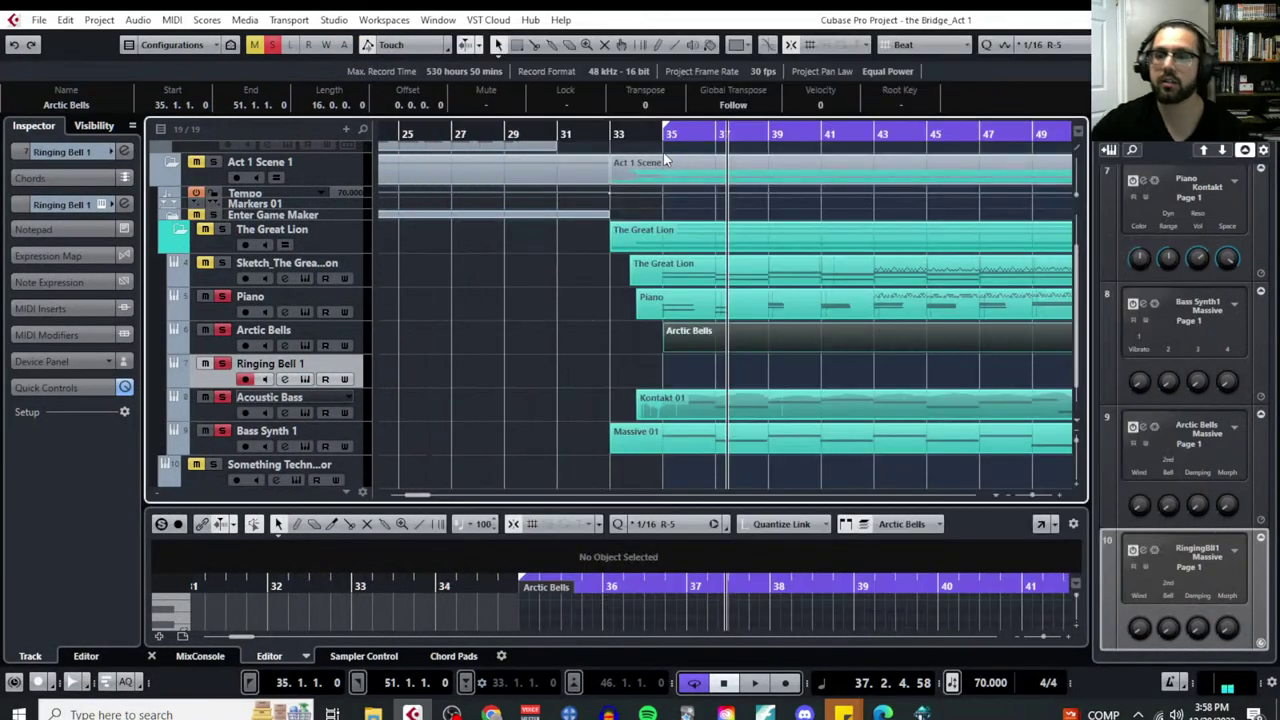
Play the arrangement from bar 35 and check the Arctic Bells track's Massive patch
left_click(663, 138)
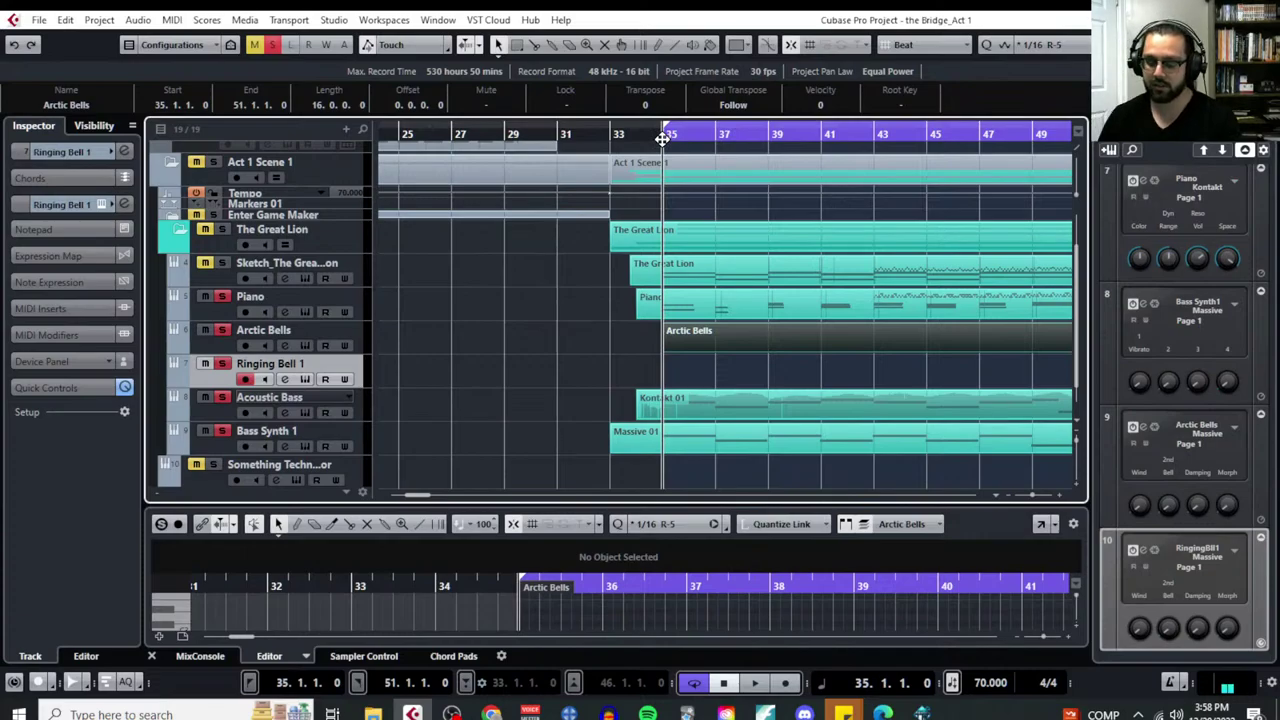
key("space")
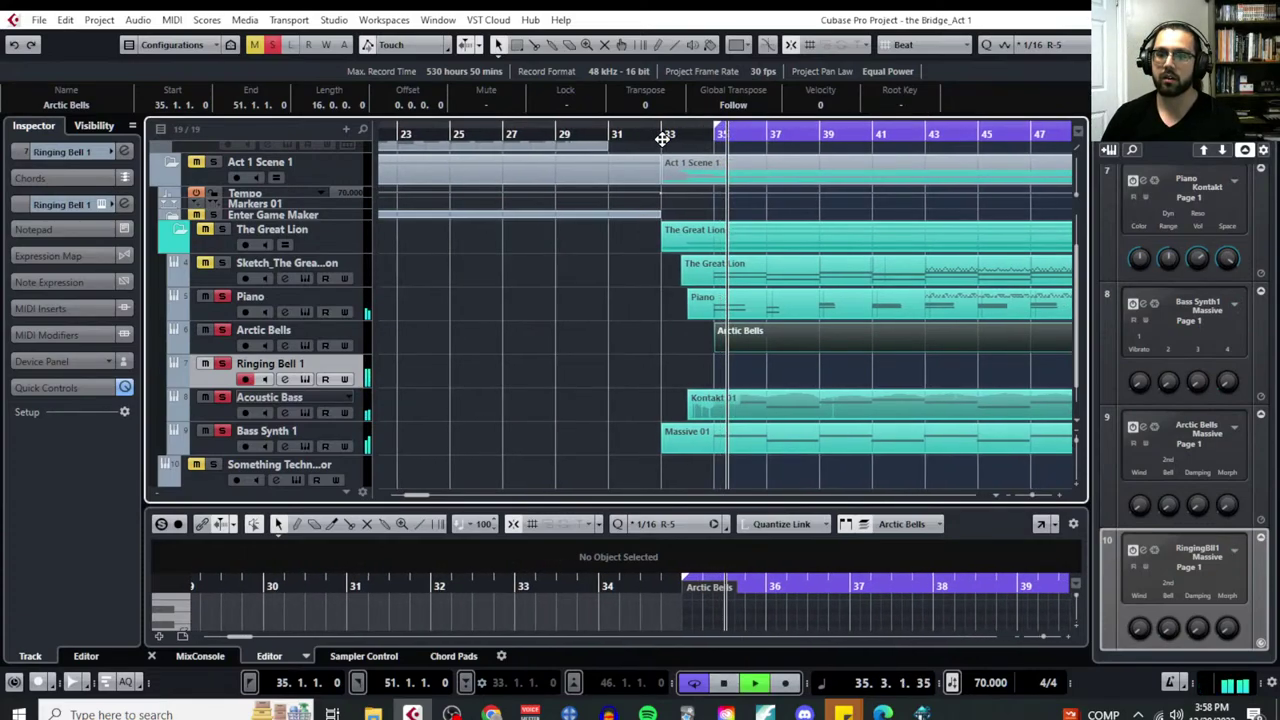
left_click(326, 346)
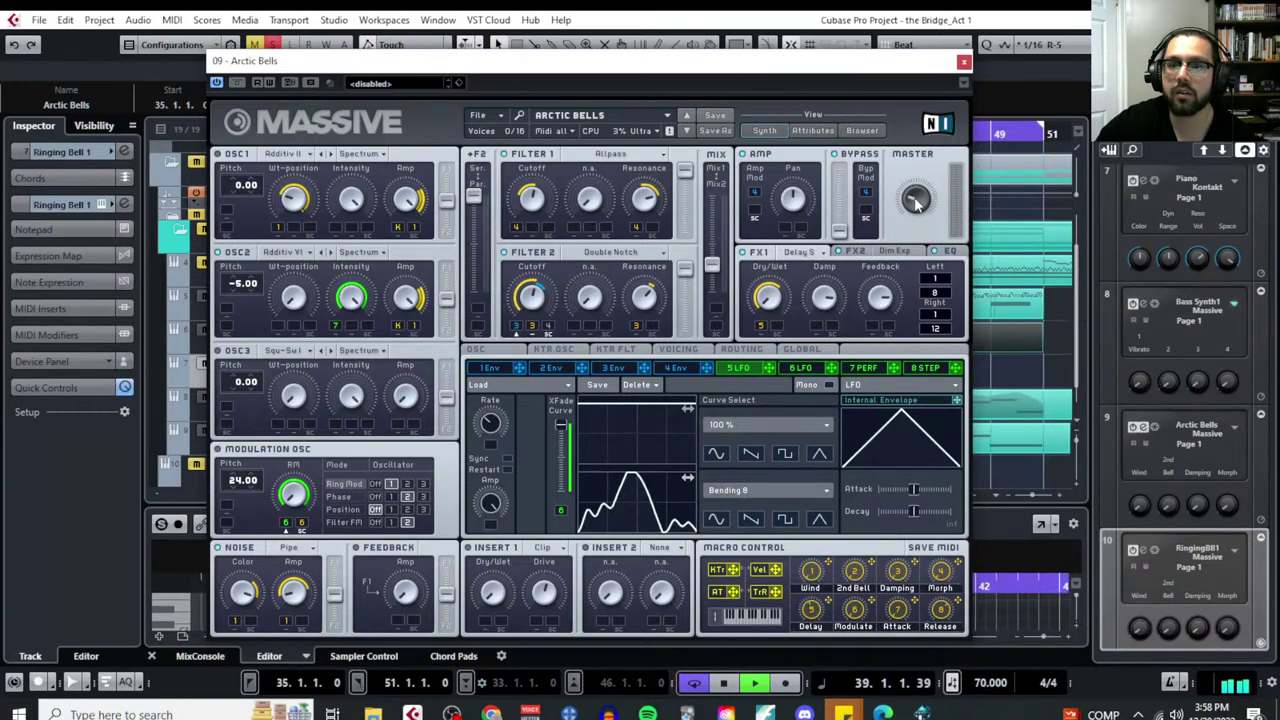
left_click(963, 61)
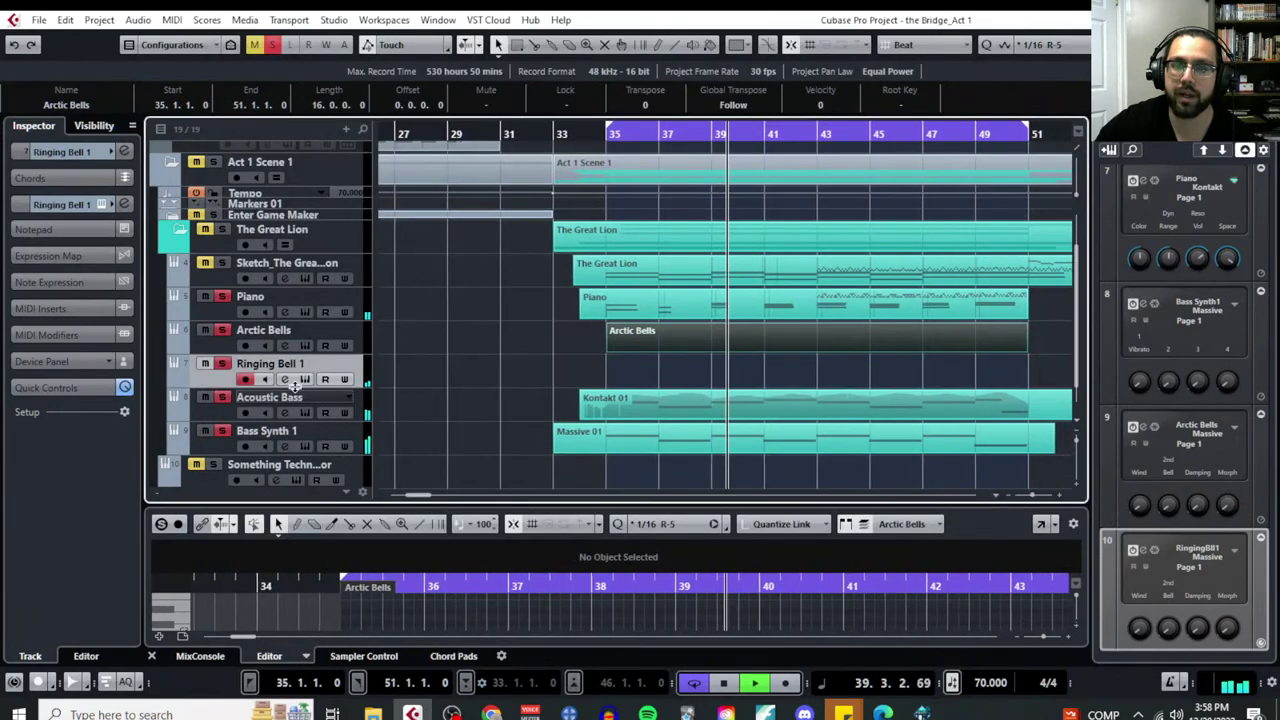
Shrink the Arctic Bells track's height, and select Ringing Bell 1 to audition its Massive patch over the playback
left_click_drag(280, 353, 280, 334)
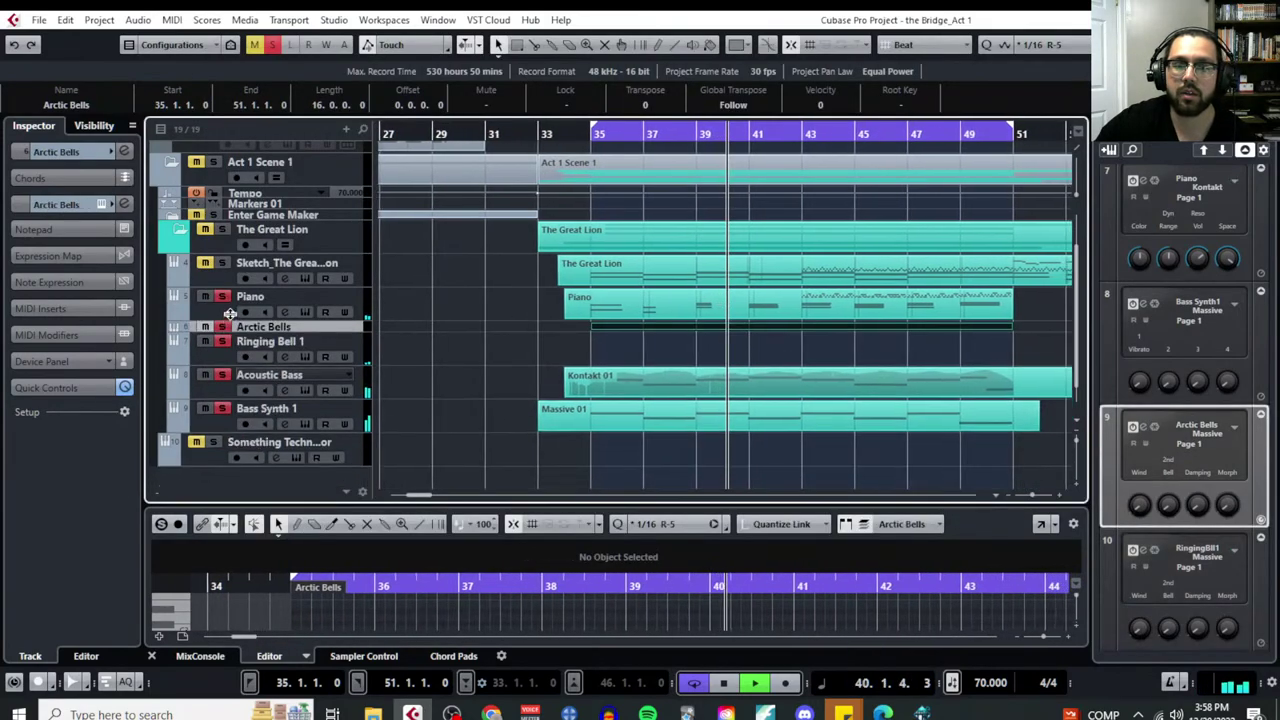
left_click(305, 358)
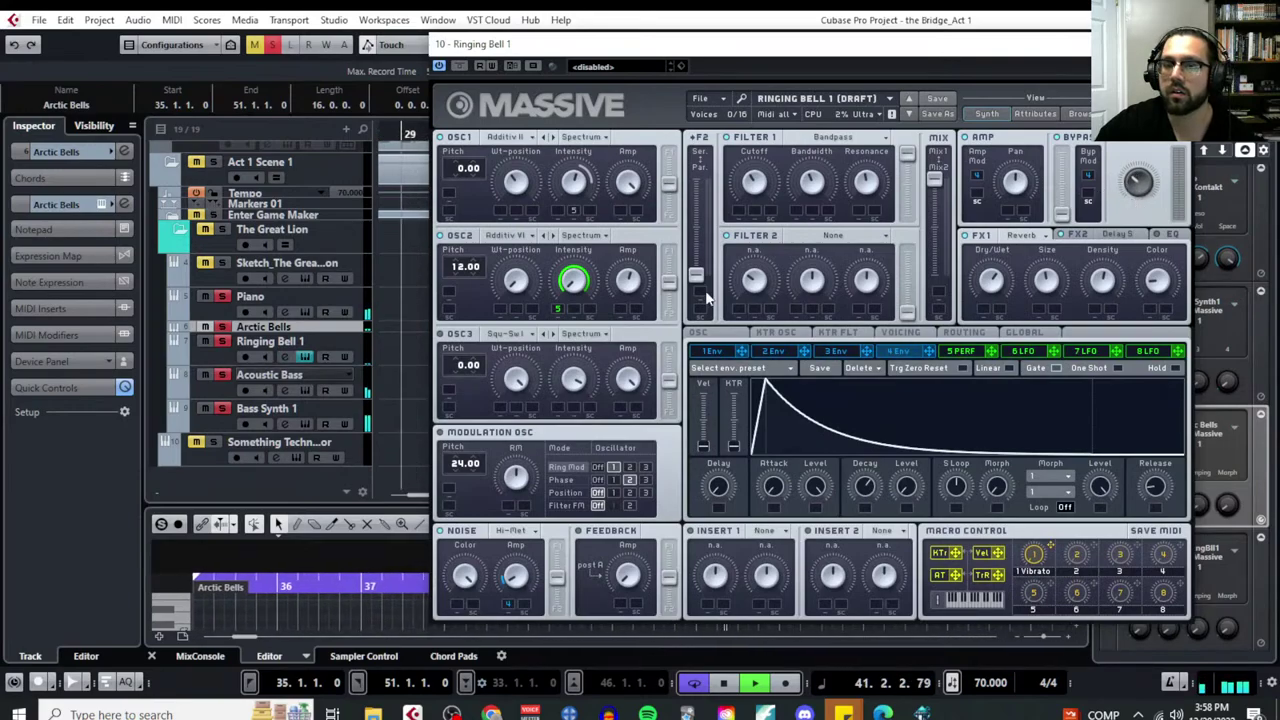
left_click(230, 364)
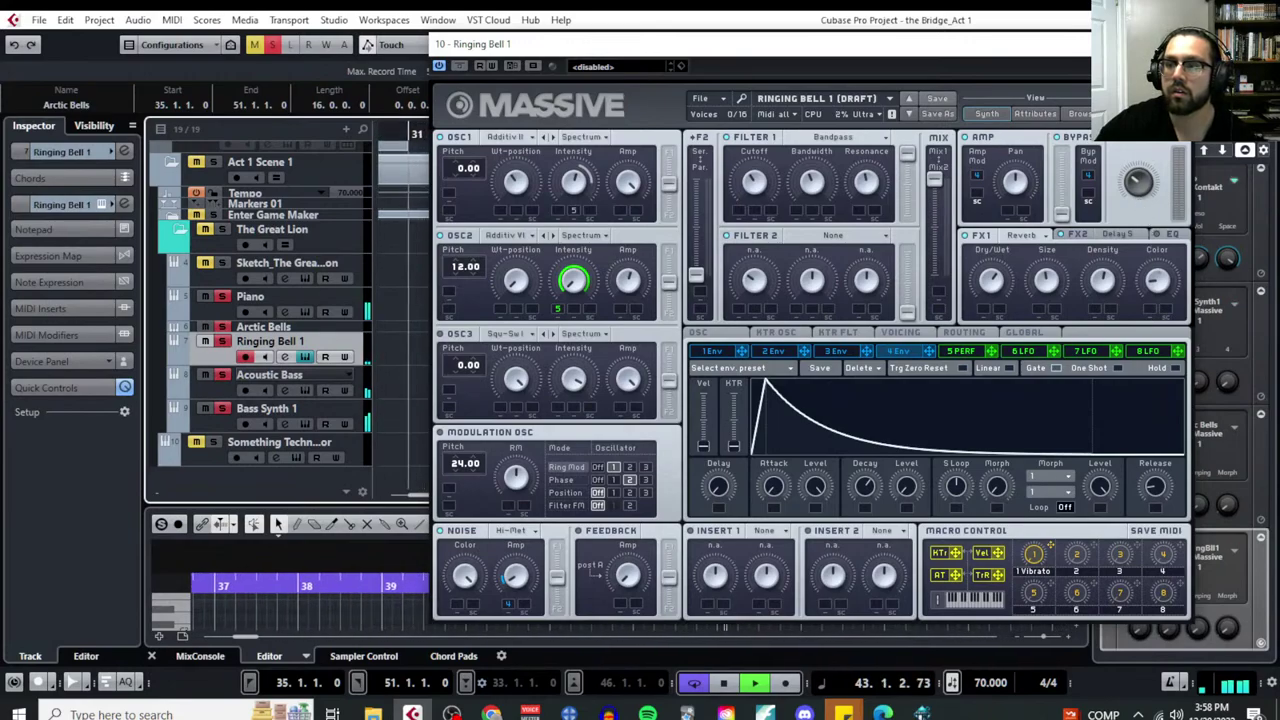
key("ctrl+w")
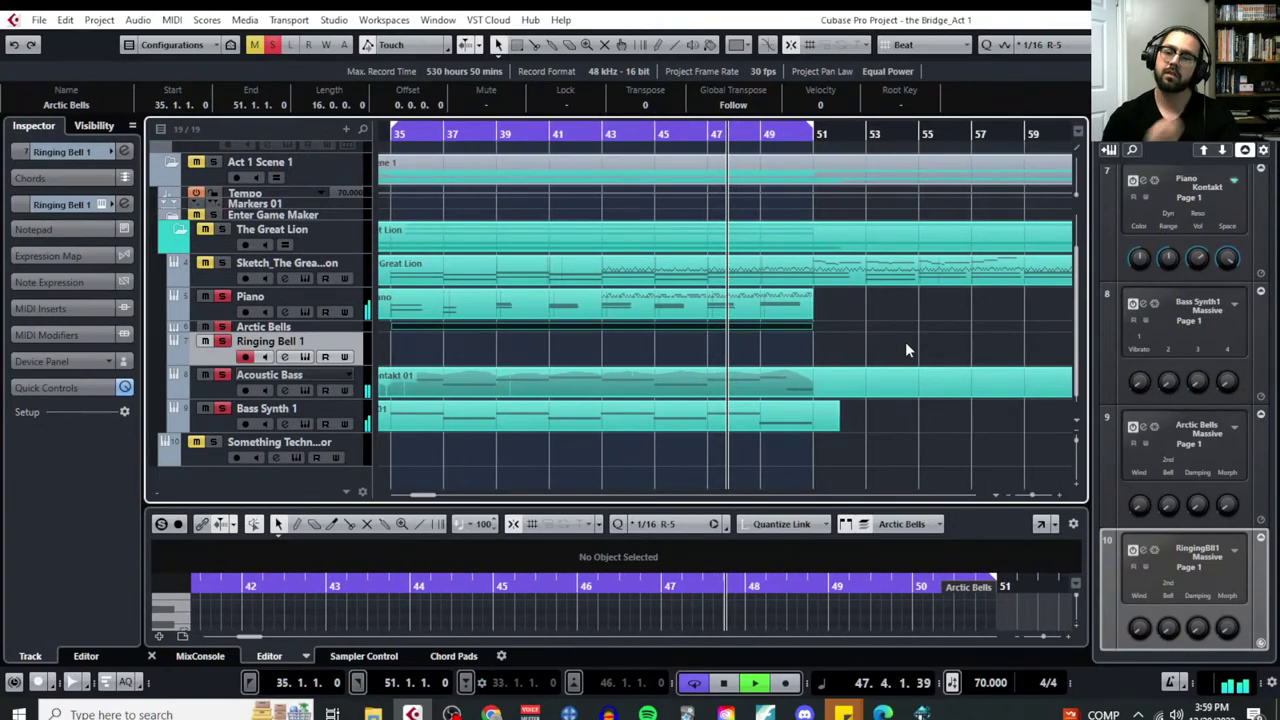
Deselect the Arctic Bells part in the arrangement and stop playback
scroll(728, 345, "down", 2)
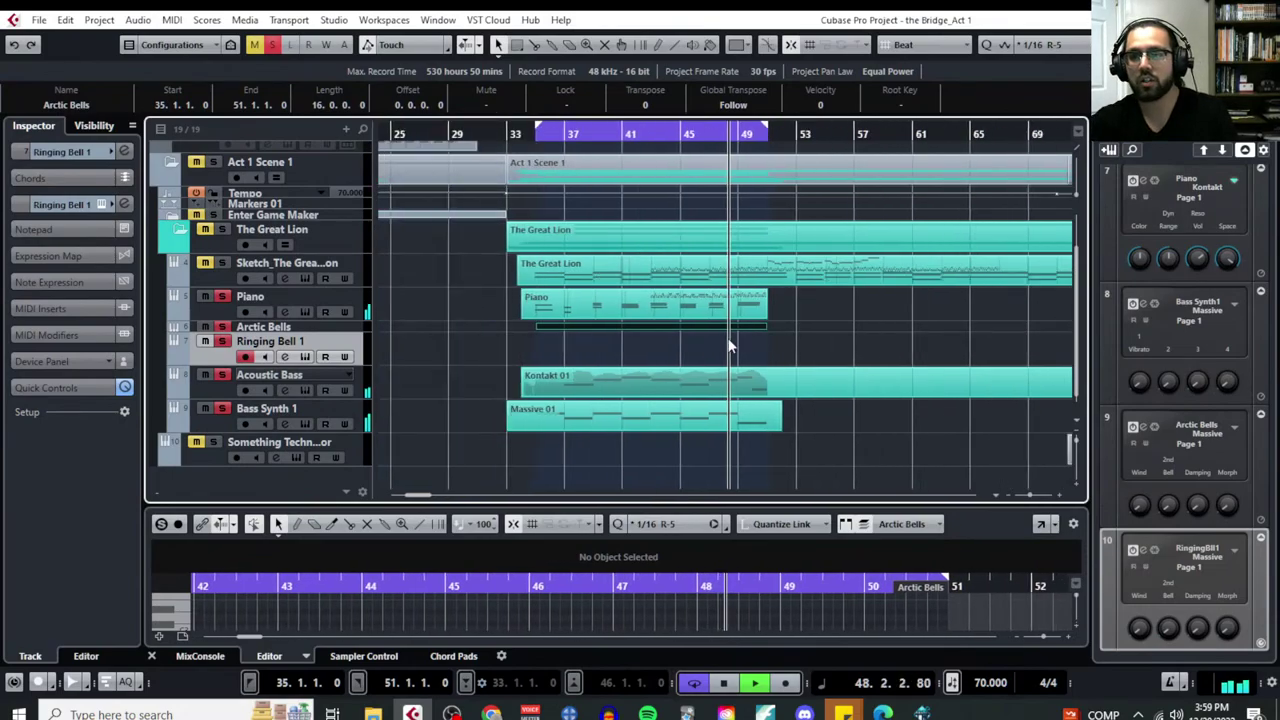
scroll(728, 345, "down", 1)
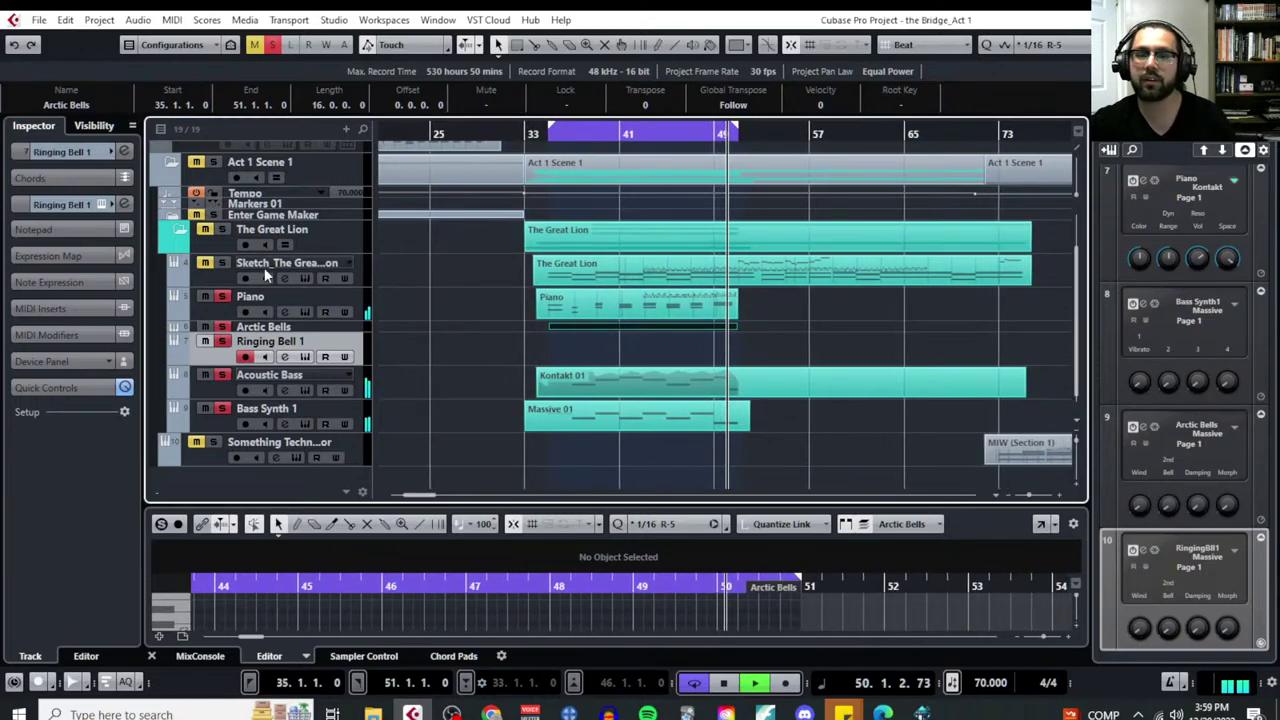
left_click(827, 349)
key("space")
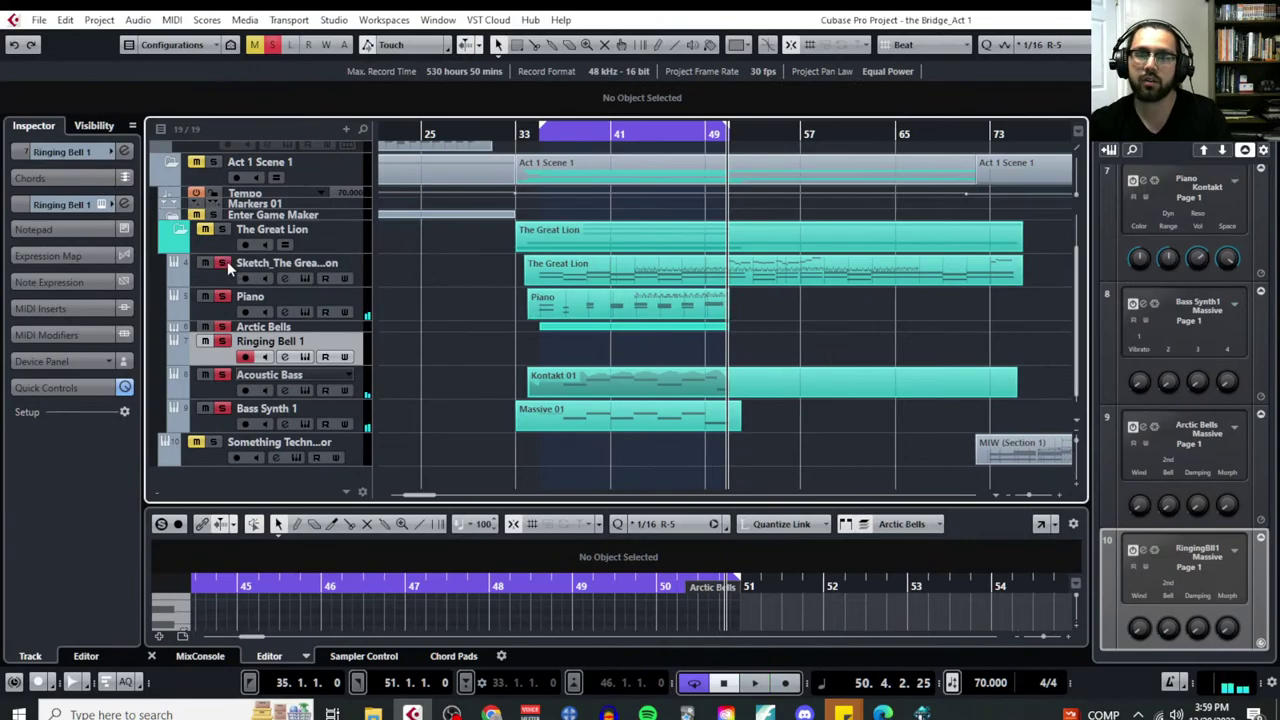
Play the arrangement from bar 35 with cycling turned off, and unsolo the instrument tracks so only the Great Lion sketch stays soloed
key("space")
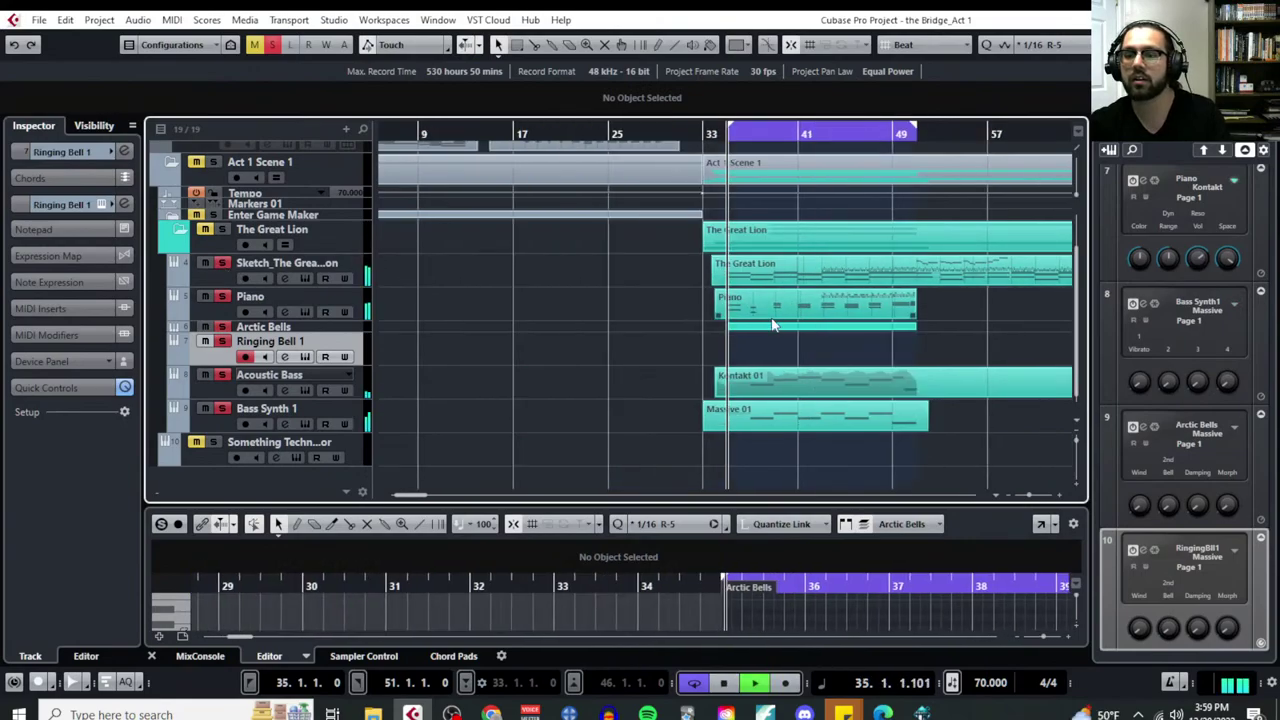
left_click(866, 130)
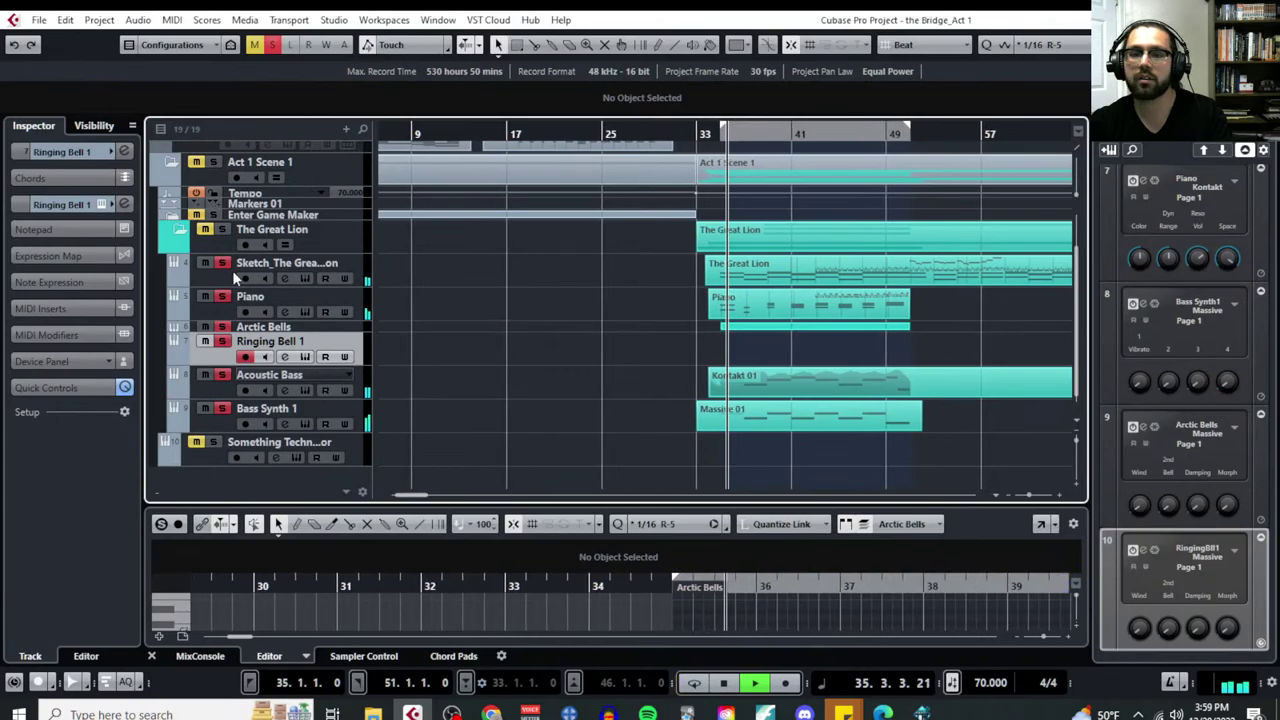
left_click(224, 330)
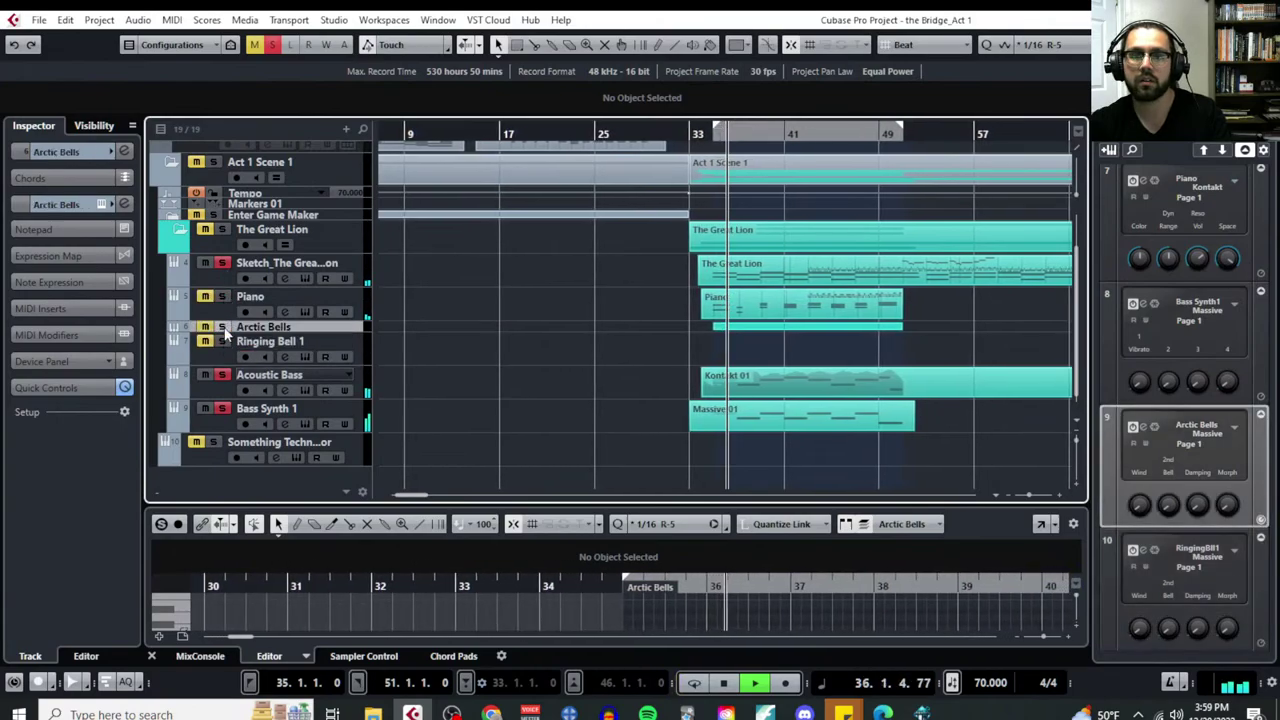
Disable the Arctic Bells track
right_click(332, 329)
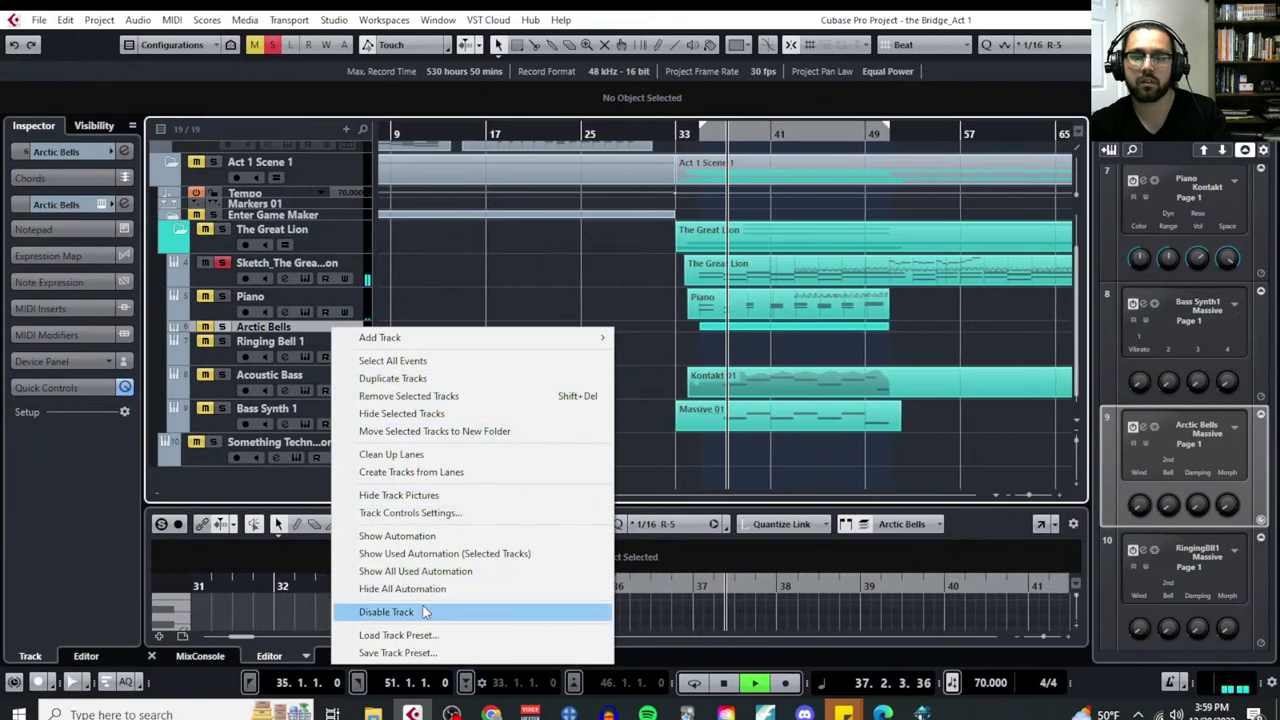
left_click(388, 611)
Listen to the soloed sketch through bar 58, and set the locator range from bar 51 to bar 59
scroll(771, 346, "right", 5)
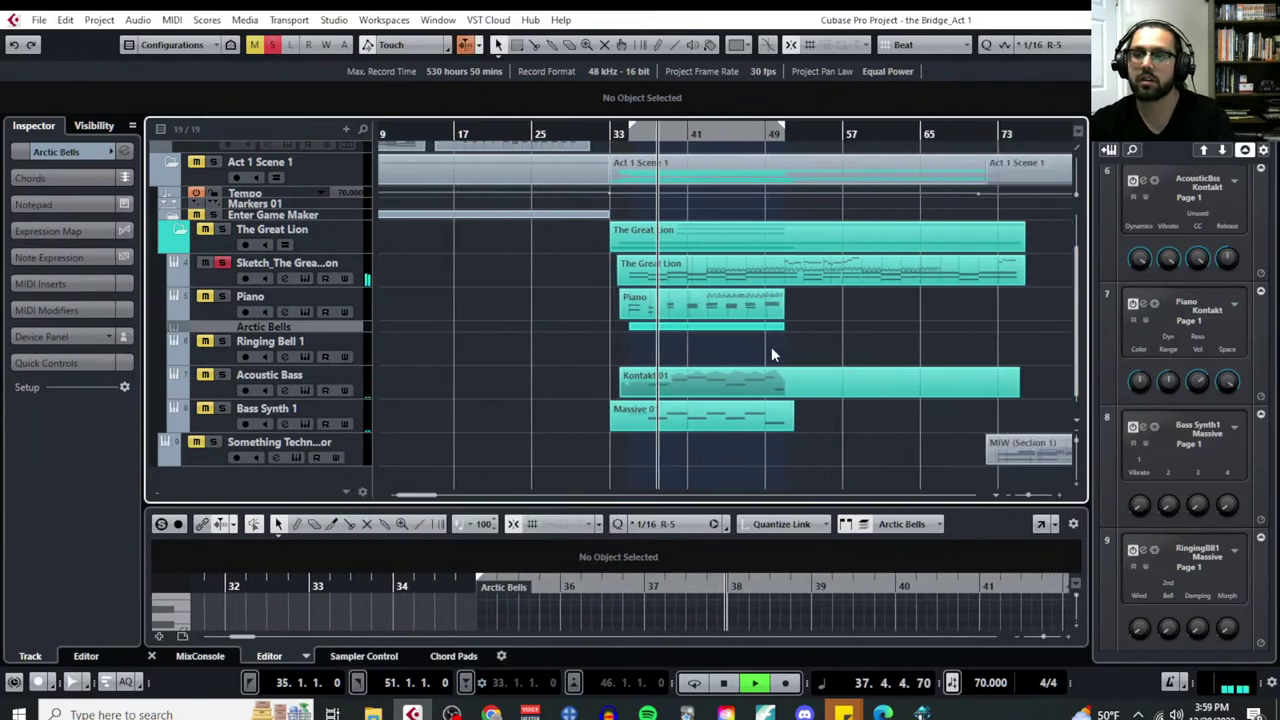
scroll(715, 268, "up", 3)
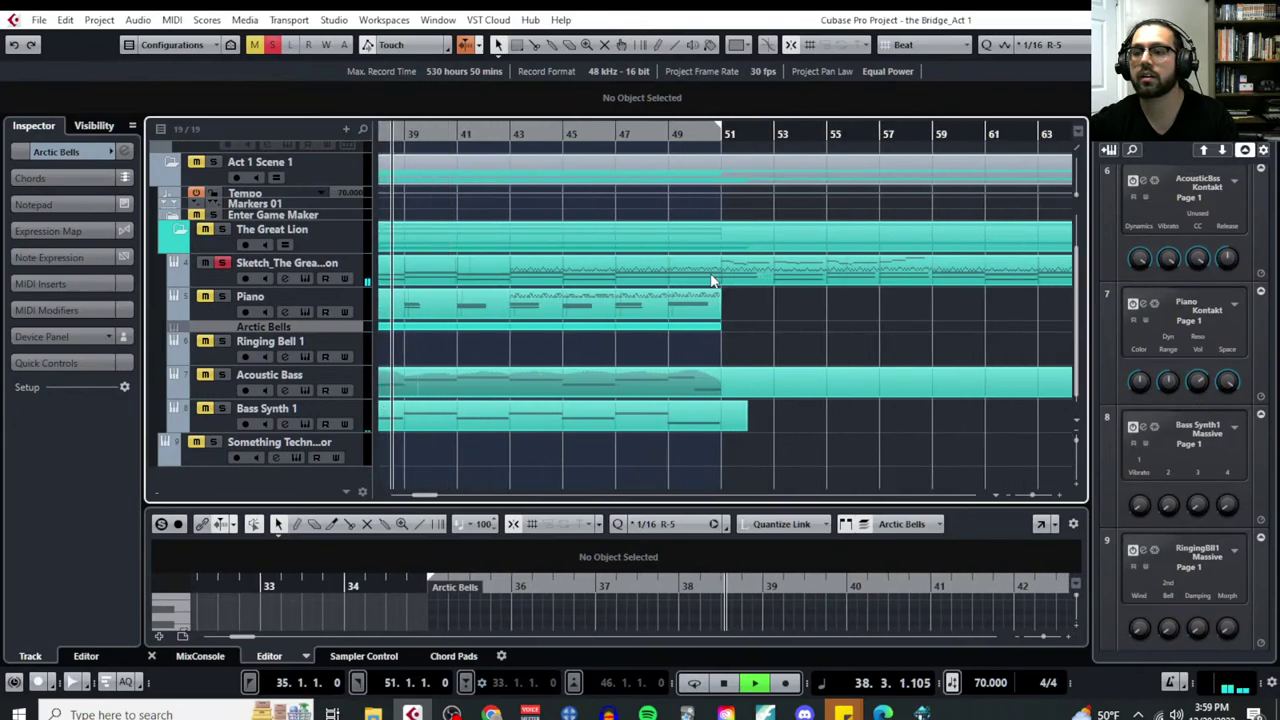
scroll(698, 278, "right", 1)
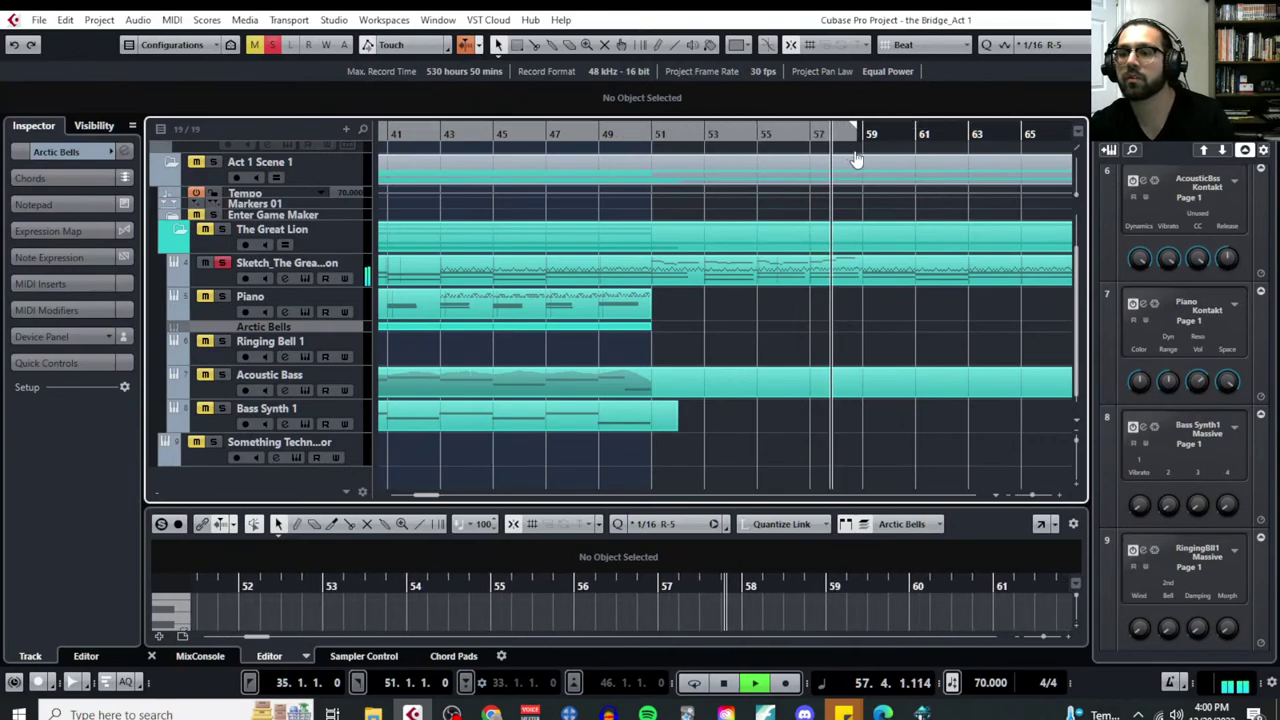
mouse_move(857, 163)
left_mouse_down()
mouse_move(651, 186)
mouse_move(530, 148)
mouse_move(850, 170)
left_mouse_up()
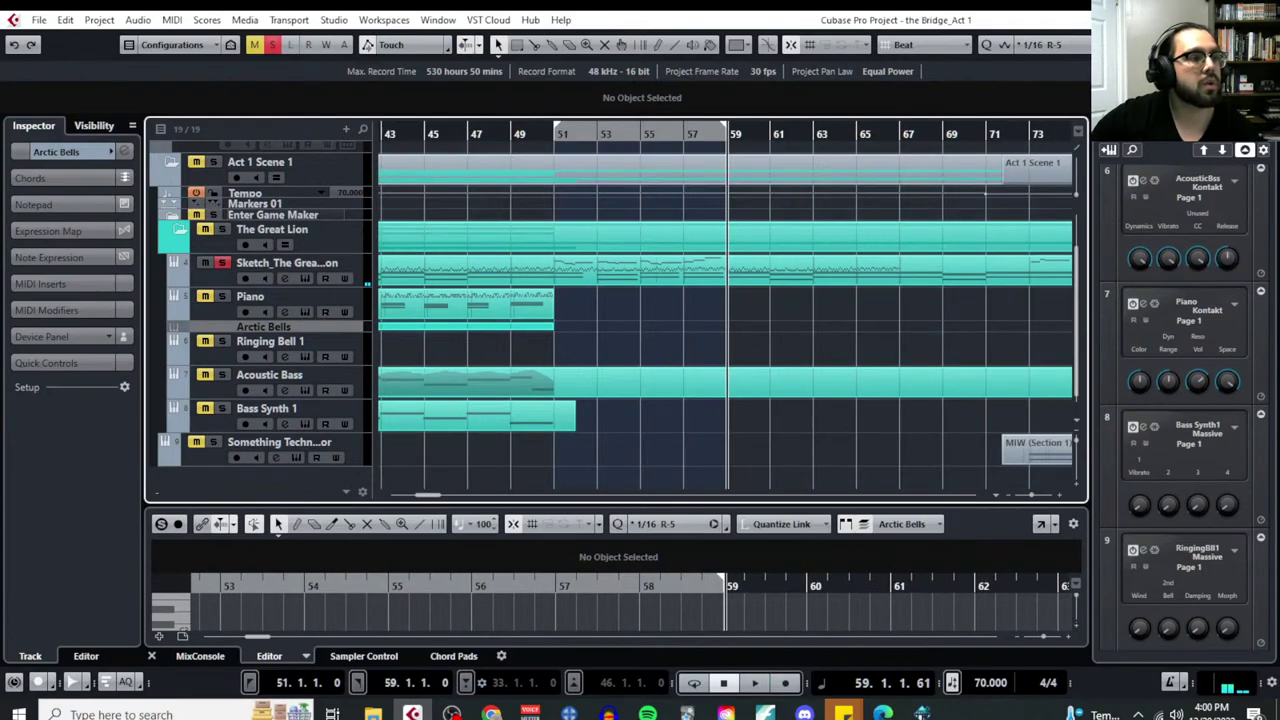
Switch to the "The Bridge: Scene List" document in Google Docs and review The Great Lion's planning table
left_click(491, 713)
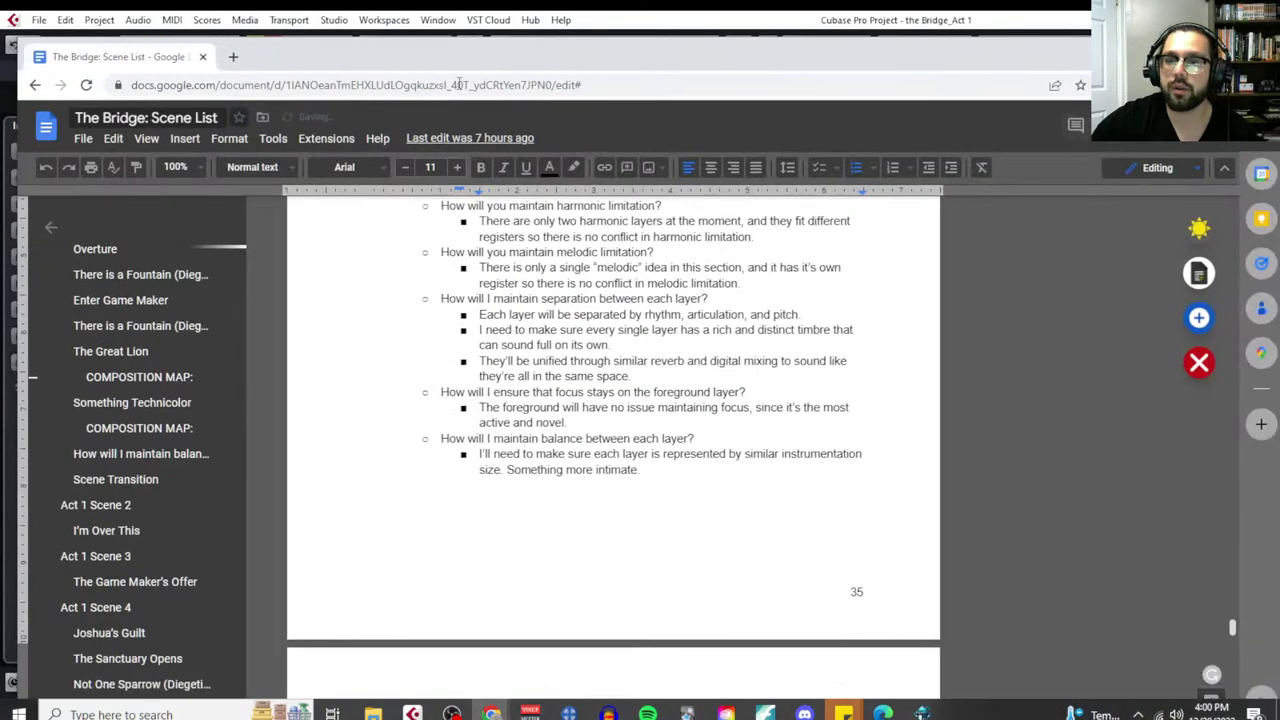
scroll(560, 463, "up", 10)
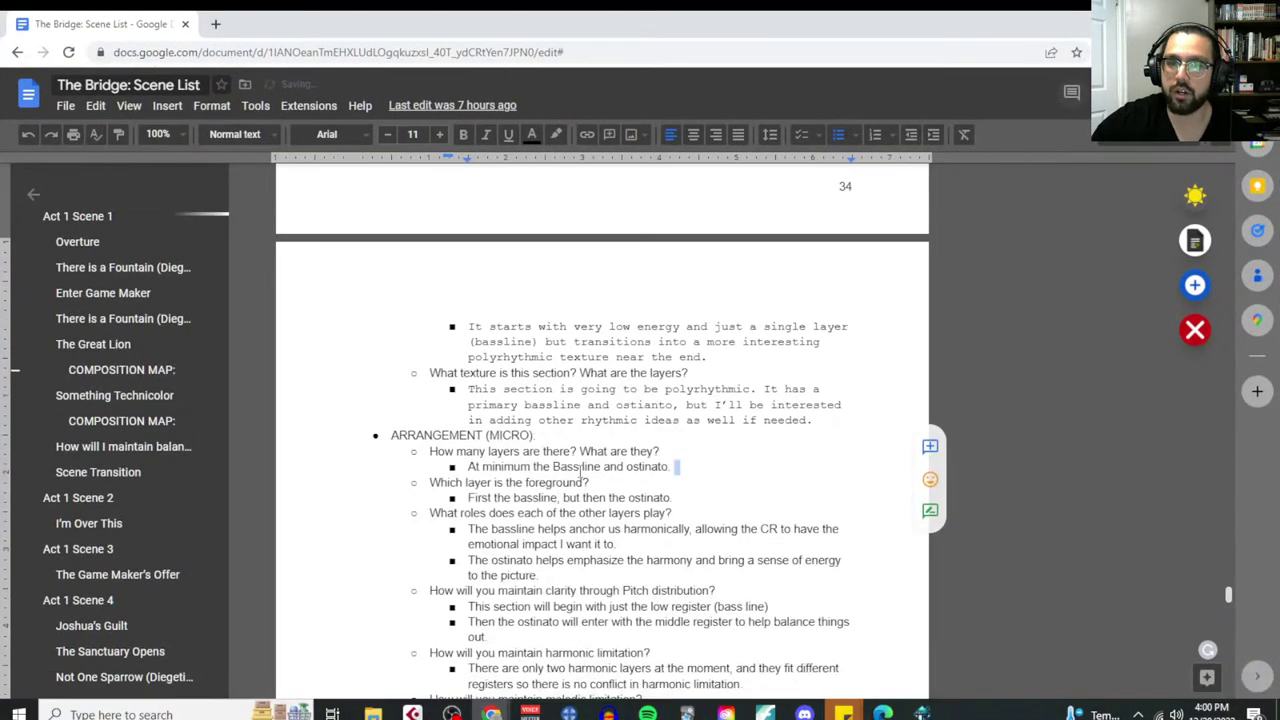
scroll(560, 463, "up", 8)
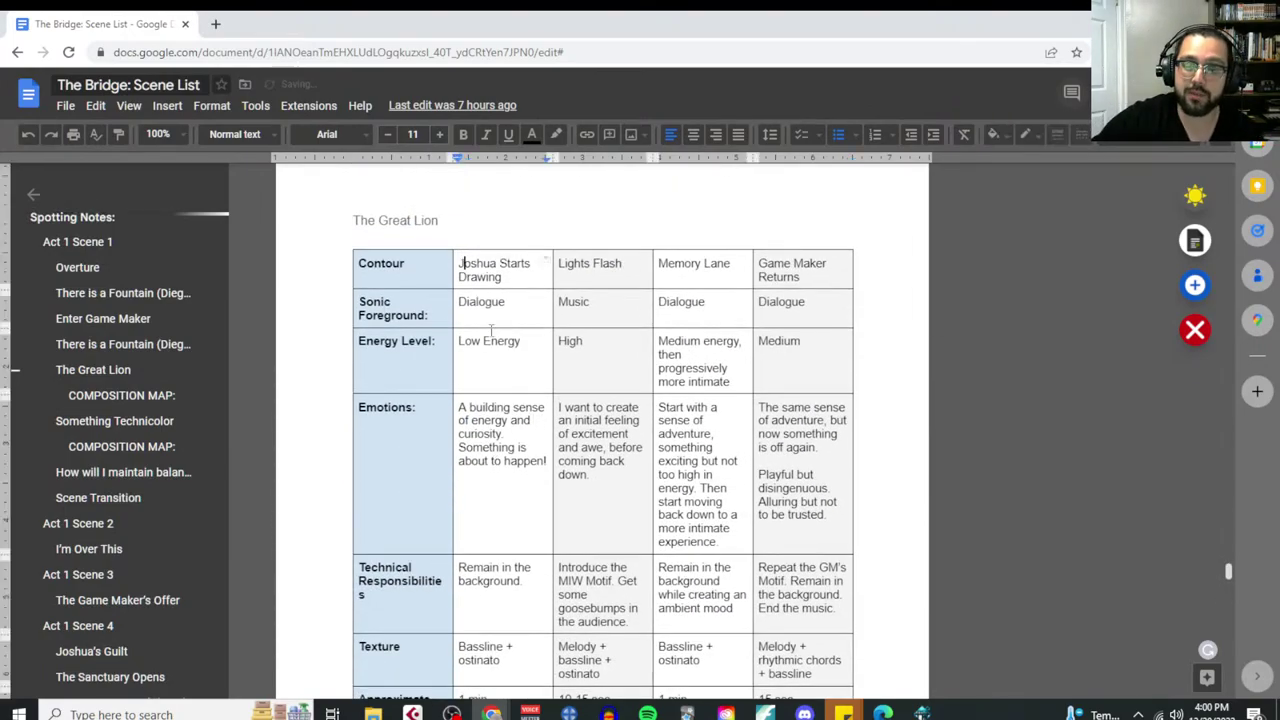
Review the first contour column of The Great Lion's spotting table, then the columns for the three remaining sections
mouse_move(462, 264)
left_mouse_down()
mouse_move(520, 443)
mouse_move(514, 560)
left_mouse_up()
scroll(520, 440, "down", 3)
scroll(500, 466, "up", 3)
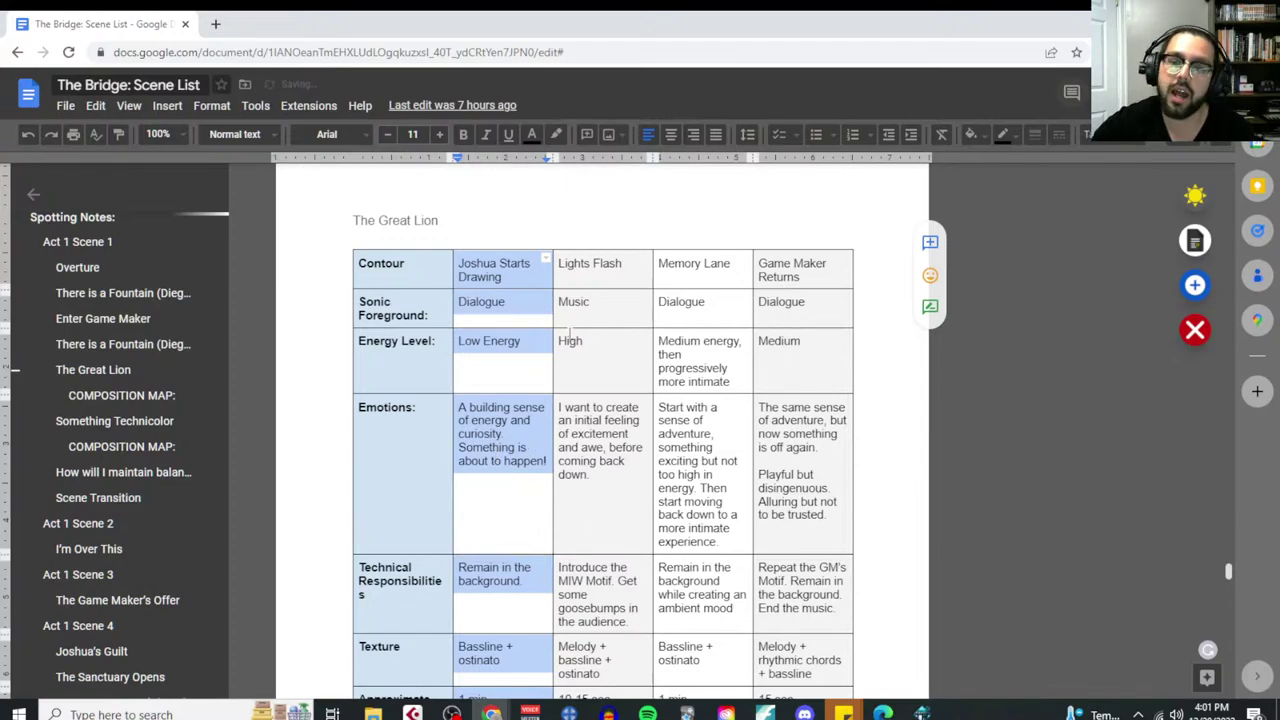
left_click_drag(568, 266, 803, 633)
scroll(760, 460, "down", 2)
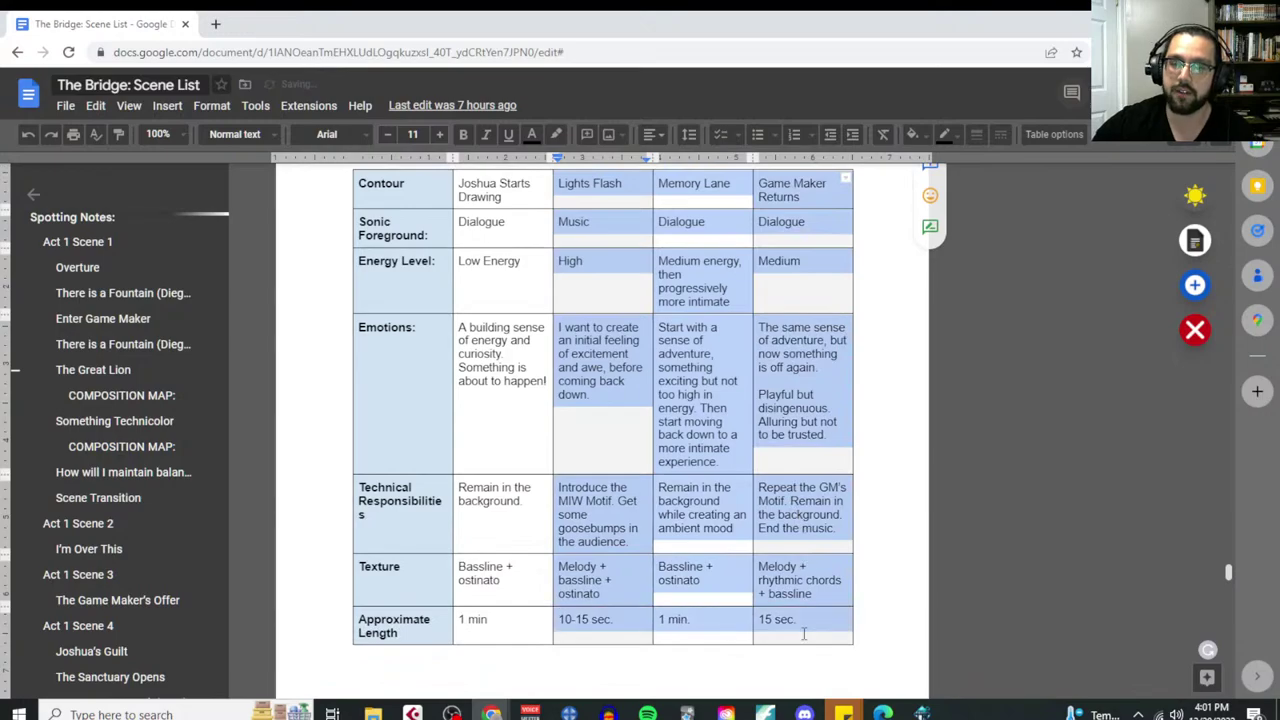
scroll(740, 553, "up", 2)
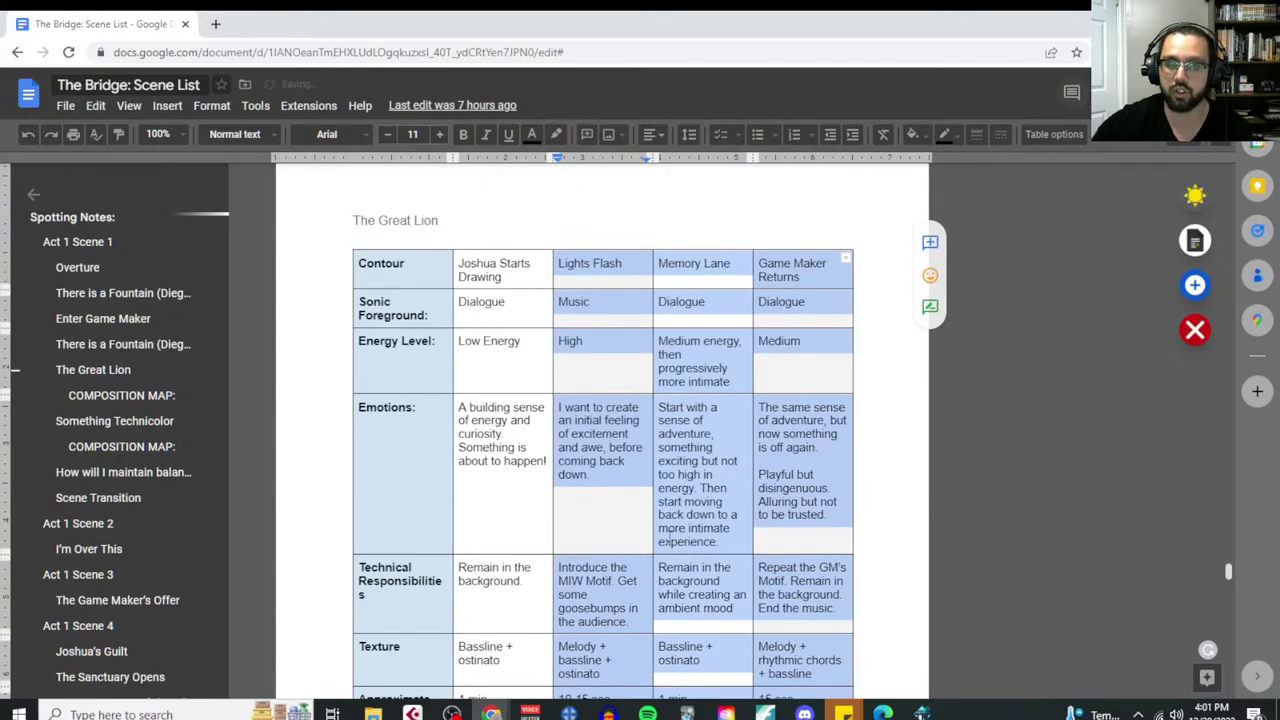
left_click(642, 531)
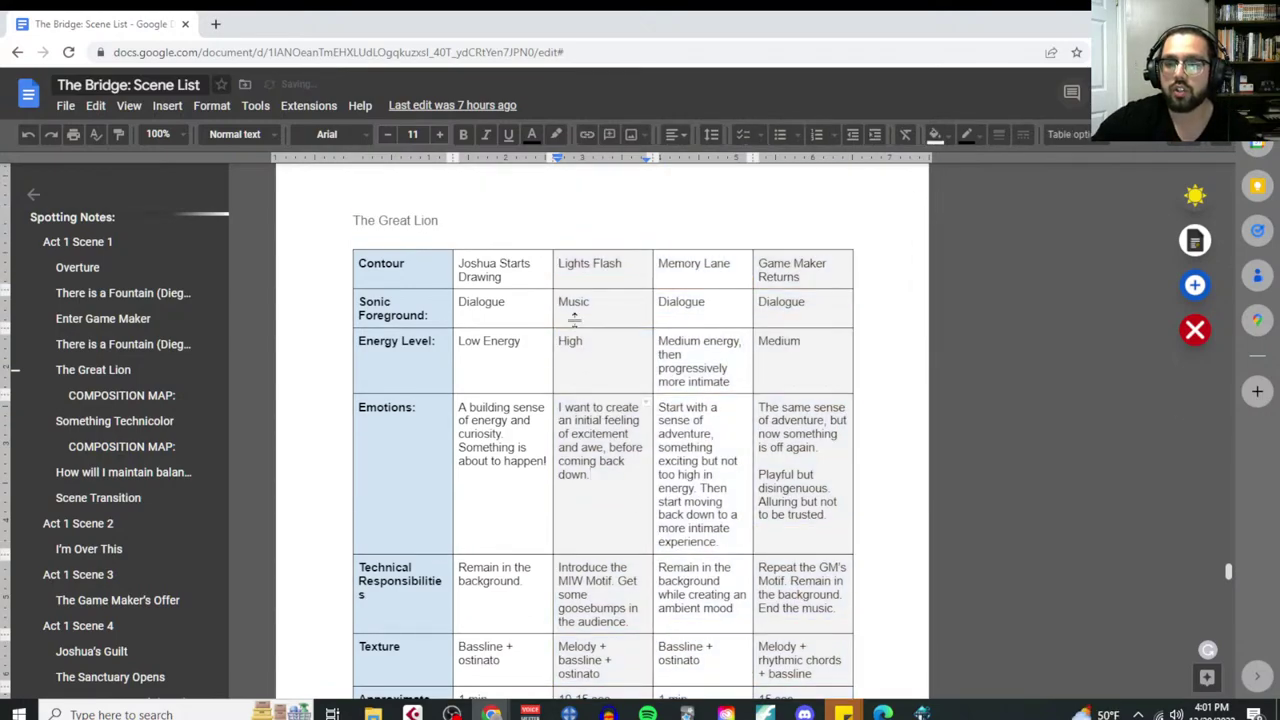
Examine the Lights Flash column of The Great Lion table, from its contour down to its emotions and technical responsibilities
left_click_drag(558, 263, 632, 504)
scroll(631, 507, "down", 1)
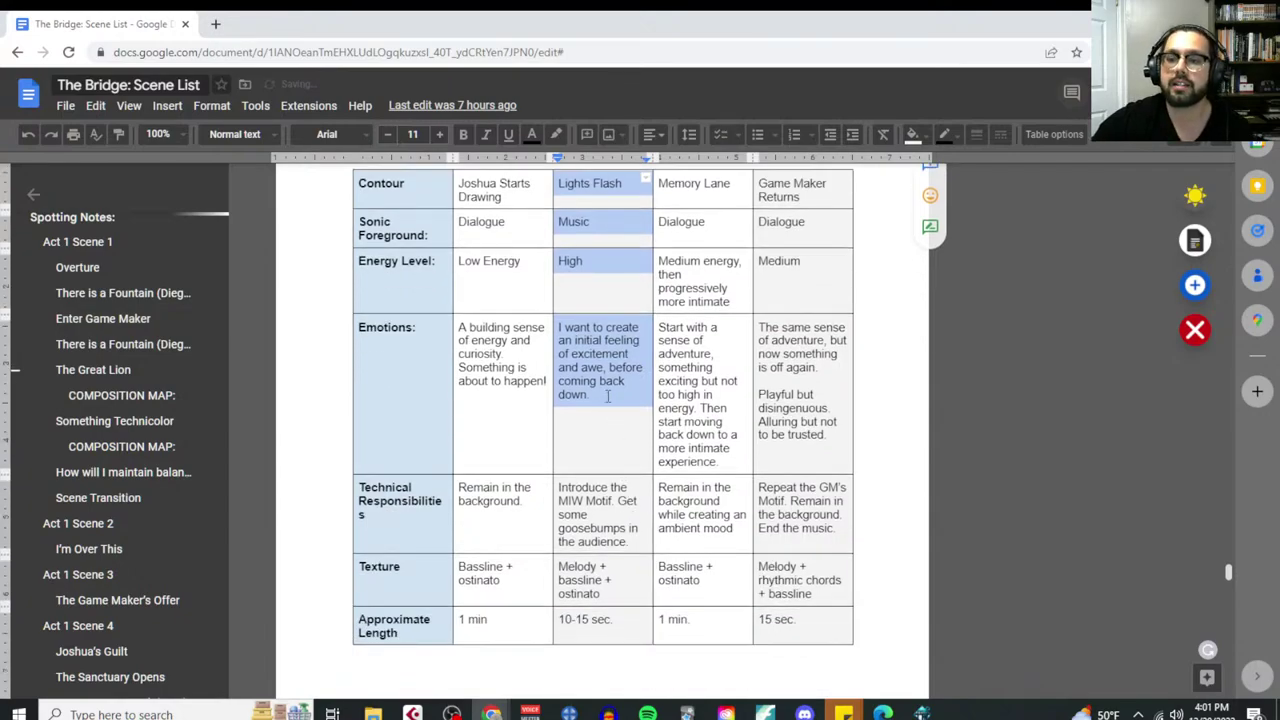
left_click(570, 353)
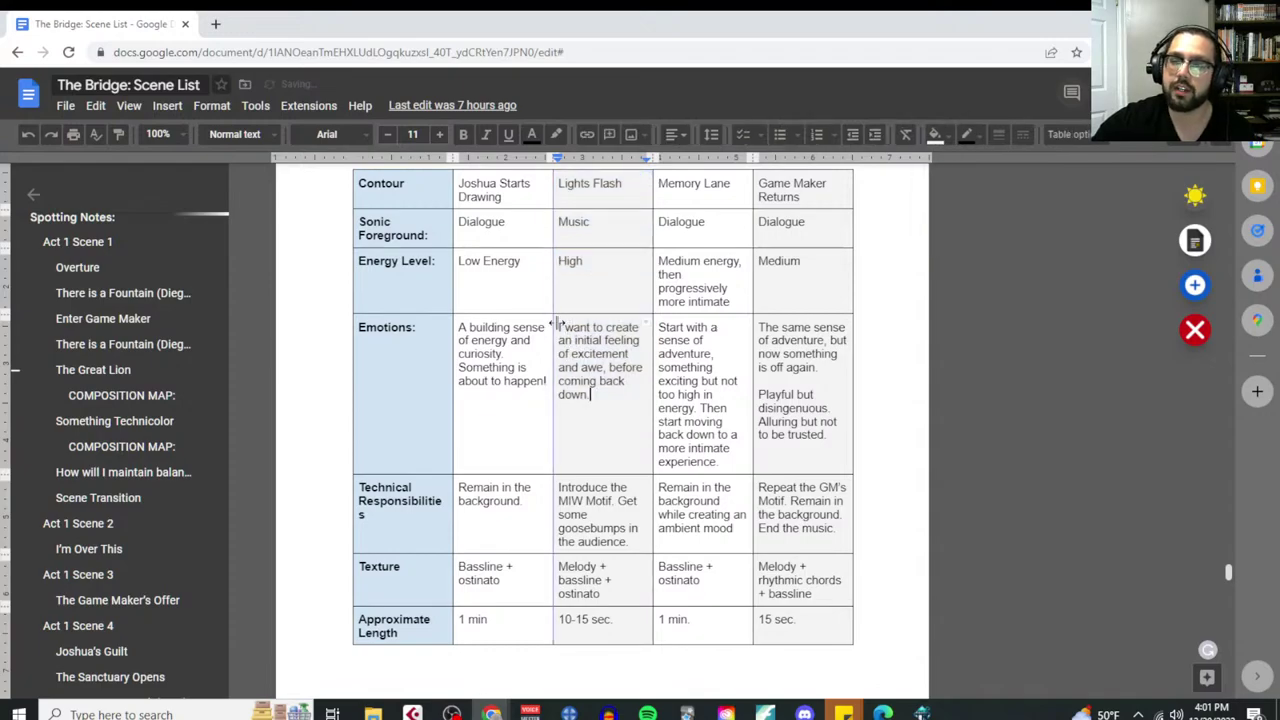
mouse_move(554, 336)
left_mouse_down()
mouse_move(572, 340)
mouse_move(554, 342)
left_mouse_up()
scroll(618, 416, "down", 1)
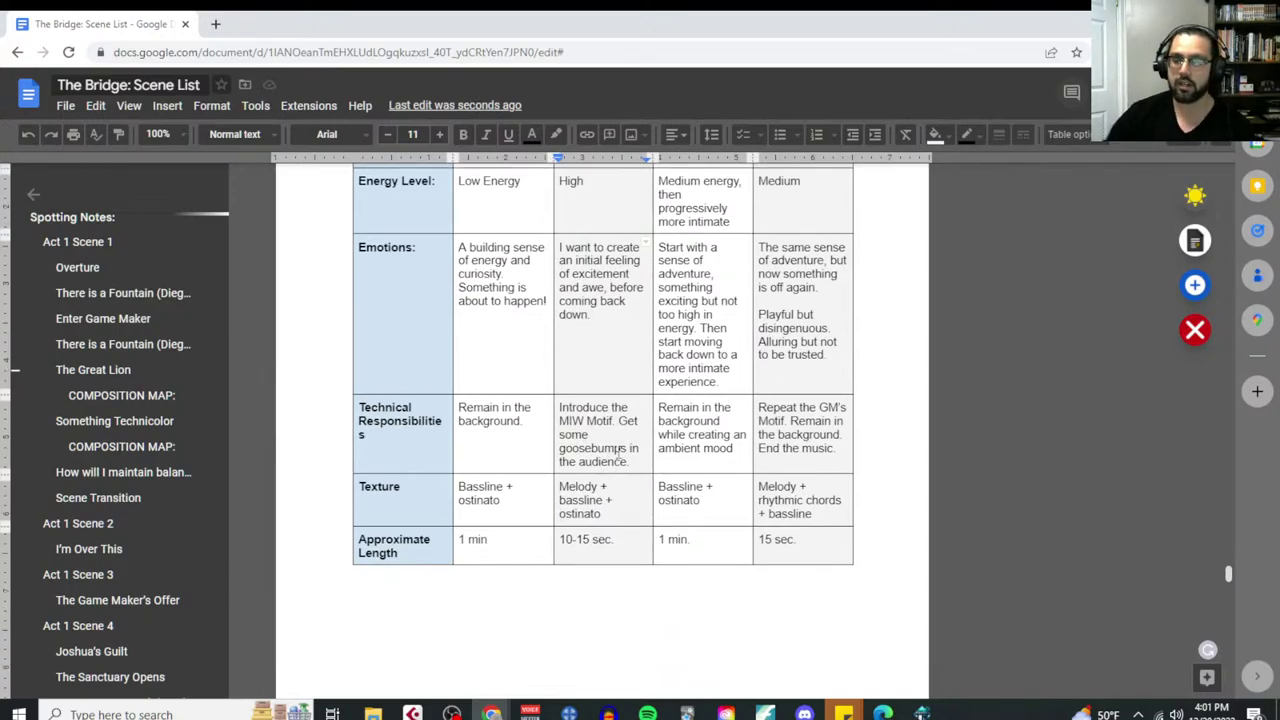
Switch to Cubase, open The Great Lion part in the Key Editor and audition the melody notes starting at bar 51
left_click(412, 713)
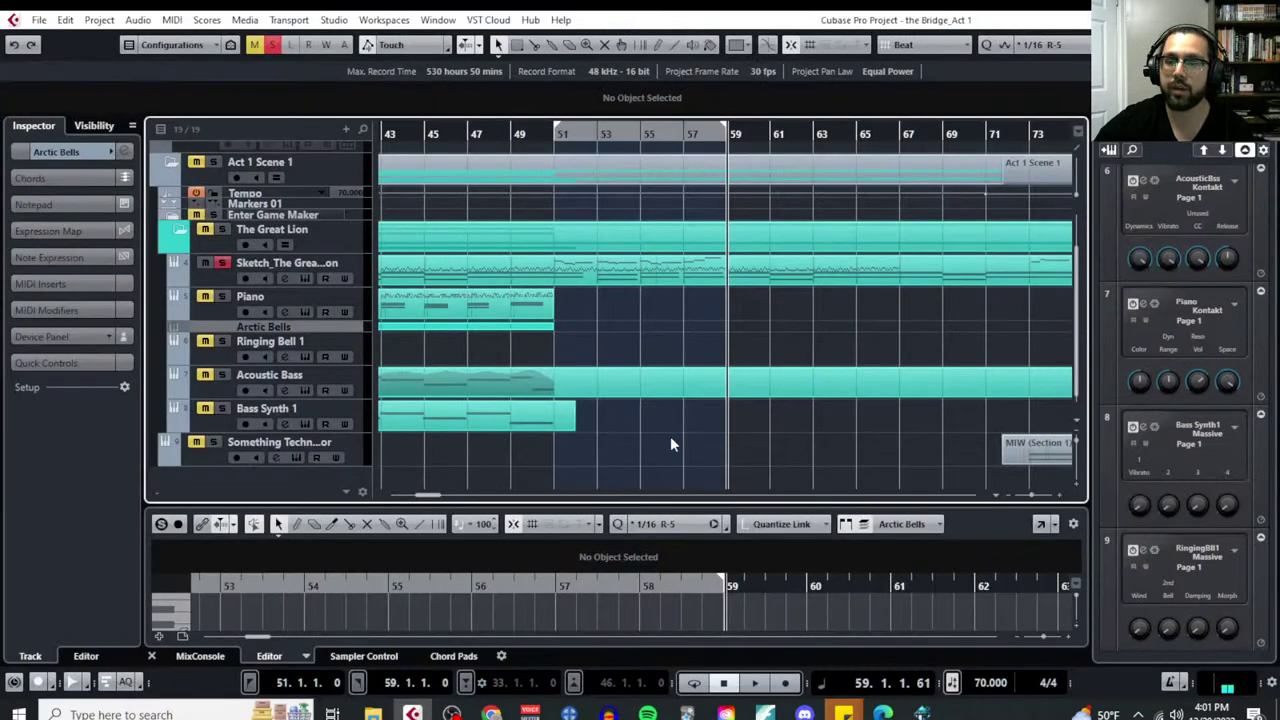
left_click(710, 238)
left_click(172, 20)
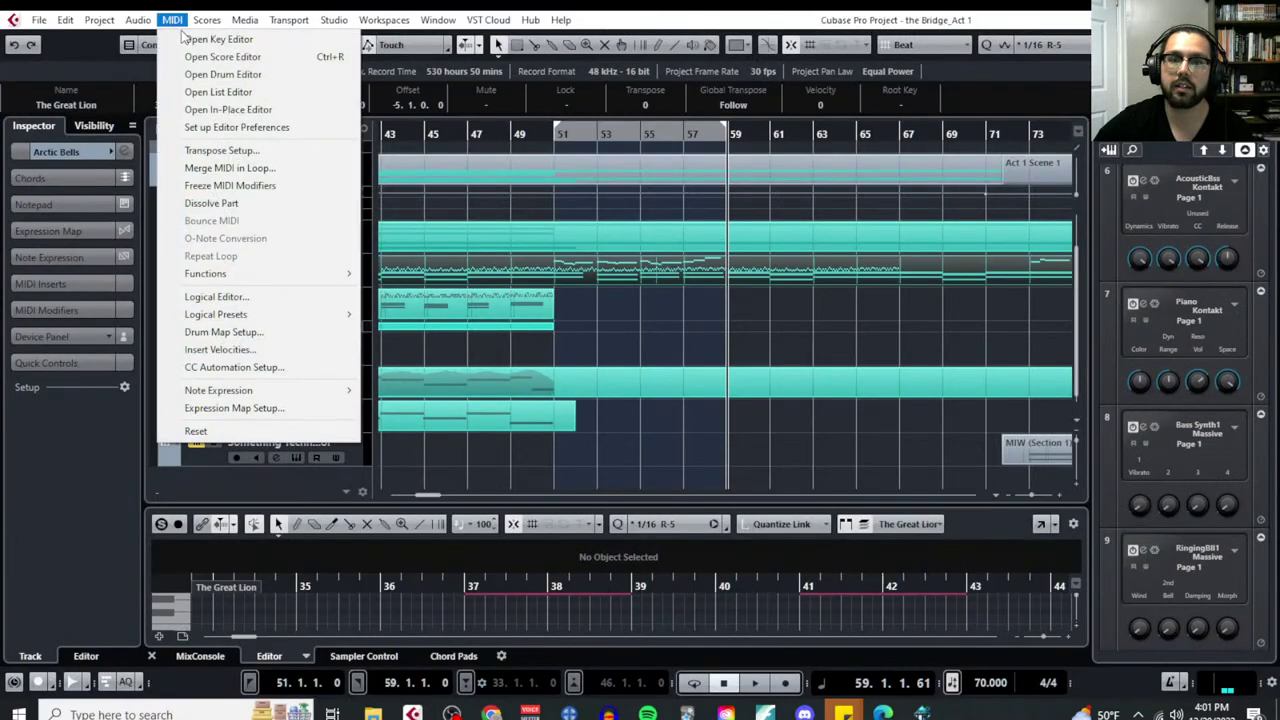
left_click(186, 39)
scroll(1012, 369, "down", 3)
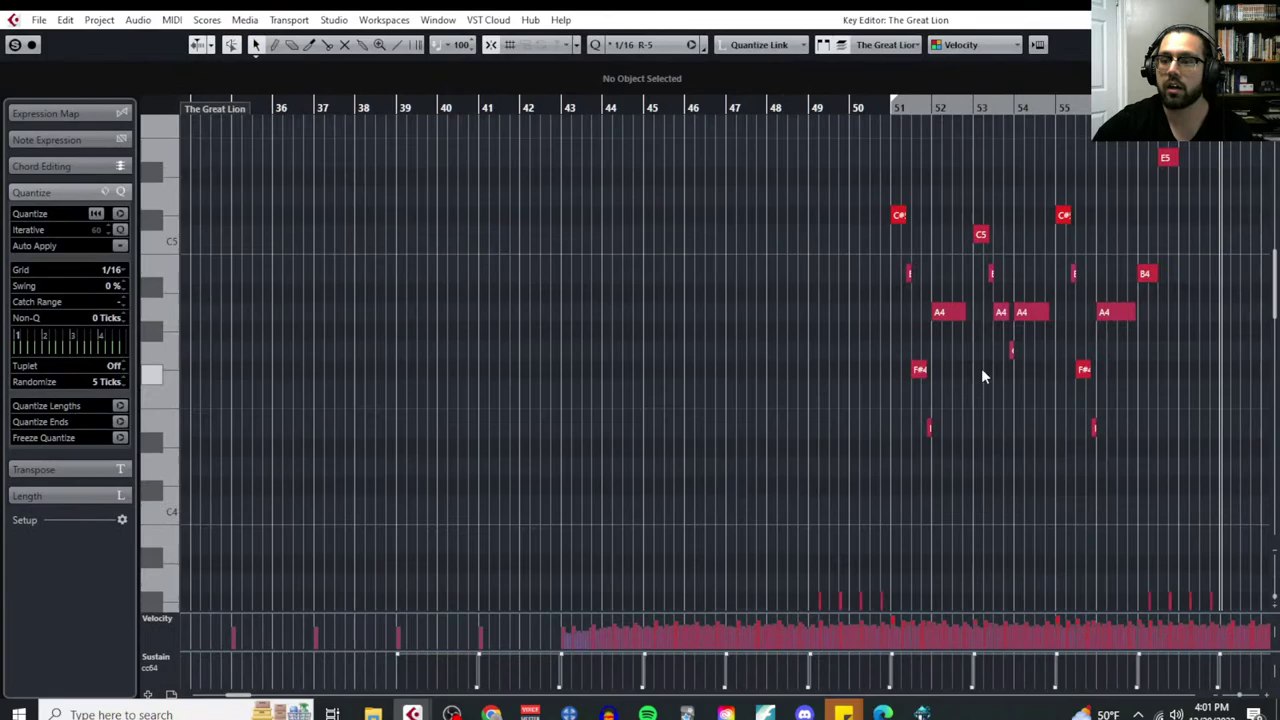
left_click(898, 218)
left_click(909, 274)
left_click(919, 370)
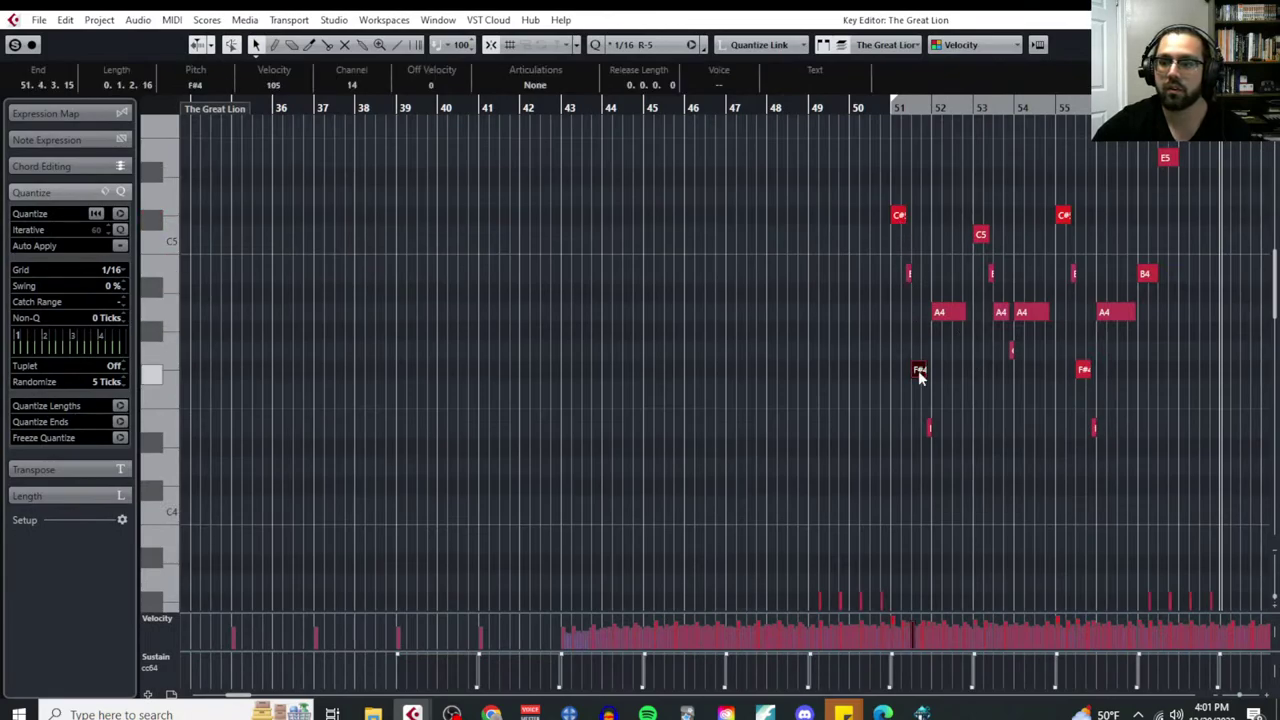
left_click(931, 428)
left_click(948, 312)
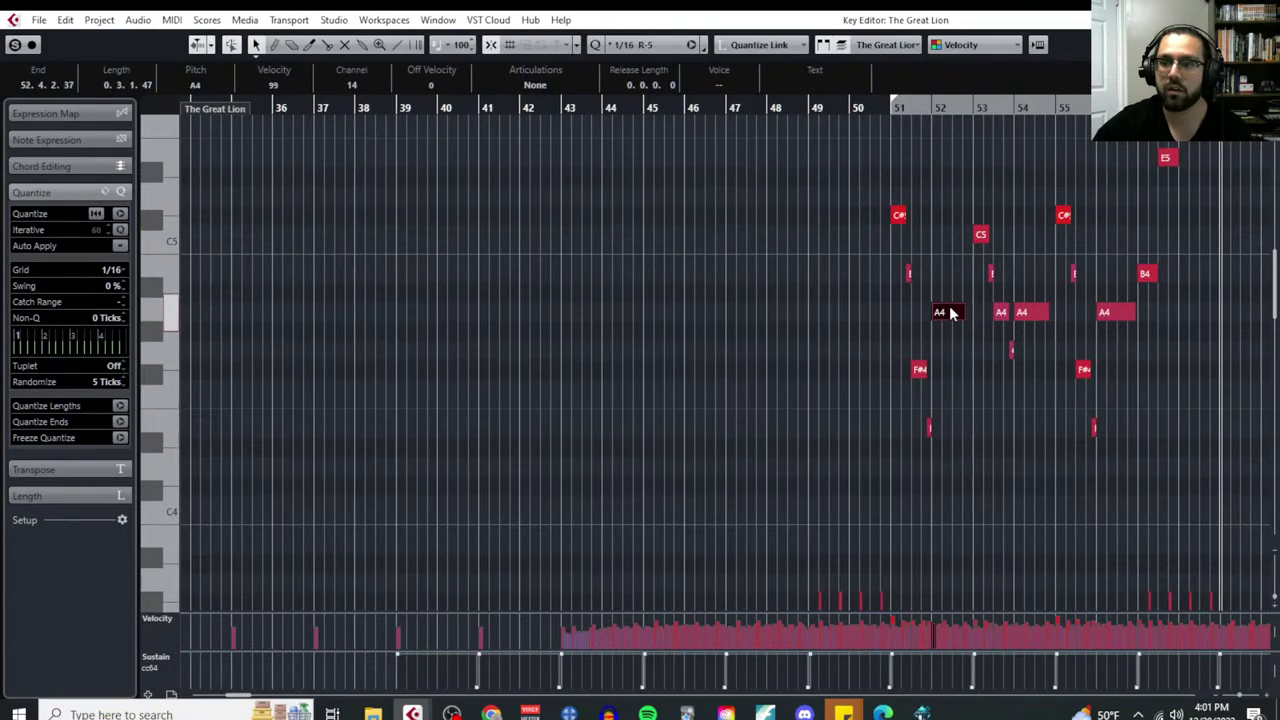
key("Escape")
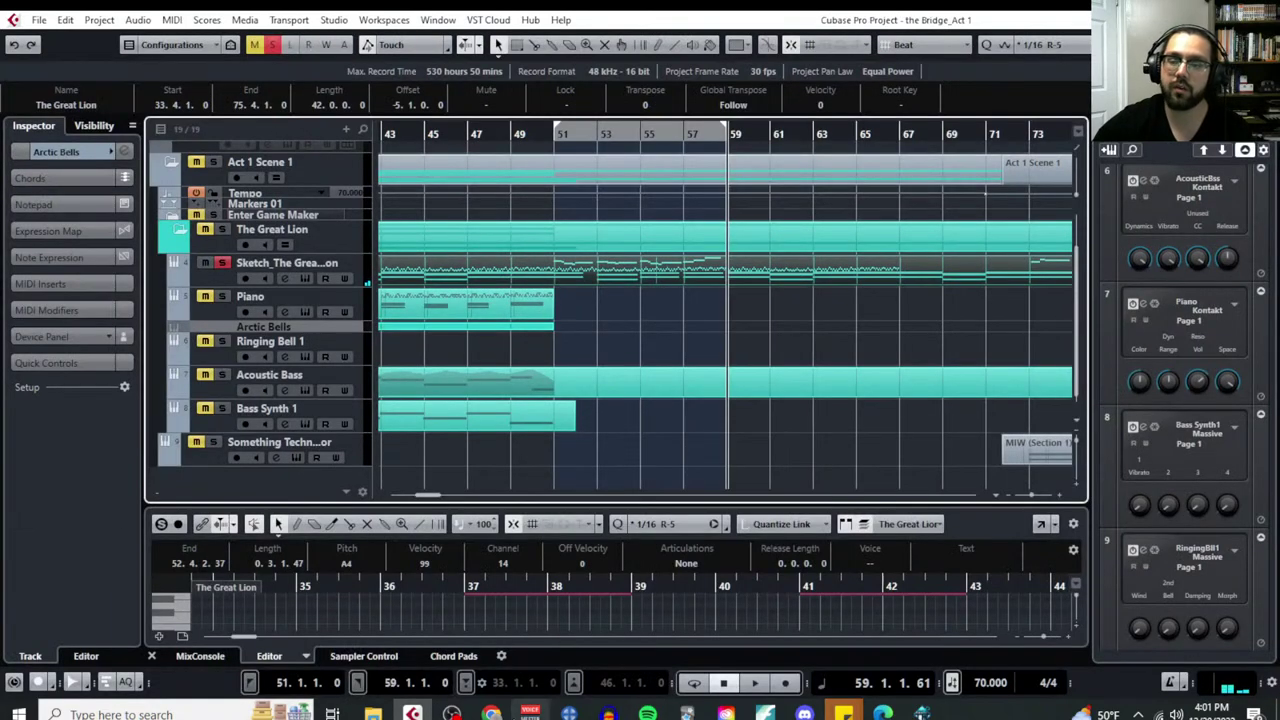
Return to the Google Docs scene list and review the Lights Flash responsibilities, texture and length, plus the composition map's sound palette
mouse_move(491, 712)
left_click(563, 651)
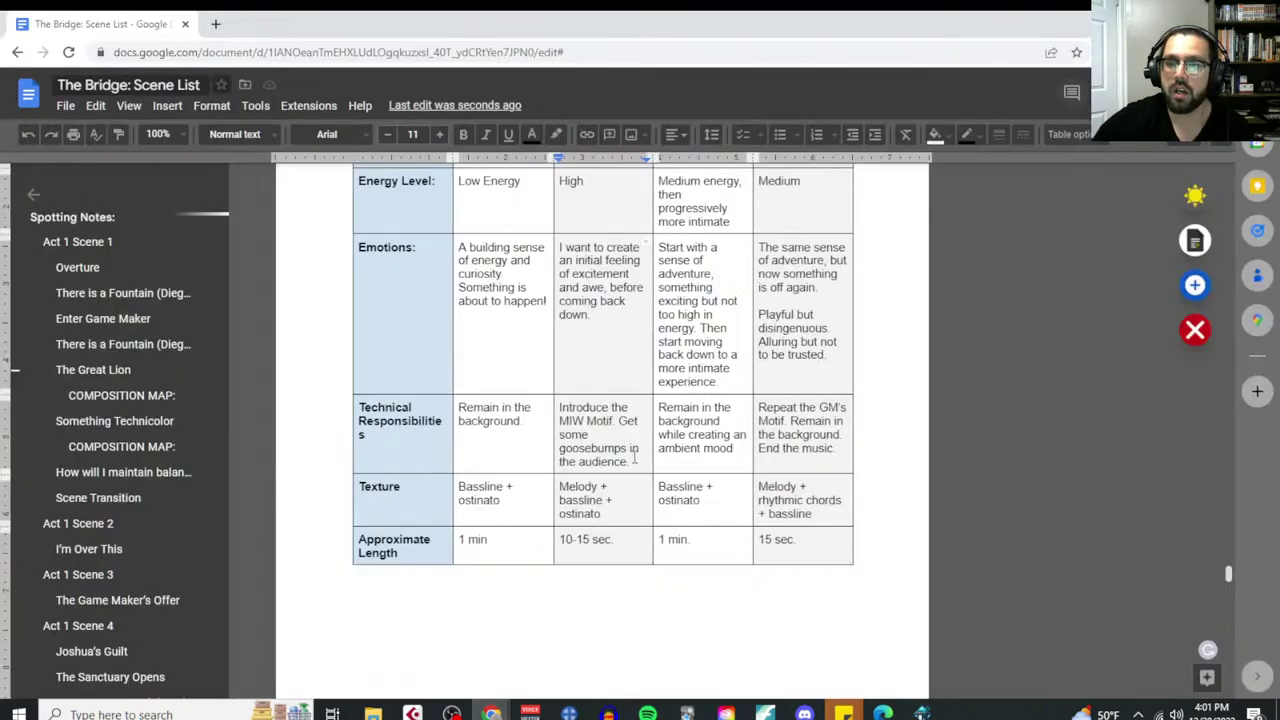
left_click_drag(622, 421, 632, 462)
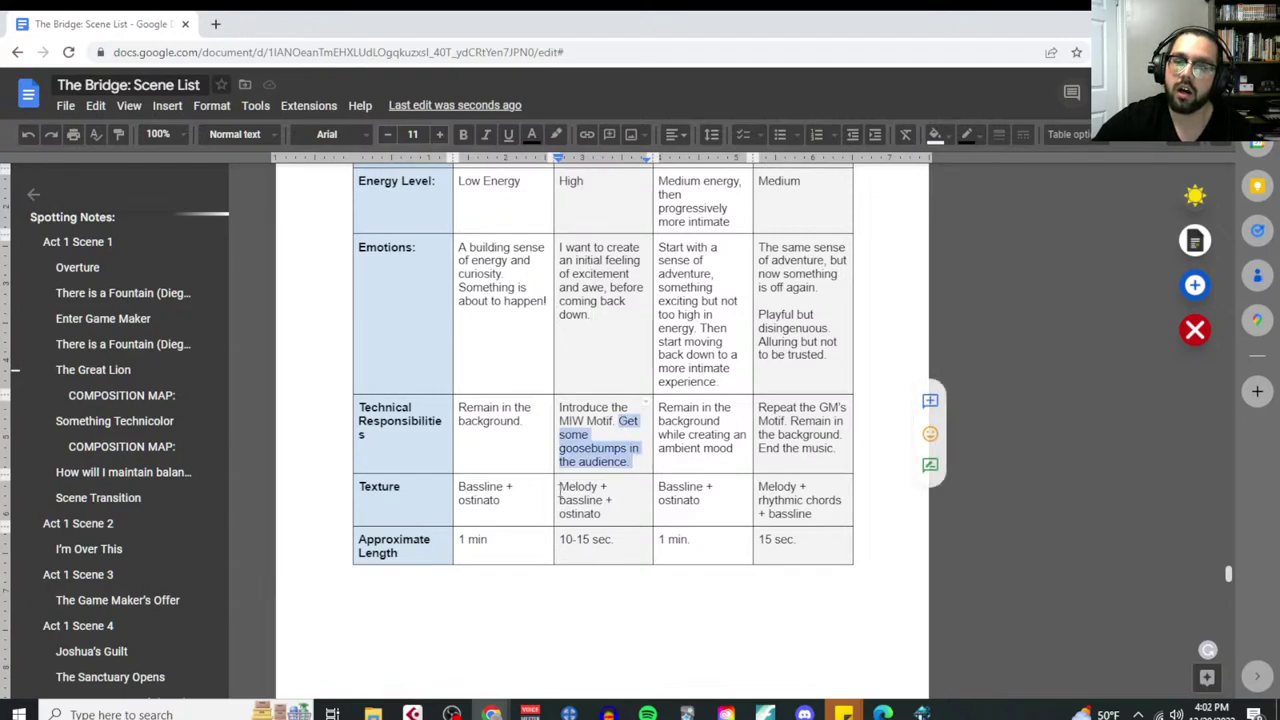
left_click_drag(559, 486, 608, 514)
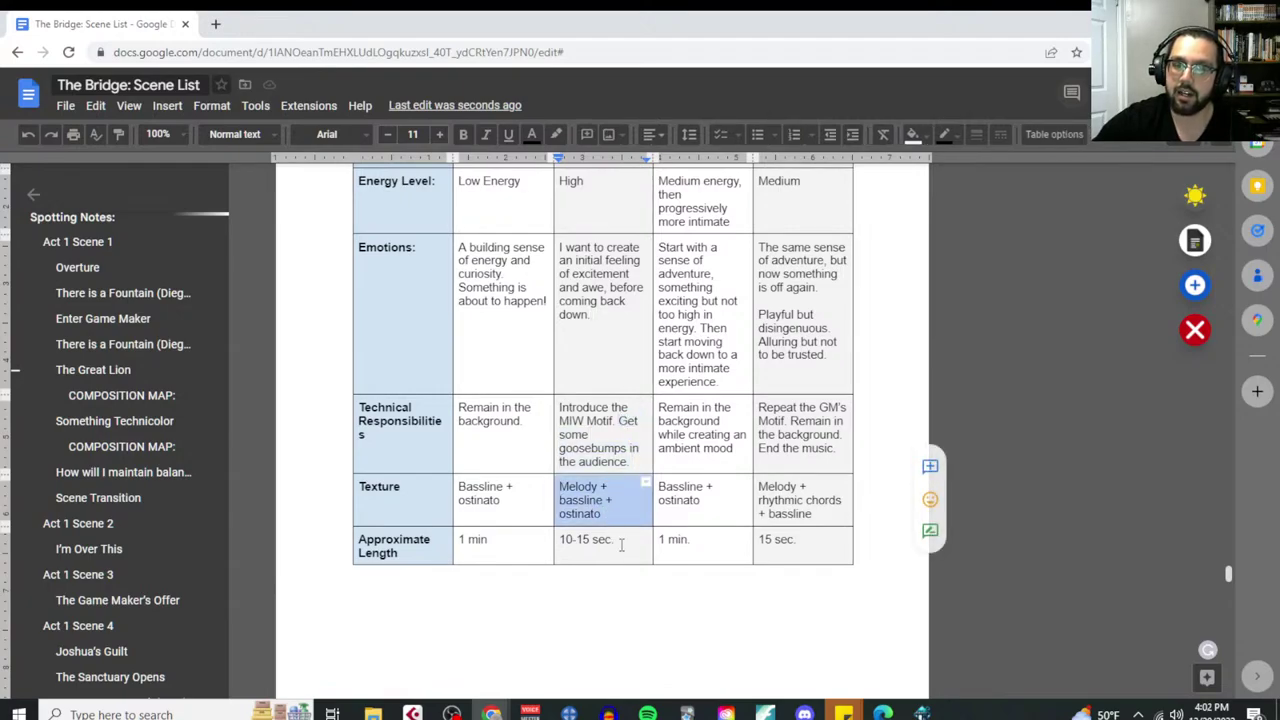
left_click(621, 545)
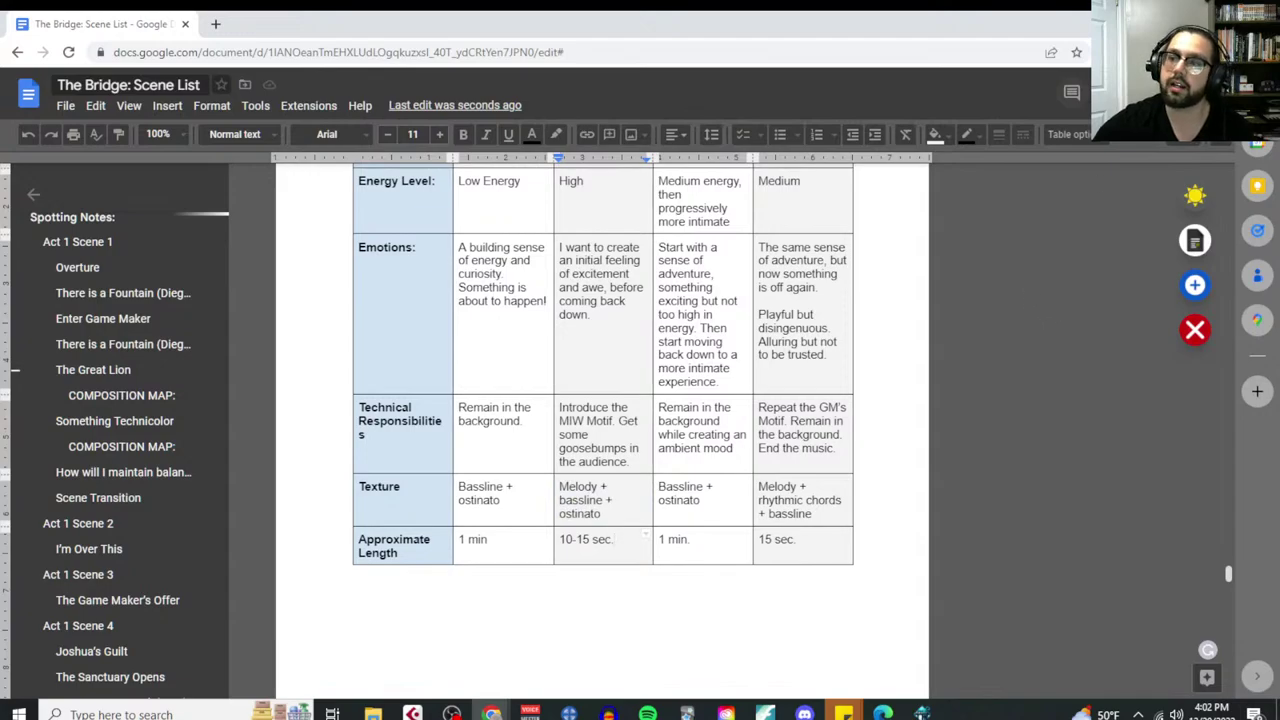
scroll(958, 246, "down", 7)
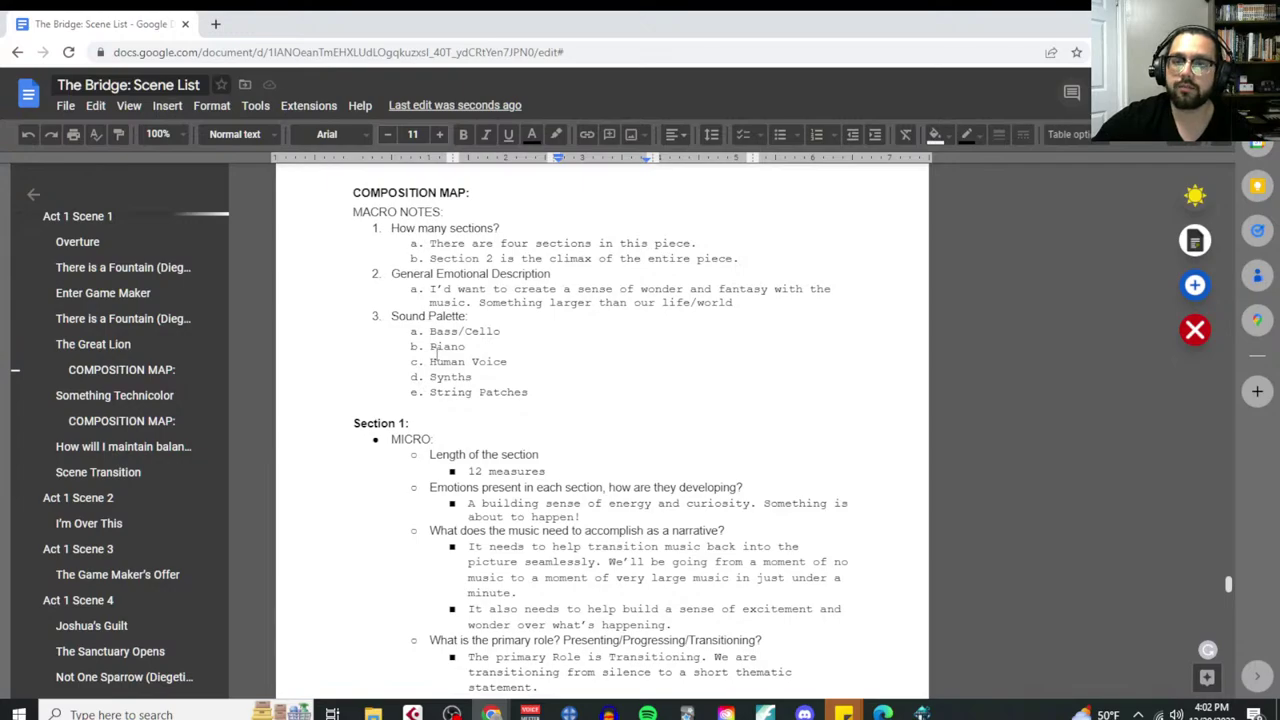
left_click_drag(404, 327, 536, 399)
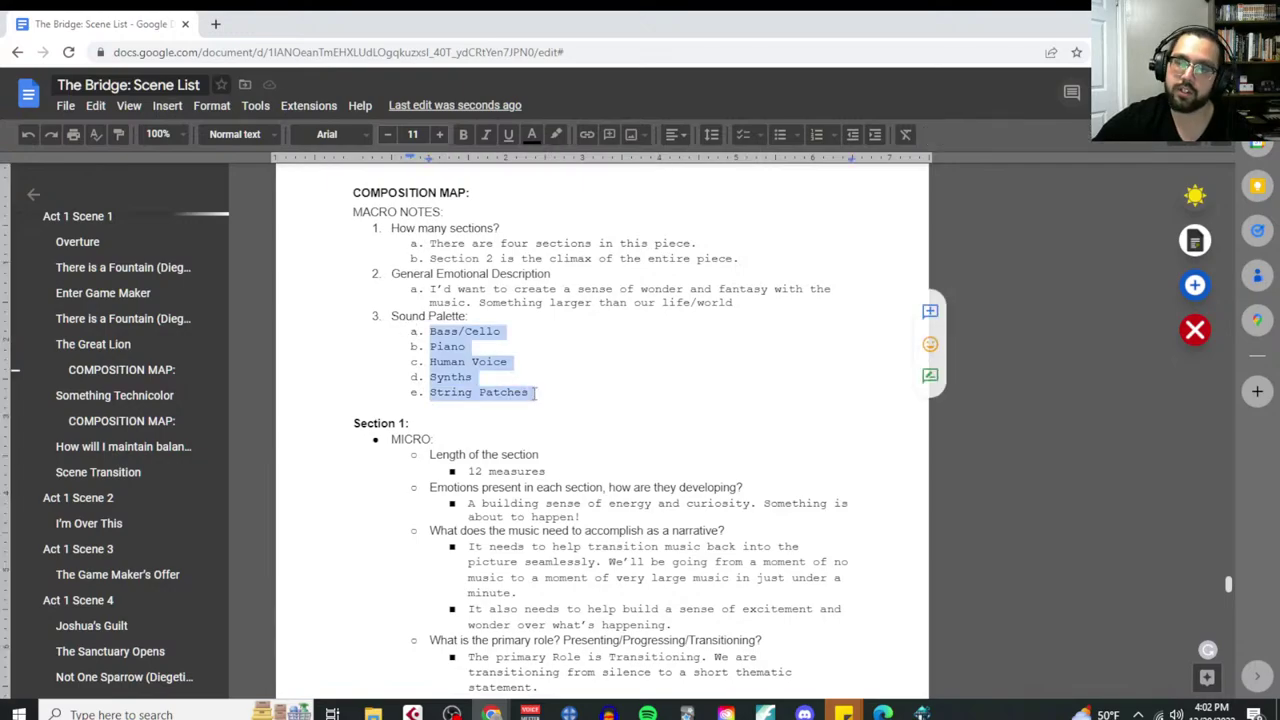
Add a bold "Section 2:" heading after the final Section 1 notes of The Great Lion's composition map
scroll(535, 483, "down", 4)
scroll(535, 483, "down", 10)
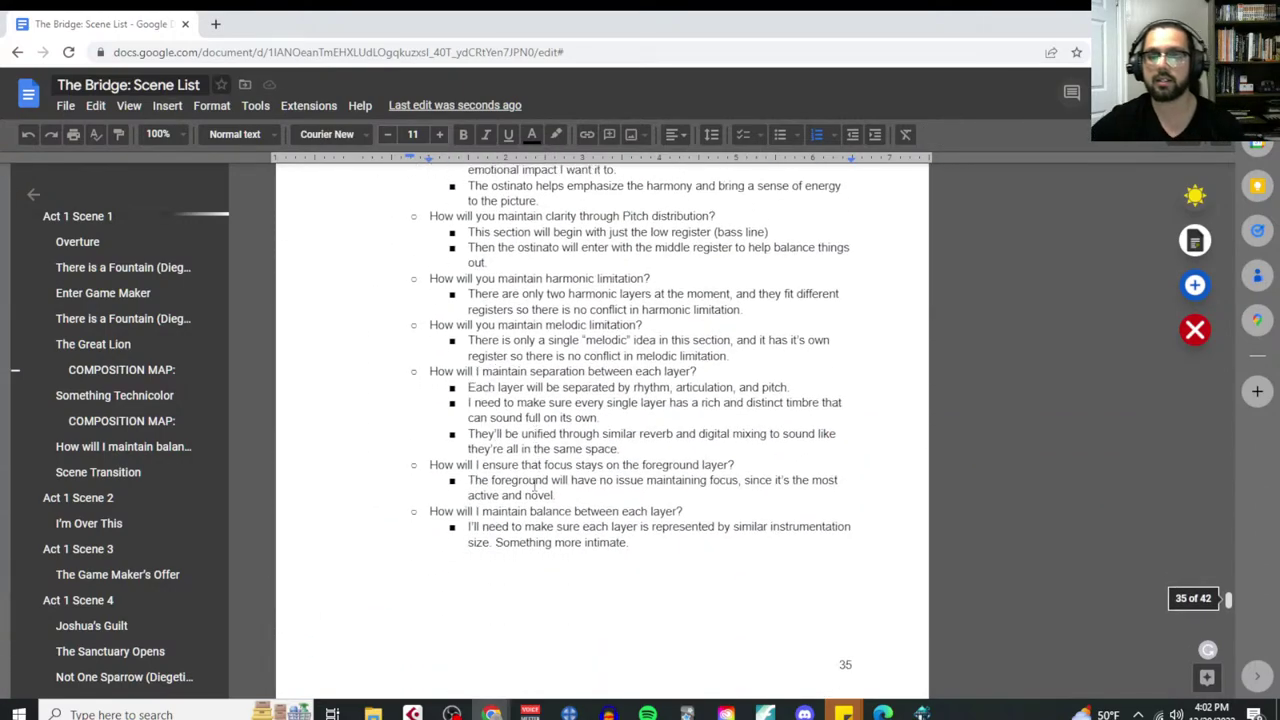
left_click(661, 287)
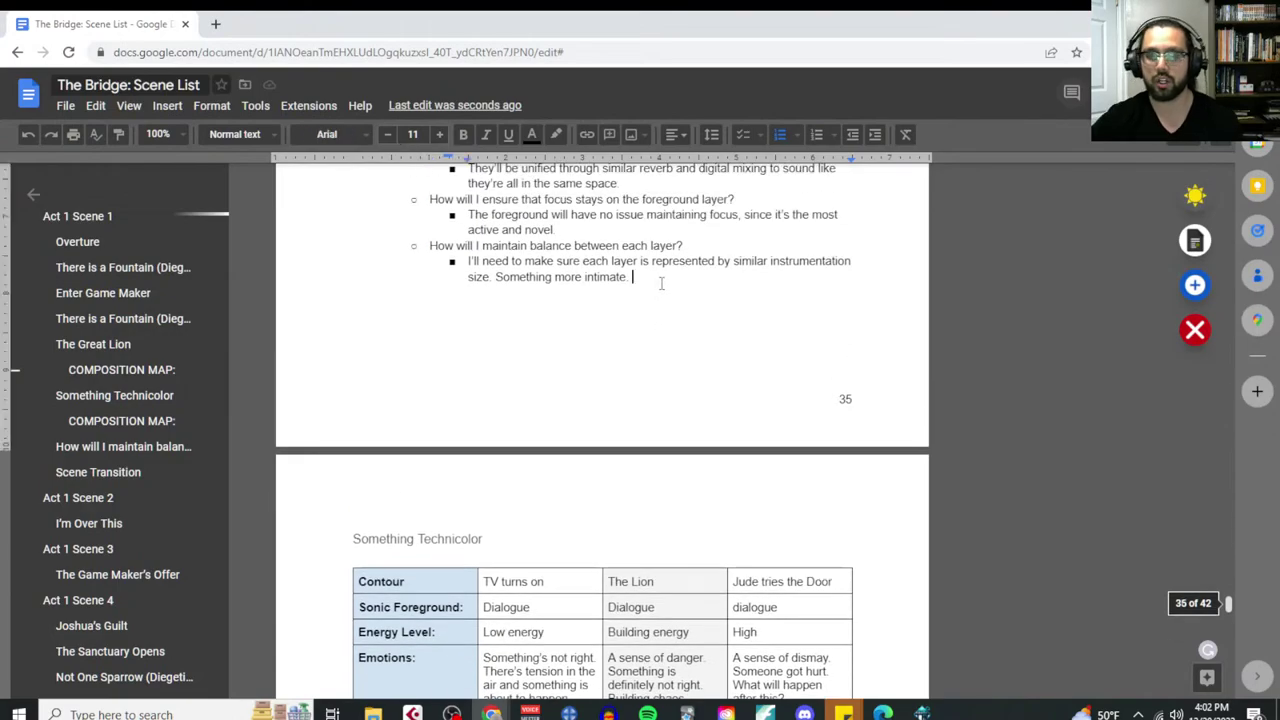
key("Return")
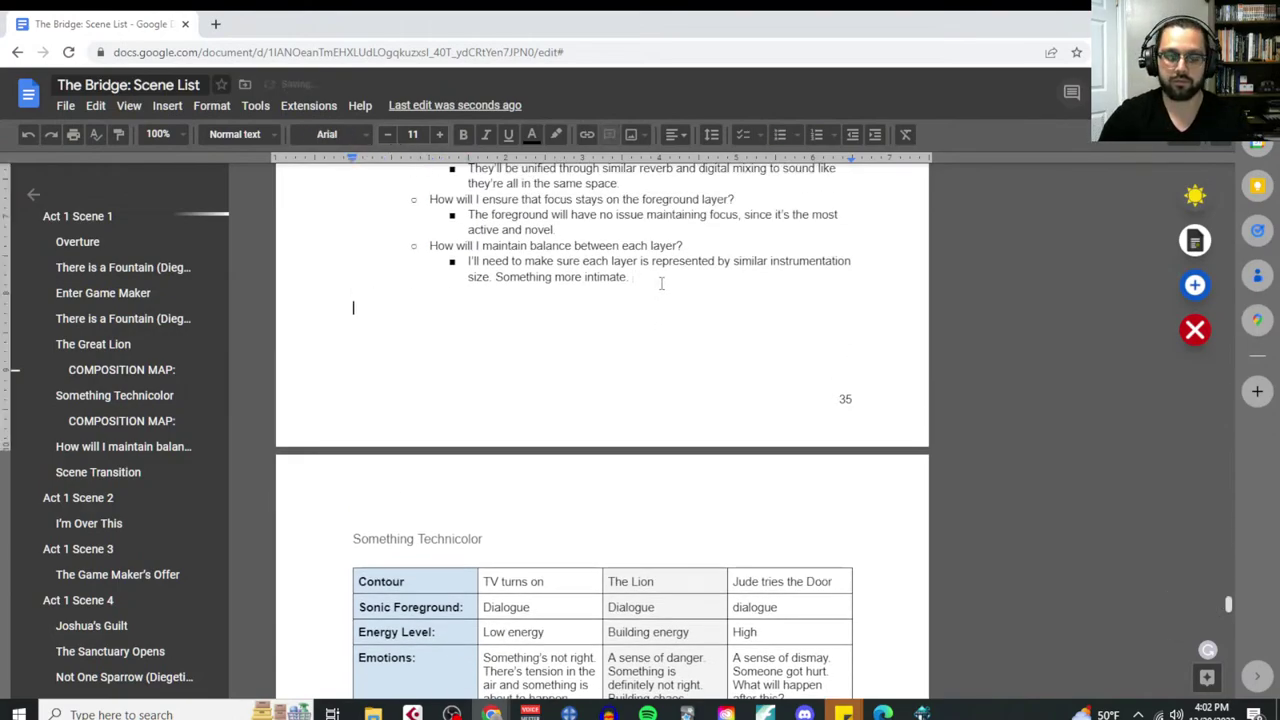
key("ctrl+b")
type("Sect")
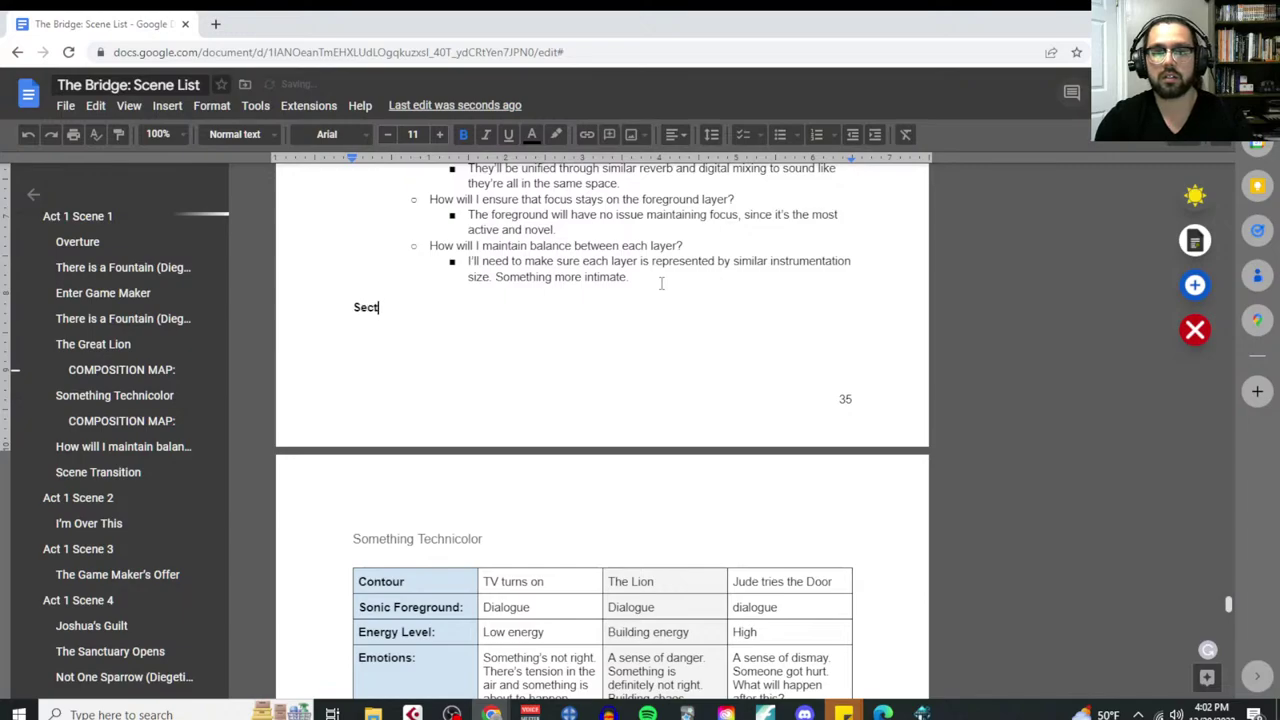
type("ion 2:")
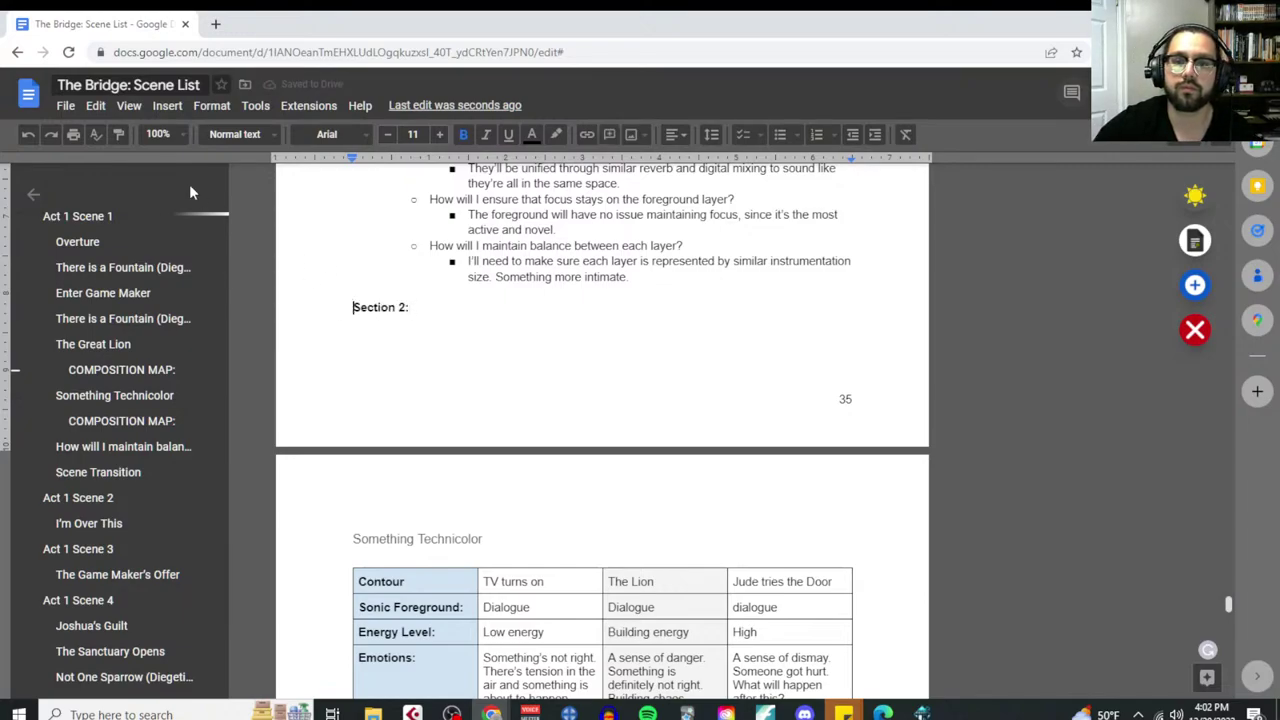
Insert a page break before the "Section 2:" heading
left_click(160, 106)
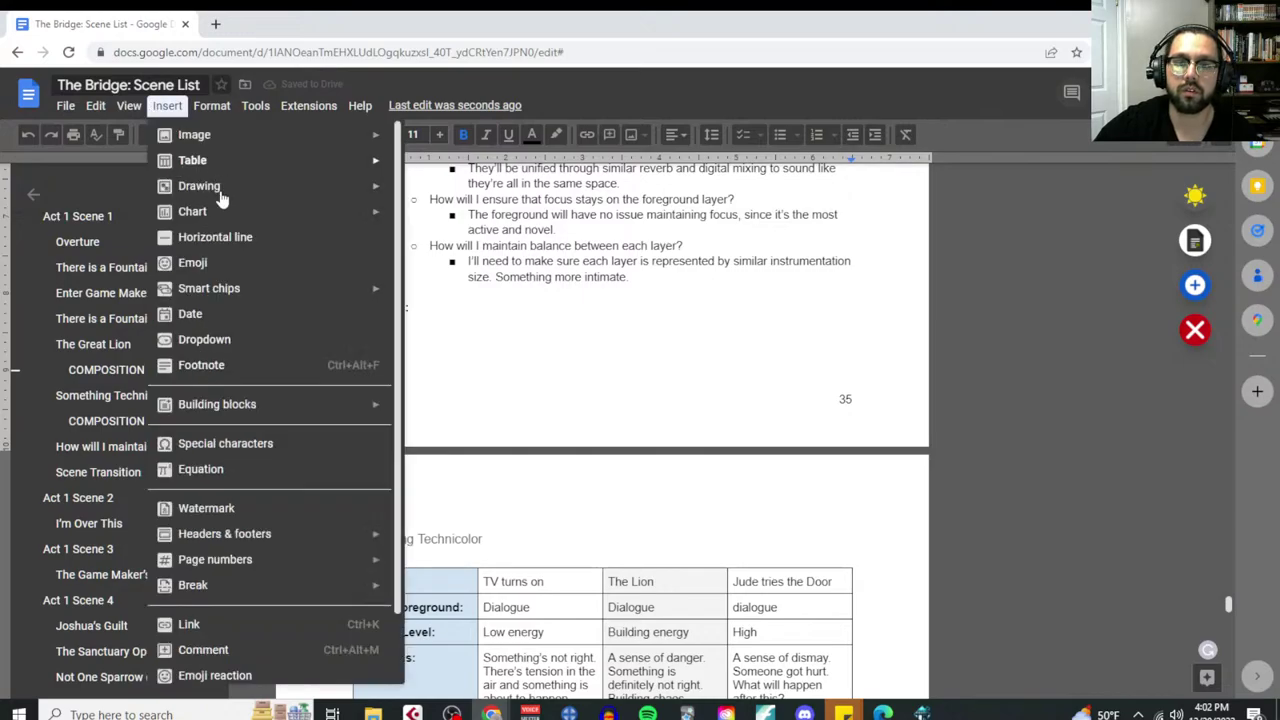
mouse_move(351, 590)
left_click(430, 590)
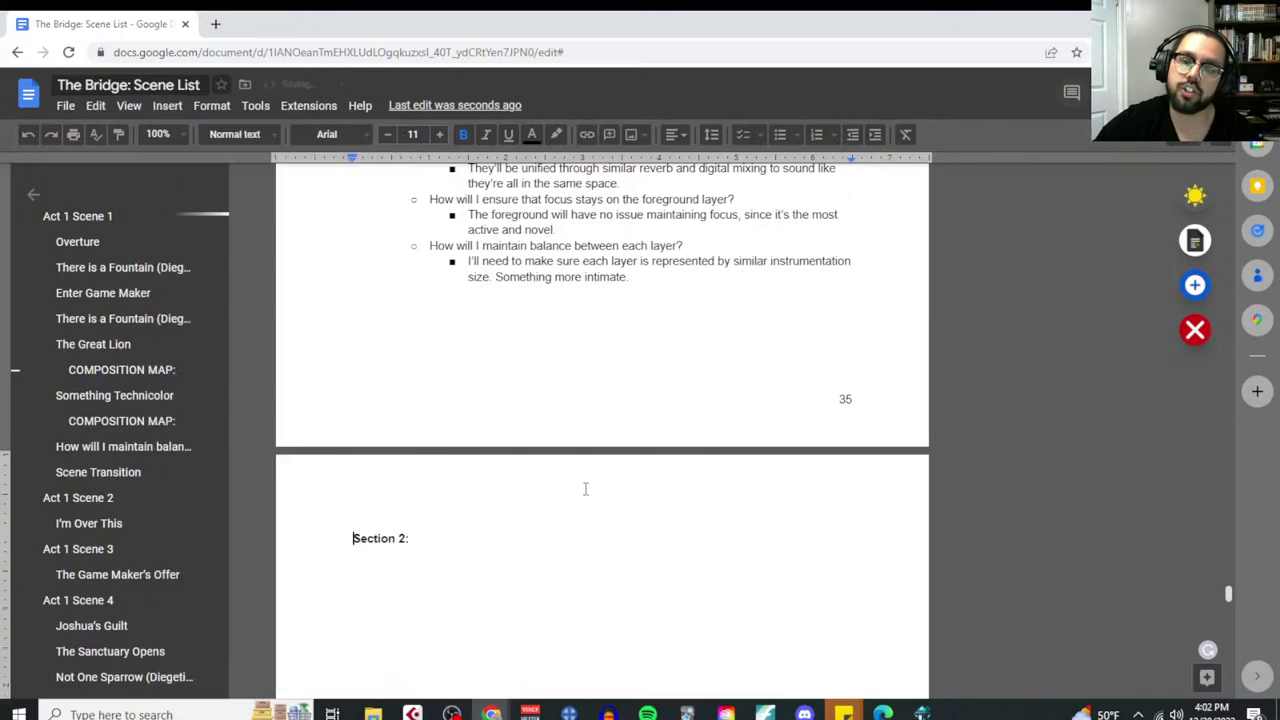
Copy the MICRO and ARRANGEMENT (MICRO) question lists from the Something Technicolor composition map and paste them under the "Section 2:" heading
scroll(585, 488, "down", 10)
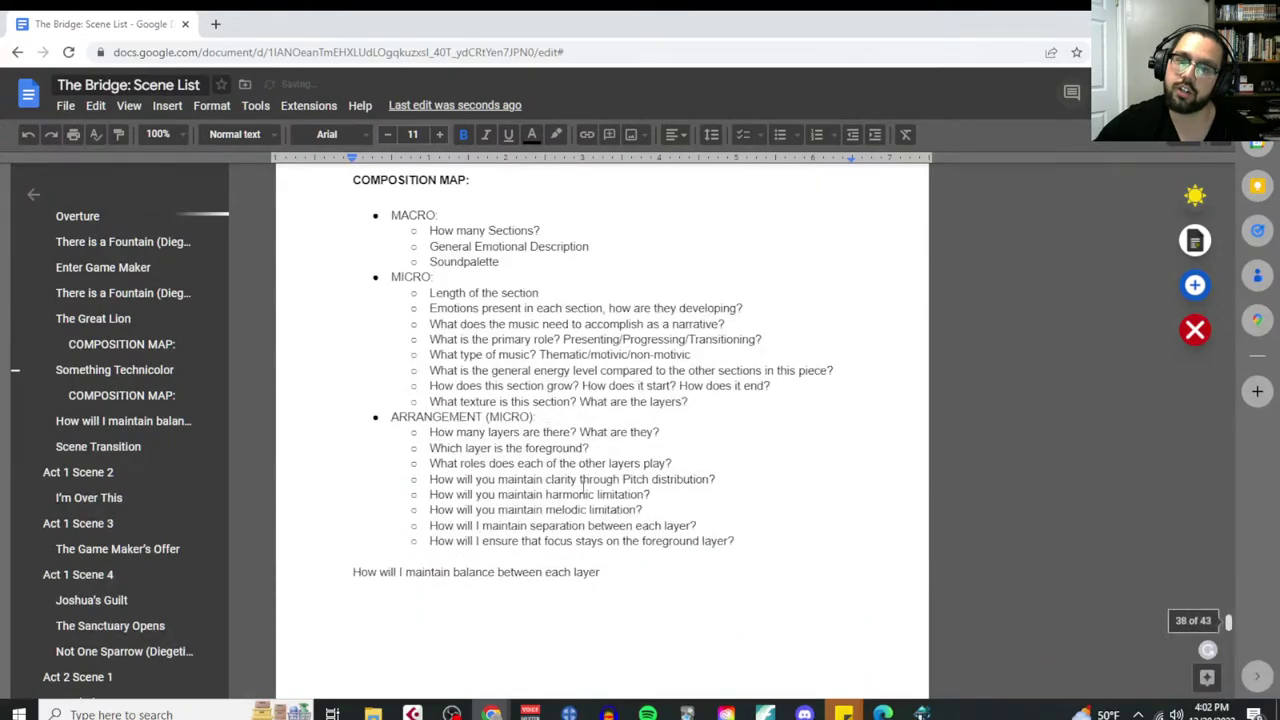
left_click_drag(390, 260, 748, 524)
key("ctrl+c")
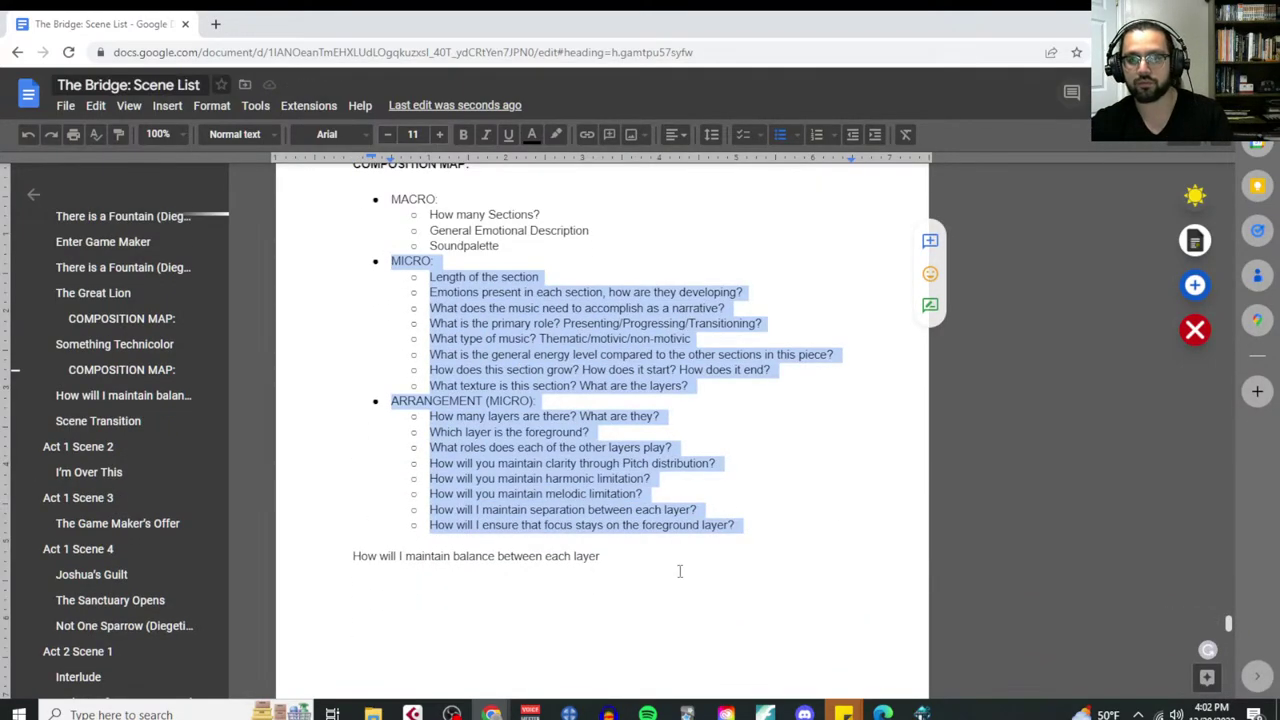
scroll(641, 570, "up", 15)
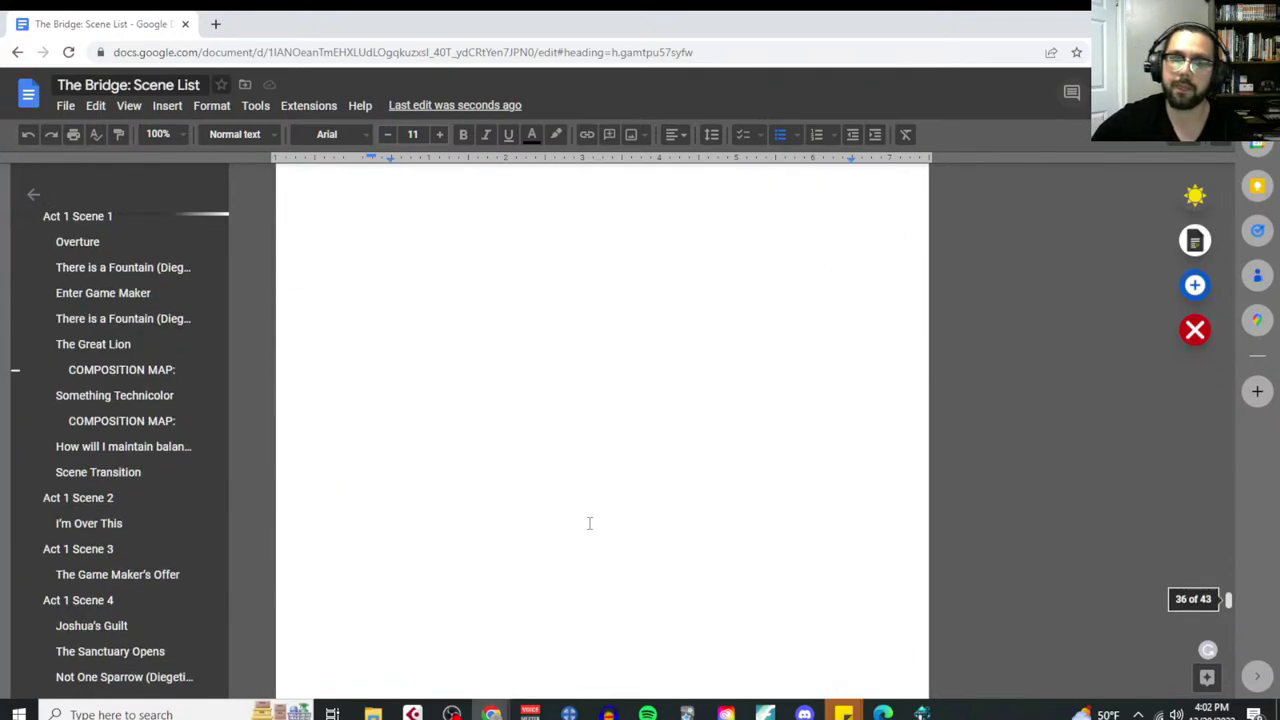
scroll(589, 523, "up", 10)
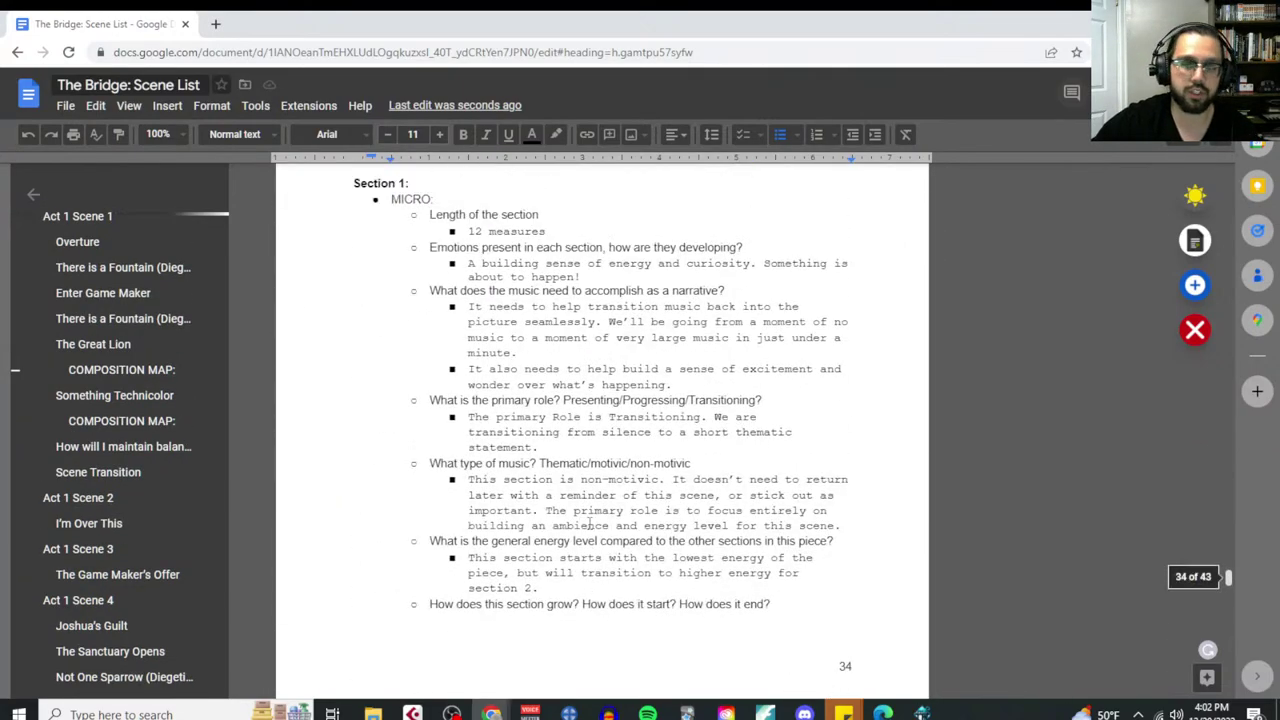
scroll(589, 523, "down", 12)
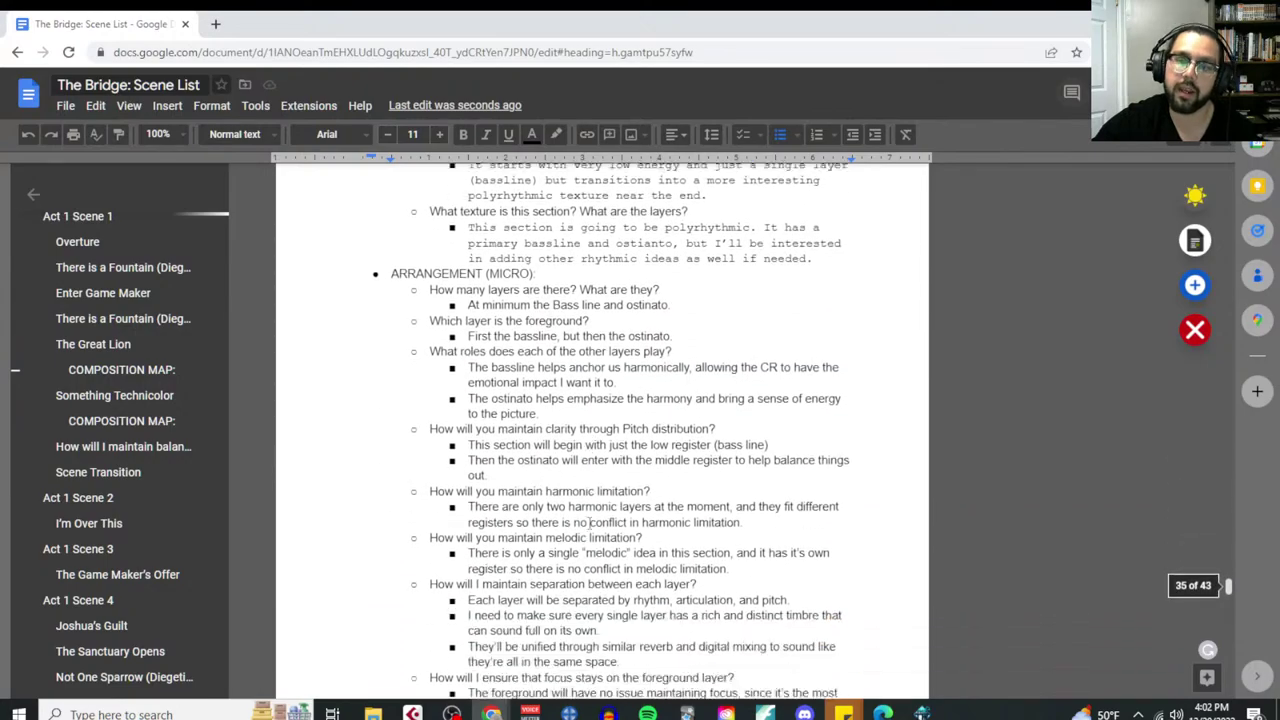
scroll(582, 517, "down", 4)
left_click(380, 314)
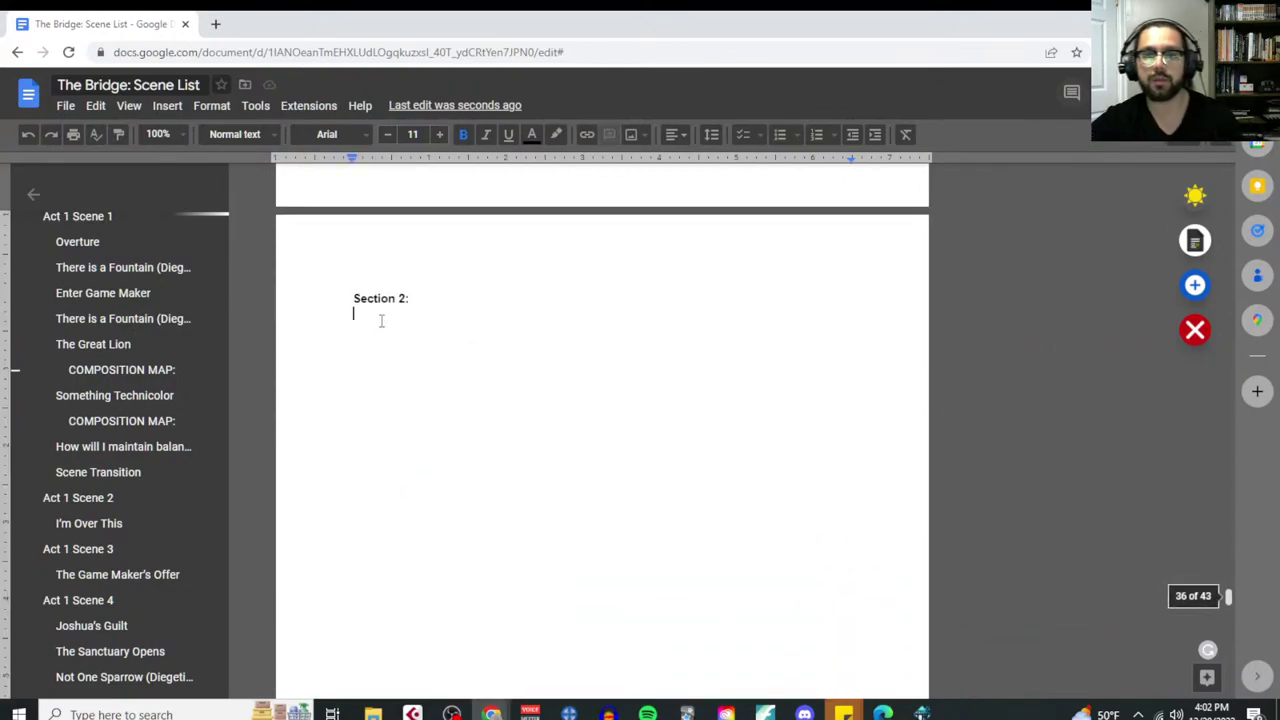
key("ctrl+v")
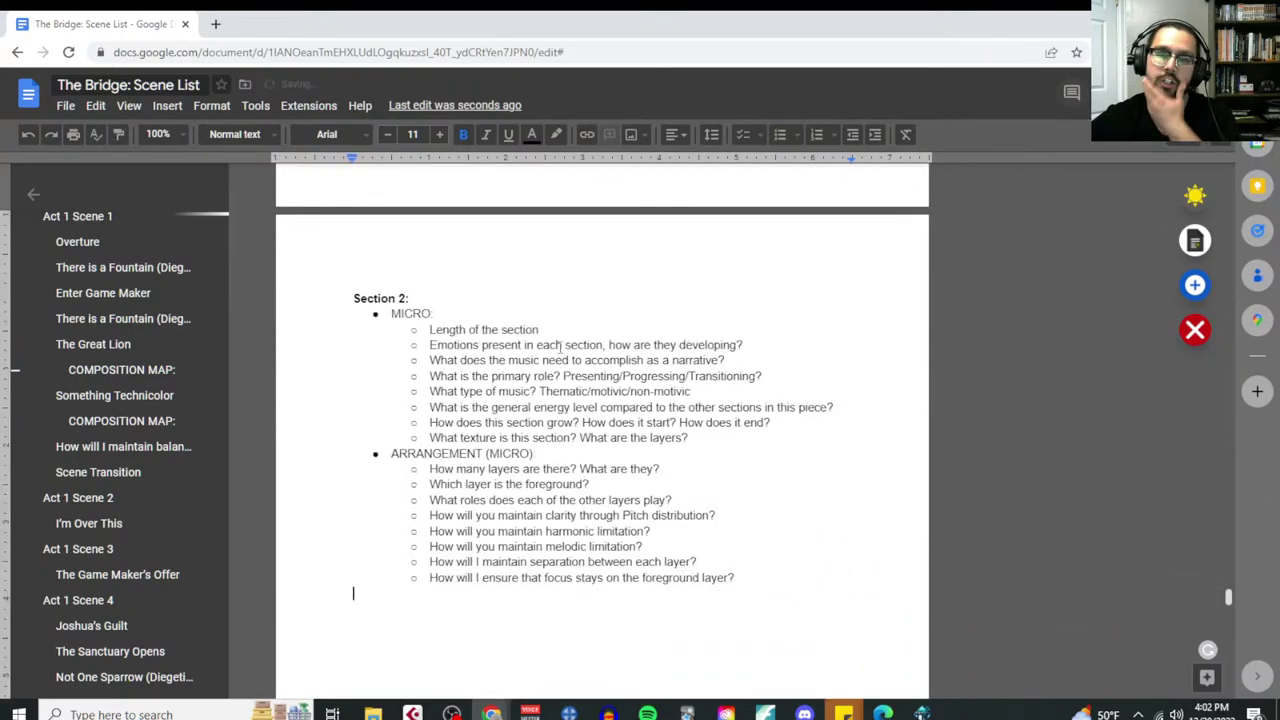
Add an empty sub-bullet under "Length of the section" in Section 2's MICRO list
left_click(557, 330)
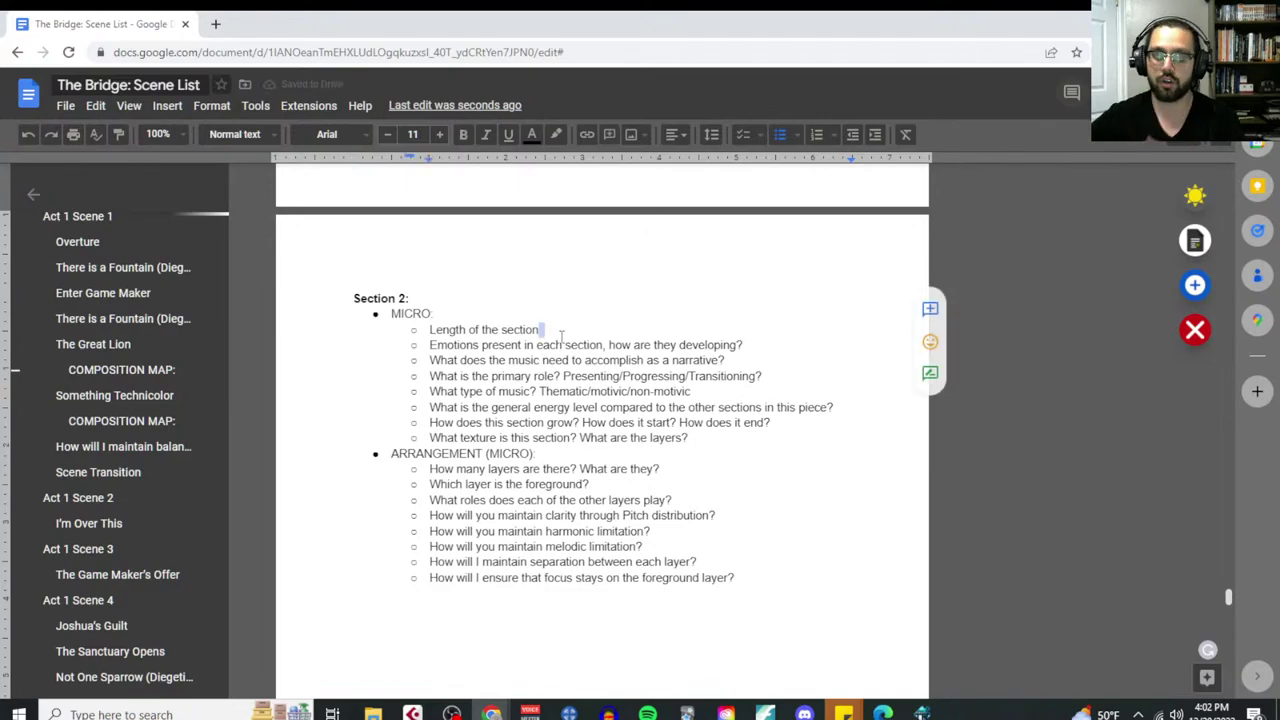
key("Return")
key("Tab")
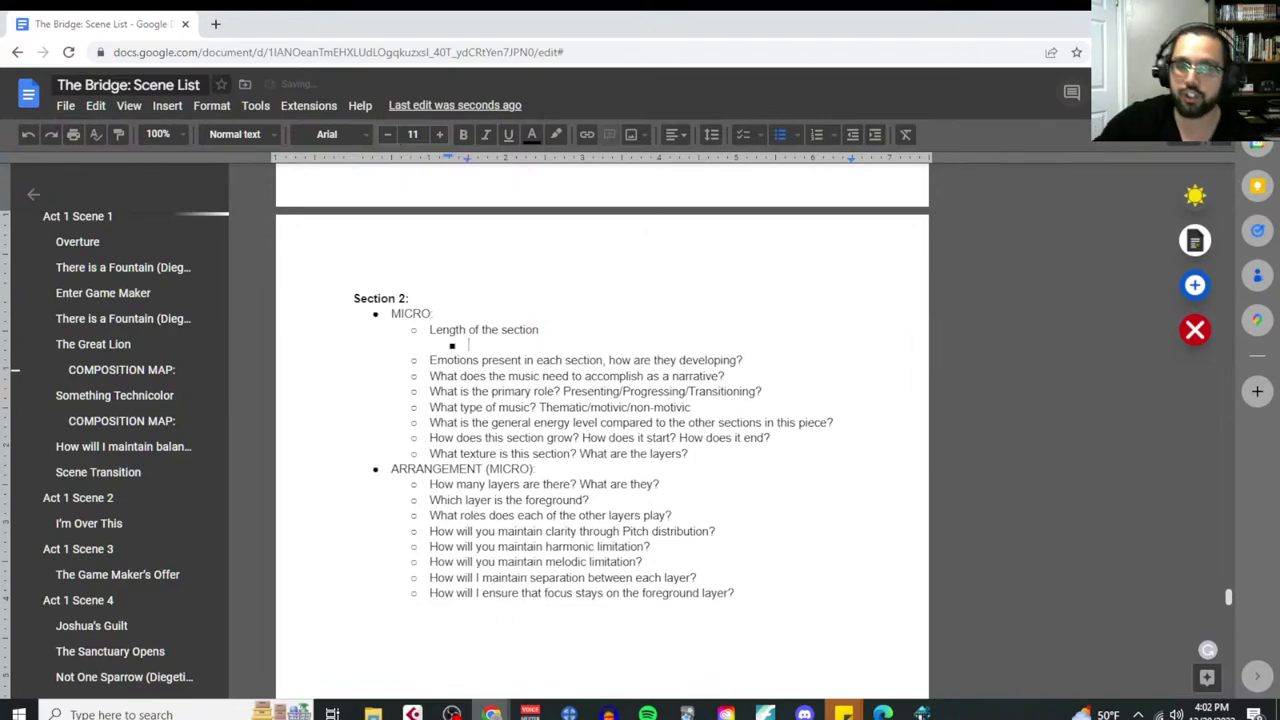
Switch to Cubase and examine The Great Lion's melody in the Key Editor from bar 51 to bar 59 for the section's length
key("alt+Tab")
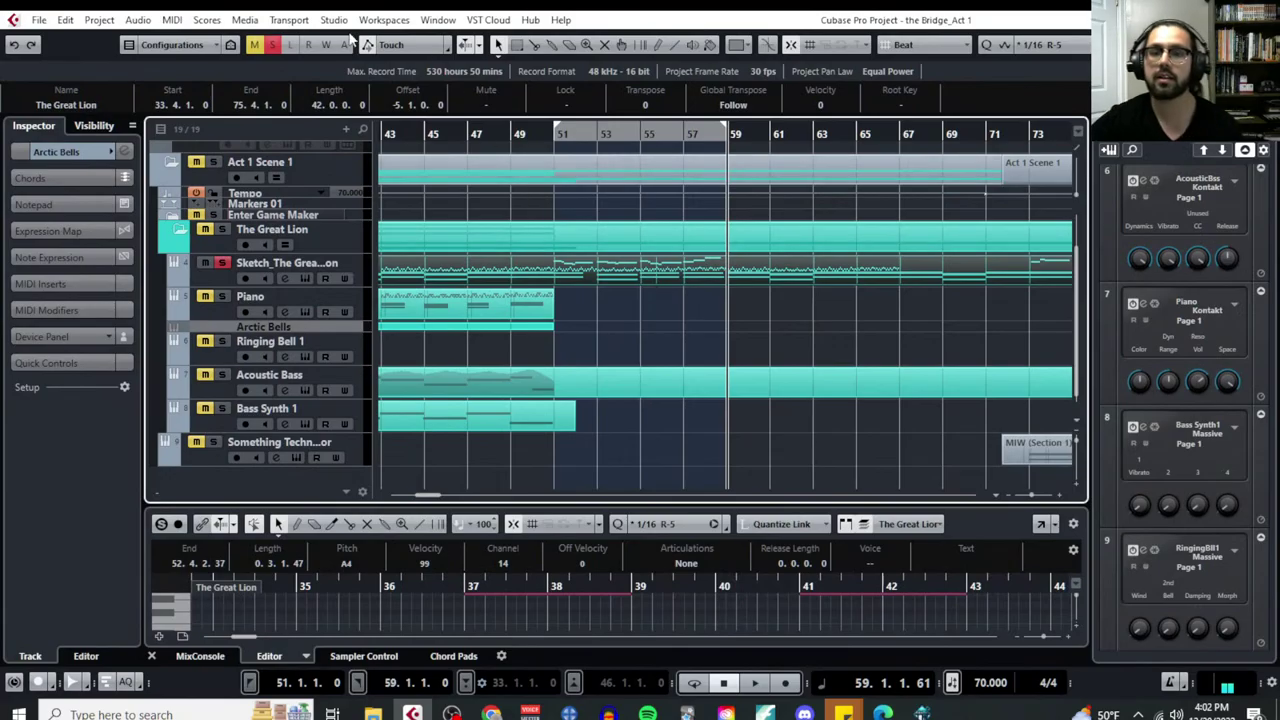
left_click(172, 19)
left_click(190, 37)
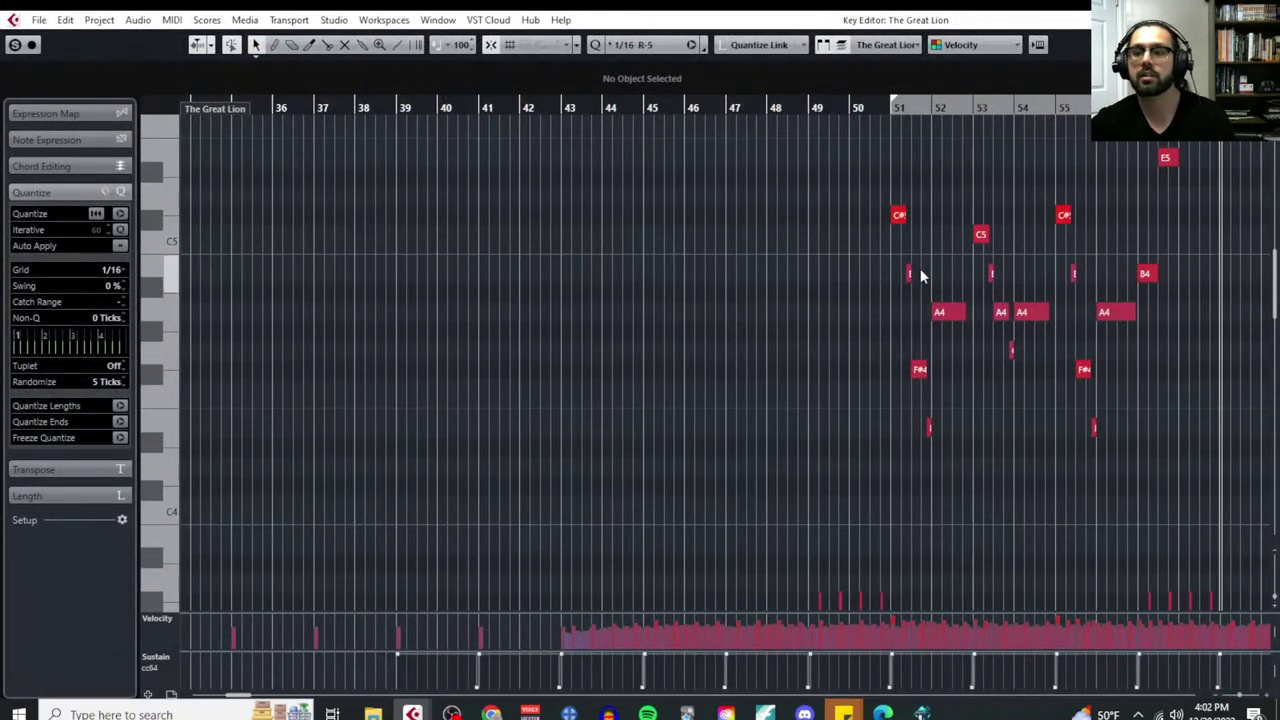
scroll(870, 291, "up", 5)
scroll(700, 200, "right", 5)
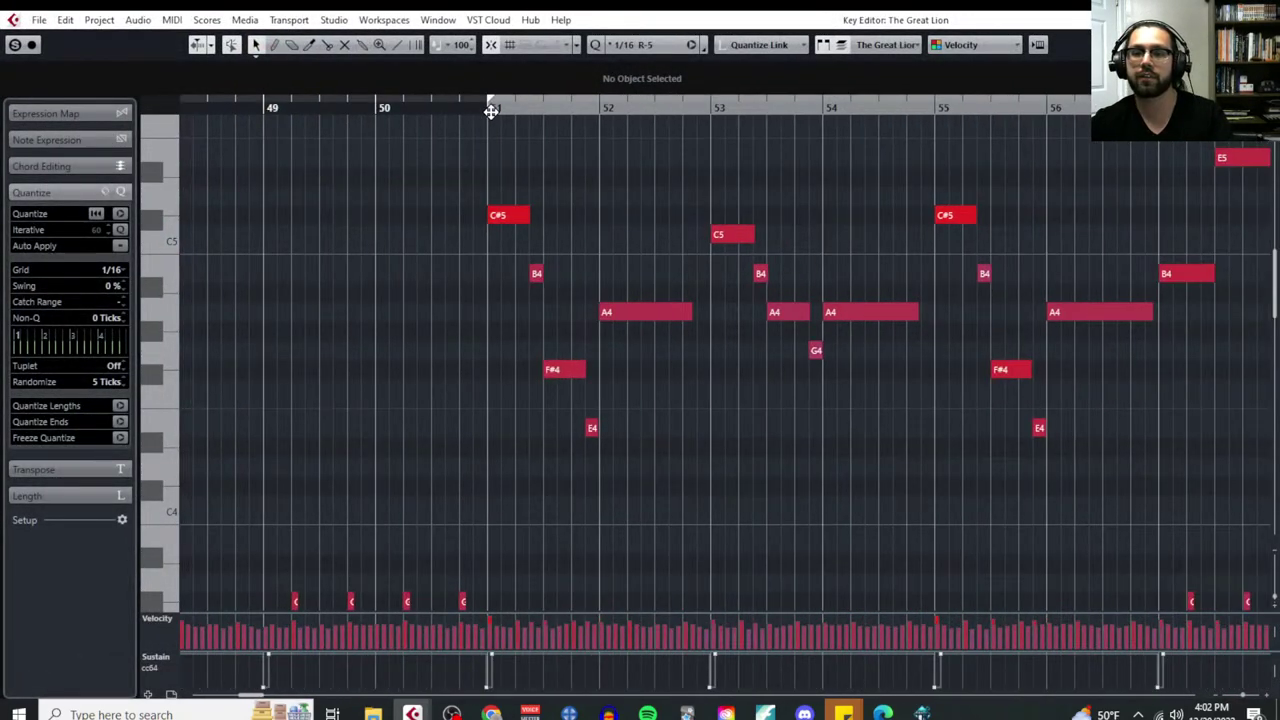
scroll(614, 274, "right", 4)
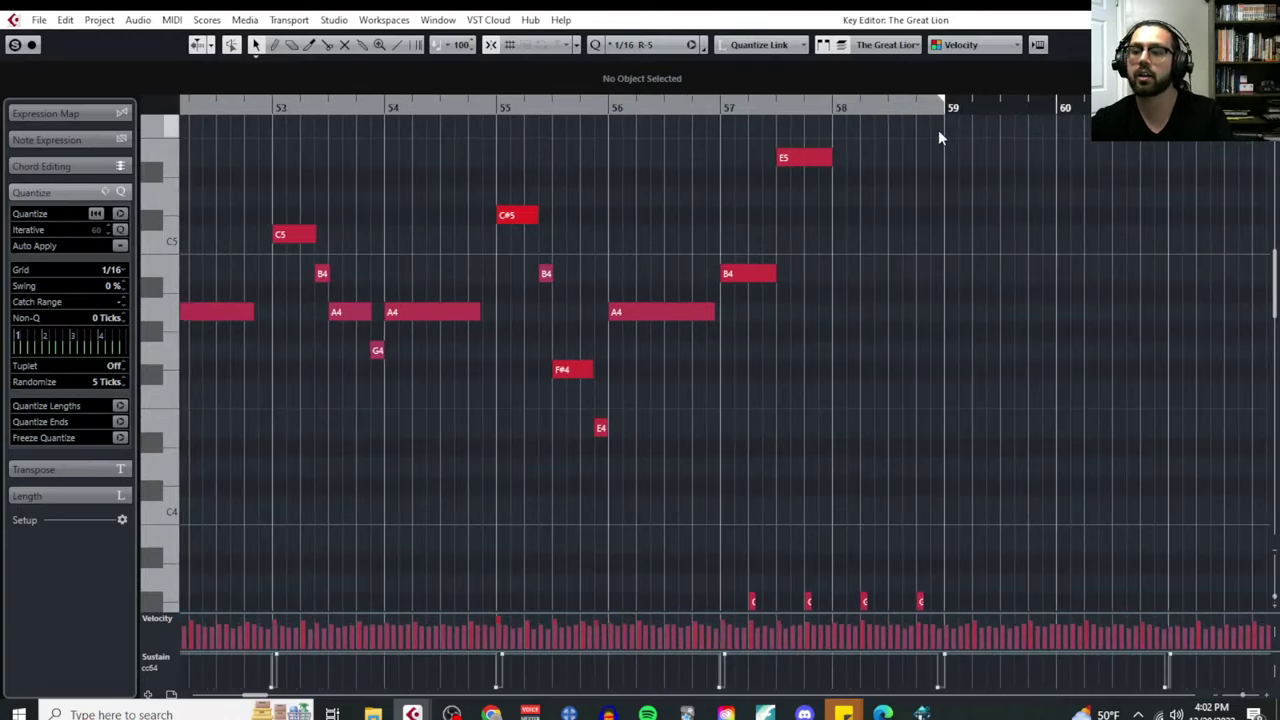
scroll(896, 254, "up", 5)
scroll(851, 343, "down", 5)
scroll(851, 343, "left", 3)
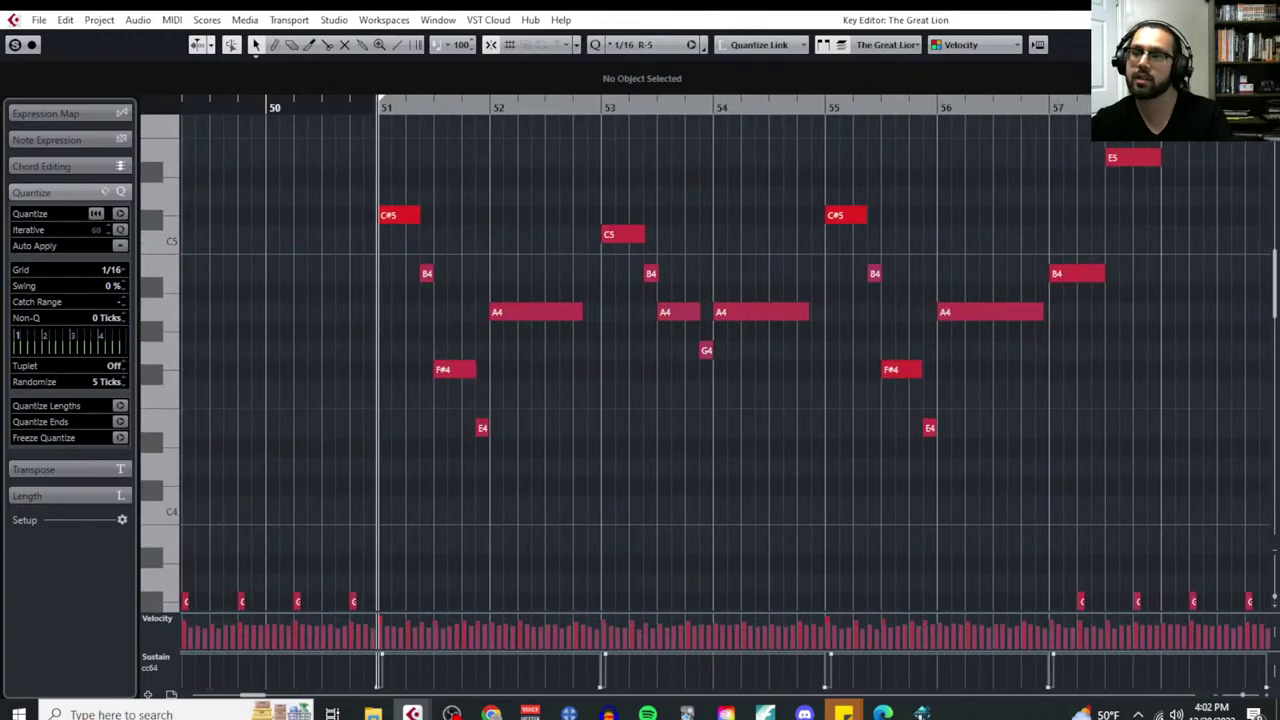
Return to the Google Docs scene list and enter "8 measures" as Section 2's length
mouse_move(491, 713)
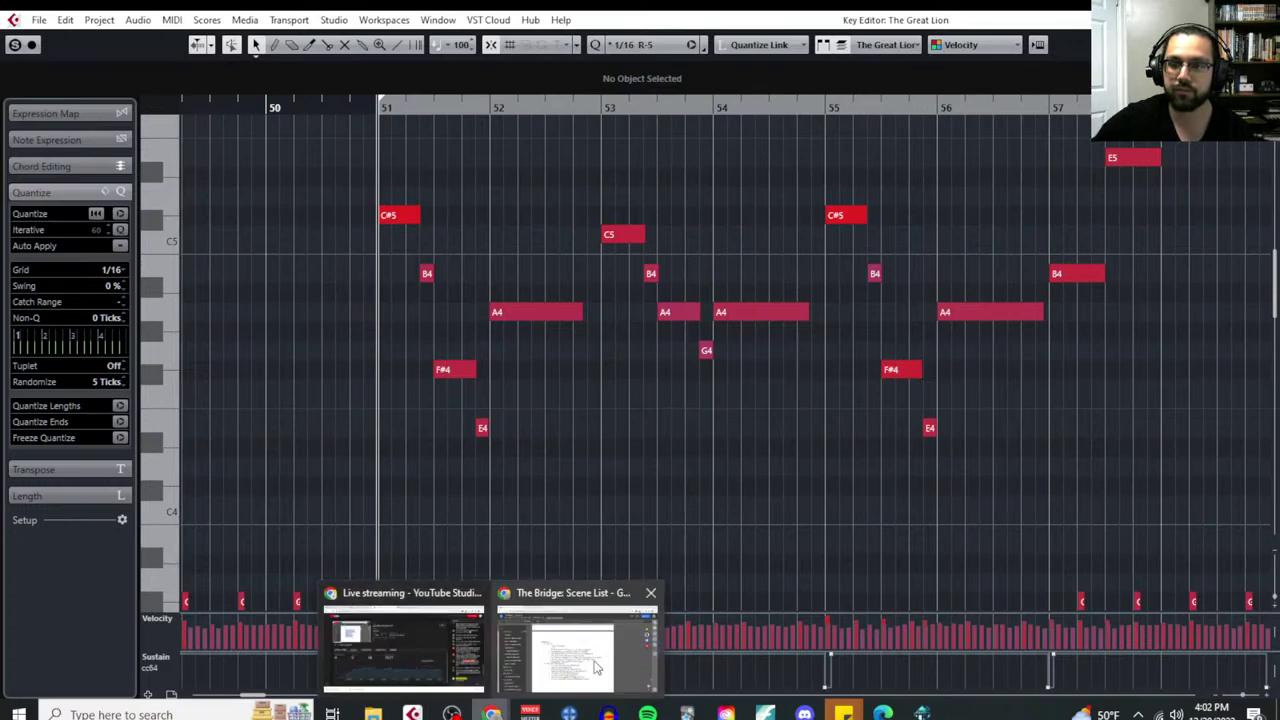
left_click(590, 610)
type("8 m")
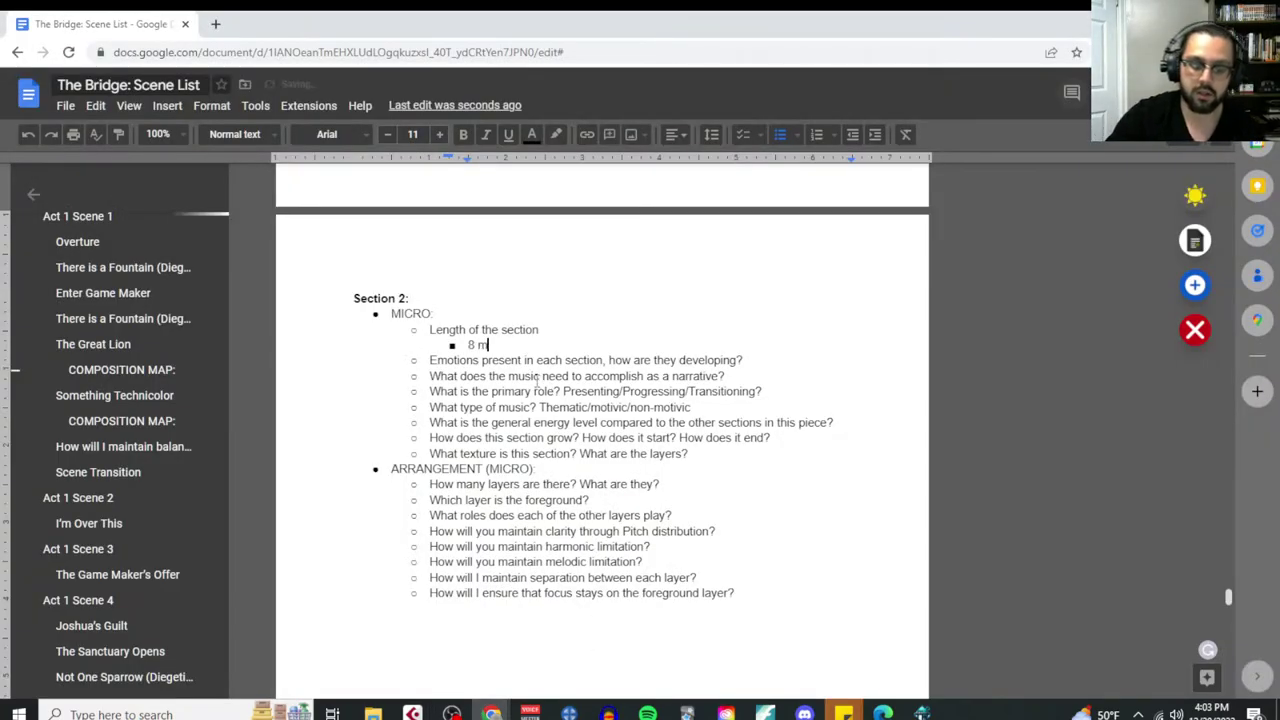
type("easures")
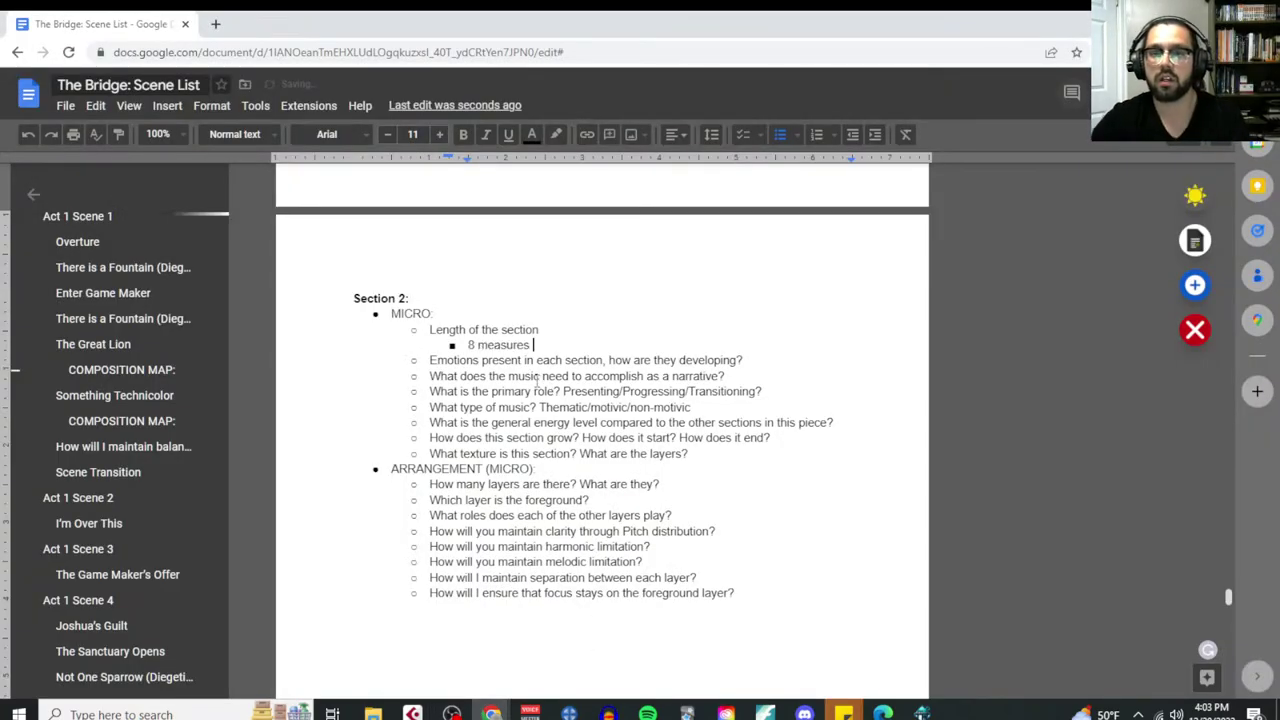
Answer Section 2's emotions question in a sub-bullet with "I want a sense of awe, something wondrous and fantasy like."
left_click(744, 360)
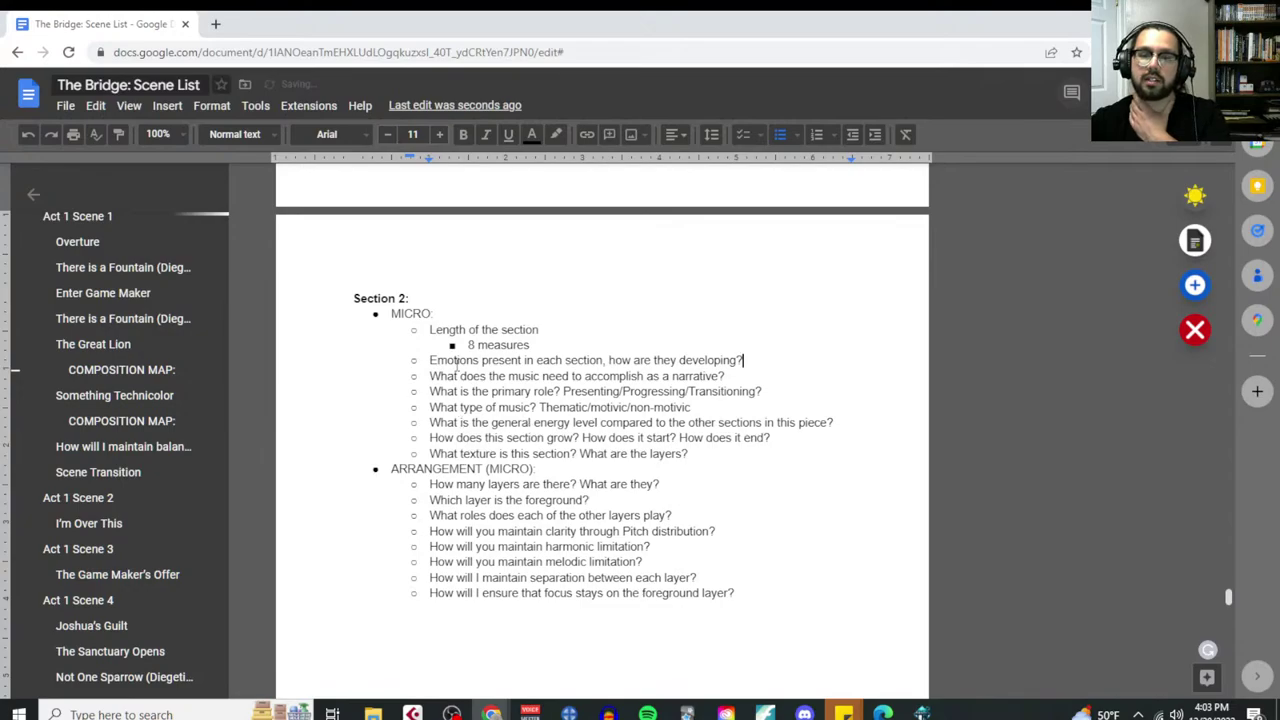
key("Return")
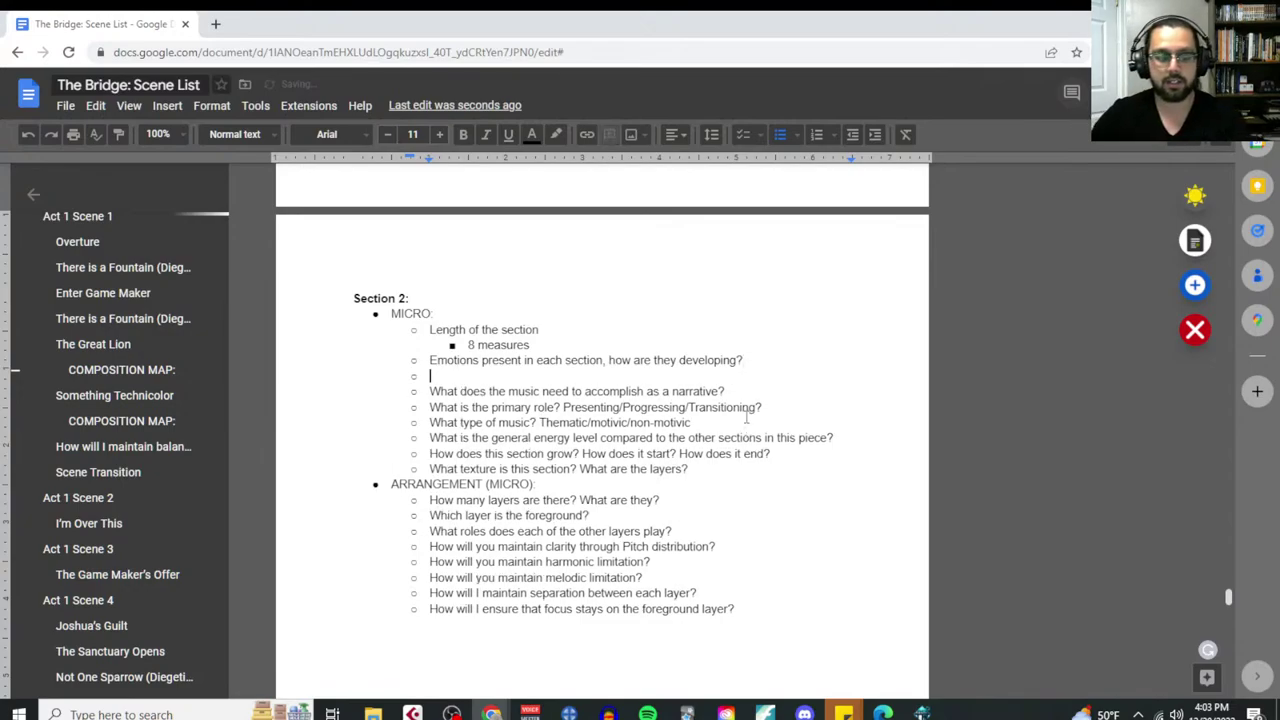
key("Tab")
type("I want a sense of")
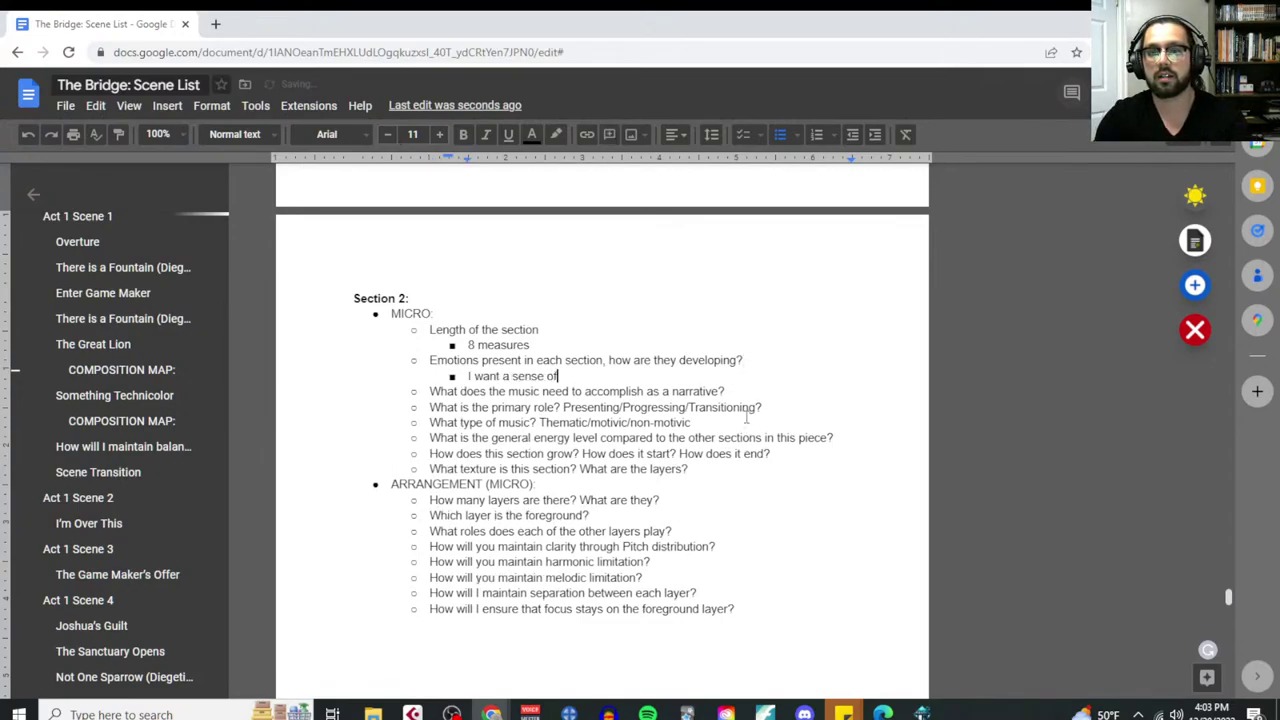
type(" awe, something")
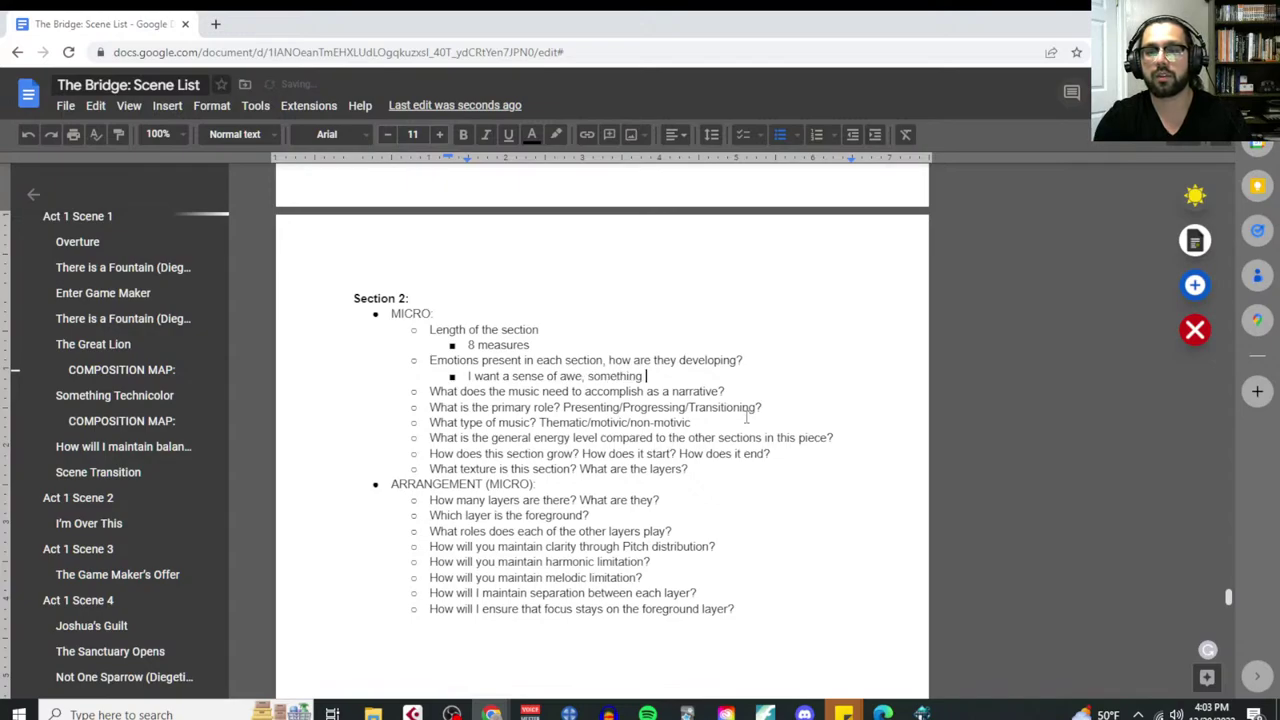
type(" wondrous and fant")
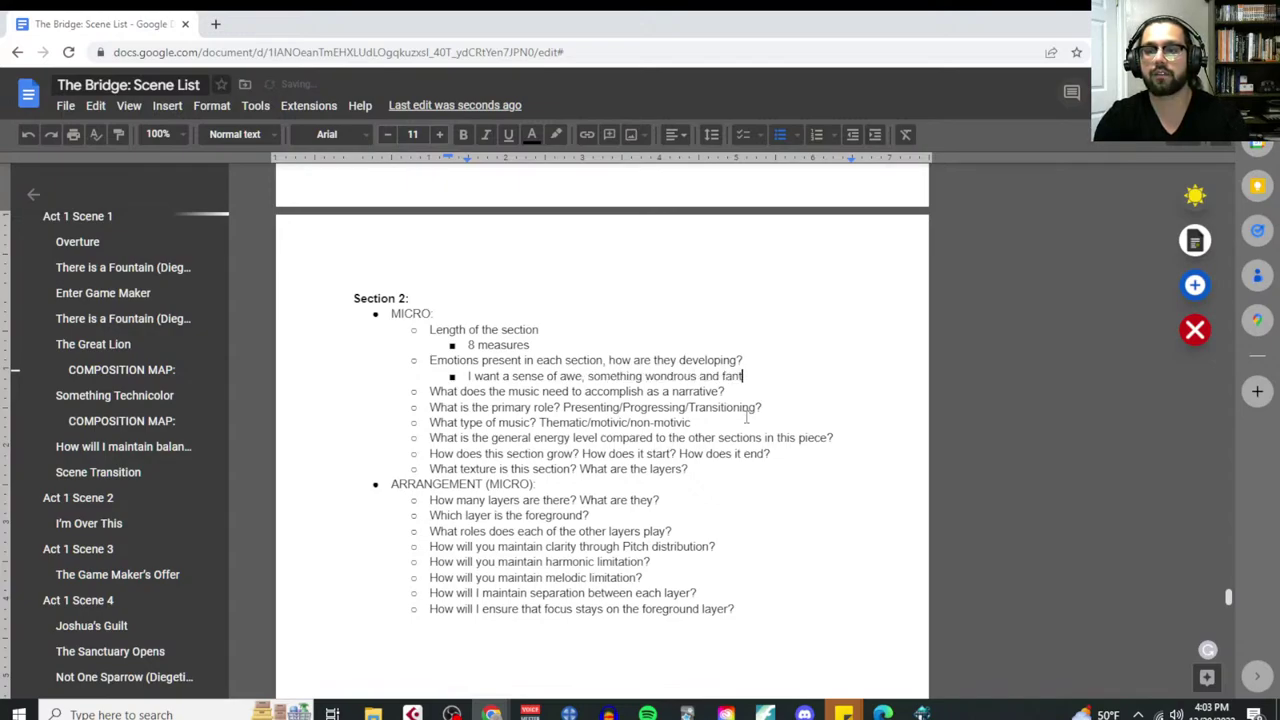
type("asy like  I")
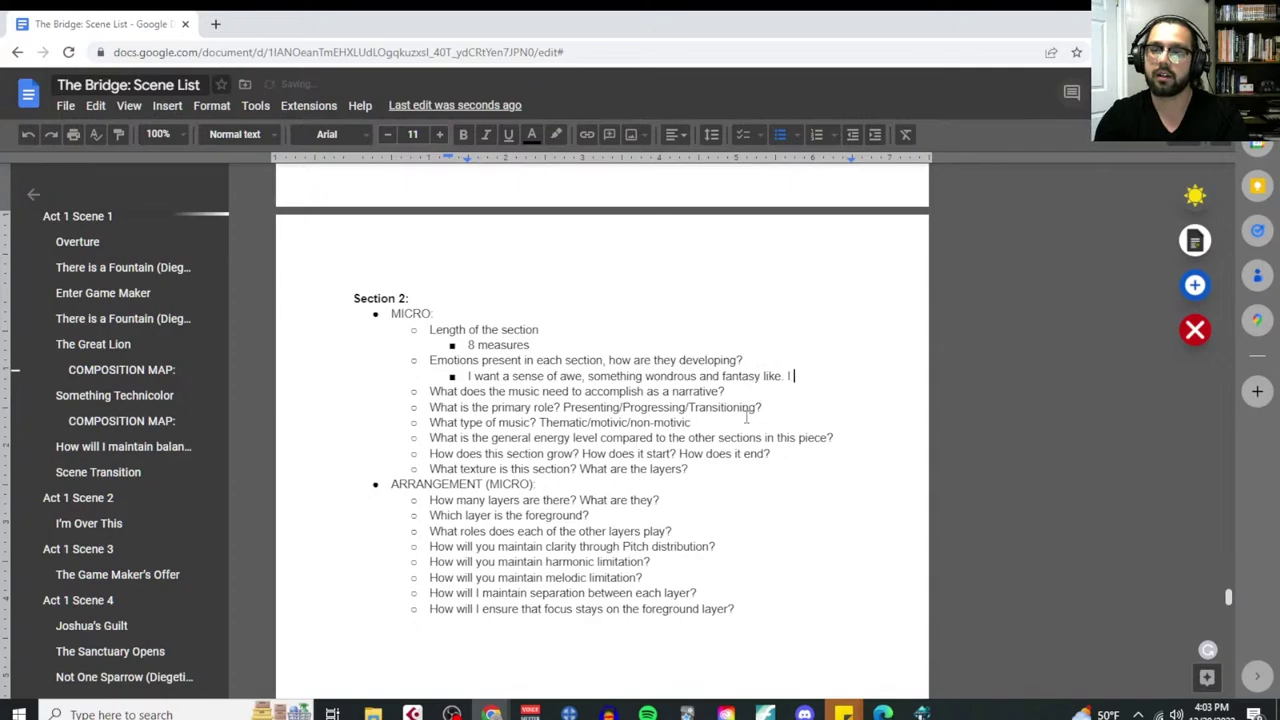
Extend the emotions answer with "I want to cause some goosebumps and then come back down, to make room for the dialogue."
type(" want to create")
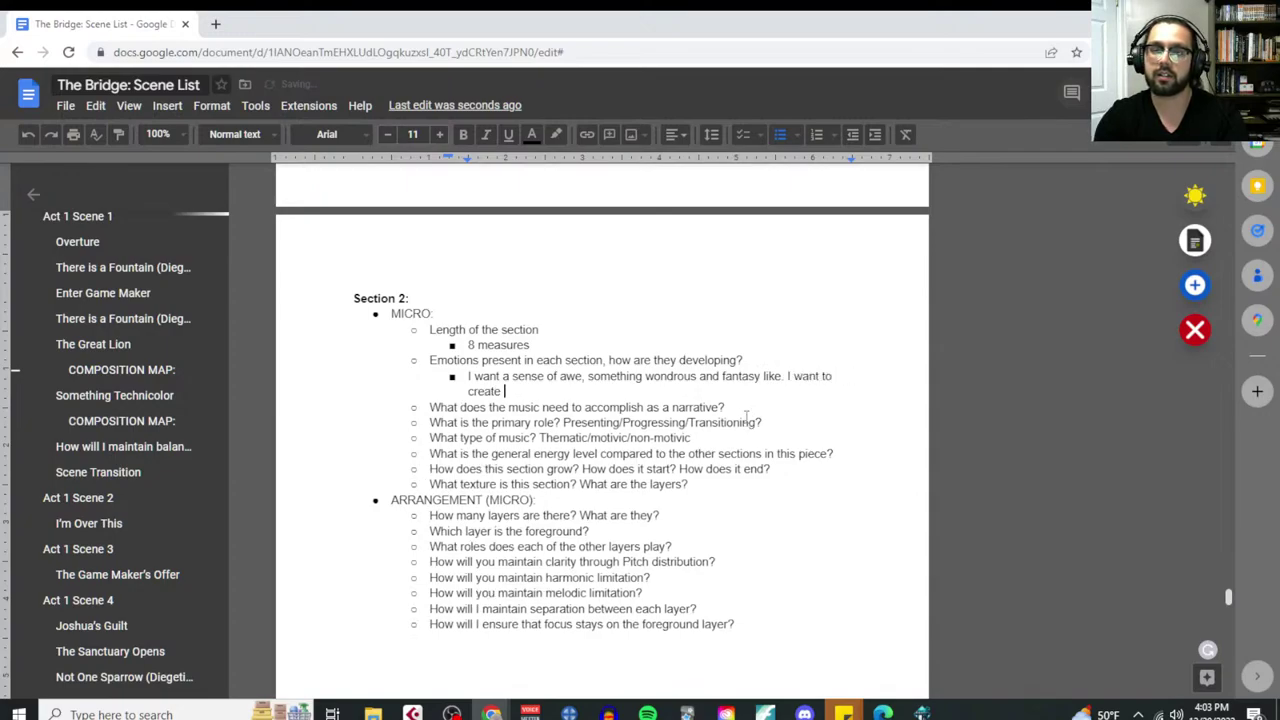
key("BackSpace")
key("BackSpace")
key("BackSpace")
key("BackSpace")
key("BackSpace")
key("BackSpace")
key("BackSpace")
type("cause so")
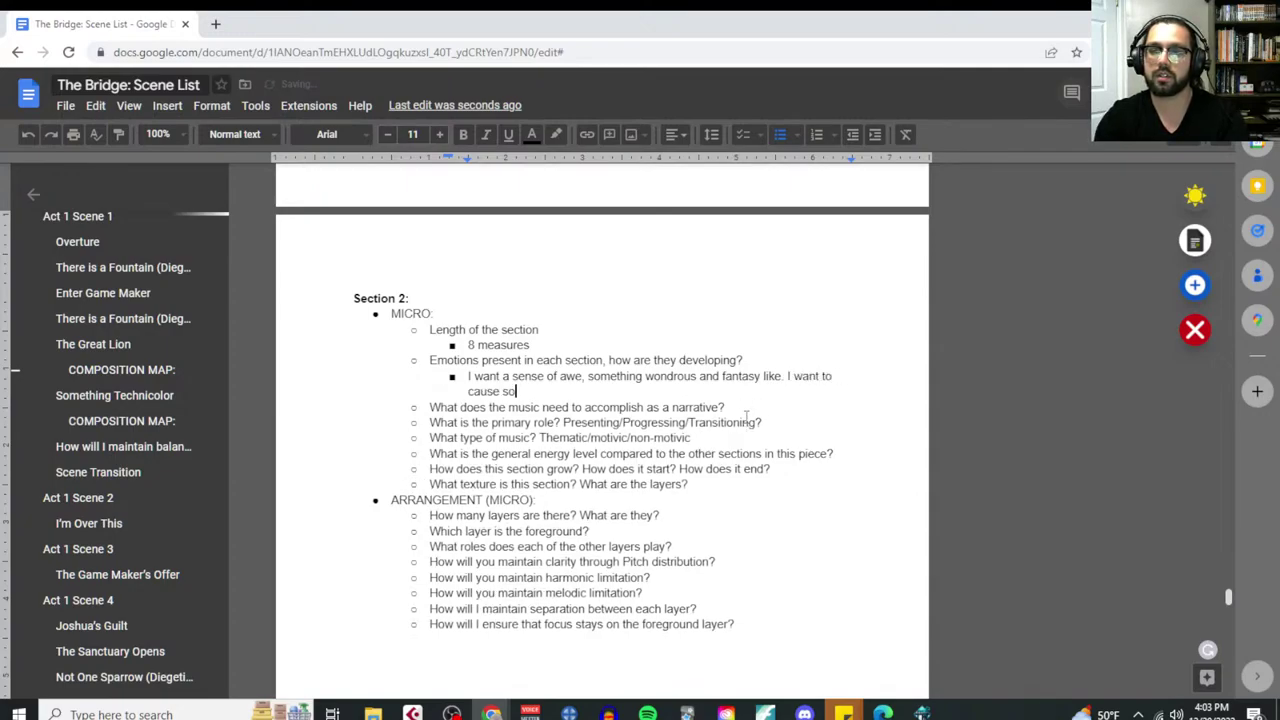
type("me goosebu")
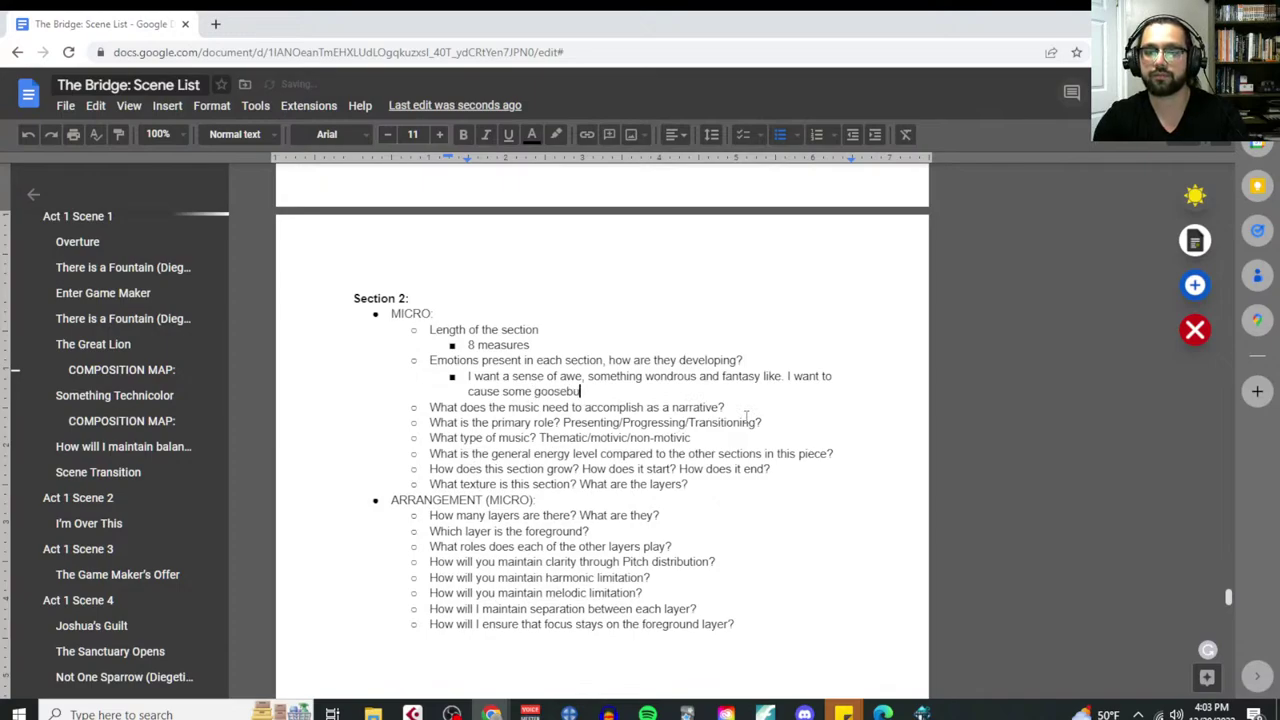
type("mps an")
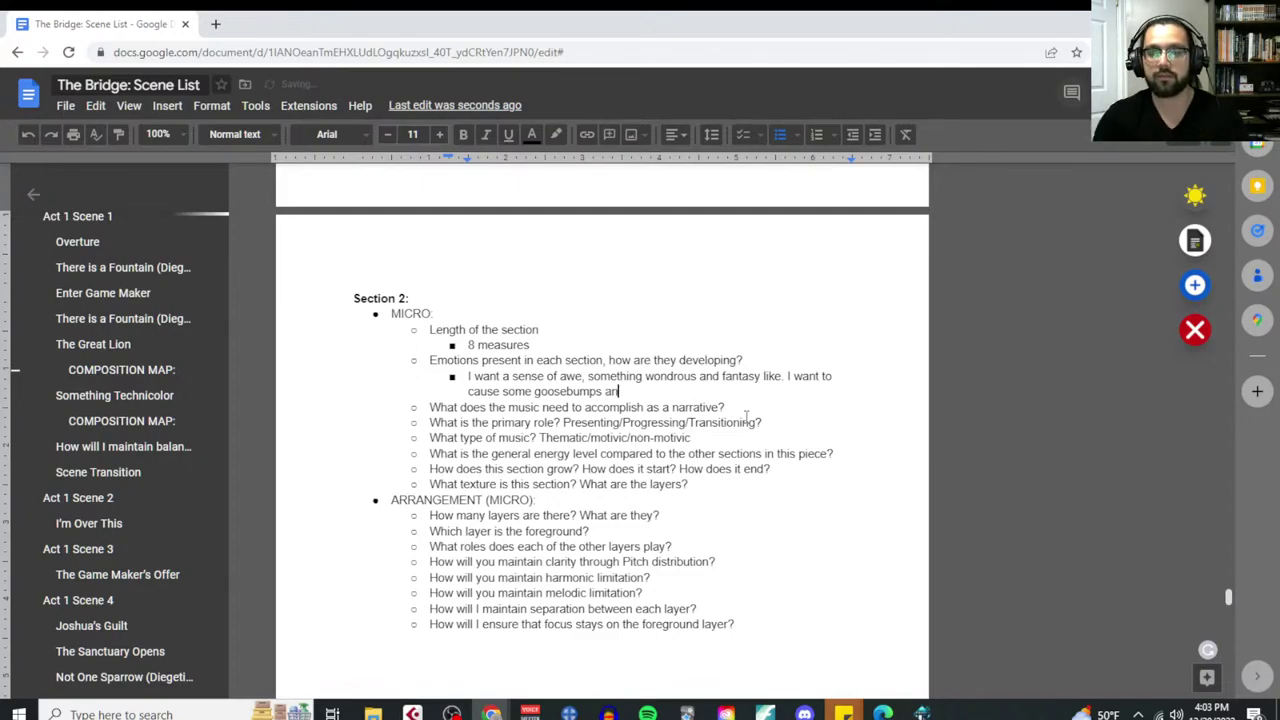
type("d then come back down")
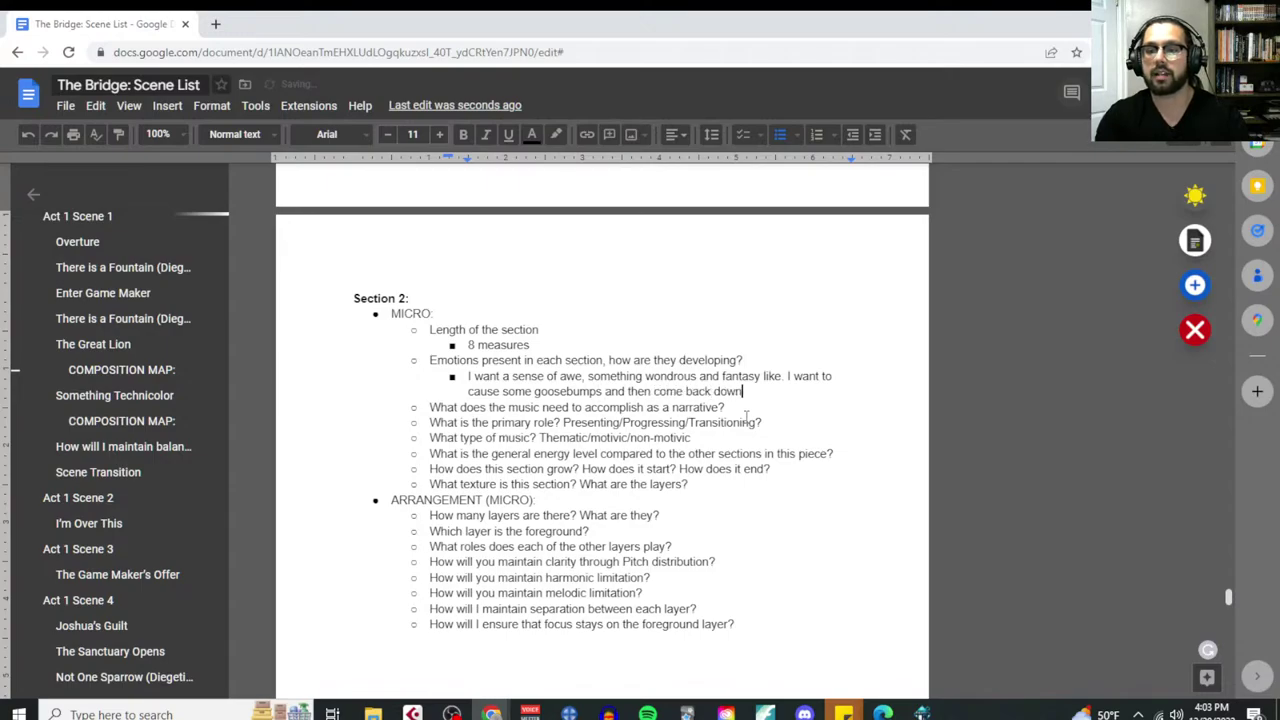
type(", to make room for the")
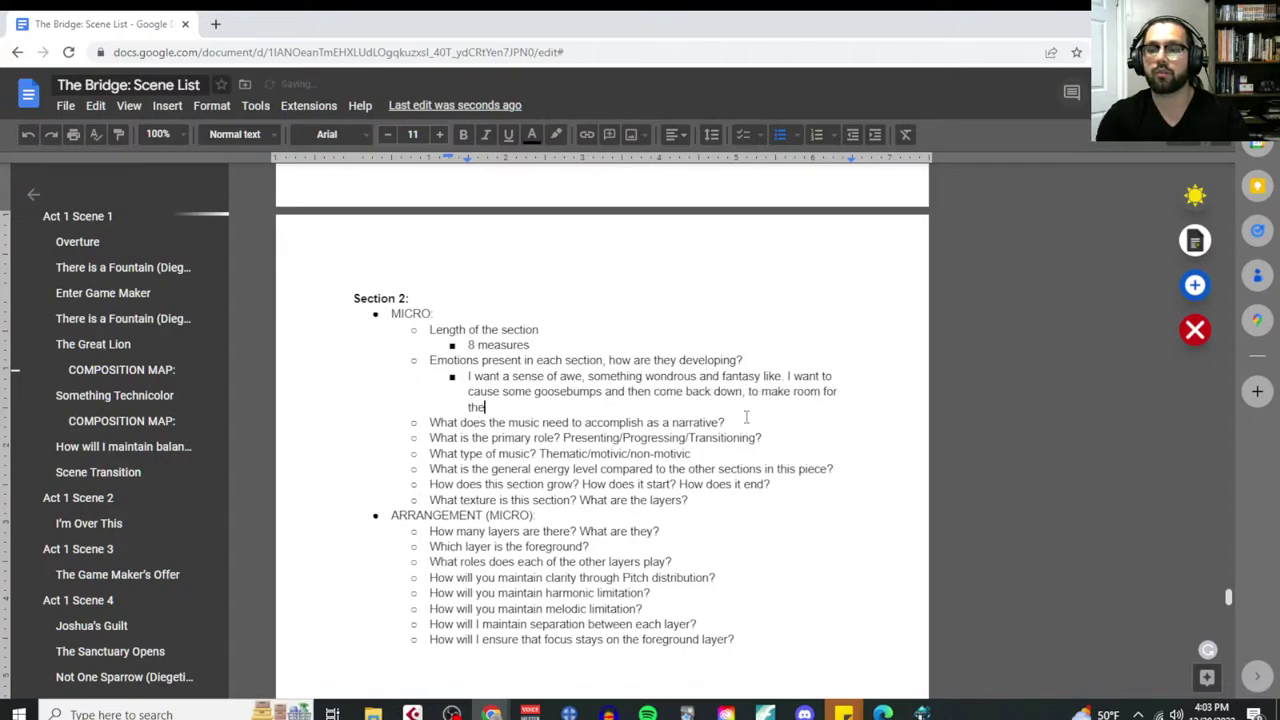
type(" dialogue.")
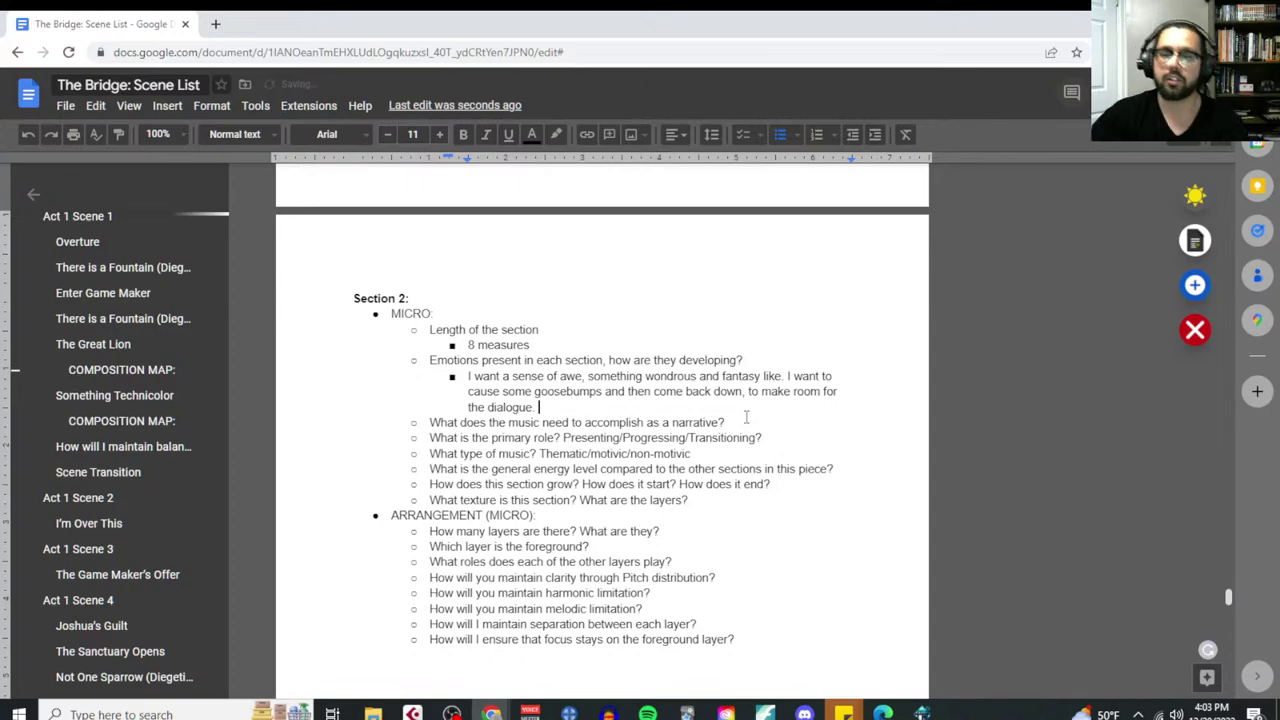
Review the Section 1 composition map answers and The Great Lion's spotting table for responsibilities, texture and approximate length
scroll(770, 490, "up", 5)
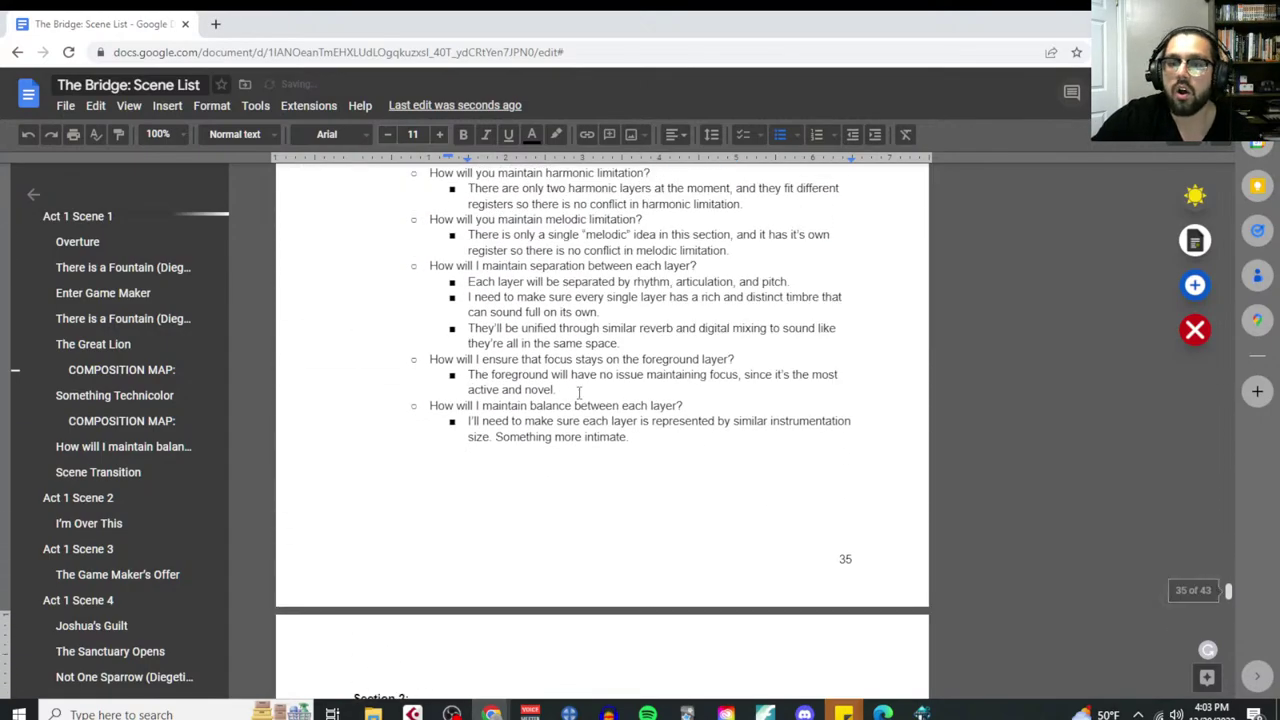
scroll(578, 392, "up", 1)
scroll(588, 418, "up", 12)
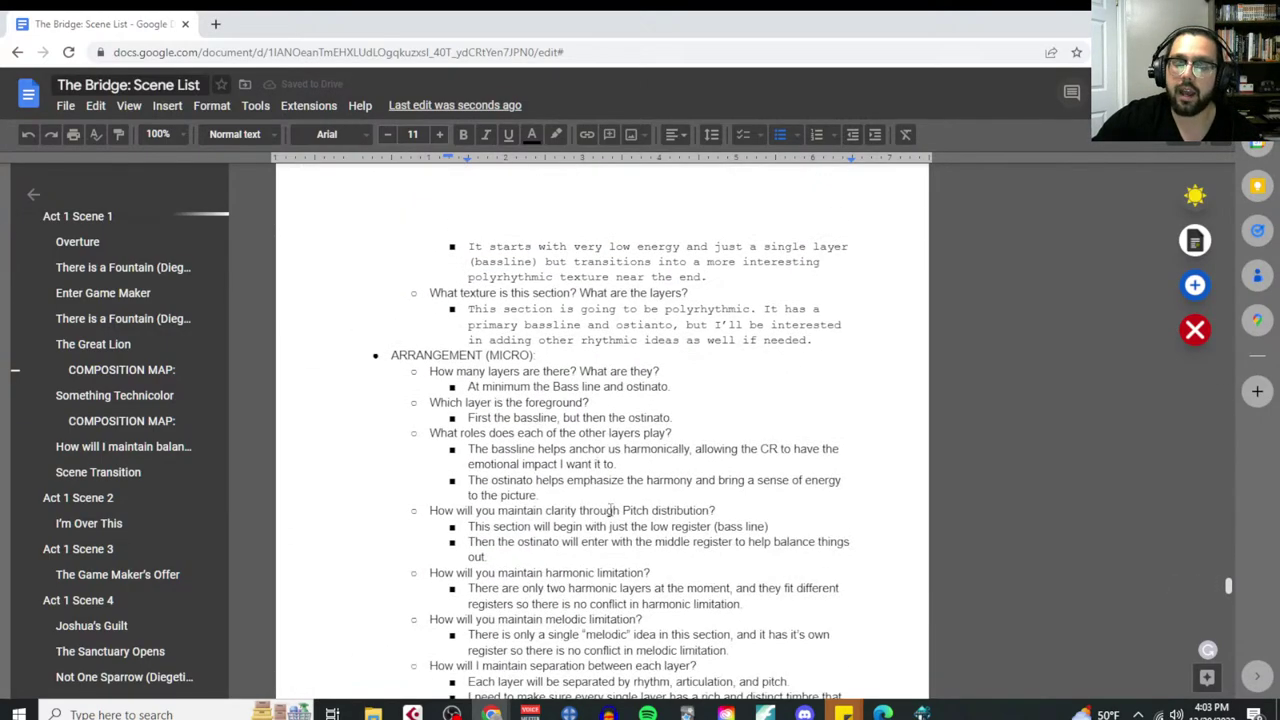
scroll(617, 525, "down", 3)
scroll(605, 530, "up", 5)
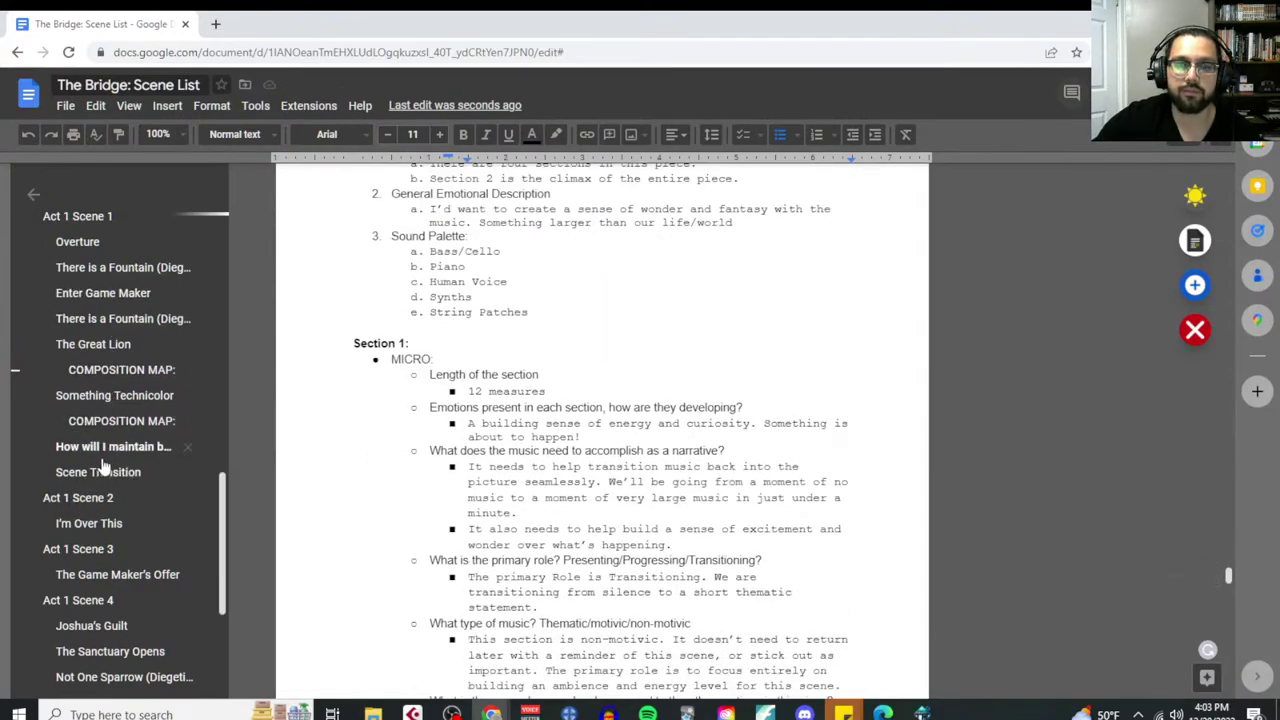
left_click(100, 345)
scroll(610, 410, "down", 3)
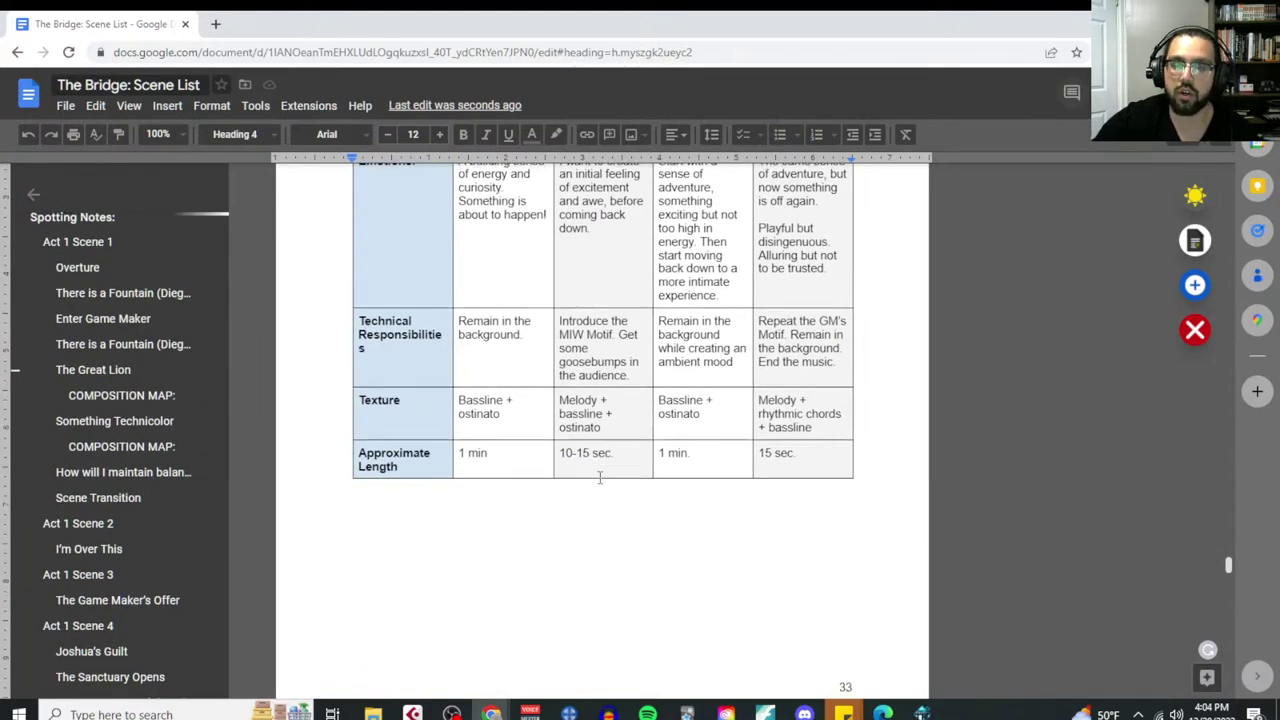
scroll(600, 477, "down", 2)
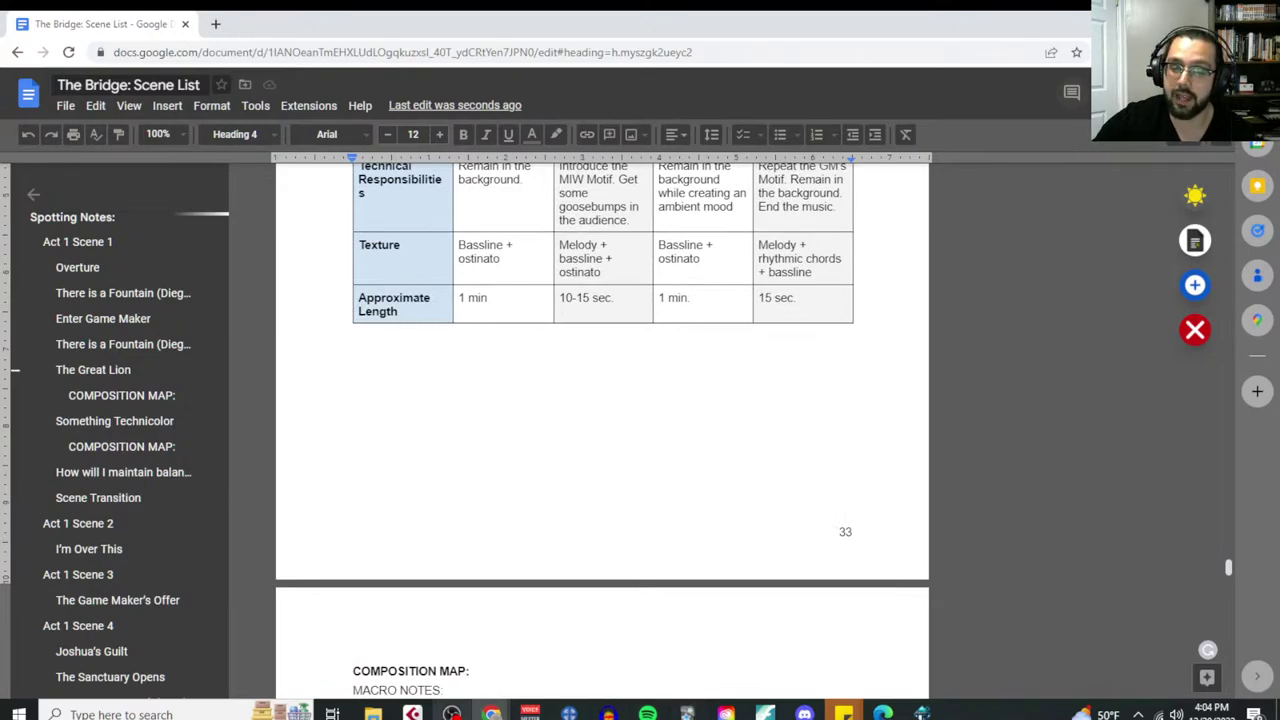
Check the Section 2 melody in Cubase's Key Editor, and return to the Google Docs scene list to review the Section 1 arrangement answers
mouse_move(412, 713)
left_click(531, 651)
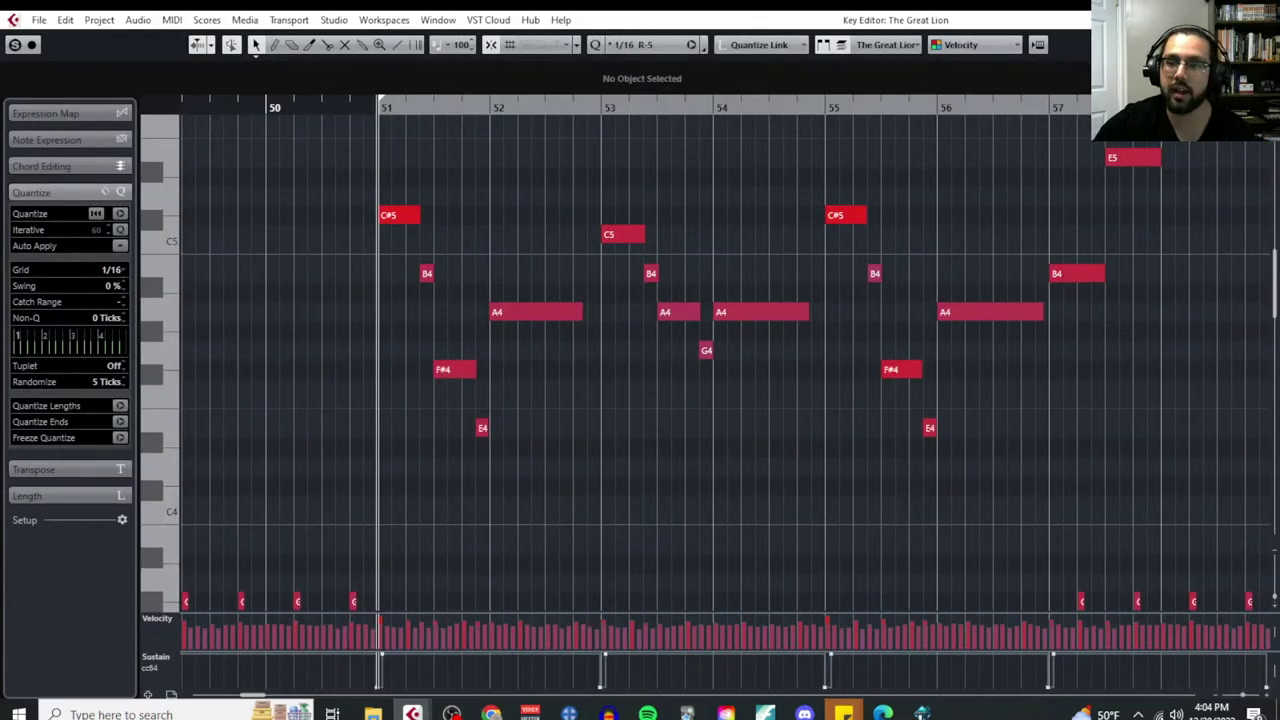
mouse_move(491, 713)
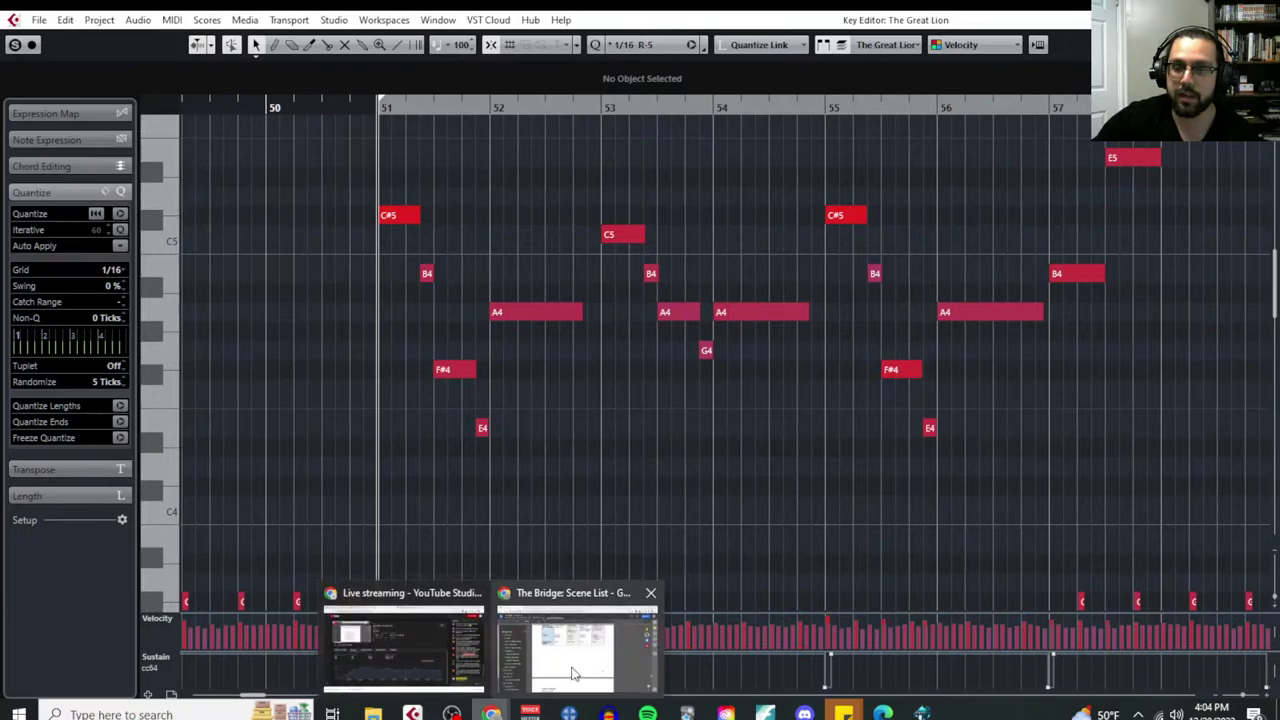
left_click(549, 622)
scroll(549, 619, "down", 12)
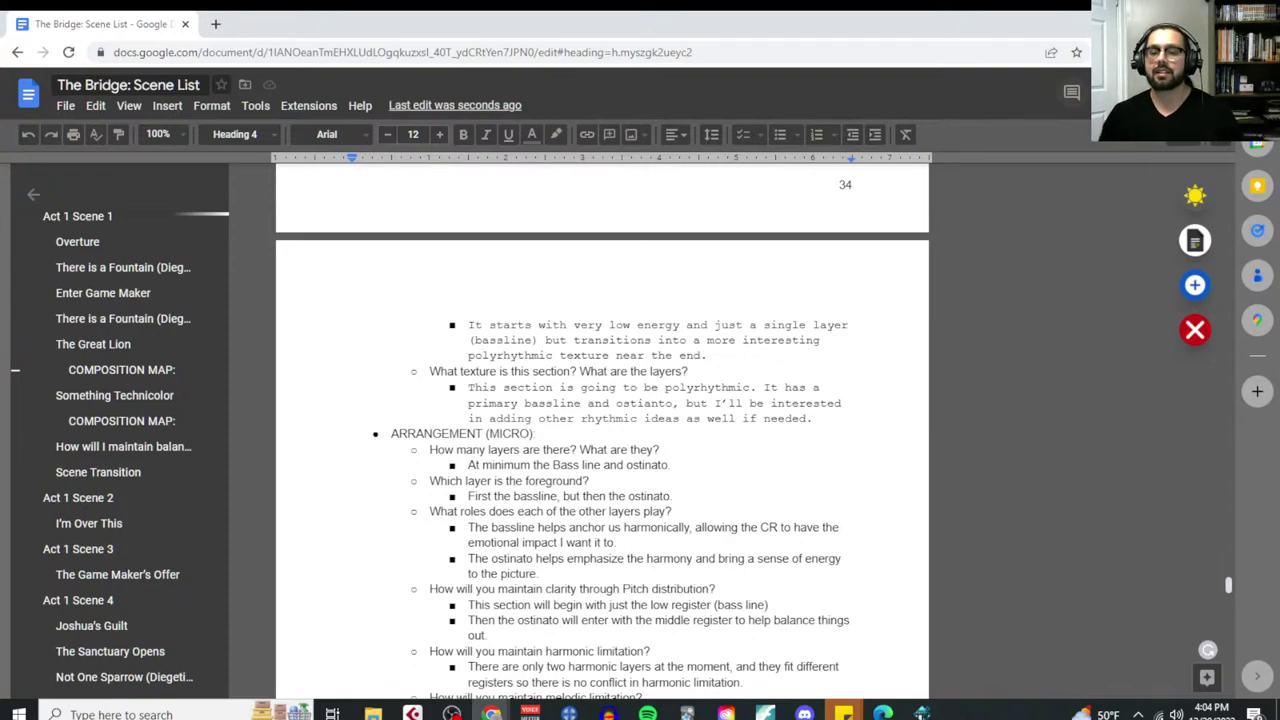
scroll(538, 522, "down", 8)
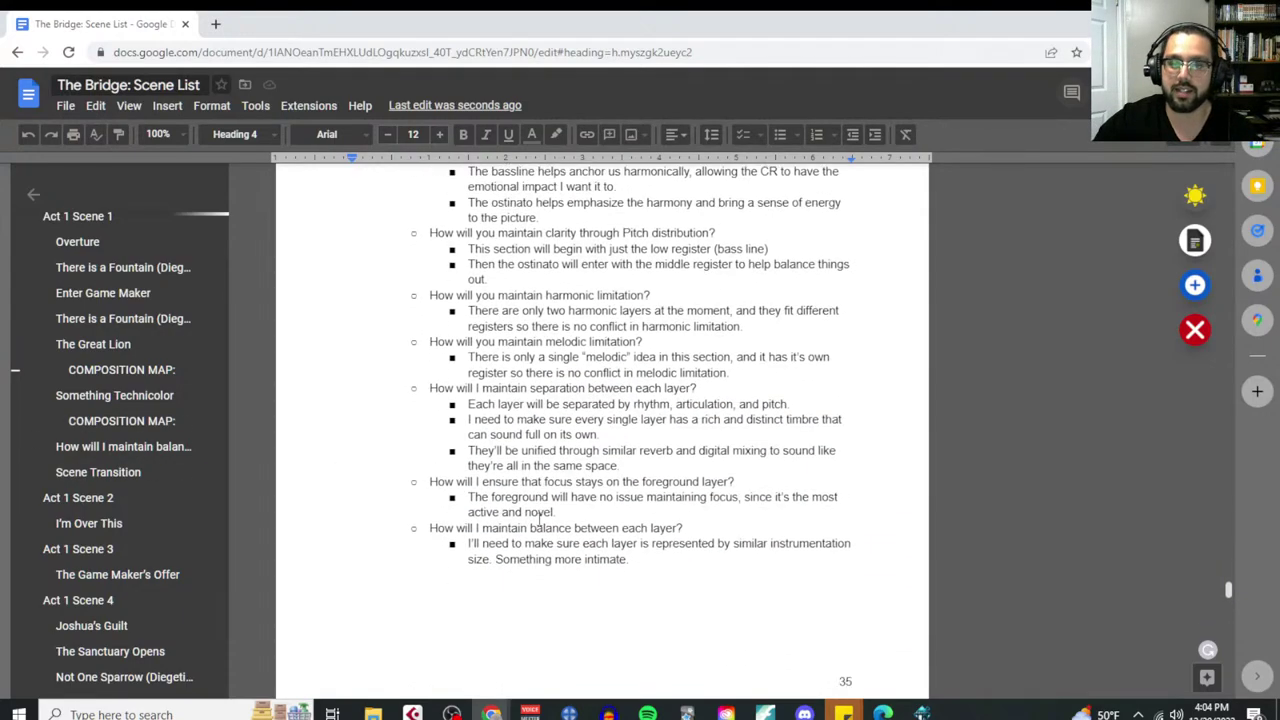
scroll(538, 522, "up", 4)
Answer Section 2's narrative question in a sub-bullet with "This moment is where the genre is finally established."
scroll(545, 530, "down", 7)
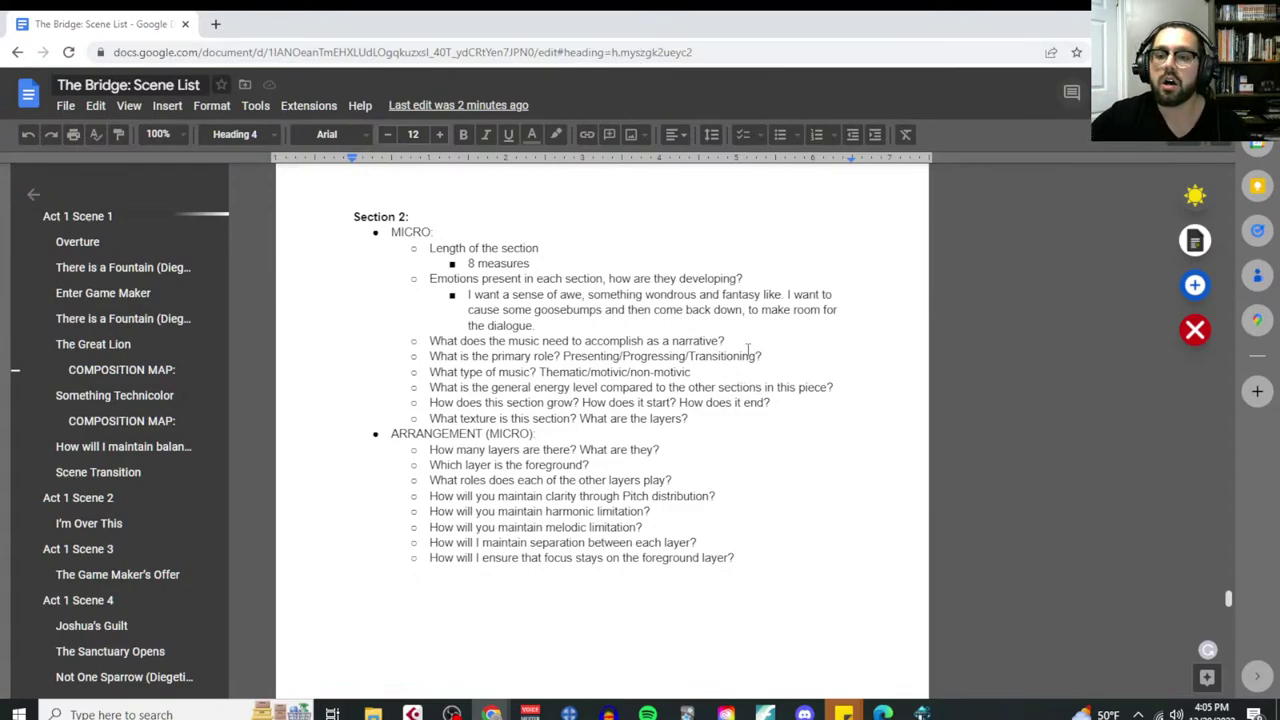
left_click(748, 345)
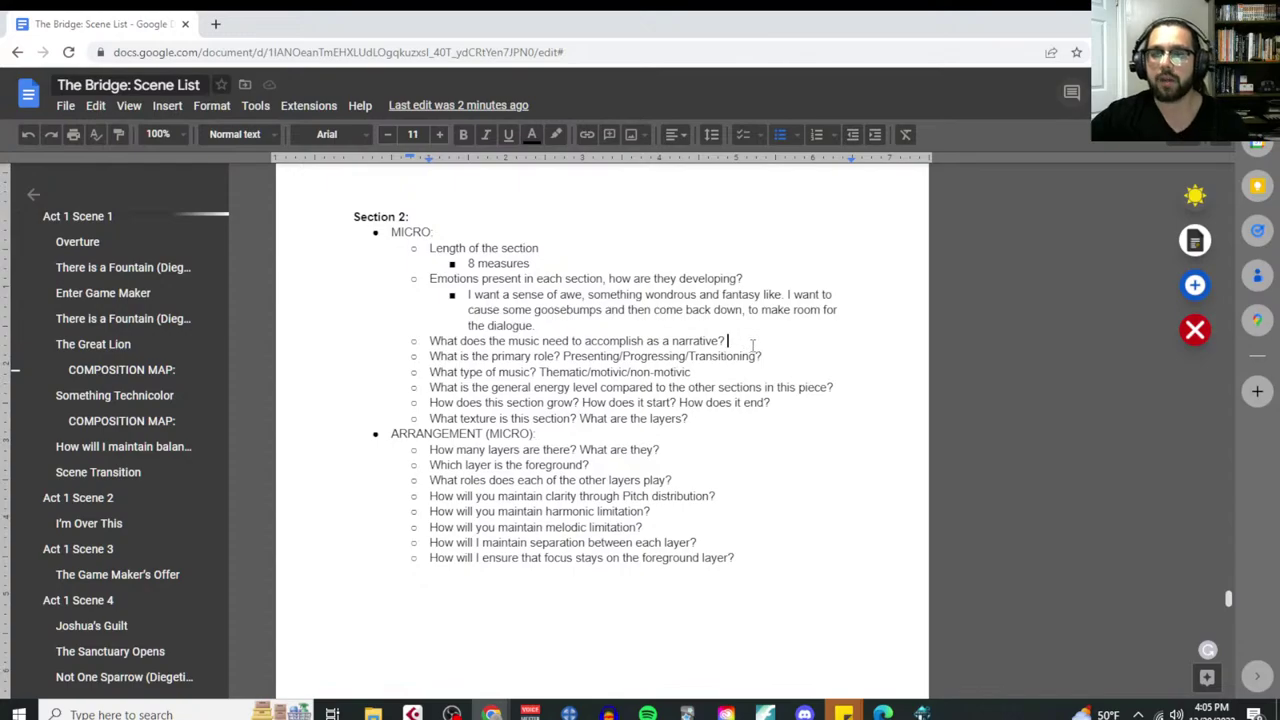
key("Return")
key("Tab")
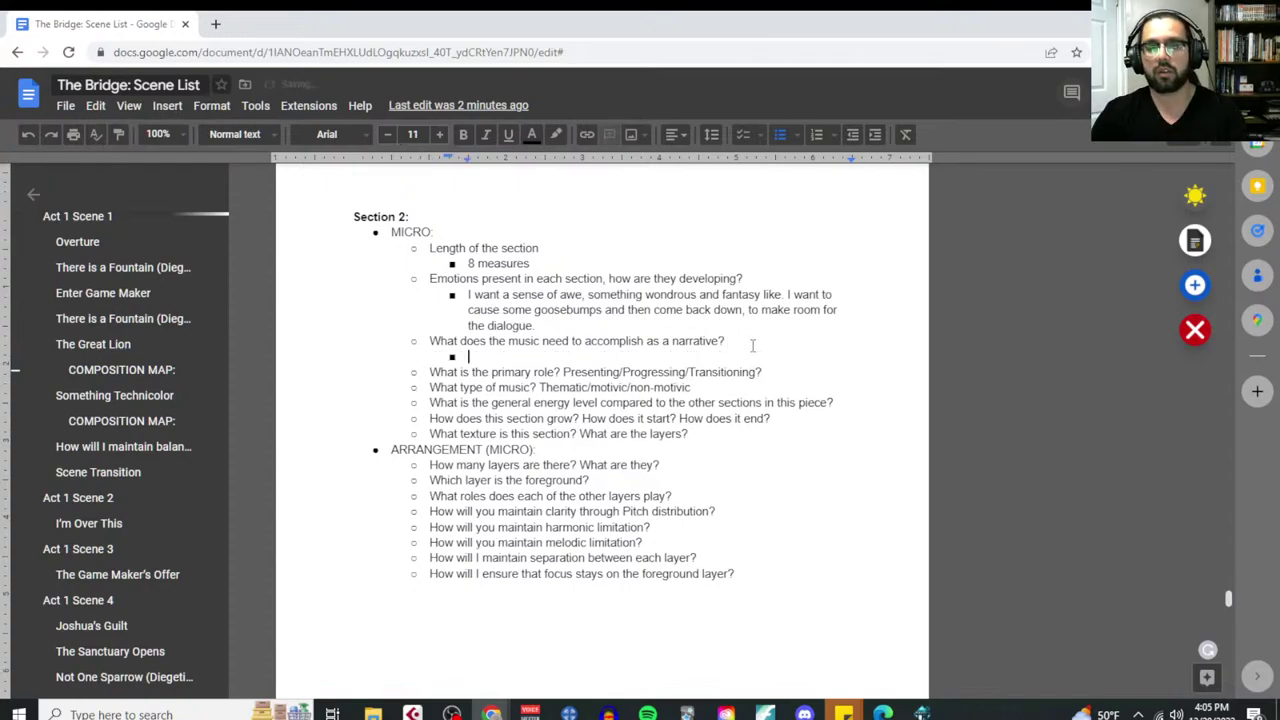
type("This moment")
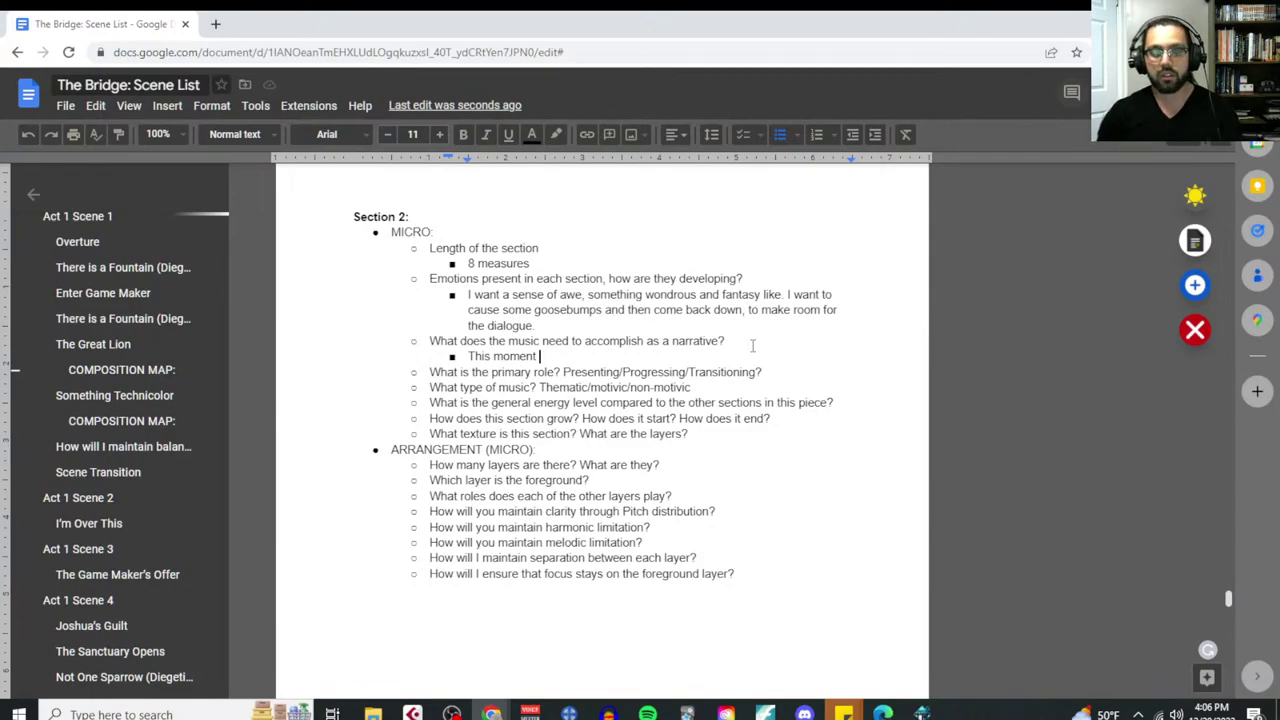
type("is where ")
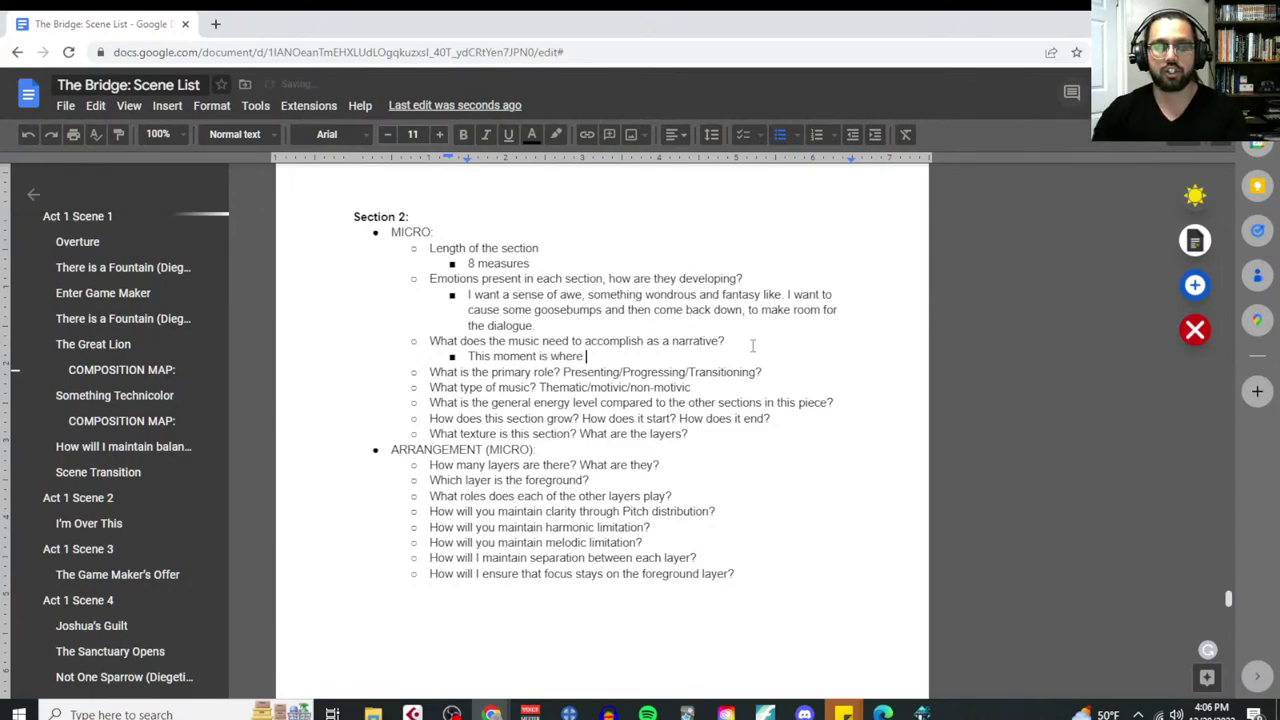
type("the genre ")
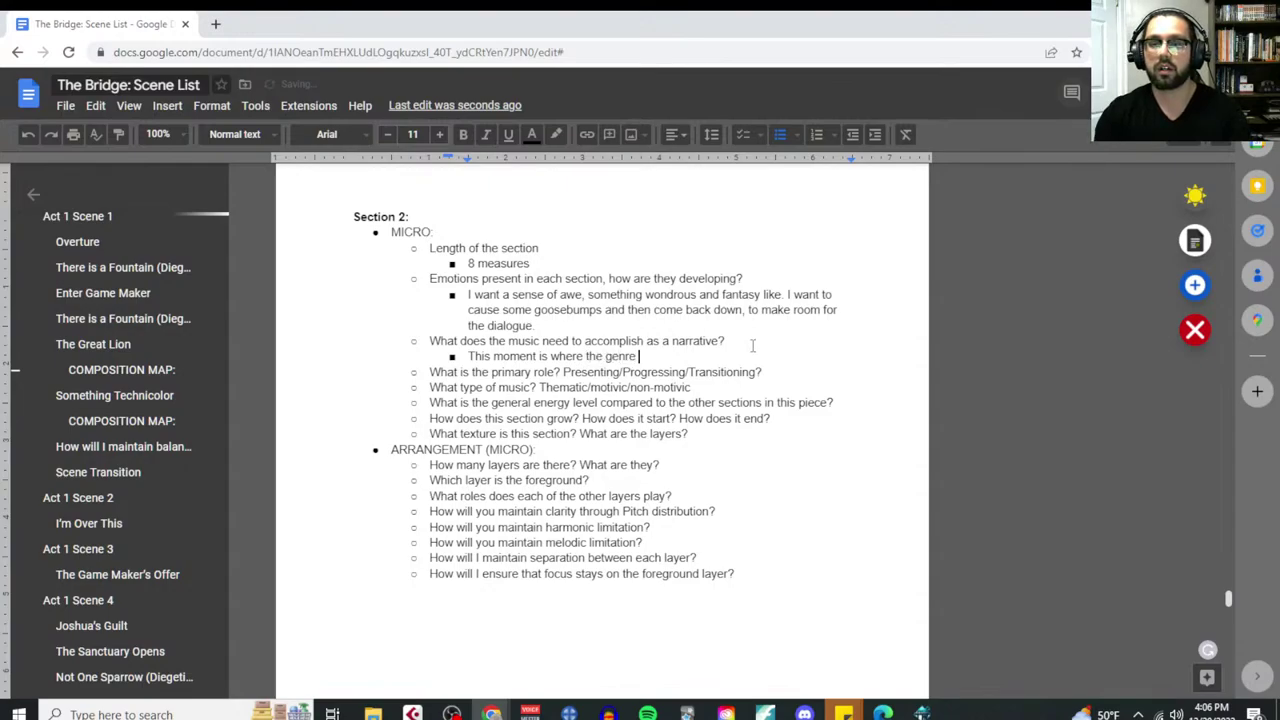
type("is finally establi")
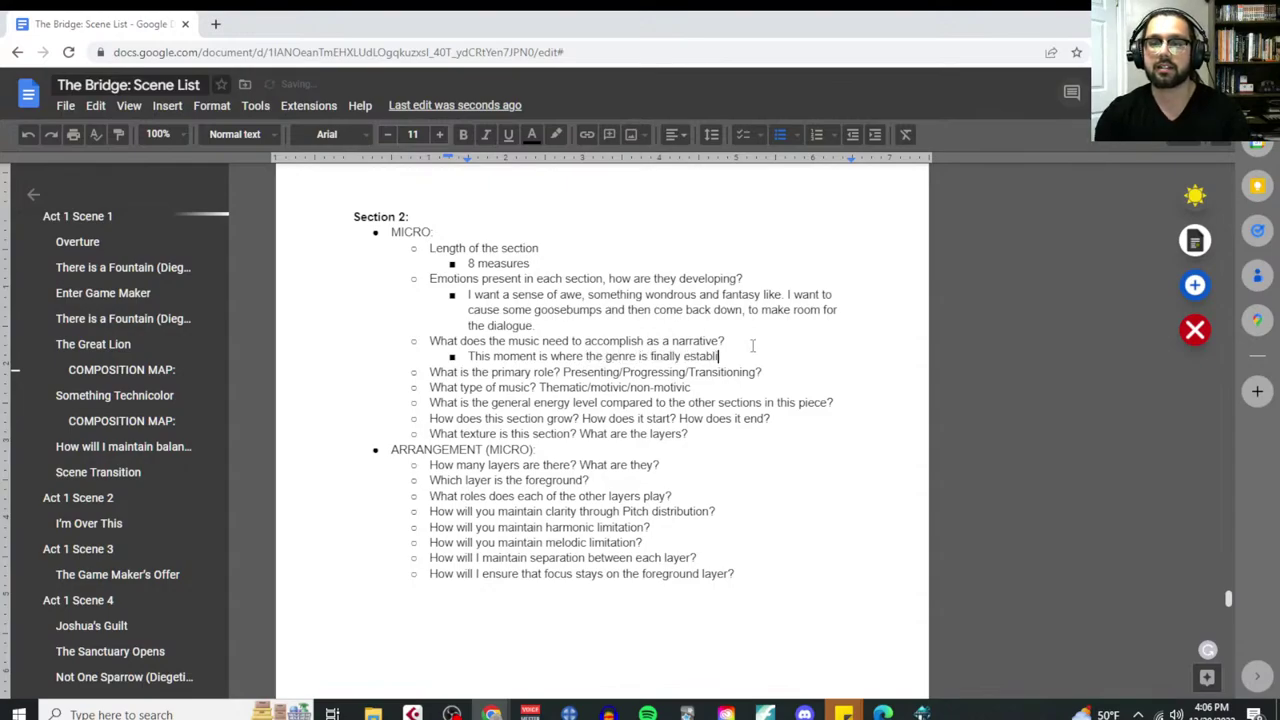
type("shed.")
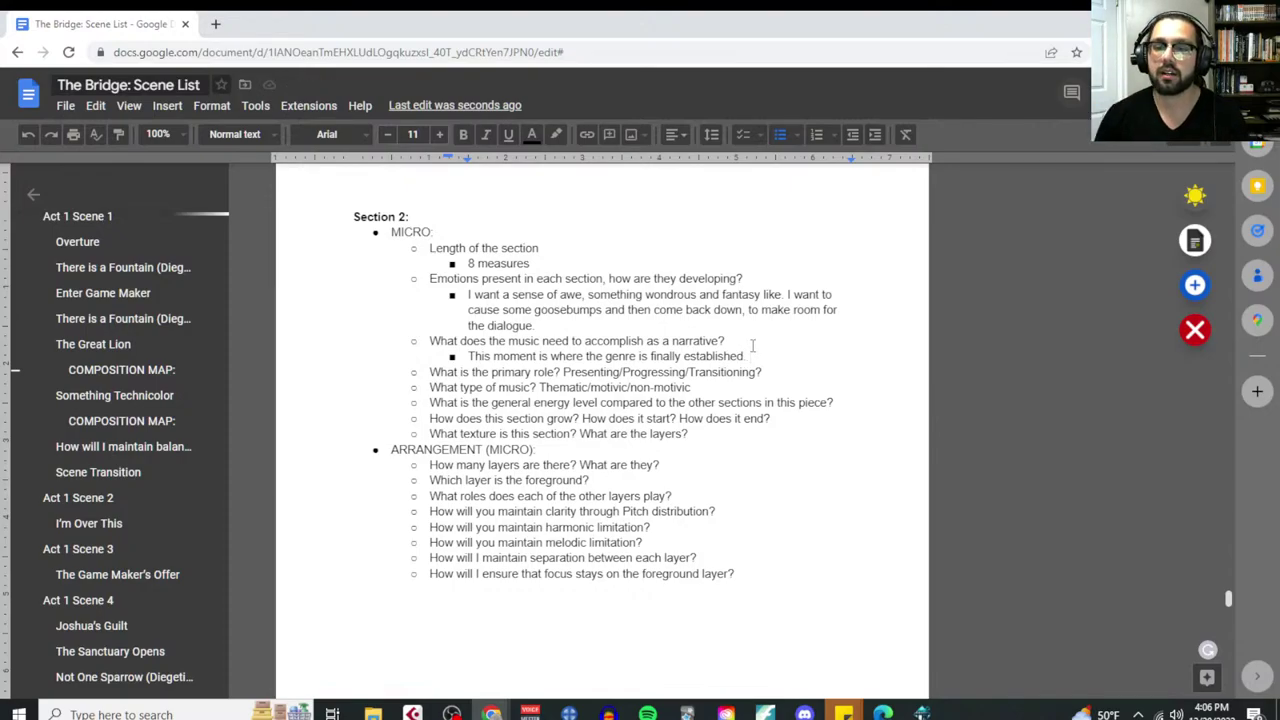
Extend the narrative answer with "It announces that this is going to be a bit more adventurous, fantasy based, and magical."
type("It")
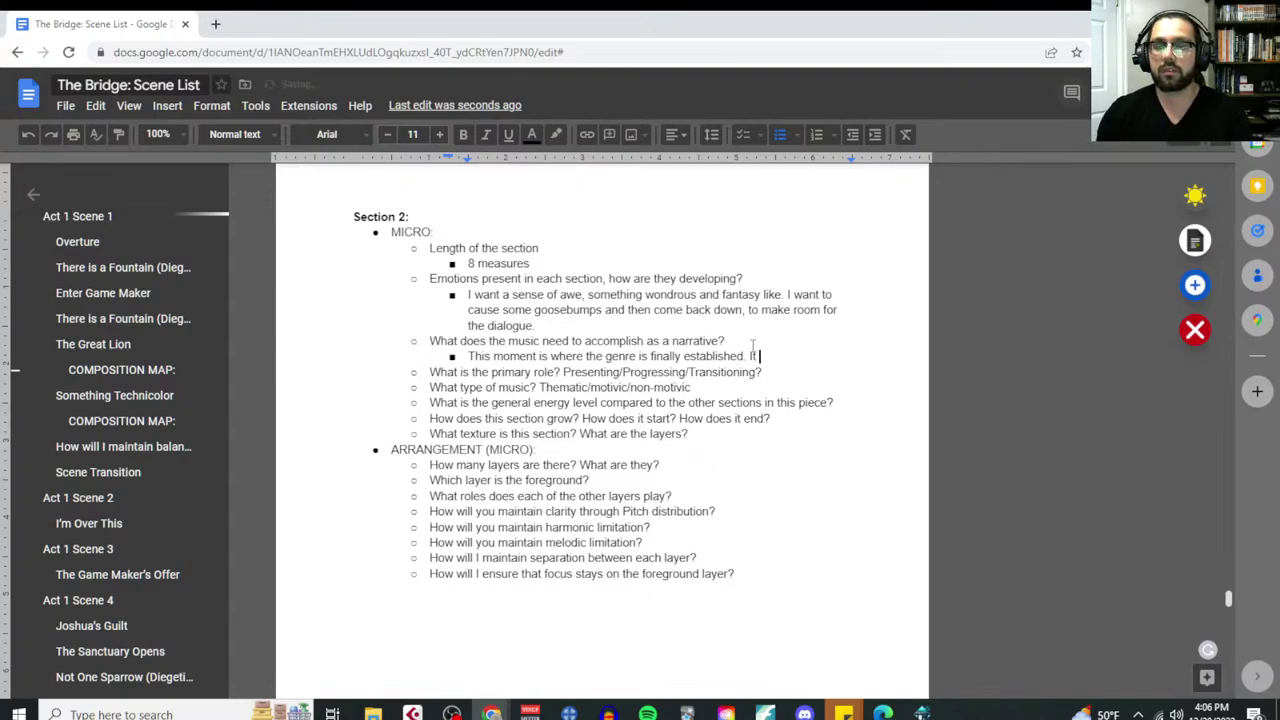
type(" announces that this is ")
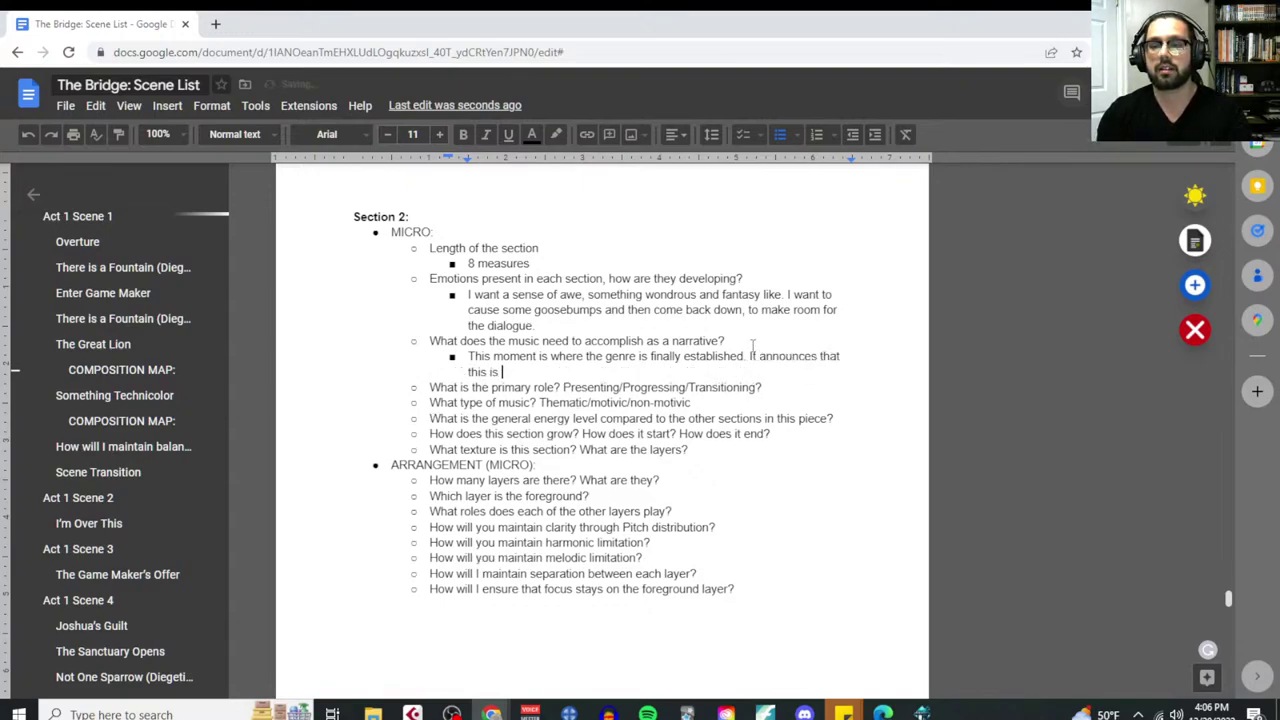
type("going to be a bit more adventurous.")
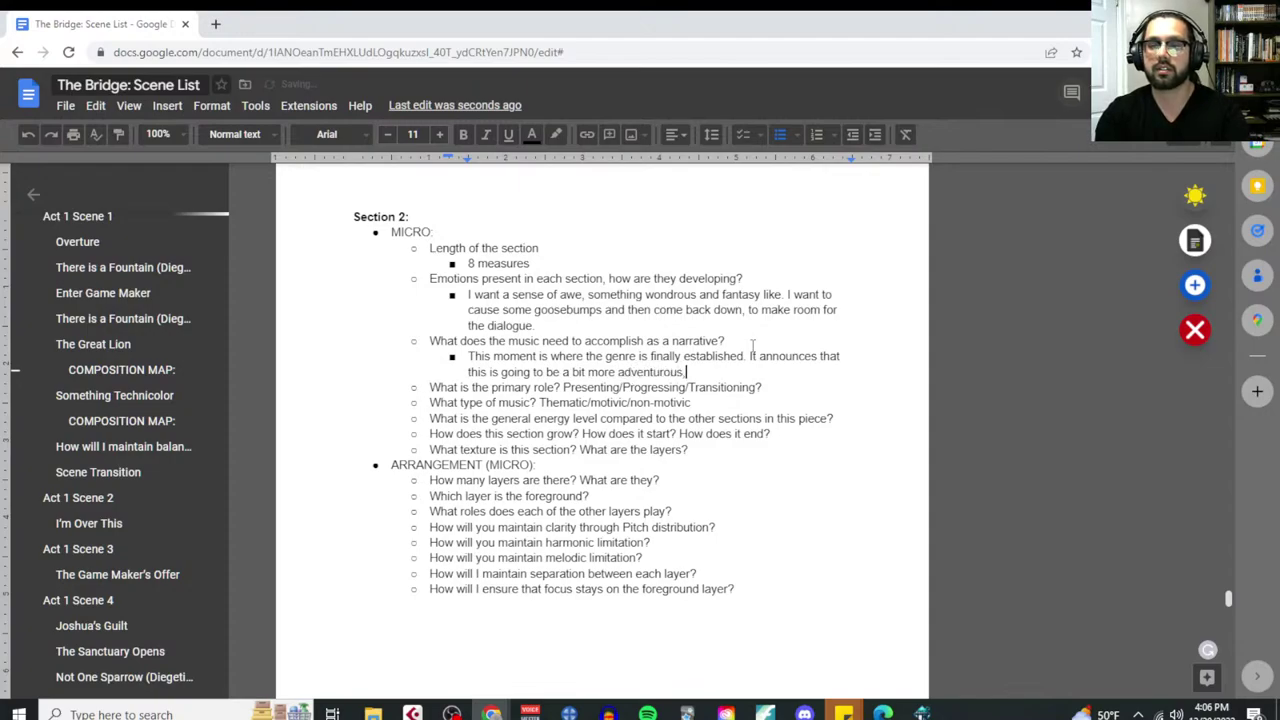
key("BackSpace")
type(", f")
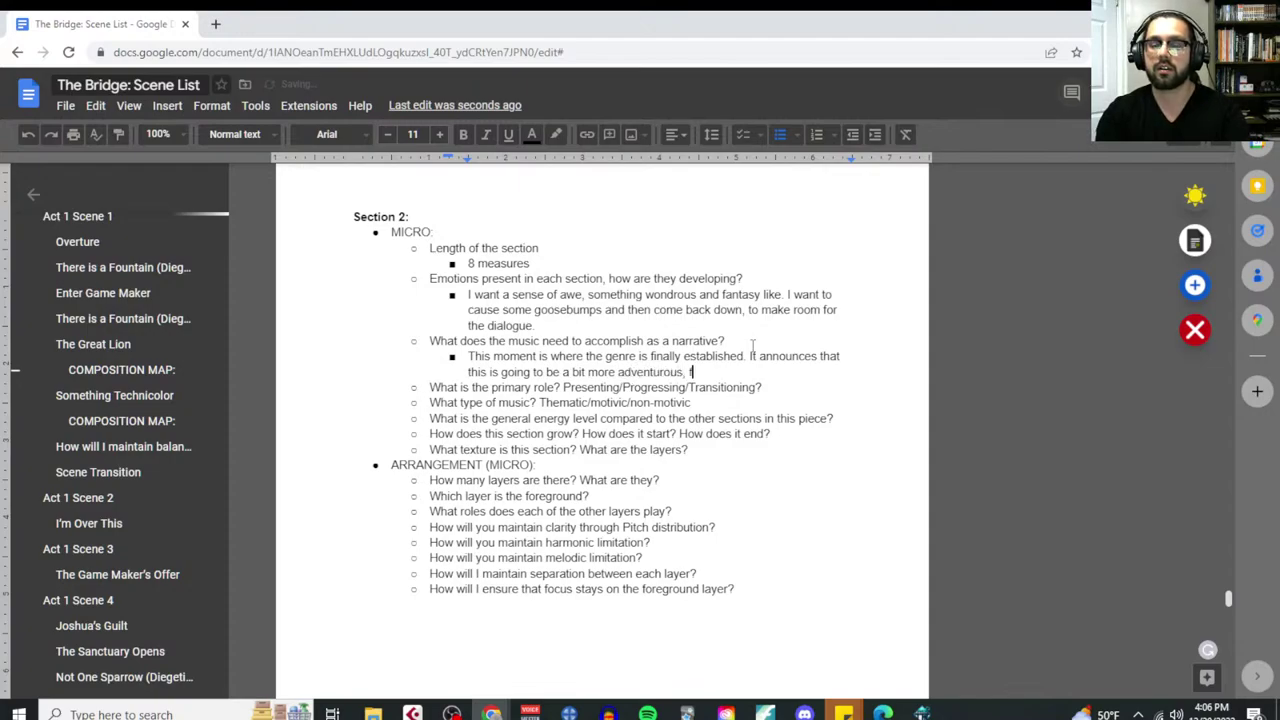
type("antasy based, and magical.")
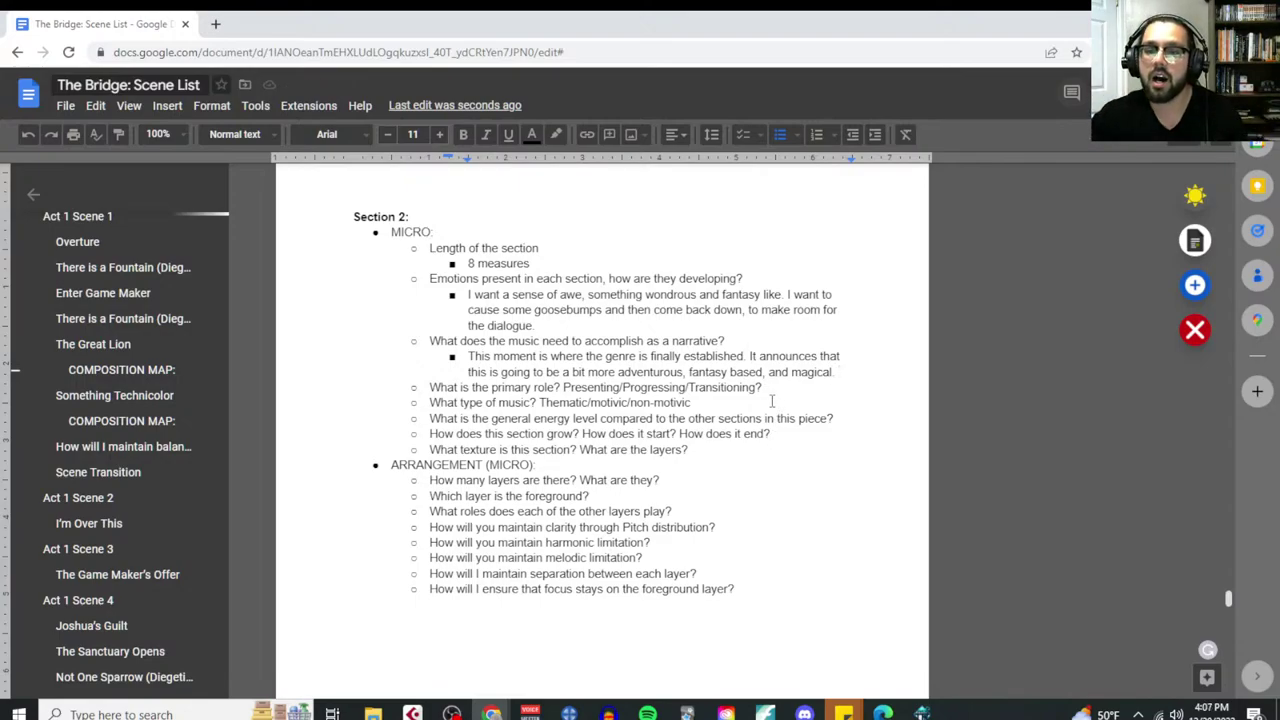
Answer Section 2's primary role question in a sub-bullet with "Presenting a new new theme. MIW's motif."
left_click(772, 390)
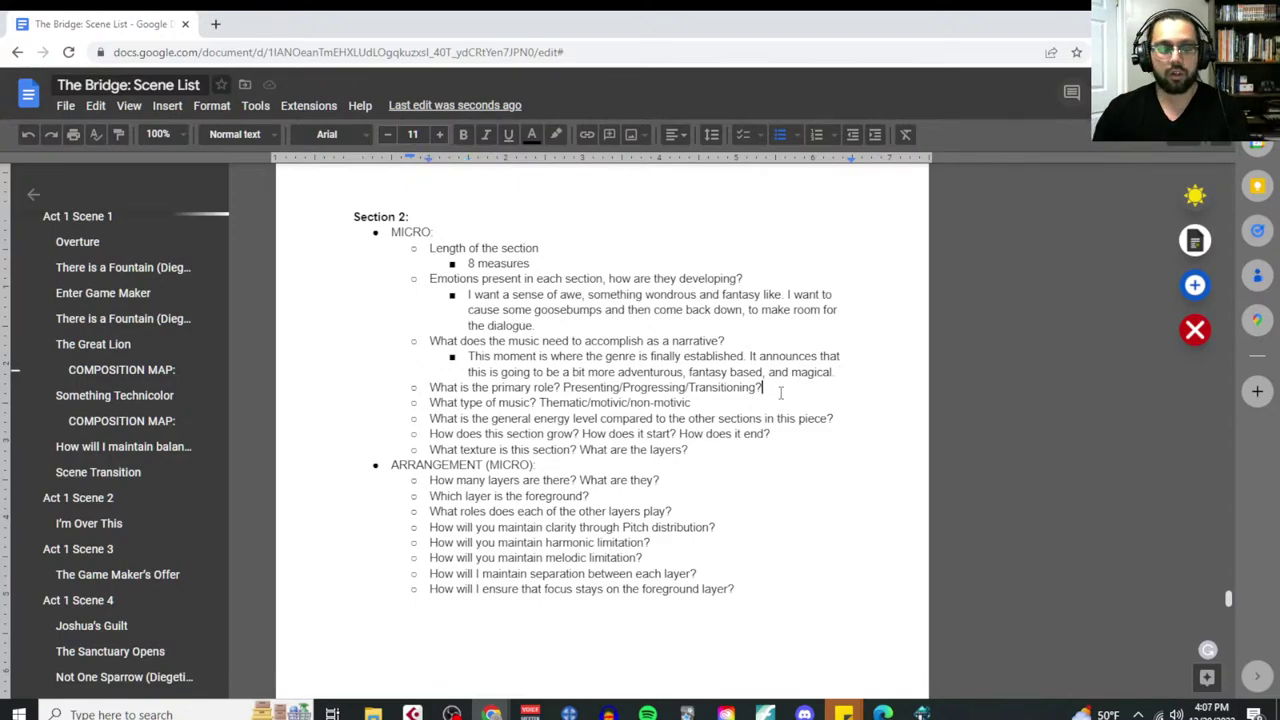
key("Return")
key("Tab")
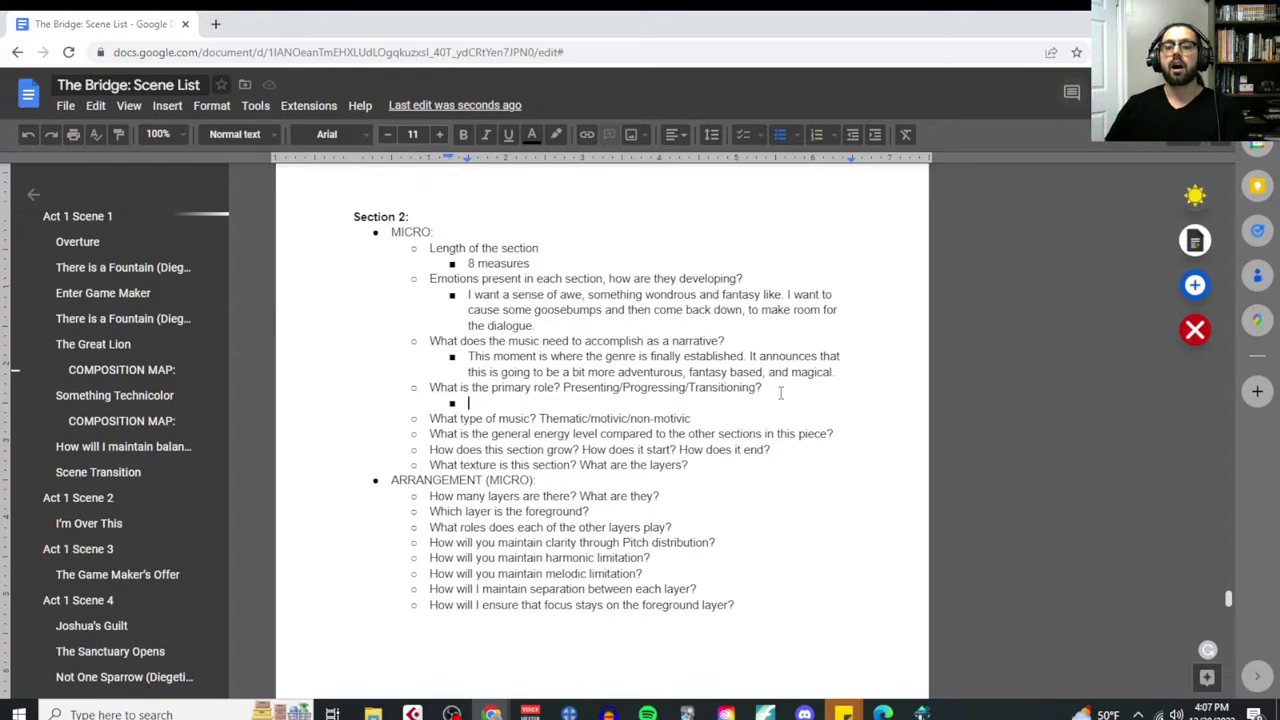
type("Presentation")
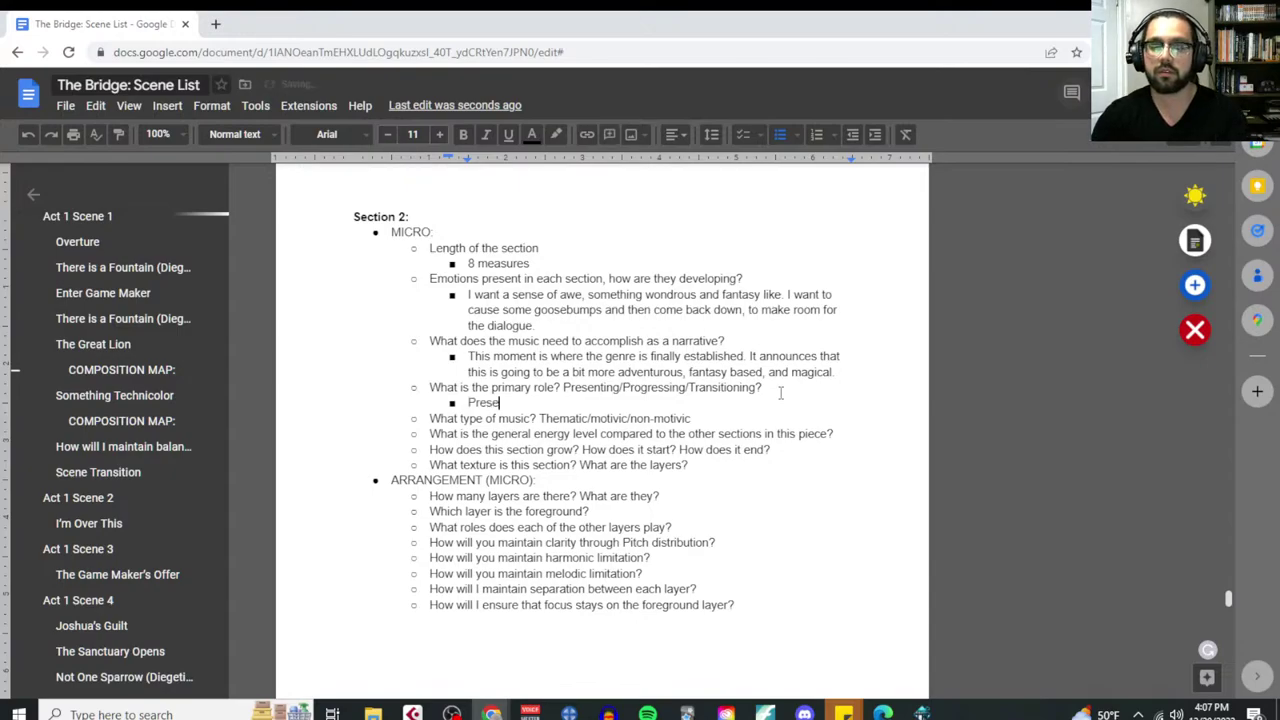
key("BackSpace")
key("BackSpace")
key("BackSpace")
key("BackSpace")
key("BackSpace")
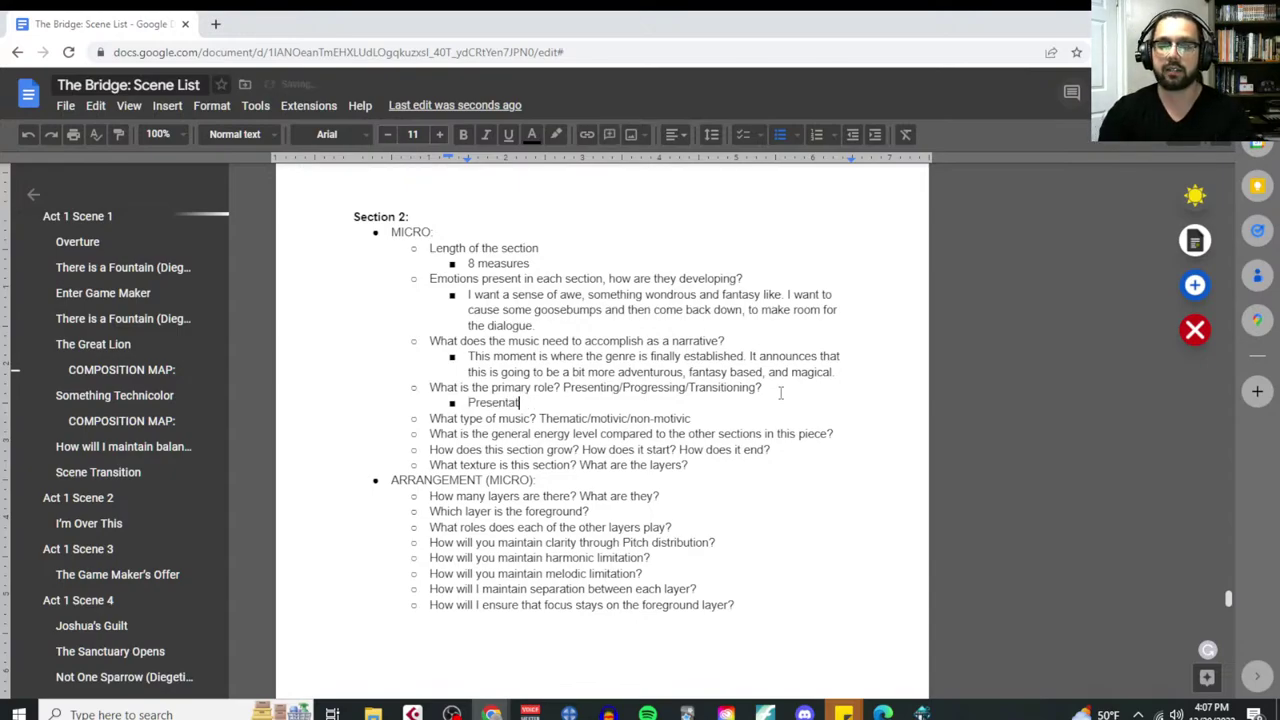
type("ing a new ne")
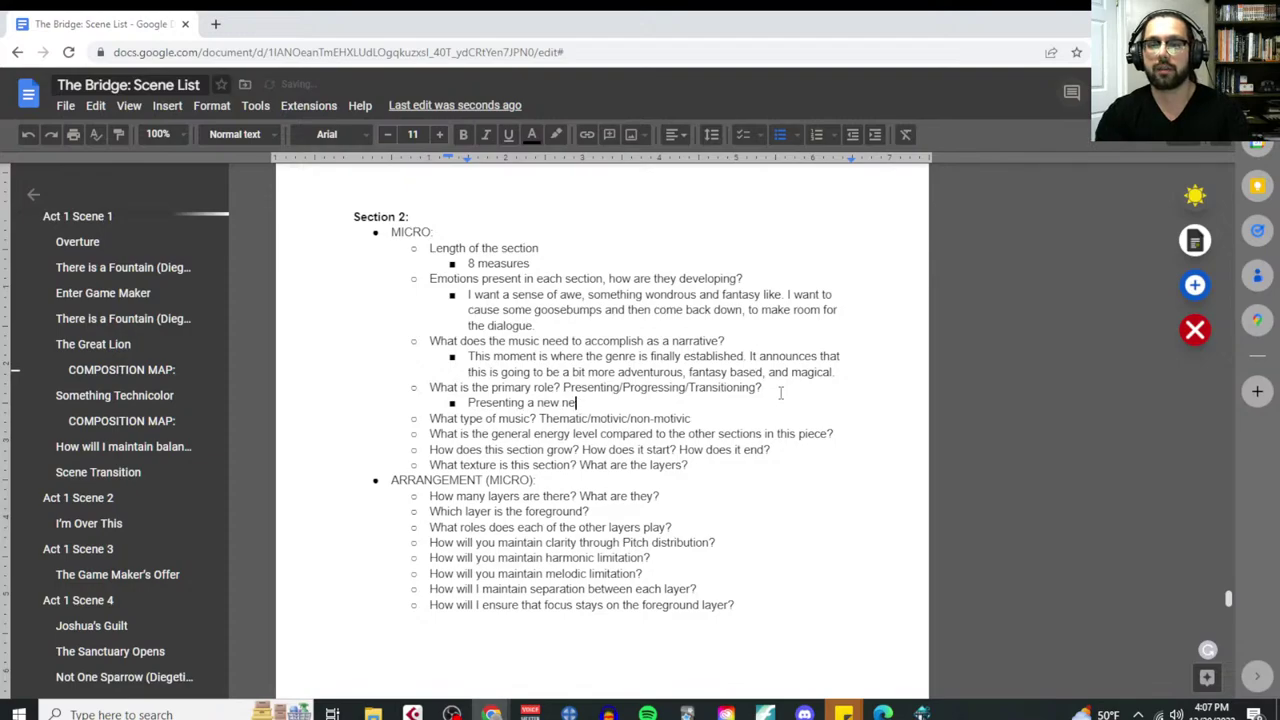
type("w theme")
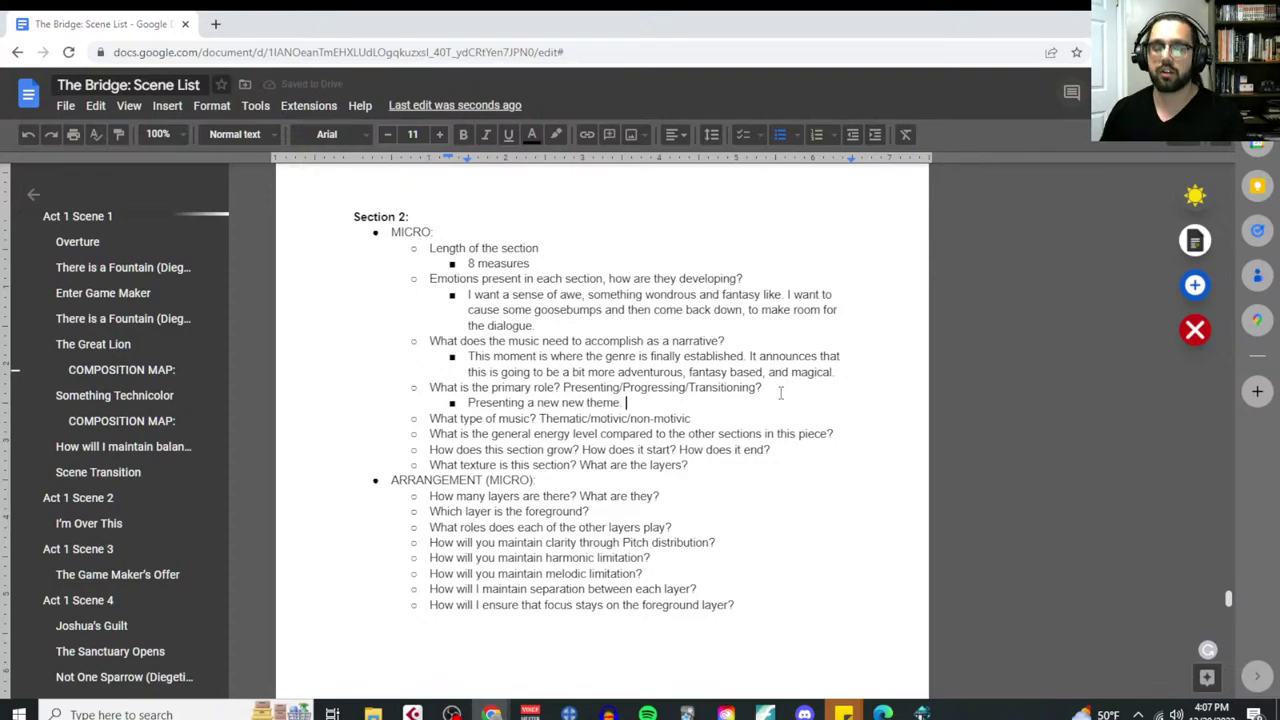
key("BackSpace")
type(".")
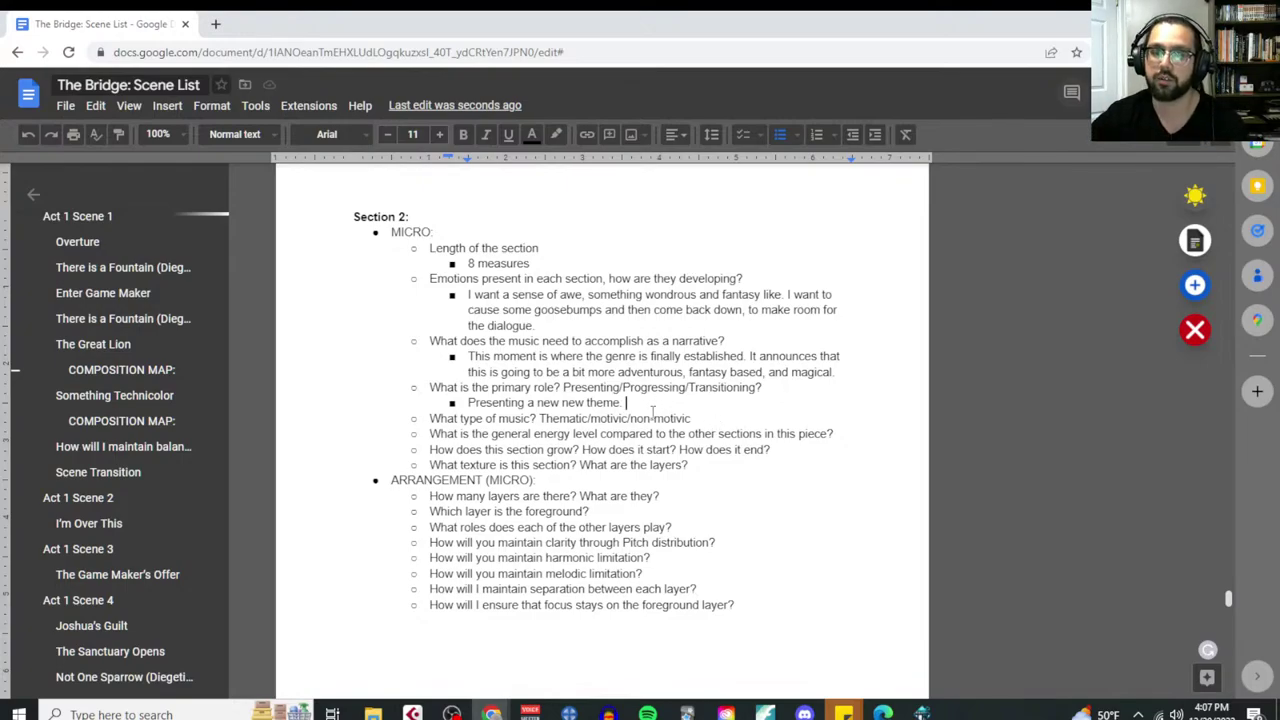
type("MIW's motif.")
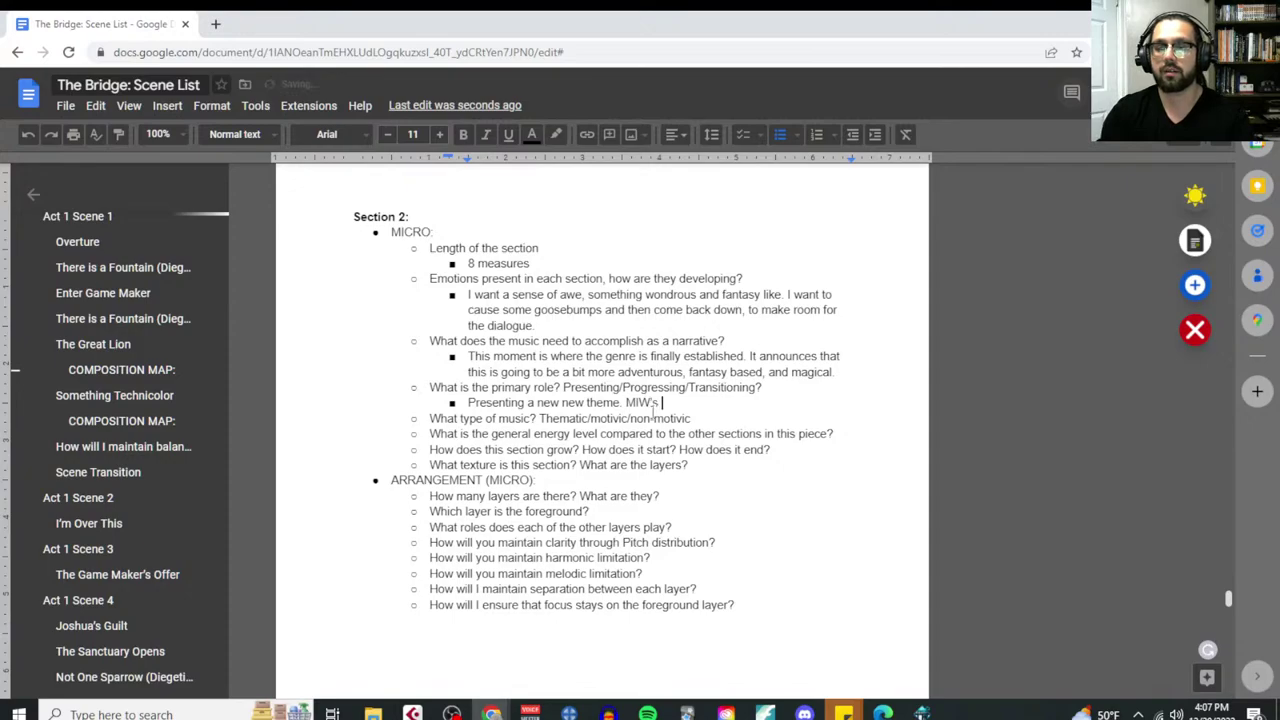
Answer Section 2's type of music question in a sub-bullet with "This is going to be thematic music, moving into motivic."
left_click(716, 418)
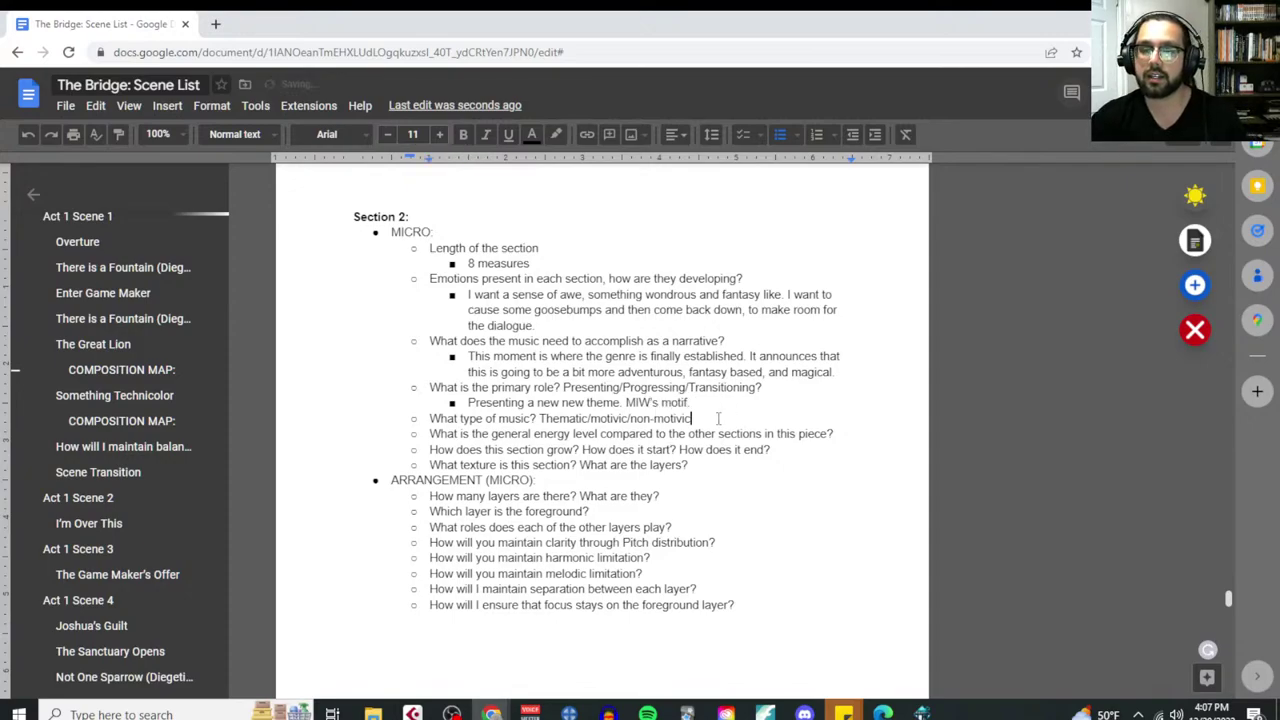
key("Return")
key("Tab")
type("This ")
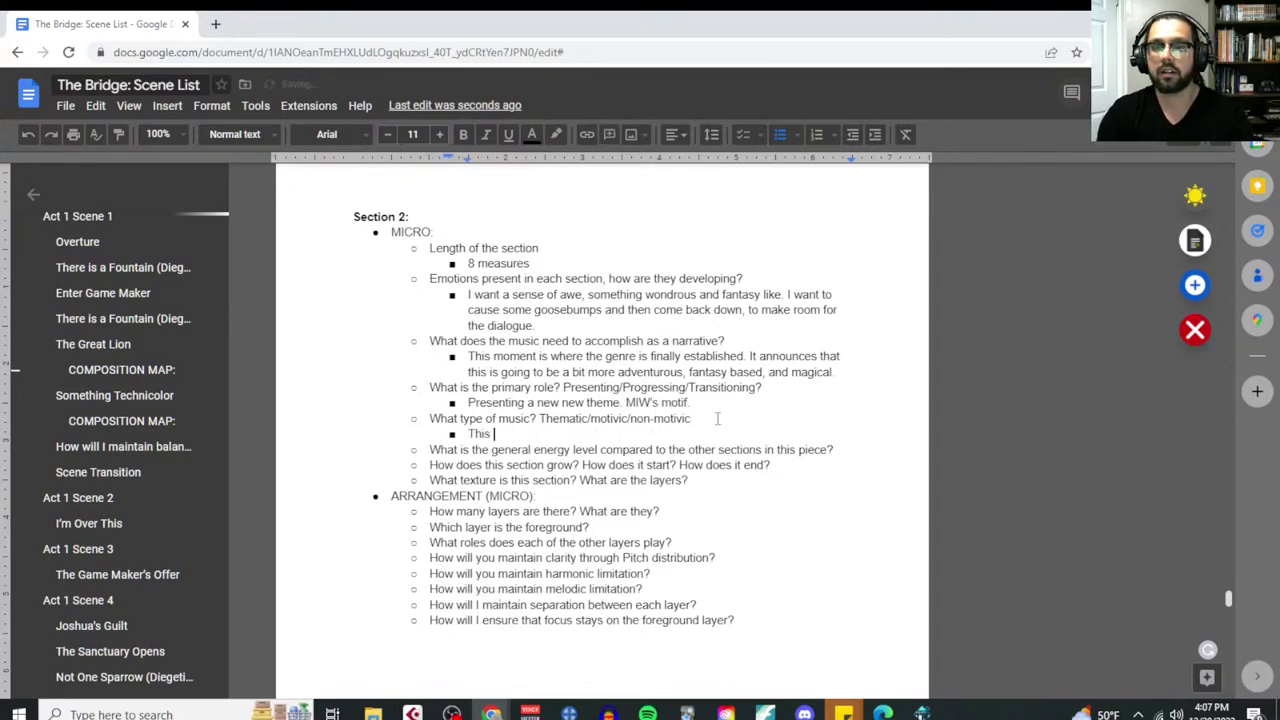
type("is going to be thema")
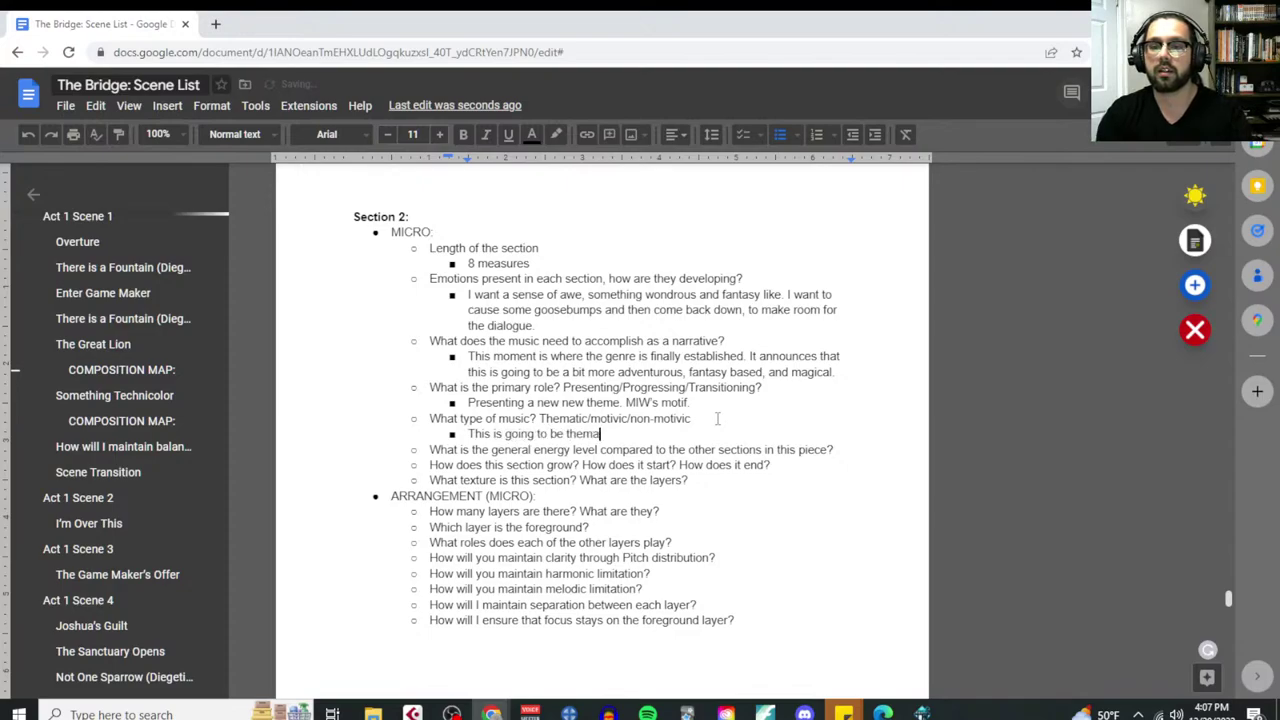
type("tic music, moving into motivic.")
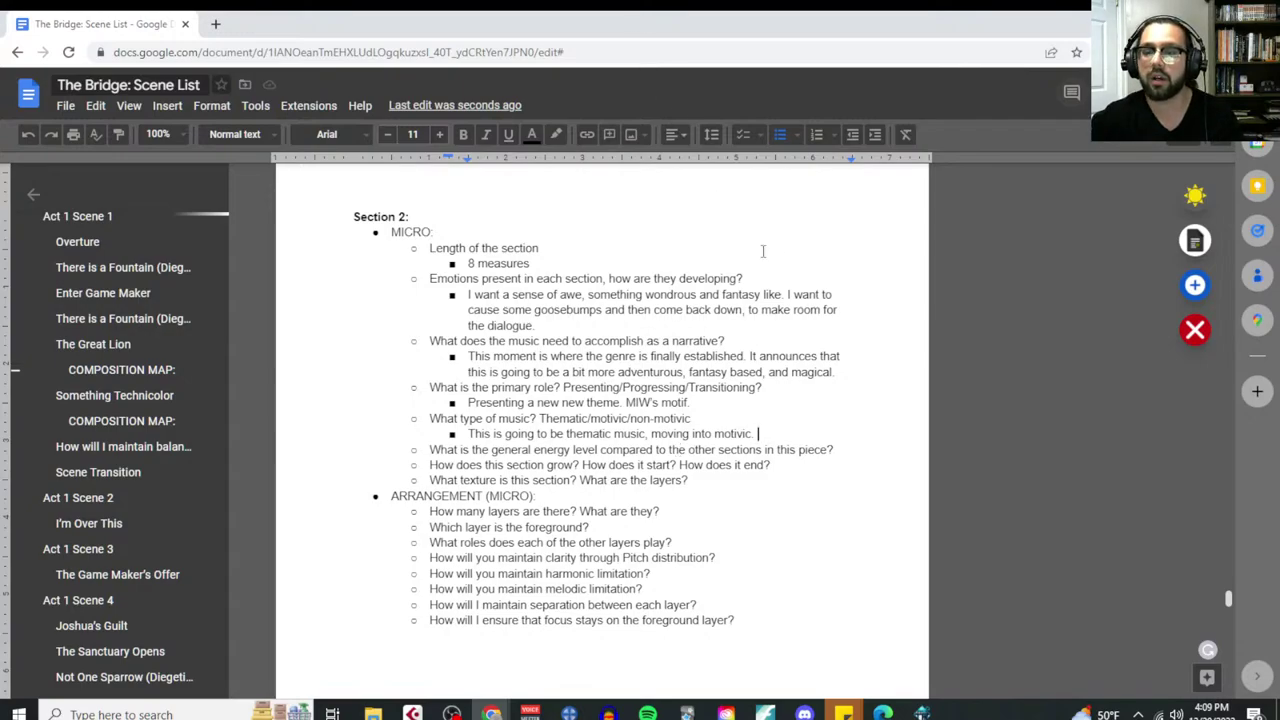
Answer the energy level question with "This is the highest energy of the piece, it needs to feel relatively high in energy, and then come back down."
left_click(836, 451)
key("Return")
key("Tab")
type("T")
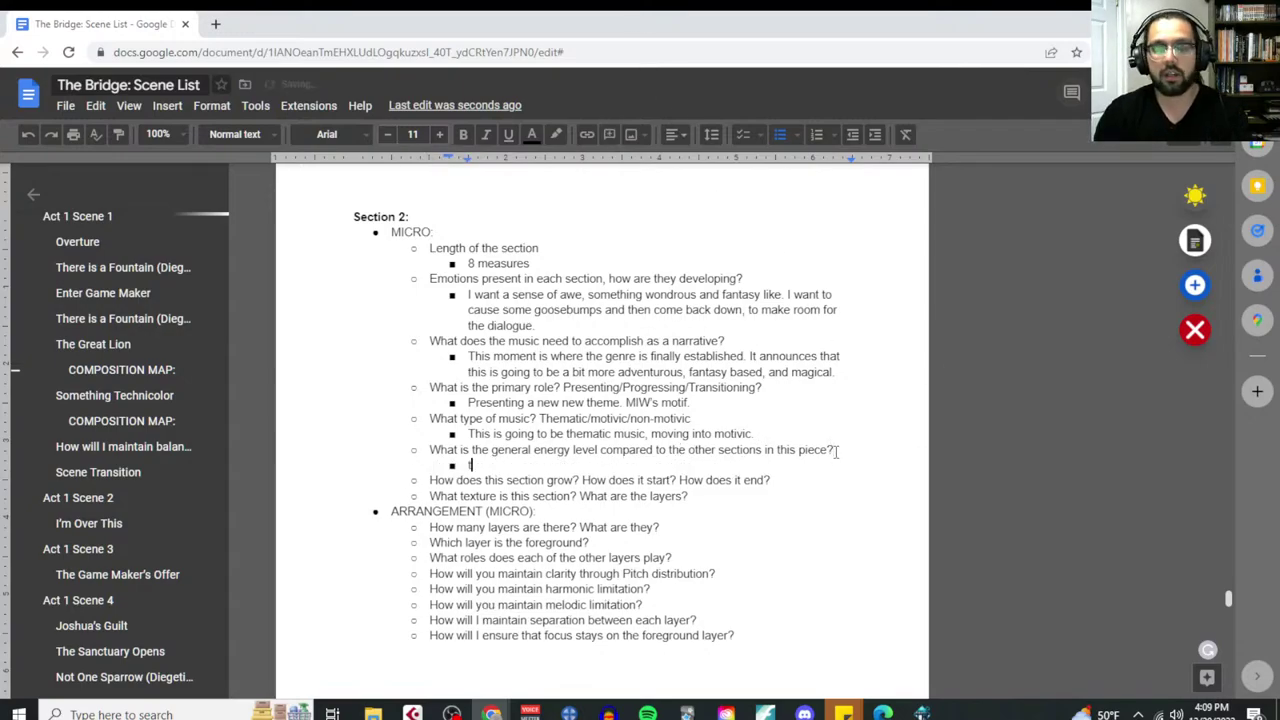
type("his is the highest ener")
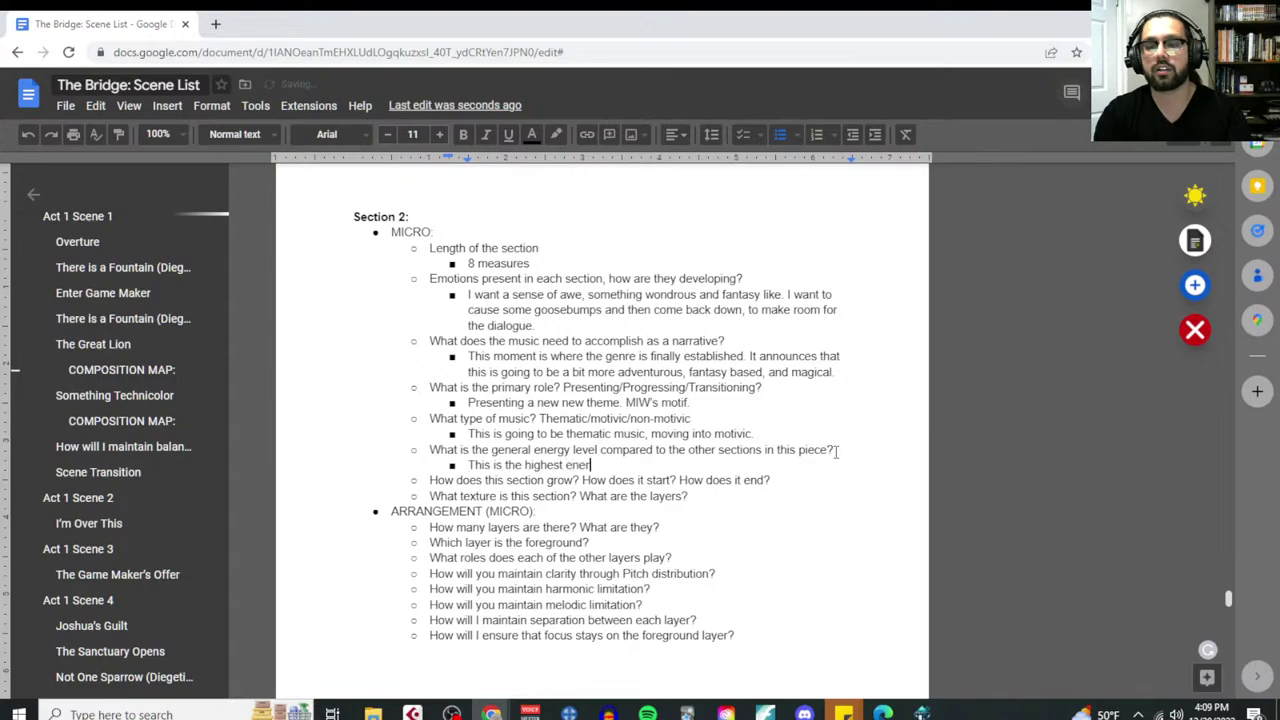
type("gy of the piece, it needs to feel ")
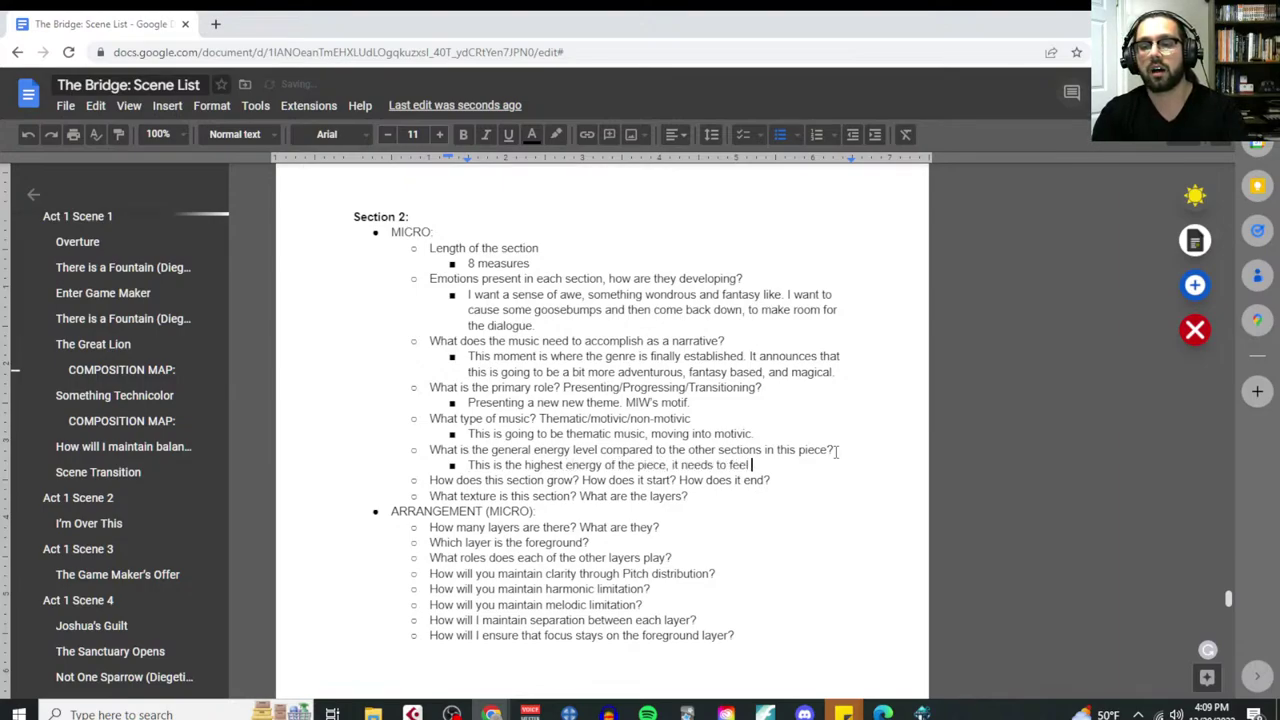
type("relati")
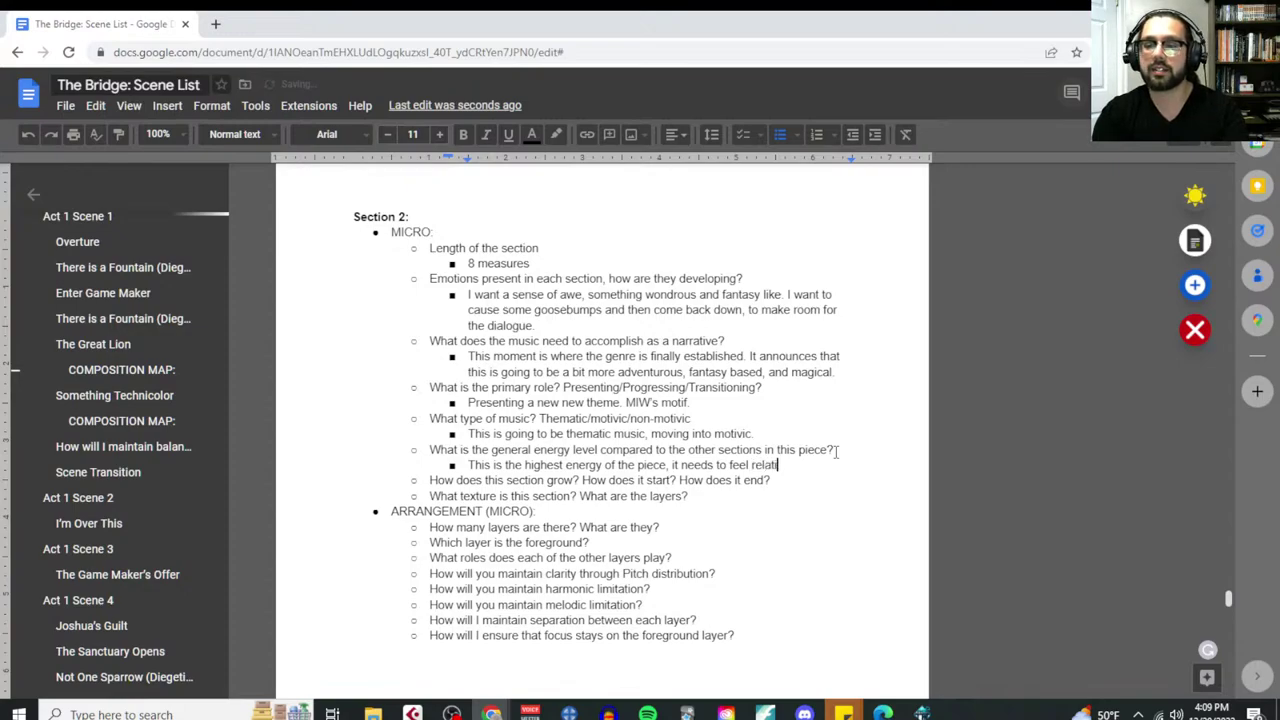
type("vely high in energy, and ")
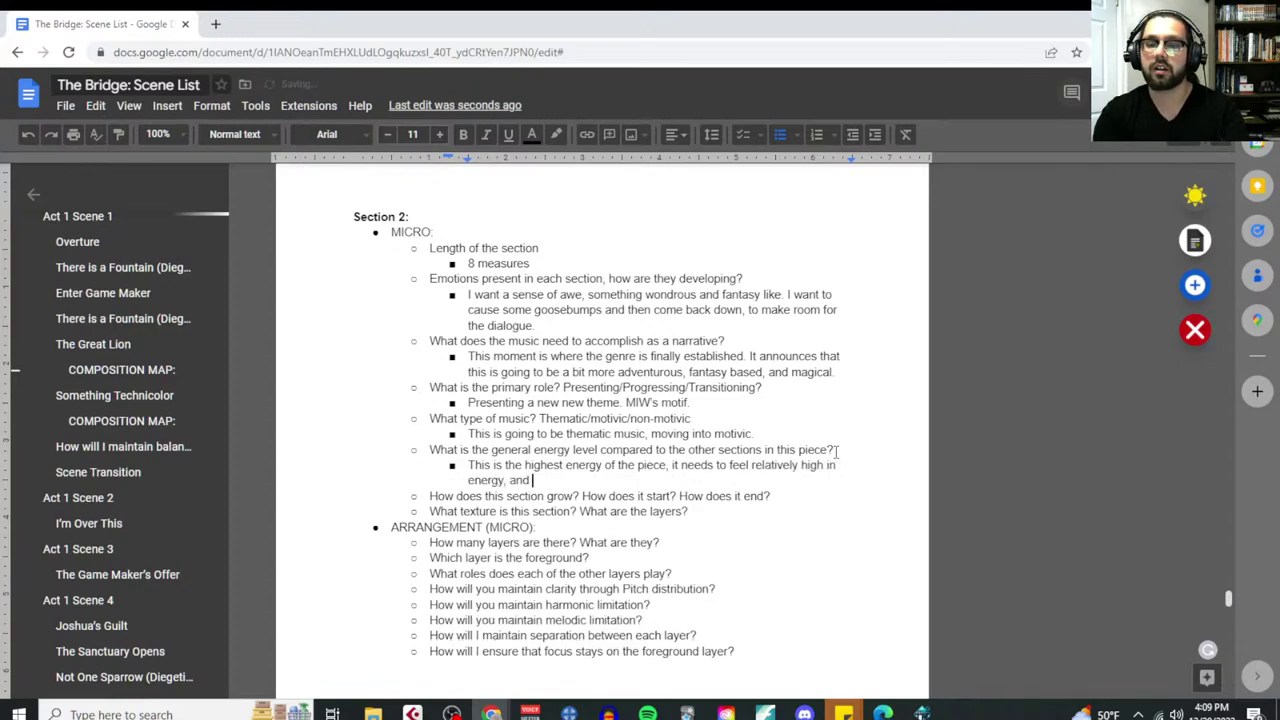
type("then come back")
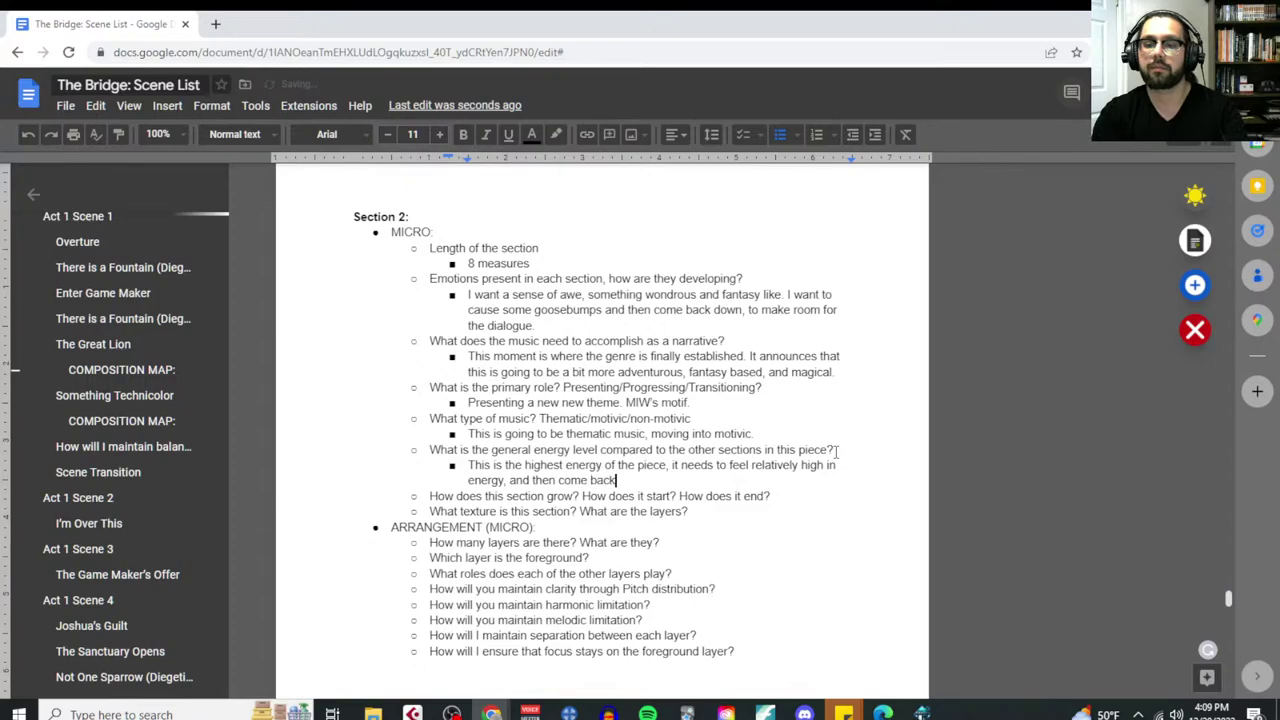
type(" down.")
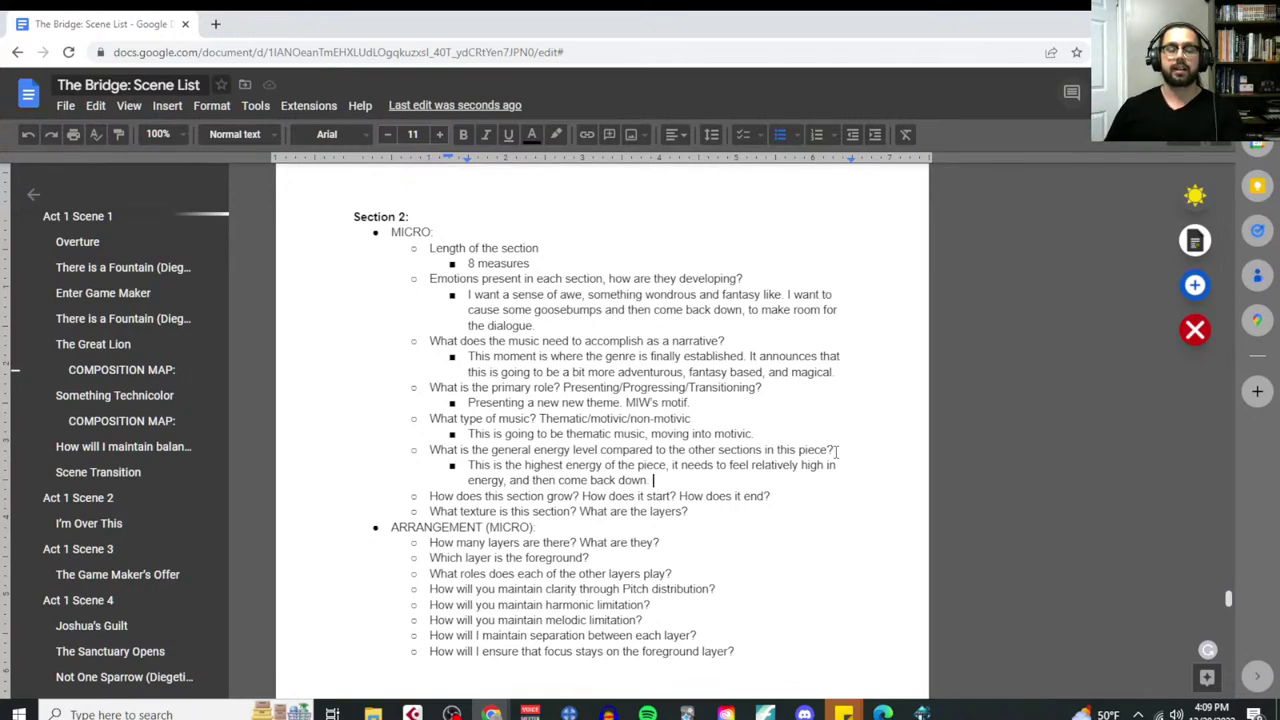
Answer the growth question with "This section needs to start large, and then almost immediately start coming back down (need to make room for dialogue)"
left_click(794, 500)
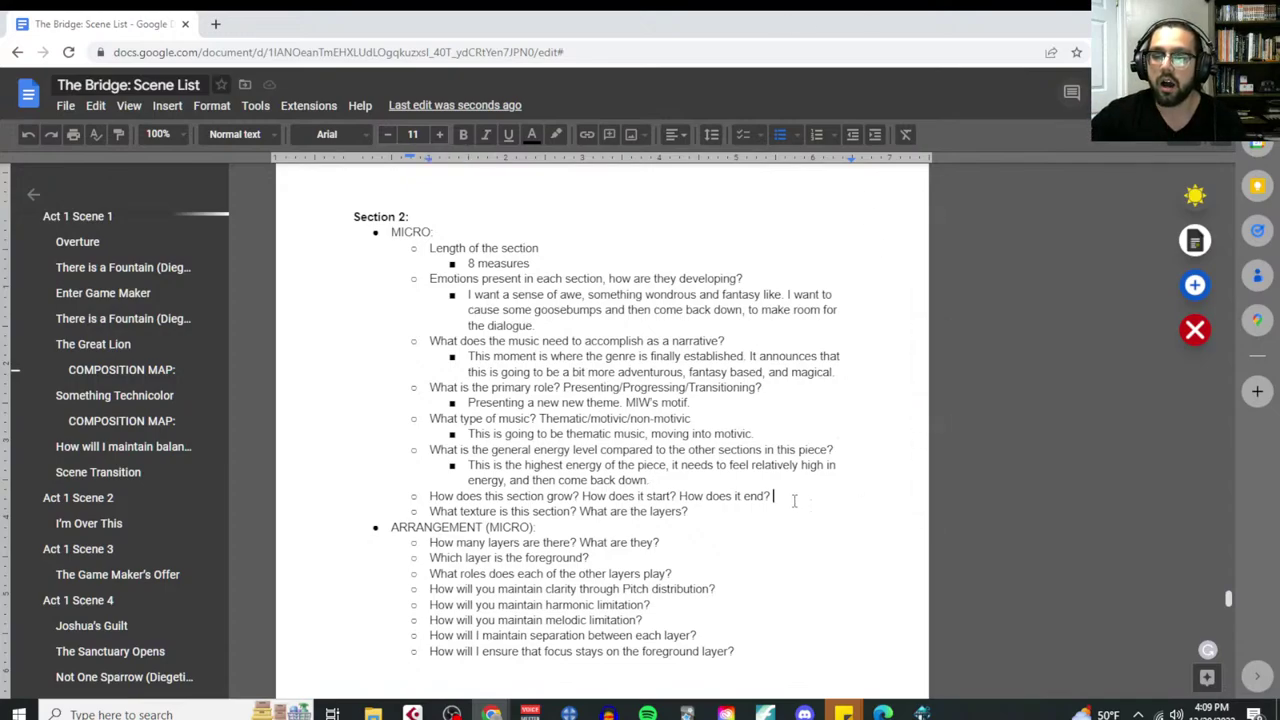
key("Return")
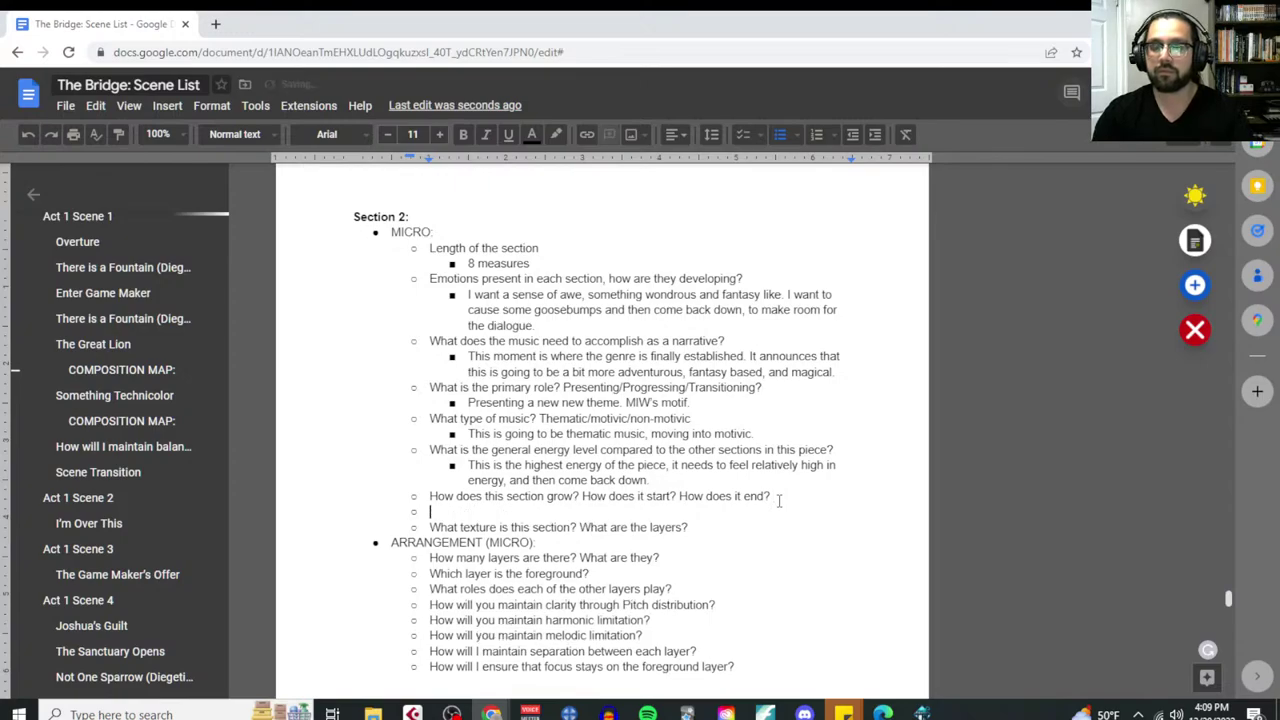
key("Tab")
type("This section needs to")
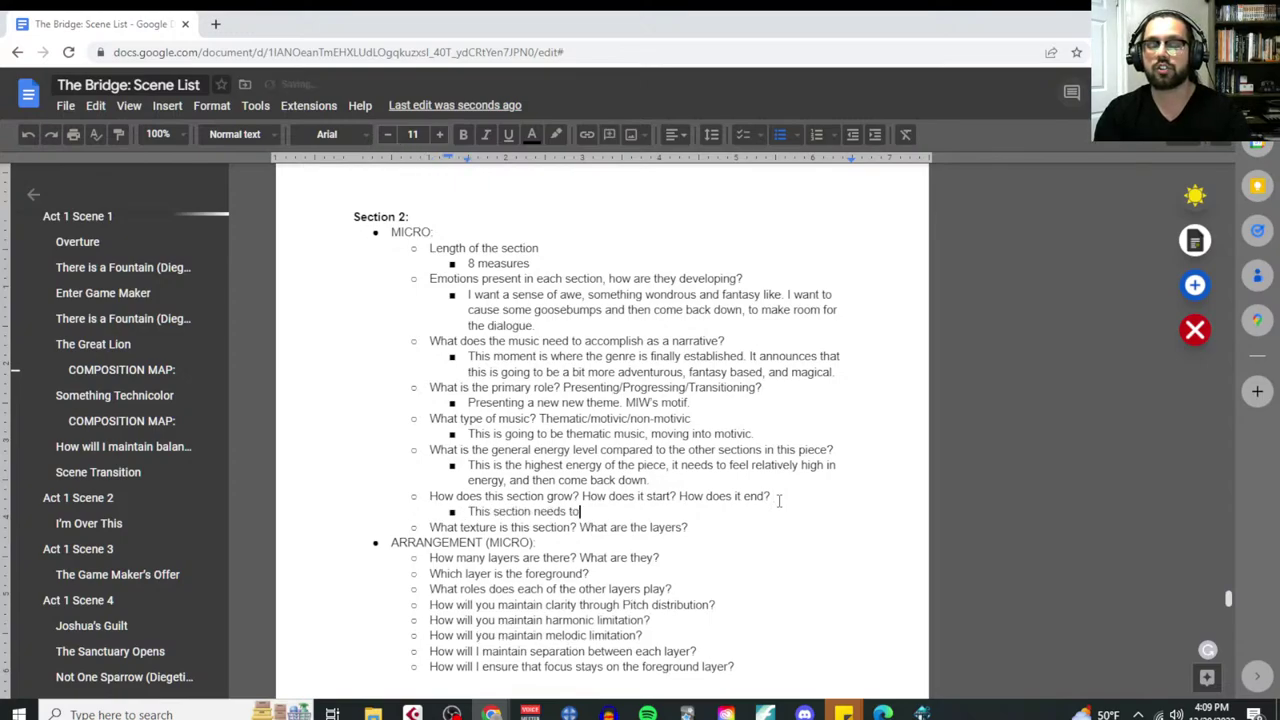
type(" start large, and then ")
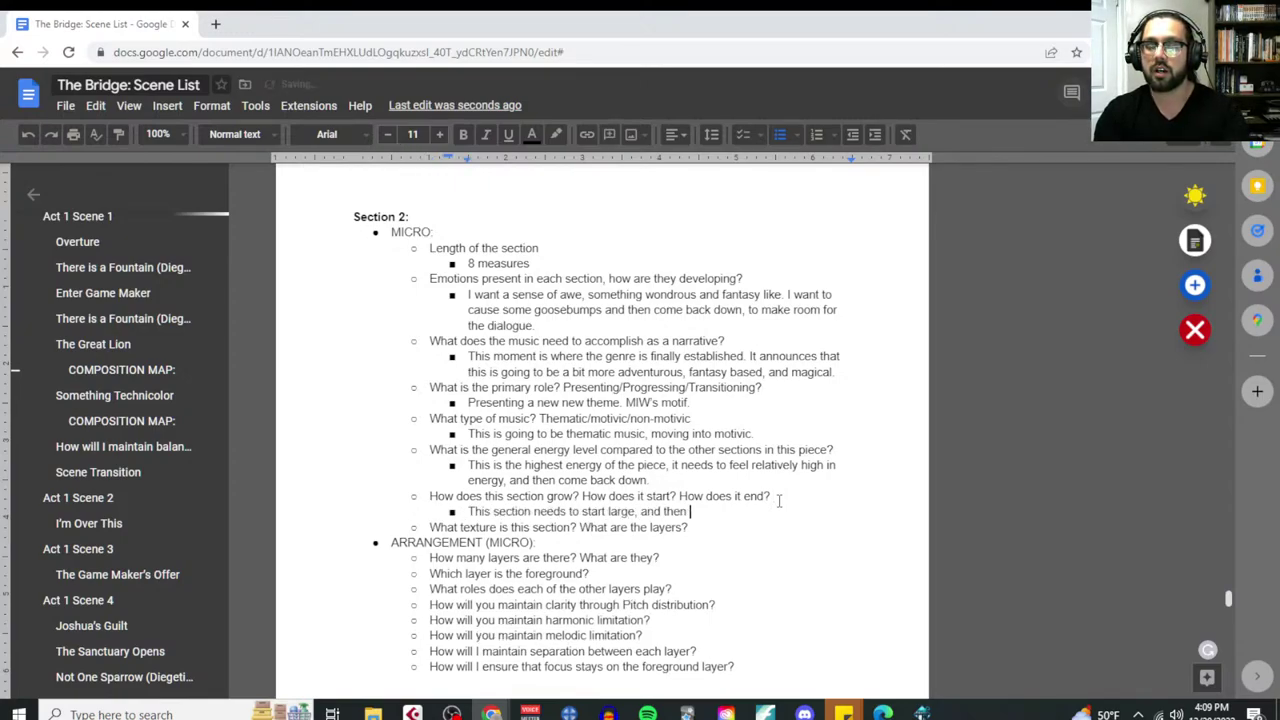
type("almost immedia")
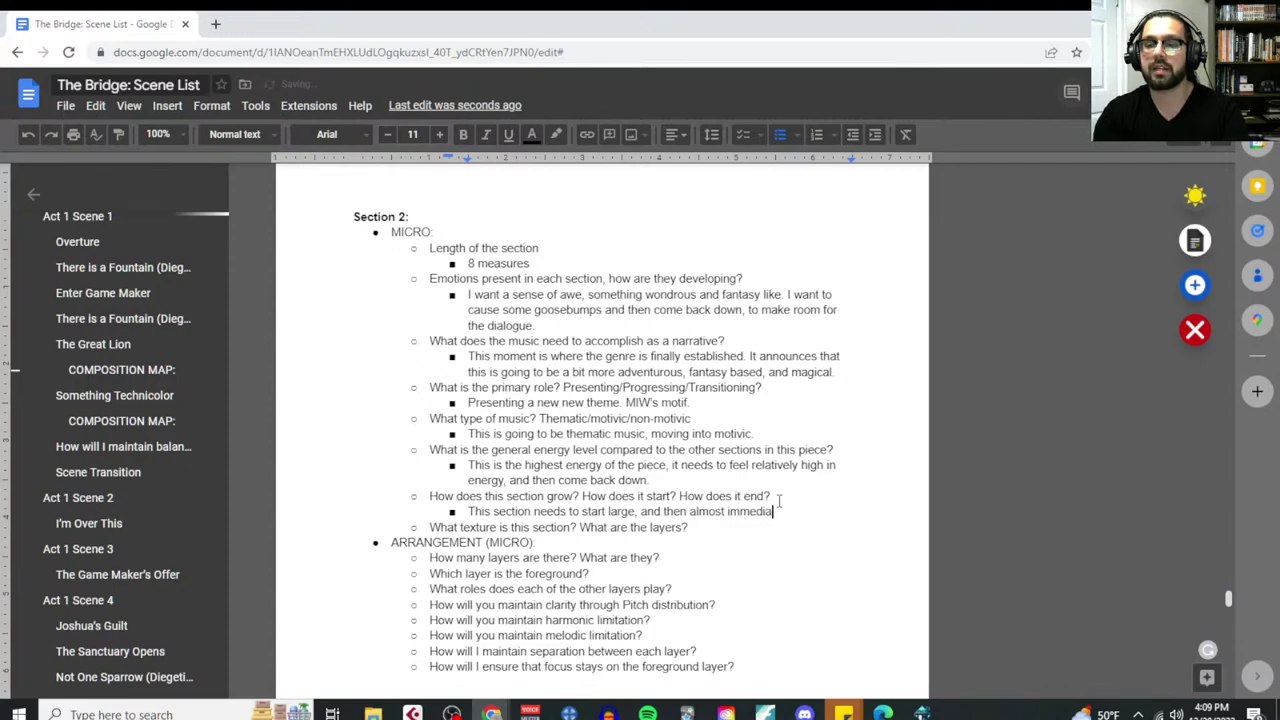
type("tely start comin")
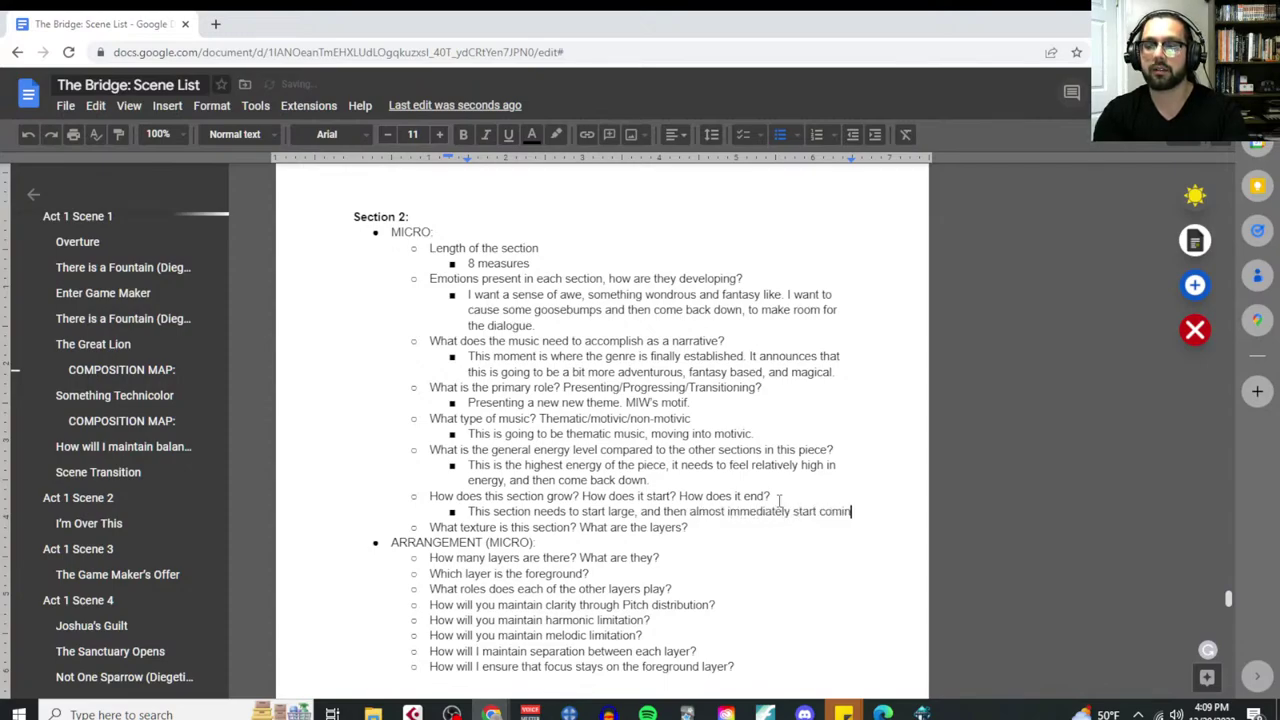
type("g back down ")
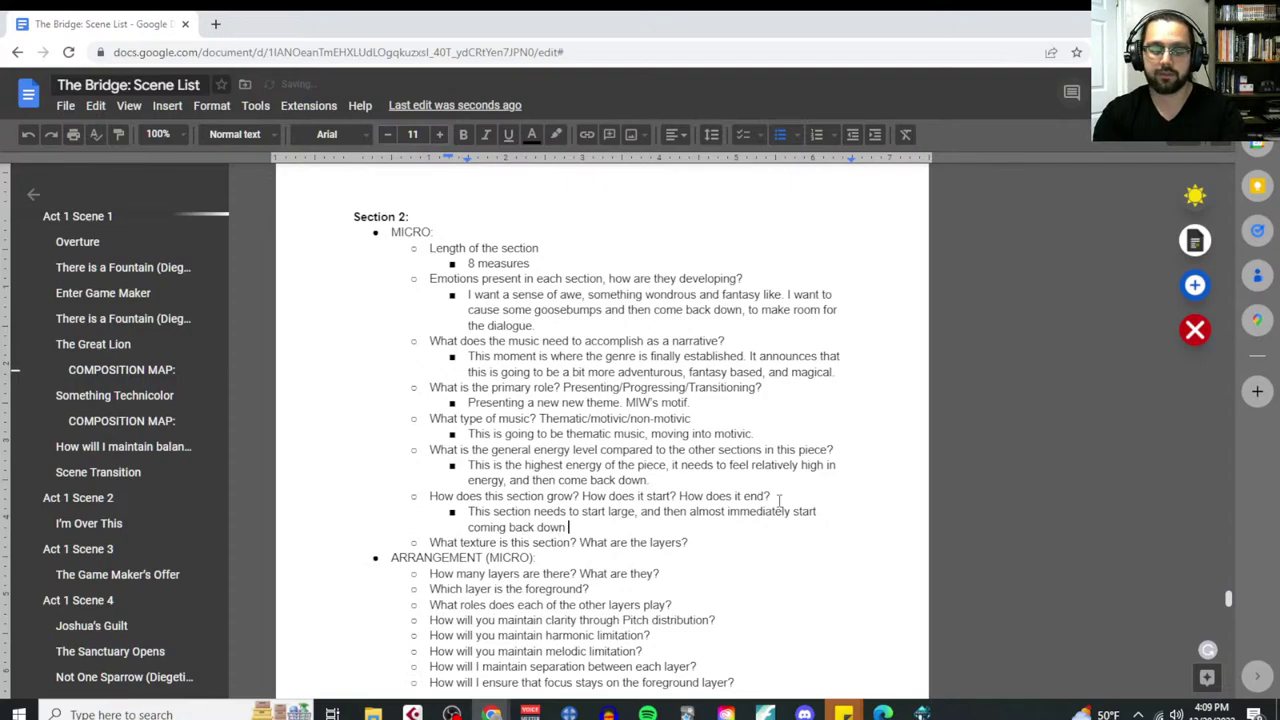
type("(need to make room for dialg")
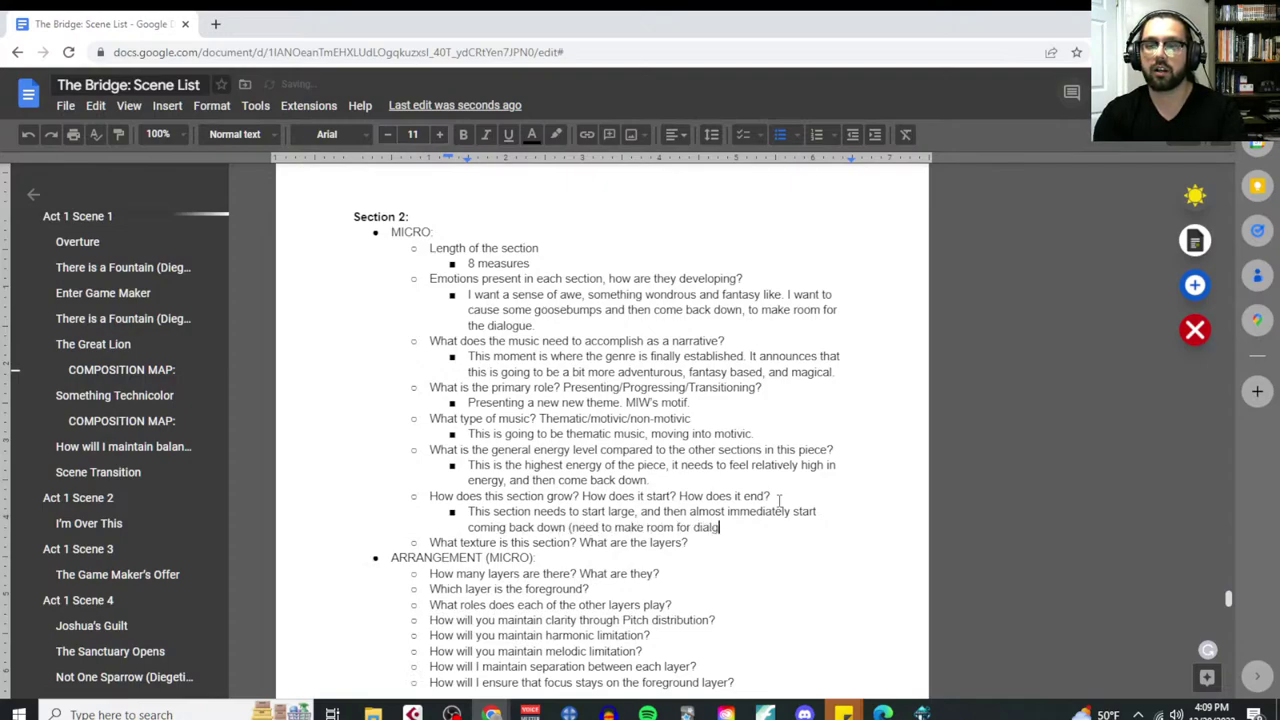
key("BackSpace")
type("ogue)")
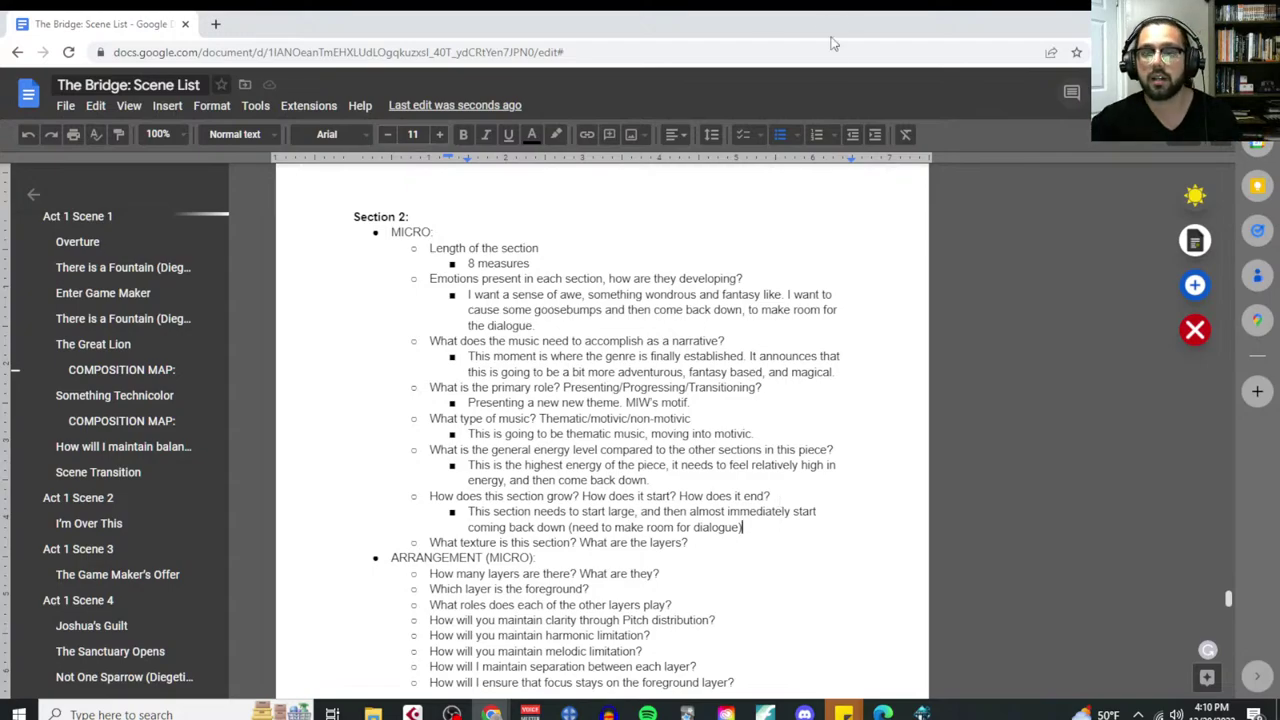
Answer Section 2's texture and layers question in a sub-bullet with "Homophonic: Melody + chordal accompaniment + bassline"
left_click(713, 548)
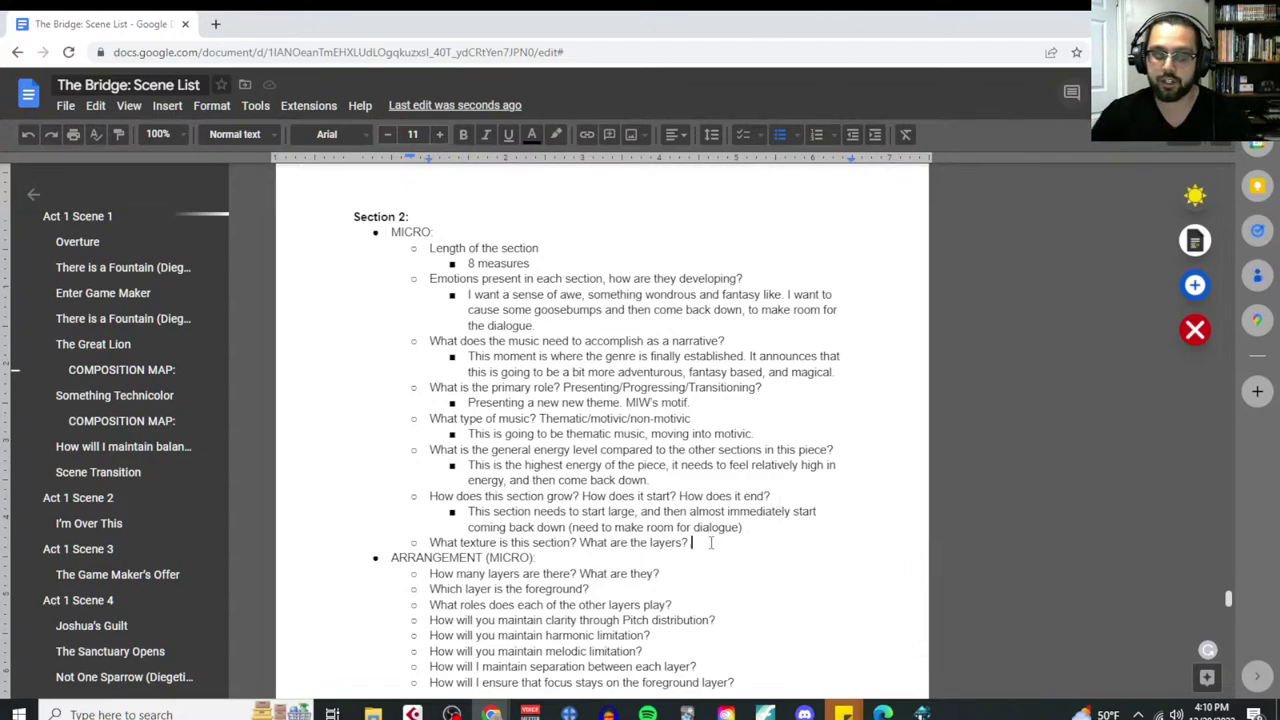
key("Return")
key("Tab")
type("Homophonic: ")
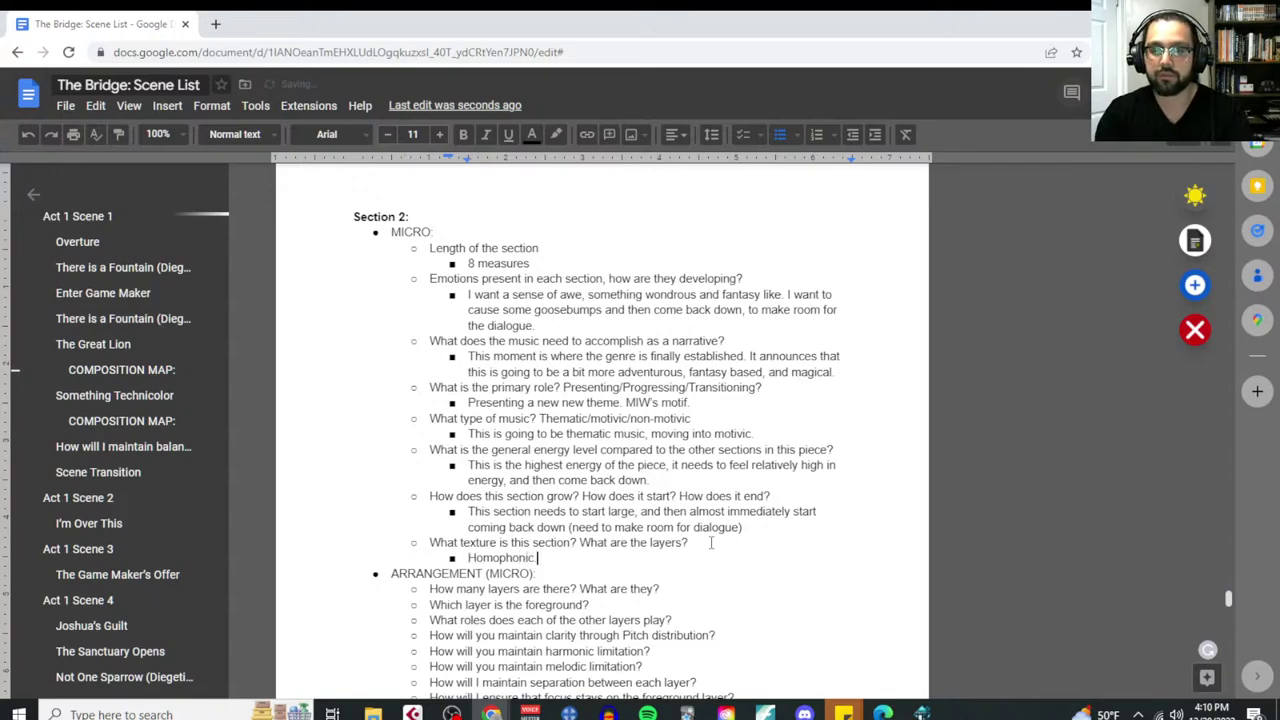
type("Melody +")
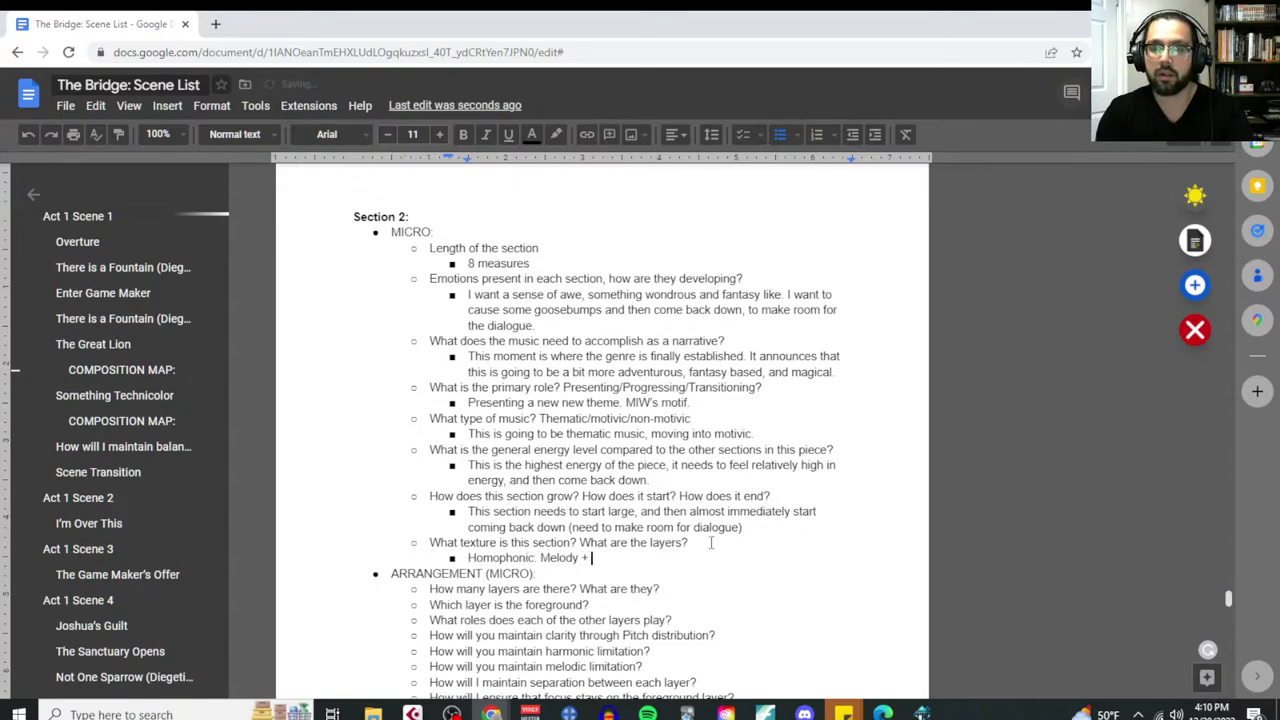
type(" chordal accompanim")
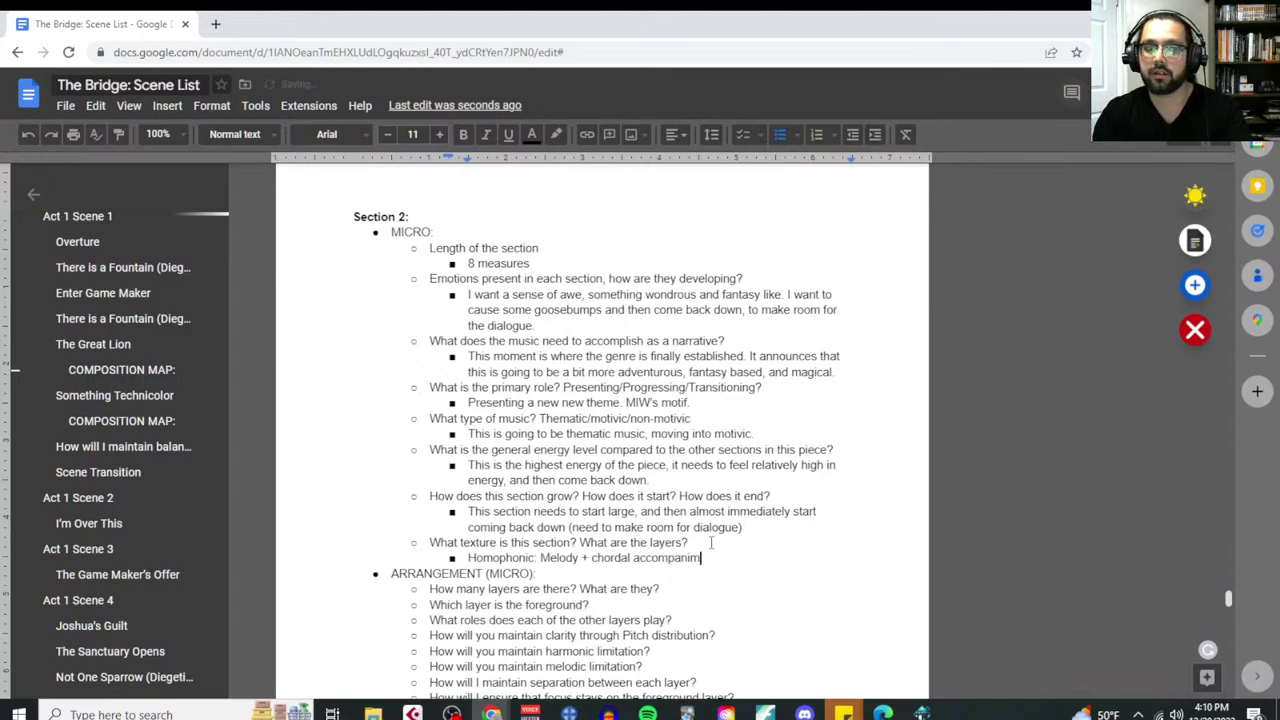
type("ent + bassline")
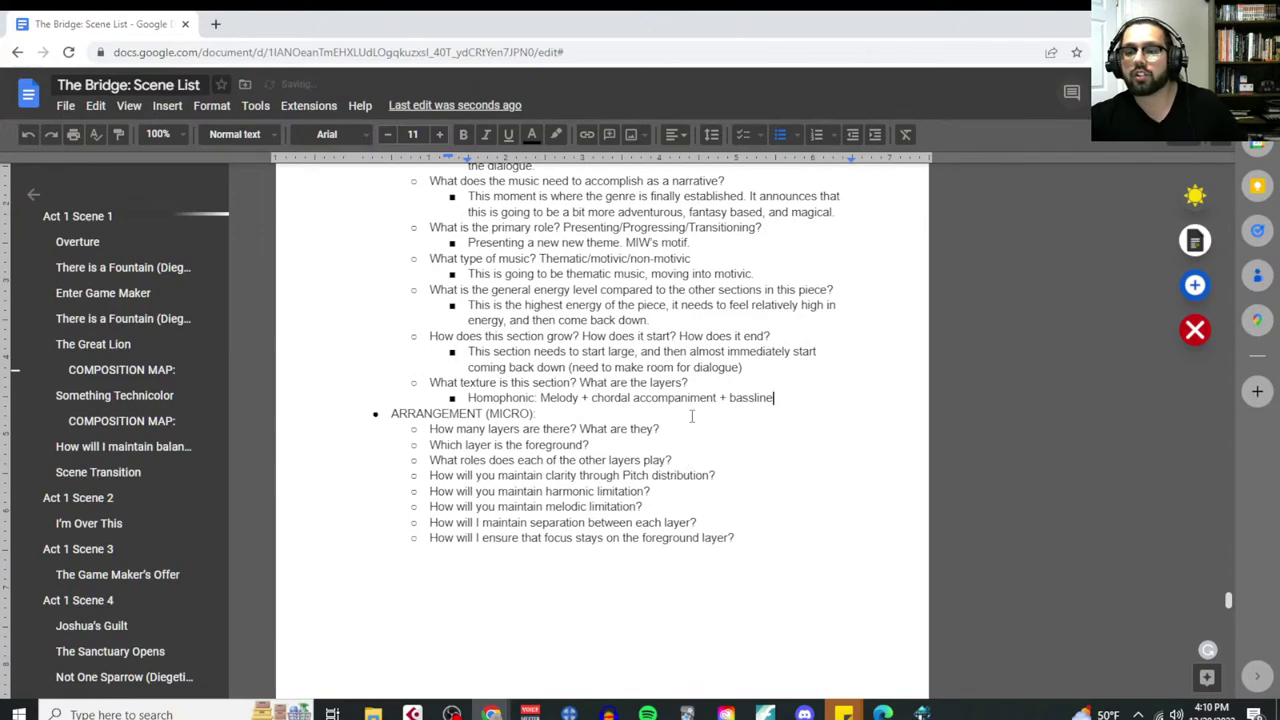
left_click(691, 414)
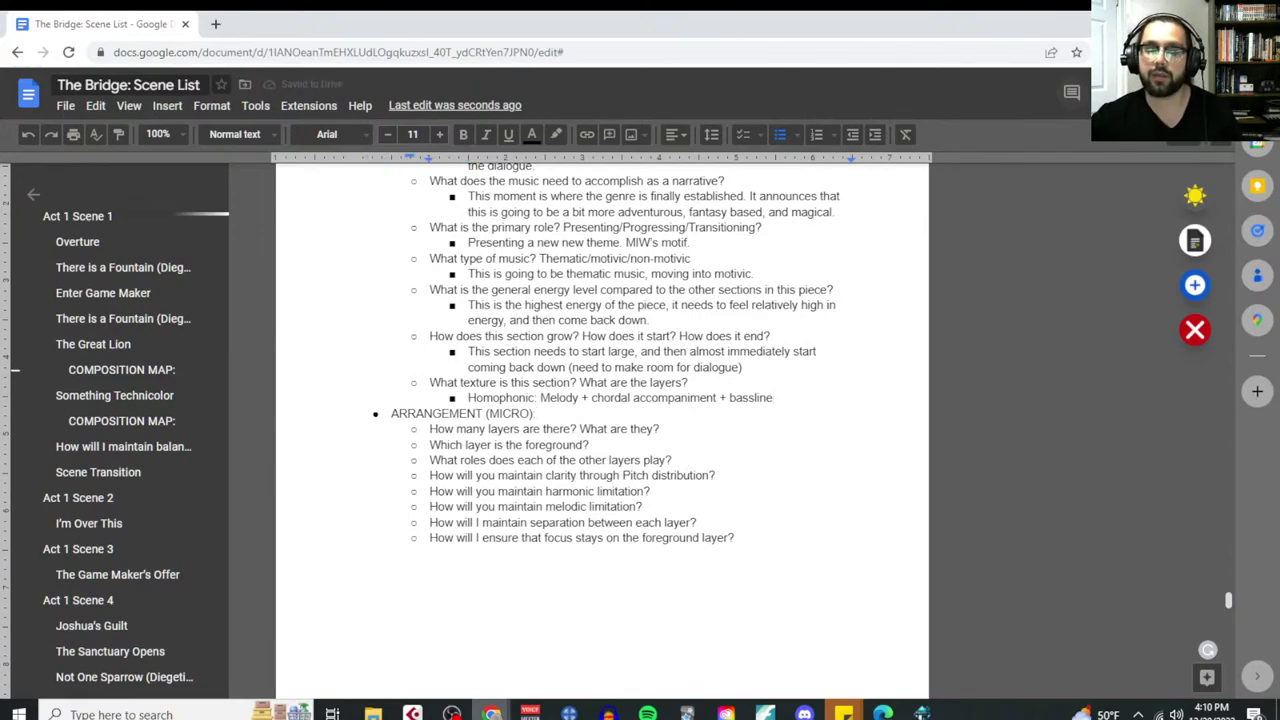
Switch to Cubase and examine the bass, ostinato and melody notes of The Great Lion sketch from bar 51 to 57
mouse_move(412, 713)
left_click(535, 648)
scroll(630, 437, "down", 10)
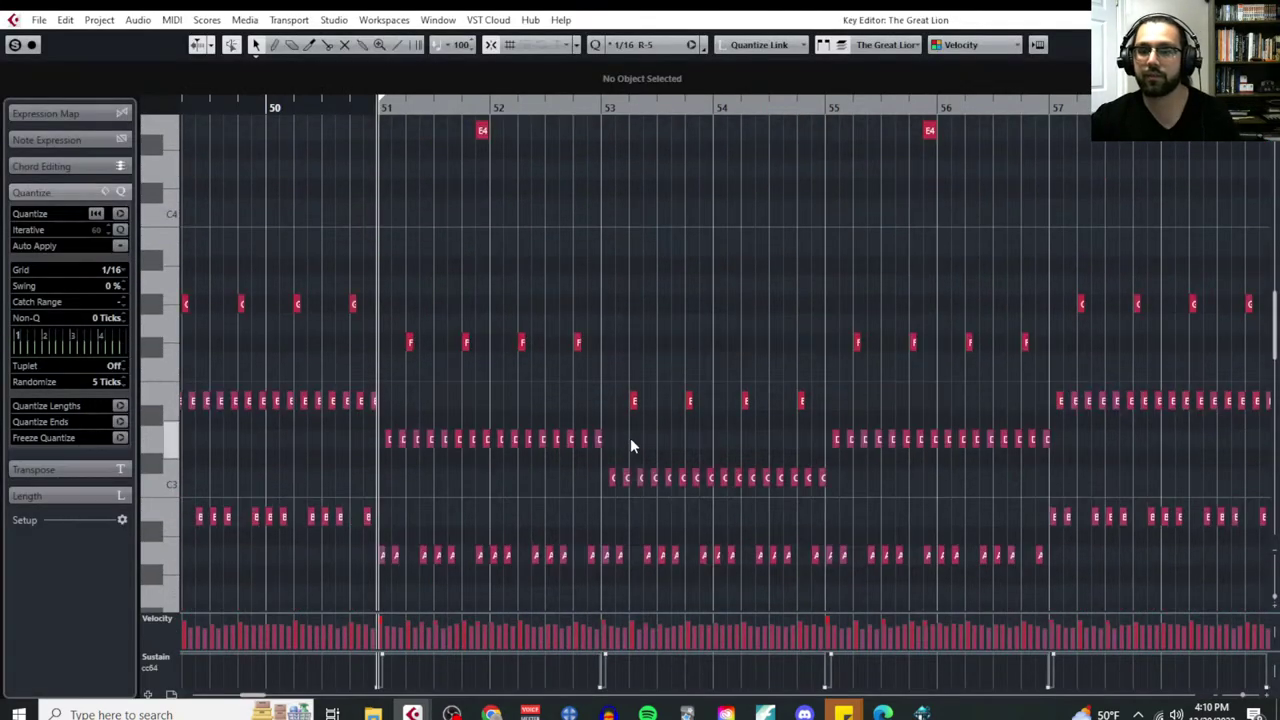
scroll(630, 442, "down", 5)
scroll(630, 442, "up", 15)
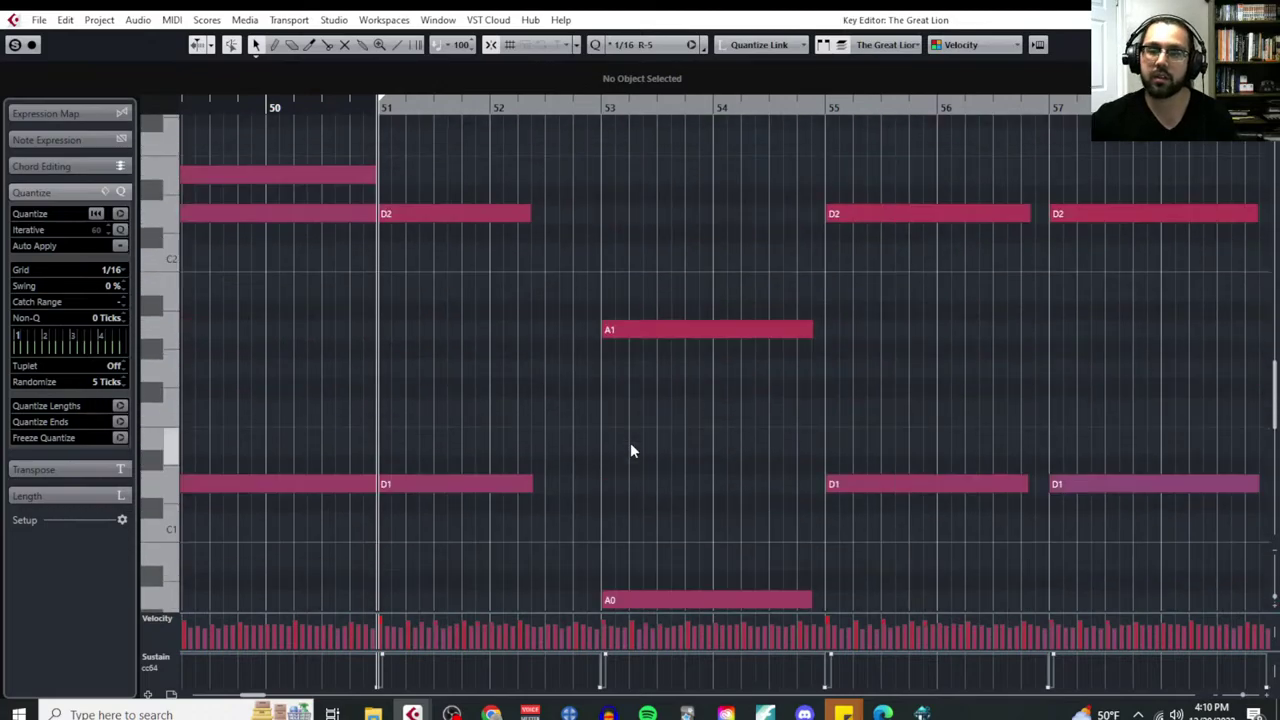
scroll(1274, 594, "up", 8)
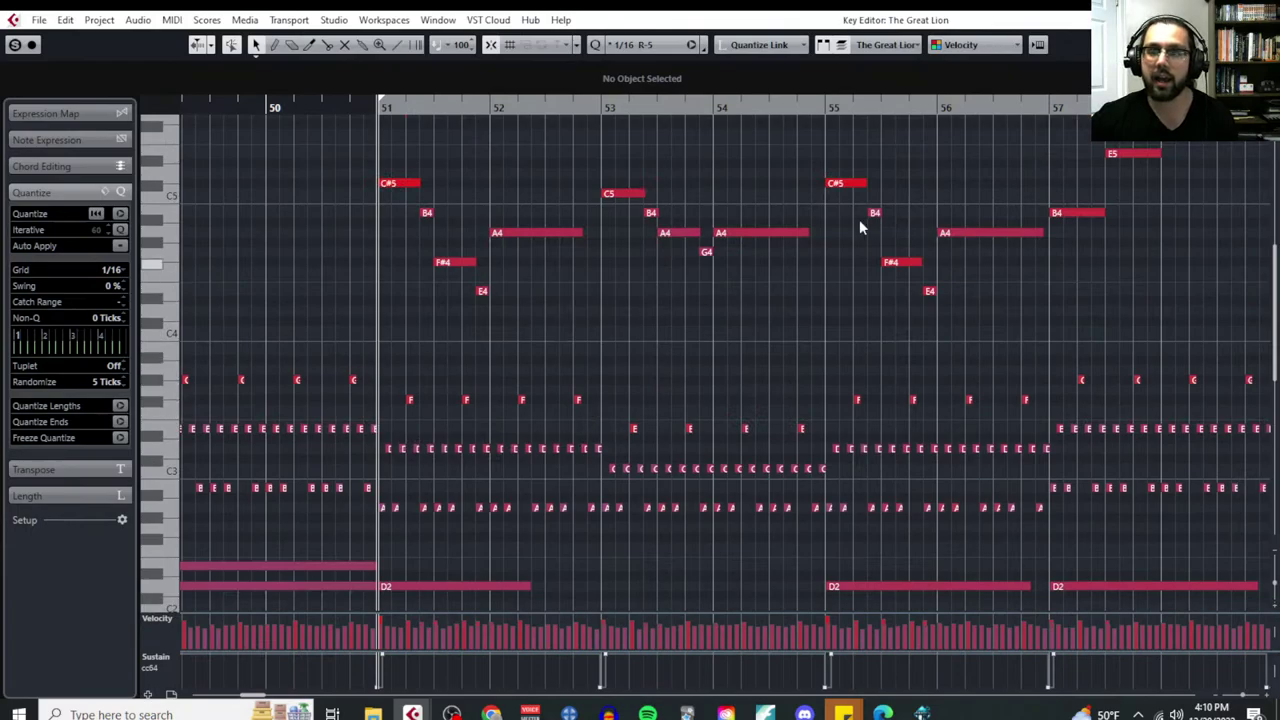
key("Escape")
Reopen The Great Lion sketch in the Key Editor, play it from just before bar 51 through bar 58, and examine each layer's notes
left_click(234, 284)
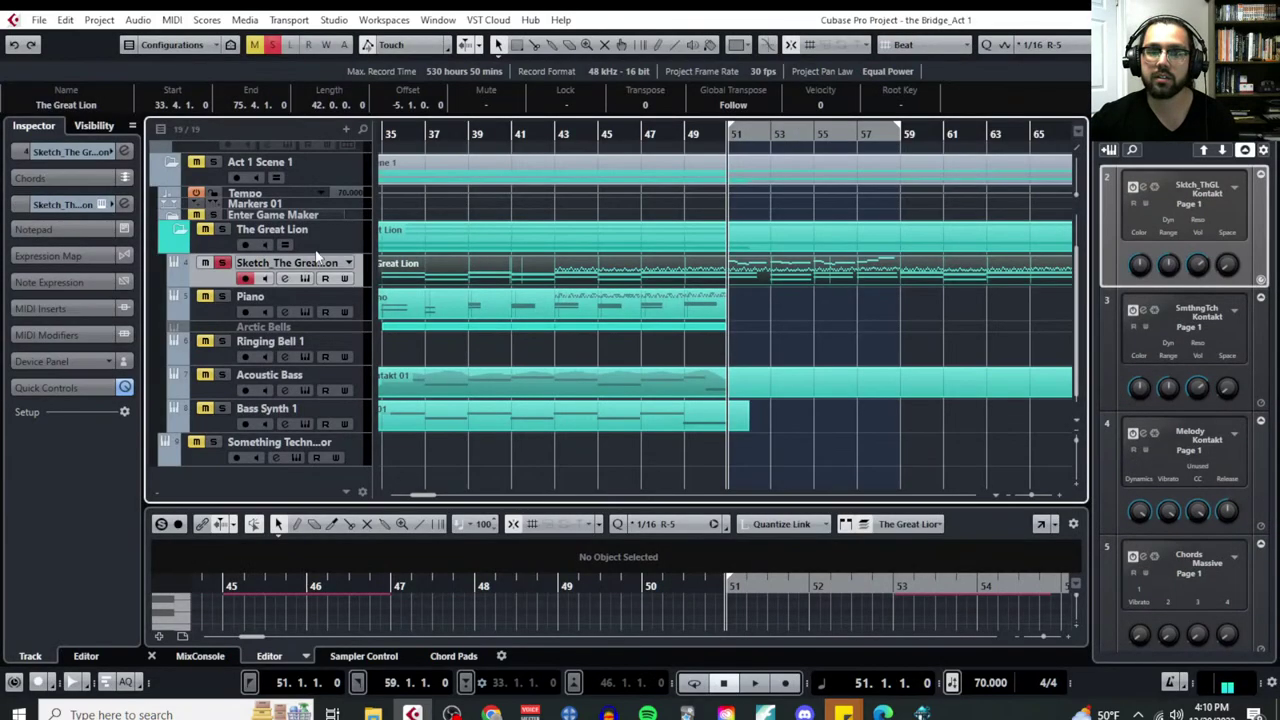
left_click(172, 20)
left_click(218, 39)
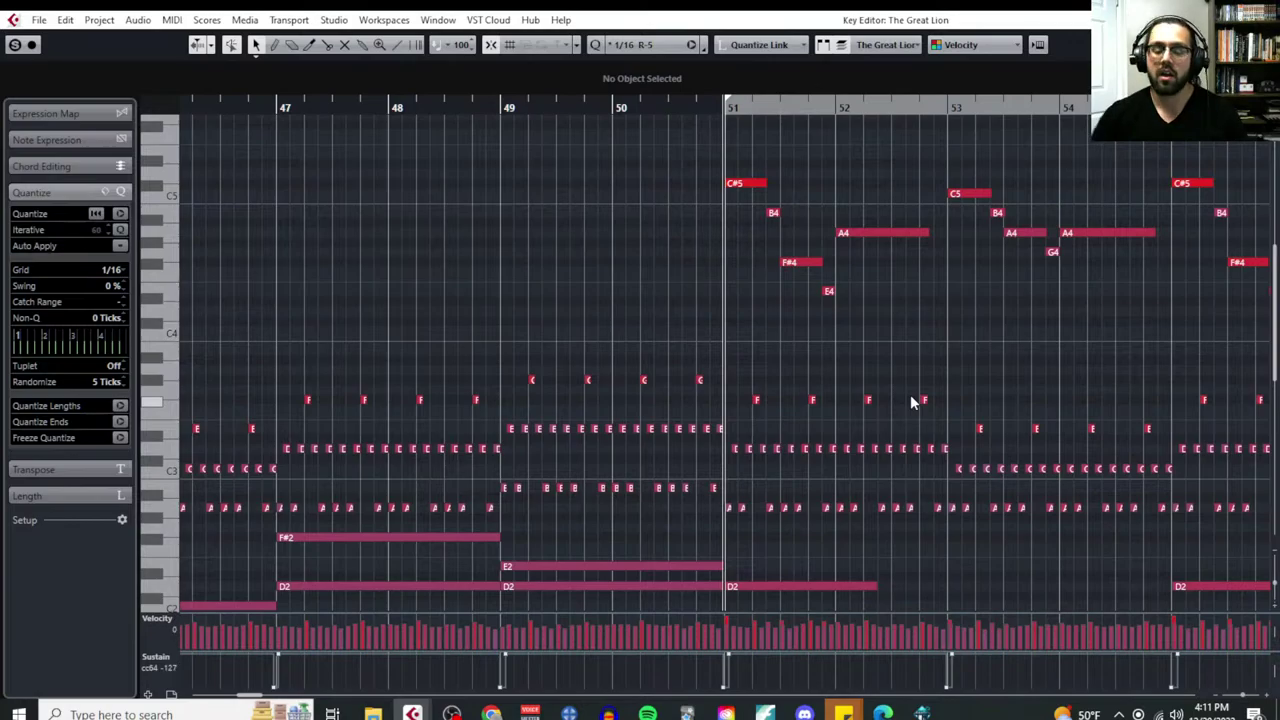
left_click(714, 108)
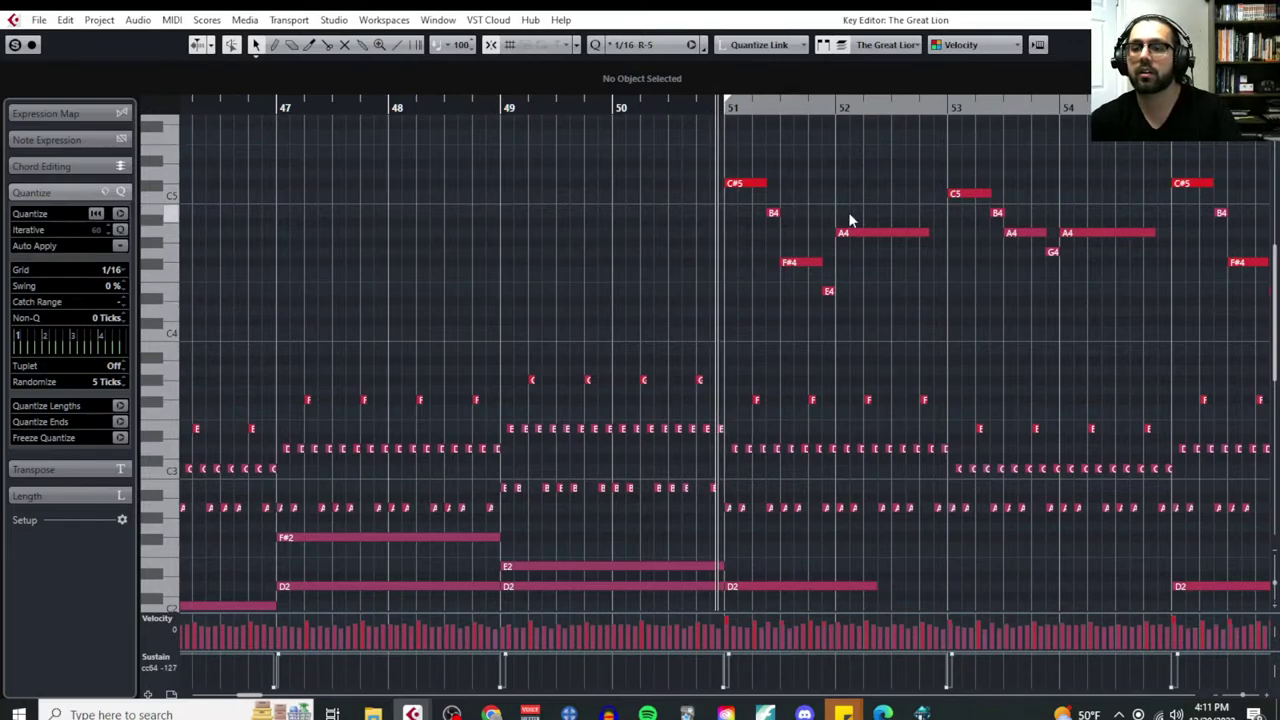
scroll(966, 250, "down", 5)
key("g")
key("g")
key("g")
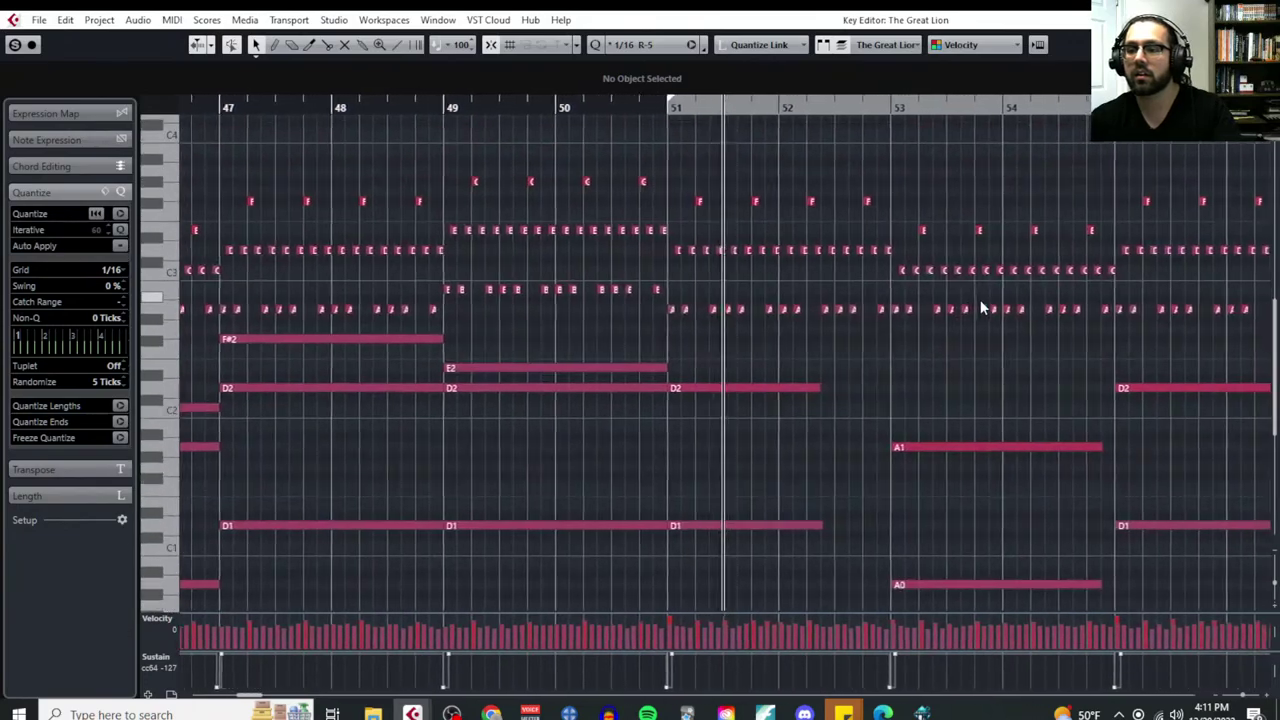
scroll(893, 356, "down", 3)
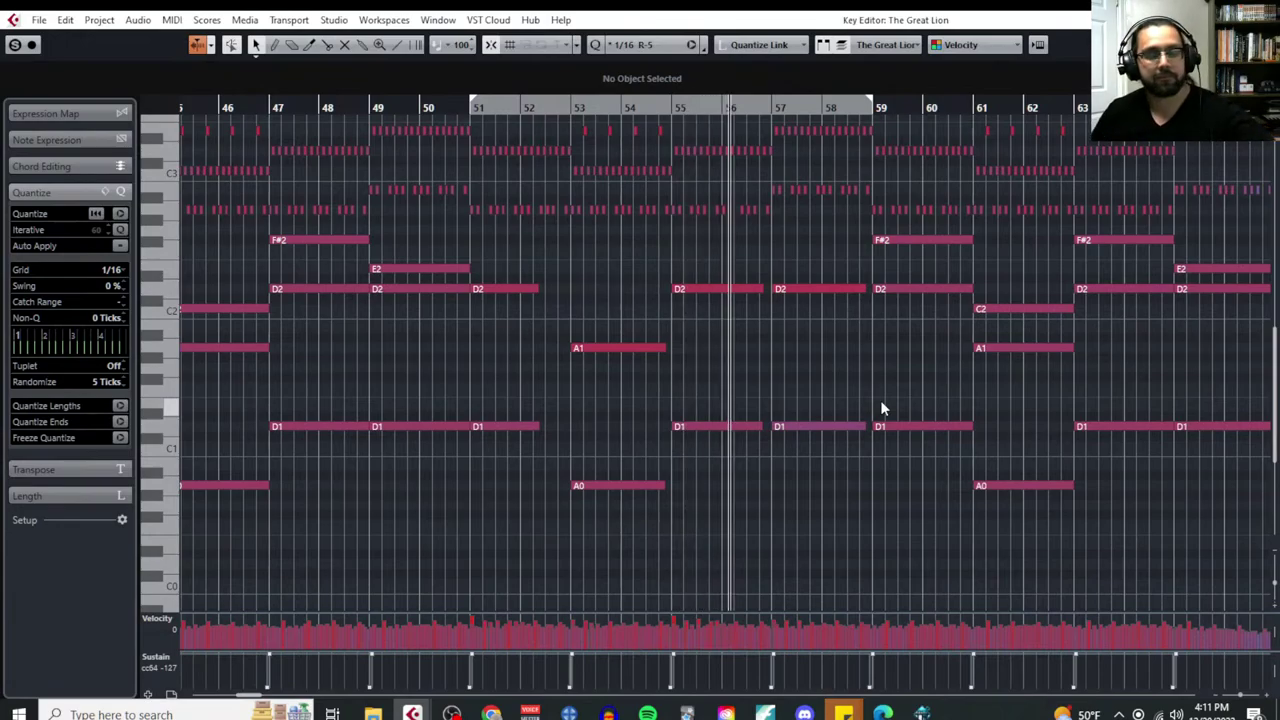
scroll(880, 405, "up", 3)
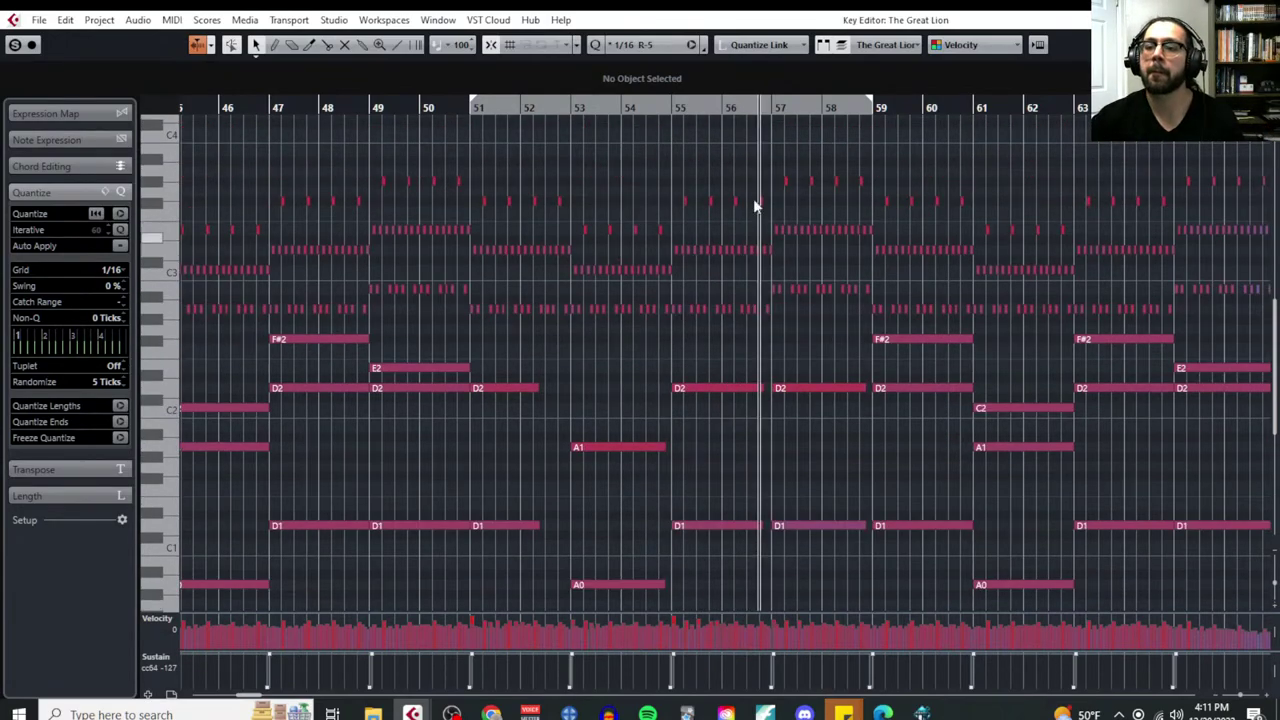
left_click(734, 103)
scroll(768, 336, "up", 6)
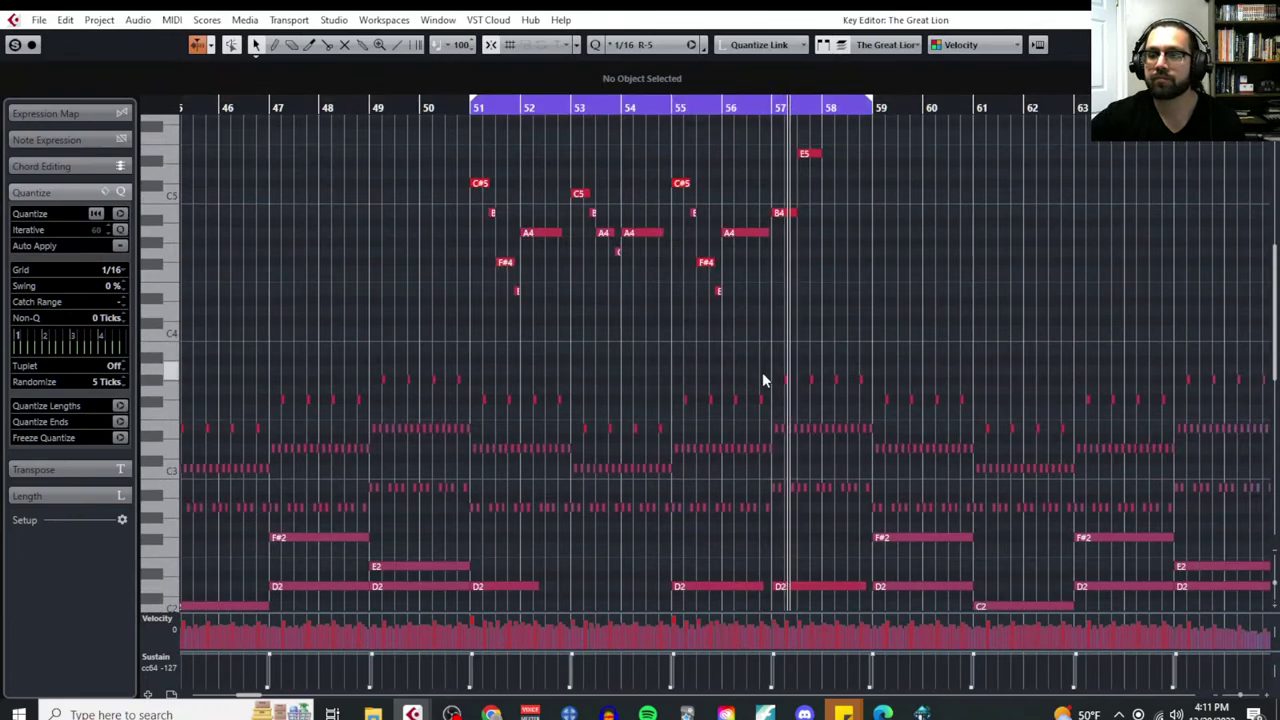
scroll(767, 415, "up", 3)
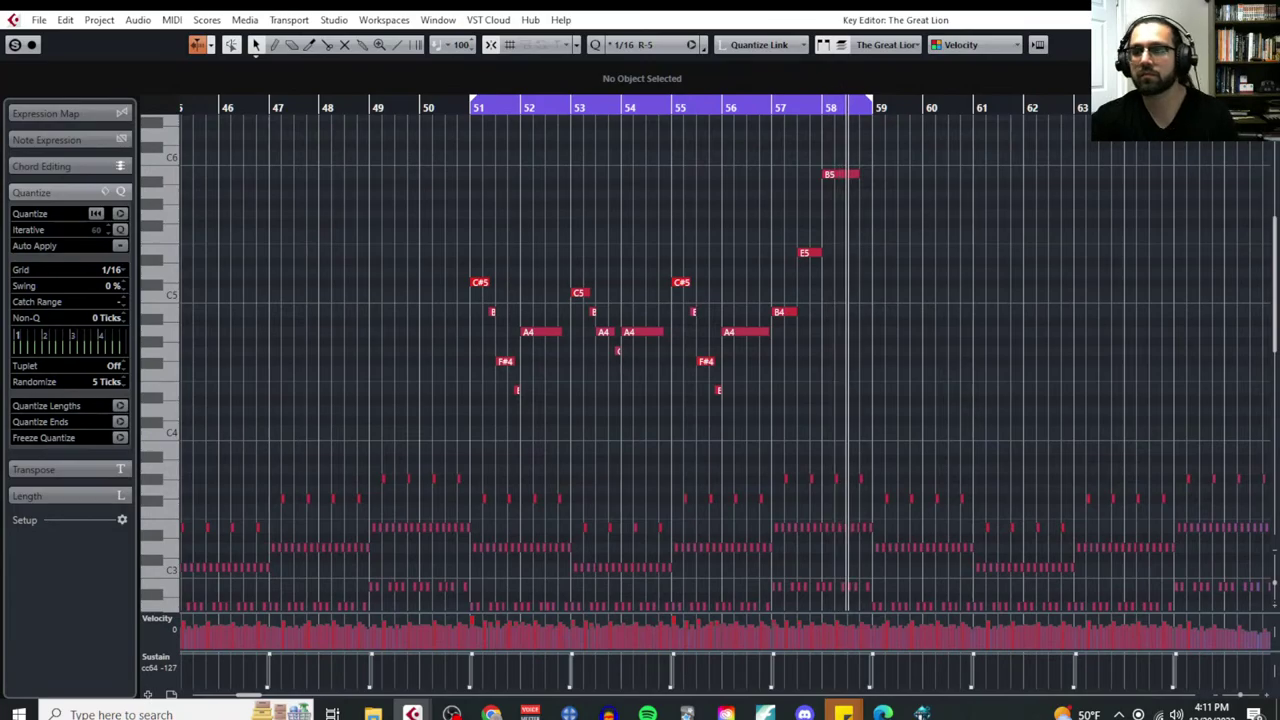
key("ctrl+e")
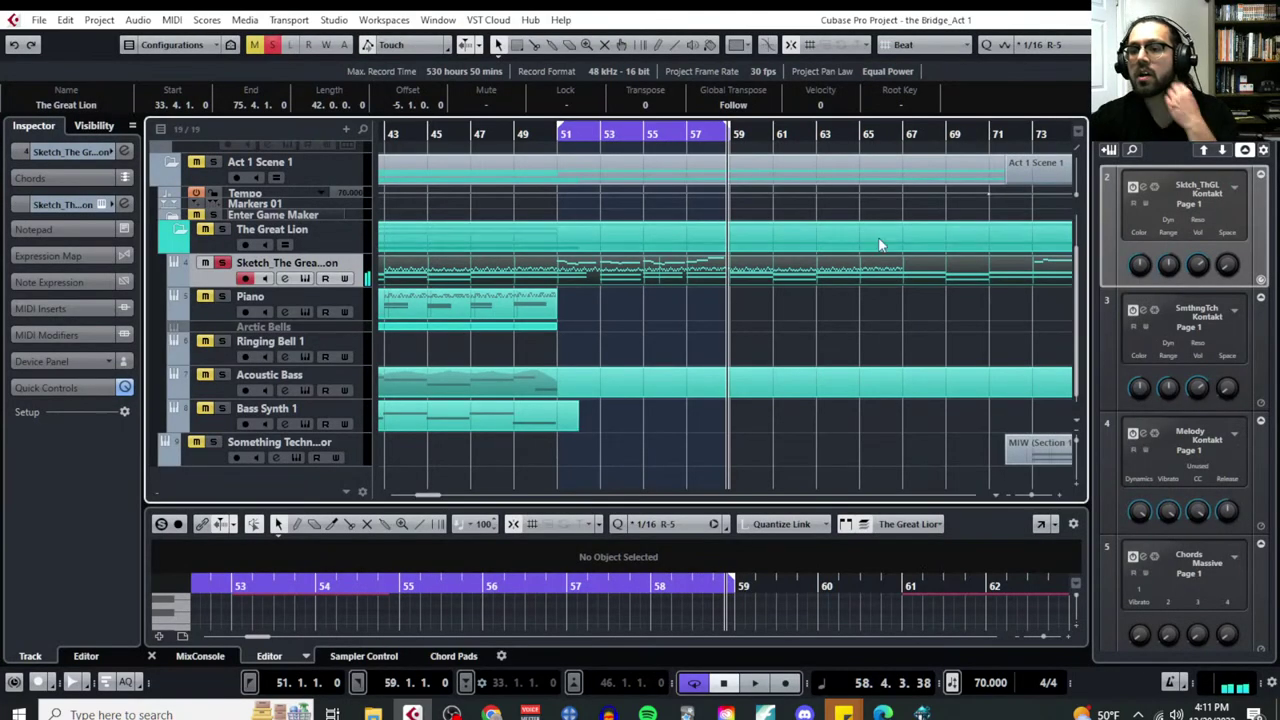
Switch back to the Google Docs scene list and answer Section 2's arrangement layers question with sub-bullets Melody, Ostinato and Bass line
mouse_move(491, 713)
left_click(562, 675)
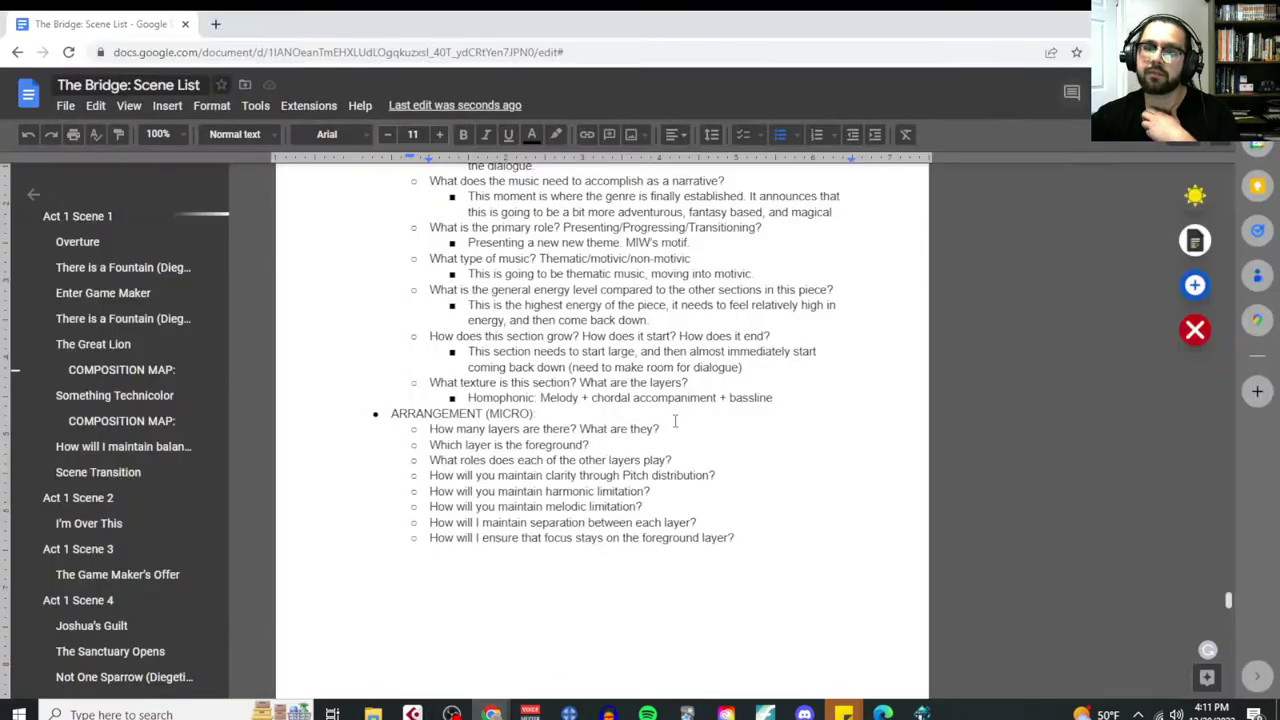
key("Return")
key("Tab")
type("Melody")
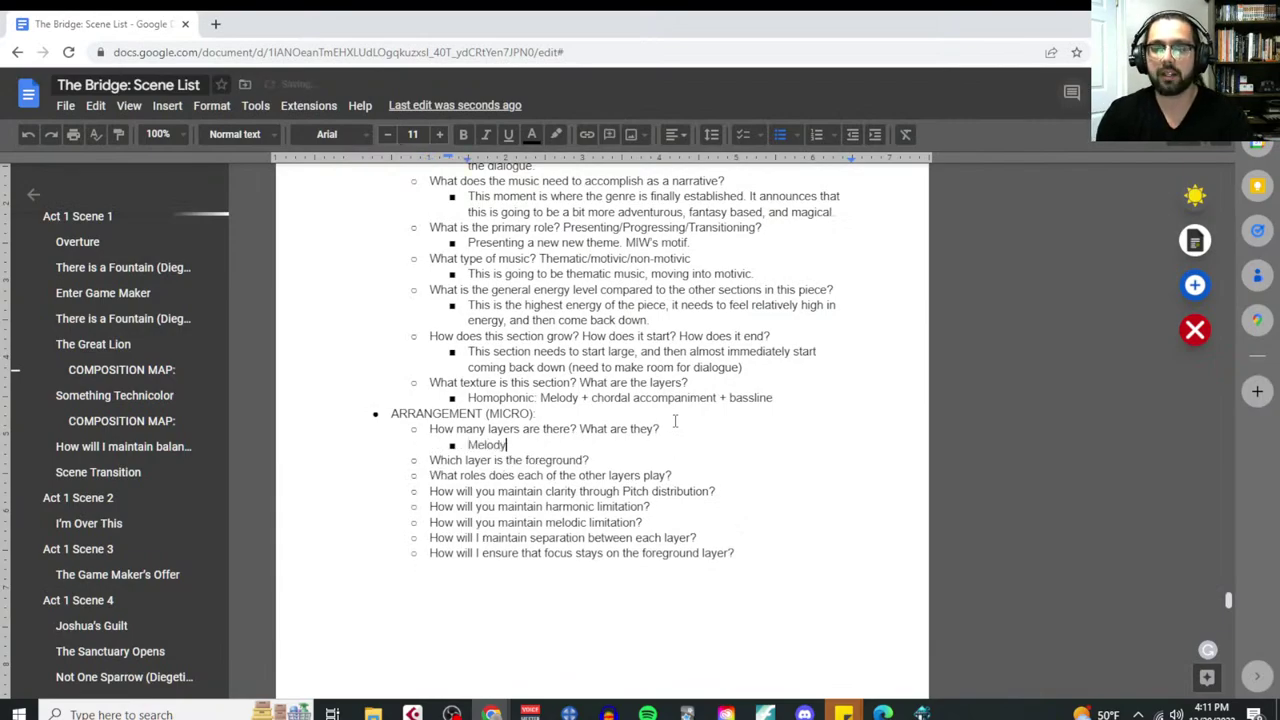
key("Return")
type("Ostinati")
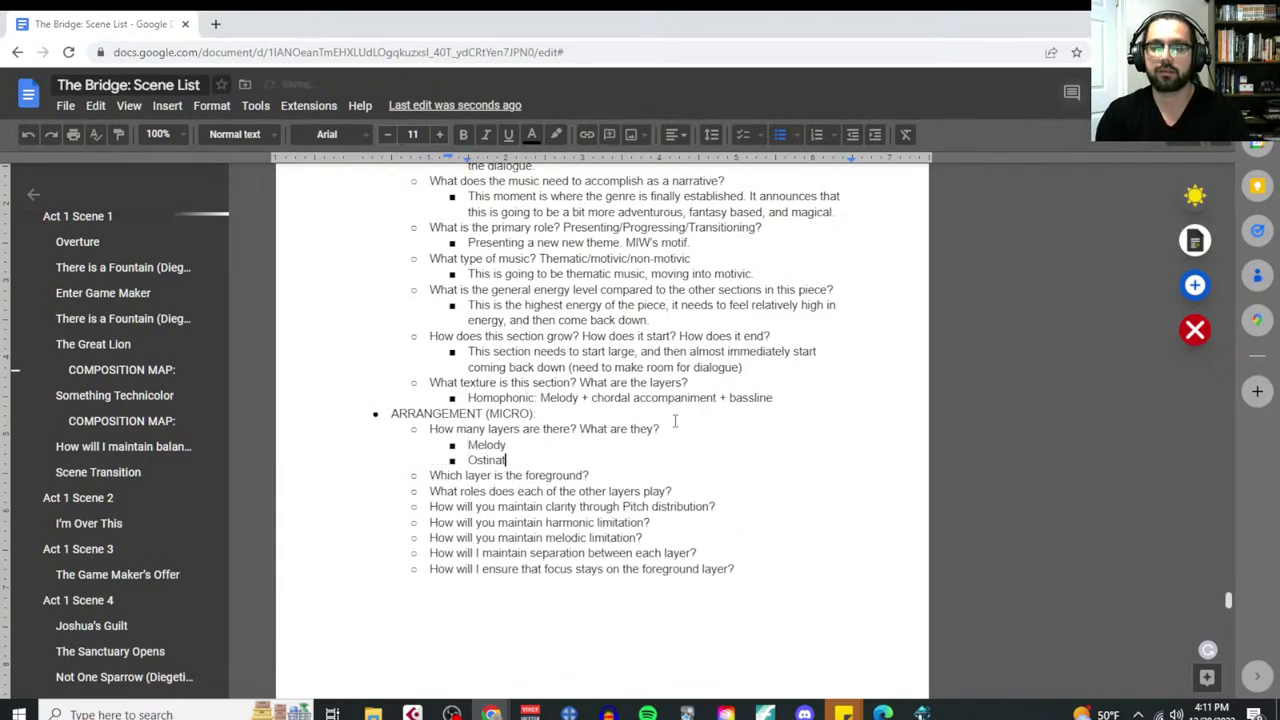
key("Return")
type("Bass ")
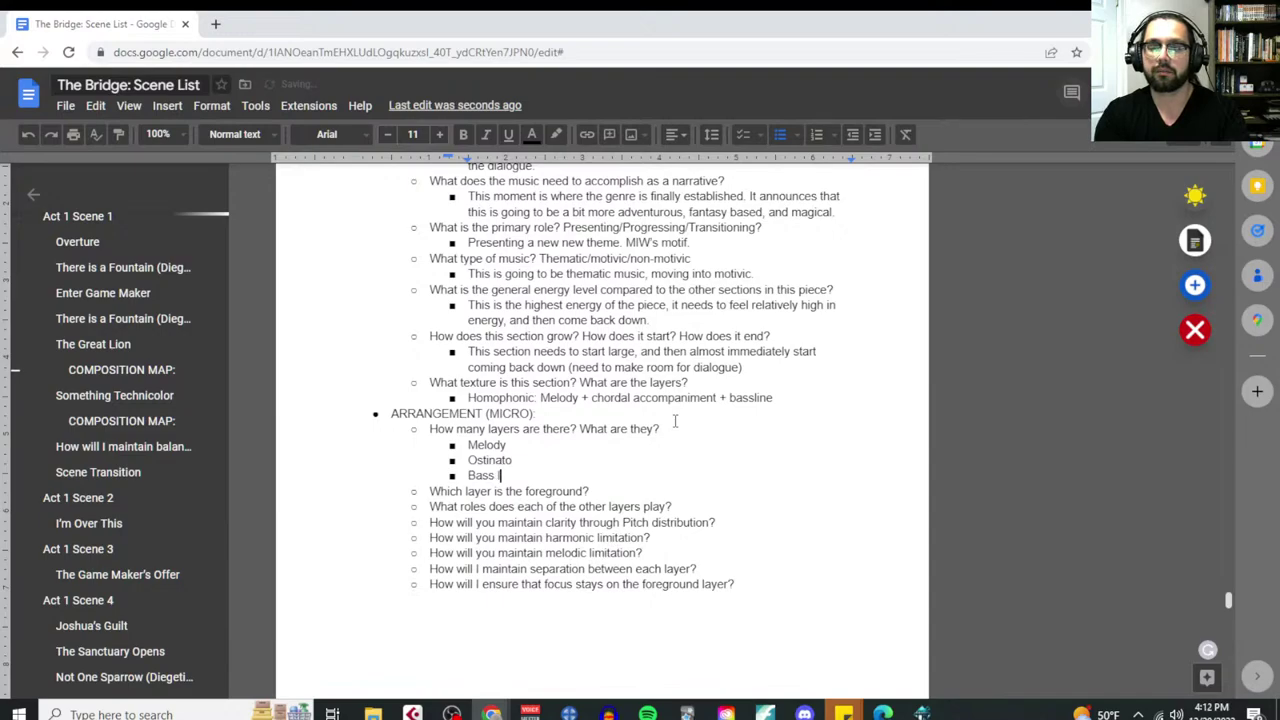
type("line")
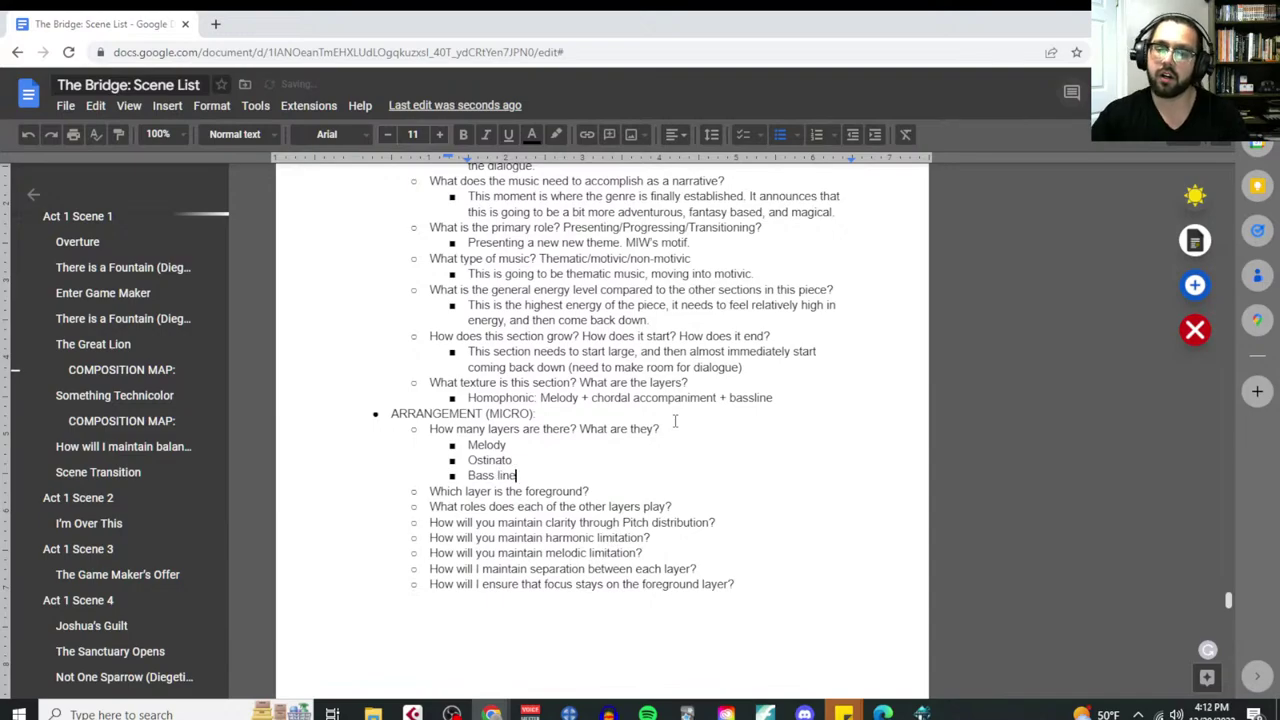
Answer Section 2's foreground layer question in a sub-bullet with "Melody"
left_click(625, 489)
key("Return")
key("BackSpace")
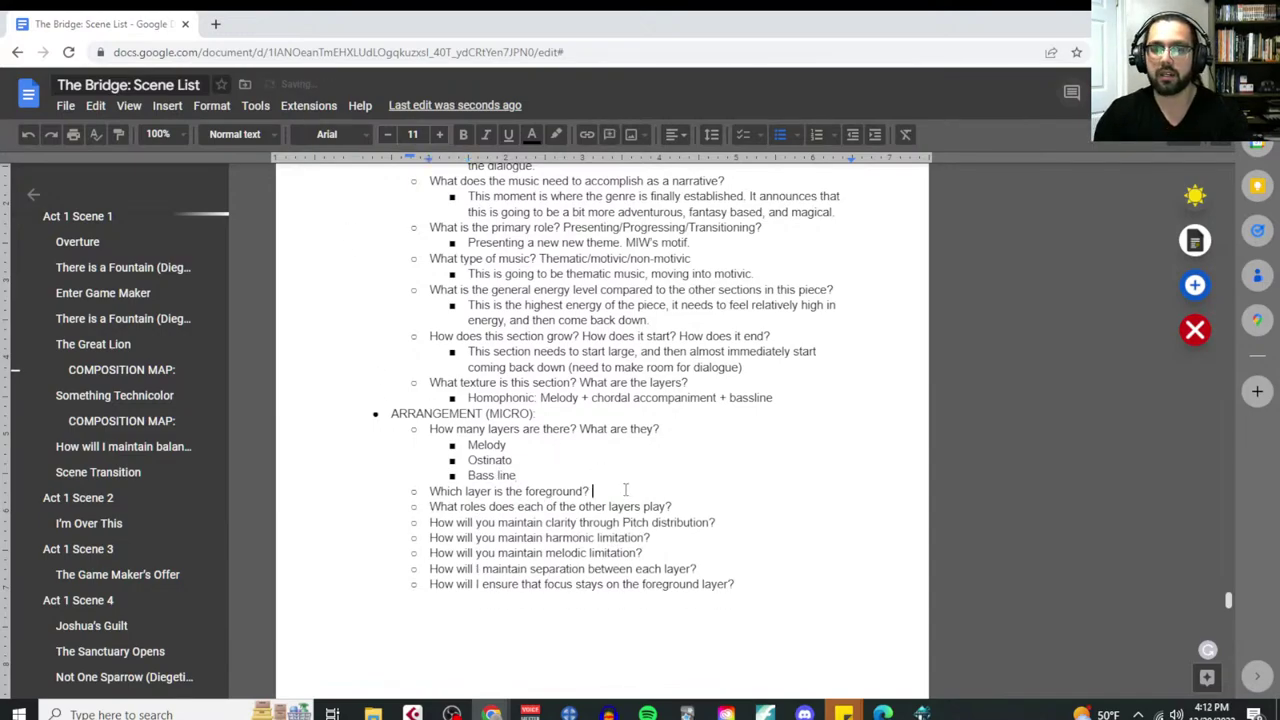
key("Return")
key("Tab")
type("Meldoy")
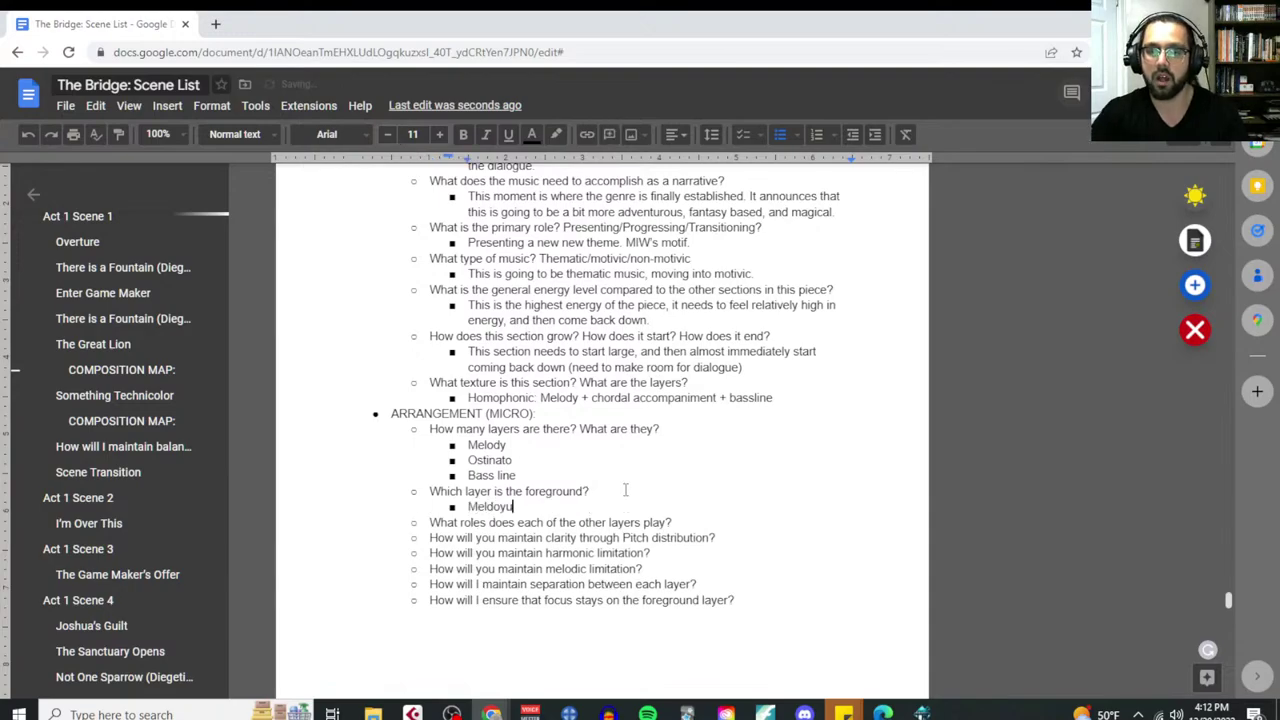
key("BackSpace")
key("BackSpace")
key("BackSpace")
type("ody")
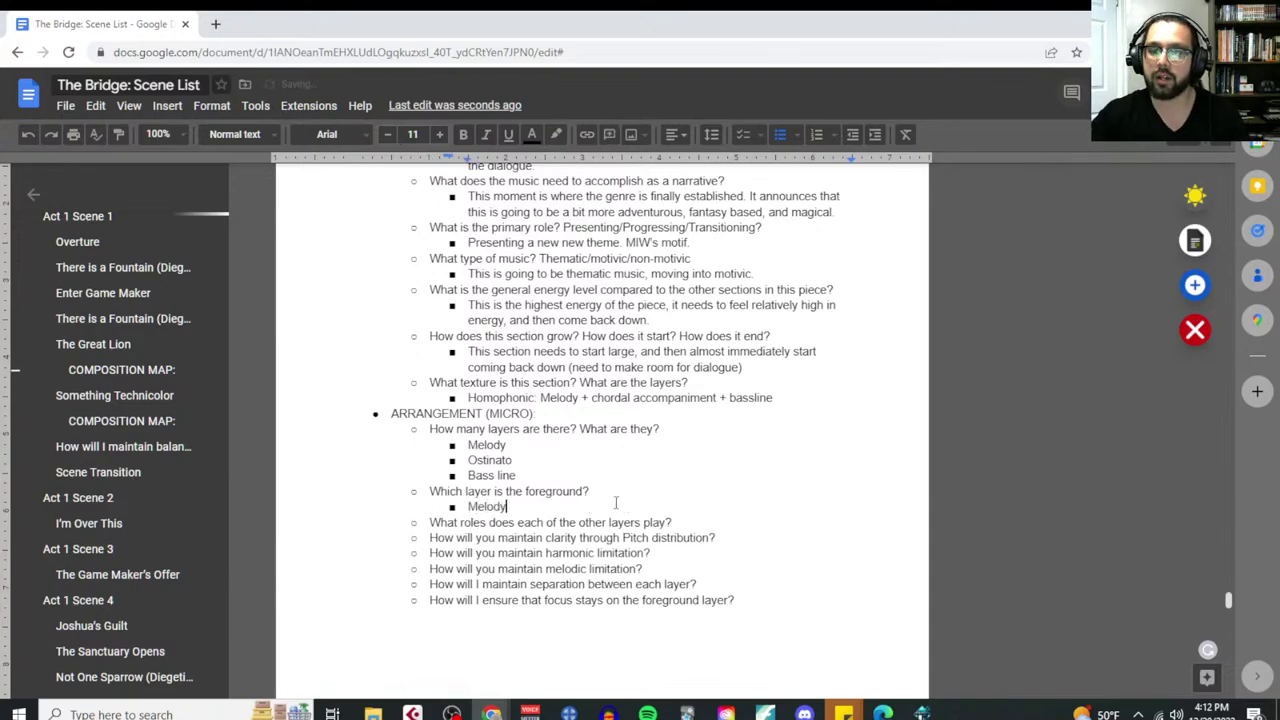
Answer Section 2's question about the other layers' roles with the sub-bullet "Ostinato creates energy while supporting the harmonic foundation"
left_click(689, 525)
key("Return")
key("Tab")
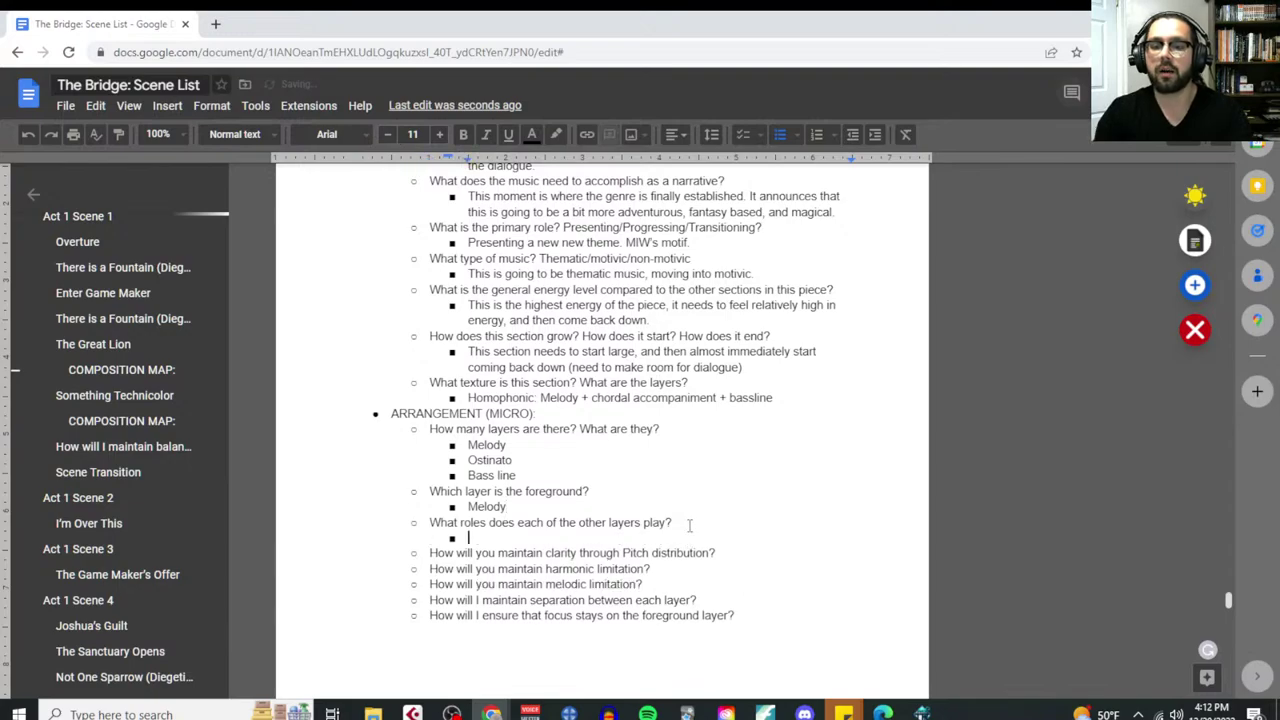
type("Ostinato")
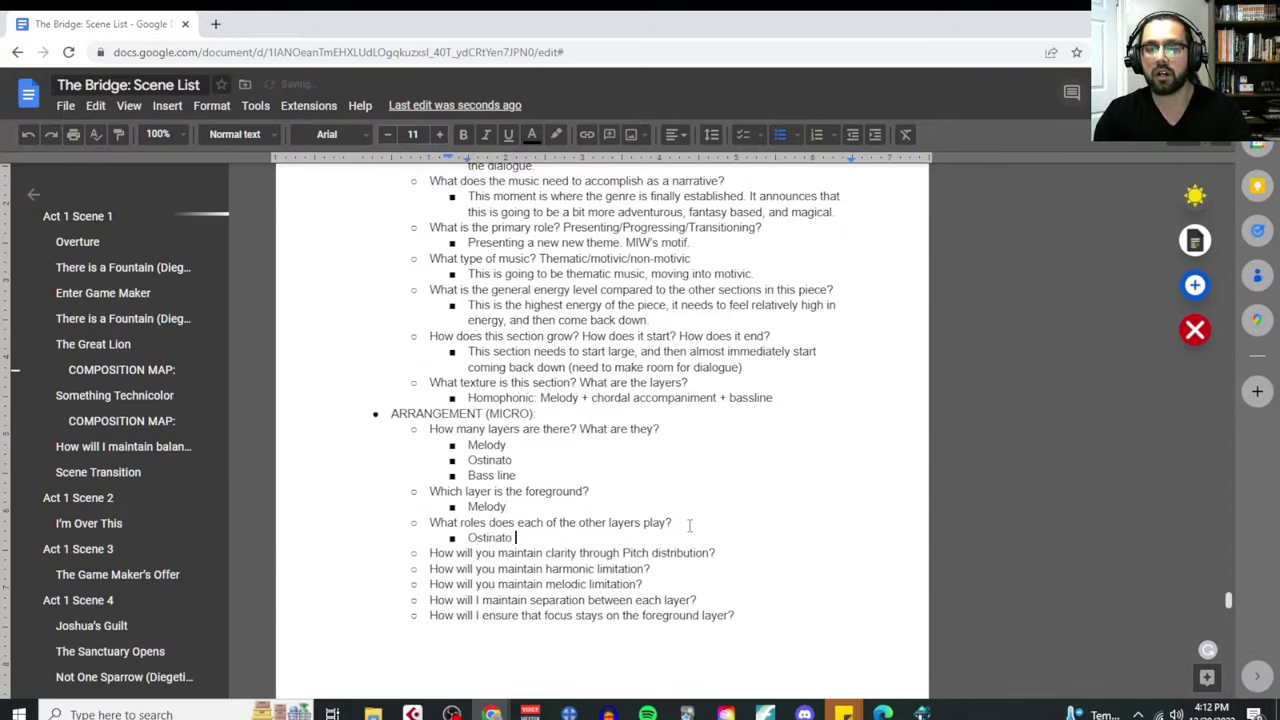
type(" creates energy ")
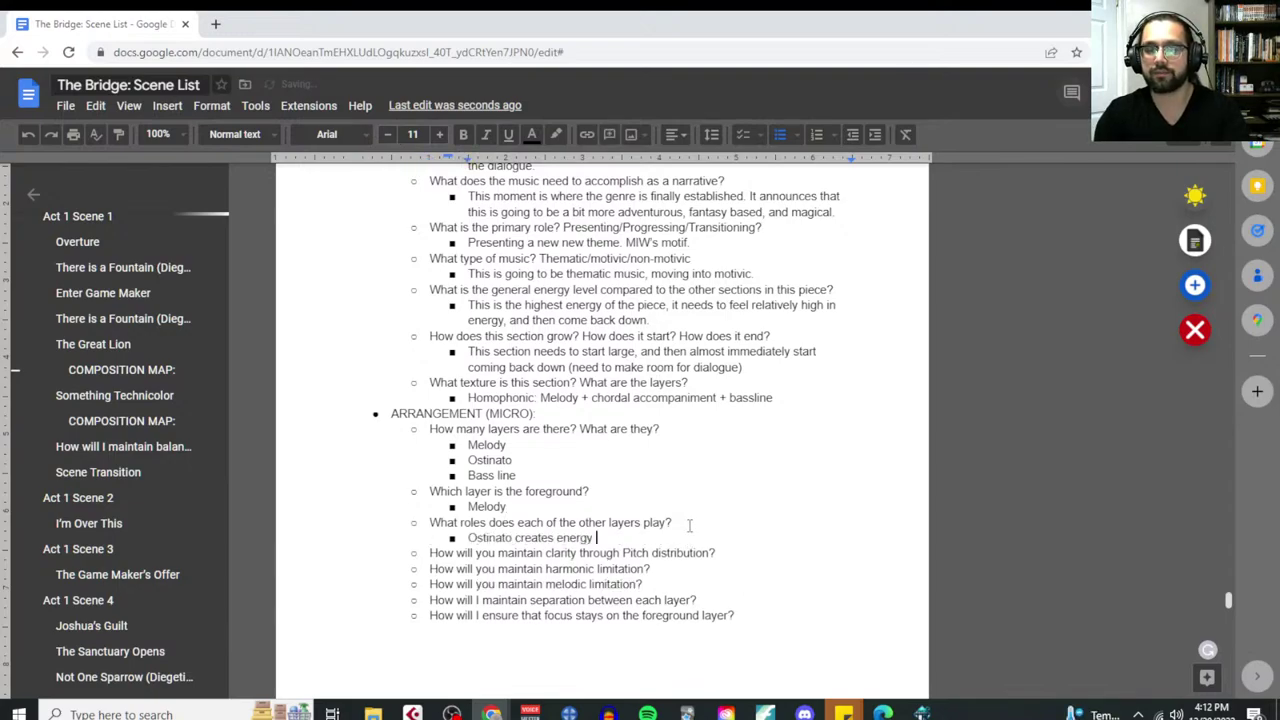
type("while supporting ")
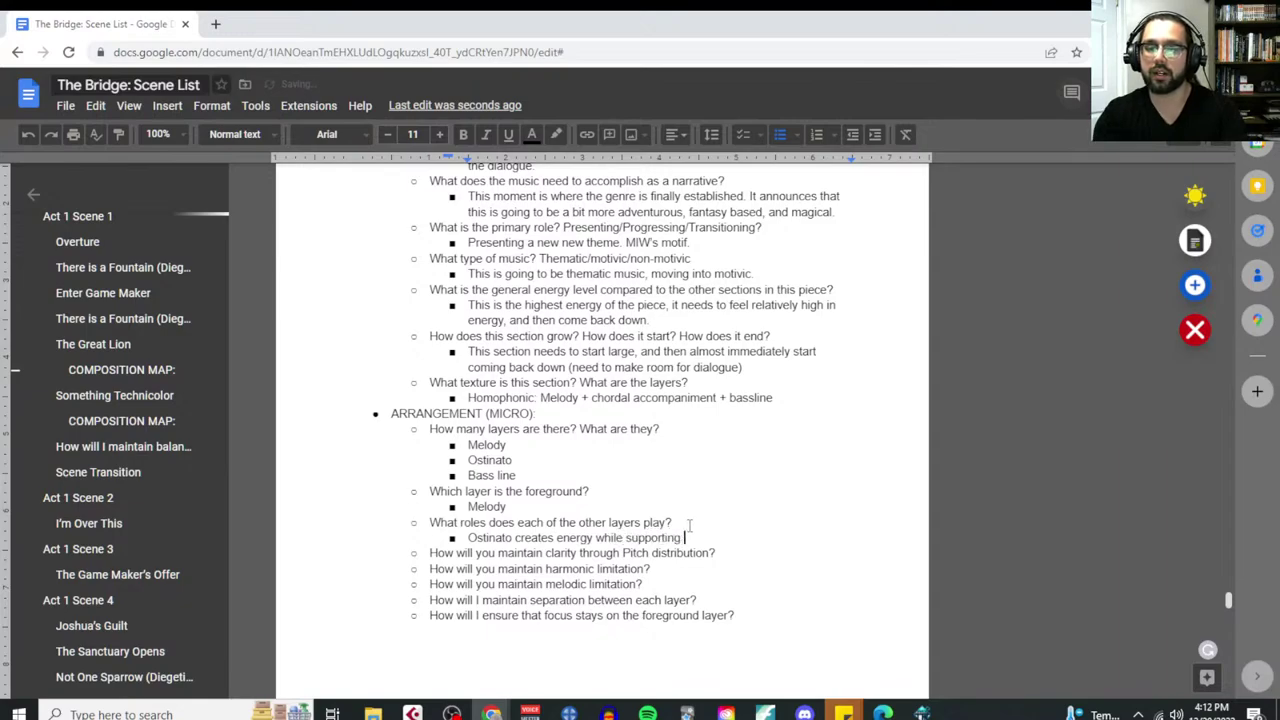
type("the harmonic ")
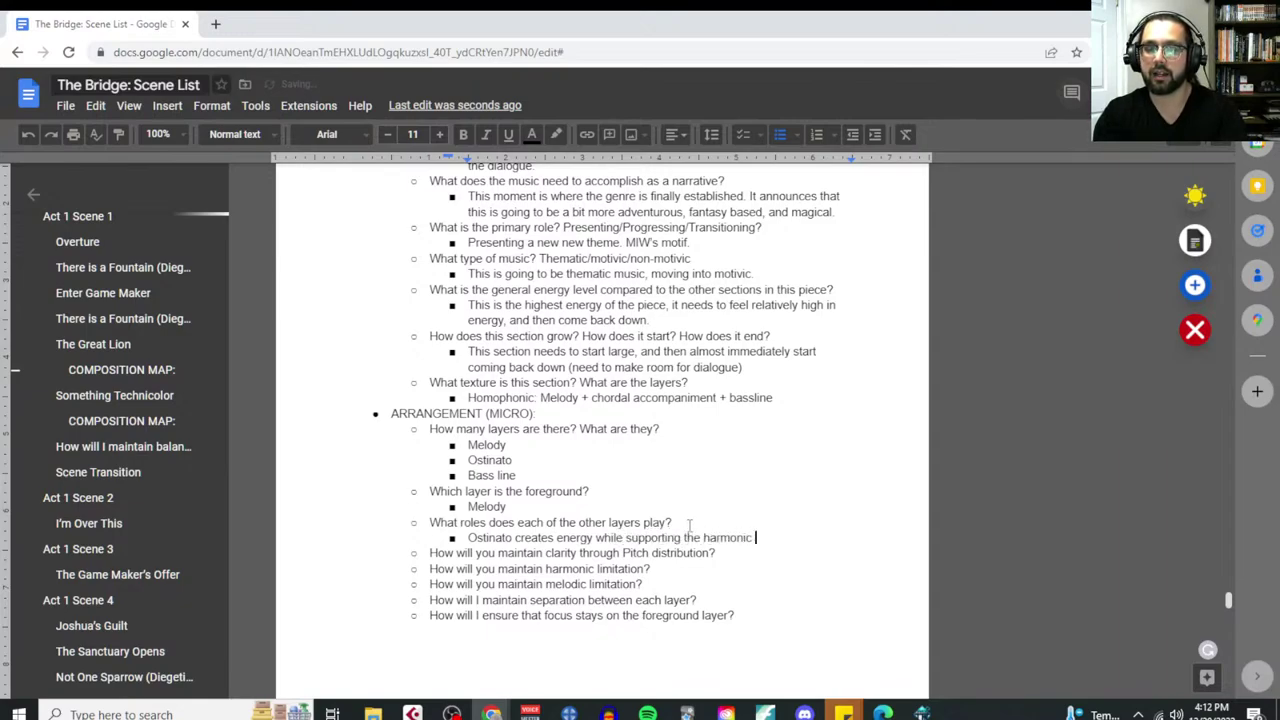
type("foundation")
Add a second layer-roles sub-bullet: "Bassline provides an anchoring point, allowing the modal harmony to have the feeling that it does."
key("Return")
type("Basslin")
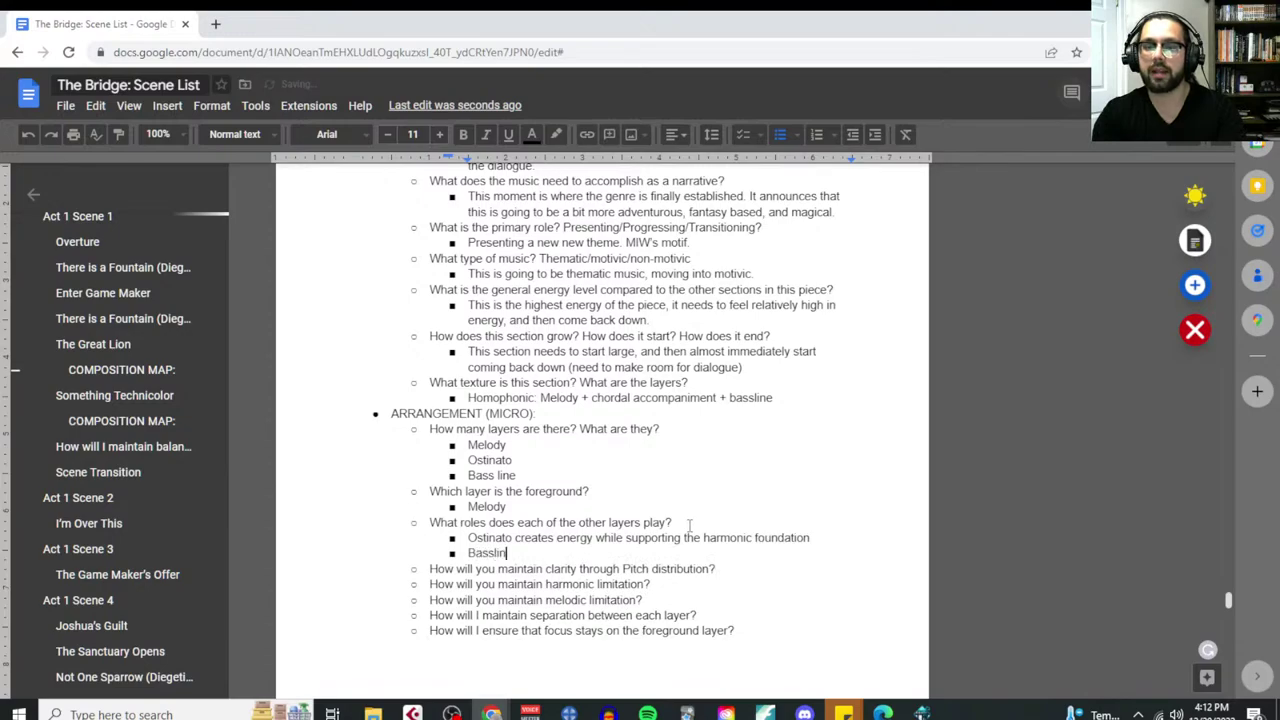
type("e provides an anchor")
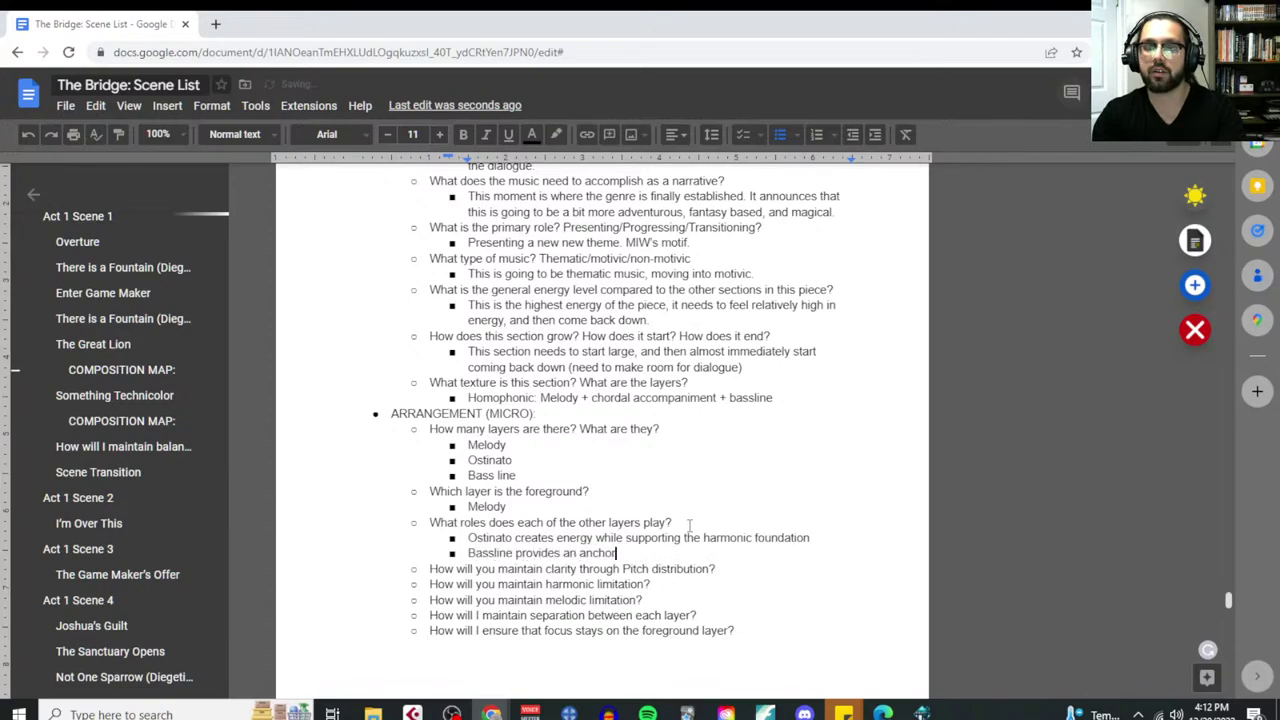
type("ing point, allowing")
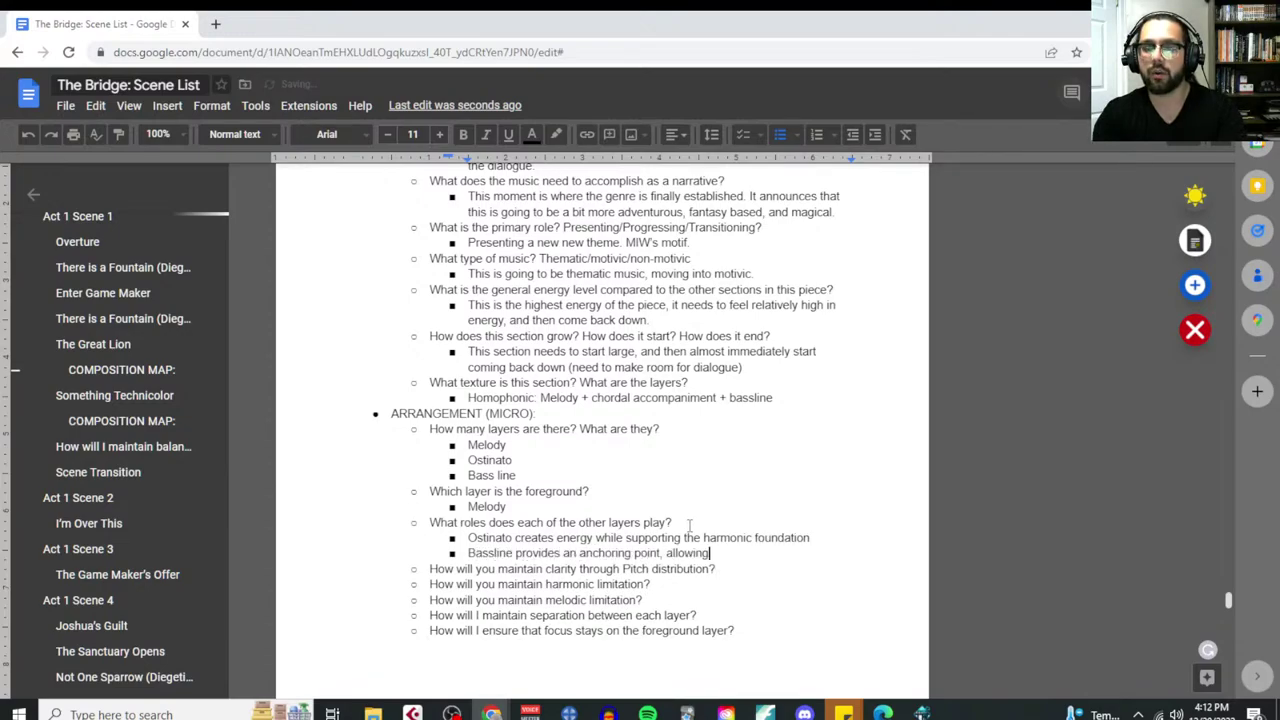
type(" the modal harmony to h")
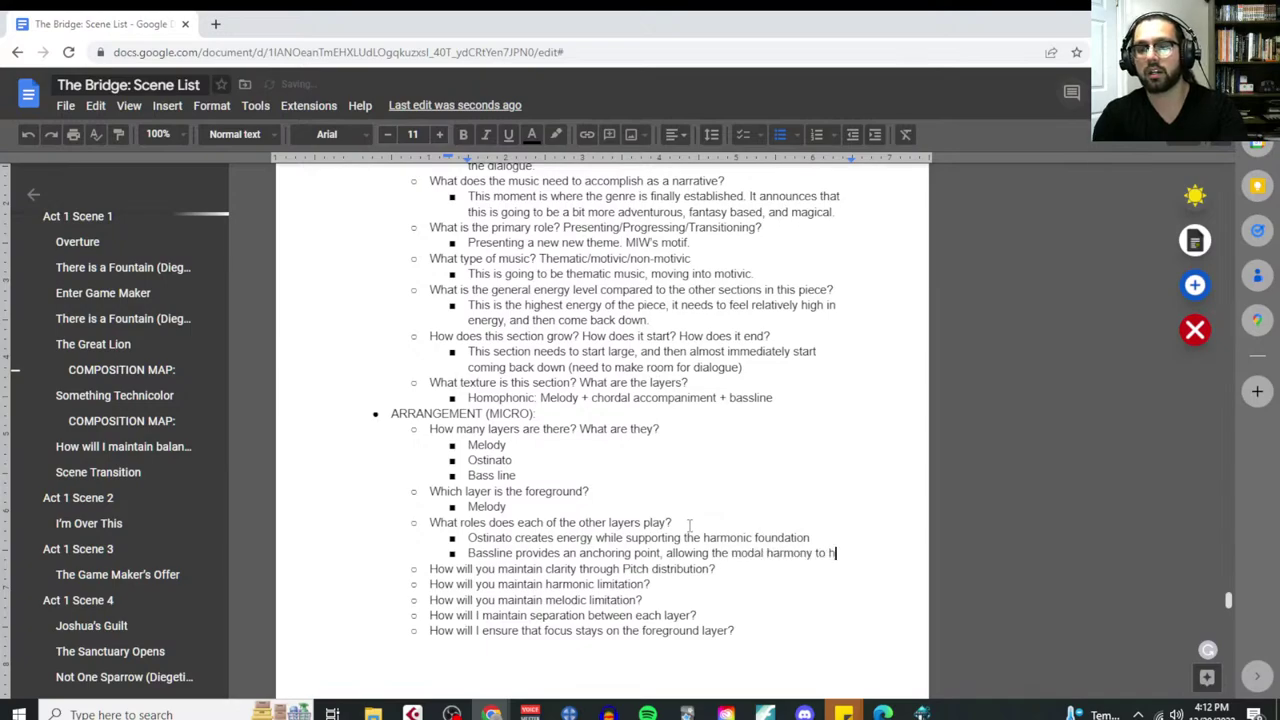
type("ave the feeling that ")
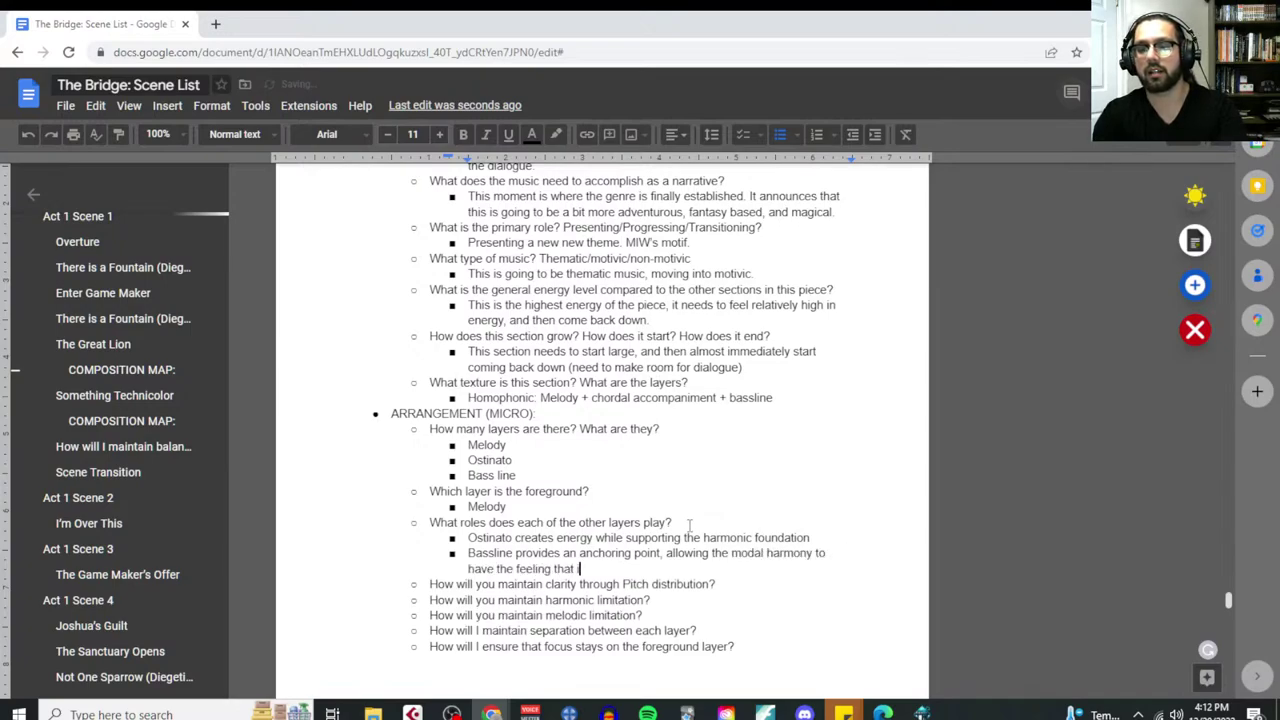
type("it does.")
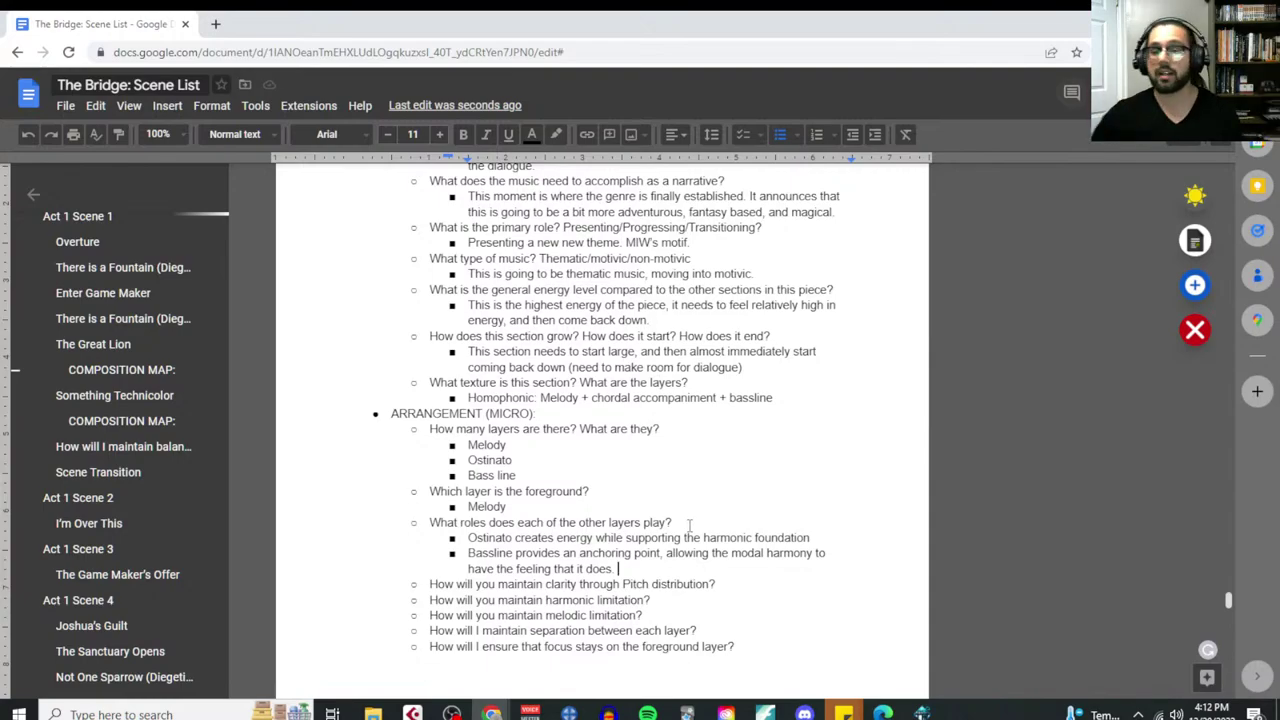
Answer the pitch distribution clarity question with the sub-bullet "The middle register can be used at anytime as the default"
scroll(777, 447, "down", 2)
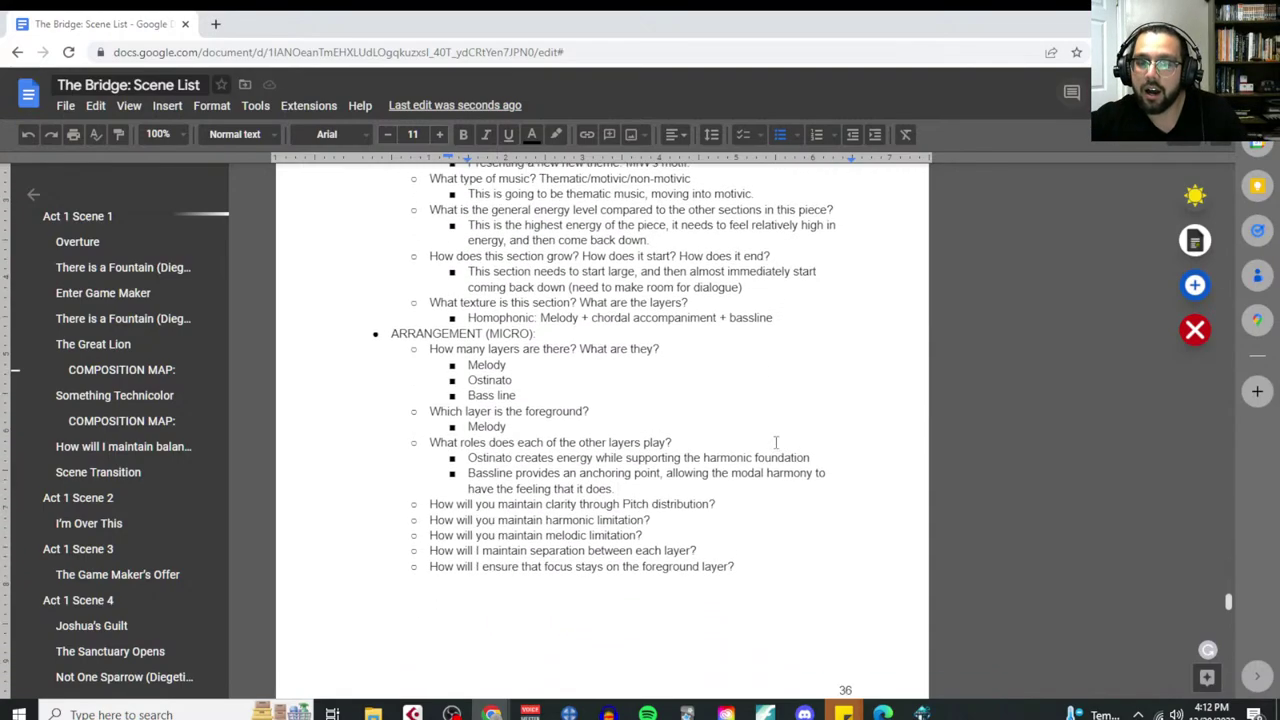
left_click(621, 490)
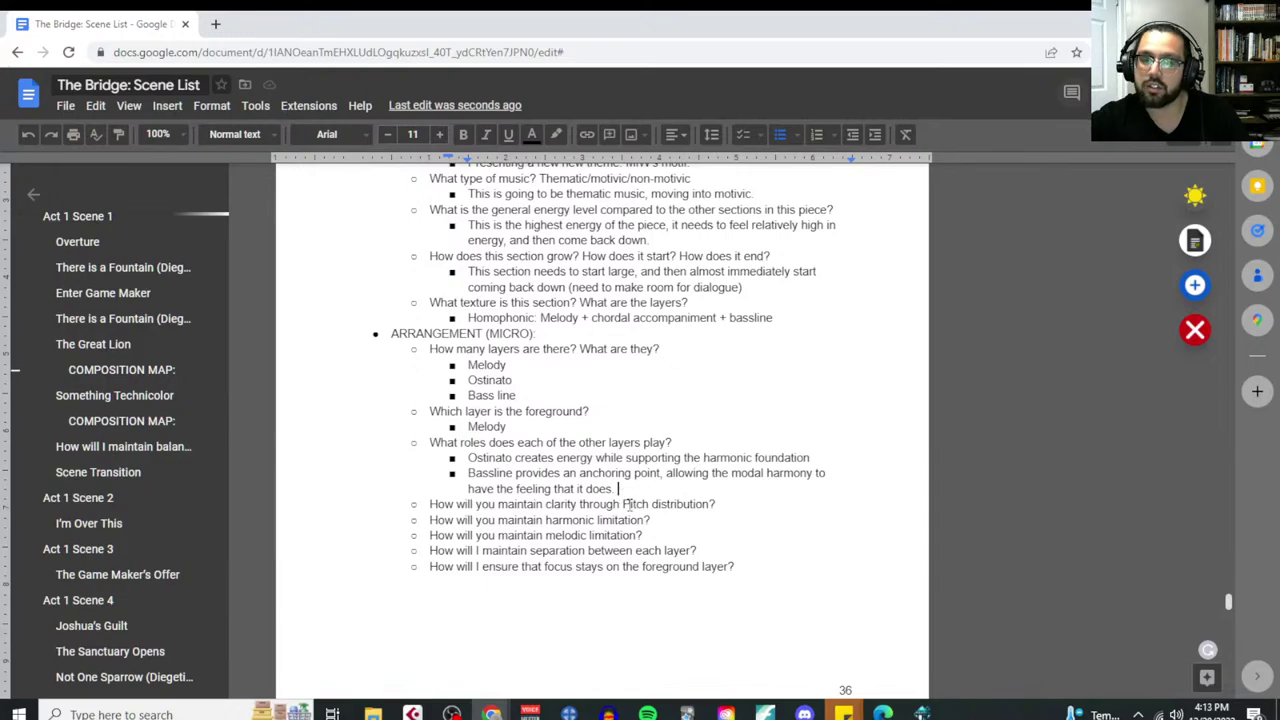
left_click(731, 509)
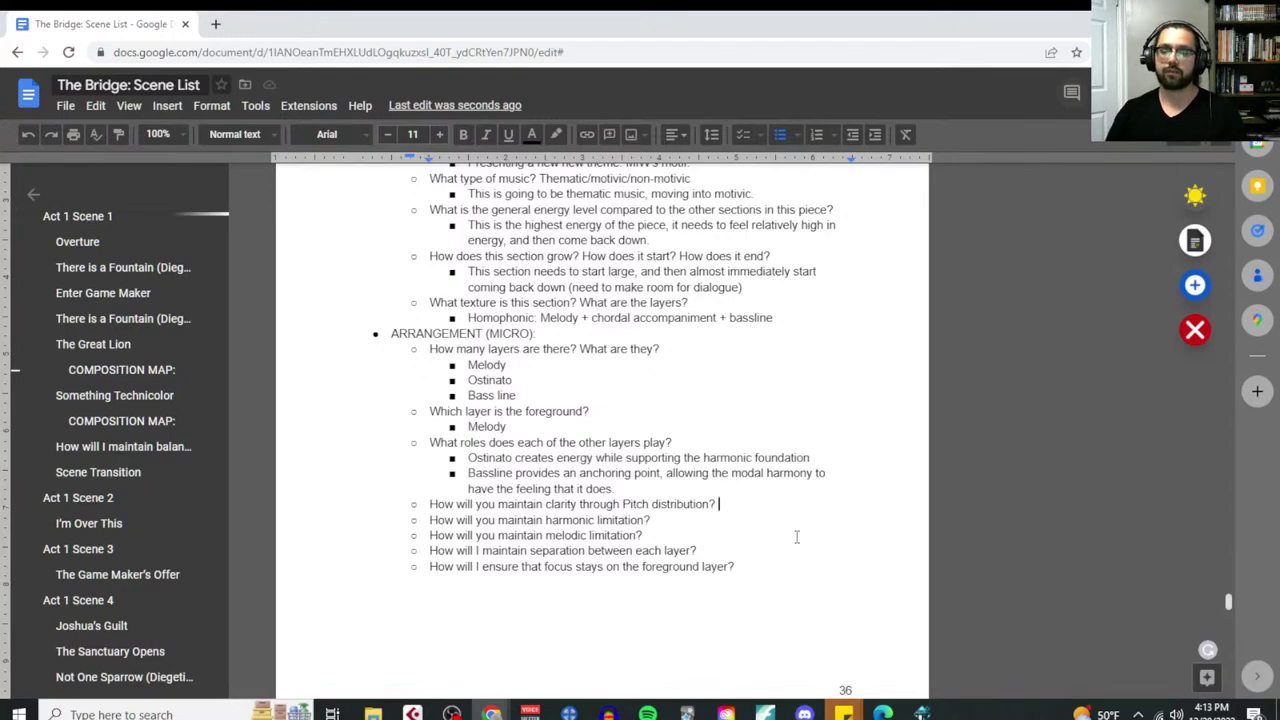
key("Return")
key("Tab")
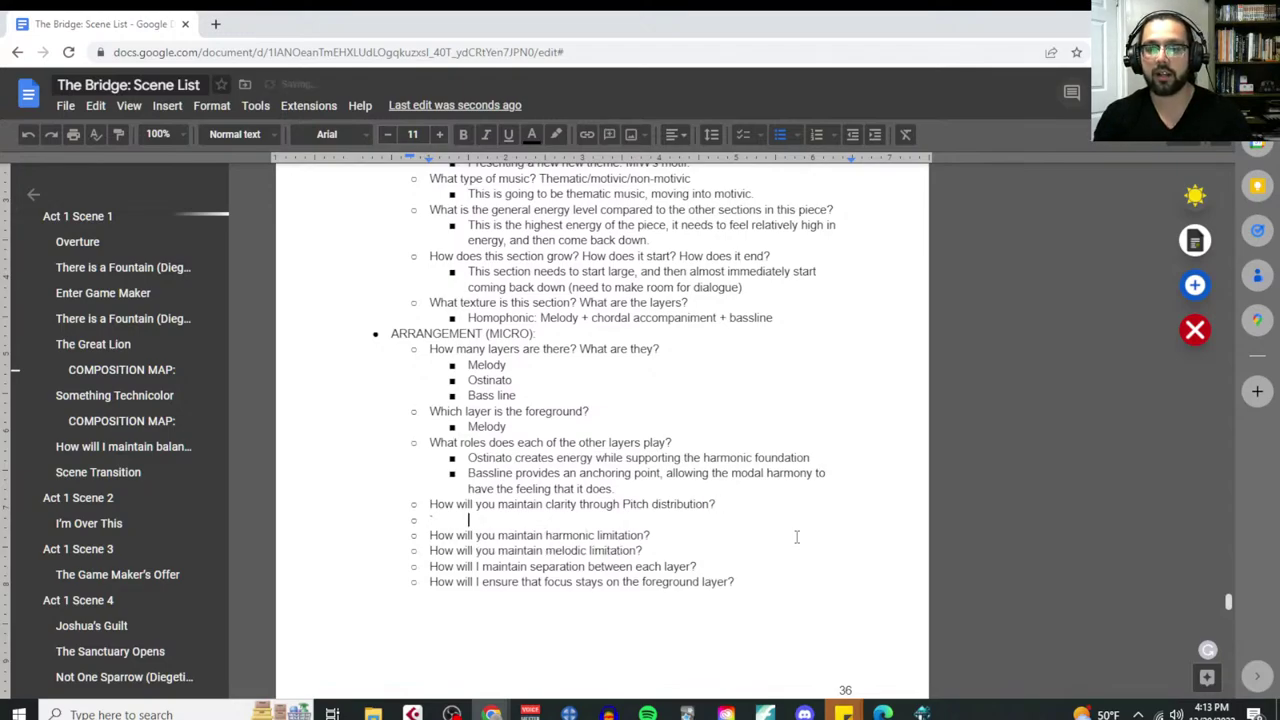
key("Tab")
type("T")
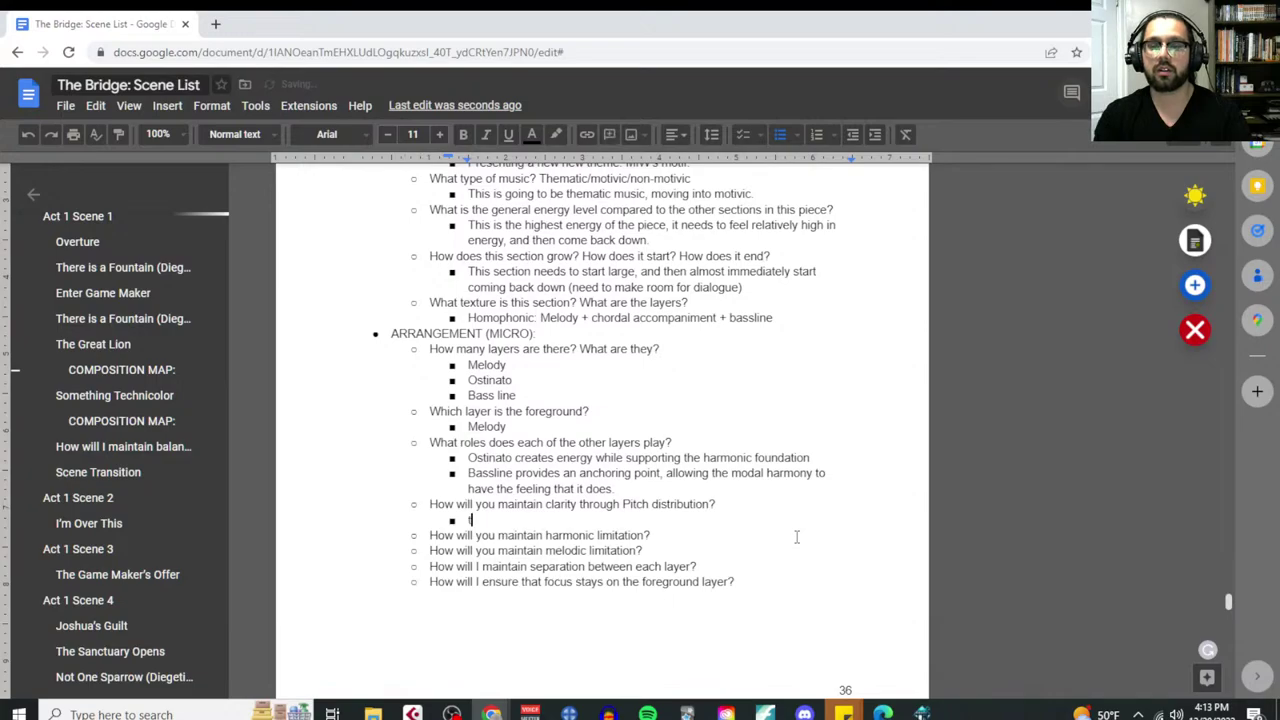
type("he middle register can be")
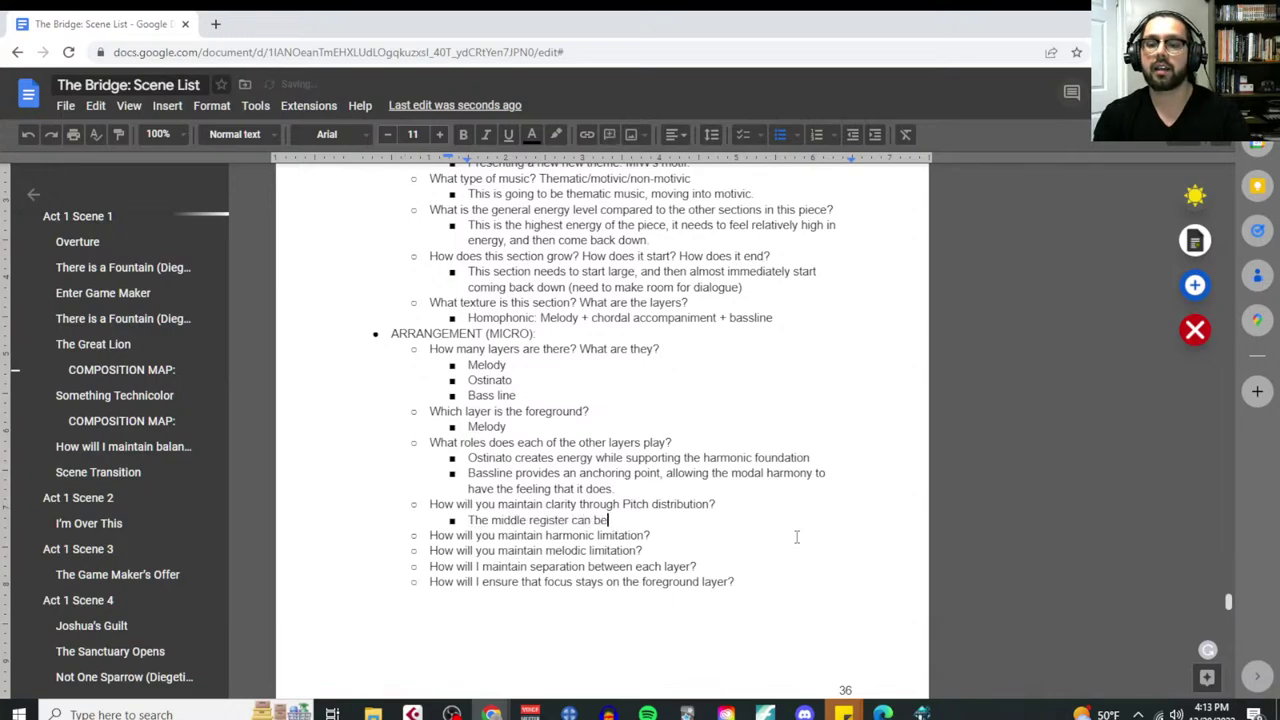
type(" used at anyt")
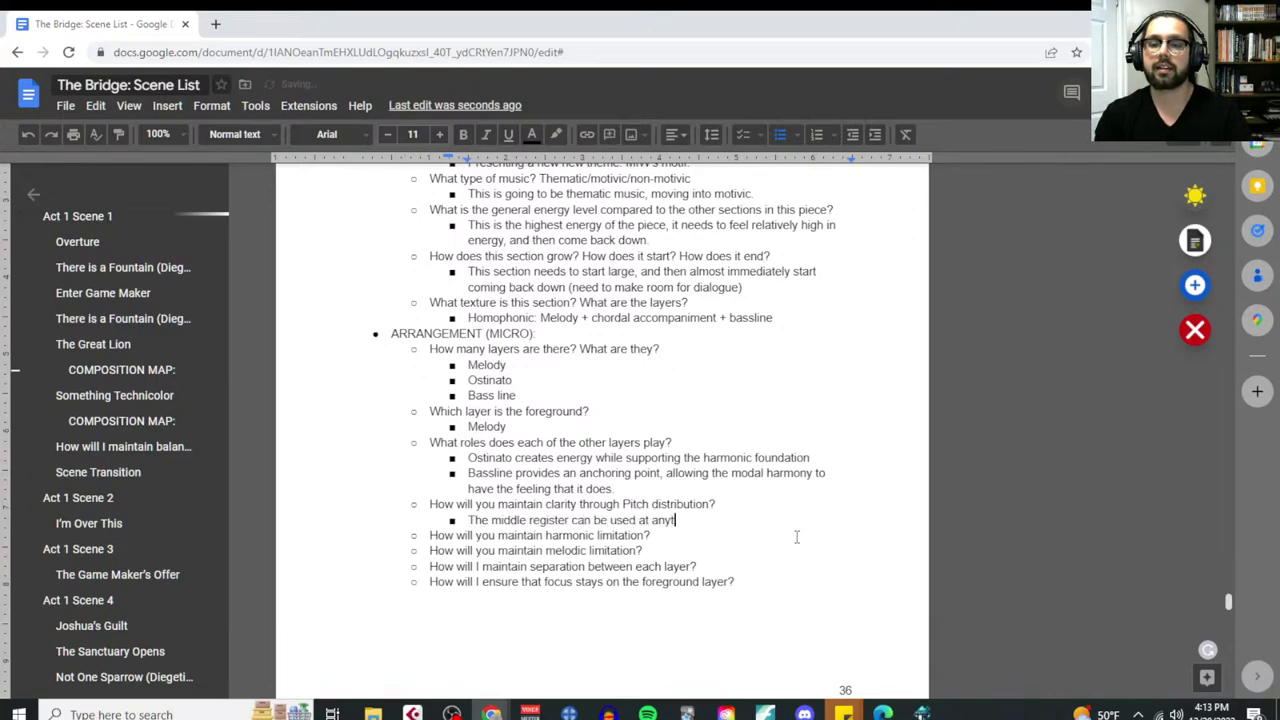
type("ime as the d")
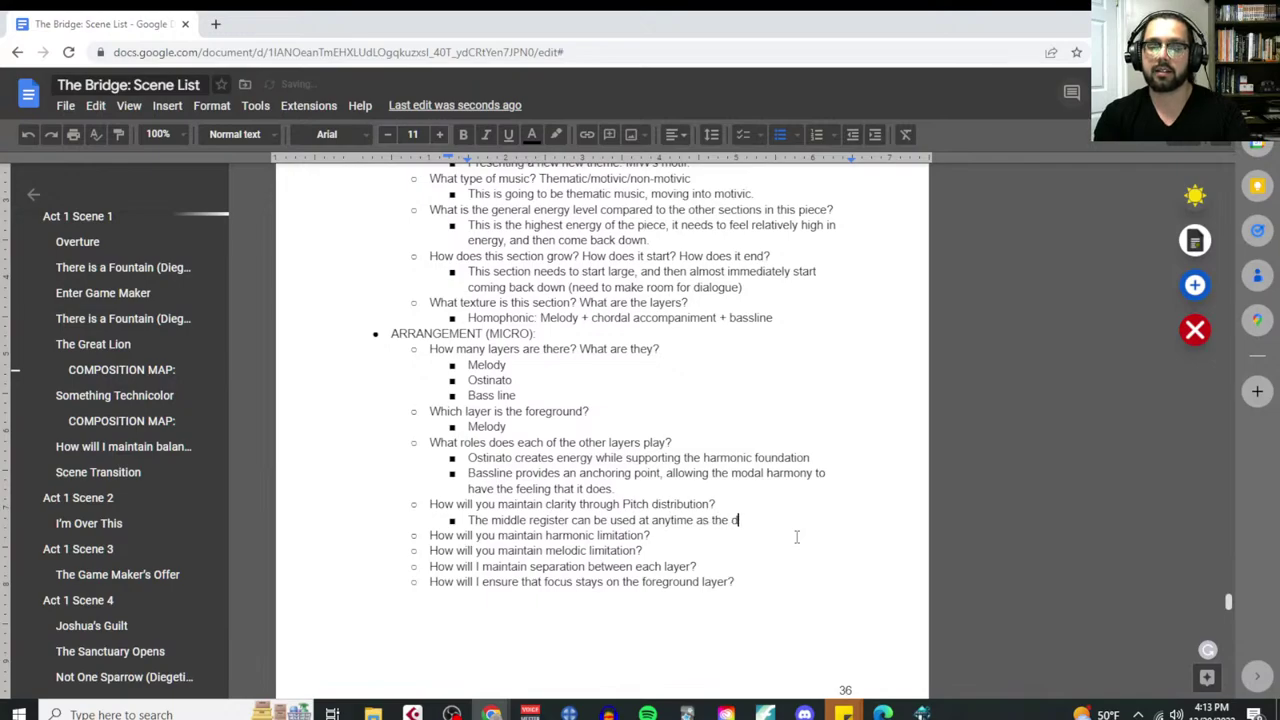
type("efault")
Add a second pitch distribution sub-bullet: "The low register can be added to the low register to give more weight or power."
key("Return")
type("The ")
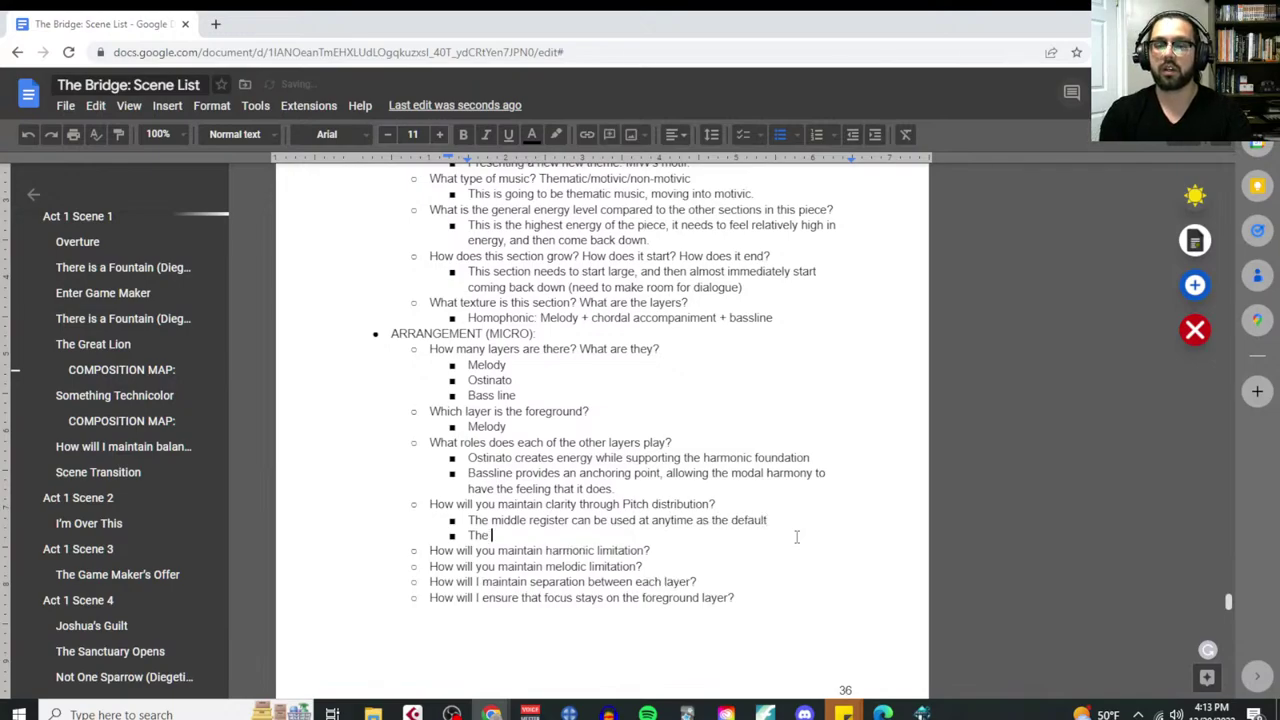
type("low register can")
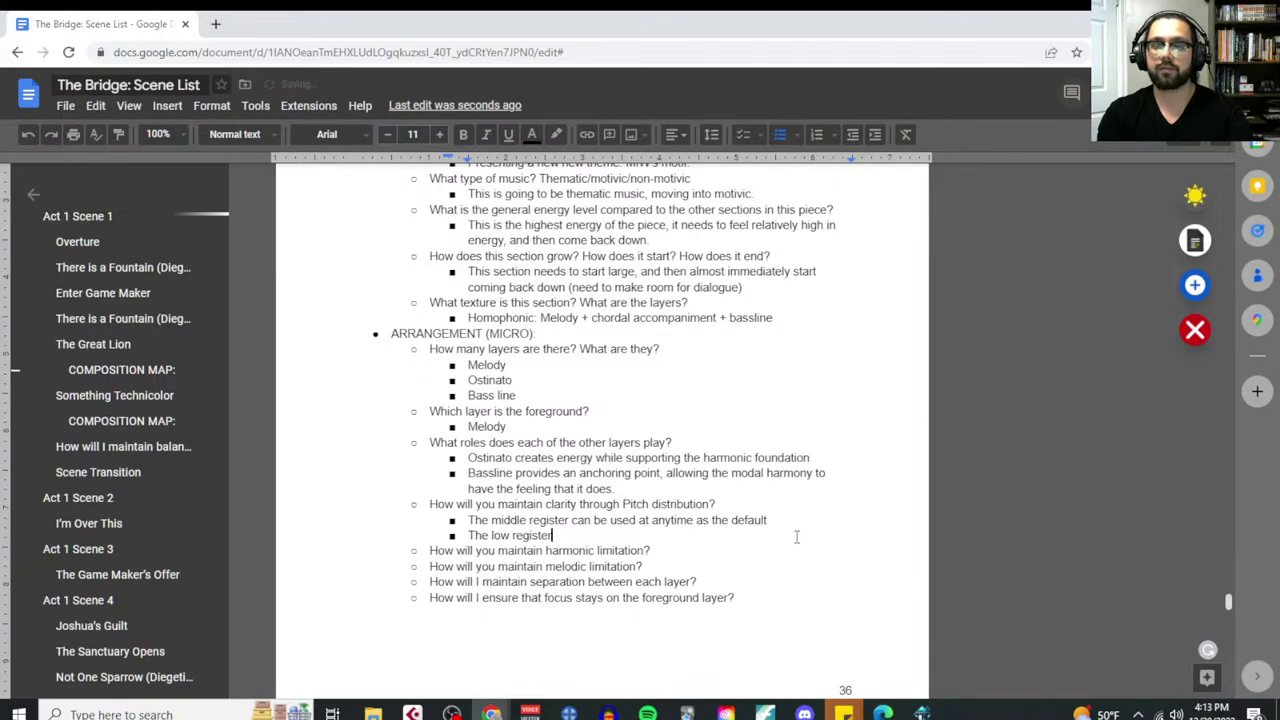
key("BackSpace")
key("BackSpace")
key("BackSpace")
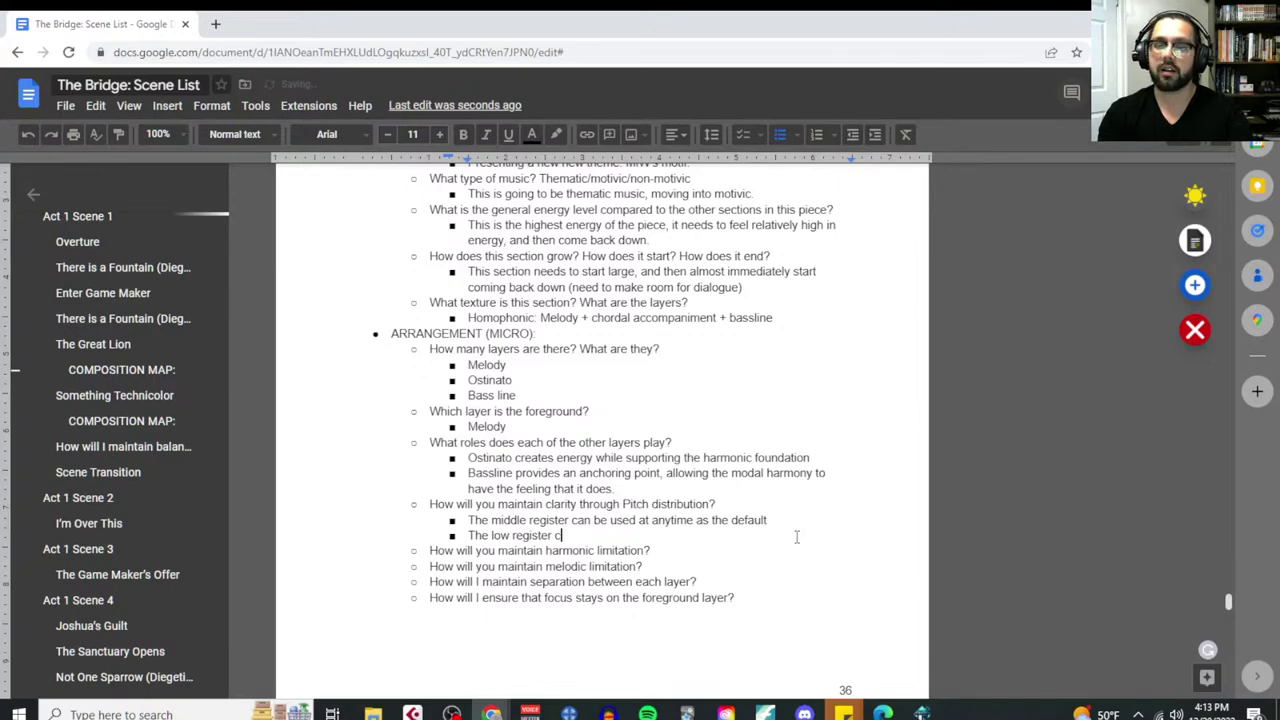
type("an be added to the lo")
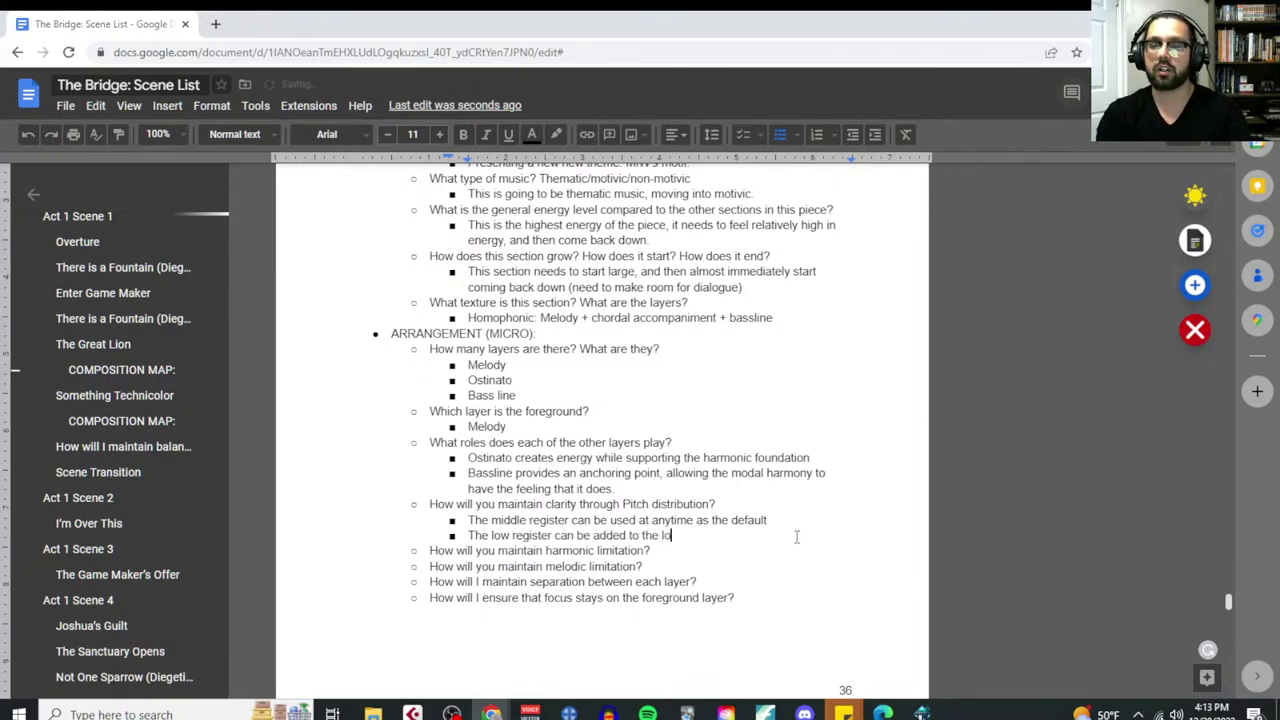
type("w register to give mor")
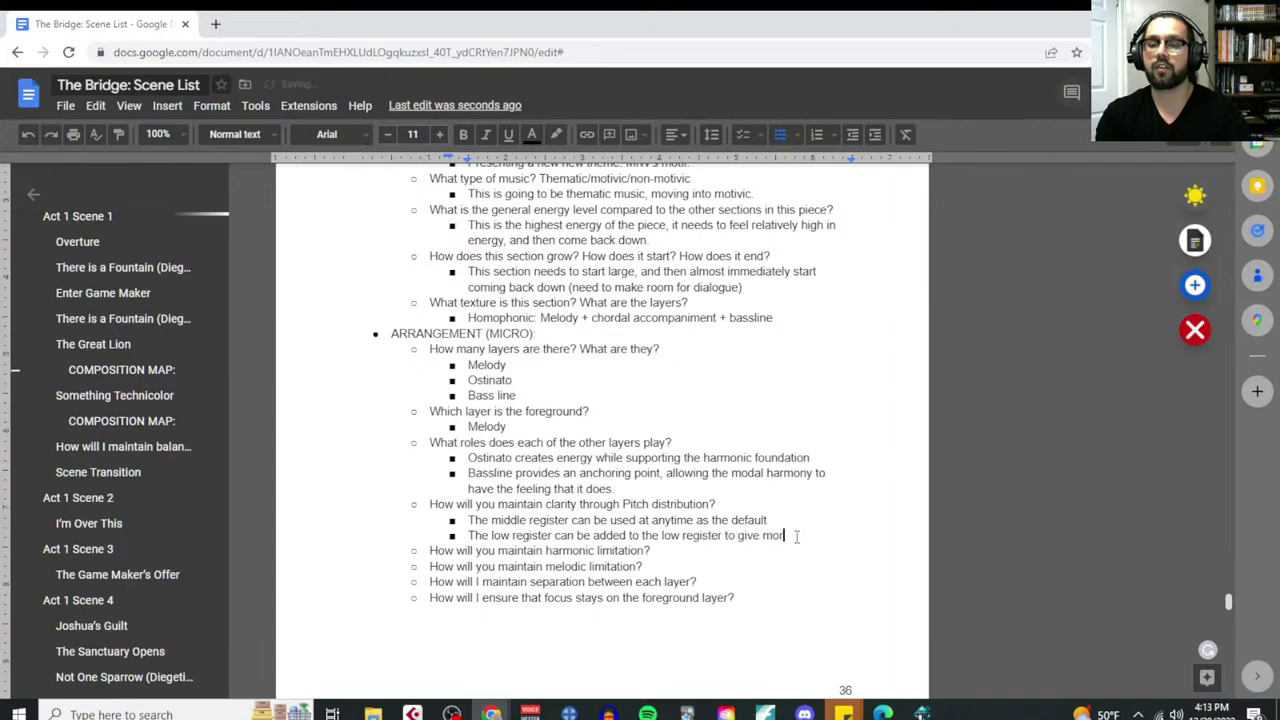
type("e weight and")
key("BackSpace")
key("BackSpace")
key("BackSpace")
key("BackSpace")
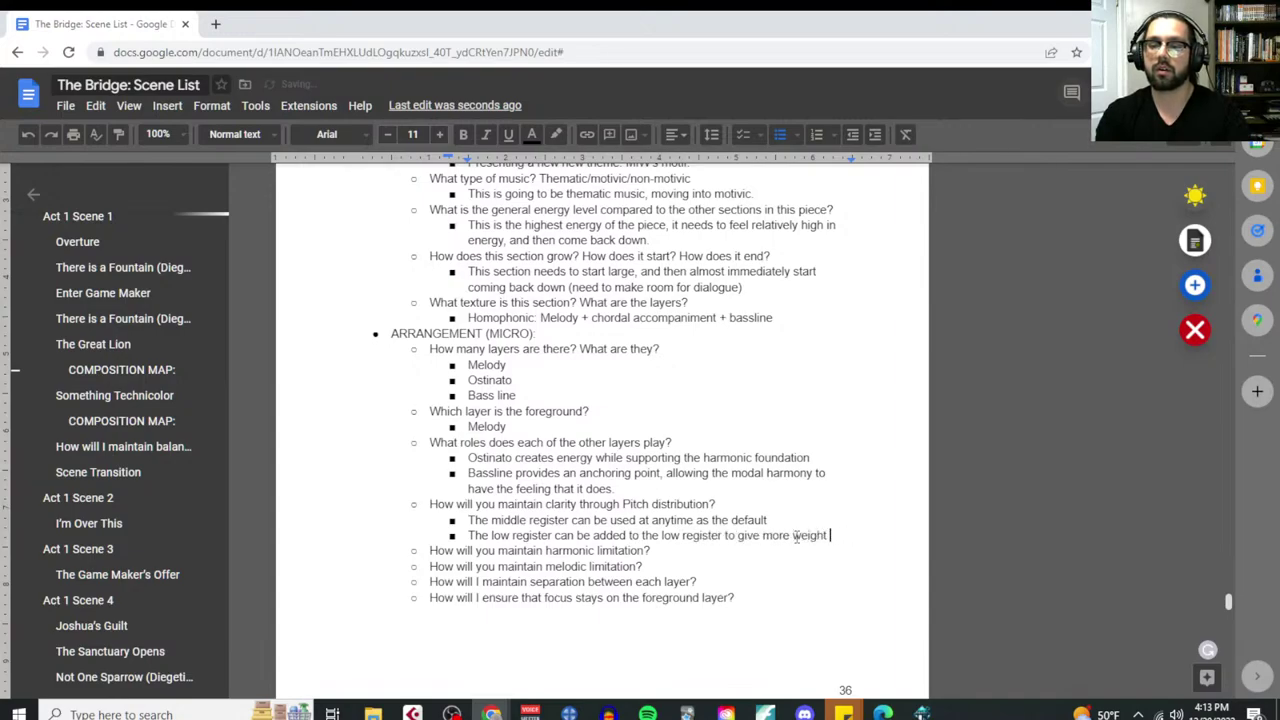
type("or power.")
Add a third pitch distribution sub-bullet: "The upper register can be added to middle register to give a brighter sound and more tension."
key("Return")
type("The ")
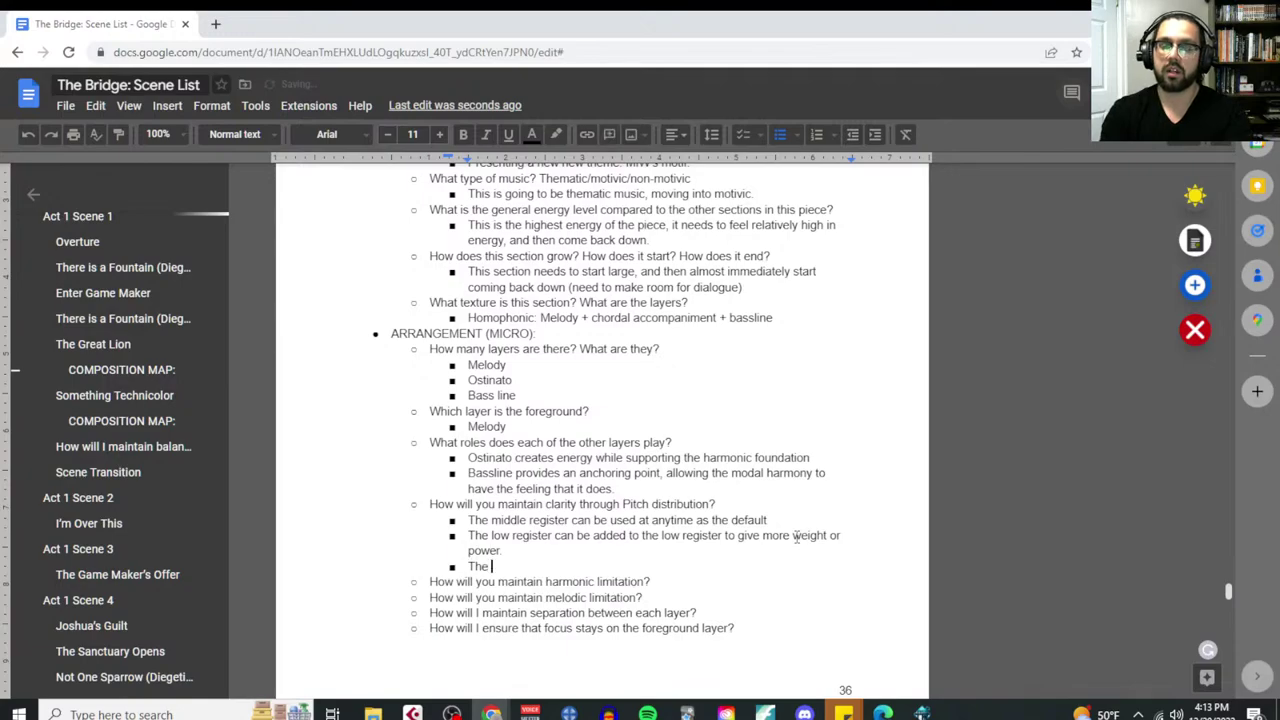
type("upper regist")
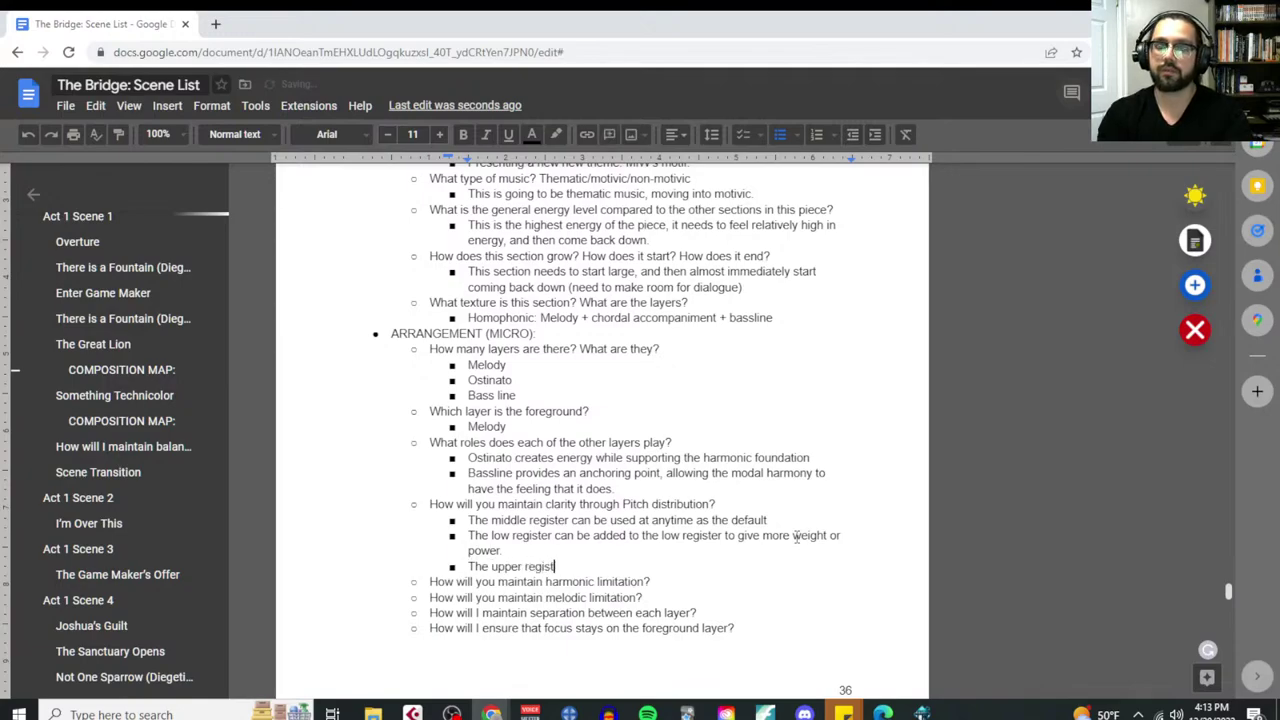
type("er can be added to")
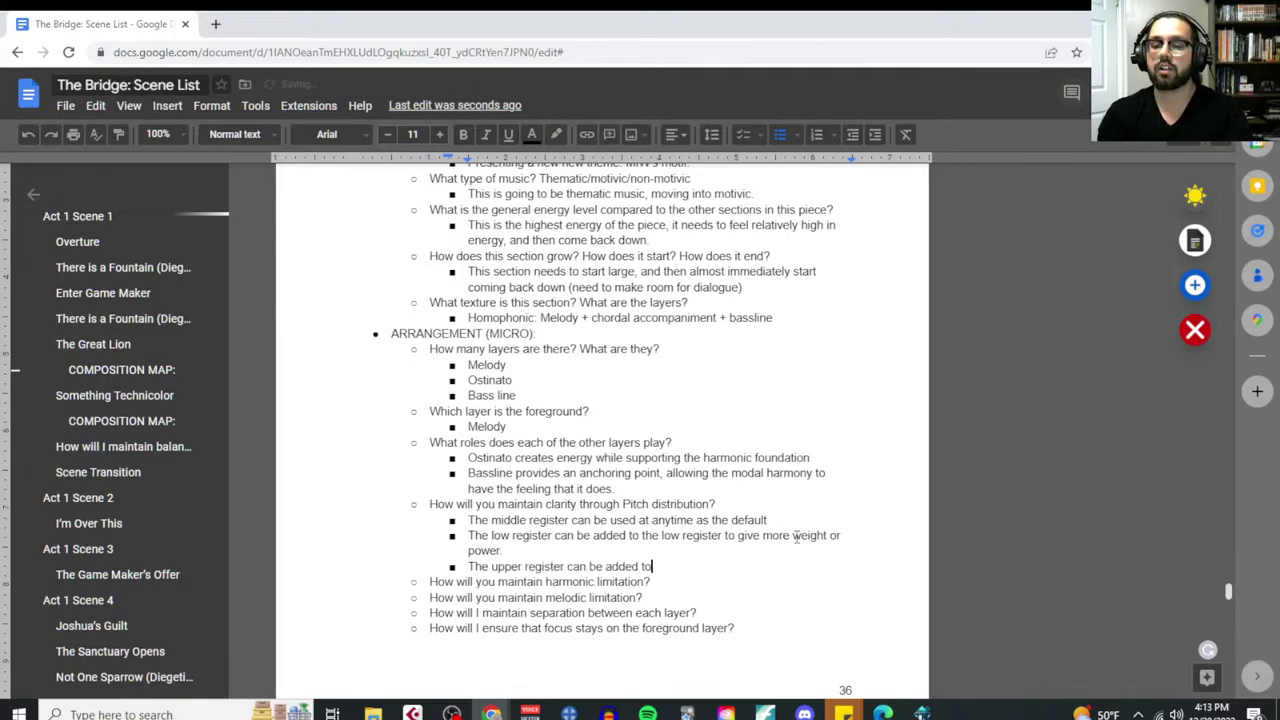
type(" middle regit")
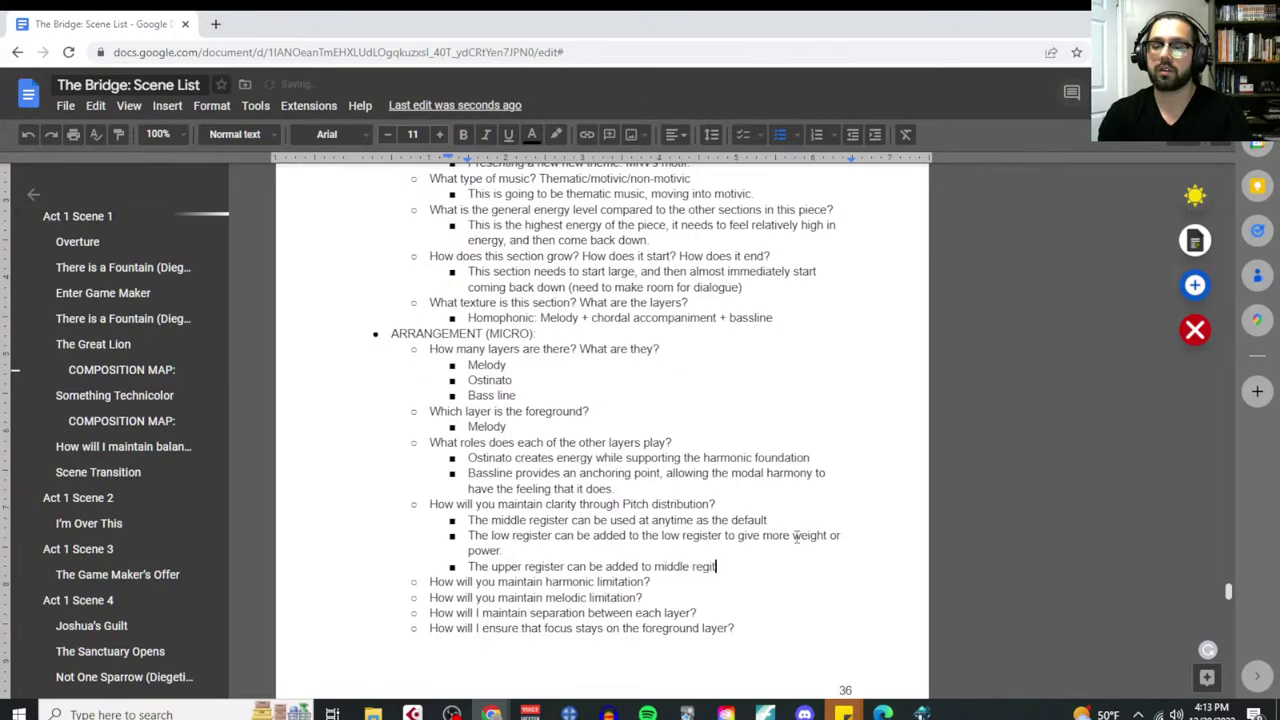
key("BackSpace")
type("ster to give more")
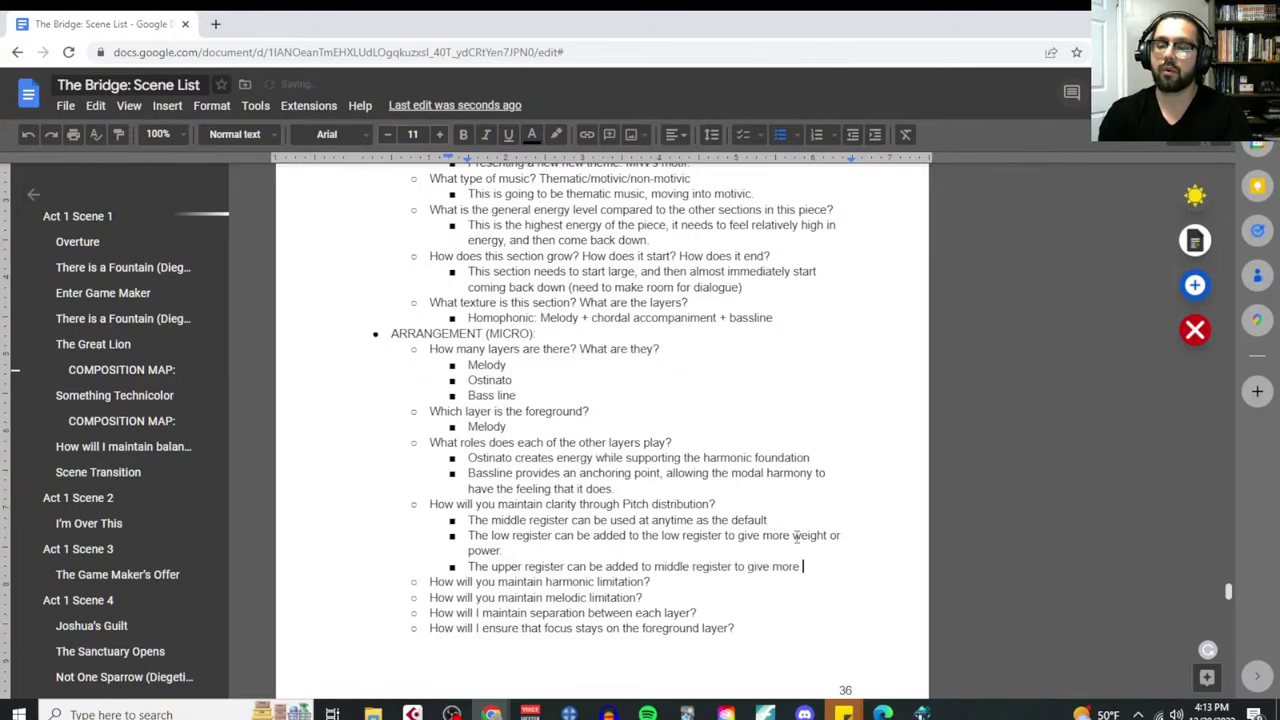
key("BackSpace")
key("BackSpace")
key("BackSpace")
key("BackSpace")
type("brig")
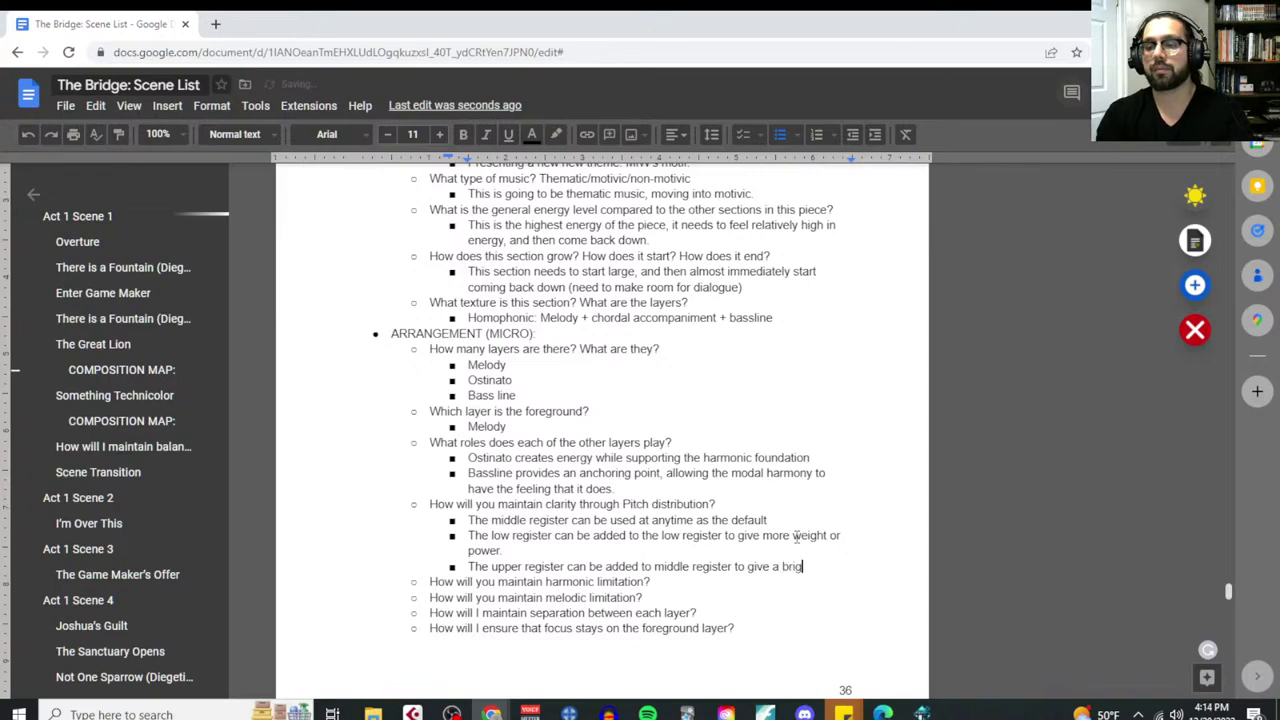
type("hter sound and more tension.")
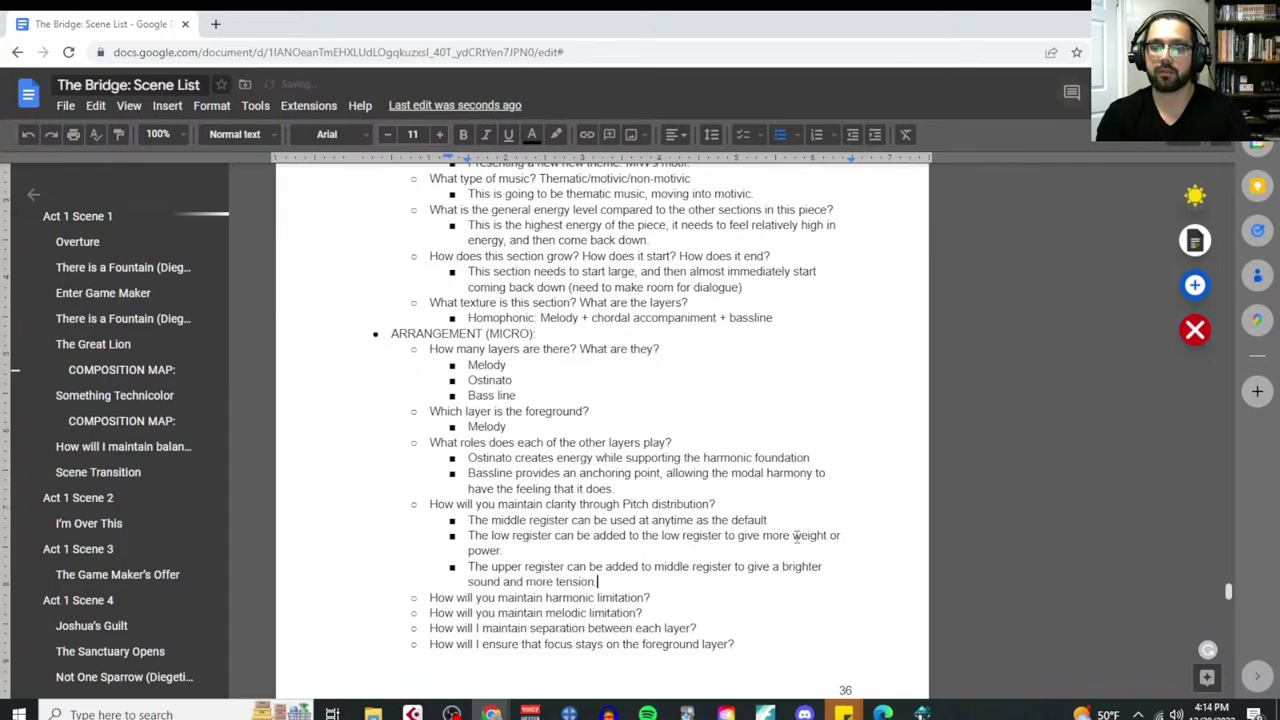
Add a fourth pitch distribution sub-bullet: "The low or upper registers can be used on their own to create especially emotional sounds"
key("Return")
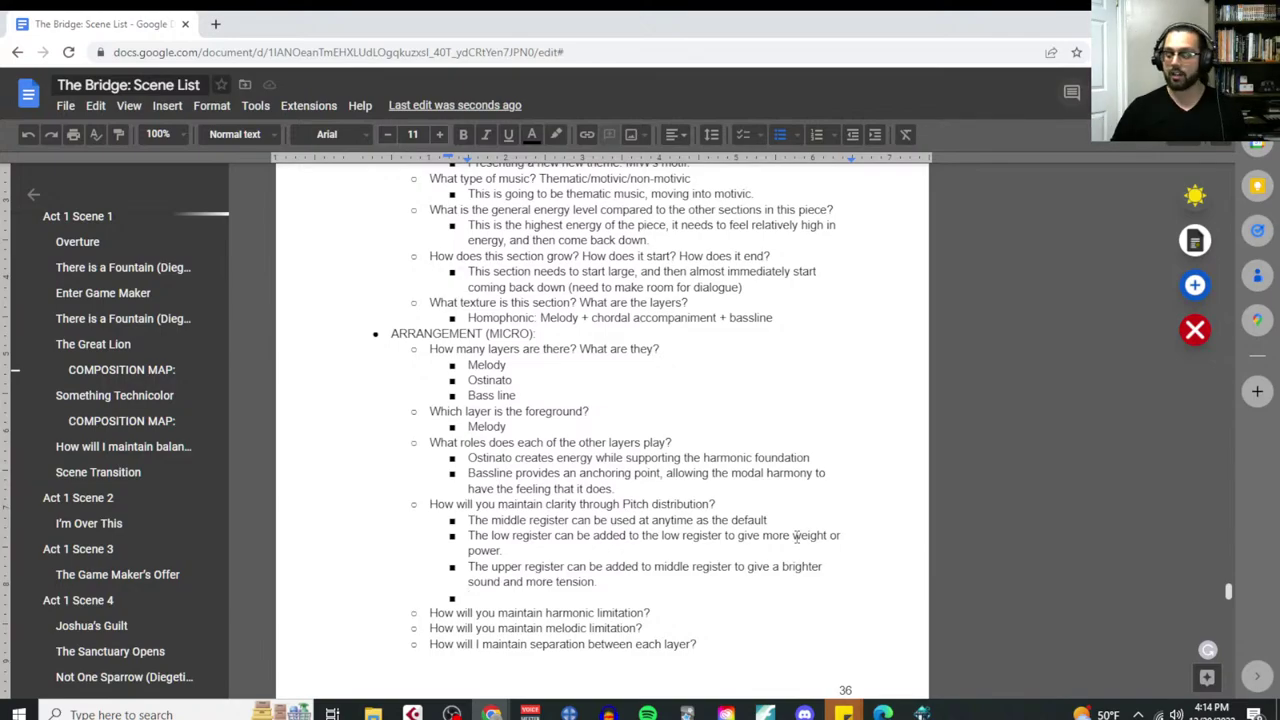
type("The lowe")
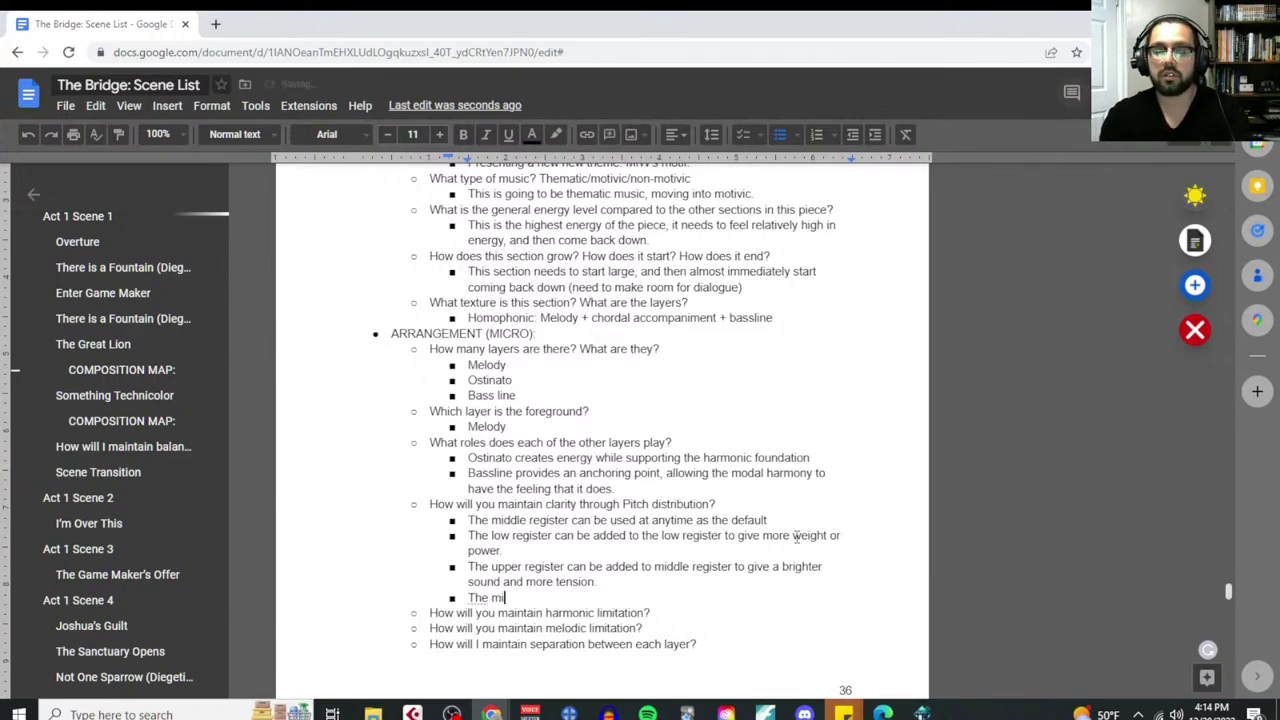
key("BackSpace")
key("BackSpace")
key("BackSpace")
key("BackSpace")
type("low ")
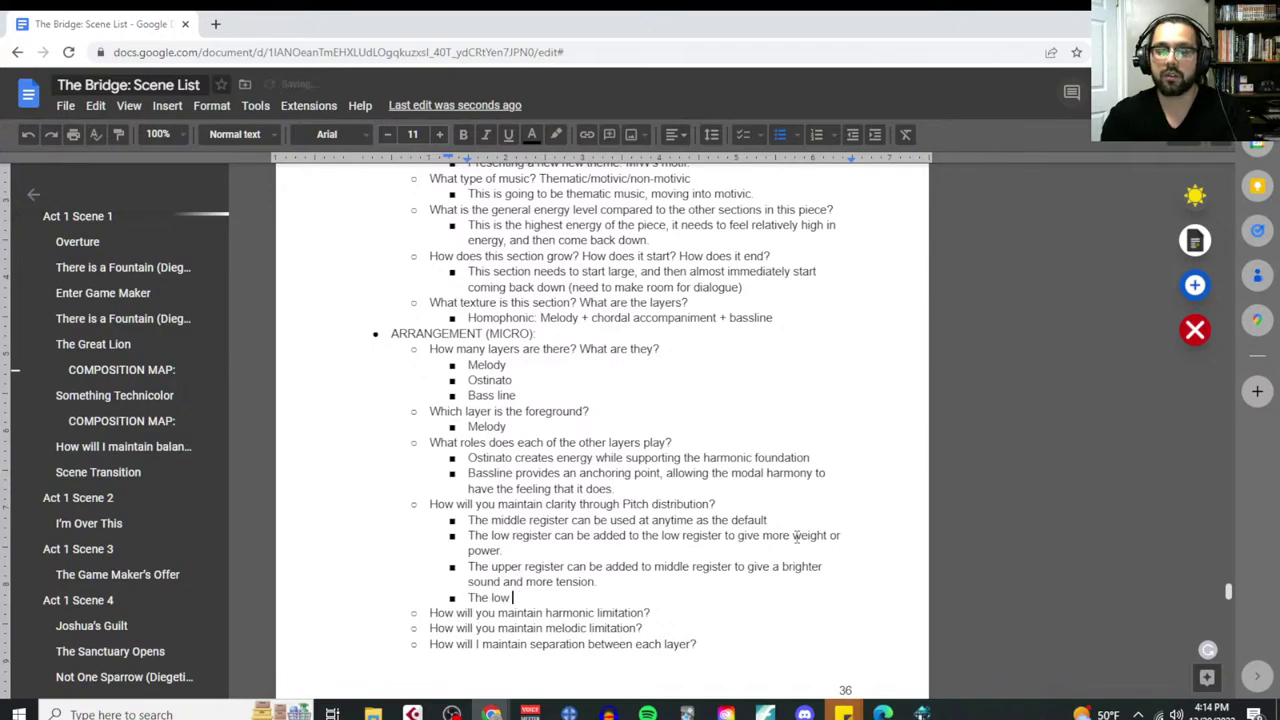
type("or upp")
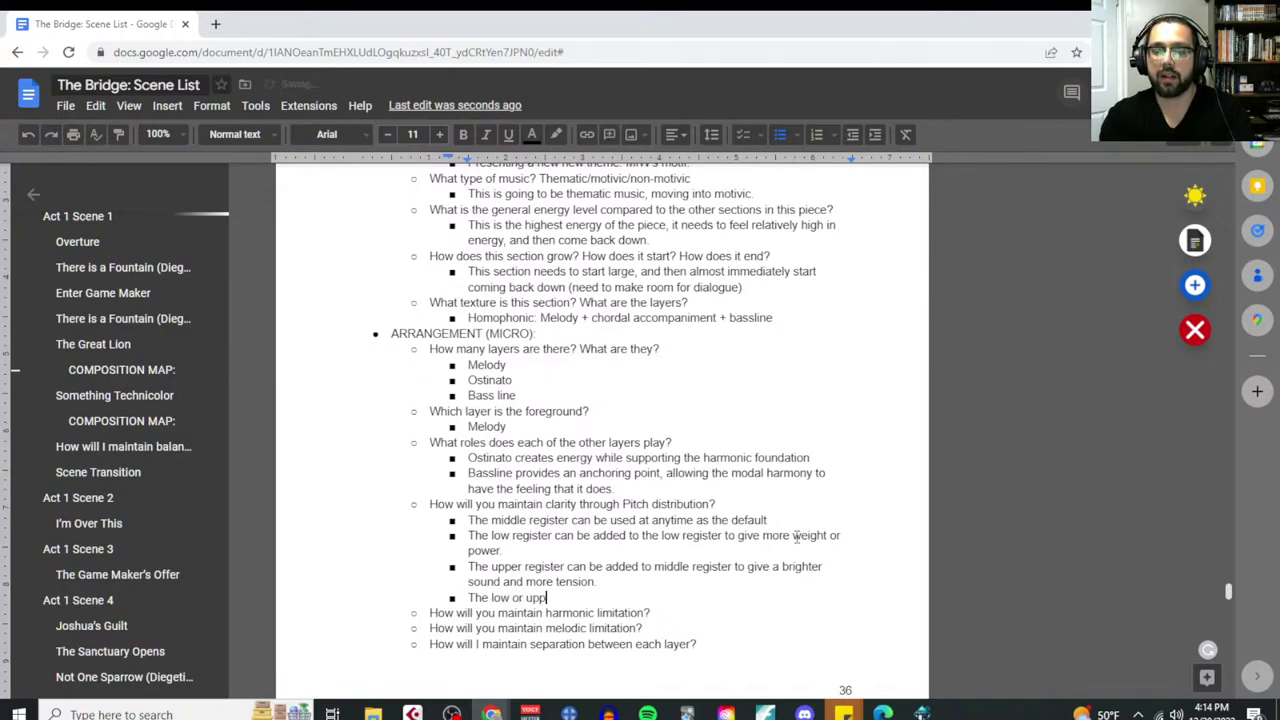
type("er registers ca")
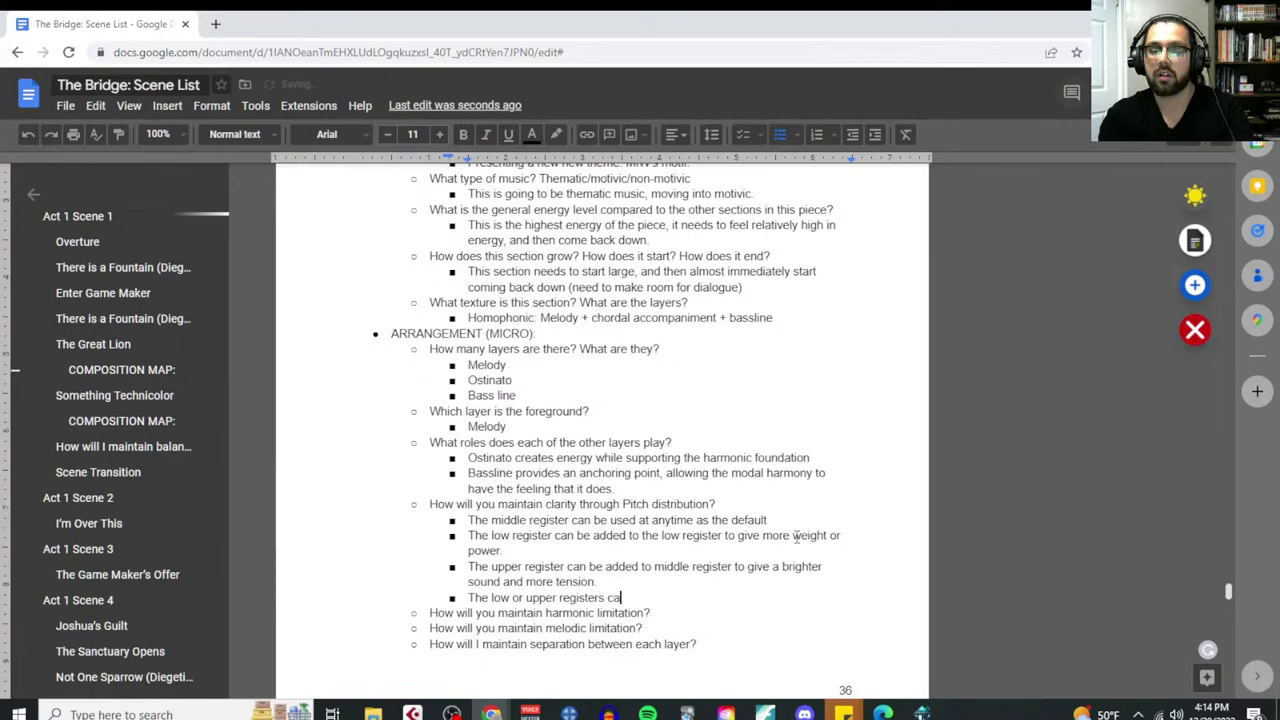
type("n be used on their own to create ")
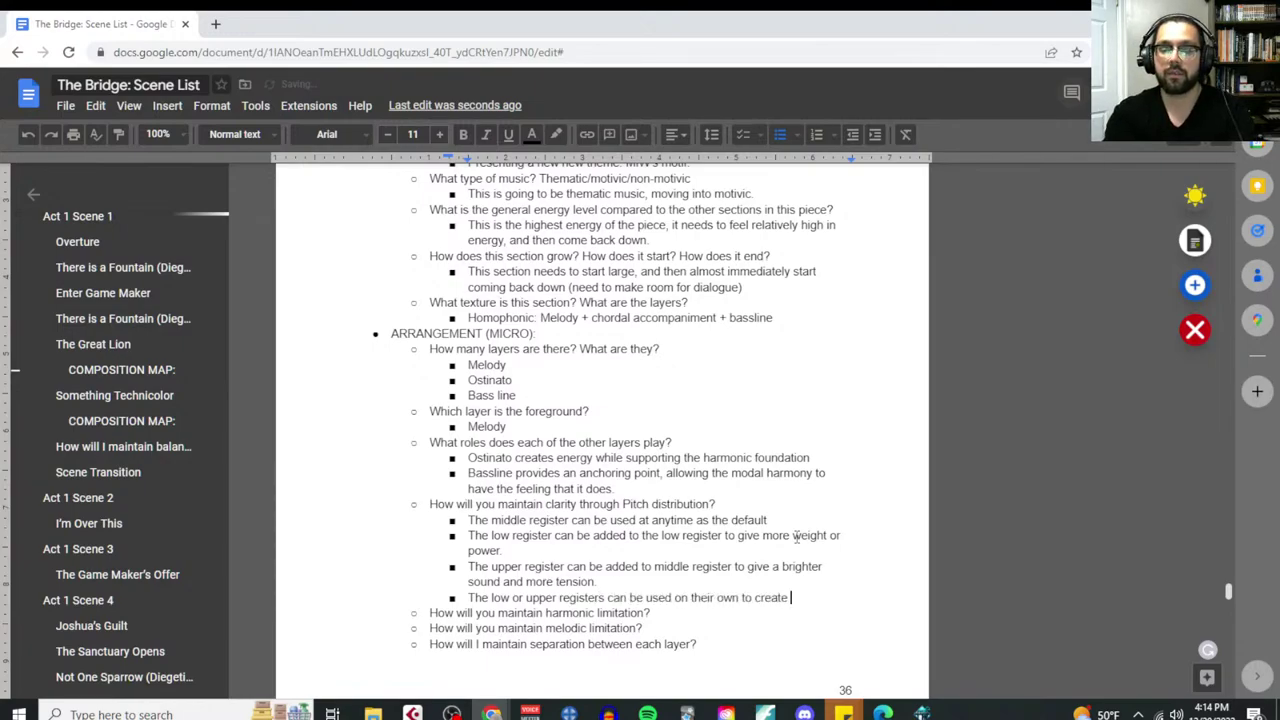
type("especially em")
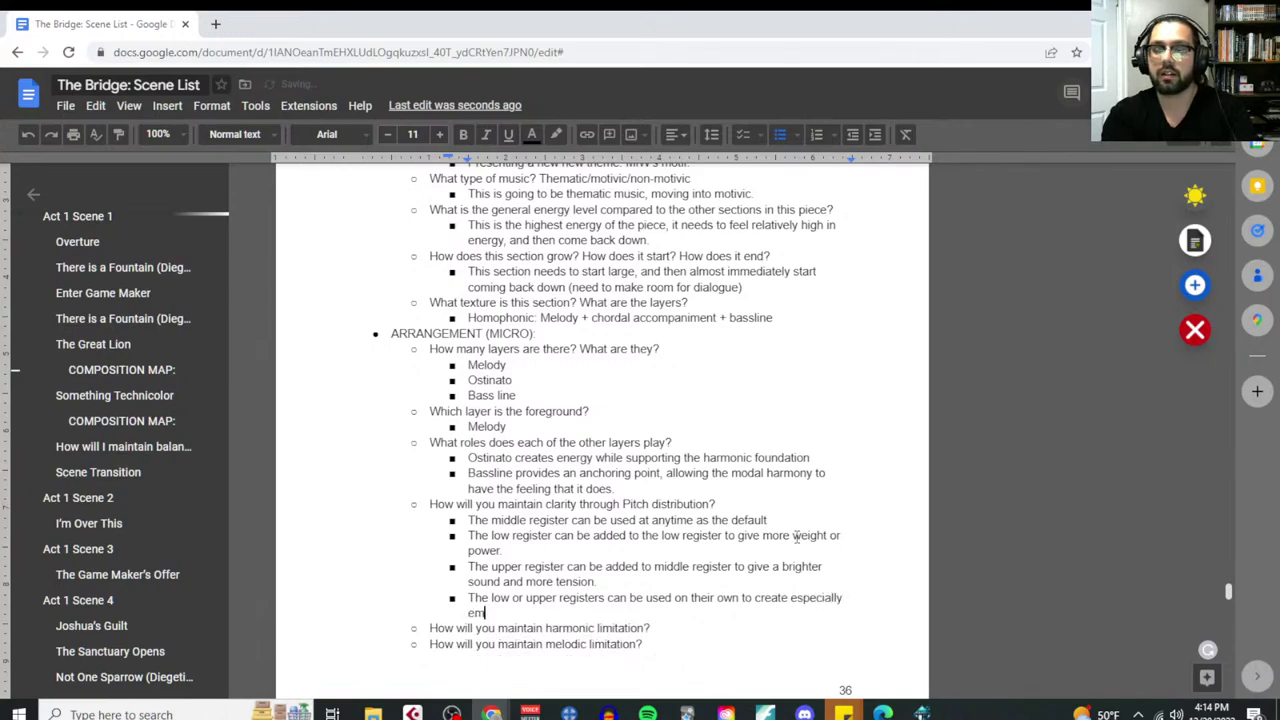
type("otional sounds.")
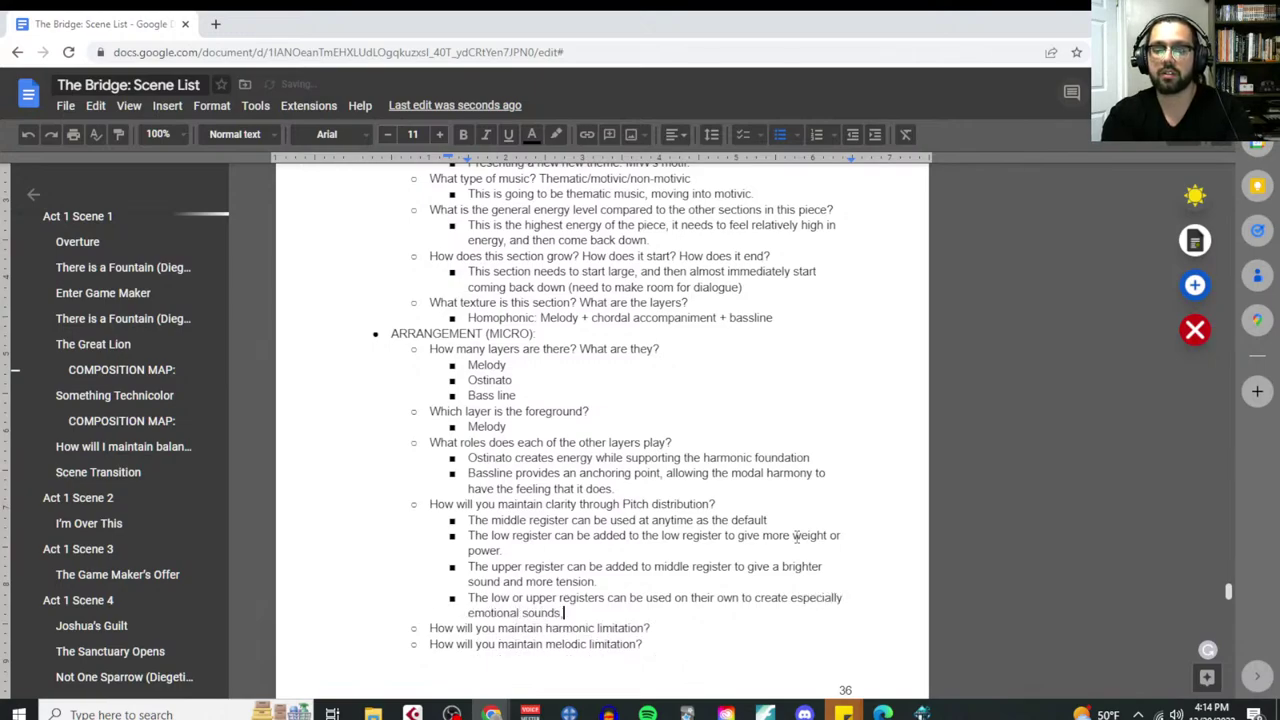
Continue the low or upper registers sub-bullet with ", but they quickly become fatiguing, so don't linger for too long."
key("BackSpace")
type(", but they quickly becom")
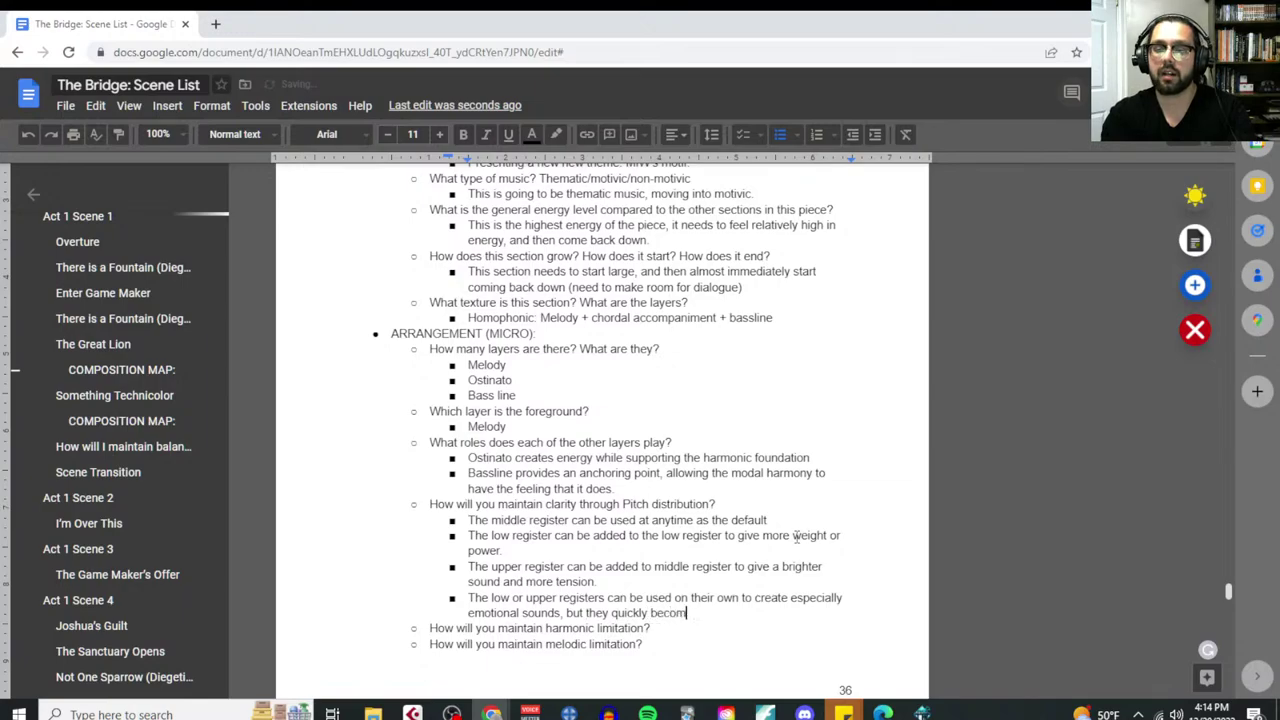
type("e fatiguin")
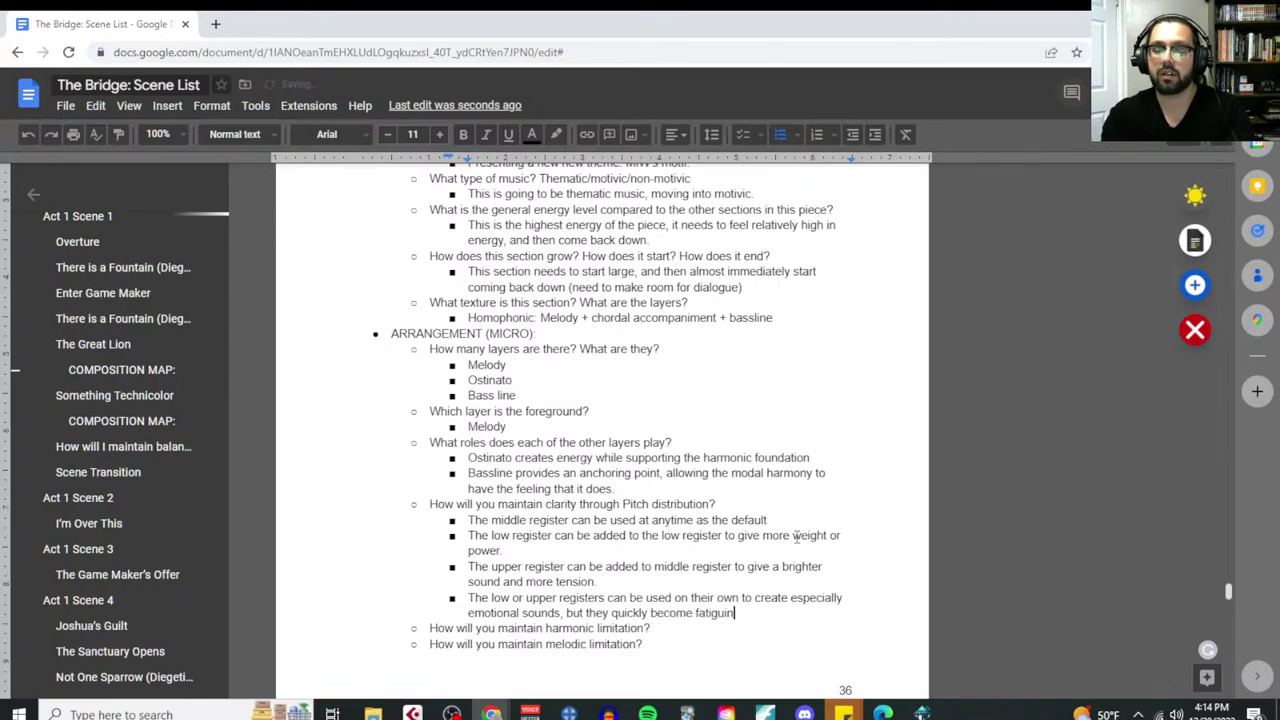
type("g, so don't lin")
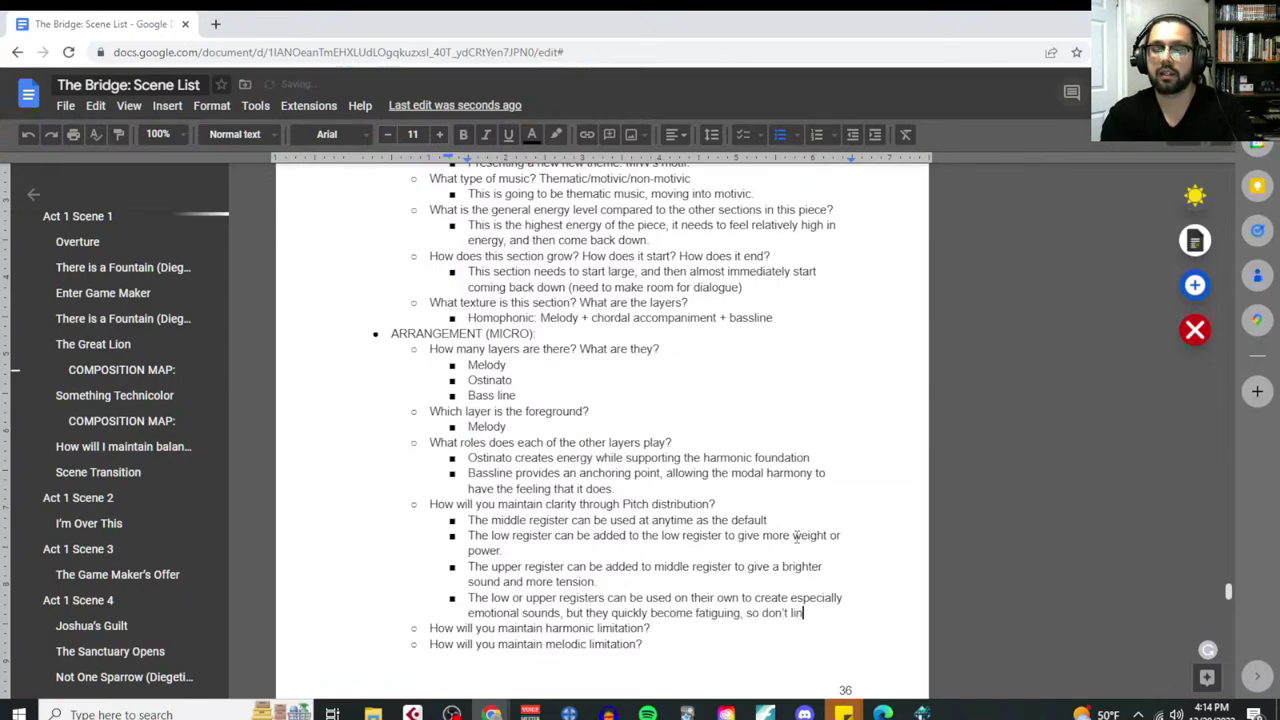
type("ger for too long.")
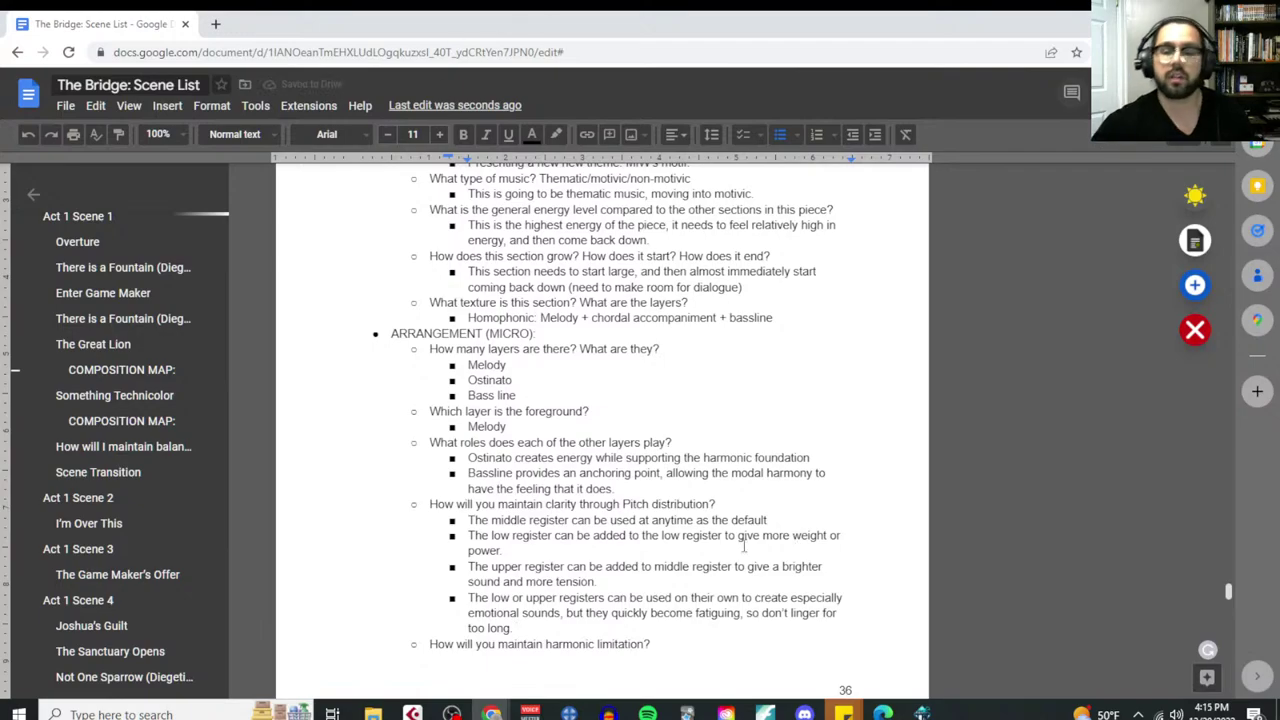
Switch to Cubase and open The Great Lion sketch part in the Key Editor to examine the registers used in bars 51 to 58
mouse_move(519, 700)
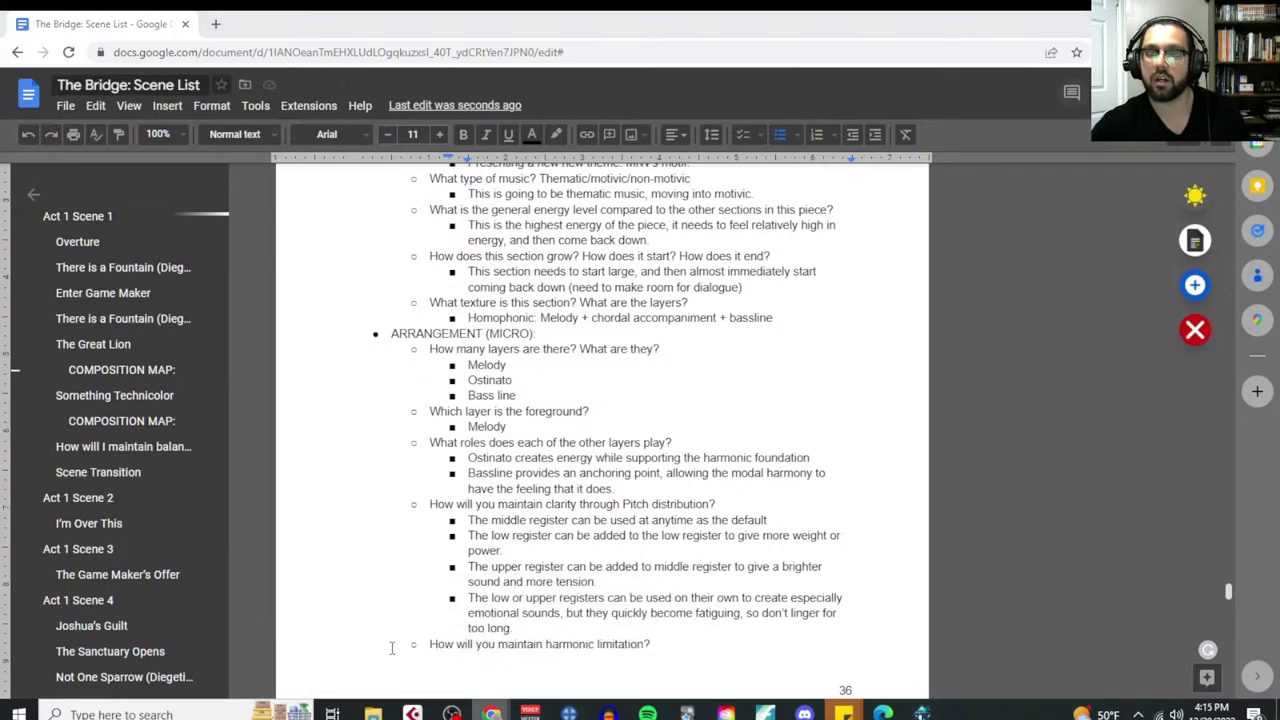
left_click(412, 713)
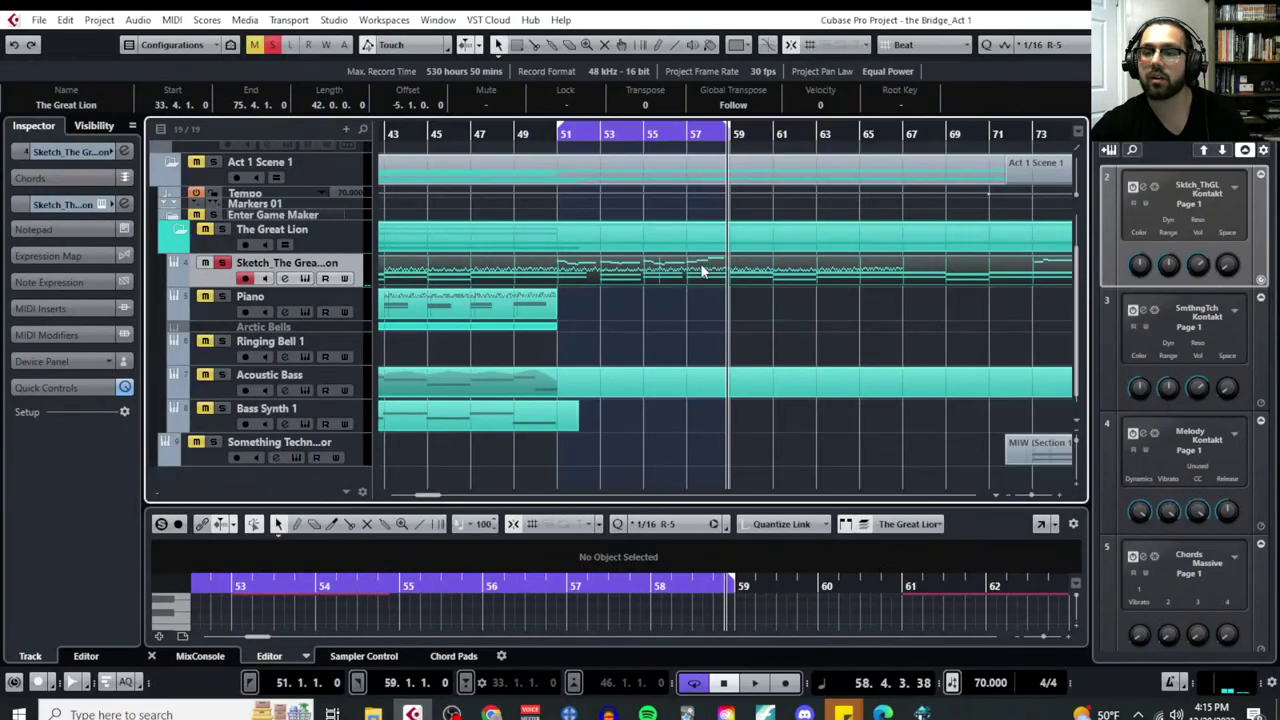
left_click(172, 20)
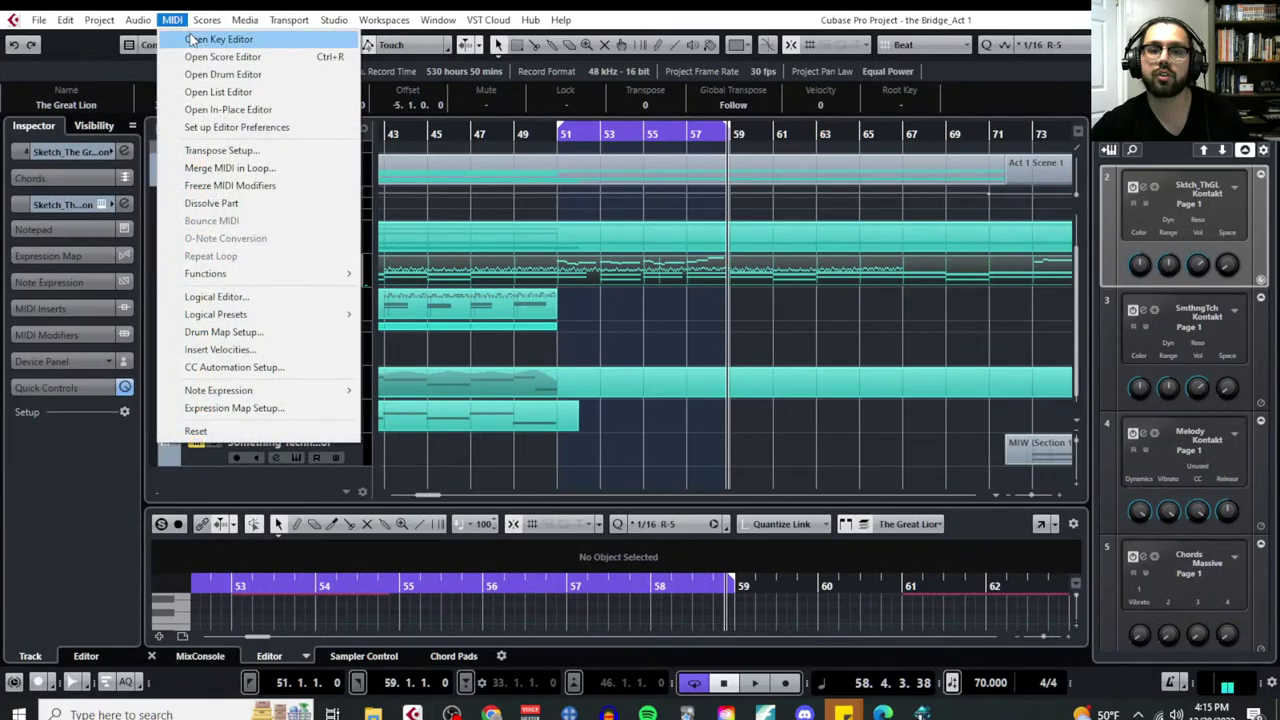
left_click(200, 40)
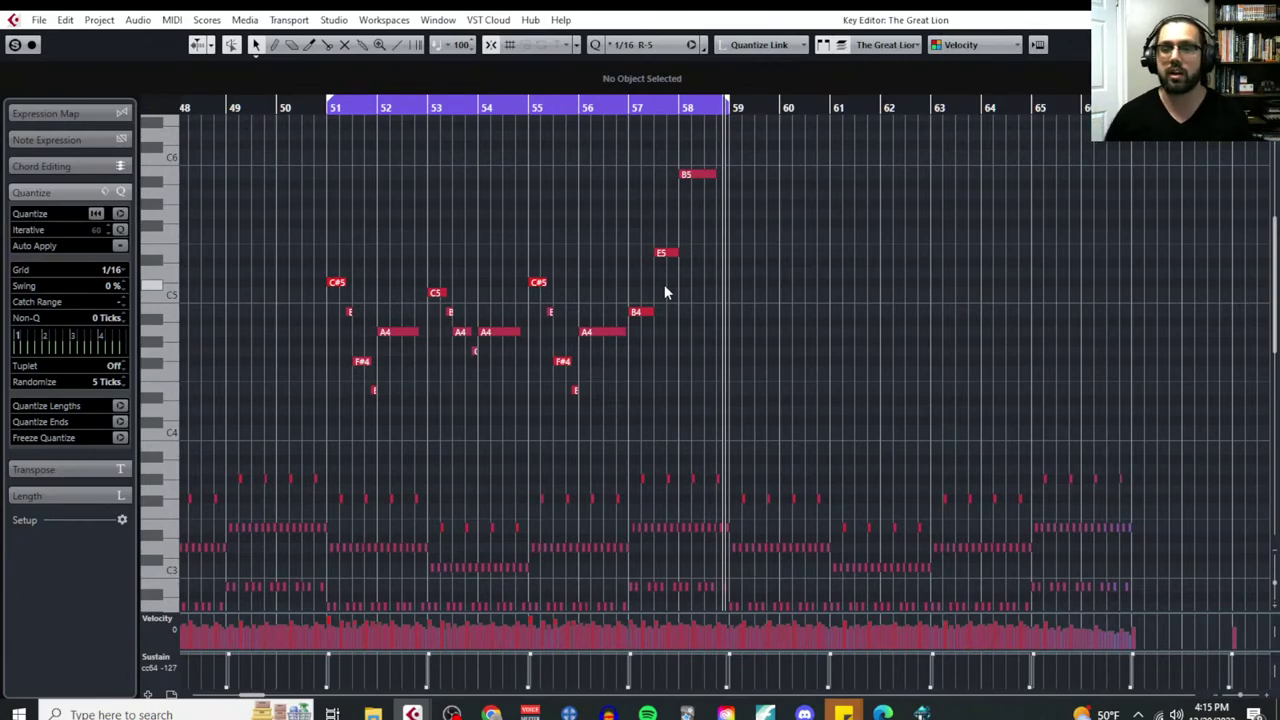
mouse_move(491, 712)
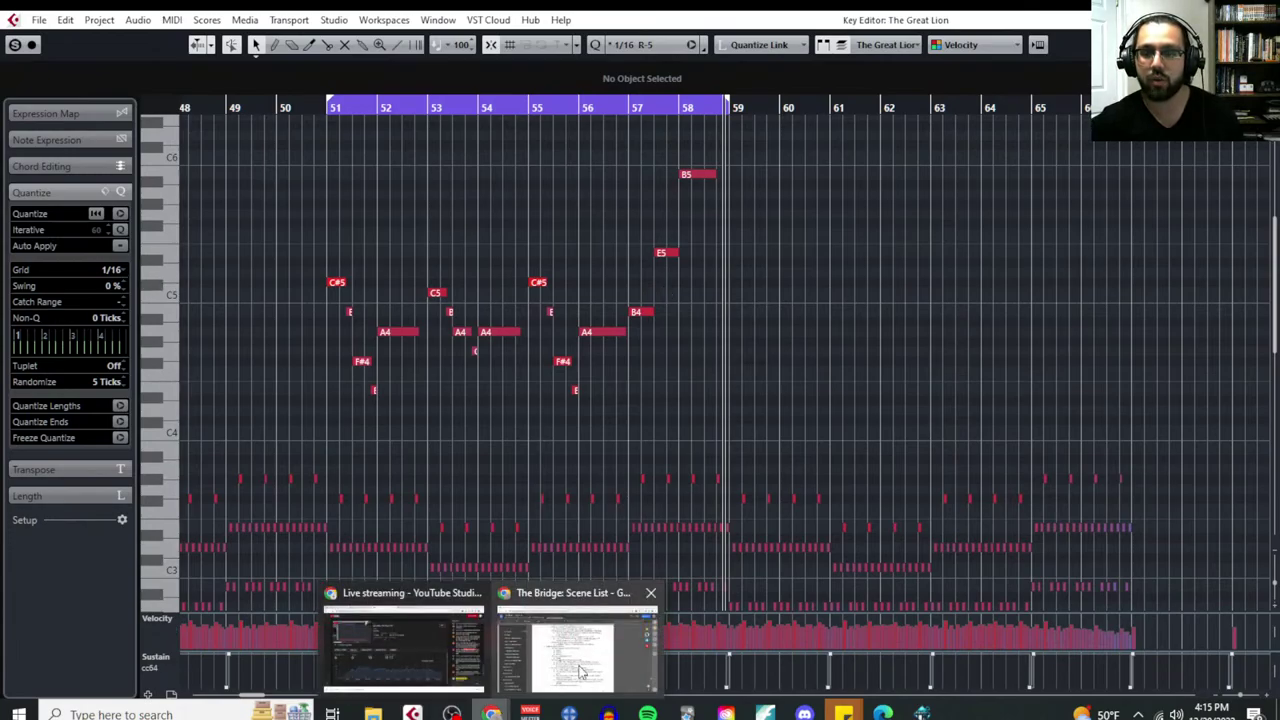
In the Google Docs scene list, add a sub-bullet: "The low and upper registers can be used together, without the middle register for extreme tension and energy."
left_click(579, 660)
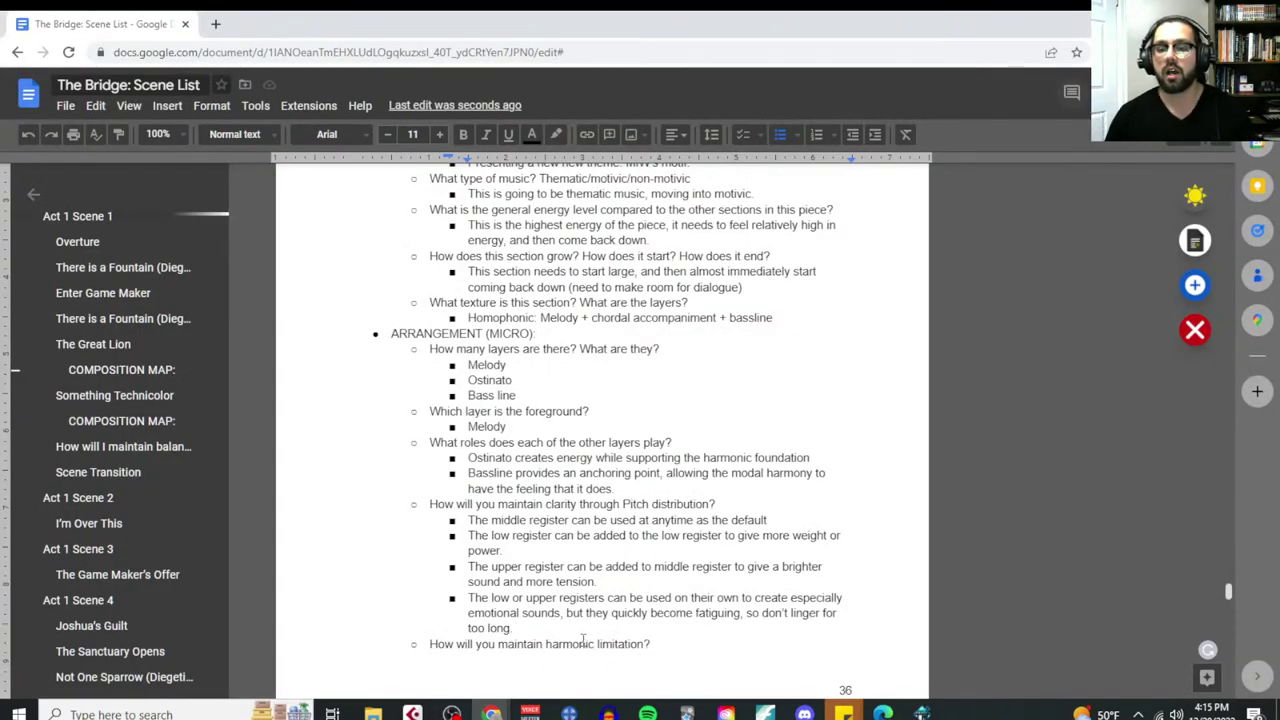
left_click(583, 638)
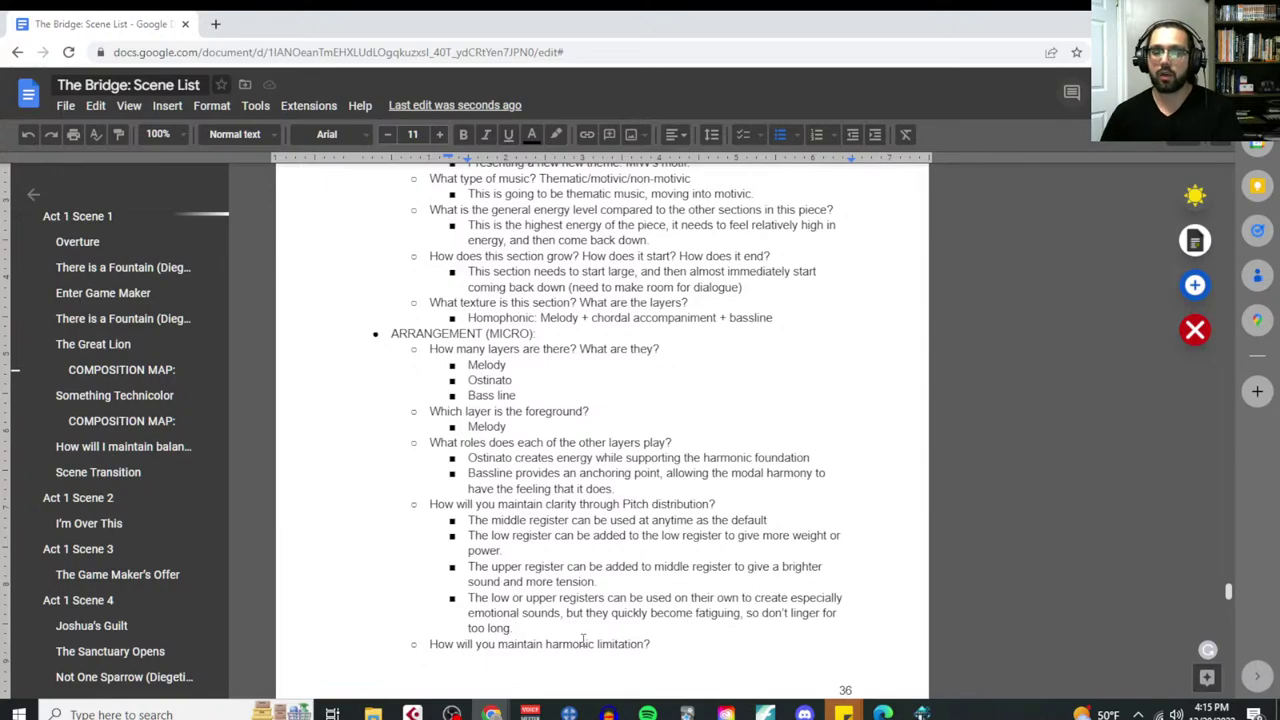
key("Return")
type("The low and ")
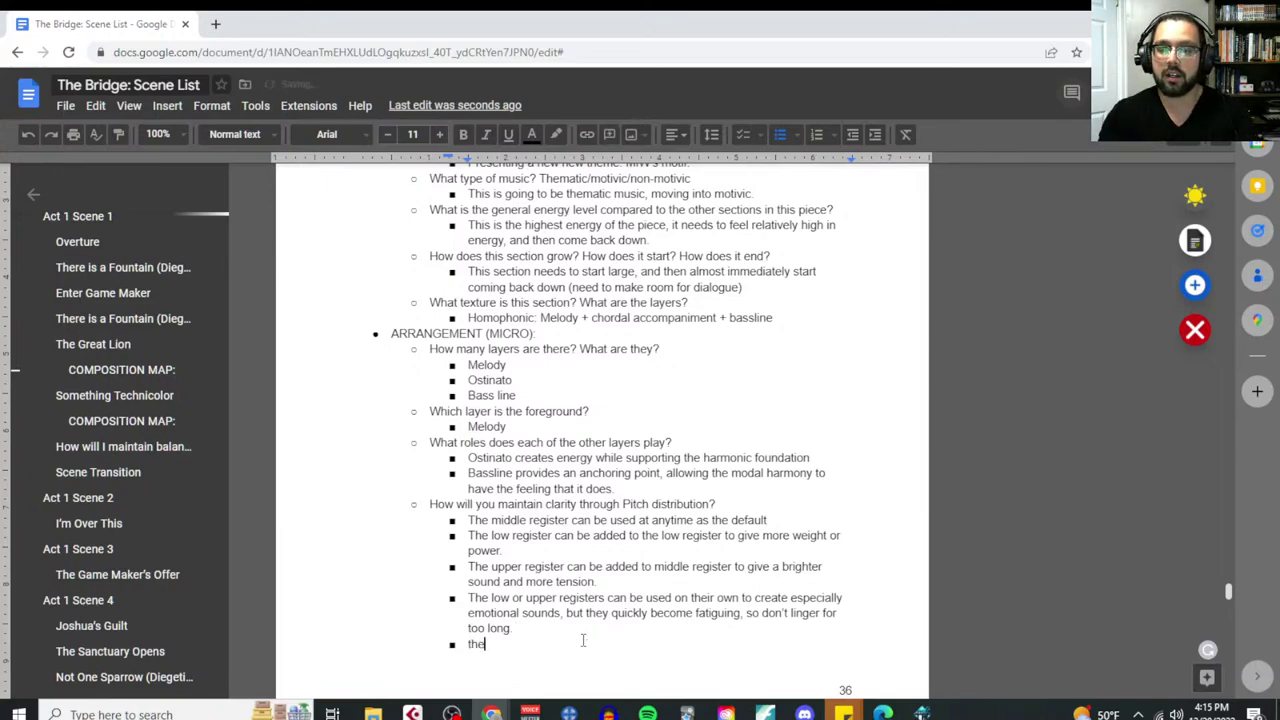
type("upper r")
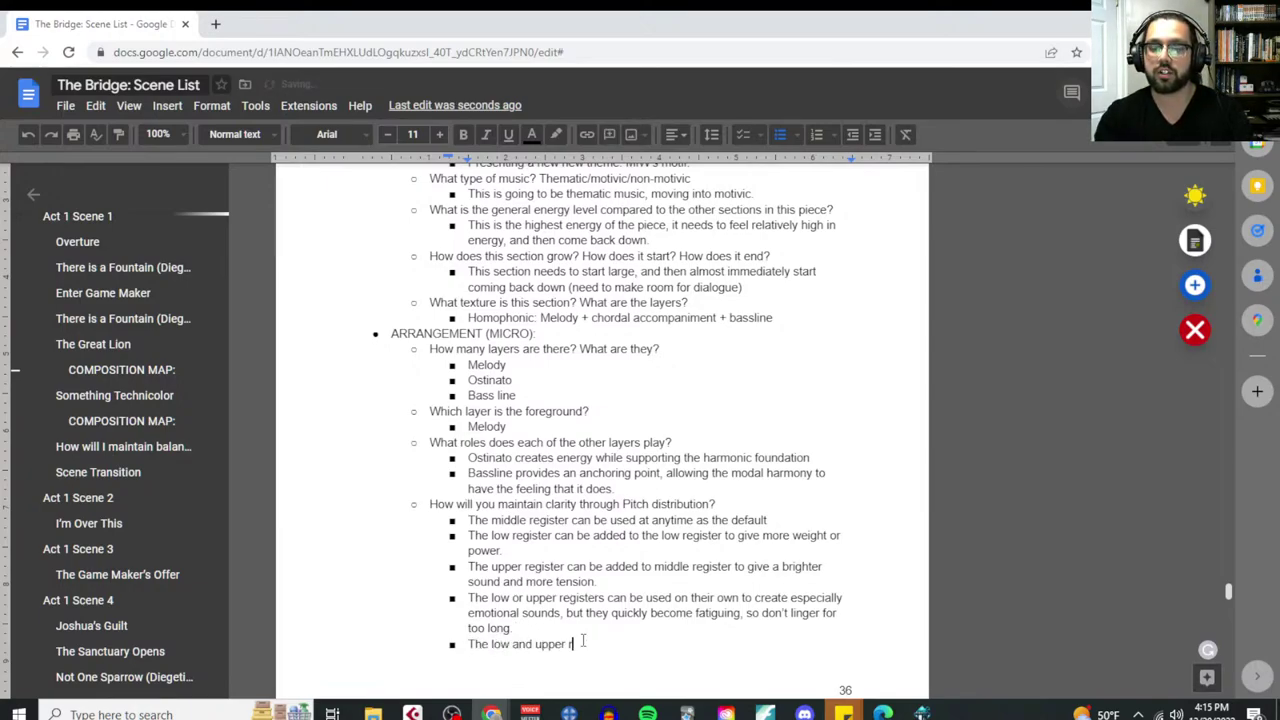
type("egisters can be used to")
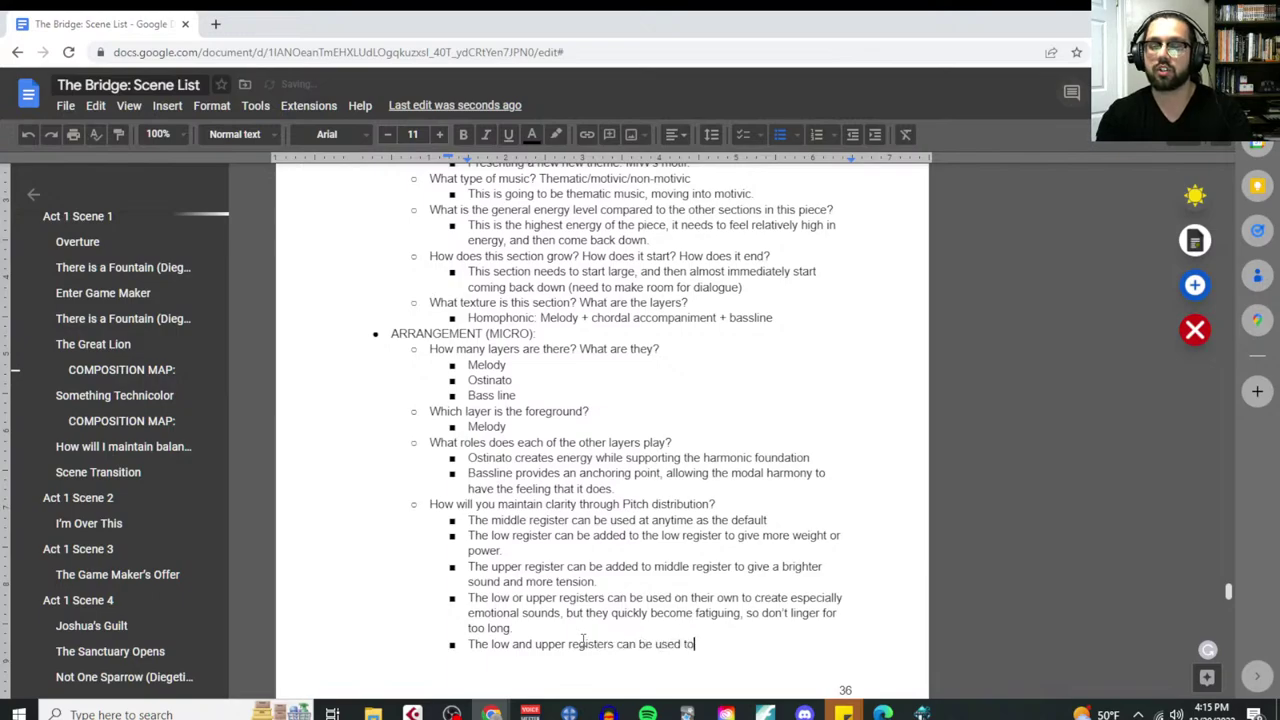
type("gether, without the midd")
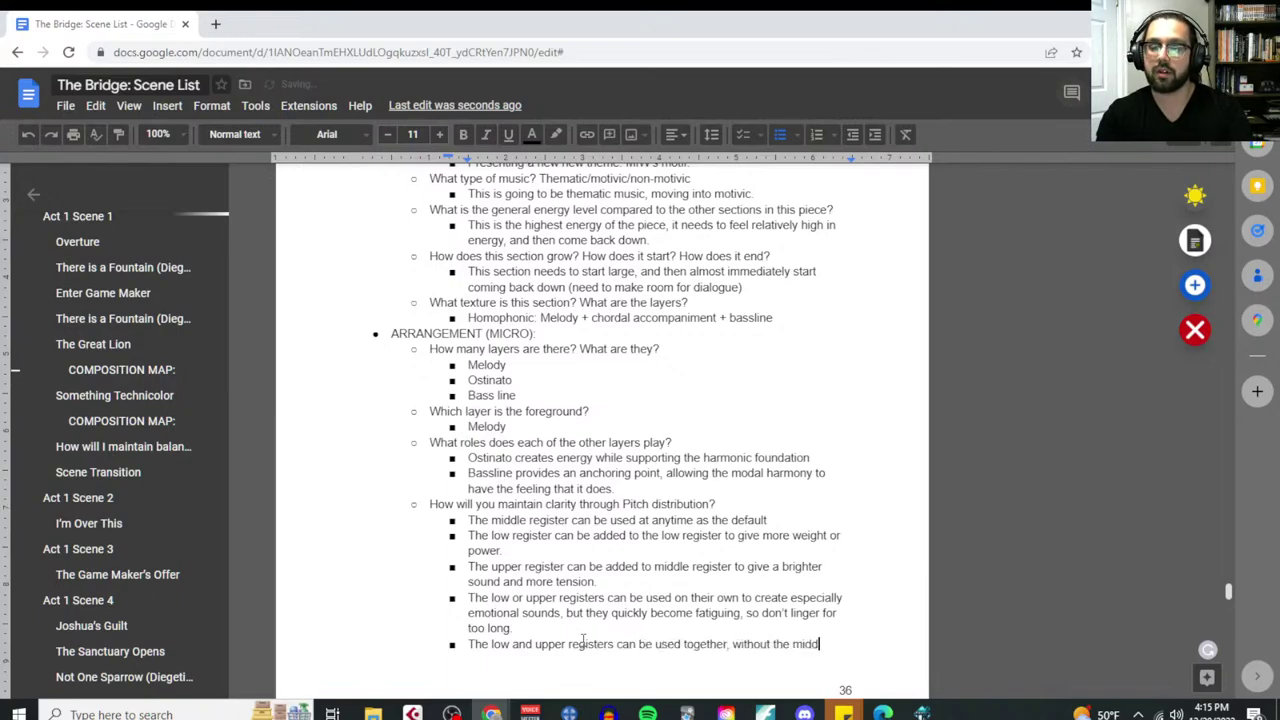
type("le register for e")
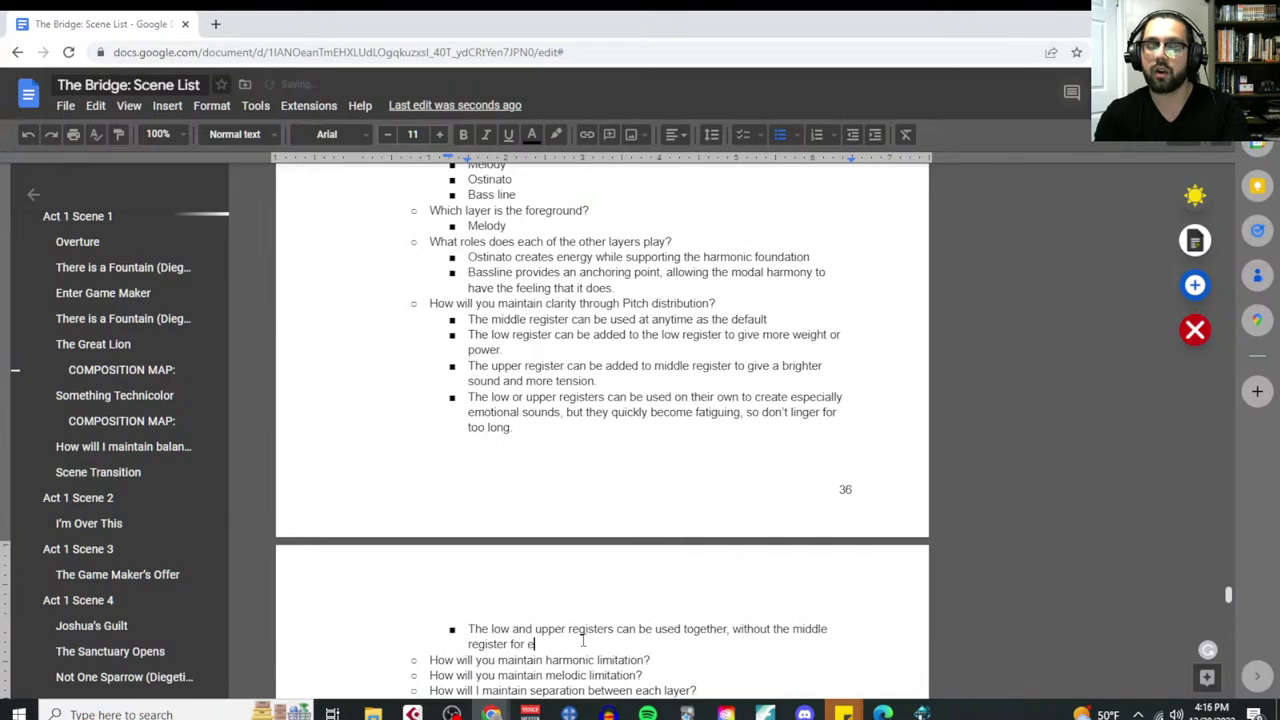
type("xtreme tension and energy.")
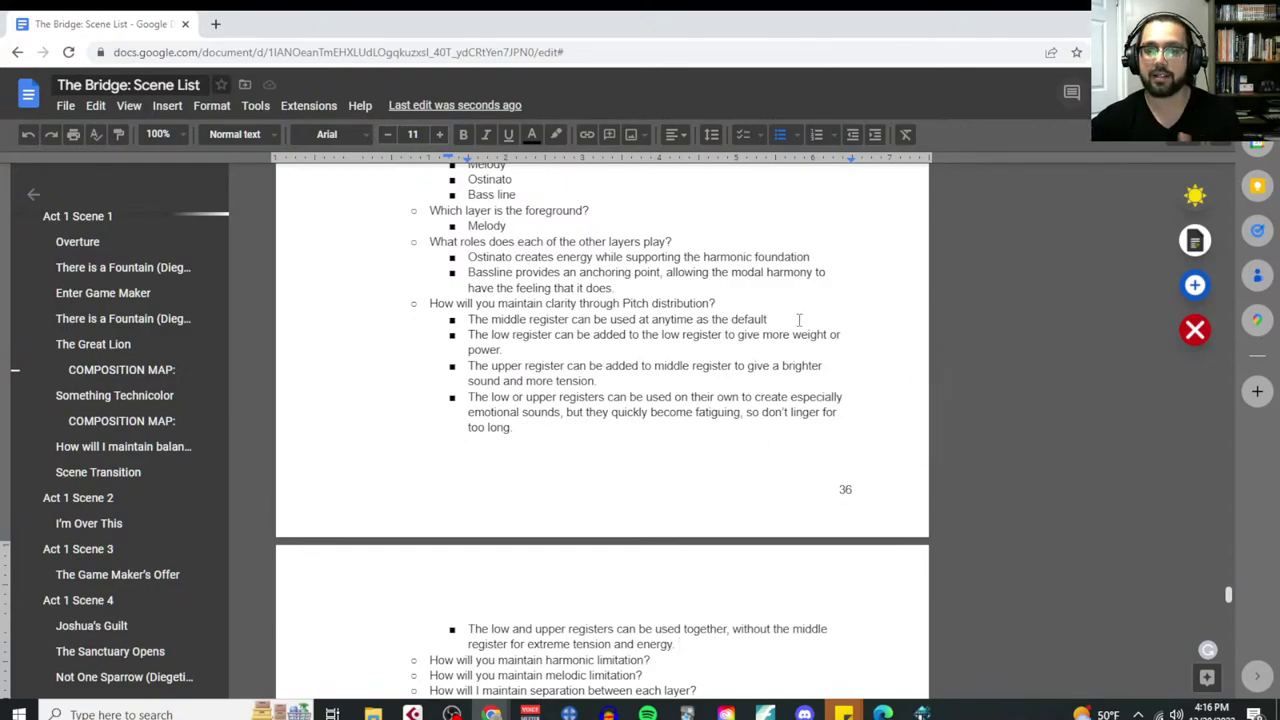
Add a sixth pitch distribution sub-bullet: "You can use all three registers to create massive size and energy, but again don't linger here too long."
left_click_drag(797, 320, 468, 320)
left_click(696, 649)
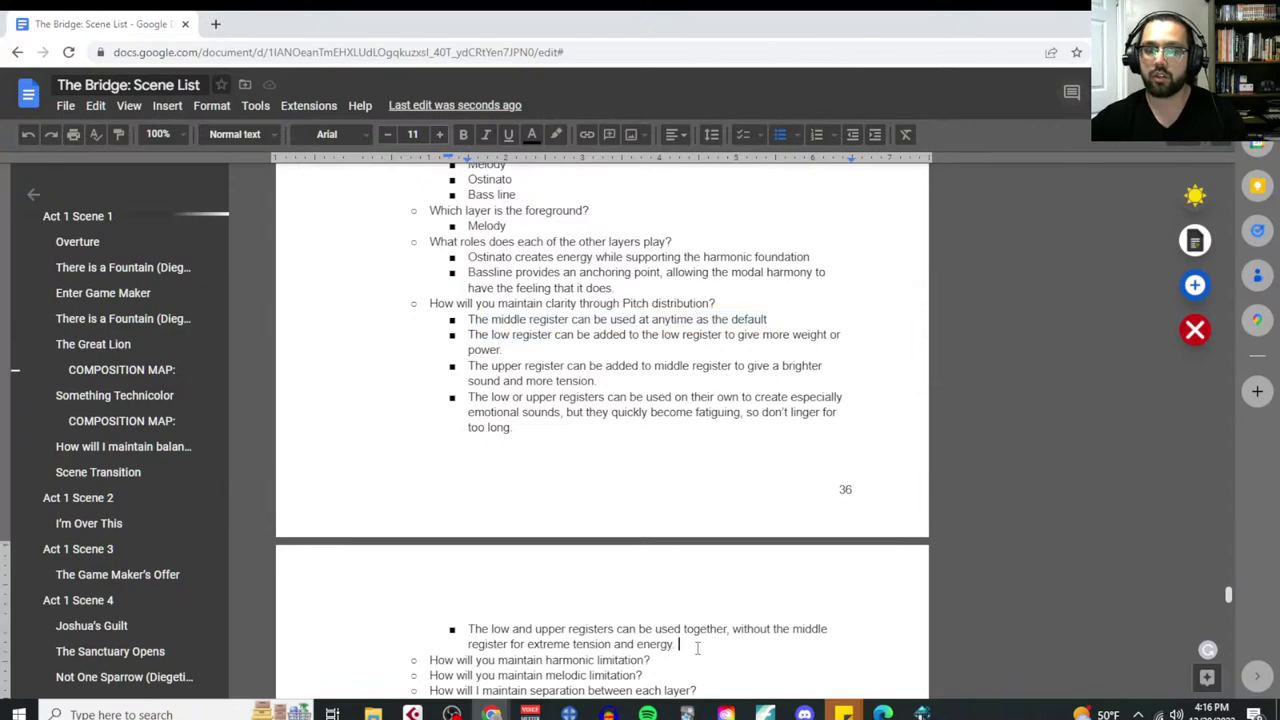
key("Return")
type("You can use all thre")
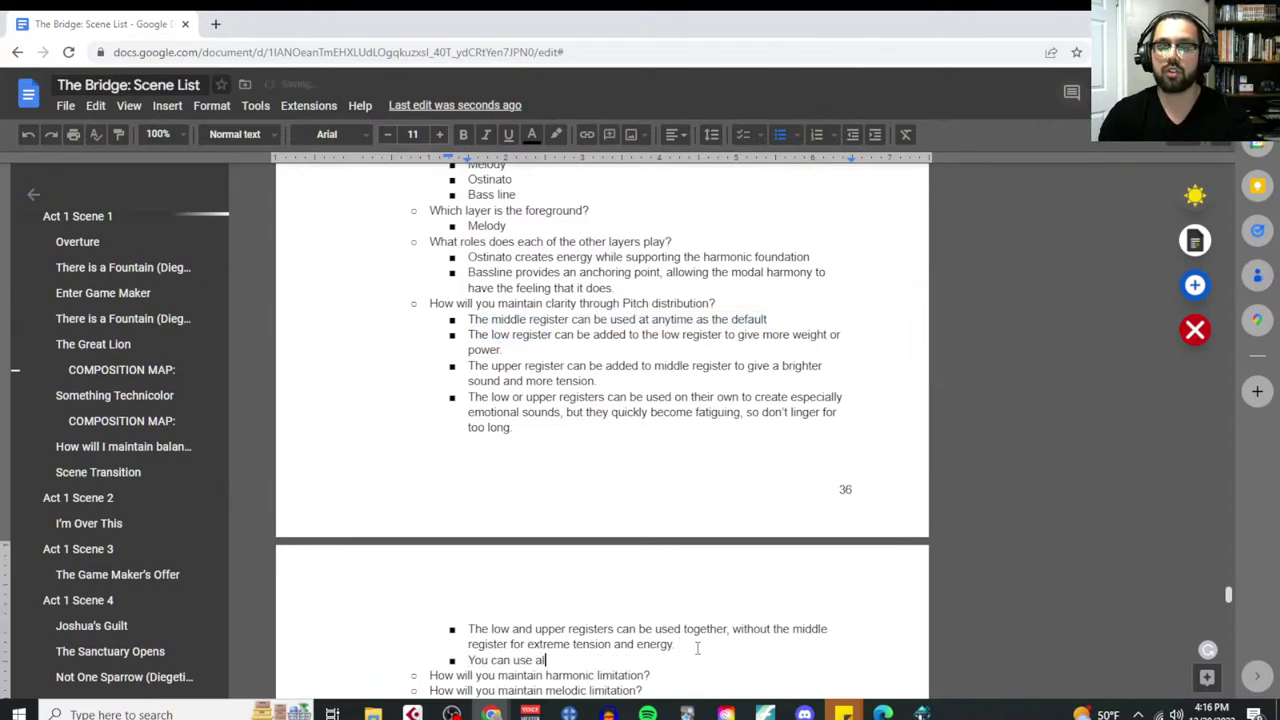
type("e register")
key("BackSpace")
key("BackSpace")
key("BackSpace")
key("BackSpace")
key("BackSpace")
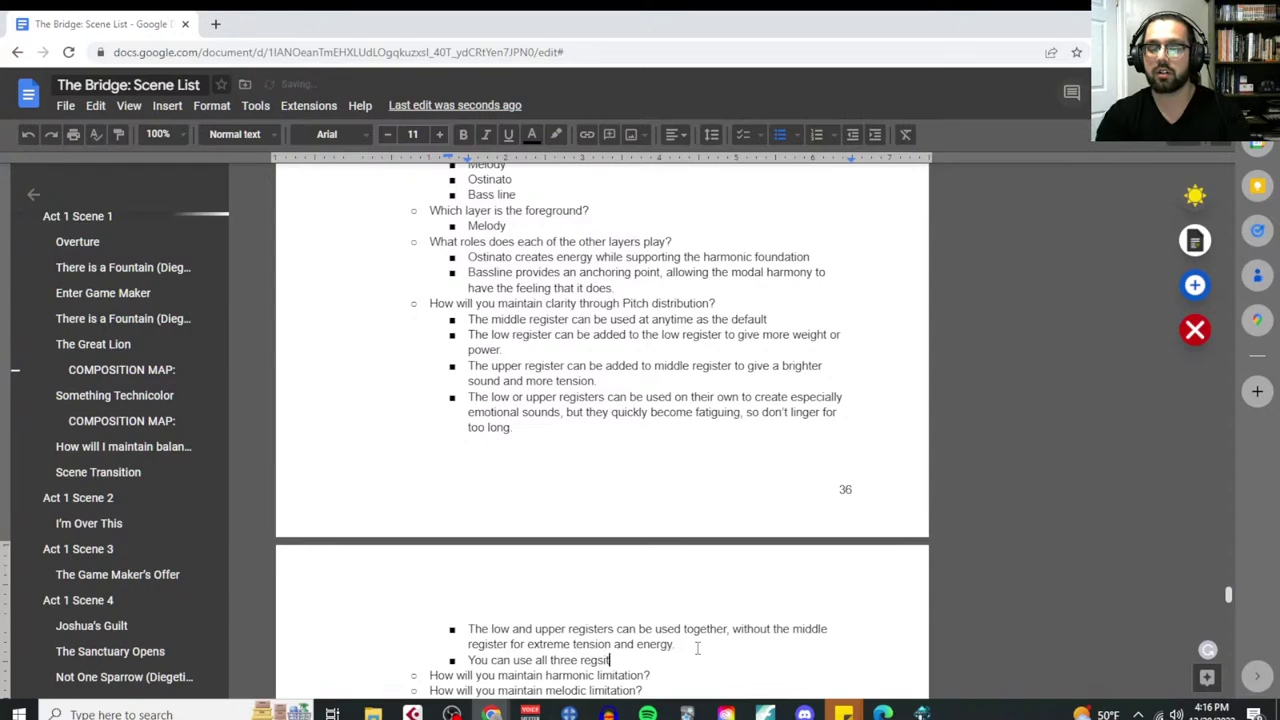
type("isters to create ")
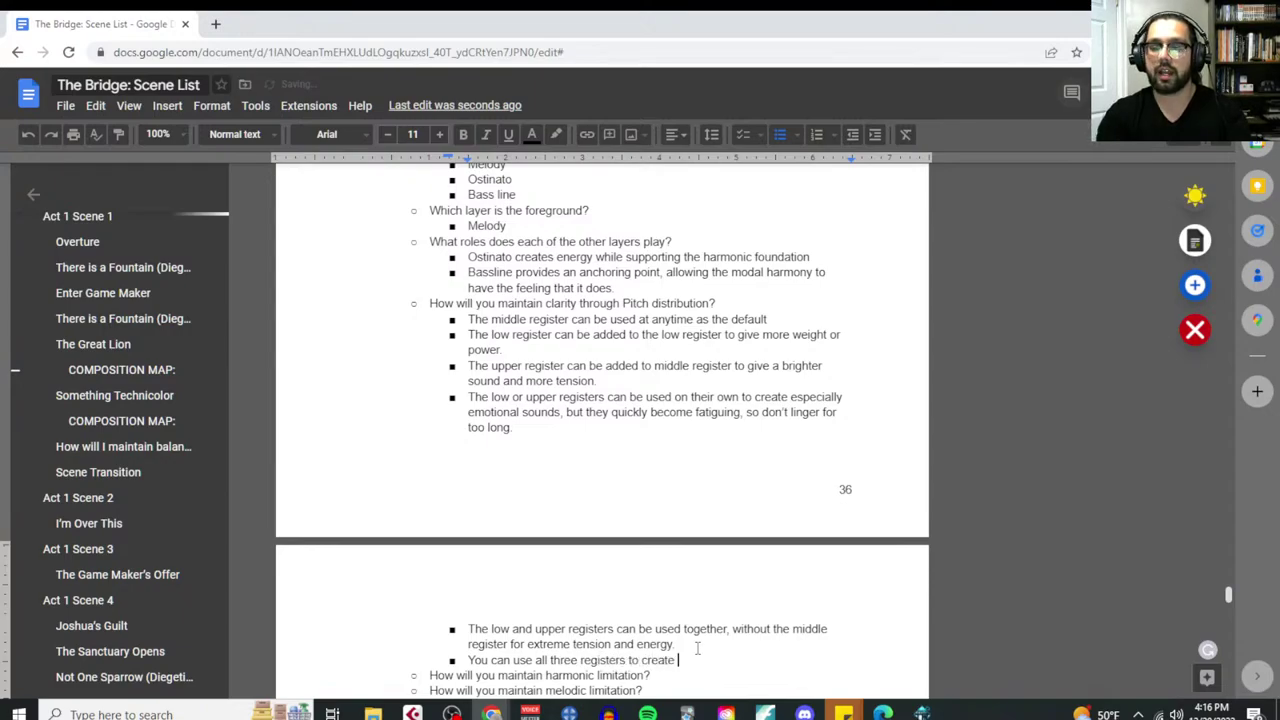
type("massive size")
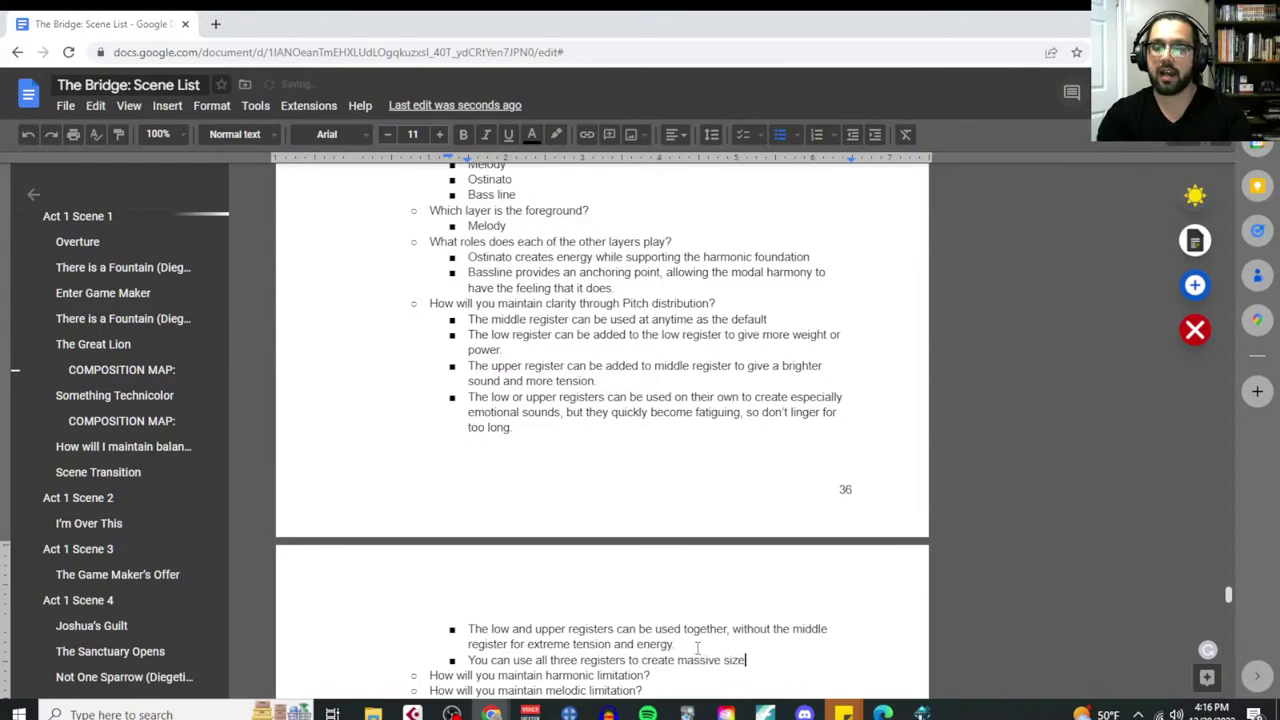
type(" and energy, but ag")
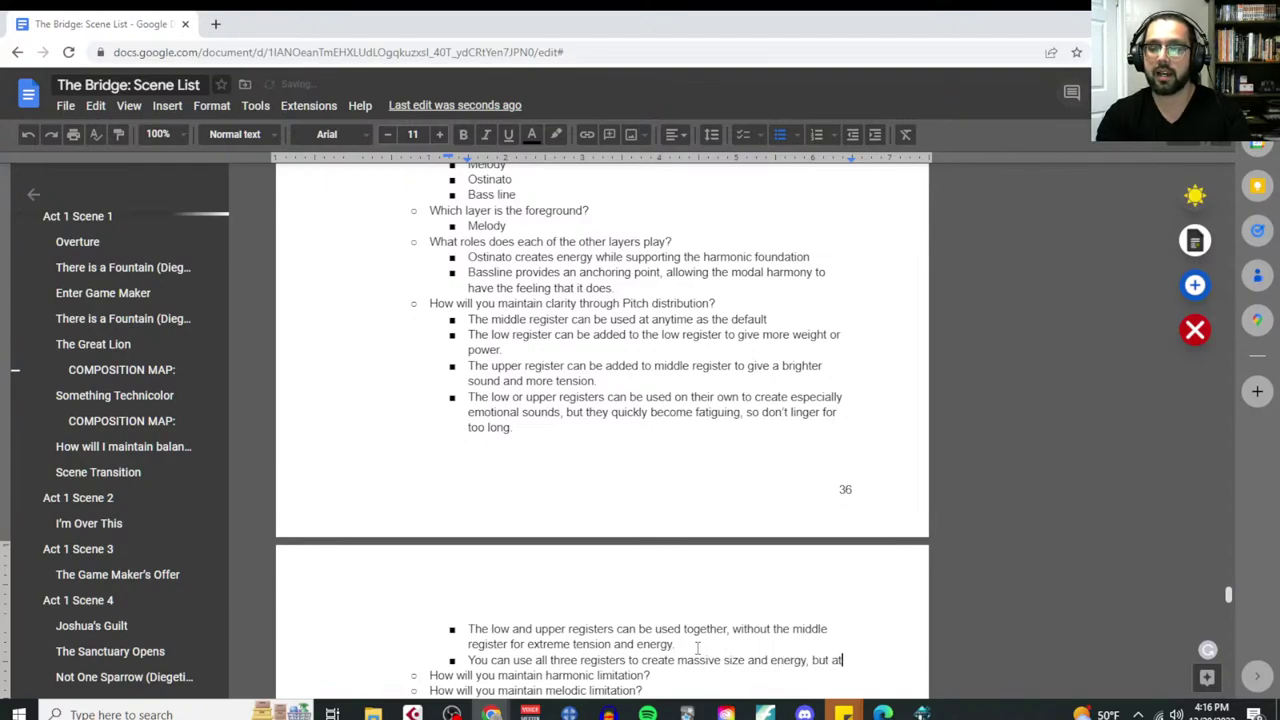
type("ain don't linger her")
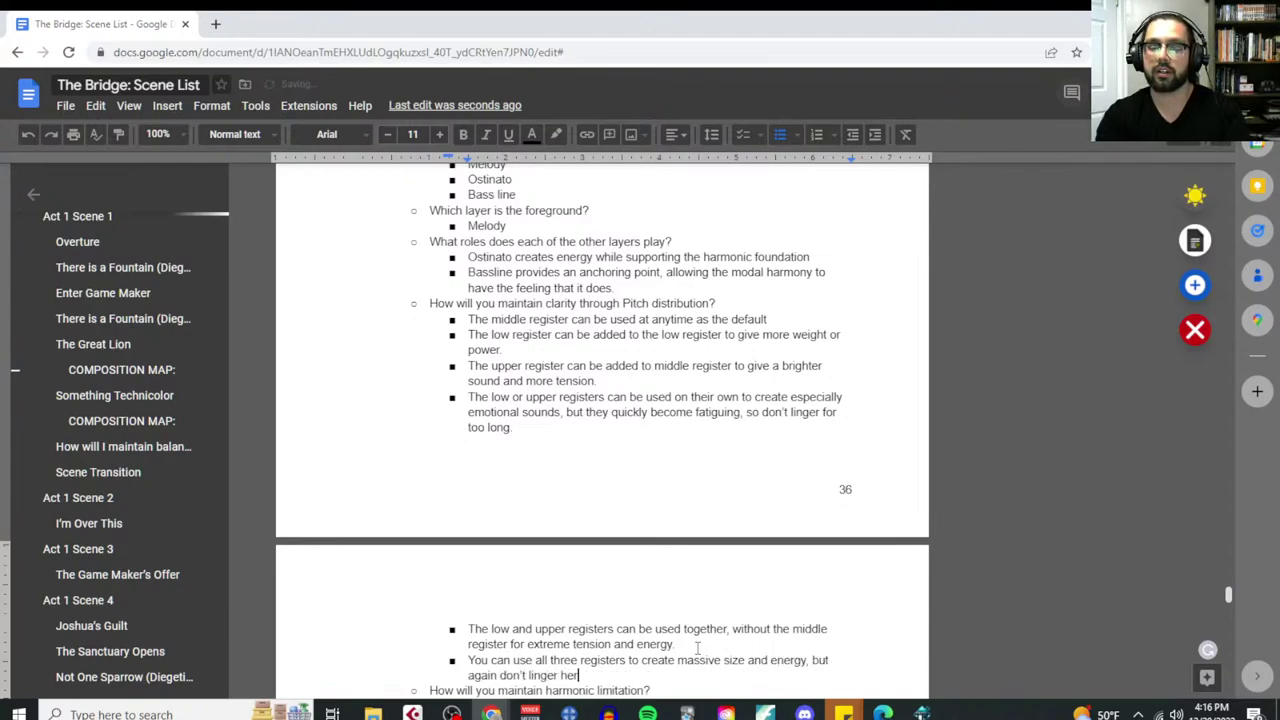
type("e too long.")
Append "Don't linger too long." to the sub-bullet about using the low and upper registers together
double_click(698, 648)
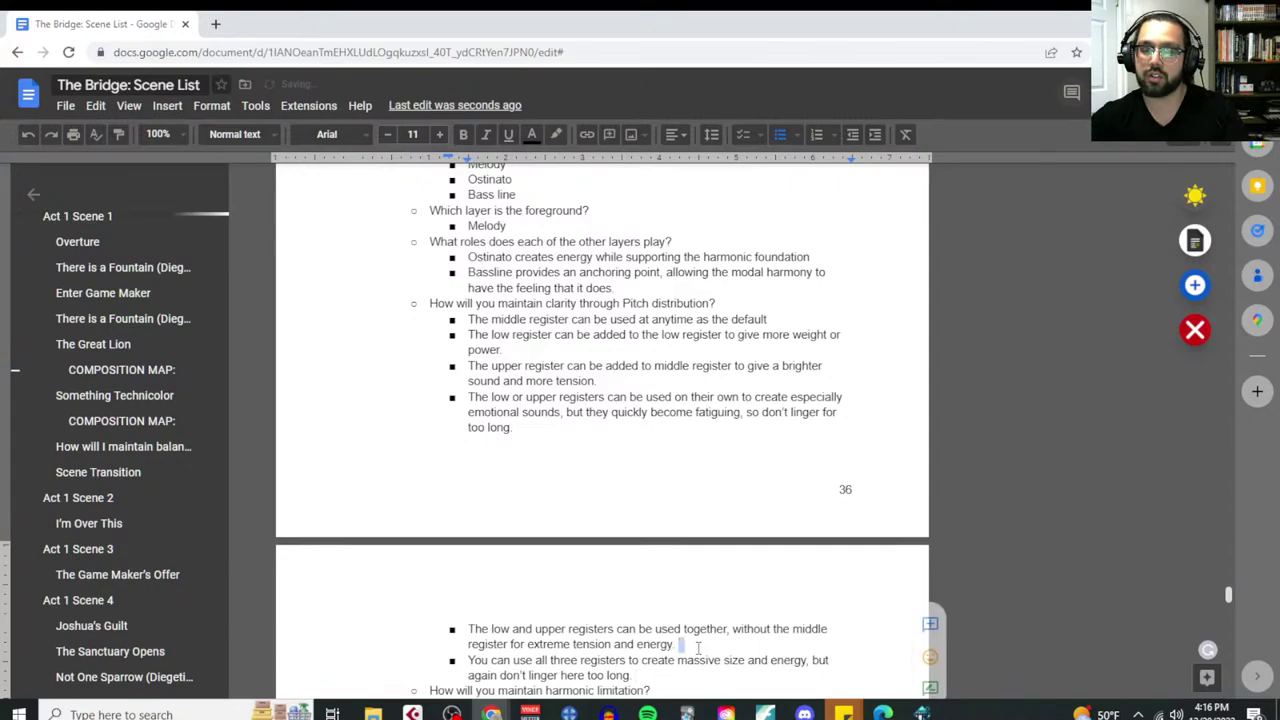
type("Don't li")
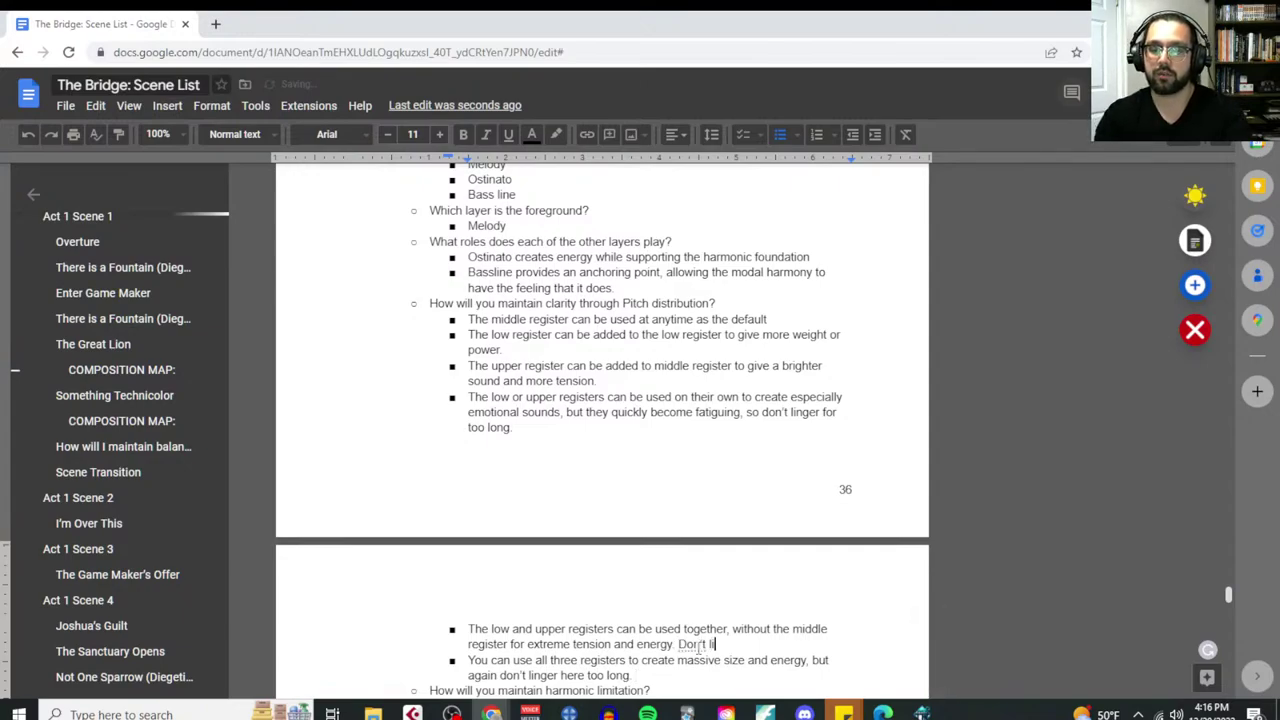
type("nger too long.")
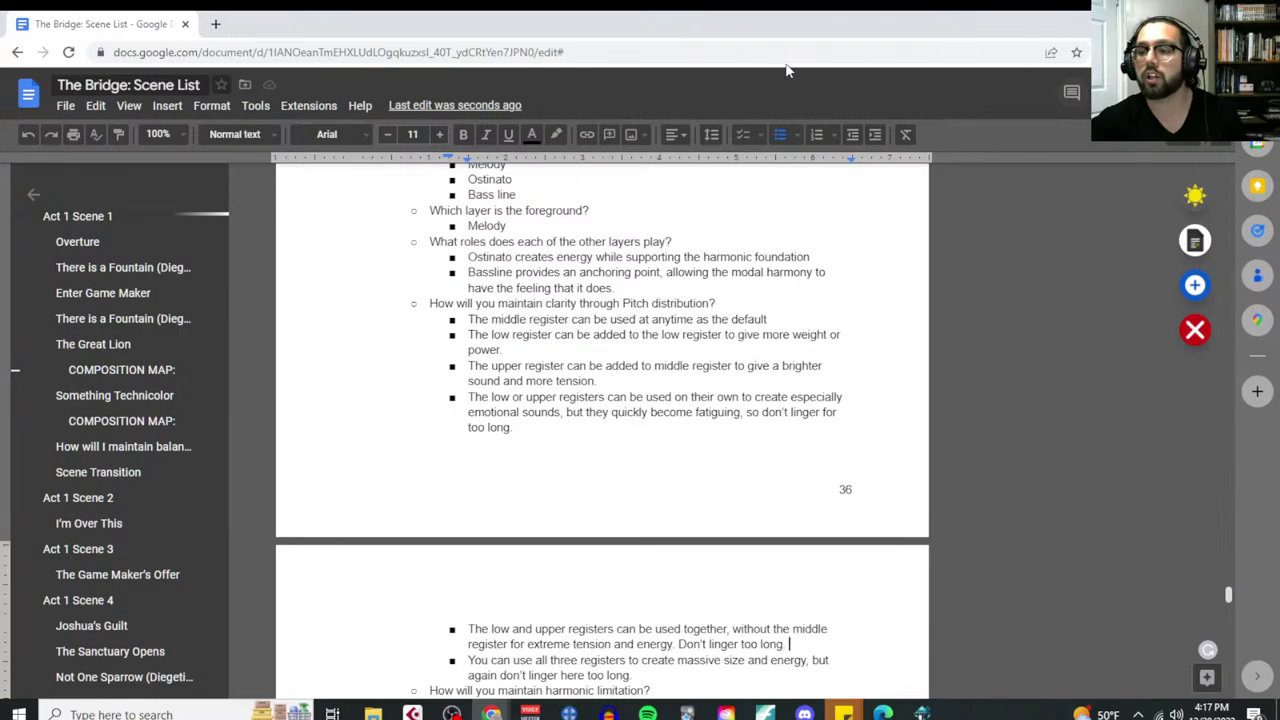
Switch to Cubase, select the piano, bells, acoustic bass and bass synth parts, then unsolo and mute The Great Lion's sketch track
key("alt+Tab")
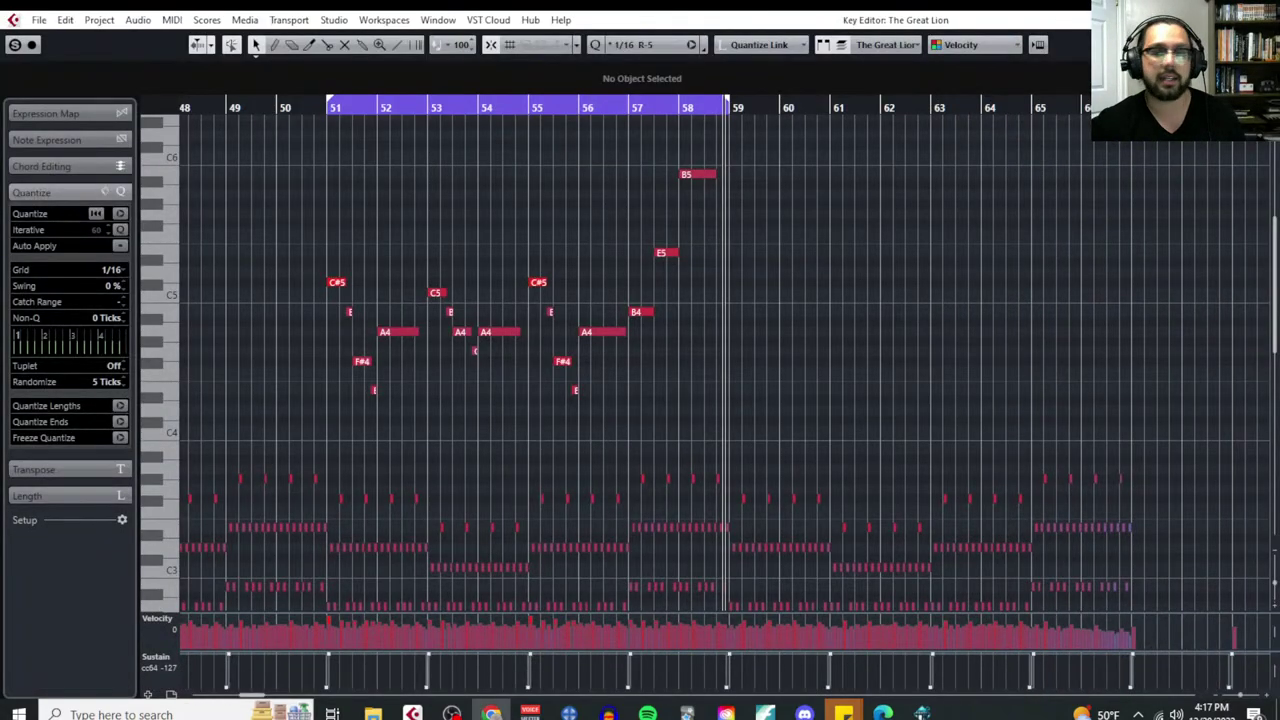
key("ctrl+w")
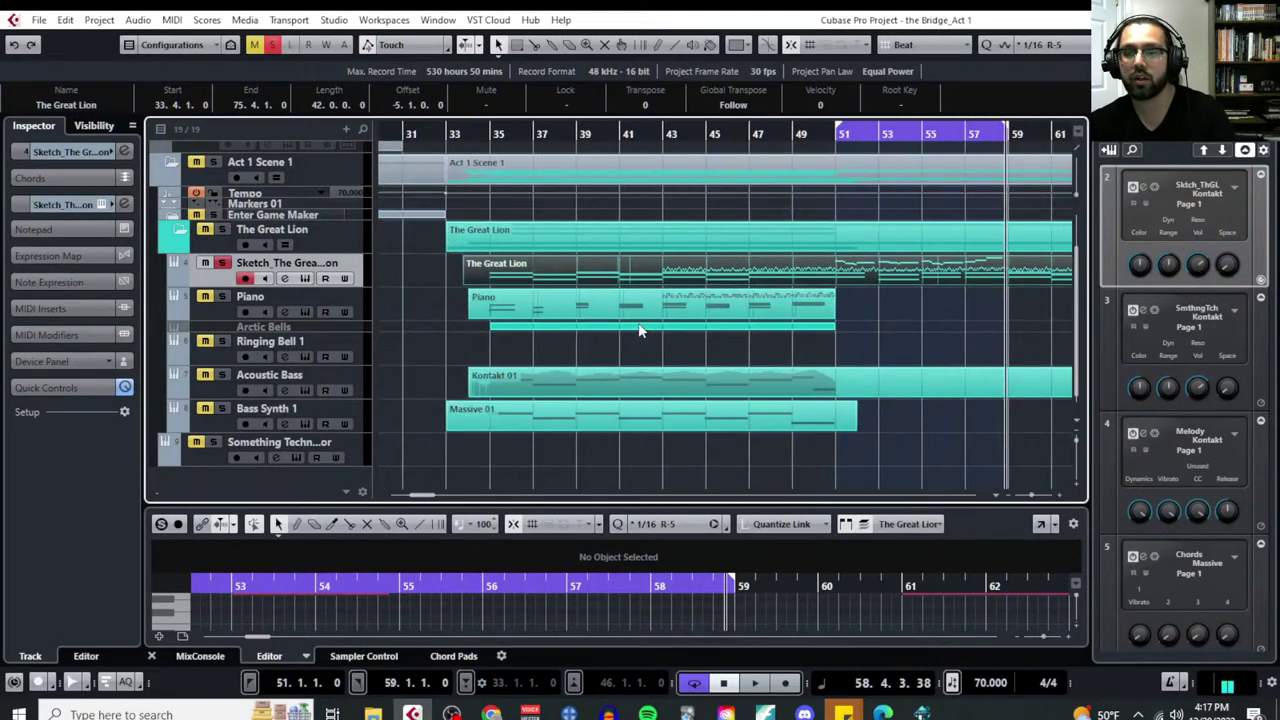
left_click_drag(443, 292, 800, 497)
left_click(222, 251)
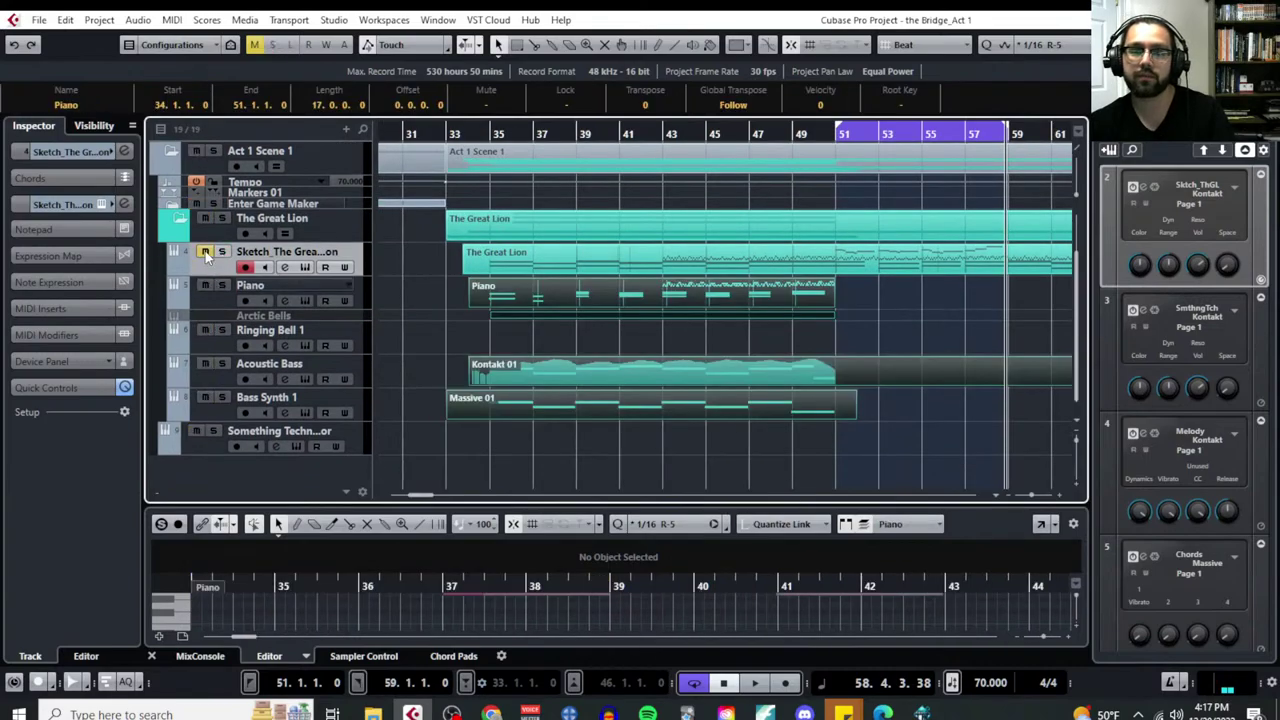
left_click(205, 253)
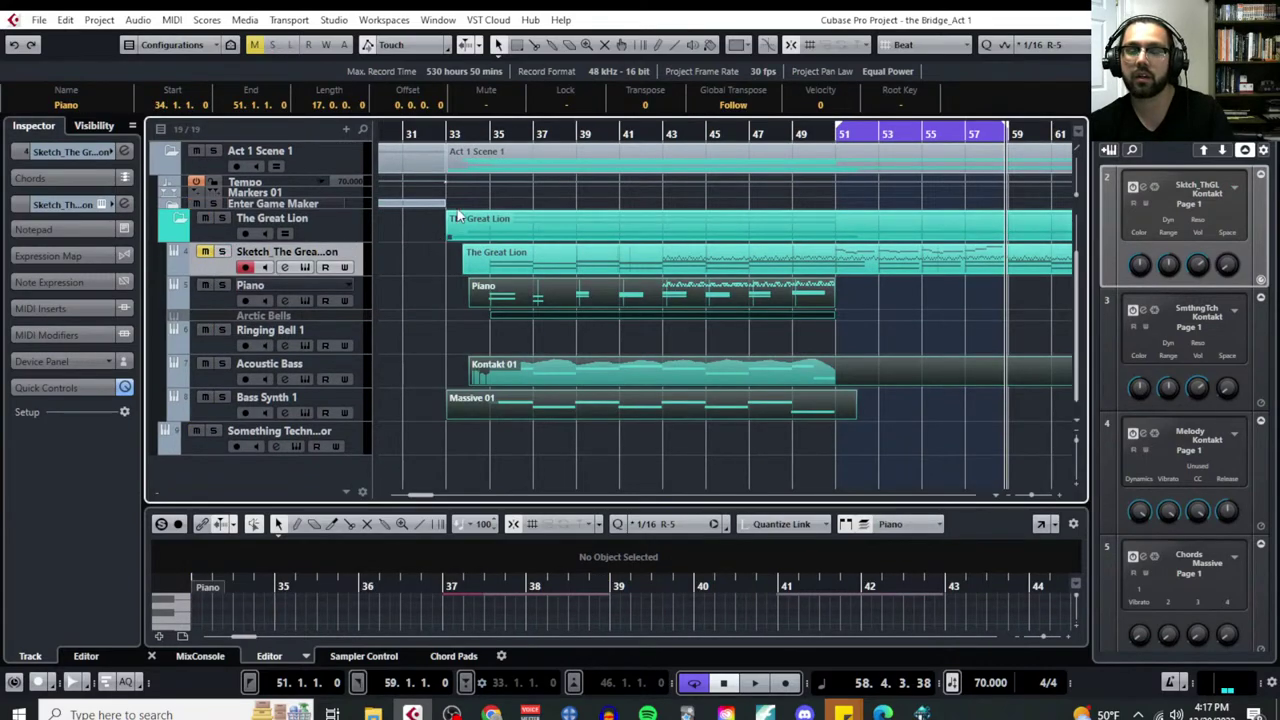
Open the selected instrument parts together in the Key Editor and examine the registers they use in bars 35 to 50
left_click(171, 19)
left_click(185, 40)
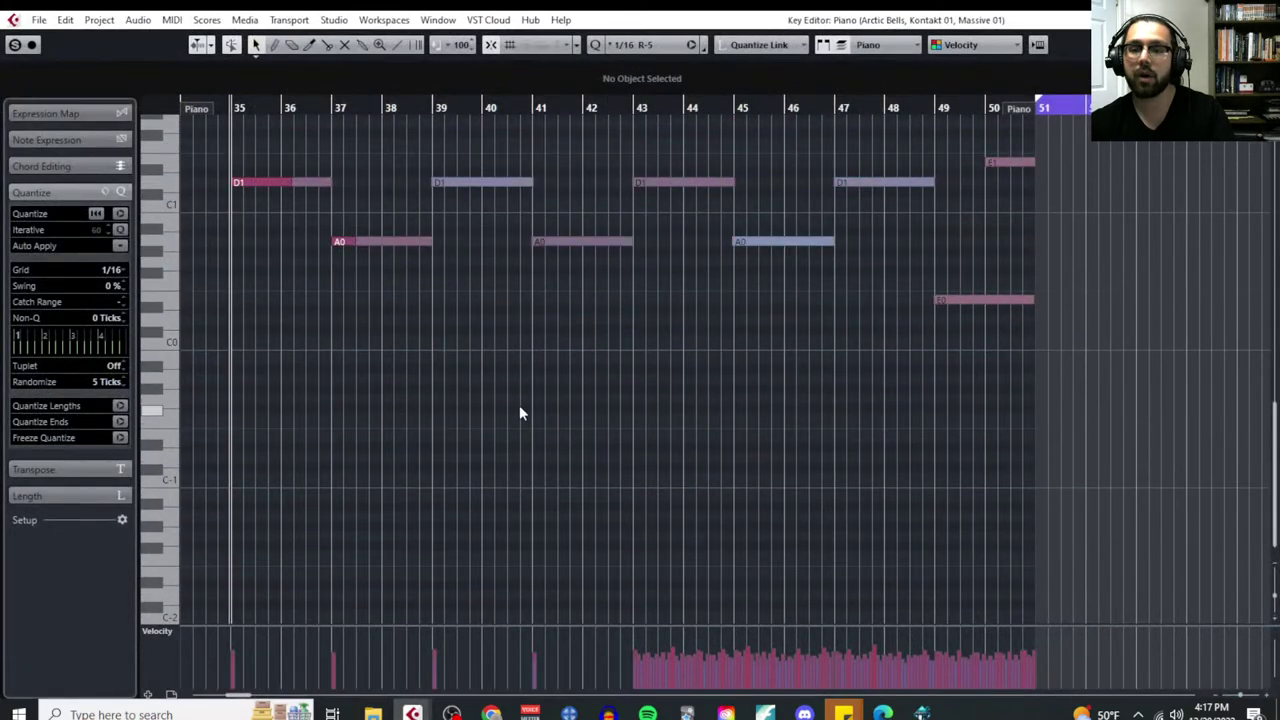
scroll(519, 405, "up", 8)
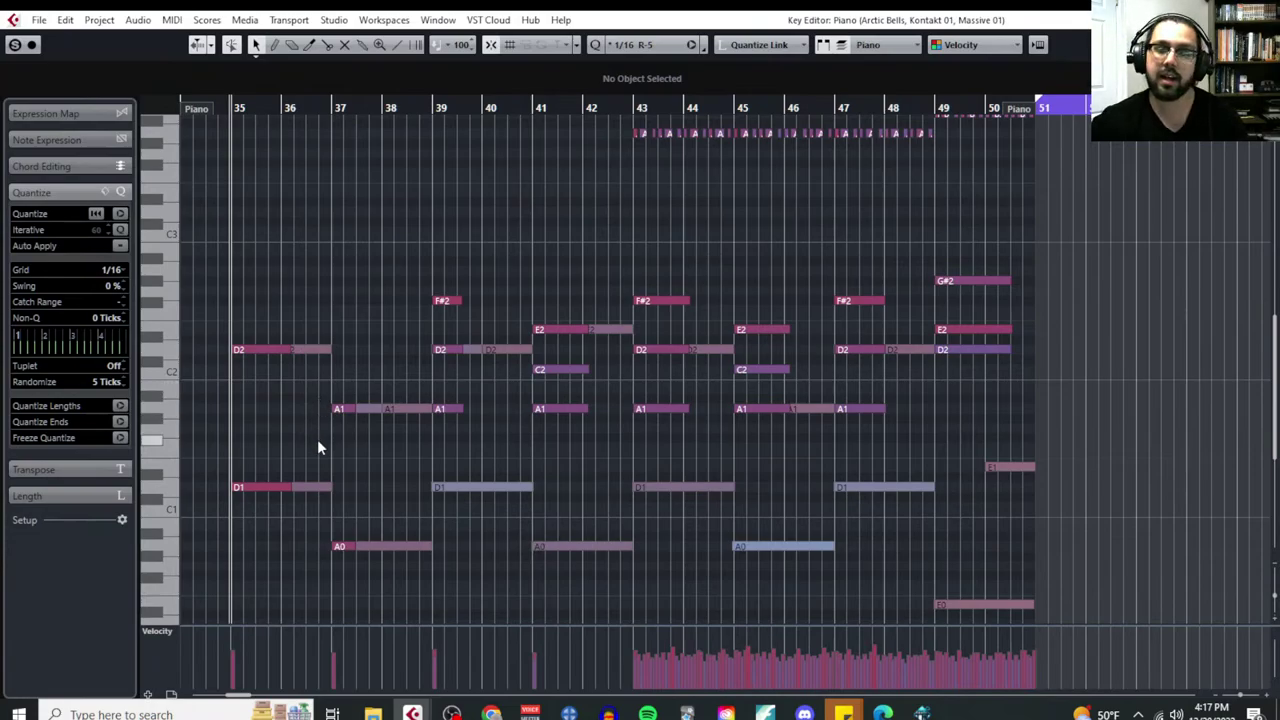
scroll(318, 441, "down", 3)
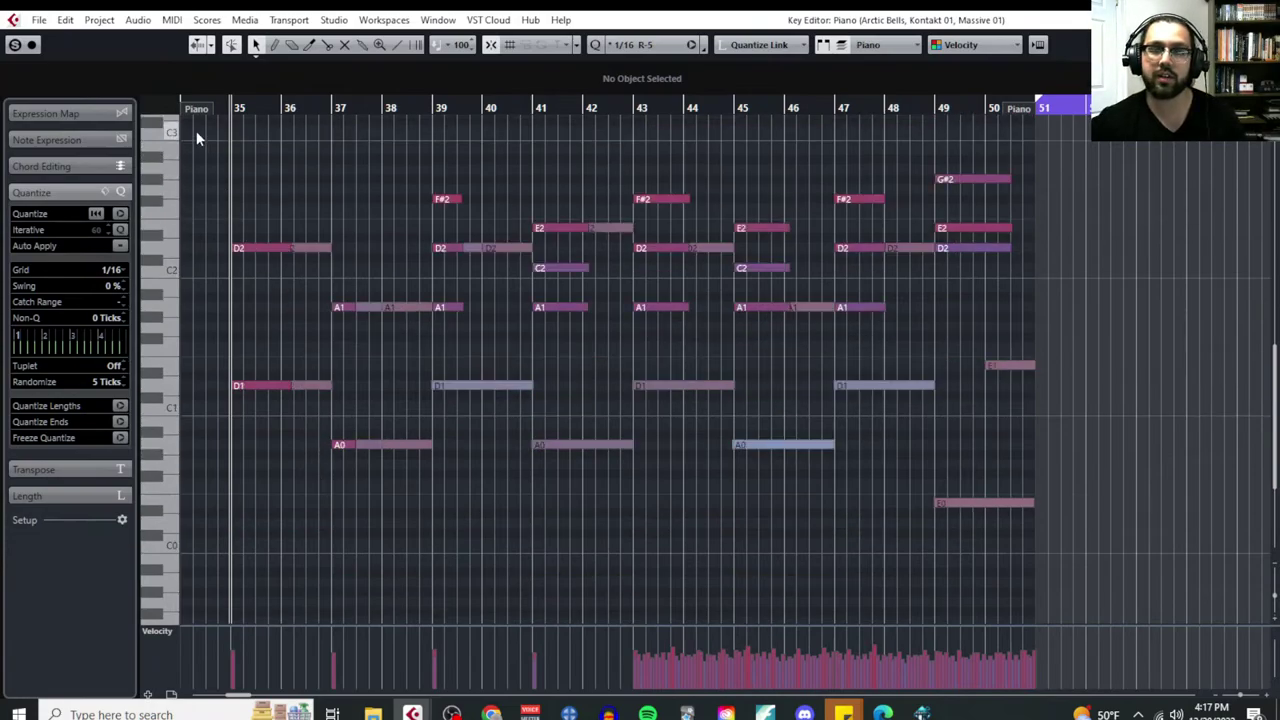
scroll(228, 150, "up", 3)
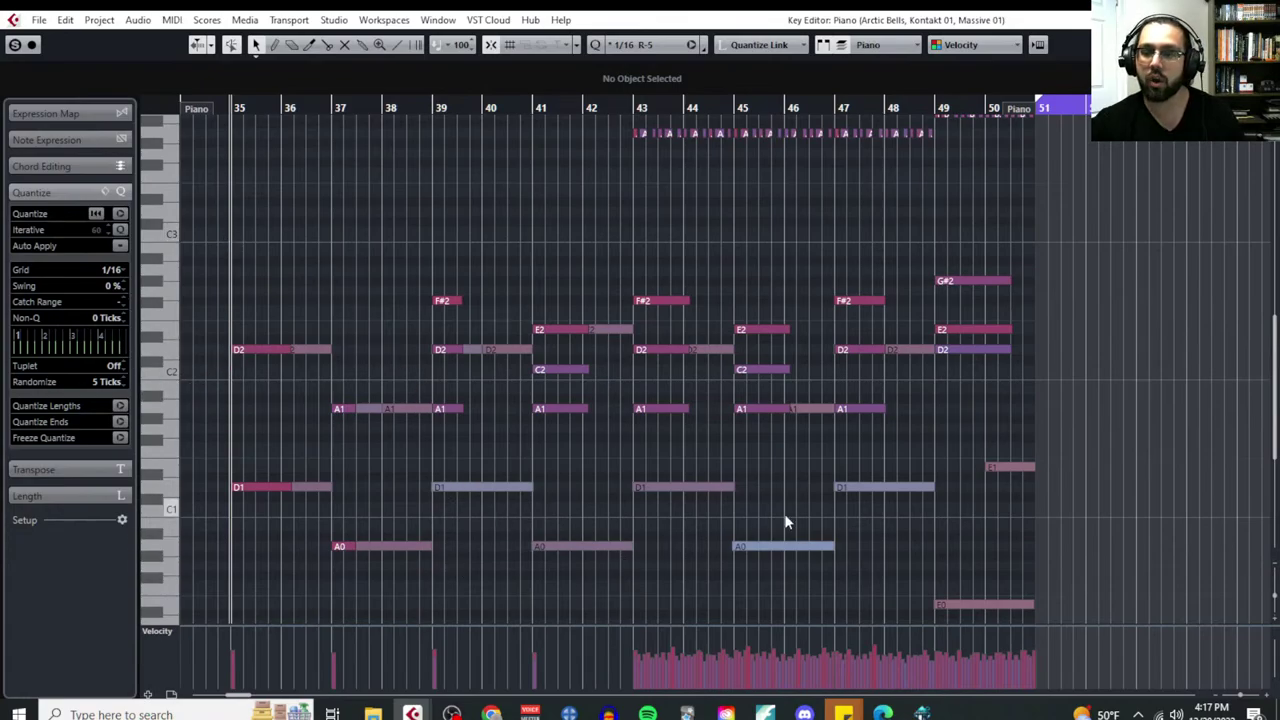
scroll(785, 522, "up", 6)
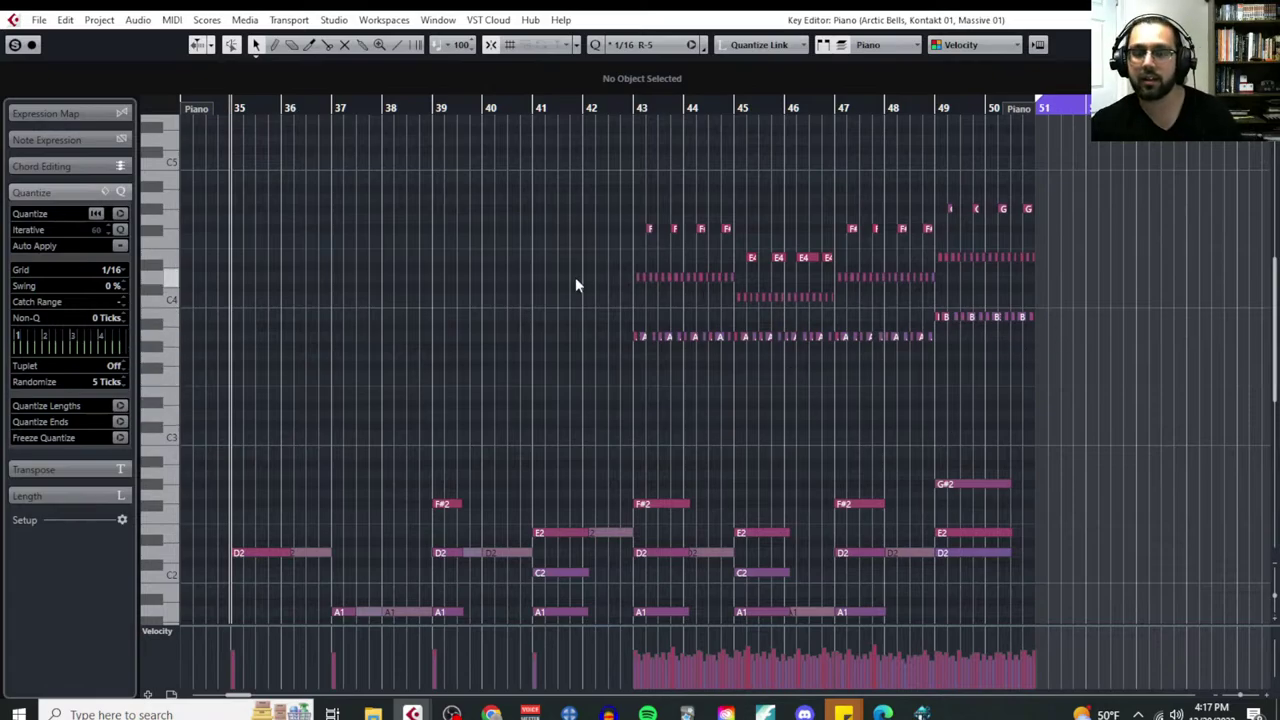
scroll(706, 368, "left", 5)
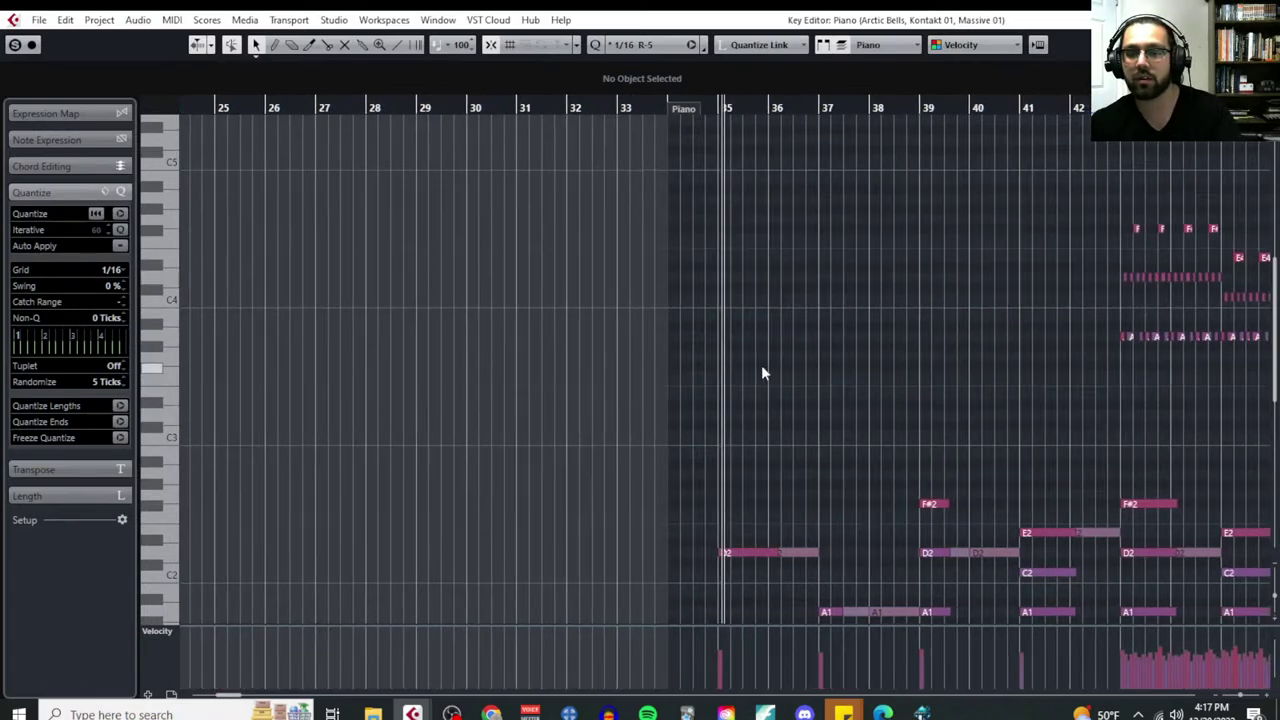
scroll(999, 430, "right", 5)
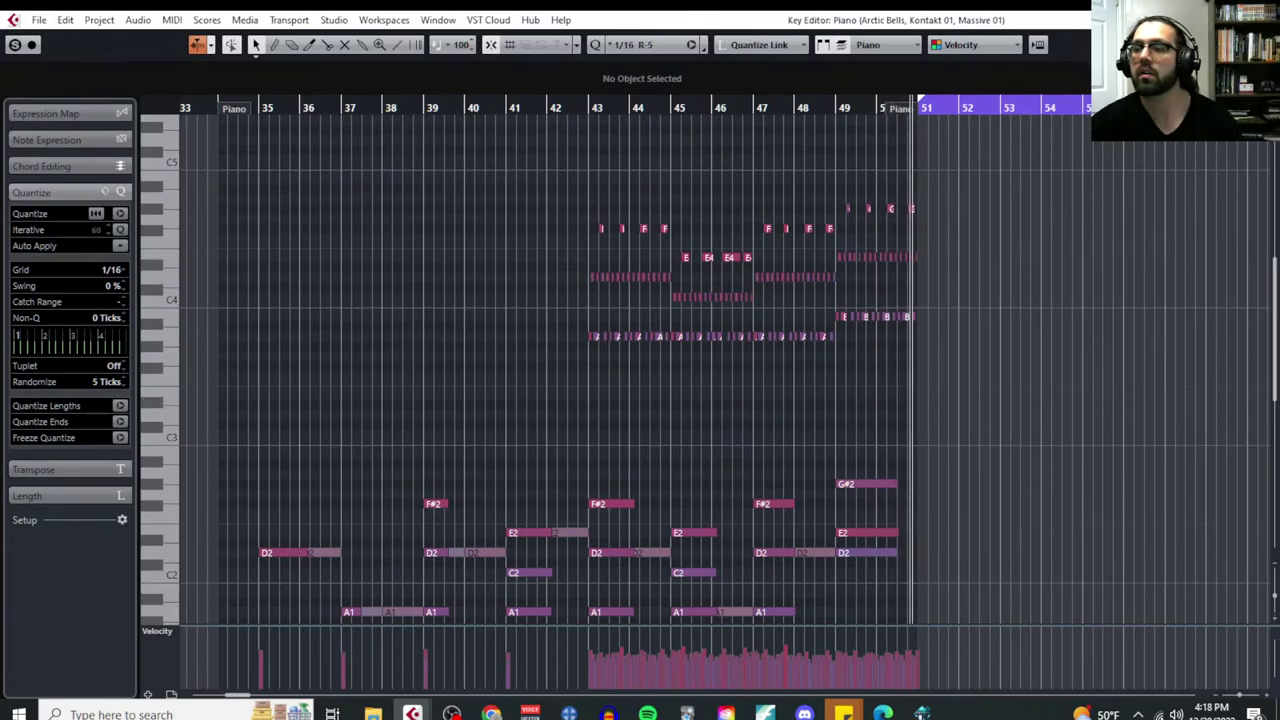
key("ctrl+w")
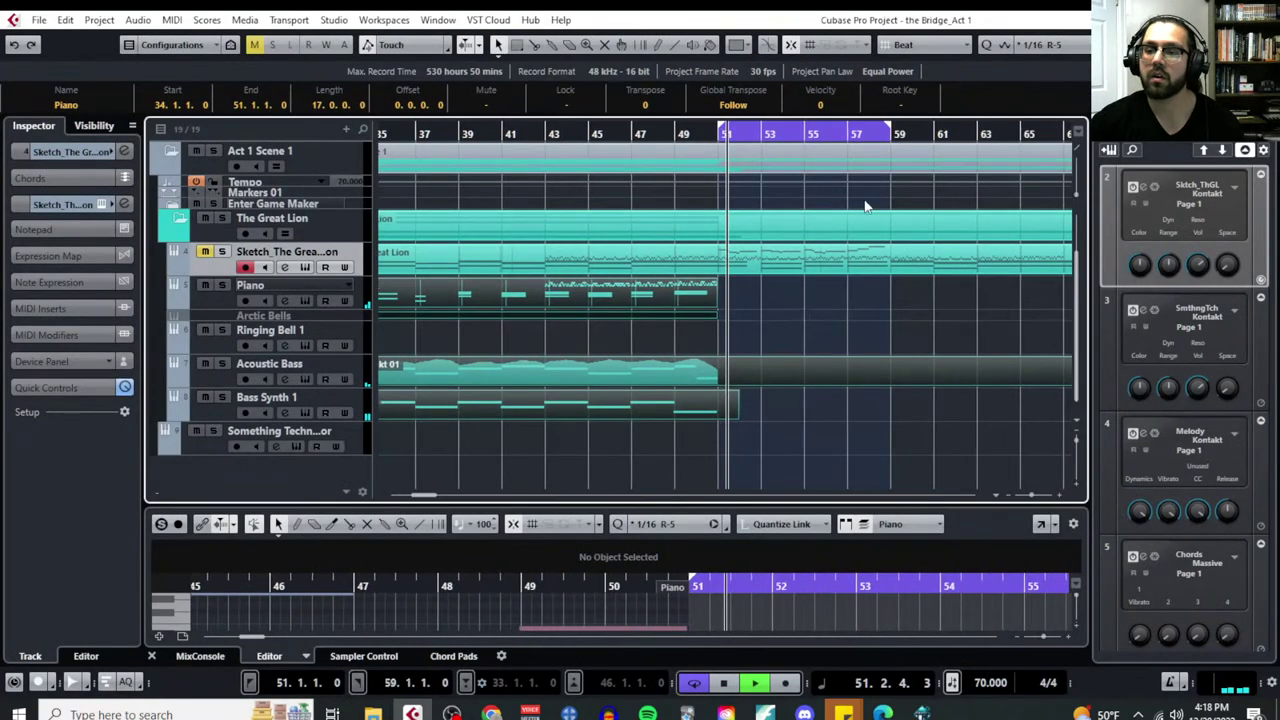
left_click(756, 331)
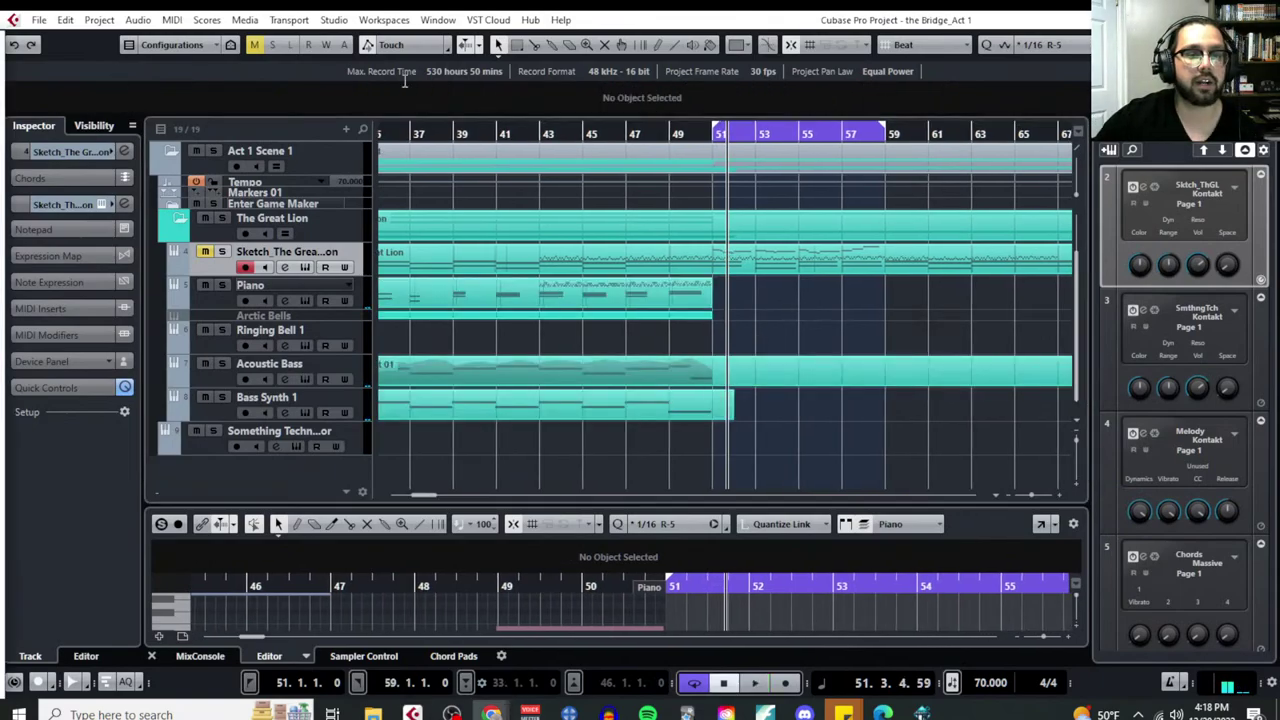
Switch to the Google Docs scene list and delete the text of all six sub-bullets under Section 2's pitch distribution question
left_click(491, 712)
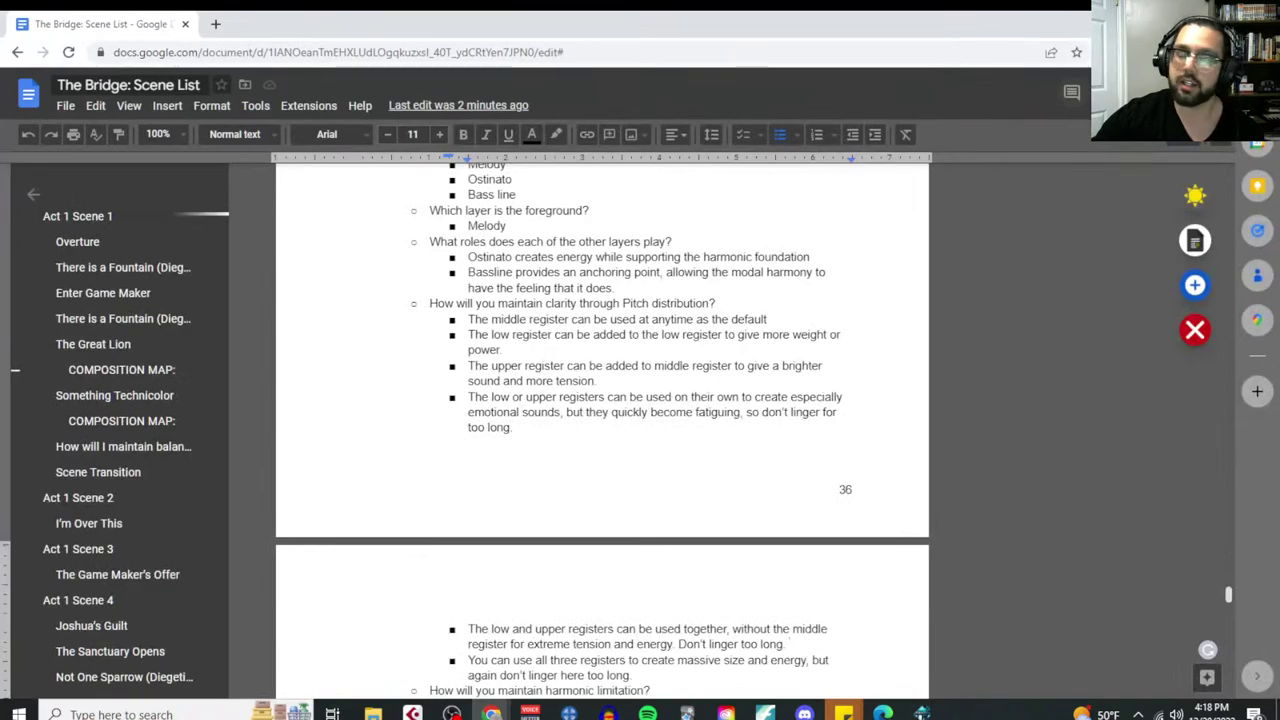
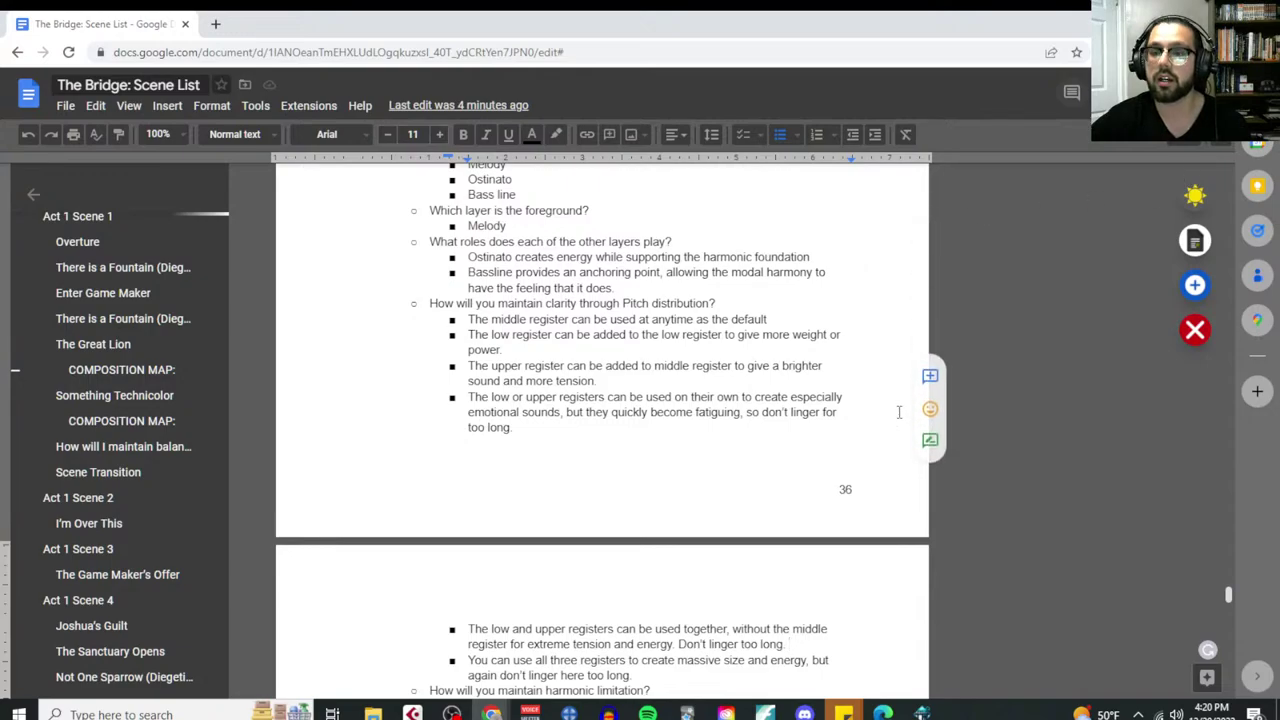
scroll(680, 471, "down", 3)
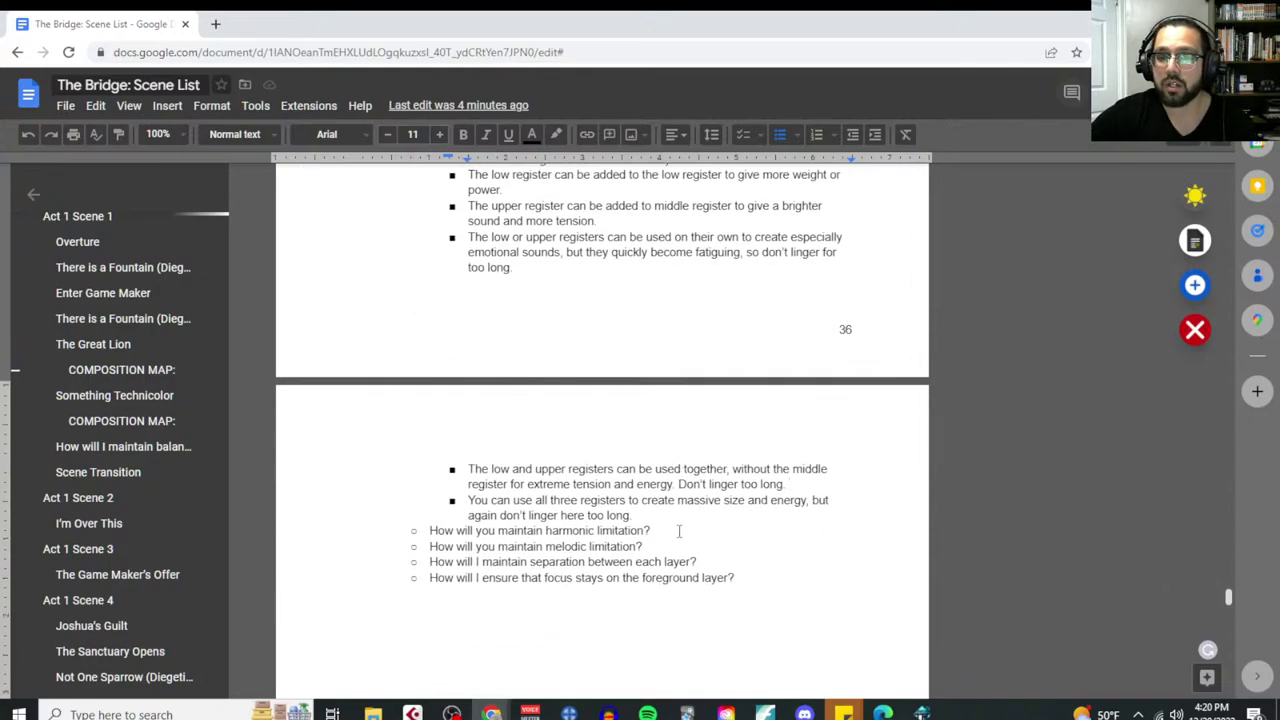
left_click_drag(640, 515, 470, 318)
scroll(607, 513, "up", 1)
scroll(583, 509, "up", 2)
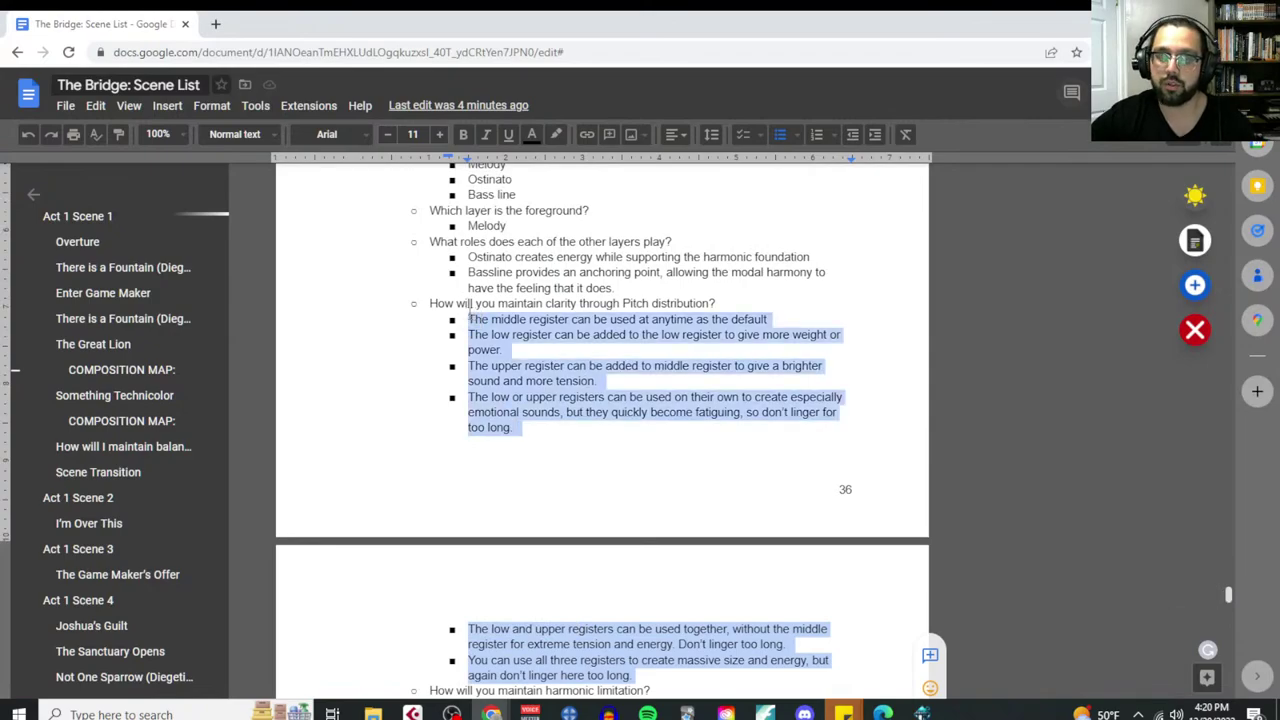
key("BackSpace")
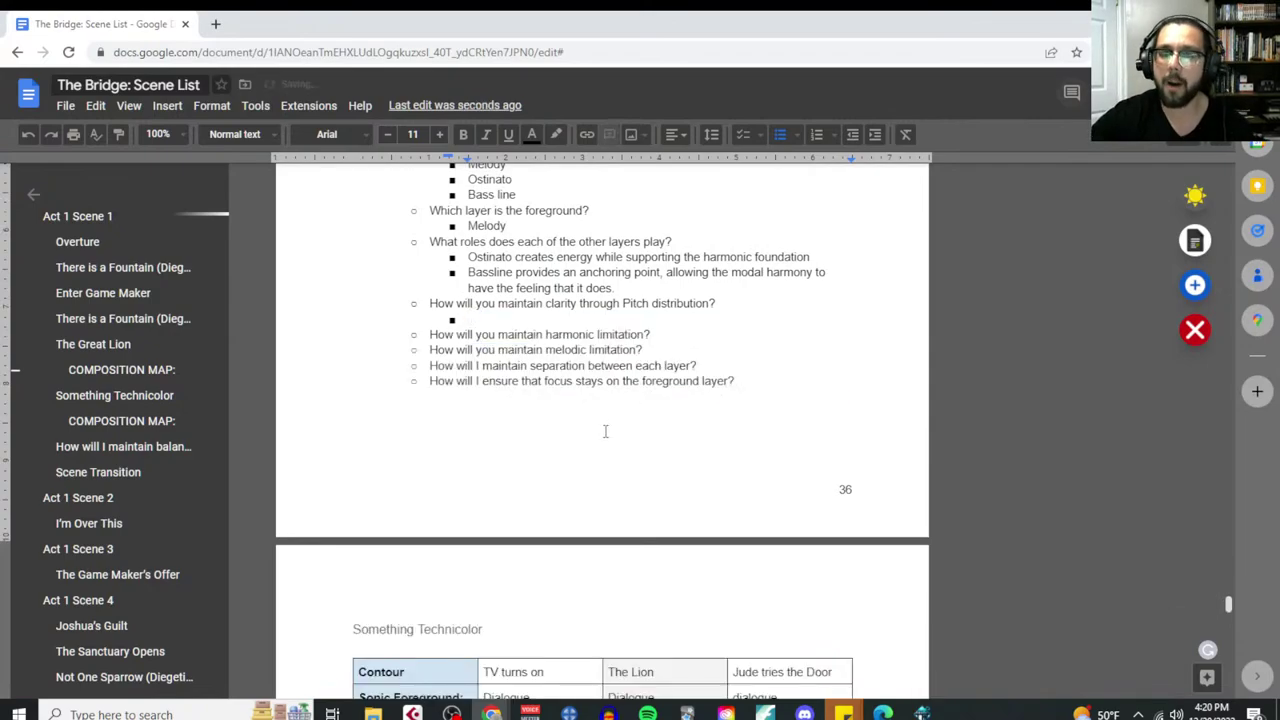
Answer the pitch distribution question with "The melody is going to be in the double bass. This runs the risk of being overpowered."
type("th")
type("ody is going to be")
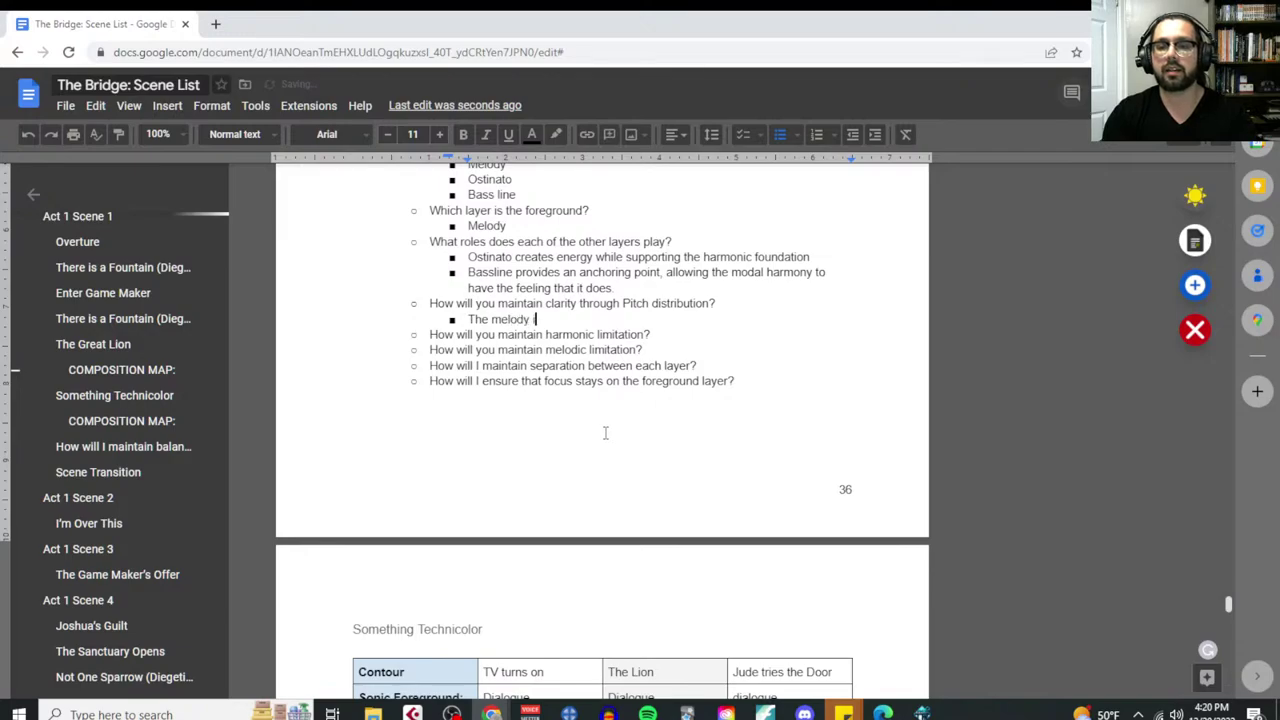
type(" in t")
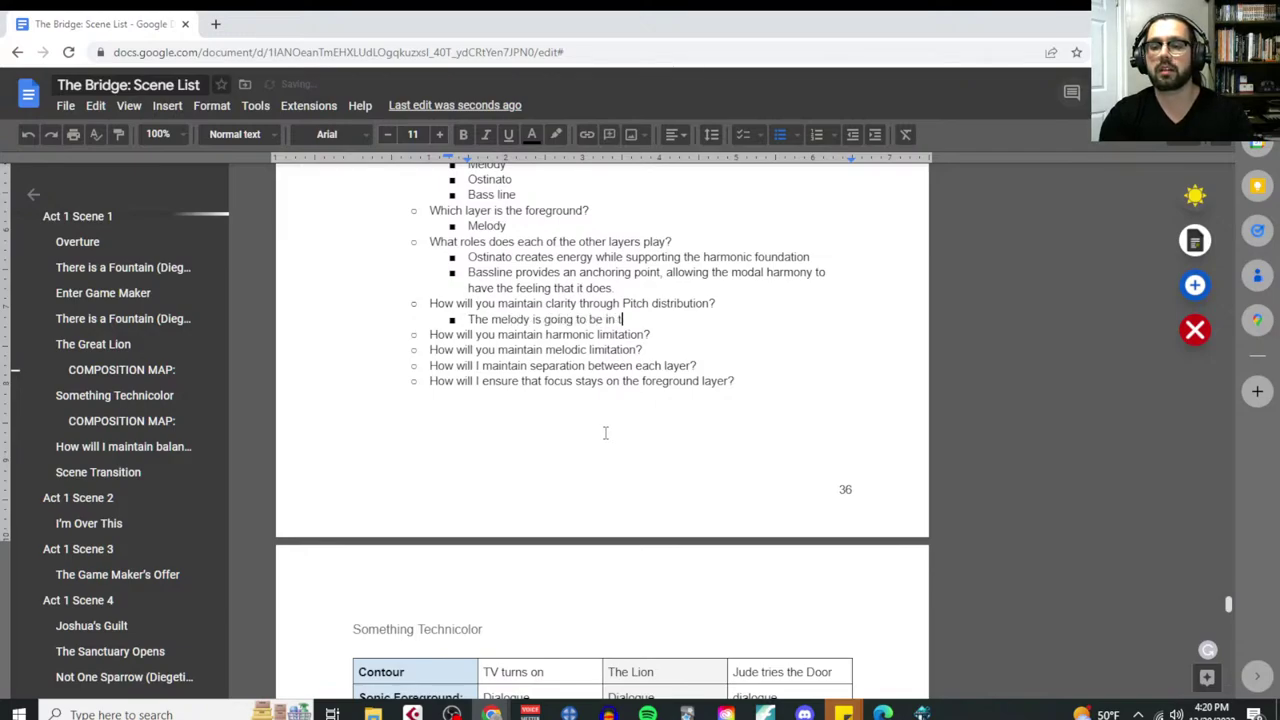
type("he double bass. T")
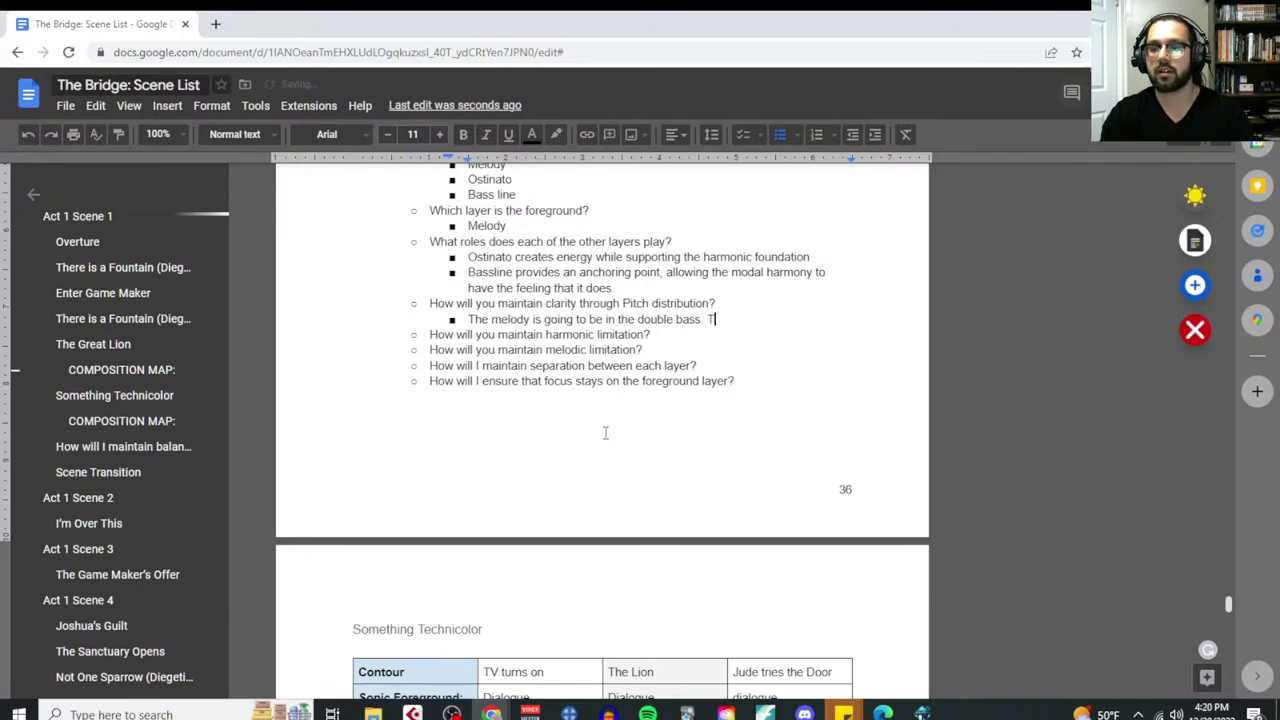
type("his runs the risk ")
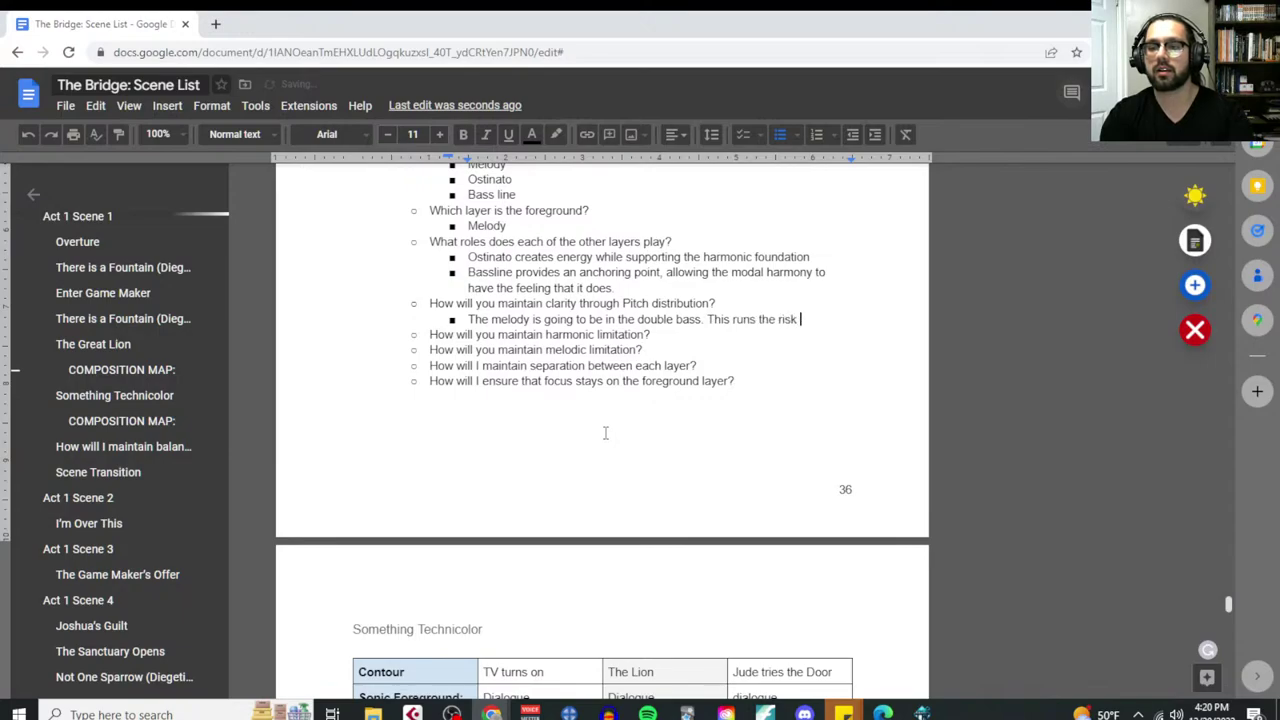
type("of being overpowered.")
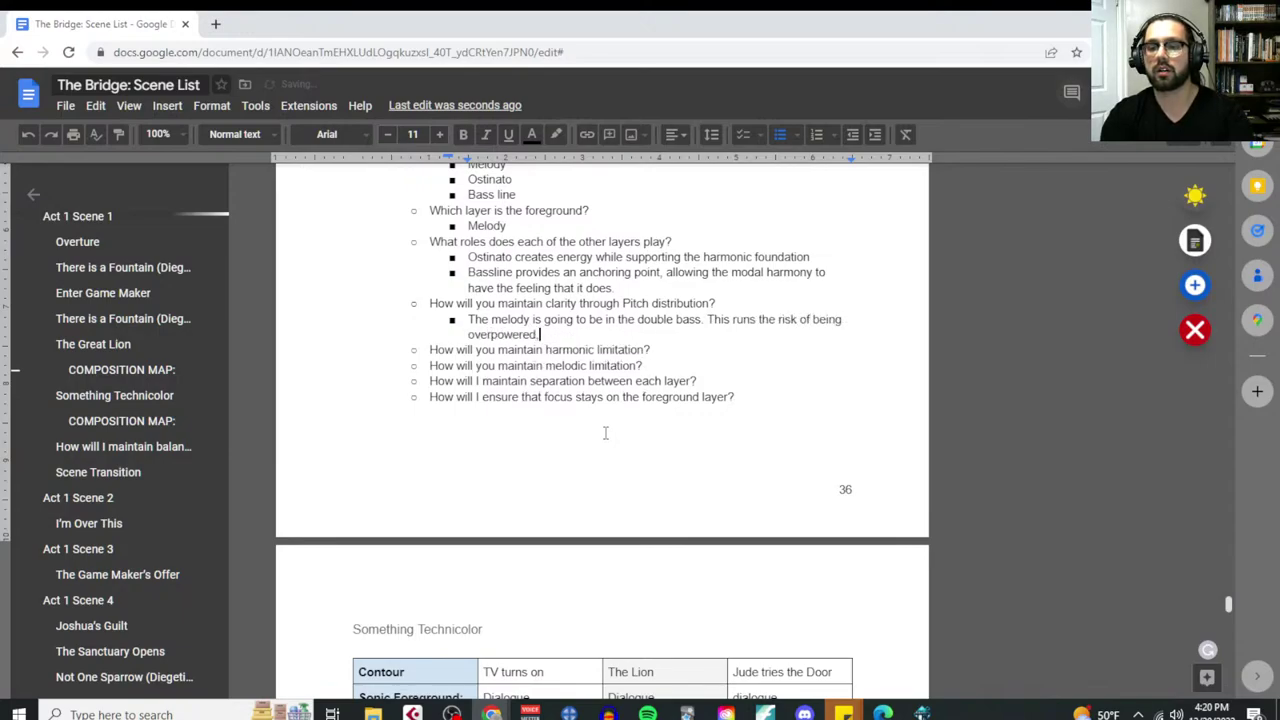
Append "I need to make sure the accompaniment remains in different registers." to the sub-bullet about the double bass melody
type(" I need to make s")
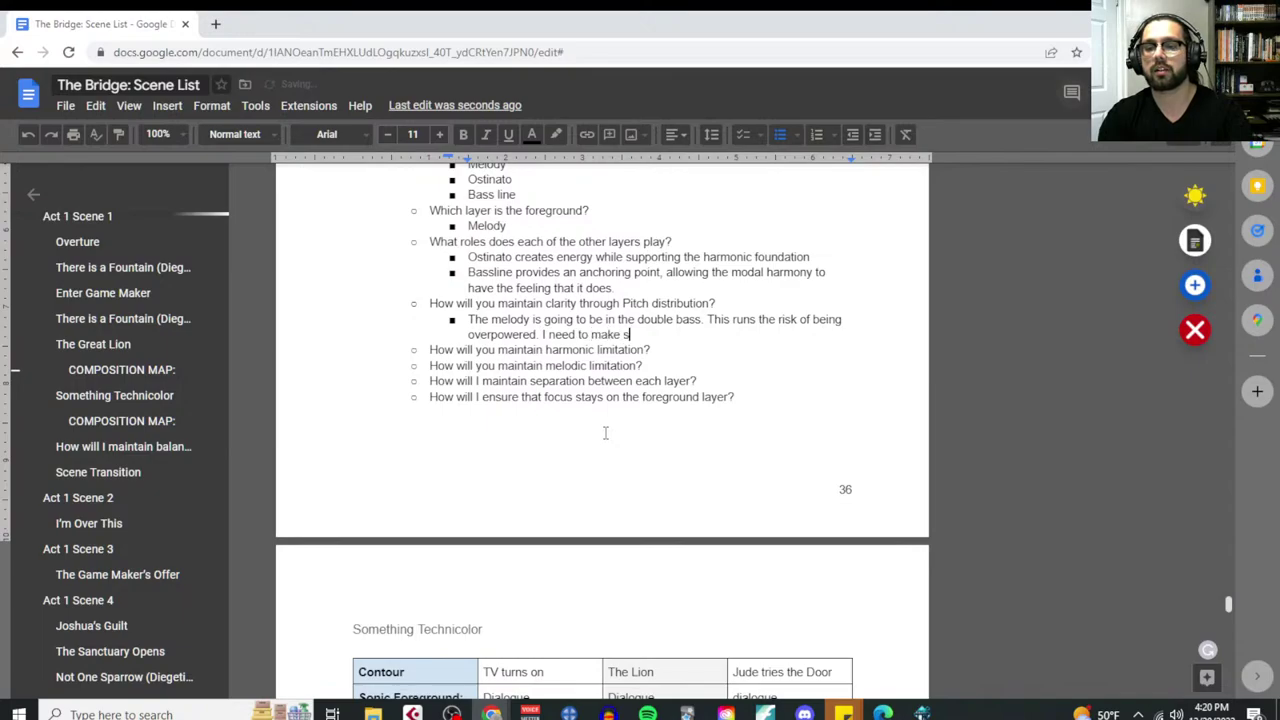
type("ure the accompan")
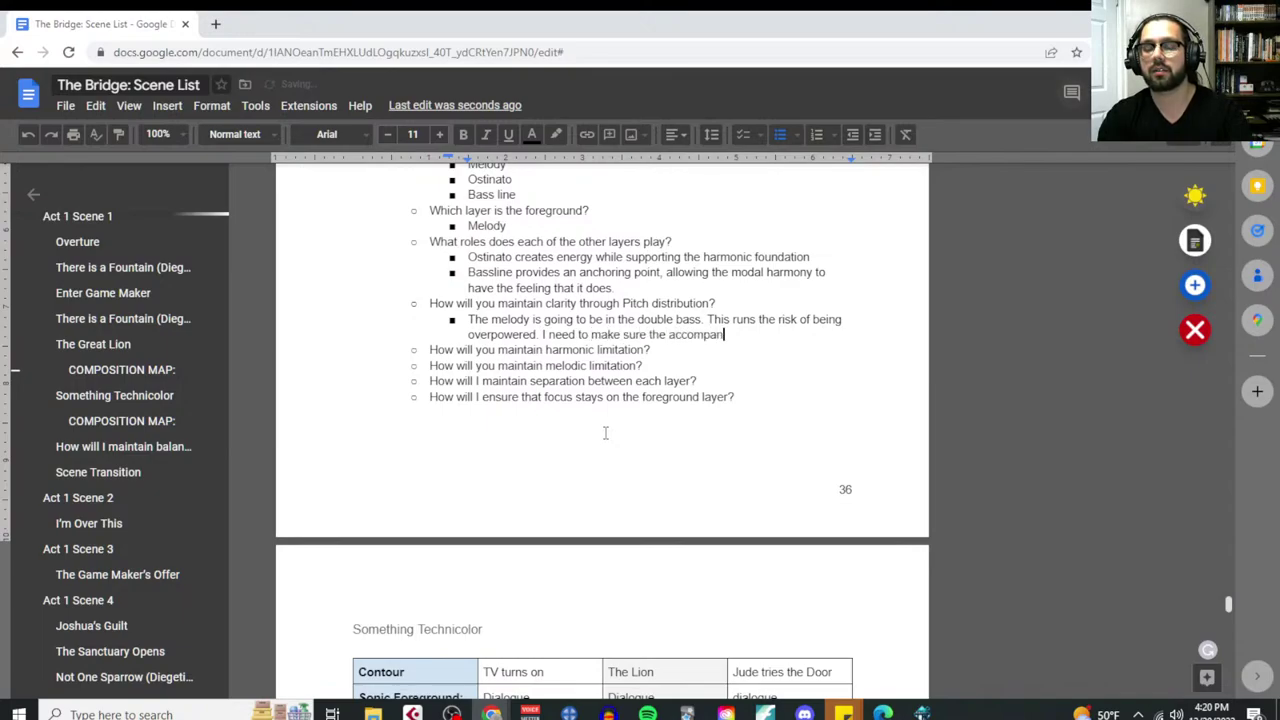
type("iment remains in ")
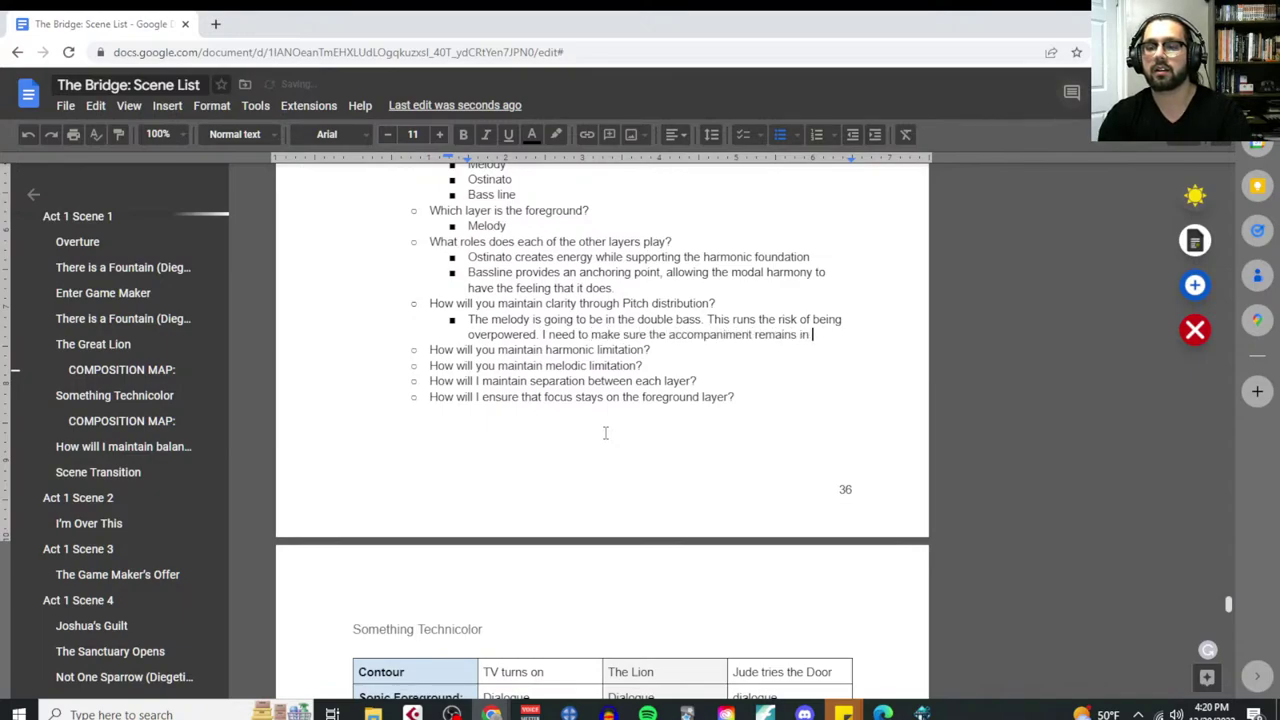
type("different registers.")
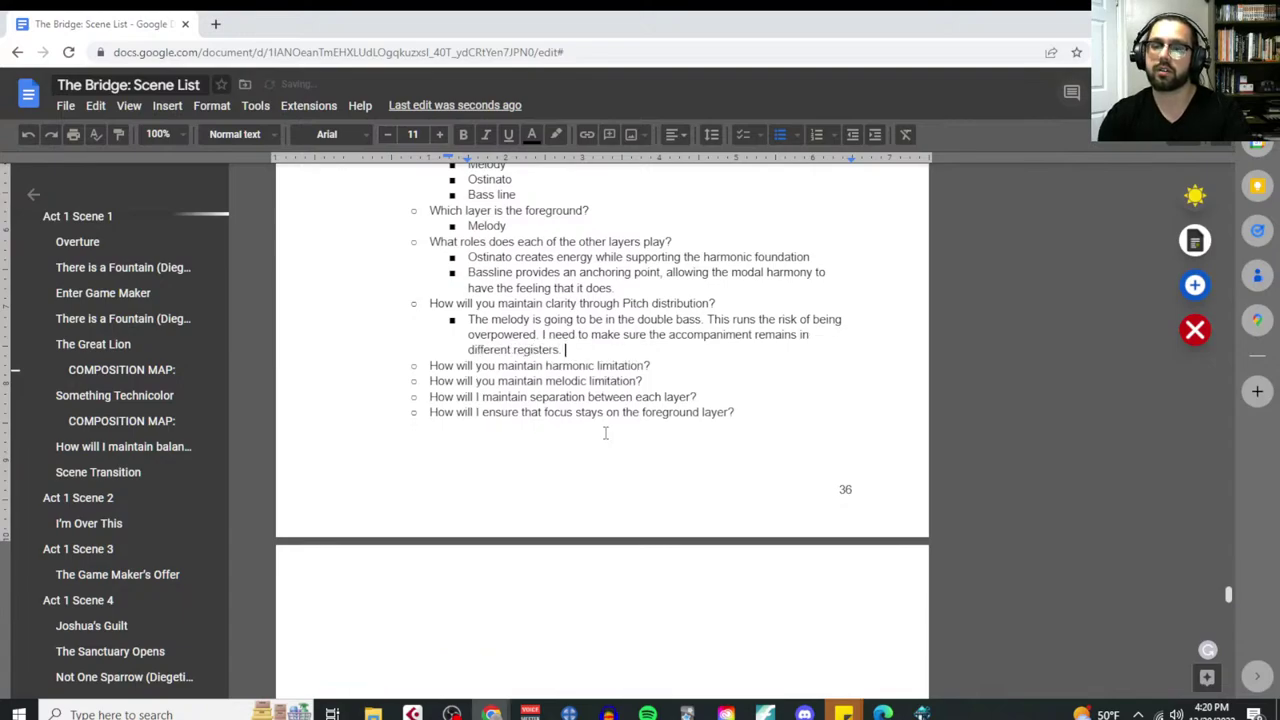
Add a second sub-bullet under the pitch distribution question: "This is also supposed to be the climax of the entire piece. I can"
key("Return")
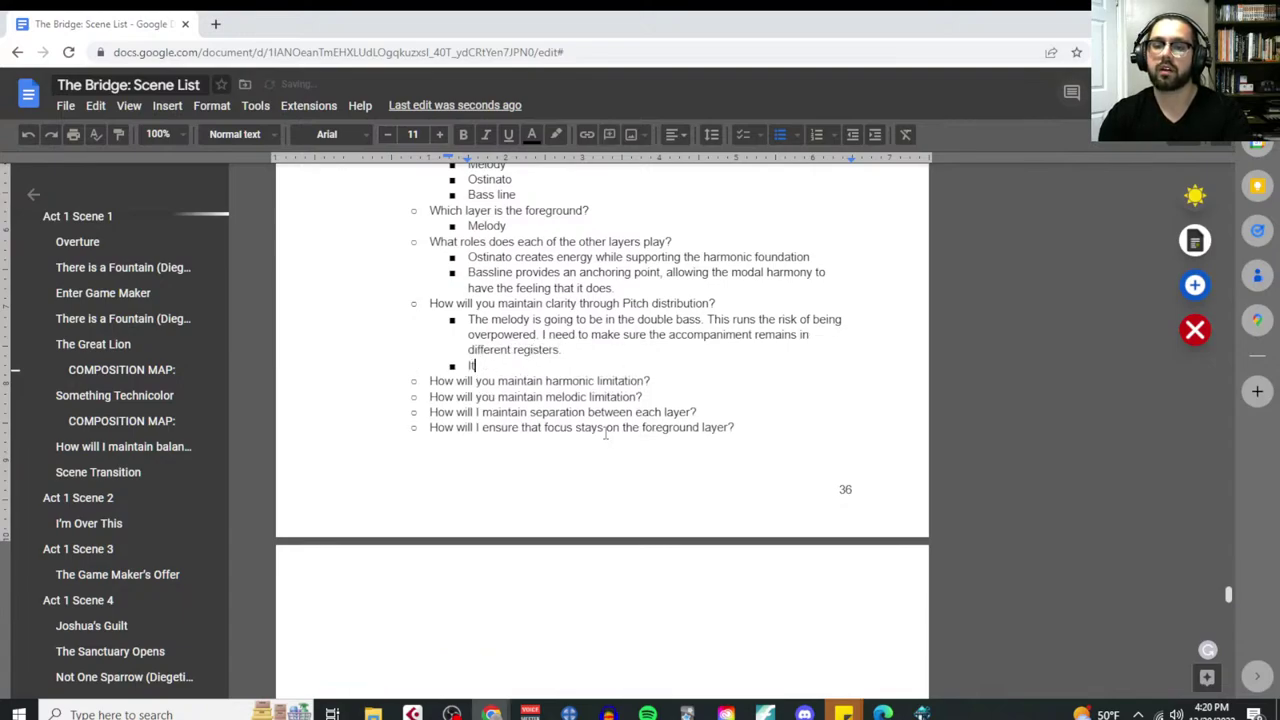
type("This is ")
type("also soupo")
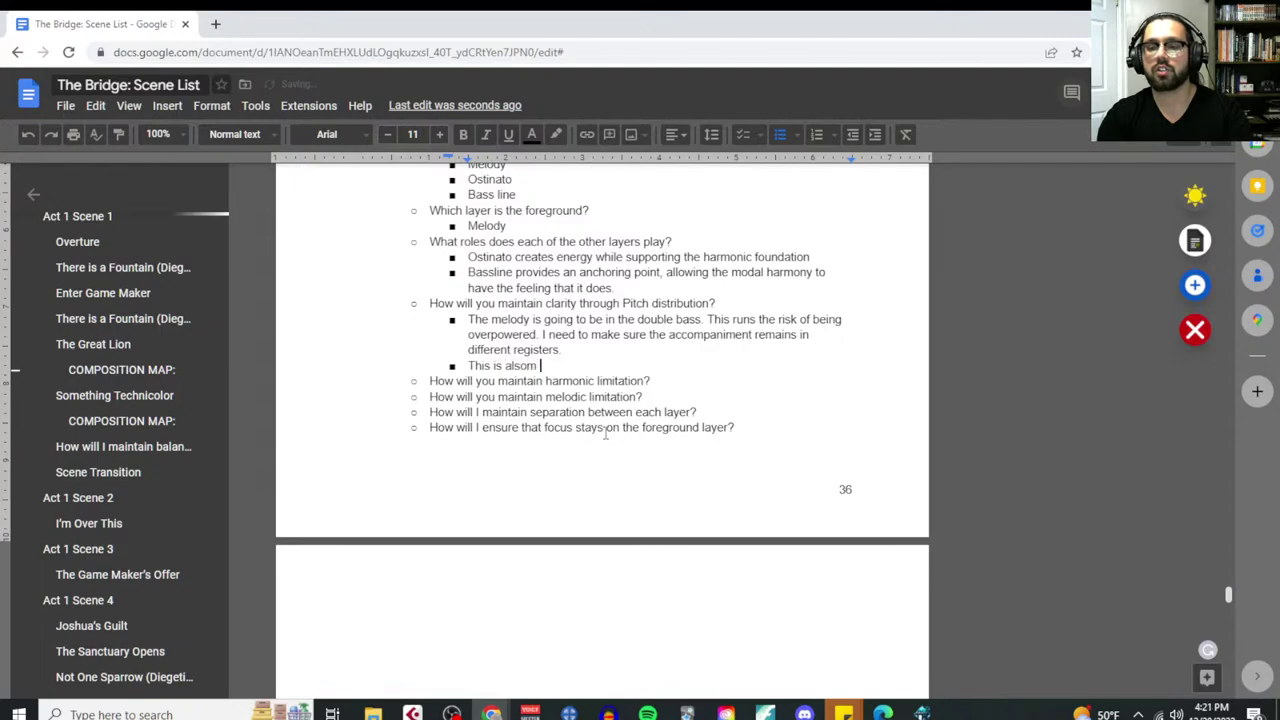
key("BackSpace")
key("BackSpace")
key("BackSpace")
key("BackSpace")
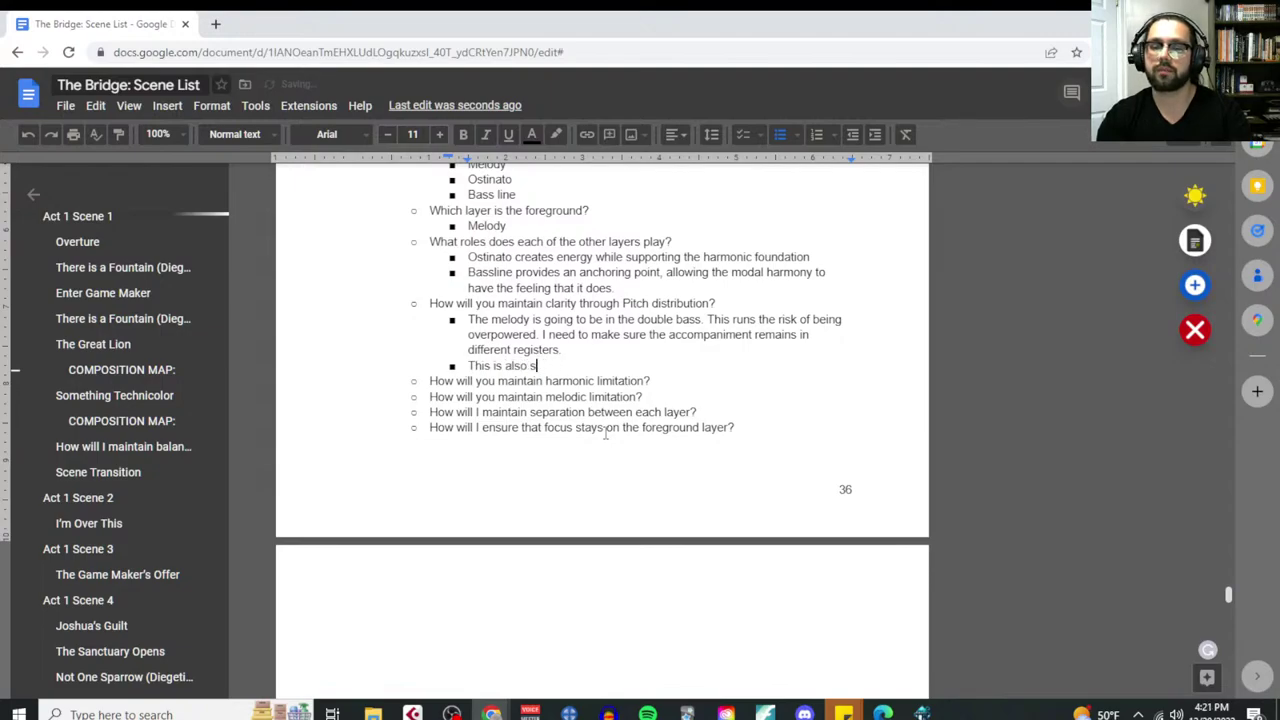
type("upposed to be the c")
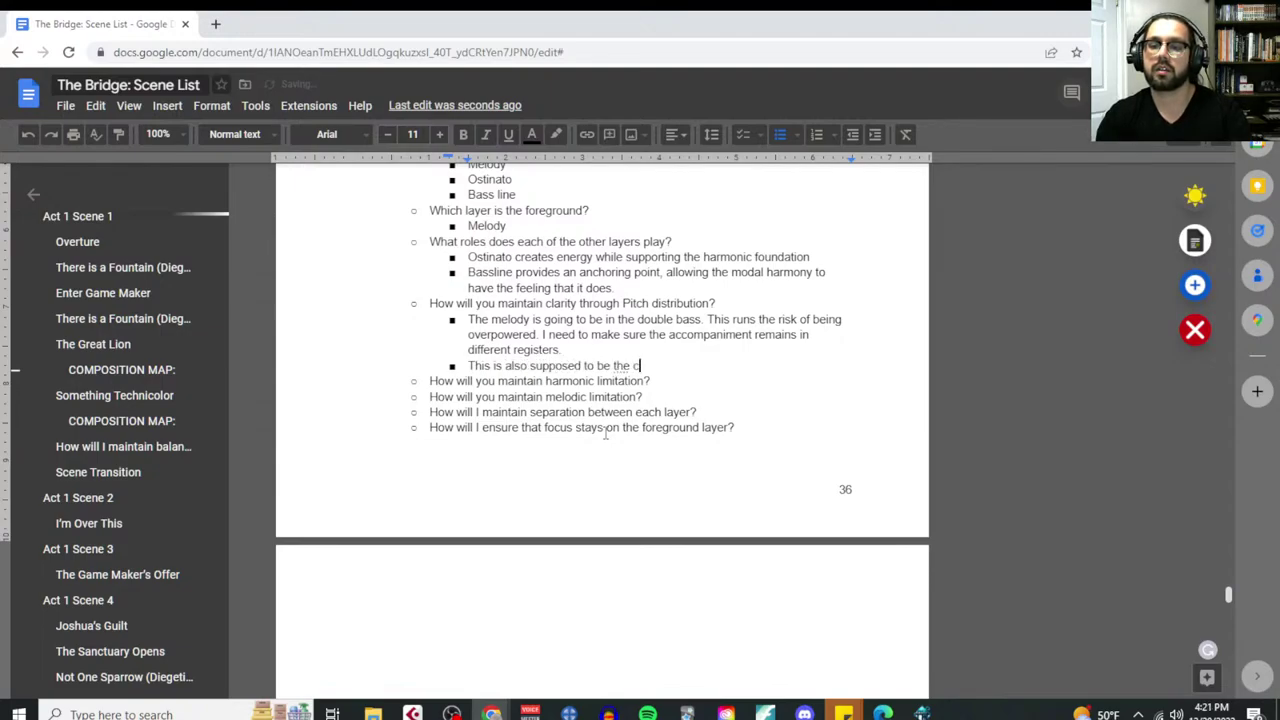
type("limax of the ent")
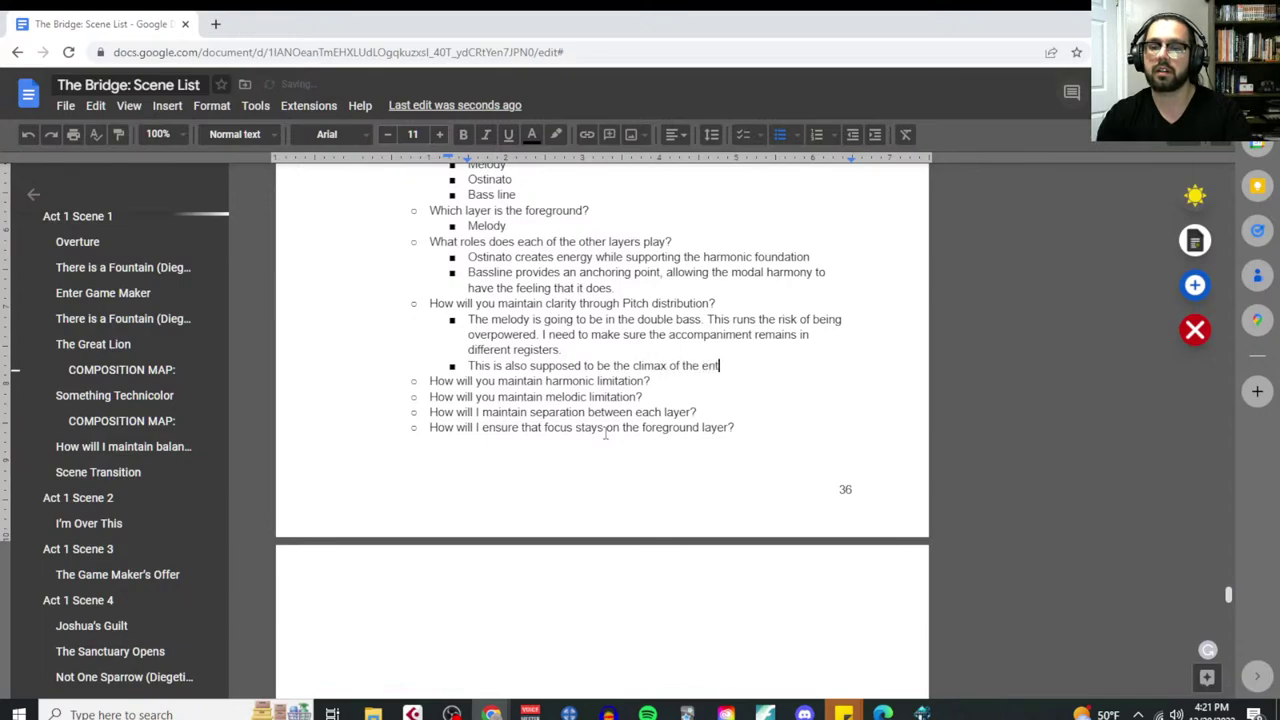
type("ire piece. I can ")
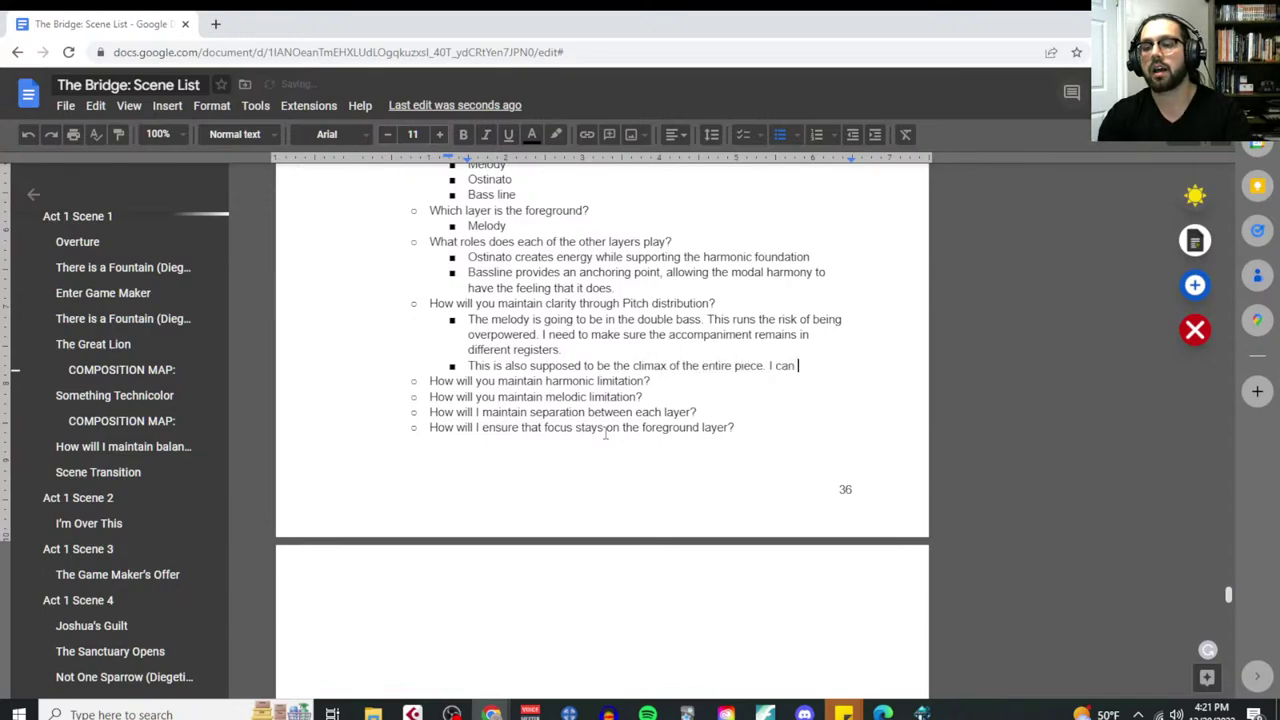
Complete the climax sub-bullet with "briefly use all three registers, but then I'll want to narrow it back down again to make room for the dialogue."
type("briefly use all three")
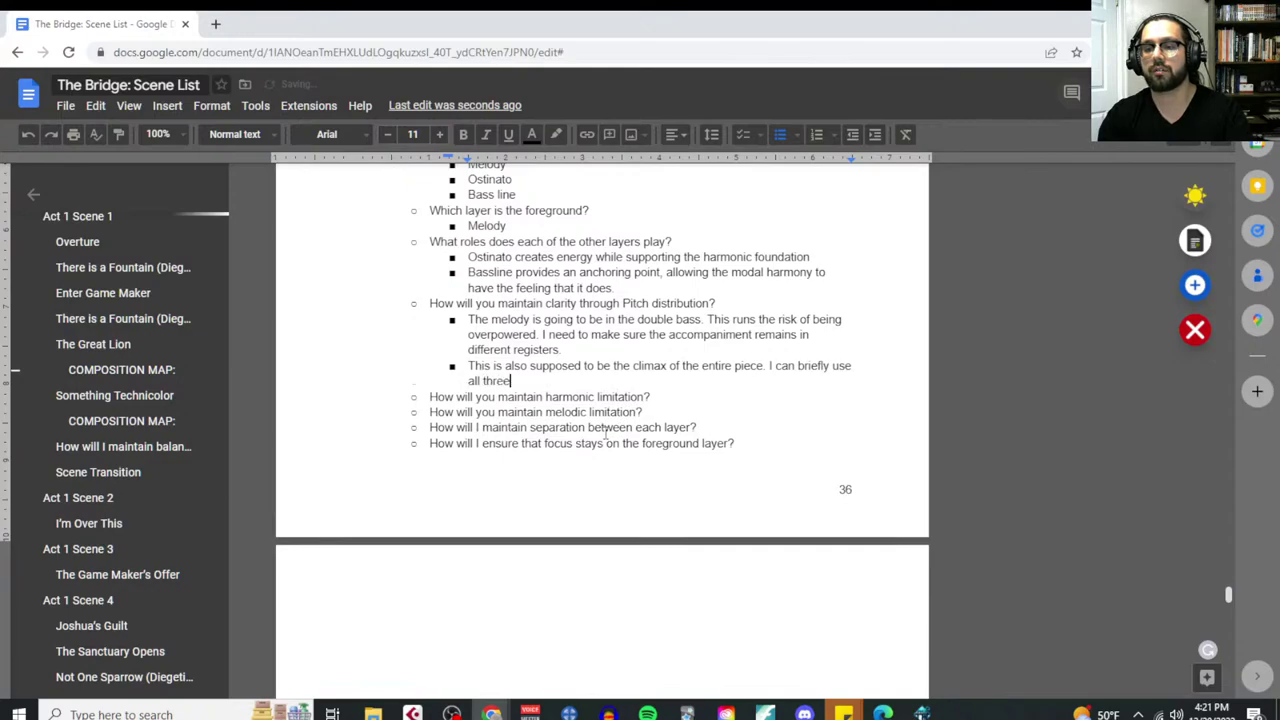
type(" regsiters, bu")
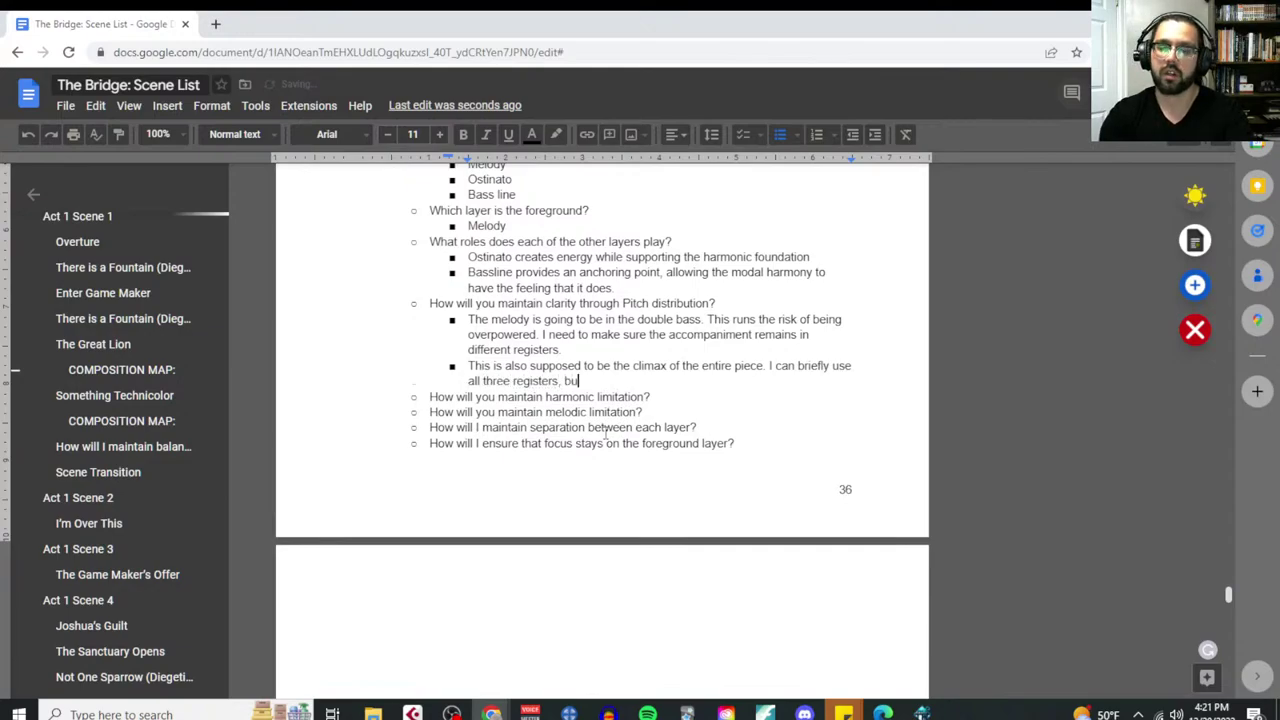
type("t then I'll want to ")
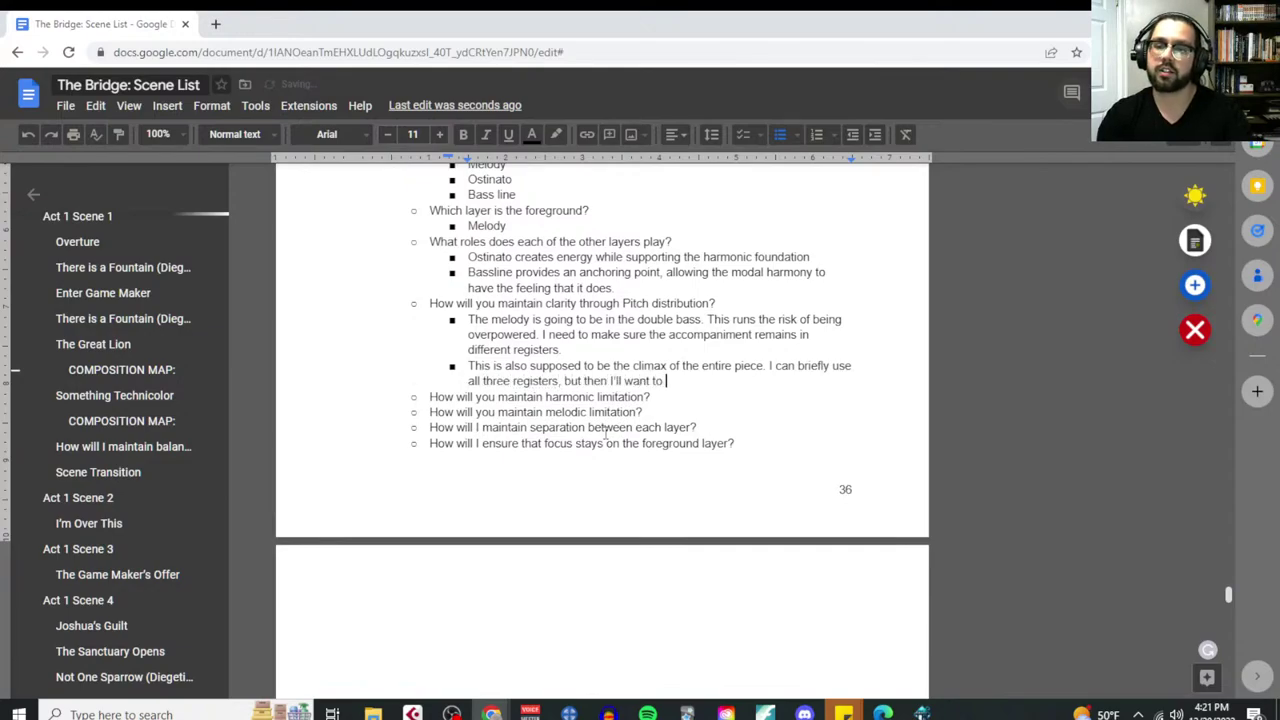
type("narrow it back ")
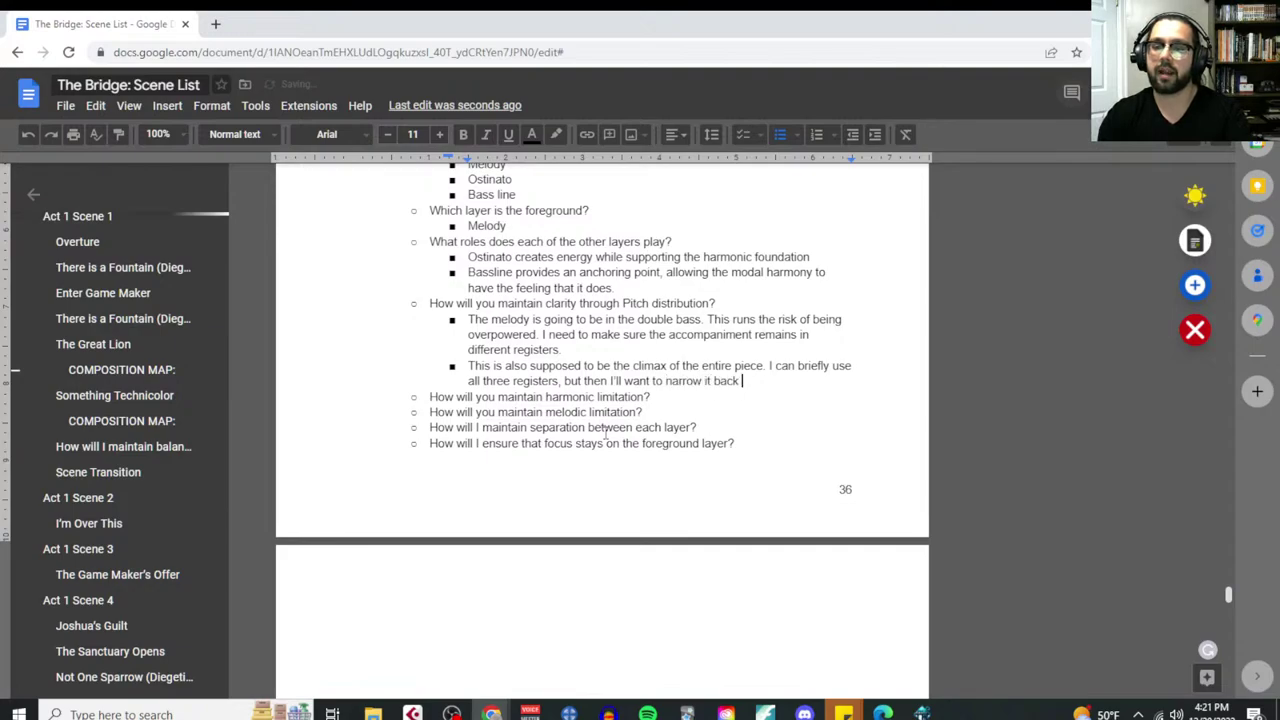
type("down again to make ")
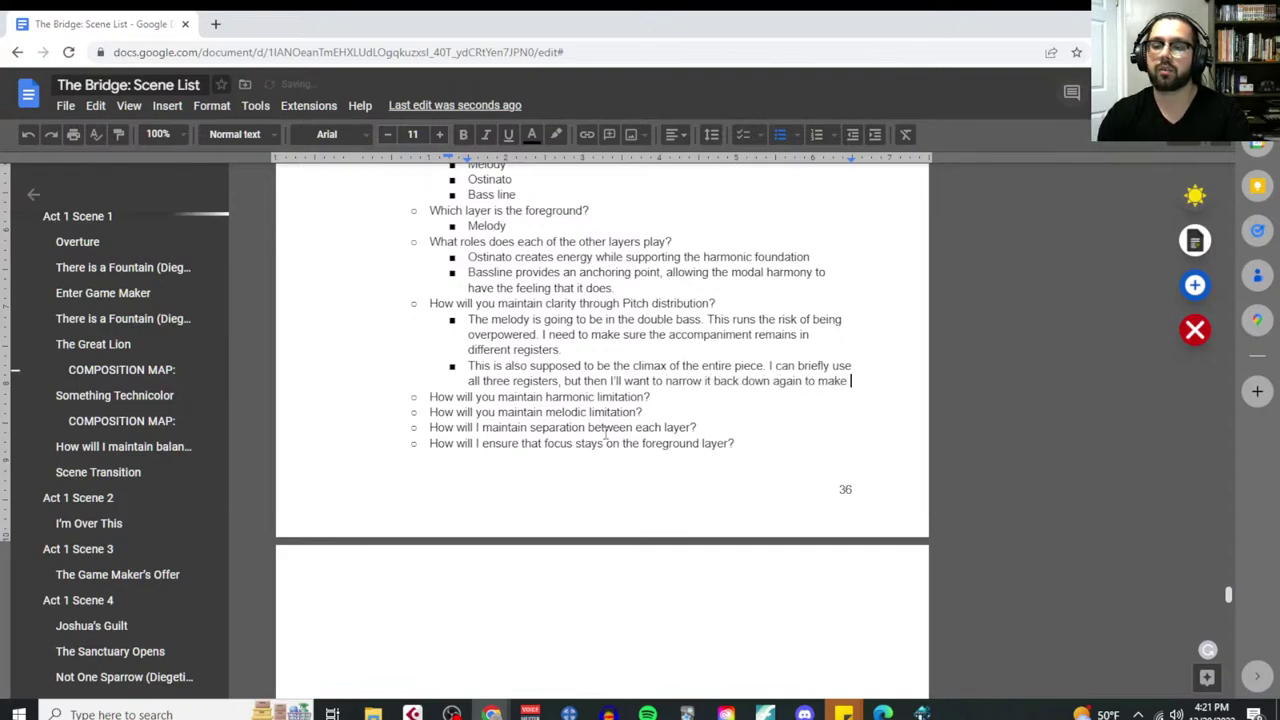
type("room for the dial")
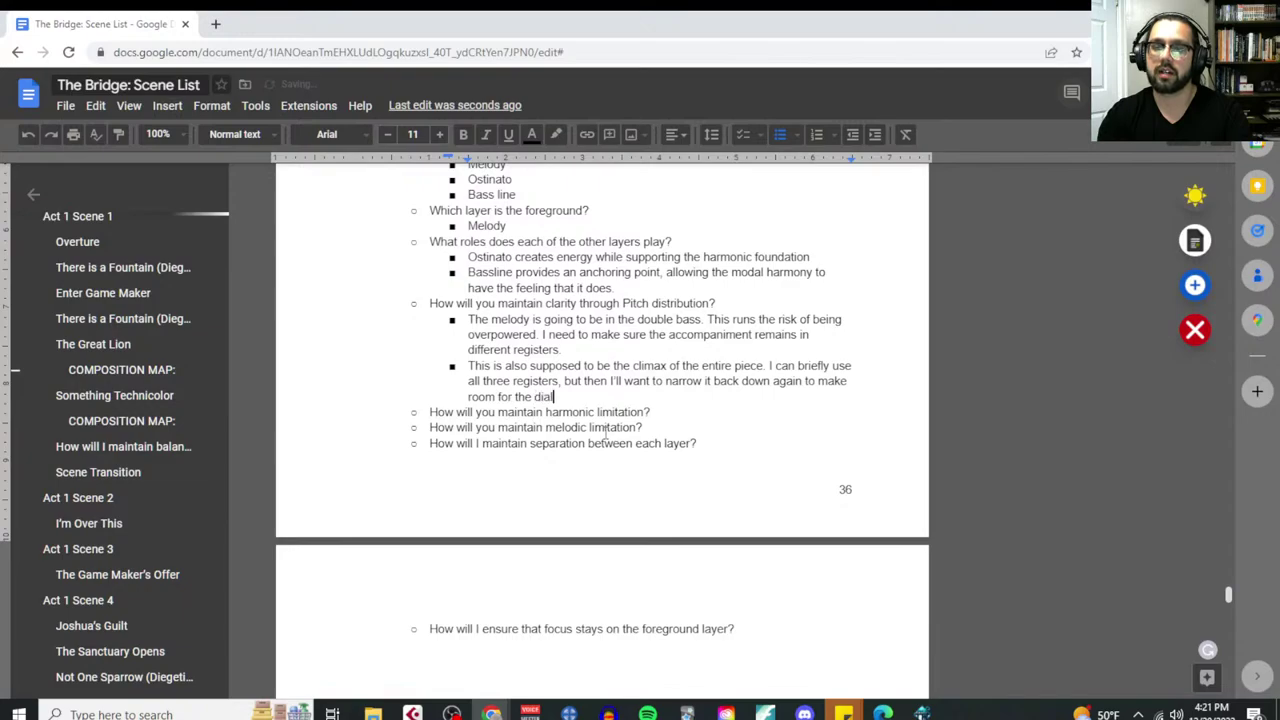
type("ogue.")
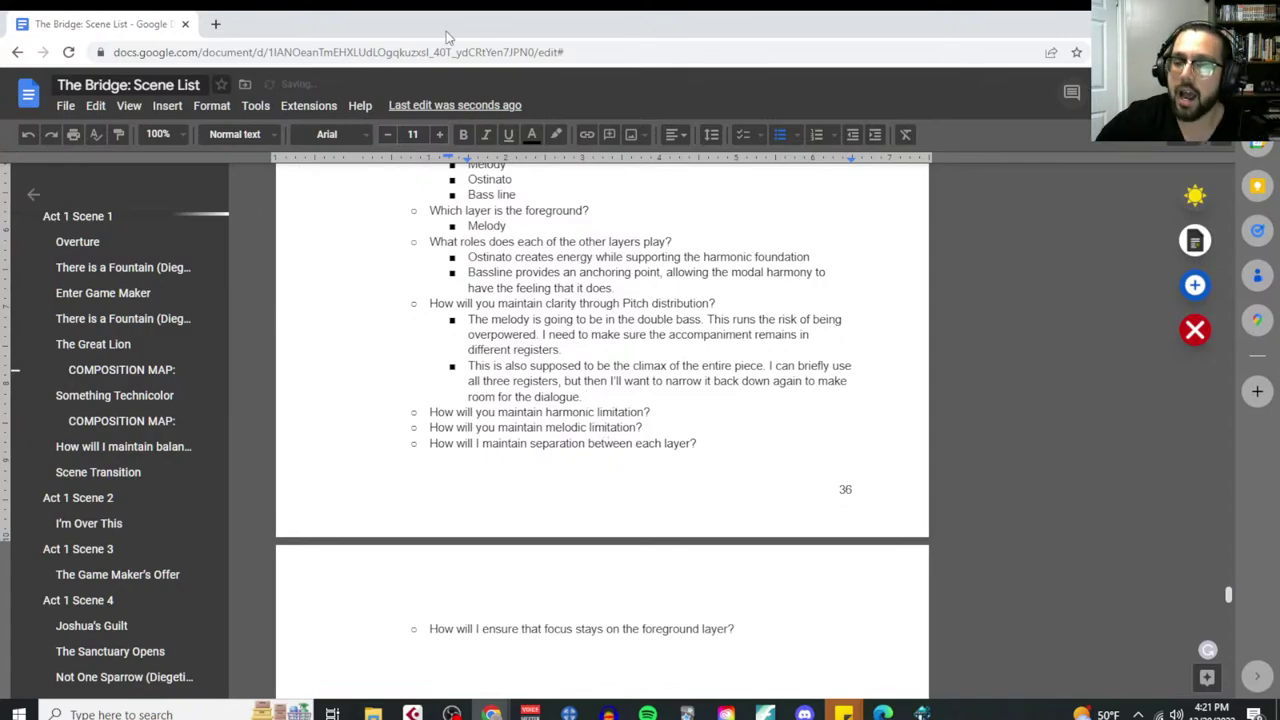
scroll(790, 546, "up", 8)
scroll(787, 548, "down", 10)
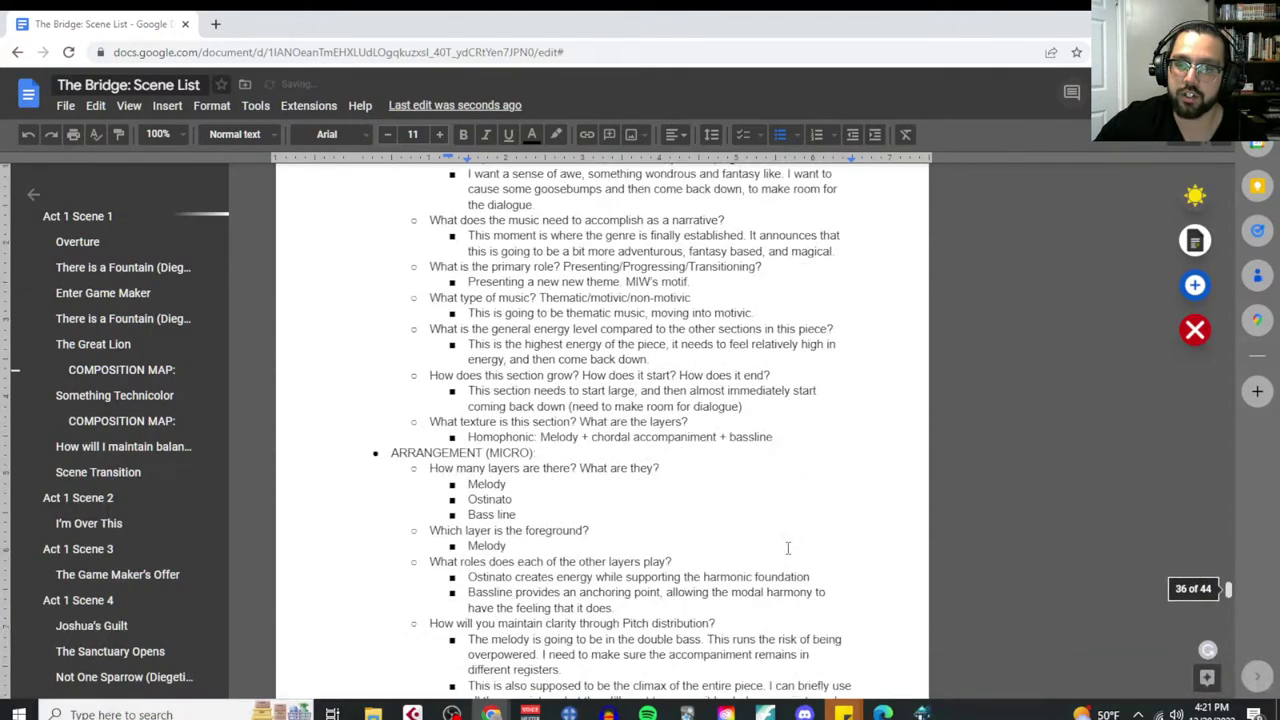
scroll(775, 542, "up", 2)
scroll(774, 542, "up", 2)
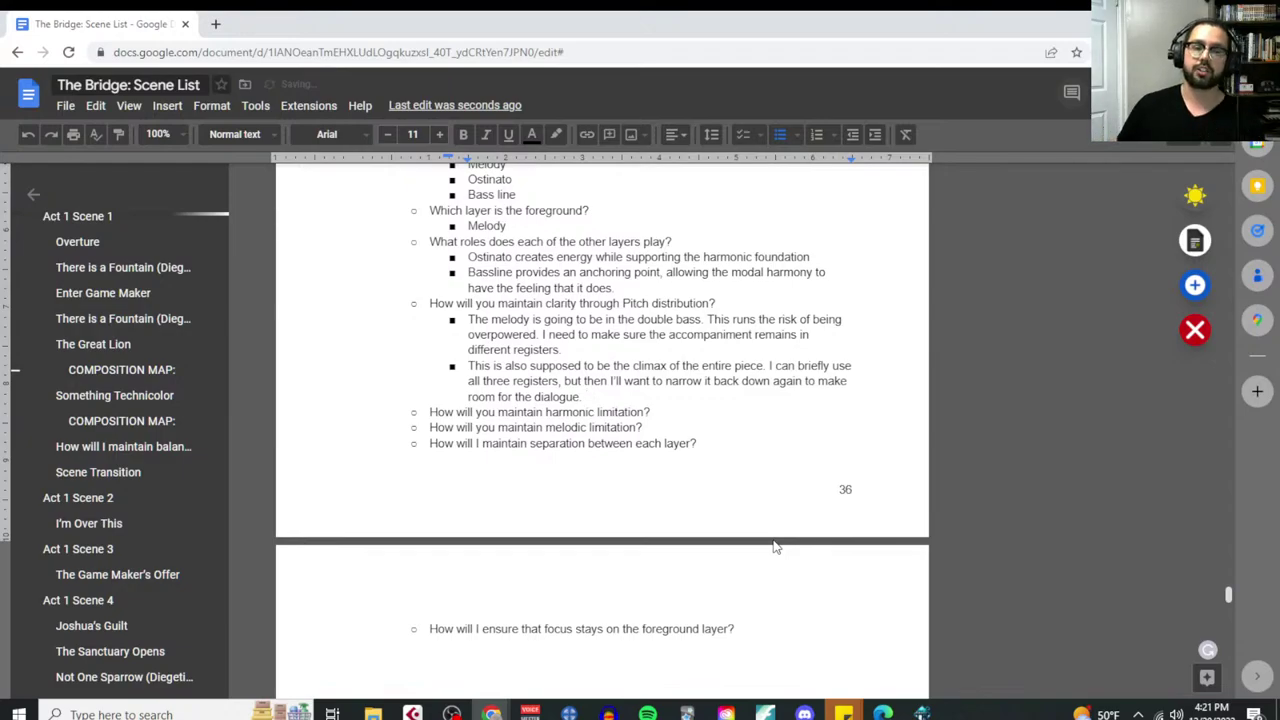
Answer the harmonic limitation question with "Not too much harmonic material going on here, so just keep the ostinato and bassline from overlapping"
scroll(680, 510, "down", 3)
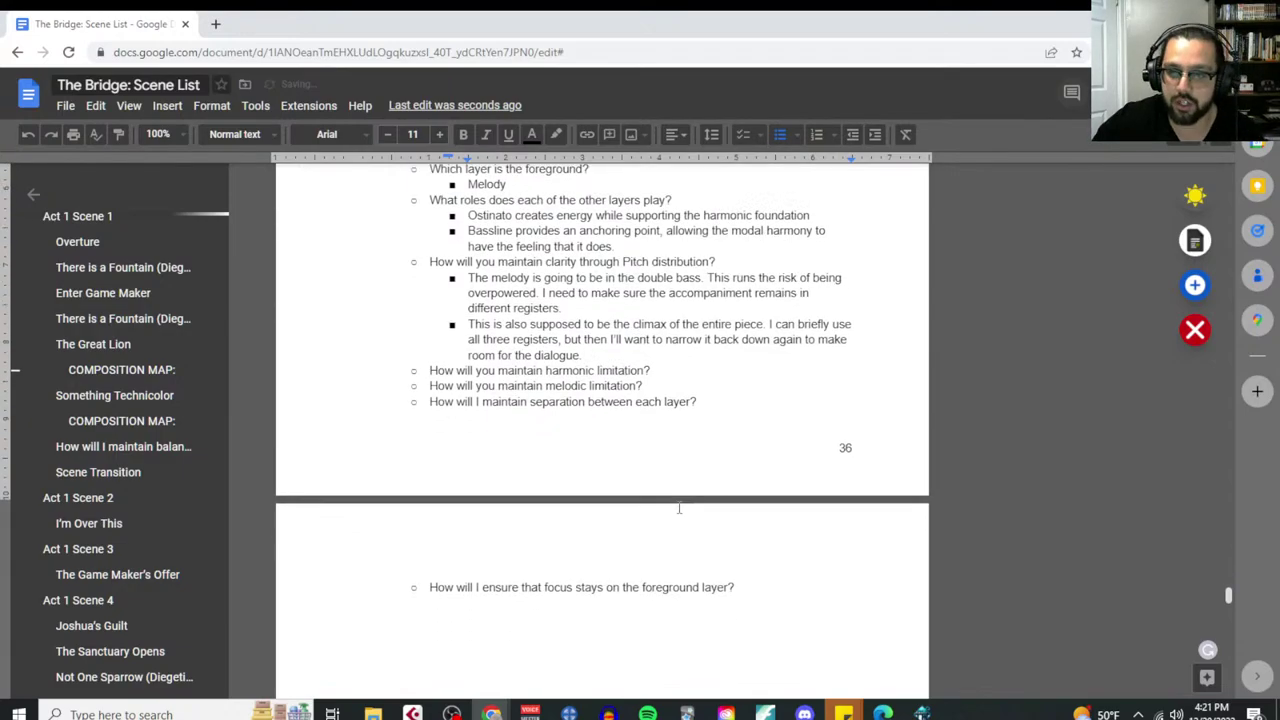
scroll(692, 531, "up", 2)
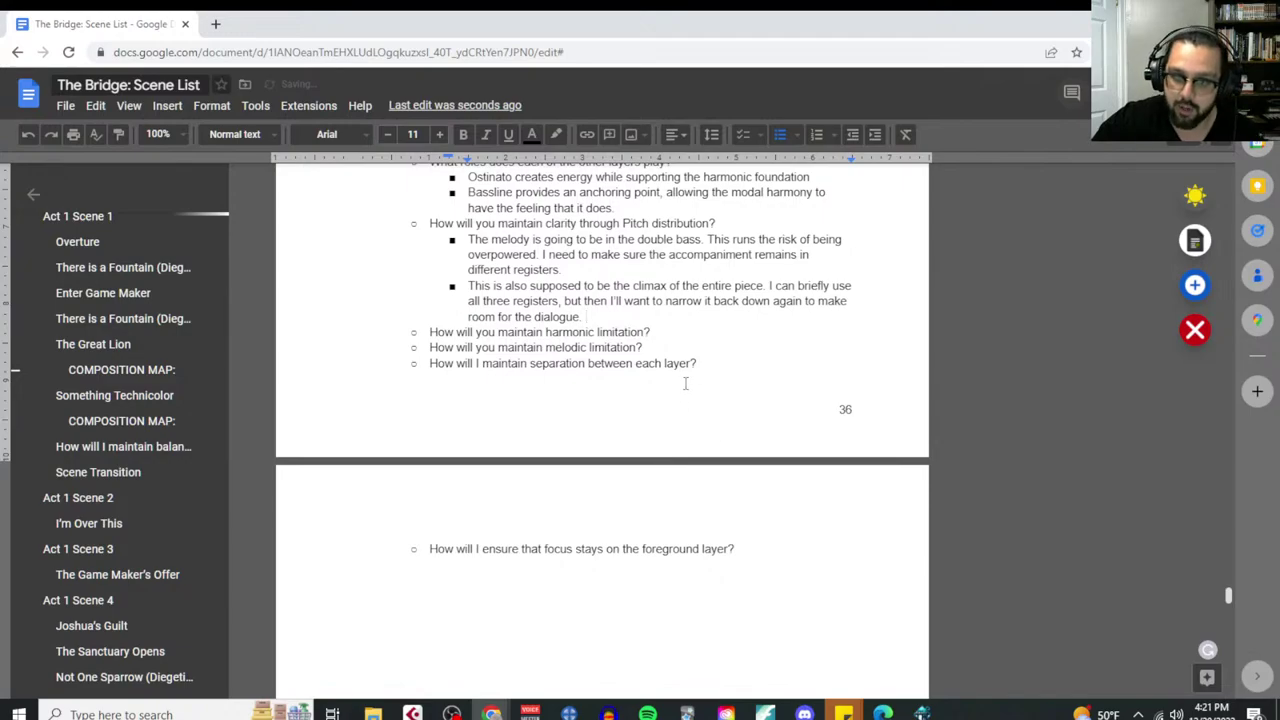
left_click(697, 331)
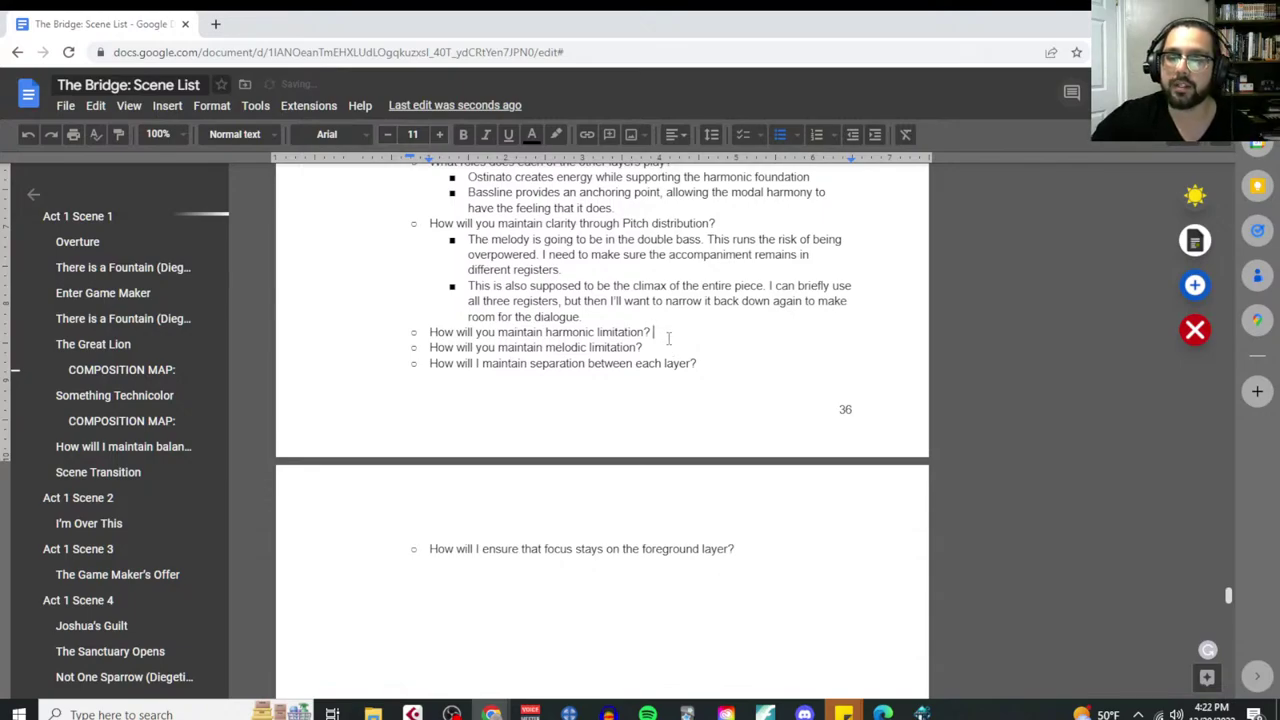
key("Return")
key("Tab")
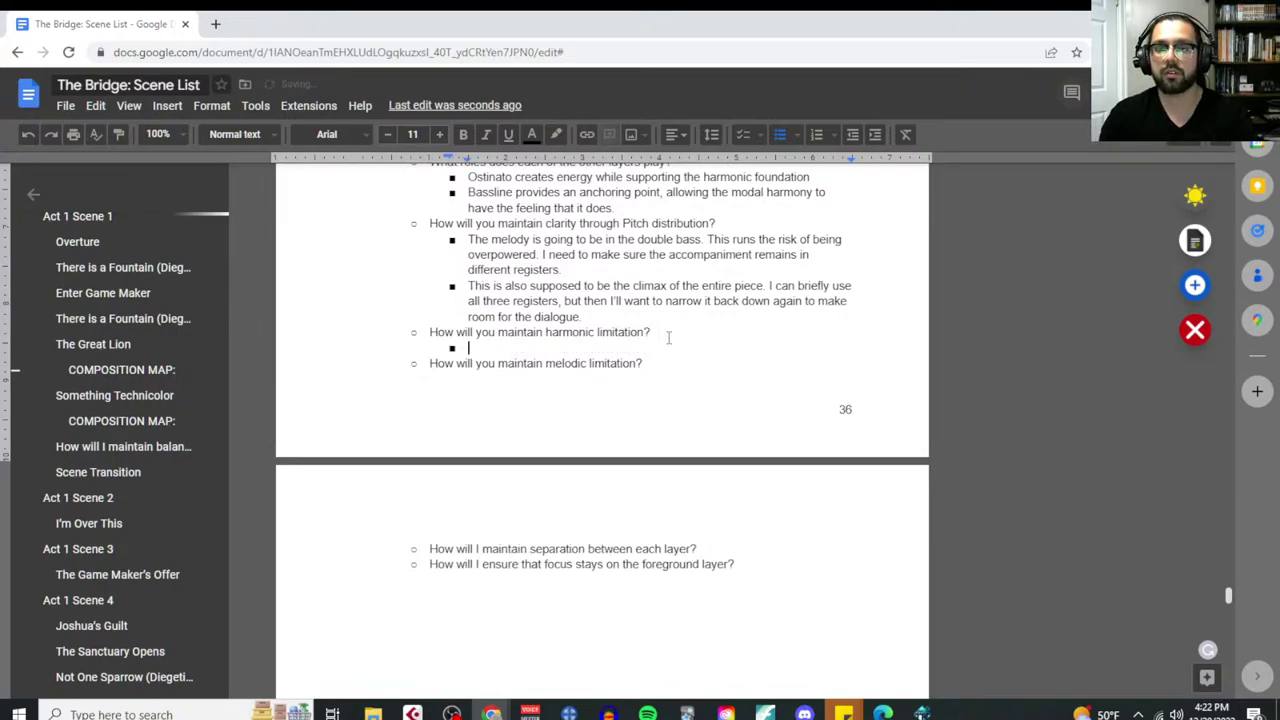
type("Not too much har")
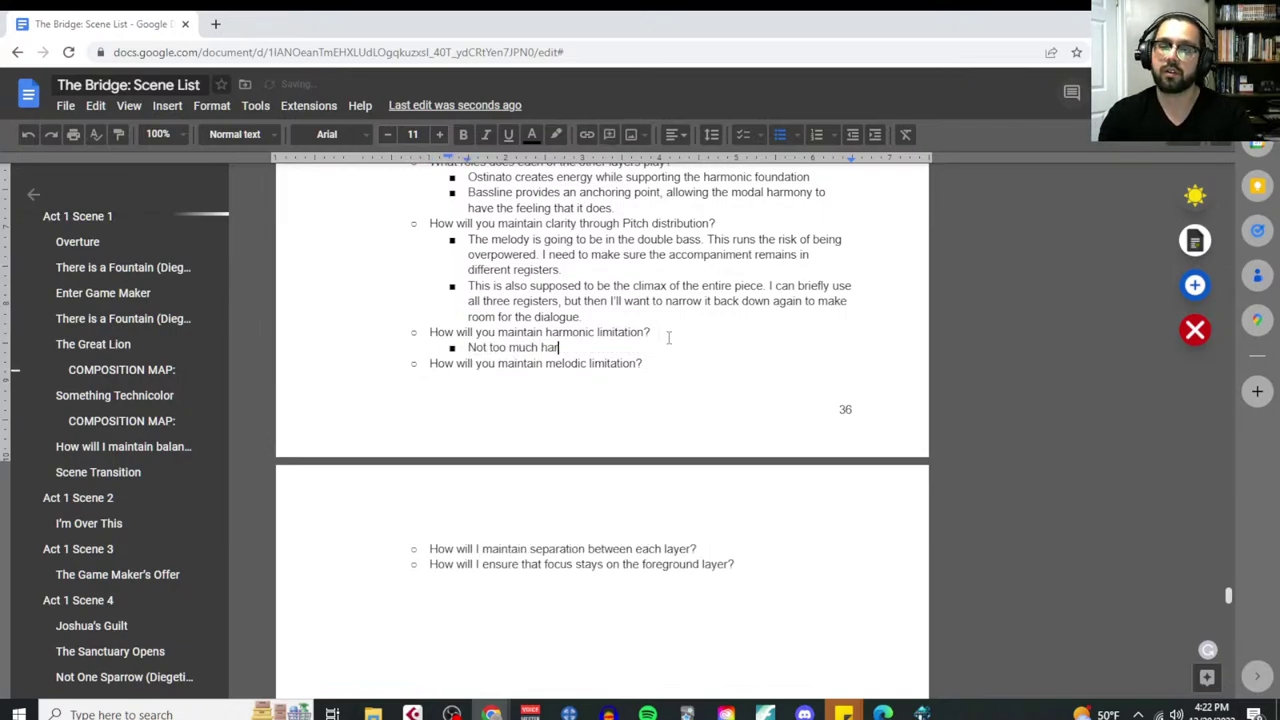
type("monic material going on ")
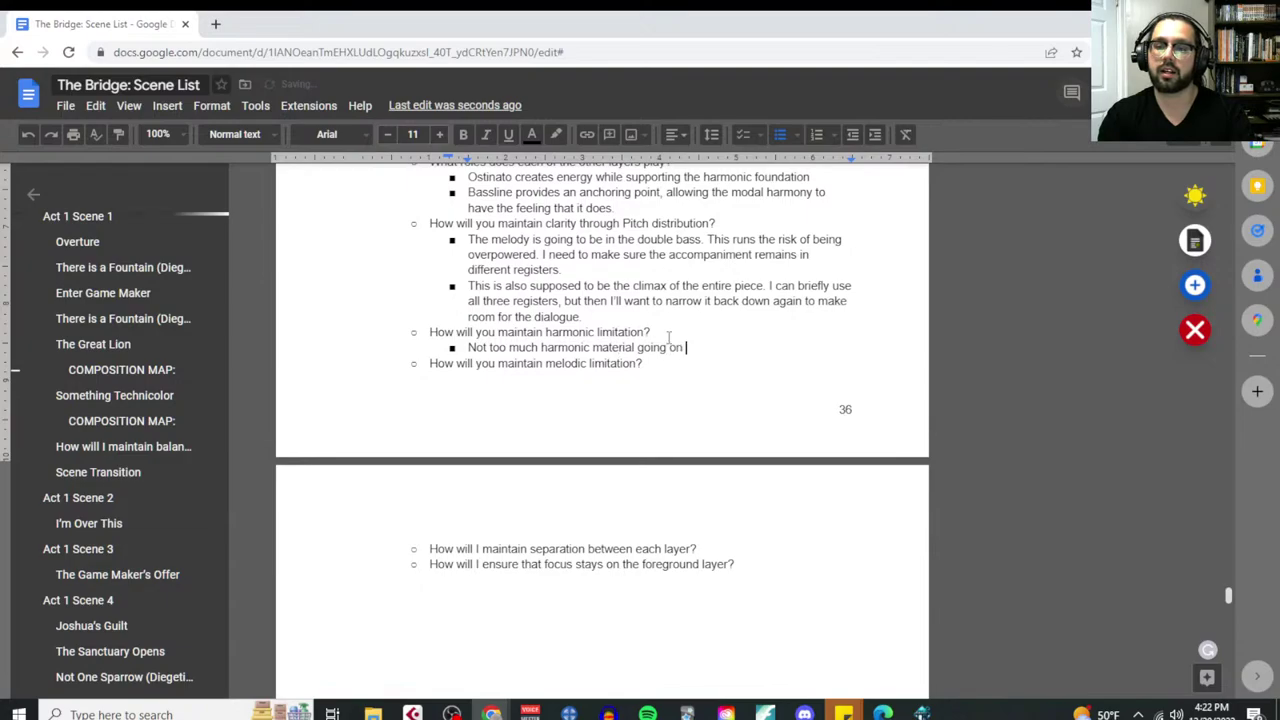
type("here, so Ijust kee")
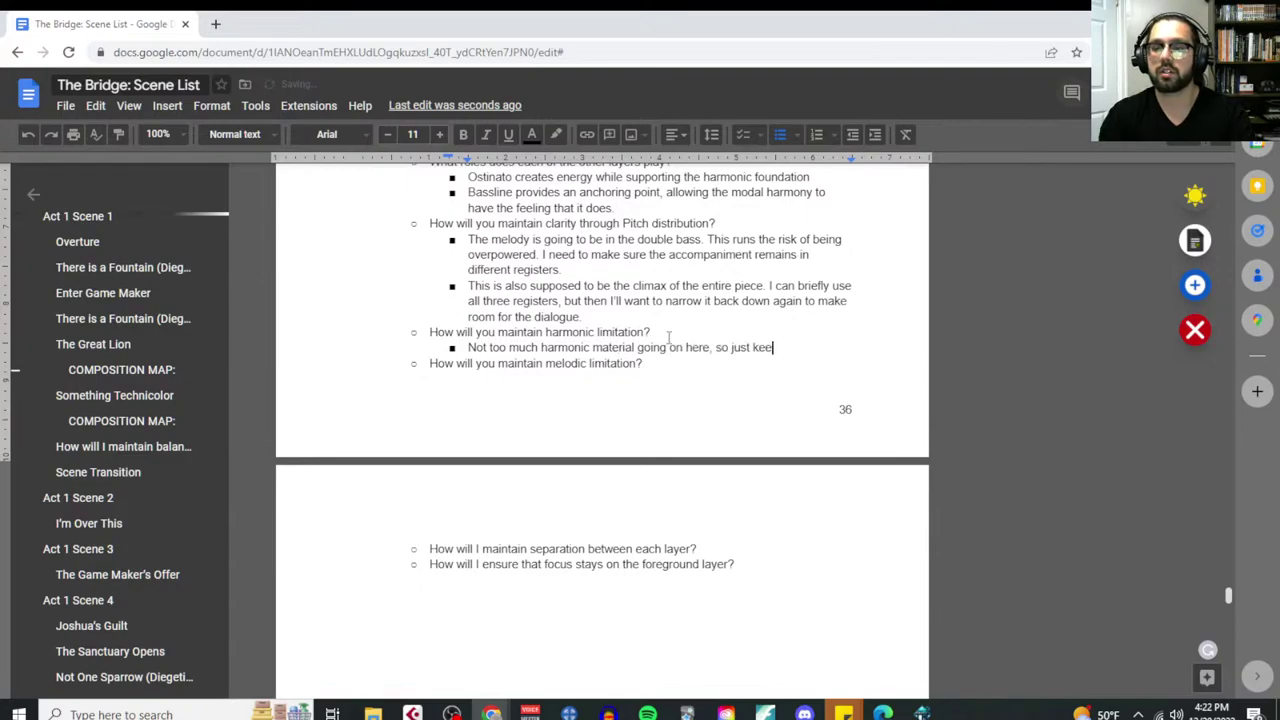
type("p the ostinat")
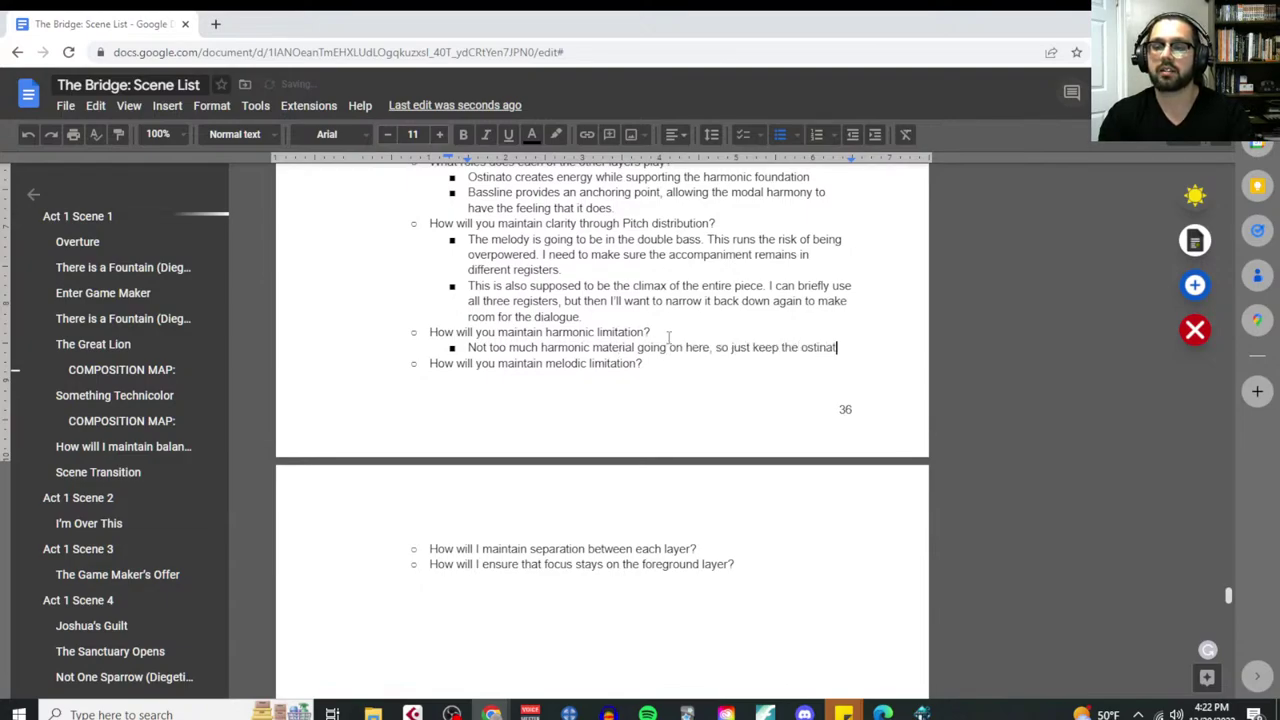
type("o and bassline from overlapping.")
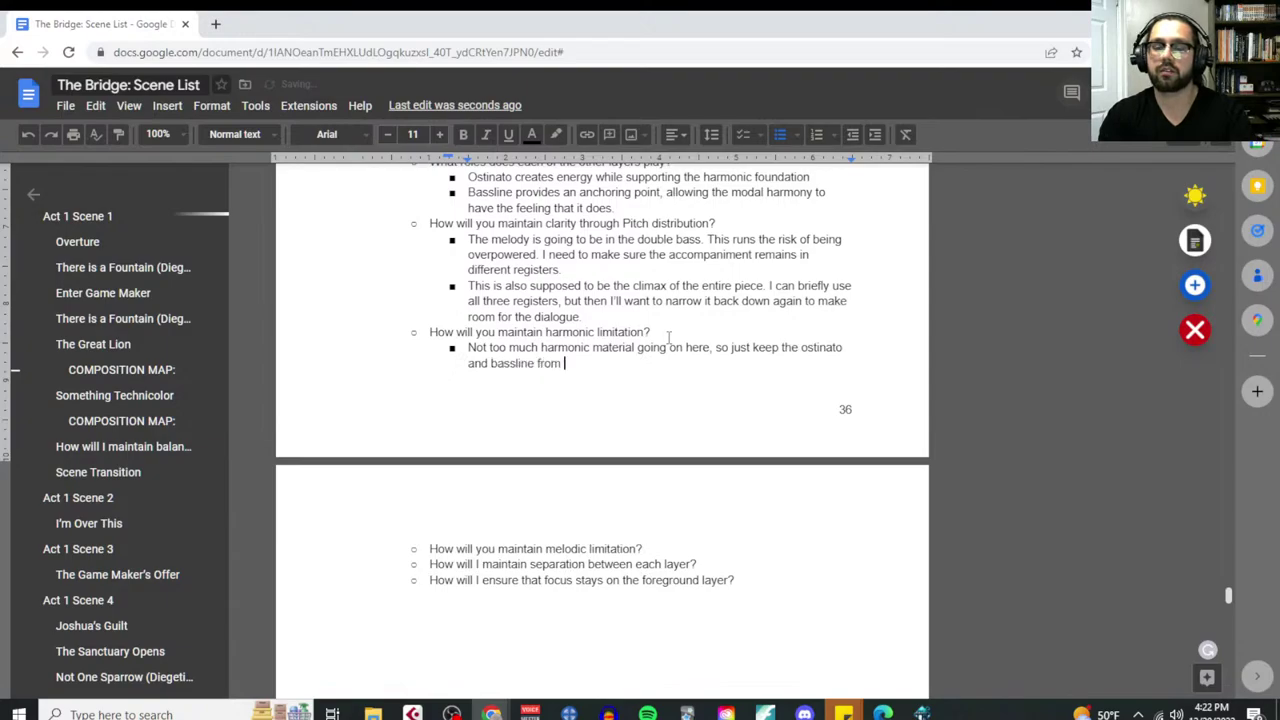
End the sentence in the harmonic limitation answer with "and I should be good."
key("BackSpace")
key("BackSpace")
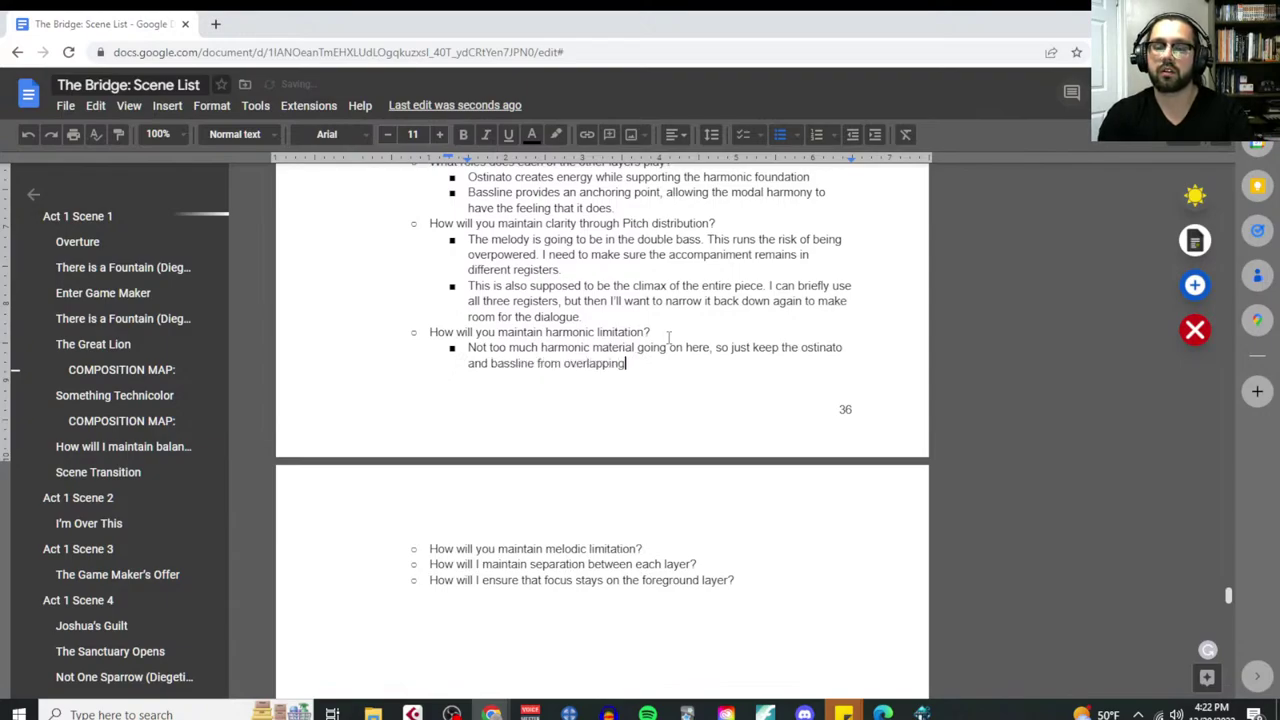
type("and I should be good.")
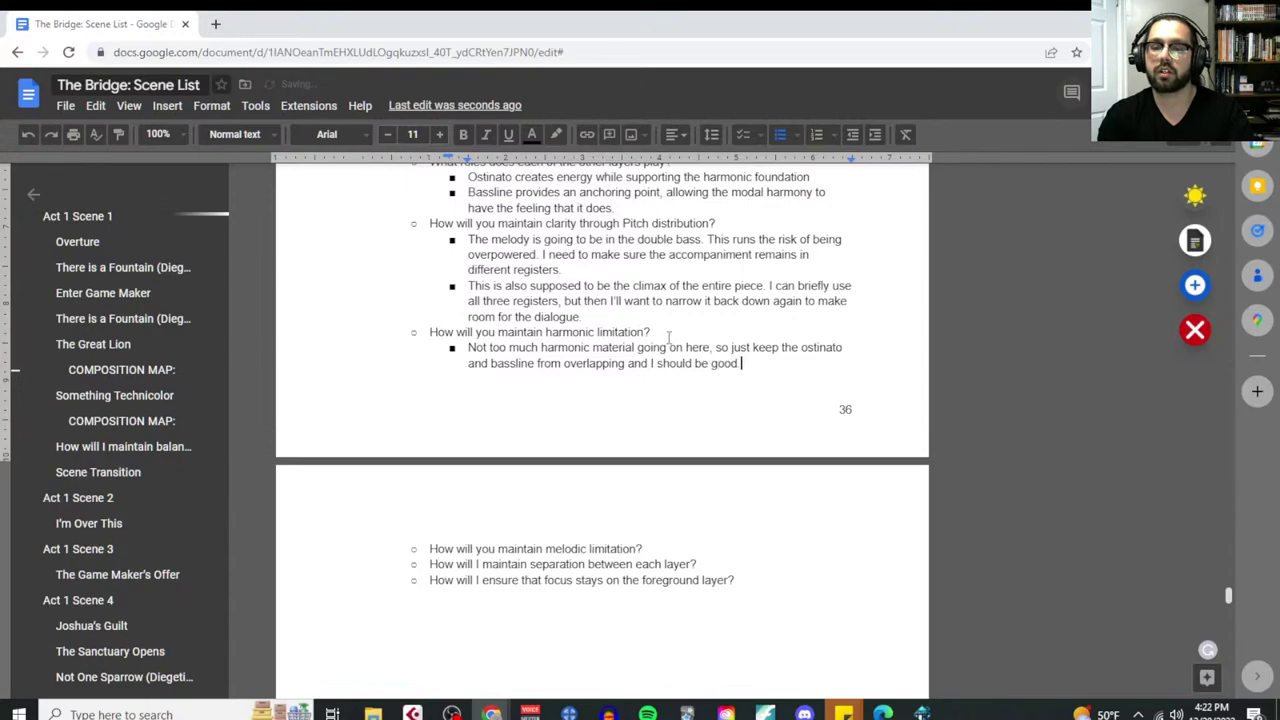
Start the answer to the melodic limitation question in a sub-bullet with "There are two "melodic ideas" the melody and ostinato"
left_click(646, 548)
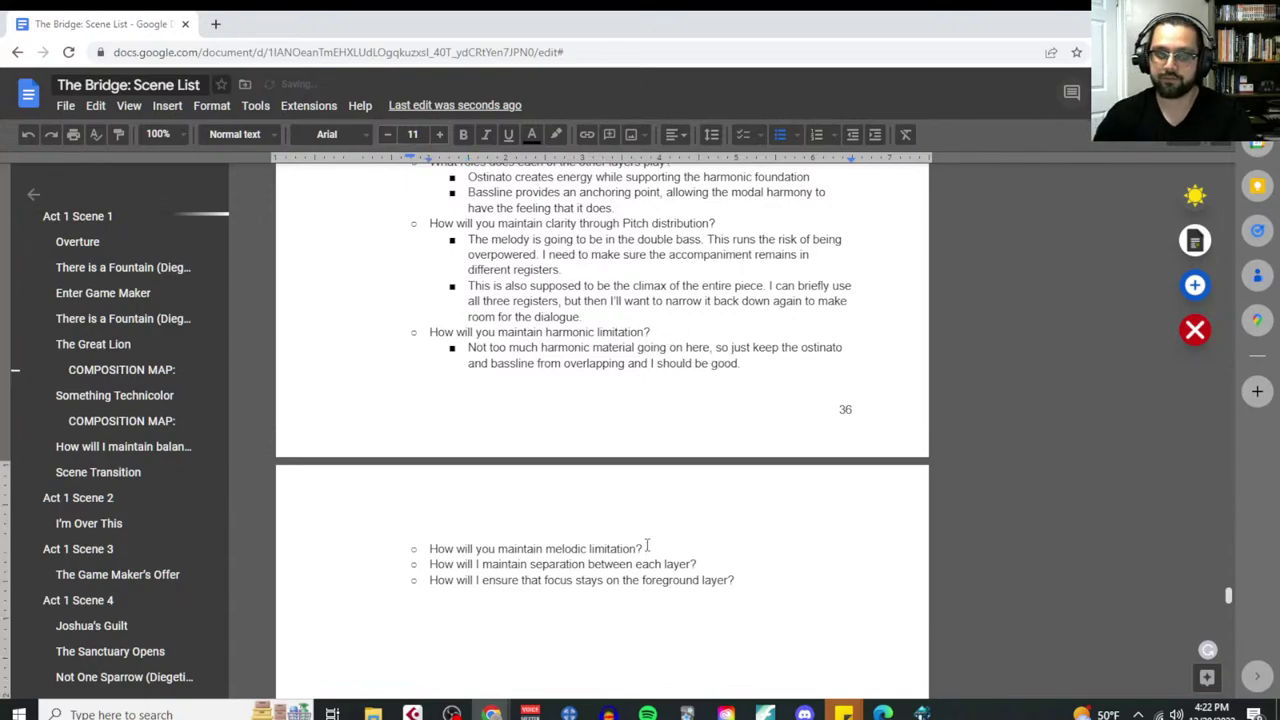
key("Return")
key("Tab")
type("There are t")
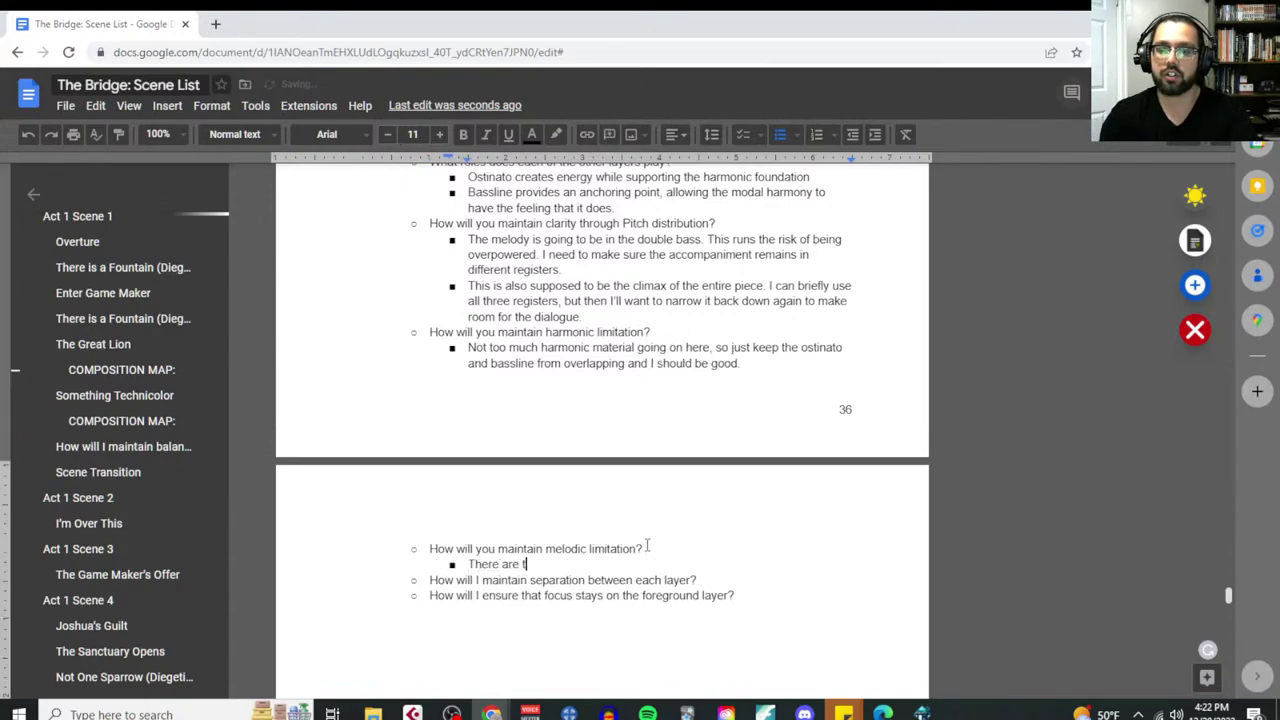
type("wo \"melodic ")
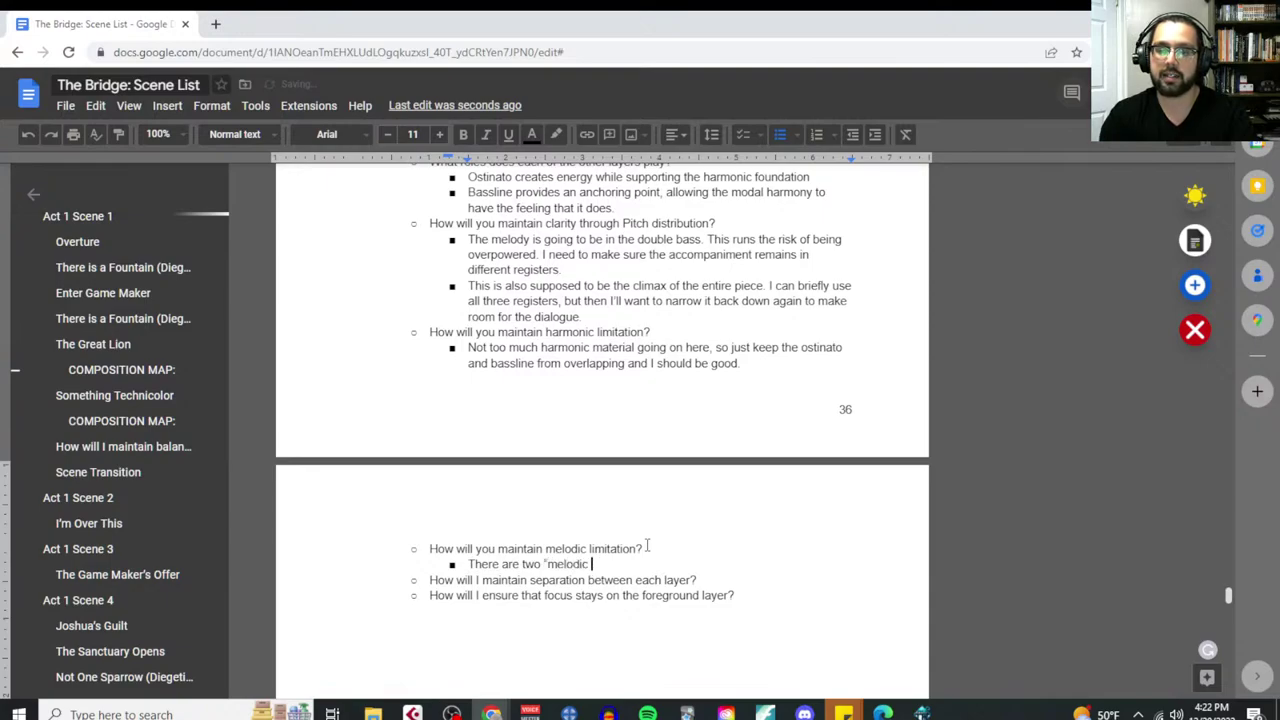
type("ideas")
type("\" the melody and ostinato n")
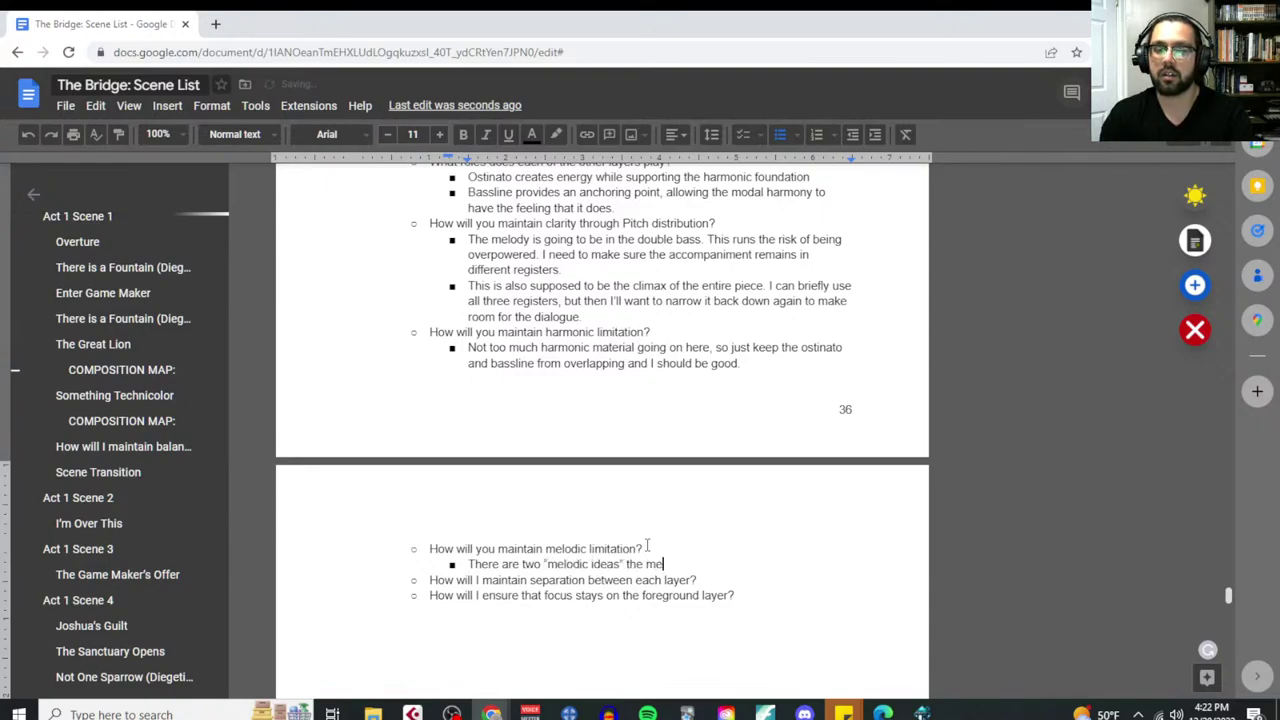
key("BackSpace")
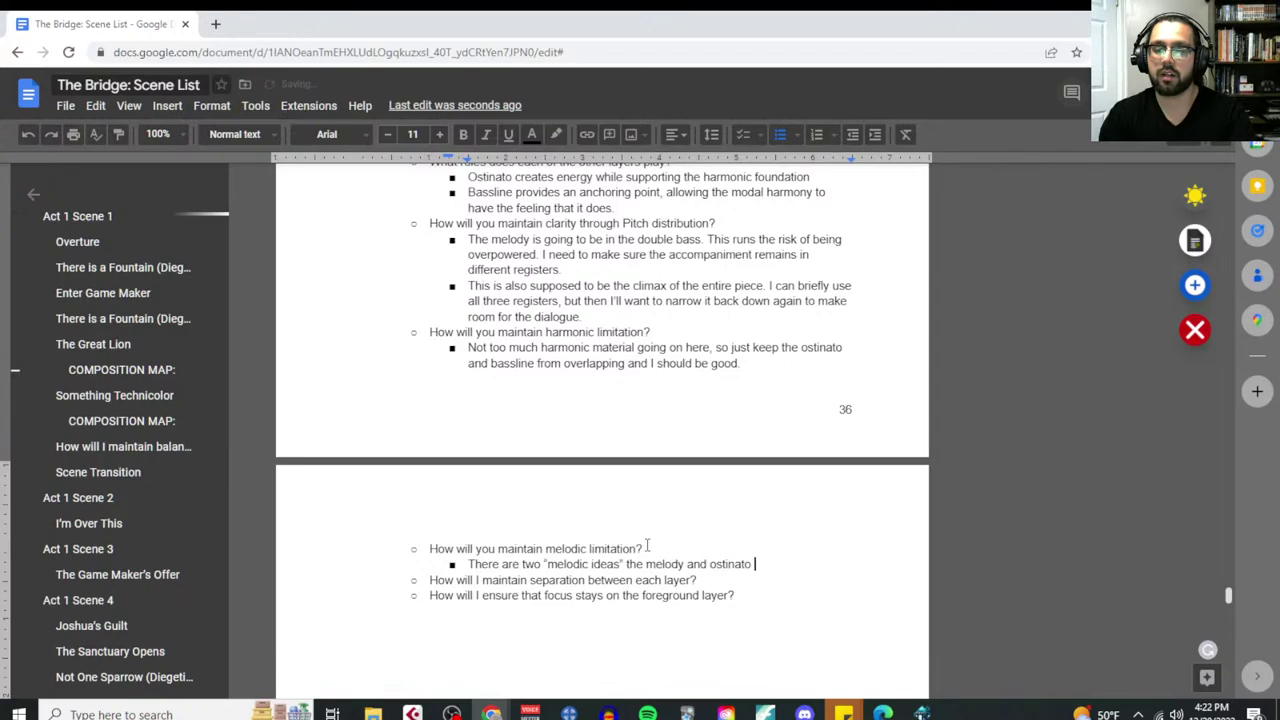
Complete the melodic limitation answer with "NEED to be kept in separate registers. They should not overlap."
type("NEED to be kep")
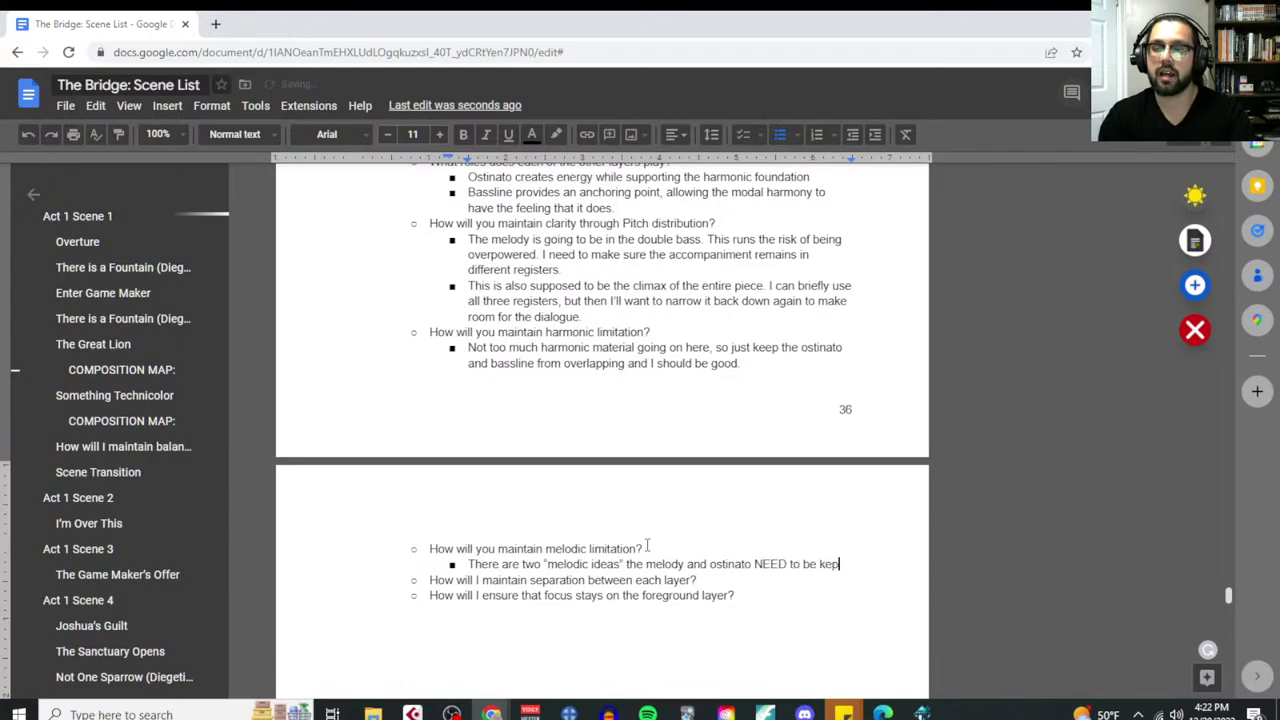
type("t in separate ")
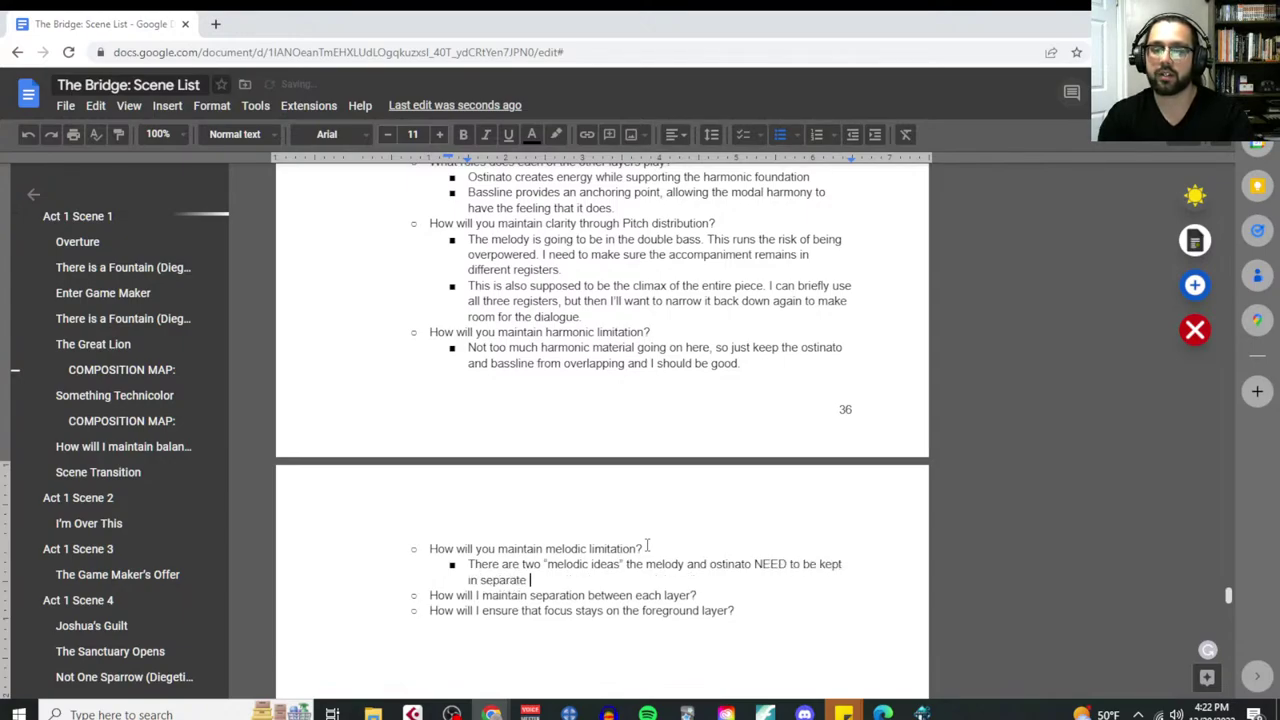
type("registers. They should not overlap")
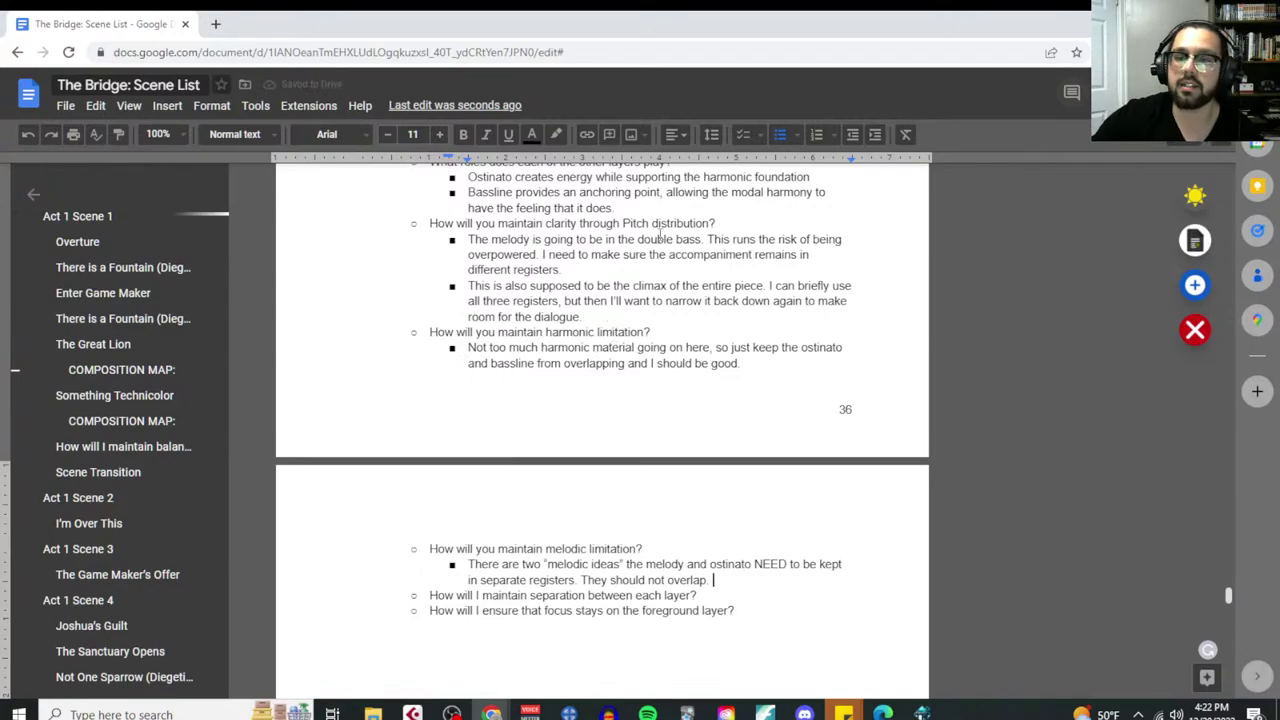
Review the Section 2 arrangement answers and Section 1's answers on layer separation, foreground focus and balance
triple_click(704, 220)
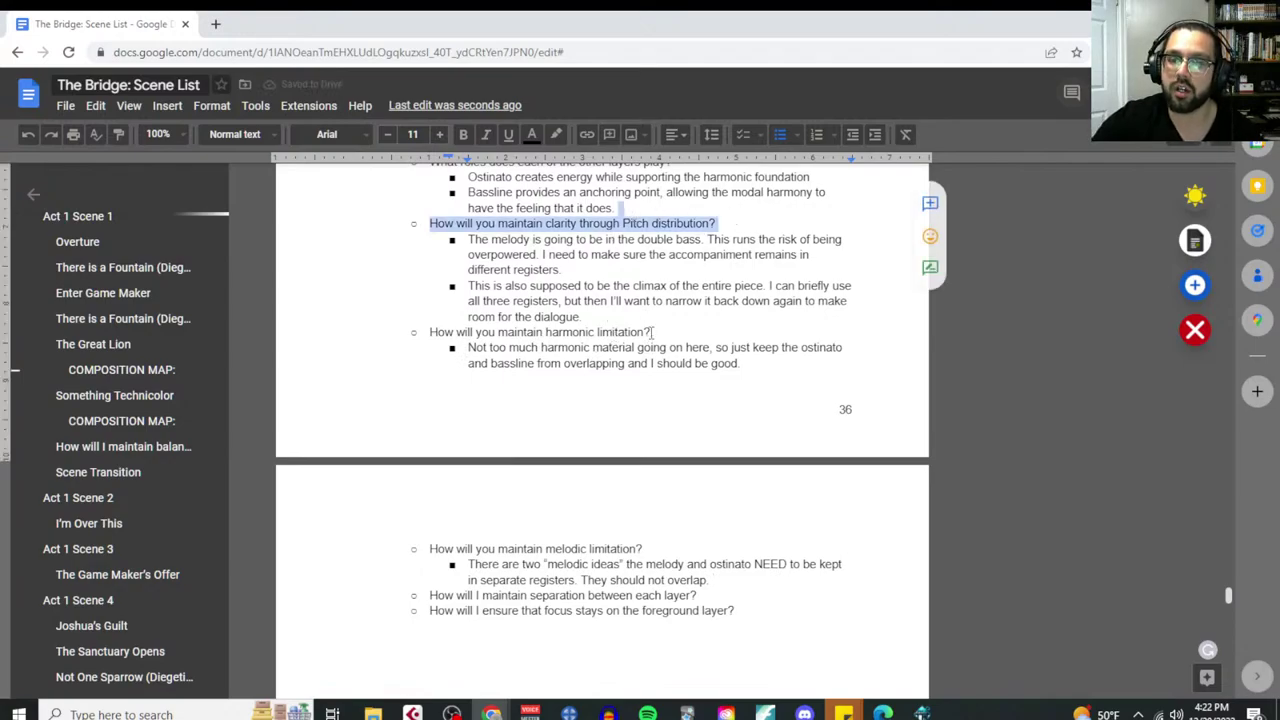
left_click_drag(651, 332, 555, 332)
left_click_drag(634, 549, 546, 548)
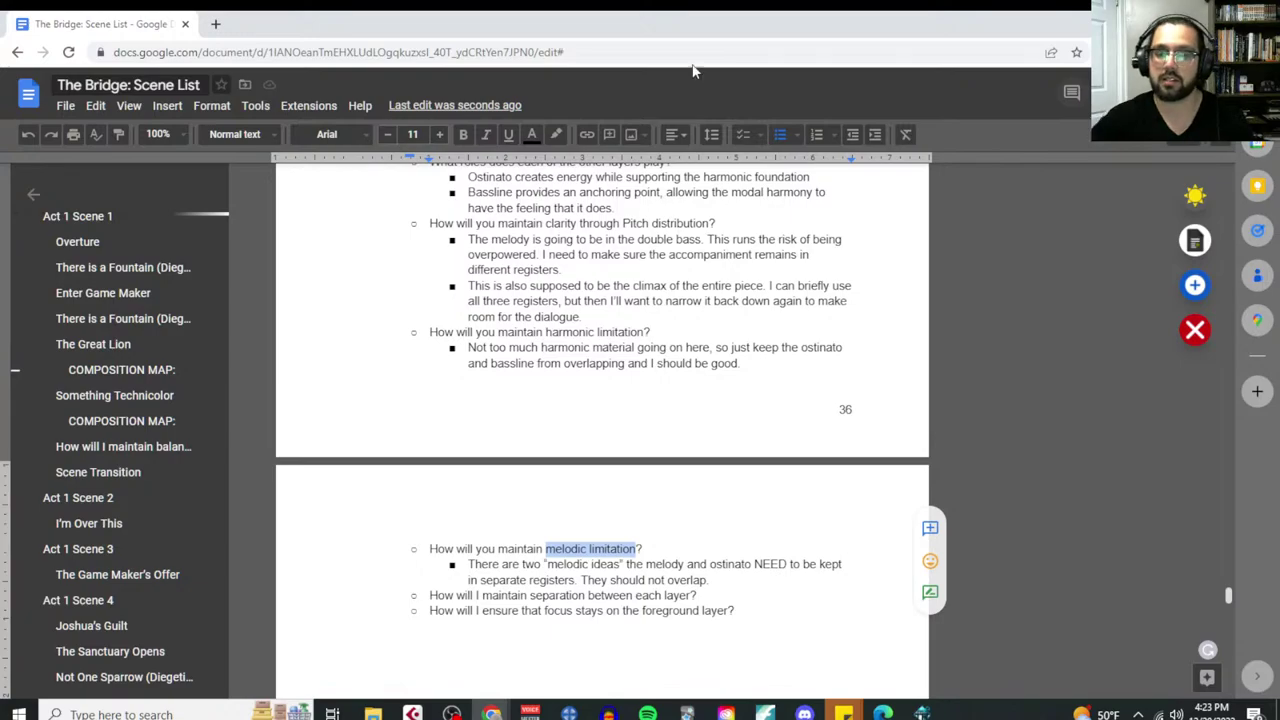
left_click(724, 598)
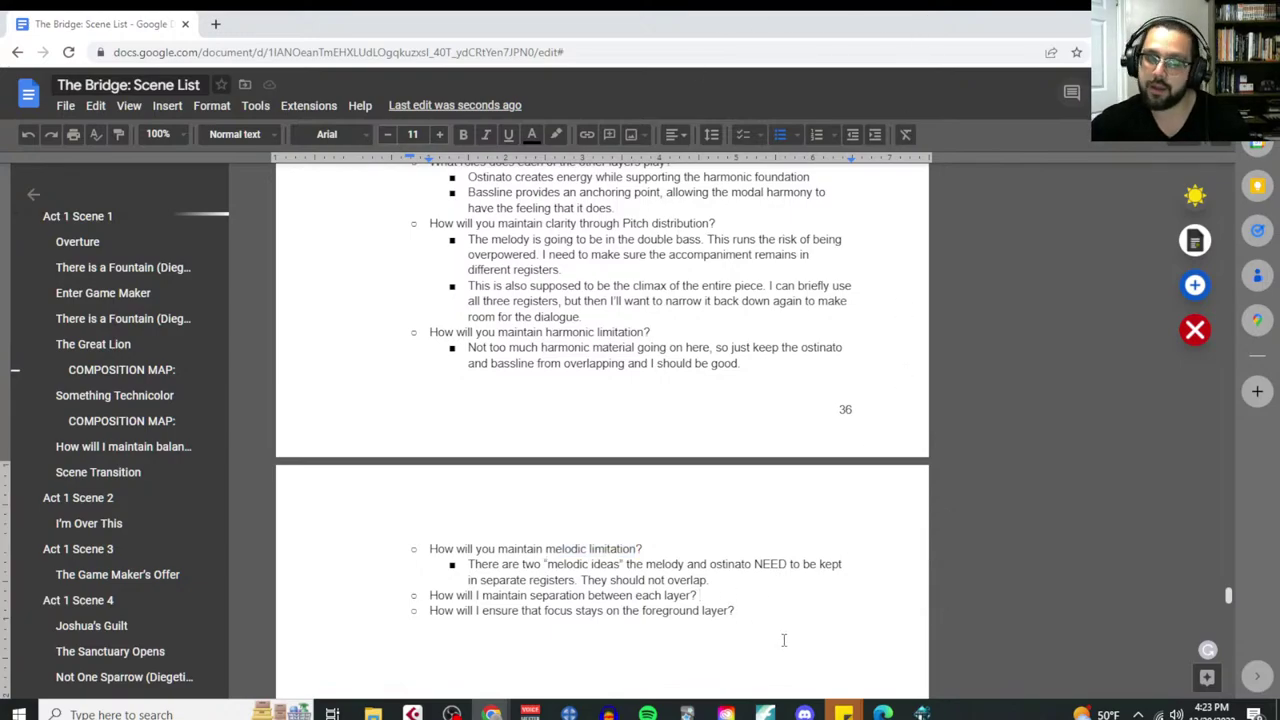
scroll(720, 600, "up", 15)
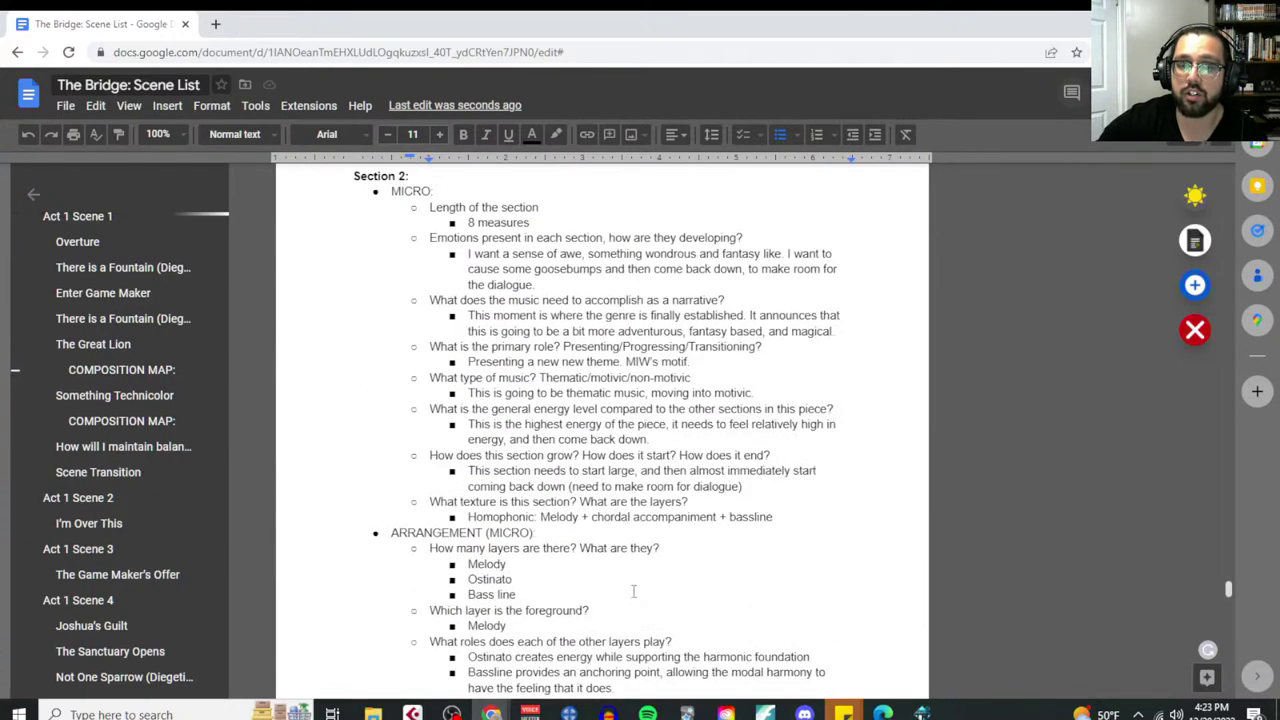
scroll(634, 588, "up", 4)
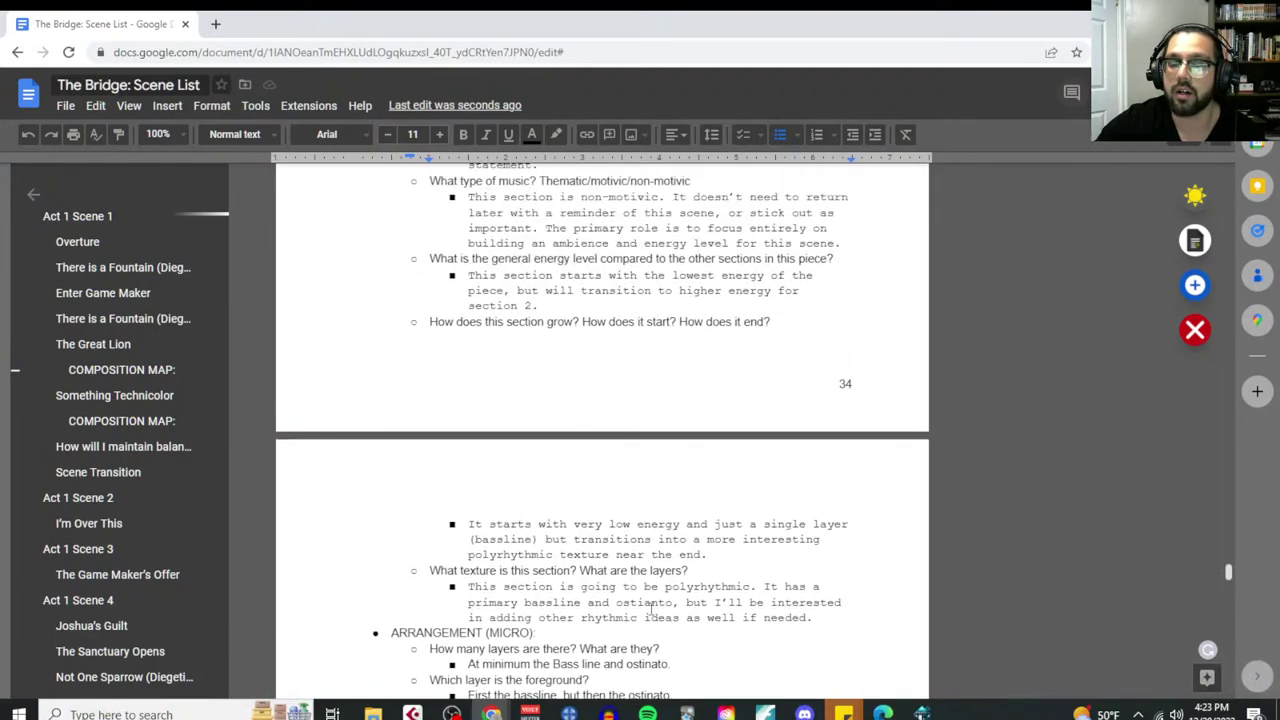
scroll(650, 607, "down", 6)
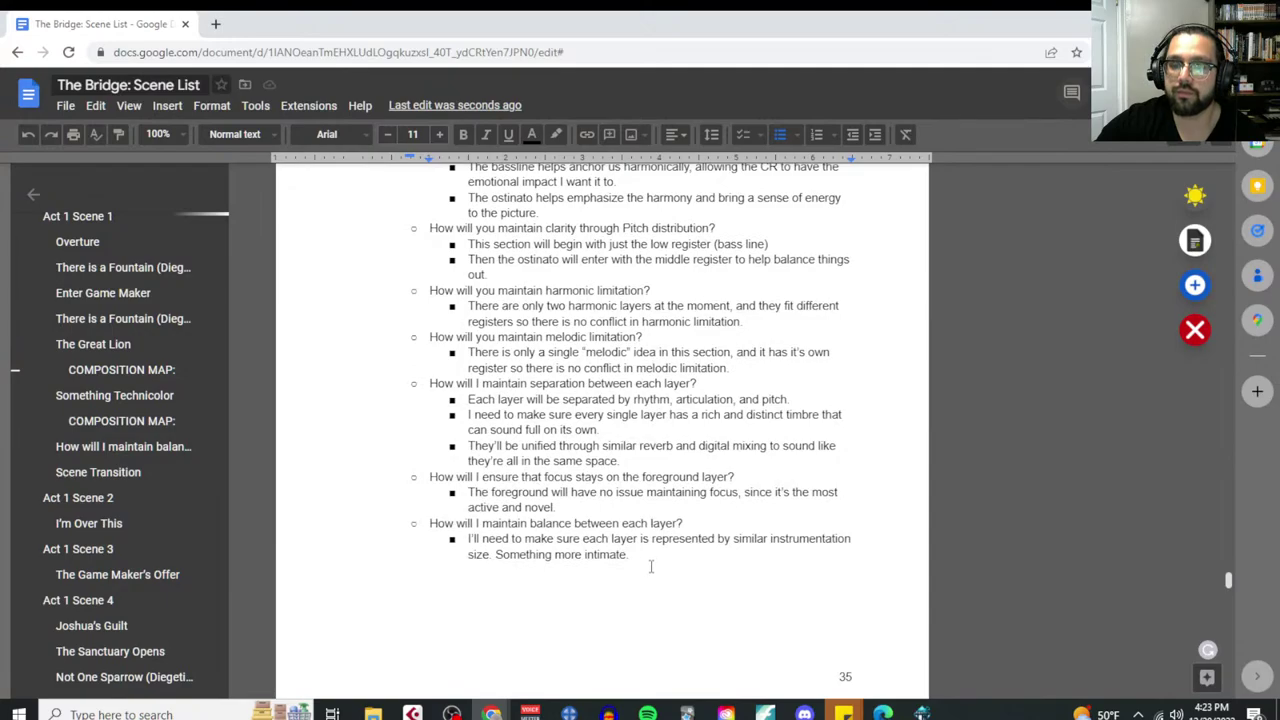
left_click_drag(649, 563, 610, 540)
left_click_drag(545, 497, 421, 385)
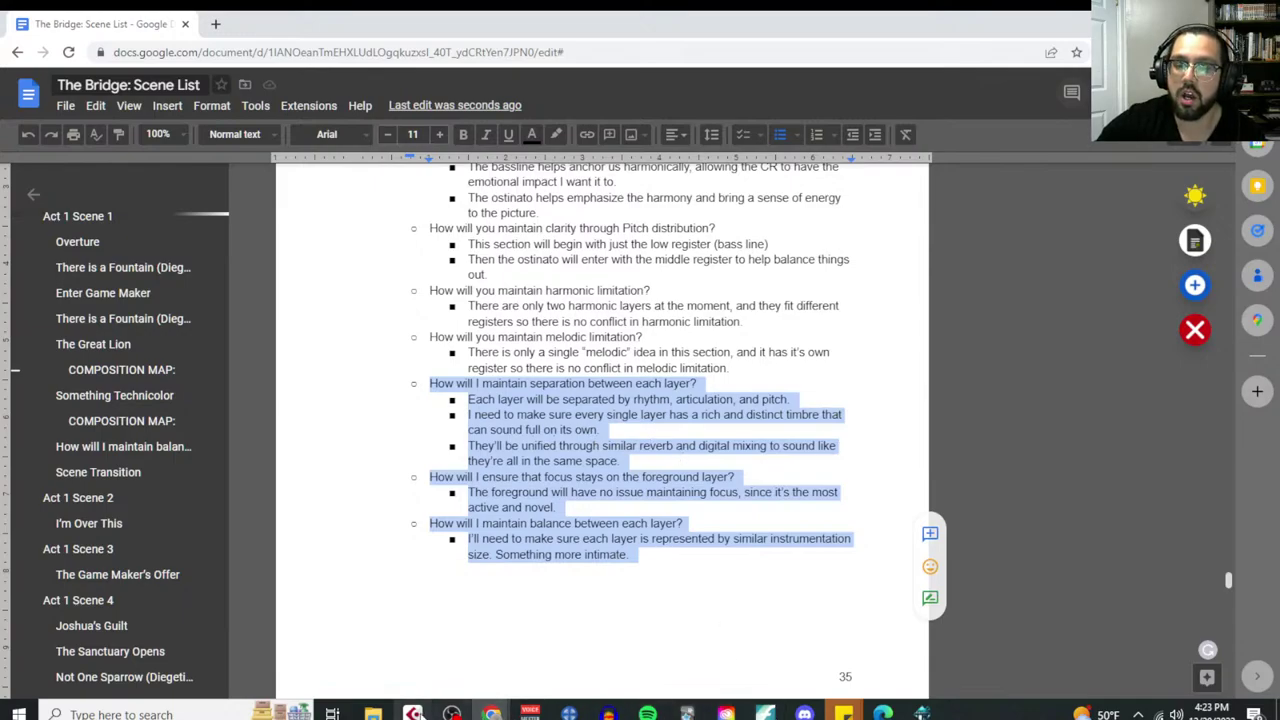
Switch to Cubase and solo the Acoustic Bass and Bass Synth 1 tracks
left_click(412, 712)
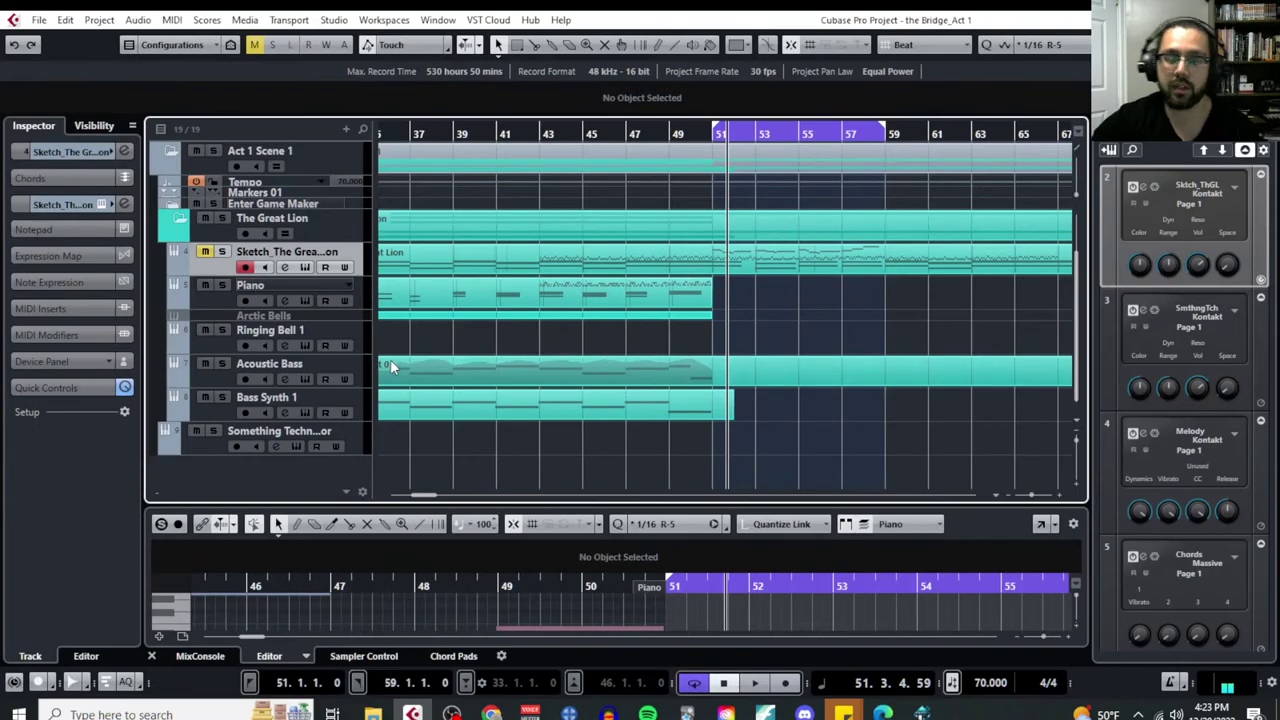
scroll(414, 384, "left", 5)
left_click(236, 386)
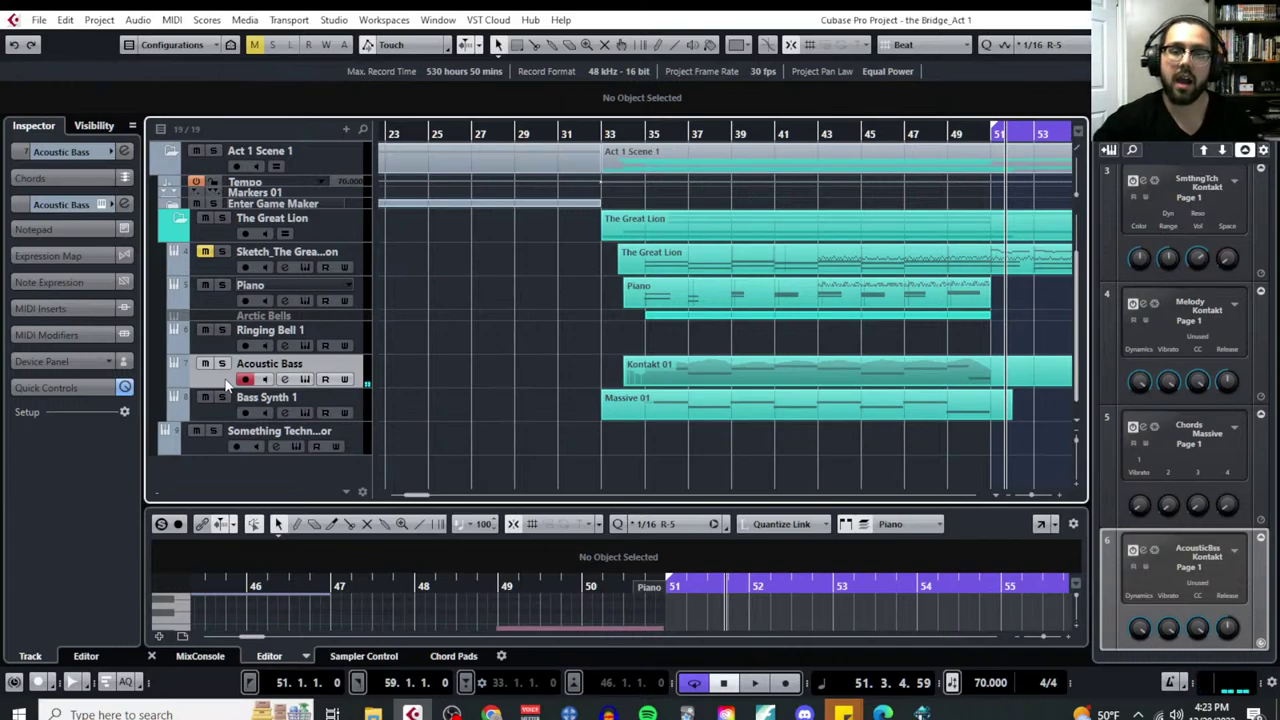
left_click(228, 405)
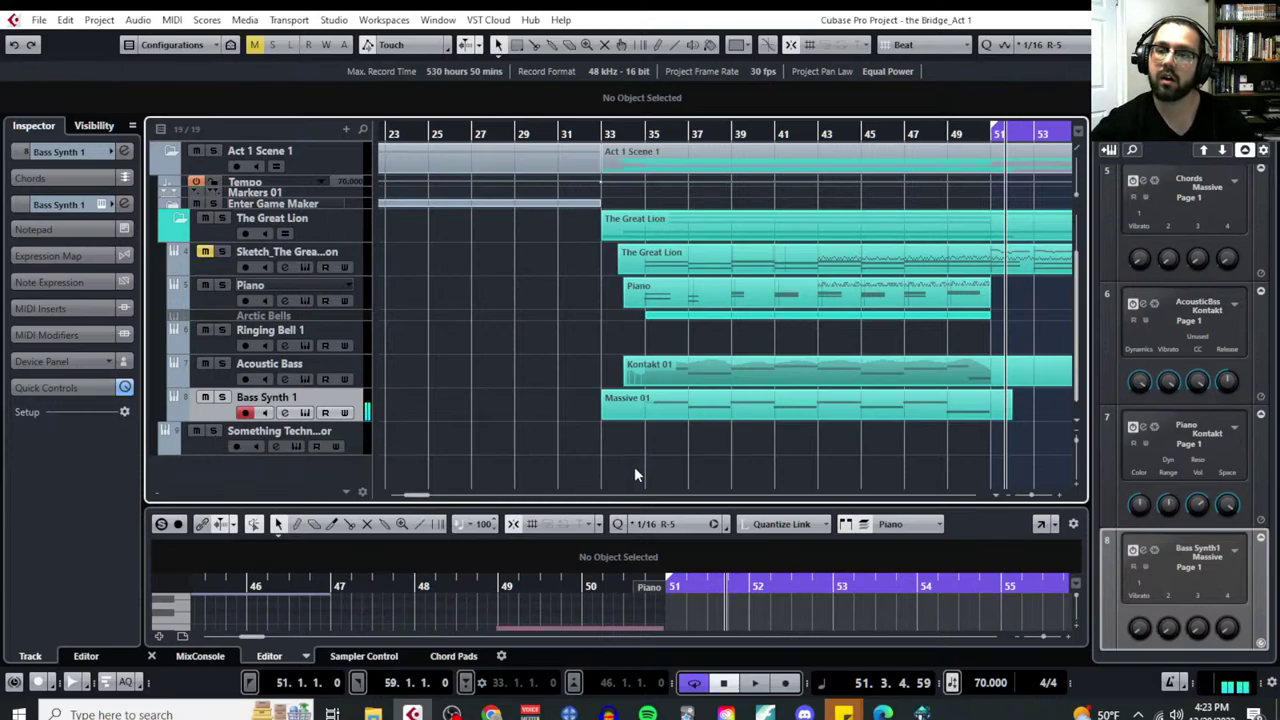
left_click(222, 363)
left_click(222, 397)
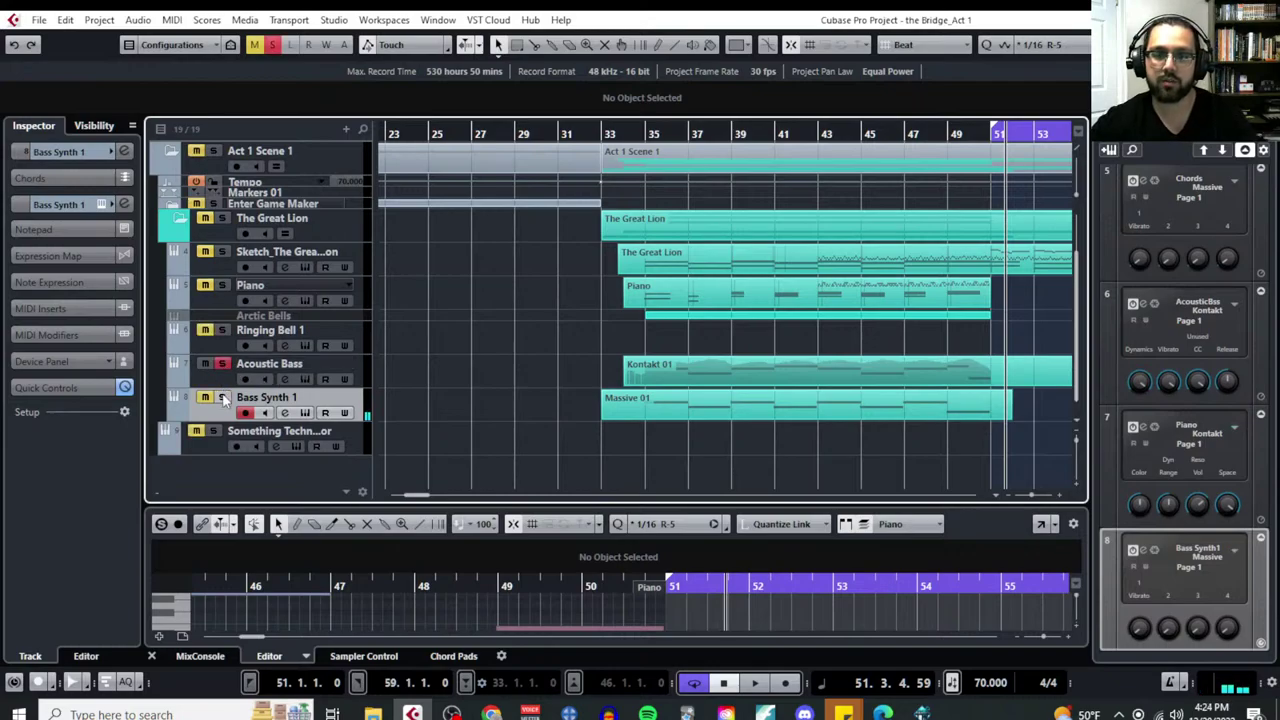
Play the soloed bass tracks from measure 33, add the Piano to the solo, and continue listening from about measure 42
left_click(609, 133)
key("space")
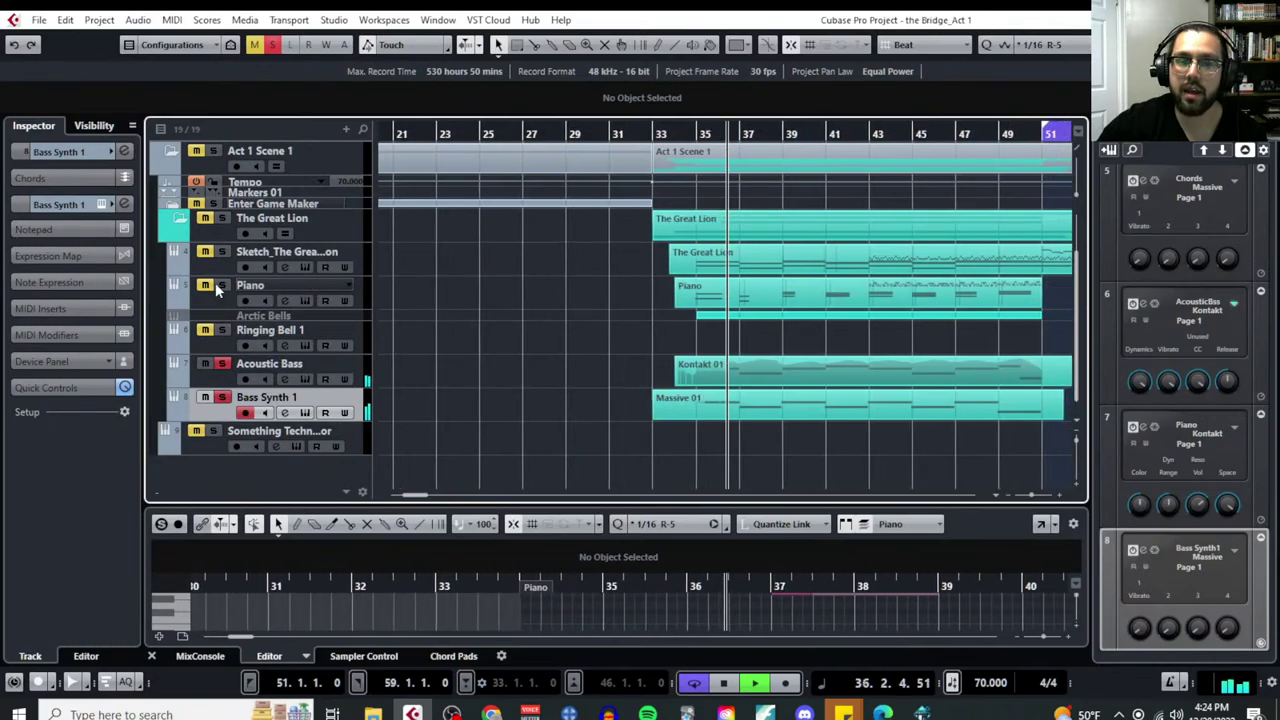
left_click(847, 133)
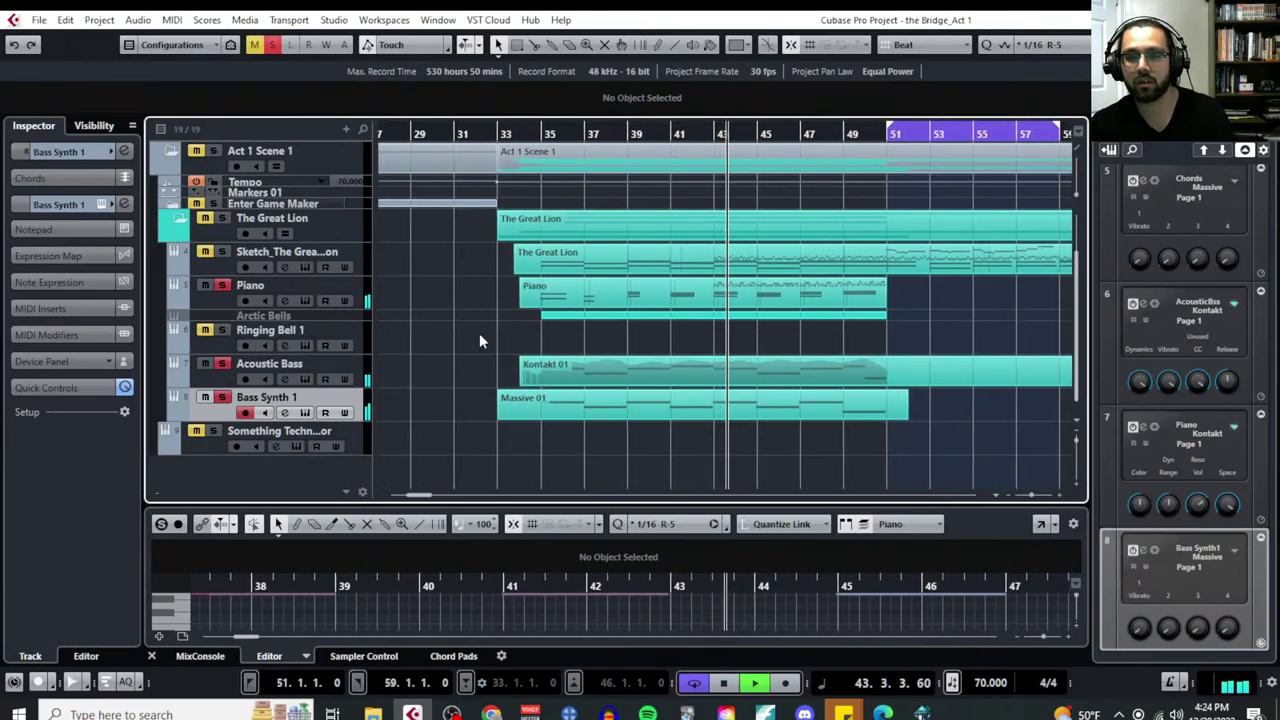
key("g")
key("g")
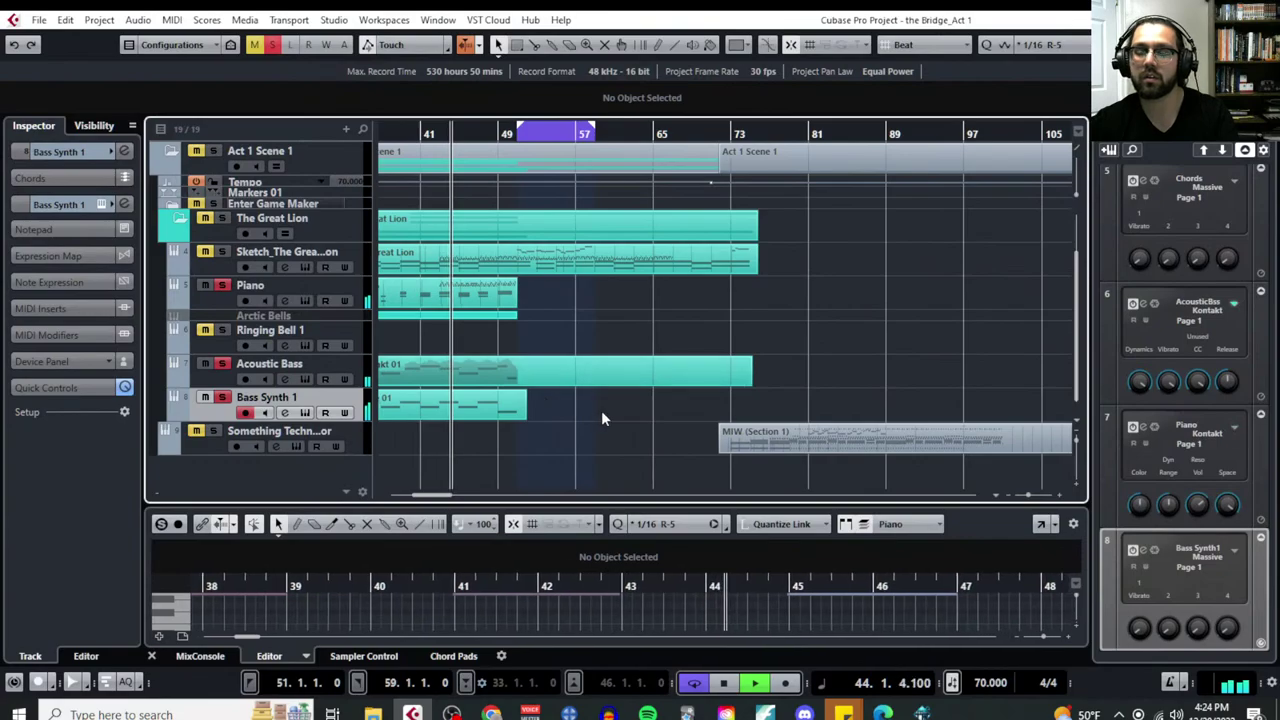
scroll(558, 350, "up", 2)
scroll(558, 375, "down", 2)
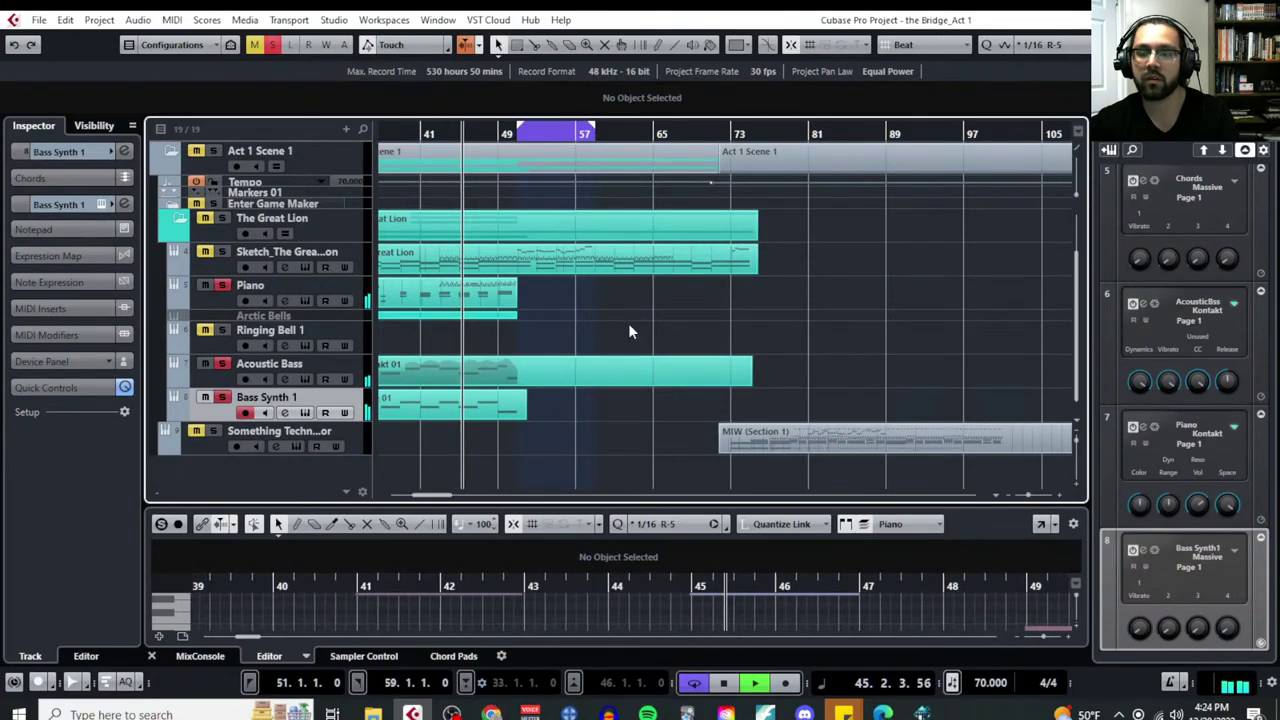
key("h")
key("h")
scroll(743, 325, "right", 4)
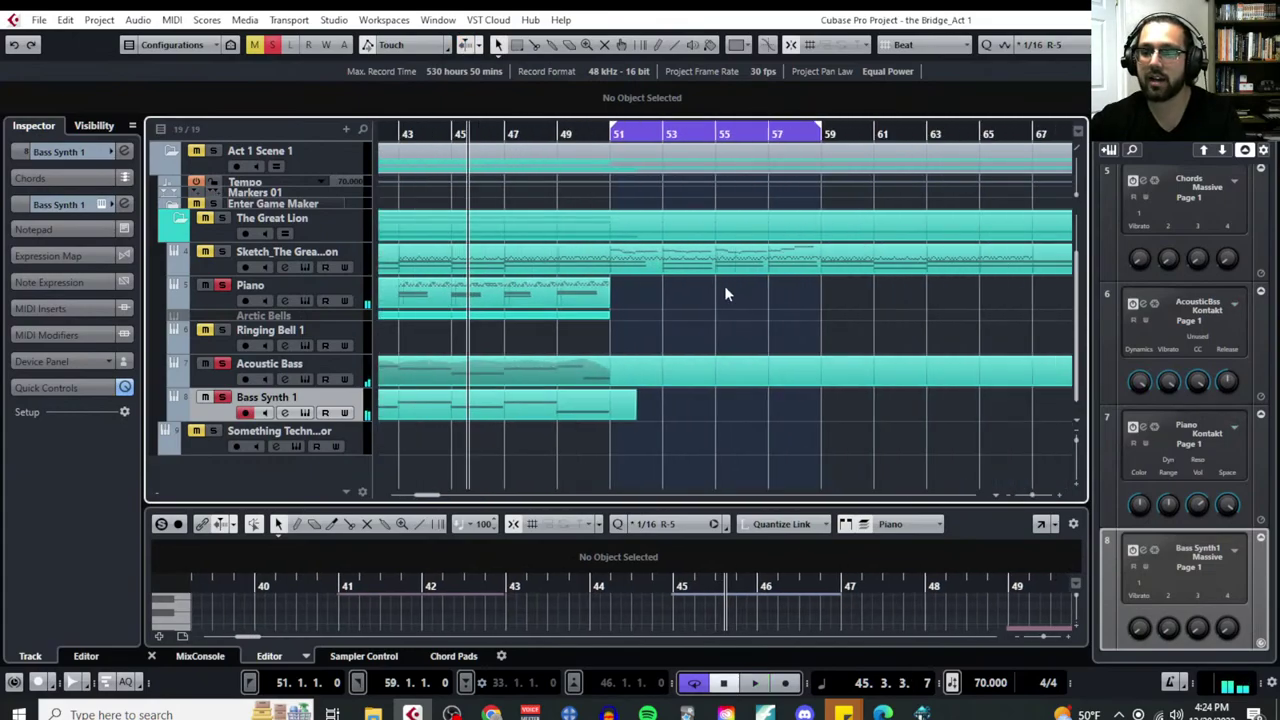
Copy the melody notes in measures 51 to 57 of The Great Lion sketch part in the Key Editor
left_click(699, 267)
left_click(172, 20)
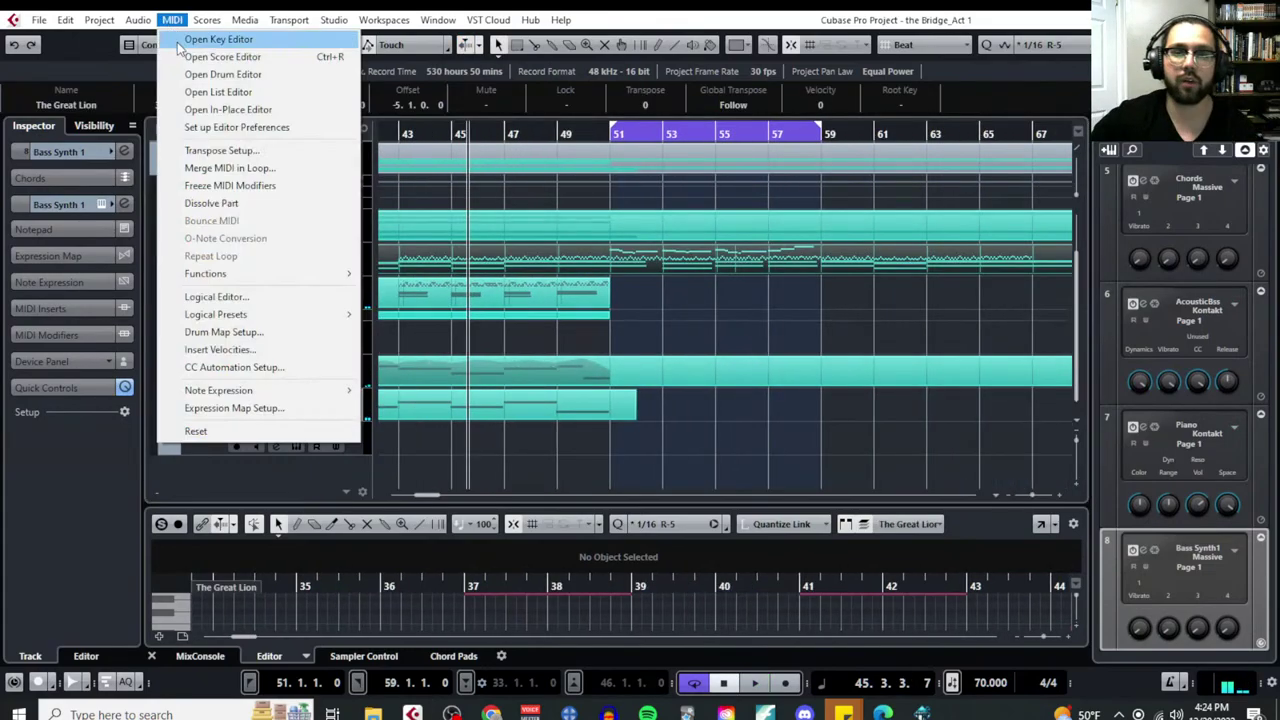
left_click(177, 42)
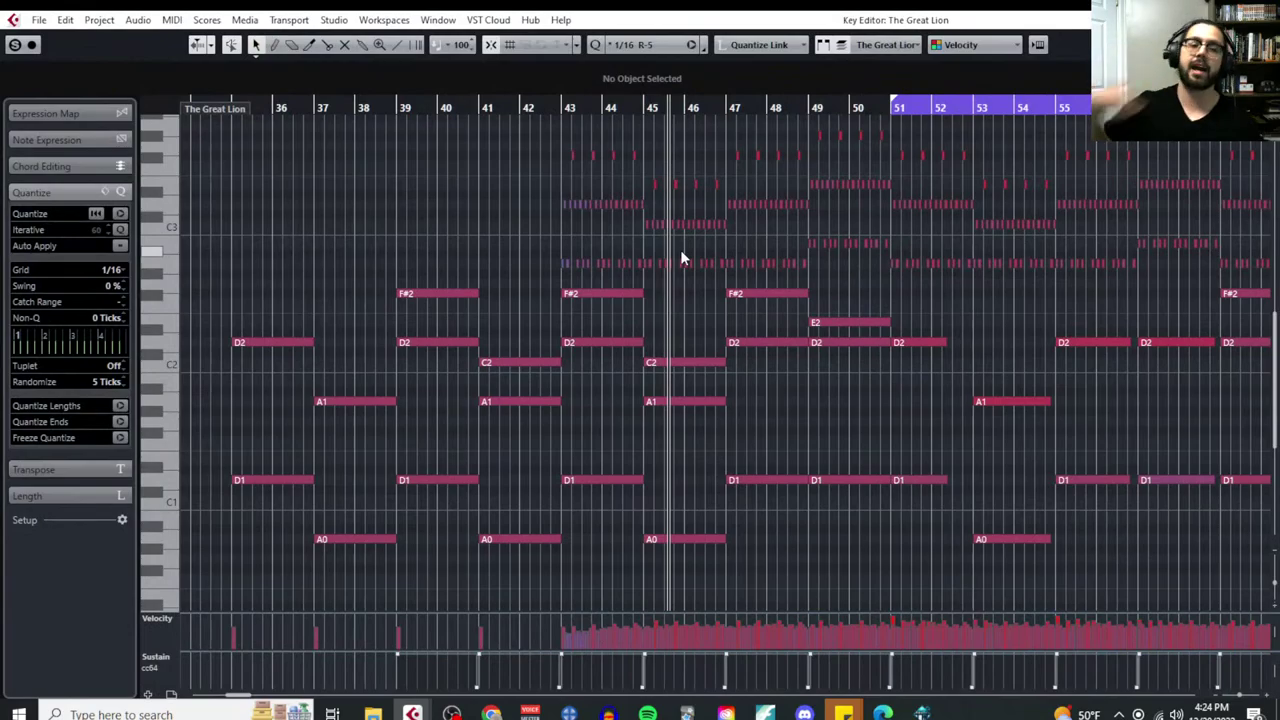
scroll(680, 249, "up", 5)
key("h")
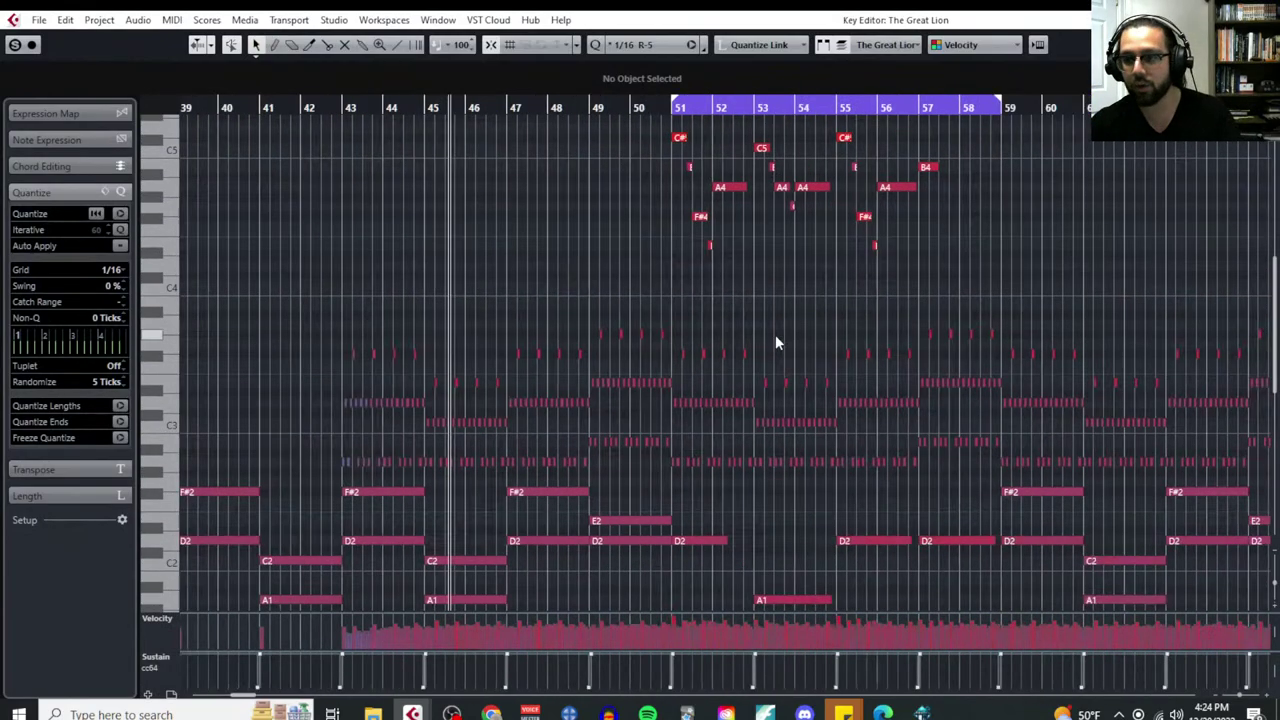
scroll(655, 247, "right", 2)
left_click_drag(662, 120, 1138, 277)
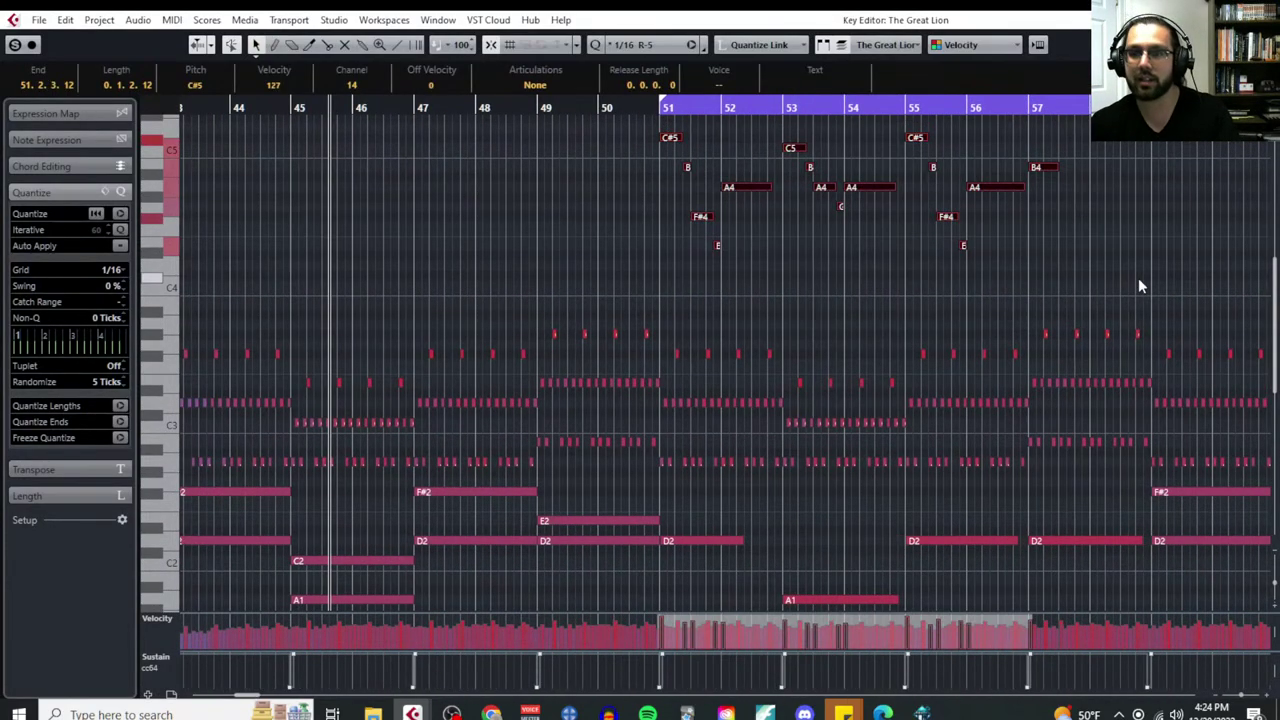
key("Return")
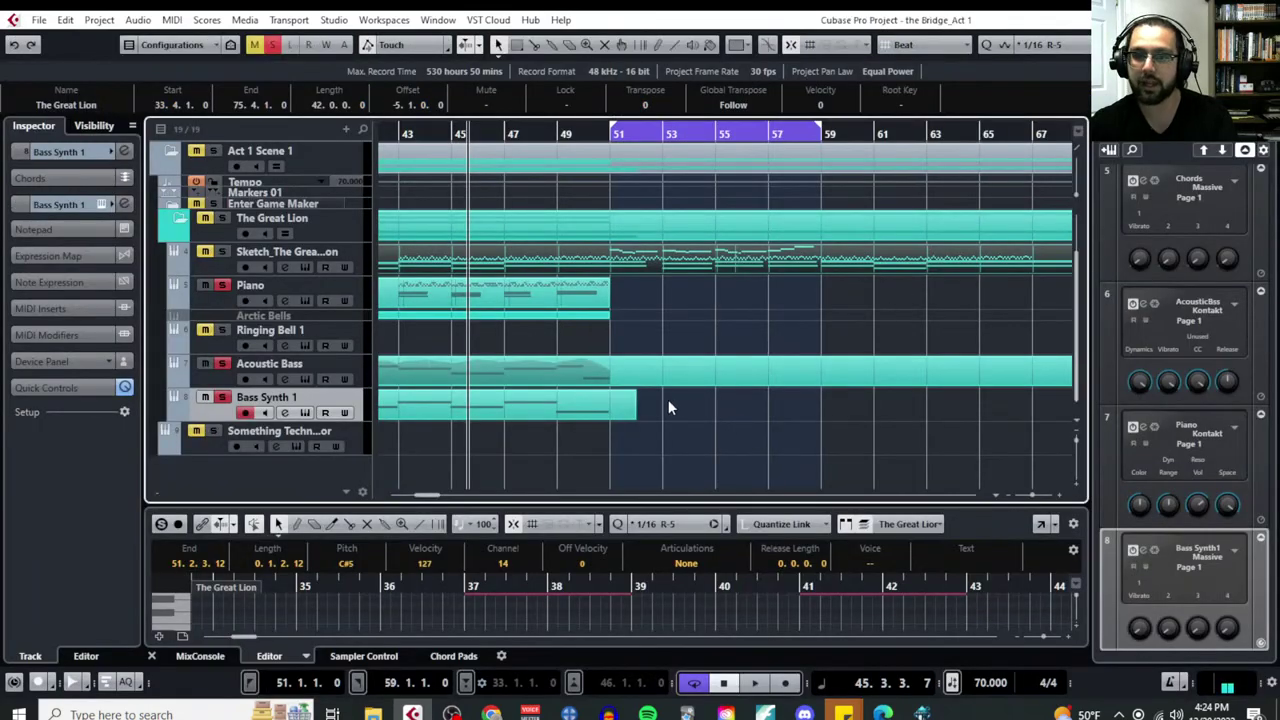
Open the Acoustic Bass part Kontakt 01 in the Key Editor and paste the melody at measure 51
left_click(349, 367)
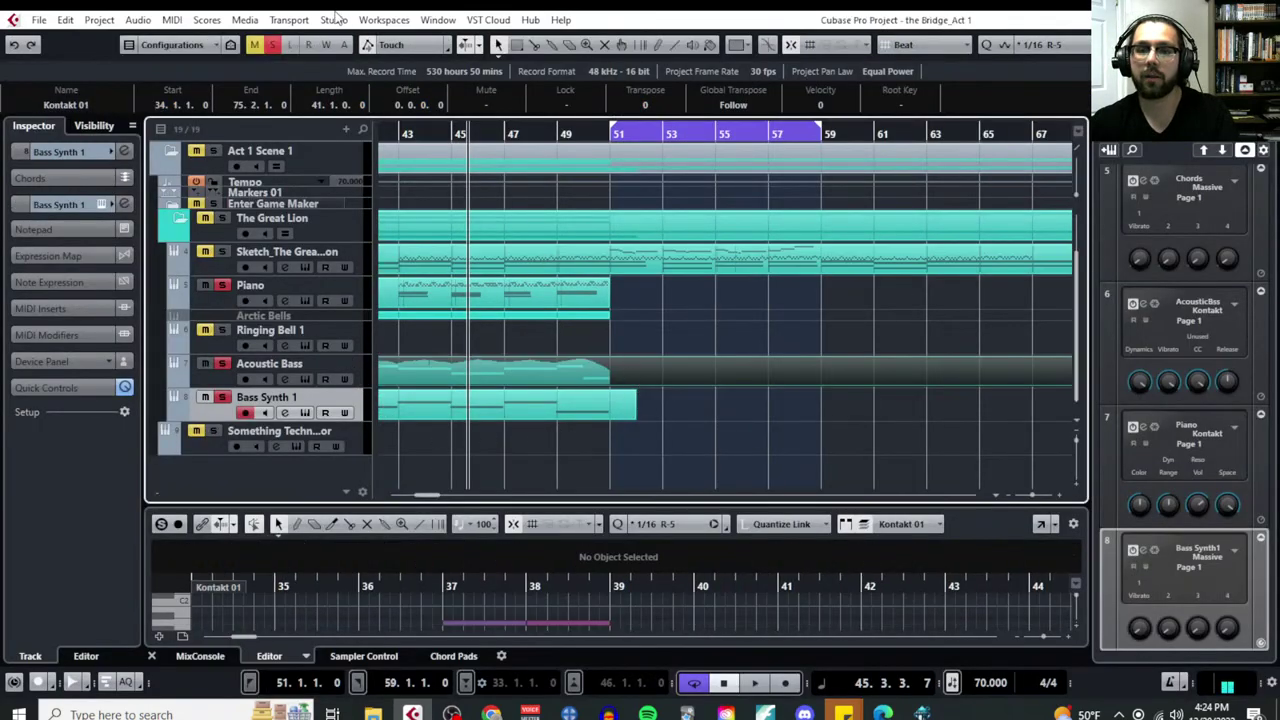
left_click(184, 22)
left_click(186, 24)
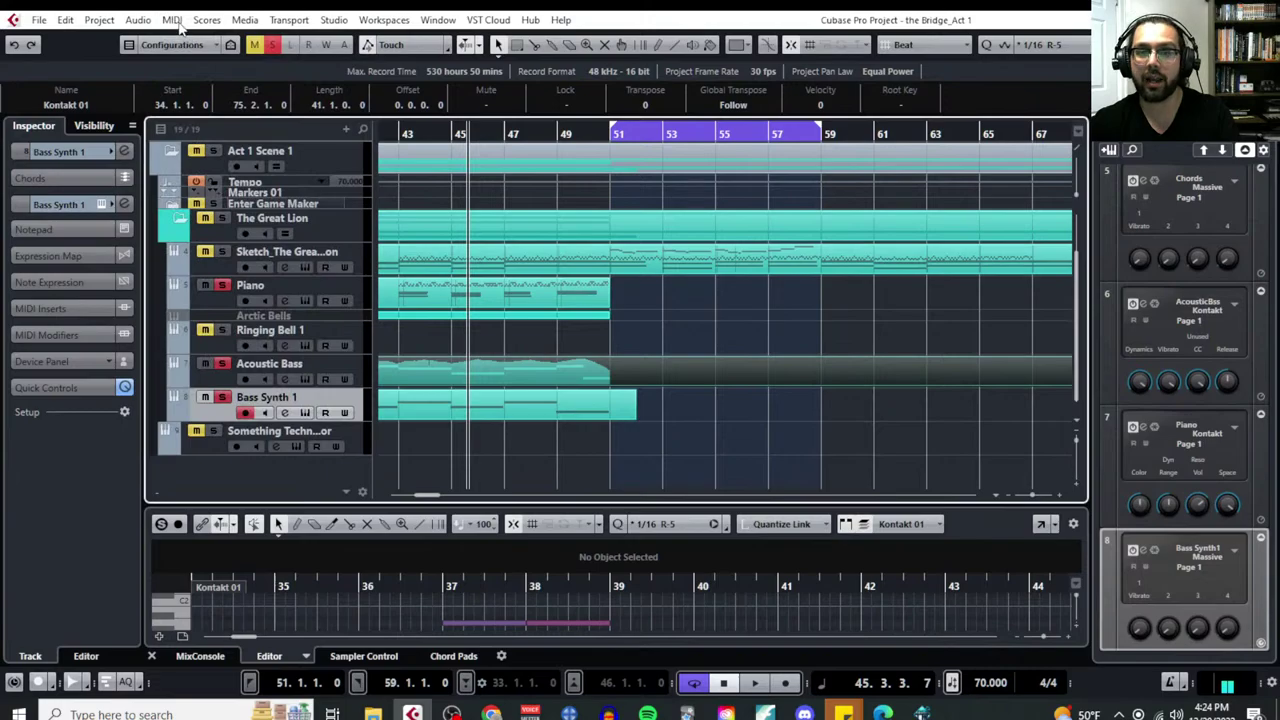
left_click(186, 24)
left_click(218, 39)
scroll(854, 330, "up", 2)
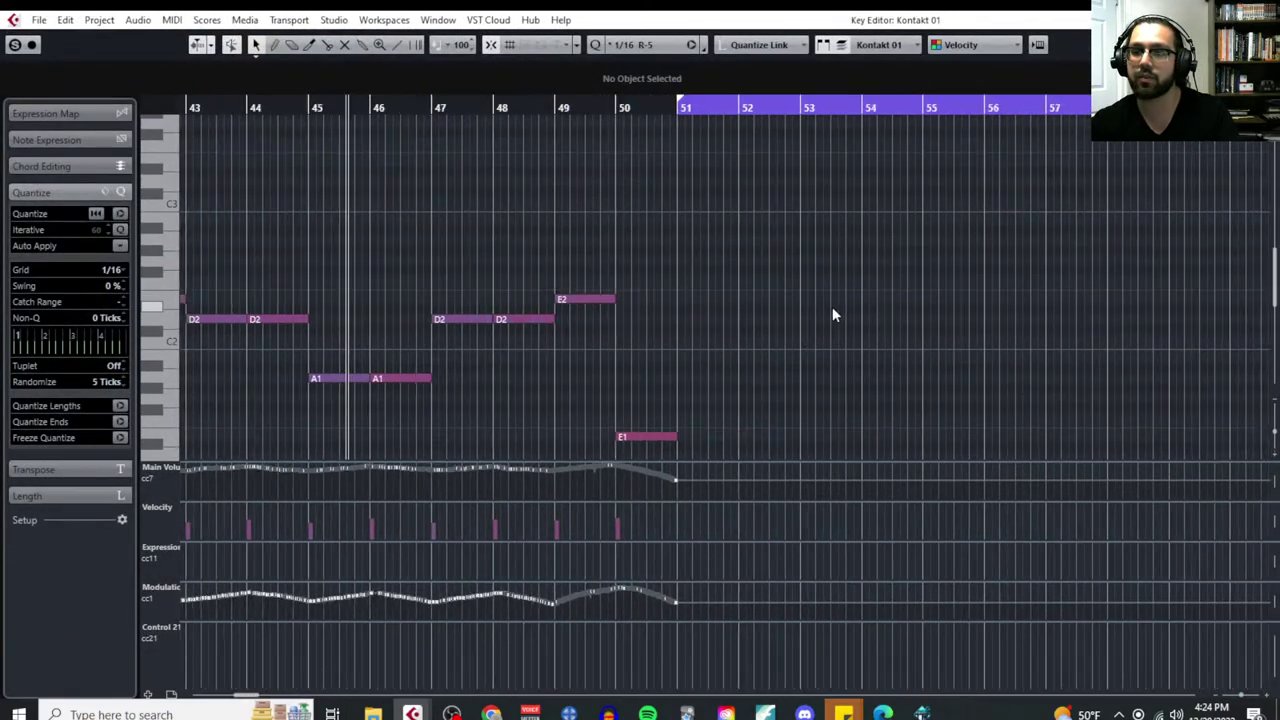
left_click(677, 107)
key("ctrl+v")
Transpose the pasted melody down two octaves so it starts on C#3, and close the Key Editor
scroll(884, 356, "up", 8)
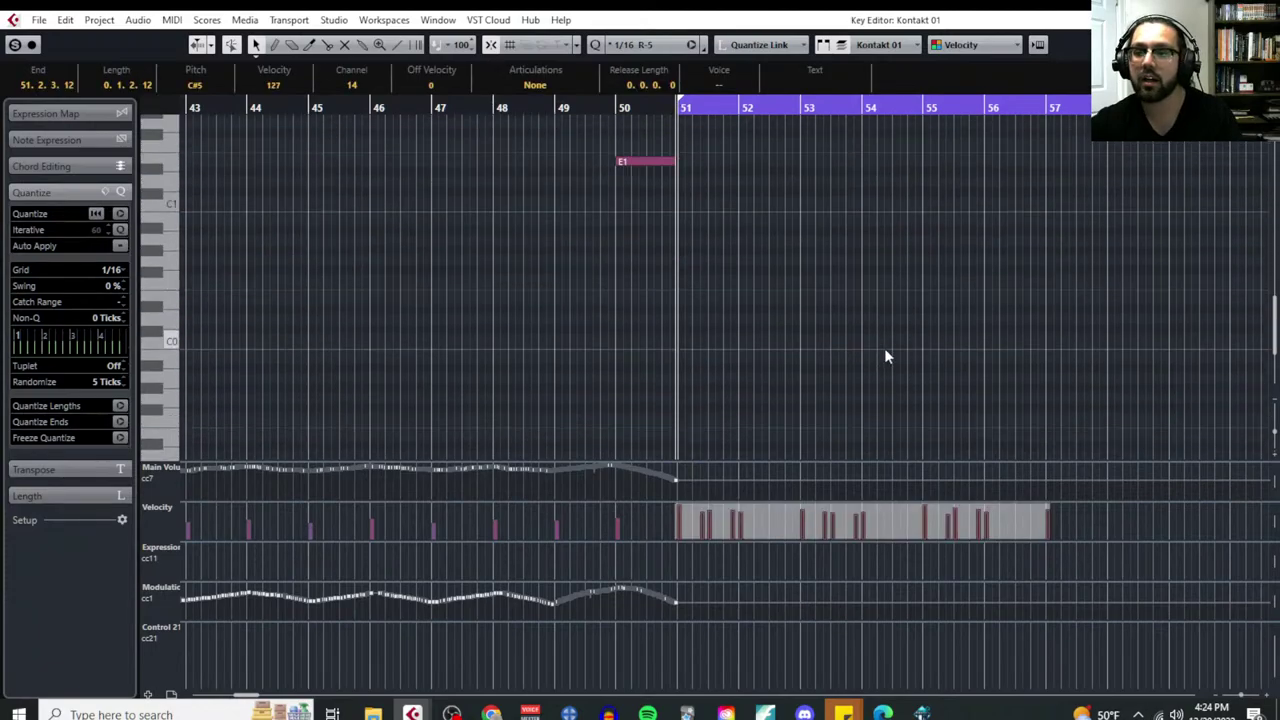
scroll(884, 356, "down", 4)
key("shift+Down")
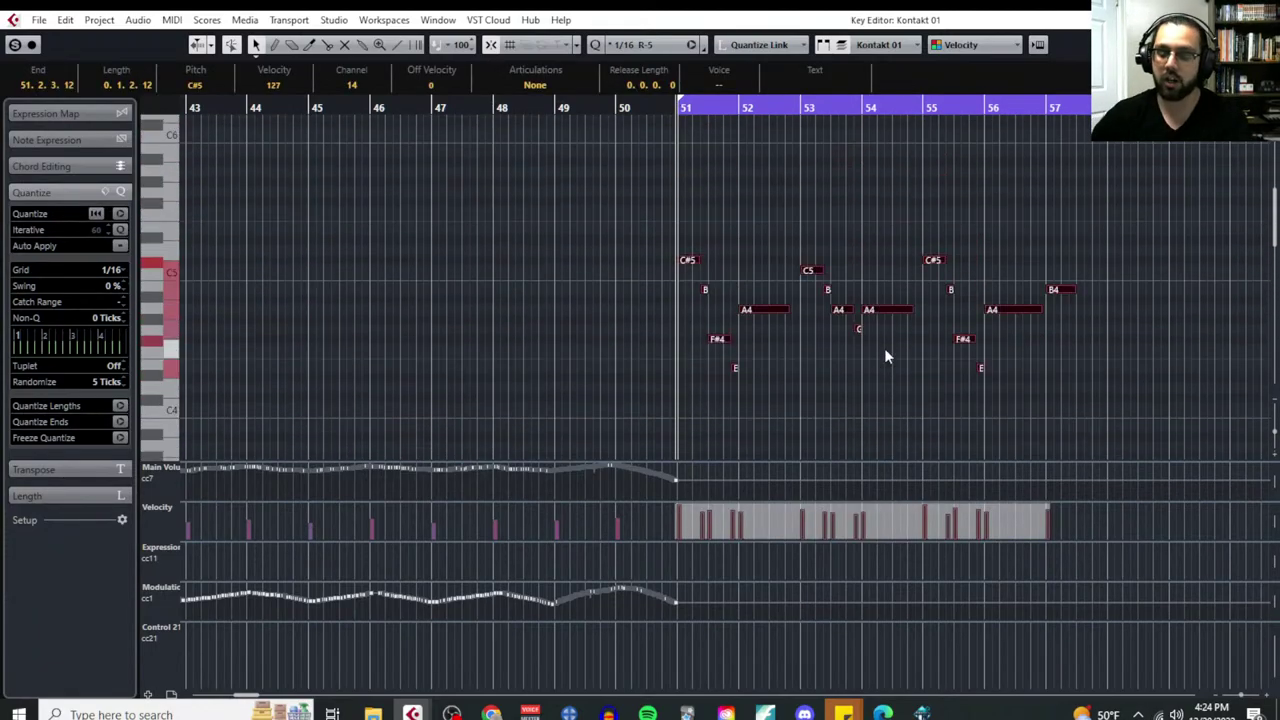
scroll(884, 356, "up", 2)
scroll(884, 356, "down", 3)
key("shift+Down")
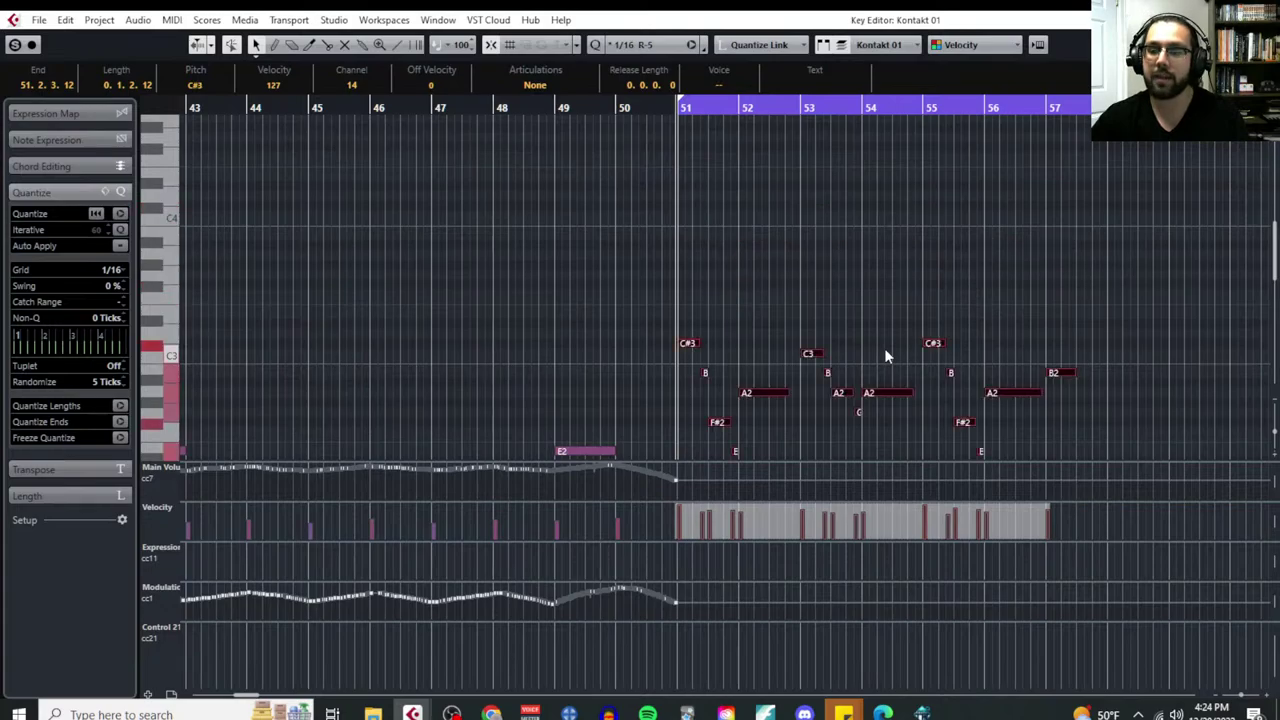
left_click(988, 289)
scroll(988, 290, "down", 3)
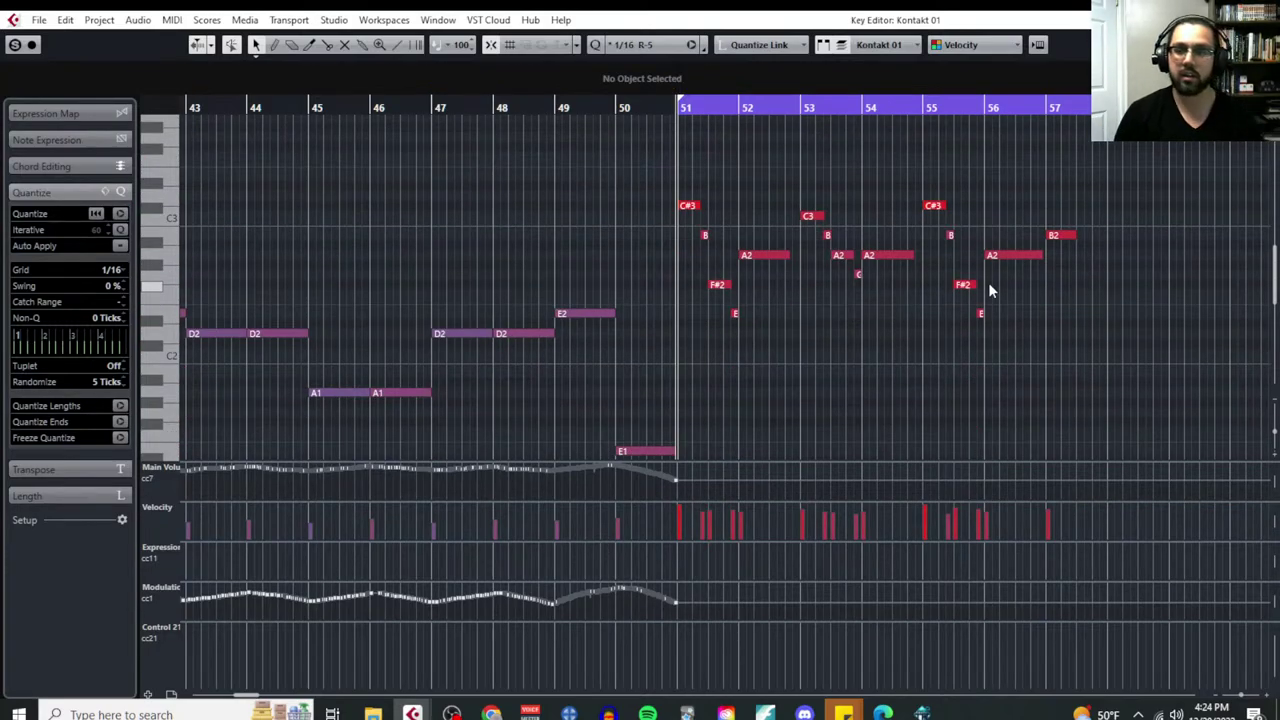
key("Return")
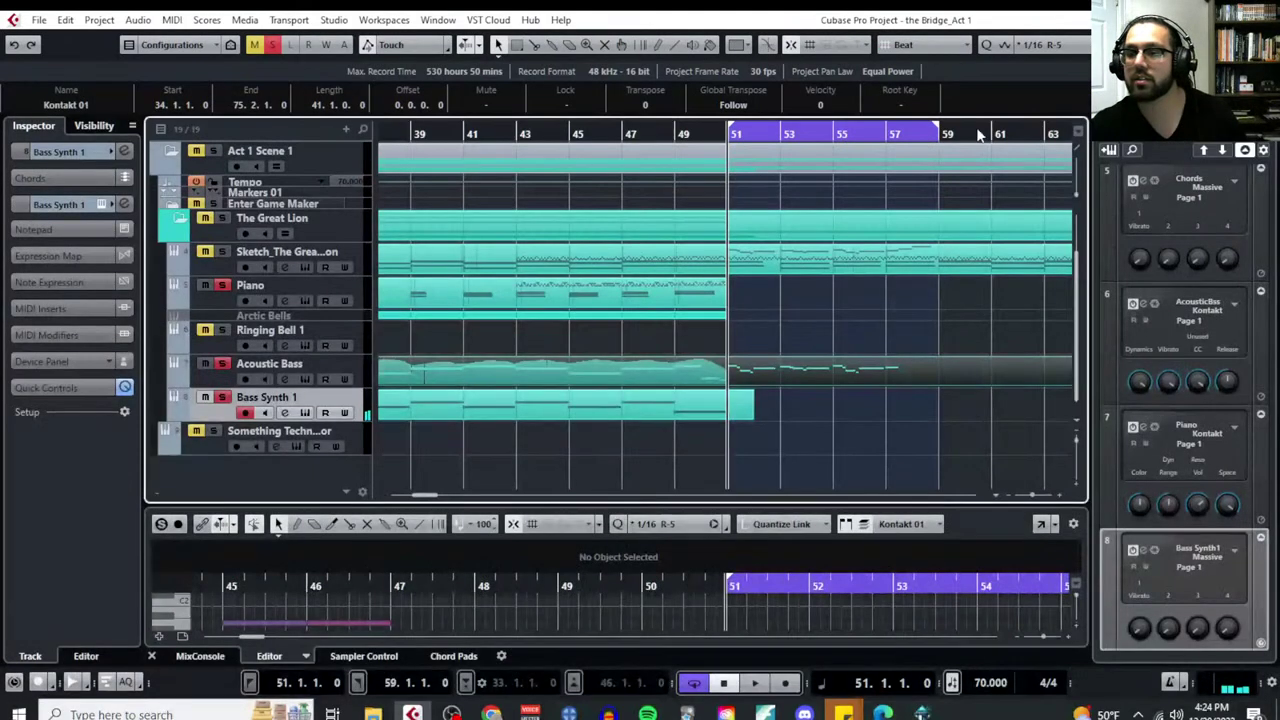
Select the Acoustic Bass track and check the pasted melody in its part in the Key Editor
left_click(196, 386)
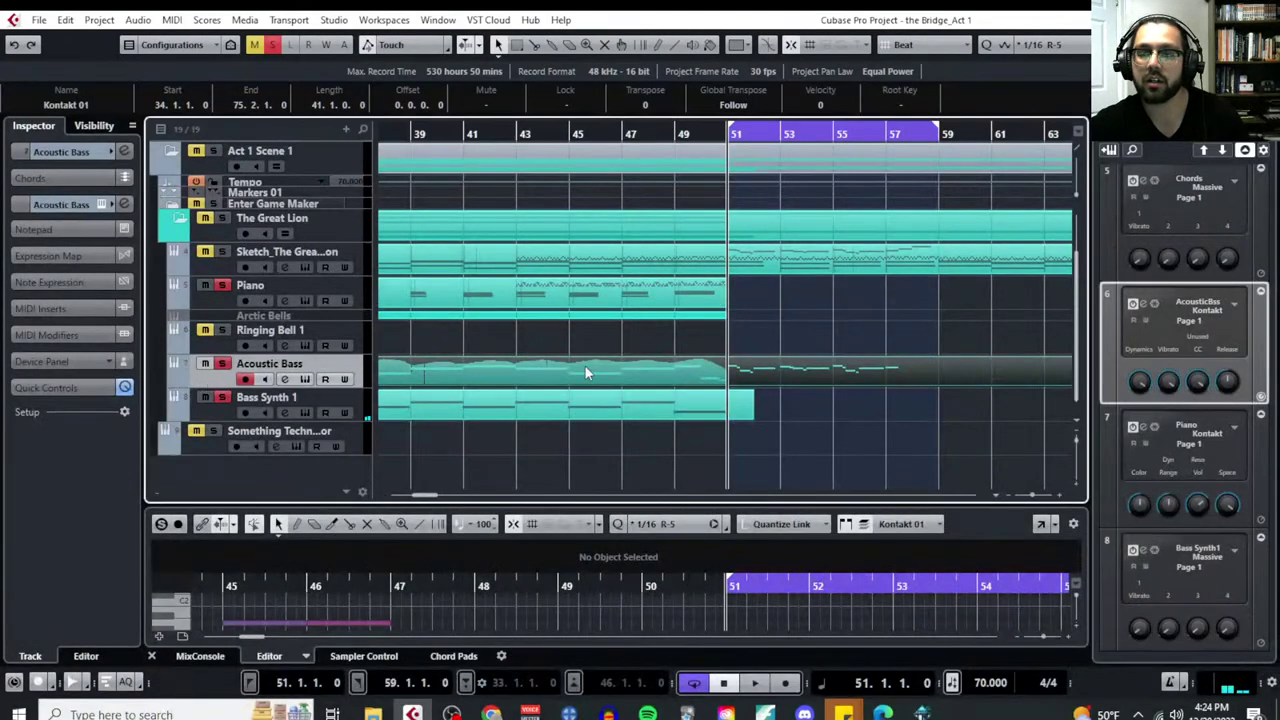
left_click(180, 20)
left_click(192, 41)
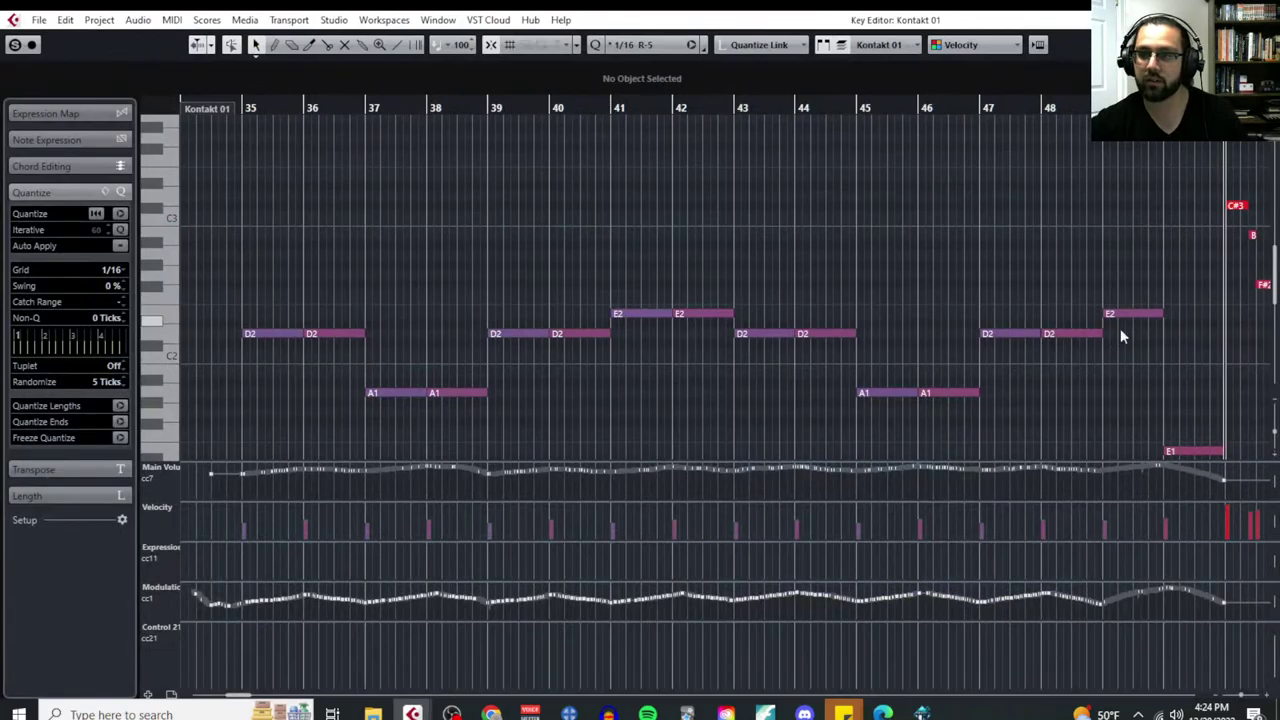
scroll(1062, 345, "right", 5)
scroll(1062, 348, "right", 2)
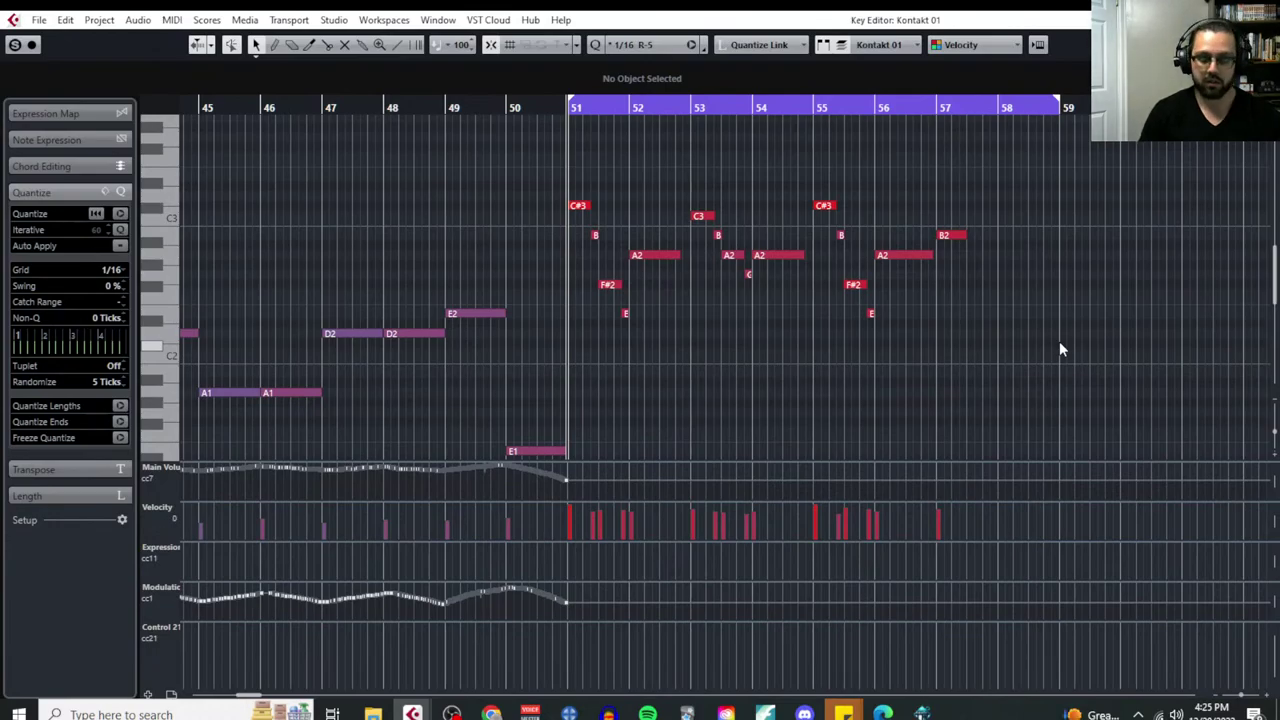
key("ctrl+w")
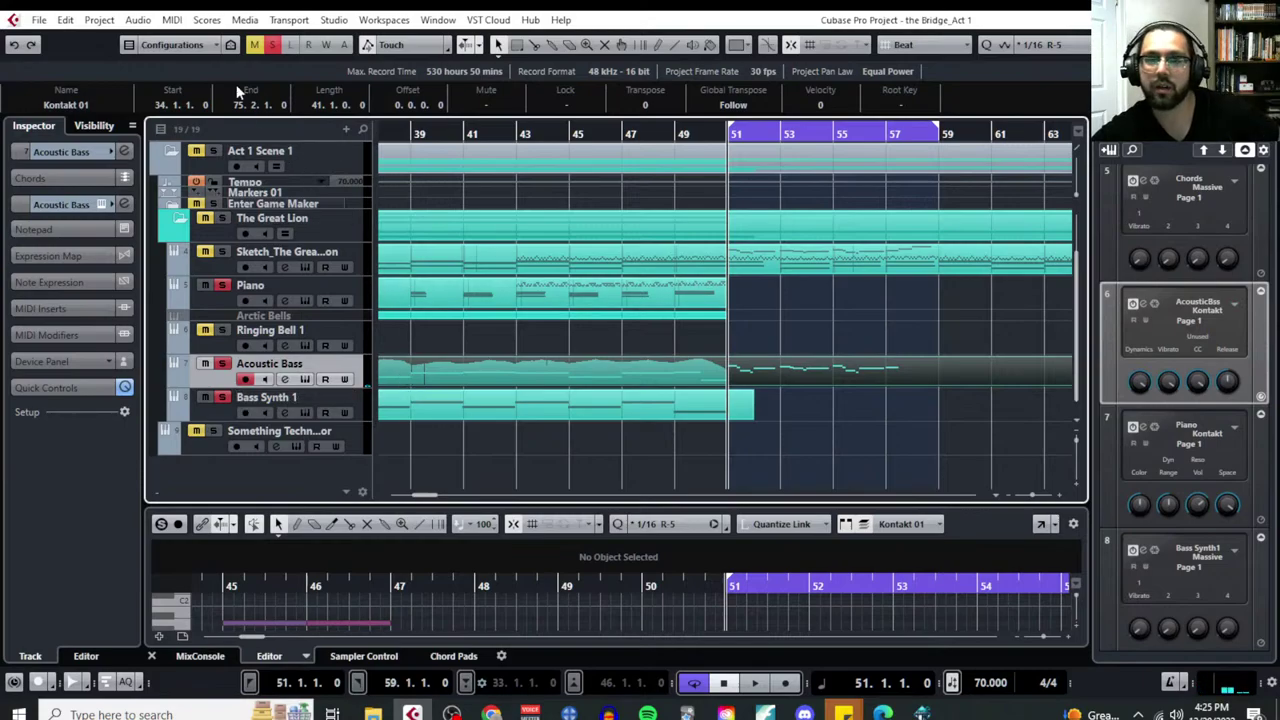
Audition the C#3, F#2 and E2 notes in measure 51 of the Acoustic Bass part in the Key Editor, then close it
left_click(172, 20)
left_click(190, 40)
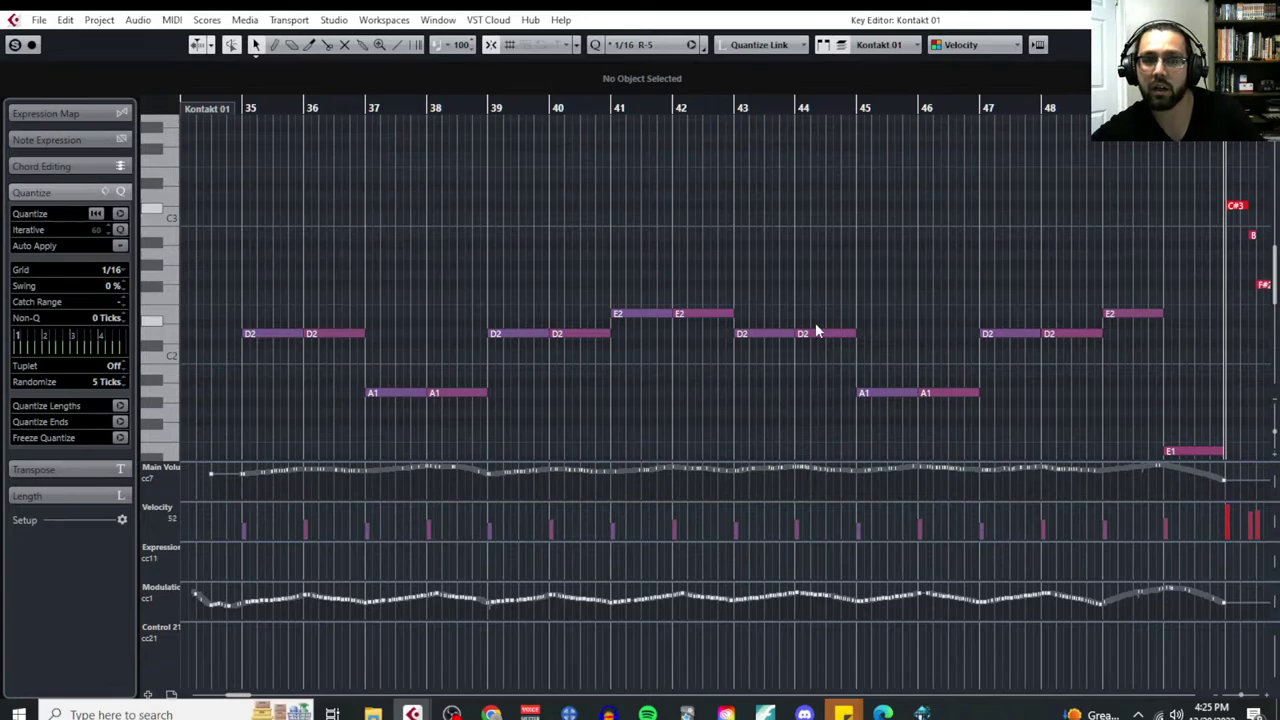
scroll(783, 322, "right", 10)
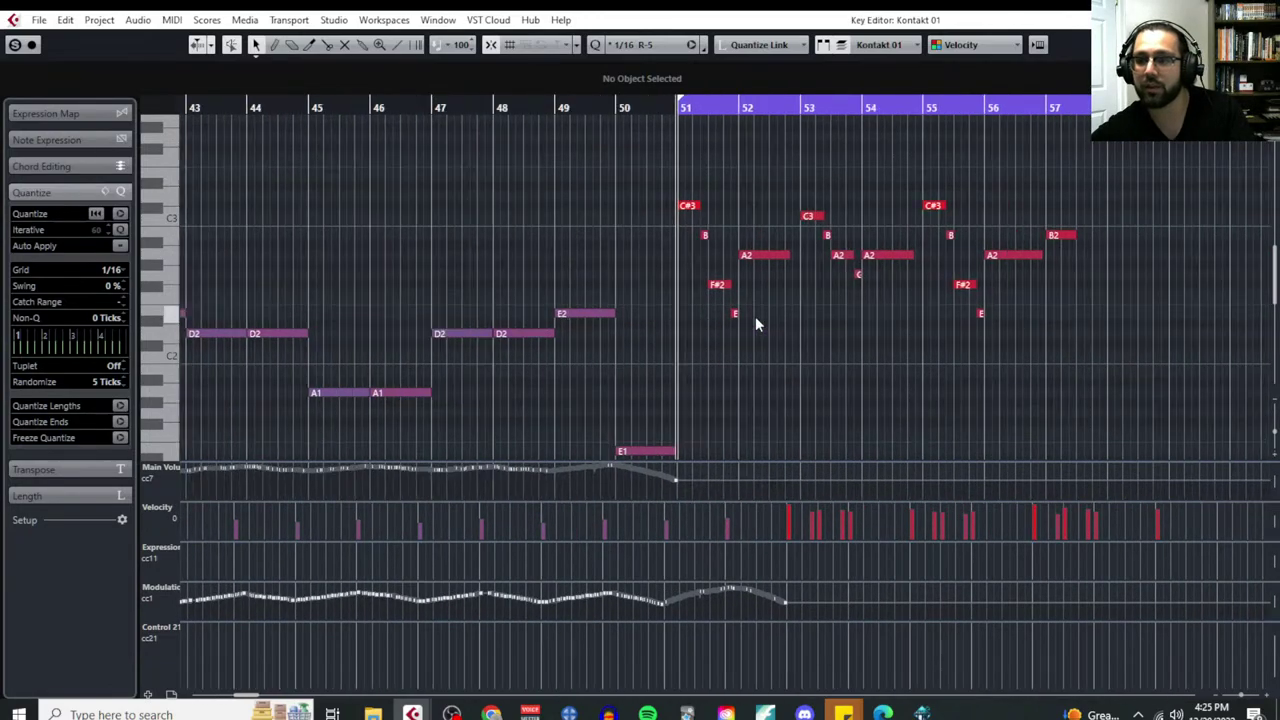
left_click(578, 207)
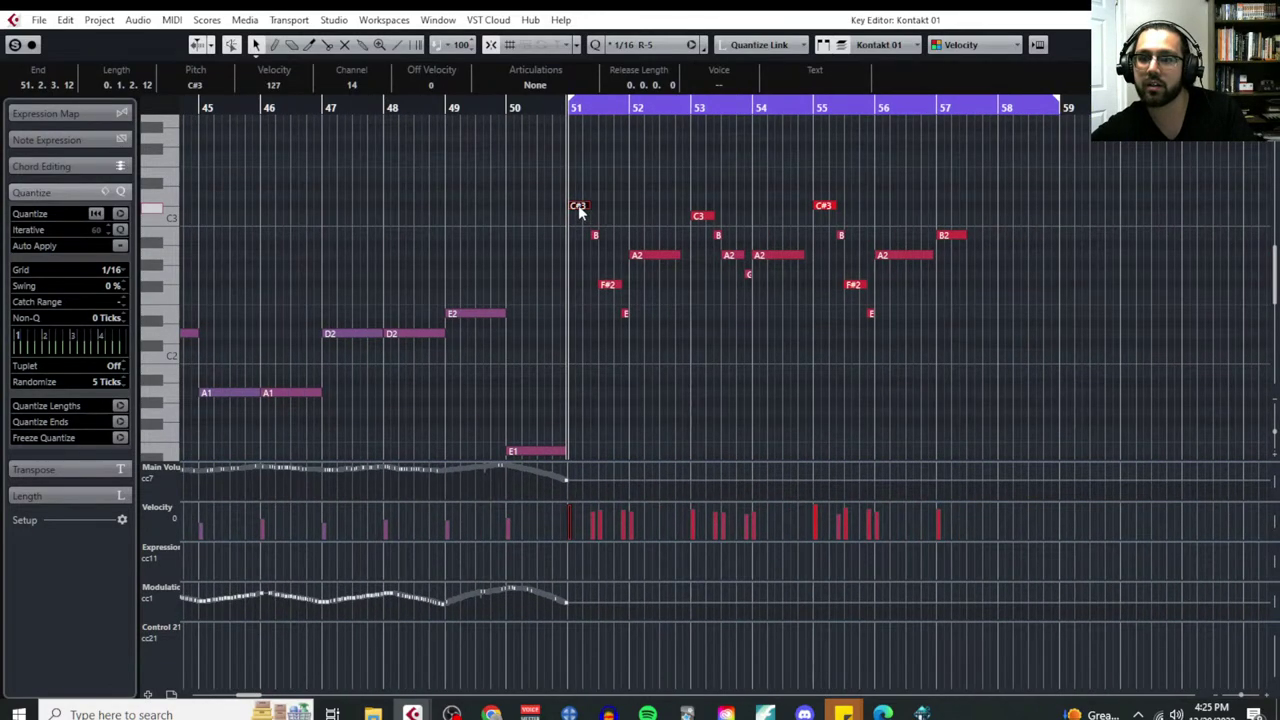
left_click(609, 286)
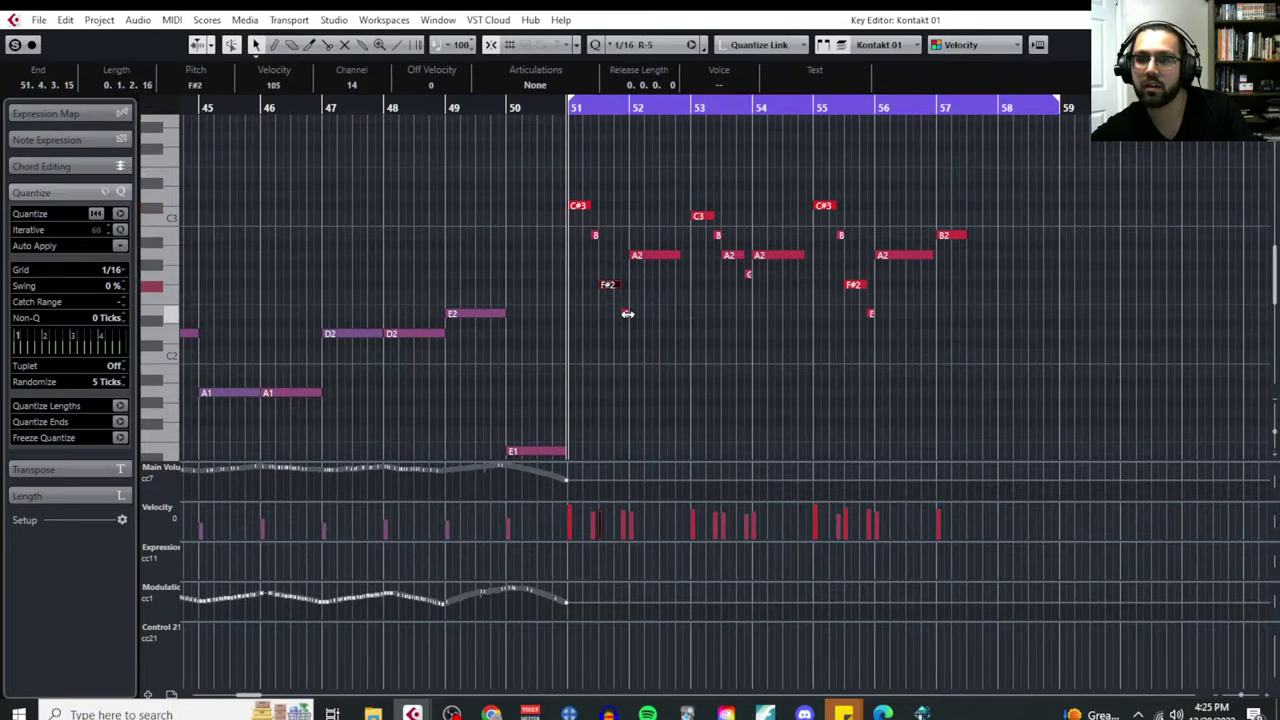
left_click(625, 315)
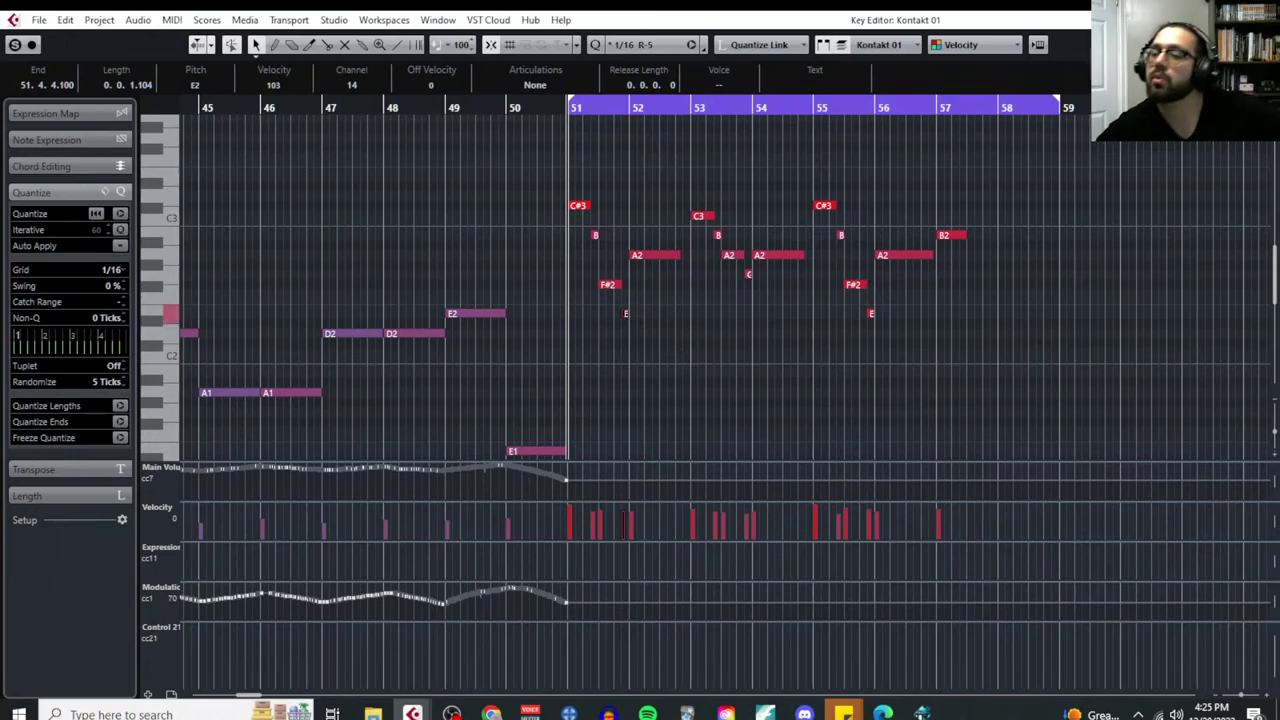
key("Escape")
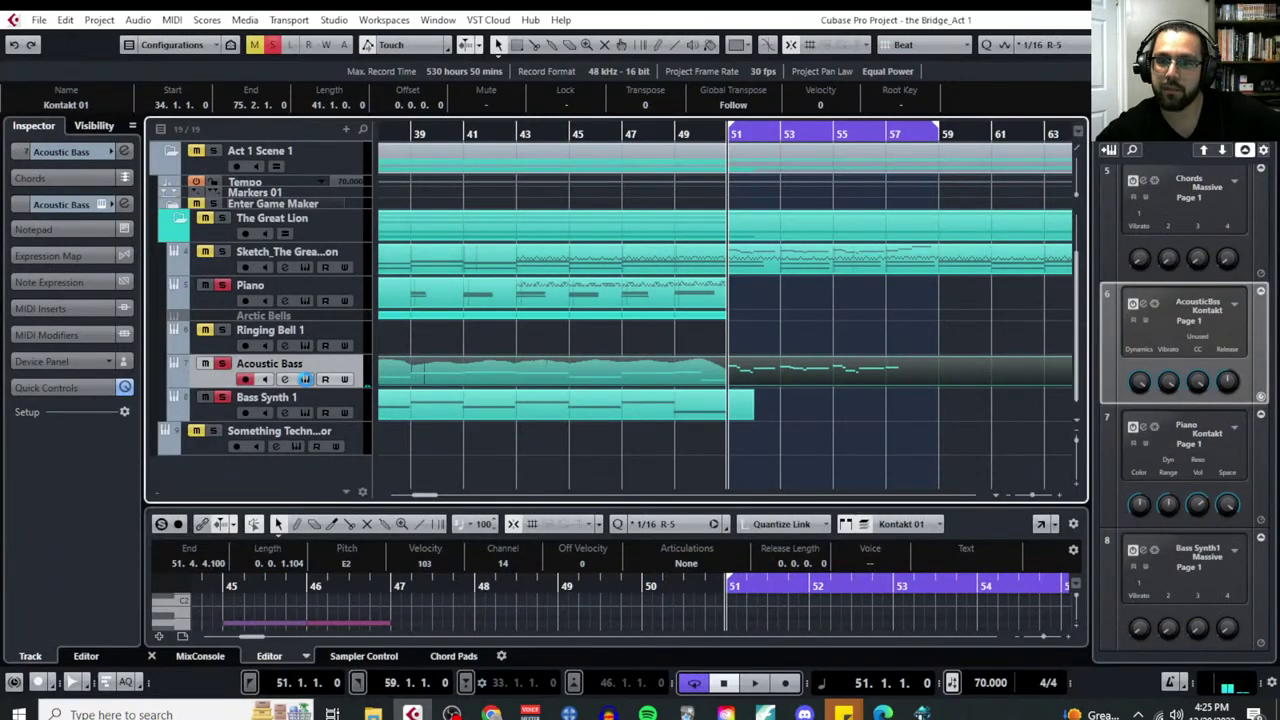
Check the Acoustic Bass track's Kontakt instrument and its playable key range, with the playback position at measure 52
left_click(305, 379)
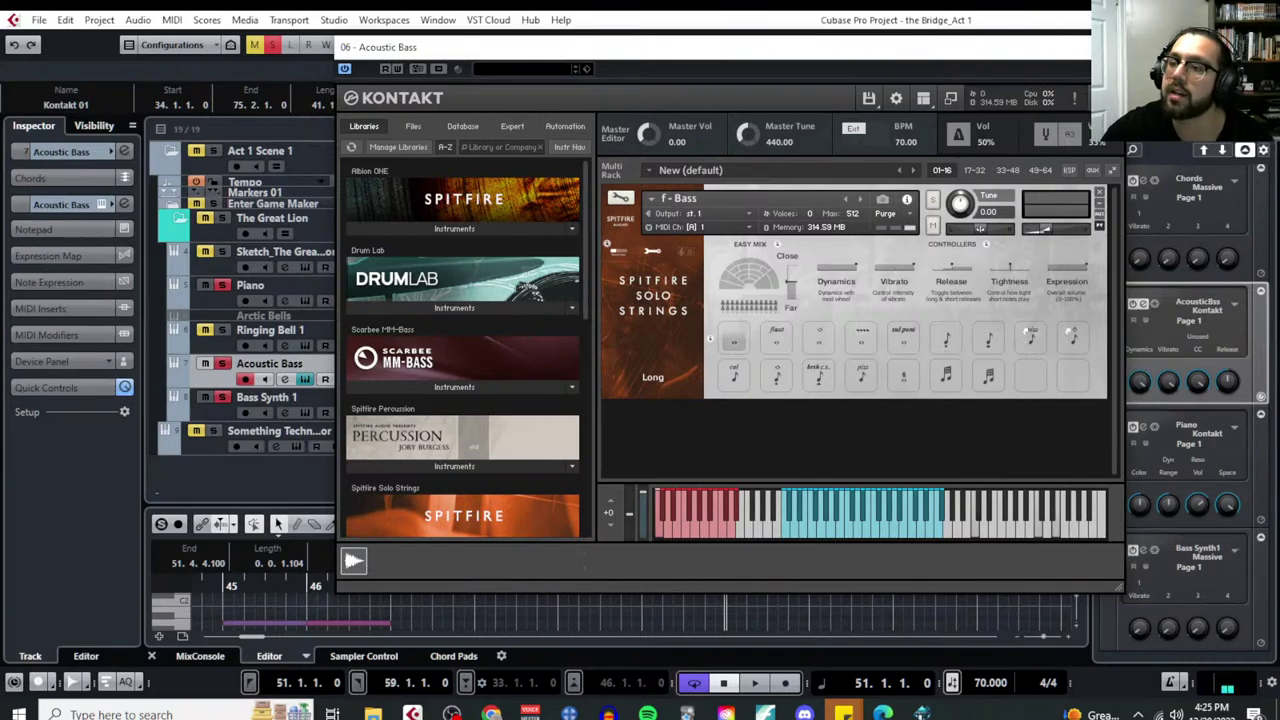
key("ctrl+w")
left_click(829, 453)
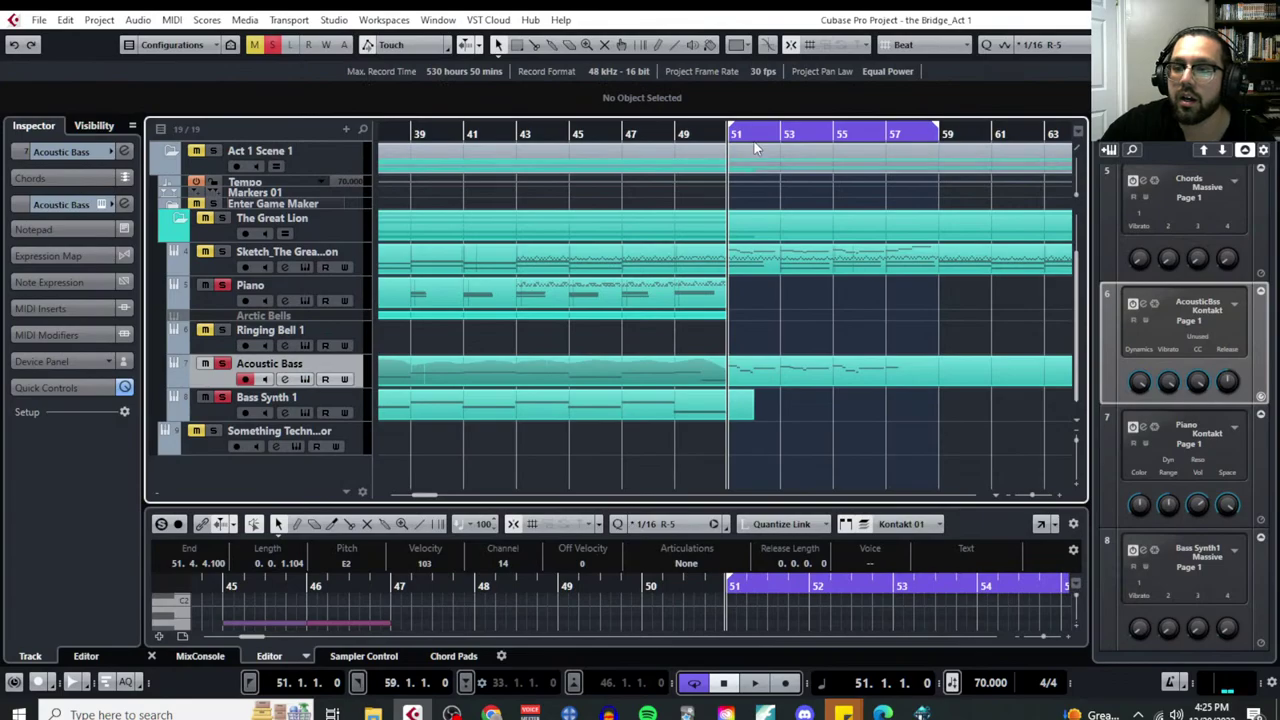
left_click(754, 135)
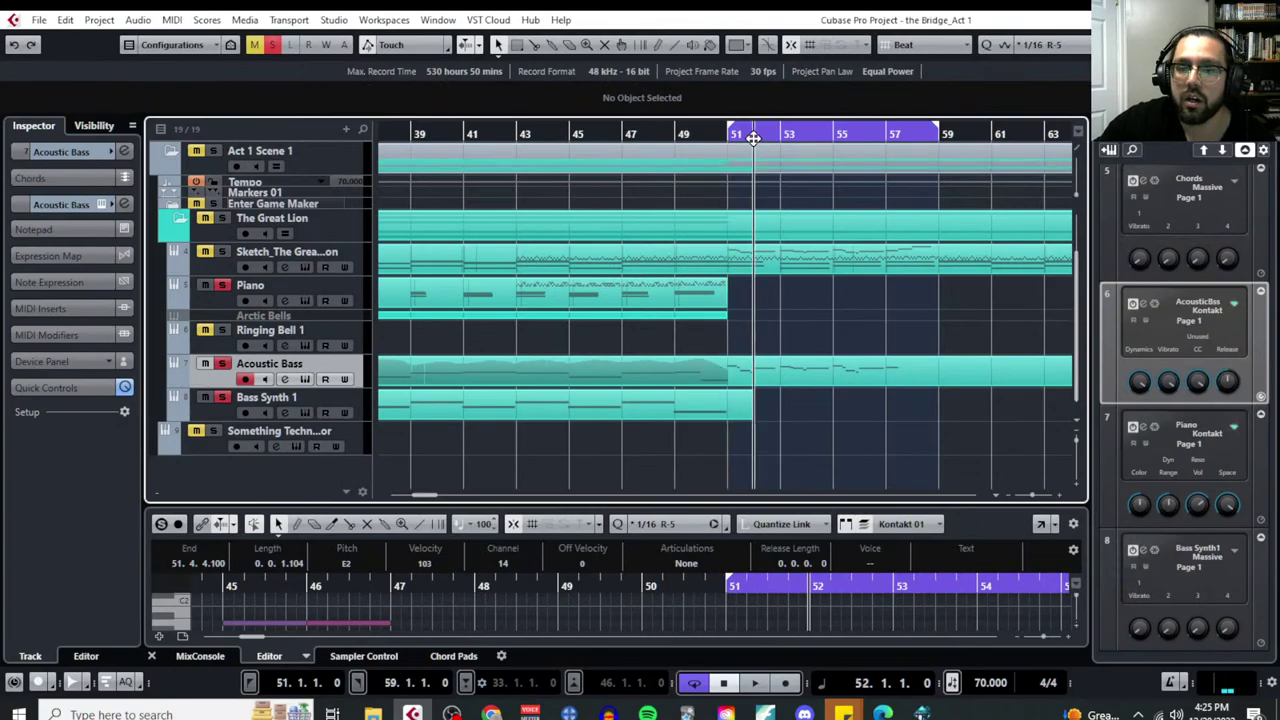
left_click(307, 380)
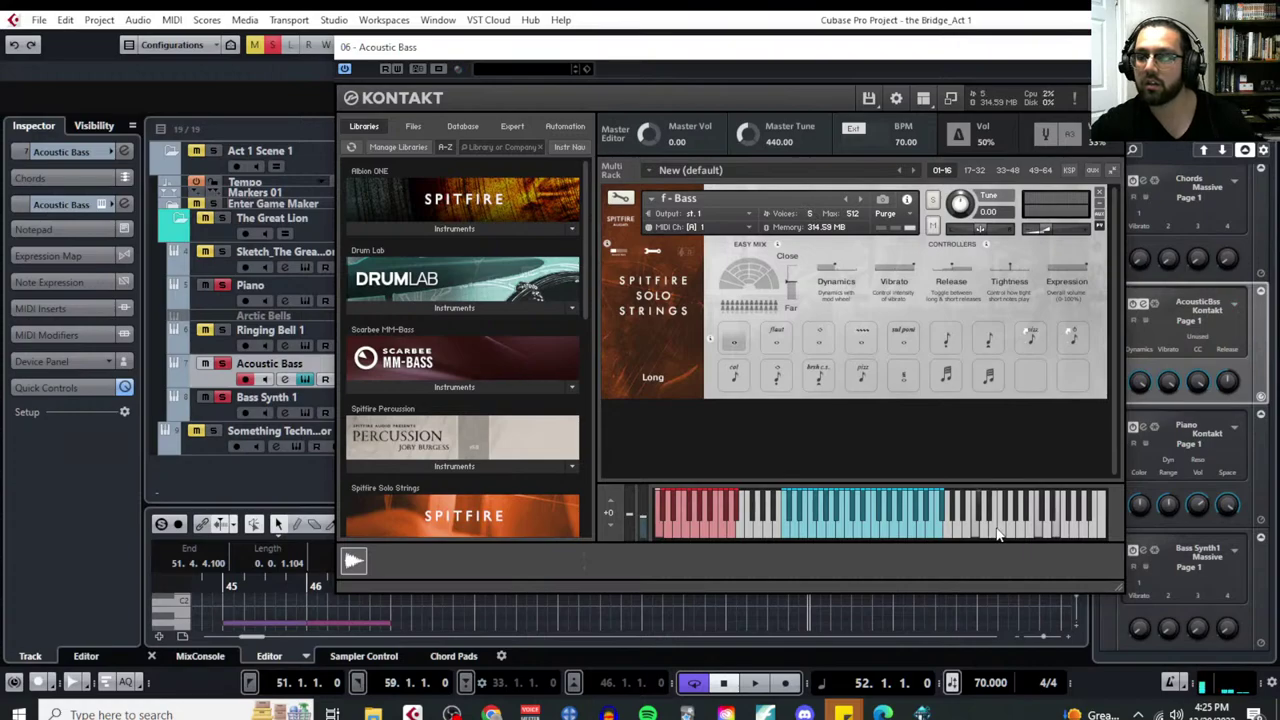
key("Escape")
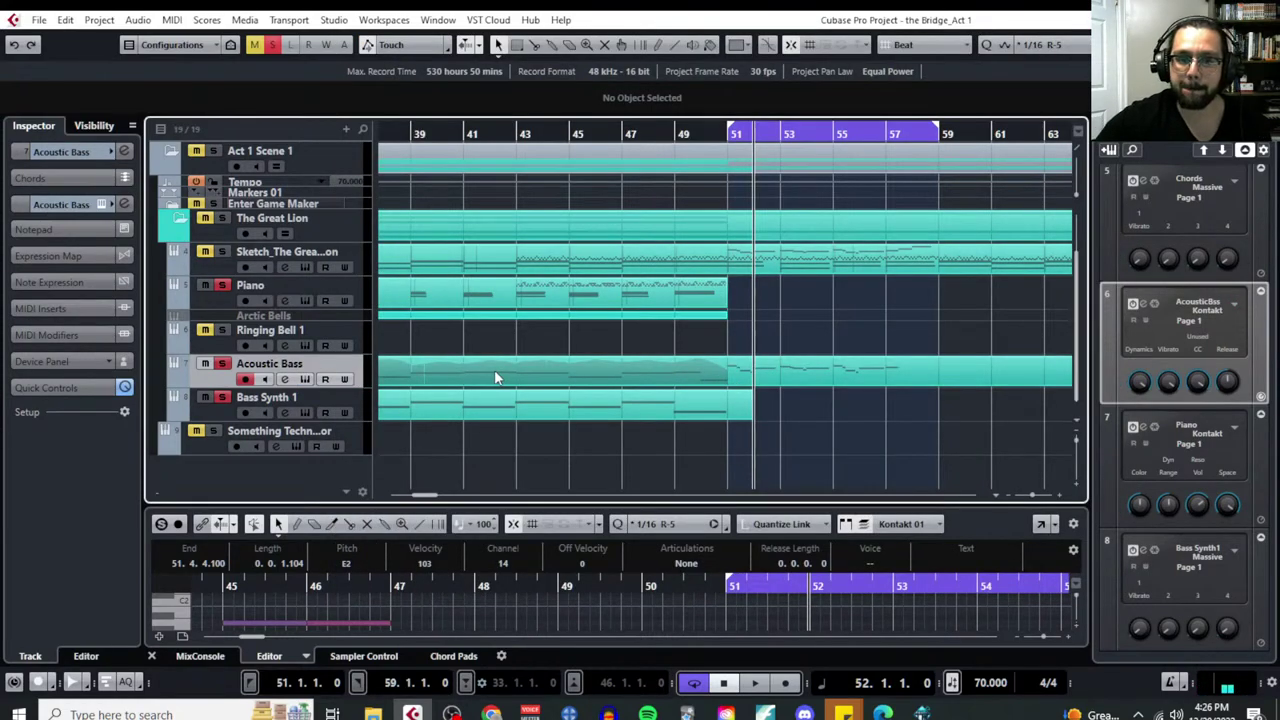
Remove the f - Bass patch from the Acoustic Bass track's Kontakt and reload f - Bass.nki from the Spitfire Solo Strings library
left_click(305, 379)
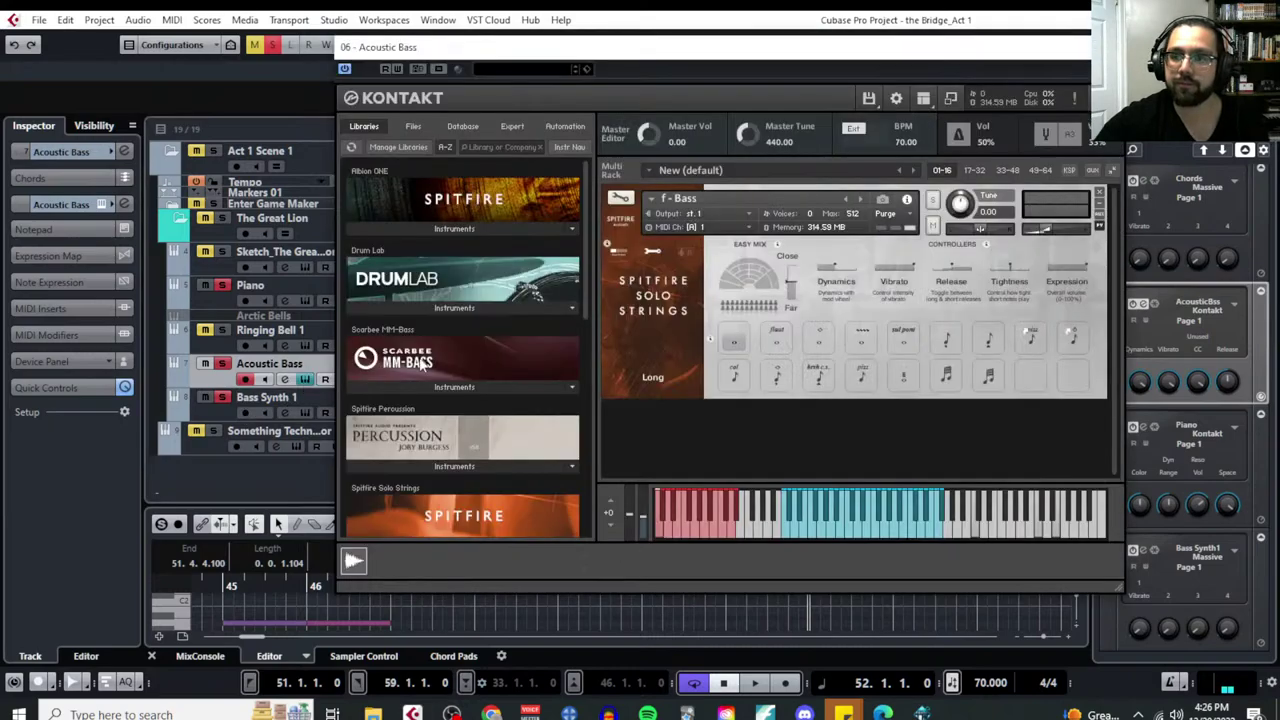
left_click(1100, 192)
left_click(632, 428)
scroll(513, 509, "down", 2)
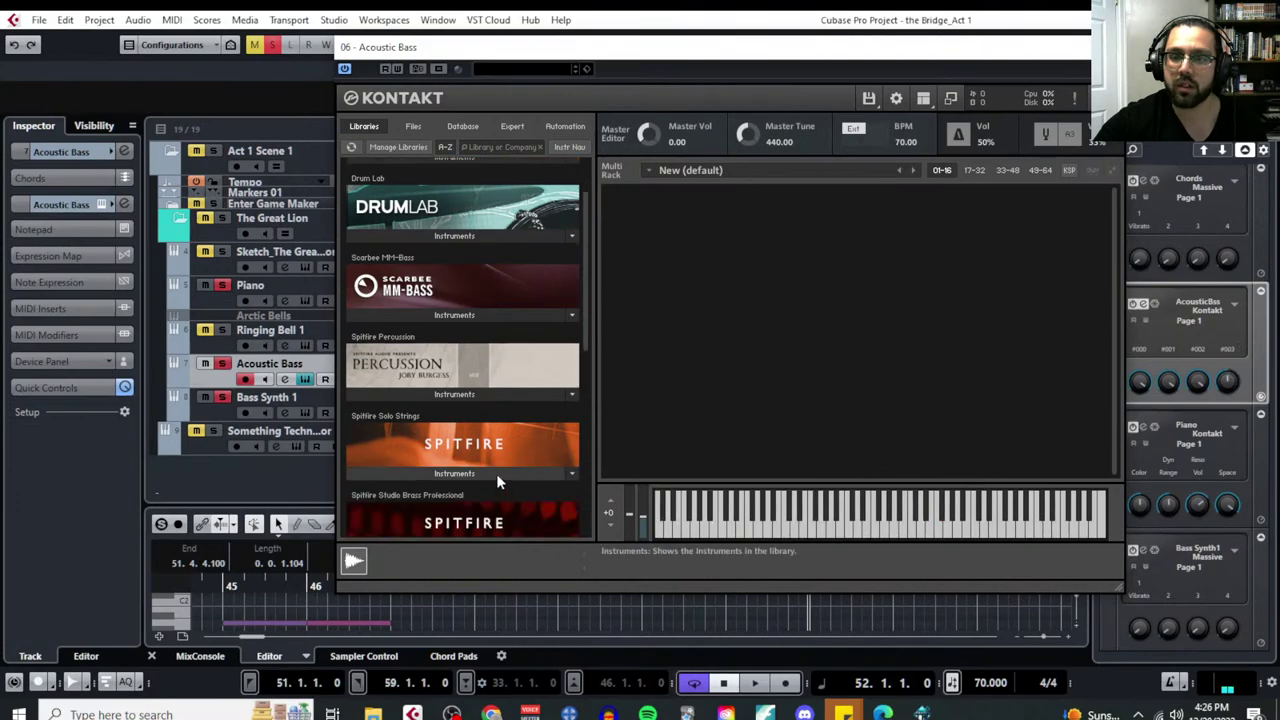
left_click(496, 473)
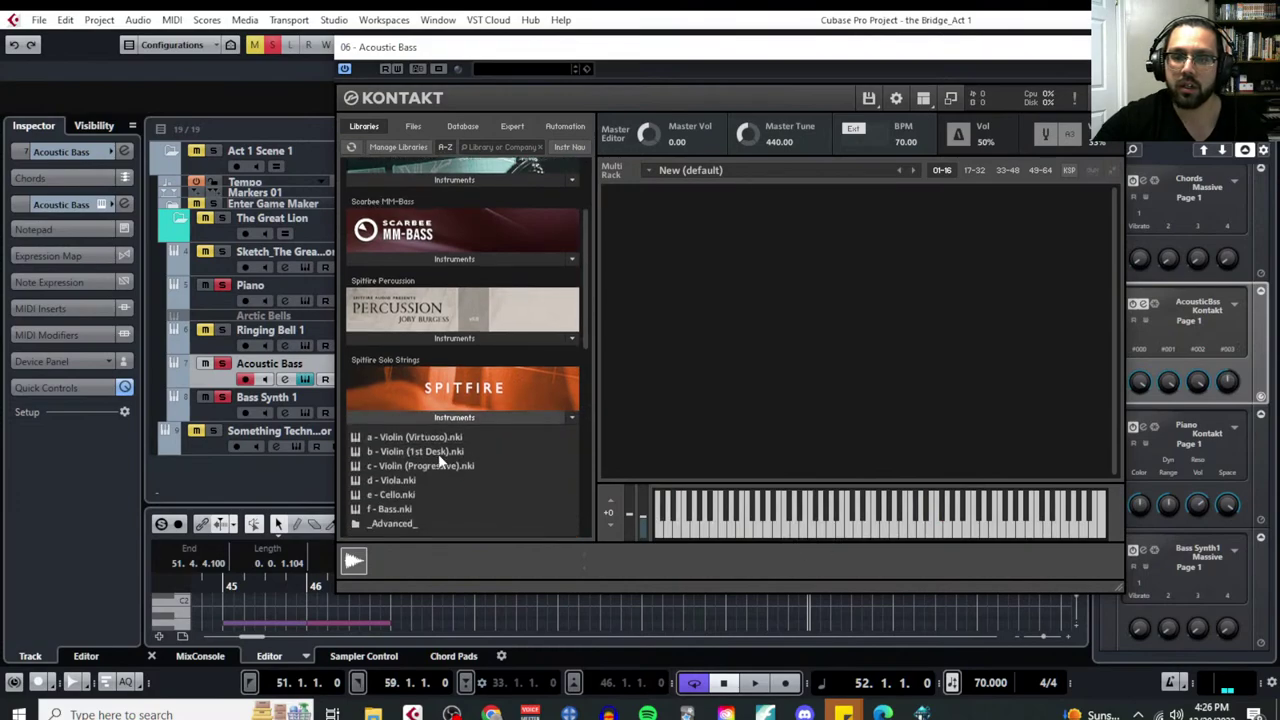
double_click(410, 508)
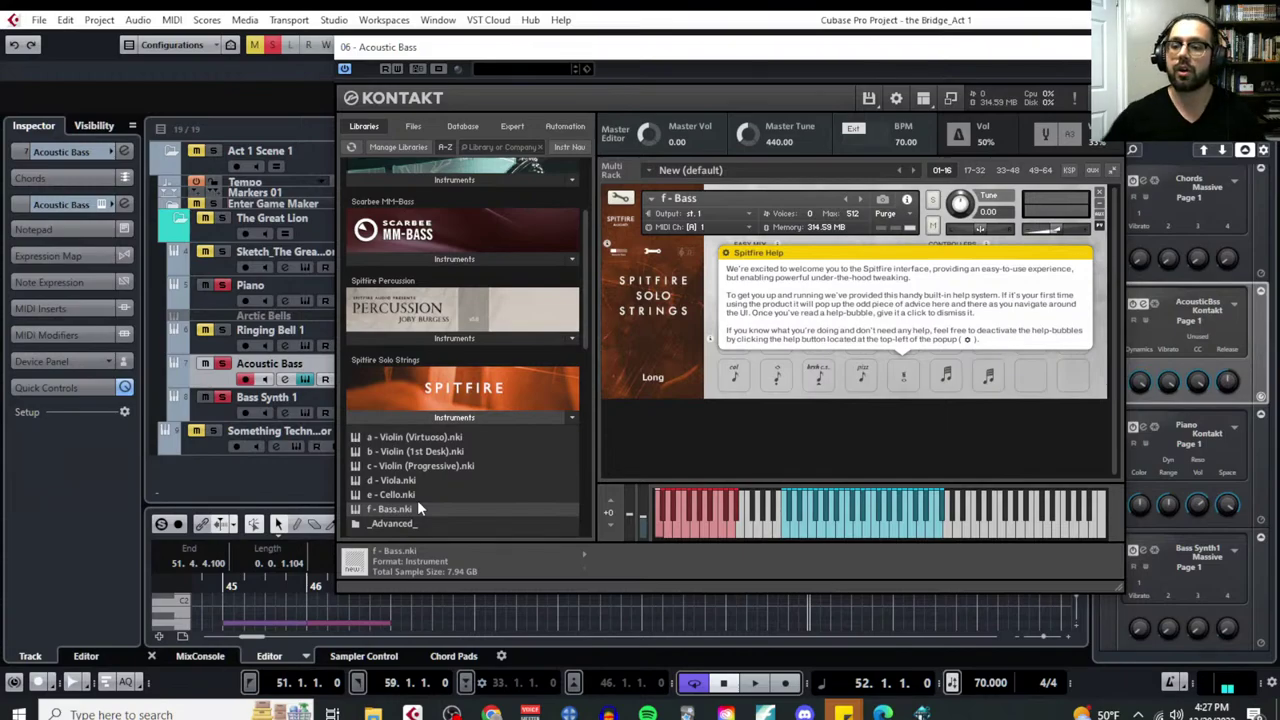
key("Escape")
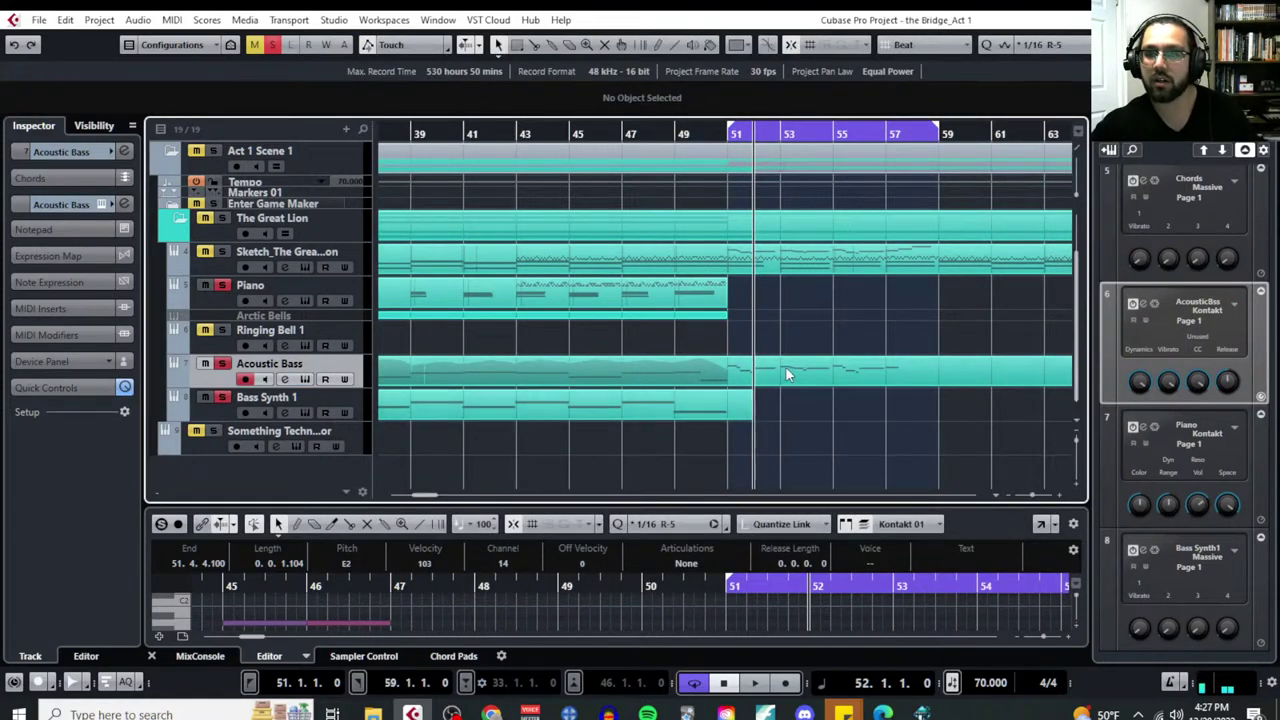
Dismiss the Spitfire help bubble and check the reloaded bass patch's microphone and controller settings, then close Kontakt
left_click(430, 378)
left_click(306, 380)
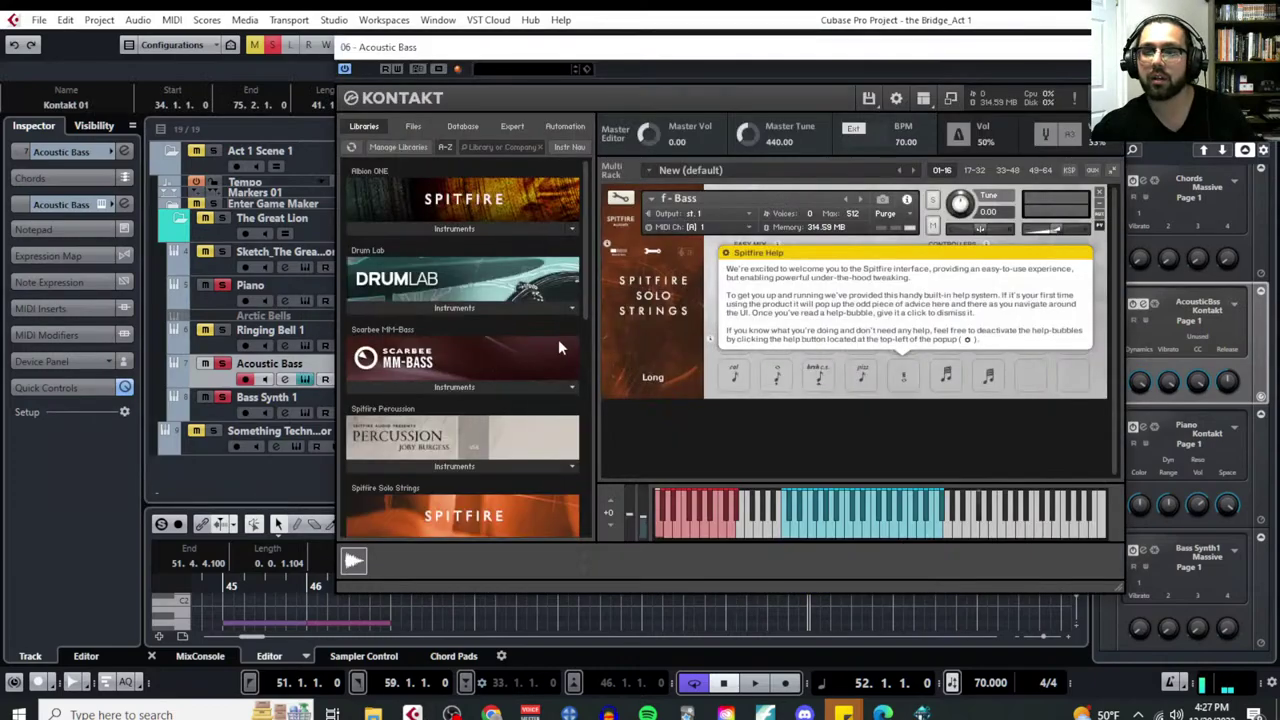
left_click(814, 258)
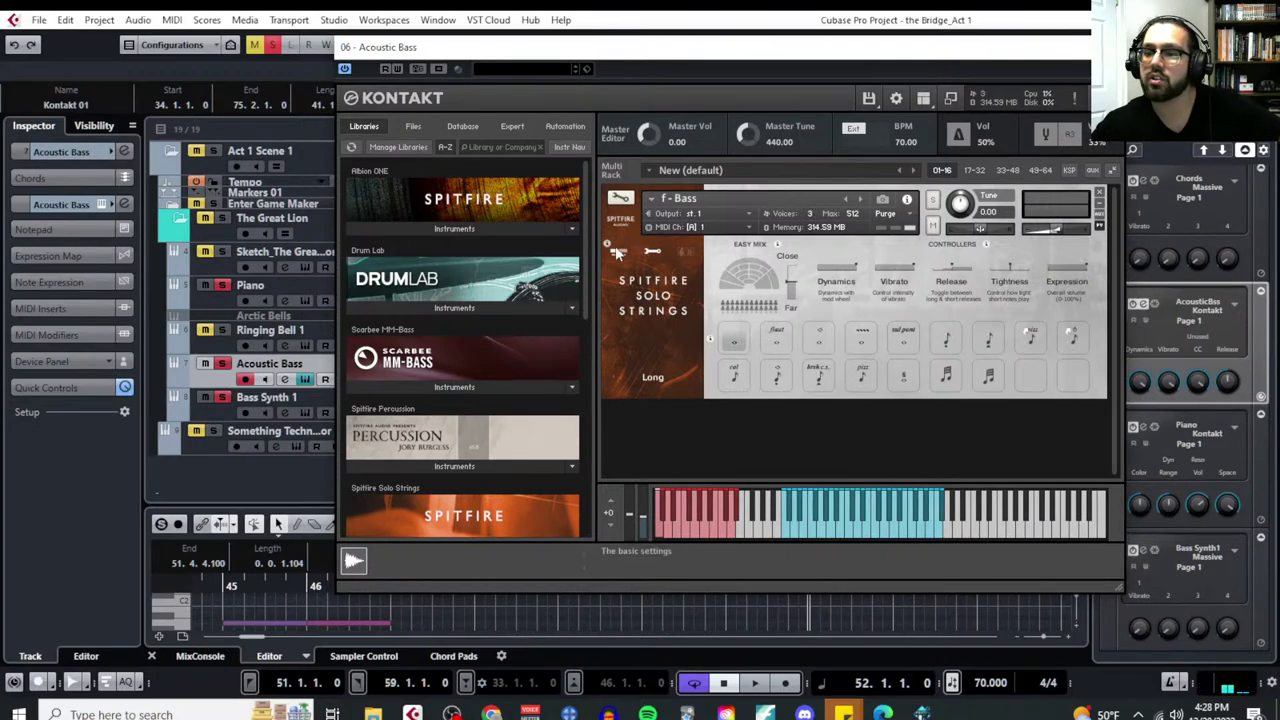
left_click(659, 252)
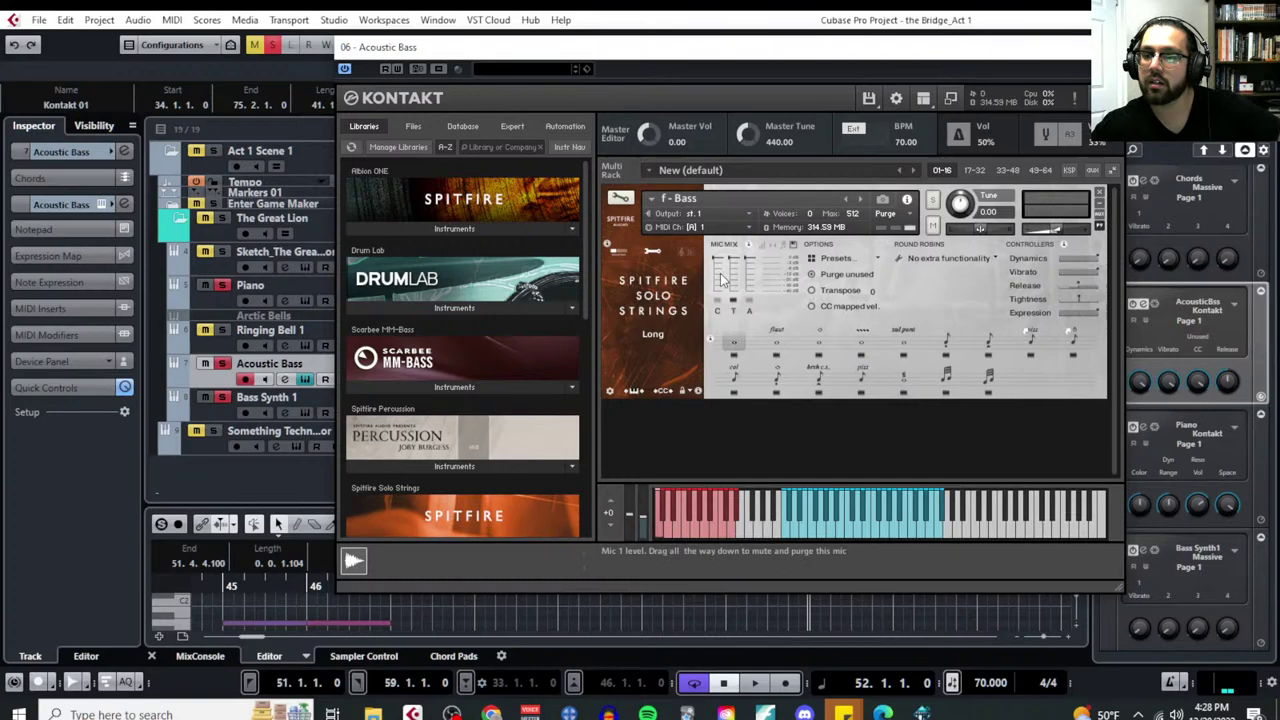
left_click(652, 251)
key("Escape")
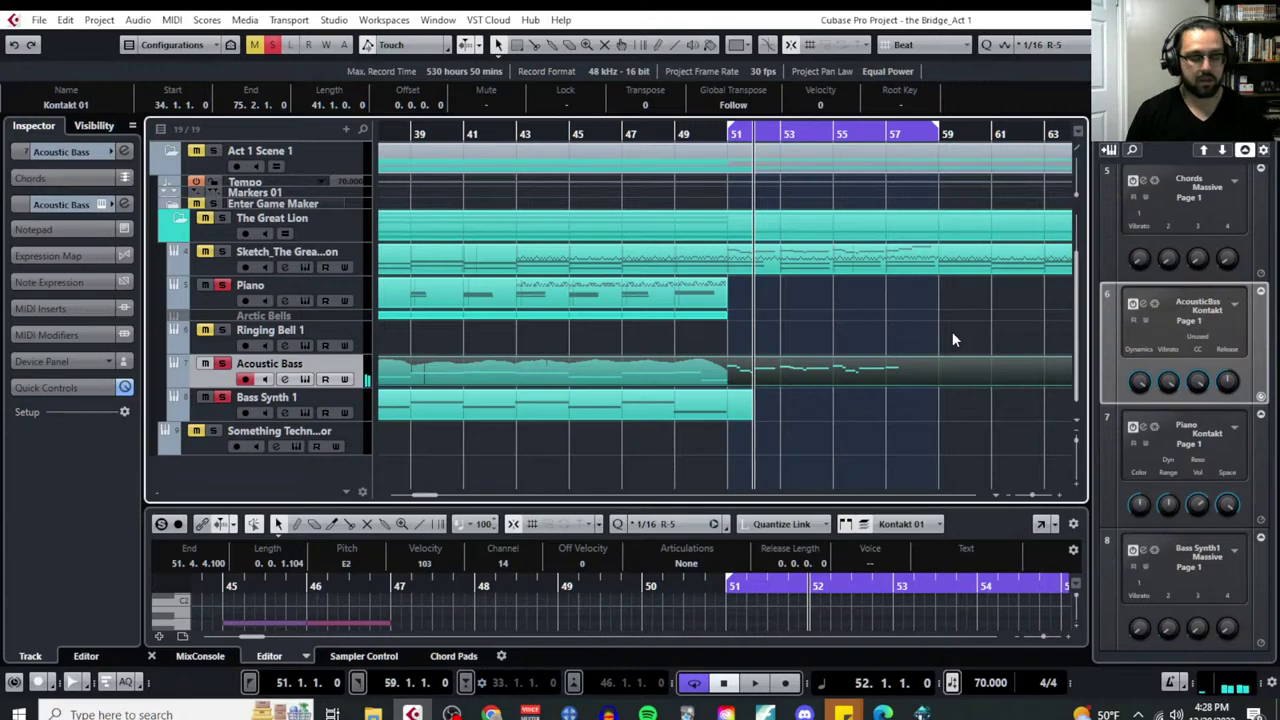
Transpose the Acoustic Bass melody in measures 51 to 57 down one octave so it starts on C#2, and close the Key Editor
left_click(172, 19)
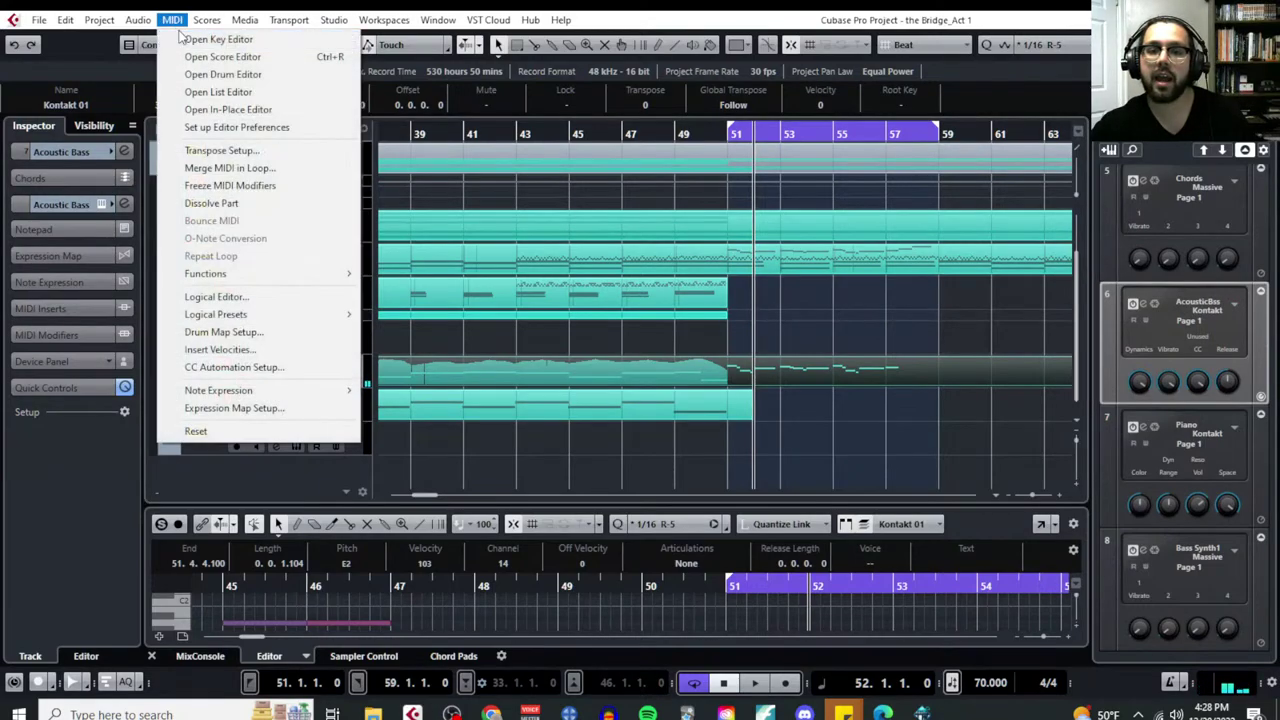
left_click(200, 34)
left_click_drag(664, 151, 1161, 328)
key("shift+Down")
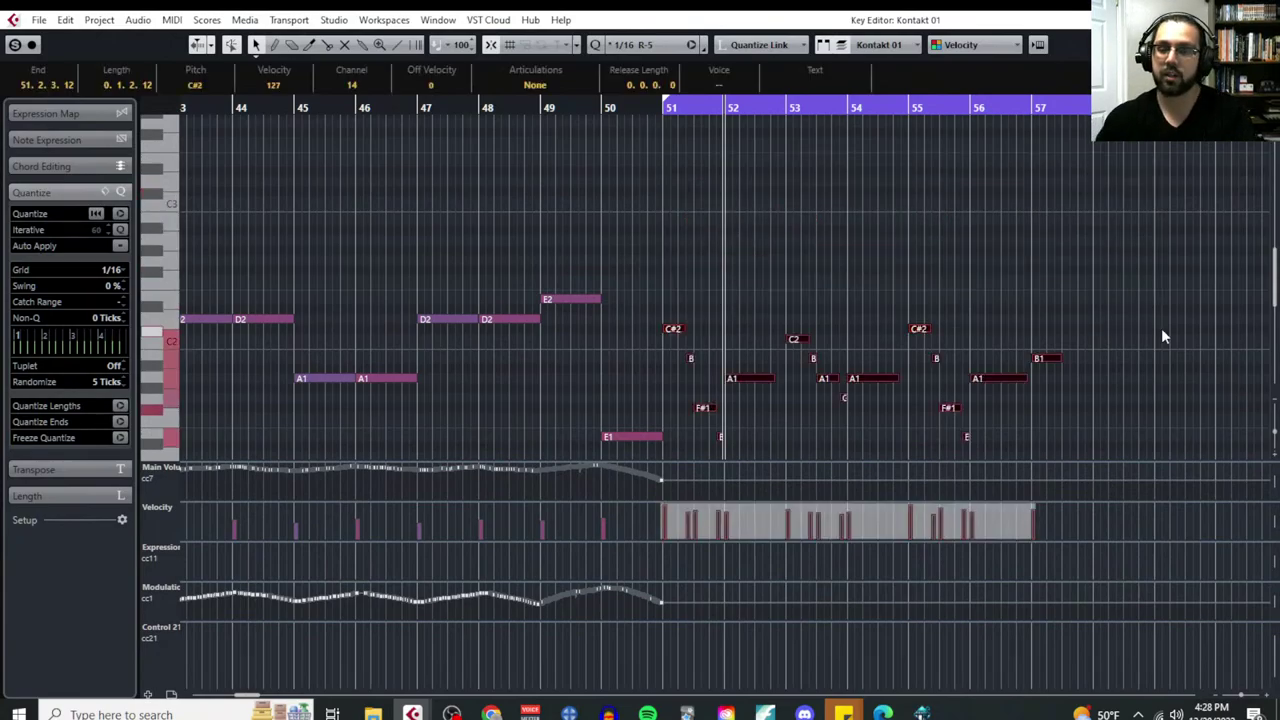
left_click_drag(652, 108, 758, 251)
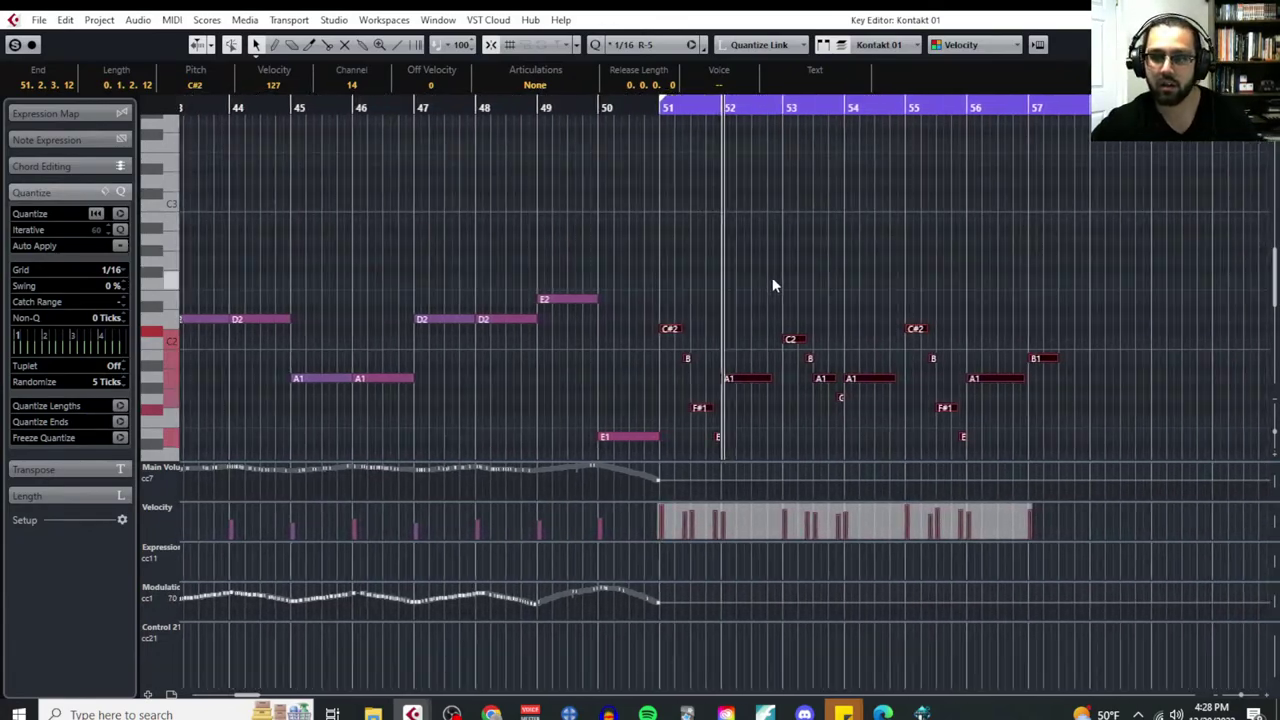
scroll(806, 375, "down", 3)
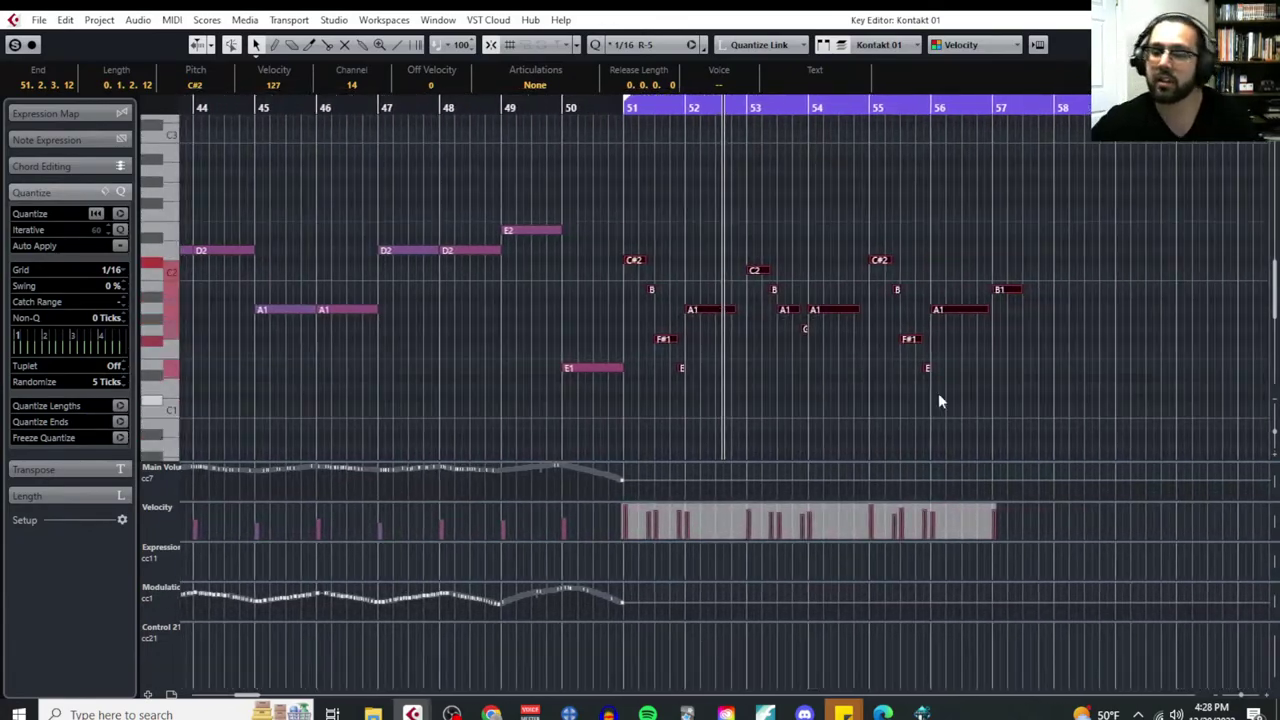
left_click(979, 442)
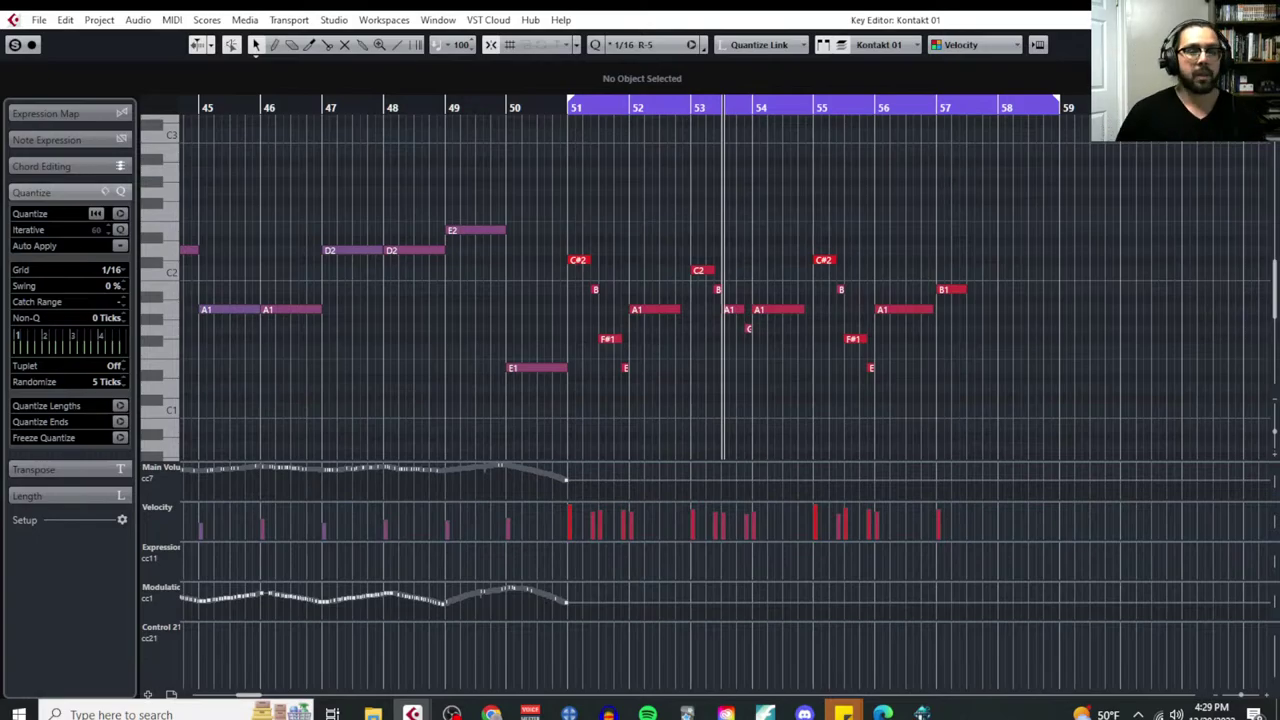
key("Return")
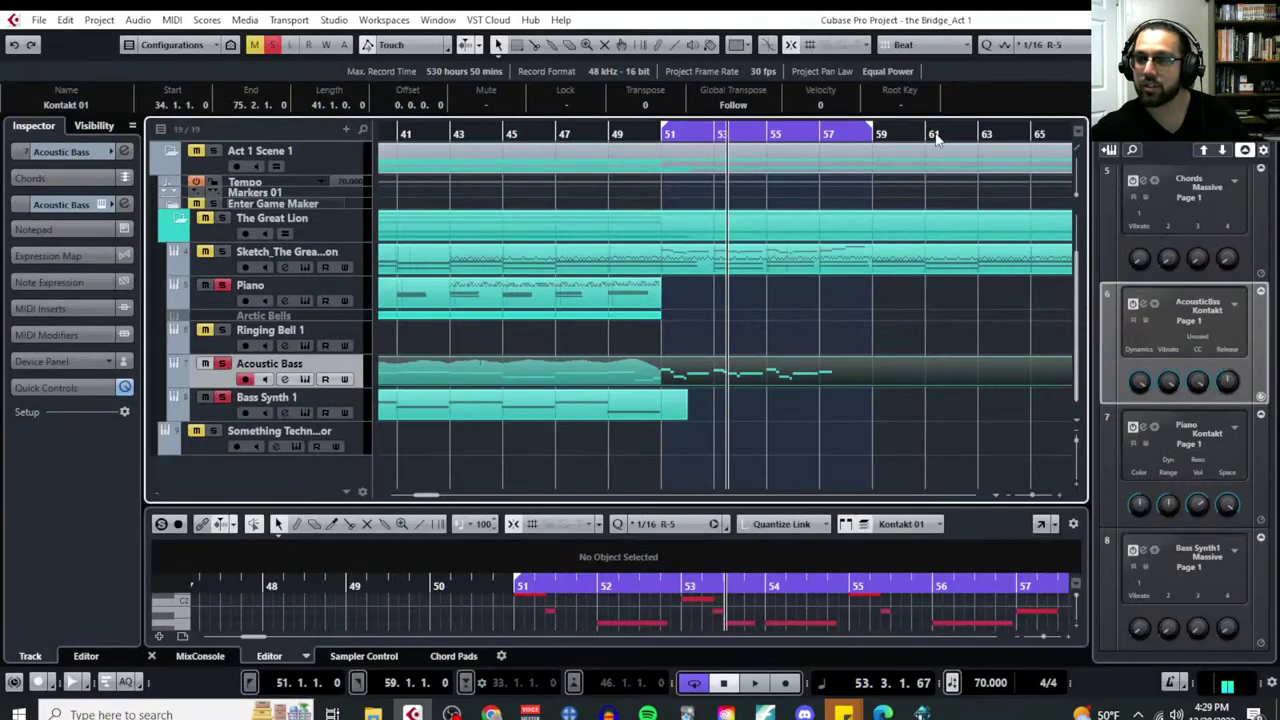
Play the arrangement from about measure 34 to hear how it leads into the acoustic bass melody at measure 51
scroll(588, 278, "left", 2)
left_click(508, 133)
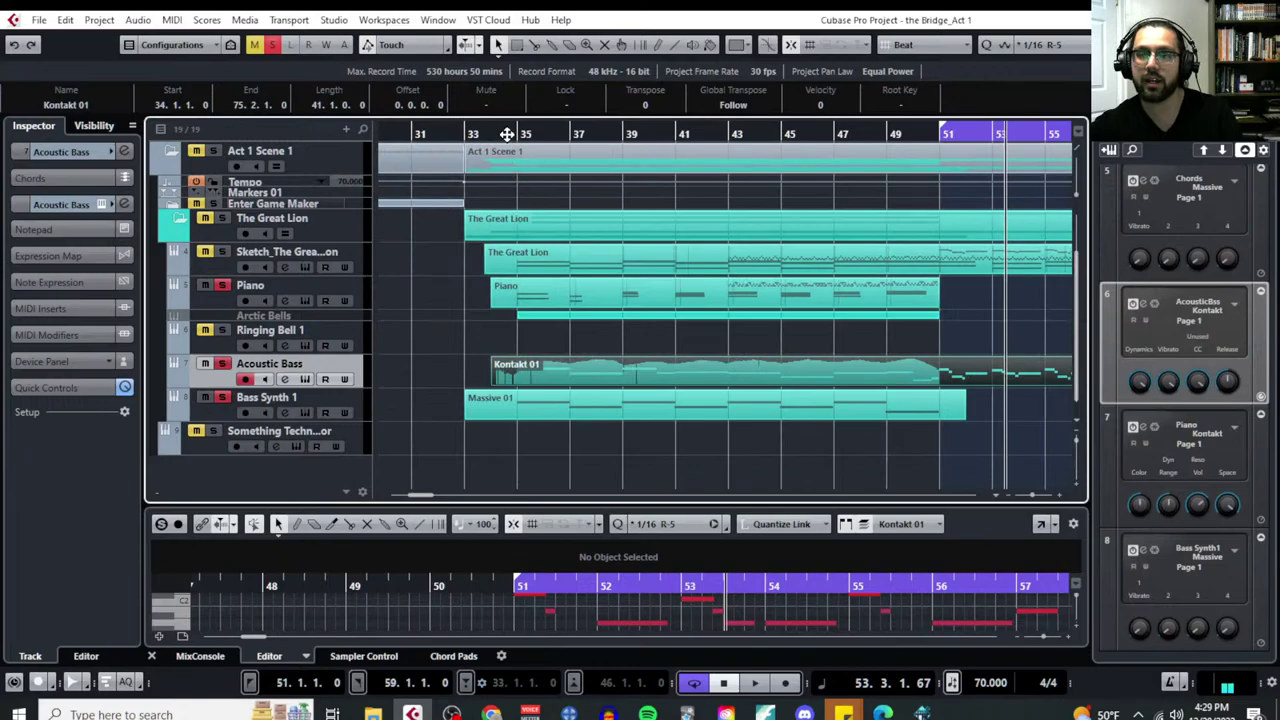
key("space")
scroll(605, 280, "left", 8)
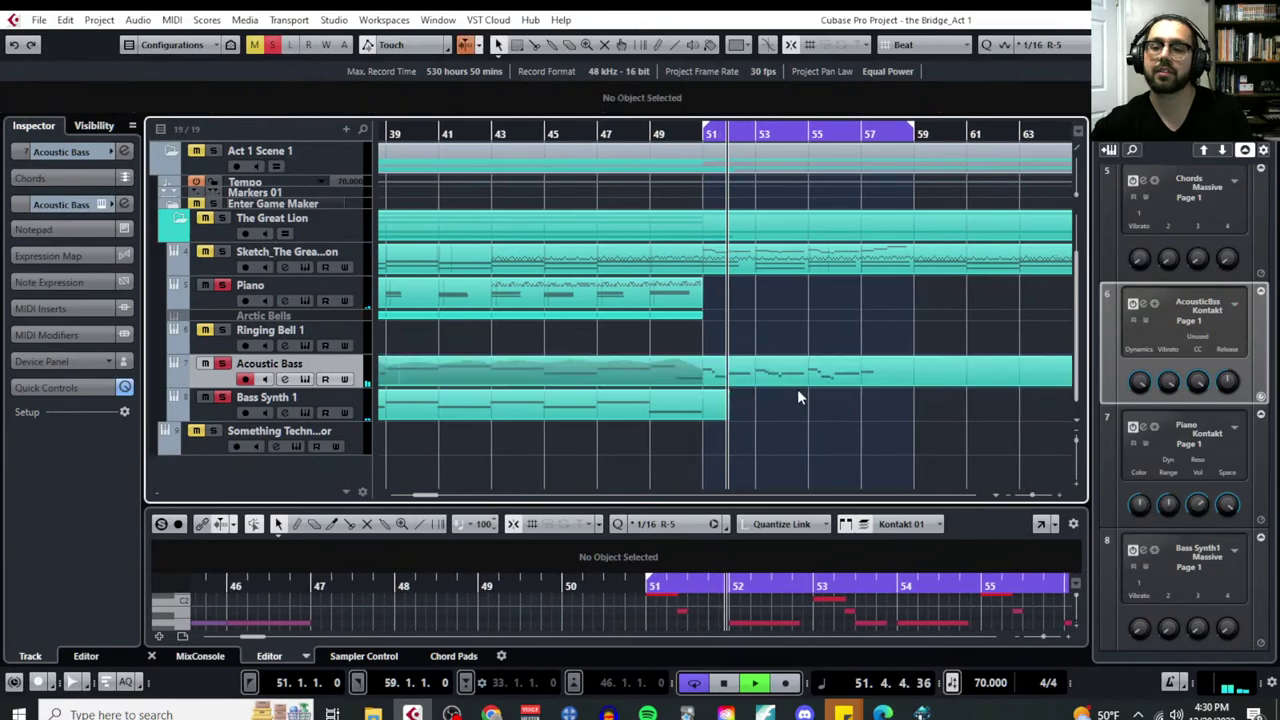
Open the Acoustic Bass part in the Key Editor and examine the melody notes in measures 51 to 57
left_click(172, 19)
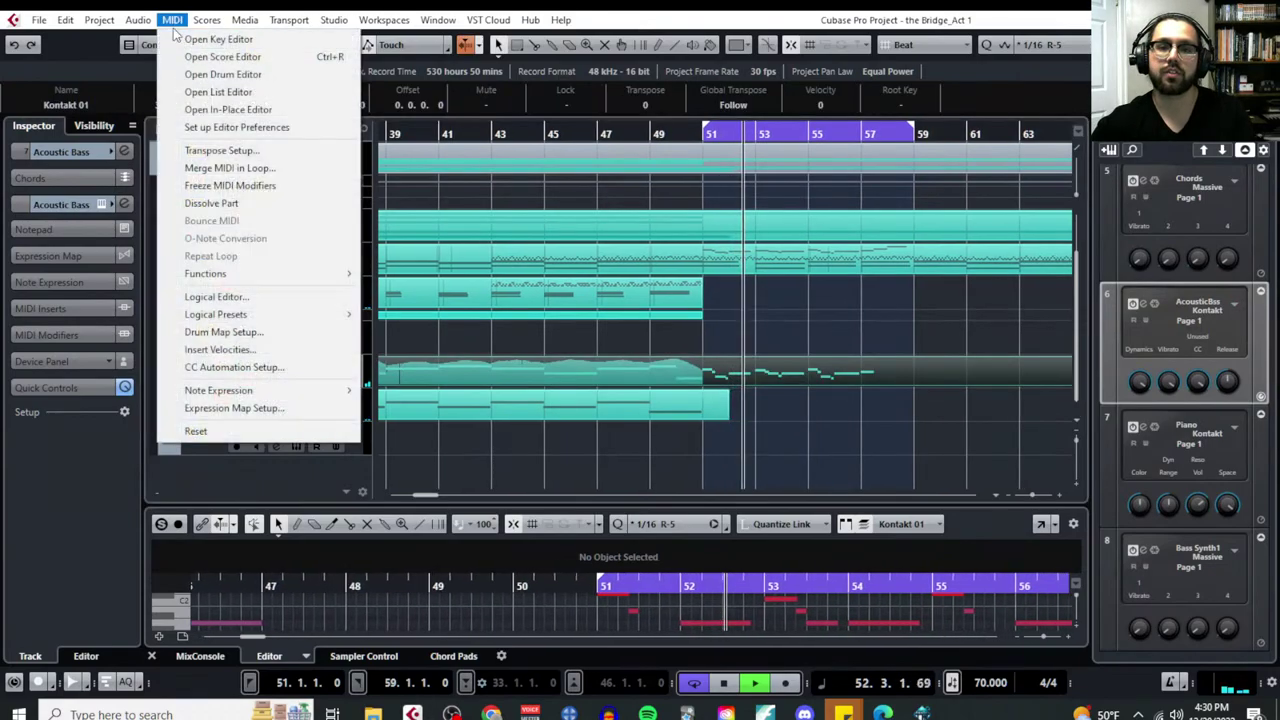
left_click(195, 40)
scroll(789, 391, "down", 2)
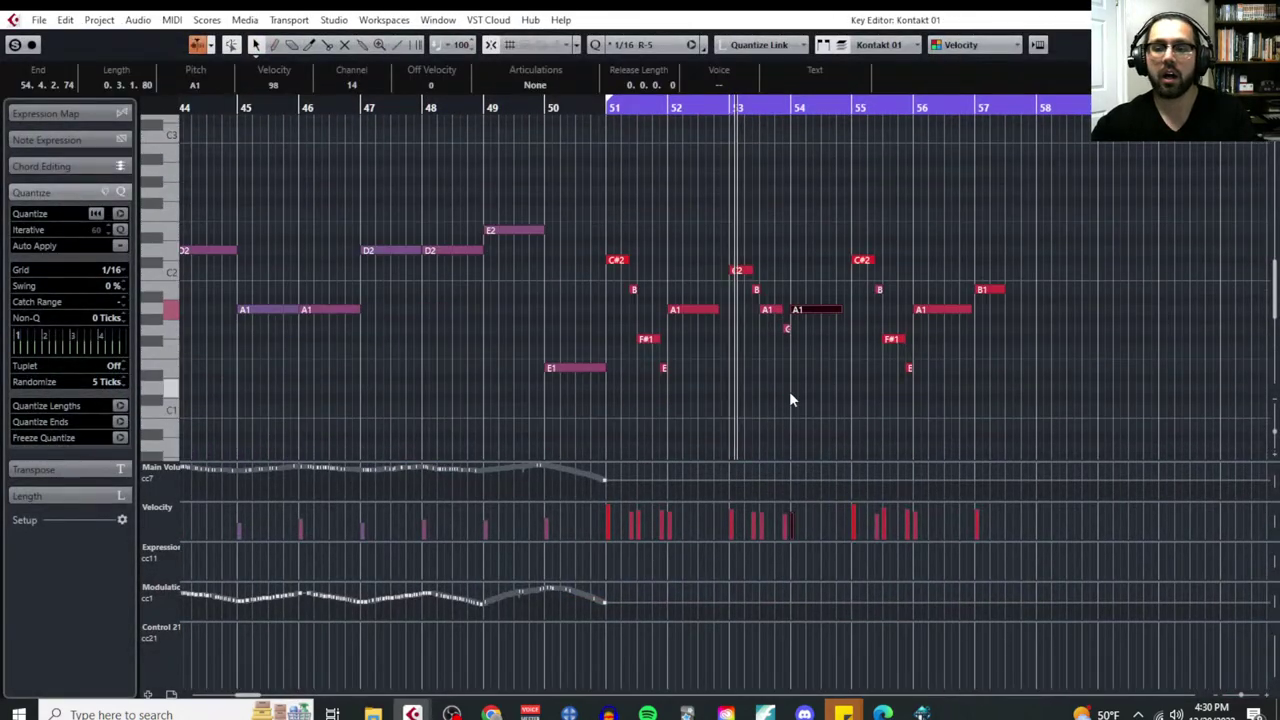
left_click(789, 391)
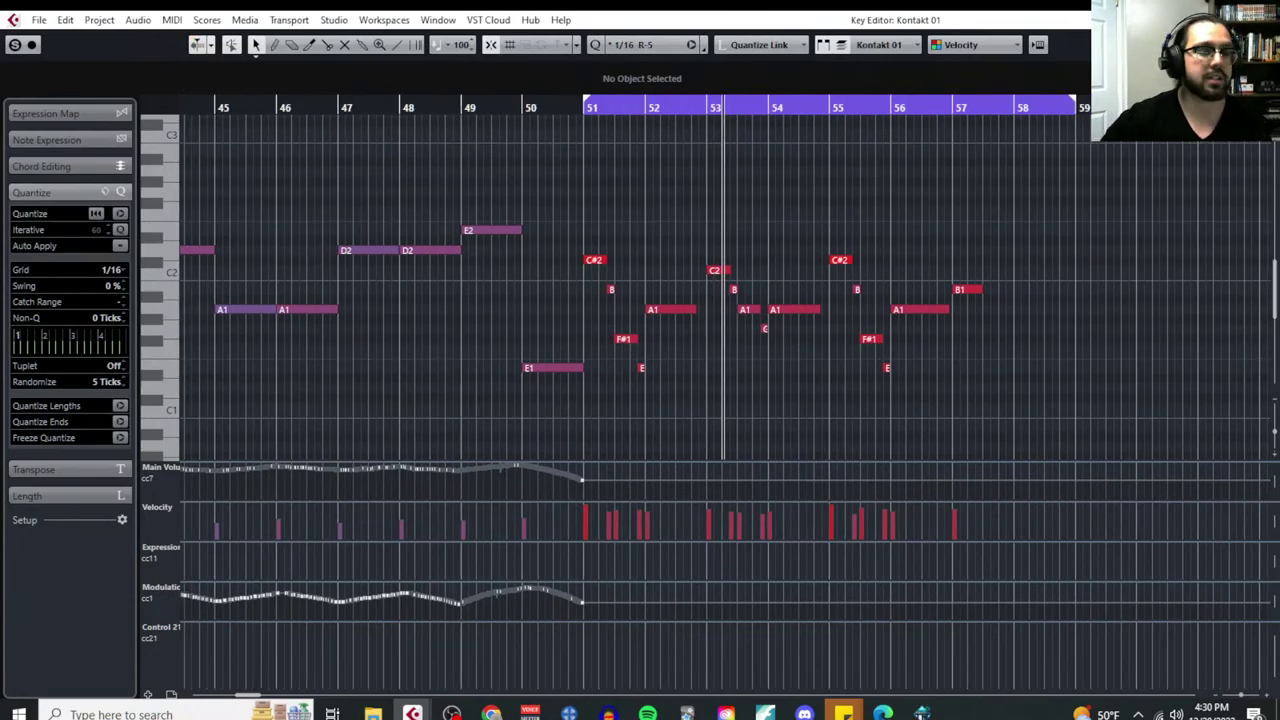